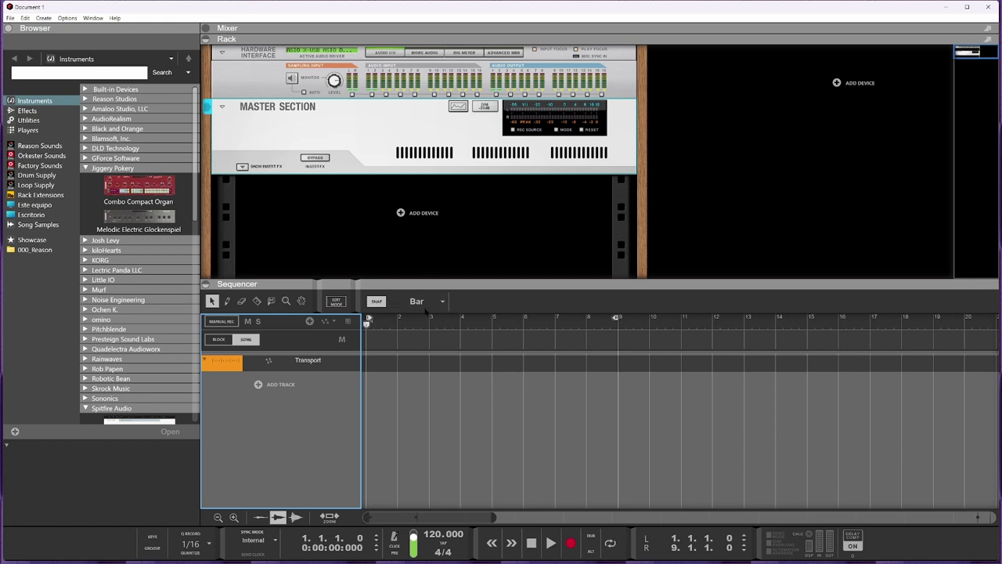
# Step: Set the song tempo to 77 BPM
pyautogui.doubleClick(436, 536)
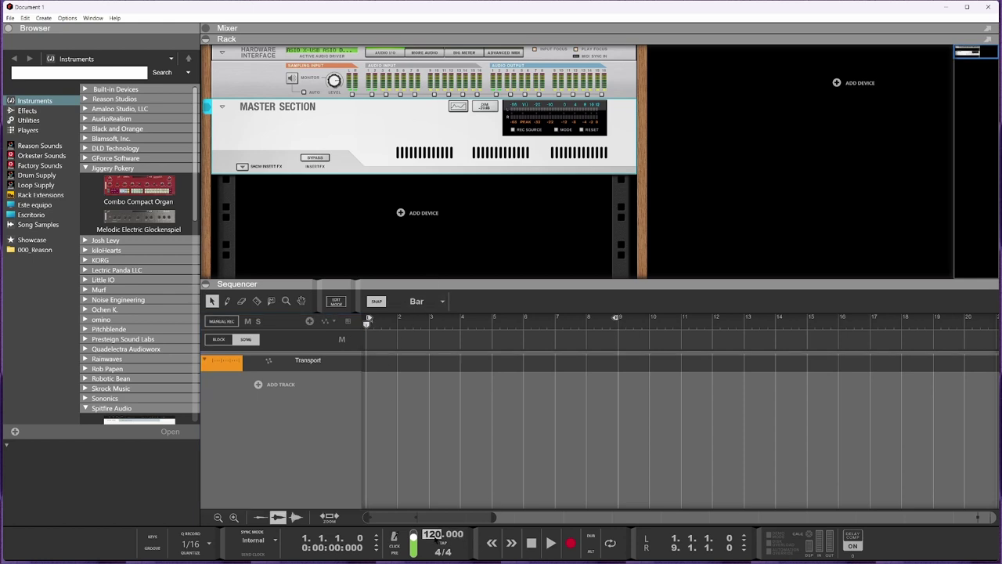
pyautogui.write('77')
pyautogui.press('Return')
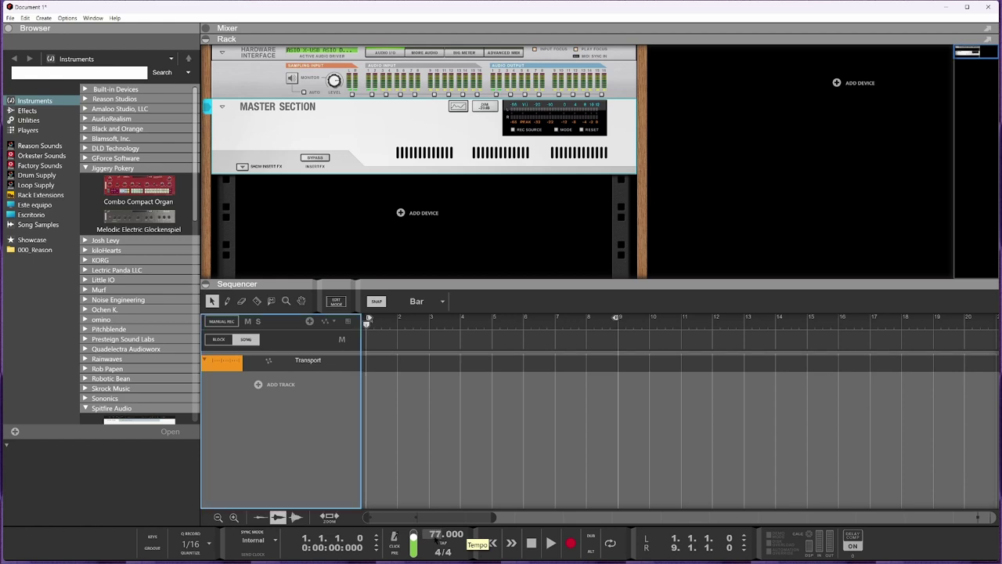
# Step: Add a Combo Compact Organ from the Jiggery Pokery instruments and enlarge the rack area to fill the workspace
pyautogui.doubleClick(134, 199)
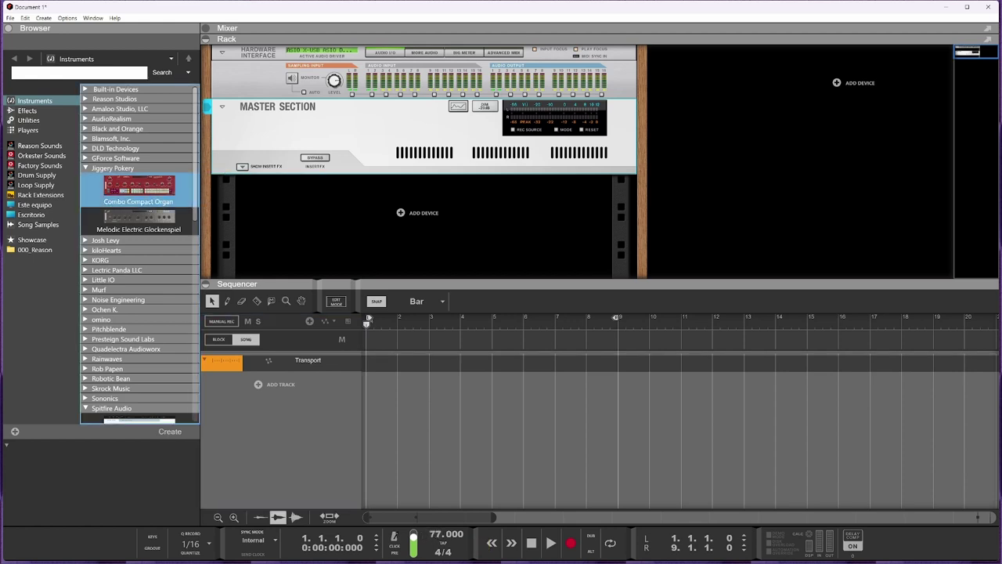
pyautogui.moveTo(352, 281); pyautogui.dragTo(352, 518)
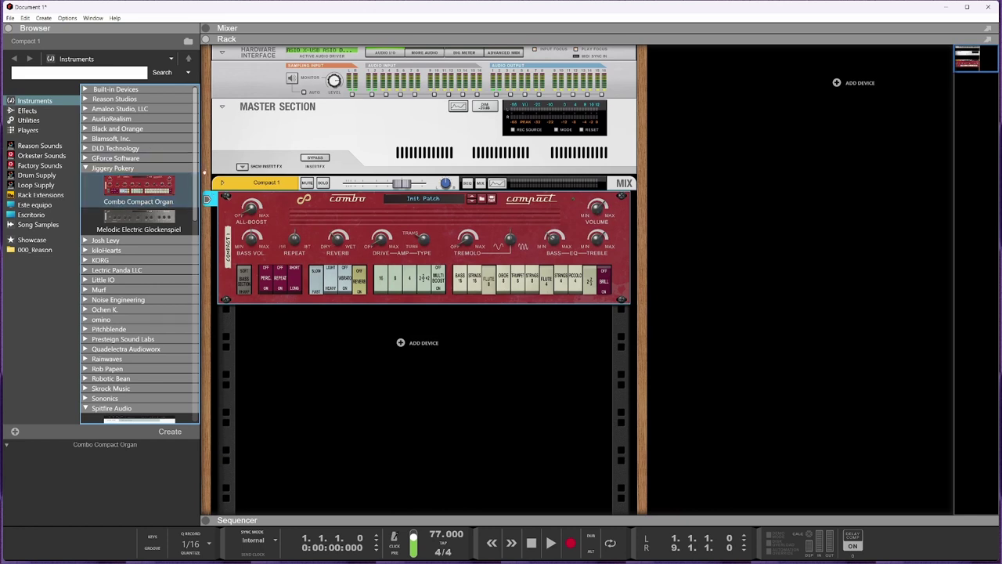
pyautogui.click(131, 27)
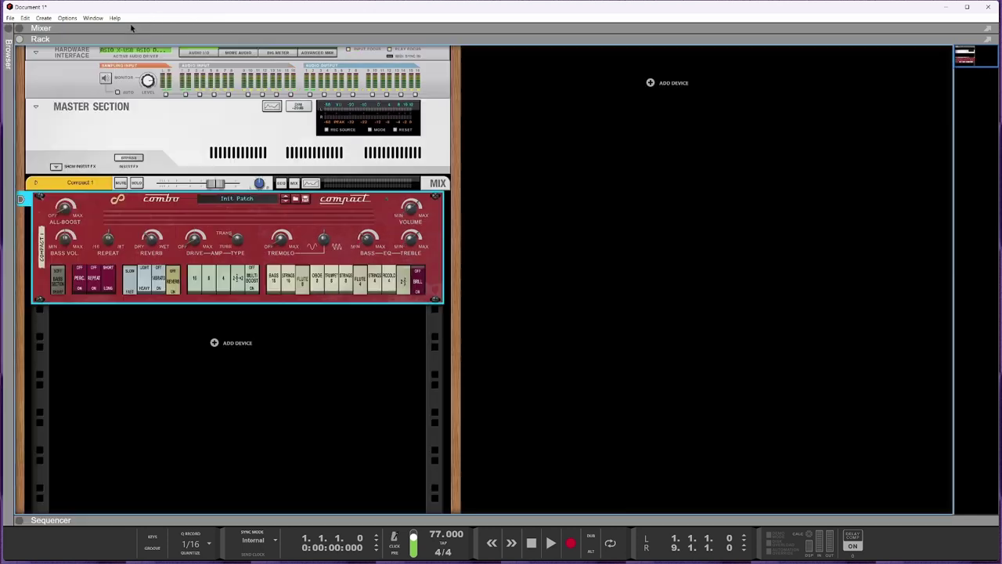
pyautogui.doubleClick(180, 13)
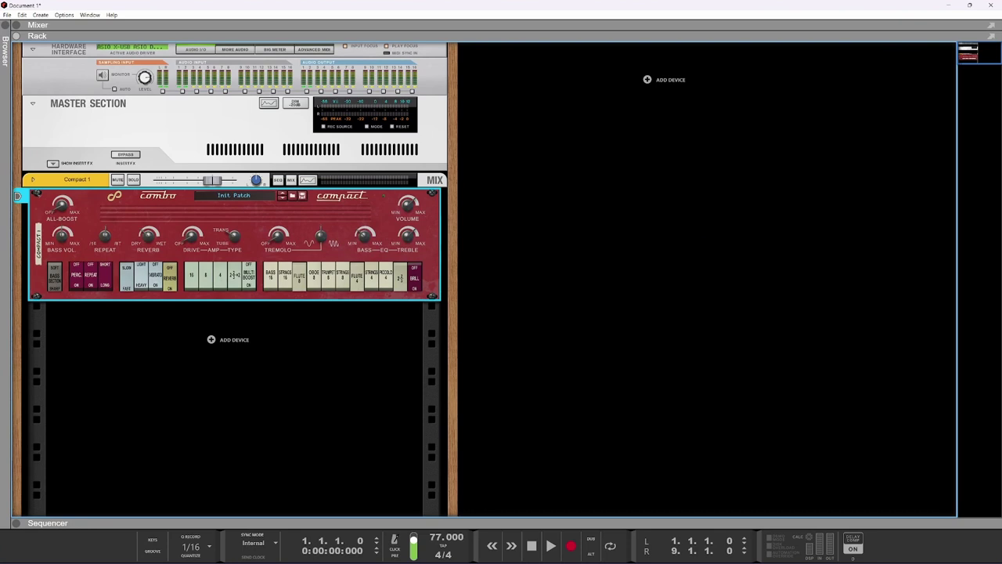
# Step: Show the on-screen piano keys and try out chords on the organ with the computer keyboard
pyautogui.press('F4')
pyautogui.press('a')
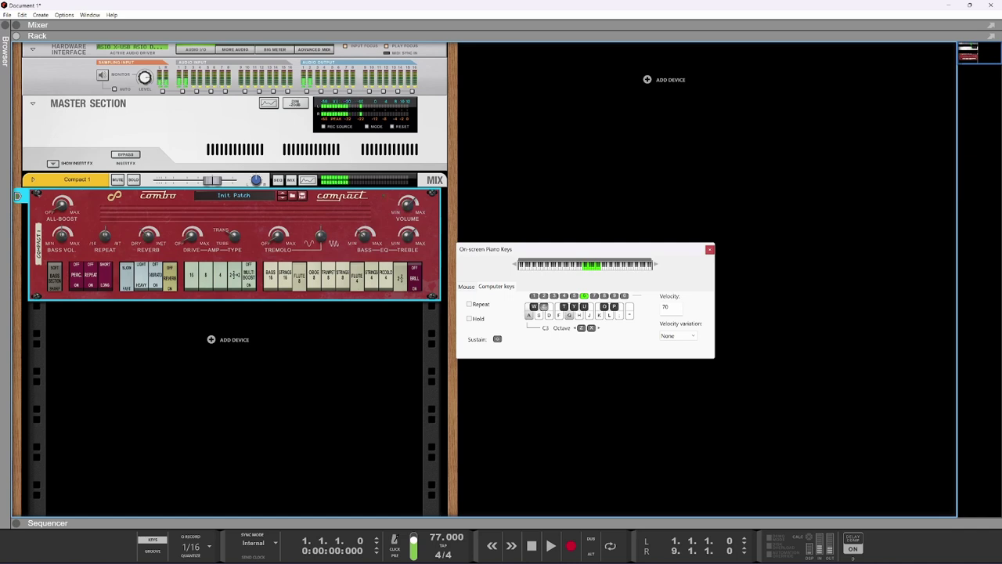
pyautogui.press('f')
pyautogui.press('f')
pyautogui.press('w')
pyautogui.press('a')
pyautogui.press('w')
pyautogui.press('a')
pyautogui.press('g')
pyautogui.press('w')
pyautogui.press('a')
pyautogui.press('e')
pyautogui.press('y')
pyautogui.press('w')
pyautogui.press('e')
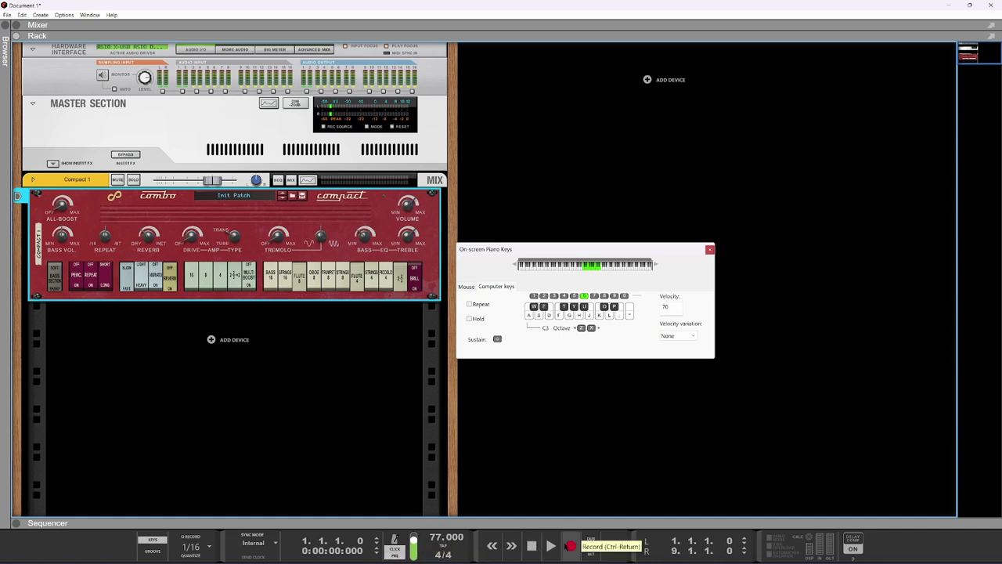
# Step: Record a short chord progression held over a low C3 note on the organ track
pyautogui.click(570, 545)
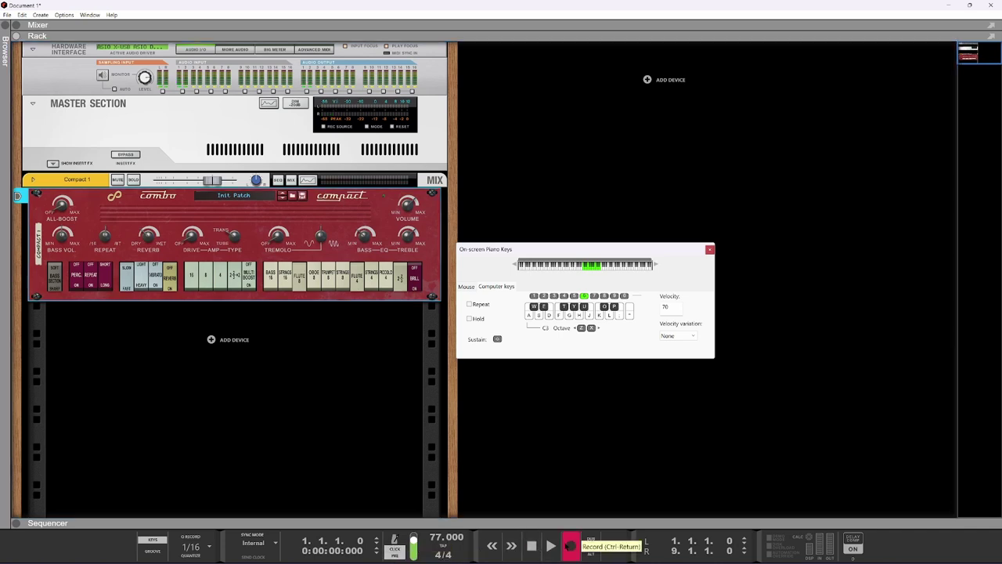
pyautogui.press('a')
pyautogui.press('e')
pyautogui.press('g')
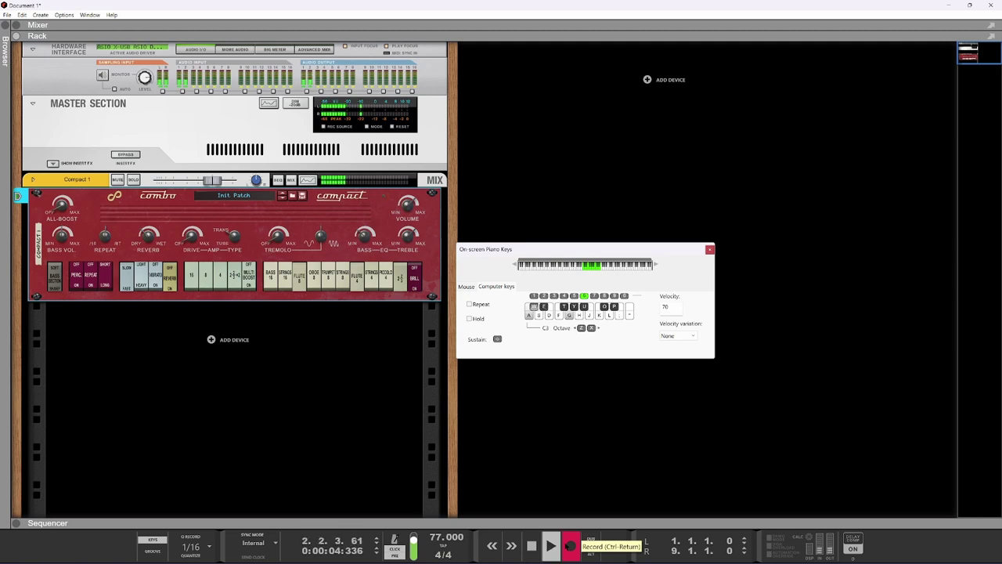
pyautogui.press('f')
pyautogui.press('y')
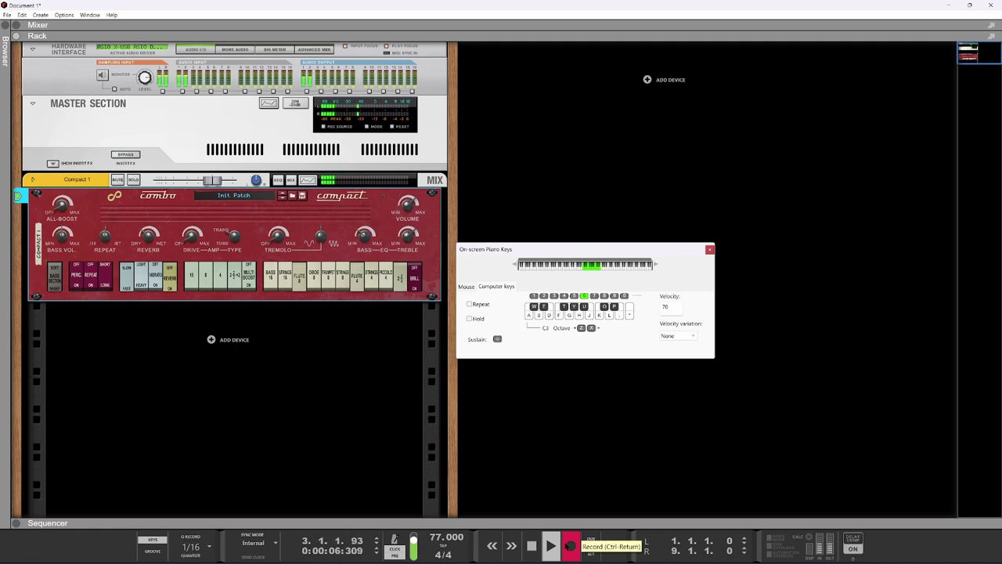
pyautogui.press('space')
# Step: Trim the recorded organ clip to two bars in the sequencer and place the right loop locator at bar 3
pyautogui.moveTo(423, 522); pyautogui.dragTo(422, 56)
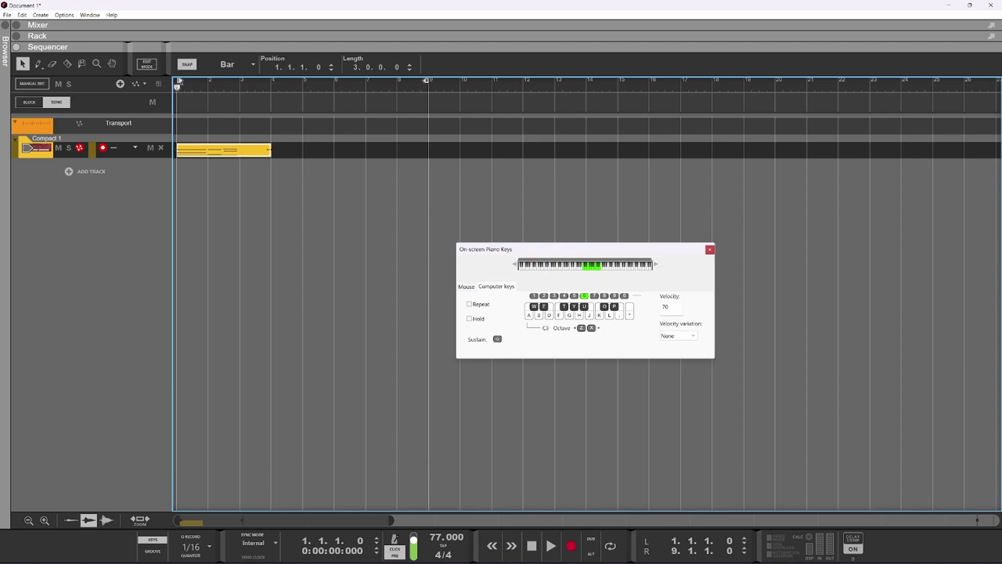
pyautogui.moveTo(269, 149); pyautogui.dragTo(238, 147)
pyautogui.keyDown('alt'); pyautogui.click(235, 81); pyautogui.keyUp('alt')
# Step: Enable looping and play the two-bar loop with the on-screen piano keys closed
pyautogui.press('space')
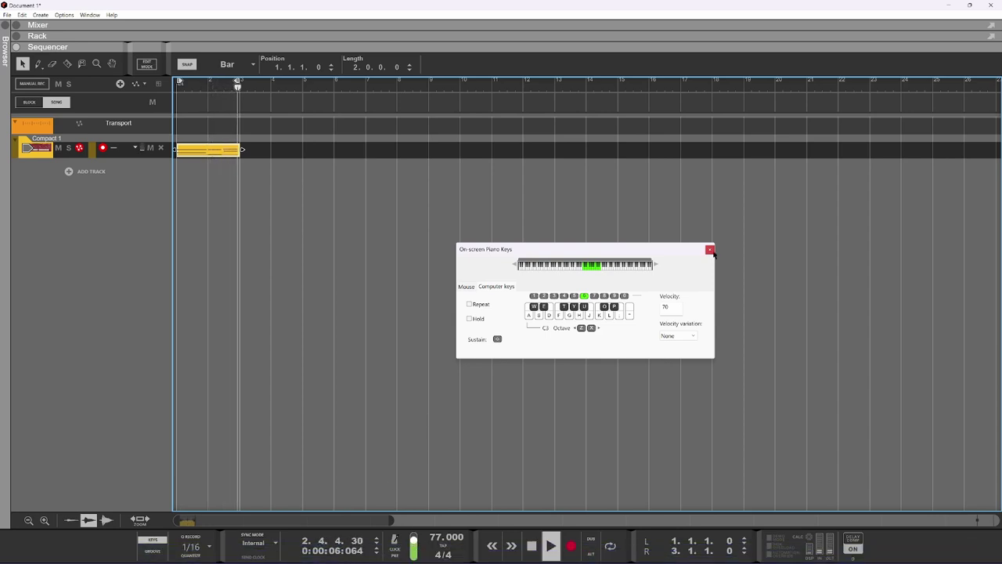
pyautogui.press('space')
pyautogui.click(610, 545)
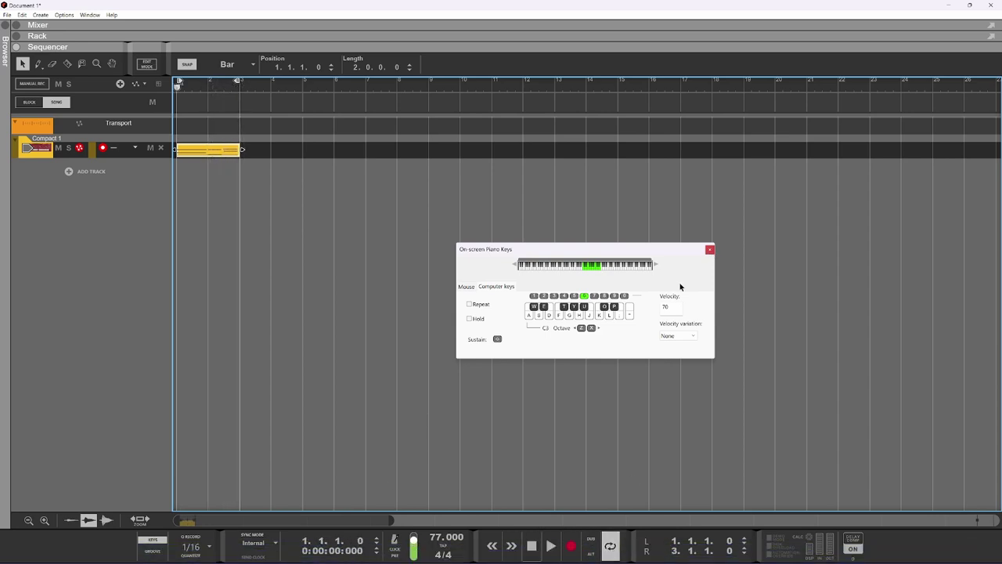
pyautogui.click(710, 249)
pyautogui.press('space')
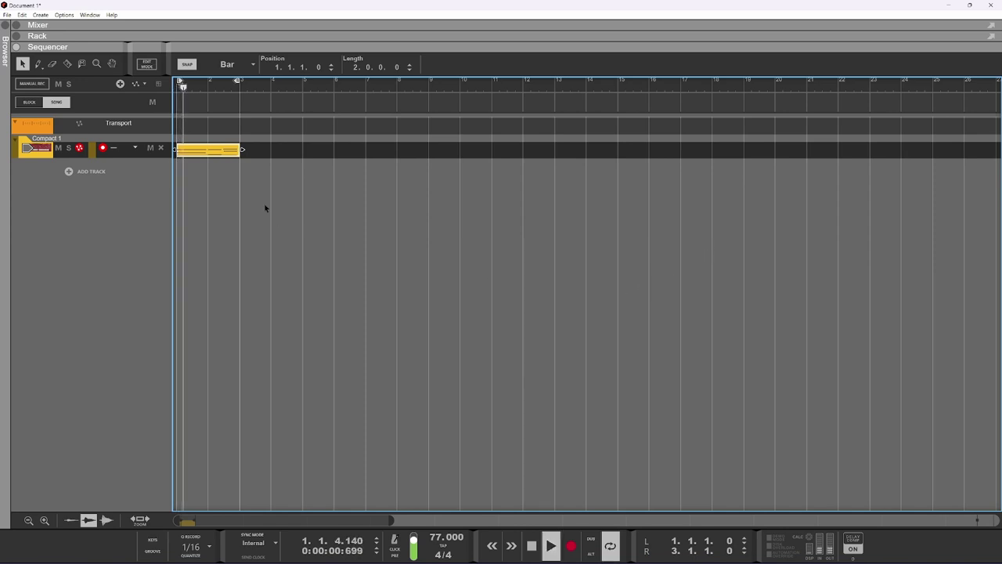
# Step: Open the organ clip for editing and split the long C3 note at the chord changes with the Razor tool
pyautogui.doubleClick(188, 150)
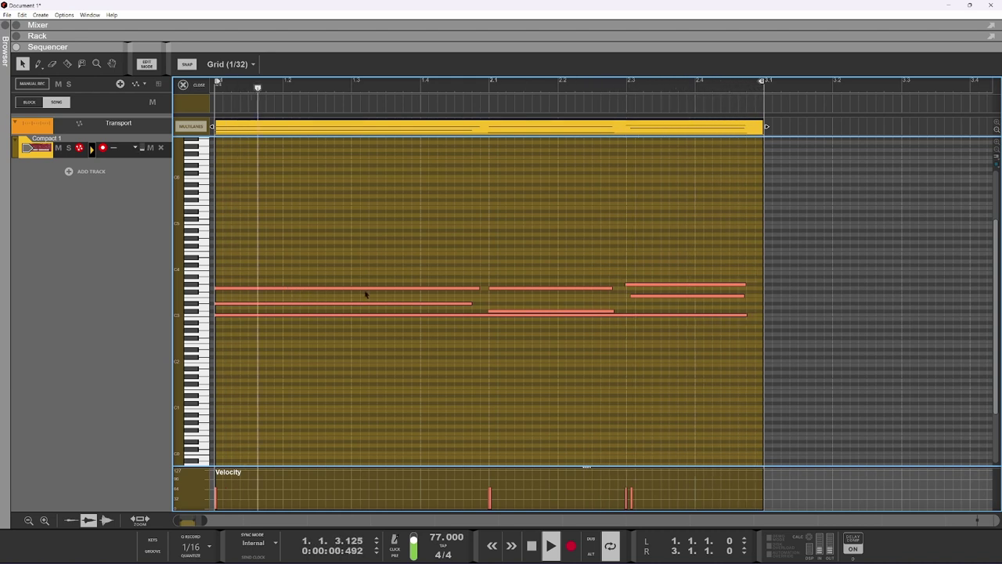
pyautogui.press('r')
pyautogui.click(489, 314)
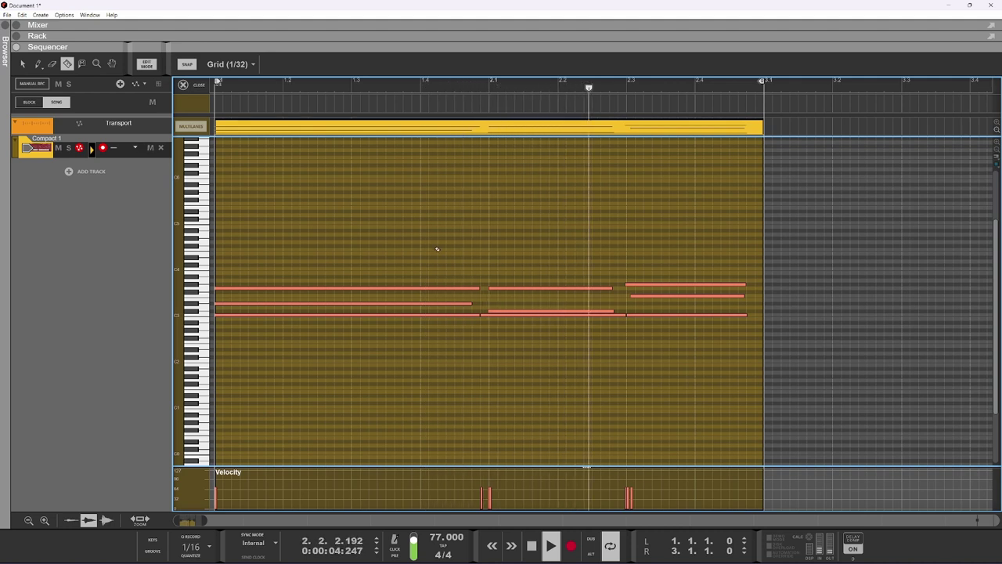
pyautogui.click(22, 64)
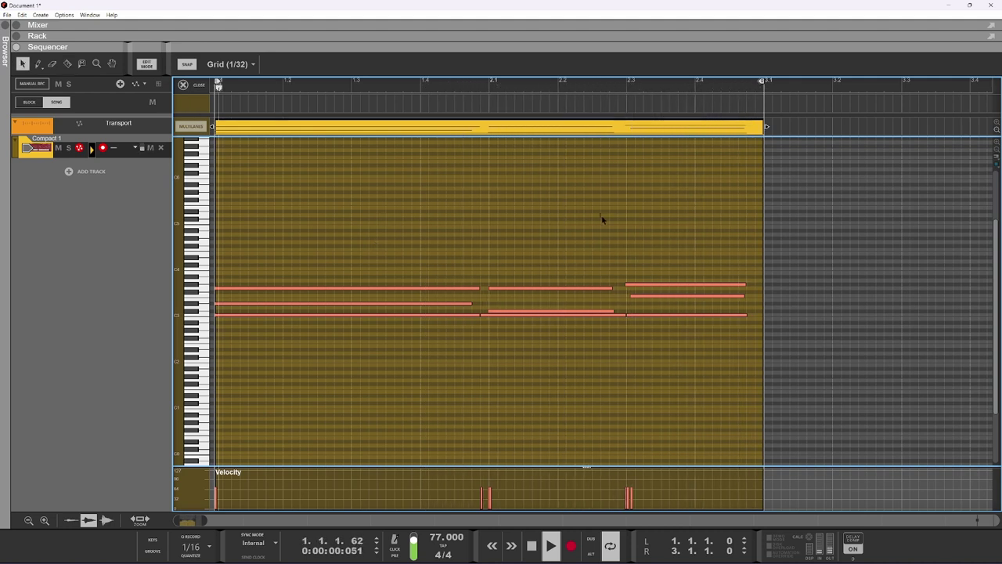
# Step: Select all notes in the clip and randomize their velocity by 20%
pyautogui.moveTo(601, 214); pyautogui.dragTo(443, 313)
pyautogui.moveTo(684, 244); pyautogui.dragTo(278, 328)
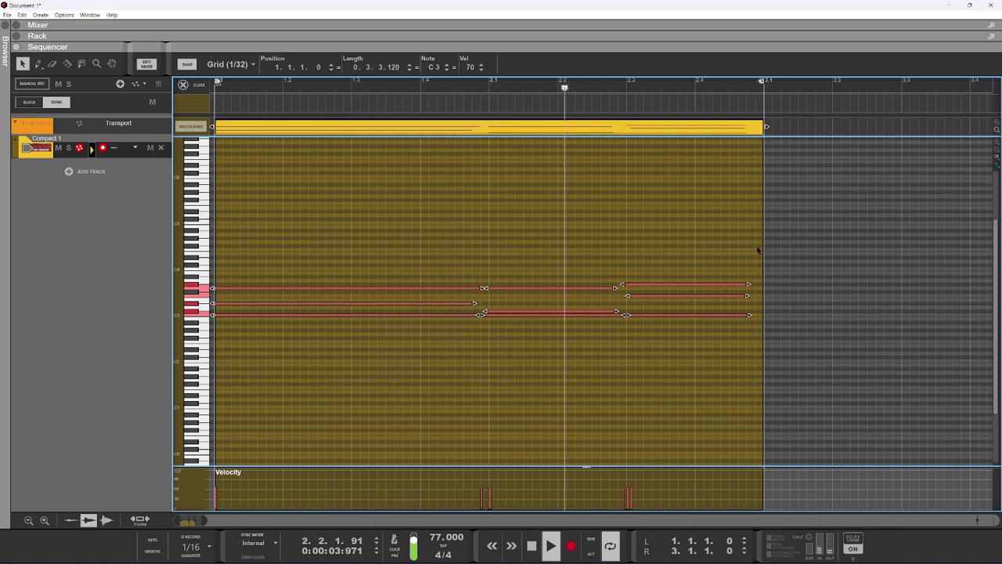
pyautogui.press('F8')
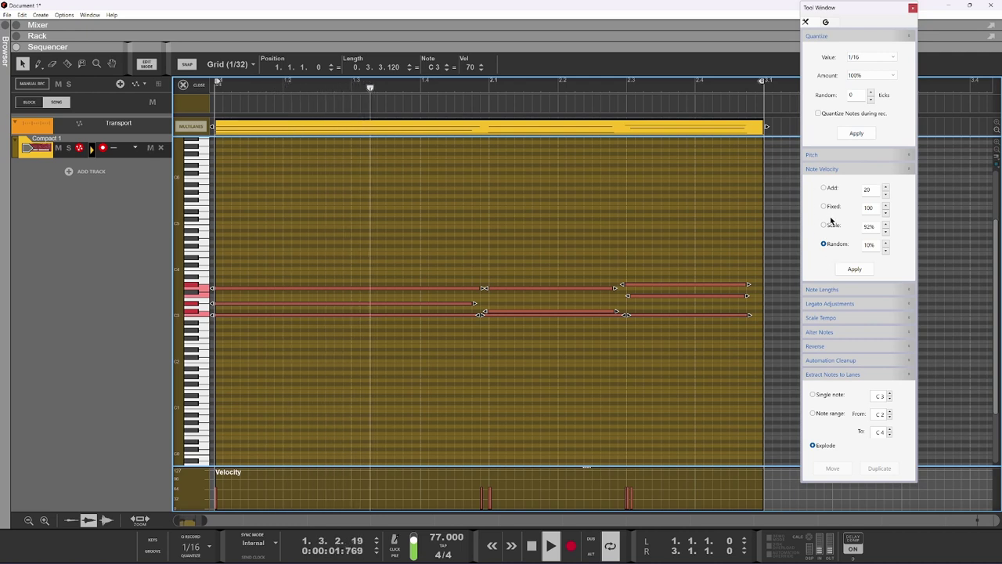
pyautogui.click(883, 244)
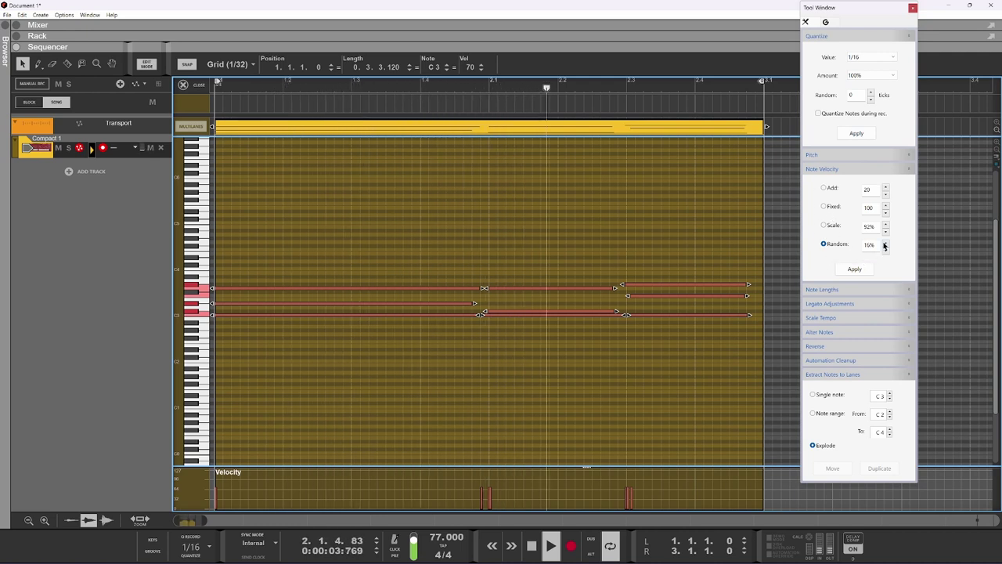
pyautogui.click(854, 268)
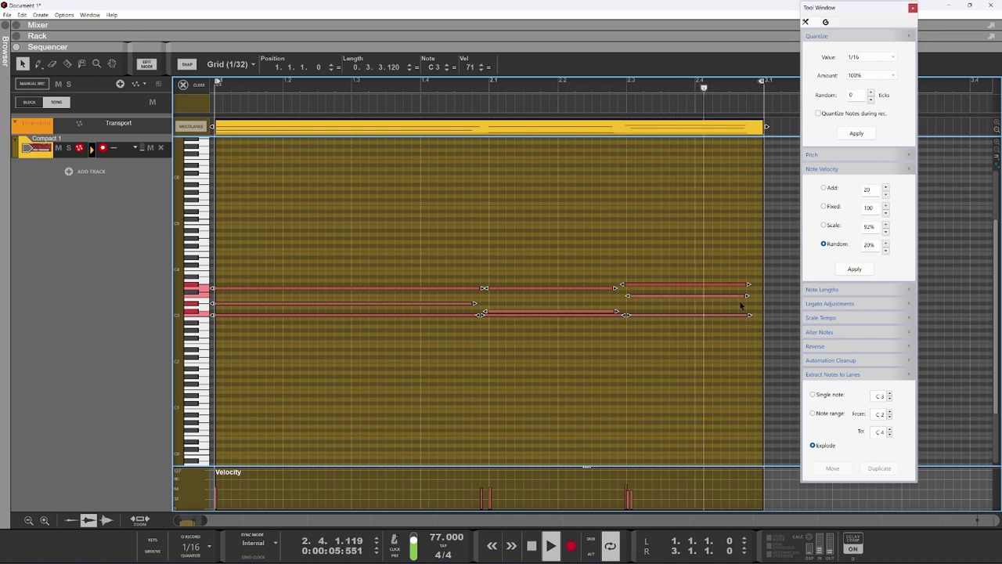
# Step: Lengthen the last chord's notes toward the clip's end and delete the short leftover C3 fragment between the first two chords
pyautogui.moveTo(728, 241); pyautogui.dragTo(758, 314)
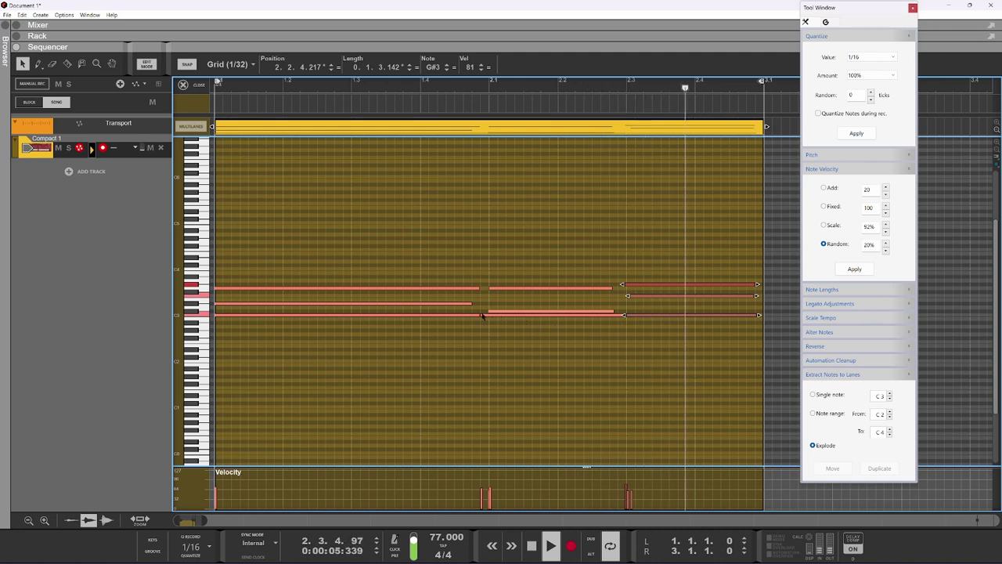
pyautogui.click(485, 339)
pyautogui.press('r')
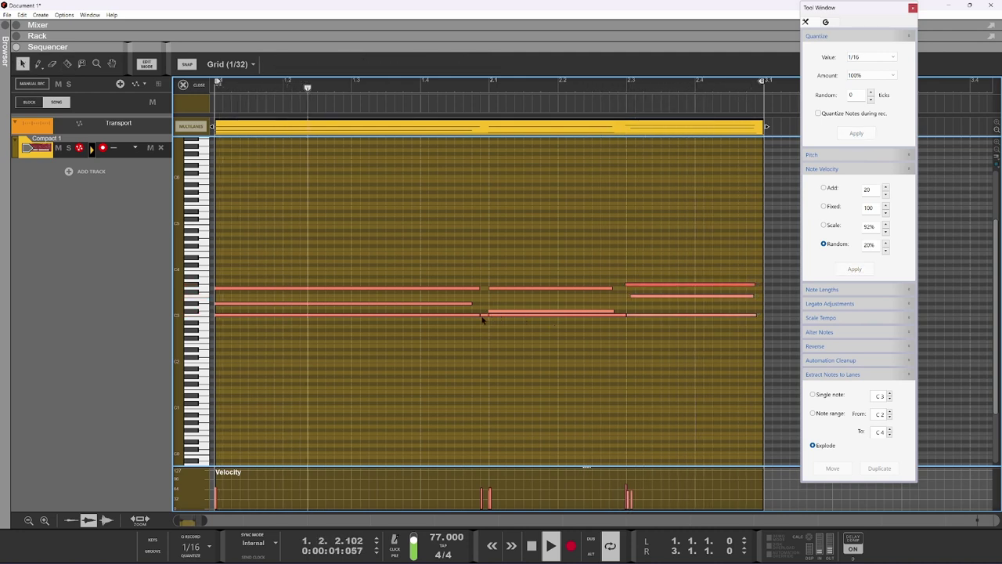
pyautogui.press('q')
pyautogui.click(485, 315)
pyautogui.press('Delete')
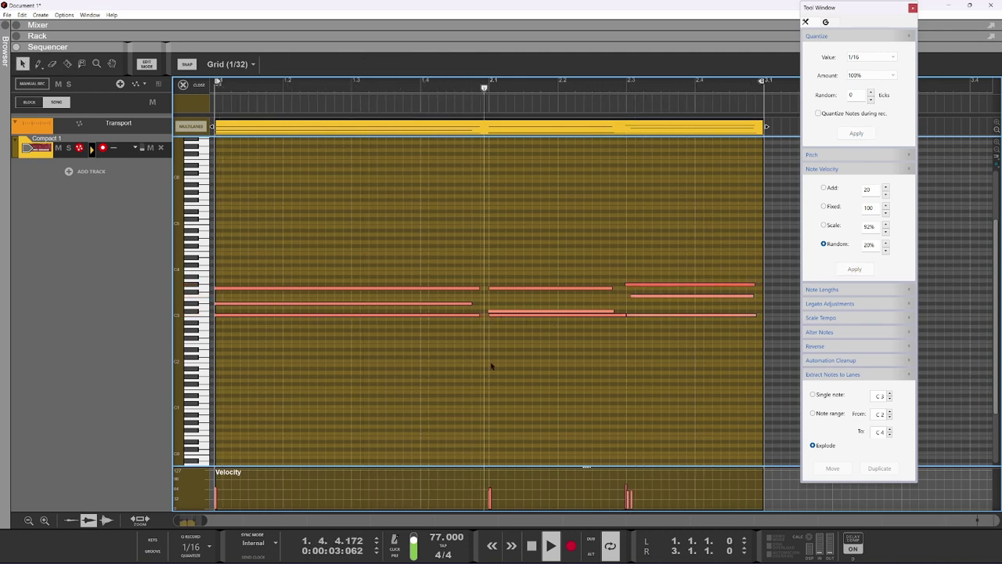
pyautogui.scroll(3, 503, 345)
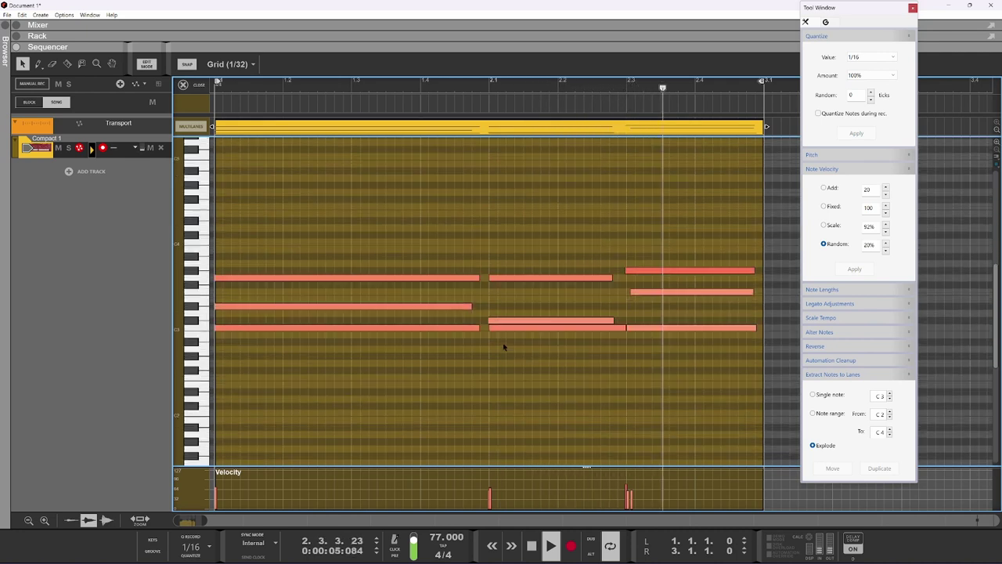
pyautogui.scroll(-1, 504, 344)
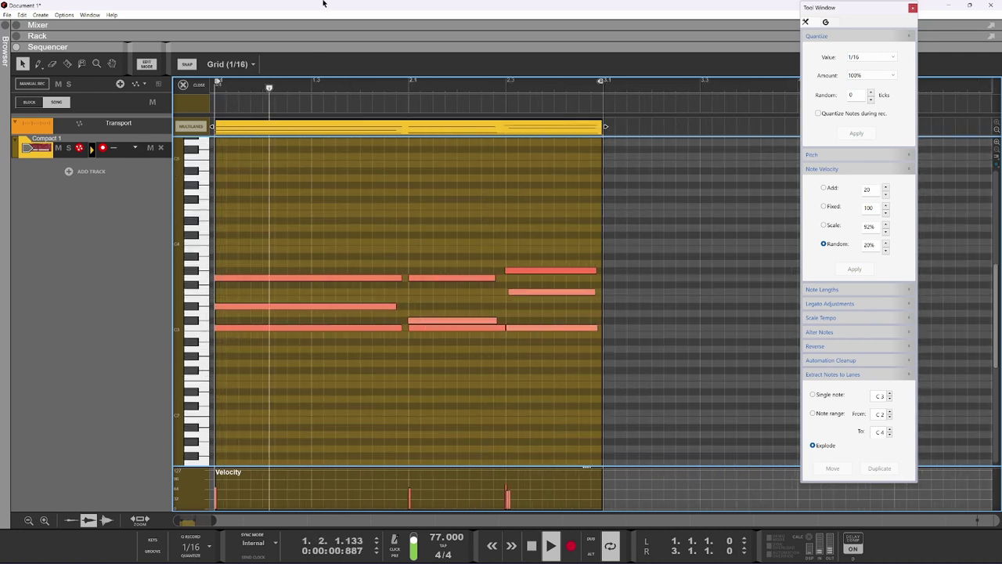
# Step: Return to the rack view and increase the application zoom to enlarge the organ panel
pyautogui.click(306, 33)
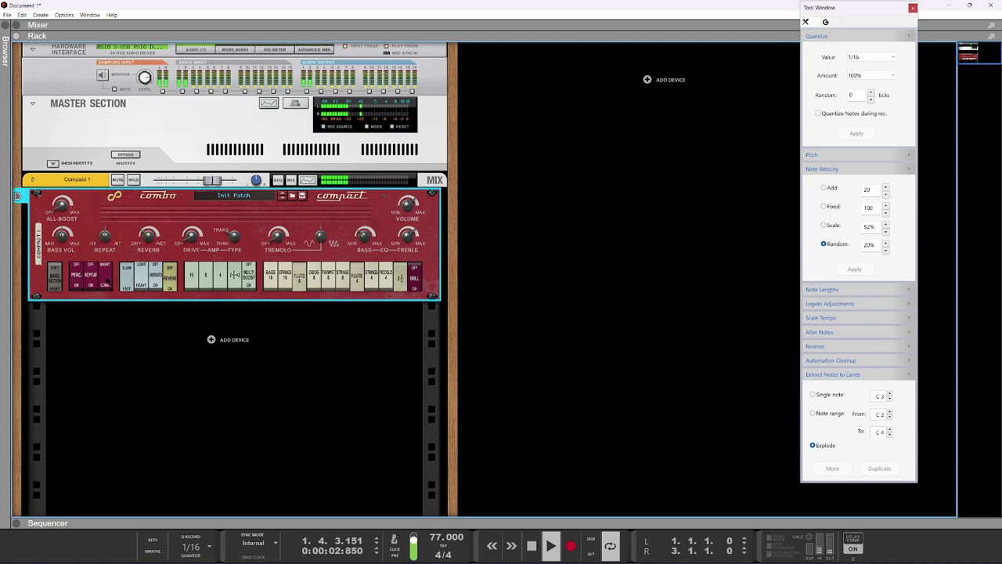
pyautogui.click(90, 15)
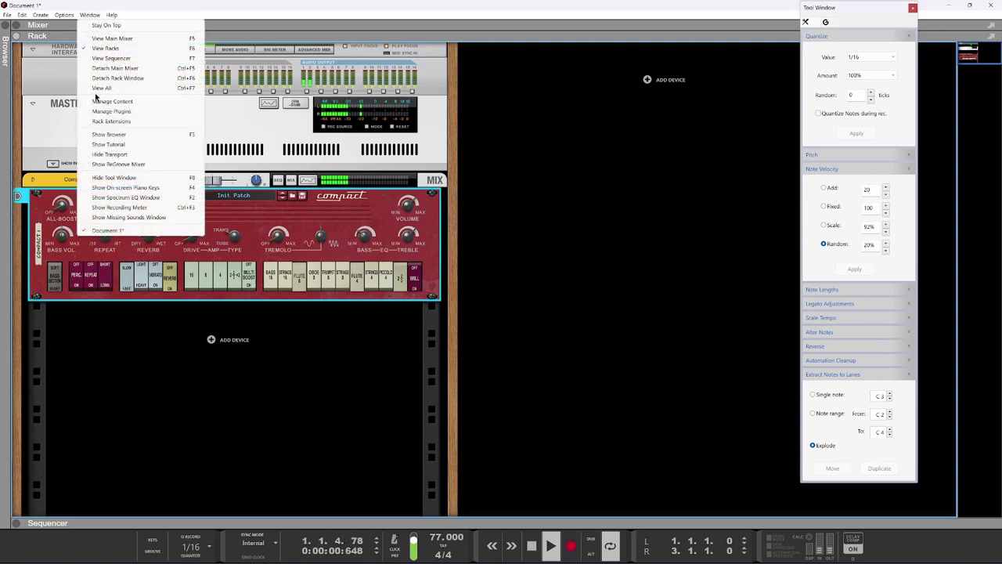
pyautogui.press('Left')
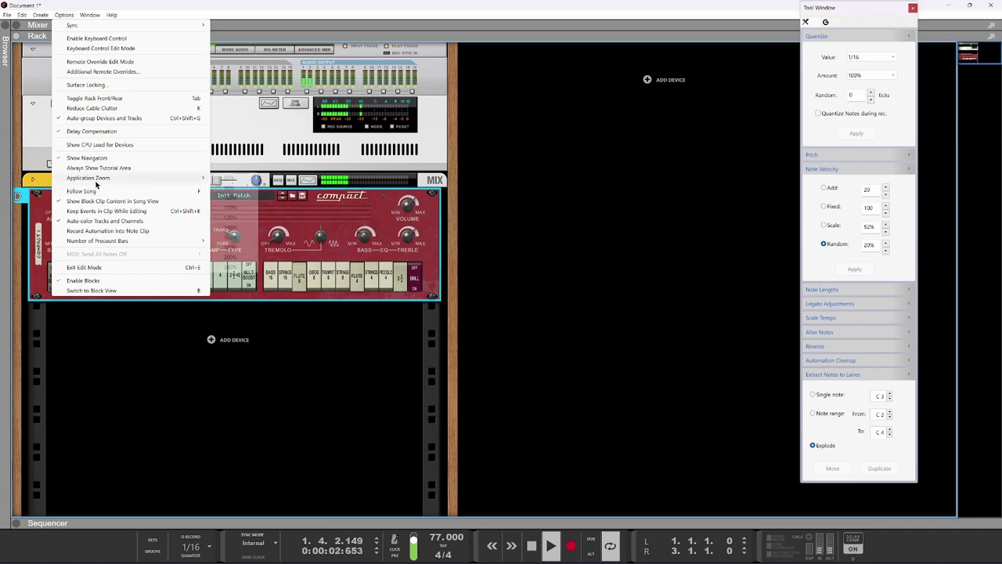
pyautogui.click(232, 230)
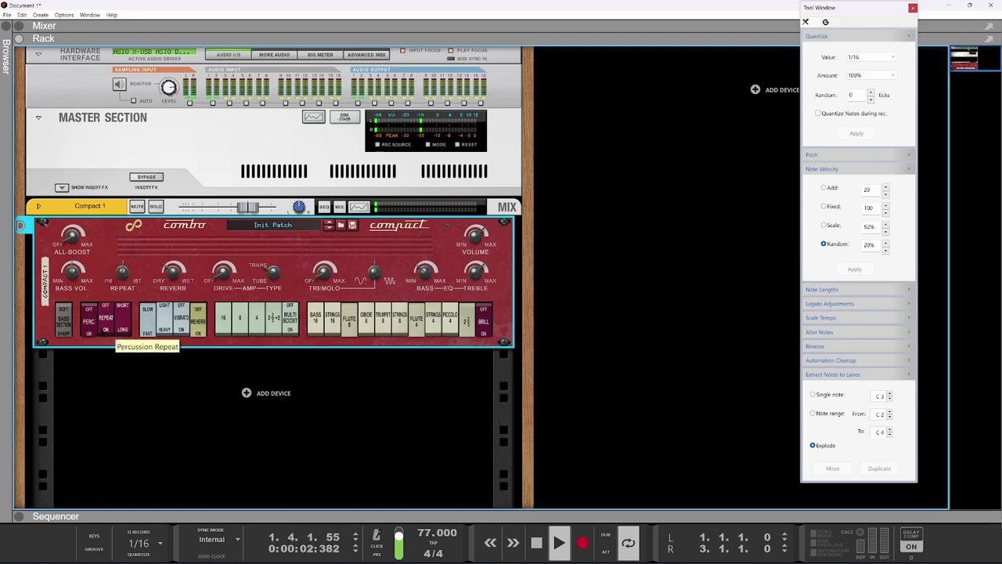
# Step: Try the organ's percussion repeat, percussion decay and bass section attack switches, and adjust the bass volume
pyautogui.click(106, 322)
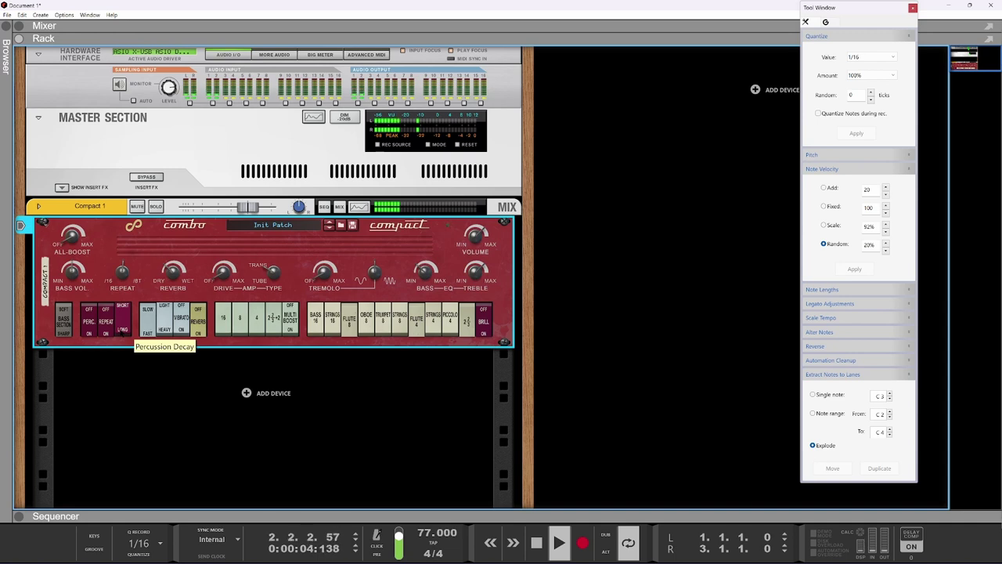
pyautogui.click(123, 329)
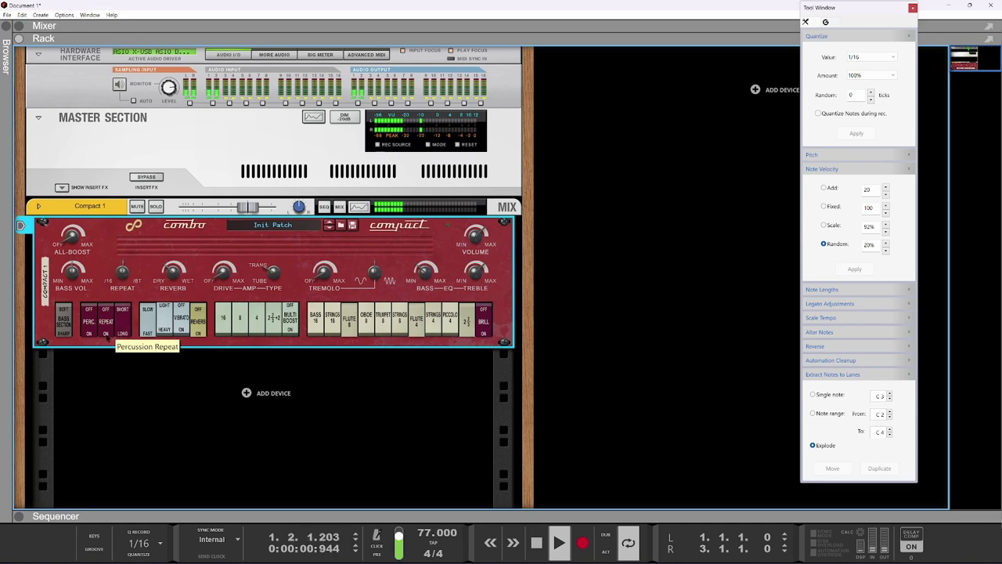
pyautogui.click(67, 312)
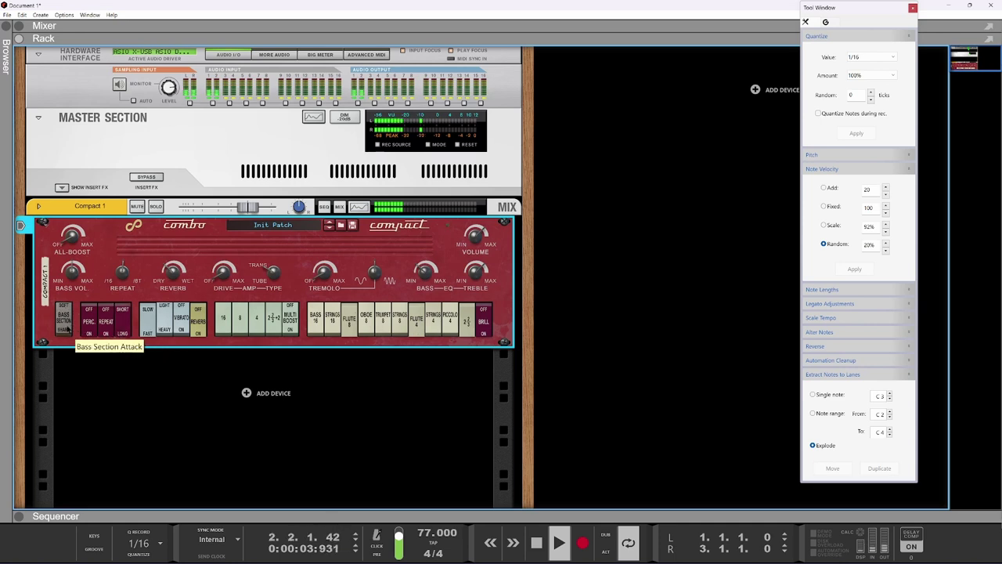
pyautogui.moveTo(73, 254); pyautogui.dragTo(70, 181)
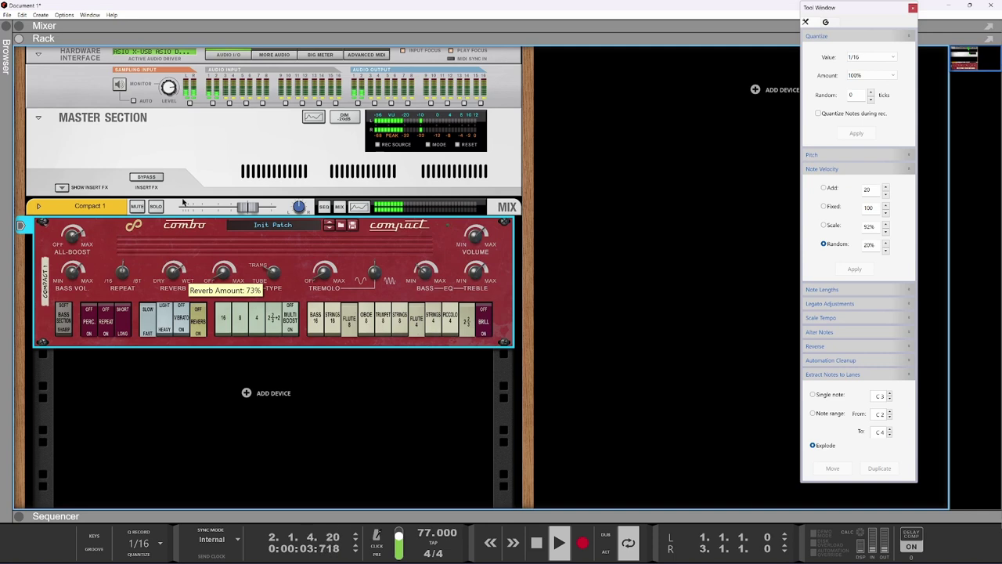
# Step: Try the organ's vibrato switch and its Multi-Boost 4 tab
pyautogui.click(183, 333)
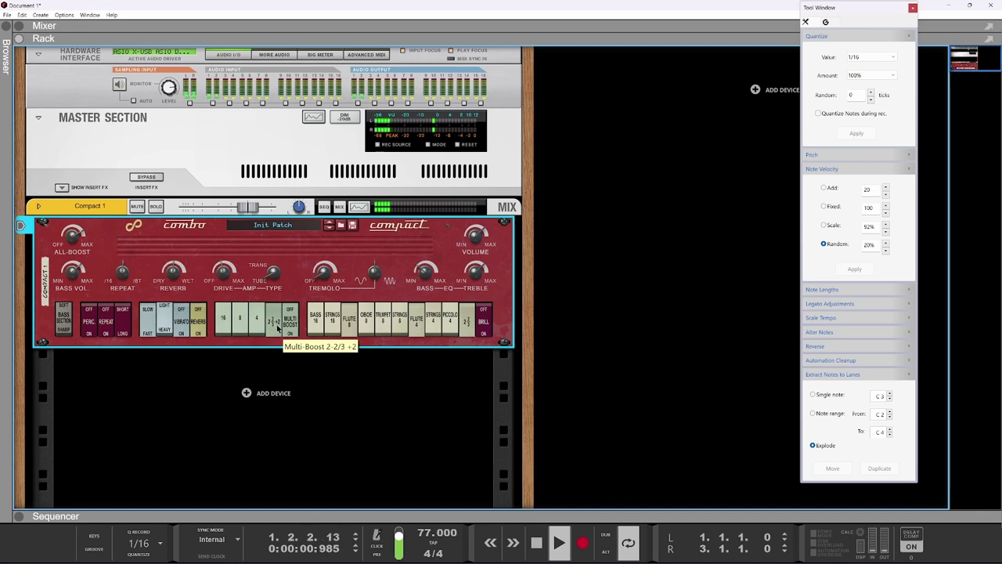
pyautogui.click(253, 323)
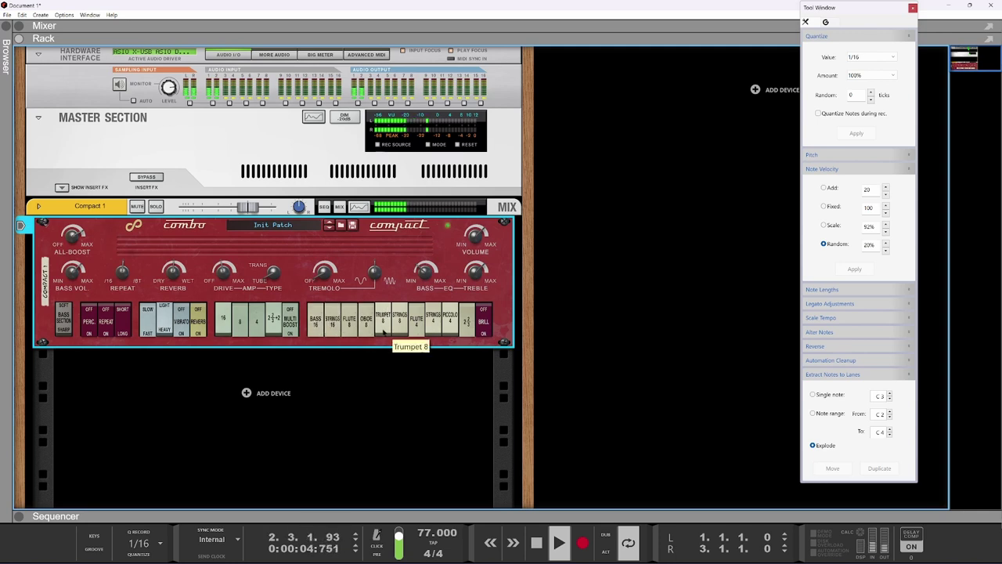
# Step: Shape the organ's voicing by trying the Flute 4, Strings 4 and Strings 16 tabs and toggling Trumpet 8 and Strings 8
pyautogui.click(417, 329)
pyautogui.click(402, 330)
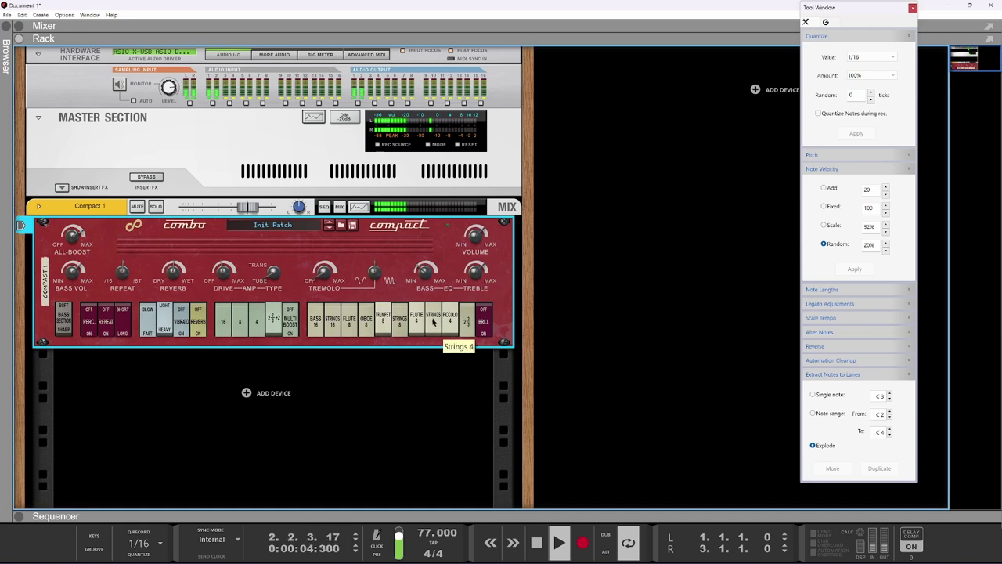
pyautogui.moveTo(433, 321); pyautogui.dragTo(433, 324)
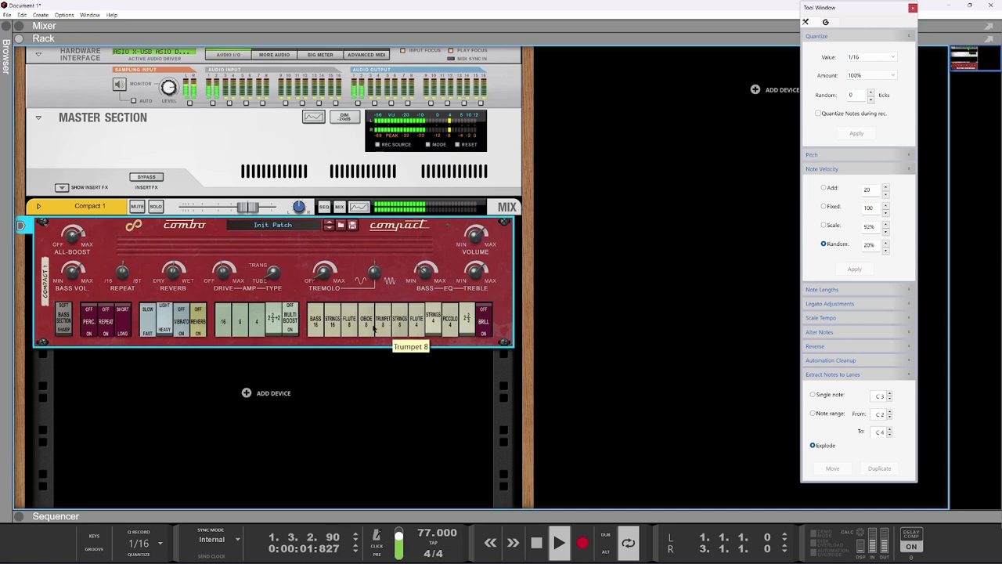
pyautogui.click(331, 327)
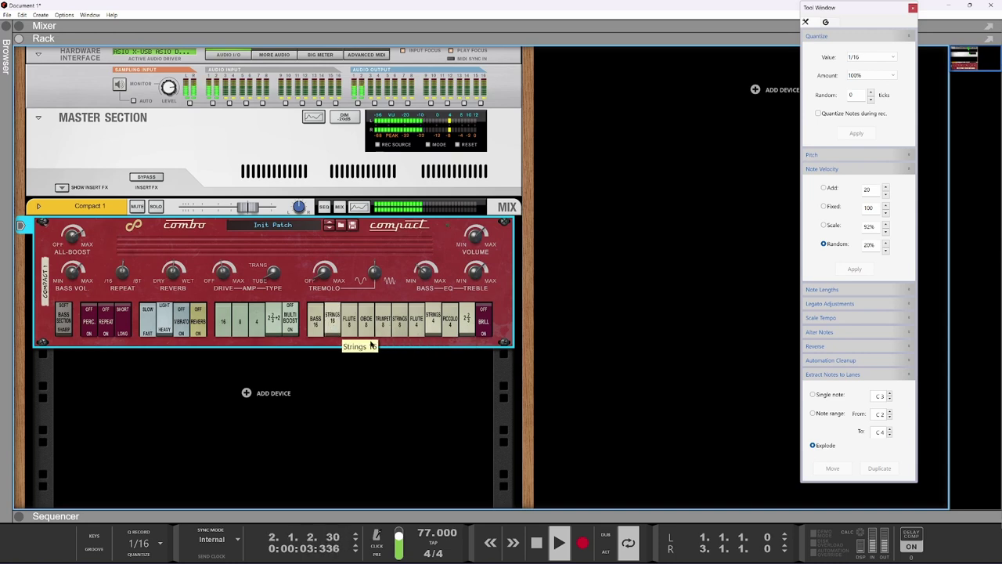
pyautogui.click(330, 331)
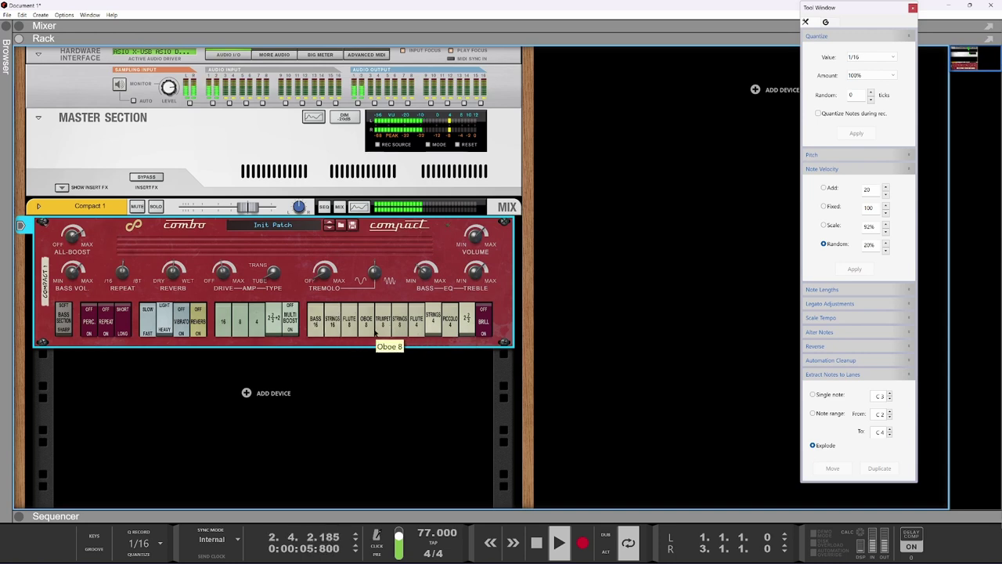
pyautogui.click(378, 333)
pyautogui.click(396, 333)
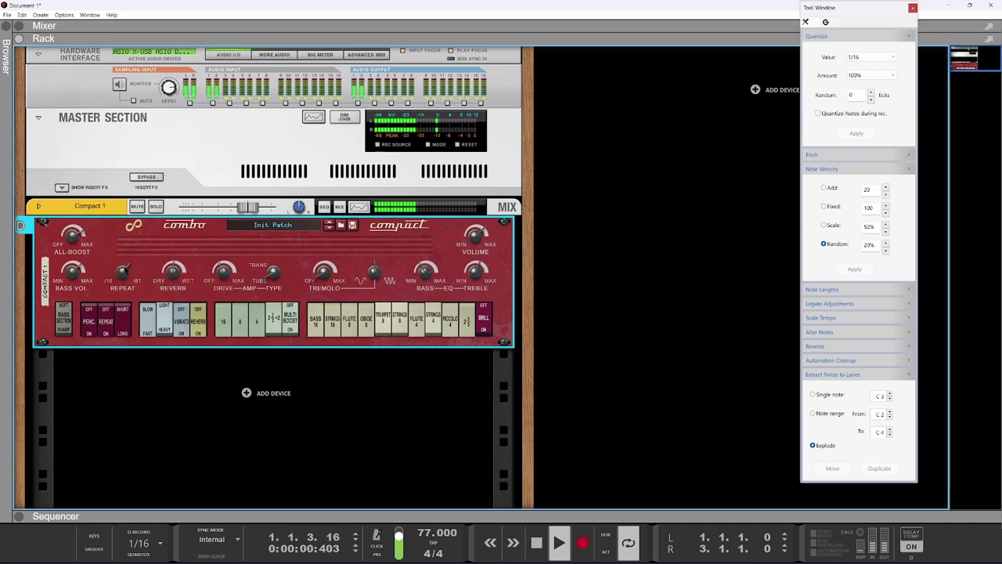
# Step: Try several percussion repeat rates on the organ, including 3/16, and adjust the All-Boost level
pyautogui.moveTo(122, 271); pyautogui.dragTo(123, 309)
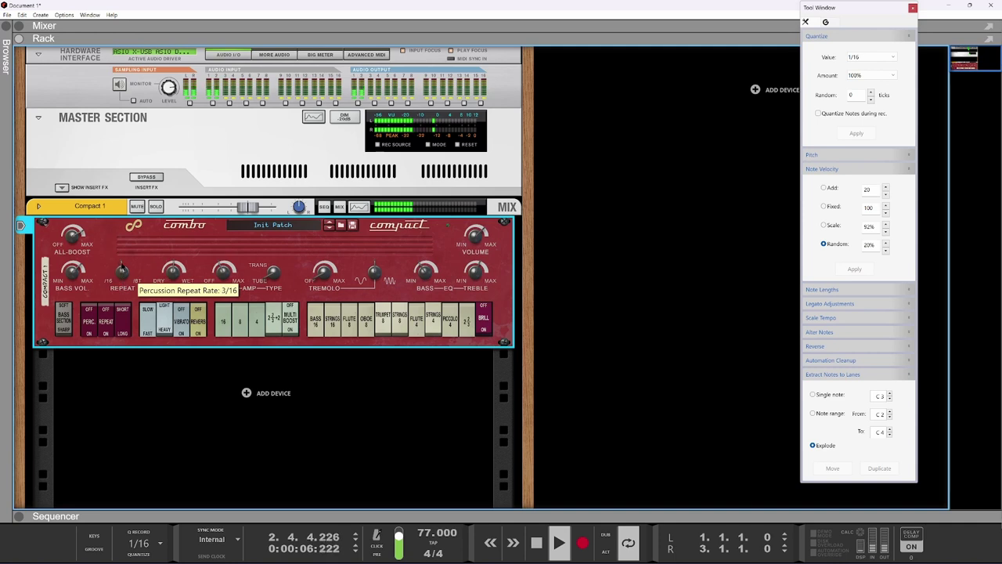
pyautogui.moveTo(121, 270); pyautogui.dragTo(123, 260)
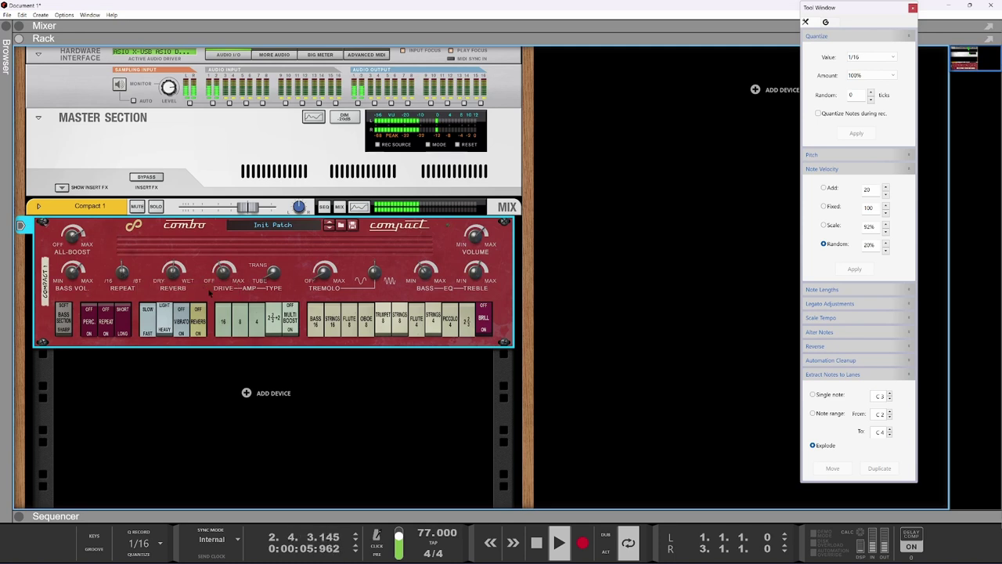
pyautogui.moveTo(122, 270); pyautogui.dragTo(83, 240)
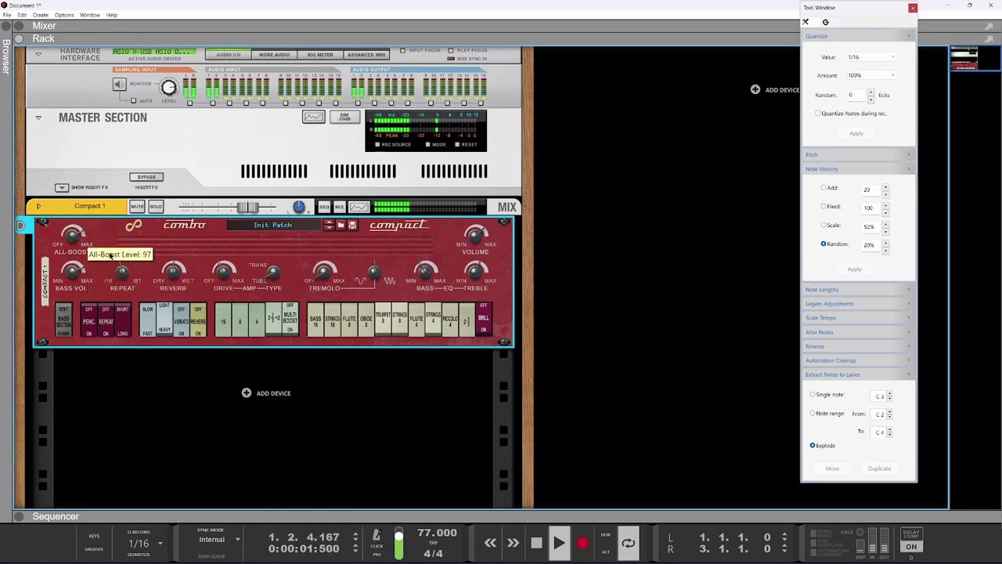
# Step: Enable the HPF and LPF in Compact 1's Spectrum EQ, placing the cutoffs just below 320 Hz and around 5.1 kHz
pyautogui.click(359, 208)
pyautogui.click(359, 207)
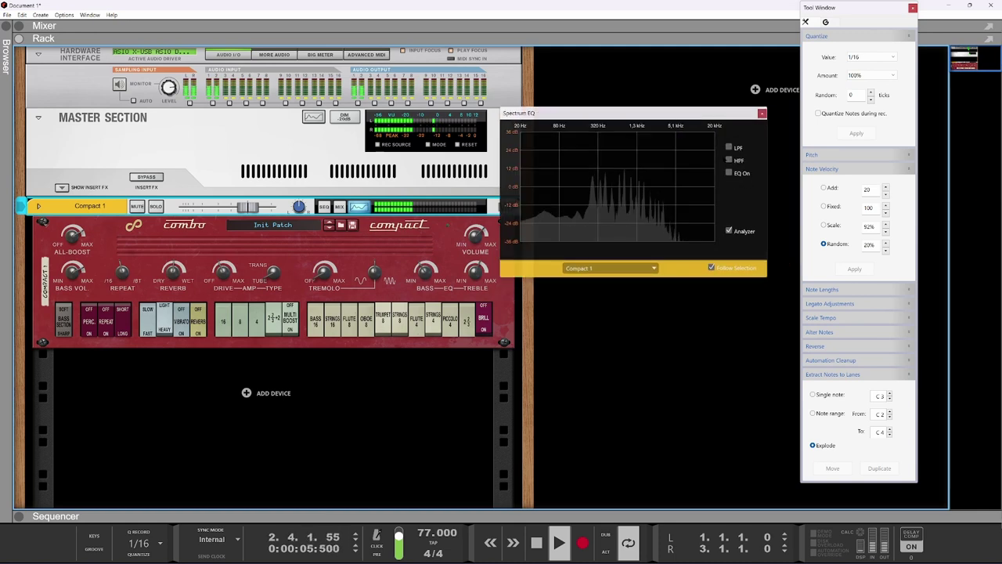
pyautogui.click(729, 173)
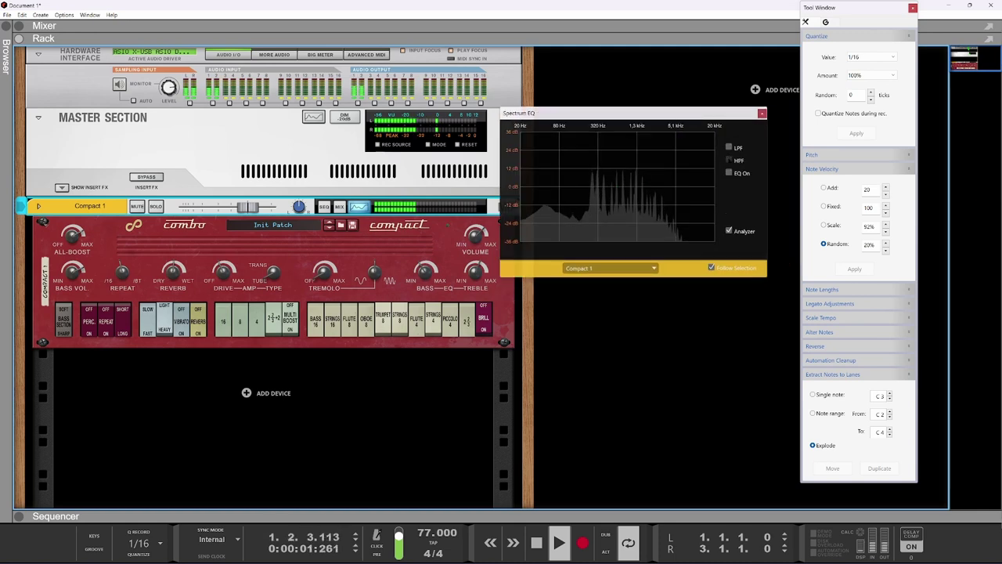
pyautogui.click(728, 160)
pyautogui.moveTo(582, 186); pyautogui.dragTo(592, 186)
pyautogui.click(729, 147)
pyautogui.moveTo(664, 188); pyautogui.dragTo(675, 187)
pyautogui.click(762, 113)
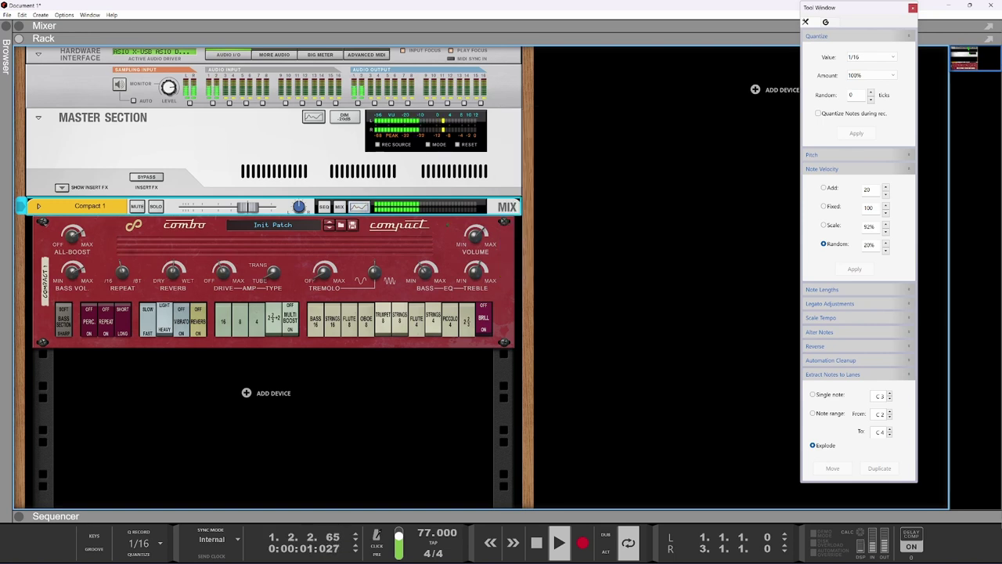
# Step: Turn up the organ's tremolo rate and amount and leave the amp type on Tube
pyautogui.moveTo(476, 244)
pyautogui.moveTo(385, 279); pyautogui.dragTo(388, 259)
pyautogui.moveTo(328, 271); pyautogui.dragTo(329, 227)
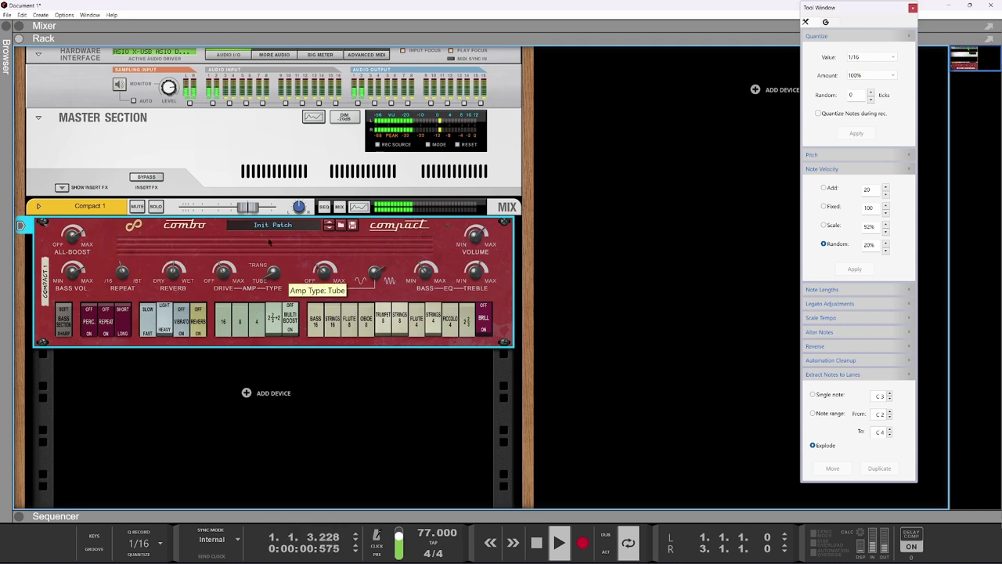
pyautogui.moveTo(273, 273); pyautogui.dragTo(273, 321)
# Step: Expand the Compact 1 mix channel and add Cymatics Origin as an insert effect
pyautogui.click(35, 205)
pyautogui.click(78, 232)
pyautogui.rightClick(112, 277)
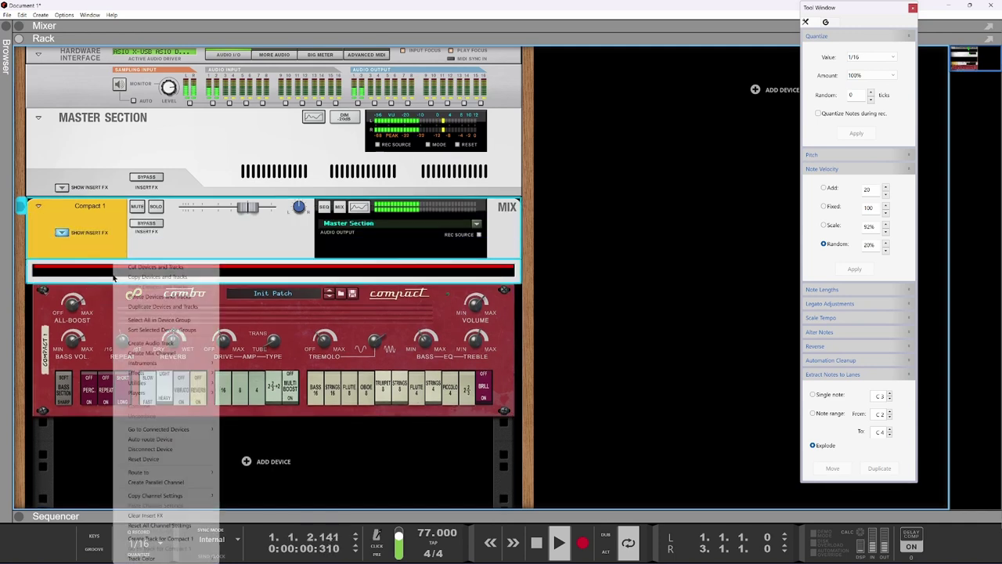
pyautogui.moveTo(197, 373)
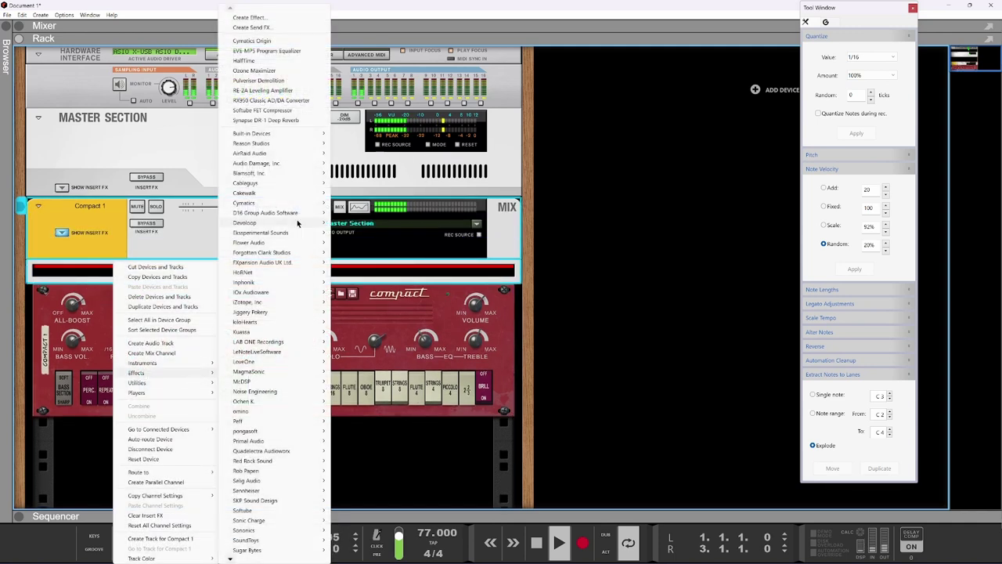
pyautogui.moveTo(287, 192)
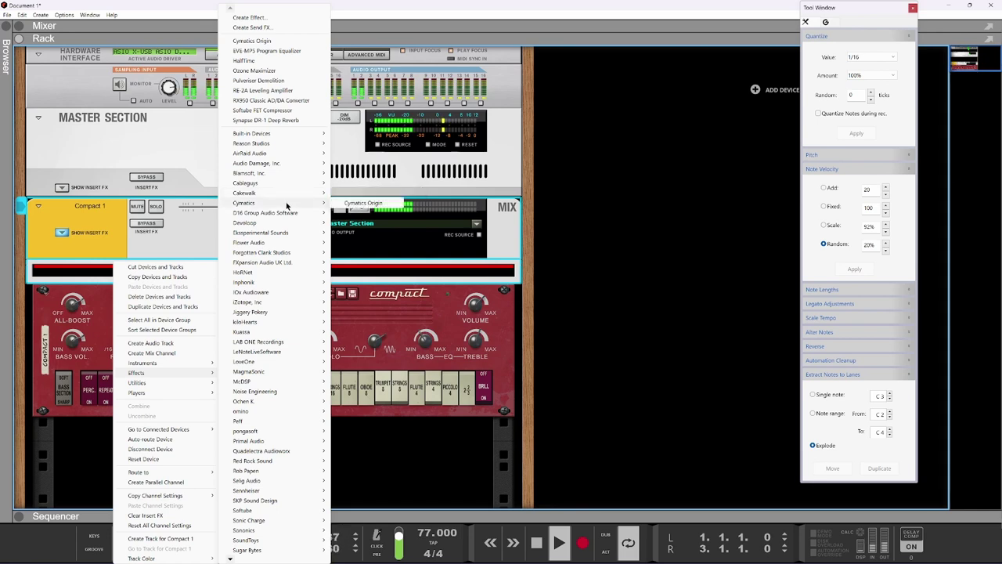
pyautogui.click(344, 204)
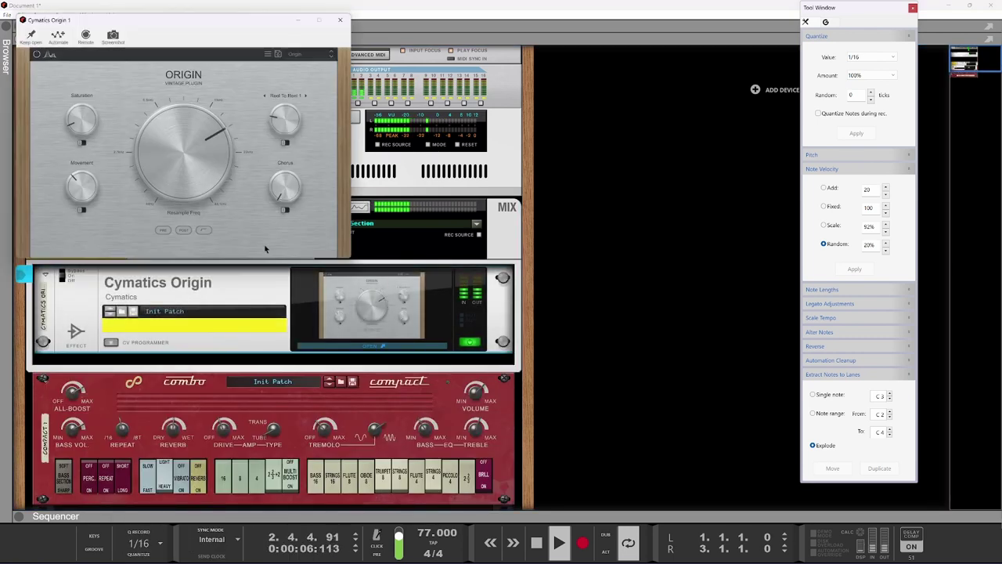
# Step: Lower Cymatics Origin's resample frequency, choose the Vinyl 3 noise type and set its movement to 48%
pyautogui.moveTo(170, 152); pyautogui.dragTo(168, 157)
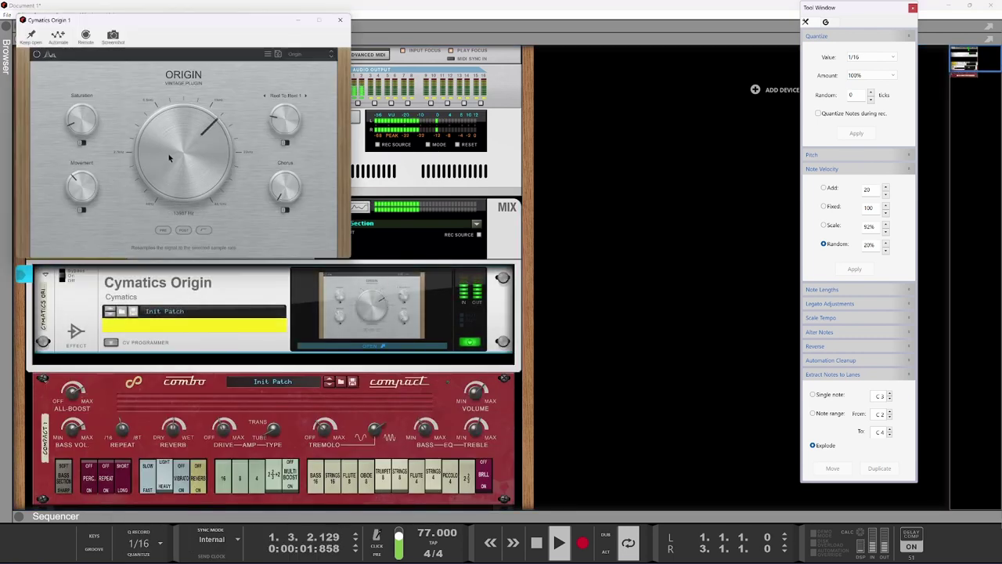
pyautogui.click(296, 98)
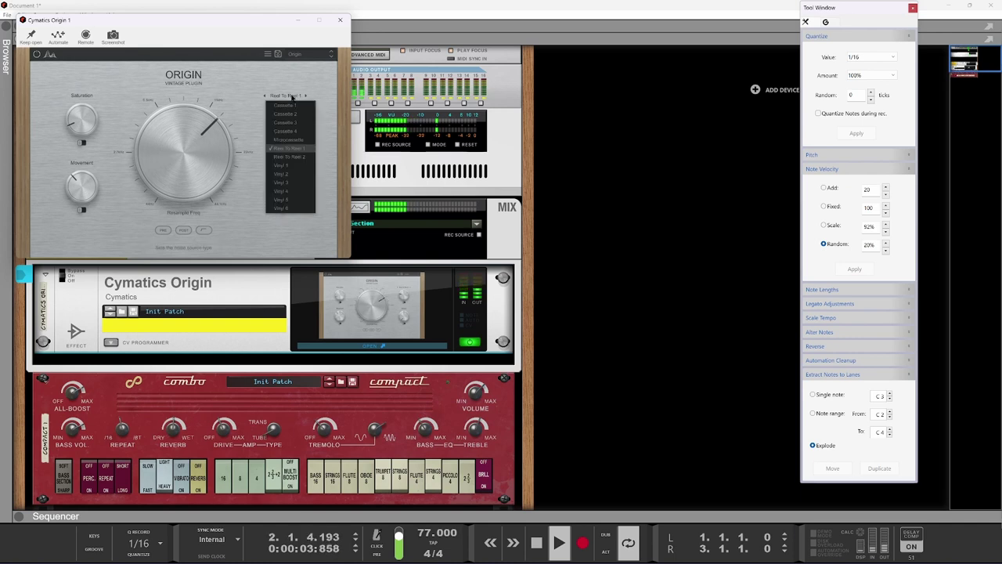
pyautogui.click(290, 183)
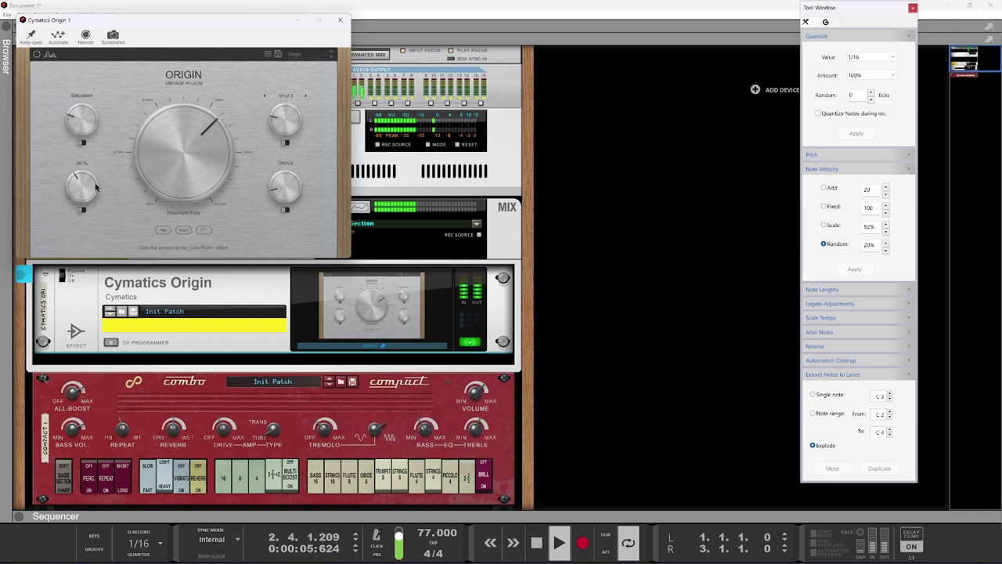
pyautogui.moveTo(96, 183); pyautogui.dragTo(95, 177)
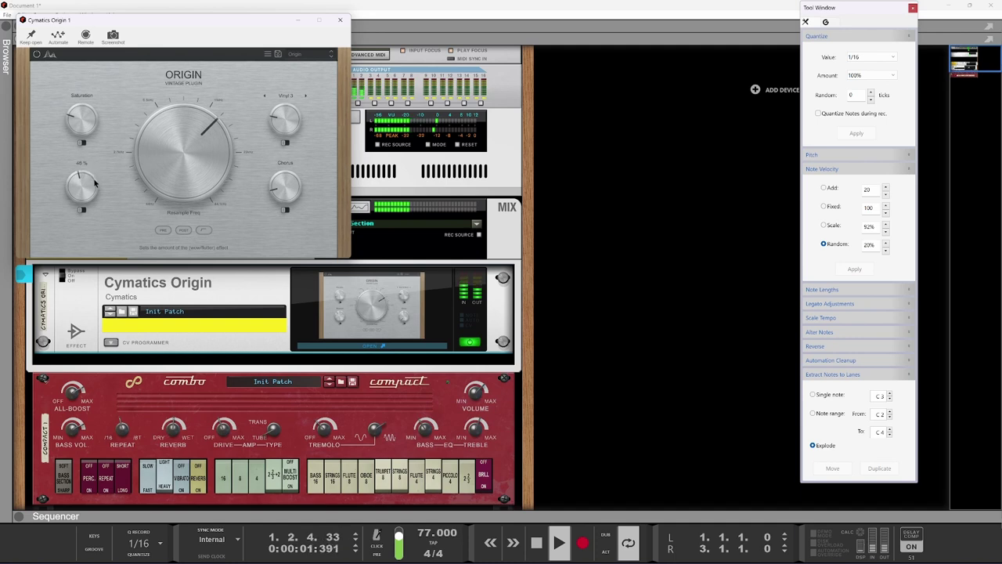
# Step: Close the Cymatics Origin window and remove the effect from the Compact 1 channel's inserts
pyautogui.click(340, 19)
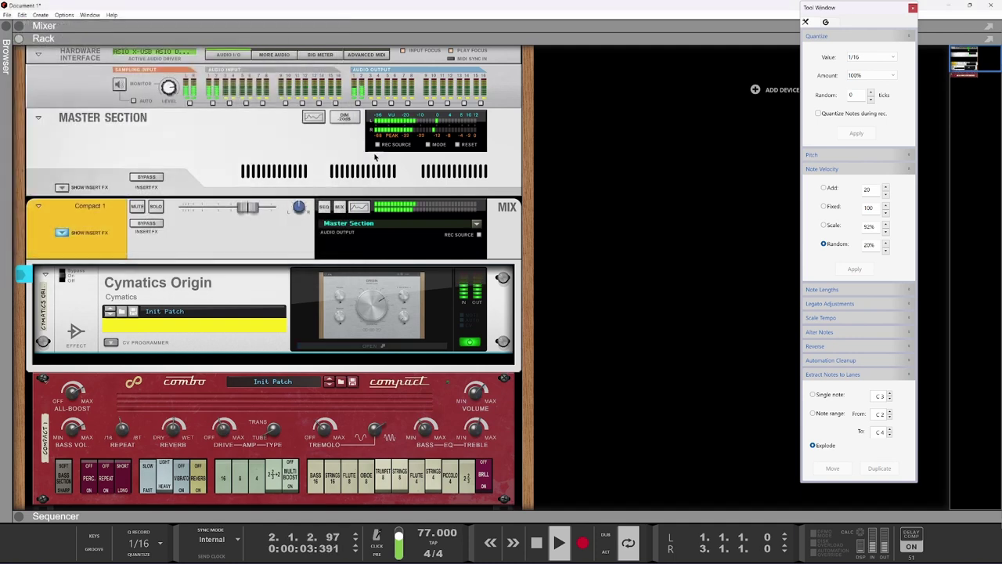
pyautogui.scroll(-3, 147, 182)
pyautogui.press('Delete')
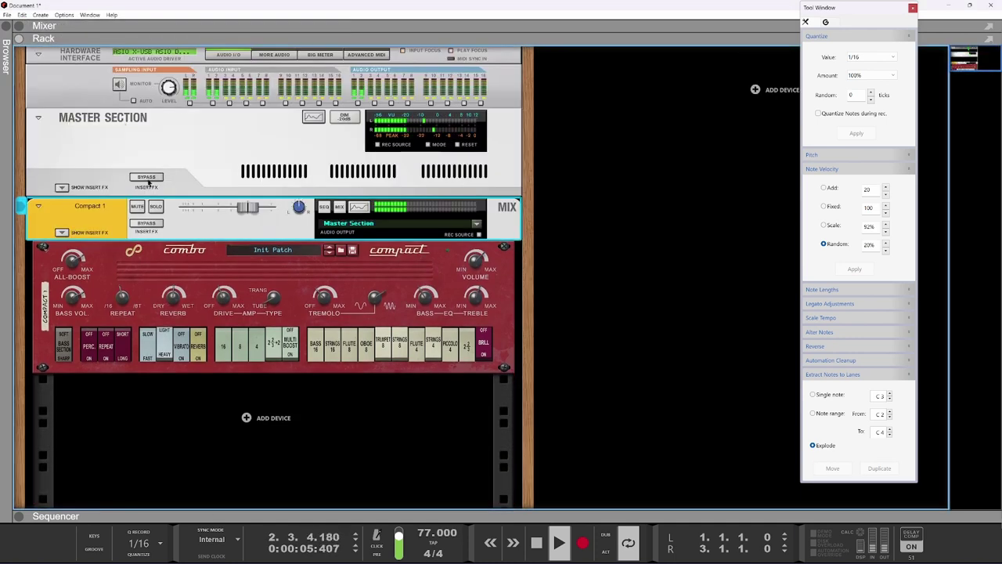
# Step: Set the organ's reverb amount to 70% and duplicate the Compact 1 channel together with its organ
pyautogui.moveTo(173, 297); pyautogui.dragTo(165, 269)
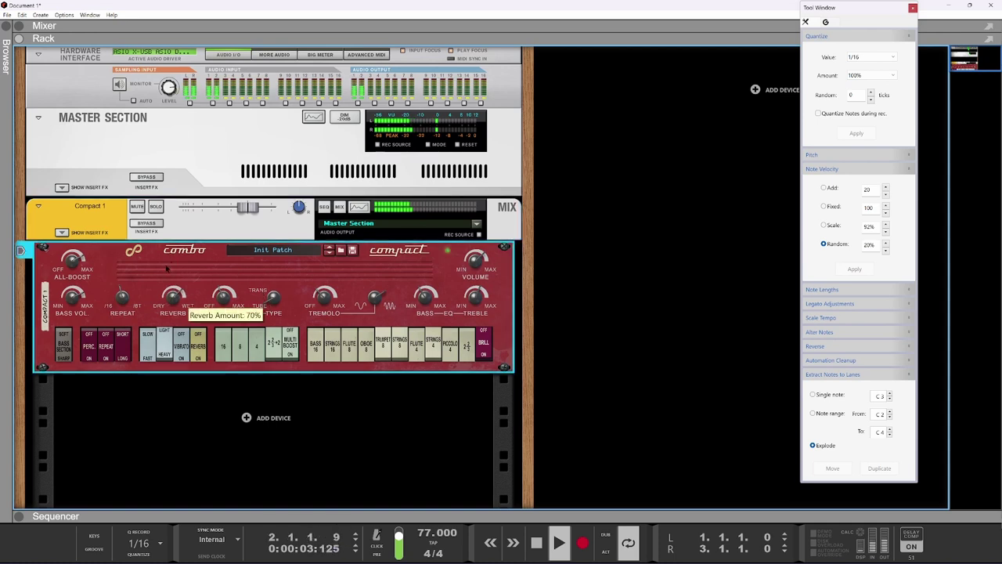
pyautogui.click(91, 212)
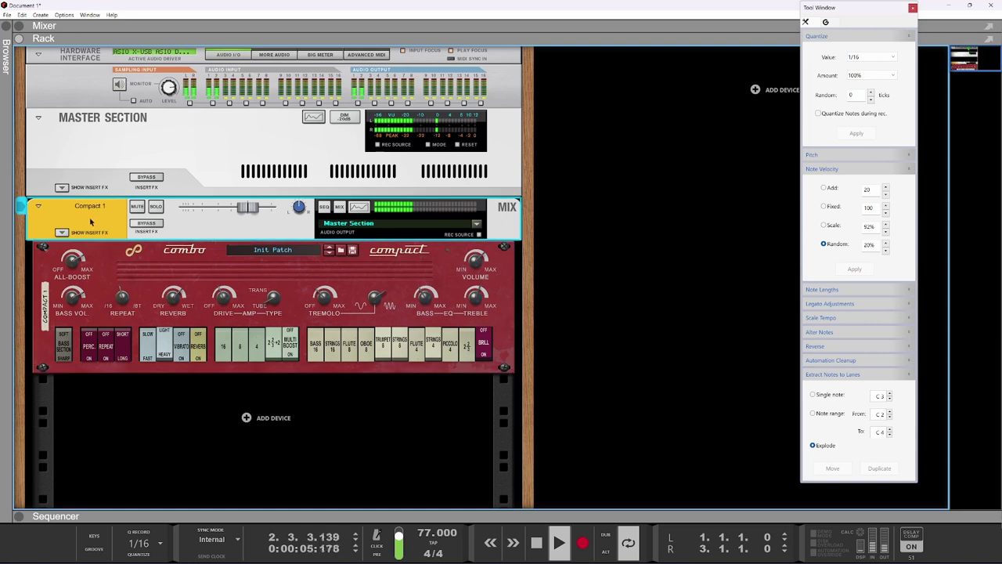
pyautogui.hotkey('ctrl', 'd')
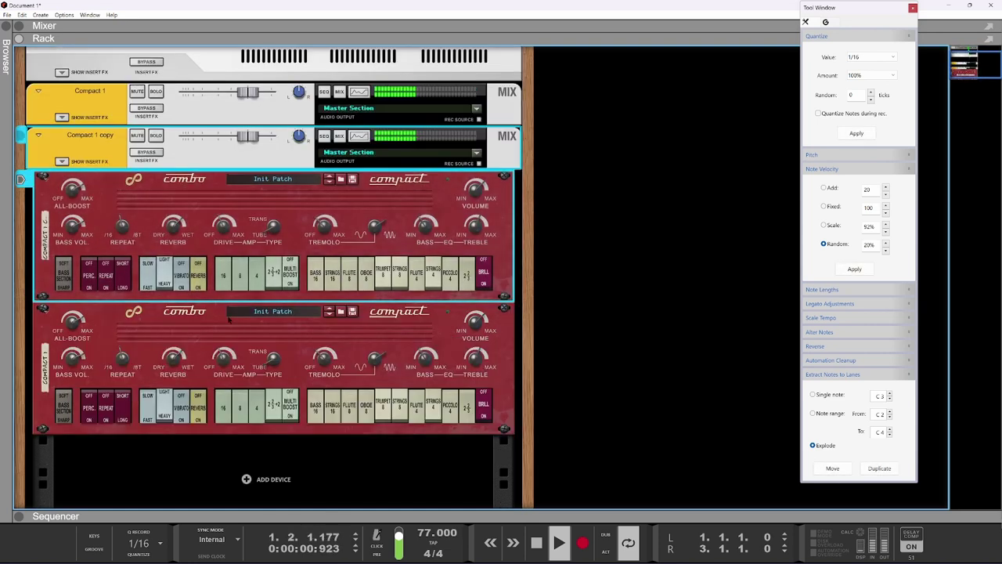
# Step: Move the duplicated channel and its organ below the original organ in the rack and solo the copy
pyautogui.click(97, 116)
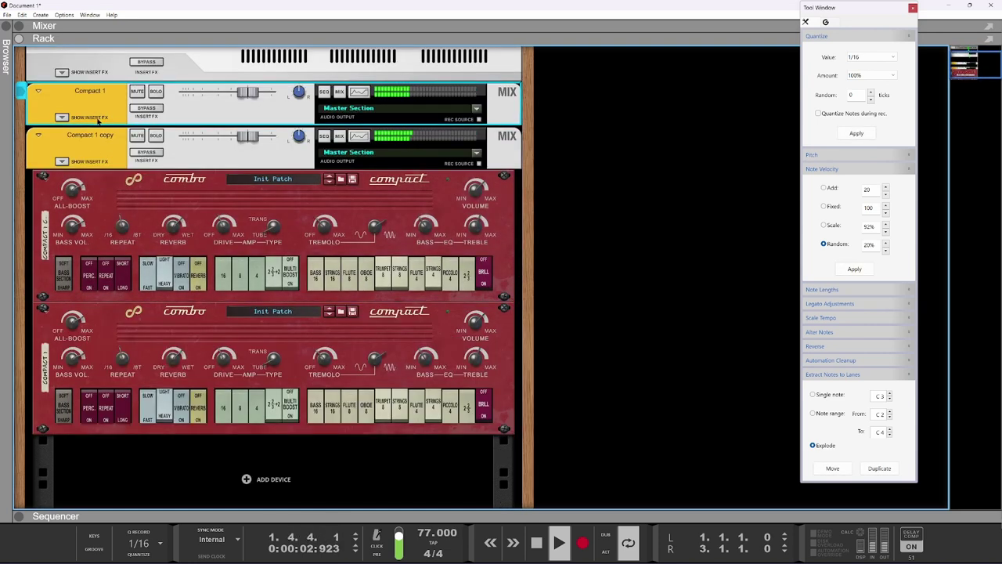
pyautogui.click(105, 162)
pyautogui.moveTo(106, 162); pyautogui.dragTo(119, 450)
pyautogui.click(156, 268)
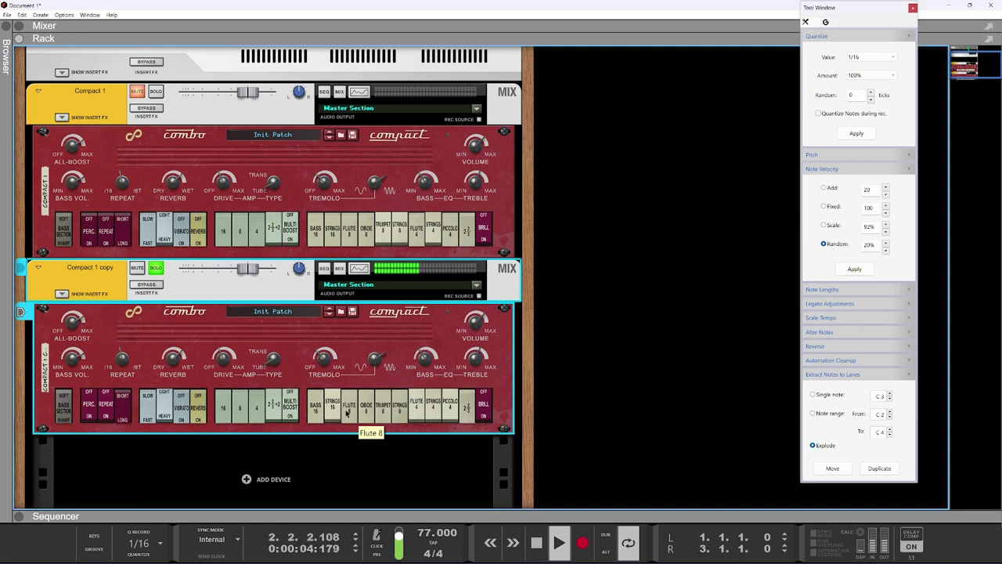
# Step: Revoice the duplicated organ by toggling its Strings 8 and reverb tabs and trying the Multi-Boost switch with the 2-2/3+2 and 8 tabs
pyautogui.click(395, 417)
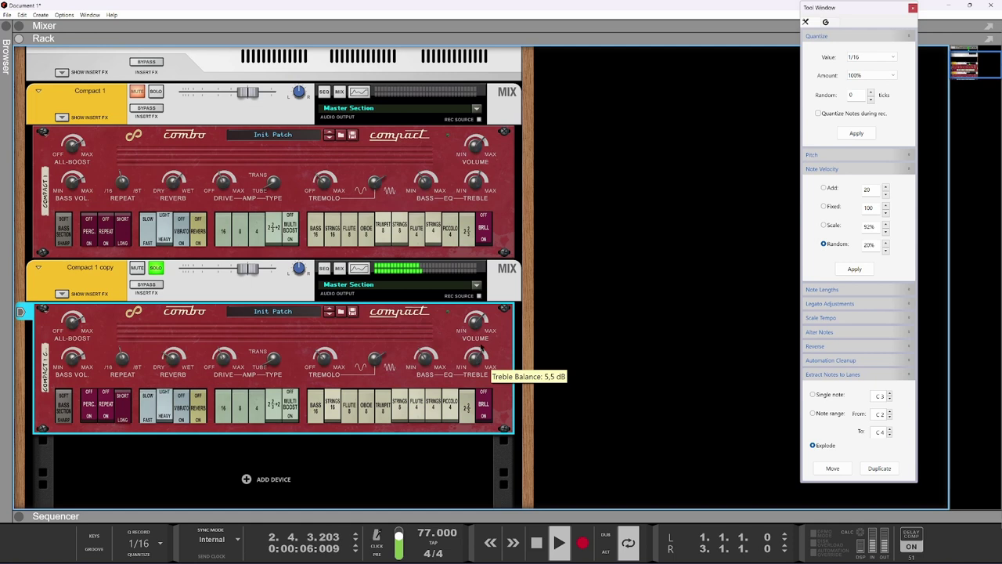
pyautogui.click(198, 415)
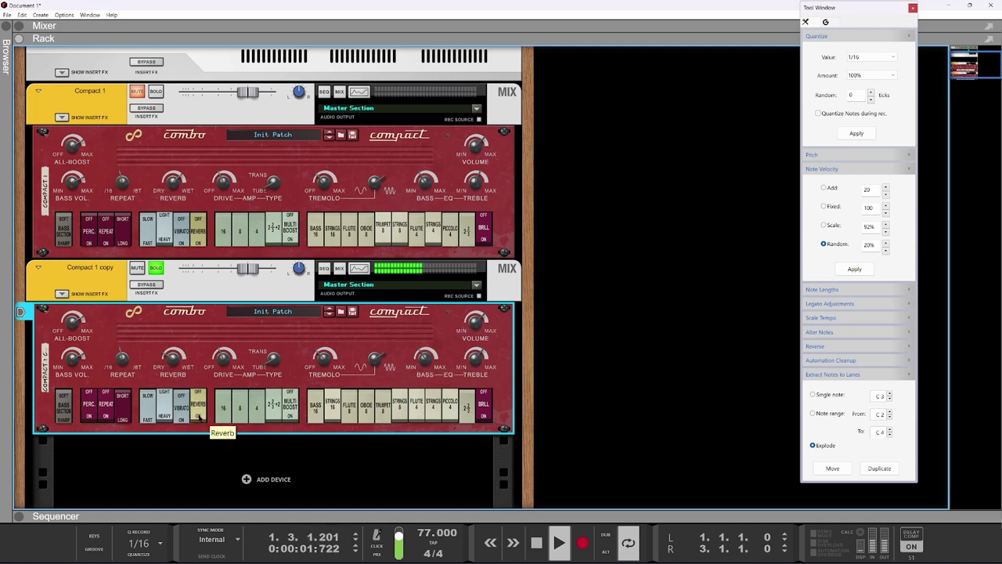
pyautogui.click(273, 413)
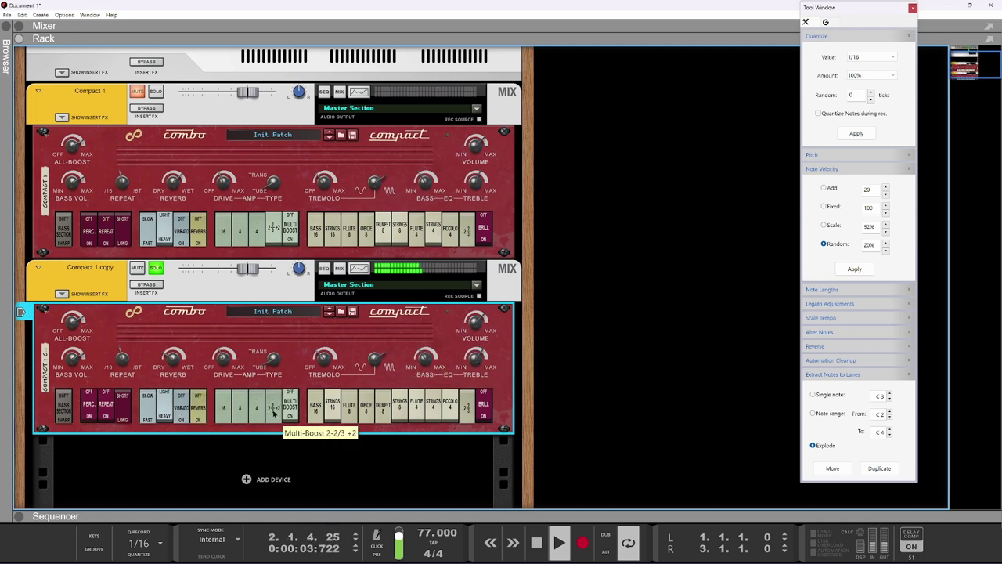
pyautogui.click(289, 415)
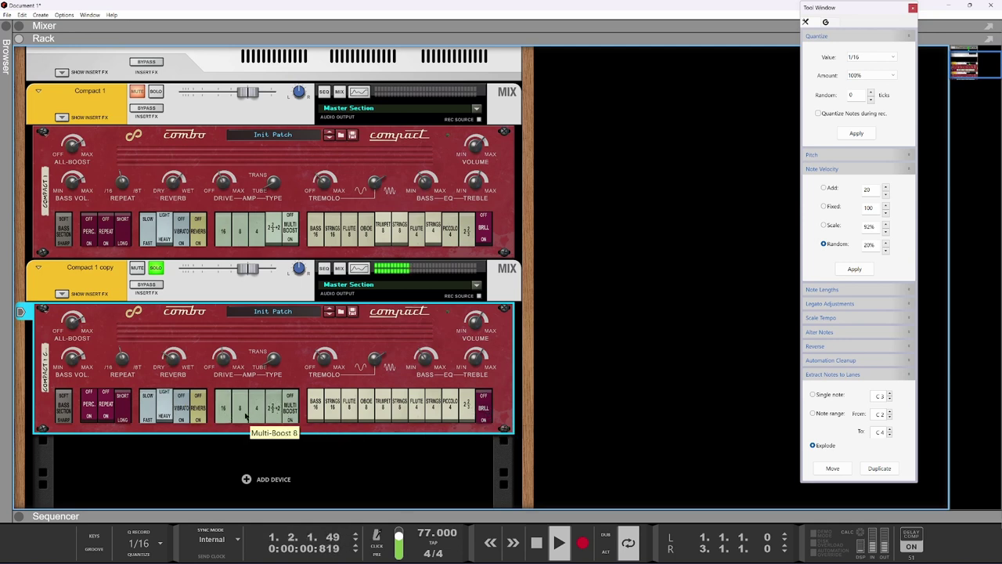
pyautogui.moveTo(245, 418); pyautogui.dragTo(245, 416)
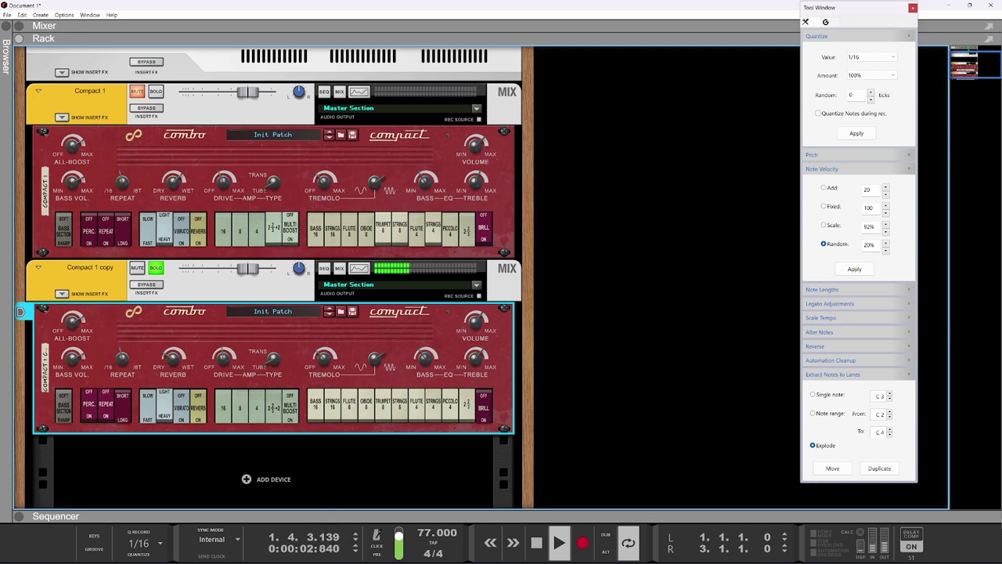
# Step: Widen the duplicated channel's EQ with the high-pass at about 80 Hz and the low-pass at 8.39 kHz, and toggle the organ's Multi-Boost switch
pyautogui.click(359, 268)
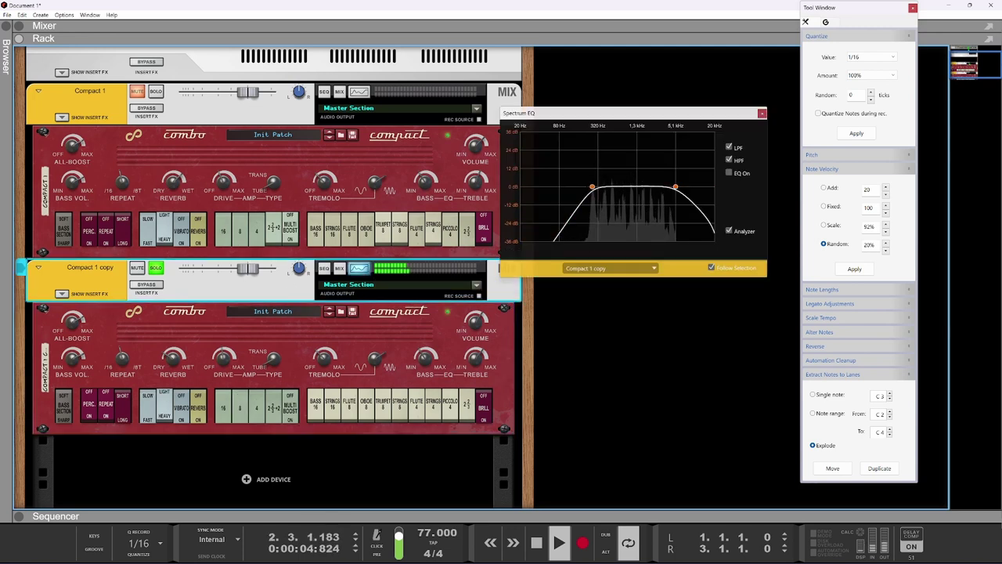
pyautogui.moveTo(592, 187); pyautogui.dragTo(558, 186)
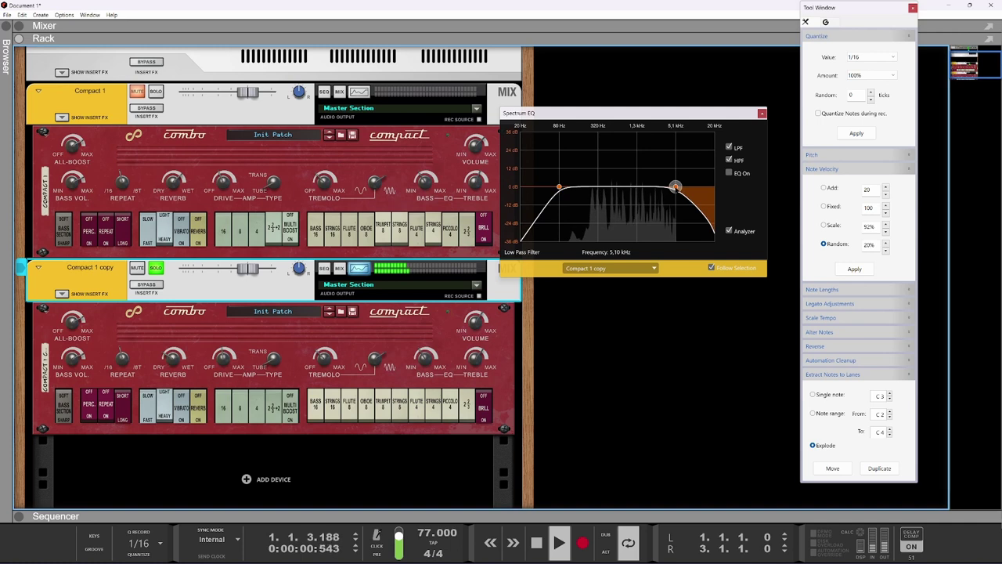
pyautogui.moveTo(675, 186); pyautogui.dragTo(693, 187)
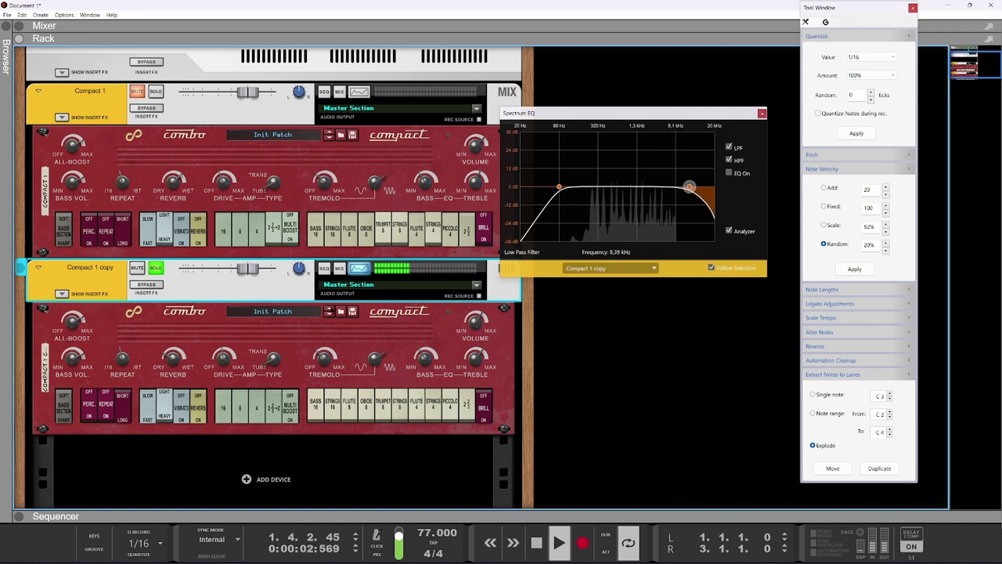
pyautogui.click(288, 416)
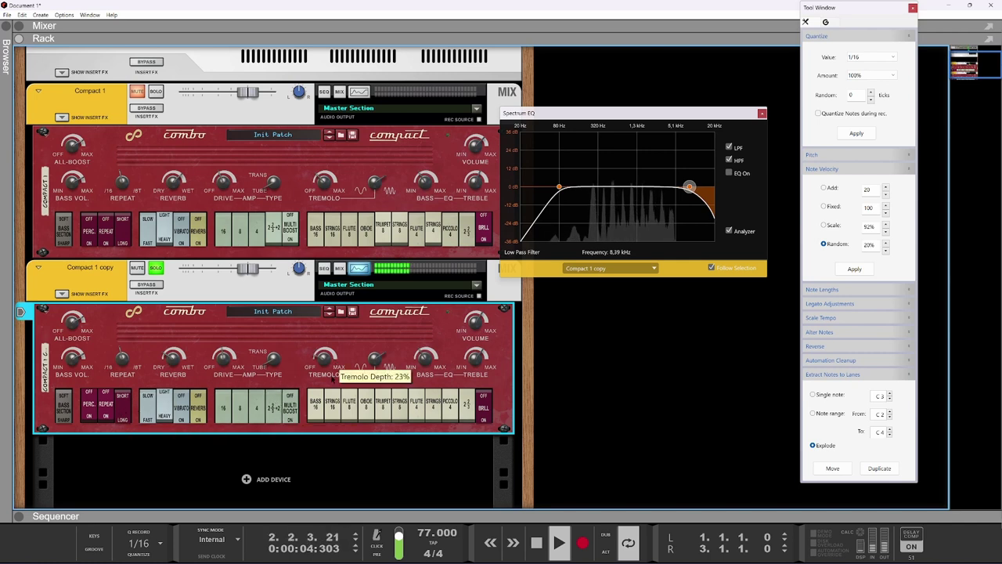
# Step: Reveal the duplicated channel's insert effects and, in Cymatics Origin, raise movement and saturation and lower the resample frequency
pyautogui.click(62, 294)
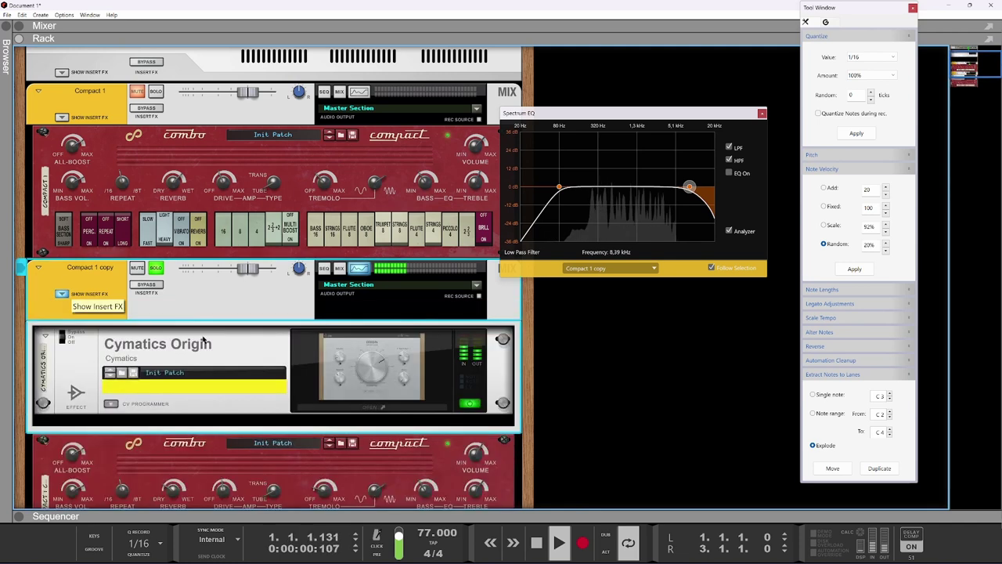
pyautogui.click(372, 406)
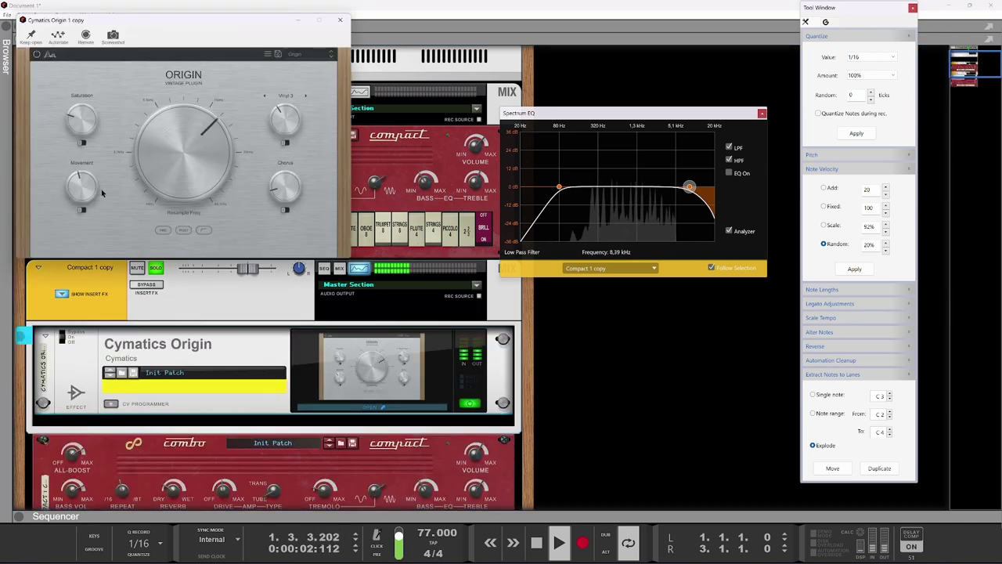
pyautogui.moveTo(87, 186); pyautogui.dragTo(87, 179)
pyautogui.moveTo(85, 116); pyautogui.dragTo(86, 111)
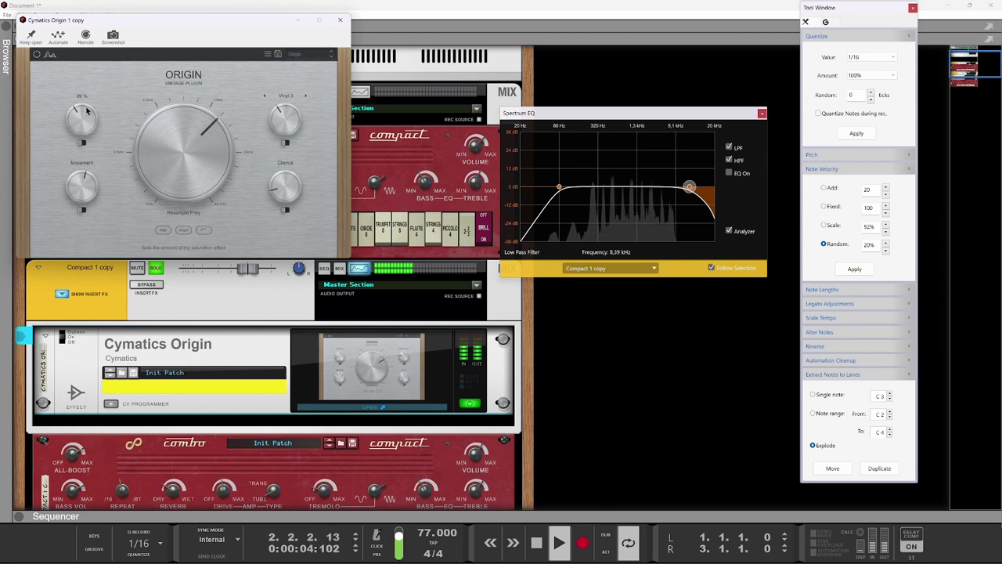
pyautogui.moveTo(181, 151); pyautogui.dragTo(181, 137)
pyautogui.scroll(-6, 182, 137)
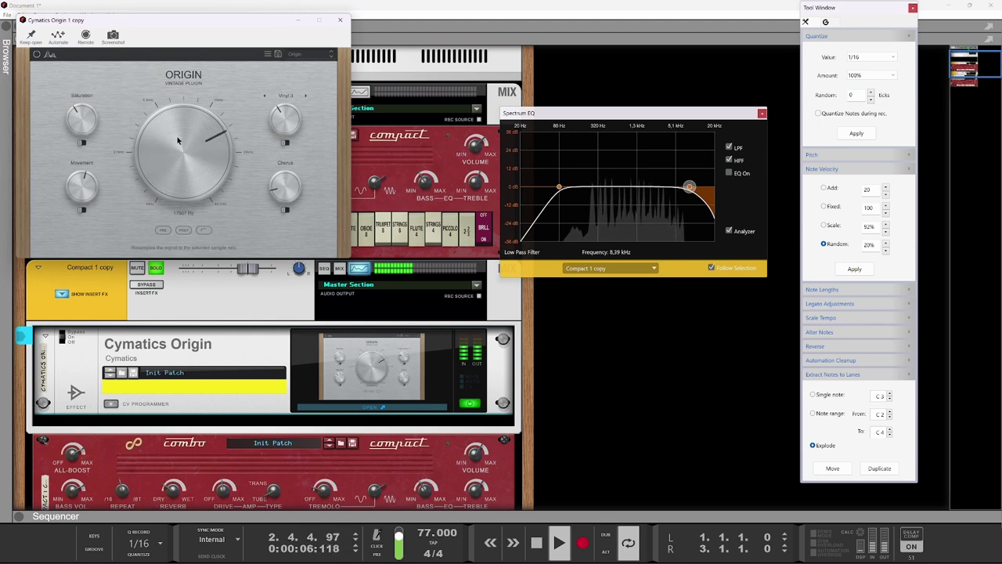
pyautogui.scroll(2, 185, 156)
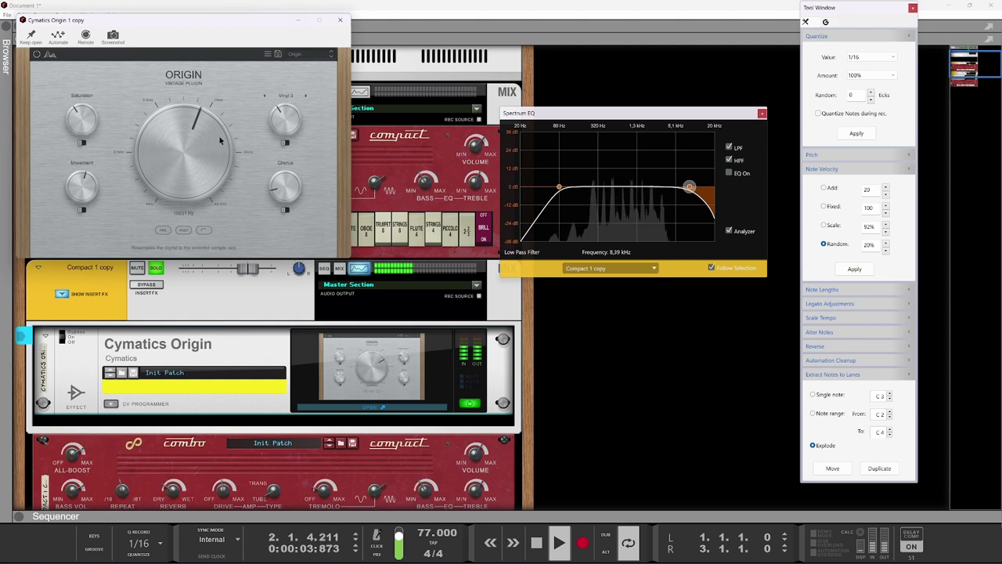
pyautogui.click(337, 22)
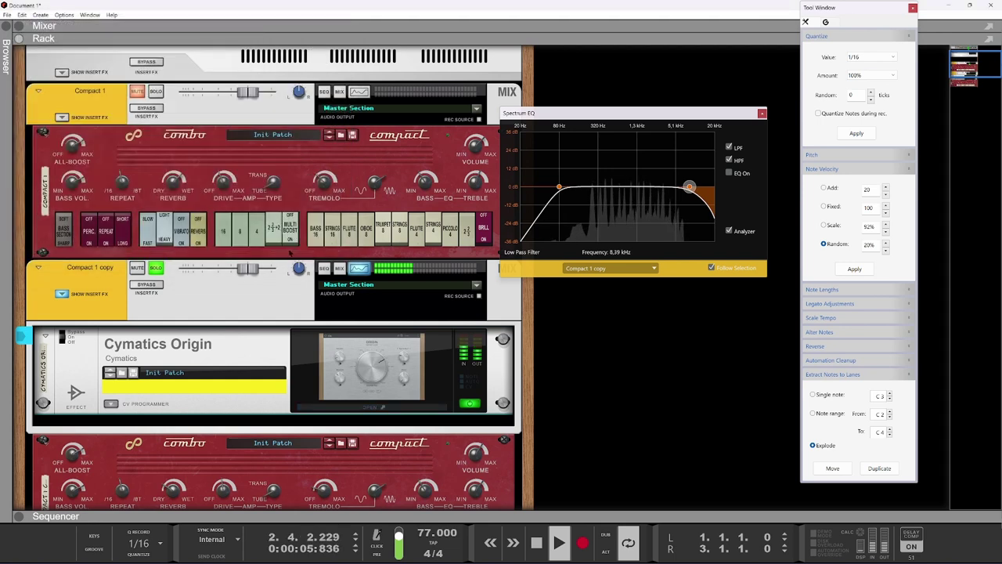
# Step: Set the duplicated organ's amp drive to 54
pyautogui.scroll(-4, 277, 259)
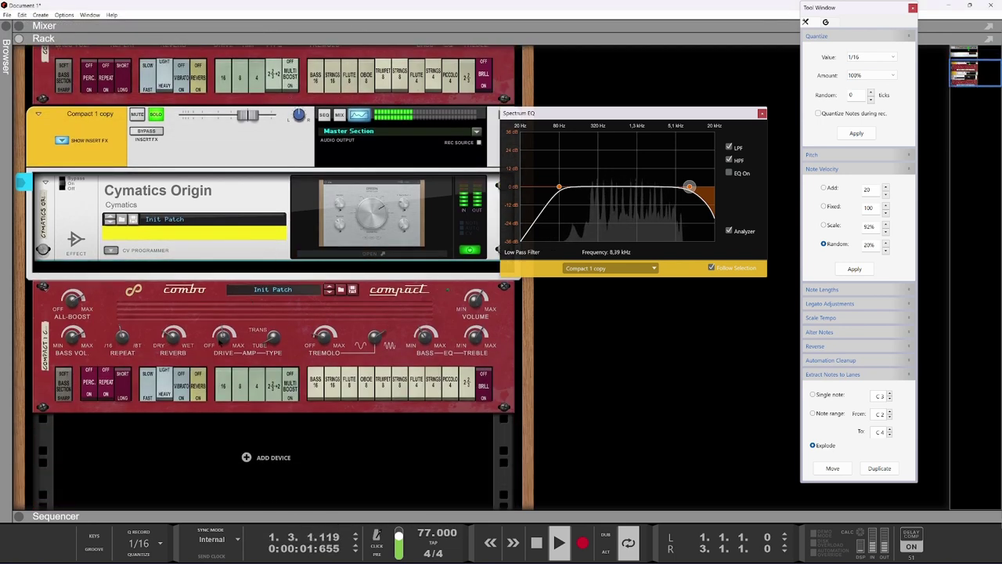
pyautogui.moveTo(222, 338); pyautogui.dragTo(222, 330)
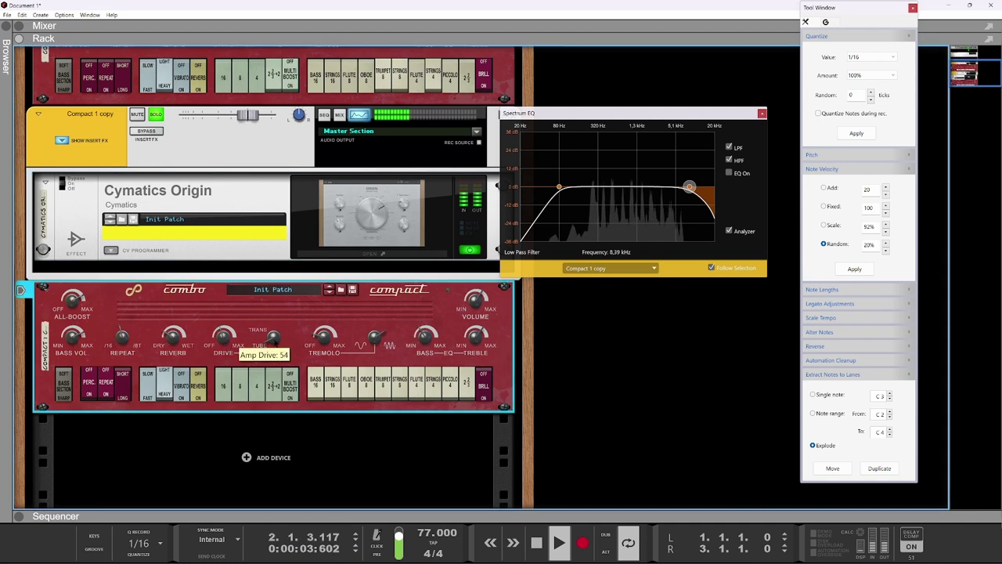
pyautogui.moveTo(173, 335)
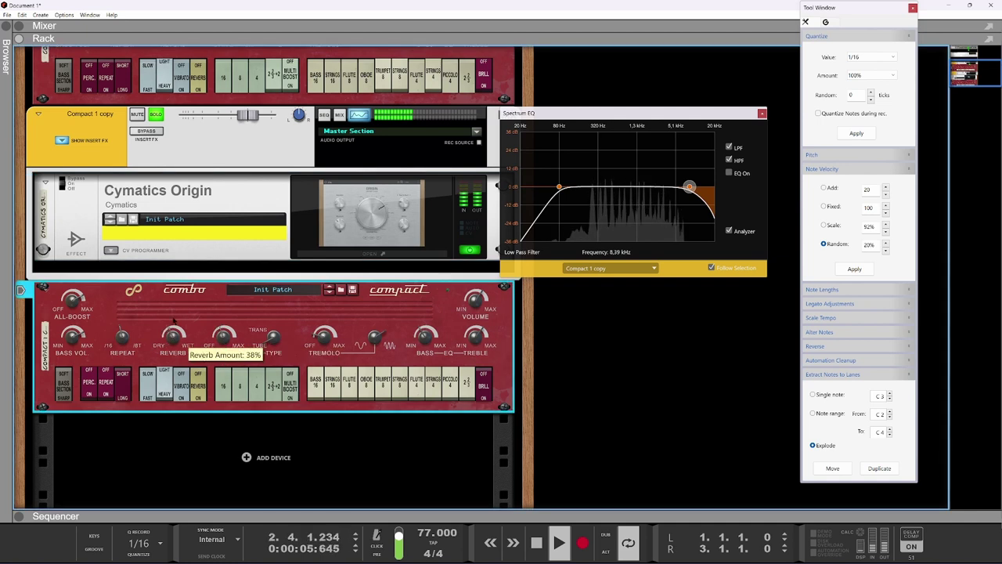
pyautogui.moveTo(121, 331)
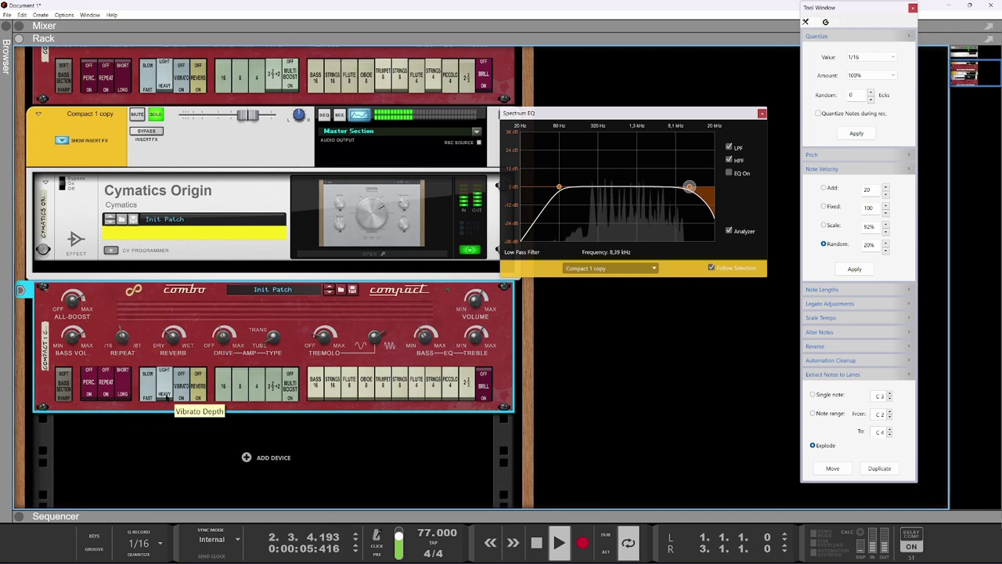
# Step: Try the duplicated organ's vibrato depth, vibrato on/off and reverb tabs and switch its vibrato rate
pyautogui.click(166, 395)
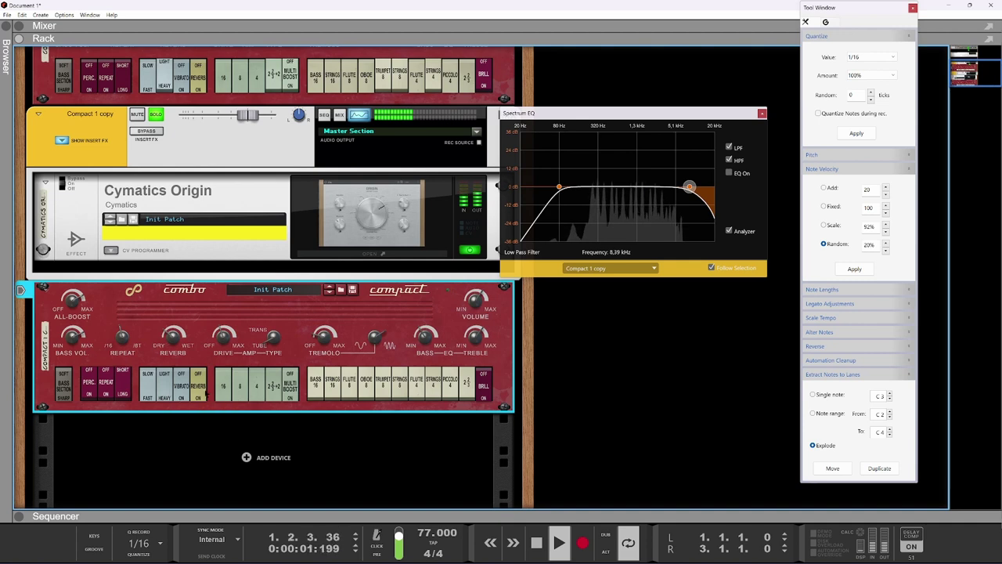
pyautogui.click(175, 393)
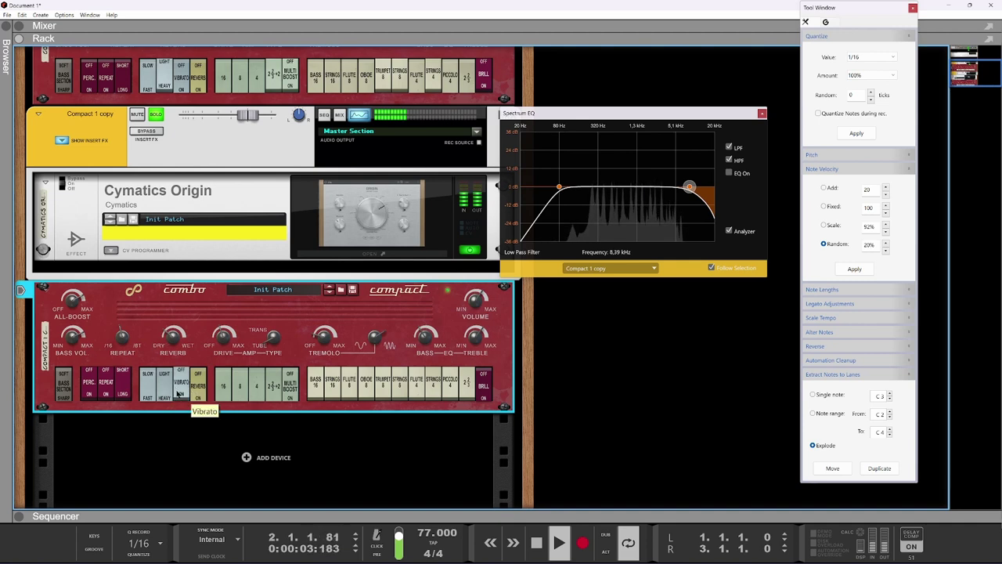
pyautogui.click(180, 394)
pyautogui.click(165, 394)
pyautogui.click(148, 395)
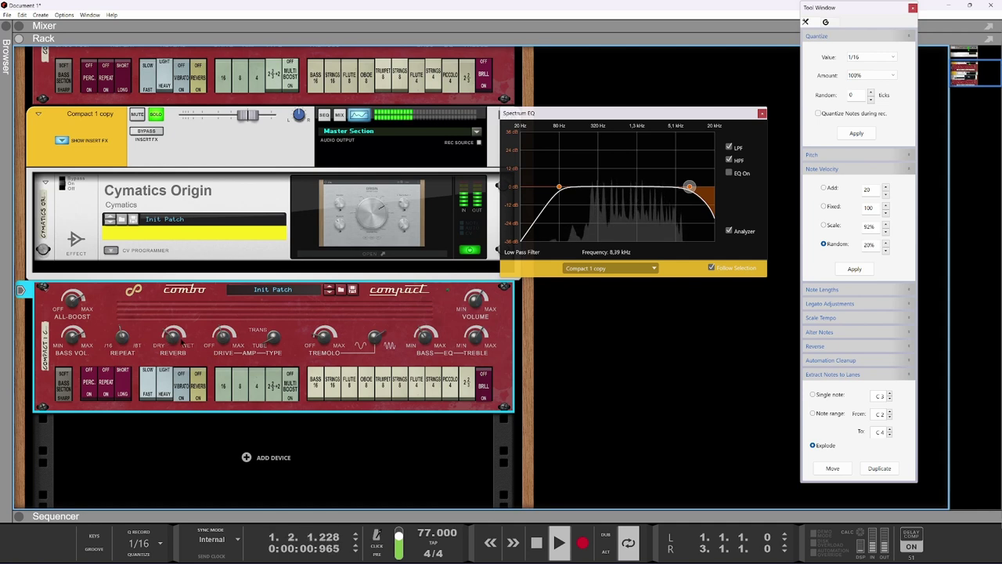
pyautogui.click(144, 391)
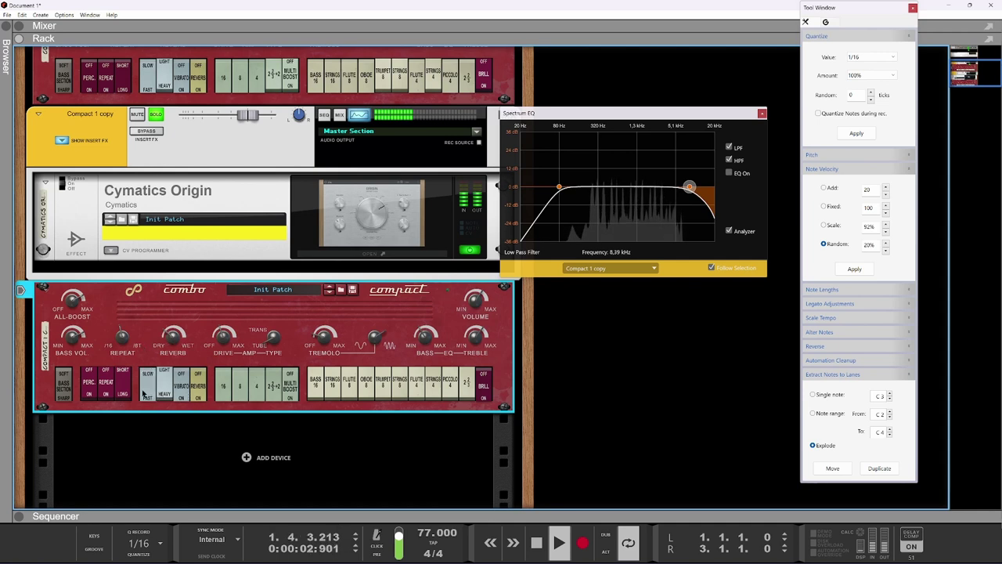
pyautogui.click(144, 393)
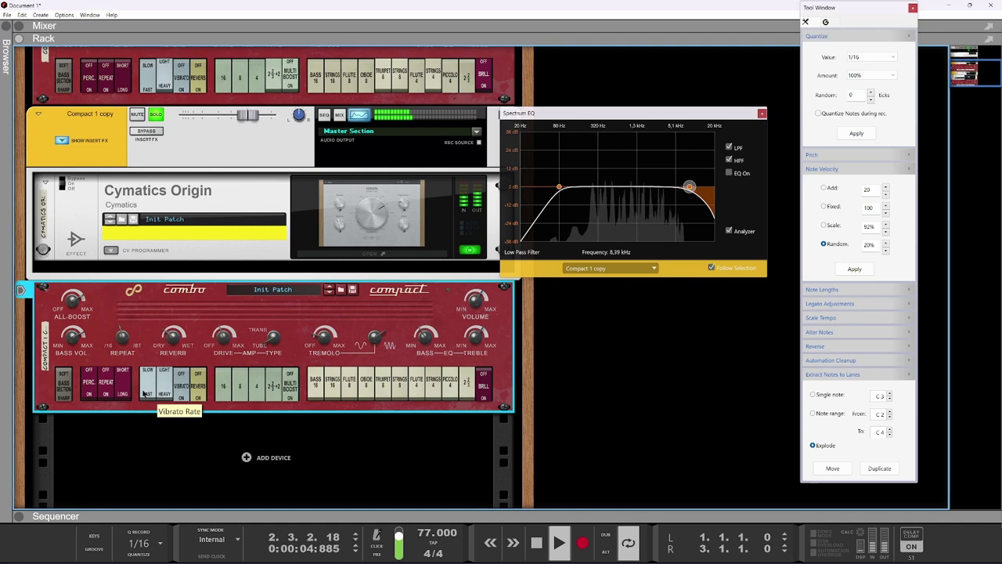
pyautogui.click(196, 399)
pyautogui.click(196, 400)
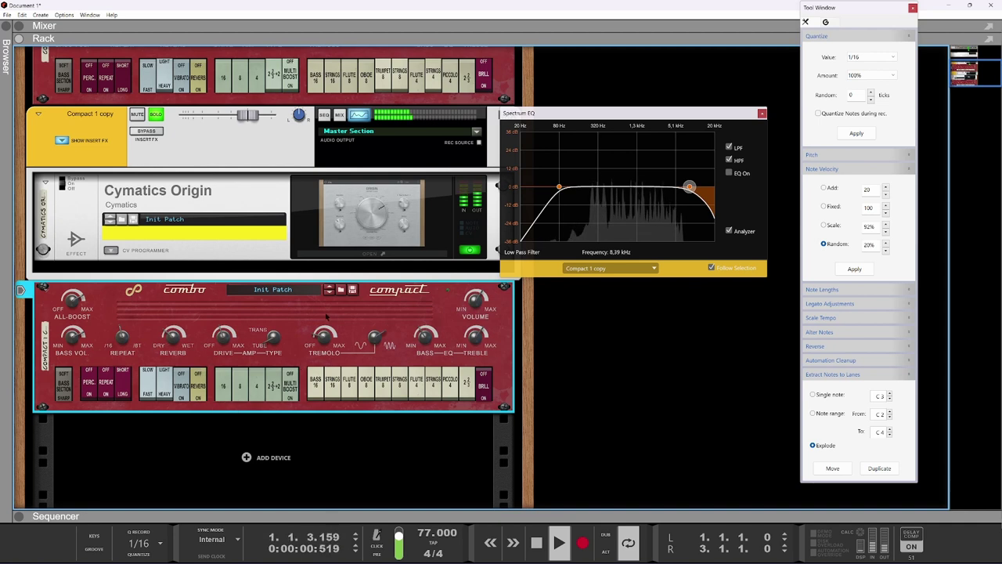
# Step: Solo the Compact 1 channel alongside its copy and lower the copy's level to -4.15 dB
pyautogui.scroll(3, 193, 301)
pyautogui.click(156, 91)
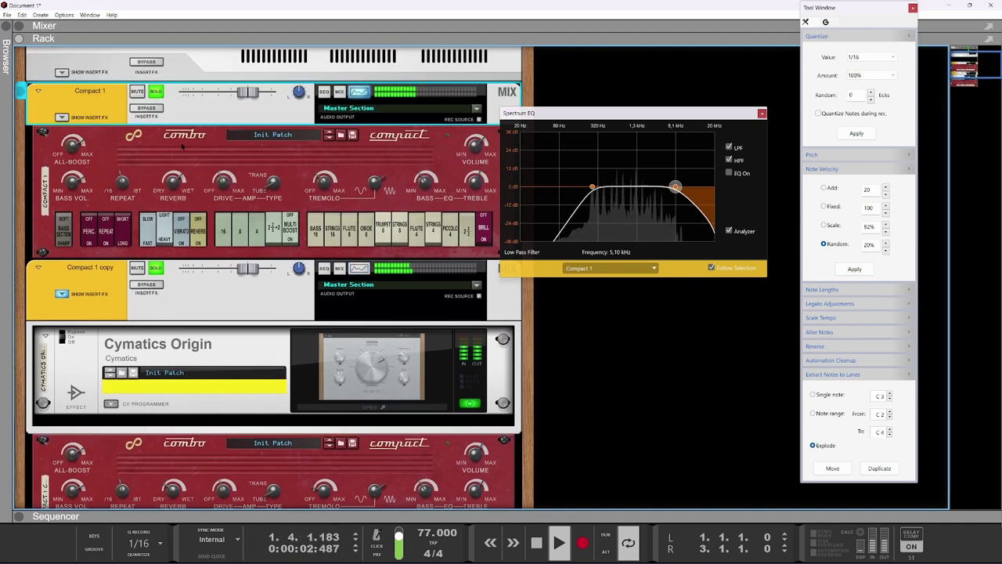
pyautogui.moveTo(246, 269); pyautogui.dragTo(237, 270)
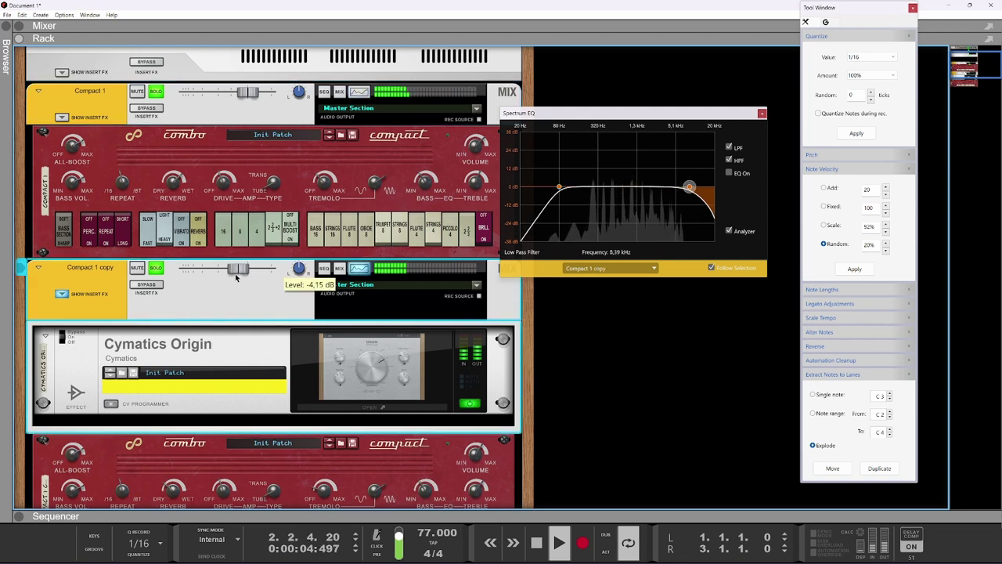
# Step: Change the duplicated organ's Multi-Boost 16 tab and turn off solo on the original Compact 1 channel
pyautogui.scroll(-2, 238, 280)
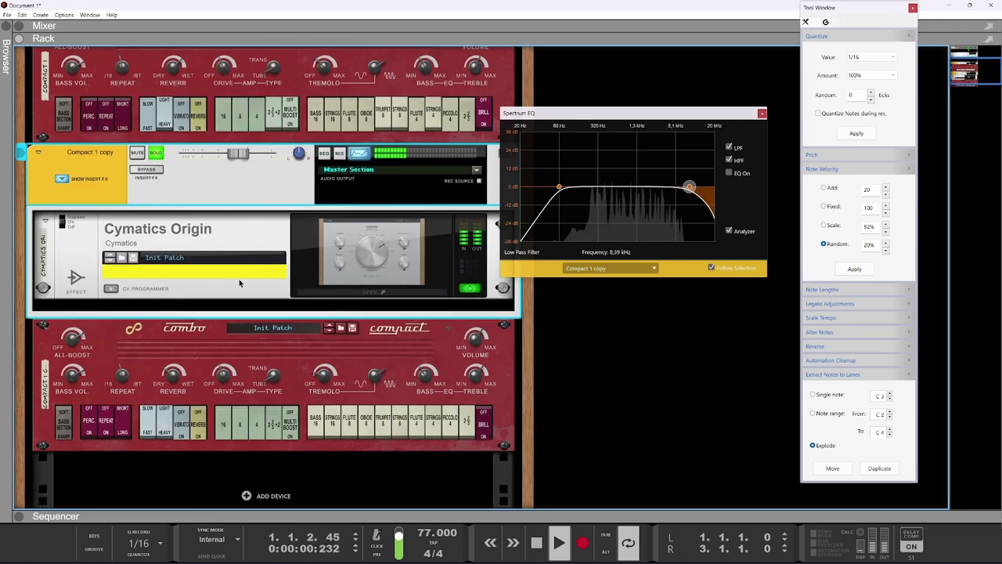
pyautogui.click(232, 436)
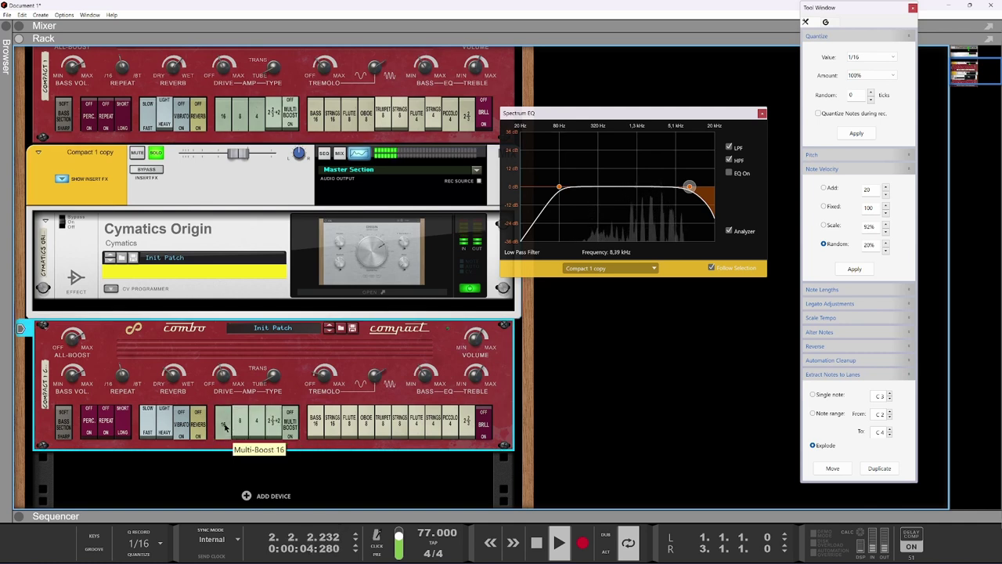
pyautogui.scroll(2, 193, 224)
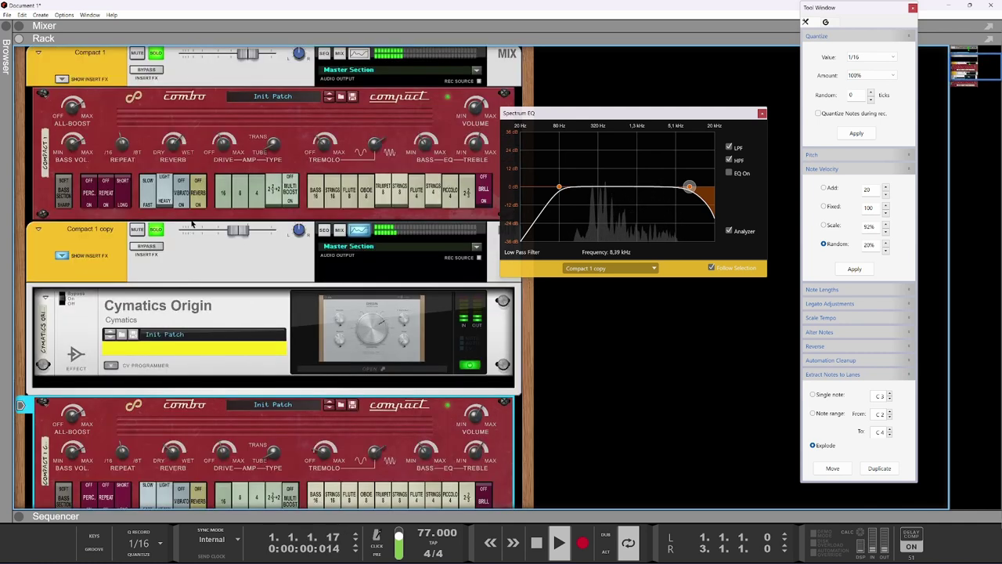
pyautogui.click(156, 130)
pyautogui.scroll(1, 236, 327)
pyautogui.scroll(-4, 235, 327)
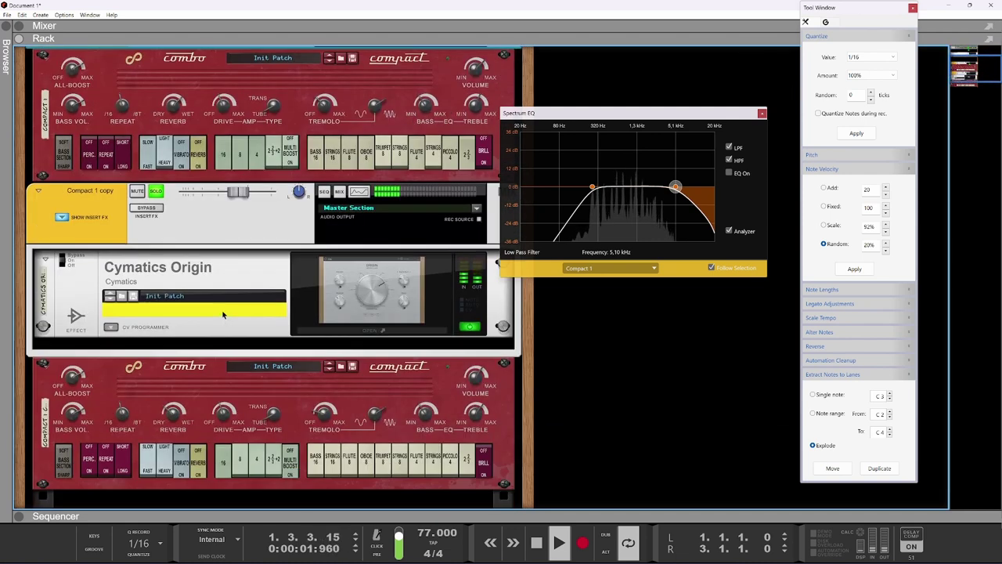
# Step: Revoice the duplicated organ with its Bass 16, Flute 8, Flute 4 and Piccolo 4 tabs
pyautogui.click(226, 316)
pyautogui.scroll(-4, 227, 315)
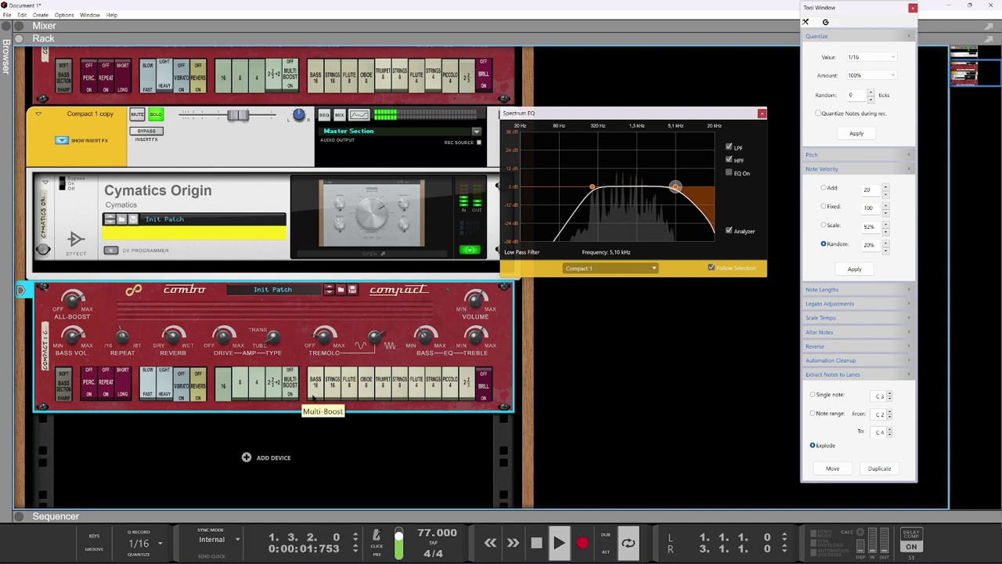
pyautogui.click(315, 391)
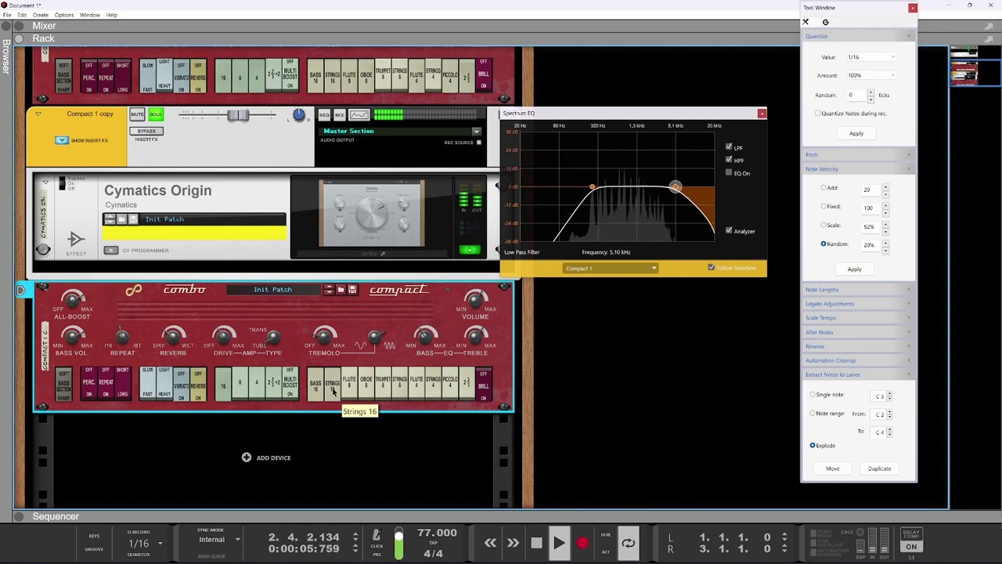
pyautogui.click(350, 388)
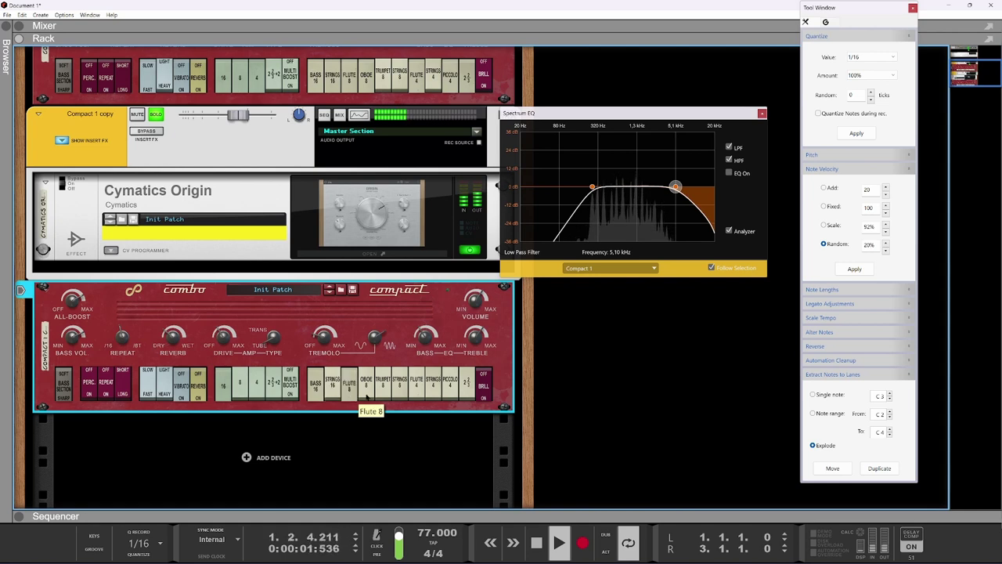
pyautogui.click(449, 387)
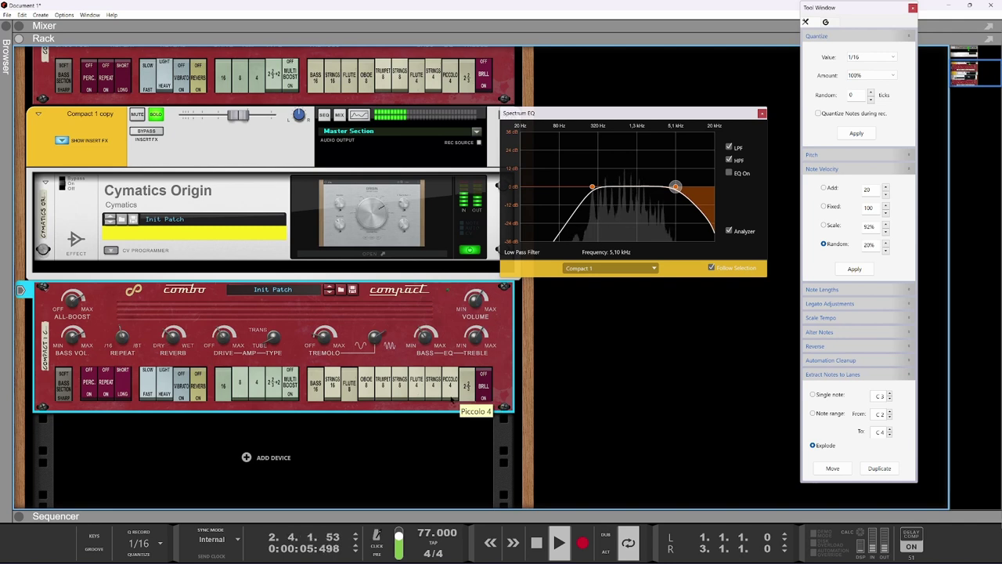
pyautogui.click(452, 398)
pyautogui.click(419, 396)
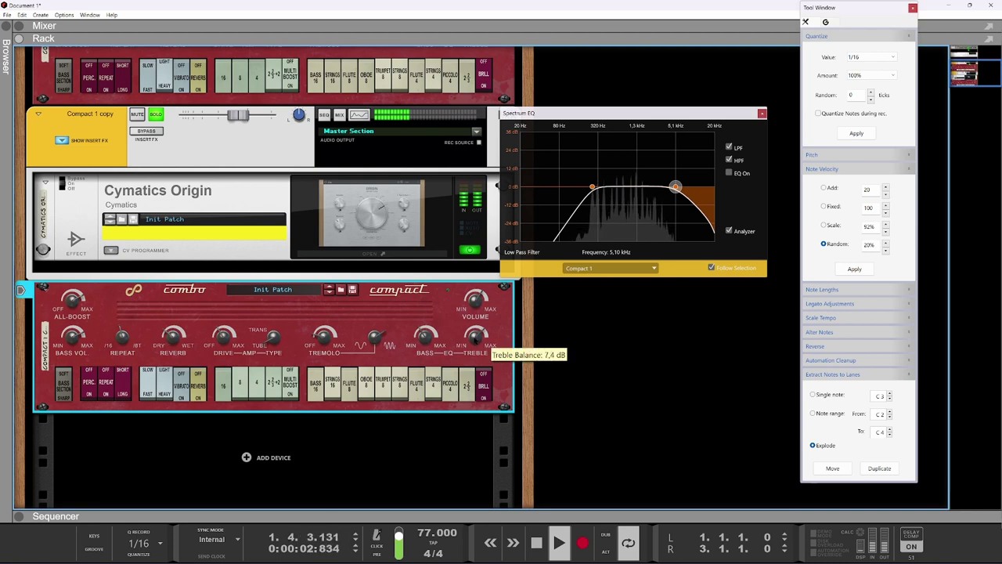
# Step: Adjust the duplicated organ's treble balance, setting its volume to 3.02 dB and bass balance to -7.1 dB
pyautogui.moveTo(474, 340); pyautogui.dragTo(472, 299)
pyautogui.scroll(3, 470, 292)
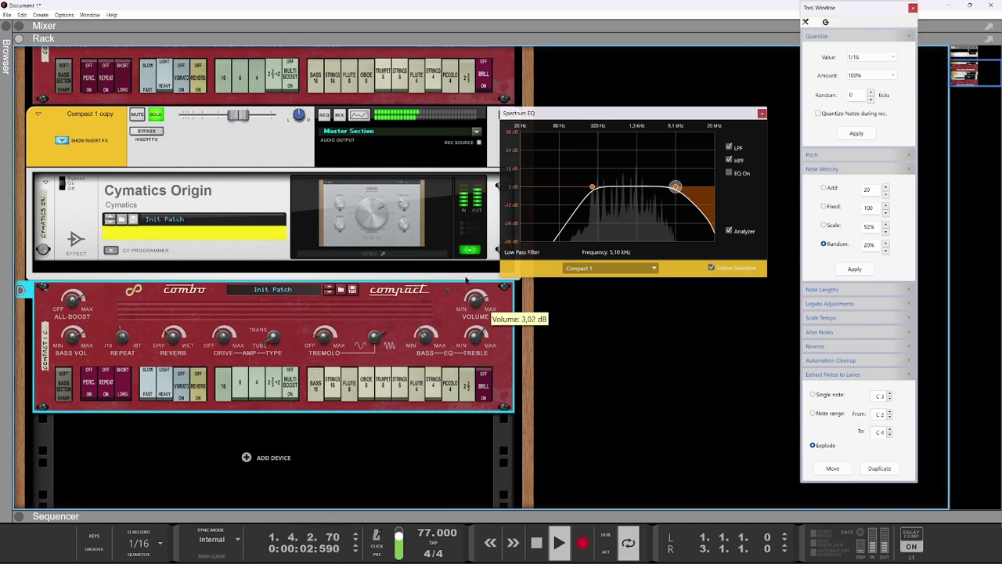
pyautogui.moveTo(466, 279); pyautogui.dragTo(466, 277)
pyautogui.moveTo(419, 337)
pyautogui.mouseDown()
pyautogui.moveTo(426, 282)
pyautogui.moveTo(420, 344)
pyautogui.mouseUp()
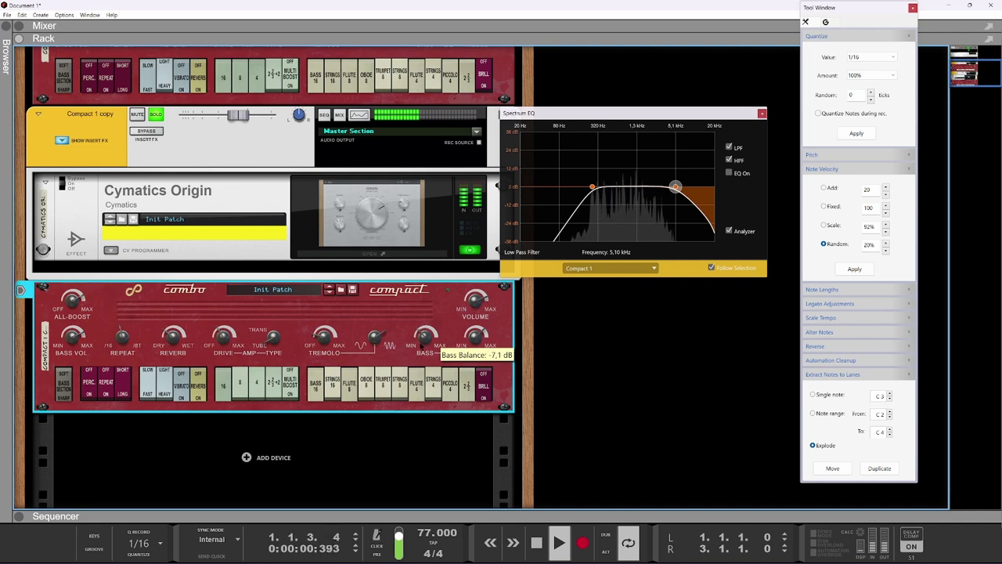
pyautogui.scroll(-1, 420, 346)
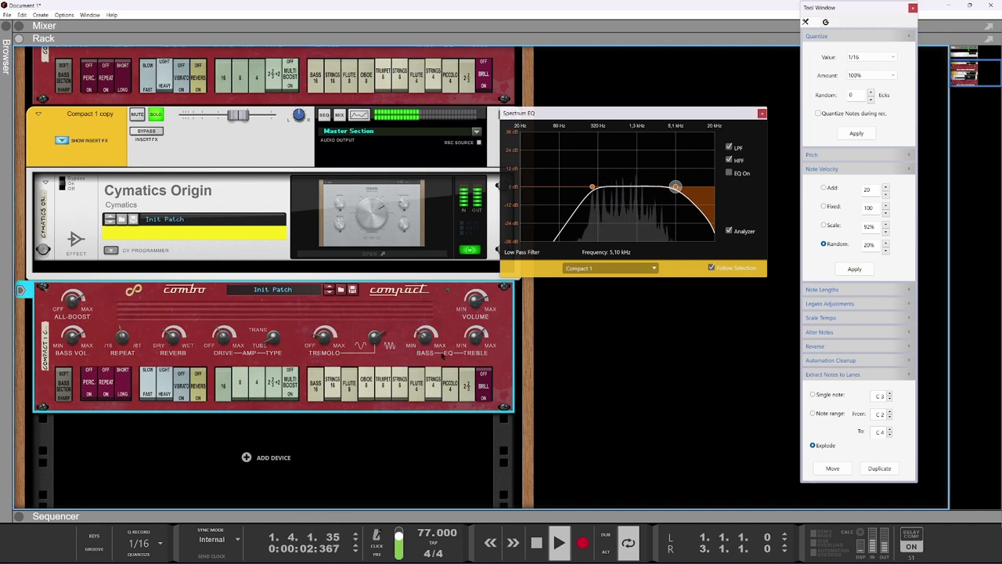
# Step: Stop playback, turn off solo on the duplicated organ's channel and raise its level fader
pyautogui.press('space')
pyautogui.click(155, 115)
pyautogui.moveTo(235, 116); pyautogui.dragTo(245, 117)
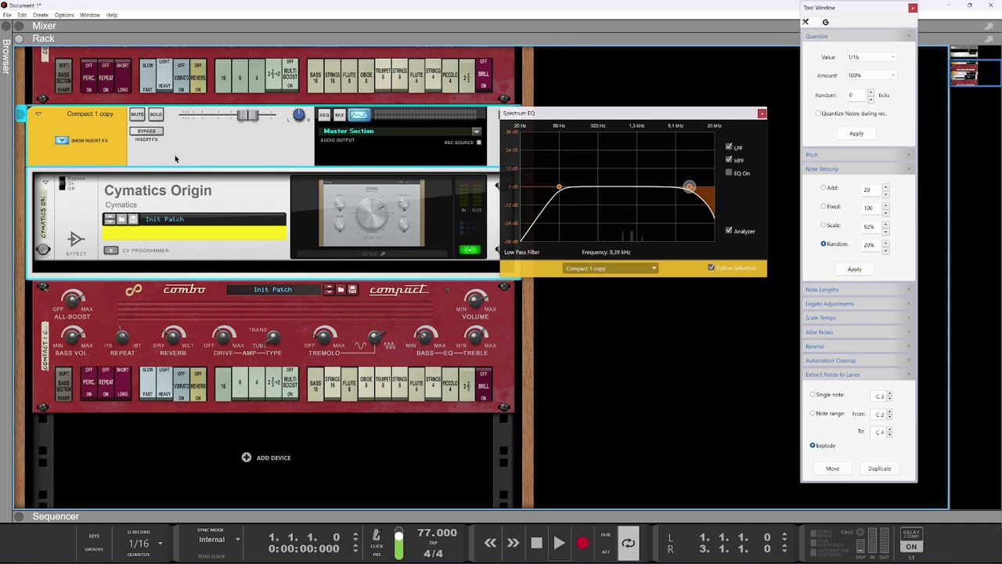
# Step: Solo the duplicated organ during playback, set its volume to -0.74 dB, and turn its solo off
pyautogui.click(156, 114)
pyautogui.press('space')
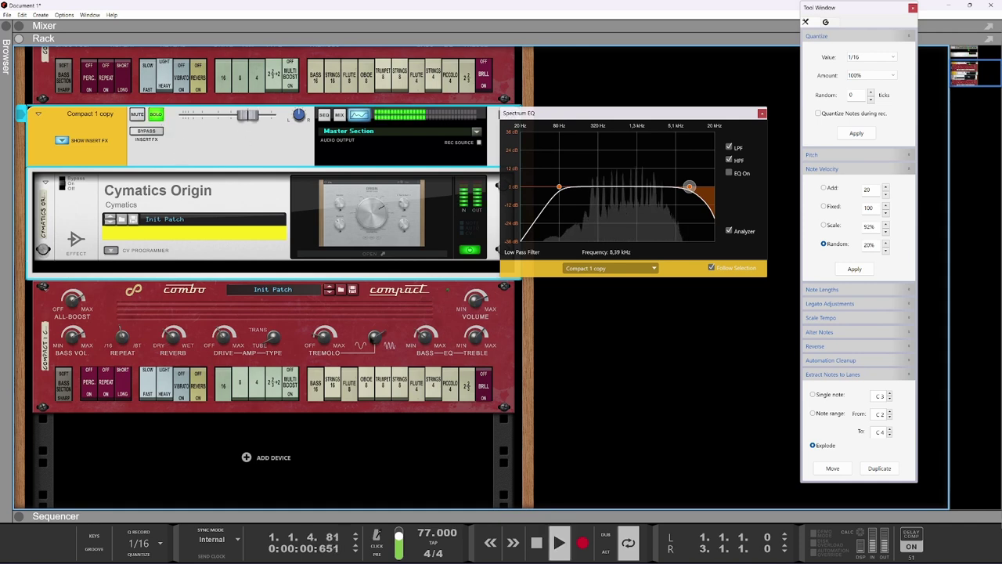
pyautogui.click(479, 303)
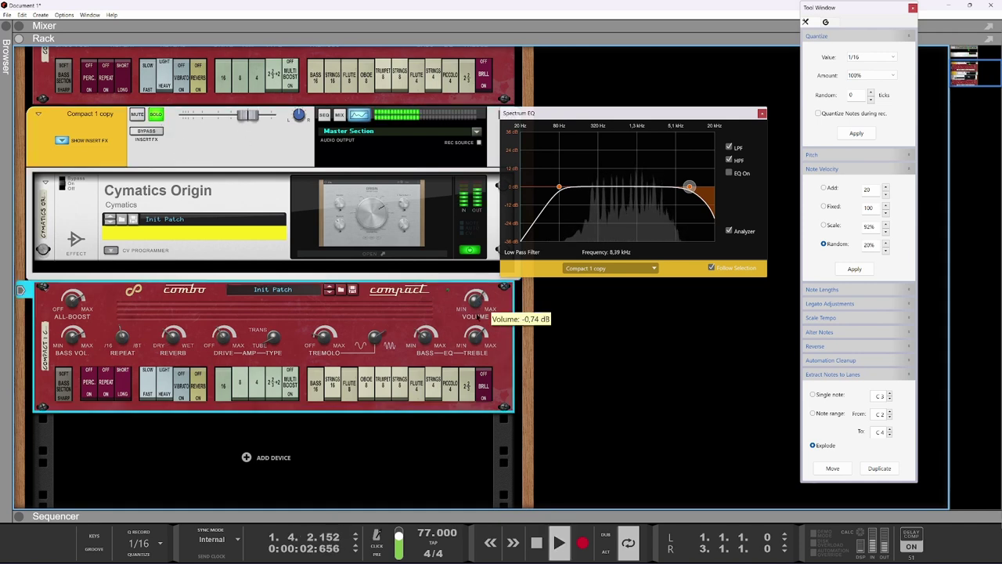
pyautogui.scroll(3, 248, 316)
pyautogui.click(157, 230)
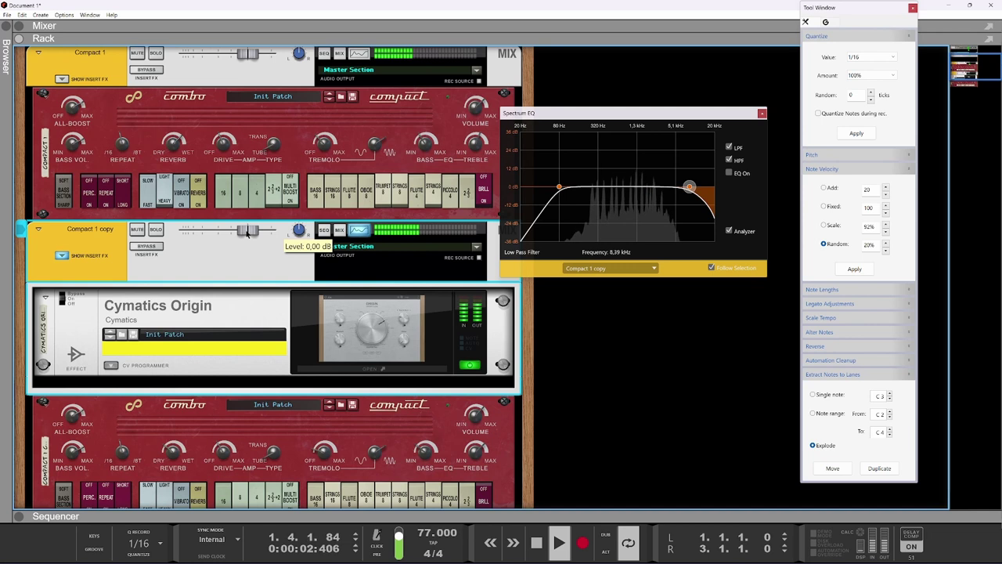
# Step: Lower the resampling rate in the duplicated organ's Cymatics Origin effect to about 10.3 kHz
pyautogui.scroll(-3, 246, 257)
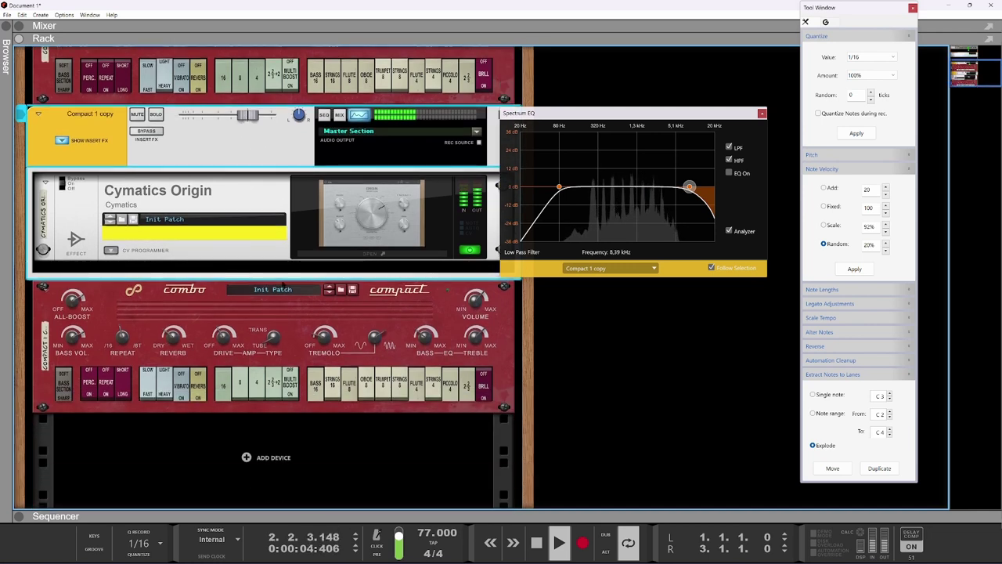
pyautogui.click(371, 220)
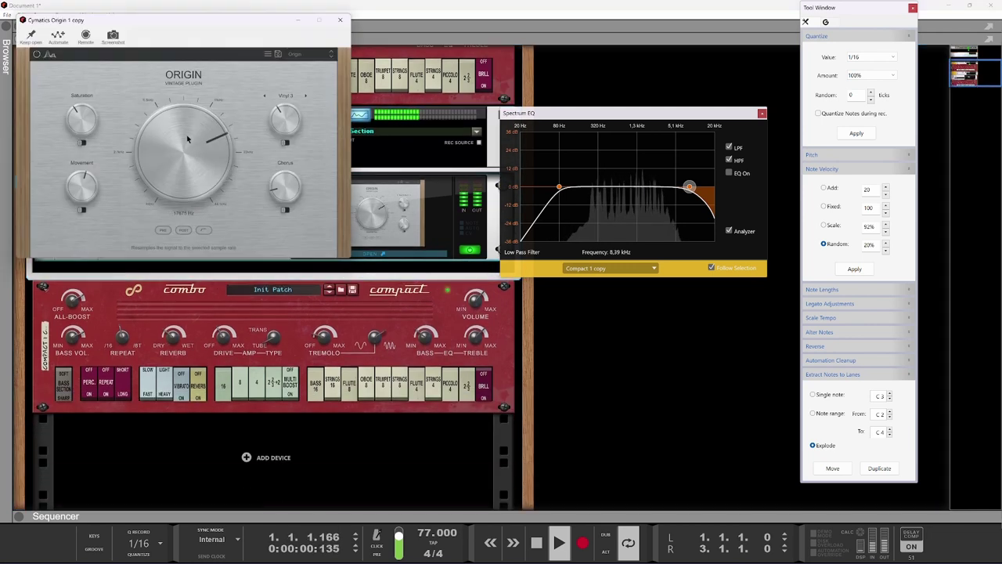
pyautogui.moveTo(190, 139); pyautogui.dragTo(196, 154)
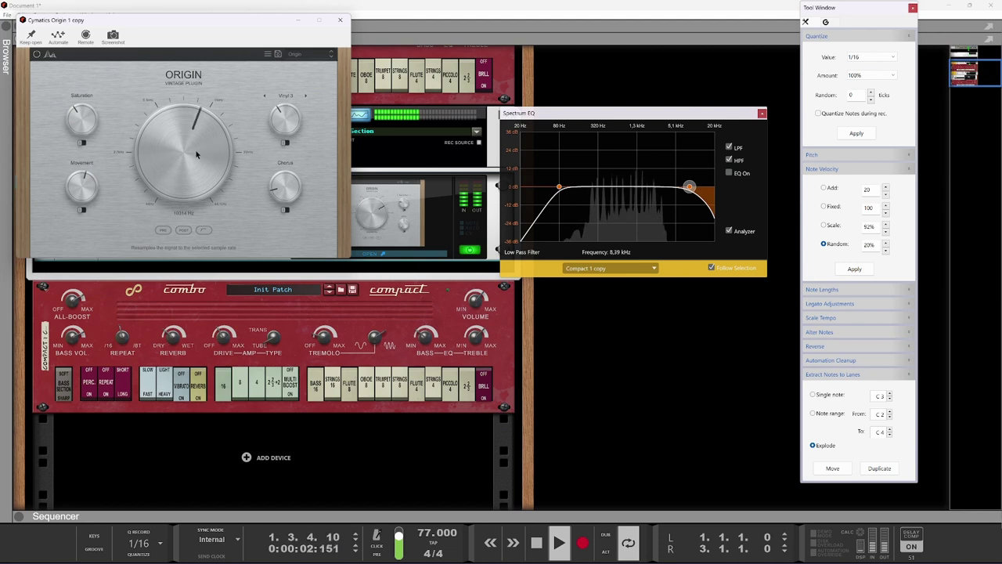
# Step: Set the duplicated organ's bass balance to 5.7 dB and adjust its treble balance
pyautogui.click(423, 335)
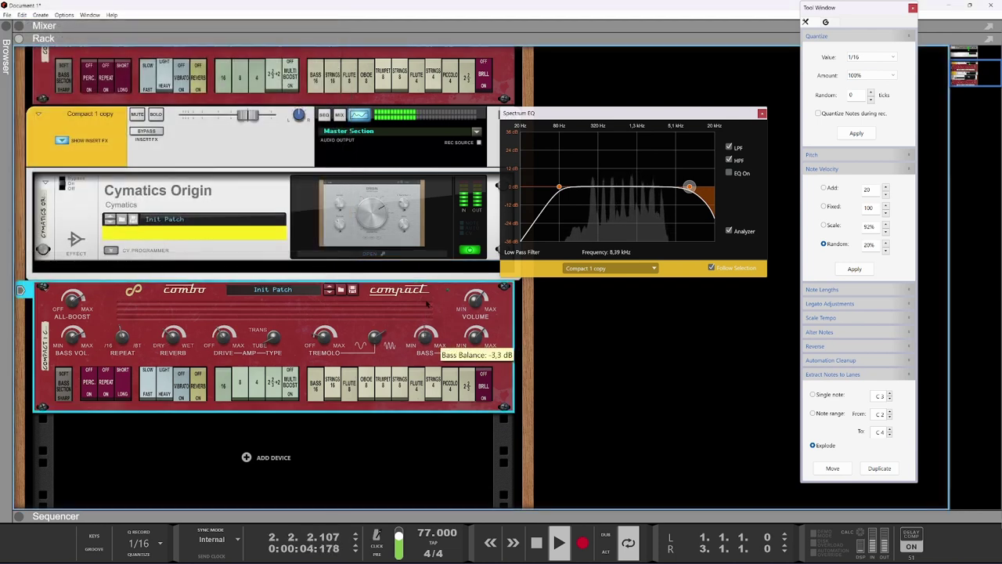
pyautogui.moveTo(476, 335); pyautogui.dragTo(475, 339)
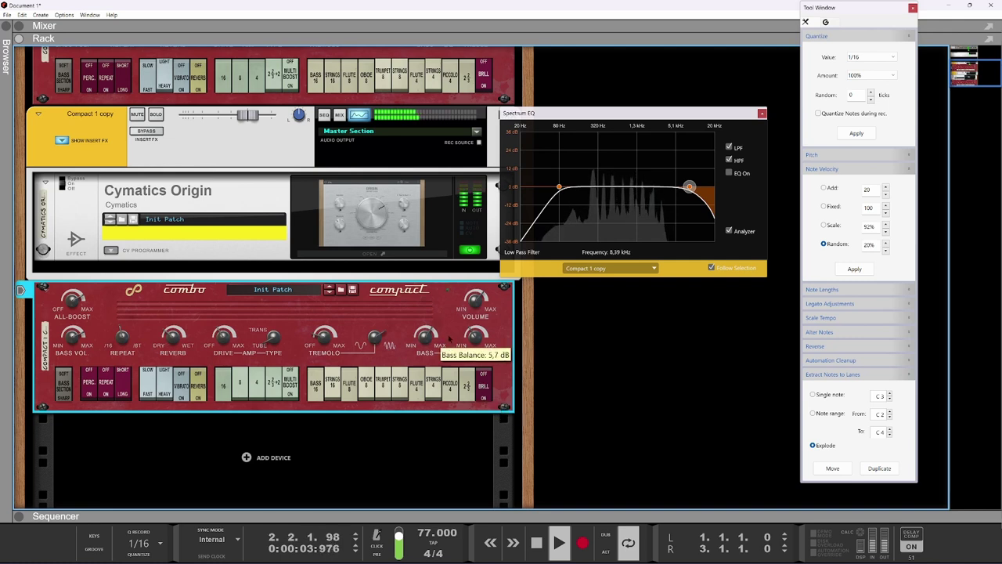
pyautogui.moveTo(475, 337); pyautogui.dragTo(473, 317)
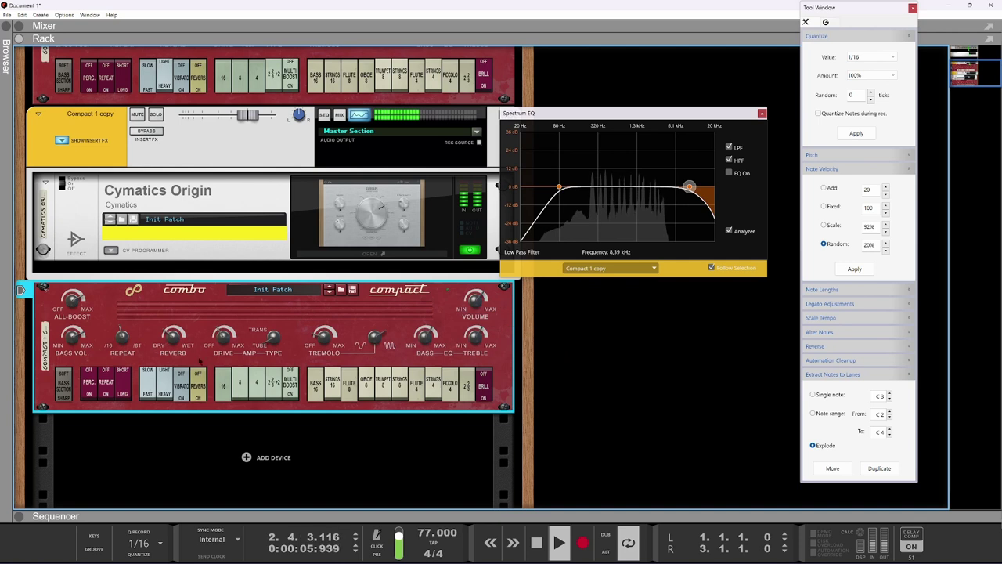
# Step: Set the duplicated organ's tremolo depth to 54% and adjust its tremolo speed, Light/Heavy vibrato tab and All-Boost
pyautogui.click(165, 395)
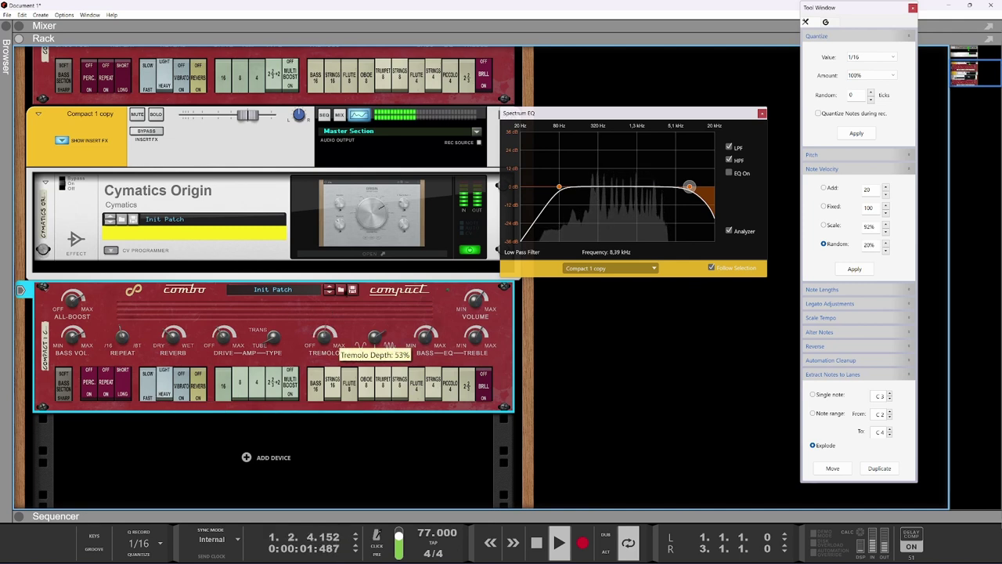
pyautogui.moveTo(376, 336); pyautogui.dragTo(376, 321)
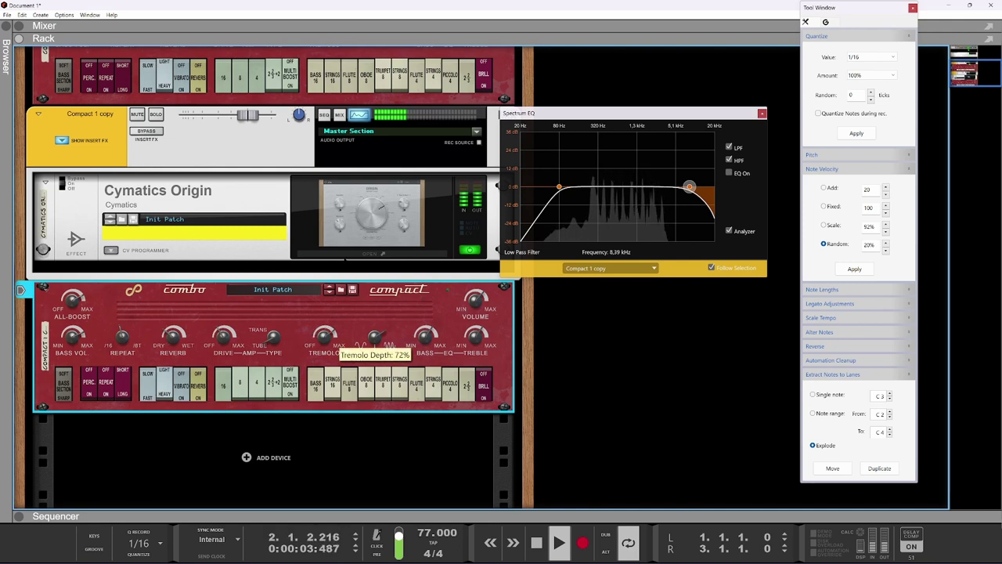
pyautogui.moveTo(329, 332); pyautogui.dragTo(328, 322)
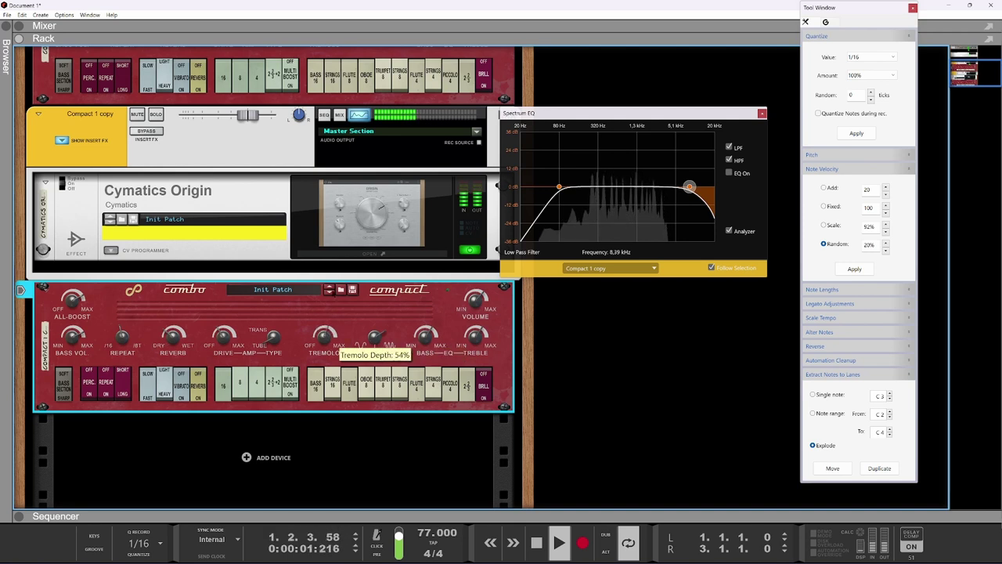
pyautogui.moveTo(376, 335); pyautogui.dragTo(369, 403)
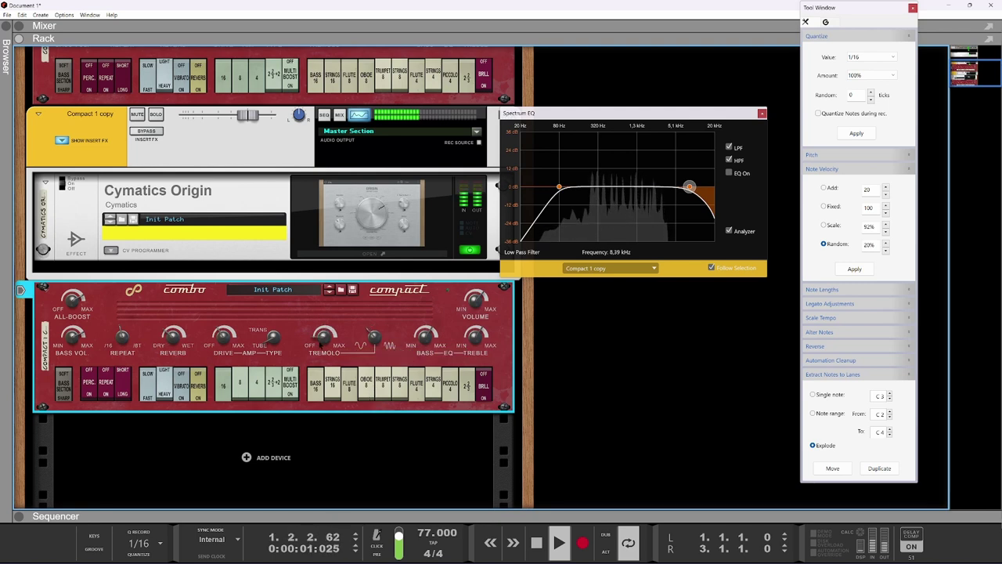
pyautogui.moveTo(73, 297); pyautogui.dragTo(73, 321)
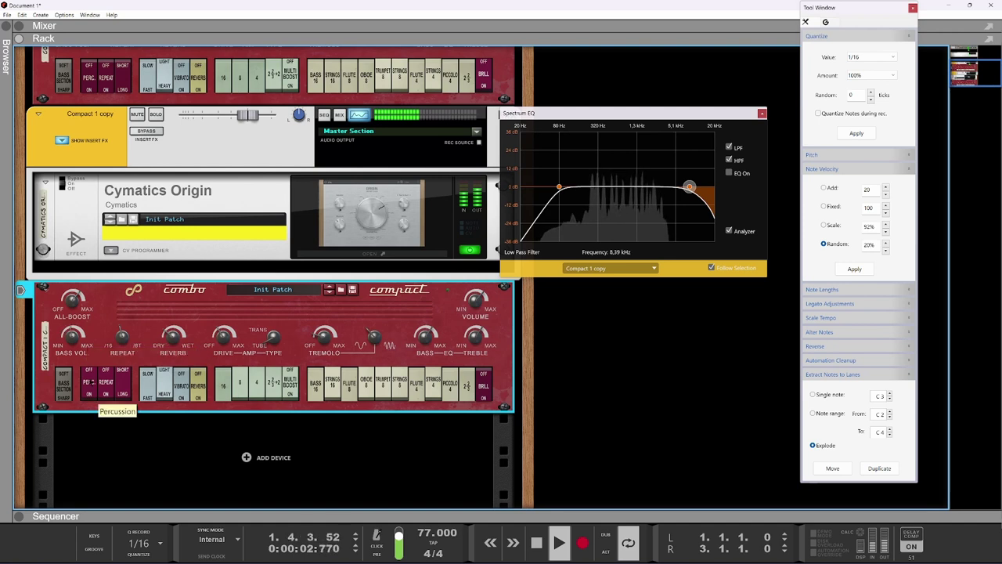
# Step: Lower the level fader of the duplicated organ's mix channel, Compact 1 copy
pyautogui.scroll(3, 249, 260)
pyautogui.scroll(4, 250, 261)
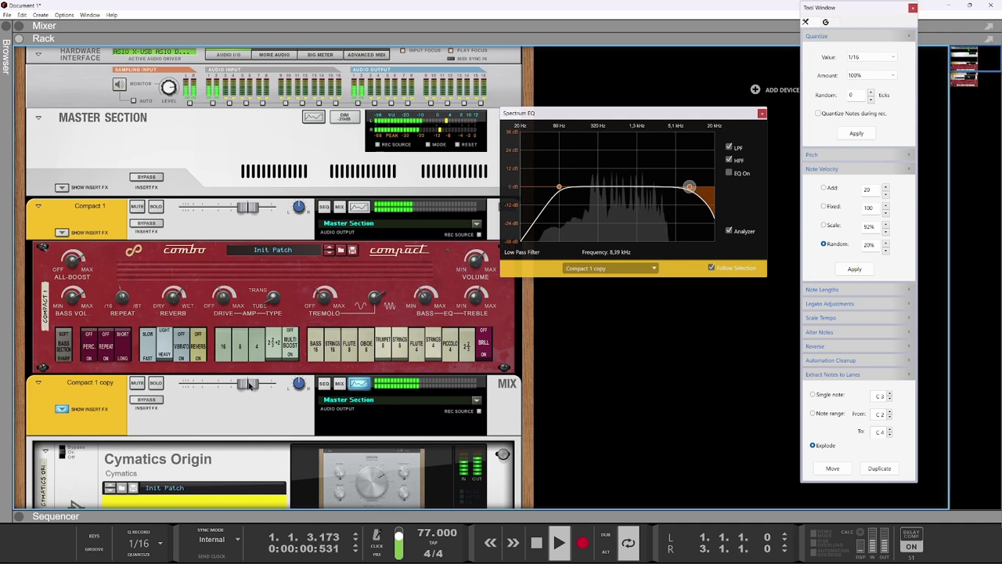
pyautogui.moveTo(249, 383); pyautogui.dragTo(226, 384)
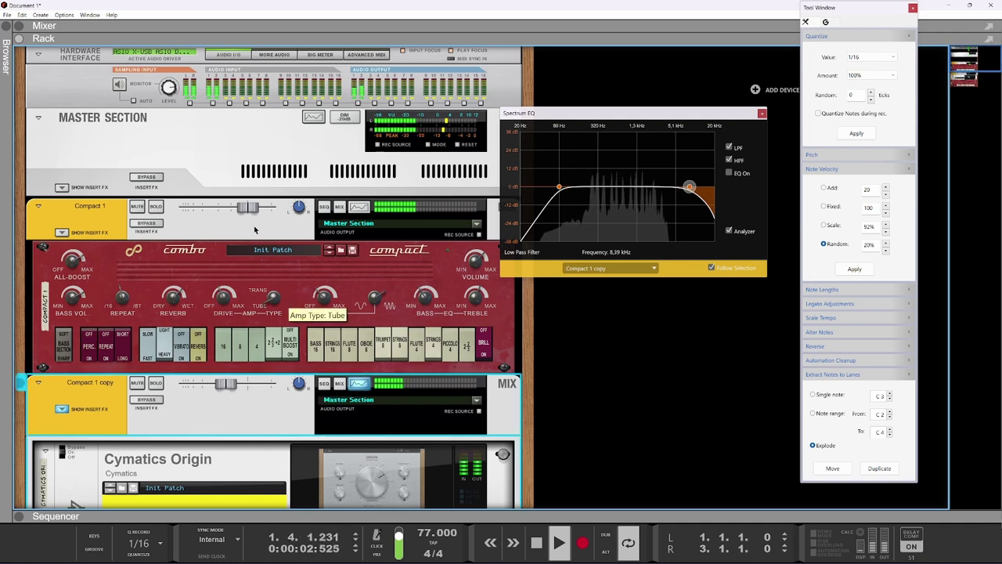
# Step: Add a Reason Studios Radical Keys instrument below the duplicated organ and close the Spectrum EQ window
pyautogui.scroll(-8, 248, 262)
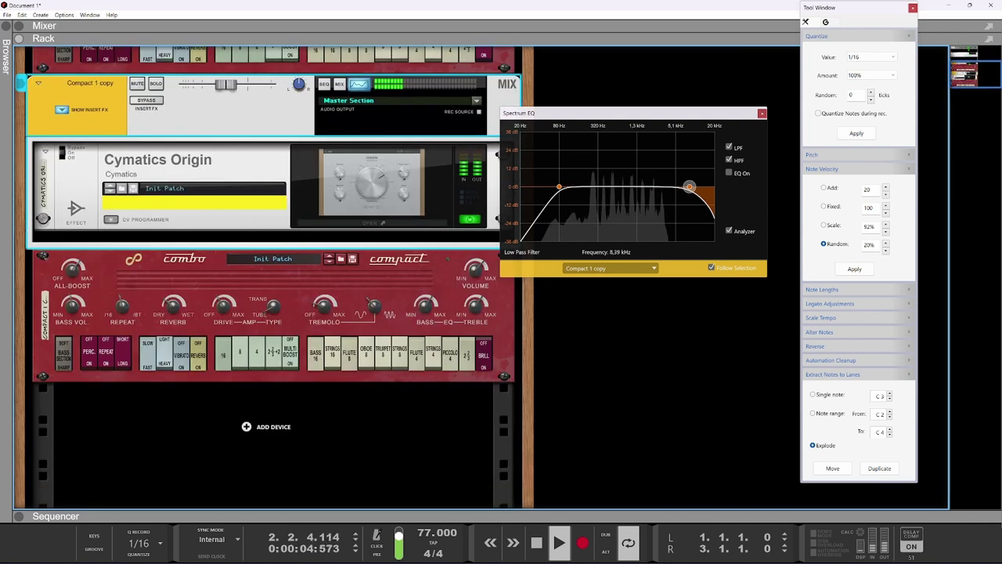
pyautogui.rightClick(260, 429)
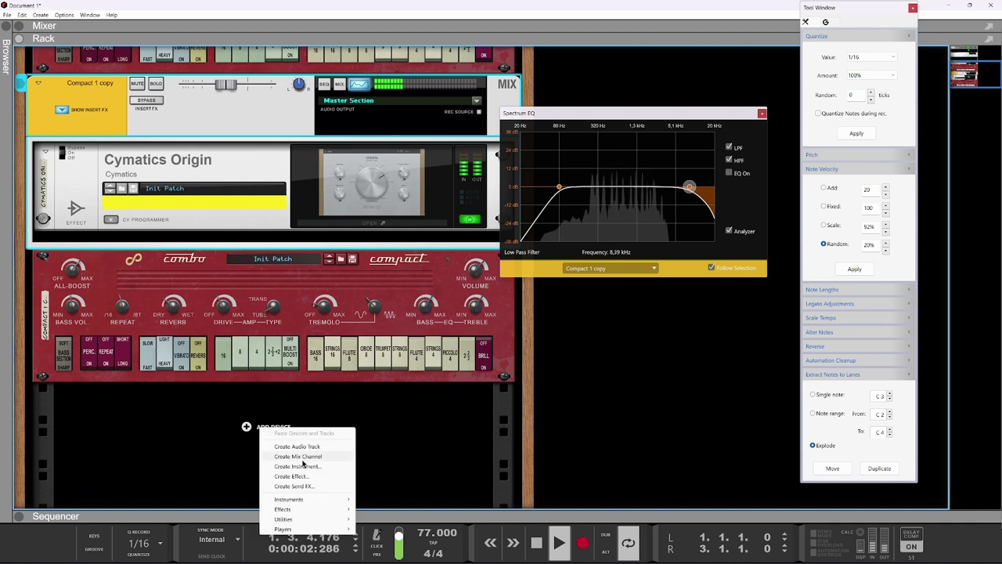
pyautogui.moveTo(297, 498)
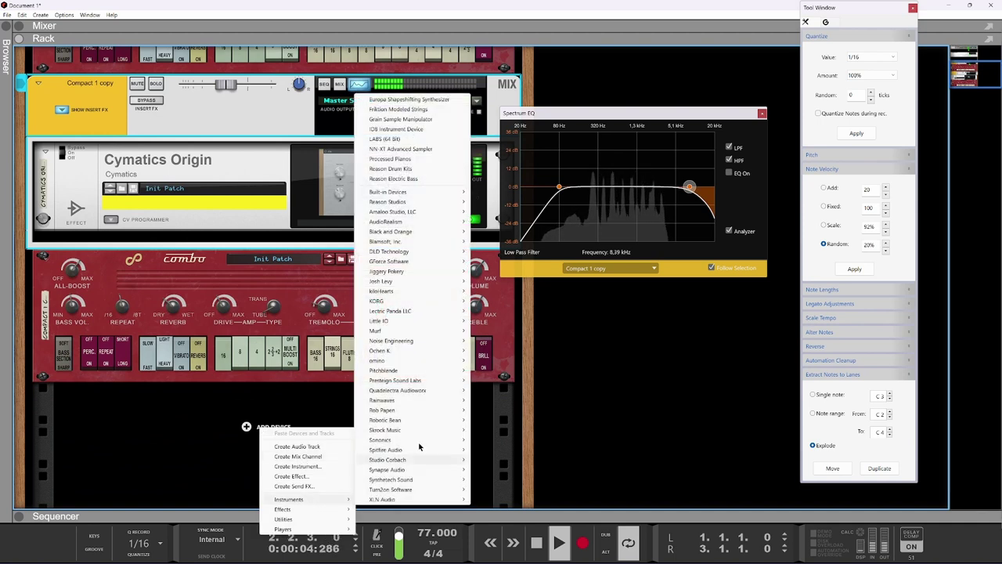
pyautogui.moveTo(418, 287)
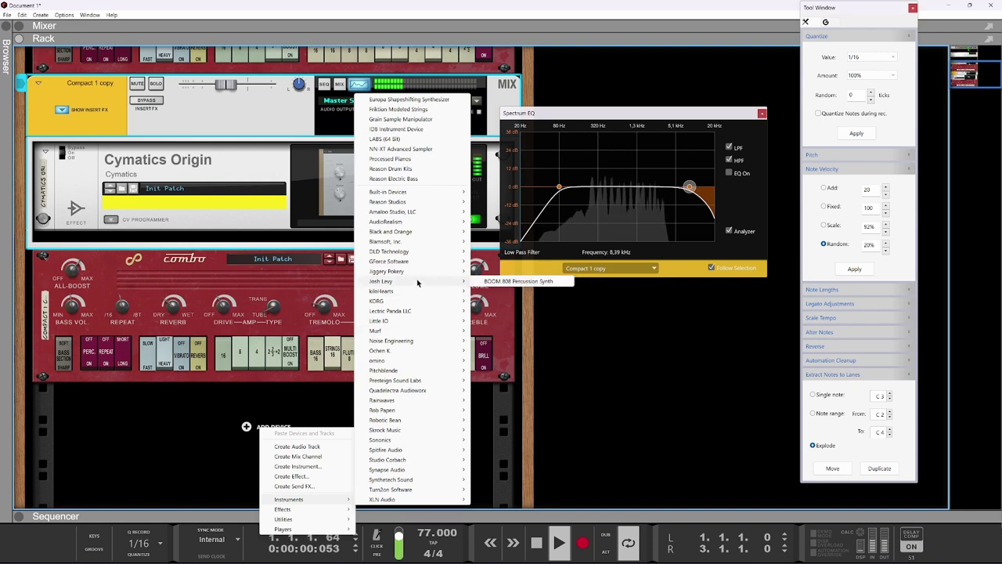
pyautogui.moveTo(399, 213)
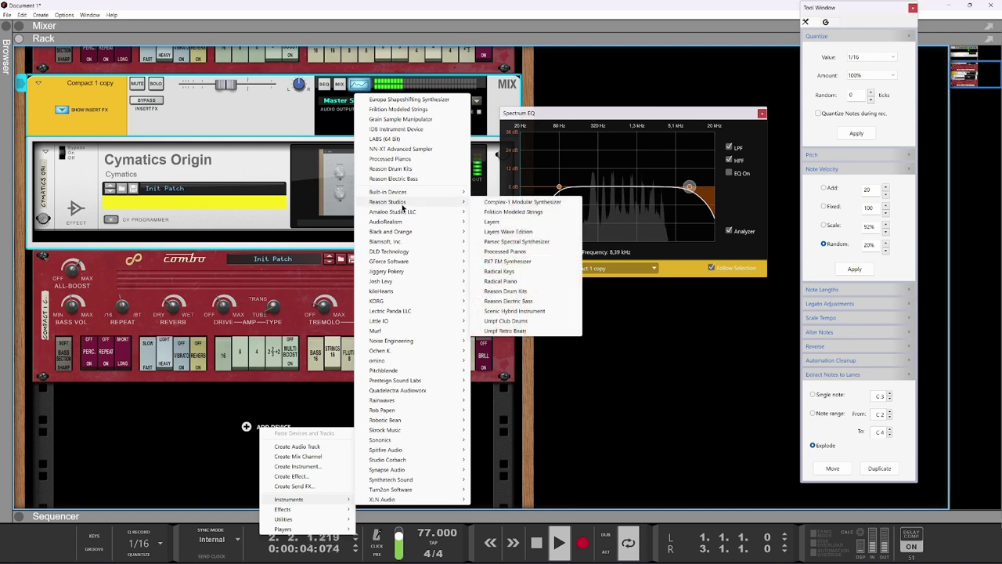
pyautogui.click(492, 271)
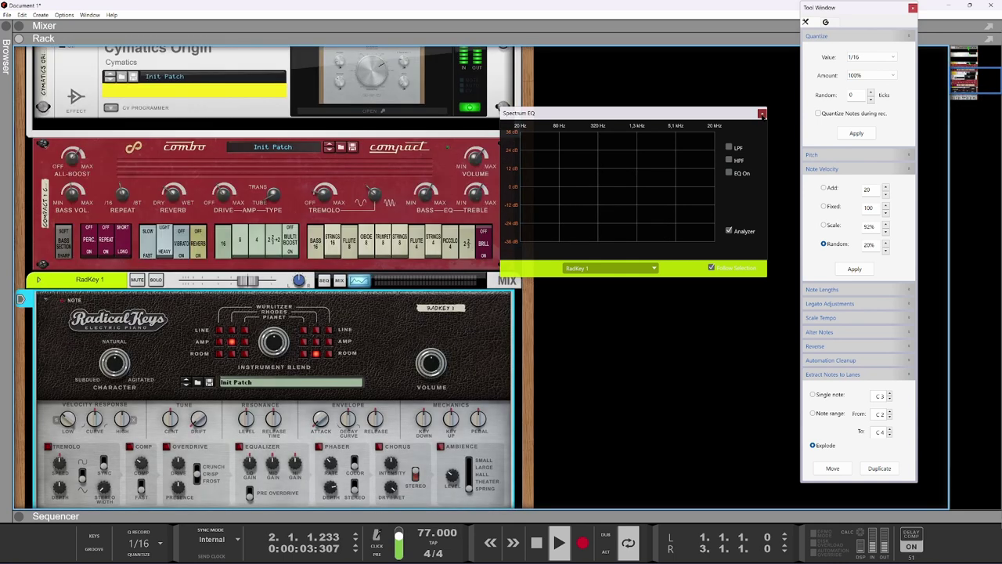
pyautogui.click(762, 114)
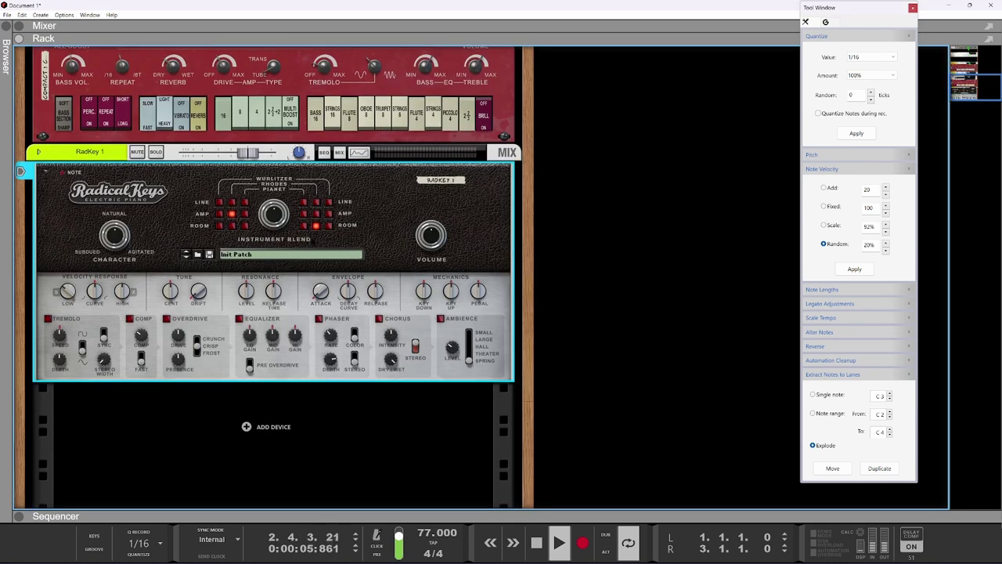
# Step: Set Radical Keys' first blend source to Pianet Amp and audition notes on the on-screen piano keys, raising the octave to C4
pyautogui.scroll(1, 308, 249)
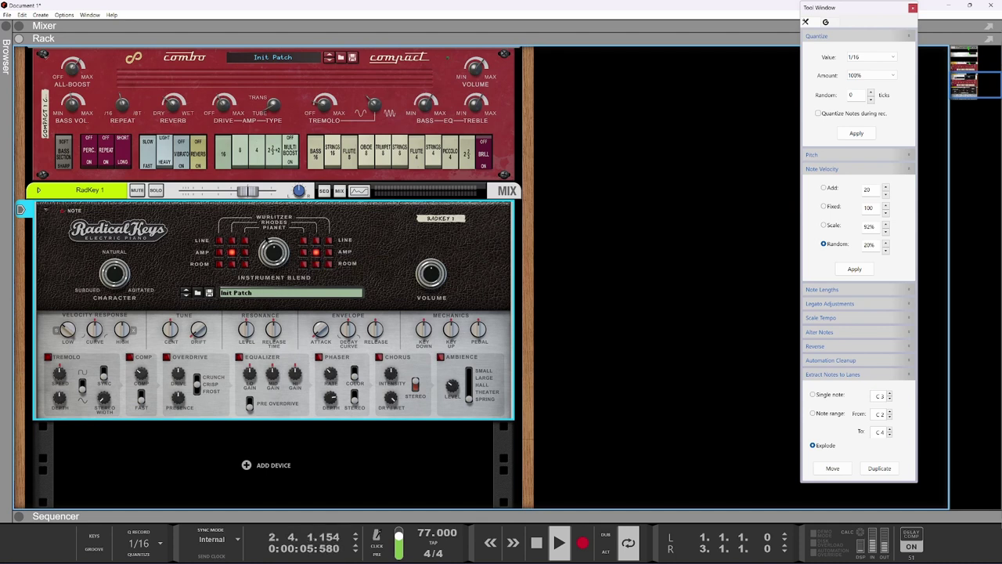
pyautogui.click(244, 252)
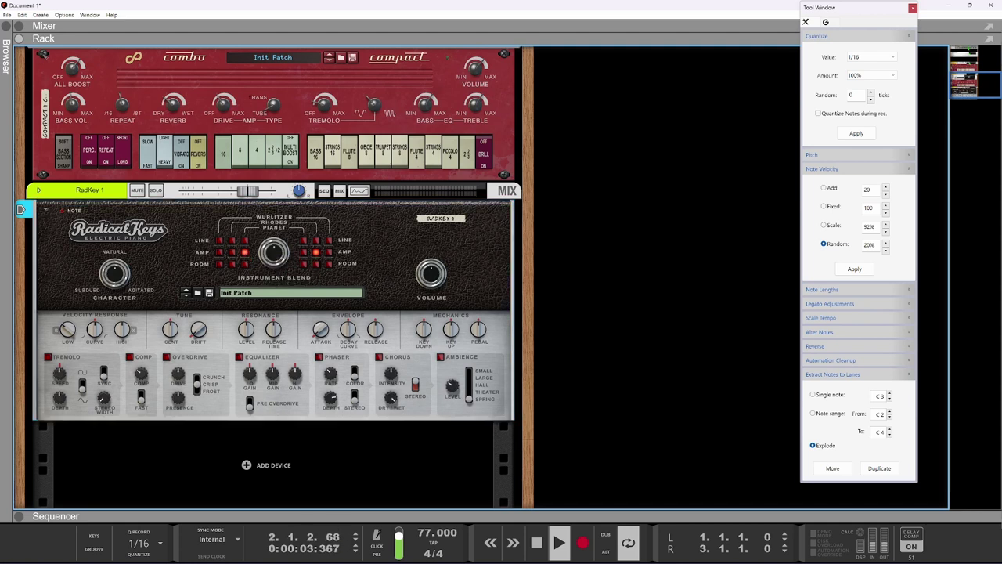
pyautogui.press('F4')
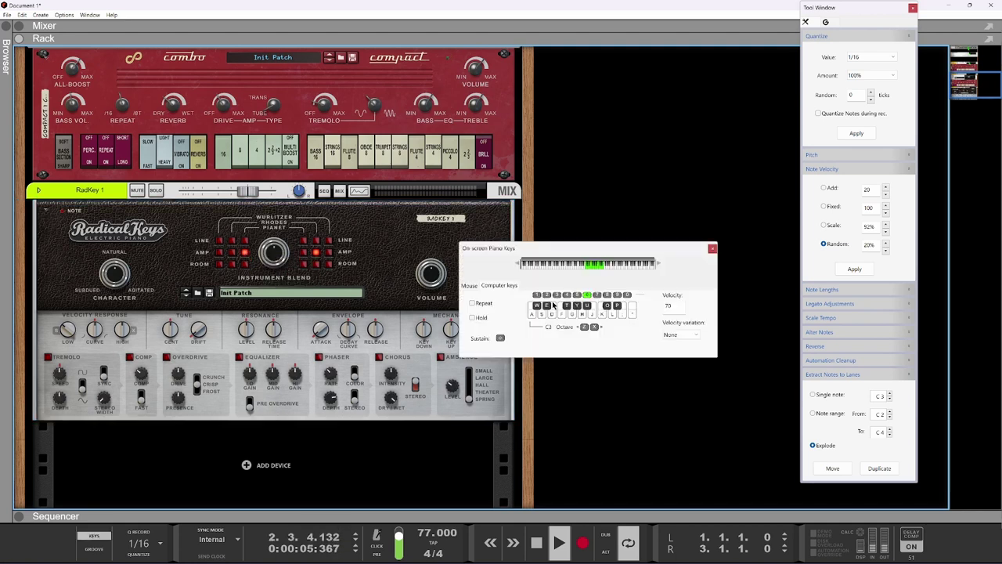
pyautogui.press('a')
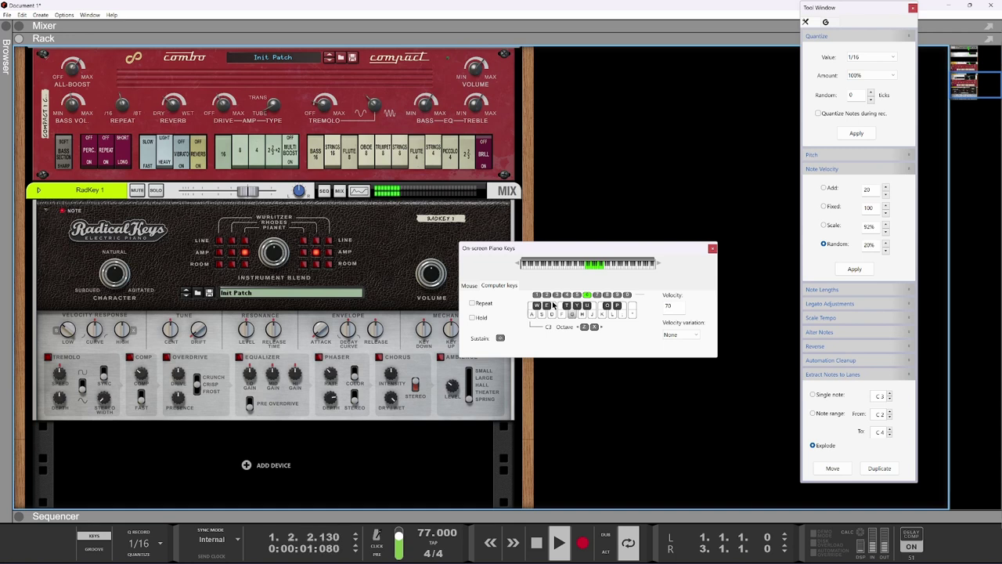
pyautogui.press('x')
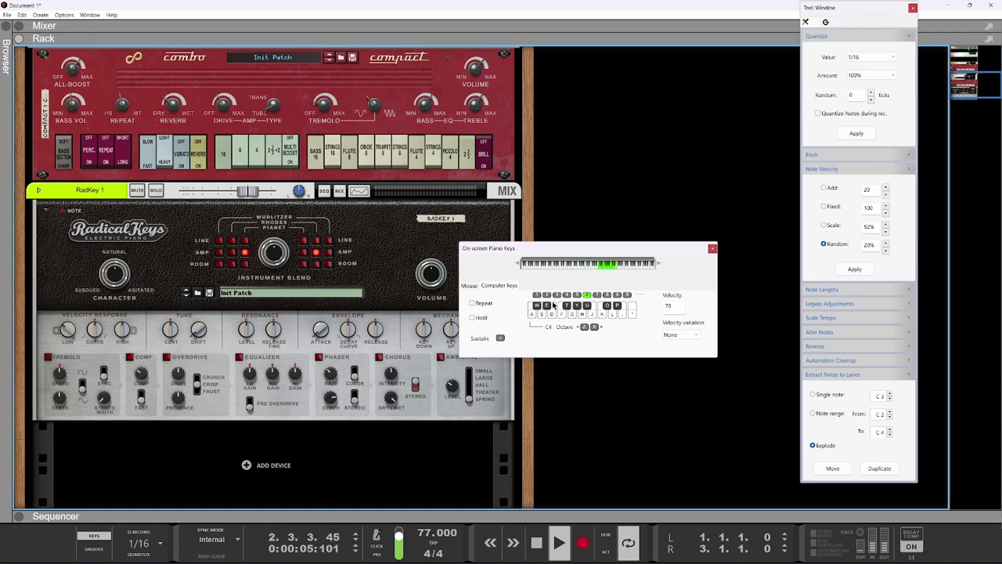
pyautogui.press('e')
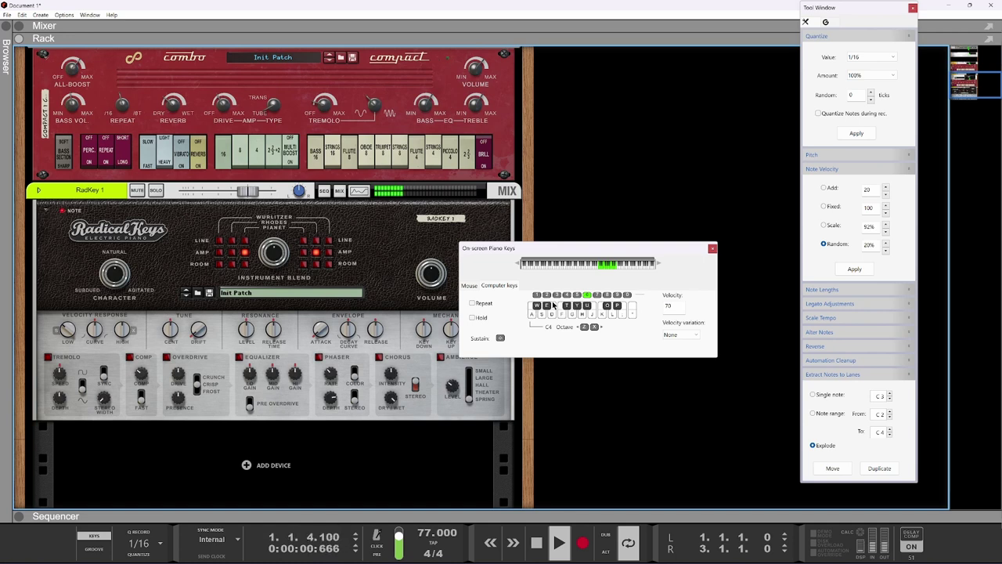
pyautogui.press('space')
# Step: Open the sequencer full size and show the duplicated organ's notes as a reference overlay in the RadKey 1 note editor
pyautogui.doubleClick(475, 518)
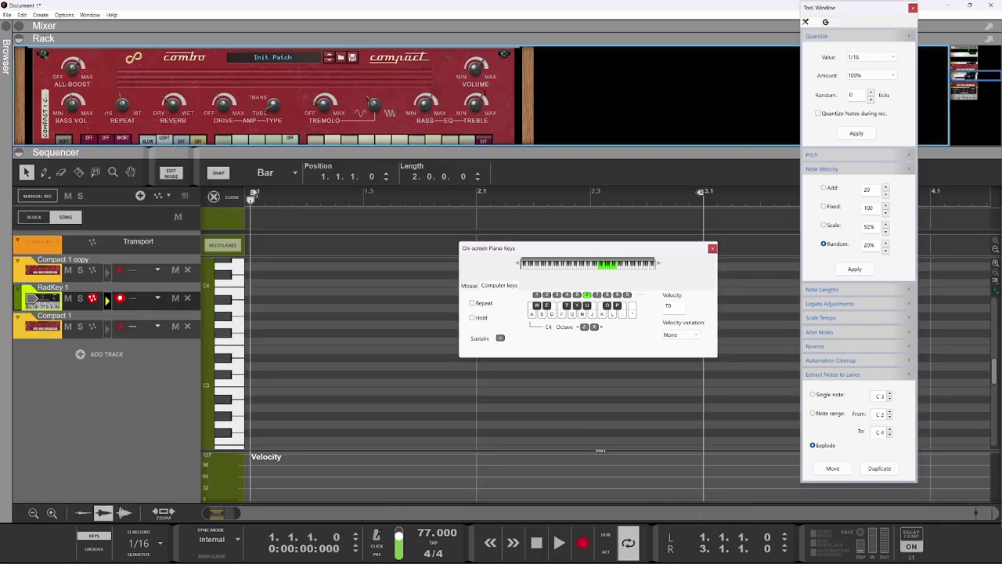
pyautogui.moveTo(490, 258); pyautogui.dragTo(565, 296)
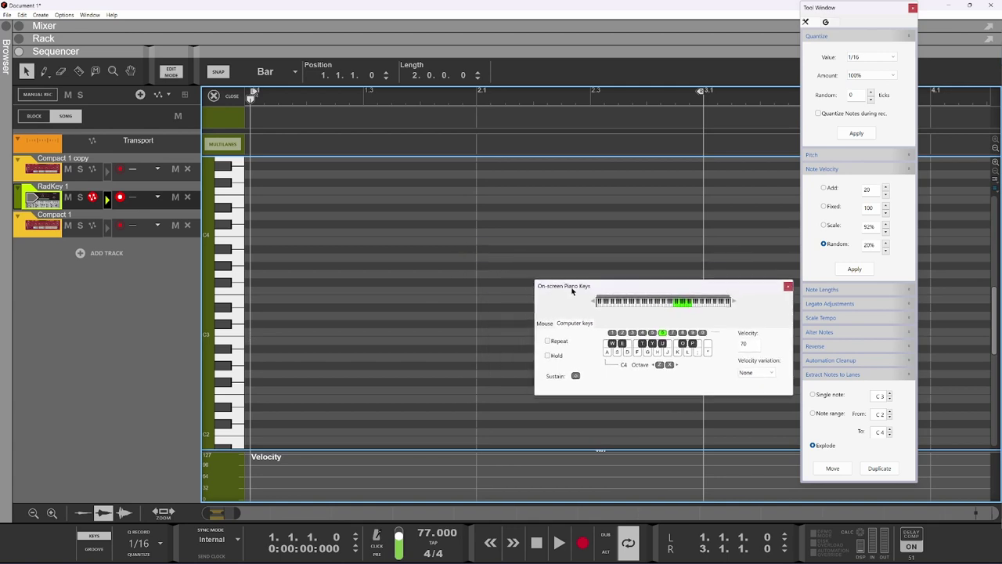
pyautogui.click(110, 168)
pyautogui.scroll(-2, 304, 376)
pyautogui.click(112, 198)
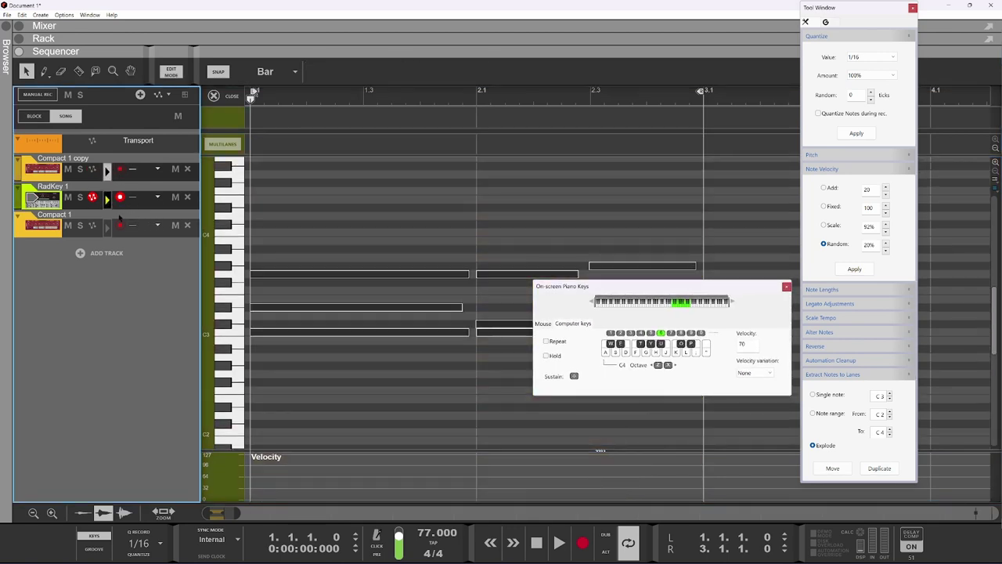
# Step: Draw 1/16 notes C3, D#3 and G3 at 1.1.1, 1.2.1 and 1.2.3 in the RadKey 1 lane, and play them back briefly
pyautogui.click(258, 332)
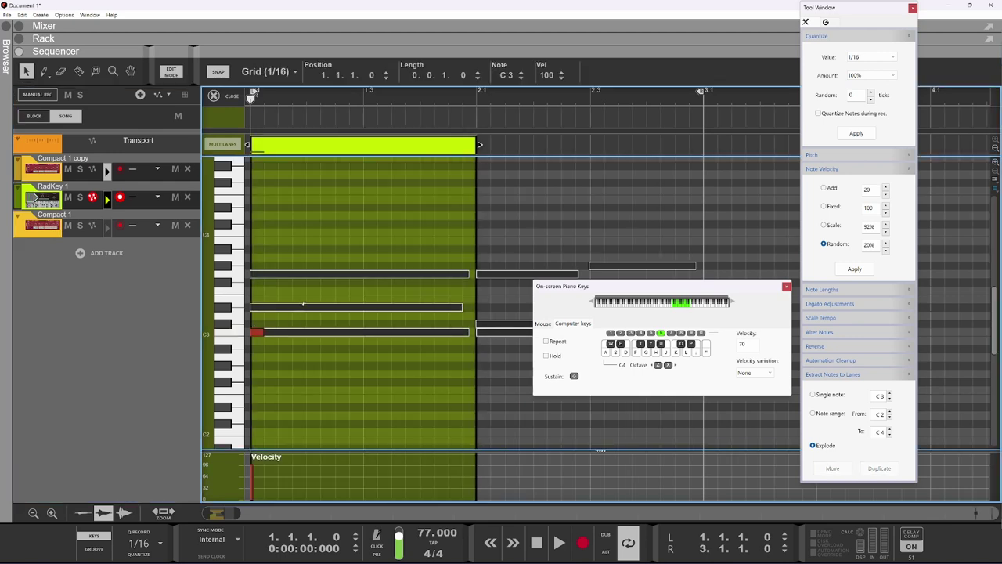
pyautogui.click(310, 306)
pyautogui.click(342, 272)
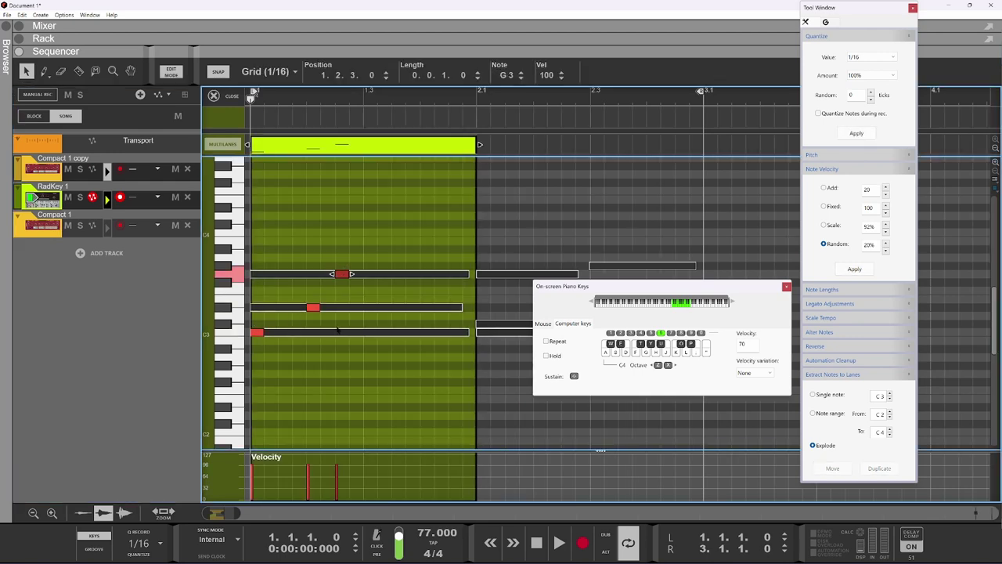
pyautogui.press('space')
pyautogui.press('space')
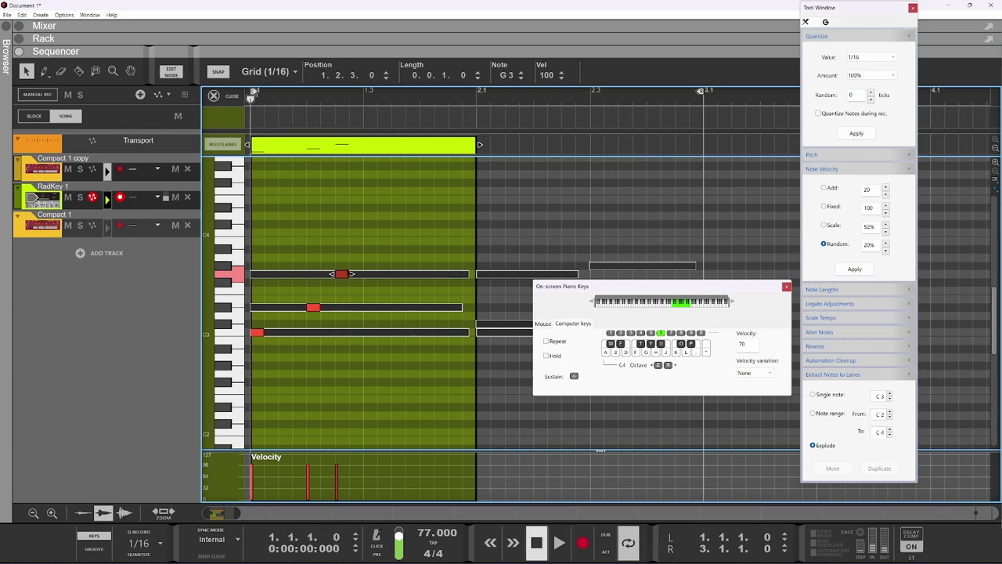
# Step: Move the RadKey 1 D#3 note to 1.1.3 and G3 to 1.2.1, and duplicate the three-note pattern from 1.3.1
pyautogui.moveTo(312, 306); pyautogui.dragTo(285, 308)
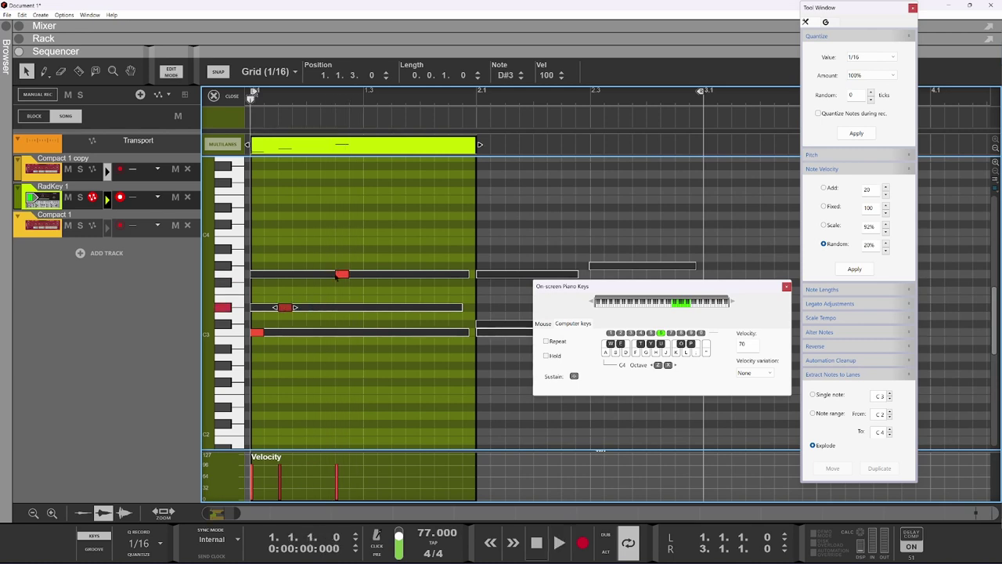
pyautogui.moveTo(336, 276); pyautogui.dragTo(309, 274)
pyautogui.press('space')
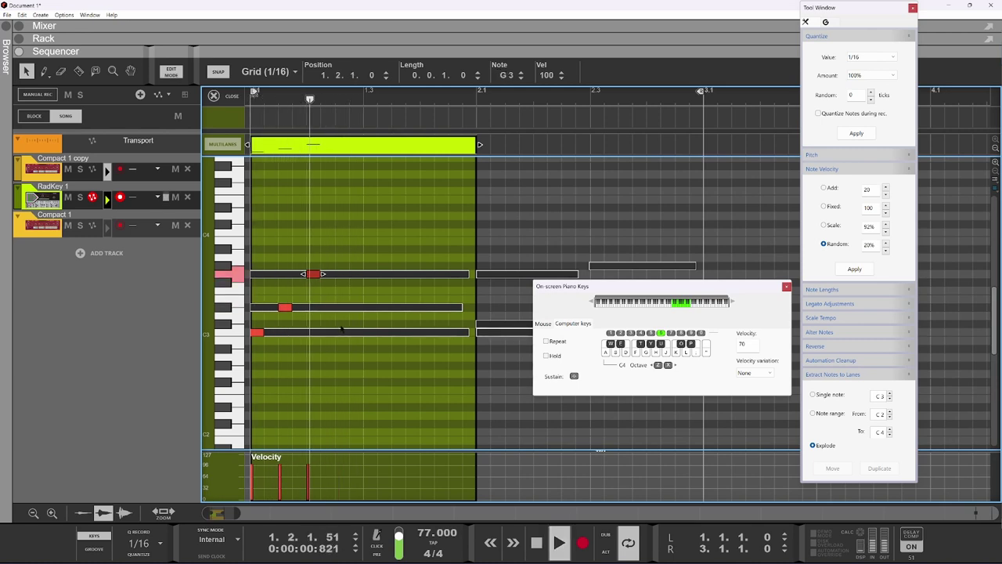
pyautogui.press('space')
pyautogui.moveTo(323, 283); pyautogui.dragTo(374, 335)
pyautogui.scroll(-2, 435, 342)
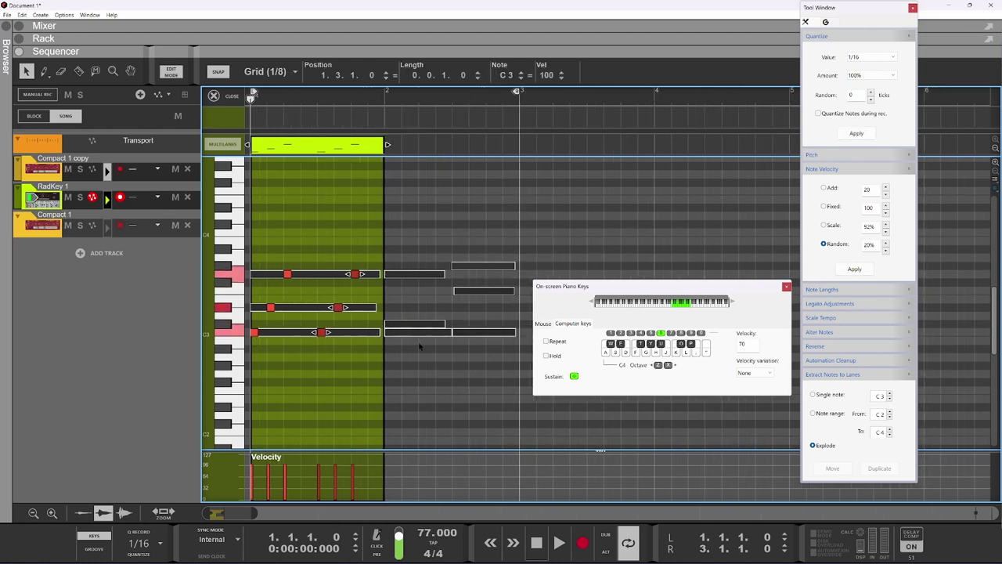
# Step: Draw 1/16 notes C3, C#3, G3, C3 and C#3 at 2.1.1, 2.1.3, 2.1.4, 2.2.1 and 2.2.3 in the RadKey 1 lane
pyautogui.scroll(1, 419, 346)
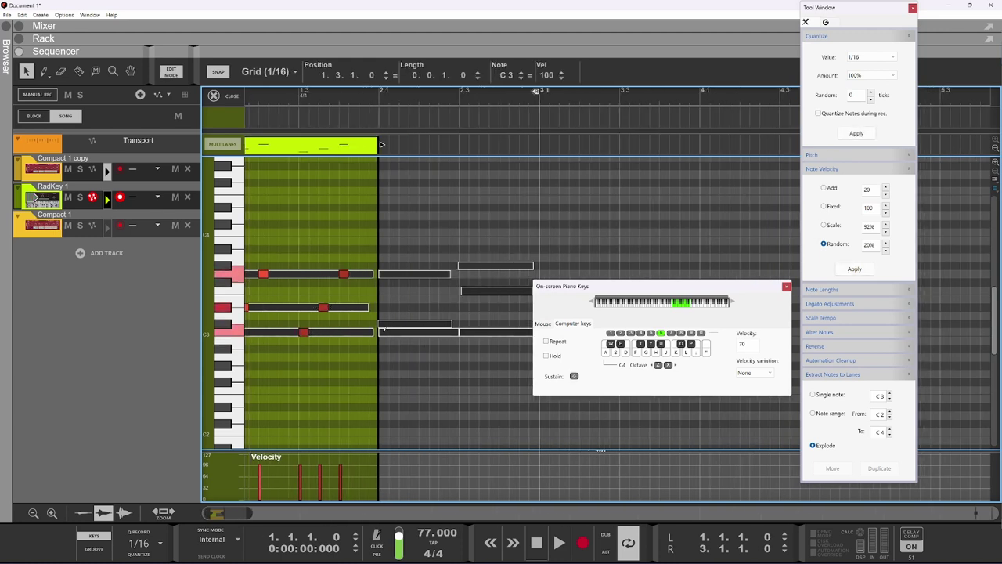
pyautogui.click(383, 330)
pyautogui.click(403, 320)
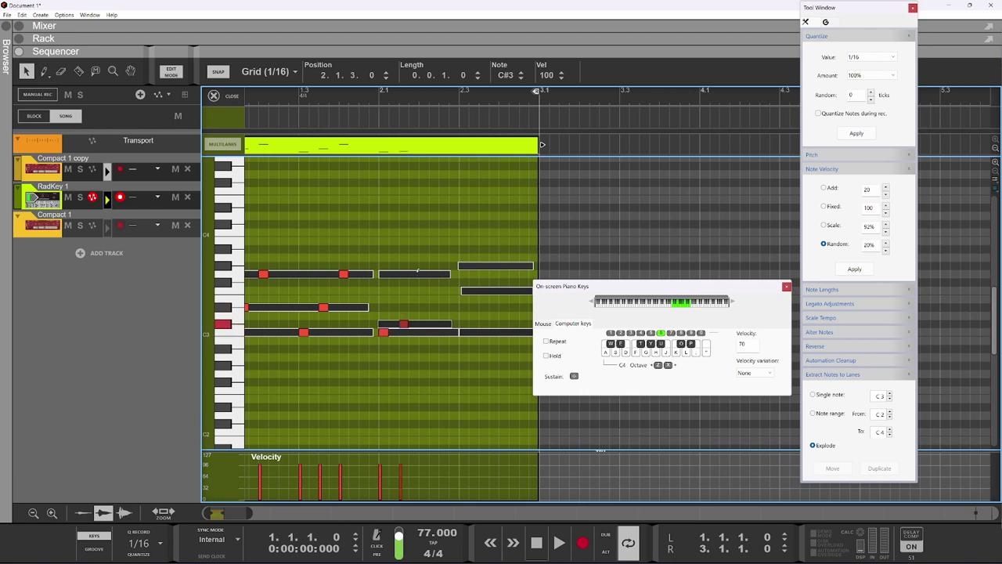
pyautogui.click(415, 273)
pyautogui.click(424, 332)
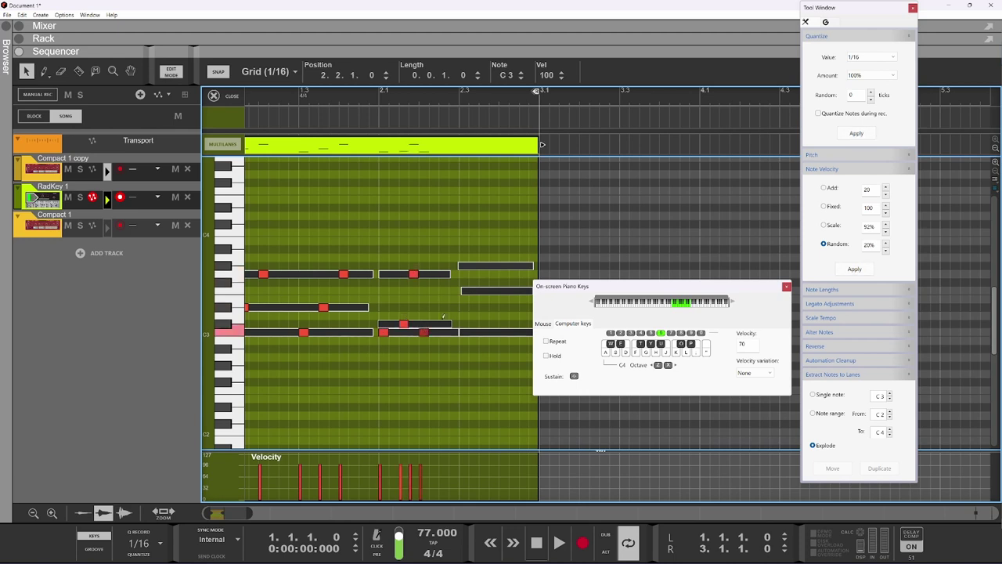
pyautogui.click(436, 322)
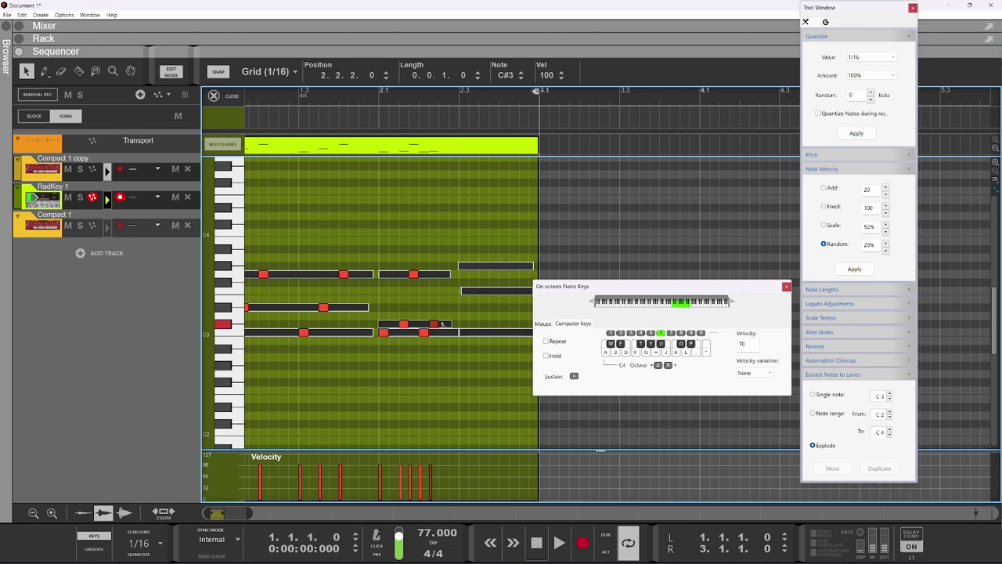
pyautogui.moveTo(441, 324); pyautogui.dragTo(444, 323)
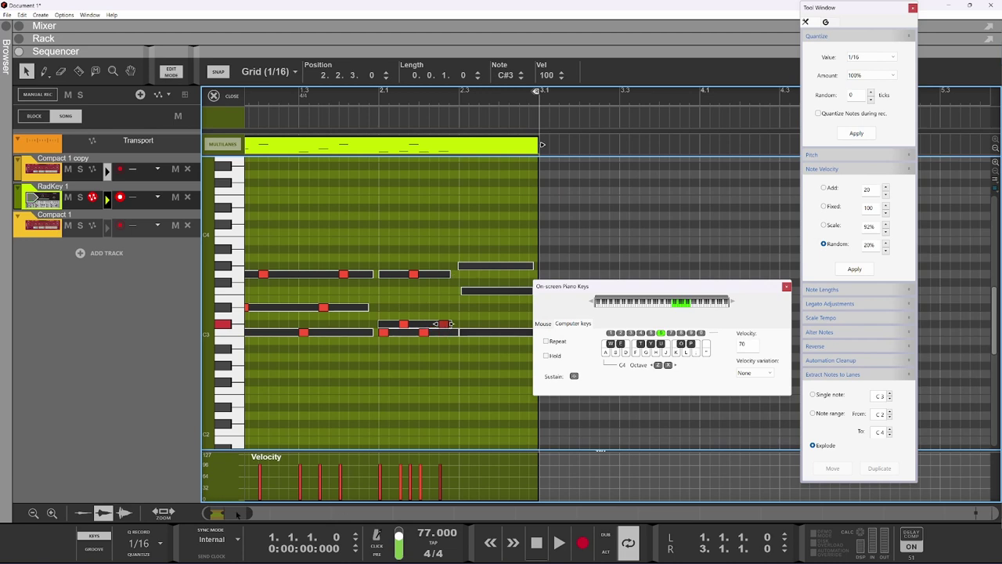
# Step: Close the On-screen Piano Keys window and delete the C#3 note at 2.2.3
pyautogui.moveTo(237, 515); pyautogui.dragTo(230, 513)
pyautogui.moveTo(624, 289); pyautogui.dragTo(637, 289)
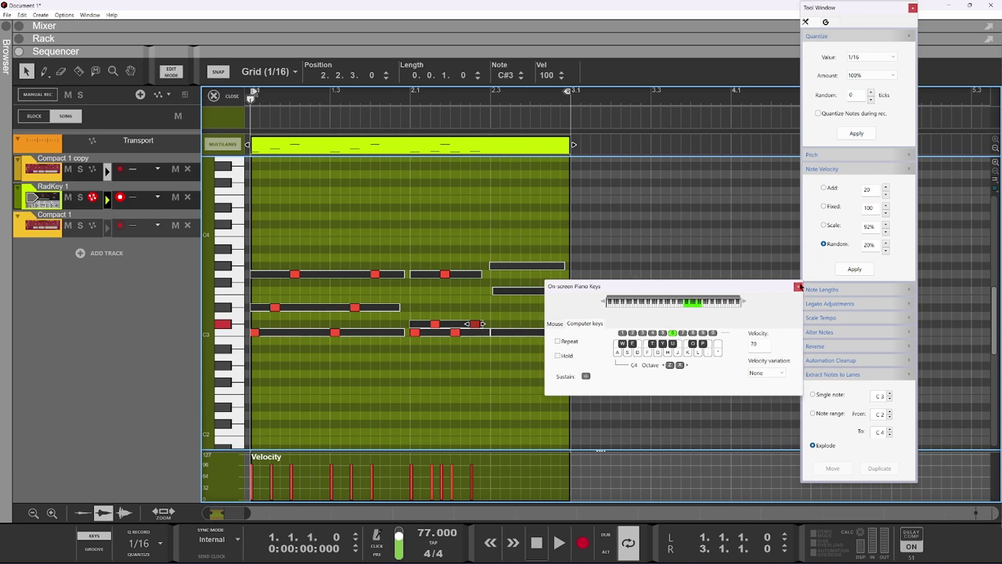
pyautogui.click(798, 287)
pyautogui.press('Delete')
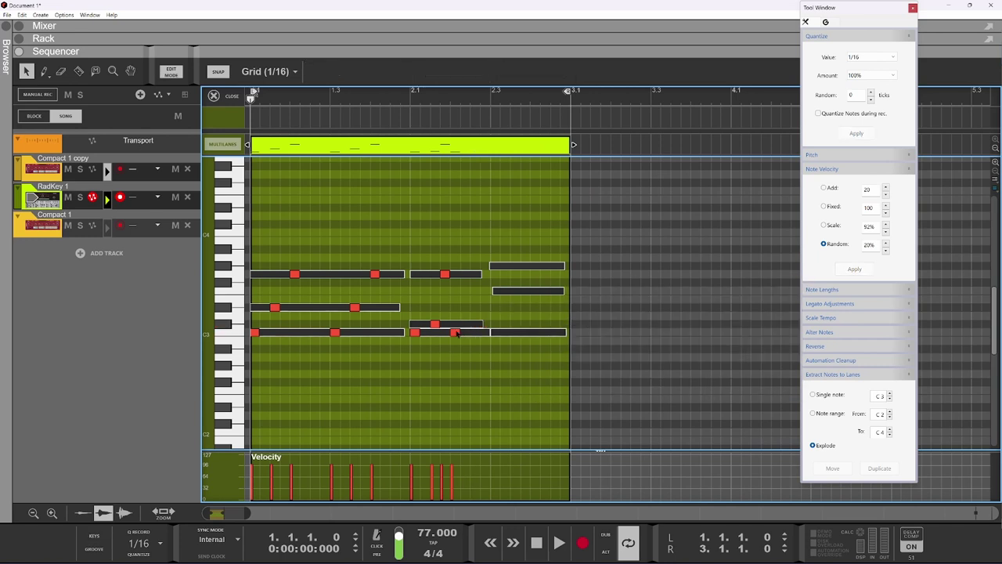
# Step: Delete the C3 note at 2.2.1, move the bar 2 G3 note to 2.2.2, and play back the pattern
pyautogui.moveTo(450, 275); pyautogui.dragTo(471, 275)
pyautogui.click(437, 325)
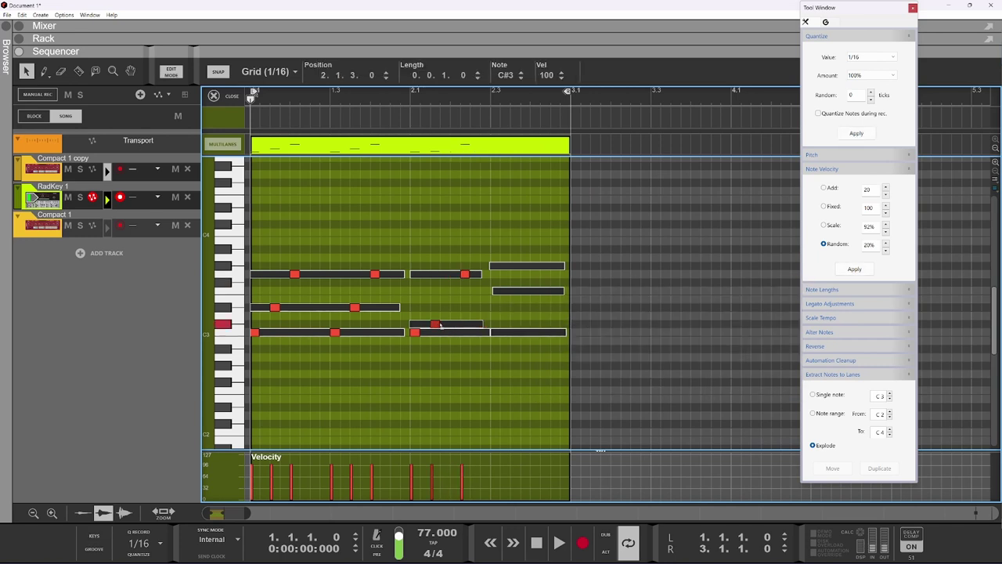
pyautogui.press('space')
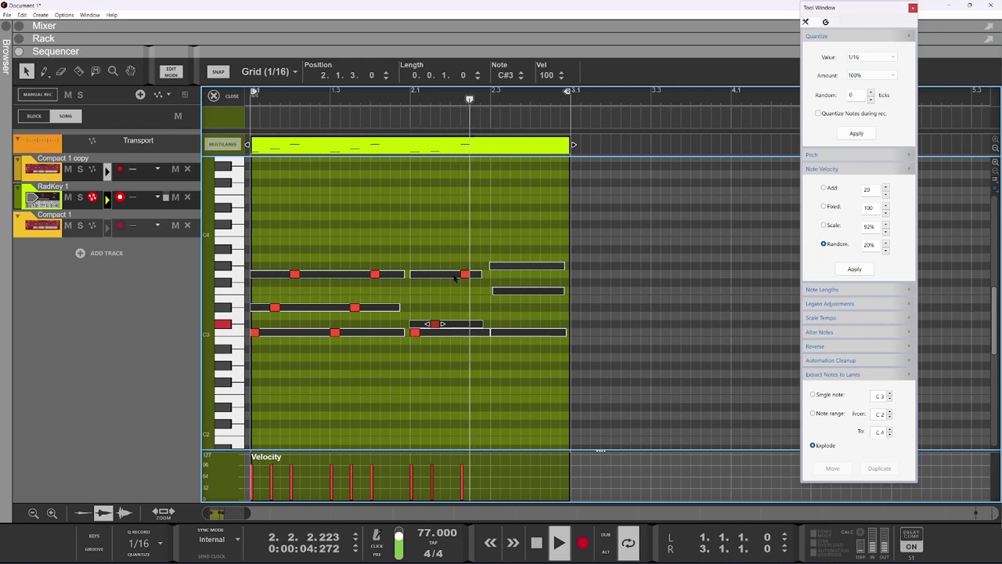
pyautogui.press('space')
# Step: Draw 1/16 notes C3, F3, G#3 and A3 at 2.3.1, 2.3.3, 2.4.1 and 2.4.3, and play them back briefly
pyautogui.click(495, 332)
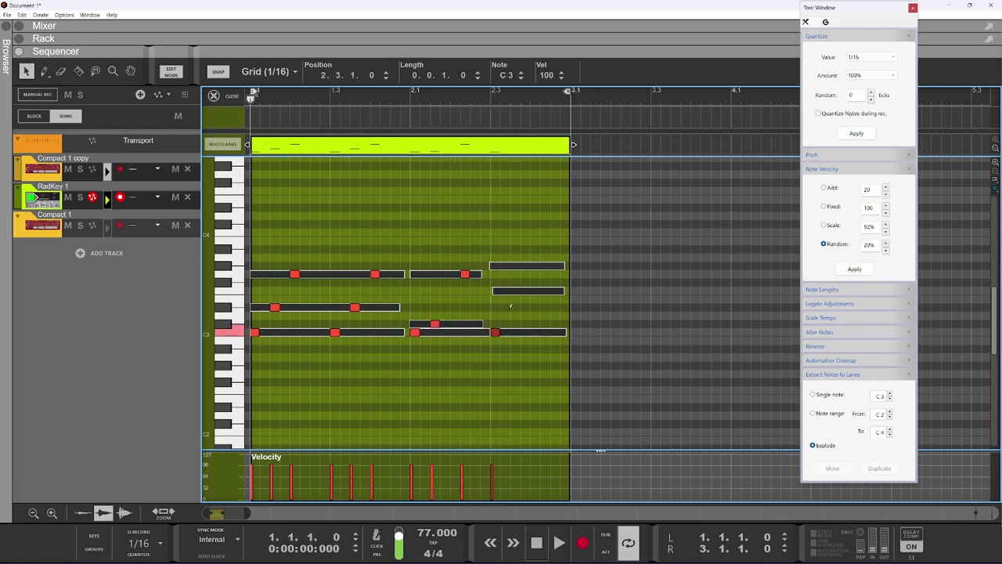
pyautogui.click(516, 289)
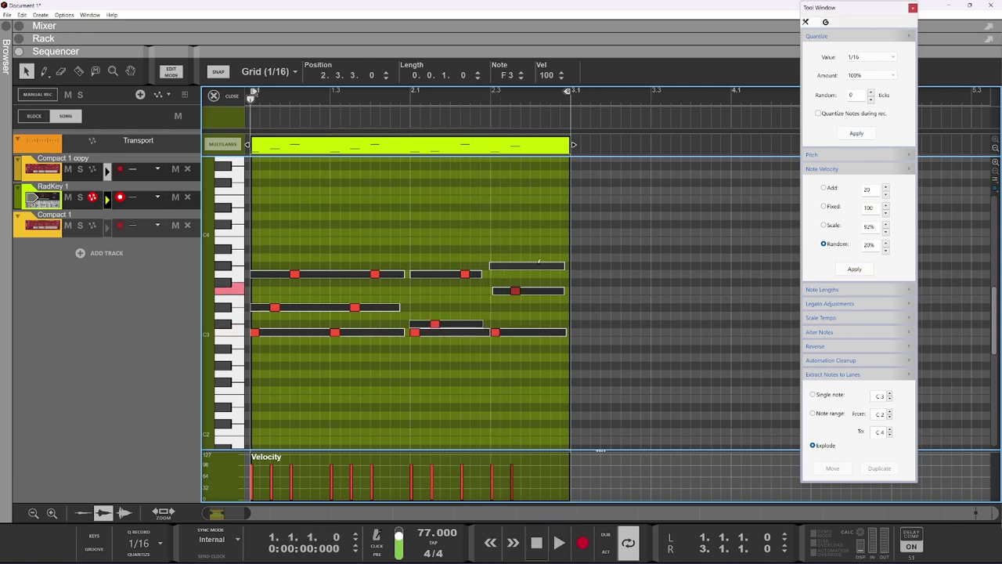
pyautogui.click(535, 265)
pyautogui.click(555, 255)
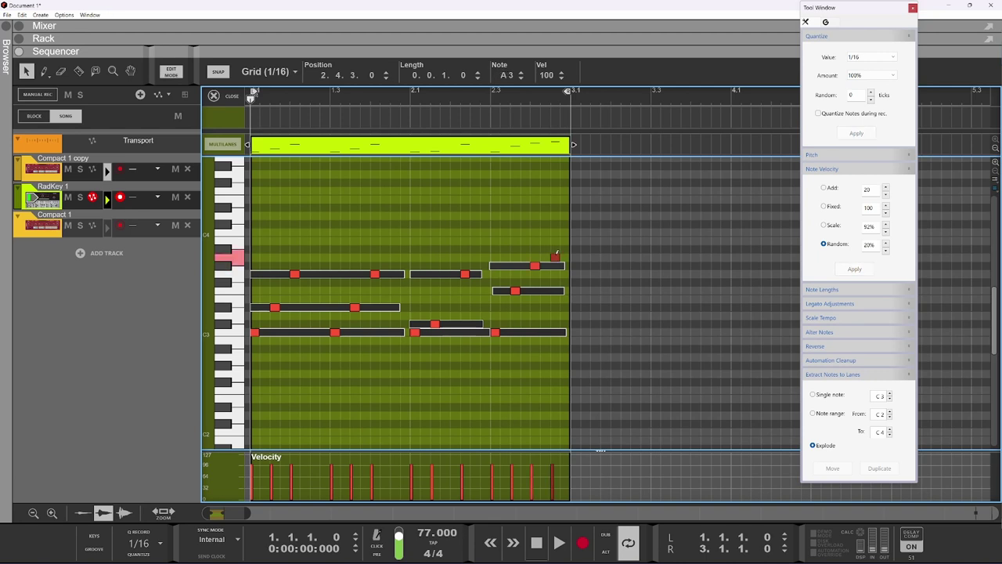
pyautogui.press('space')
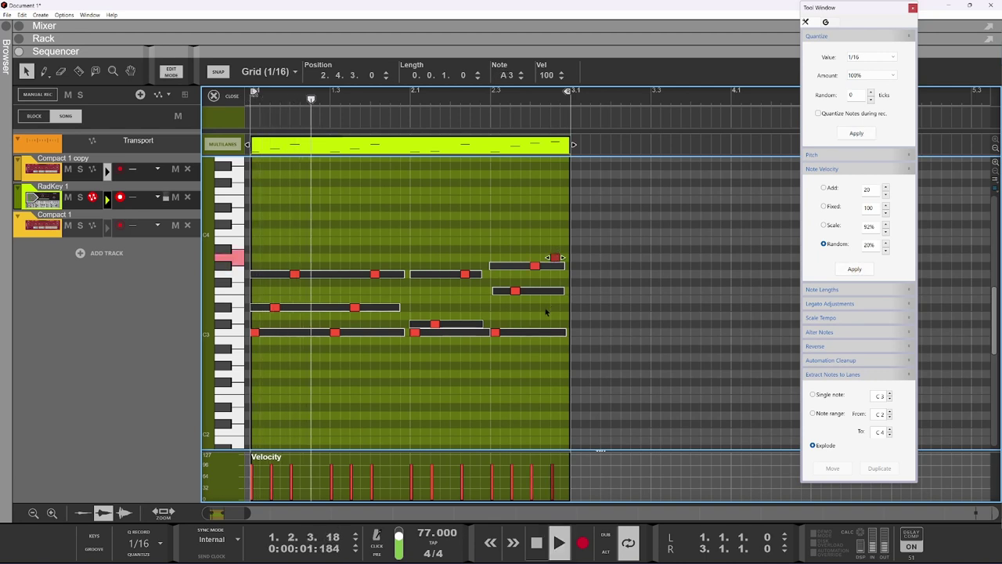
pyautogui.press('space')
# Step: Lower the note at 2.4.1 to G3 and the note at 2.4.3 to G#3, and play the loop briefly
pyautogui.click(536, 274)
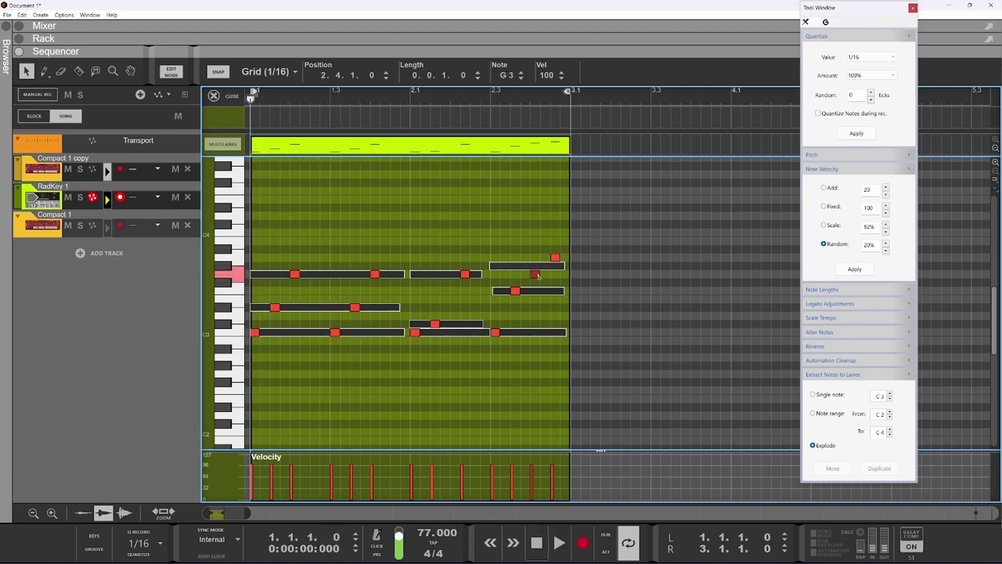
pyautogui.moveTo(555, 259); pyautogui.dragTo(555, 267)
pyautogui.press('space')
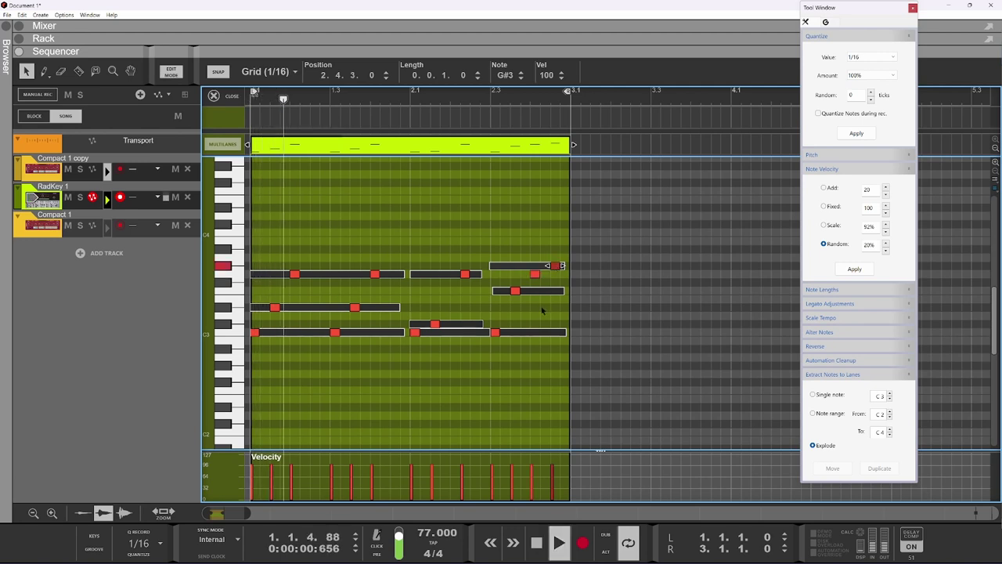
pyautogui.press('space')
# Step: Try all RadKey 1 notes one octave higher during playback, and undo the transposition
pyautogui.hotkey('ctrl', 'a')
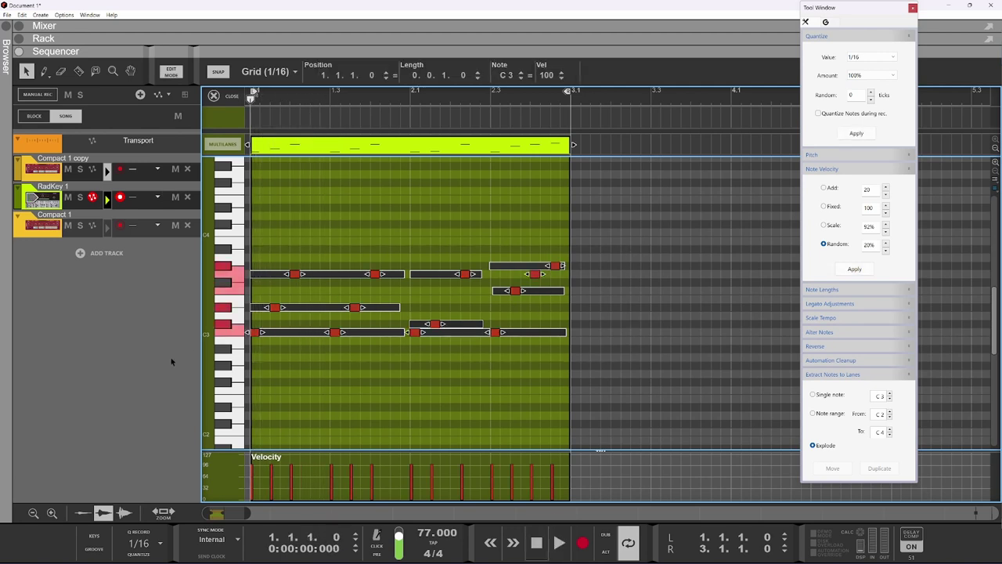
pyautogui.hotkey('shift', 'Up')
pyautogui.press('space')
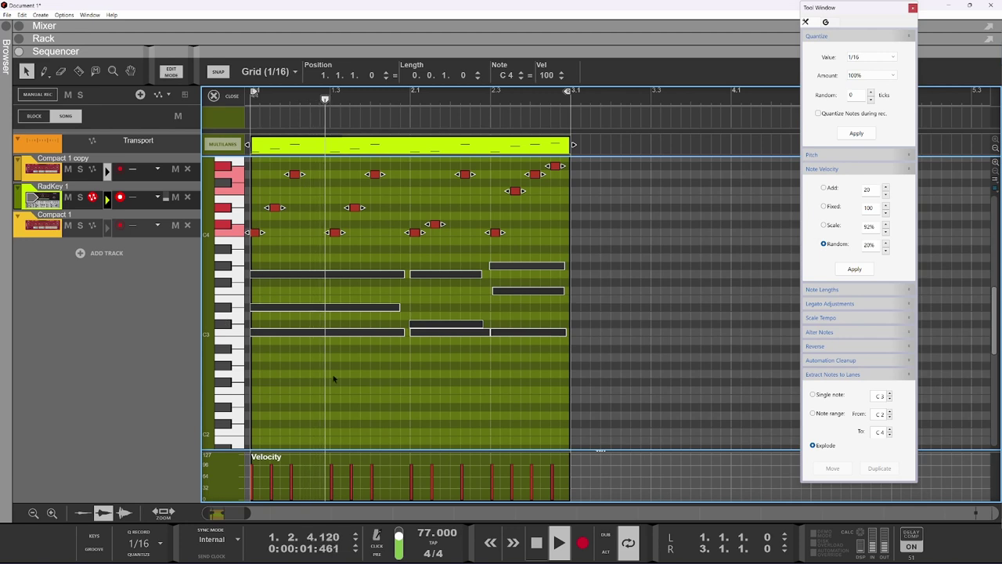
pyautogui.scroll(3, 349, 339)
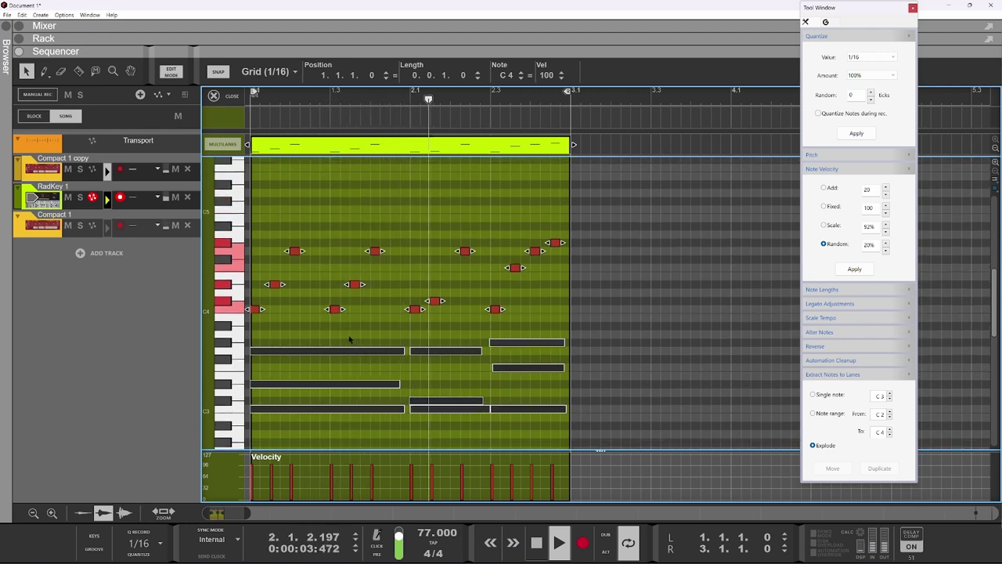
pyautogui.press('space')
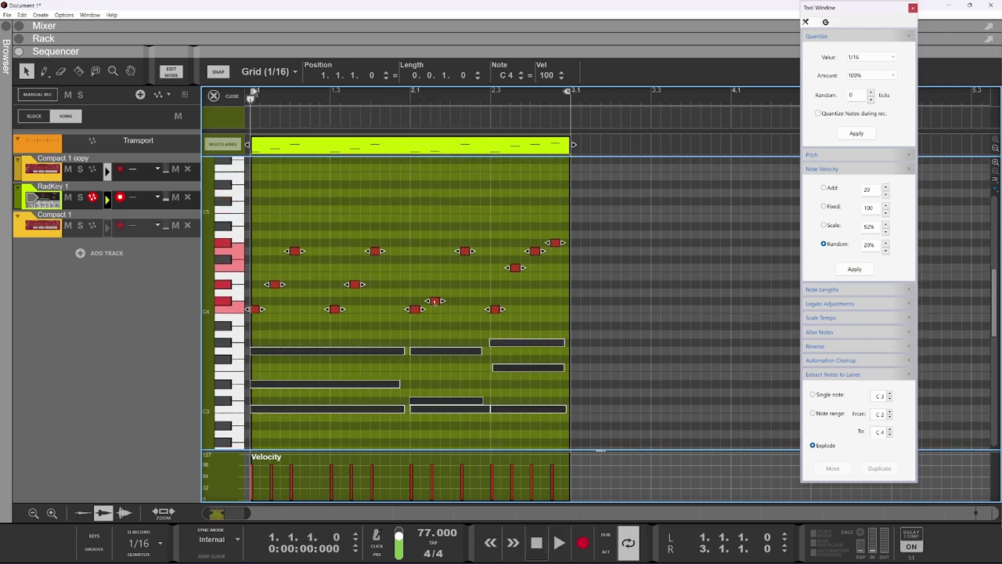
pyautogui.hotkey('ctrl', 'z')
# Step: Show the RadKey 1 notes alone in the note editor, without the organ reference overlay
pyautogui.click(472, 274)
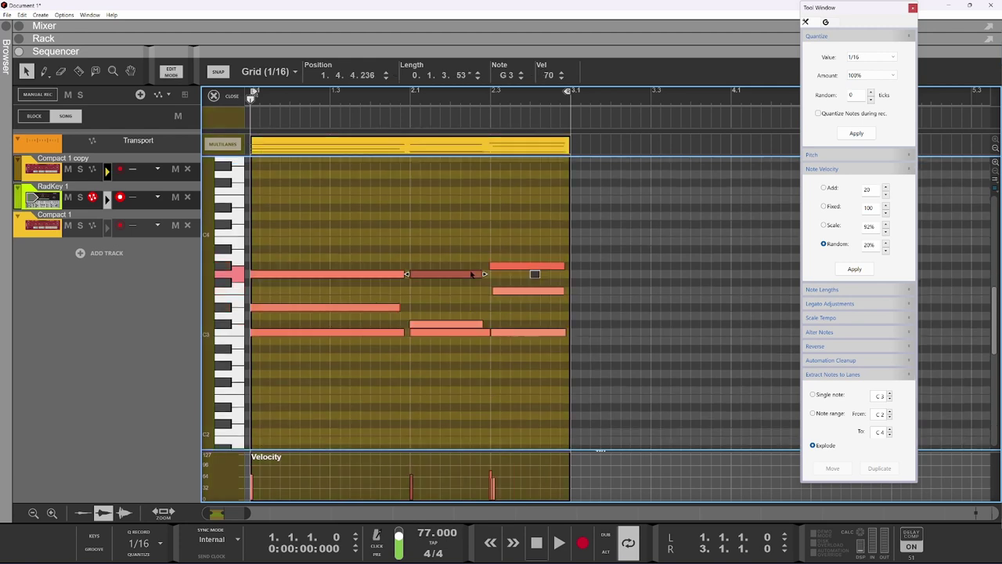
pyautogui.click(109, 227)
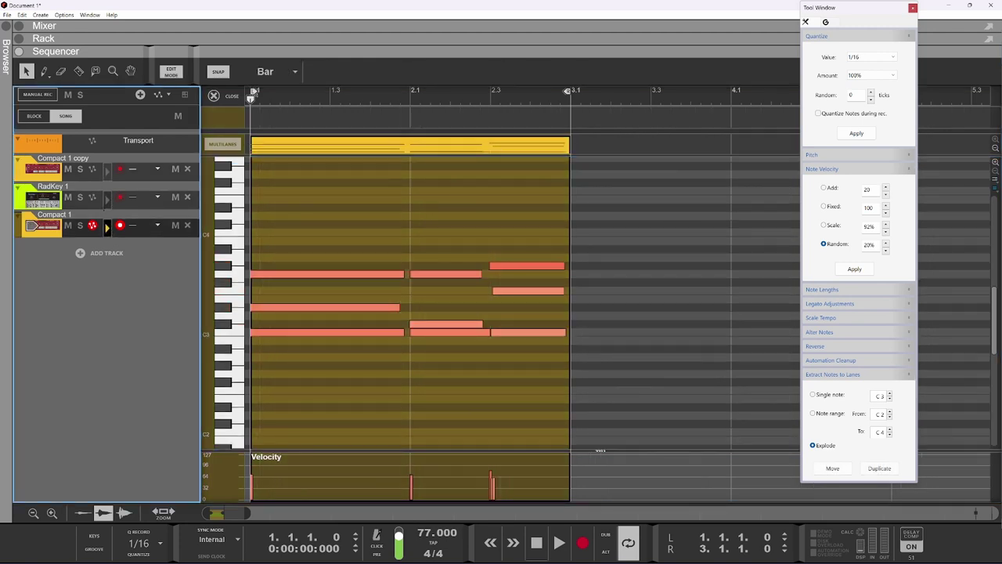
pyautogui.click(107, 199)
# Step: Transpose all RadKey 1 notes up one octave so the pattern starts on C4, and clear the note selection
pyautogui.moveTo(577, 228); pyautogui.dragTo(192, 365)
pyautogui.hotkey('ctrl', 'Up')
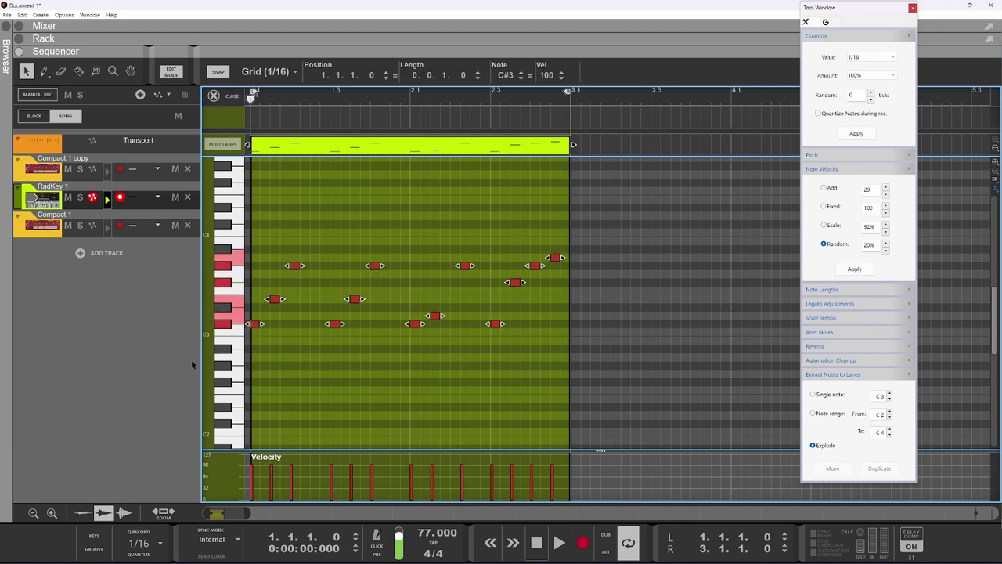
pyautogui.press('Down')
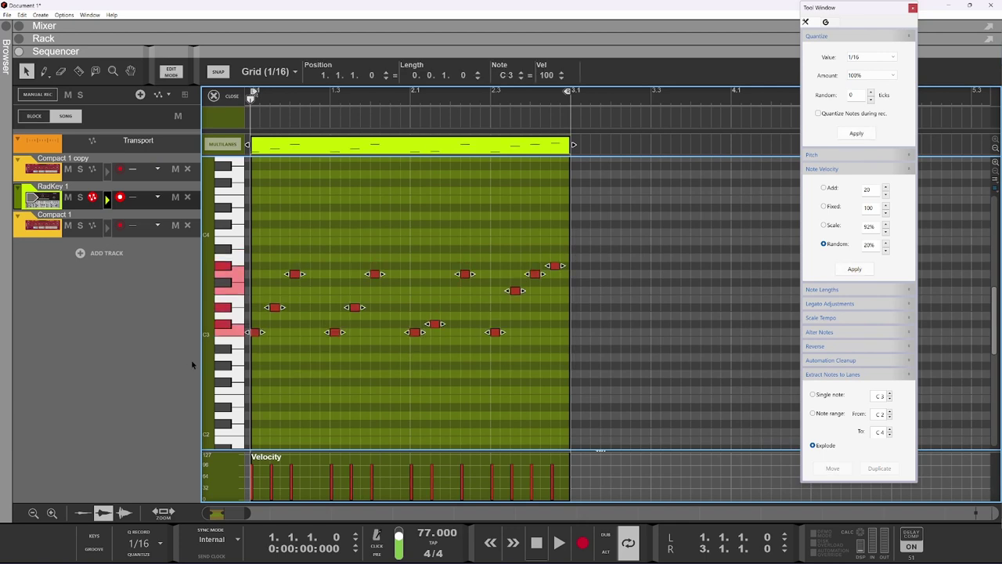
pyautogui.hotkey('shift', 'Up')
pyautogui.scroll(3, 357, 402)
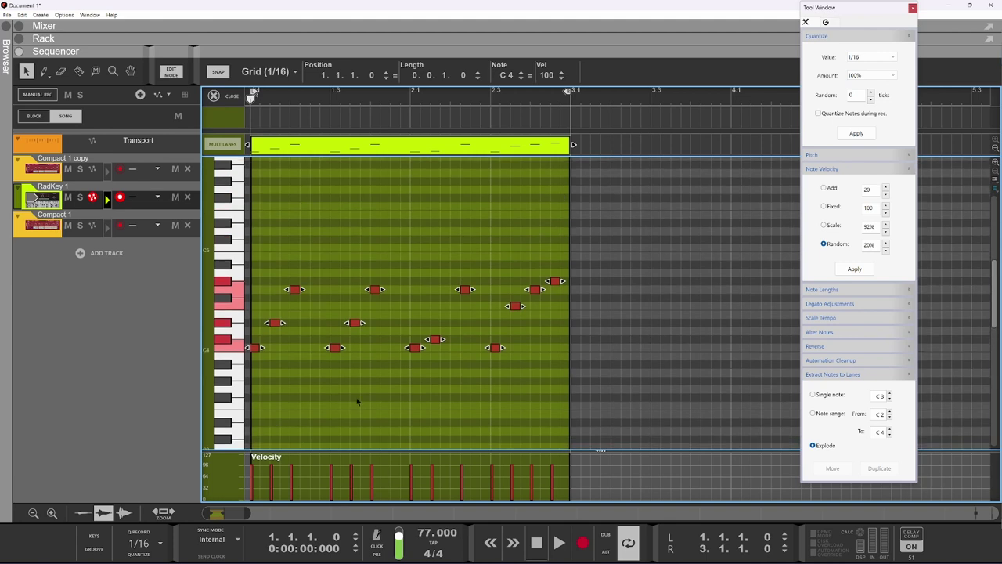
pyautogui.click(400, 298)
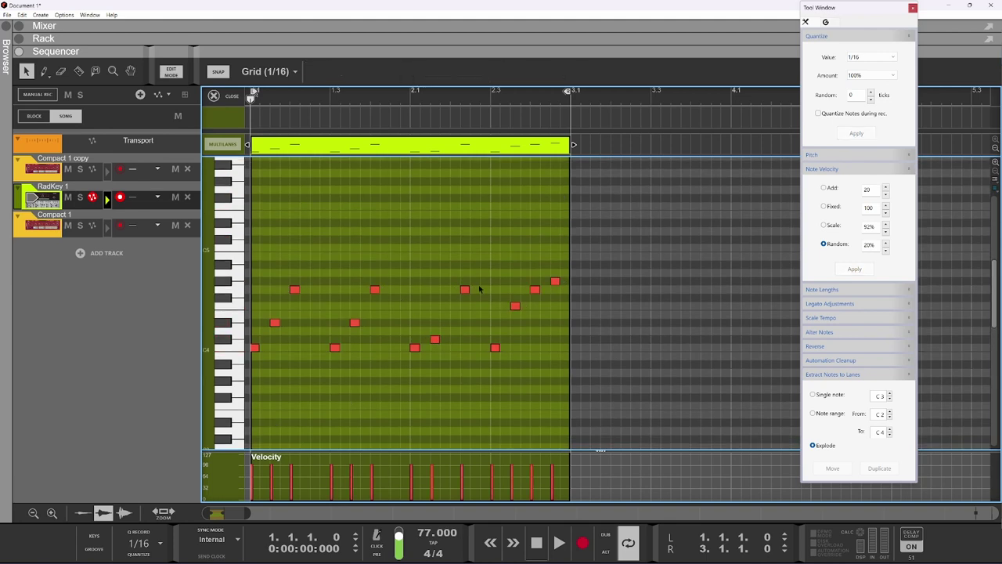
# Step: Move the G4 note at 2.2.2 to 2.2.1, add a 1/16 G4 at 2.4.4, and play back the loop
pyautogui.moveTo(465, 290); pyautogui.dragTo(454, 290)
pyautogui.press('space')
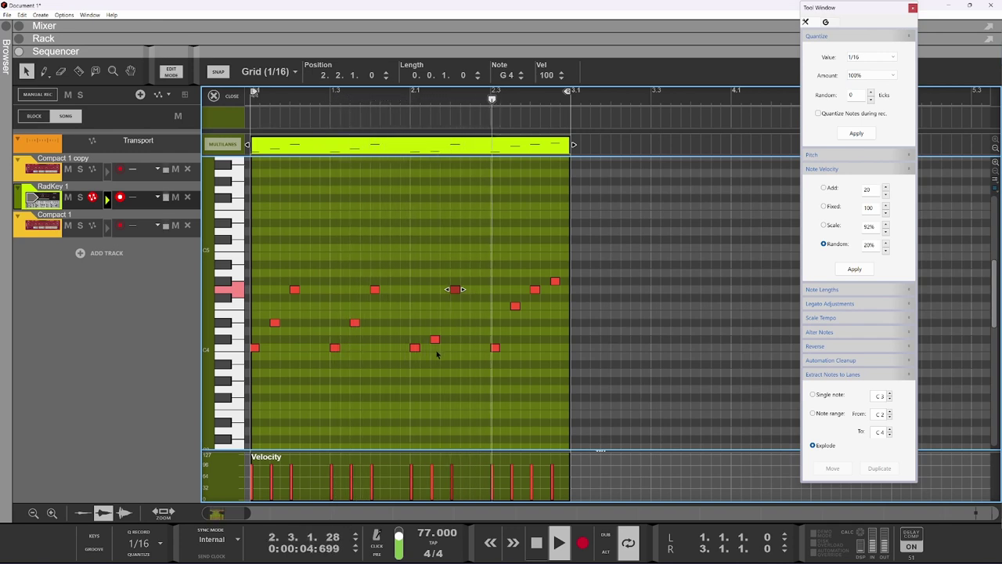
pyautogui.click(564, 288)
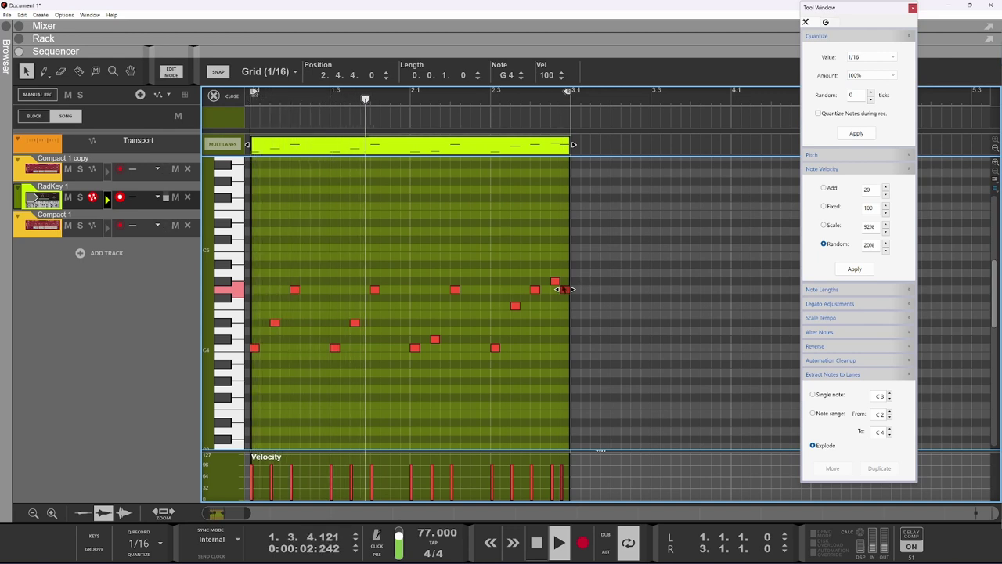
pyautogui.press('space')
pyautogui.press('space')
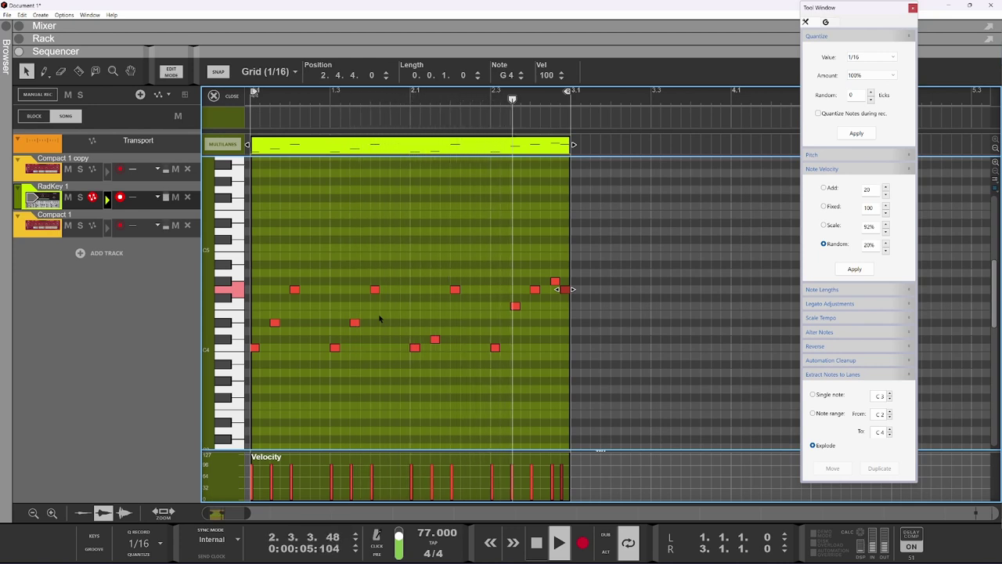
pyautogui.press('space')
# Step: Raise the last note at 2.4.4 to A#4 and play back the loop
pyautogui.moveTo(564, 289); pyautogui.dragTo(565, 268)
pyautogui.press('space')
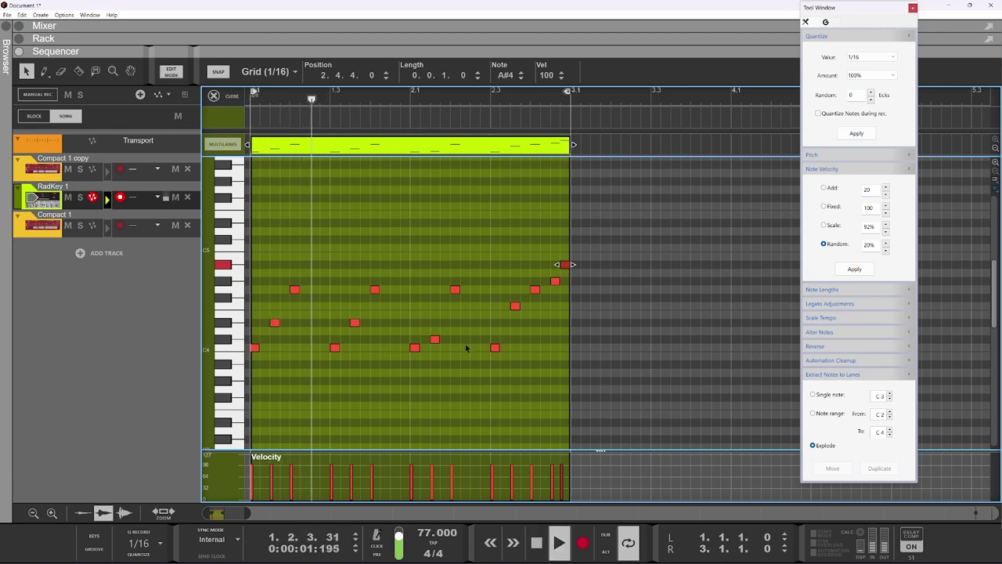
pyautogui.scroll(2, 466, 348)
pyautogui.scroll(-2, 465, 348)
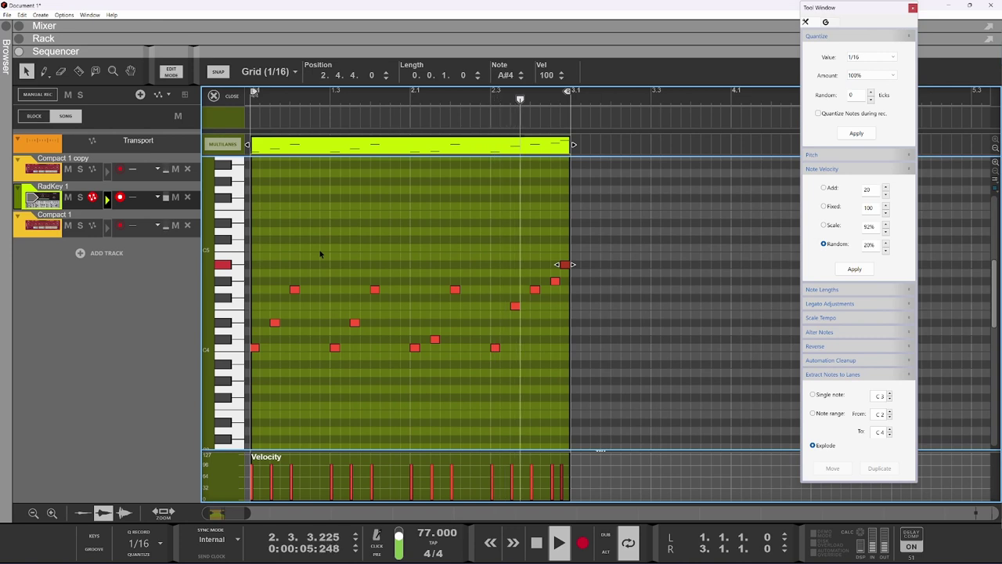
pyautogui.press('space')
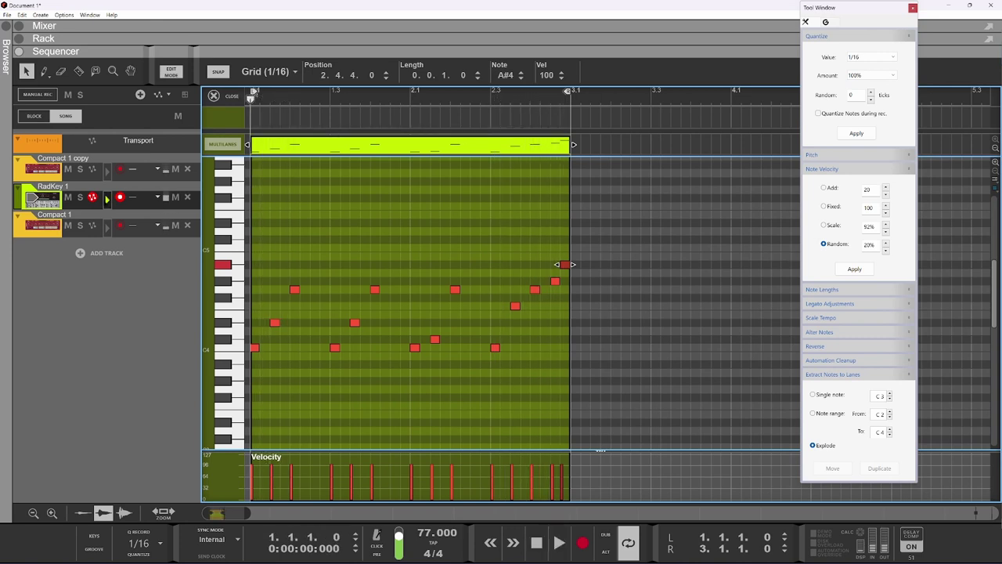
# Step: Solo the RadKey 1 track and play back the loop
pyautogui.click(80, 226)
pyautogui.click(79, 225)
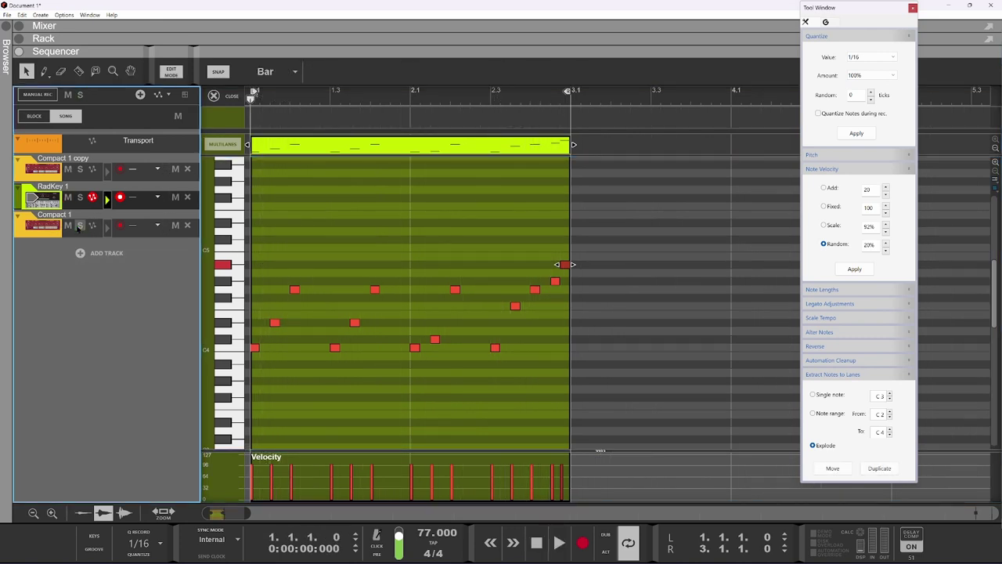
pyautogui.click(79, 197)
pyautogui.press('space')
# Step: Lengthen every RadKey 1 note except the final A#4 to 0.0.2.0 and play back the loop
pyautogui.click(318, 293)
pyautogui.hotkey('ctrl', 'a')
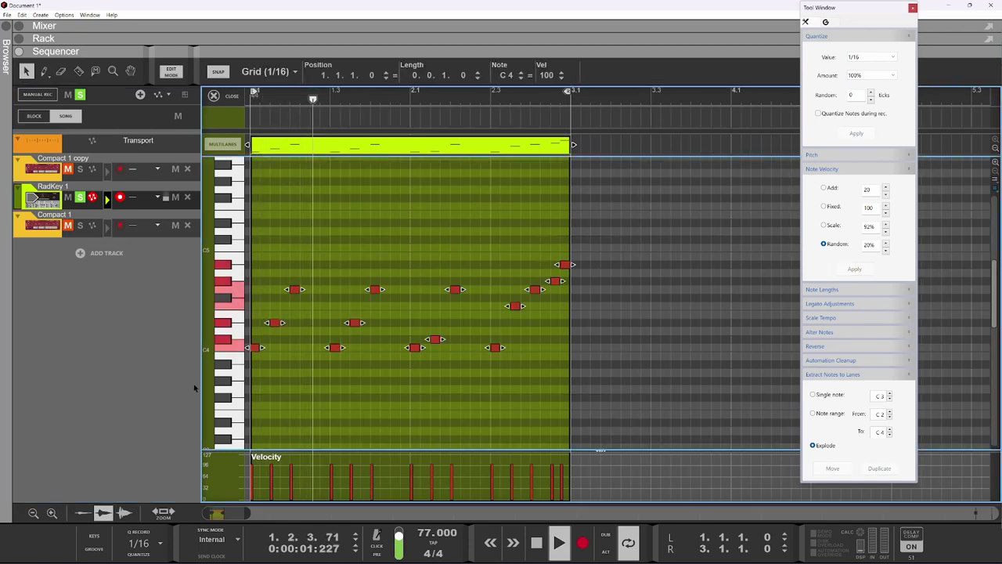
pyautogui.press('space')
pyautogui.moveTo(554, 273); pyautogui.dragTo(250, 368)
pyautogui.moveTo(342, 347); pyautogui.dragTo(353, 347)
pyautogui.press('space')
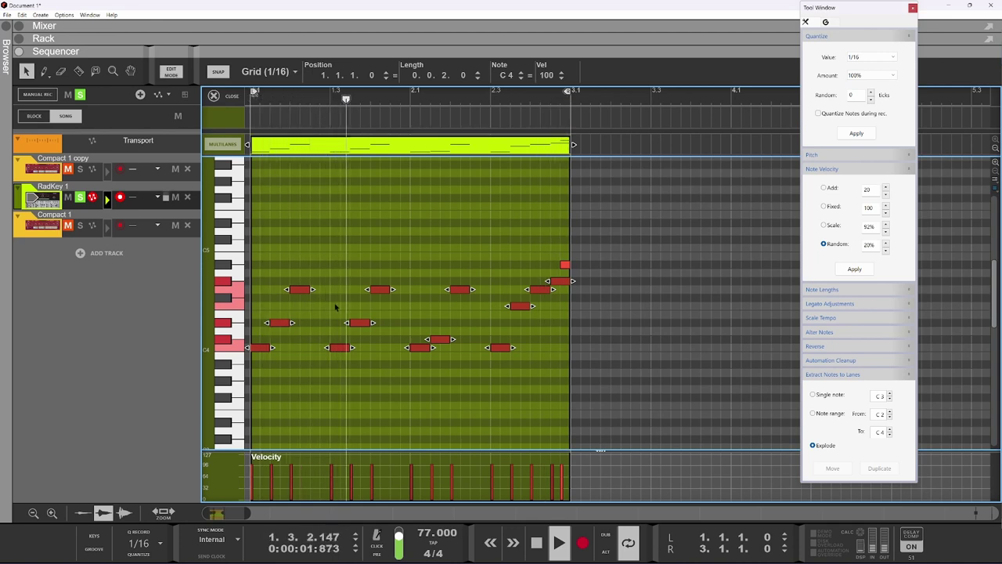
pyautogui.press('space')
# Step: Copy the C4 note at 2.3.1 to C#4 at 2.3.2 and play back the loop
pyautogui.click(504, 347)
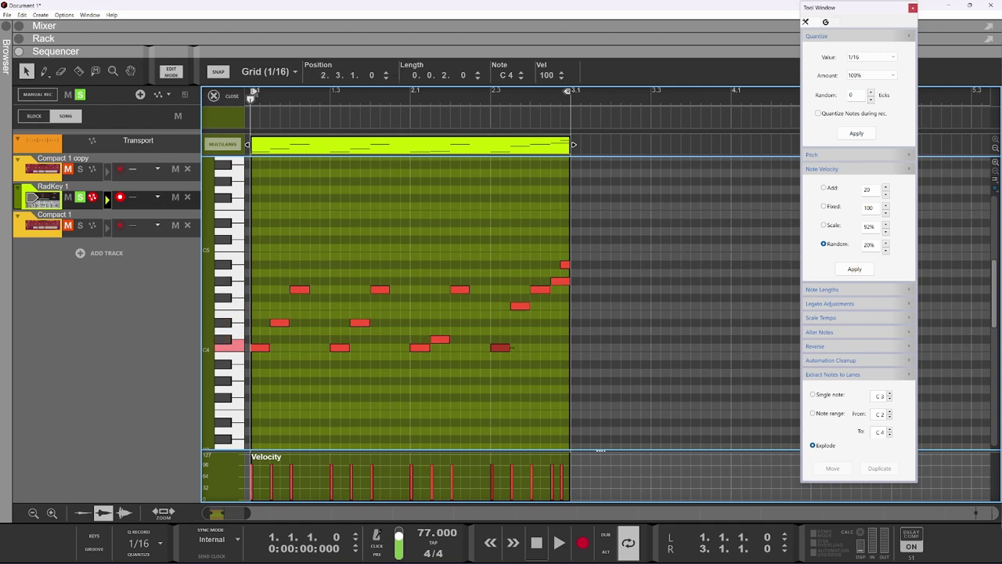
pyautogui.moveTo(505, 337); pyautogui.dragTo(517, 339)
pyautogui.press('space')
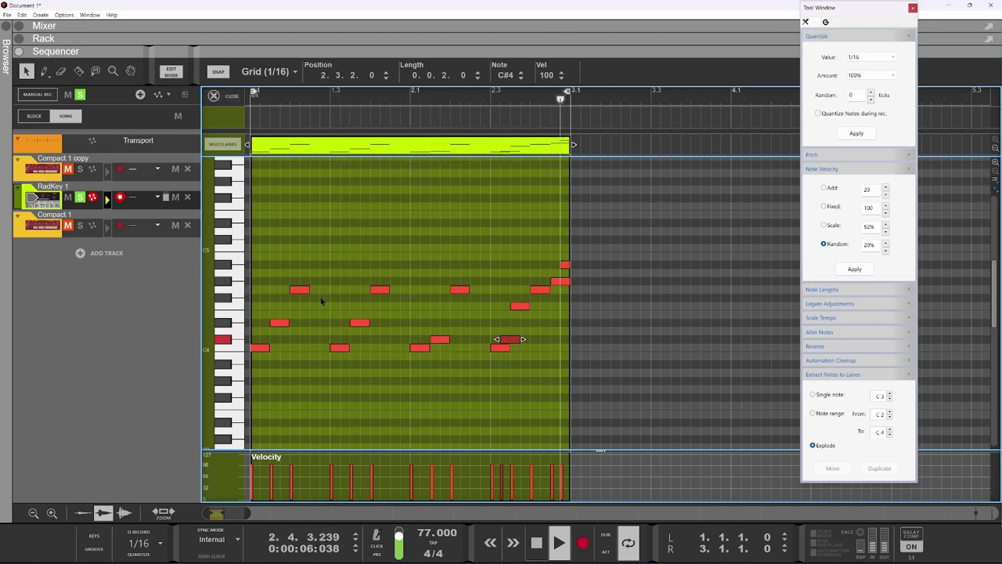
pyautogui.press('space')
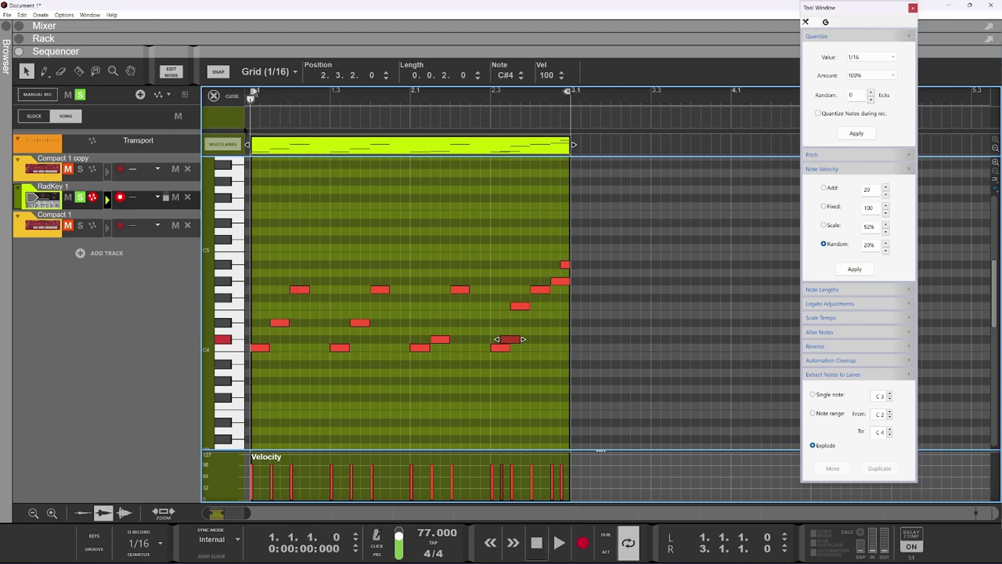
# Step: Duplicate the two-bar clips on all three tracks once to fill four bars, and extend the loop end to bar 5
pyautogui.click(213, 95)
pyautogui.hotkey('ctrl', 'd')
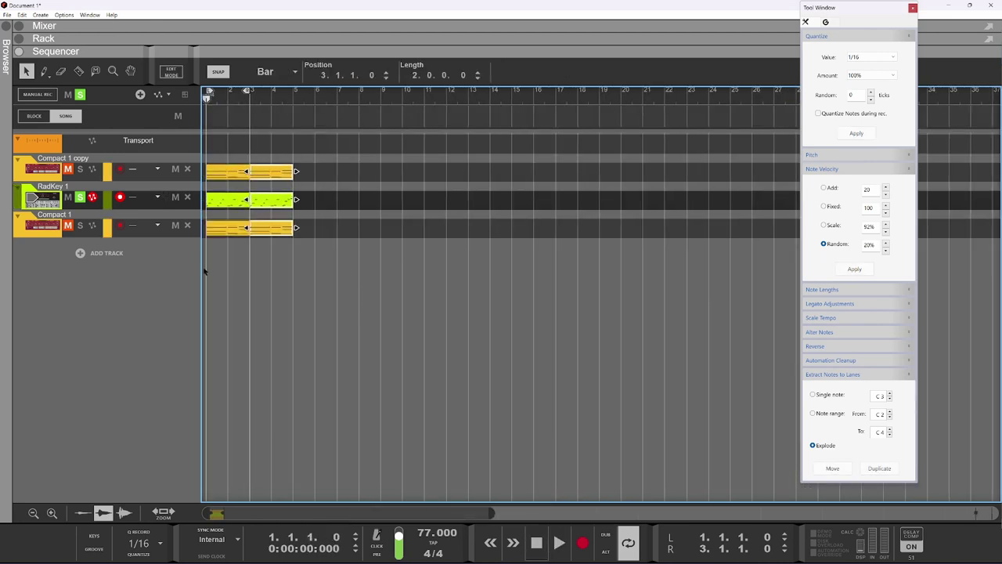
pyautogui.hotkey('ctrl', 'd')
pyautogui.hotkey('ctrl', 'd')
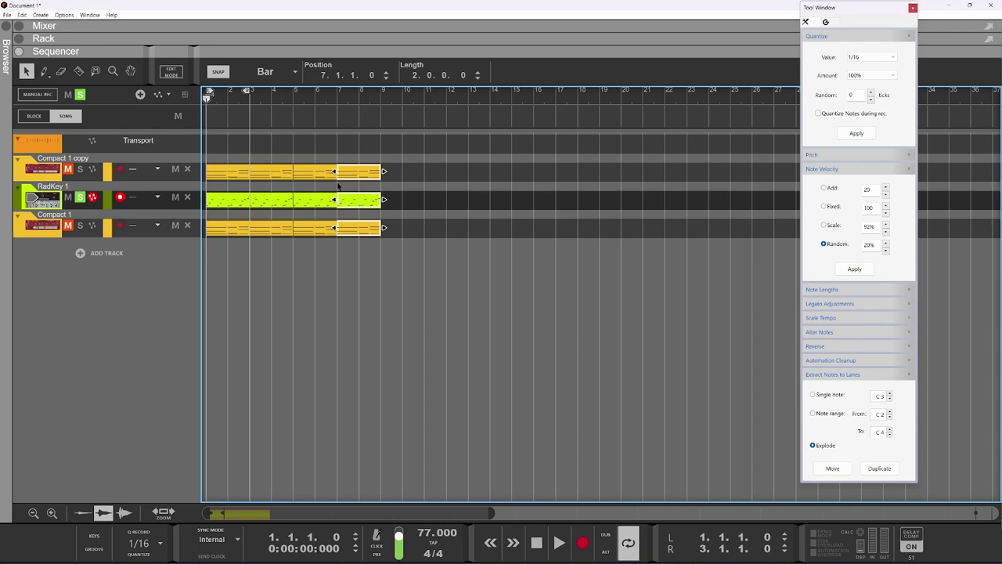
pyautogui.moveTo(396, 134); pyautogui.dragTo(311, 246)
pyautogui.press('Delete')
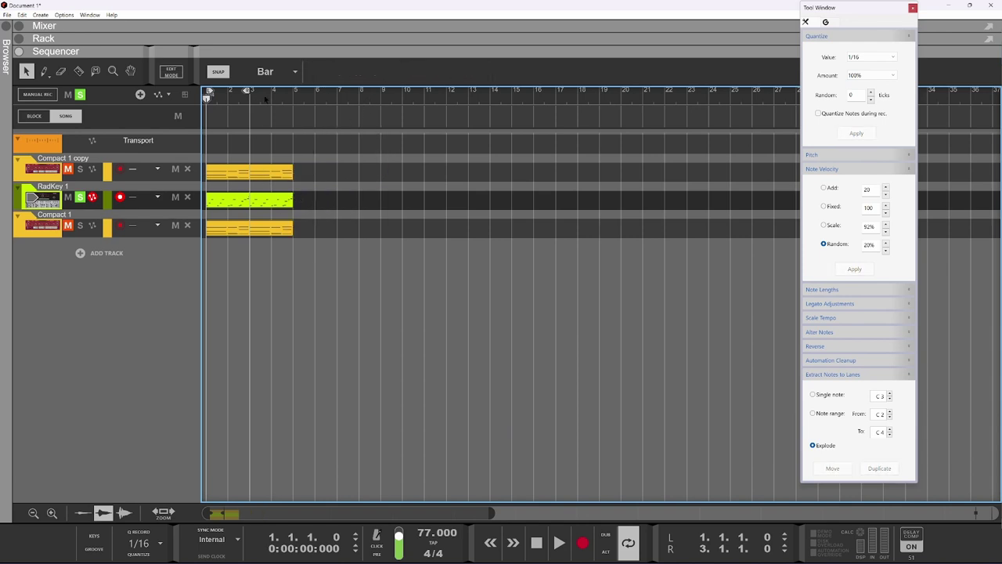
pyautogui.moveTo(247, 91); pyautogui.dragTo(290, 91)
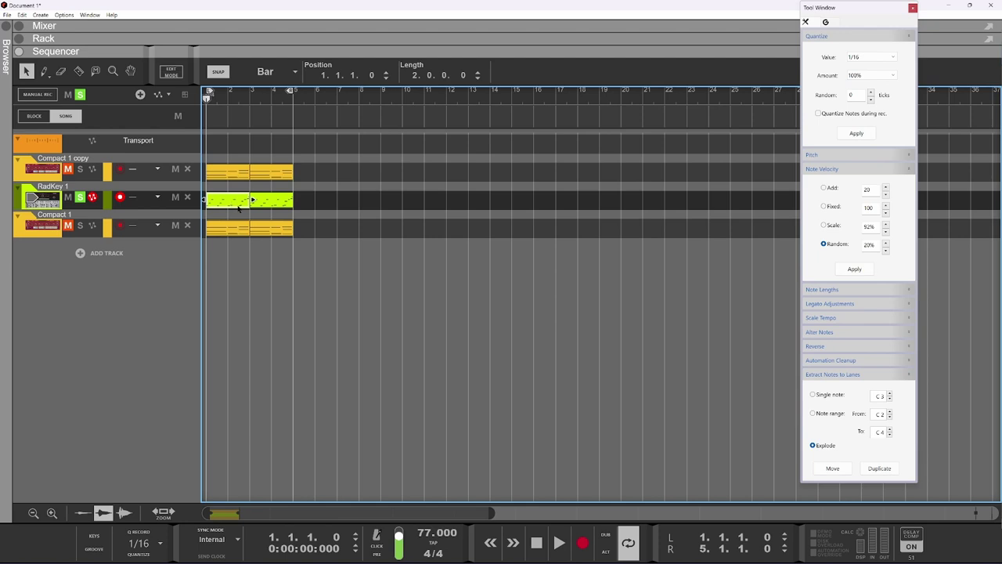
# Step: Delete the C#4 note at 2.3.2 and the A#4 note at 2.4.4 from the first RadKey 1 clip, and play back the loop
pyautogui.doubleClick(238, 205)
pyautogui.doubleClick(505, 341)
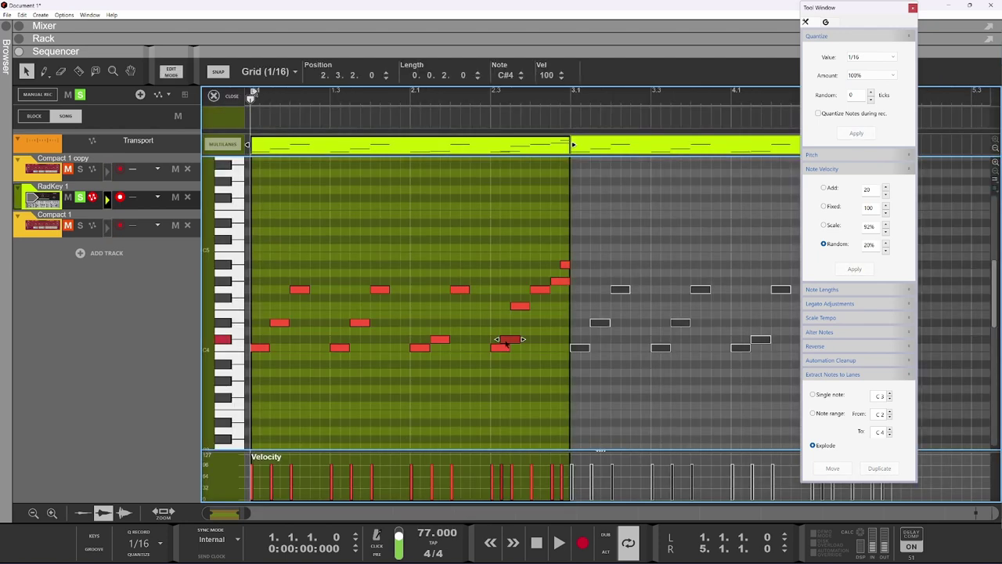
pyautogui.doubleClick(565, 264)
pyautogui.scroll(-2, 493, 315)
pyautogui.scroll(1, 500, 322)
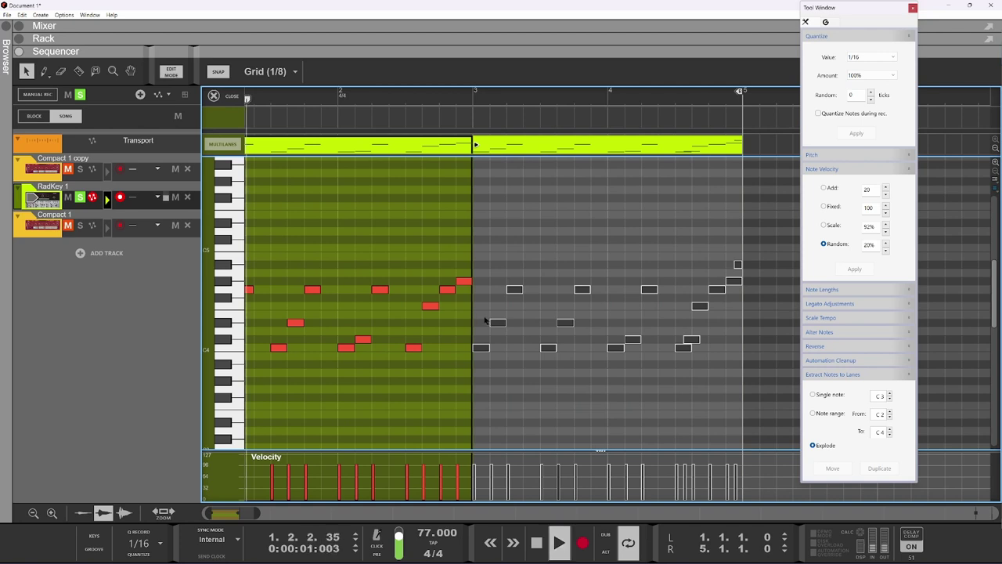
pyautogui.scroll(-1, 486, 320)
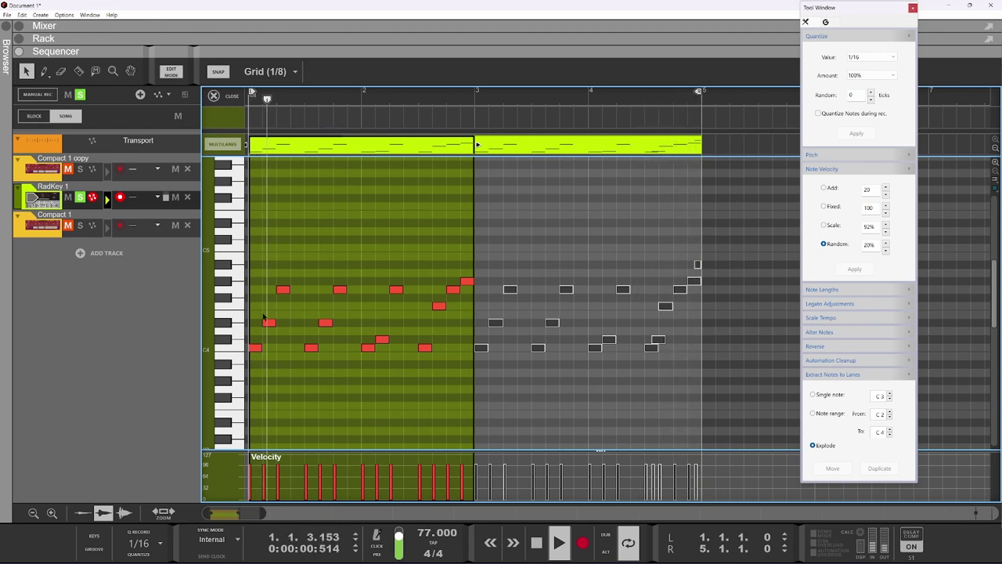
pyautogui.press('space')
# Step: Try swapping the C#4 at 4.1.3 with the G4 at 4.2.1 in the second RadKey 1 clip, and play back the loop
pyautogui.click(395, 289)
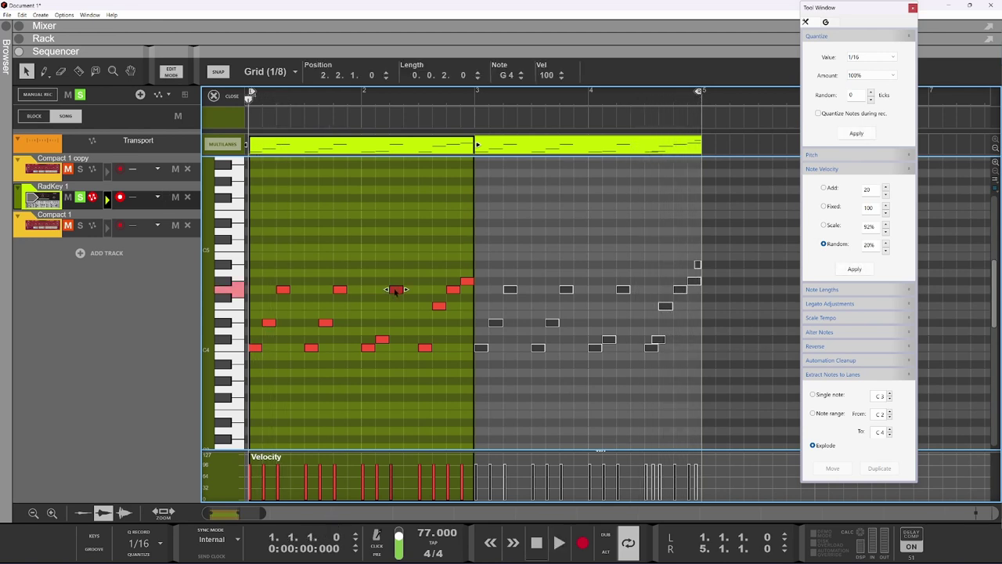
pyautogui.click(579, 325)
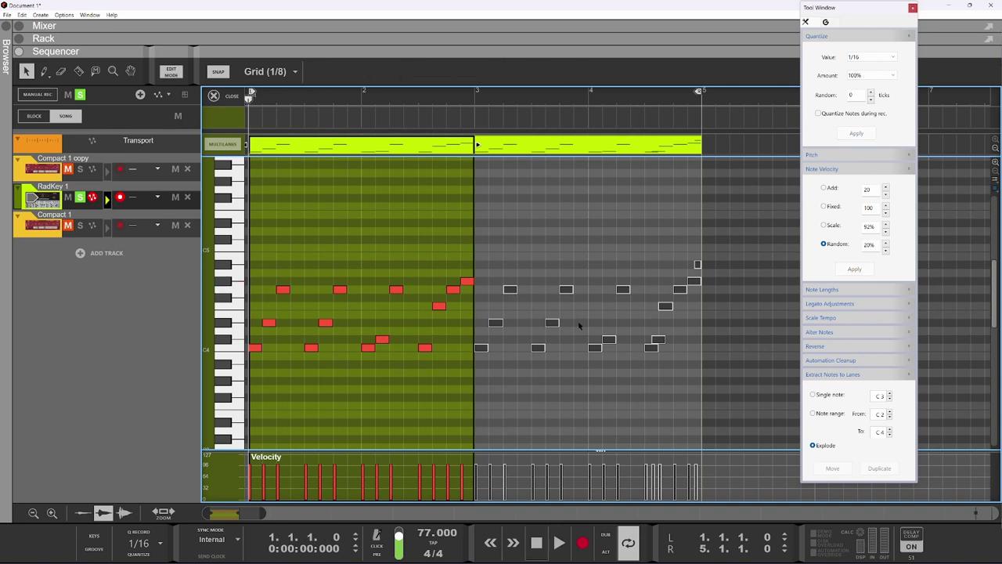
pyautogui.click(609, 340)
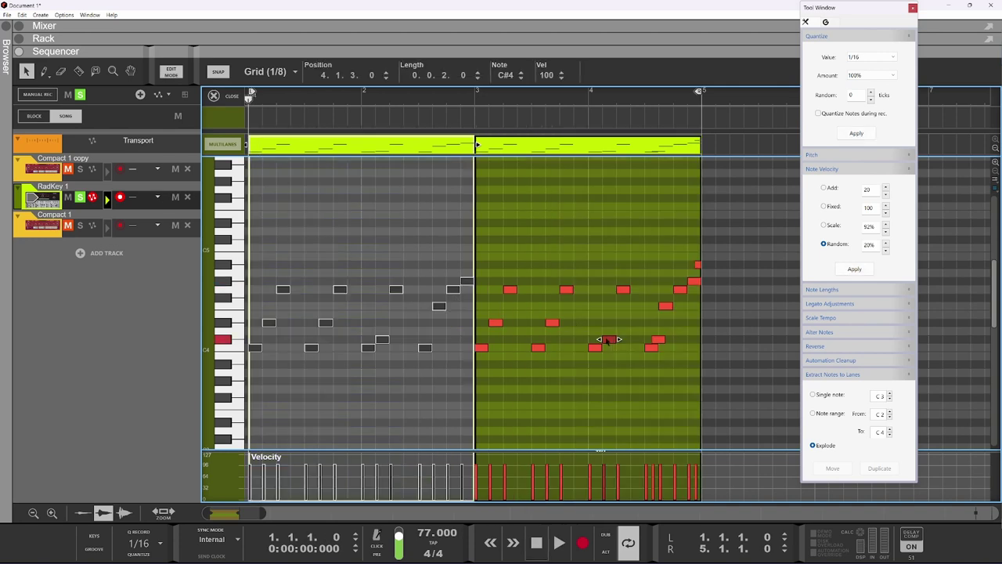
pyautogui.moveTo(603, 307); pyautogui.dragTo(625, 334)
pyautogui.press('space')
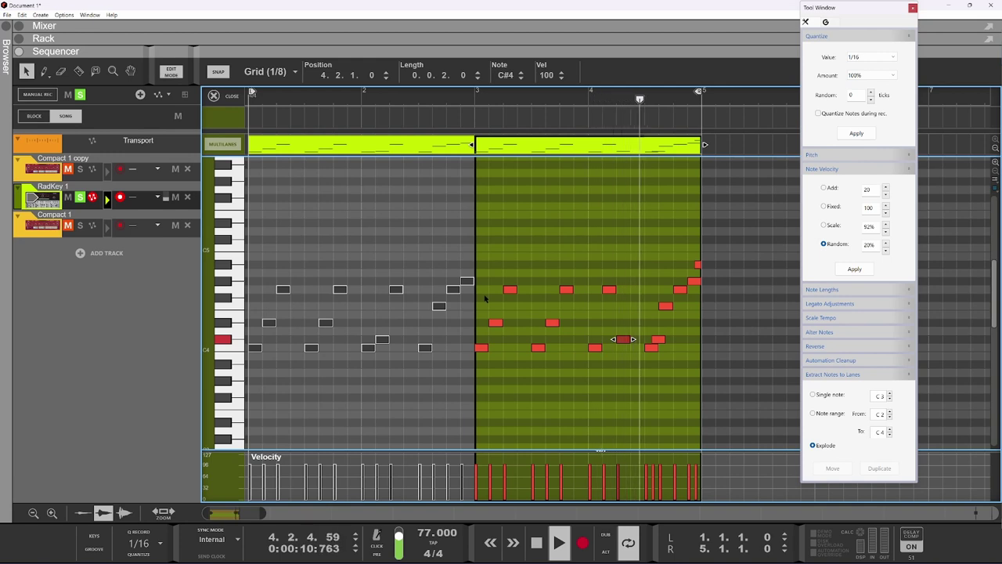
pyautogui.press('space')
# Step: Try raising the C#4 note at 4.2.1 to G4
pyautogui.press('z')
pyautogui.scroll(-4, 550, 331)
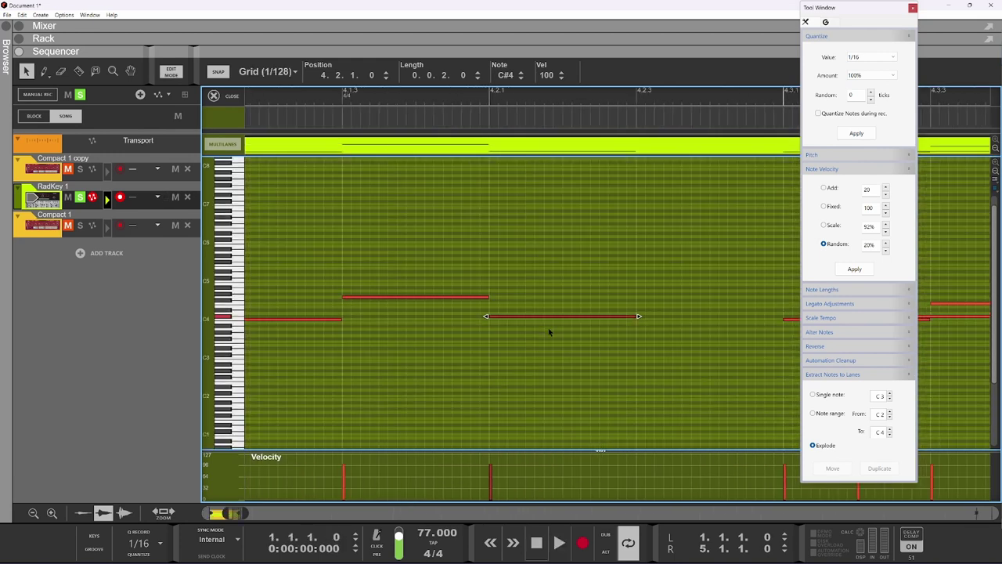
pyautogui.scroll(3, 548, 334)
pyautogui.scroll(-2, 548, 334)
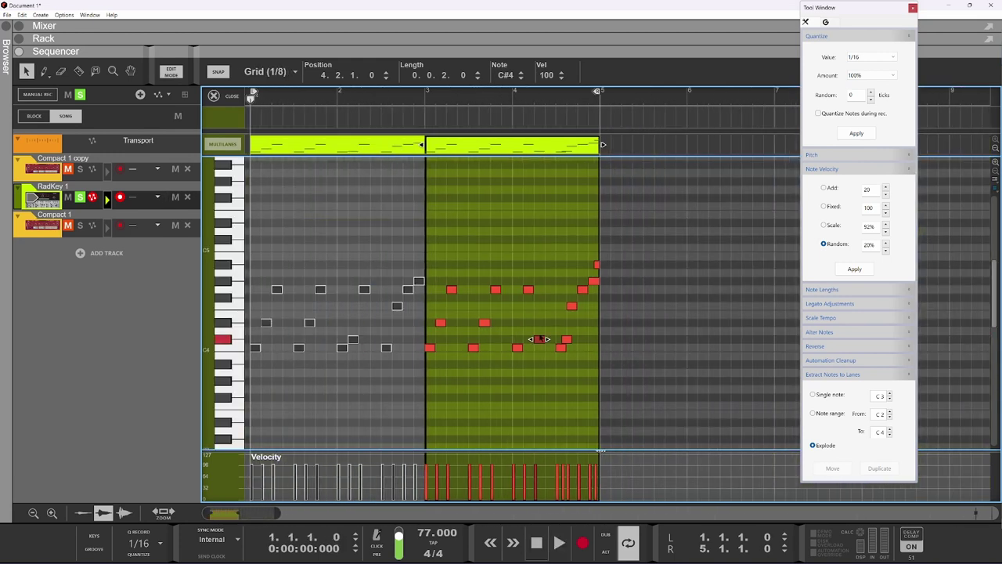
pyautogui.press('Up')
pyautogui.press('Up')
pyautogui.press('Up')
pyautogui.press('Up')
pyautogui.press('Up')
pyautogui.press('Up')
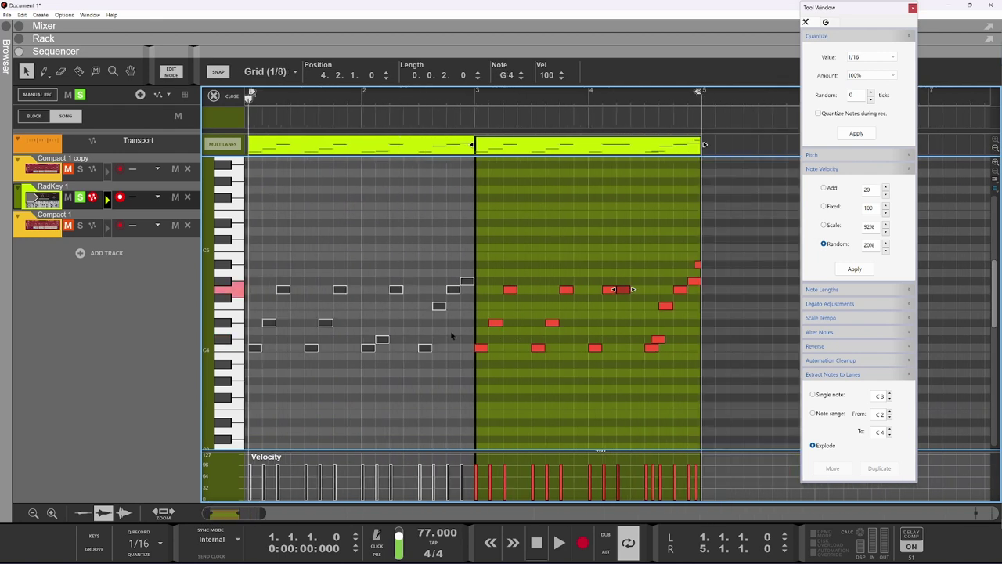
# Step: Return the raised note to C#4 at 4.1.3 and the neighbouring G4 note to 4.2.1
pyautogui.press('Down')
pyautogui.press('Down')
pyautogui.press('Down')
pyautogui.press('Down')
pyautogui.press('Down')
pyautogui.press('Down')
pyautogui.press('Left')
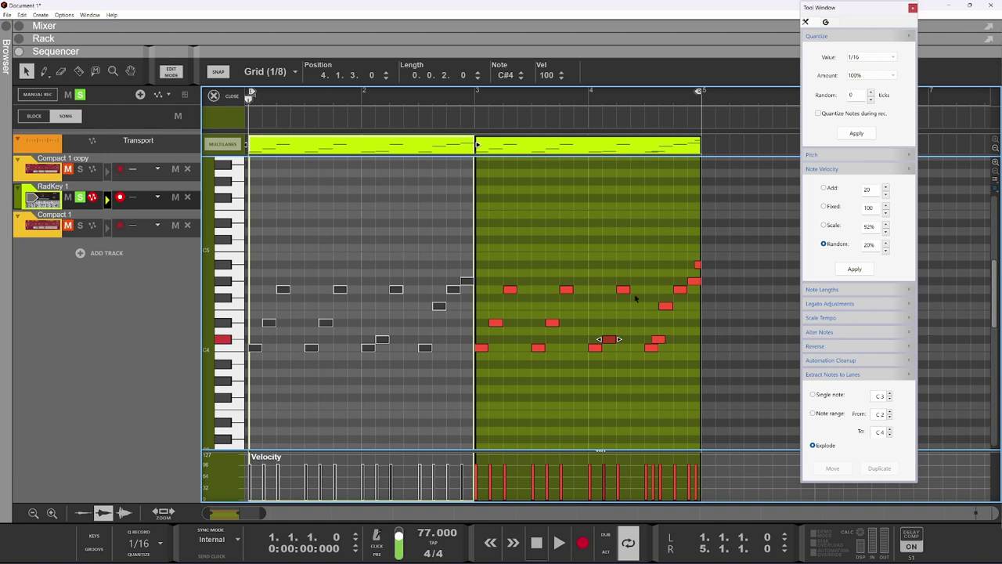
# Step: Try replacing the G#4 note at 2.4.3 in the first RadKey 1 clip with an F#4, playing back the loop to compare
pyautogui.click(469, 282)
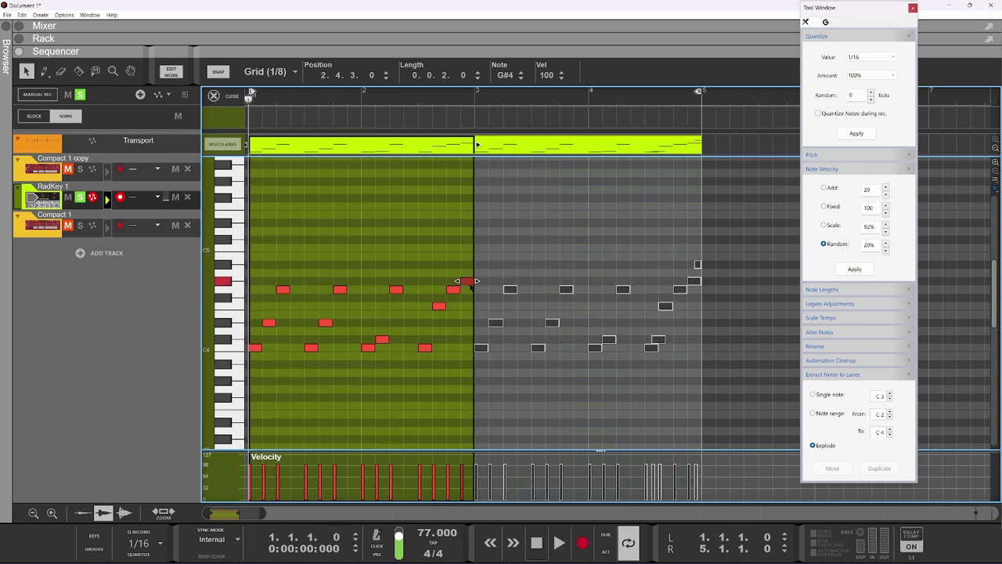
pyautogui.press('Delete')
pyautogui.press('space')
pyautogui.scroll(-1, 463, 314)
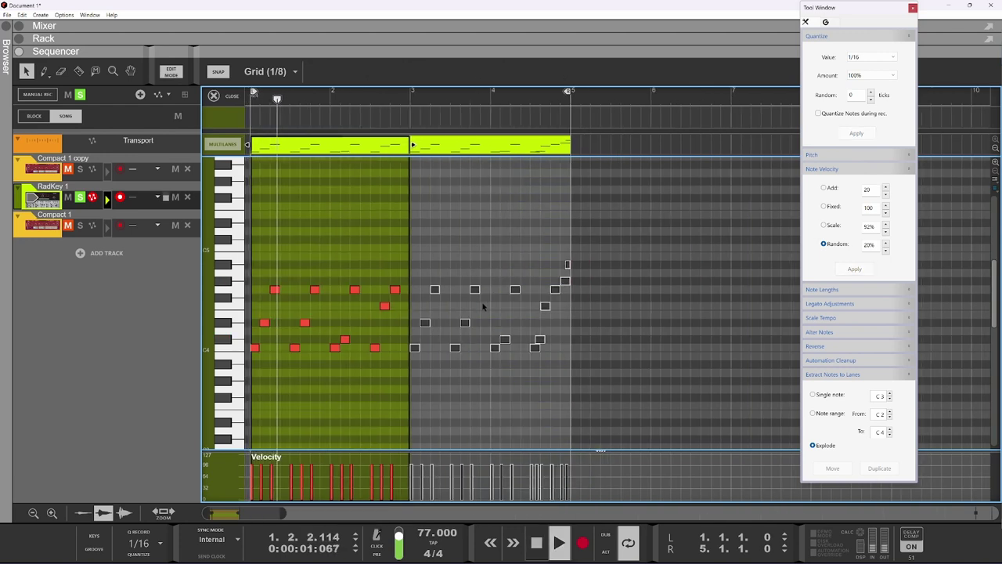
pyautogui.scroll(1, 321, 329)
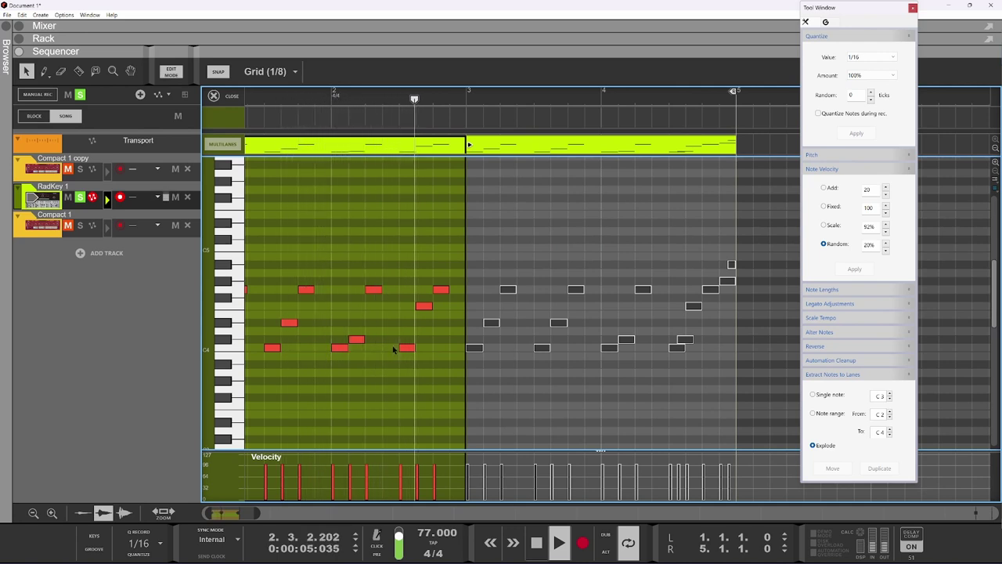
pyautogui.press('space')
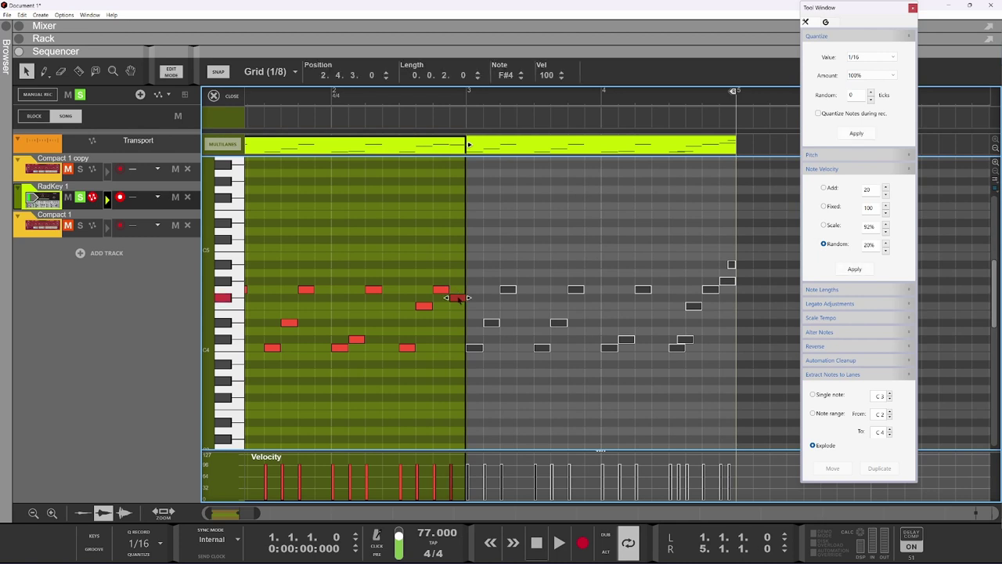
pyautogui.scroll(-1, 456, 299)
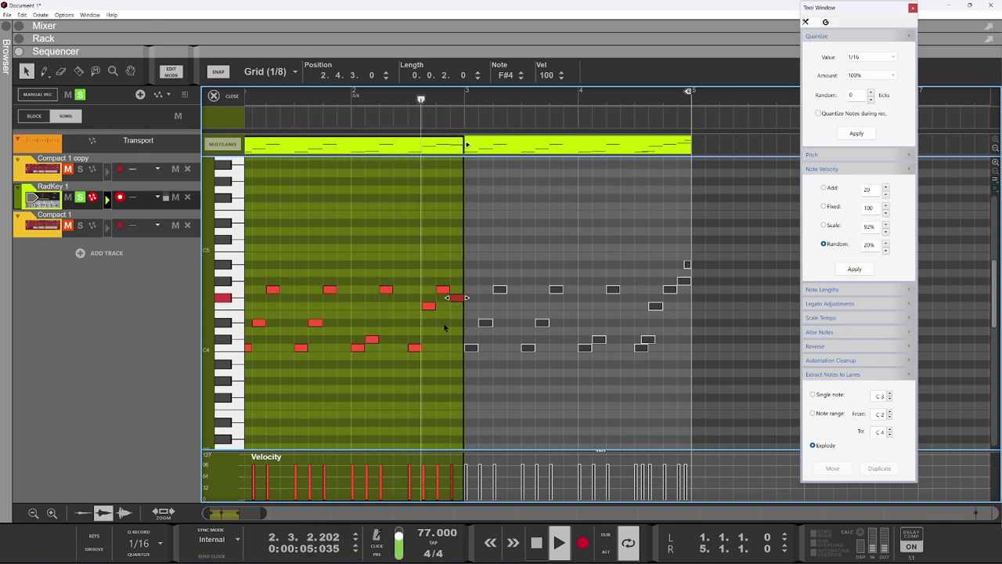
pyautogui.press('space')
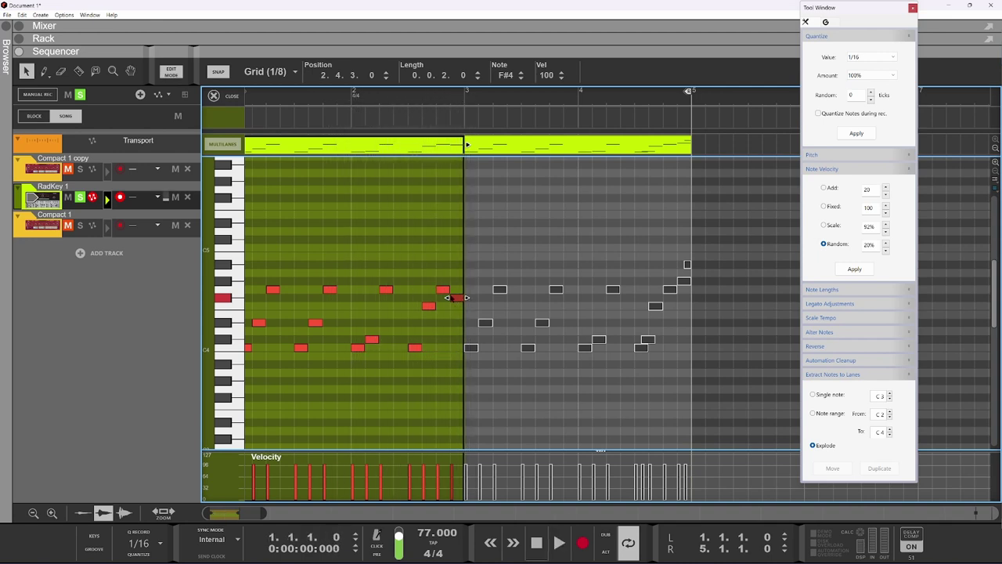
# Step: Set the 2.4.3 note to G#4, audition the notes at 2.3.3 and 4.3.3 as F#4, and return both to F4
pyautogui.press('space')
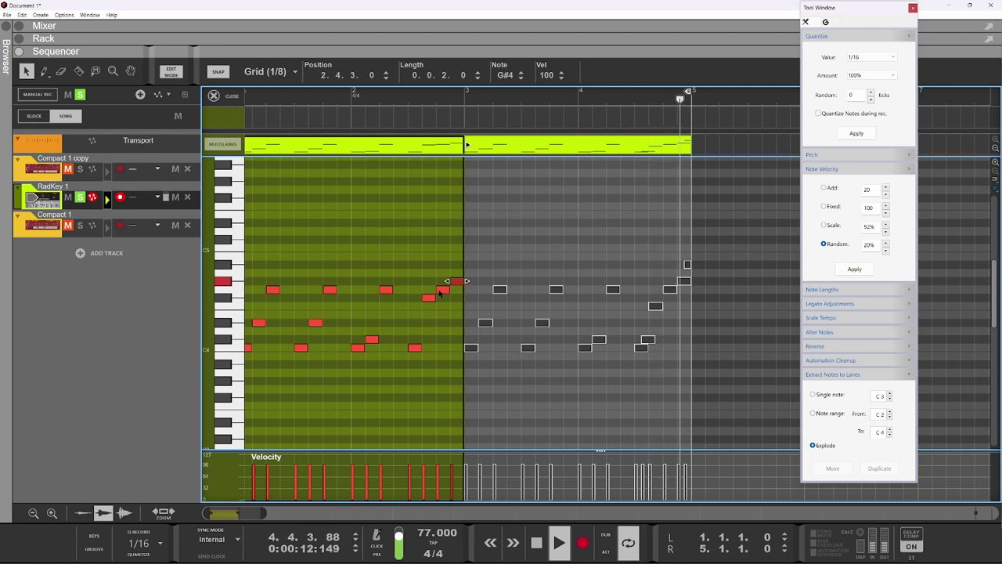
pyautogui.press('space')
pyautogui.click(653, 306)
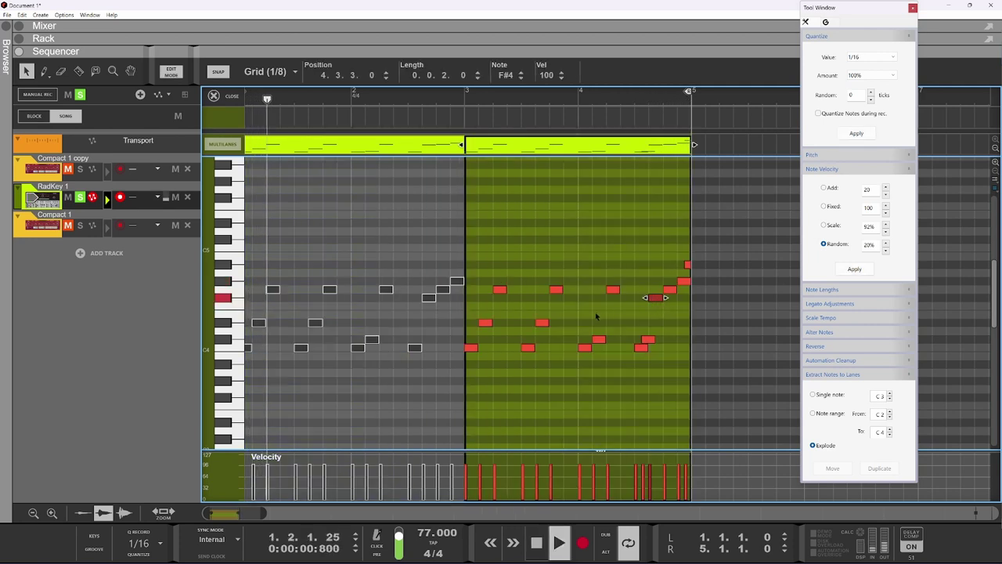
pyautogui.scroll(-1, 548, 317)
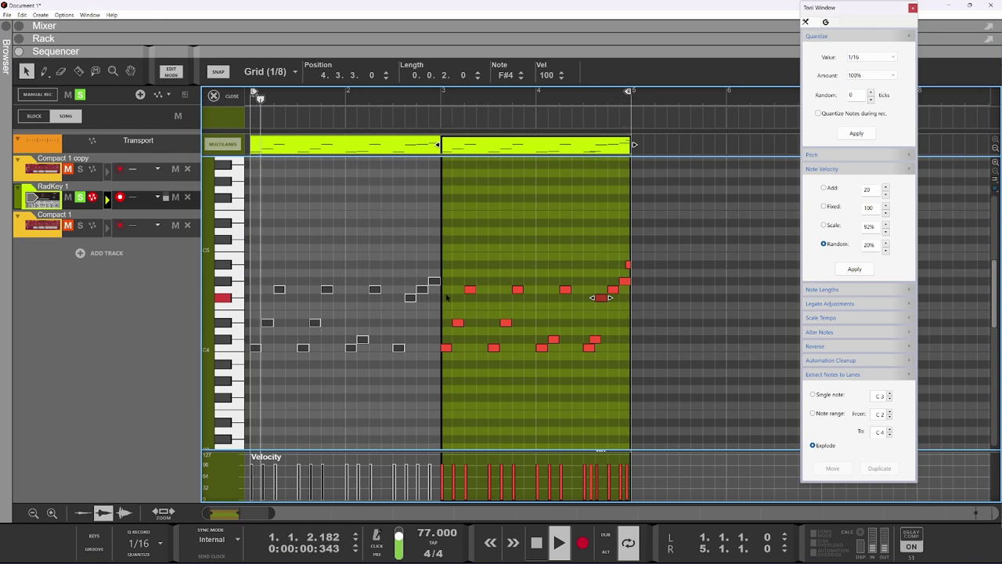
pyautogui.press('space')
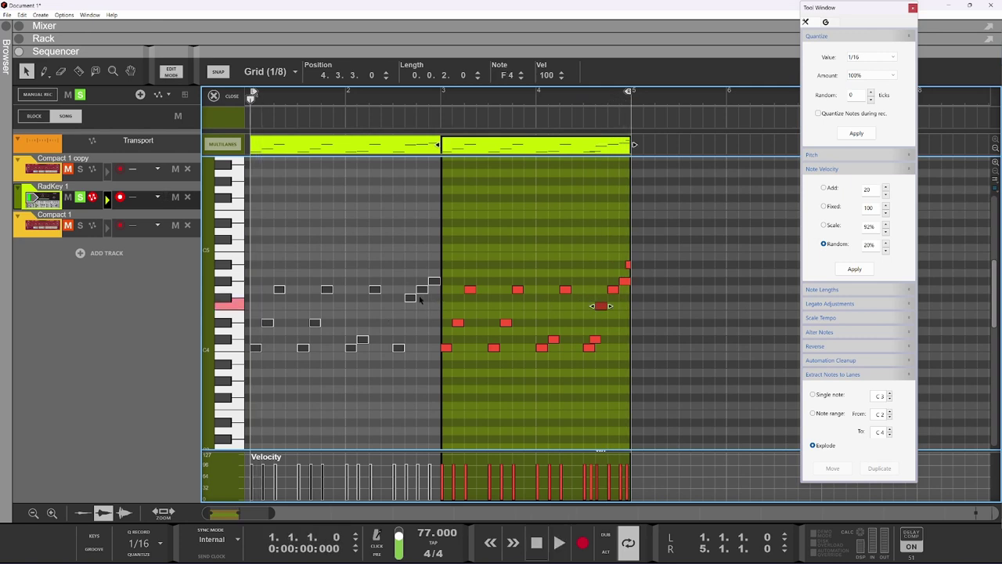
pyautogui.click(411, 297)
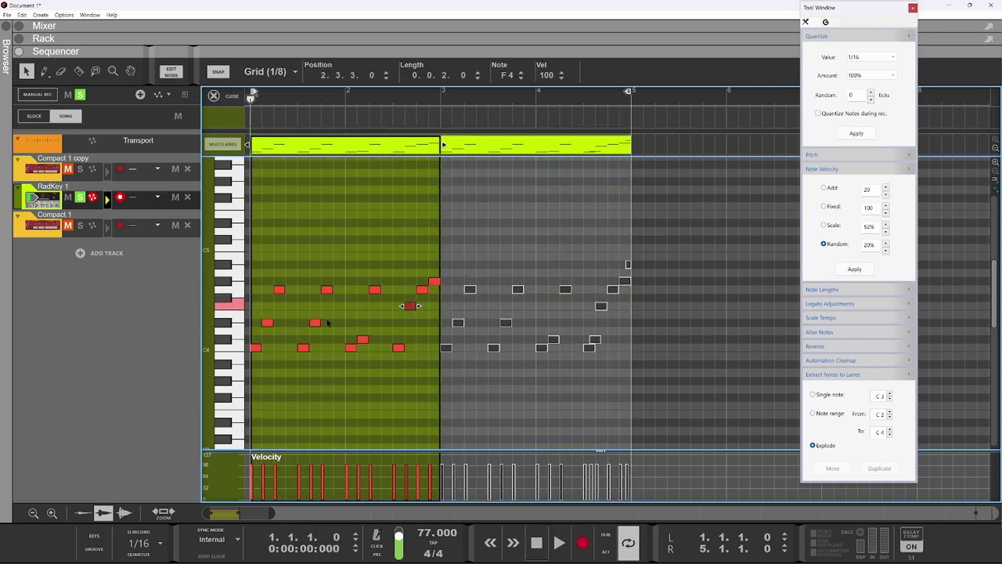
# Step: Raise the D#4 notes at 1.1.3 and 1.3.3 to F4, play back the loop, and clear the note selection
pyautogui.moveTo(341, 317); pyautogui.dragTo(266, 324)
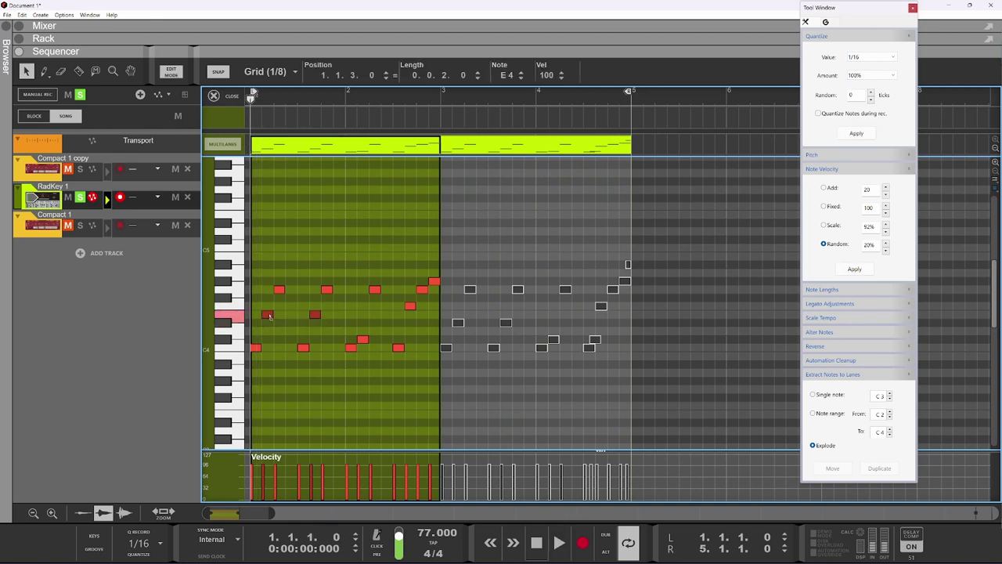
pyautogui.press('space')
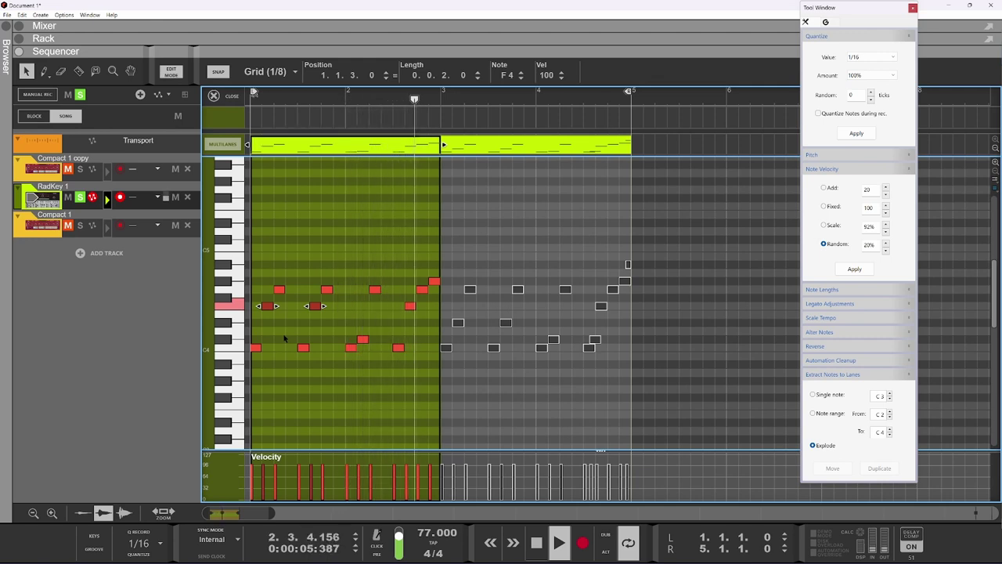
pyautogui.press('space')
pyautogui.click(460, 313)
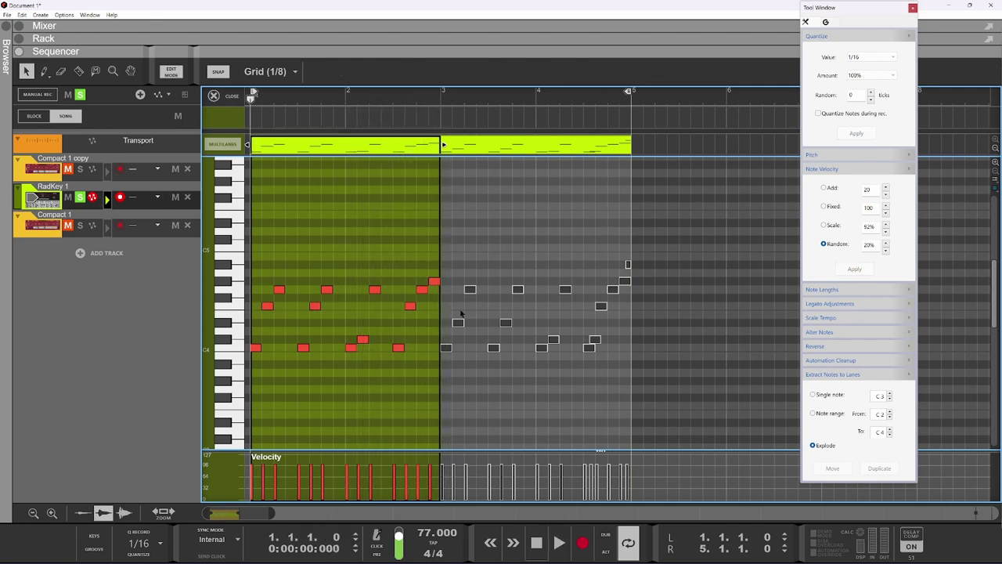
# Step: Raise the D#4 notes at 3.1.3 and 3.3.3 in the second RadKey 1 clip to F4 and play back the loop
pyautogui.click(460, 321)
pyautogui.keyDown('shift'); pyautogui.click(506, 322); pyautogui.keyUp('shift')
pyautogui.keyDown('shift'); pyautogui.click(493, 347); pyautogui.keyUp('shift')
pyautogui.keyDown('shift'); pyautogui.click(470, 289); pyautogui.keyUp('shift')
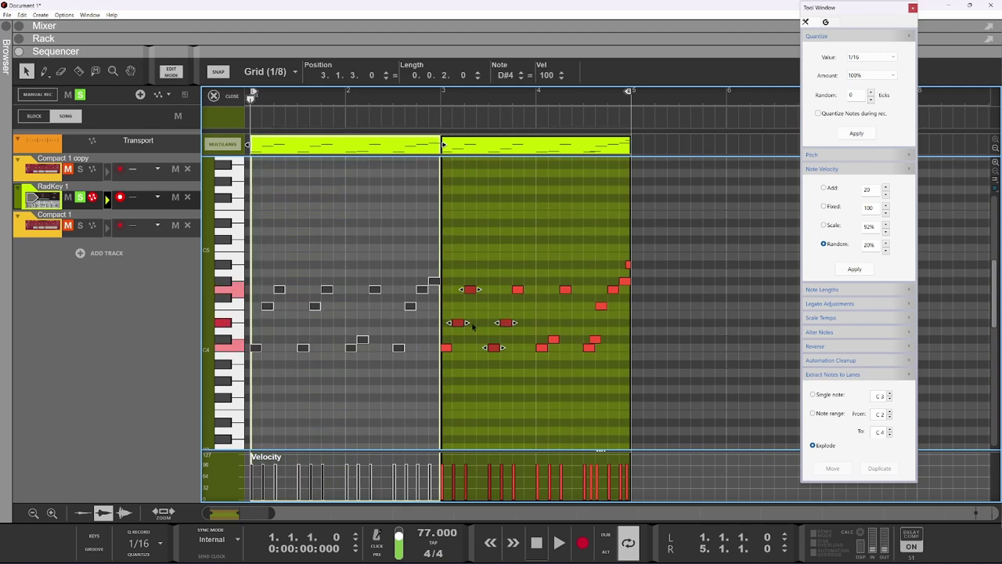
pyautogui.click(507, 323)
pyautogui.keyDown('shift'); pyautogui.click(461, 323); pyautogui.keyUp('shift')
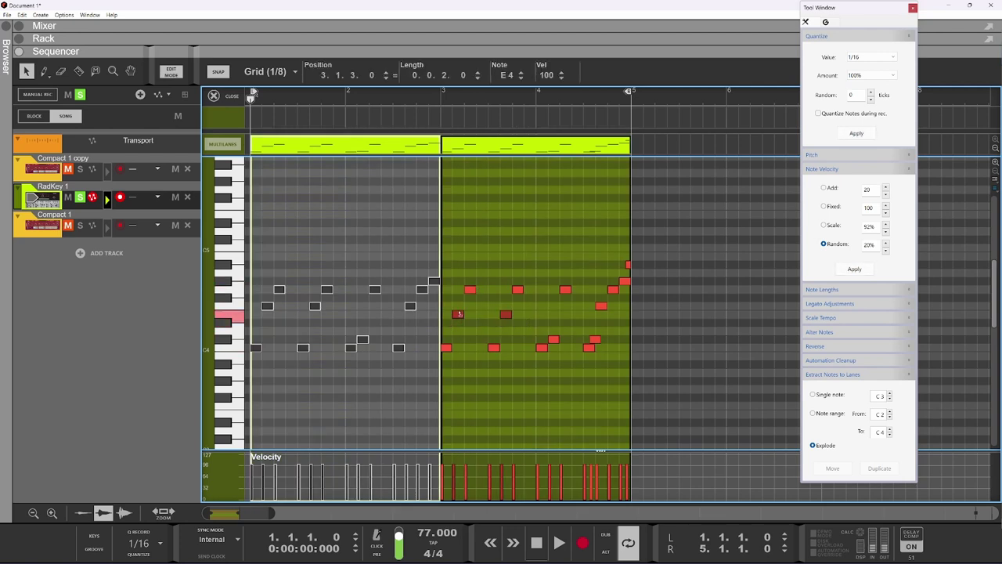
pyautogui.moveTo(459, 314); pyautogui.dragTo(460, 305)
pyautogui.press('space')
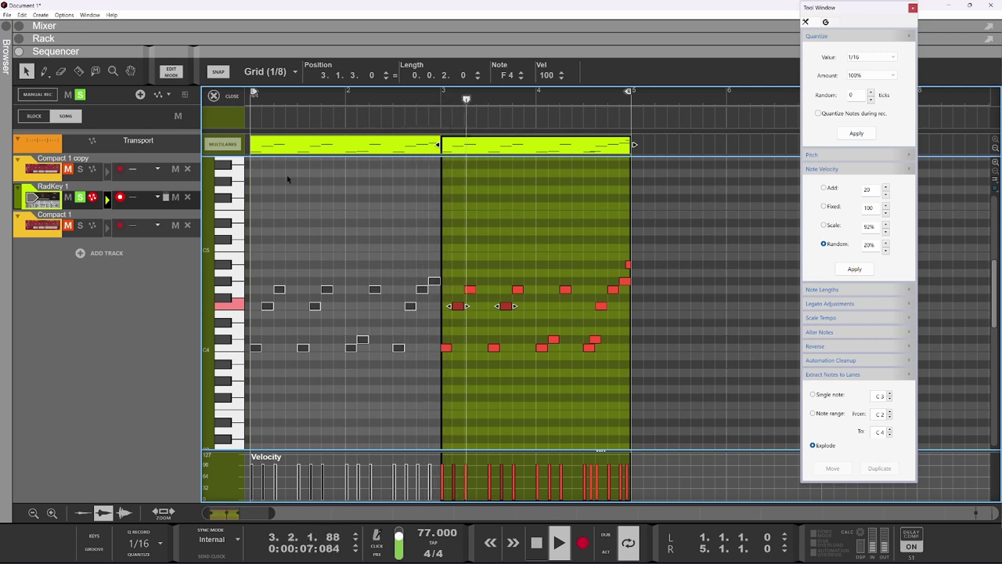
pyautogui.press('space')
# Step: Switch to the Compact 1 copy track's notes, solo that track alone, and play back the loop
pyautogui.click(110, 173)
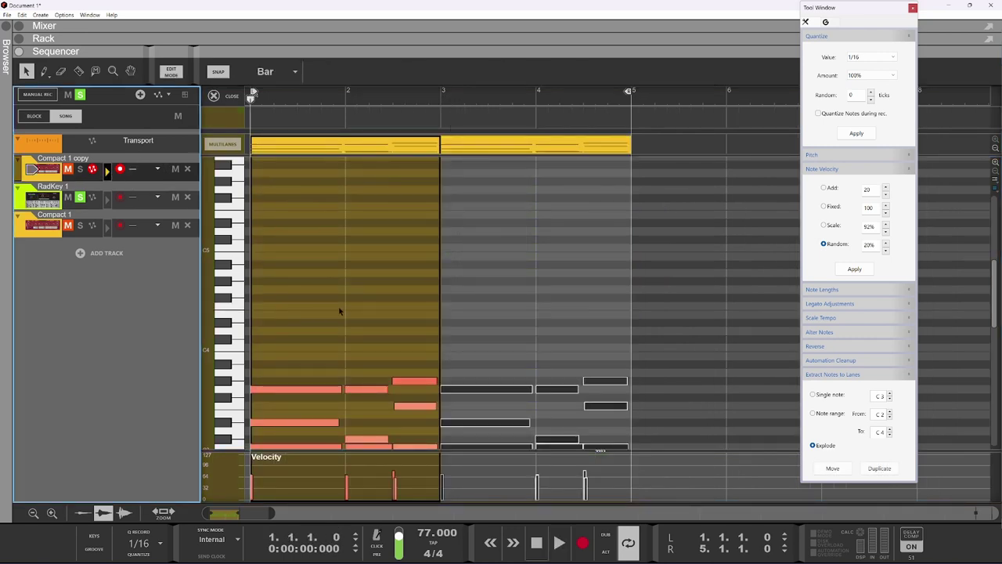
pyautogui.scroll(-3, 339, 311)
pyautogui.click(83, 188)
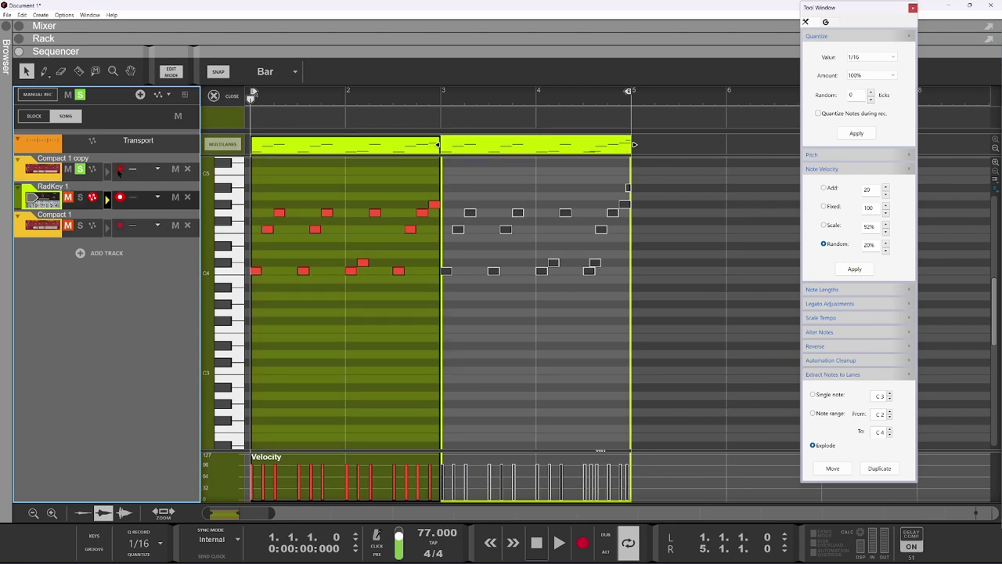
pyautogui.click(111, 172)
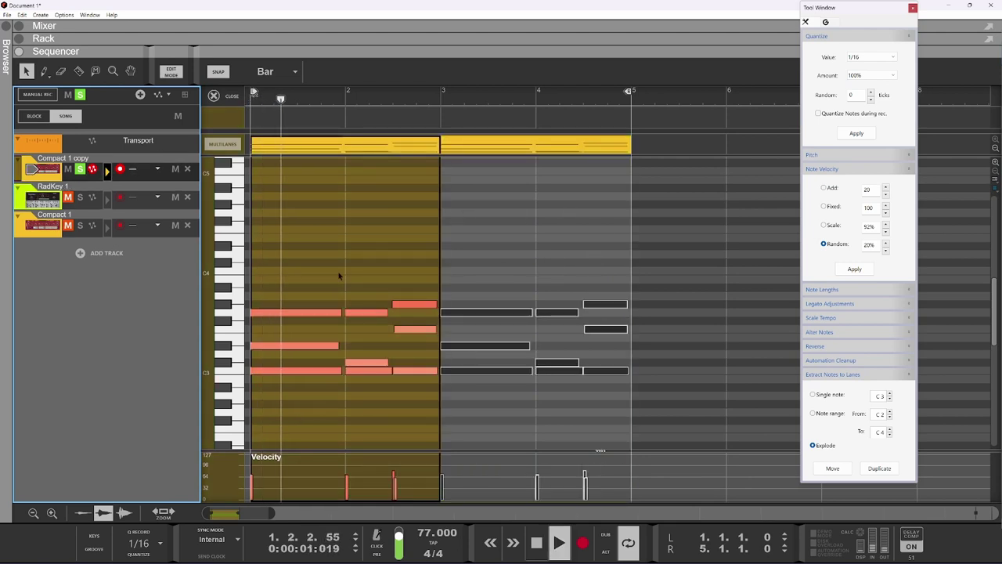
pyautogui.press('space')
# Step: Raise the D#3 note at 1.1.1 in the first Compact 1 copy clip to F3 and play back the loop
pyautogui.click(304, 345)
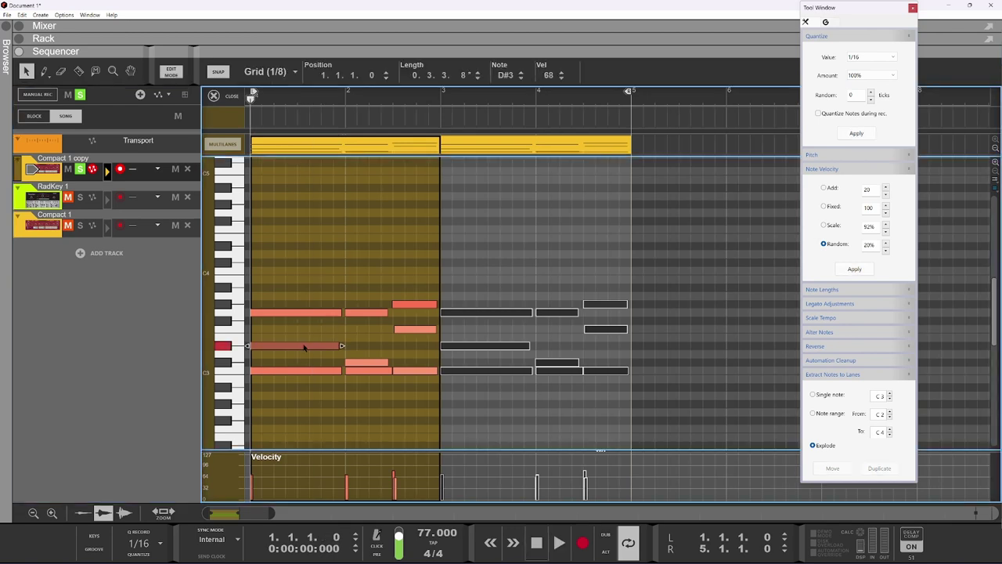
pyautogui.press('Up')
pyautogui.press('Up')
pyautogui.press('space')
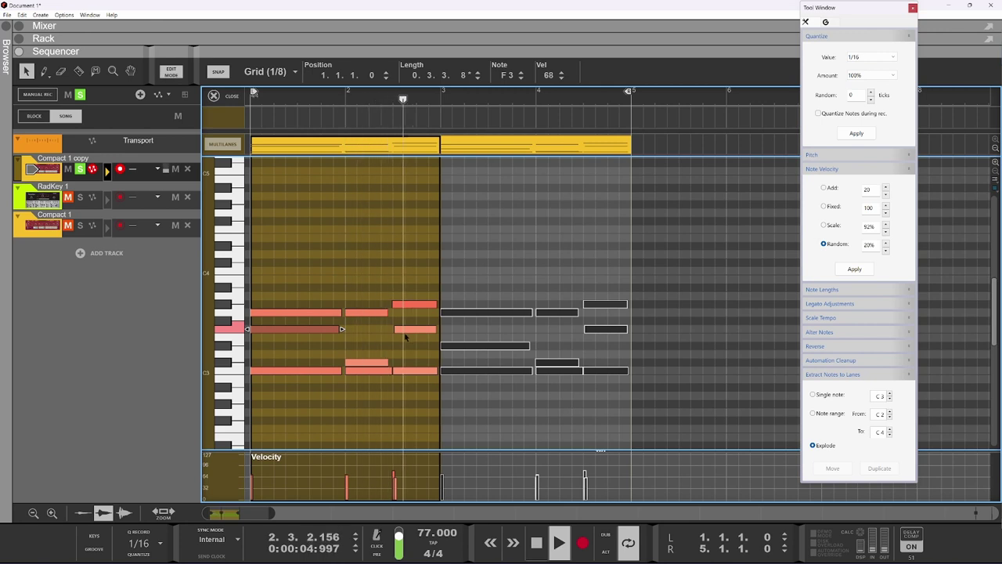
pyautogui.press('space')
# Step: Raise the D#3 note at 3.1.1 in the second Compact 1 copy clip to F3 and play back all four bars
pyautogui.click(473, 345)
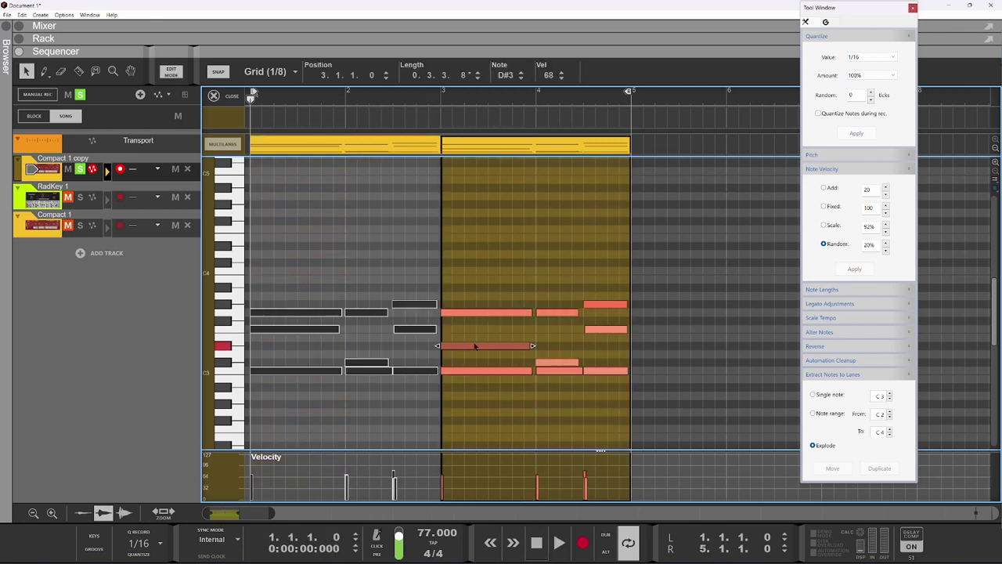
pyautogui.moveTo(478, 350); pyautogui.dragTo(477, 334)
pyautogui.press('space')
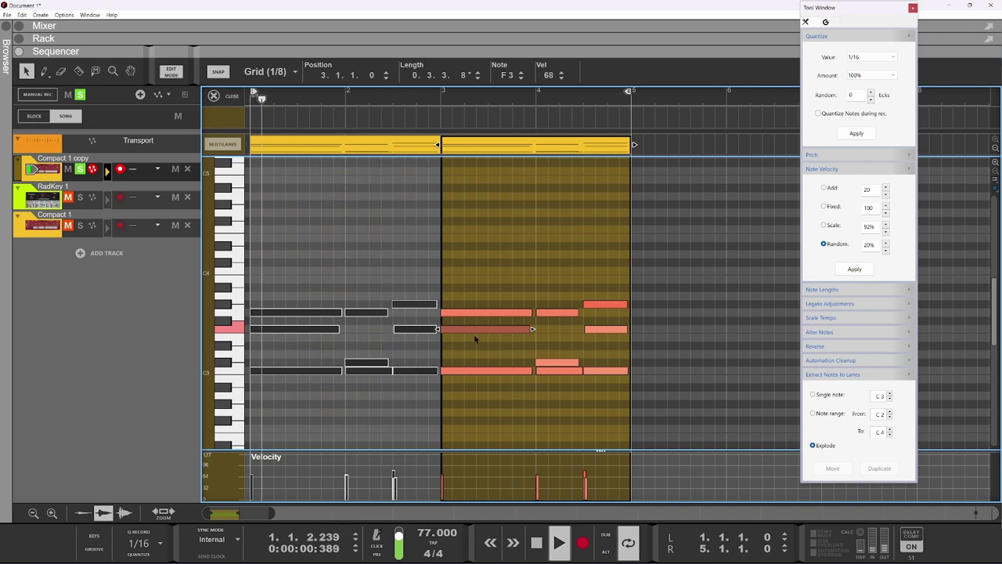
pyautogui.scroll(-1, 475, 337)
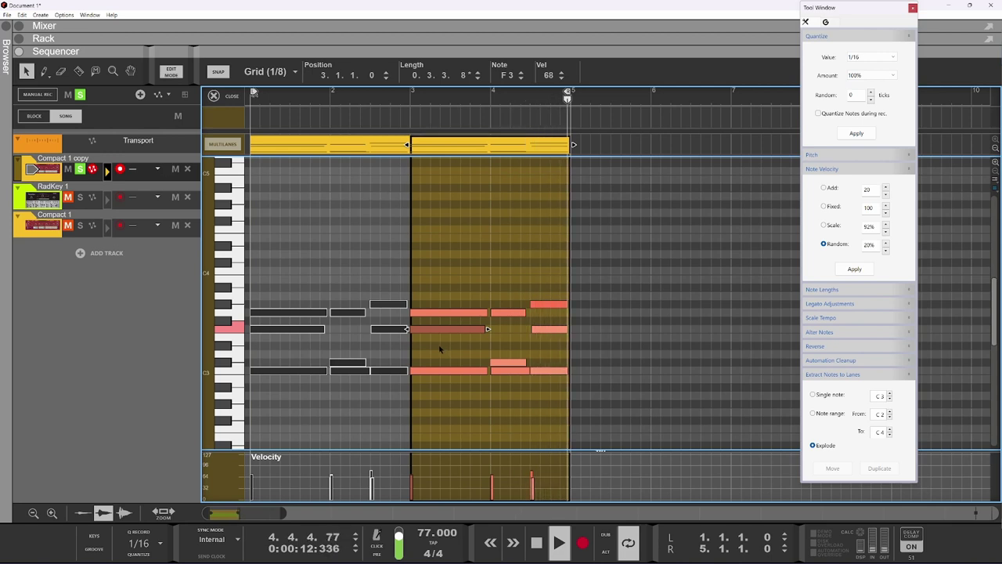
pyautogui.press('space')
# Step: Play back the loop with RadKey 1 and Compact 1 copy soloed together, and turn off both solos to hear all tracks
pyautogui.click(80, 197)
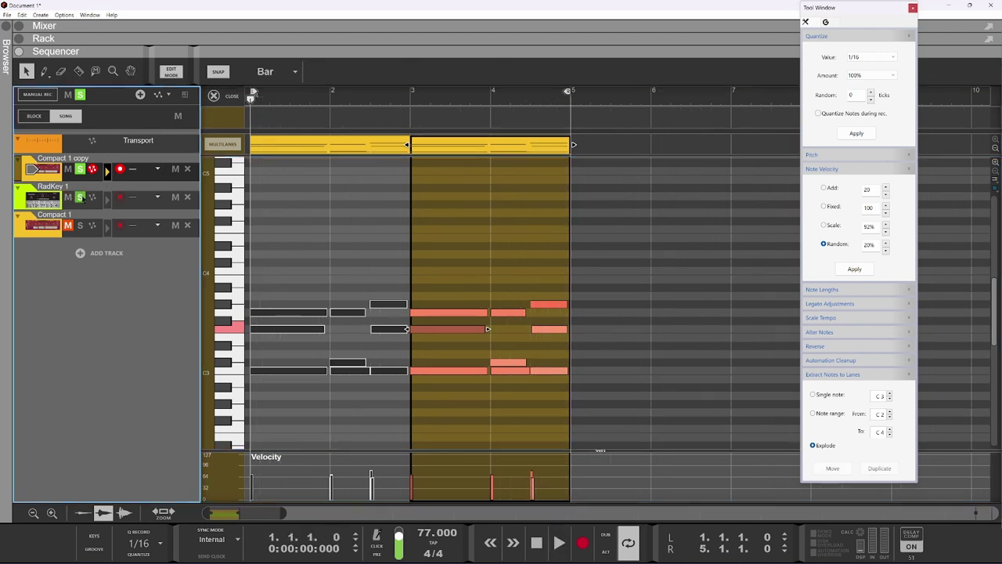
pyautogui.press('space')
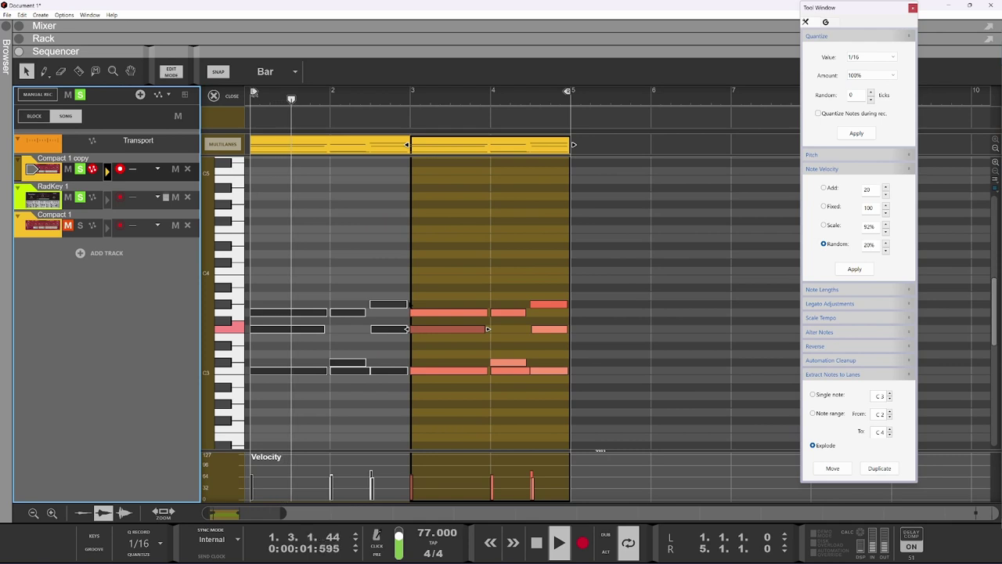
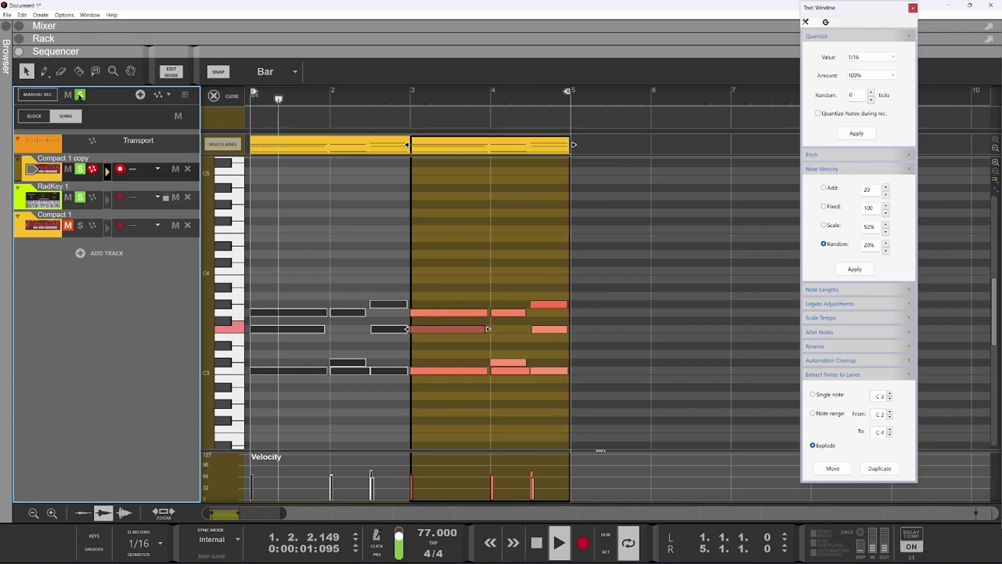
pyautogui.click(81, 198)
pyautogui.click(80, 169)
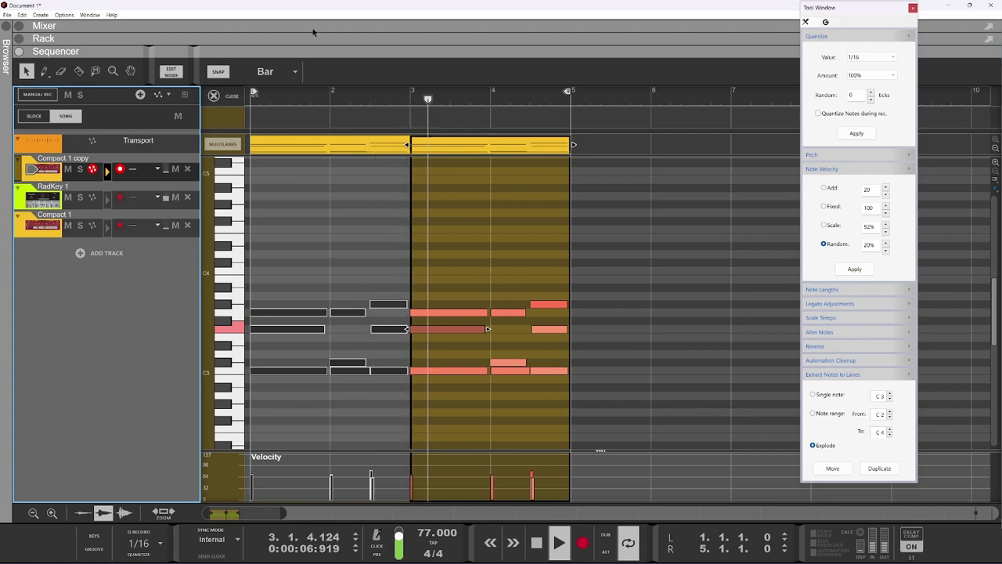
# Step: Audition RadKey 1 soloed in the mixer and return to the sequencer
pyautogui.press('F5')
pyautogui.click(912, 7)
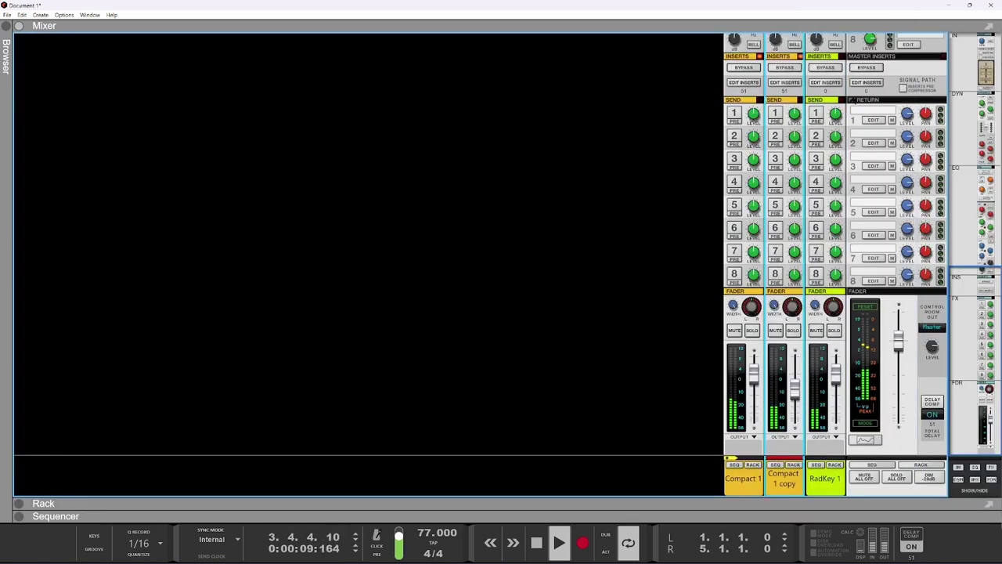
pyautogui.click(835, 330)
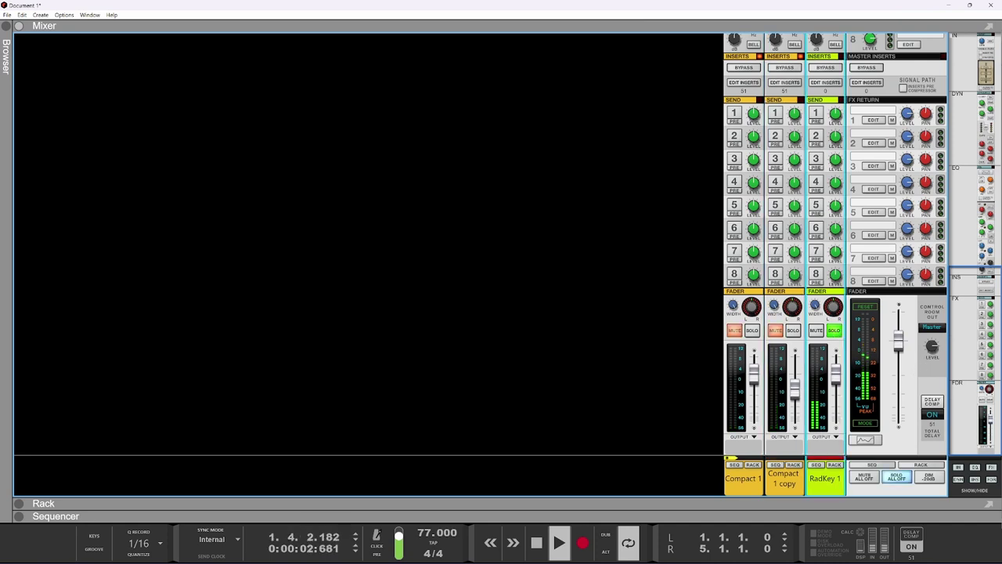
pyautogui.press('F7')
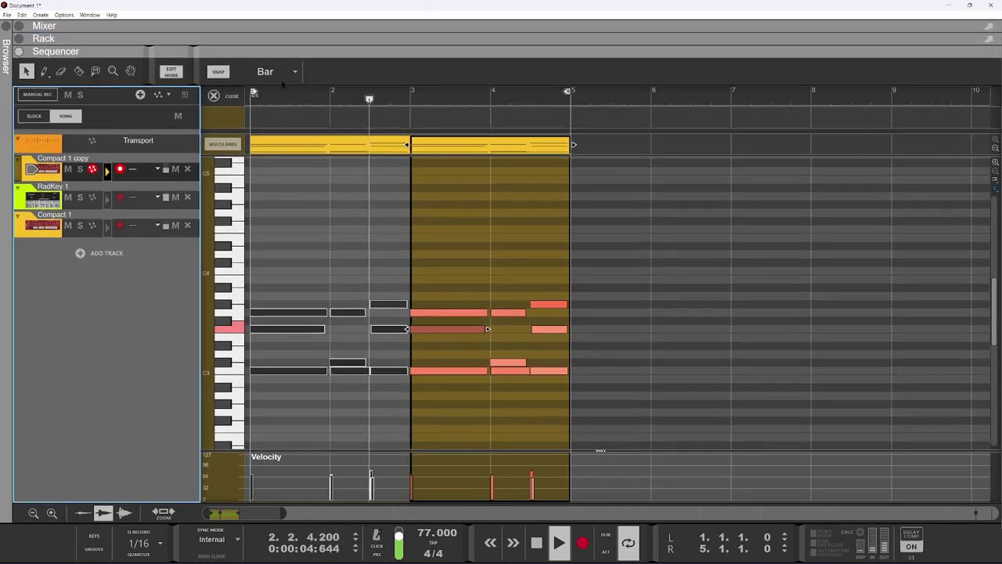
# Step: Open the first Compact 1 clip's notes and try randomizing their velocities by 20%
pyautogui.click(213, 96)
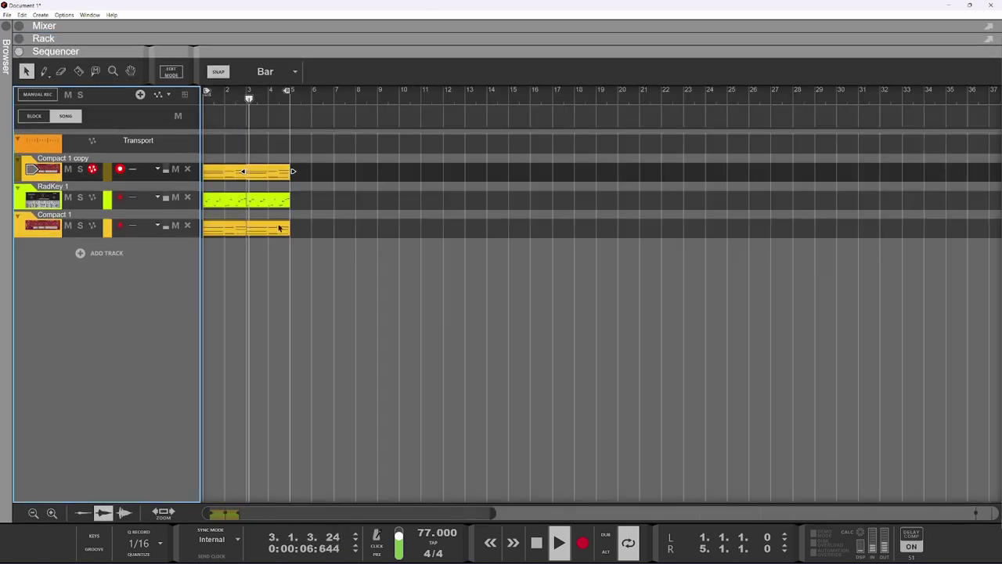
pyautogui.click(243, 232)
pyautogui.doubleClick(244, 234)
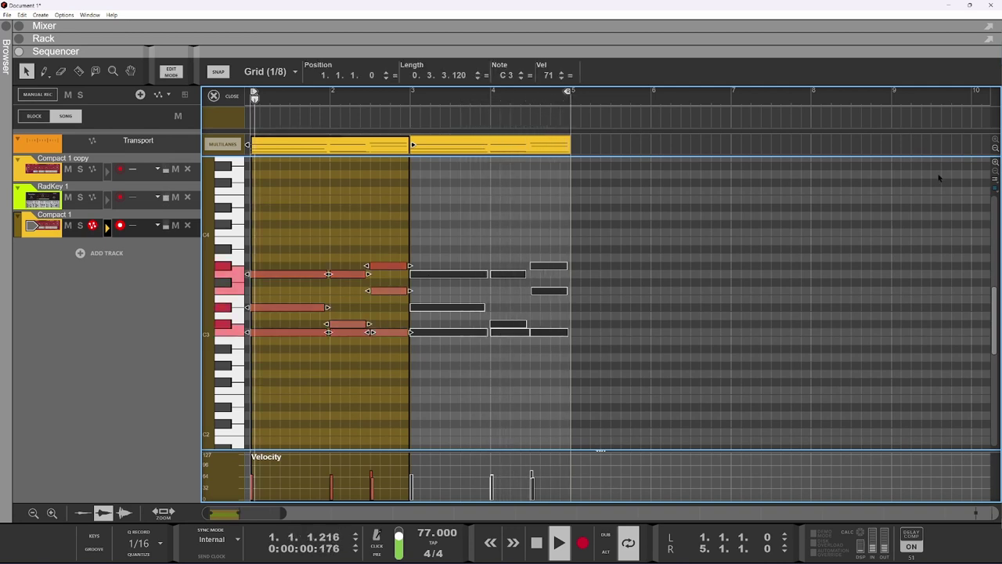
pyautogui.press('F8')
pyautogui.click(854, 268)
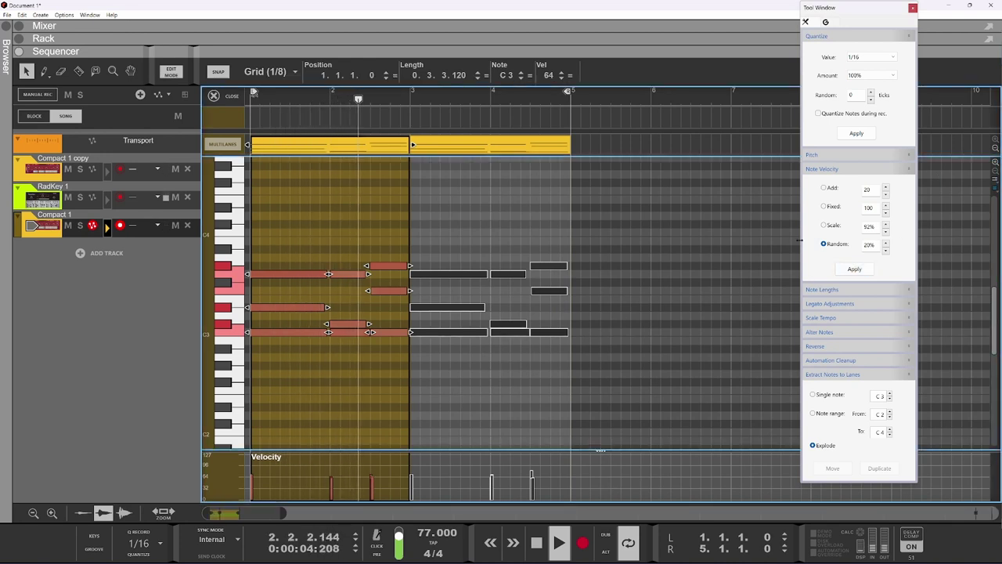
# Step: Set the random velocity amount to 30% and try it repeatedly on the first Compact 1 clip's notes
pyautogui.click(885, 241)
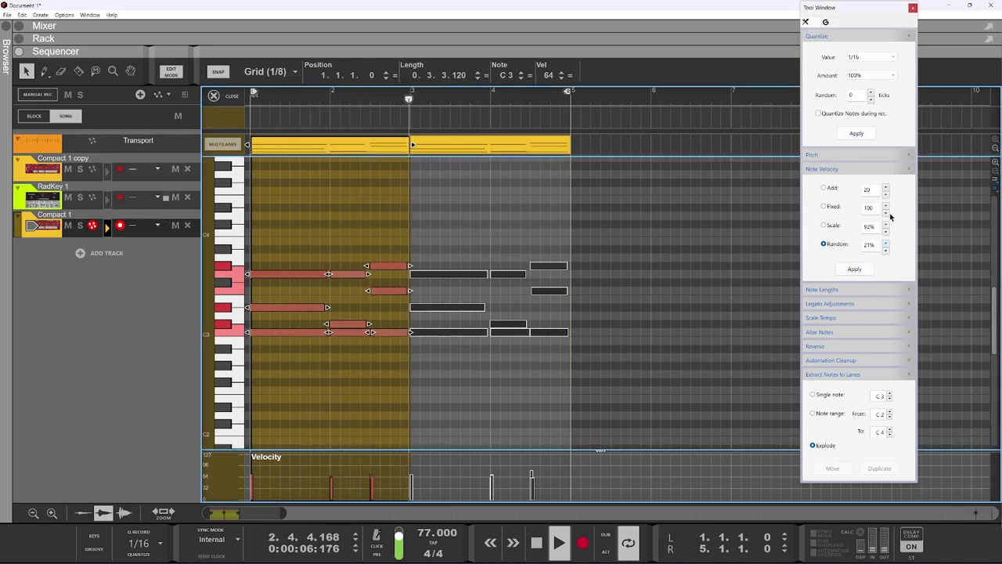
pyautogui.click(885, 247)
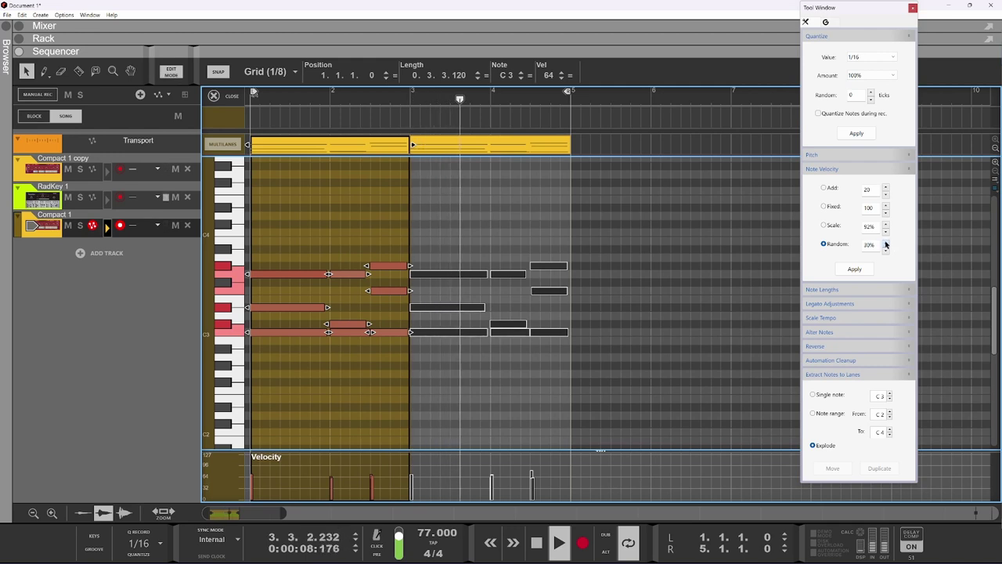
pyautogui.click(853, 269)
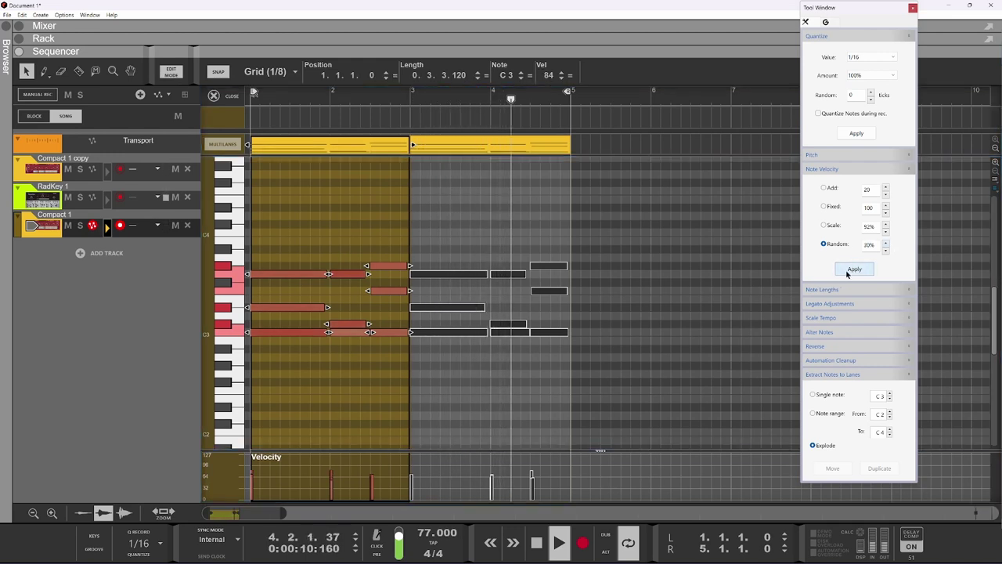
pyautogui.click(853, 268)
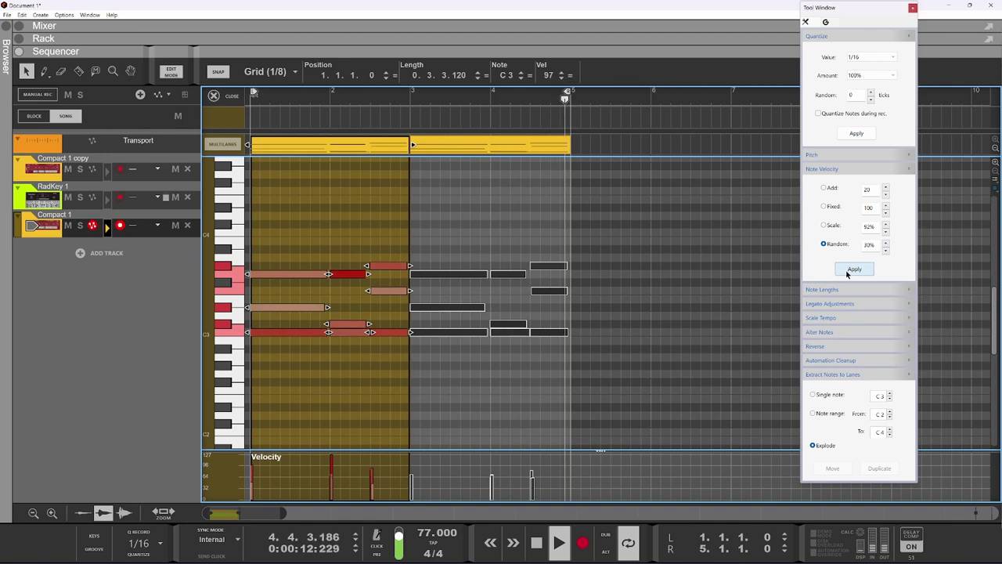
pyautogui.click(845, 271)
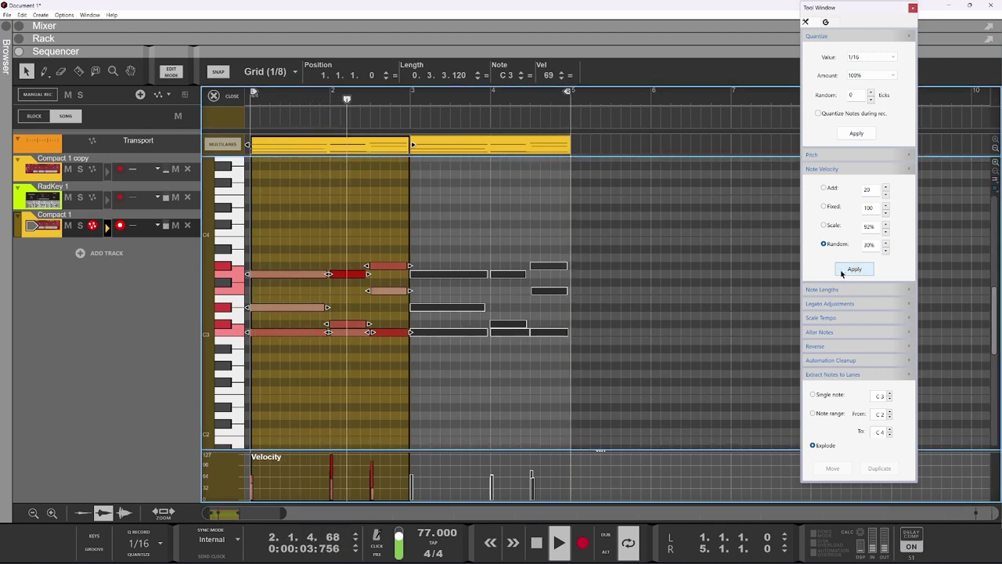
# Step: Select all notes in the second Compact 1 clip and try randomizing their velocities by 30%
pyautogui.click(631, 296)
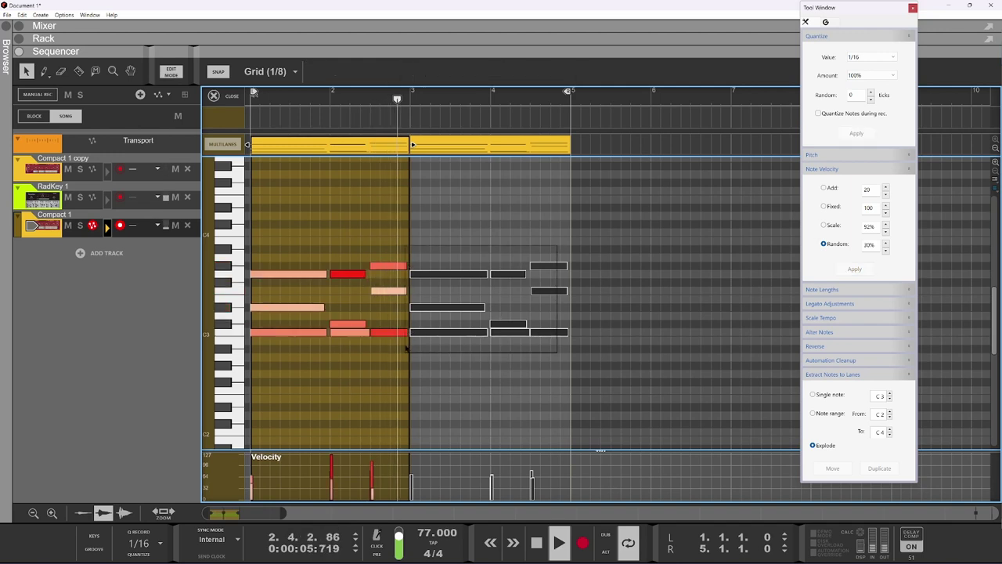
pyautogui.click(451, 329)
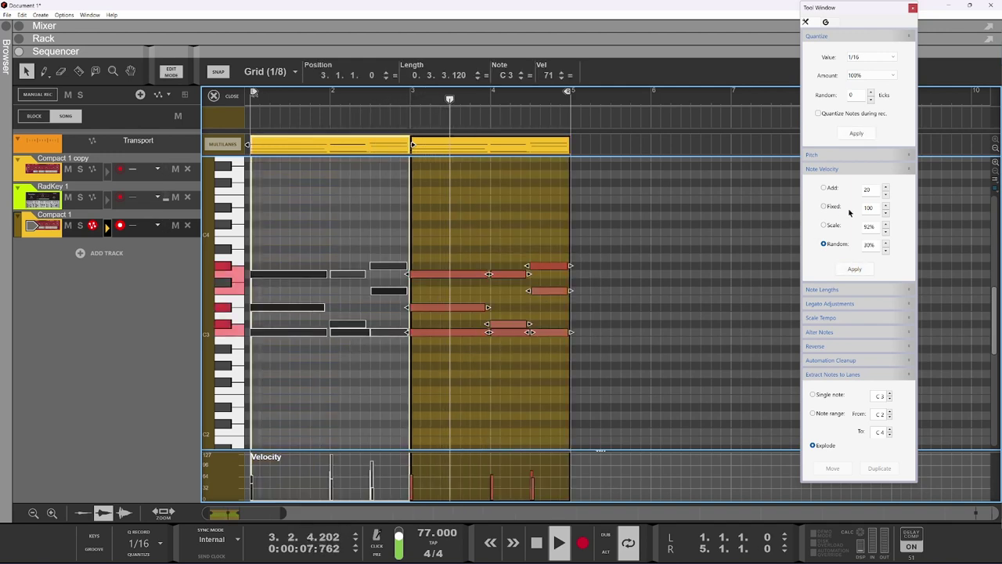
pyautogui.click(853, 269)
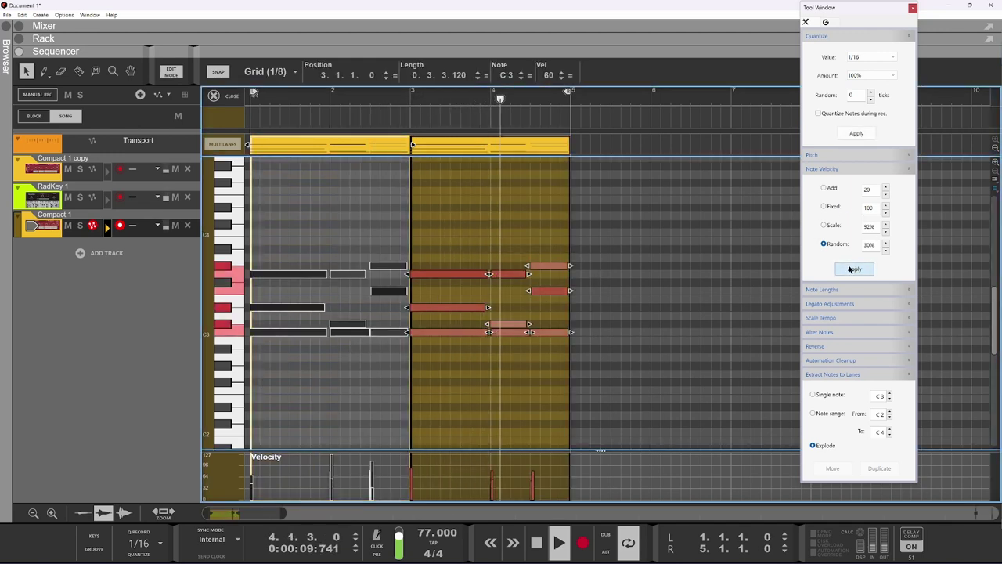
pyautogui.click(851, 269)
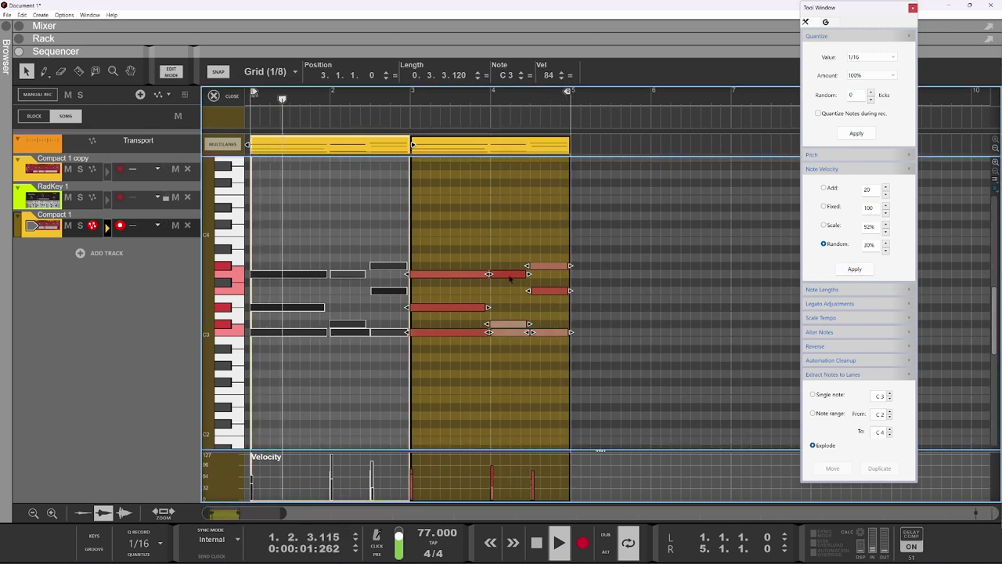
# Step: Stop playback and undo the velocity randomizations on both Compact 1 clips together with the preceding solo changes
pyautogui.press('space')
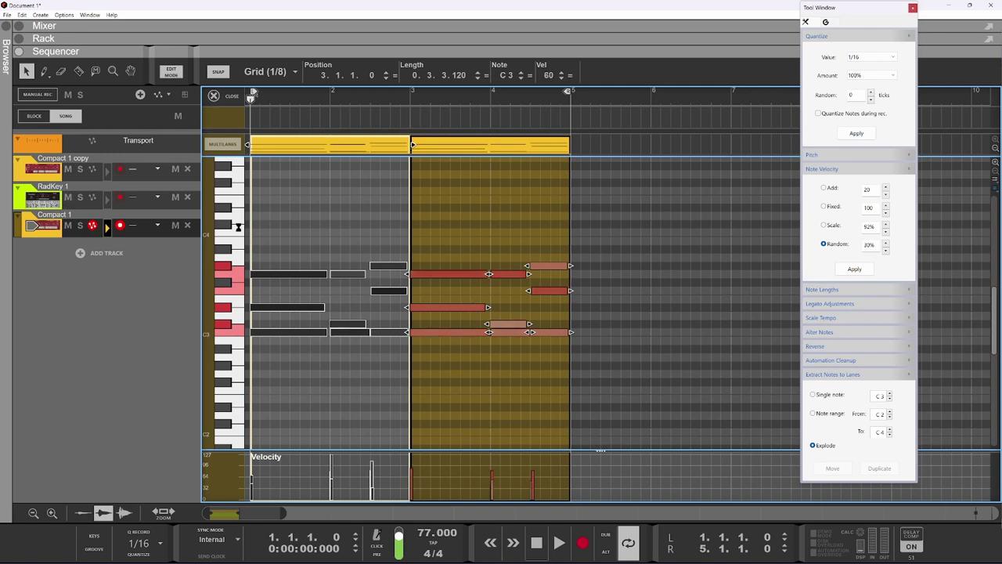
pyautogui.hotkey('ctrl', 'z')
pyautogui.hotkey('ctrl', 'z')
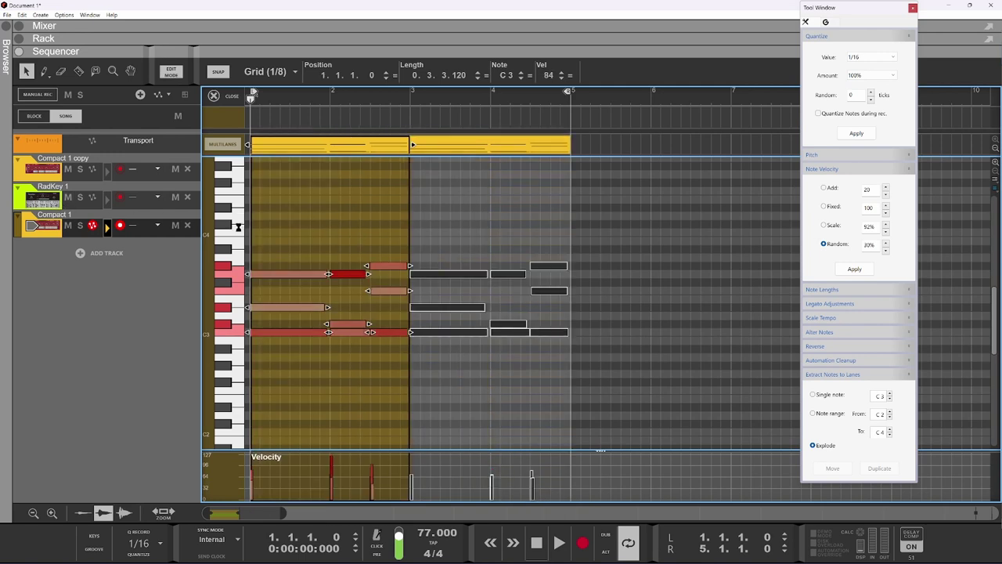
pyautogui.hotkey('ctrl', 'z')
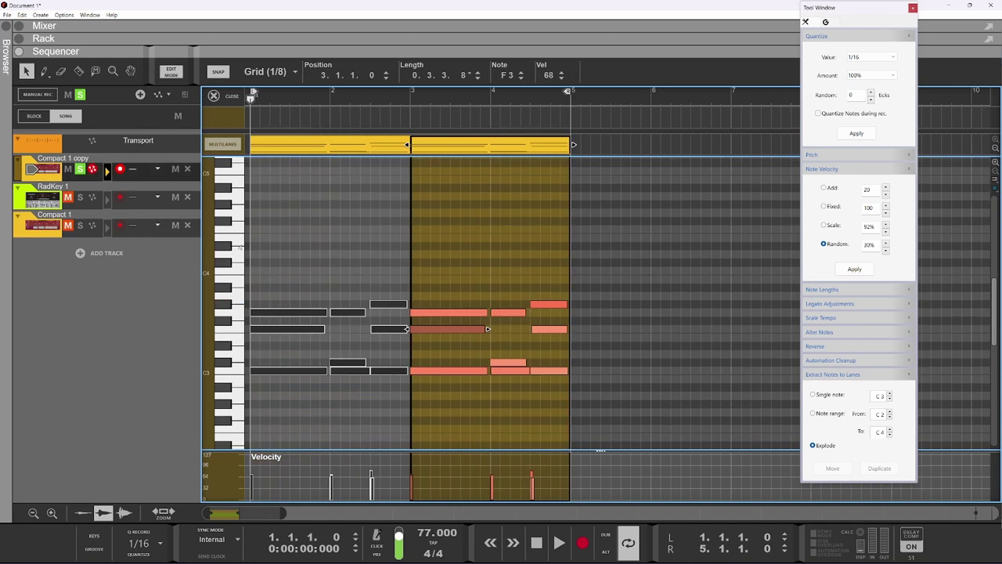
# Step: Solo the RadKey 1 track, join its two clips into one, and select all of the joined clip's notes
pyautogui.click(95, 197)
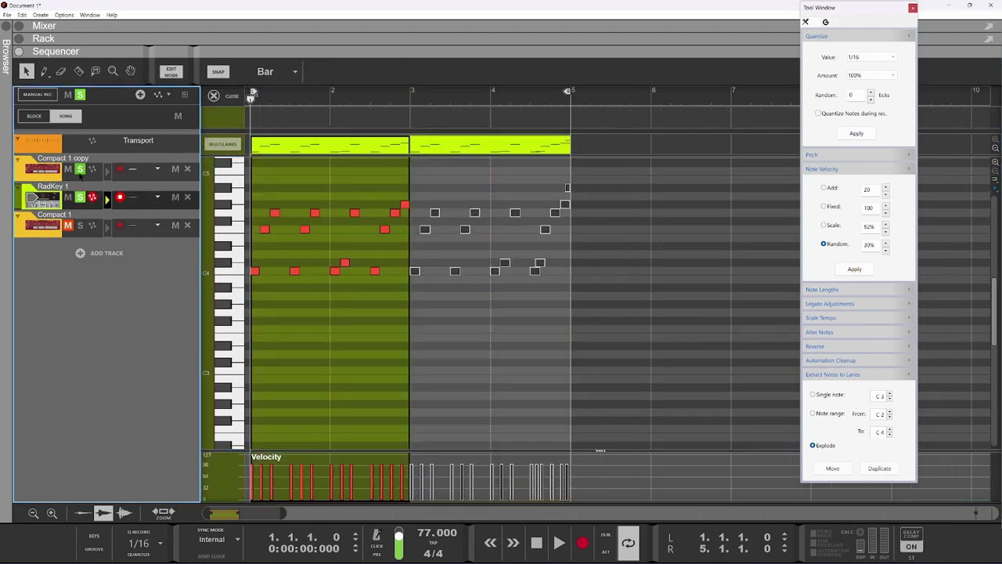
pyautogui.click(500, 147)
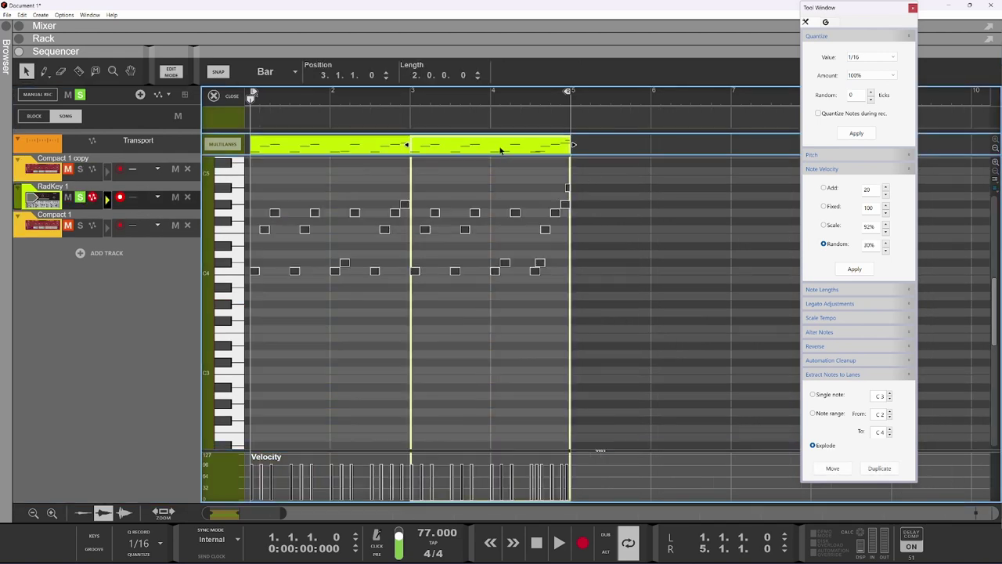
pyautogui.click(323, 144)
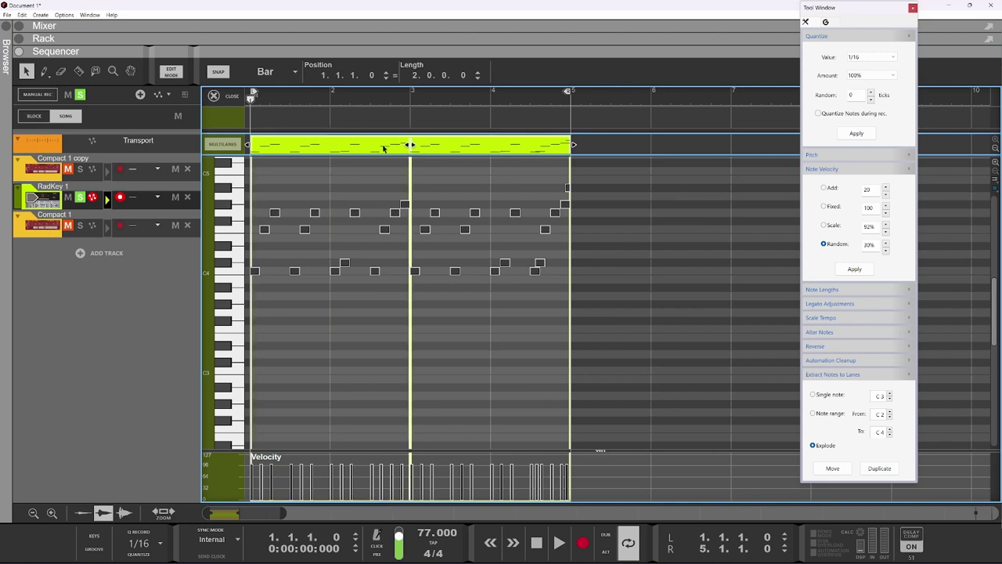
pyautogui.doubleClick(405, 205)
pyautogui.hotkey('ctrl', 'a')
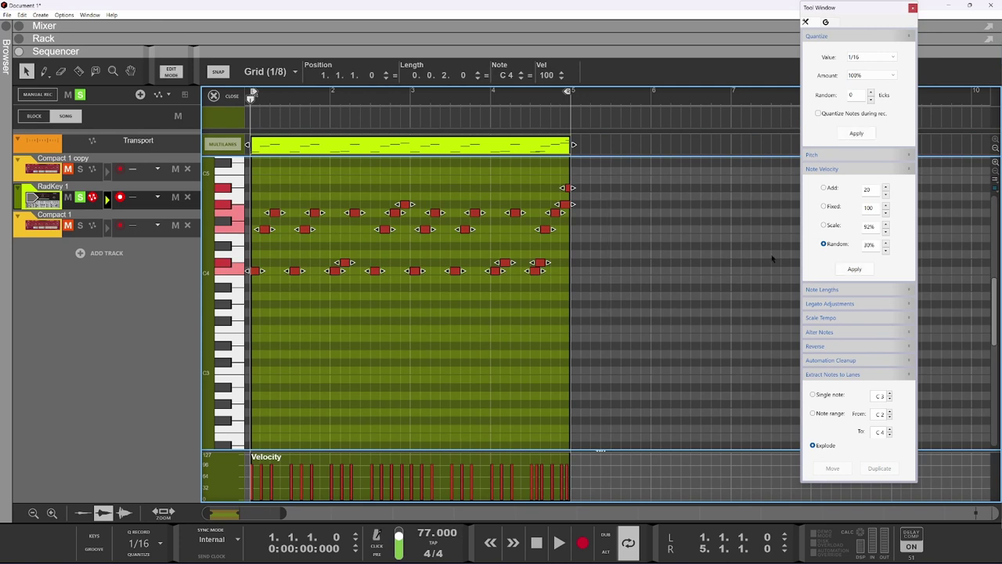
# Step: Try randomizing the selected RadKey 1 note velocities by 30% and audition them
pyautogui.click(844, 266)
pyautogui.press('space')
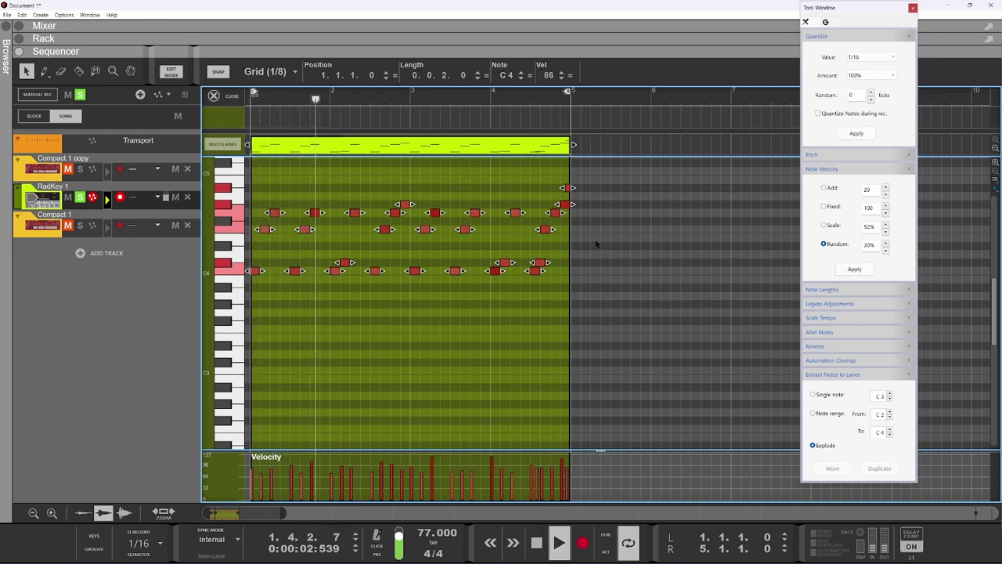
pyautogui.press('space')
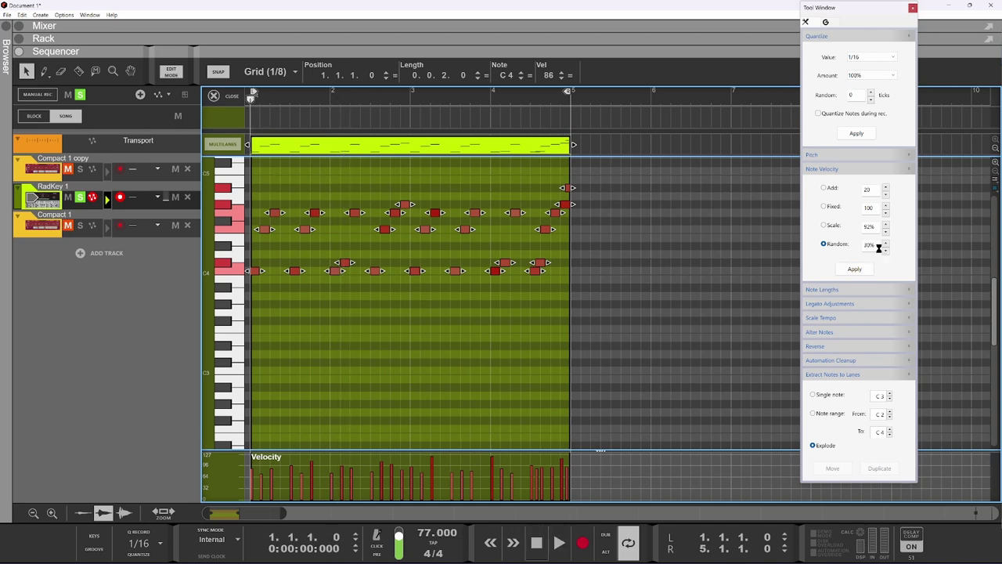
# Step: Undo the last velocity randomization, randomize the RadKey 1 note velocities by 15%, and play the loop
pyautogui.hotkey('ctrl', 'z')
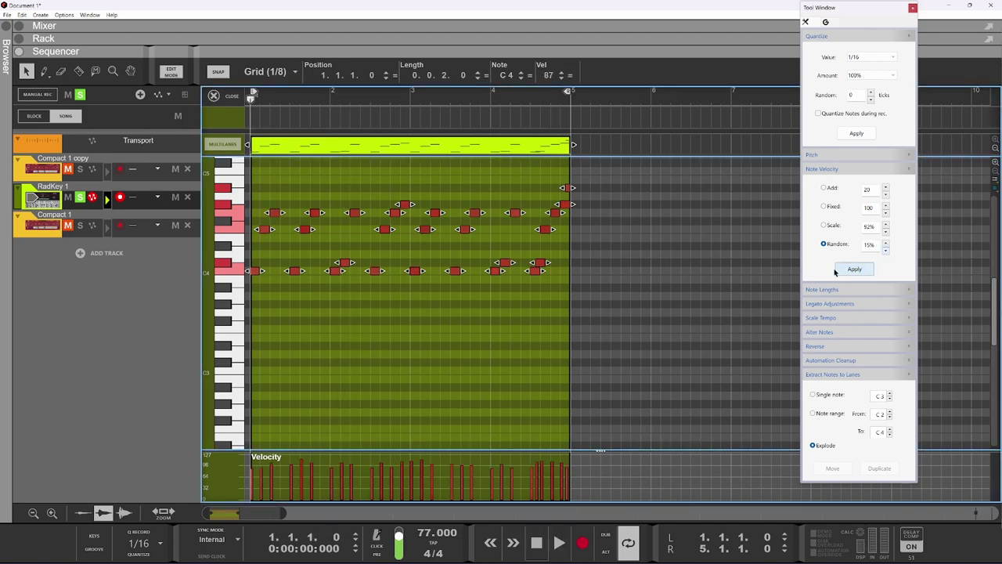
pyautogui.press('space')
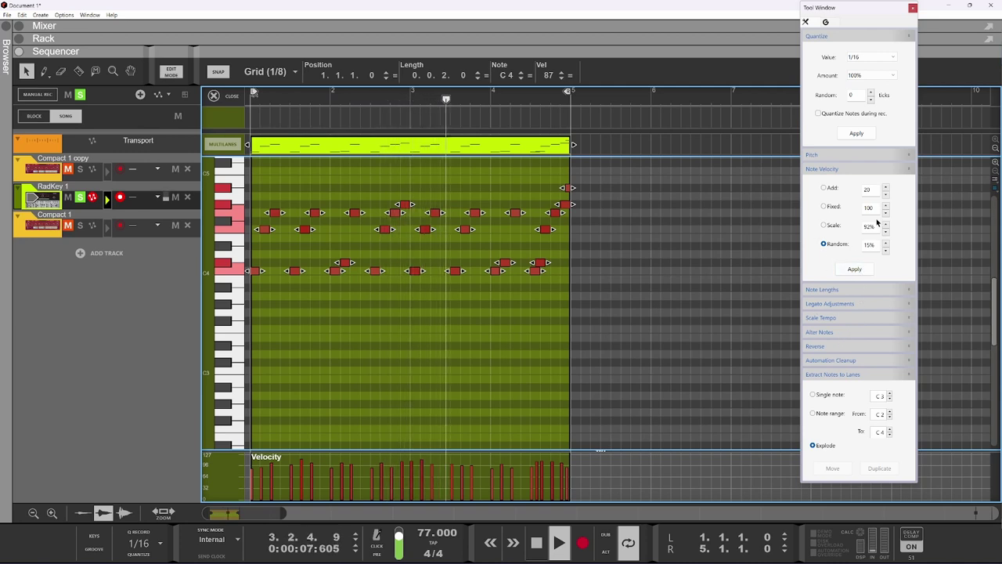
# Step: Quantize the selected RadKey 1 notes to 1/16 at 100% with a random offset of 36 ticks
pyautogui.click(870, 92)
pyautogui.click(871, 92)
pyautogui.click(870, 92)
pyautogui.click(870, 92)
pyautogui.click(871, 92)
pyautogui.click(870, 92)
pyautogui.click(870, 92)
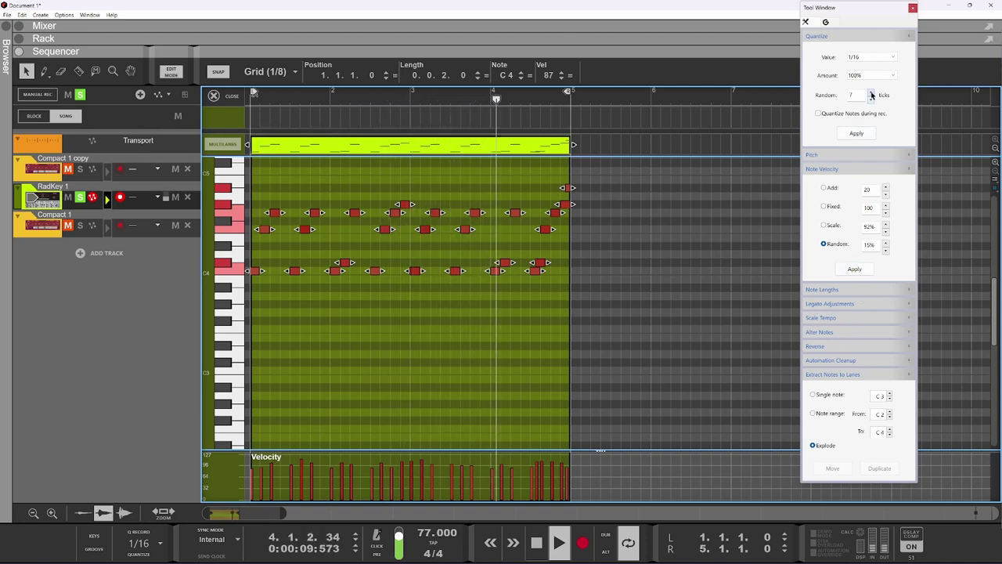
pyautogui.click(872, 93)
pyautogui.click(872, 93)
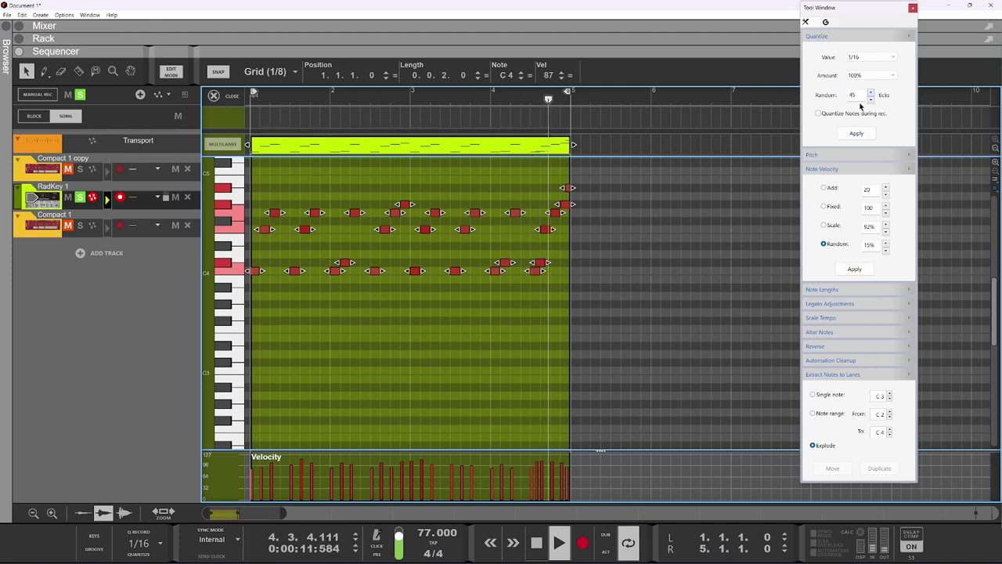
pyautogui.click(869, 99)
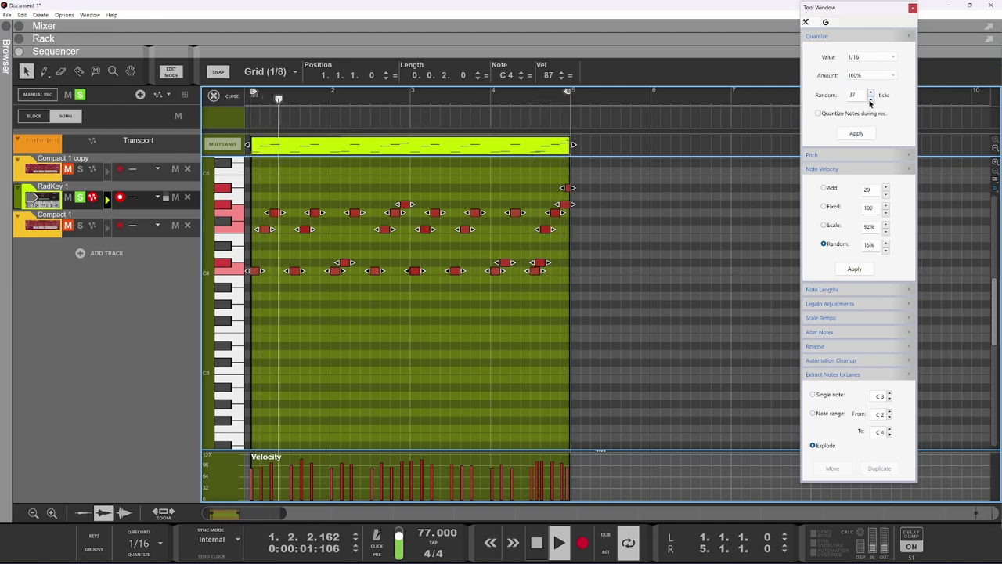
pyautogui.click(856, 133)
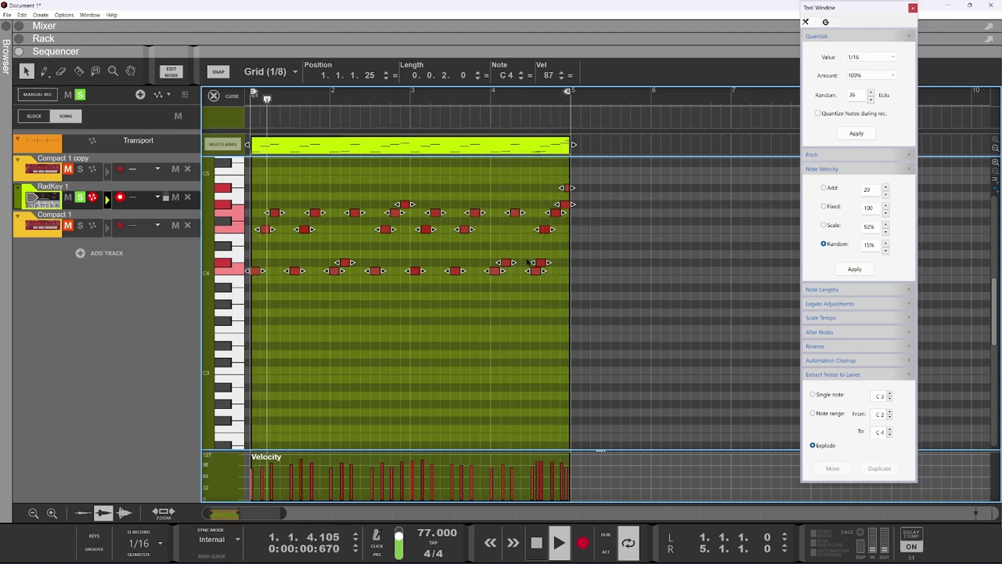
# Step: Close the clip editor and clear all solos, then check the Radical Keys device in the rack during playback
pyautogui.press('Escape')
pyautogui.click(80, 94)
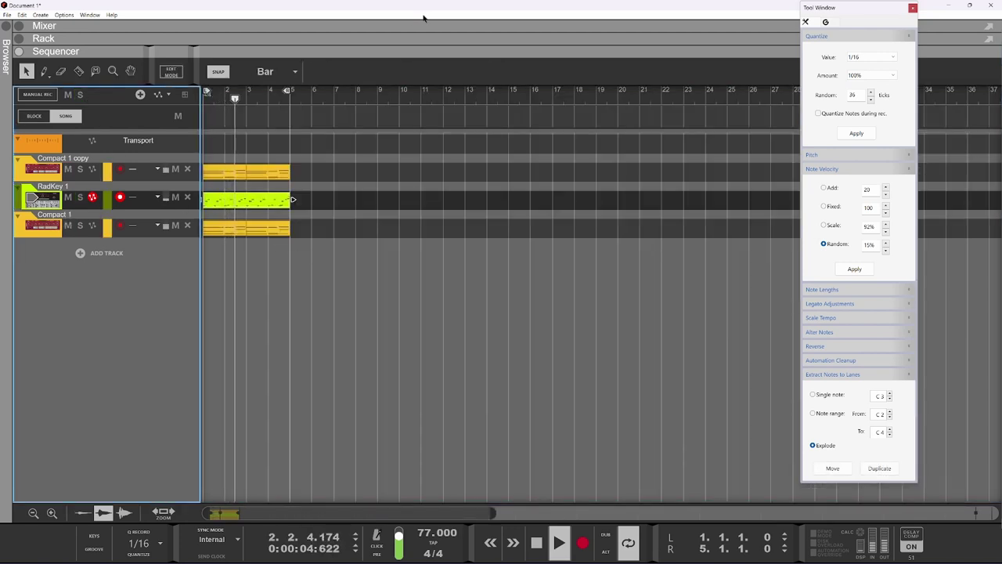
pyautogui.click(399, 40)
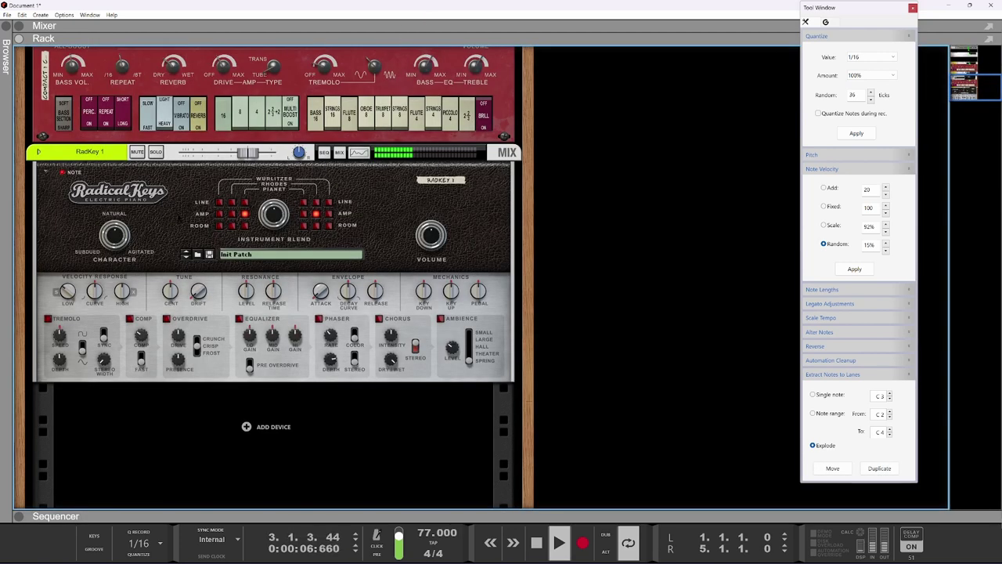
pyautogui.click(270, 513)
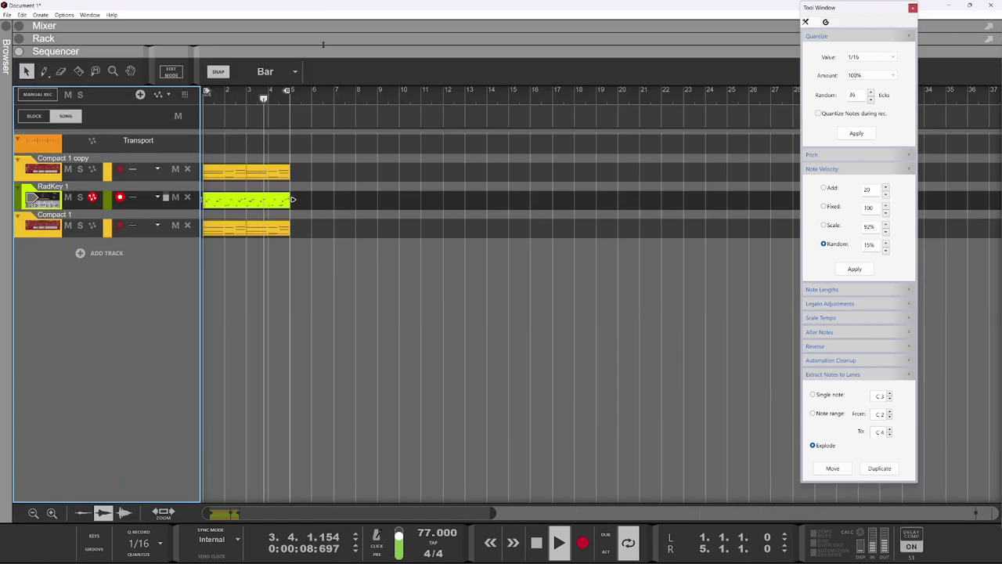
pyautogui.press('space')
# Step: Copy all chord notes from the first Compact 1 clip and paste them into the RadKey 1 clip at bars 1 and 3
pyautogui.click(231, 233)
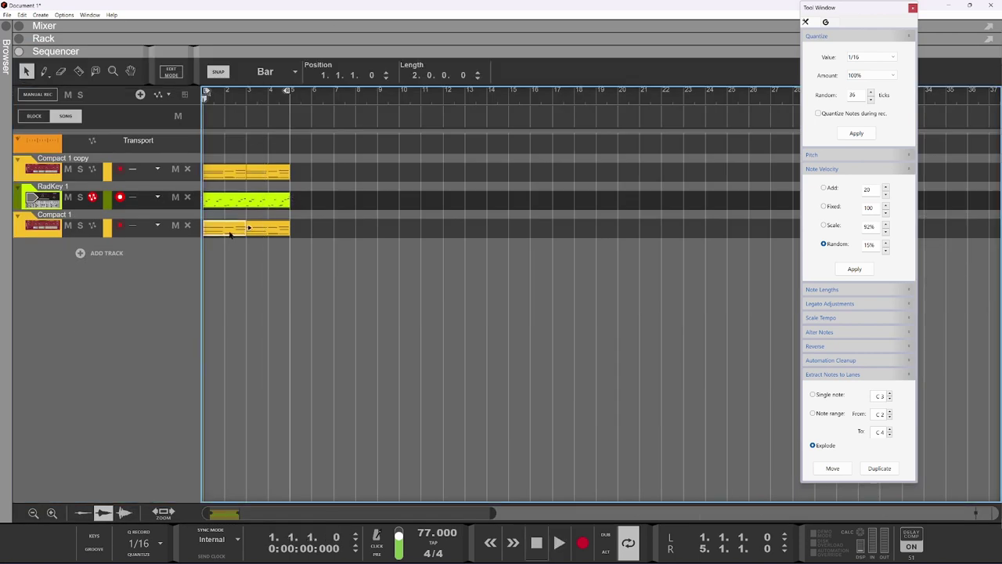
pyautogui.doubleClick(229, 233)
pyautogui.moveTo(266, 355); pyautogui.dragTo(246, 358)
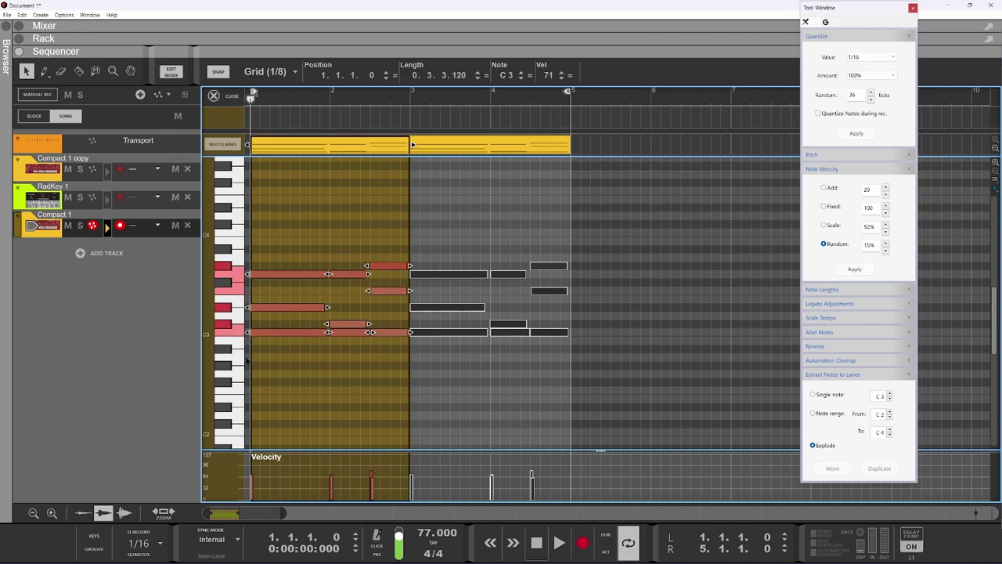
pyautogui.click(107, 199)
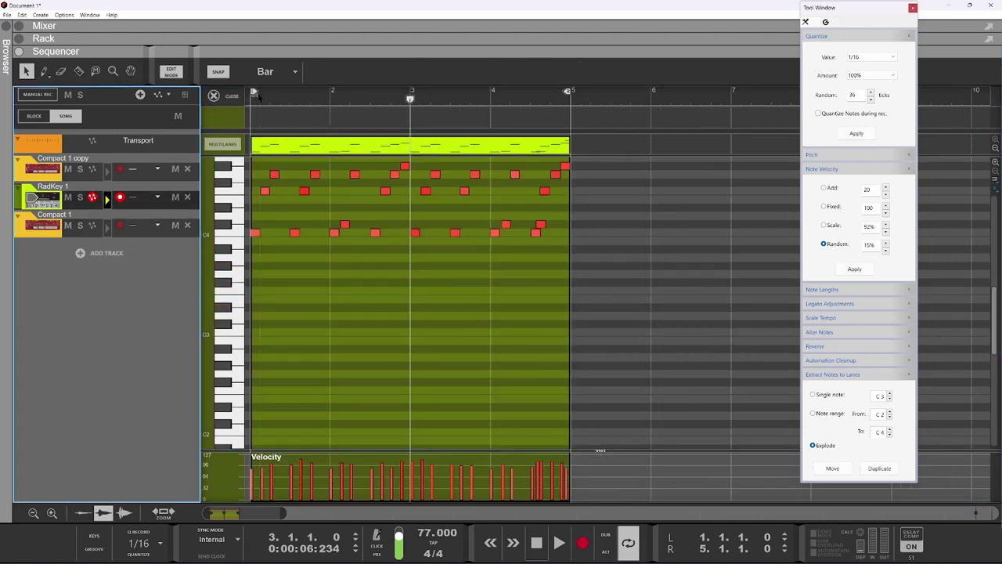
pyautogui.hotkey('ctrl', 'v')
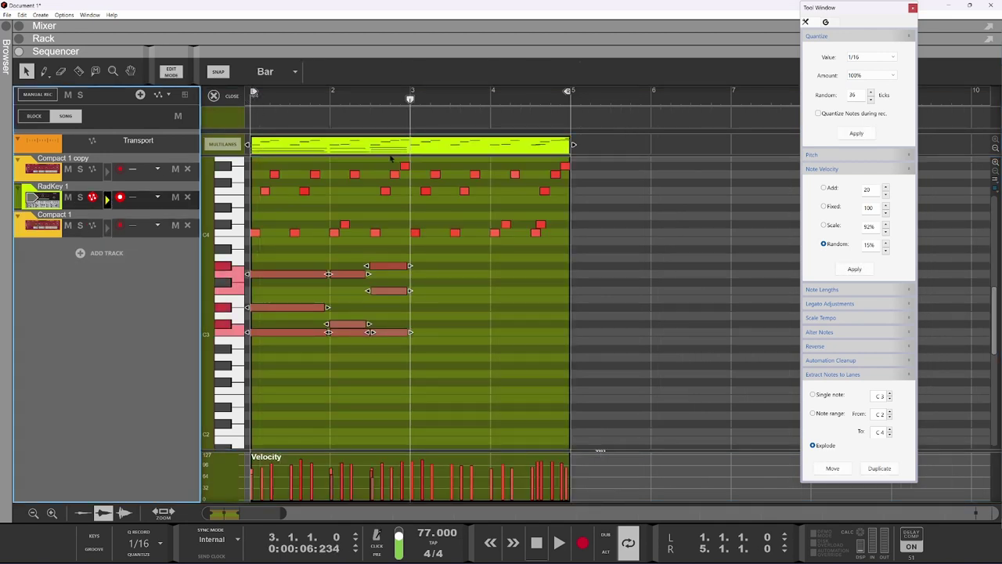
pyautogui.hotkey('ctrl', 'v')
# Step: Select all the pasted chord notes, solo the RadKey 1 track, and play through the four-bar loop
pyautogui.click(599, 265)
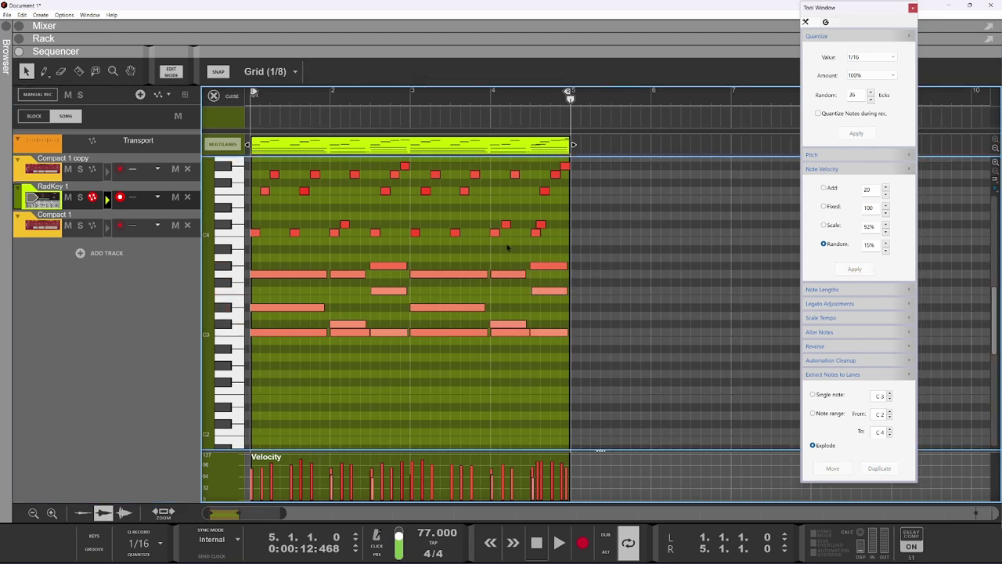
pyautogui.moveTo(224, 362); pyautogui.dragTo(220, 369)
pyautogui.click(80, 196)
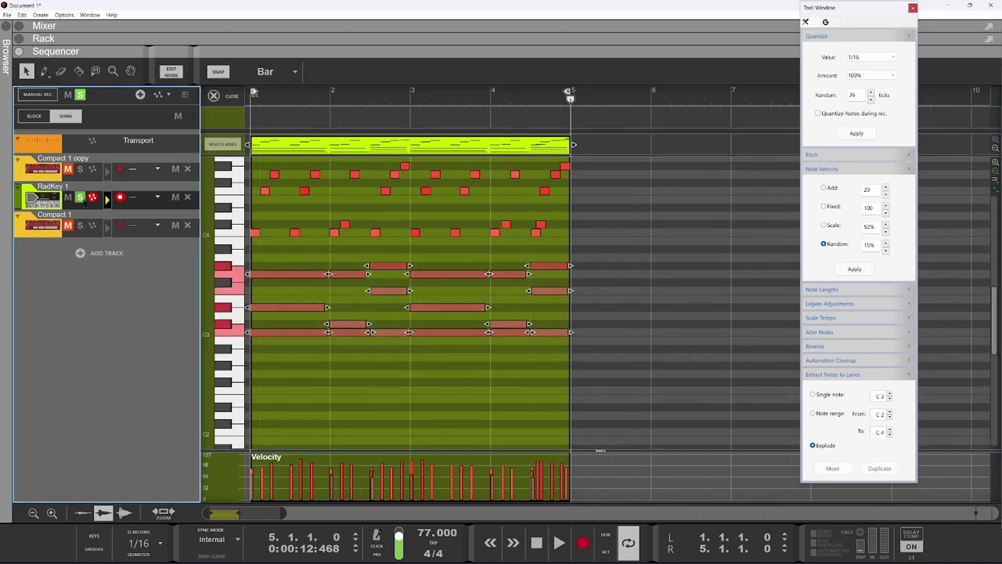
pyautogui.press('space')
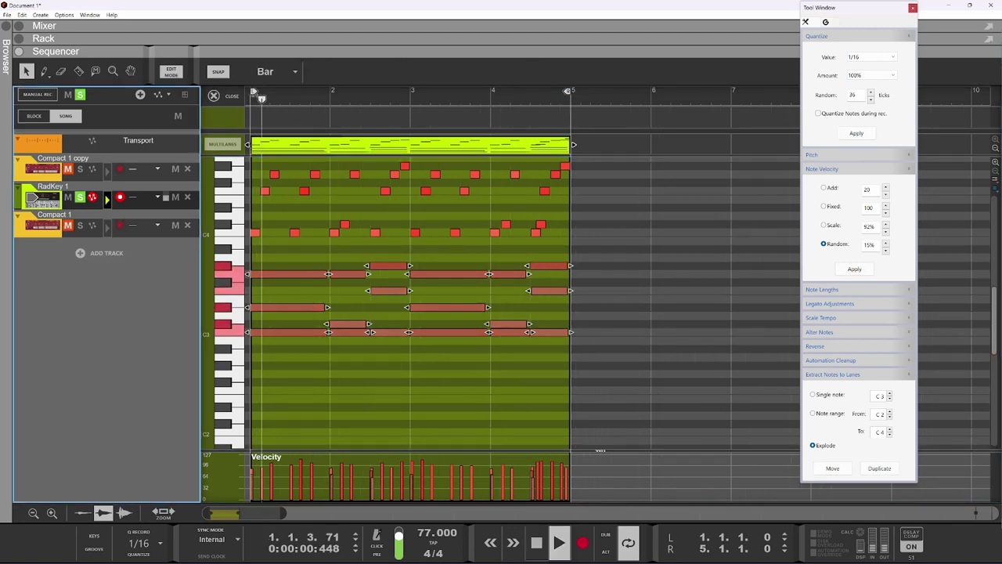
pyautogui.scroll(3, 368, 250)
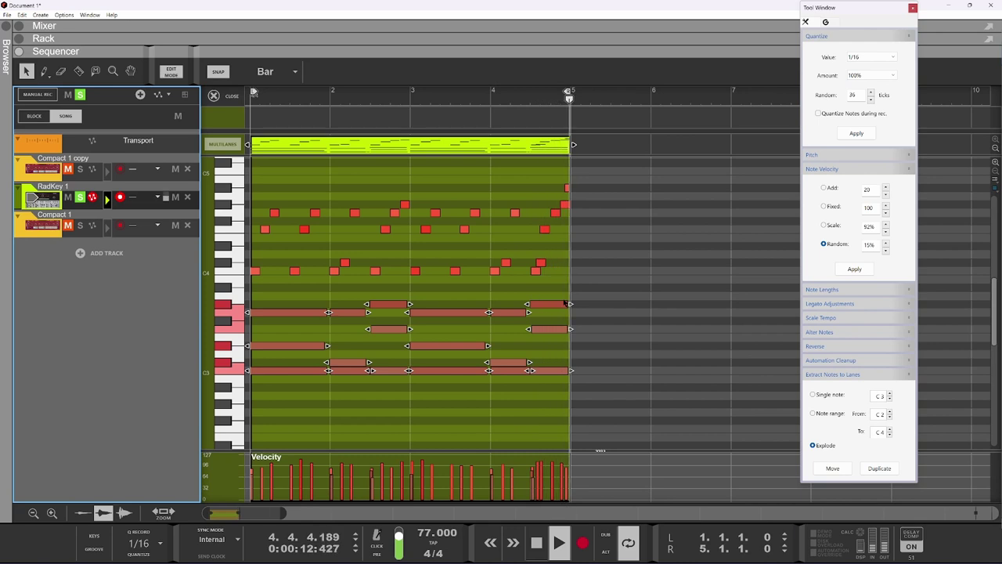
pyautogui.press('space')
# Step: Trim the start of the first chord's D#3 note so it enters one 1/32 grid step late
pyautogui.scroll(3, 269, 351)
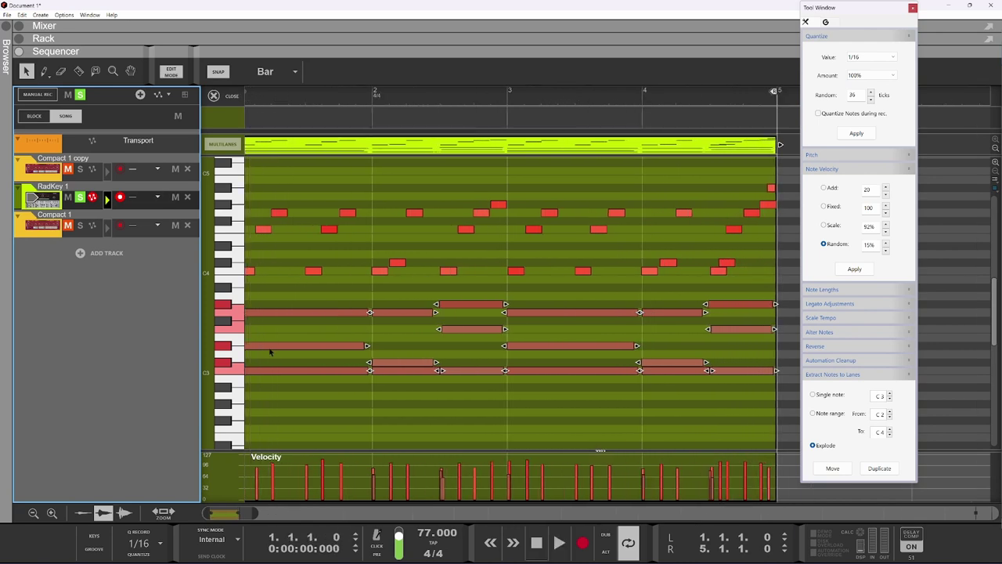
pyautogui.click(289, 349)
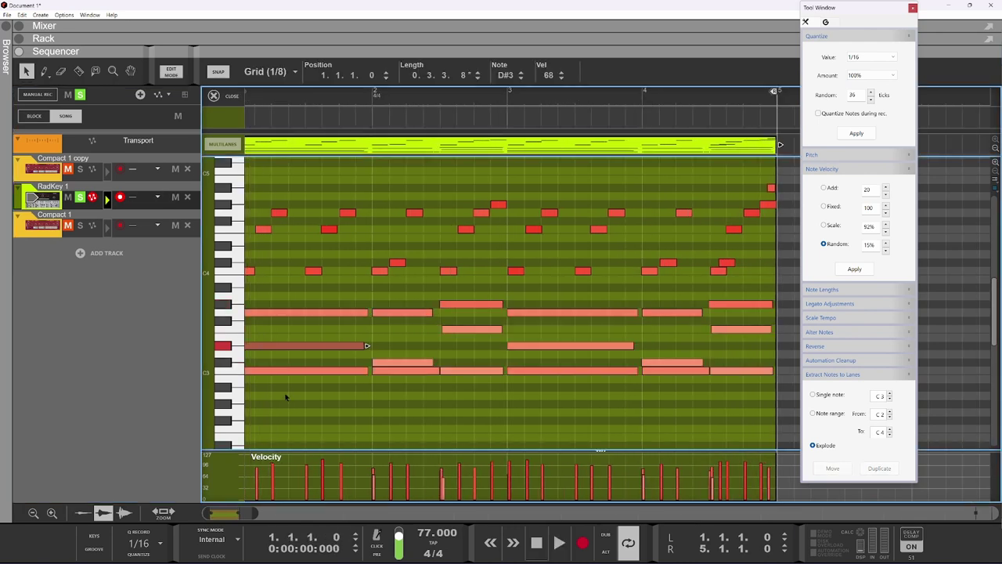
pyautogui.scroll(-2, 286, 397)
pyautogui.hscroll(-1, 323, 404)
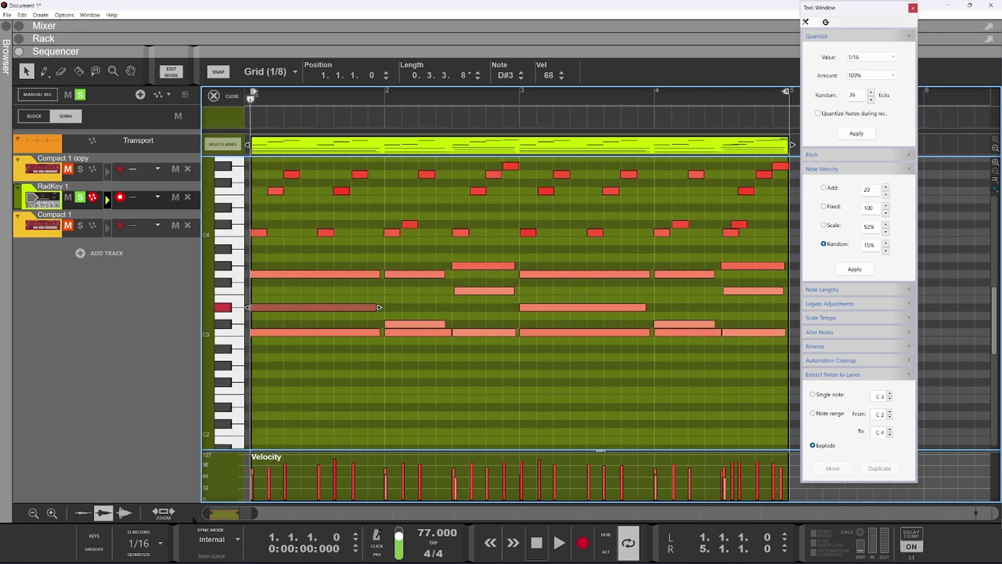
pyautogui.scroll(2, 245, 374)
pyautogui.scroll(3, 245, 374)
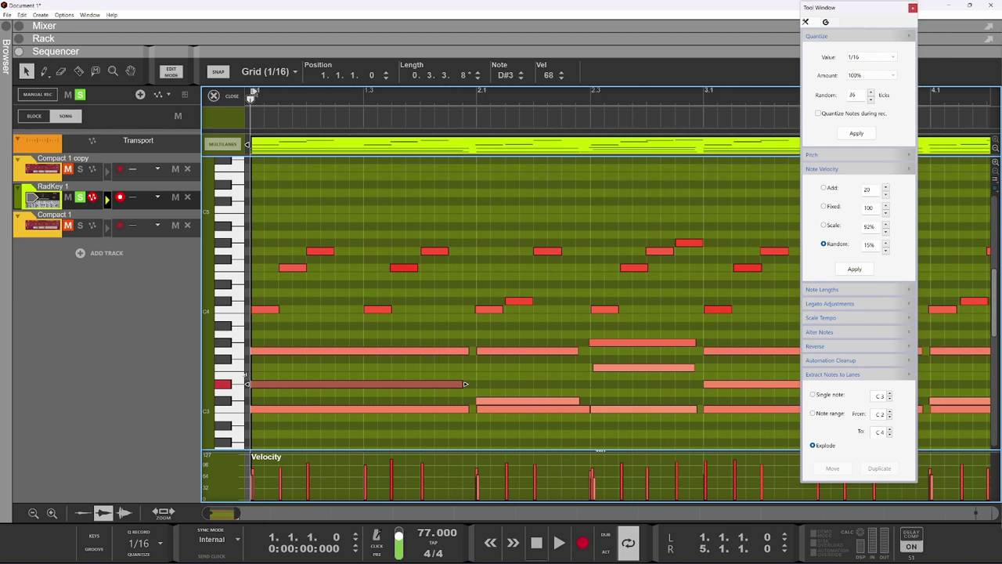
pyautogui.scroll(2, 345, 353)
pyautogui.scroll(-4, 345, 353)
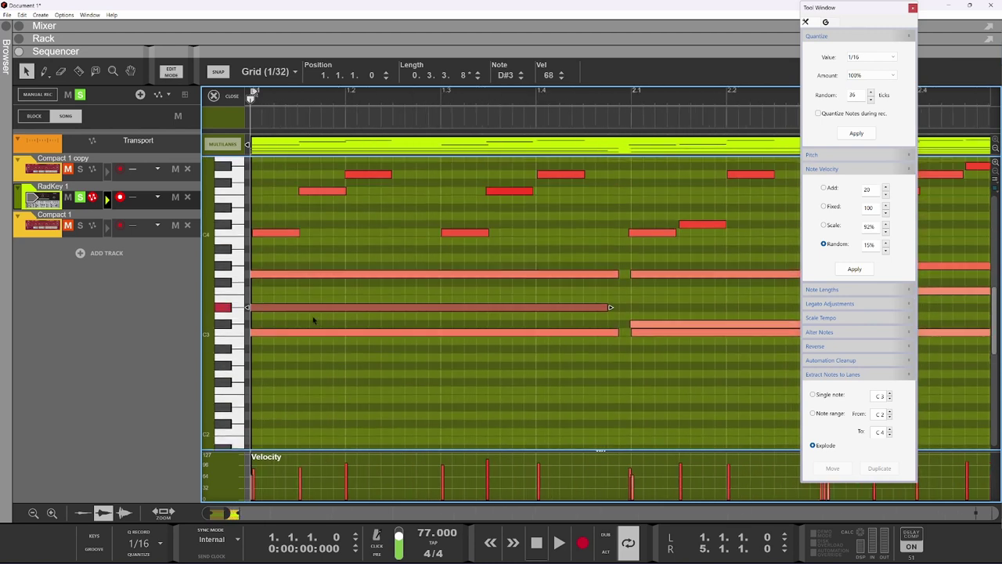
pyautogui.scroll(2, 313, 319)
pyautogui.click(264, 335)
pyautogui.click(252, 346)
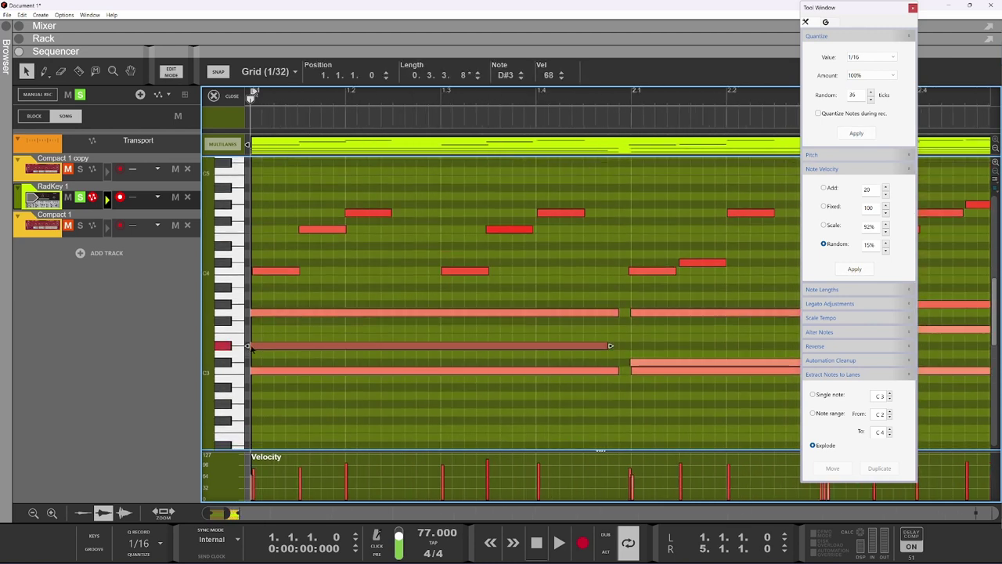
# Step: Trim the start of the first chord's G3 note to 1.1.2.0 and audition the staggered chord repeatedly
pyautogui.click(268, 314)
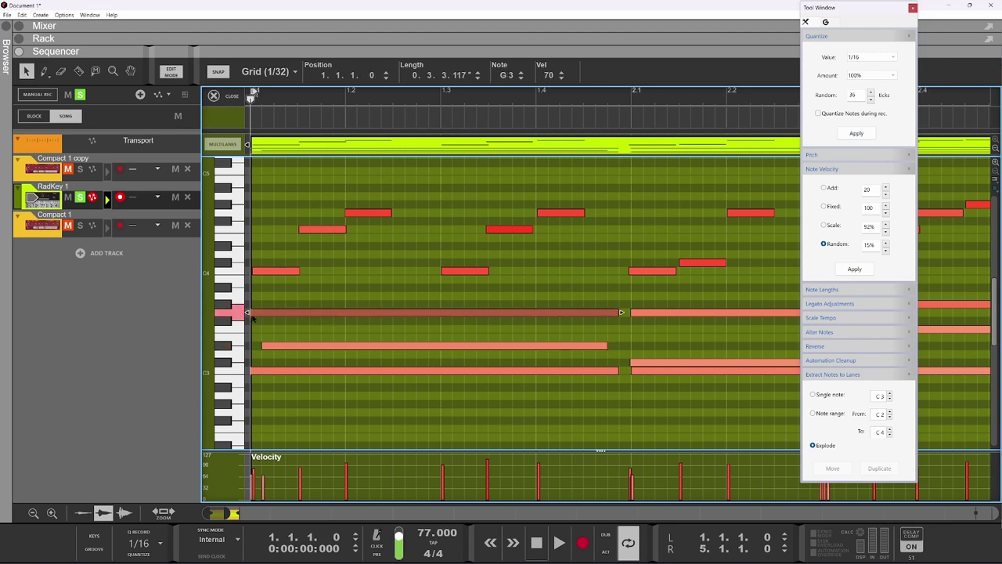
pyautogui.press('space')
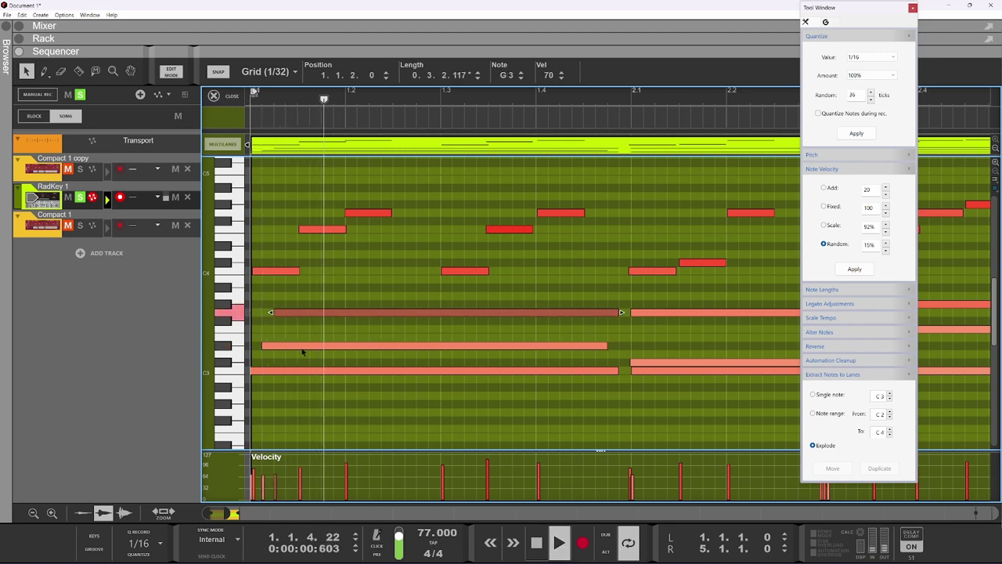
pyautogui.press('space')
pyautogui.press('space')
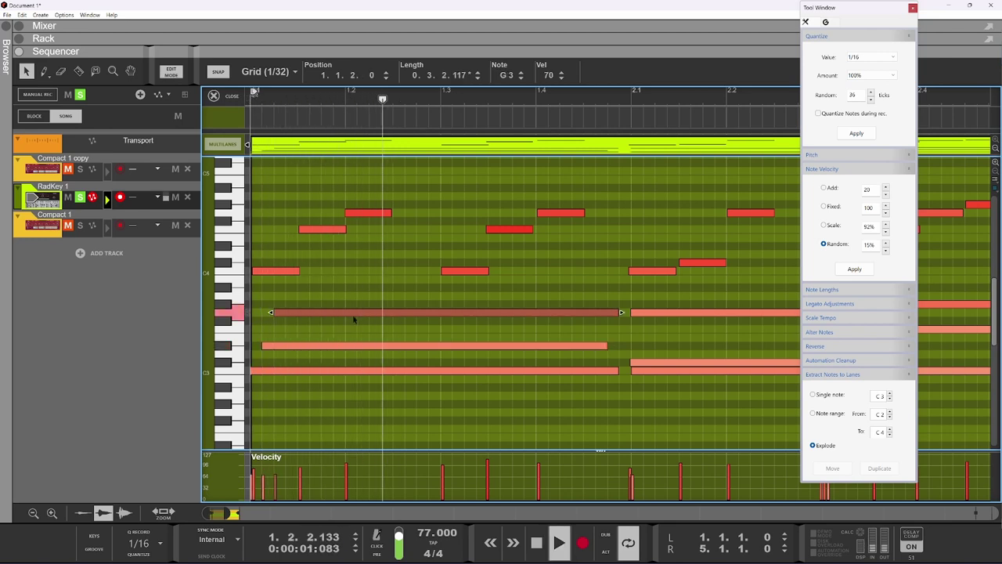
pyautogui.press('space')
pyautogui.press('space')
pyautogui.press('space')
pyautogui.press('space')
pyautogui.press('space')
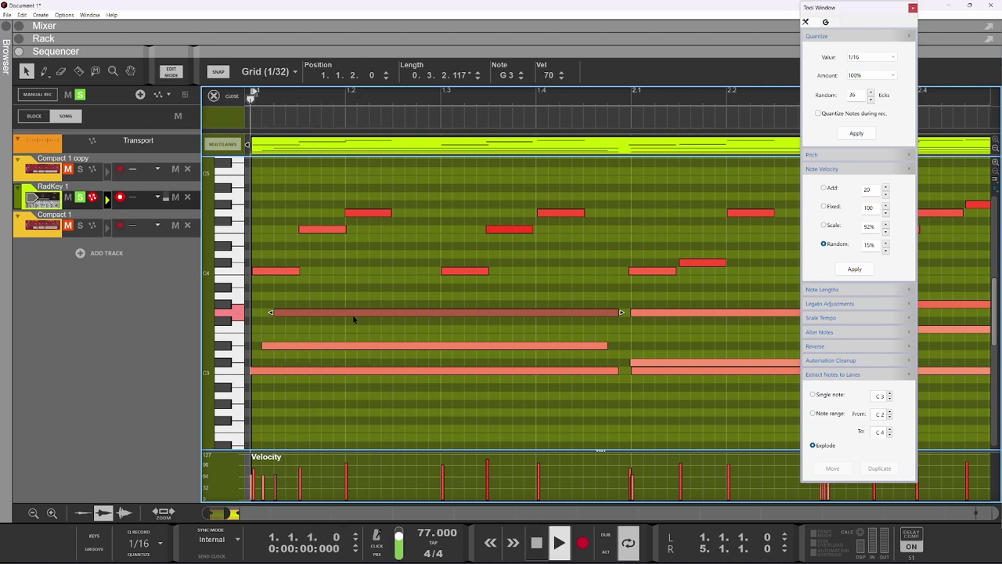
# Step: Stagger the bar 2 chord by trimming the C#3 note's start to 2.1.1.109 and the G3 note's start to 2.1.2.0
pyautogui.moveTo(668, 292); pyautogui.dragTo(634, 362)
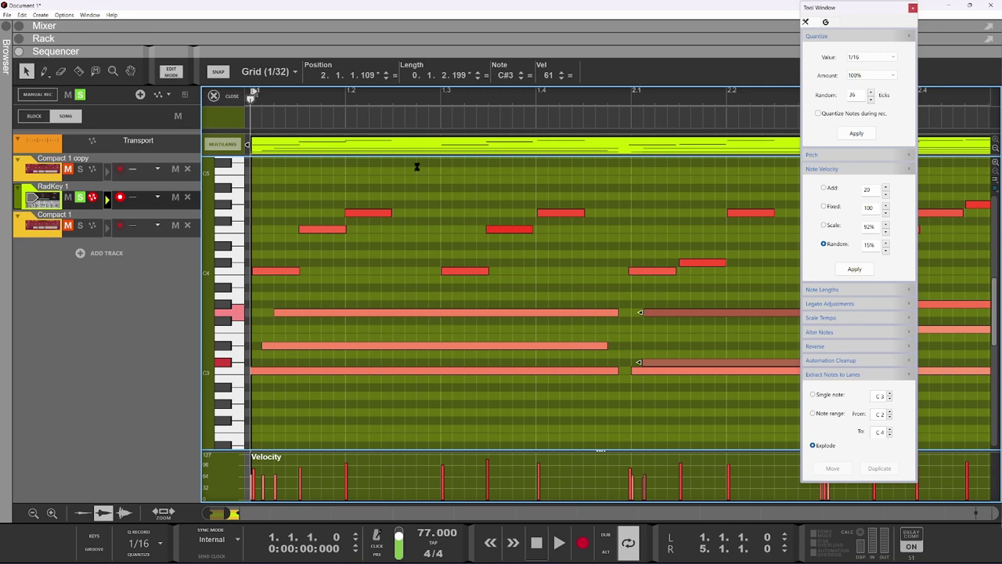
pyautogui.click(295, 72)
pyautogui.click(282, 218)
pyautogui.click(641, 314)
pyautogui.scroll(-4, 489, 348)
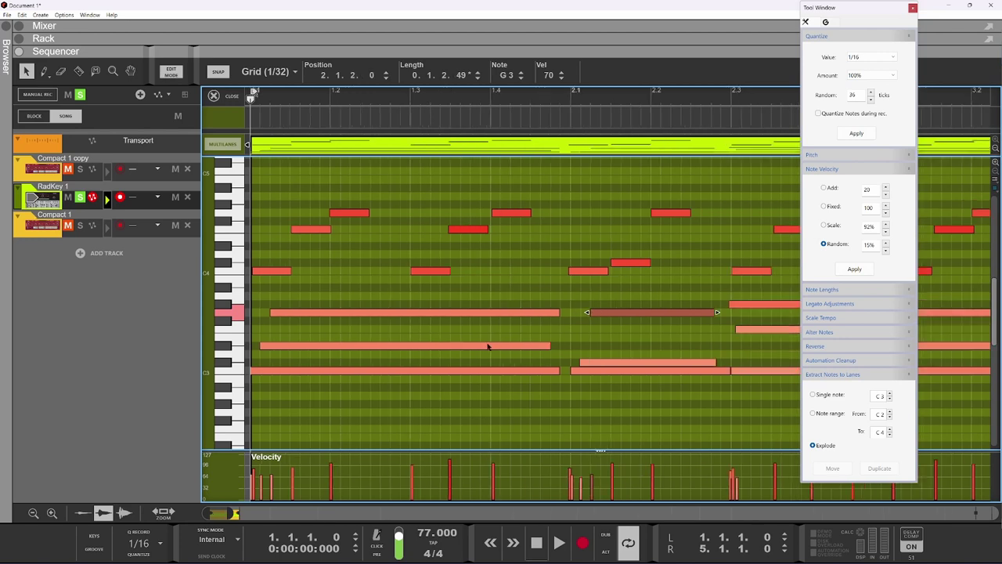
# Step: Stagger the chord at bar 2, beat 3 by trimming the F3 note's start to 2.3.1.148 and making the G#3 note enter after it
pyautogui.scroll(2, 613, 341)
pyautogui.moveTo(573, 307); pyautogui.dragTo(509, 285)
pyautogui.scroll(2, 532, 329)
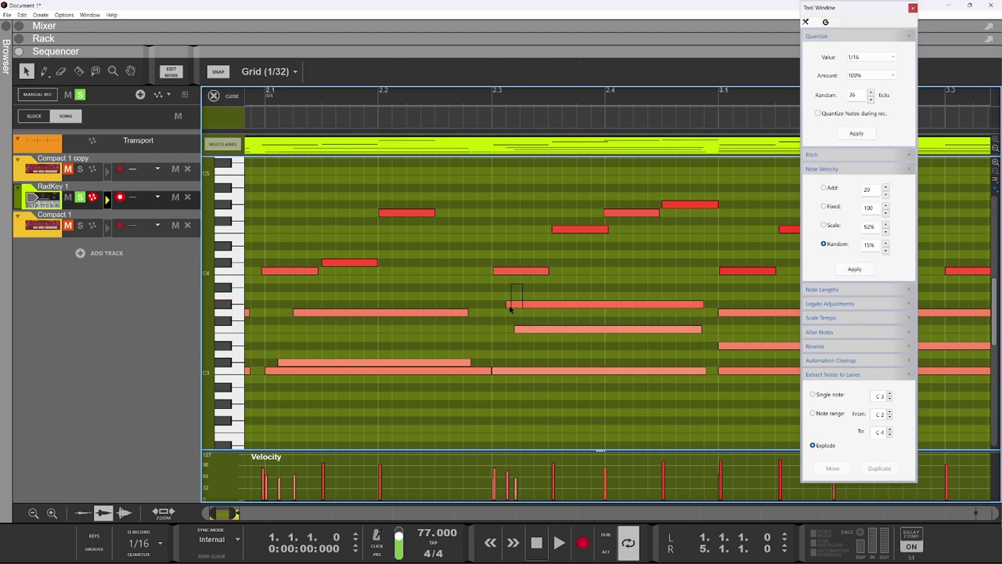
pyautogui.click(504, 304)
pyautogui.click(517, 329)
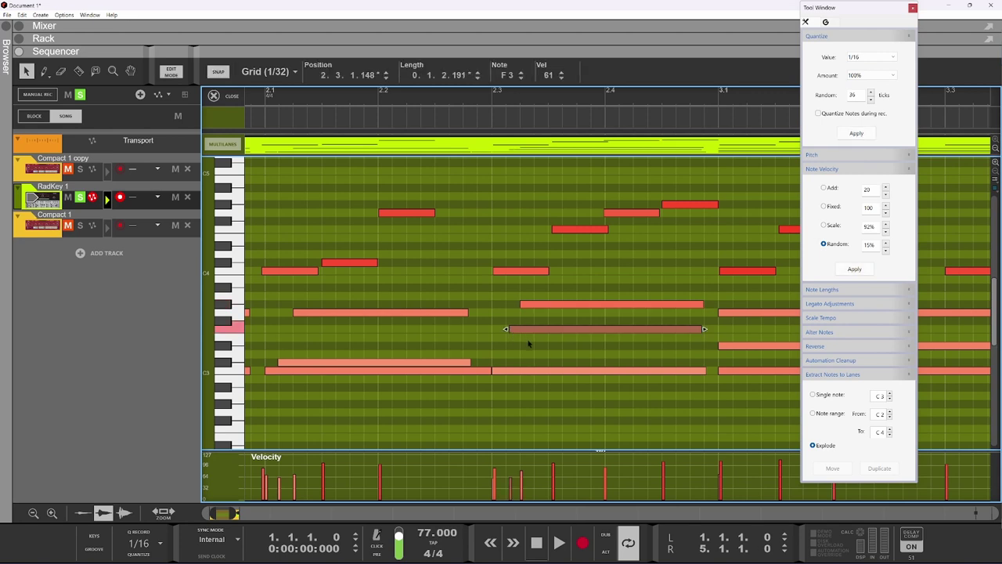
# Step: Stagger the bar 3 chord by trimming the D#3 note's start to 3.1.1.60 and the G3 note's start to 3.1.1.120
pyautogui.scroll(-3, 543, 353)
pyautogui.scroll(5, 686, 362)
pyautogui.moveTo(571, 274); pyautogui.dragTo(545, 347)
pyautogui.click(539, 312)
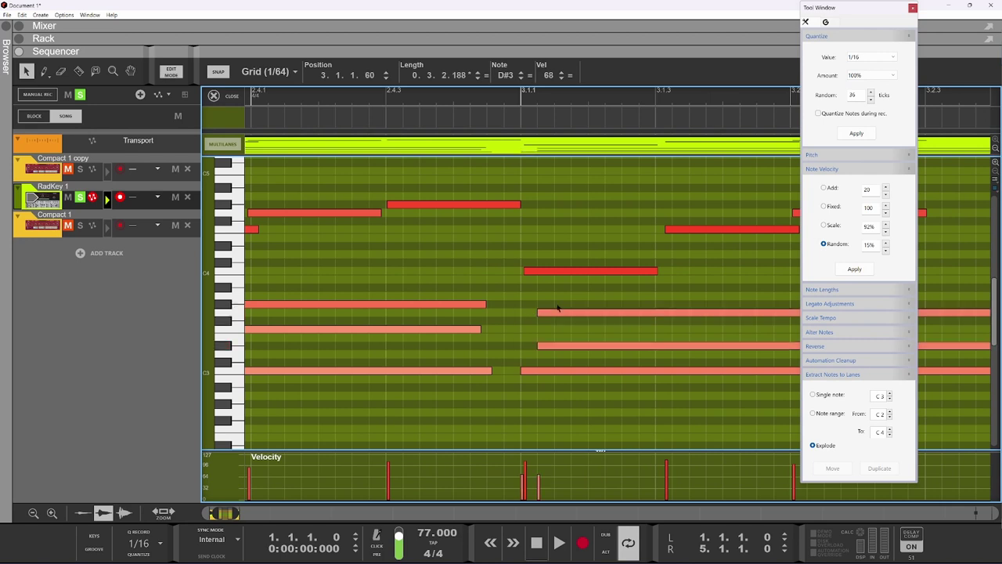
# Step: Stagger the first bar 4 chord by trimming the G3 note's start and moving the C3 note's start to 4.1.1.30
pyautogui.hscroll(10, 486, 329)
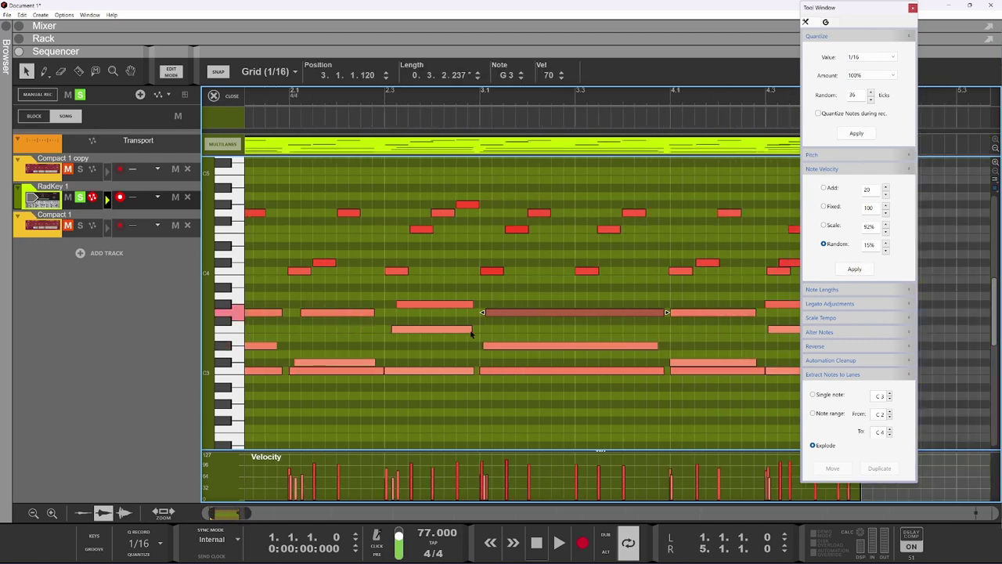
pyautogui.scroll(2, 374, 360)
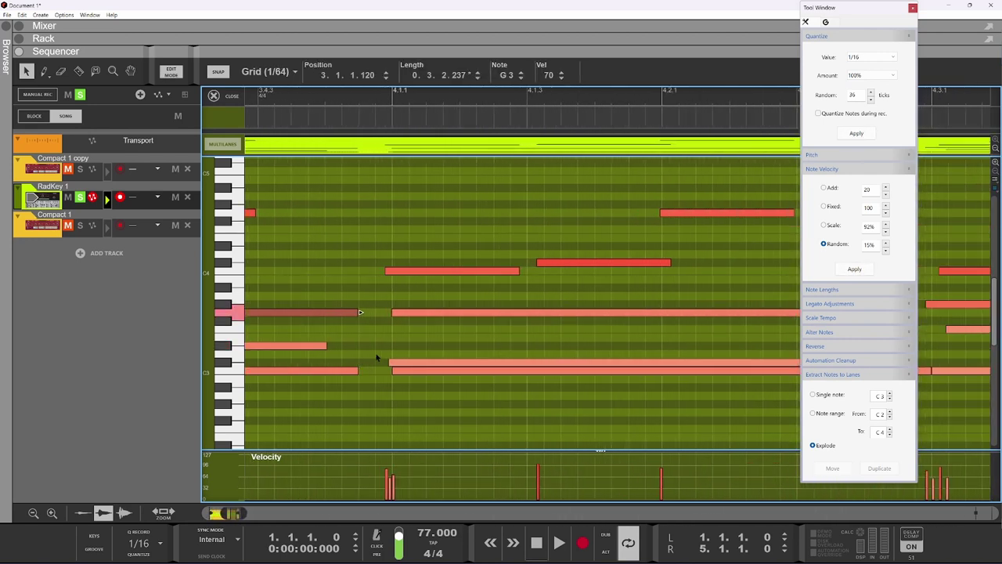
pyautogui.click(418, 314)
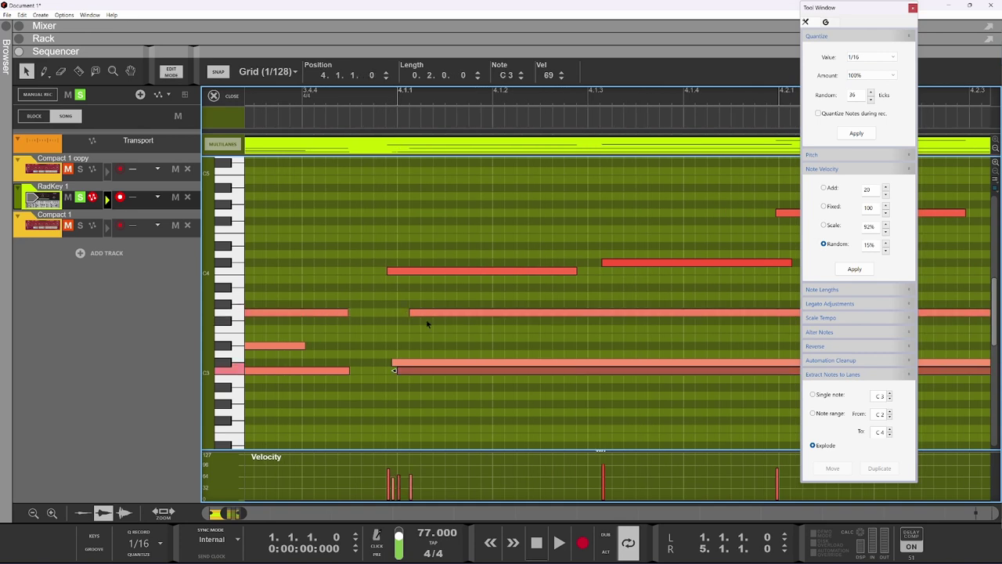
pyautogui.moveTo(424, 314)
pyautogui.mouseDown()
pyautogui.moveTo(410, 315)
pyautogui.moveTo(422, 314)
pyautogui.mouseUp()
pyautogui.click(415, 369)
pyautogui.moveTo(395, 371); pyautogui.dragTo(409, 371)
# Step: Inspect the last chord of bar 4 and play the loop to audition all the staggered chords
pyautogui.scroll(-3, 407, 369)
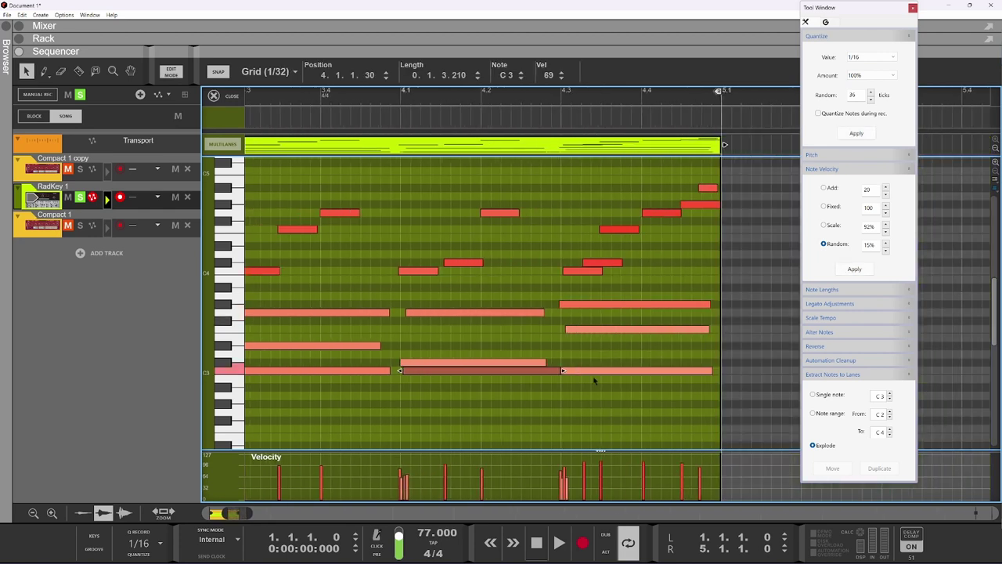
pyautogui.scroll(5, 537, 371)
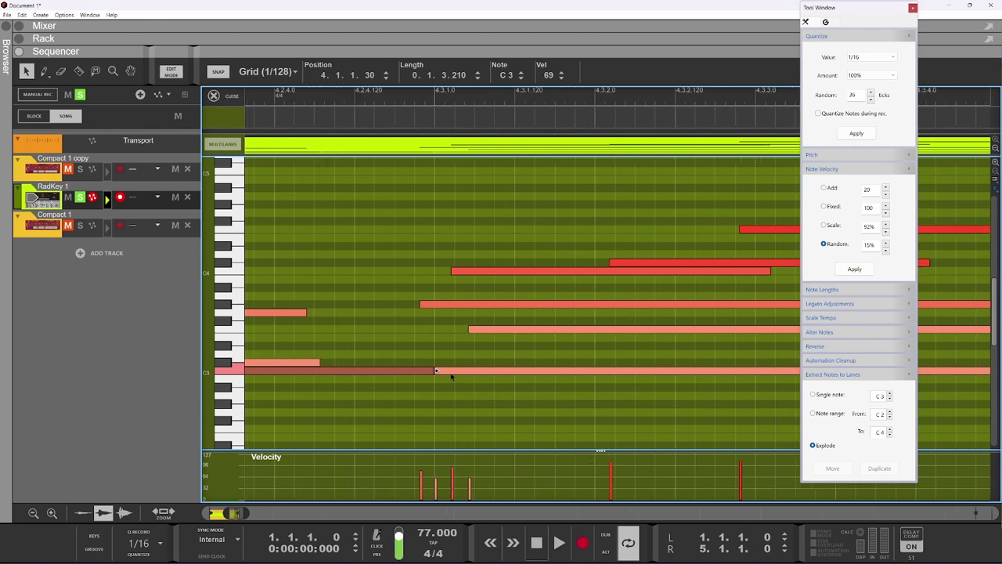
pyautogui.press('space')
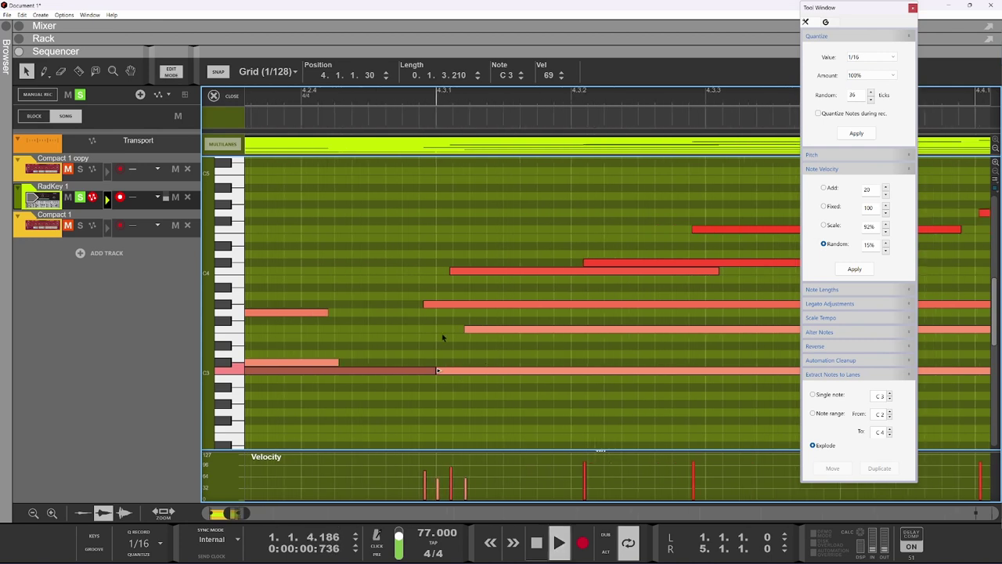
pyautogui.scroll(-2, 441, 334)
pyautogui.scroll(-4, 443, 337)
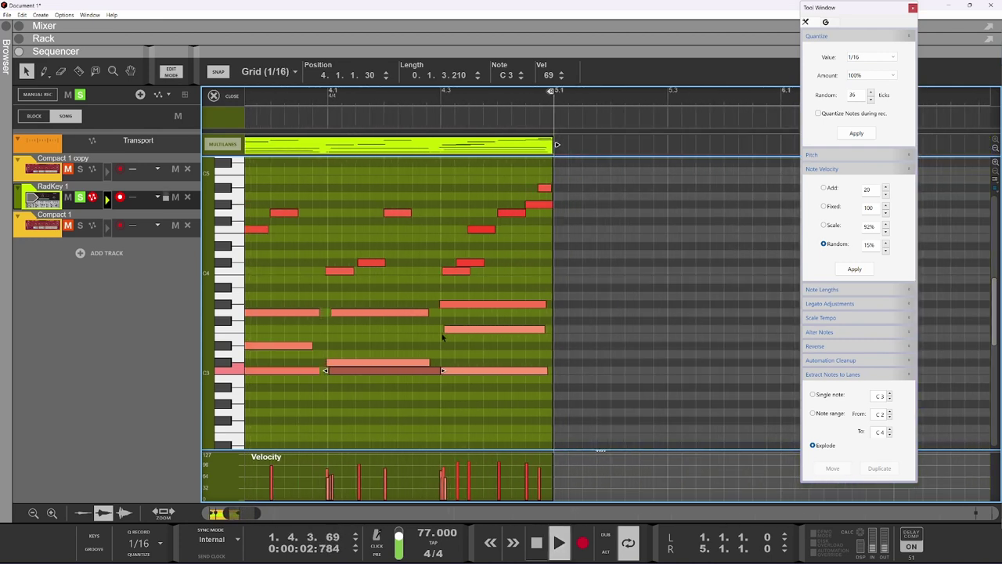
pyautogui.scroll(-3, 442, 334)
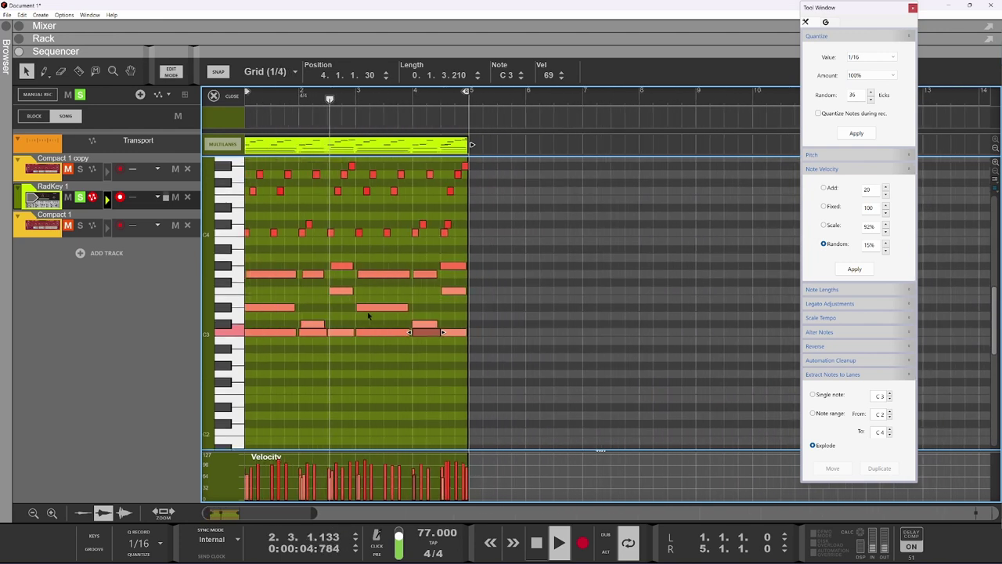
pyautogui.scroll(3, 368, 315)
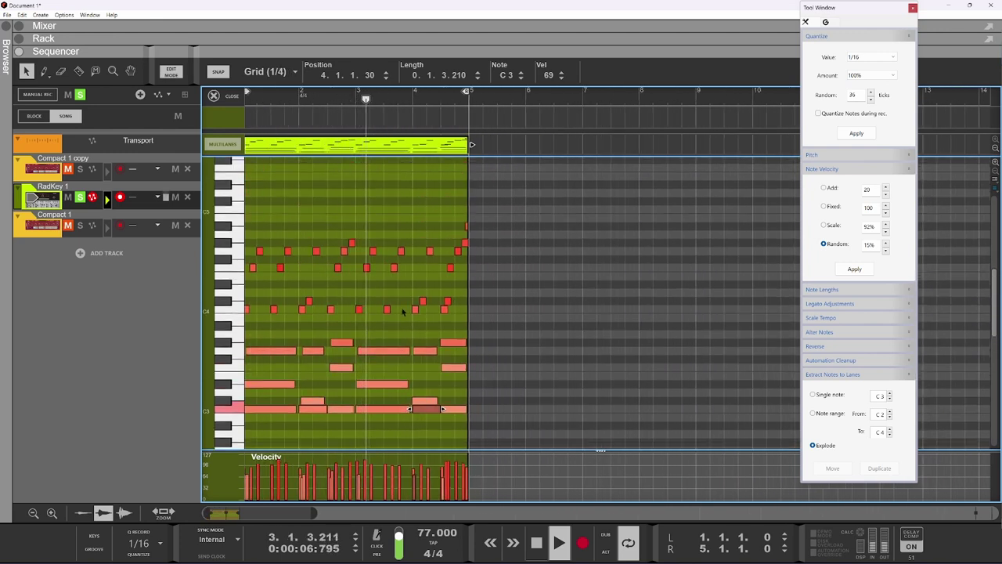
# Step: Select all the chord notes and apply 15% random note velocity several times while the loop plays
pyautogui.moveTo(489, 324); pyautogui.dragTo(225, 418)
pyautogui.click(853, 269)
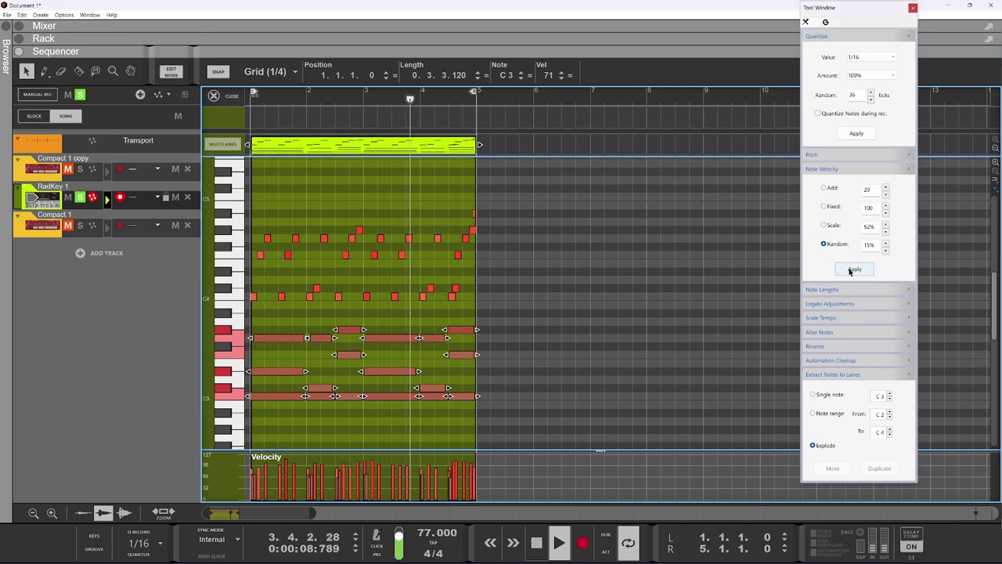
pyautogui.click(849, 270)
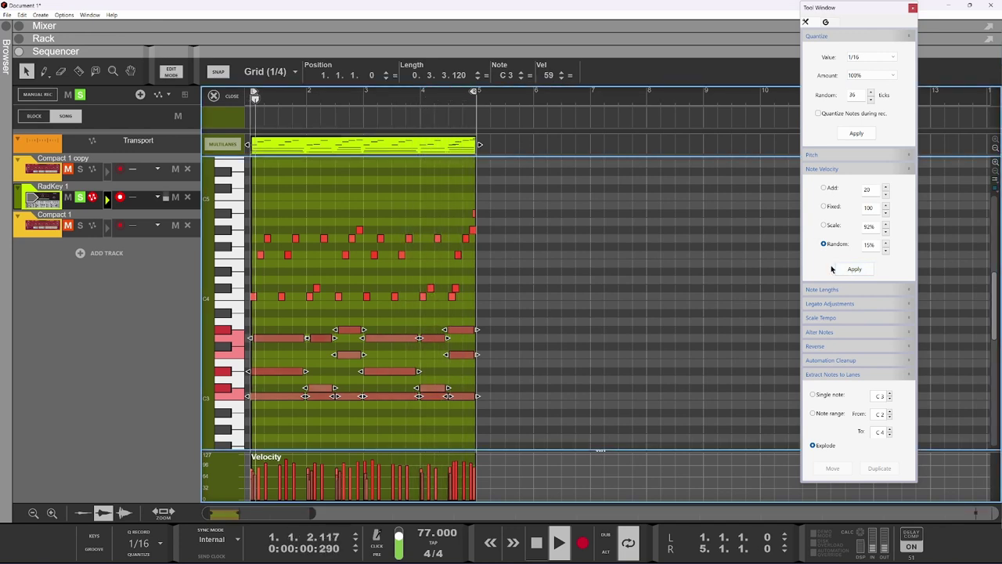
pyautogui.click(845, 269)
pyautogui.click(849, 269)
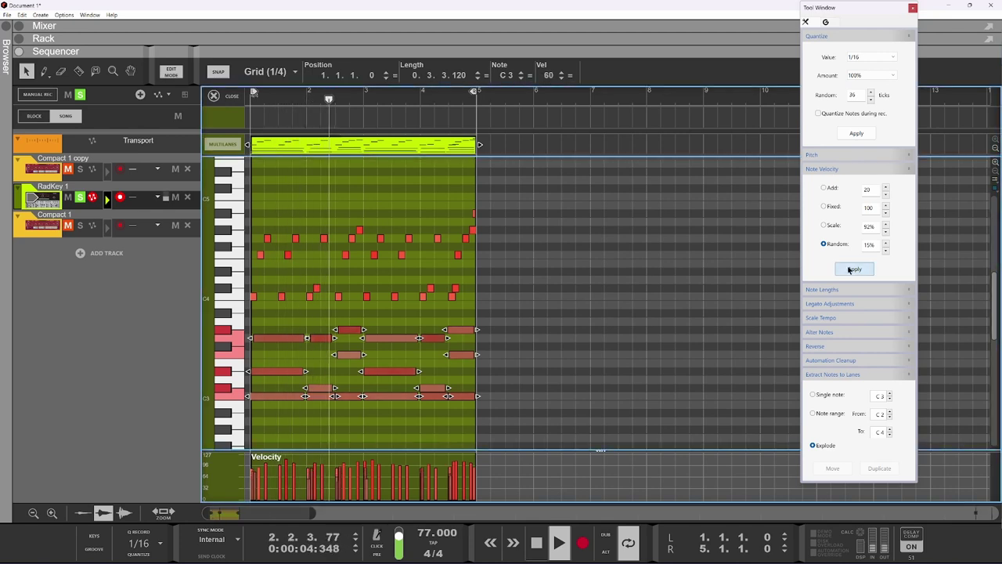
pyautogui.click(849, 269)
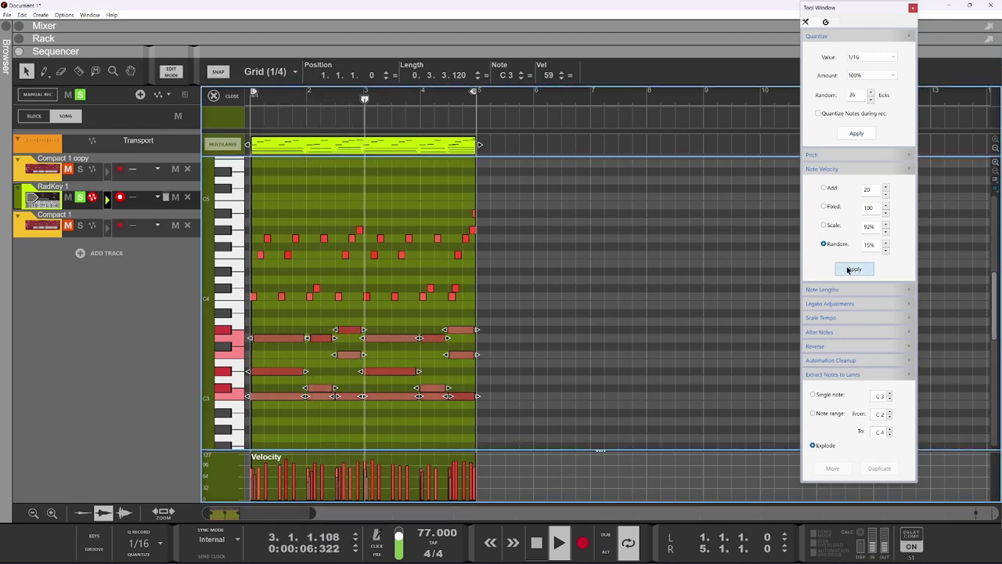
# Step: Raise the velocities of all the chord notes together, bringing the first C3 note to 66
pyautogui.moveTo(515, 317); pyautogui.dragTo(262, 403)
pyautogui.click(546, 76)
pyautogui.moveTo(545, 76); pyautogui.dragTo(545, 55)
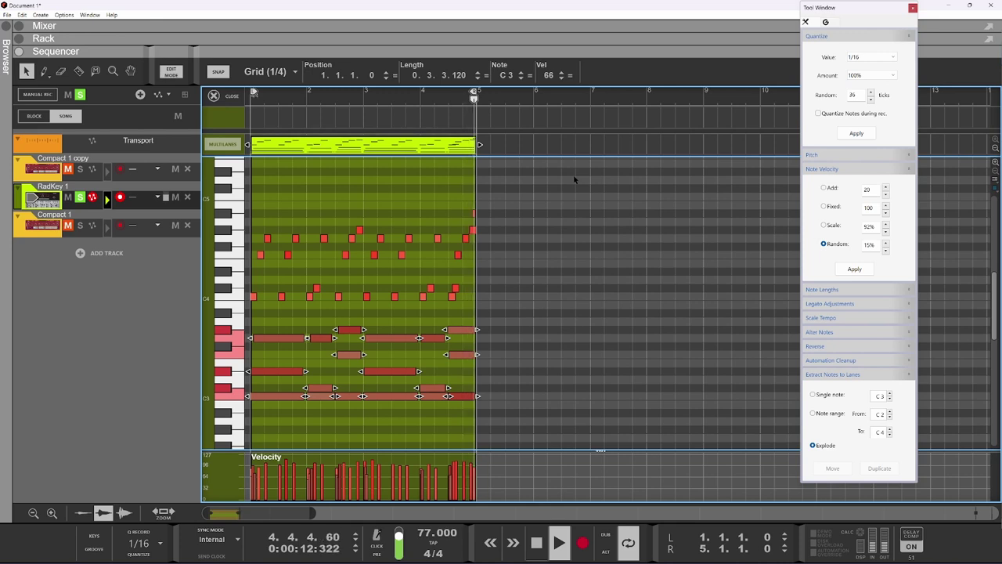
# Step: Show the Radical Keys in the rack, enable its overdrive and switch the overdrive type to Frost
pyautogui.click(459, 37)
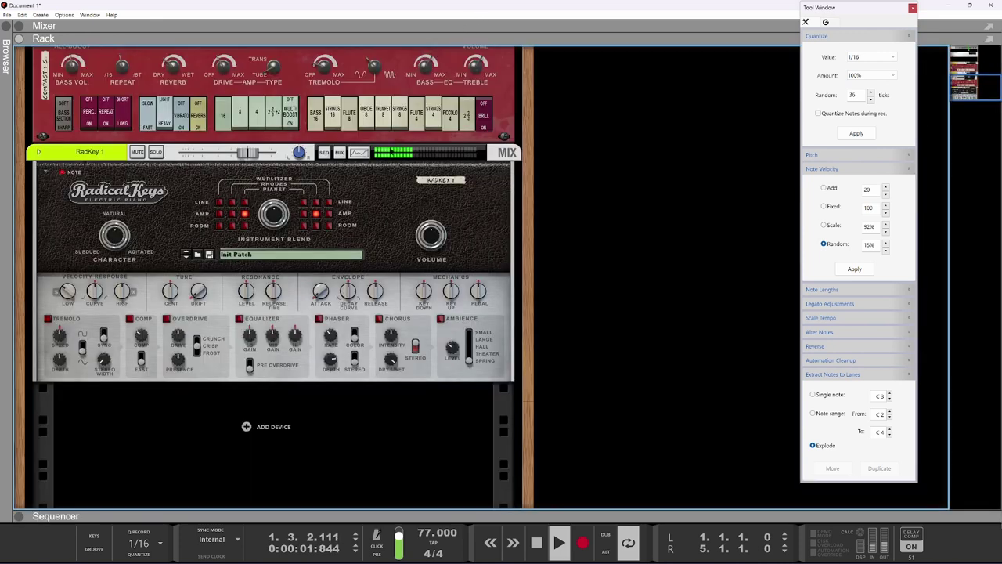
pyautogui.scroll(1, 329, 251)
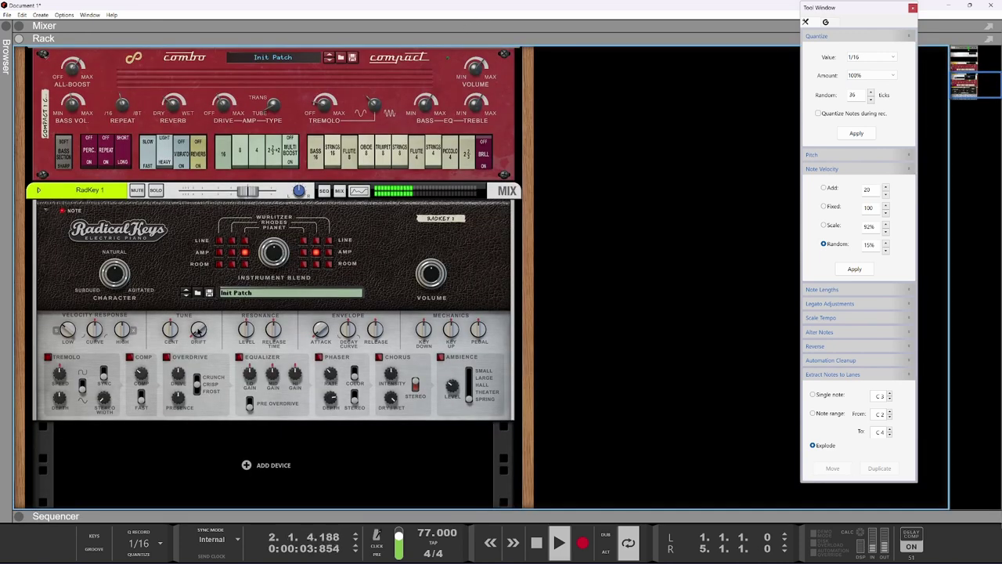
pyautogui.click(169, 357)
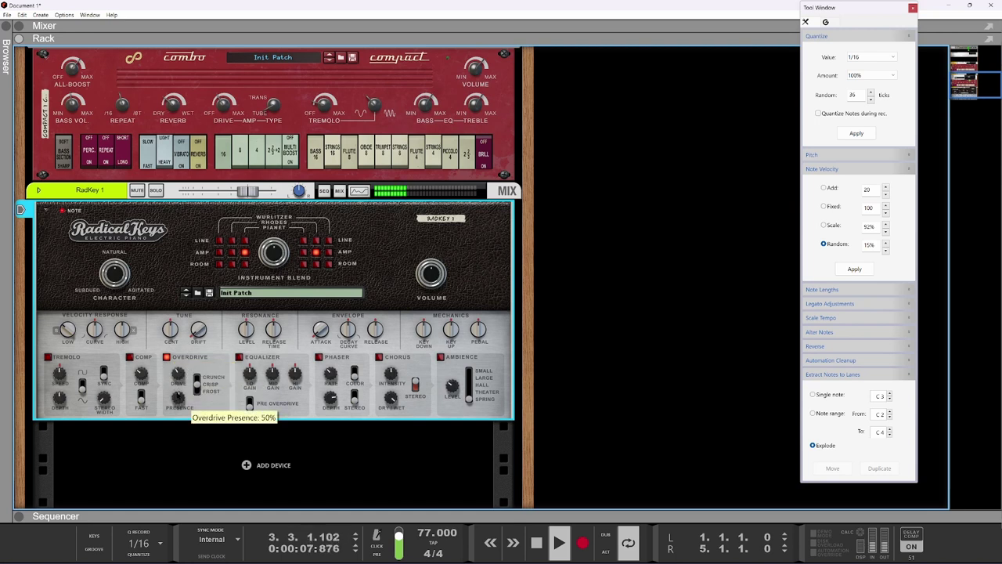
pyautogui.click(200, 395)
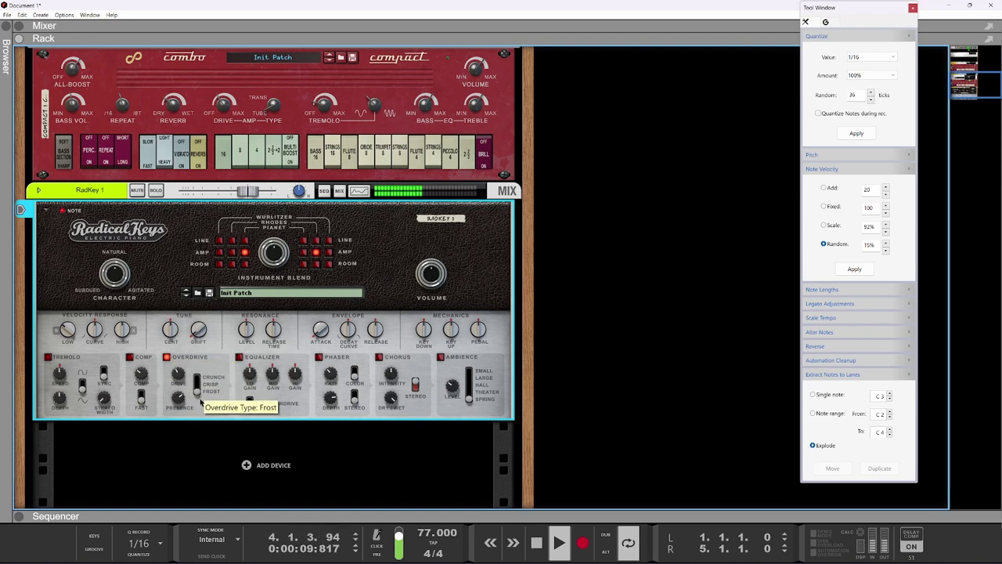
pyautogui.click(197, 395)
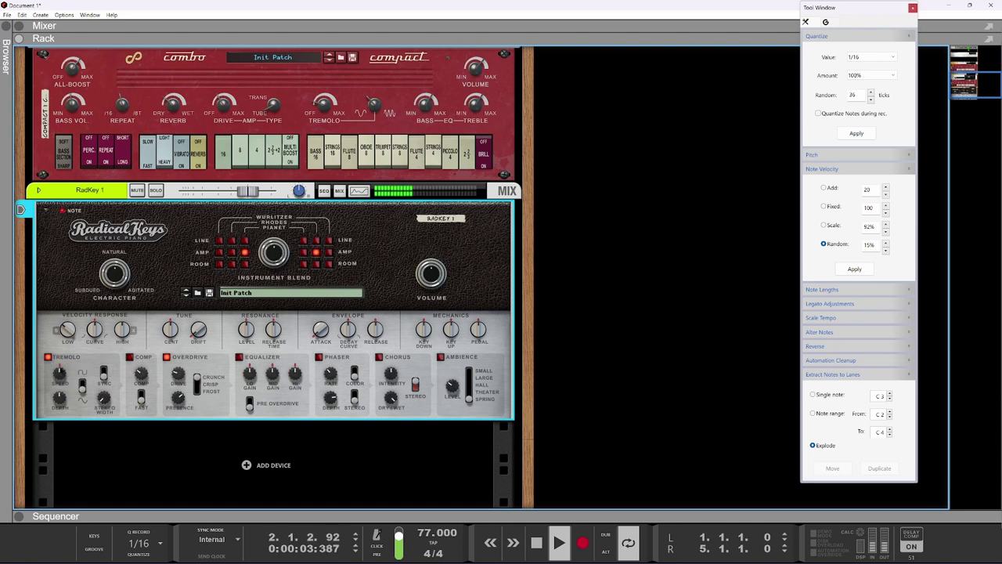
# Step: Turn off the tremolo and enable the Radical Keys ambience with a level of 5.3 dB and the Theater type
pyautogui.click(49, 359)
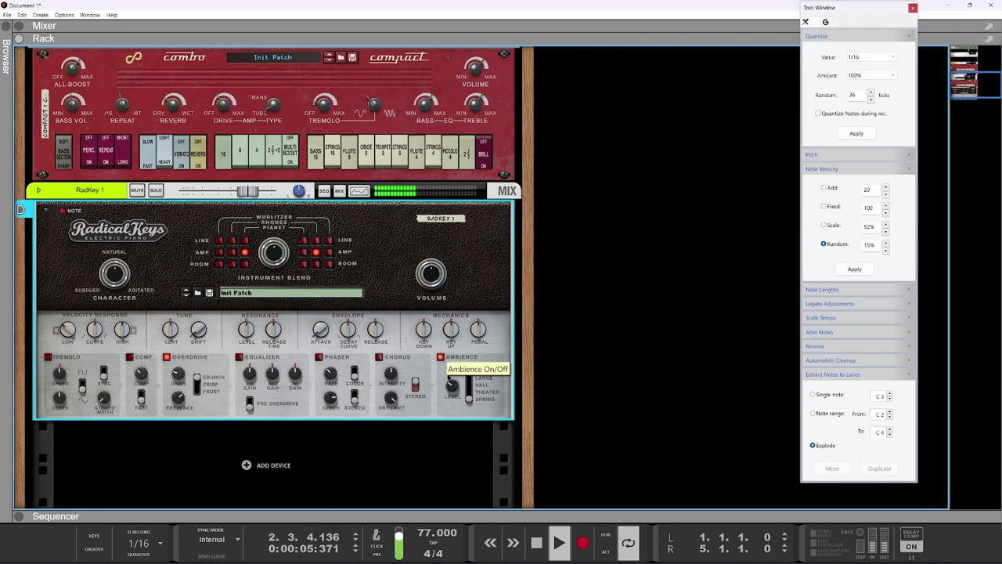
pyautogui.click(441, 357)
pyautogui.moveTo(452, 386); pyautogui.dragTo(457, 335)
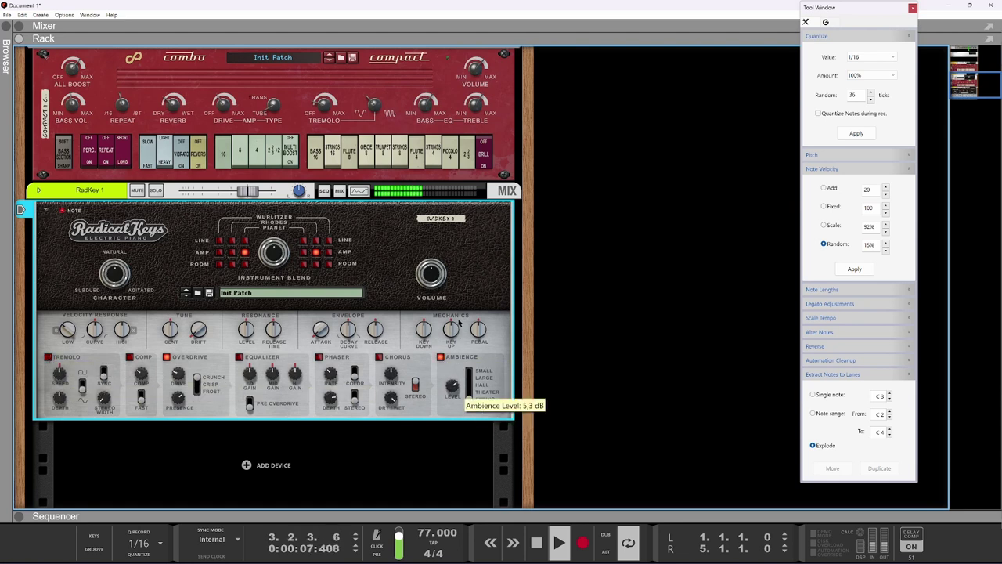
pyautogui.moveTo(469, 398)
pyautogui.mouseDown()
pyautogui.moveTo(471, 379)
pyautogui.moveTo(469, 391)
pyautogui.mouseUp()
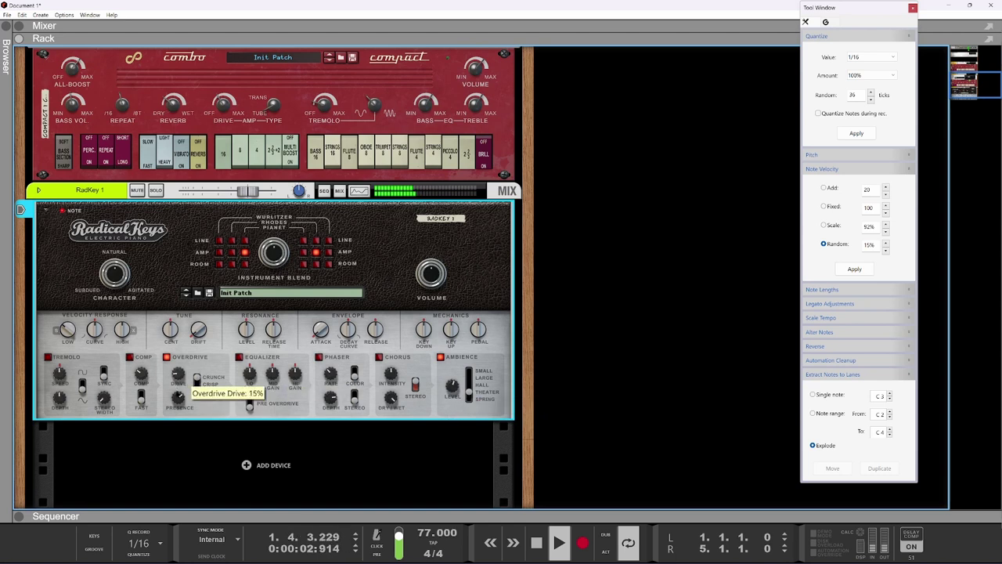
# Step: Fine-tune the overdrive, flip the phaser's color setting and turn off the chorus
pyautogui.moveTo(179, 391); pyautogui.dragTo(178, 397)
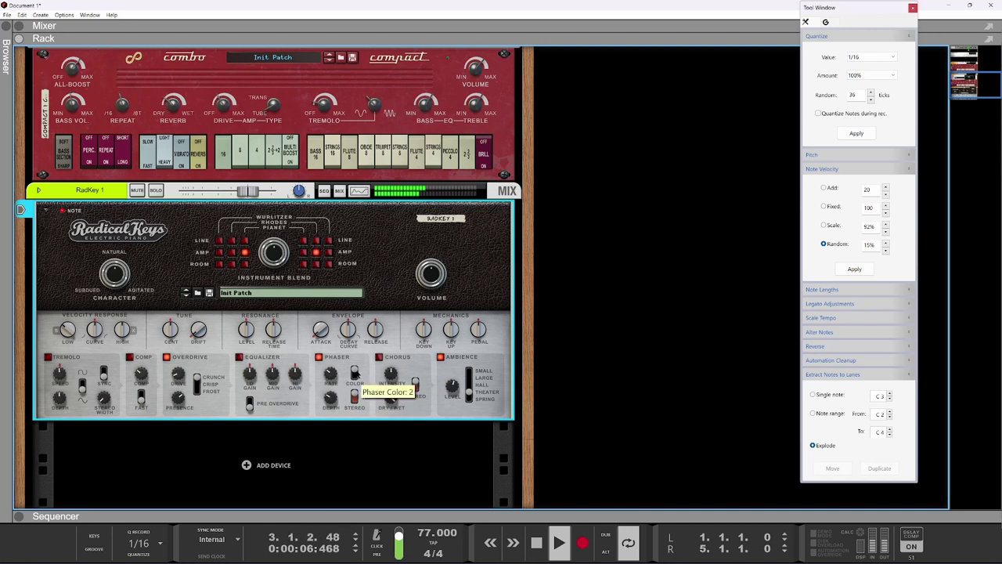
pyautogui.click(356, 383)
pyautogui.click(379, 358)
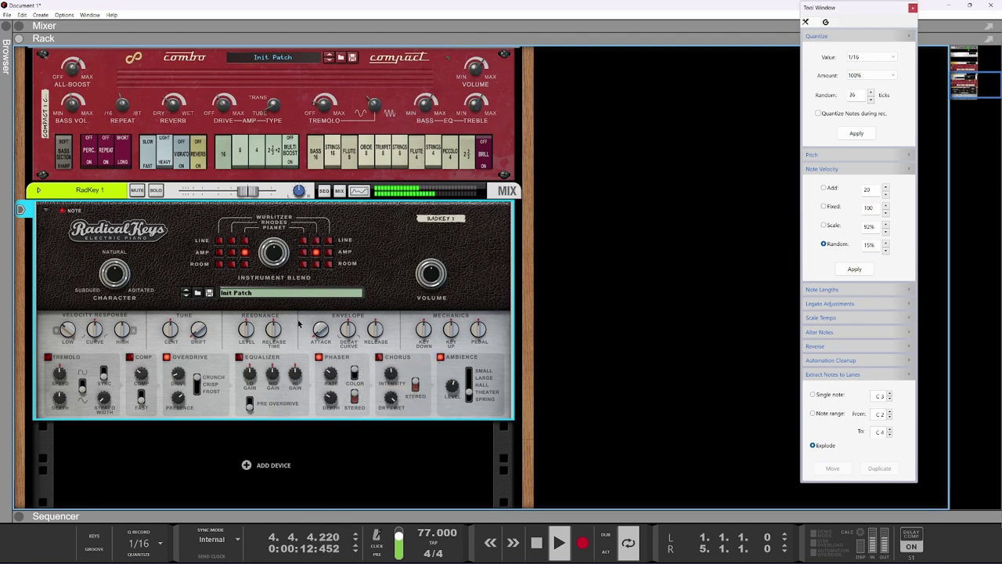
# Step: Adjust the Key Down mechanics level and the Character setting of the Radical Keys
pyautogui.moveTo(426, 329); pyautogui.dragTo(458, 310)
pyautogui.moveTo(117, 275); pyautogui.dragTo(120, 285)
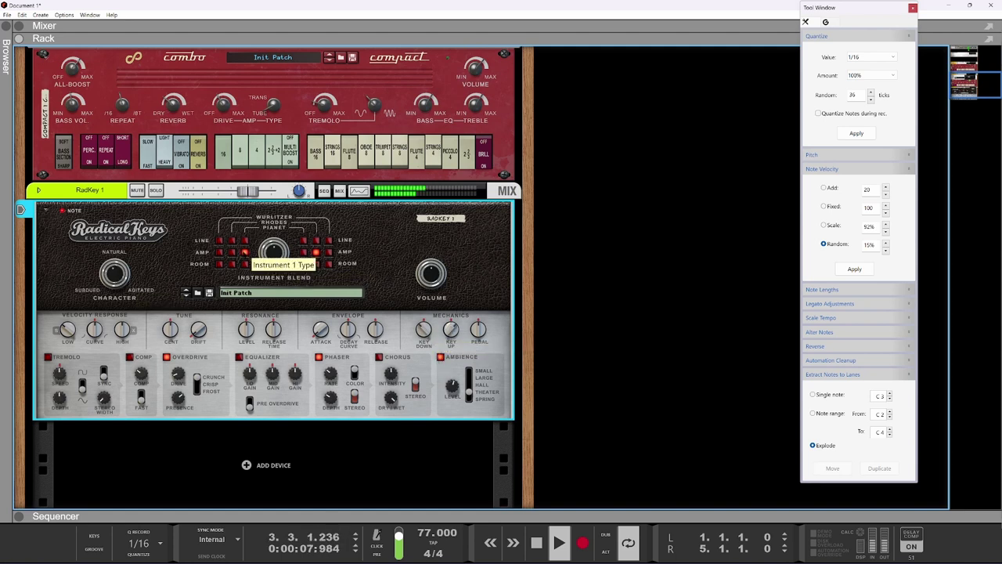
# Step: Audition the Rhodes and Wurlitzer variants as instrument 1's type and return to the Pianet amp
pyautogui.click(232, 251)
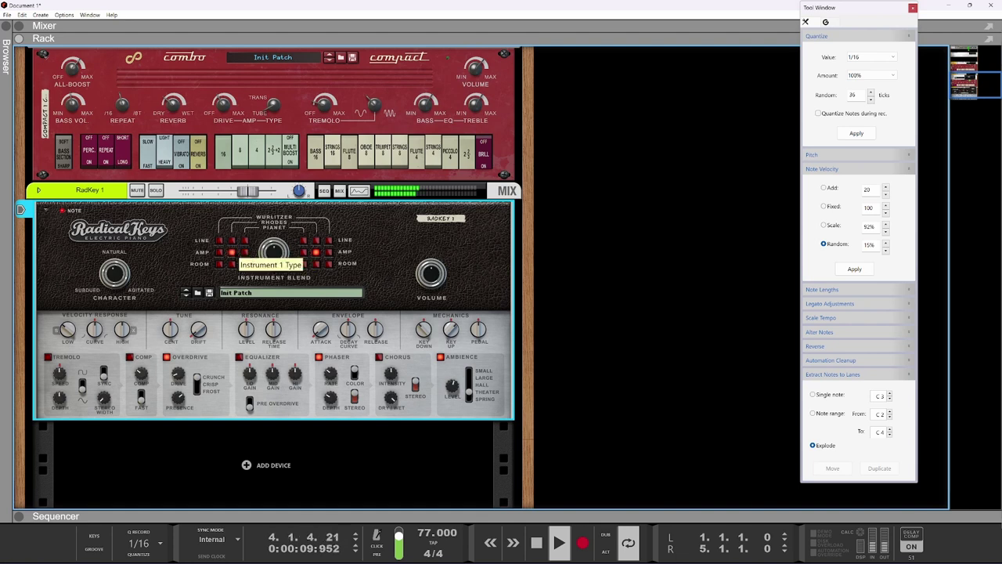
pyautogui.click(244, 252)
pyautogui.click(219, 252)
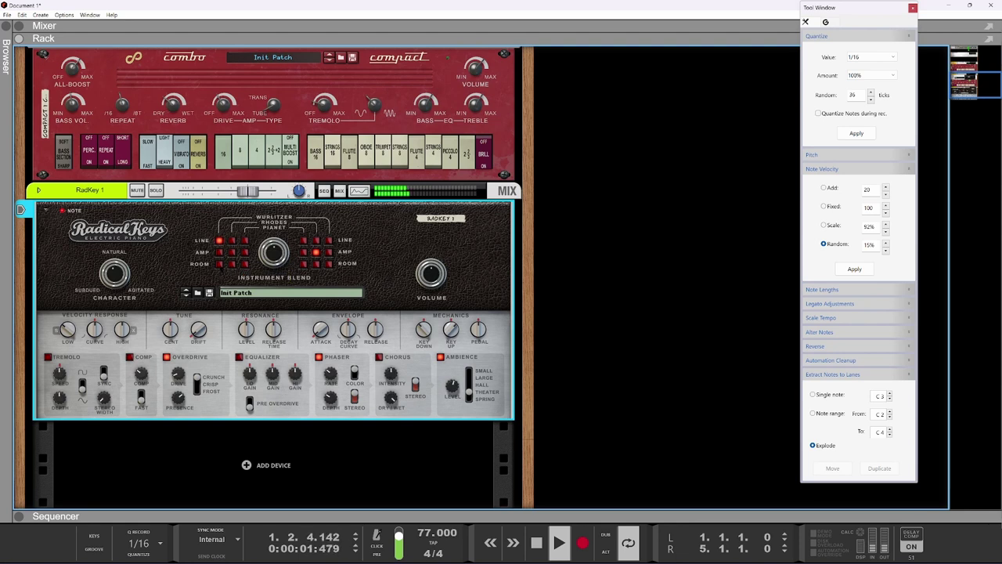
pyautogui.click(220, 264)
pyautogui.click(244, 251)
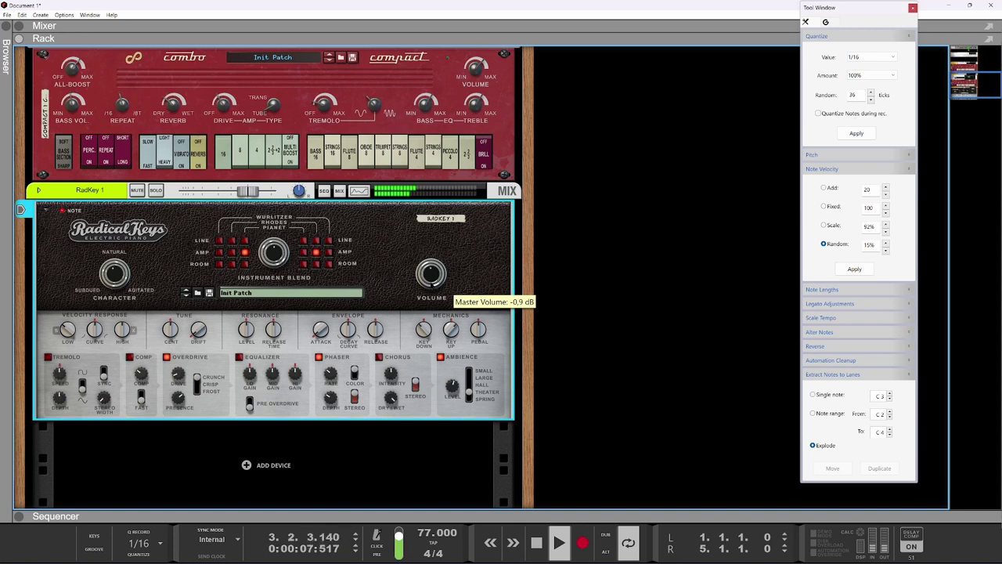
# Step: Adjust the Radical Keys master volume, then switch off the phaser and leave the overdrive on
pyautogui.moveTo(437, 282); pyautogui.dragTo(437, 280)
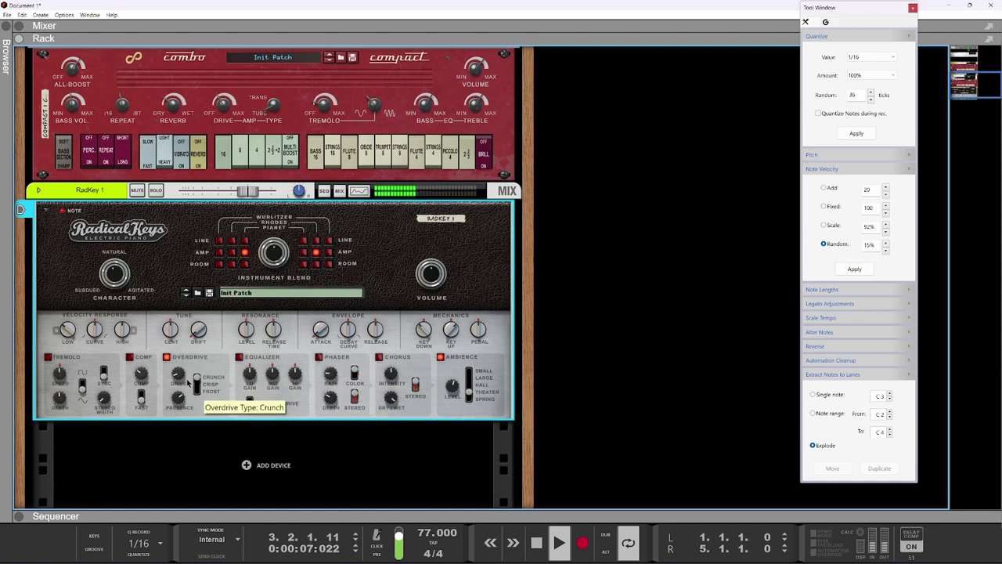
pyautogui.click(318, 357)
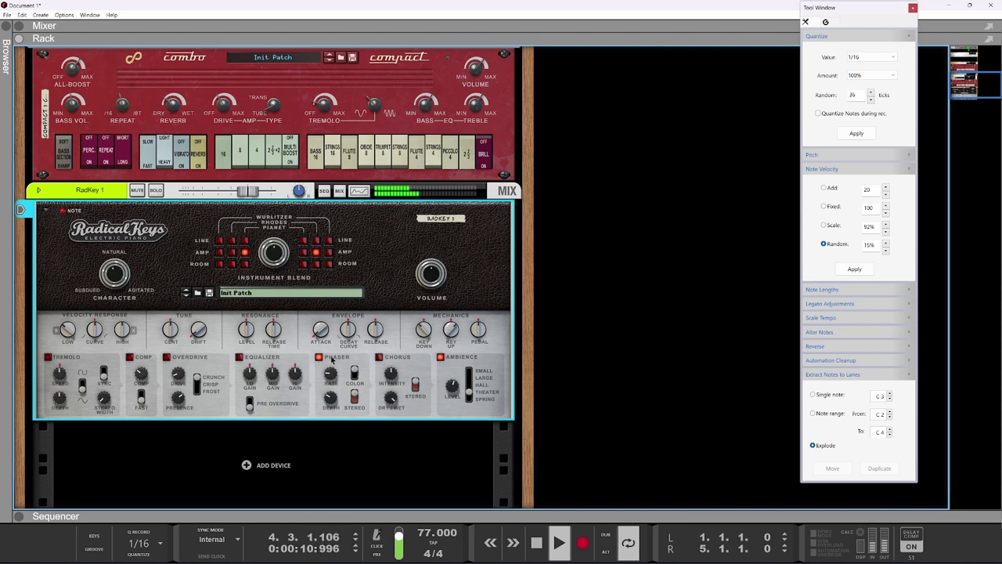
pyautogui.click(318, 358)
pyautogui.click(166, 357)
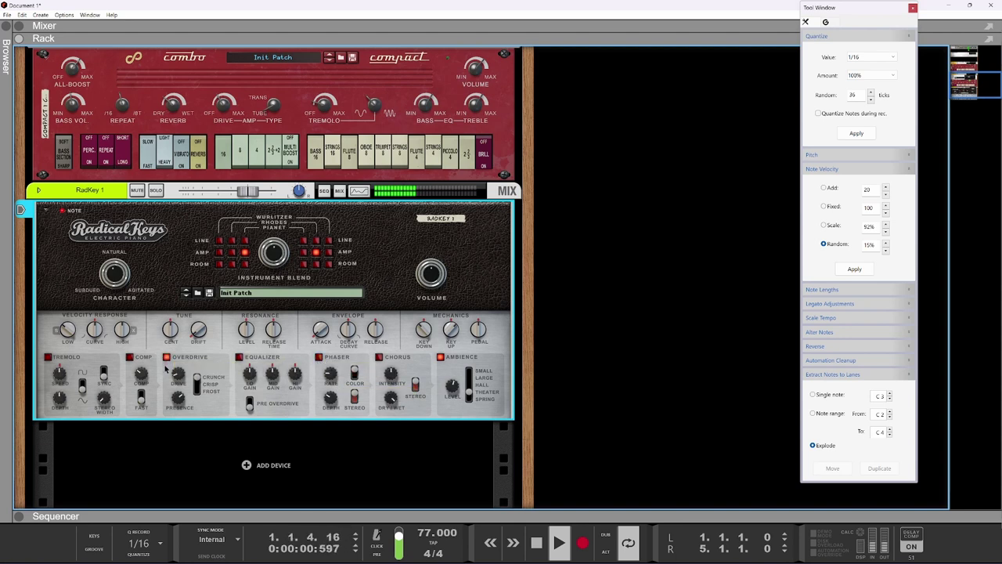
# Step: Enable the Radical Keys compressor and switch it to fast mode
pyautogui.click(130, 358)
pyautogui.click(141, 397)
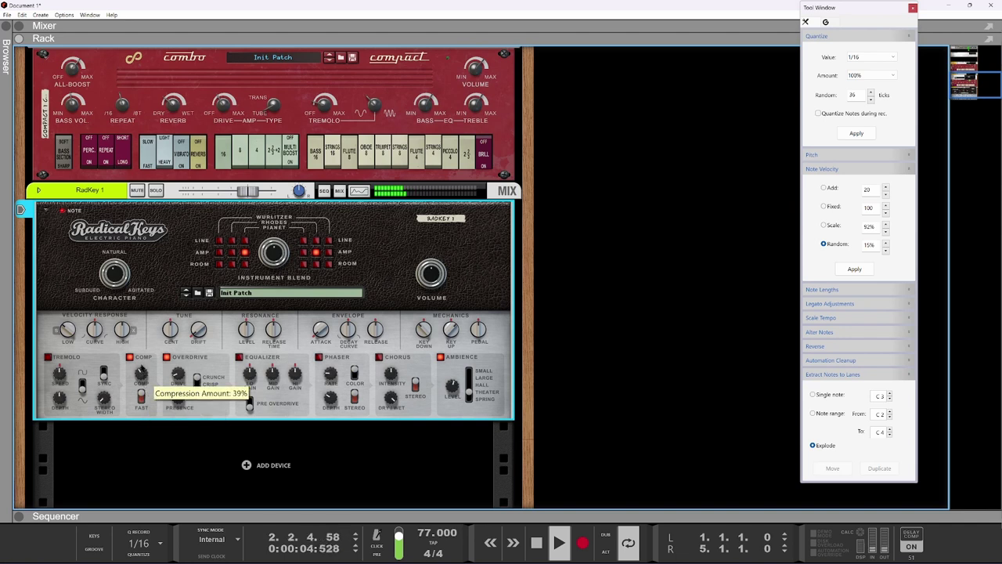
# Step: Turn off the solo on the RadKey 1 track to hear it together with both organ tracks
pyautogui.scroll(2, 201, 331)
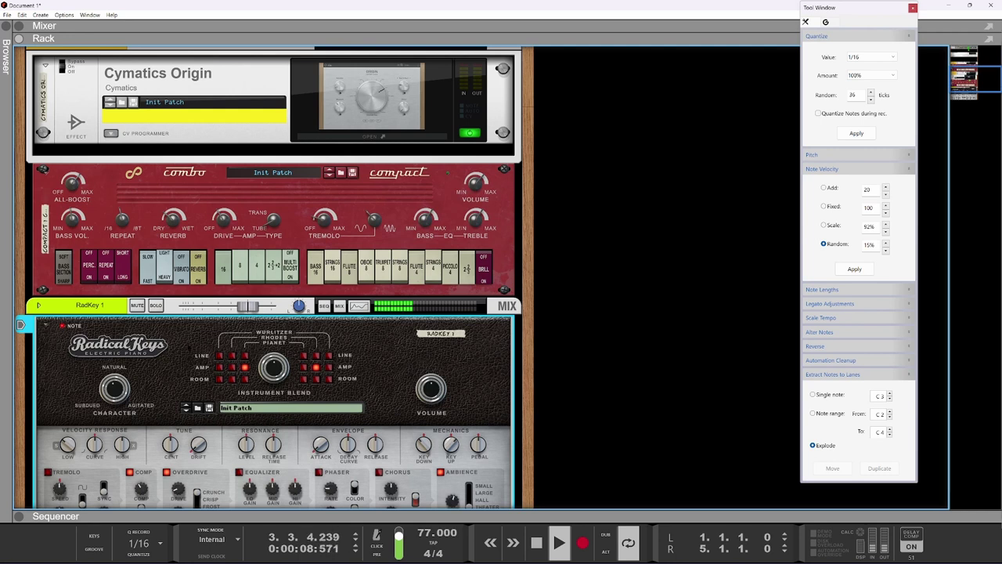
pyautogui.scroll(1, 350, 165)
pyautogui.press('F7')
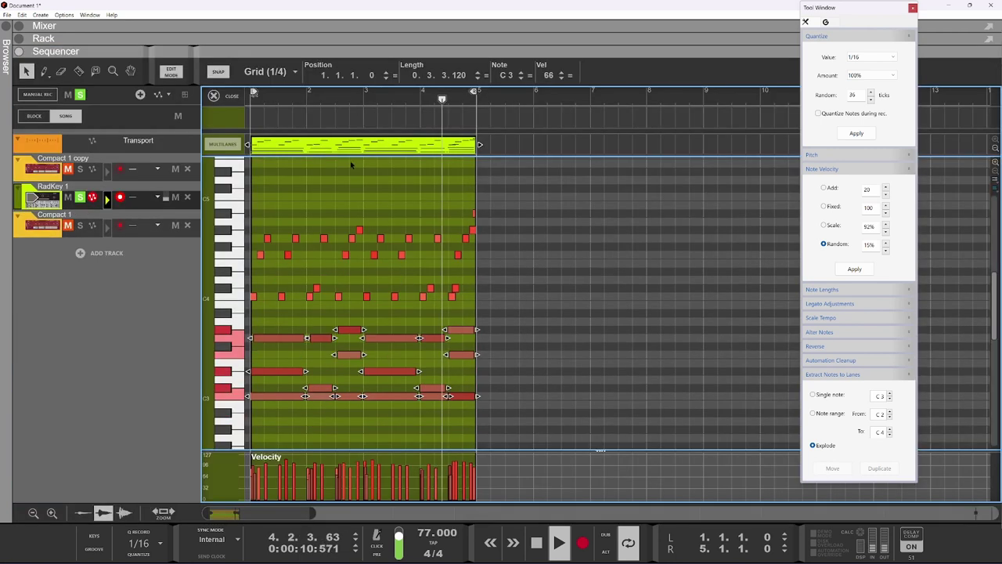
pyautogui.click(80, 197)
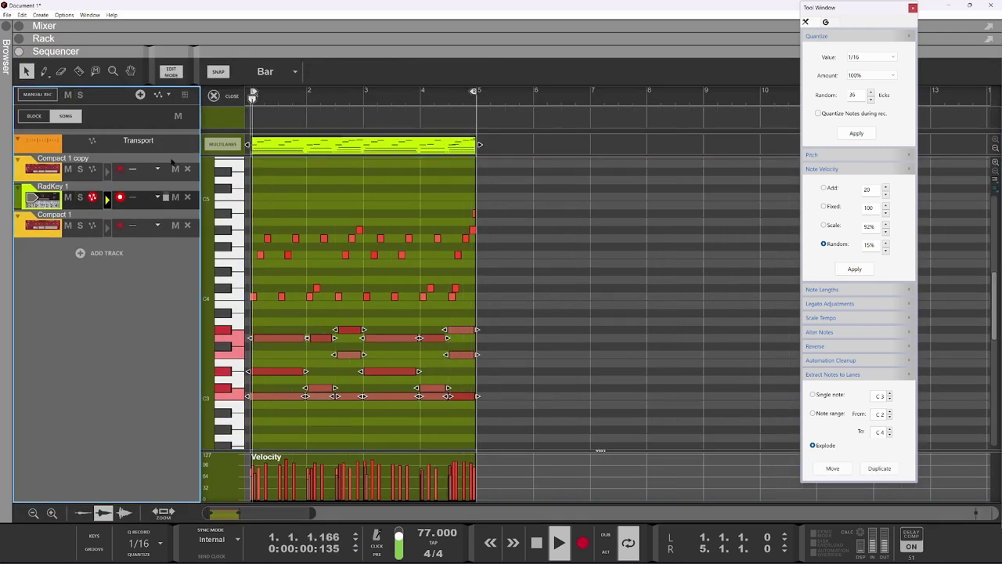
pyautogui.press('F6')
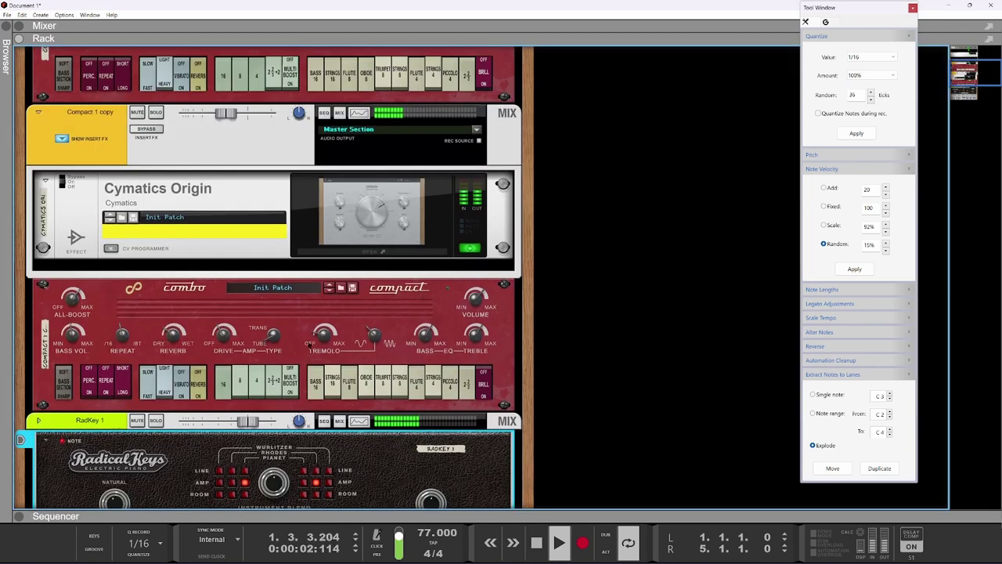
# Step: Solo the RadKey 1 channel and audition the Wurlitzer amp and other types for the two Radical Keys instruments
pyautogui.scroll(3, 310, 344)
pyautogui.scroll(-6, 247, 310)
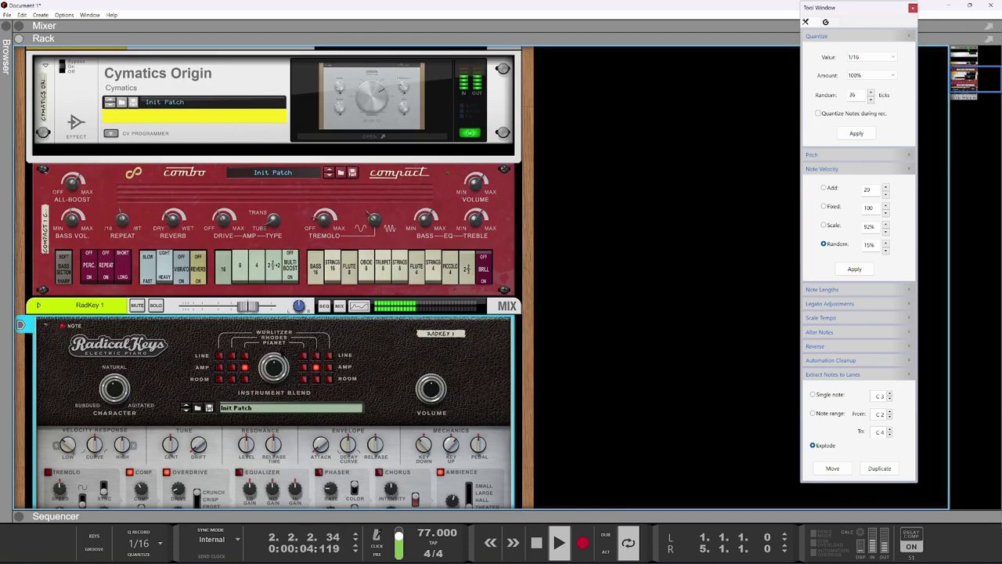
pyautogui.click(156, 305)
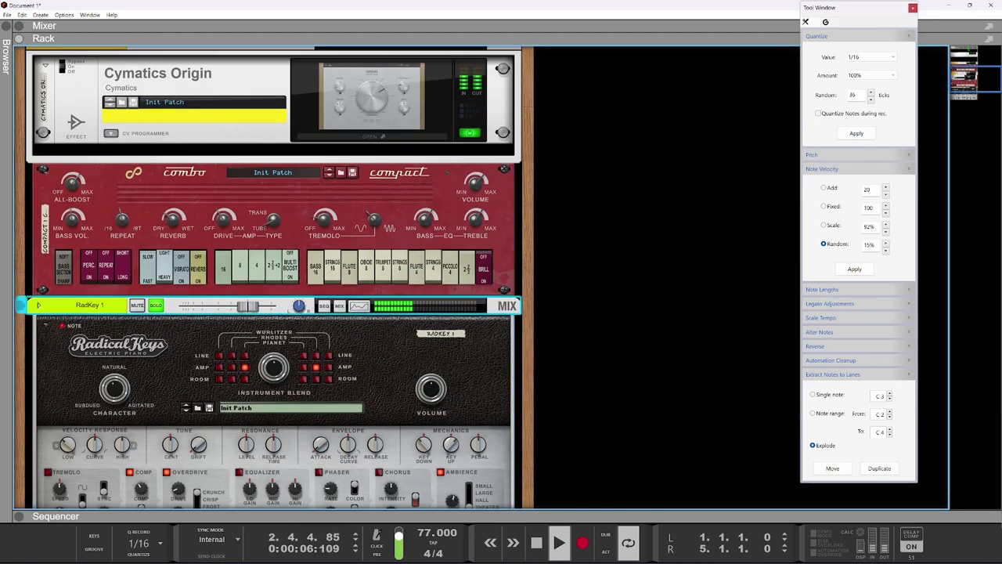
pyautogui.click(220, 366)
pyautogui.click(328, 366)
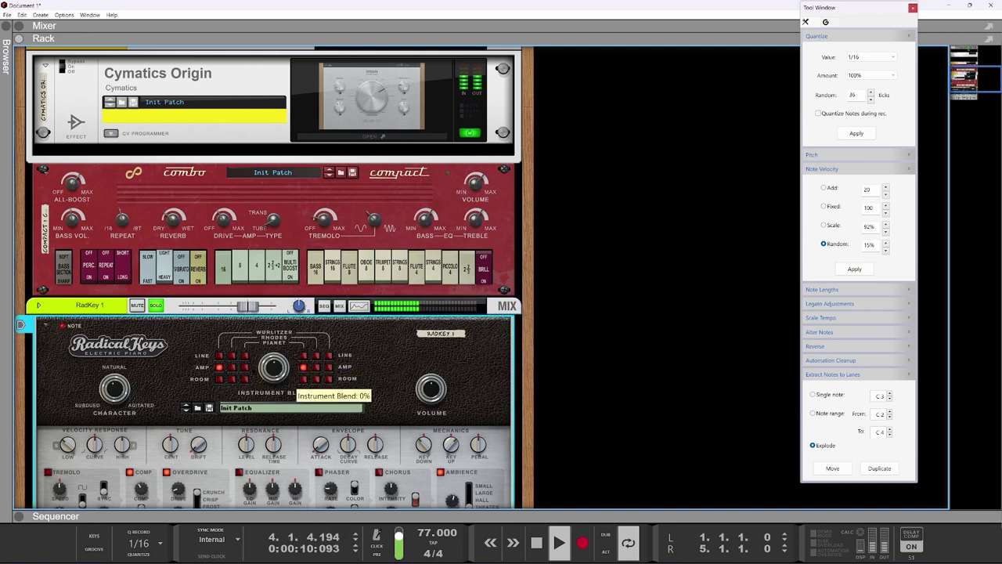
pyautogui.click(316, 367)
pyautogui.click(232, 355)
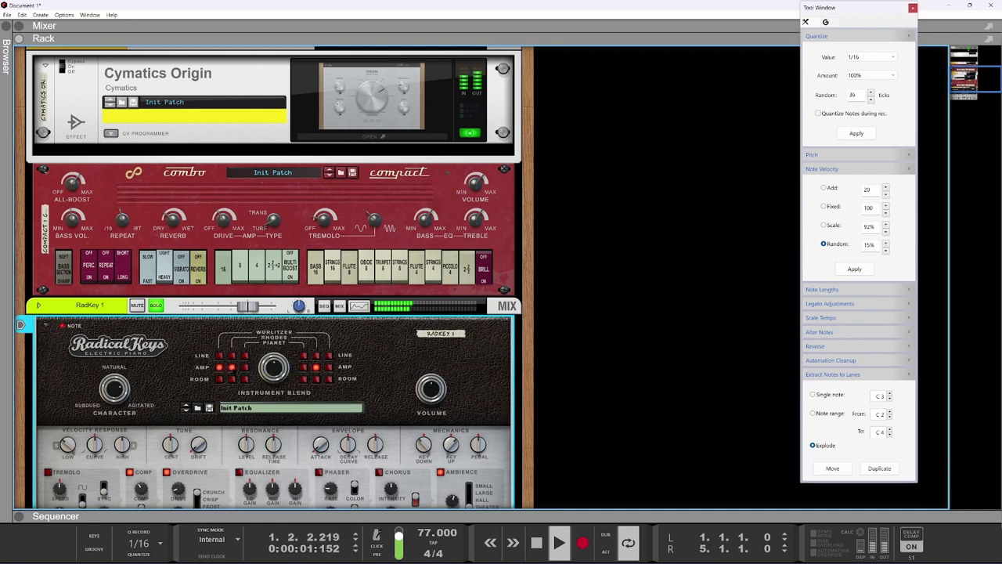
# Step: Try the Wurlitzer room types on both instruments, then return to the Pianet amp for instrument 1 and the Rhodes amp for instrument 2
pyautogui.click(219, 379)
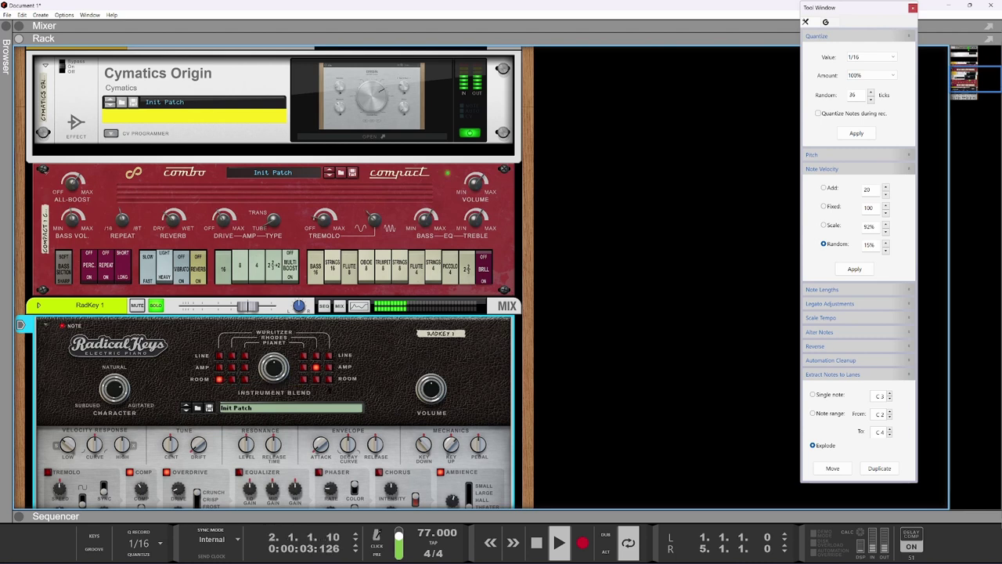
pyautogui.click(329, 378)
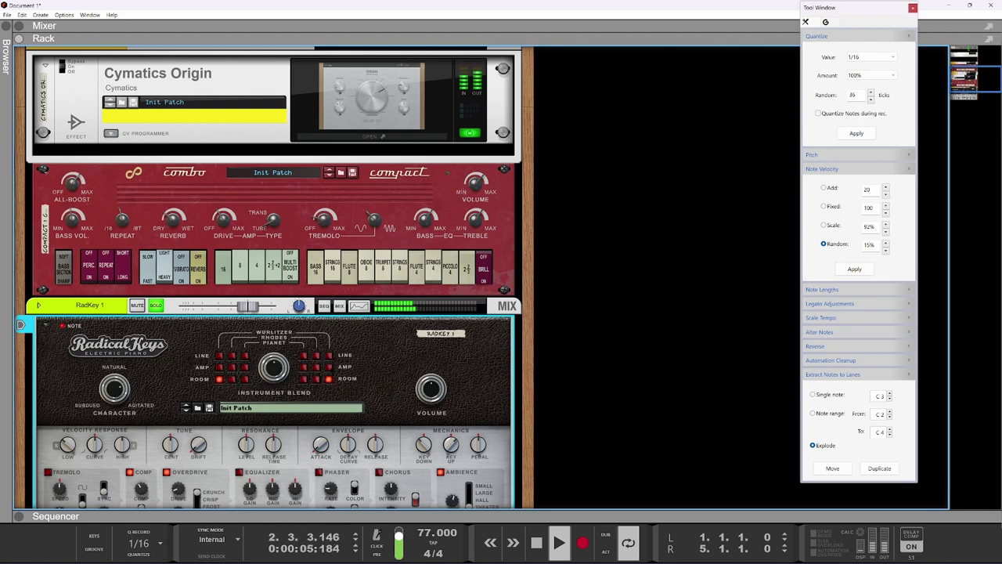
pyautogui.click(328, 367)
pyautogui.click(317, 366)
pyautogui.click(232, 367)
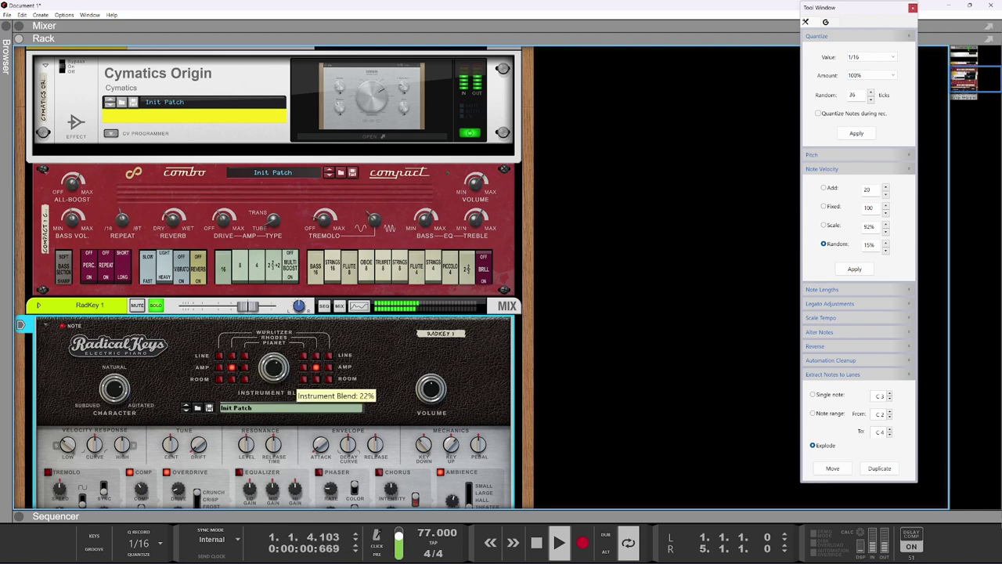
pyautogui.click(244, 366)
# Step: Adjust the Radical Keys Instrument Blend and set the Character to 7
pyautogui.moveTo(278, 368)
pyautogui.mouseDown()
pyautogui.moveTo(293, 462)
pyautogui.moveTo(290, 278)
pyautogui.moveTo(291, 371)
pyautogui.mouseUp()
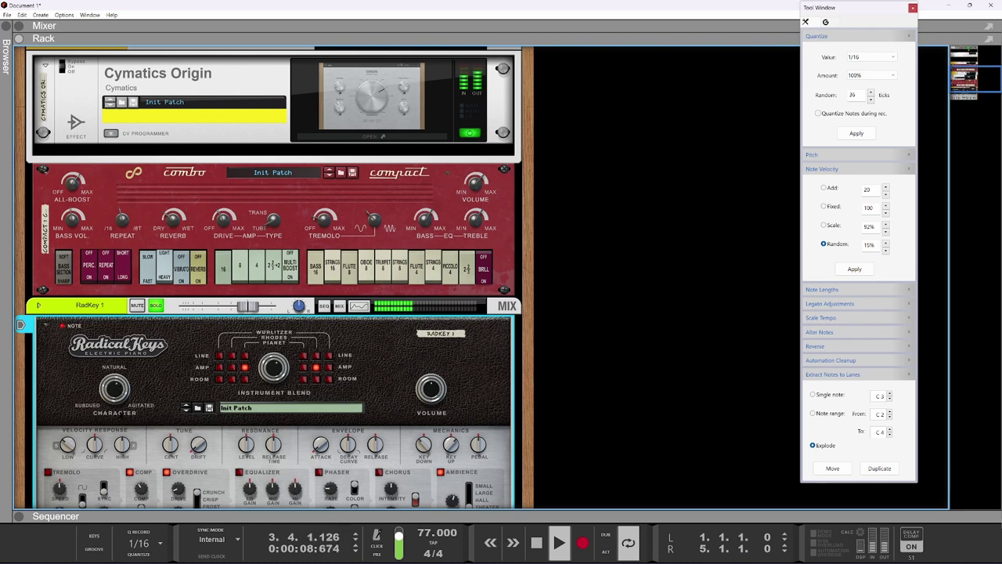
pyautogui.moveTo(117, 390); pyautogui.dragTo(122, 376)
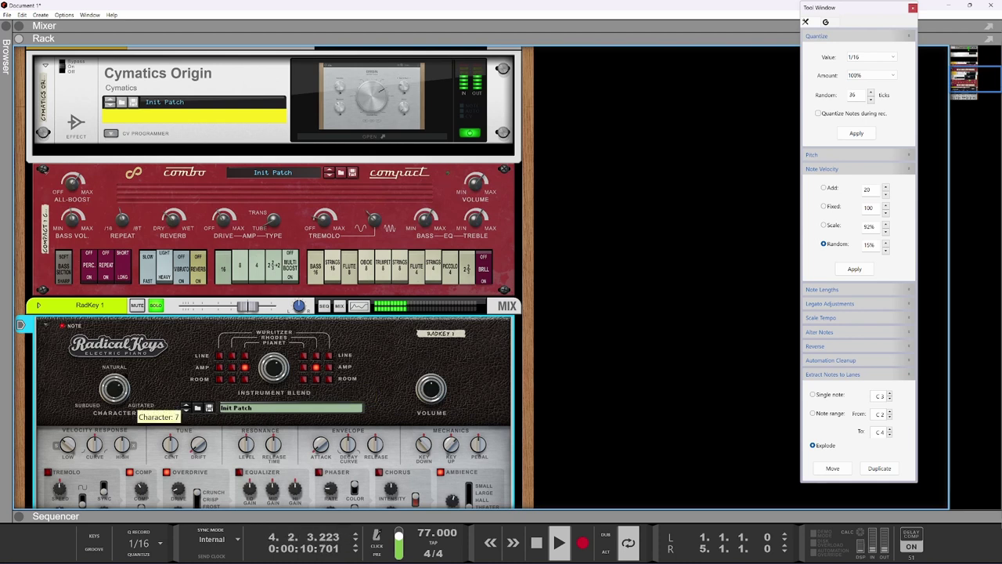
# Step: Solo the Compact 1 copy channel alongside RadKey 1 and set its level to about -8.78 dB
pyautogui.scroll(3, 273, 386)
pyautogui.click(156, 150)
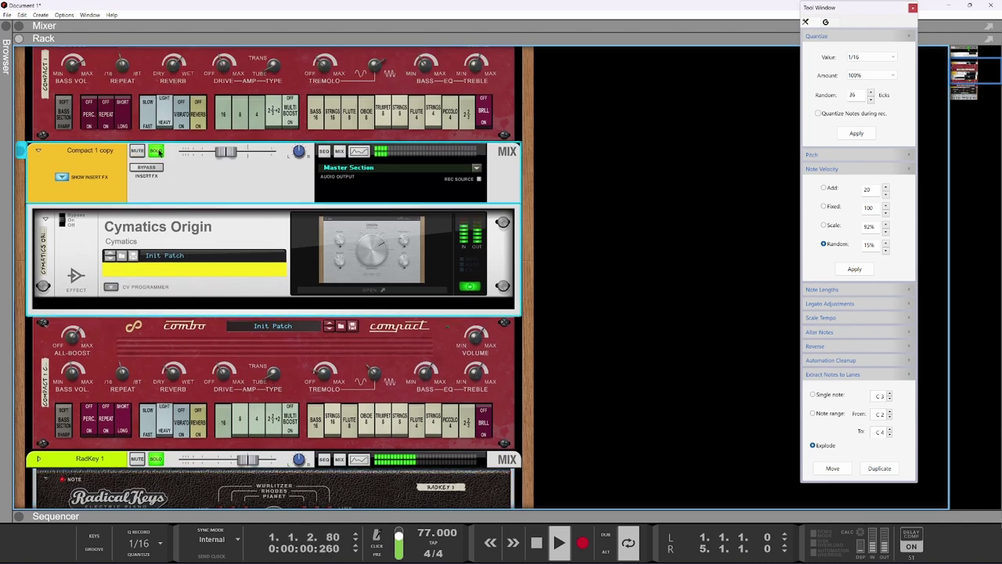
pyautogui.moveTo(226, 153); pyautogui.dragTo(221, 155)
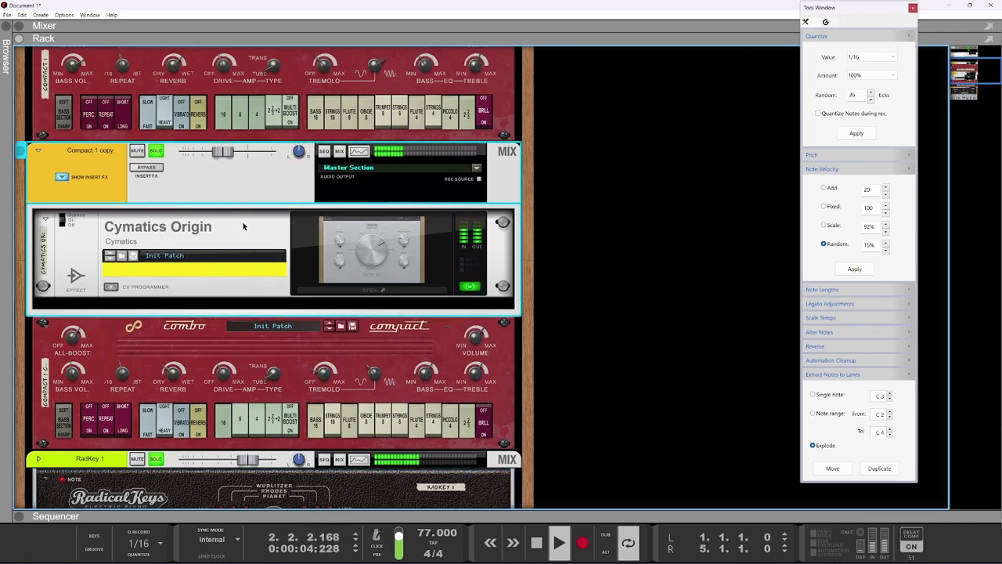
pyautogui.moveTo(224, 152); pyautogui.dragTo(229, 152)
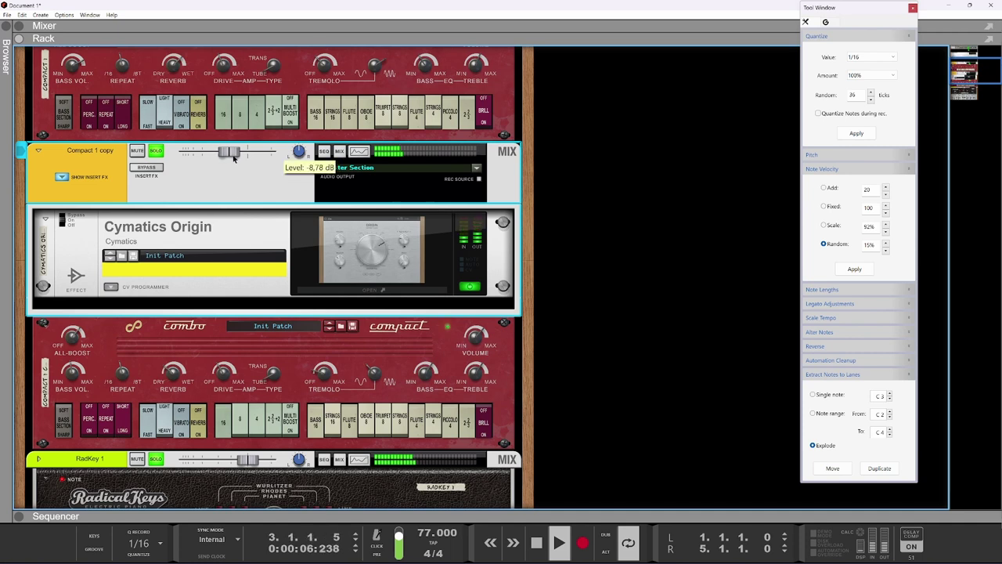
pyautogui.scroll(2, 274, 314)
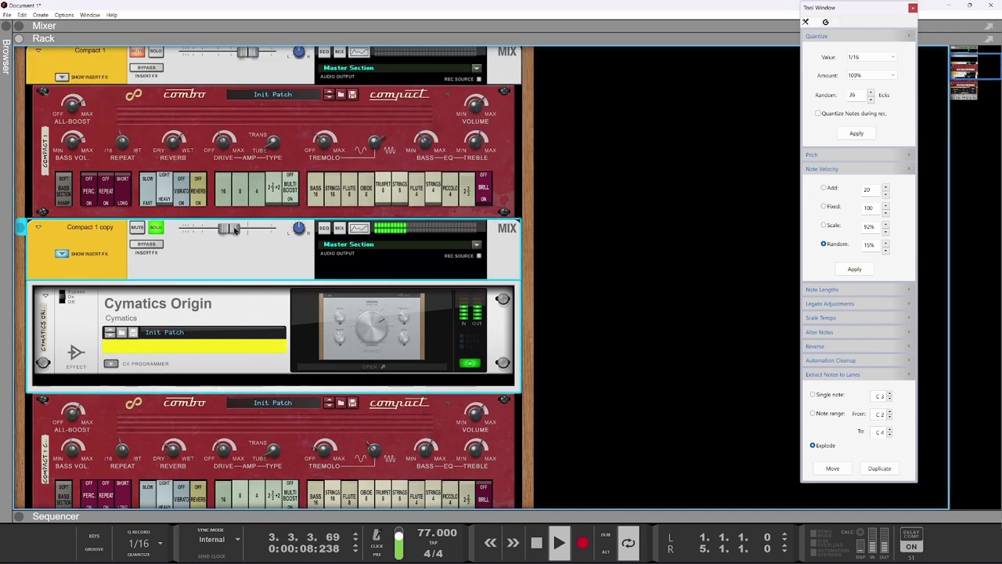
# Step: Lower the velocity of the sustained low notes in the RadKey 1 clip, bringing the first C3 note to 43
pyautogui.click(345, 518)
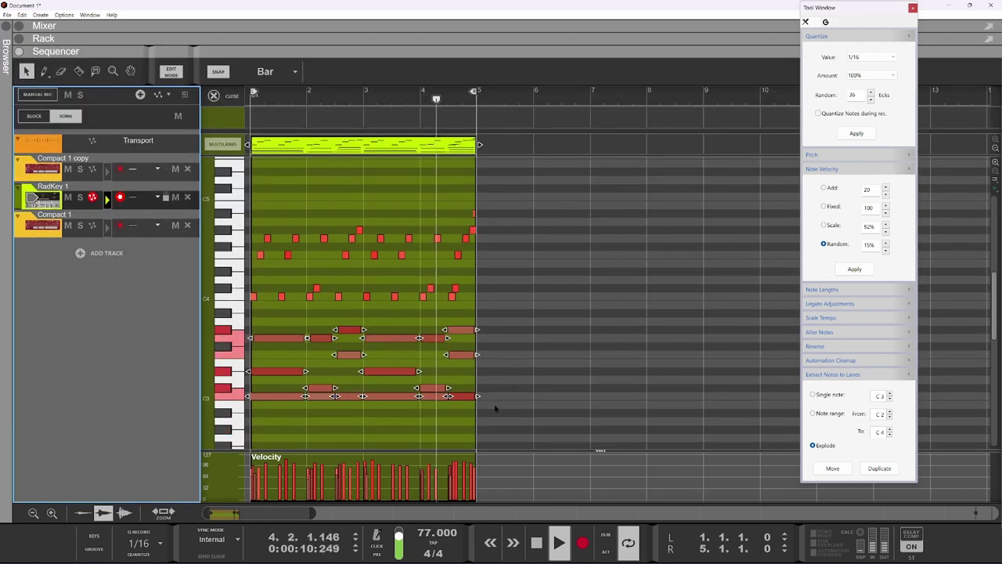
pyautogui.moveTo(238, 399); pyautogui.dragTo(238, 401)
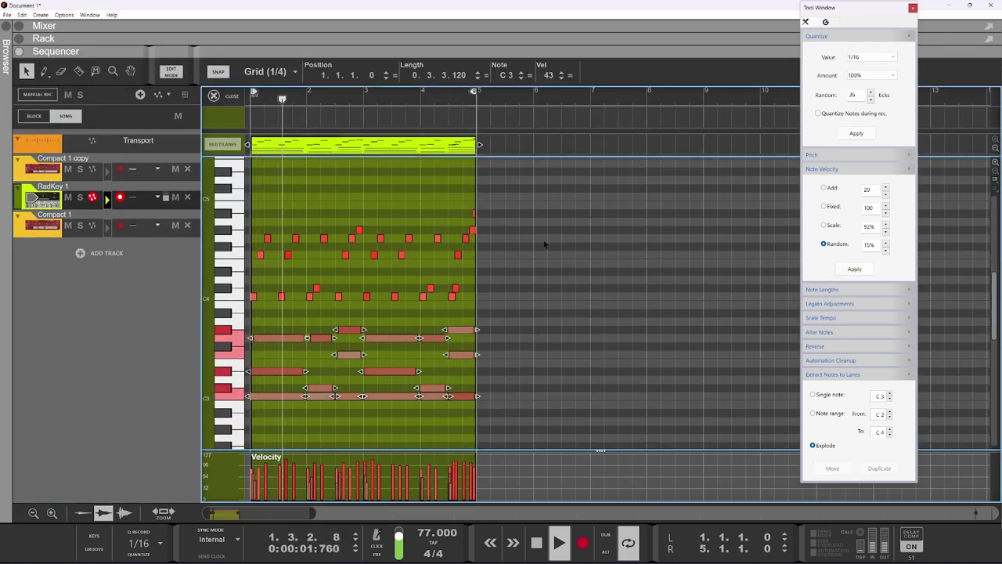
pyautogui.click(424, 36)
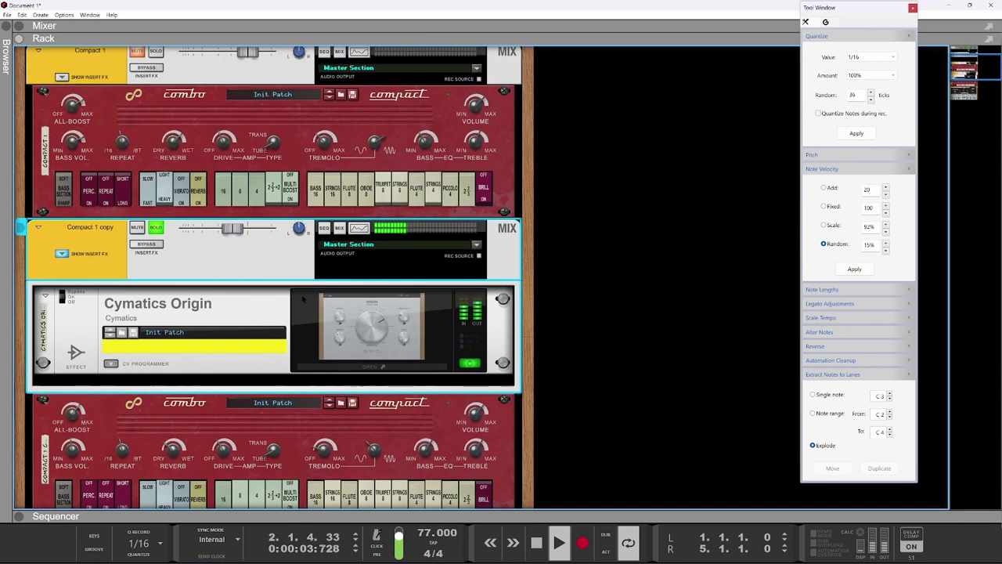
# Step: Unsolo the Compact 1 copy channel, then solo Compact 1 and lower its level slightly
pyautogui.scroll(3, 302, 299)
pyautogui.scroll(-1, 178, 165)
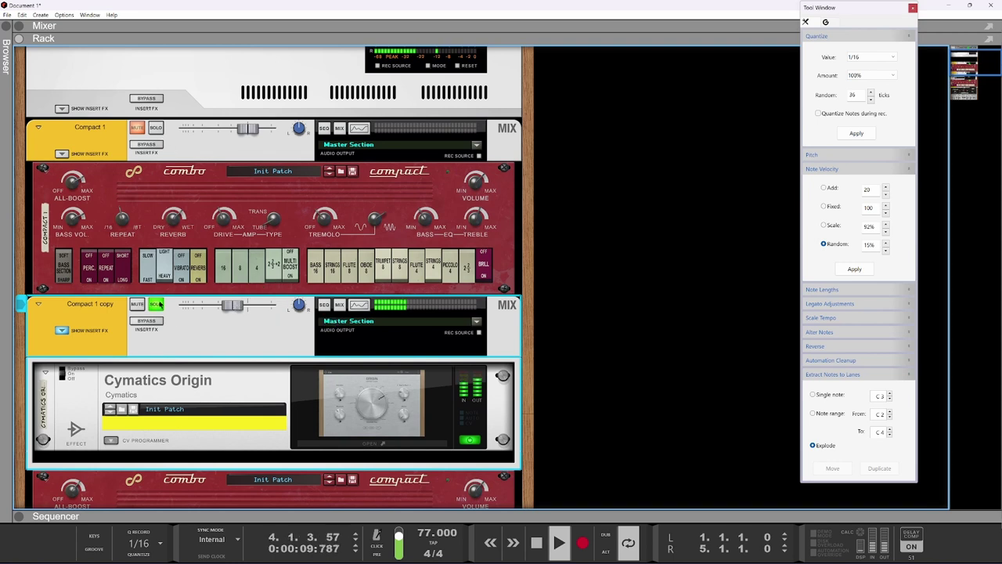
pyautogui.scroll(-5, 160, 307)
pyautogui.scroll(6, 185, 297)
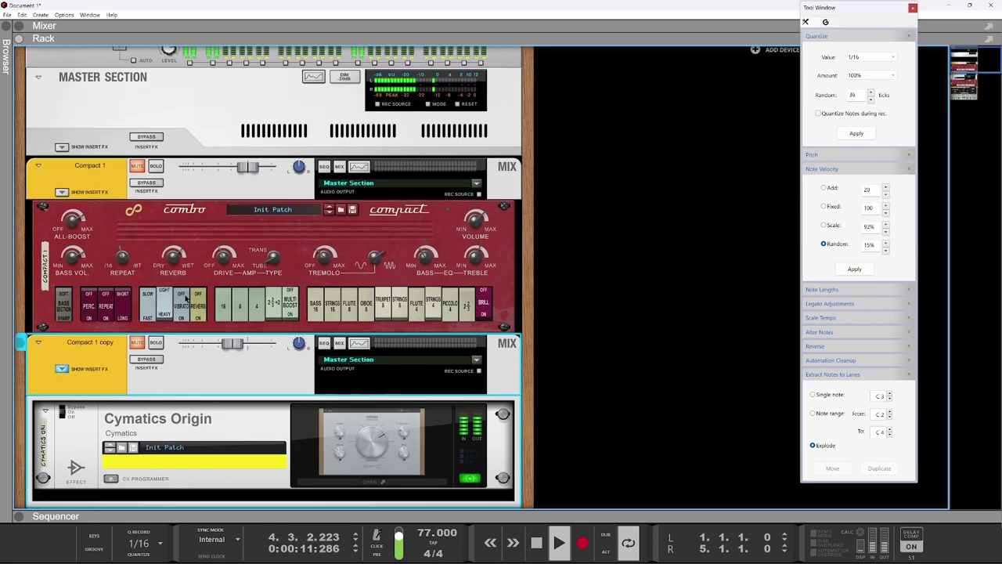
pyautogui.click(156, 165)
pyautogui.moveTo(247, 171); pyautogui.dragTo(238, 172)
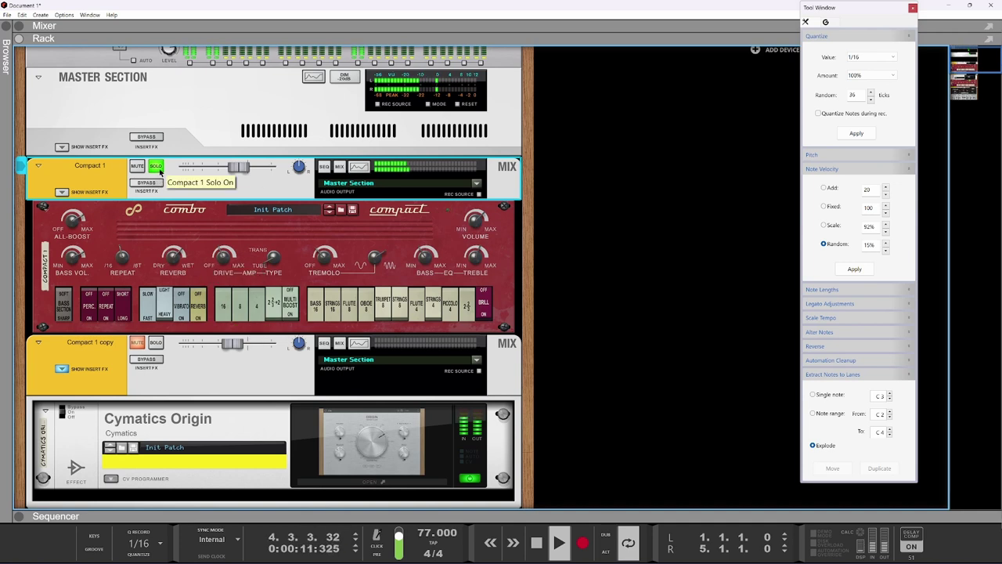
# Step: Clear the remaining channel solos and lower the Compact 1 copy level slightly
pyautogui.scroll(-5, 154, 354)
pyautogui.click(156, 420)
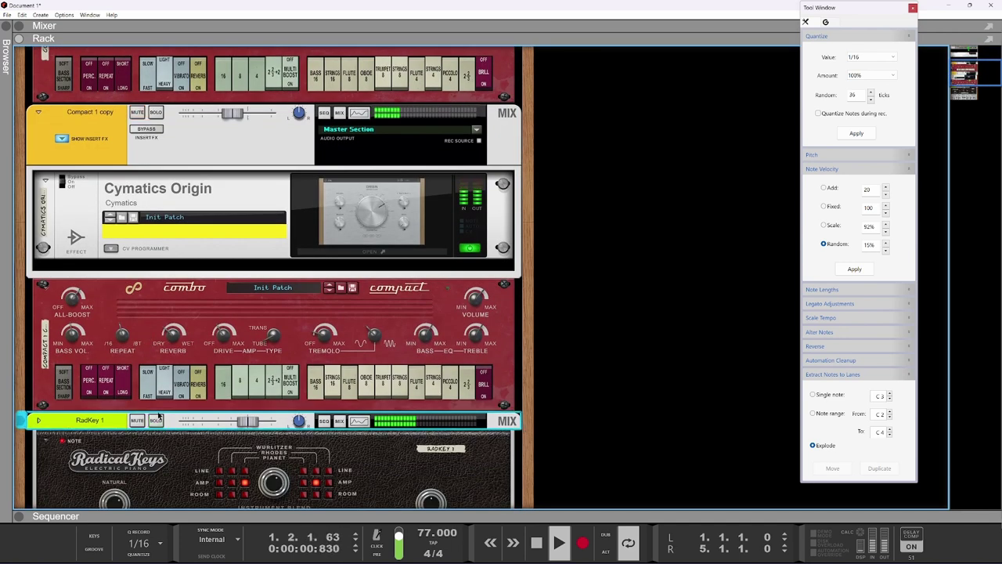
pyautogui.moveTo(232, 116); pyautogui.dragTo(229, 122)
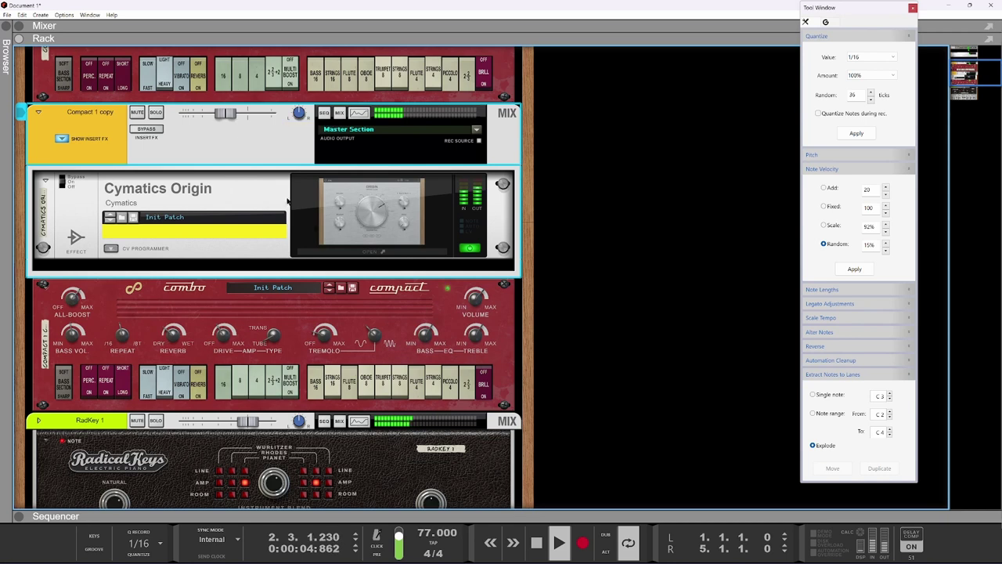
# Step: Expand the RadKey 1 mix channel while checking it in solo, then resume playback with all channels unsoloed
pyautogui.scroll(-6, 360, 371)
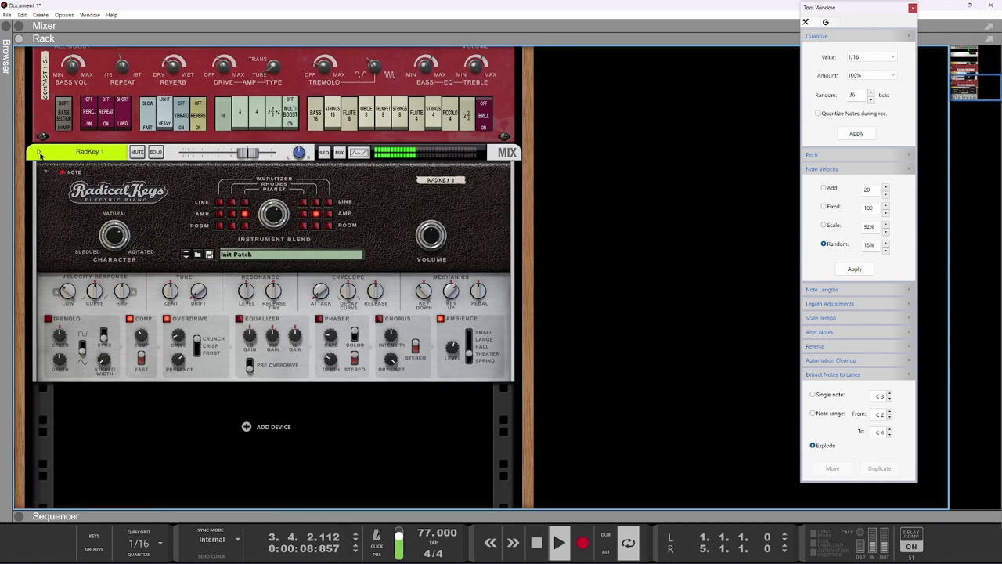
pyautogui.click(159, 153)
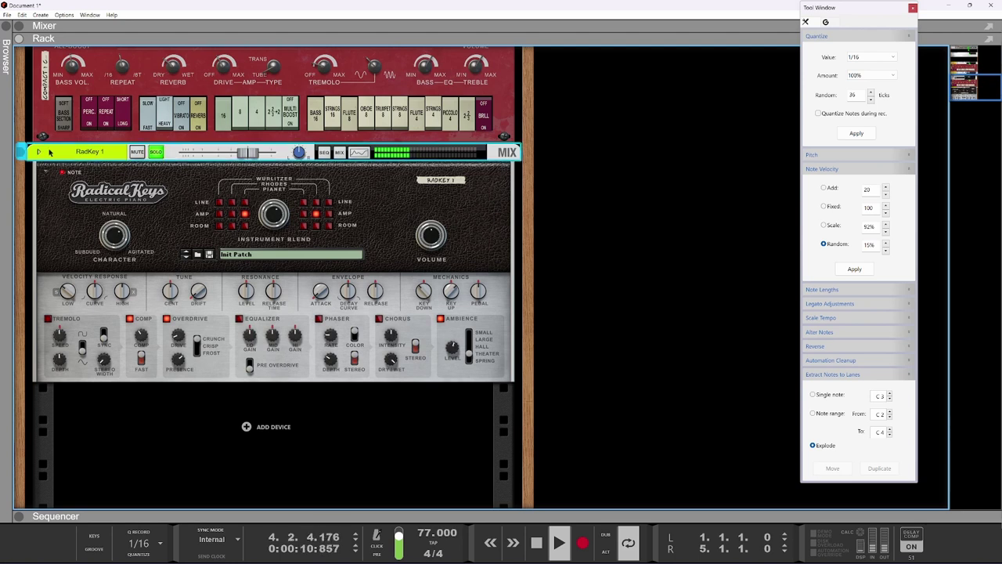
pyautogui.click(38, 152)
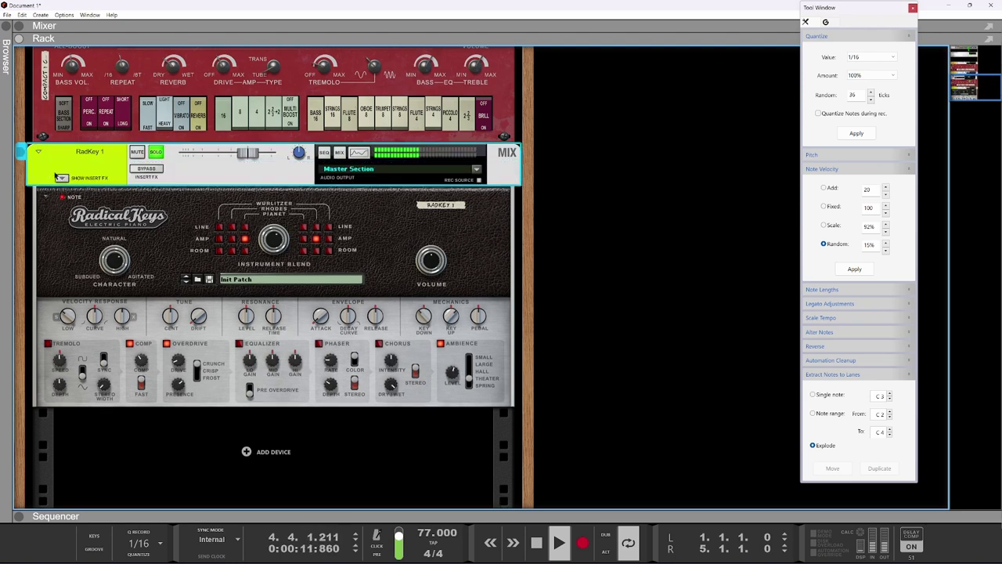
pyautogui.press('space')
pyautogui.click(159, 152)
pyautogui.press('space')
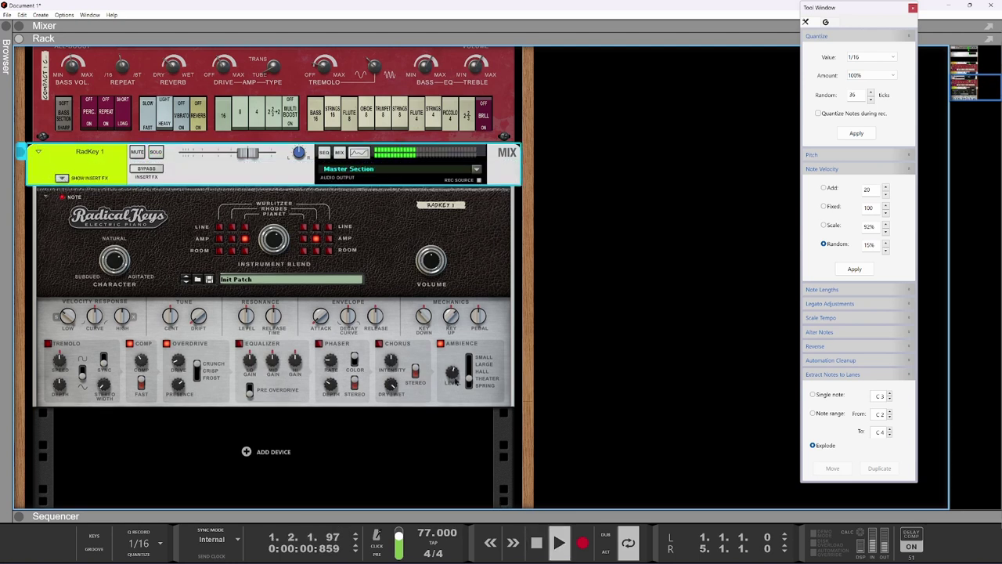
# Step: Set the Radical Keys ambience type to Large Room
pyautogui.click(467, 374)
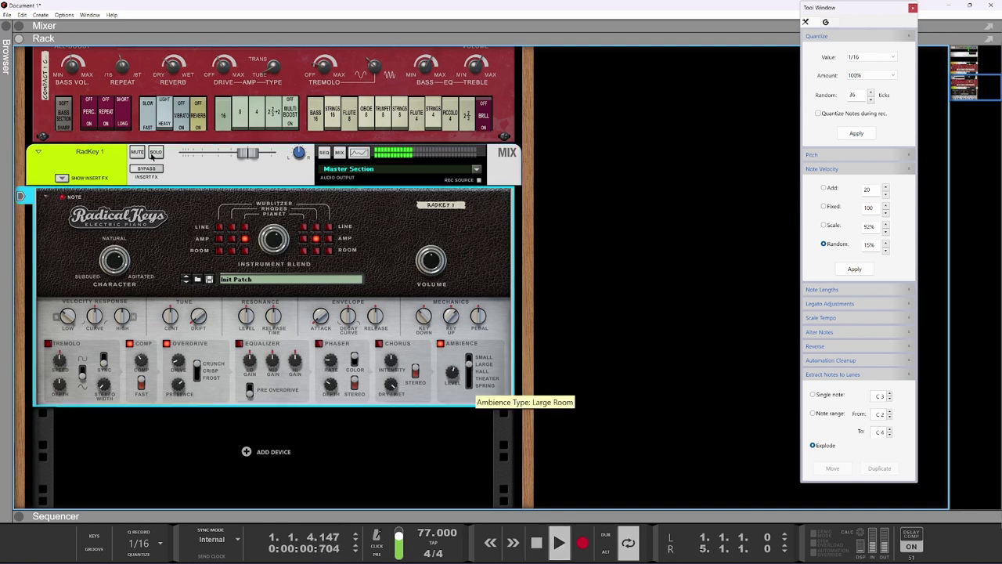
# Step: Solo the RadKey 1 channel and adjust the Radical Keys ambience settings while starting and stopping playback
pyautogui.click(157, 153)
pyautogui.click(470, 372)
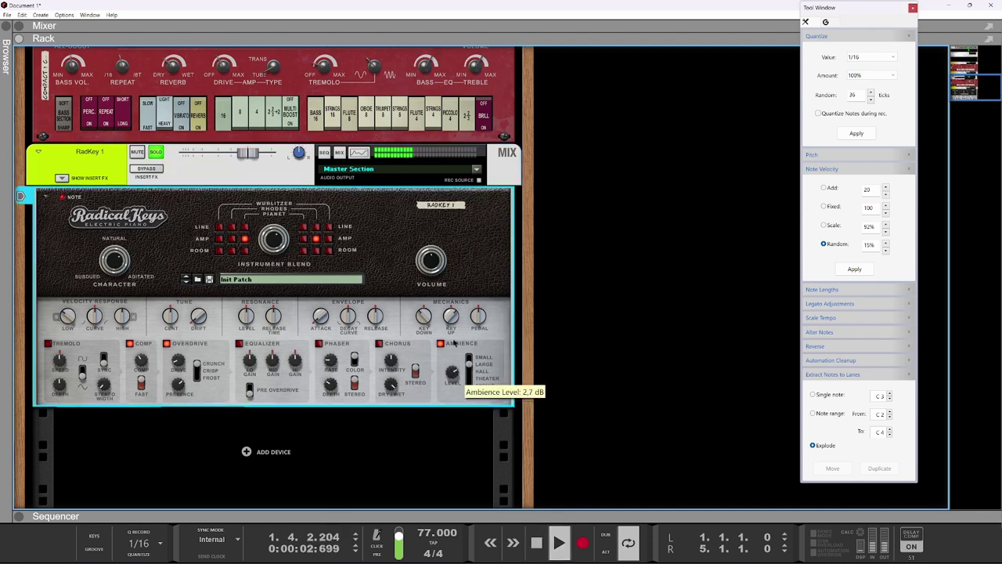
pyautogui.press('space')
pyautogui.moveTo(470, 366); pyautogui.dragTo(451, 357)
pyautogui.press('space')
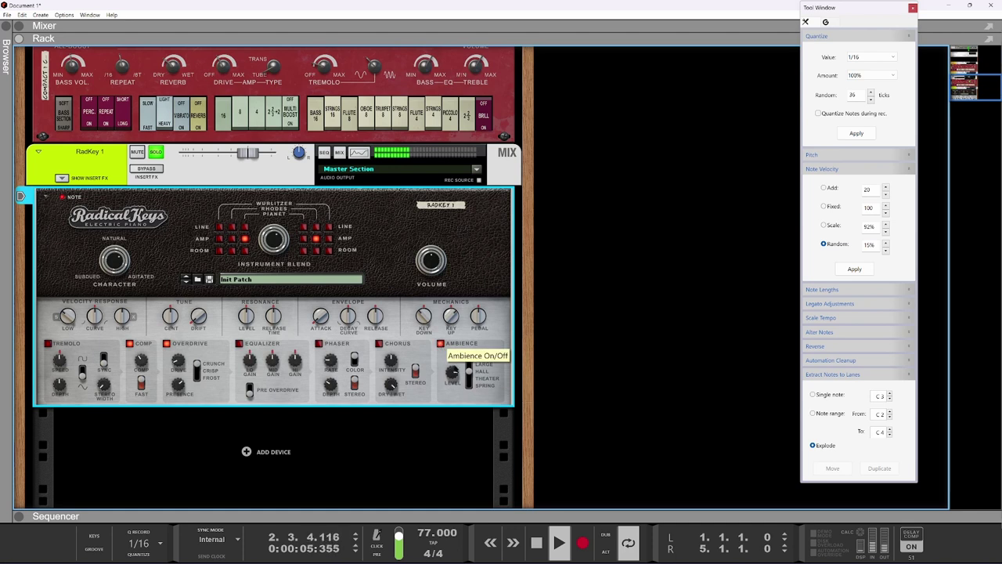
pyautogui.press('space')
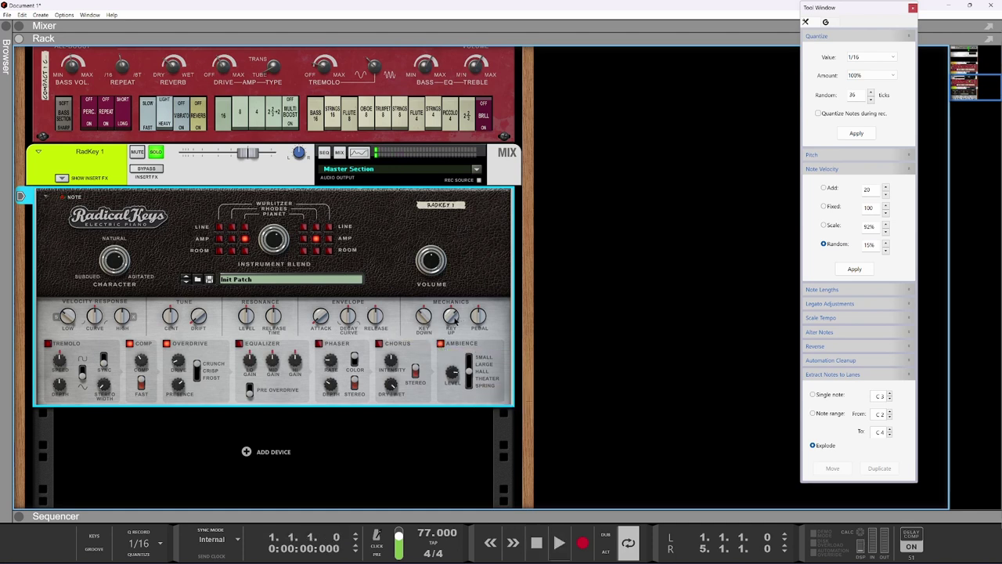
pyautogui.press('space')
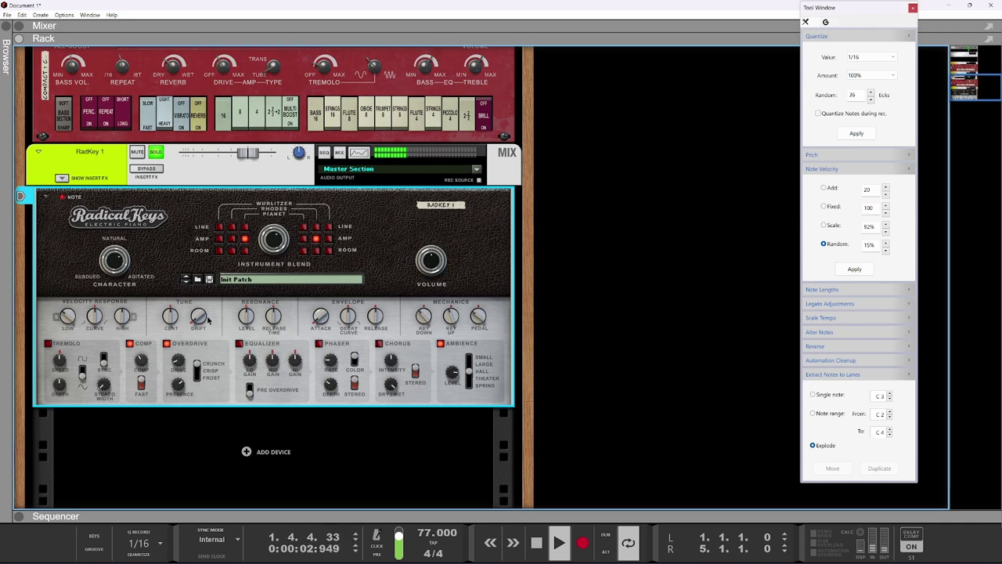
# Step: Set the Radical Keys resonance release to 71%, adjust its resonance level and tune drift, and unsolo RadKey 1
pyautogui.moveTo(245, 299); pyautogui.dragTo(248, 279)
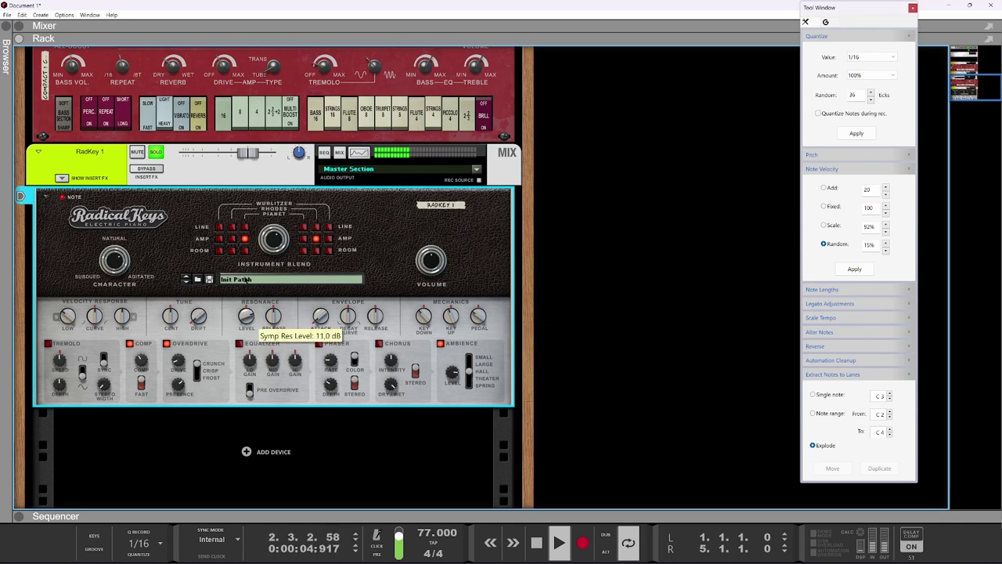
pyautogui.moveTo(273, 312); pyautogui.dragTo(277, 278)
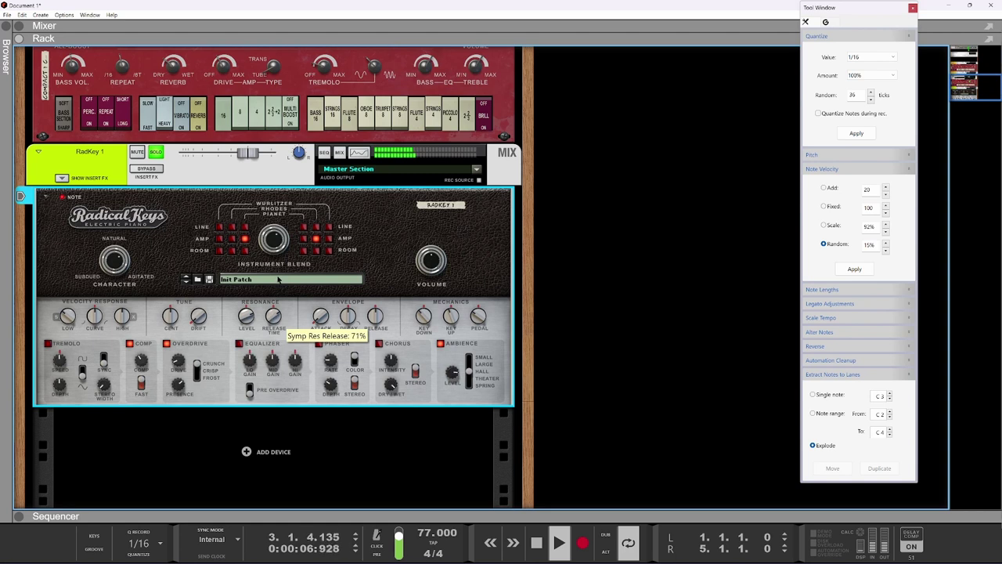
pyautogui.moveTo(246, 316); pyautogui.dragTo(260, 358)
pyautogui.moveTo(198, 316)
pyautogui.mouseDown()
pyautogui.moveTo(198, 299)
pyautogui.moveTo(198, 324)
pyautogui.mouseUp()
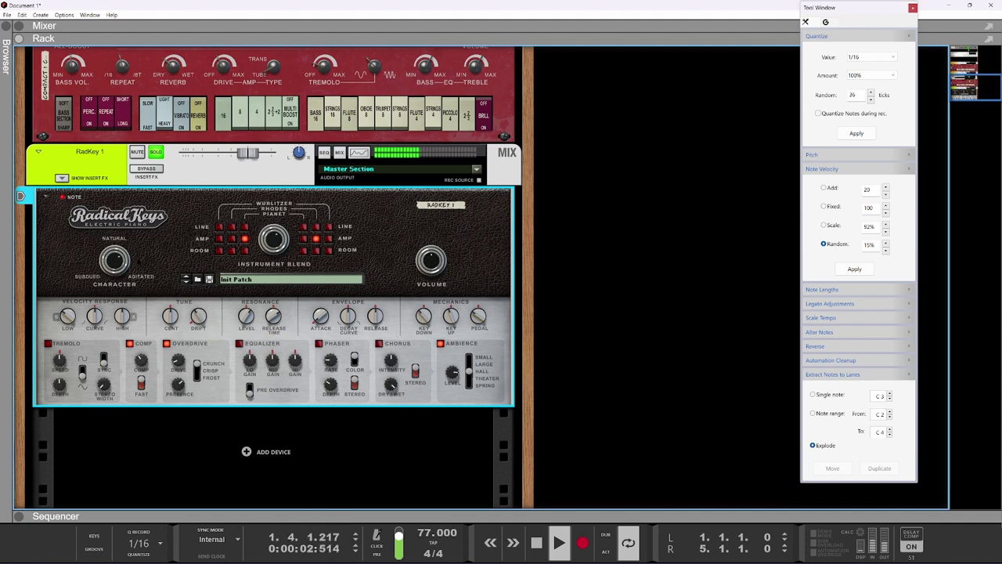
pyautogui.click(156, 151)
# Step: Raise the resample frequency of the Cymatics Origin insert effect on the Compact 1 channel
pyautogui.scroll(6, 171, 181)
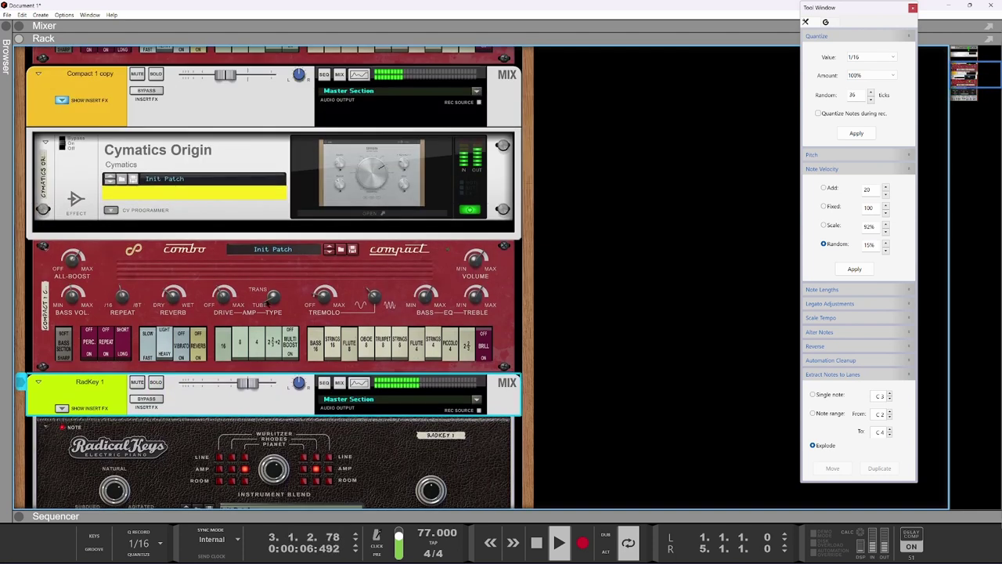
pyautogui.scroll(5, 255, 340)
pyautogui.scroll(-4, 250, 297)
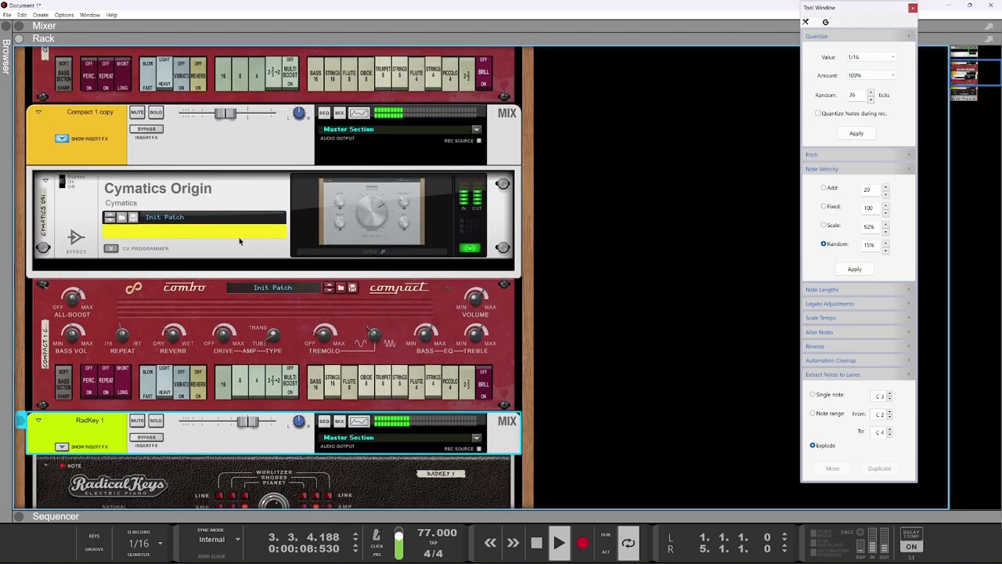
pyautogui.click(357, 189)
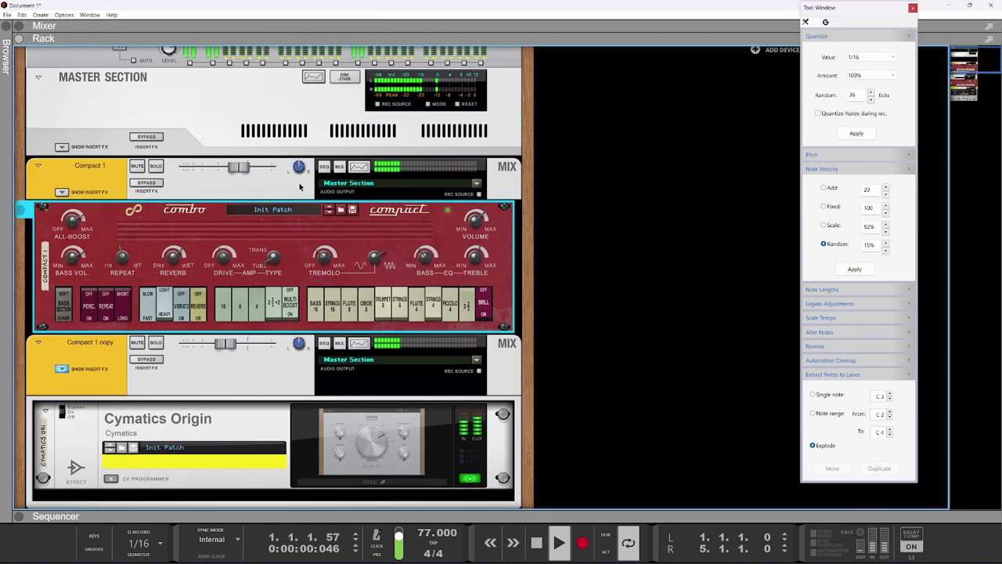
pyautogui.click(64, 191)
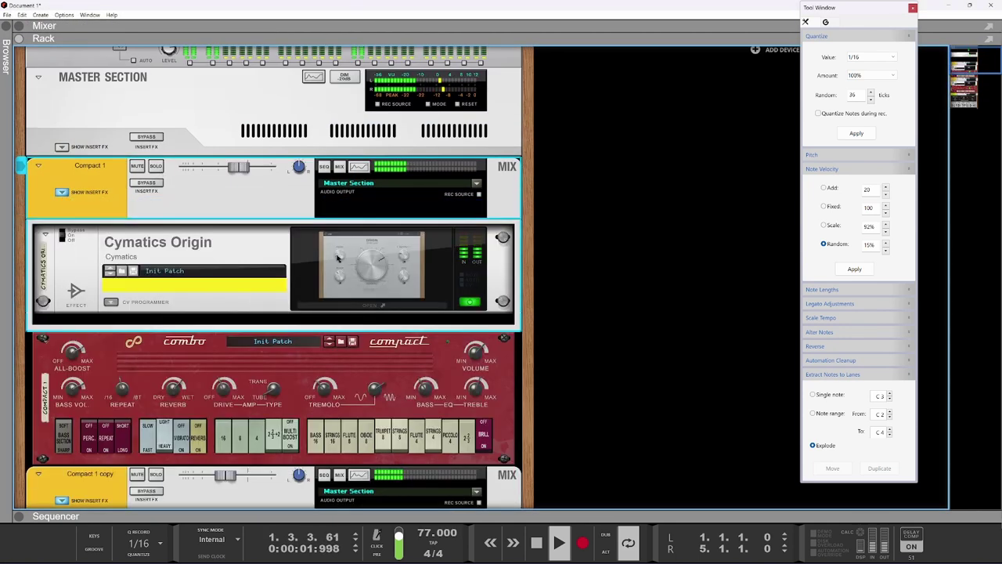
pyautogui.click(352, 258)
pyautogui.scroll(-4, 206, 164)
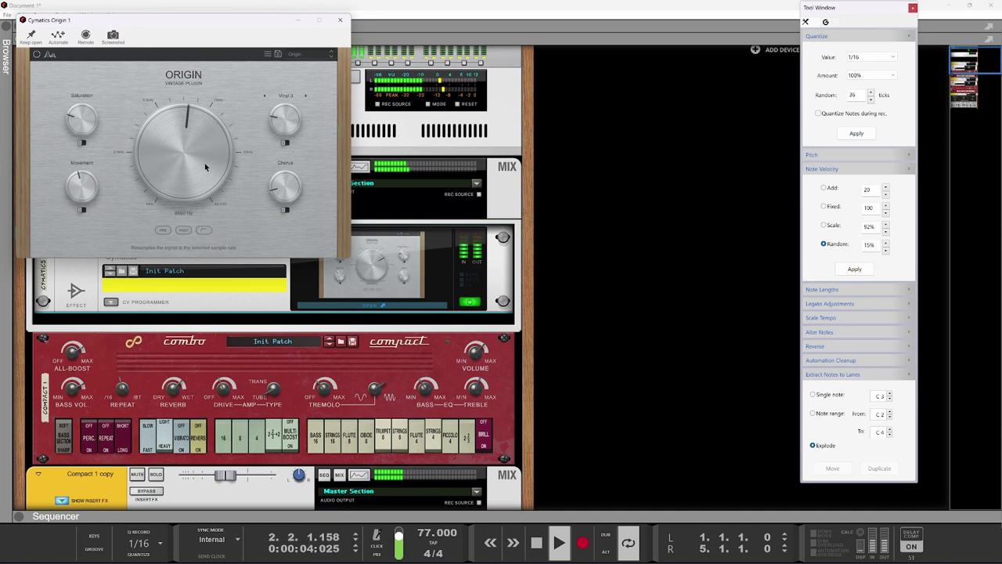
pyautogui.scroll(2, 206, 161)
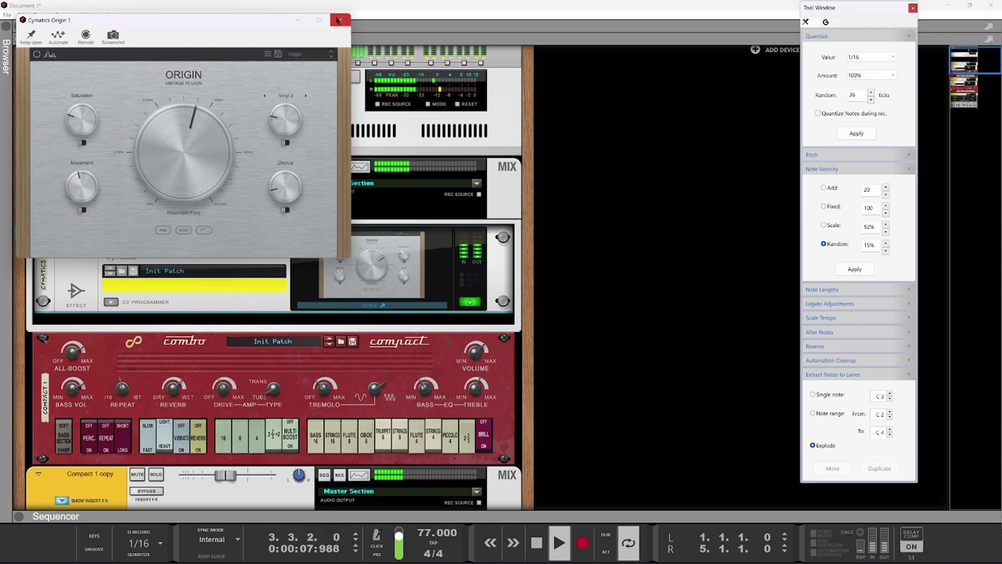
pyautogui.click(340, 19)
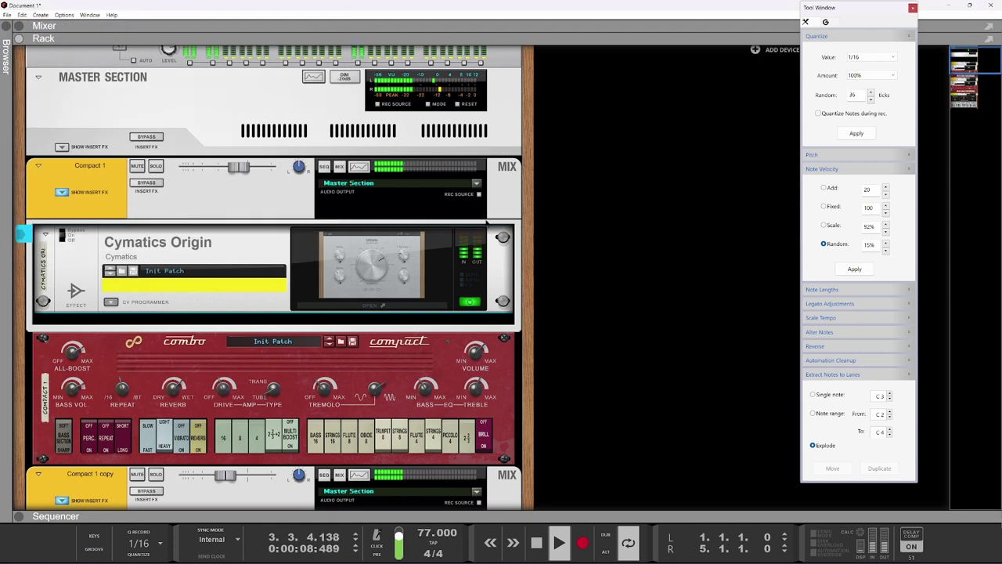
# Step: Hide the Compact 1 insert effects and fold both Combo Compact devices, the Compact 1 copy and RadKey 1 channels, and Radical Keys
pyautogui.click(61, 192)
pyautogui.click(45, 210)
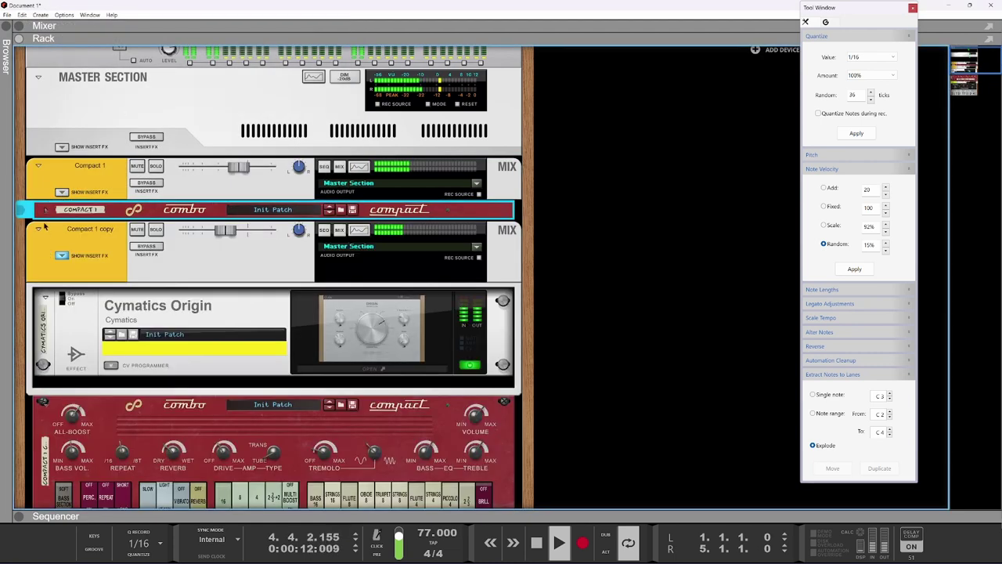
pyautogui.click(39, 227)
pyautogui.click(44, 248)
pyautogui.click(43, 270)
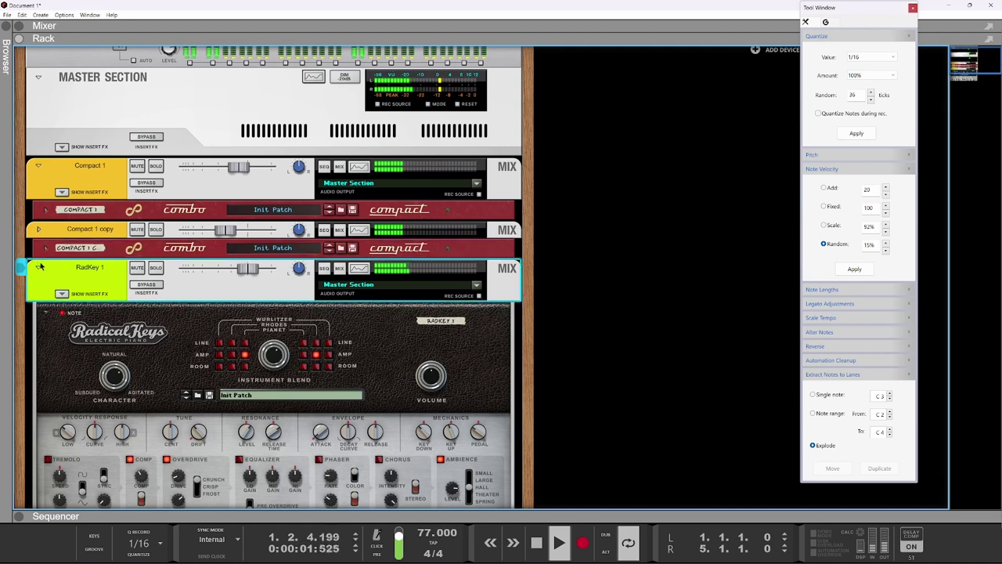
pyautogui.click(38, 266)
pyautogui.click(45, 288)
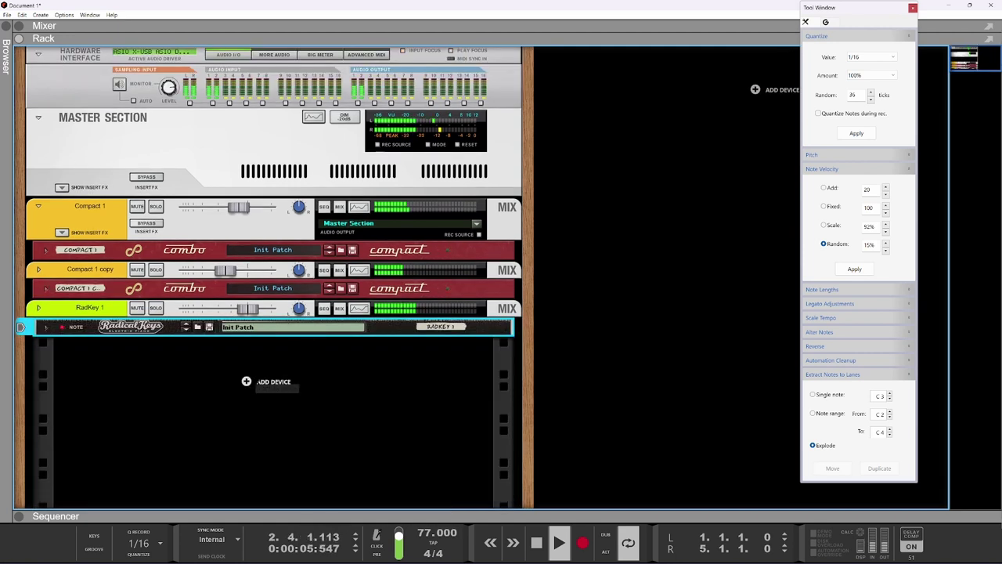
pyautogui.rightClick(246, 382)
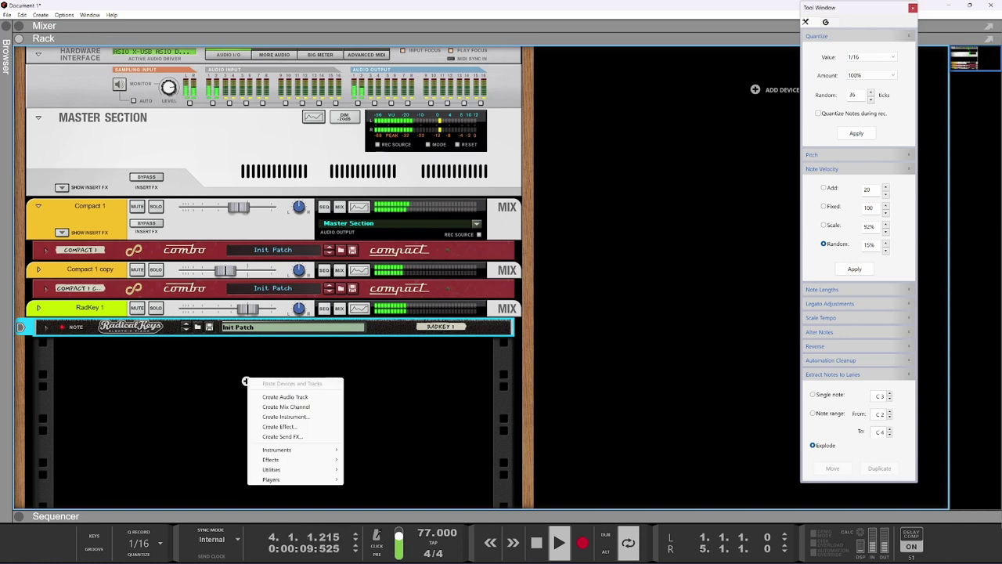
pyautogui.moveTo(293, 447)
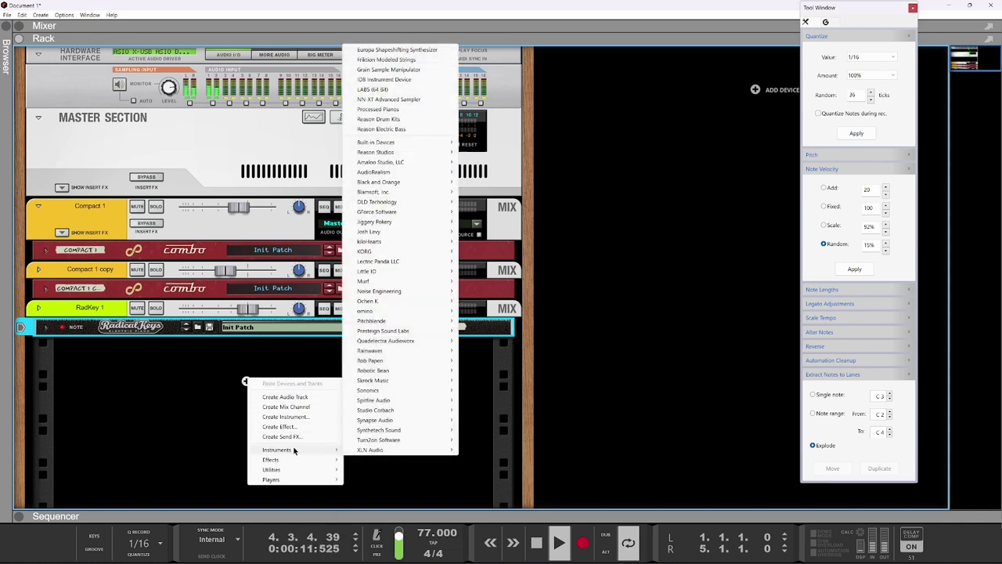
pyautogui.moveTo(366, 448)
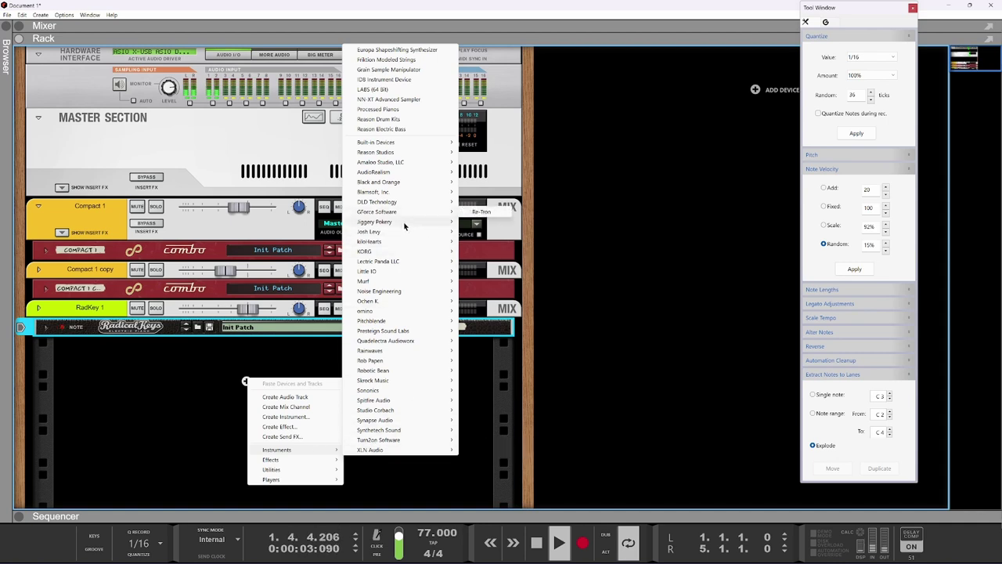
pyautogui.moveTo(404, 226)
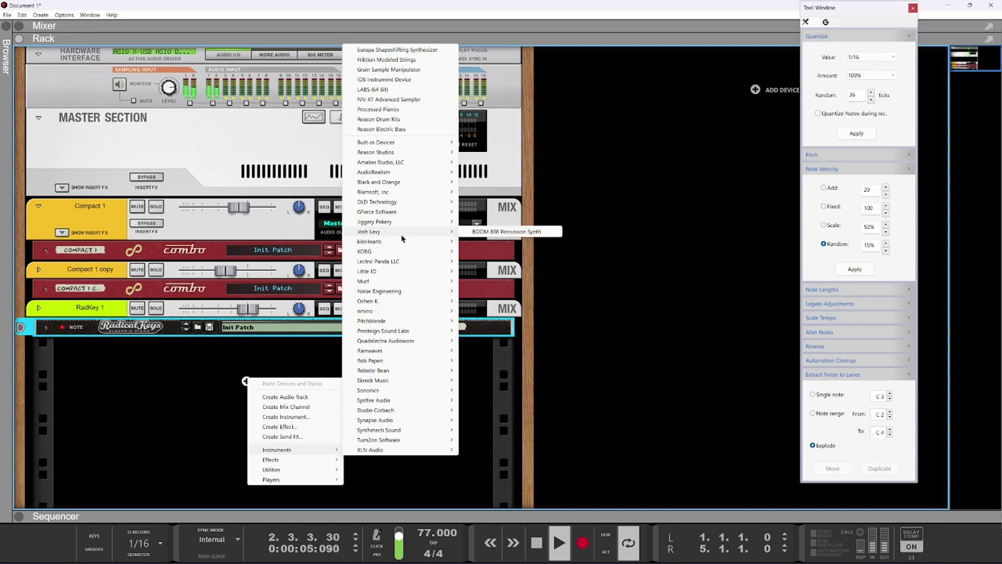
pyautogui.moveTo(403, 244)
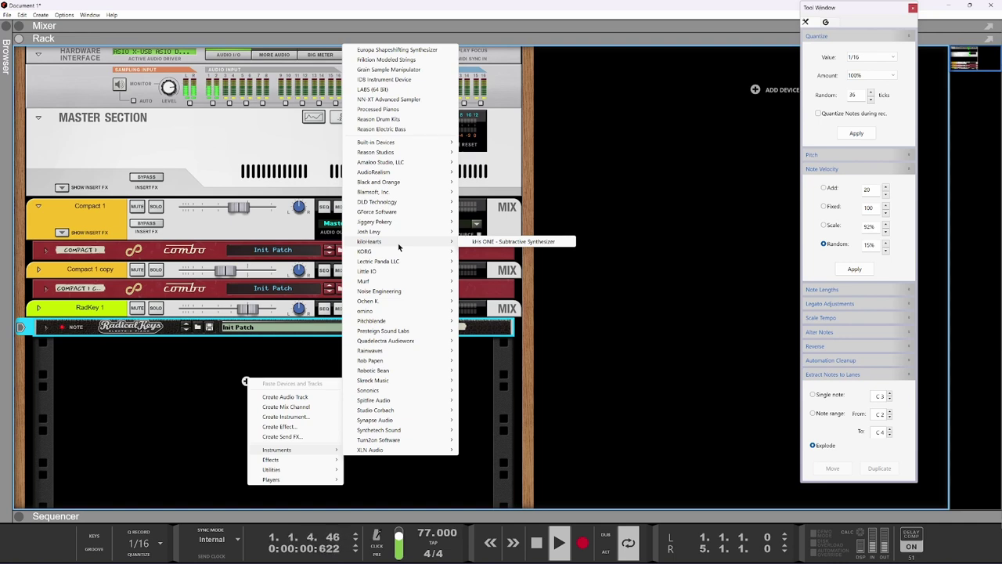
pyautogui.click(44, 310)
# Step: Unfold the RadKey 1 channel, show its insert effects and add the Cableguys HalfTime effect there
pyautogui.click(39, 308)
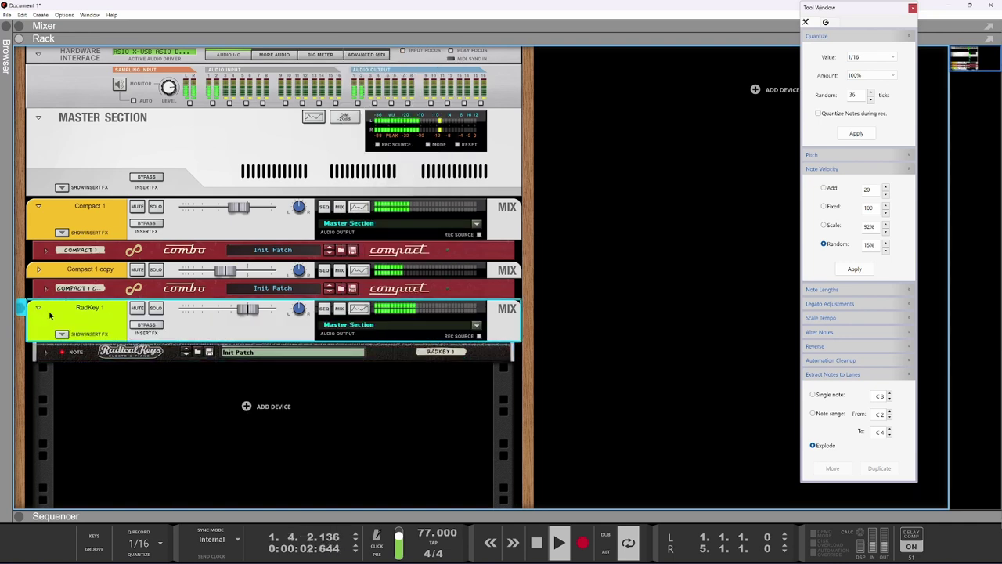
pyautogui.click(62, 333)
pyautogui.rightClick(118, 364)
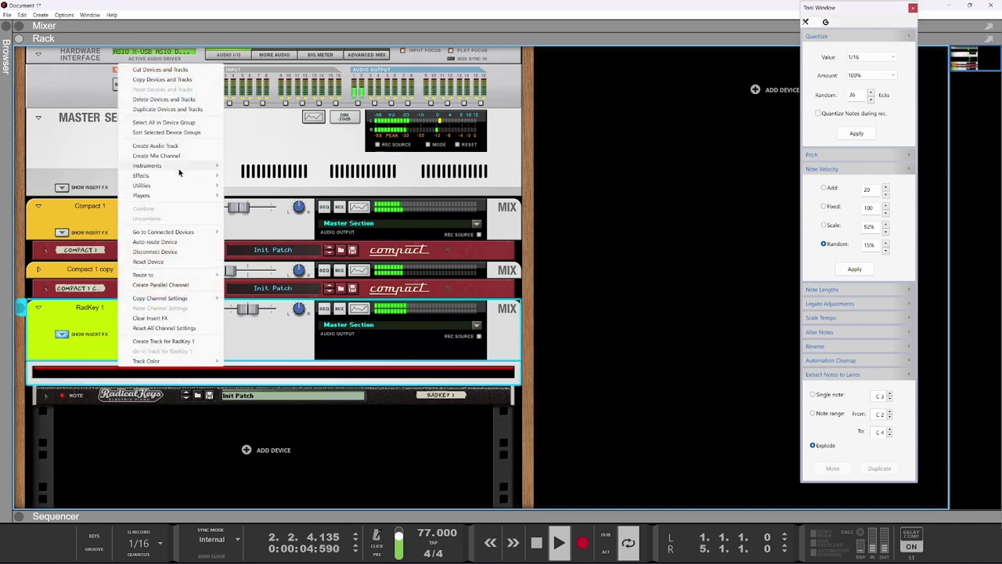
pyautogui.moveTo(180, 175)
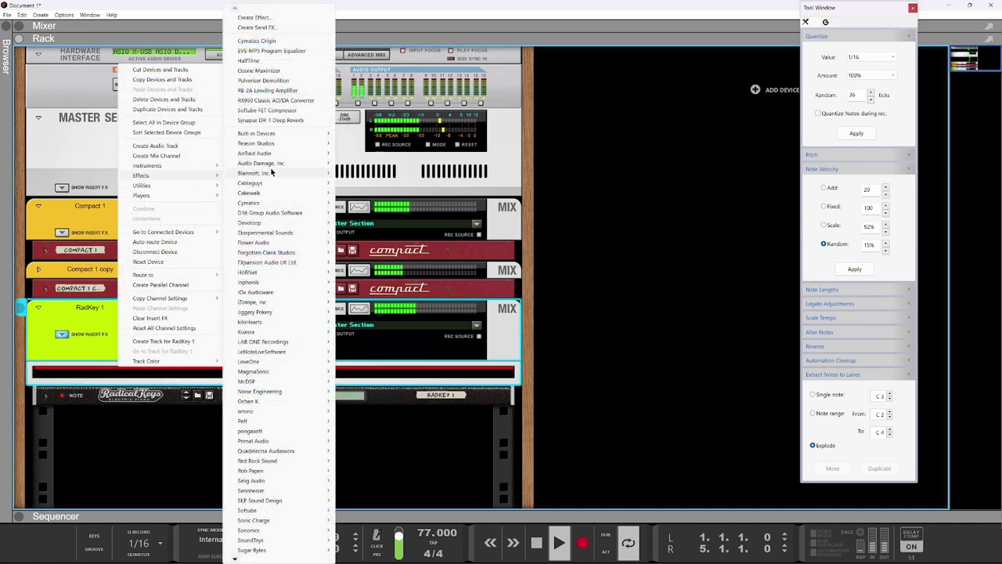
pyautogui.moveTo(267, 184)
pyautogui.click(360, 182)
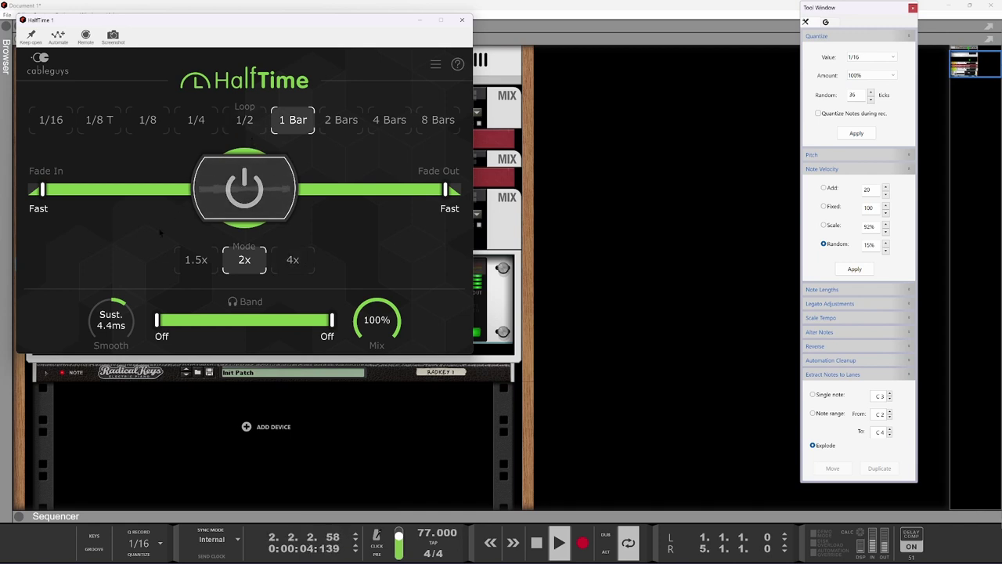
# Step: Set HalfTime's Smooth to Sust. 1.2 ms and compare loop lengths 1/4 and 1/2, settling on 1/4
pyautogui.moveTo(108, 311); pyautogui.dragTo(108, 360)
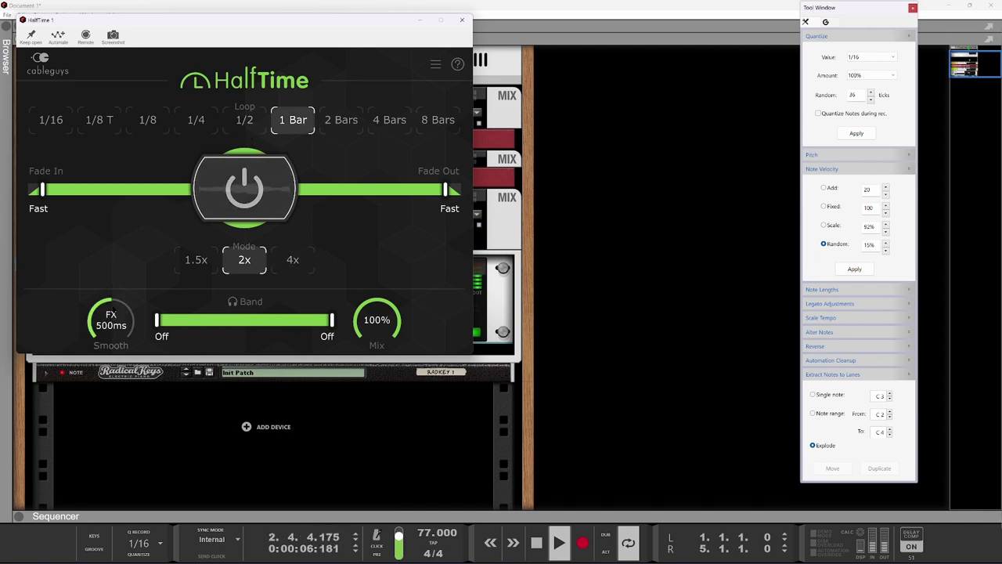
pyautogui.moveTo(110, 314); pyautogui.dragTo(111, 299)
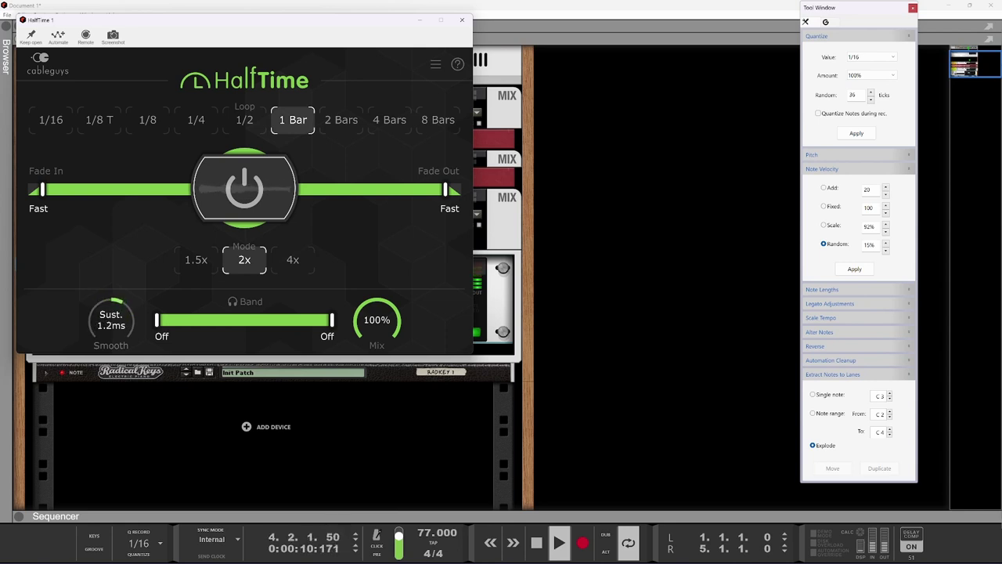
pyautogui.click(200, 125)
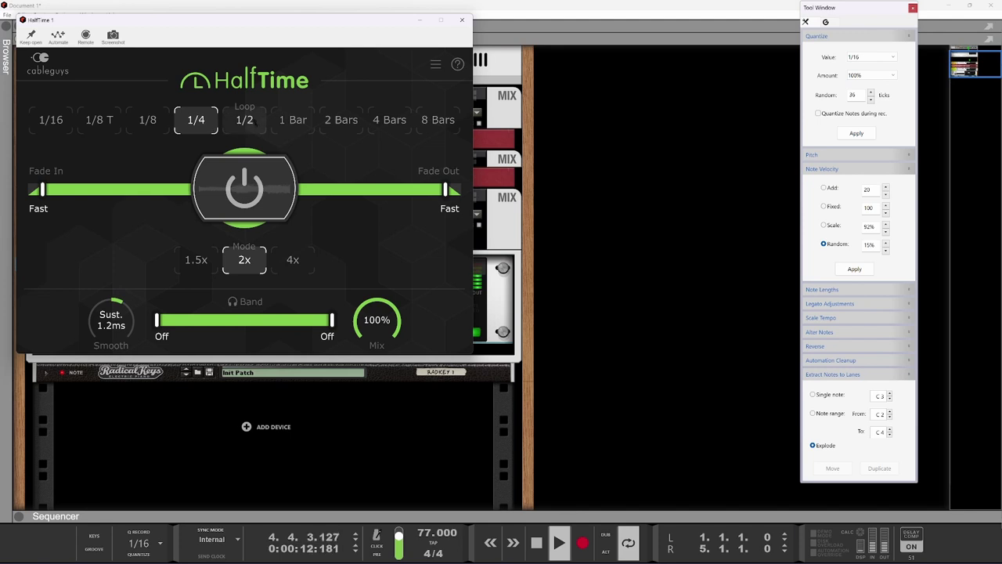
pyautogui.click(252, 120)
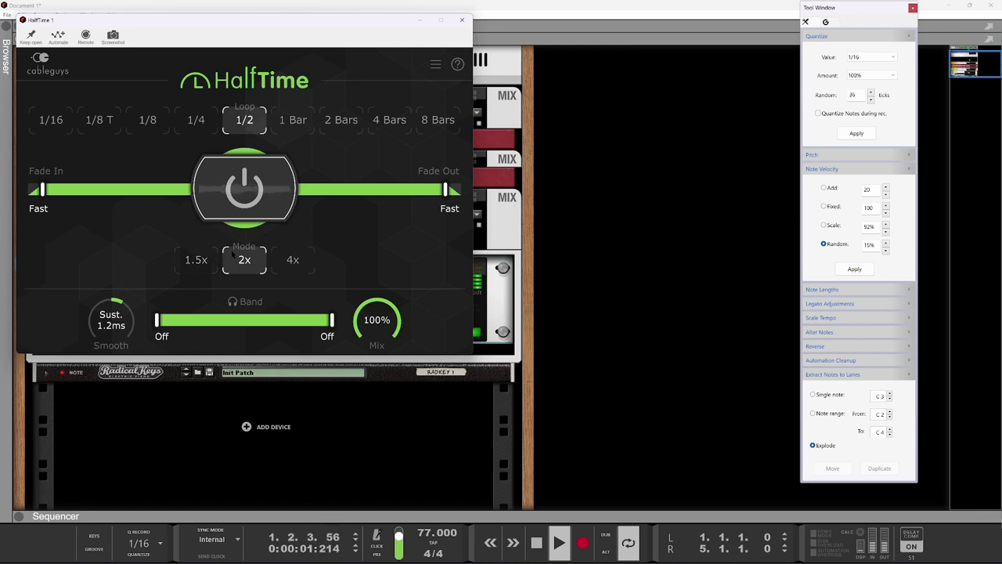
pyautogui.click(196, 119)
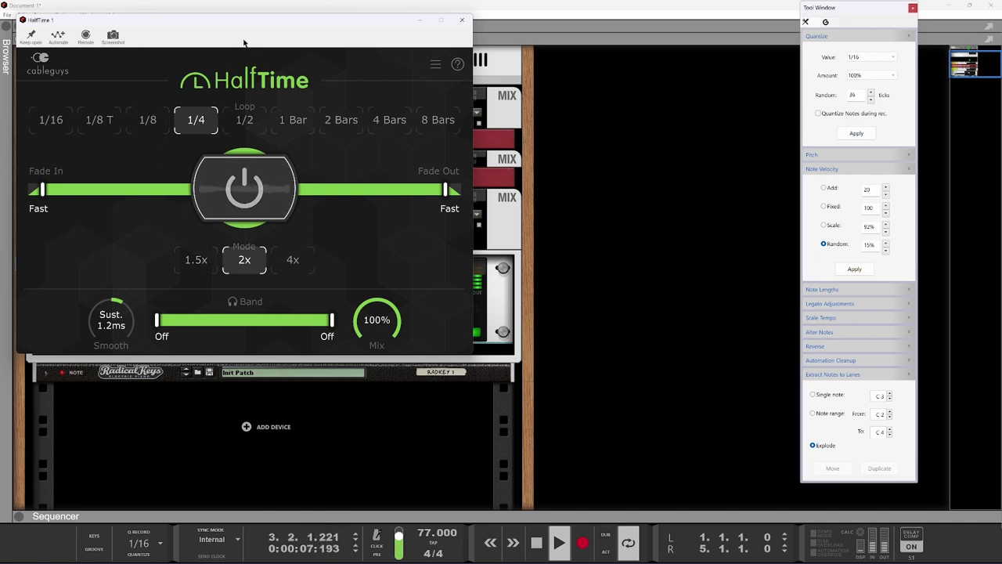
# Step: Switch HalfTime's mode to 1.5x, close its window and unsolo the RadKey 1 channel
pyautogui.moveTo(279, 24); pyautogui.dragTo(515, 76)
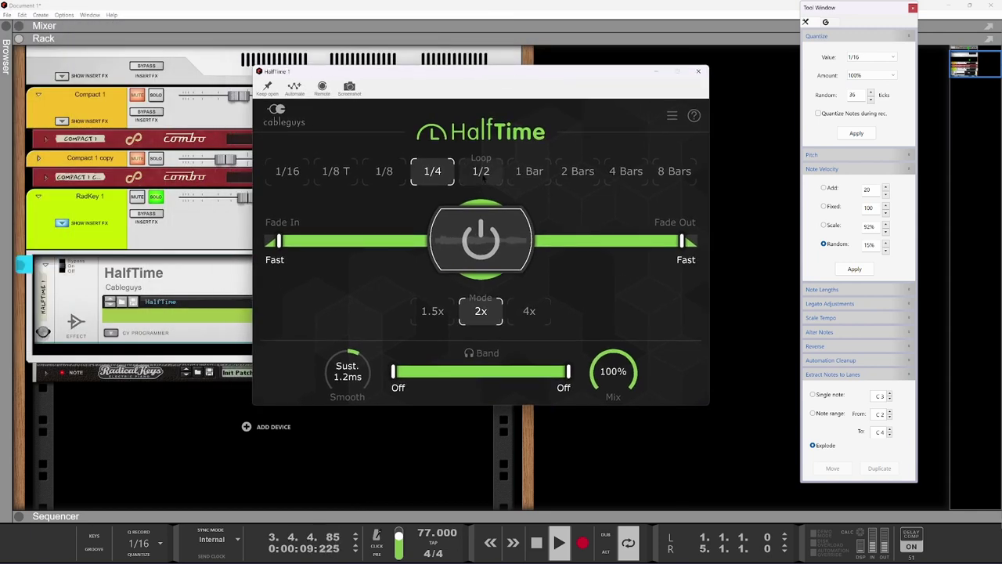
pyautogui.click(438, 303)
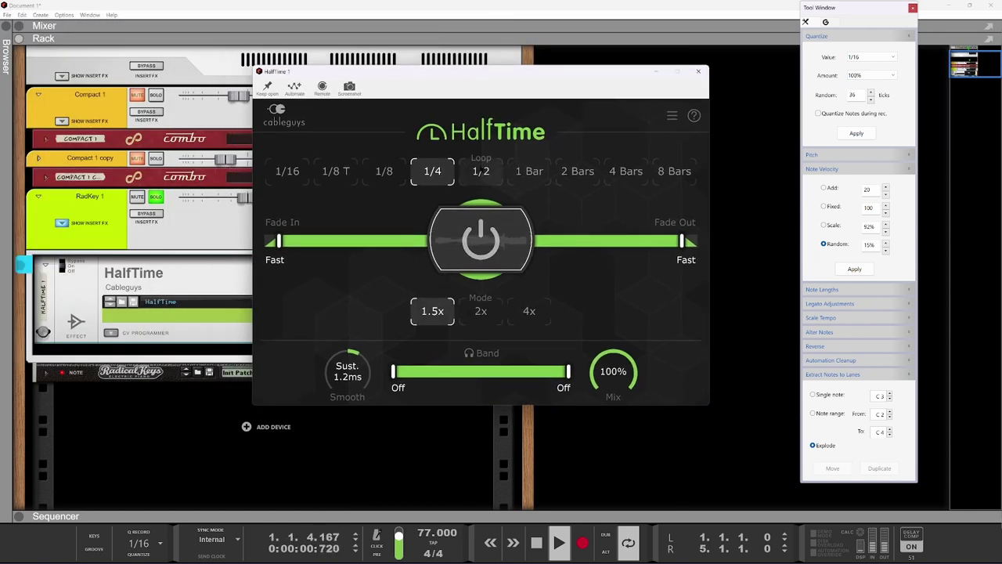
pyautogui.click(701, 71)
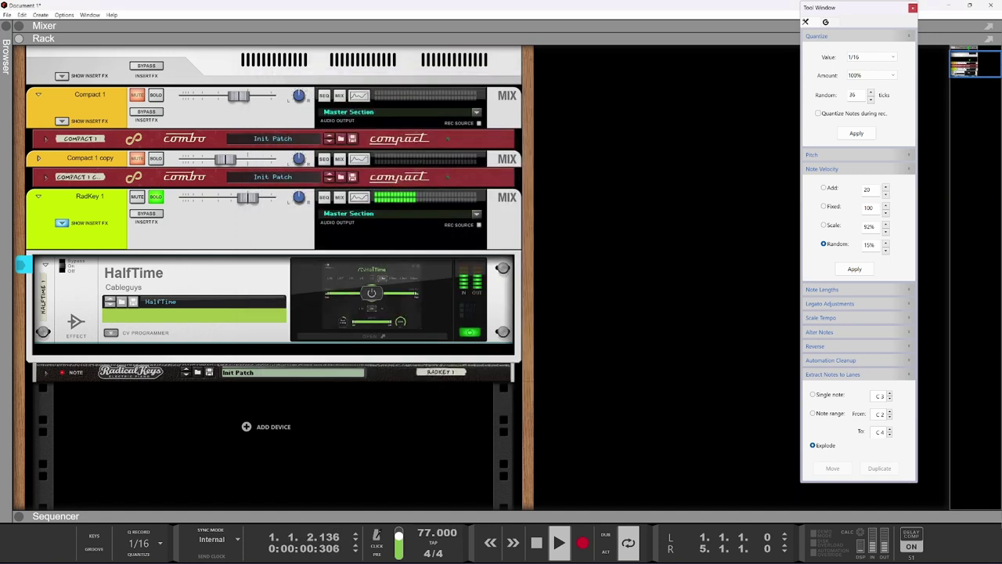
pyautogui.click(170, 199)
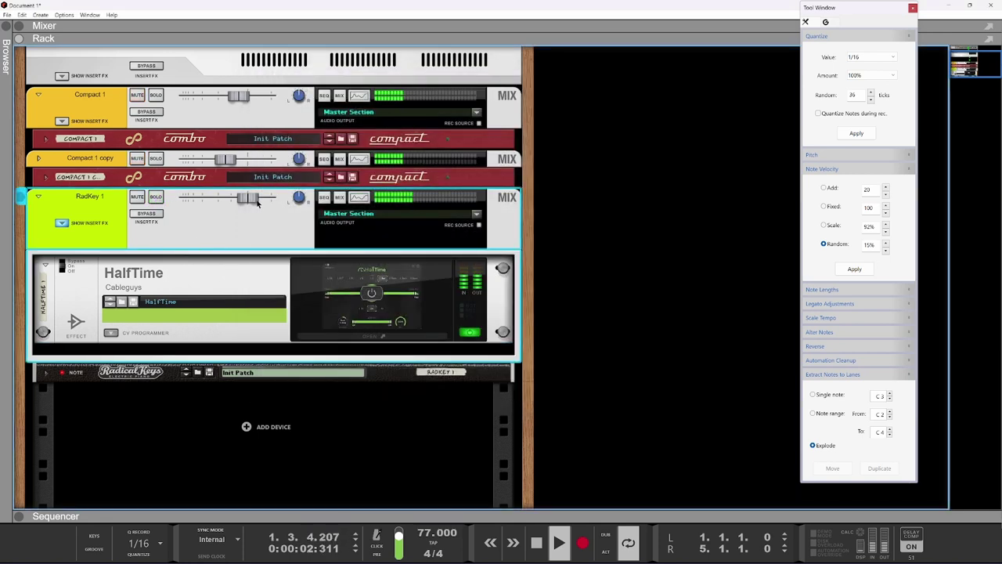
# Step: Solo the Compact 1 copy channel briefly, unsolo it and lower the RadKey 1 level to -0.76 dB
pyautogui.click(155, 158)
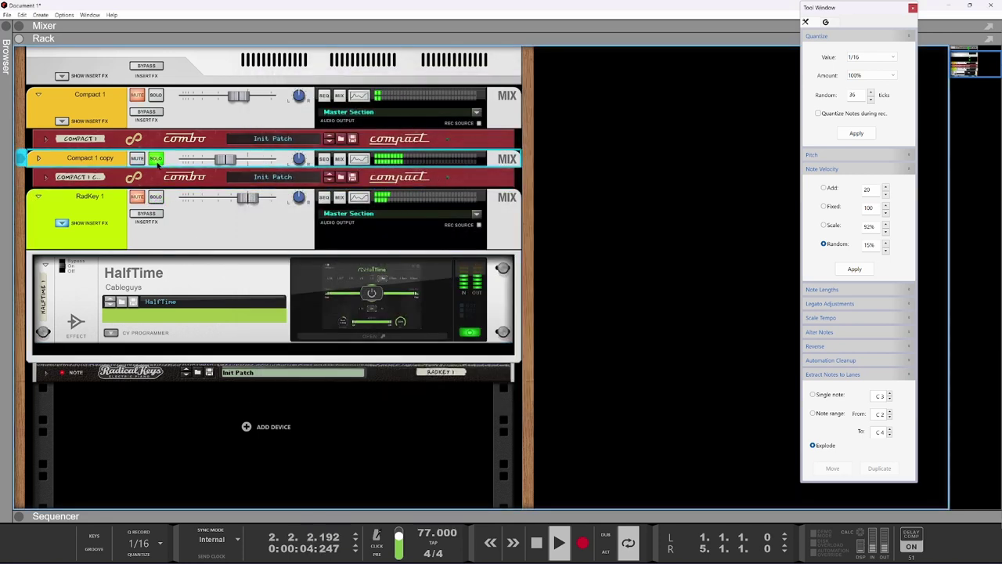
pyautogui.click(156, 158)
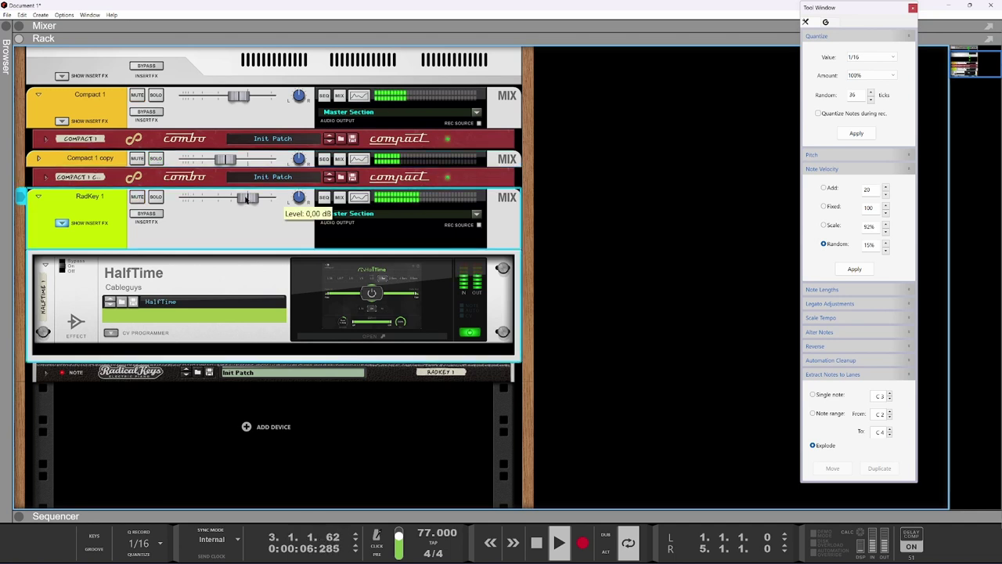
pyautogui.moveTo(247, 199); pyautogui.dragTo(245, 199)
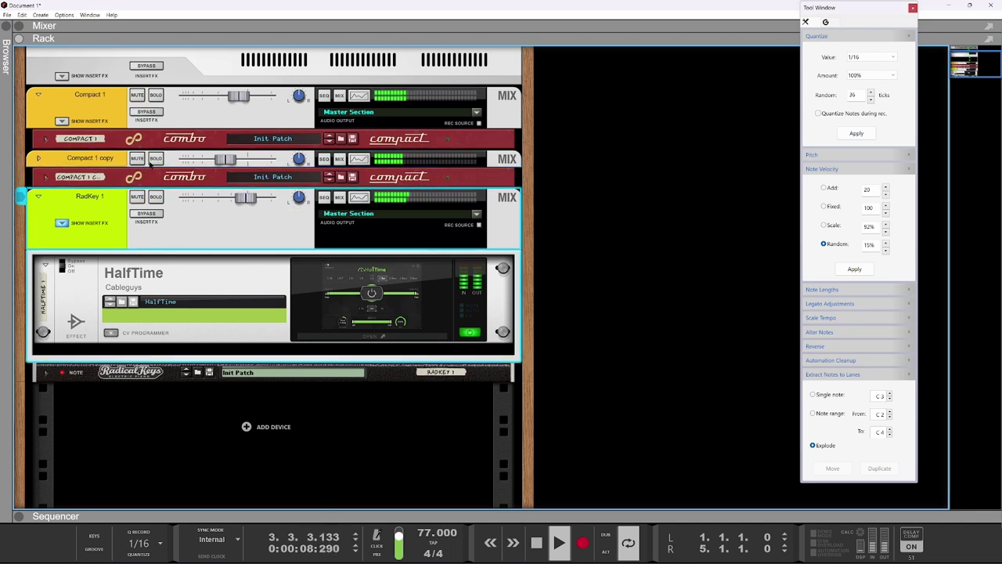
# Step: Solo Compact 1, show its insert effects and copy RadKey 1's HalfTime effect there, below Cymatics Origin
pyautogui.click(152, 165)
pyautogui.click(155, 95)
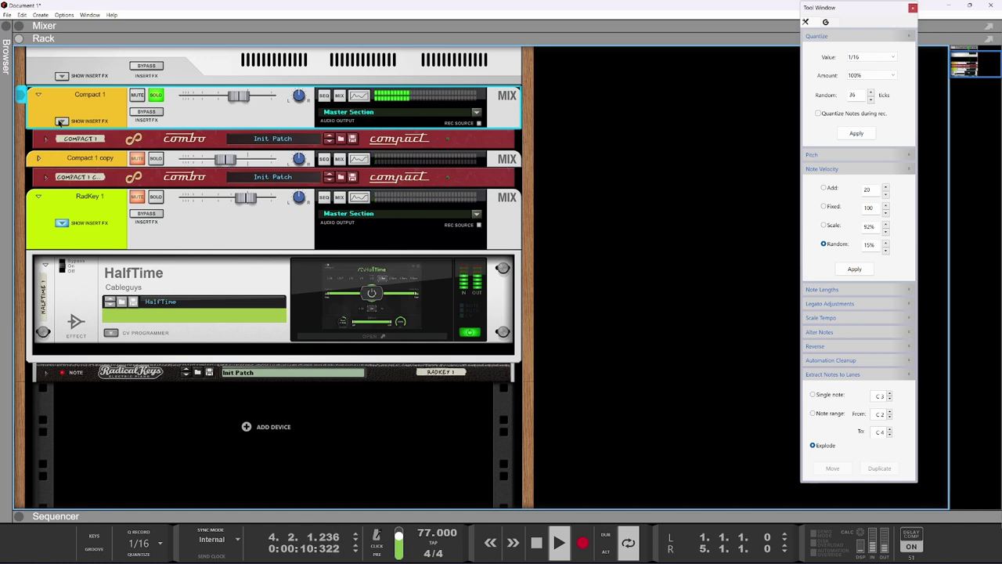
pyautogui.click(61, 120)
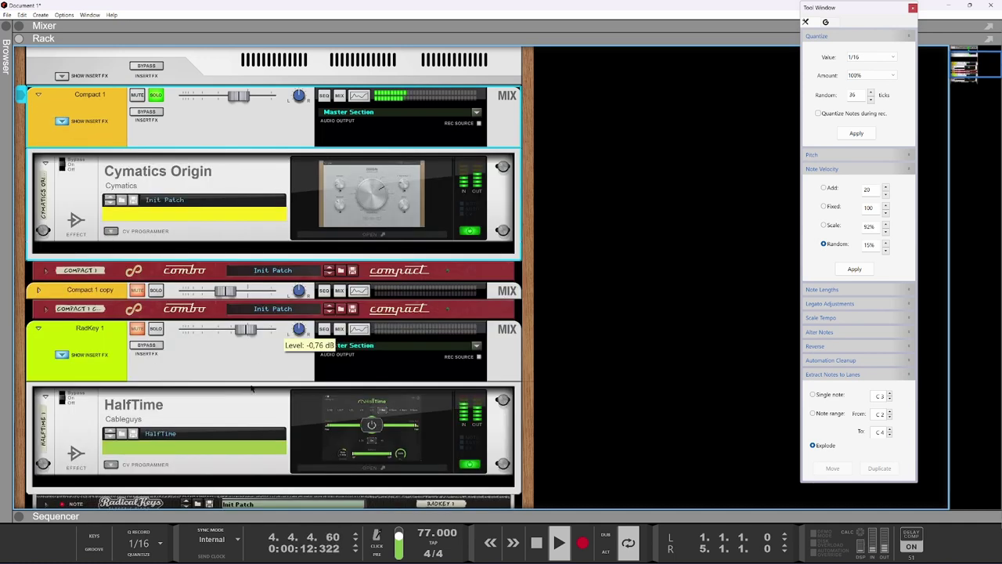
pyautogui.click(249, 402)
pyautogui.moveTo(259, 413); pyautogui.dragTo(288, 272)
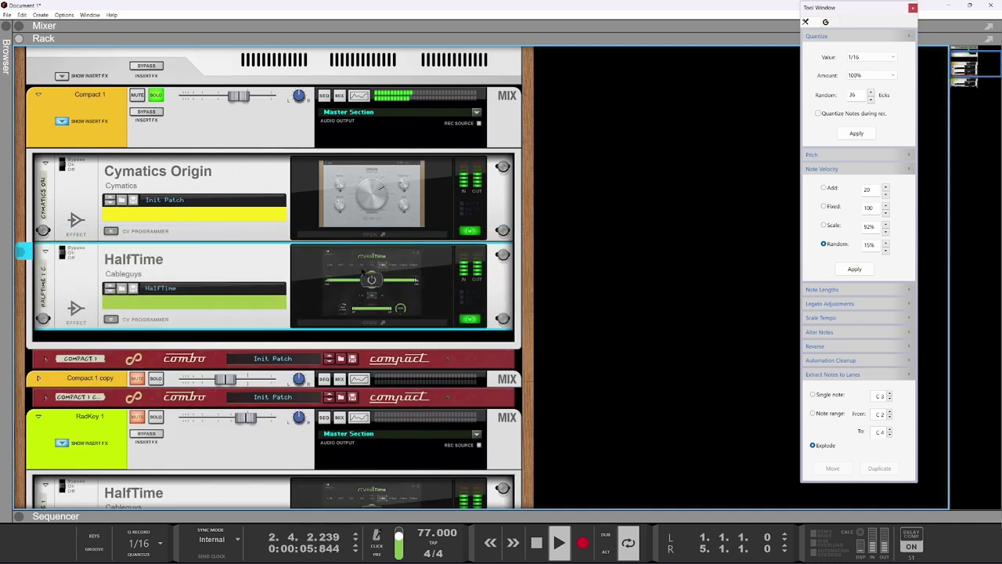
# Step: Solo the RadKey 1 and Compact 1 copy channels alongside Compact 1 to hear all three together
pyautogui.click(159, 419)
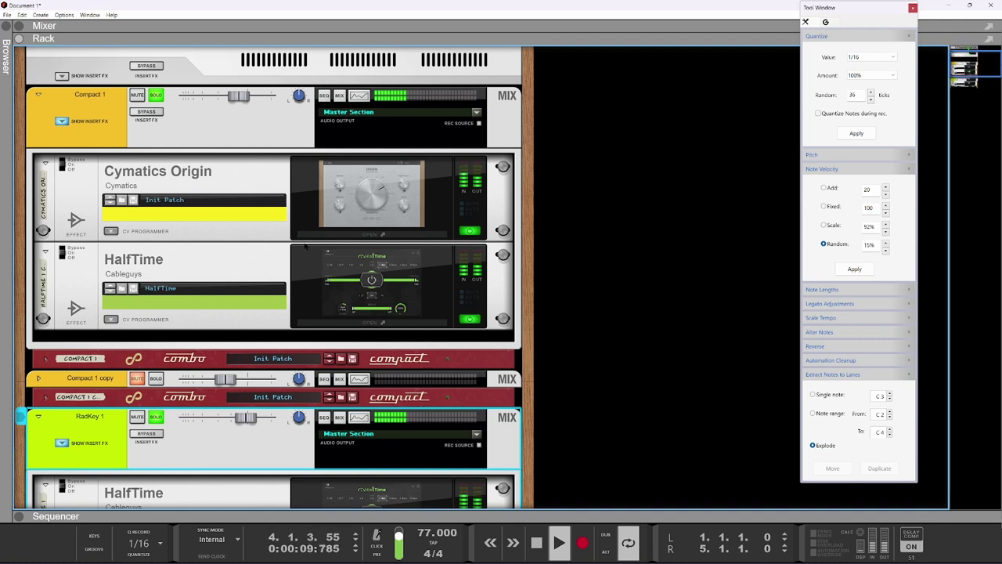
pyautogui.scroll(-3, 305, 248)
pyautogui.scroll(1, 182, 311)
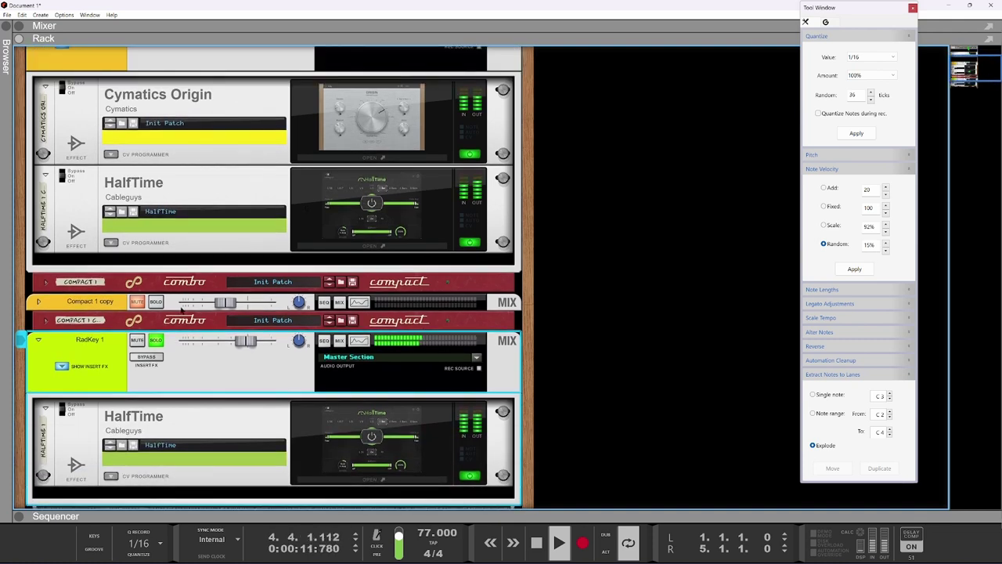
pyautogui.scroll(1, 174, 311)
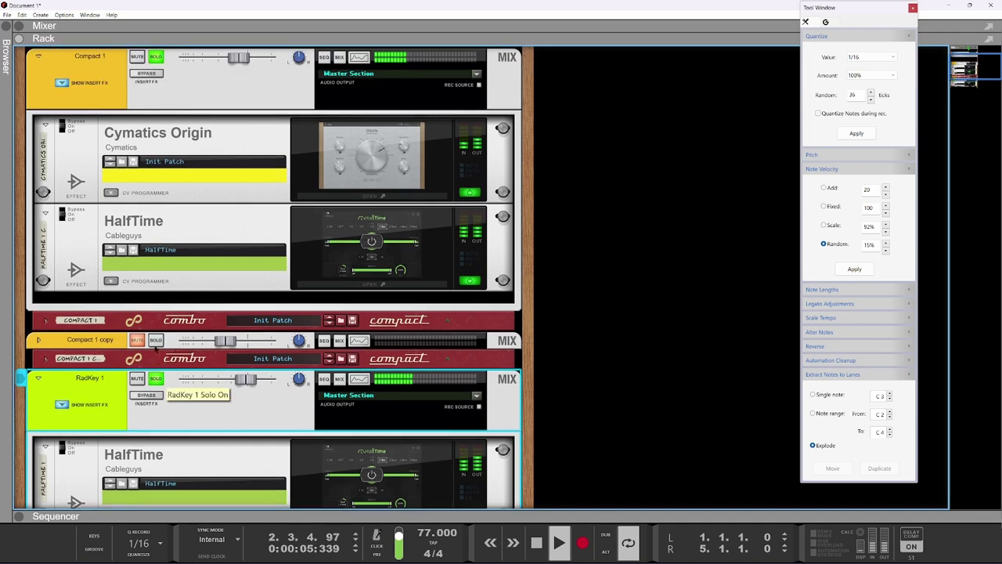
pyautogui.click(156, 340)
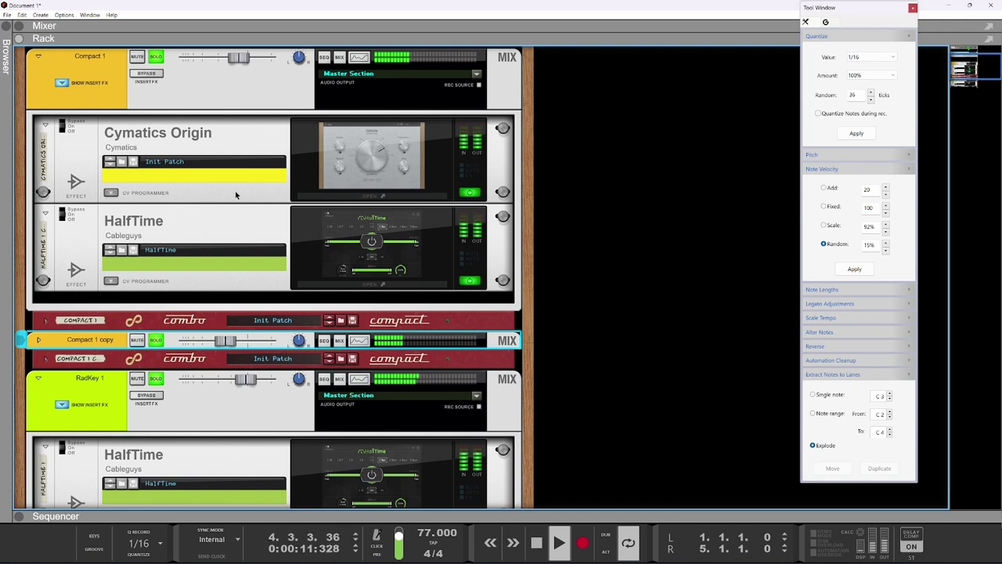
# Step: Lower the Compact 1 level slightly and toggle the Compact 1 copy solo off and on to compare the mix
pyautogui.moveTo(239, 58); pyautogui.dragTo(235, 60)
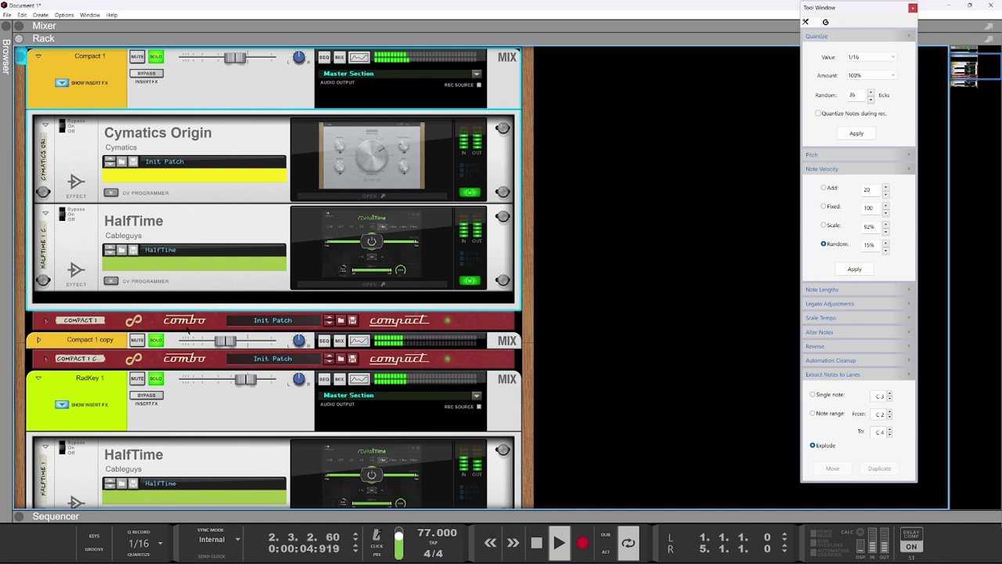
pyautogui.click(156, 341)
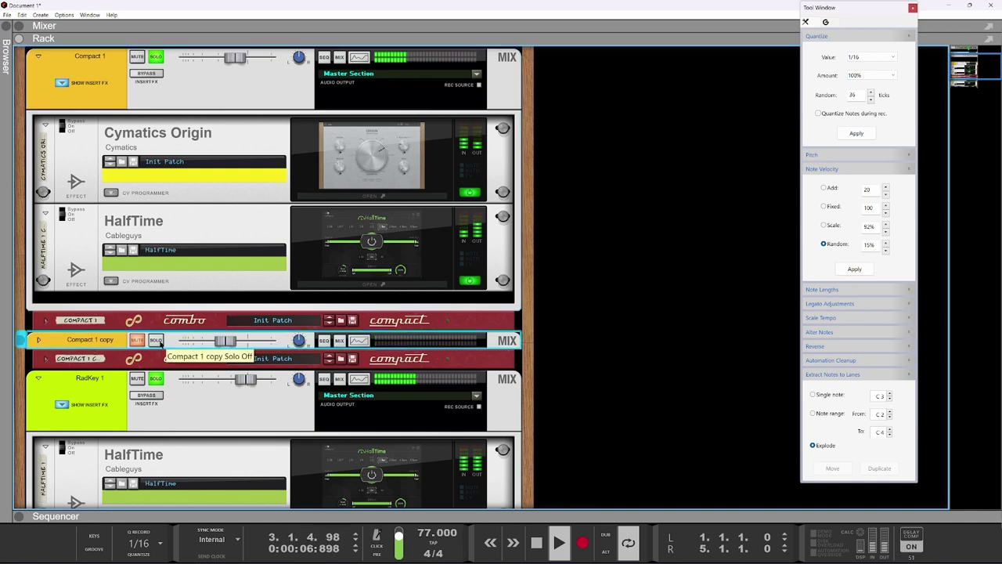
pyautogui.click(157, 341)
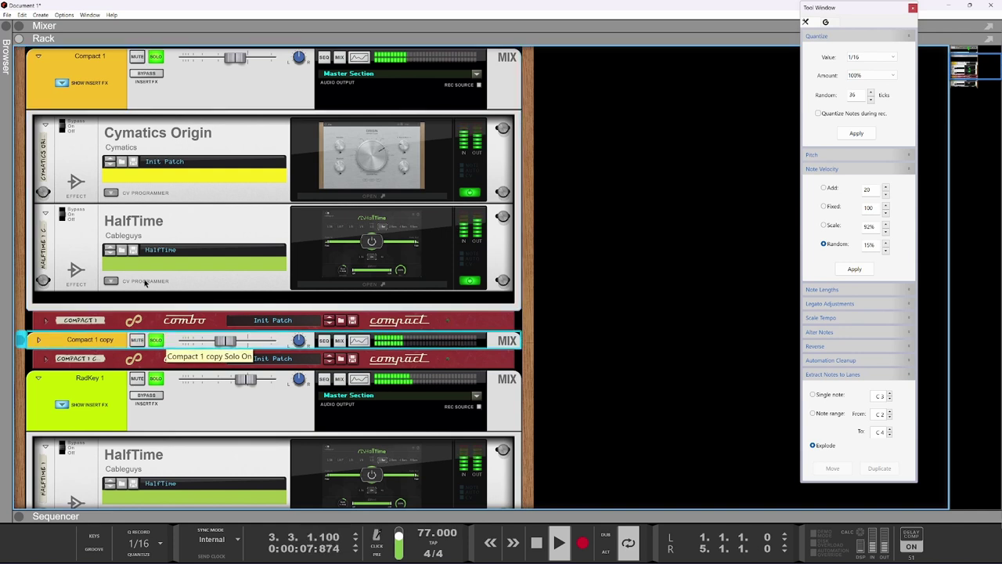
# Step: Unfold Compact 1 copy, copy Compact 1's HalfTime into its inserts below Cymatics Origin and raise the channel's level slightly
pyautogui.click(39, 340)
pyautogui.scroll(-3, 204, 217)
pyautogui.click(344, 87)
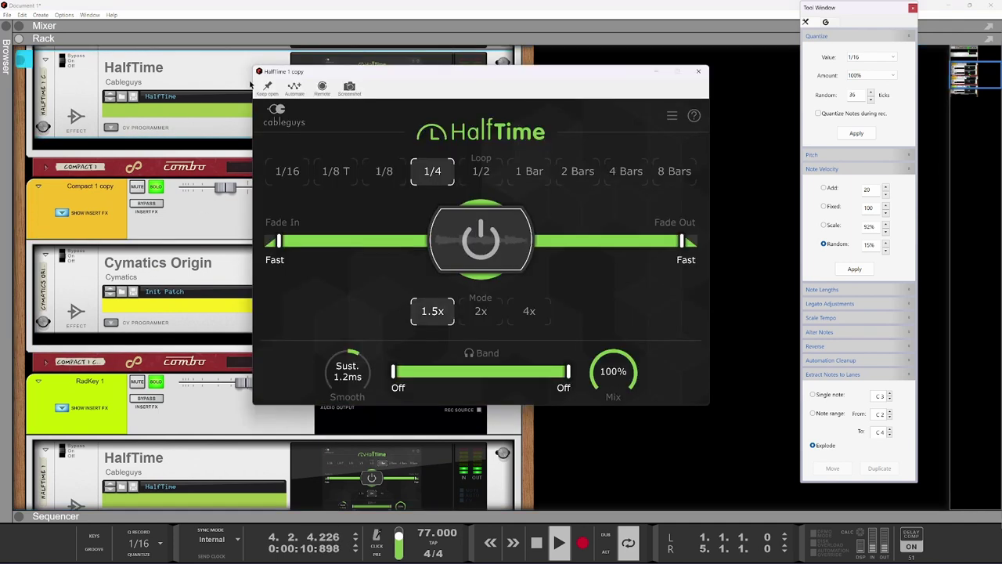
pyautogui.click(696, 73)
pyautogui.moveTo(211, 78); pyautogui.dragTo(213, 340)
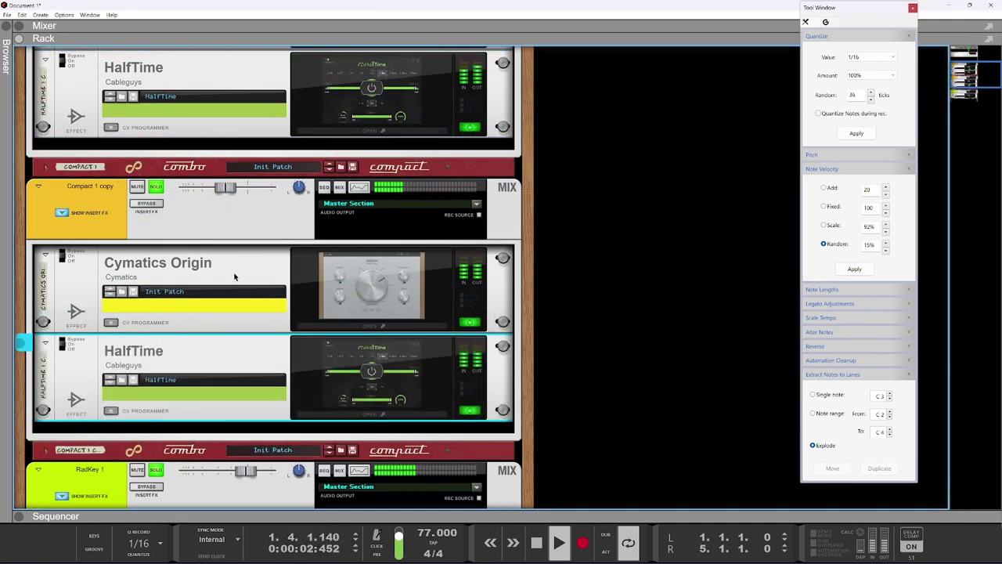
pyautogui.moveTo(224, 189); pyautogui.dragTo(233, 192)
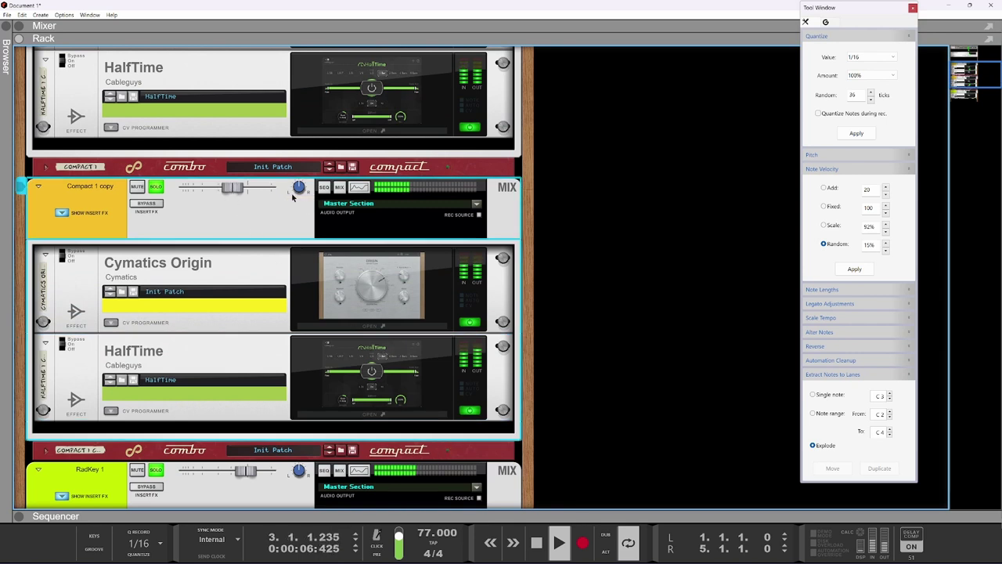
pyautogui.moveTo(232, 191); pyautogui.dragTo(228, 189)
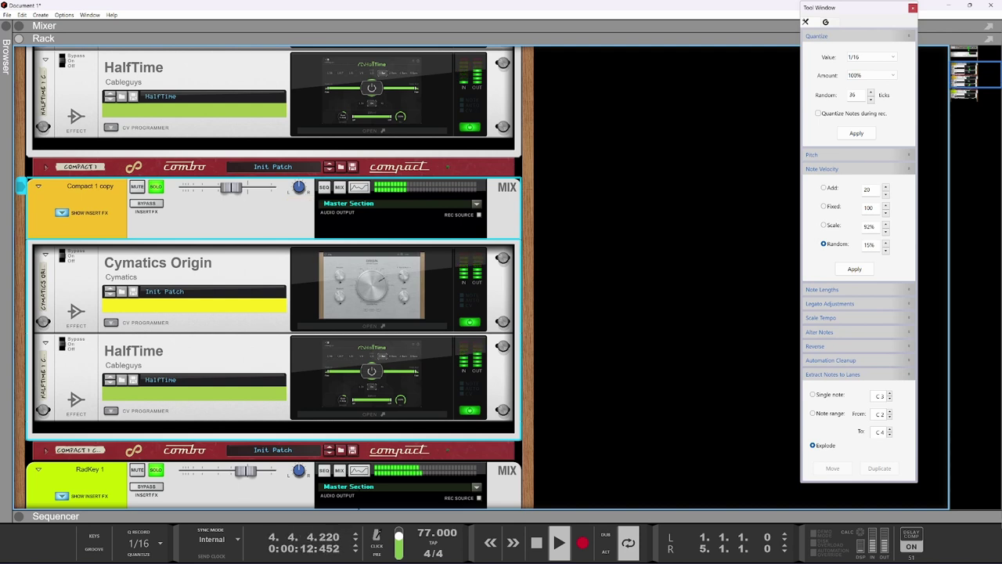
# Step: Return the enlarged sequencer to the arrangement and add a BOOM 808 Percussion Synth track with an empty four-bar clip from bar 1
pyautogui.moveTo(351, 516); pyautogui.dragTo(351, 114)
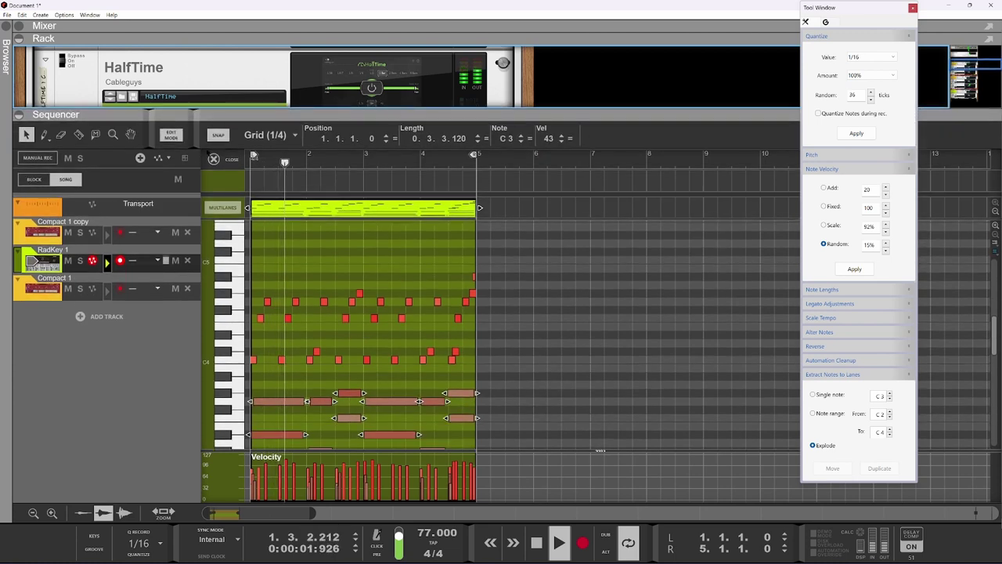
pyautogui.hotkey('shift', 'Tab')
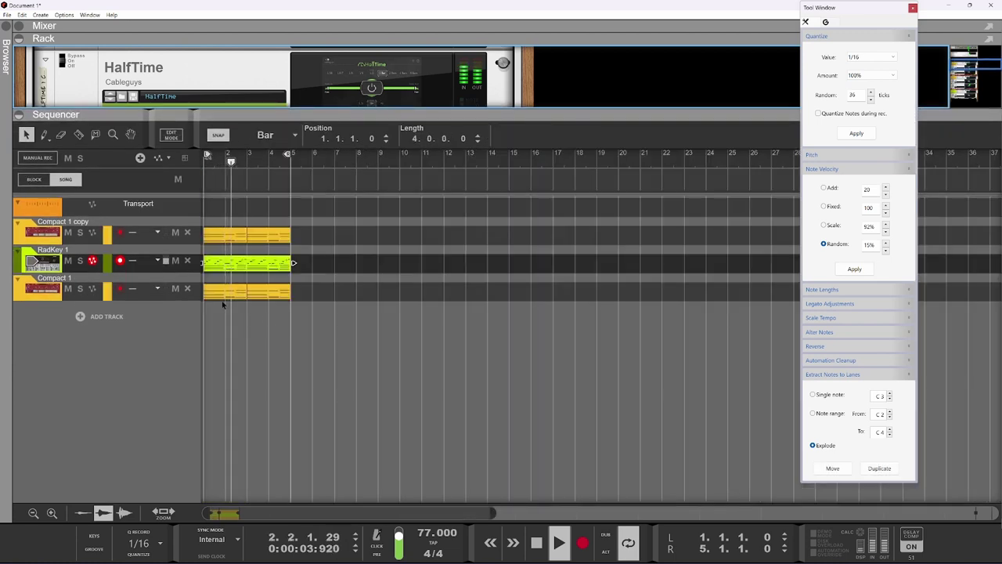
pyautogui.click(108, 316)
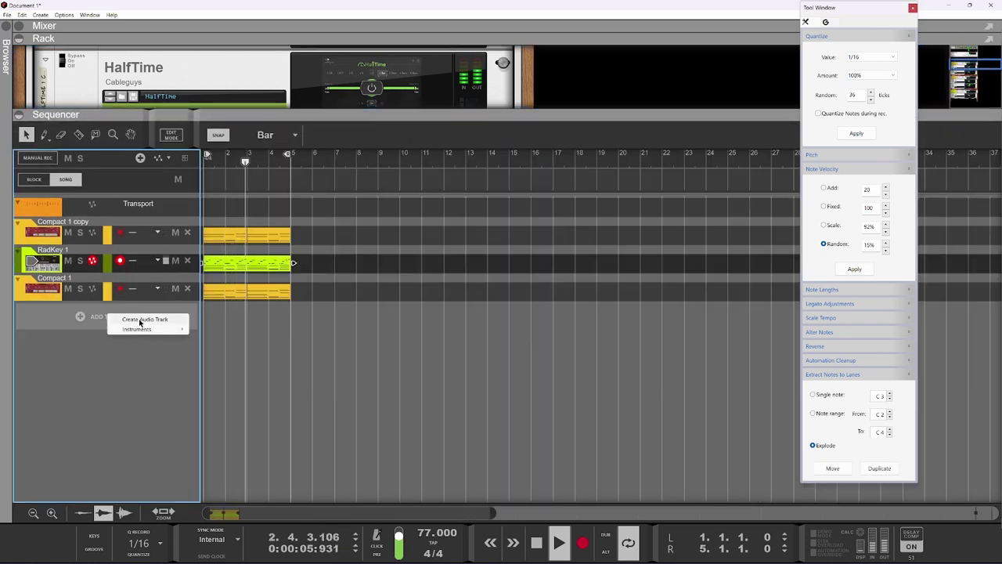
pyautogui.moveTo(157, 328)
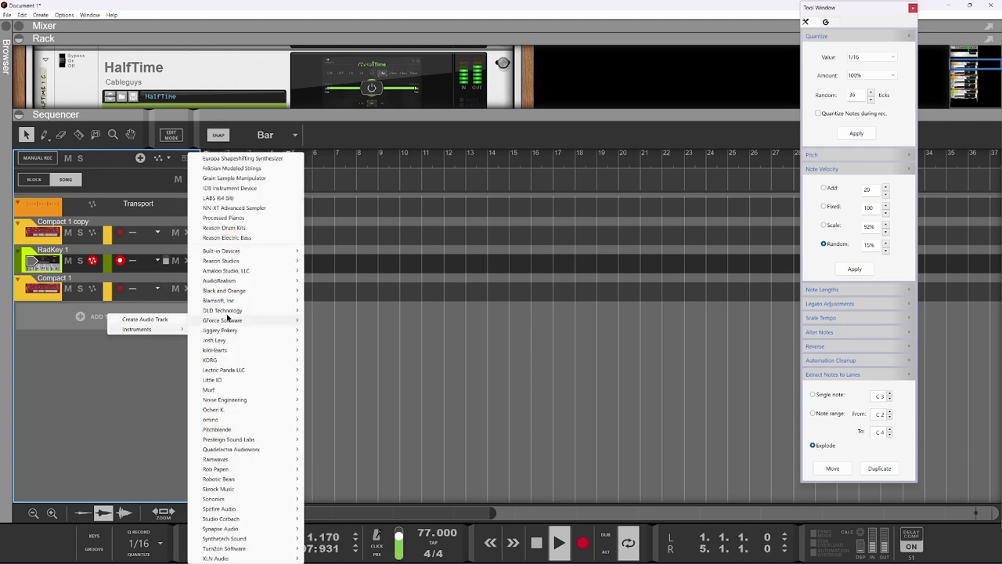
pyautogui.moveTo(235, 340)
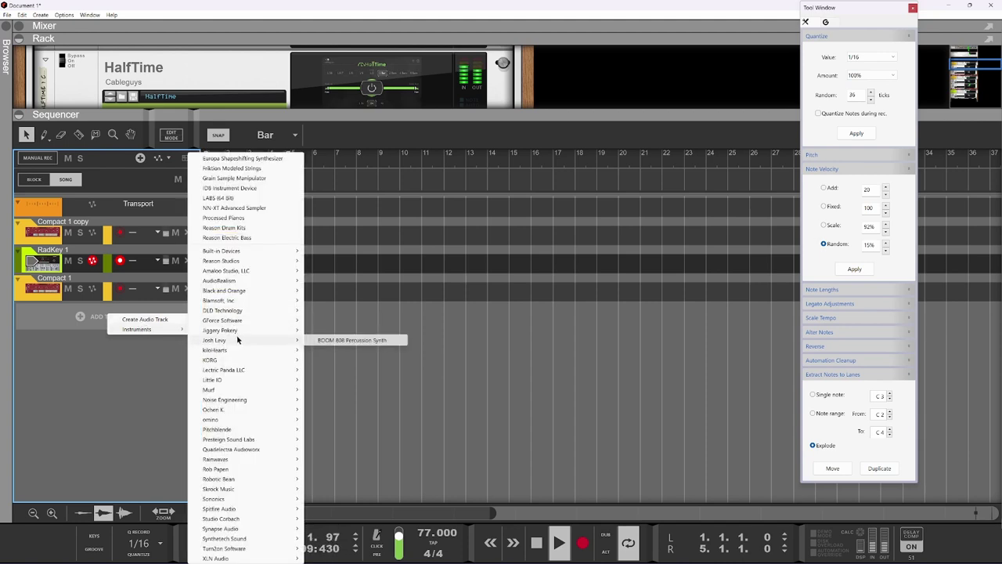
pyautogui.click(329, 340)
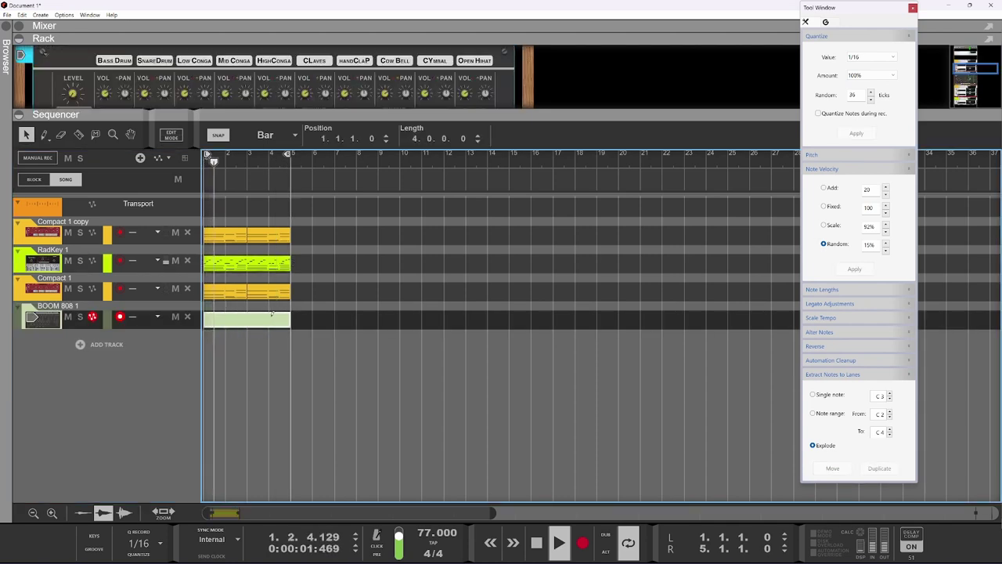
# Step: Stop playback, open the BOOM 808 clip for note editing and draw a 1/4 note on C 3 at the start of bar 1
pyautogui.press('space')
pyautogui.doubleClick(218, 316)
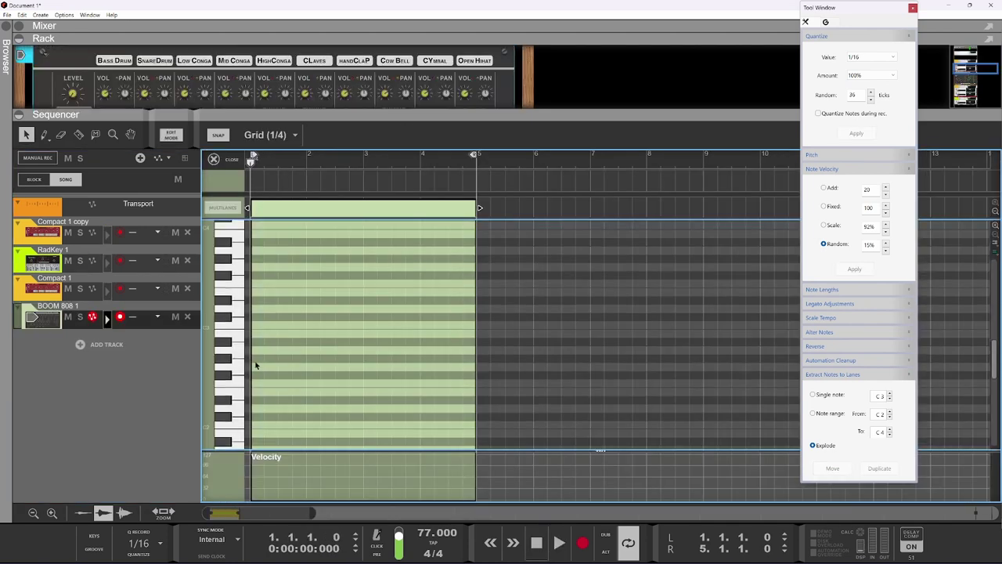
pyautogui.click(253, 319)
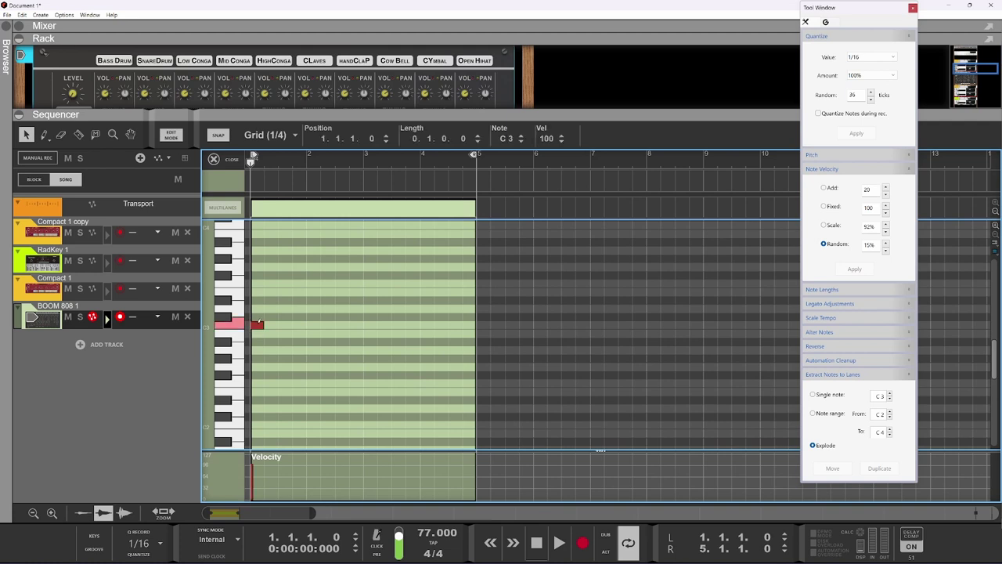
# Step: Look over the BOOM 808 controls in the rack and move the clip's note up to C#3
pyautogui.moveTo(295, 116); pyautogui.dragTo(295, 137)
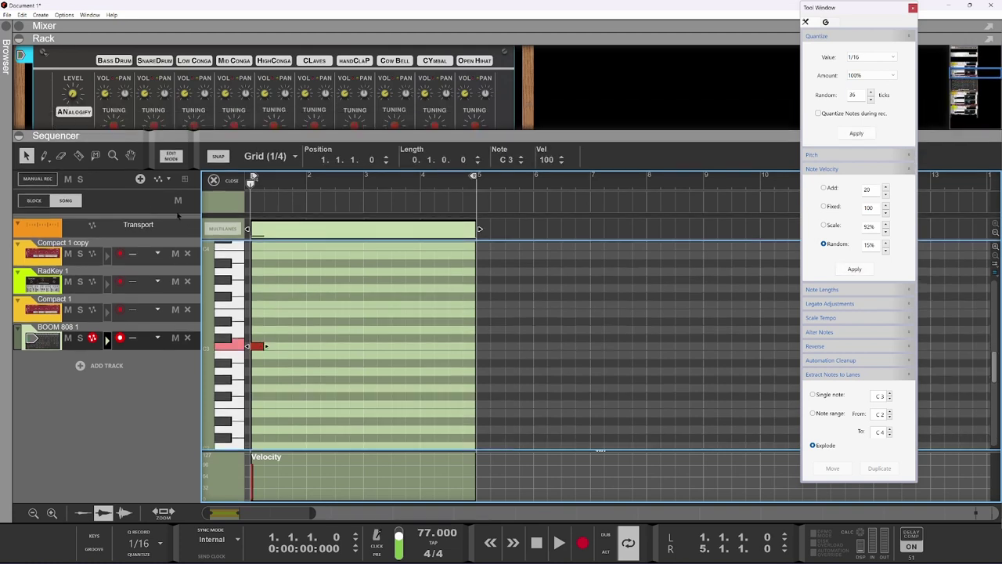
pyautogui.scroll(-2, 116, 104)
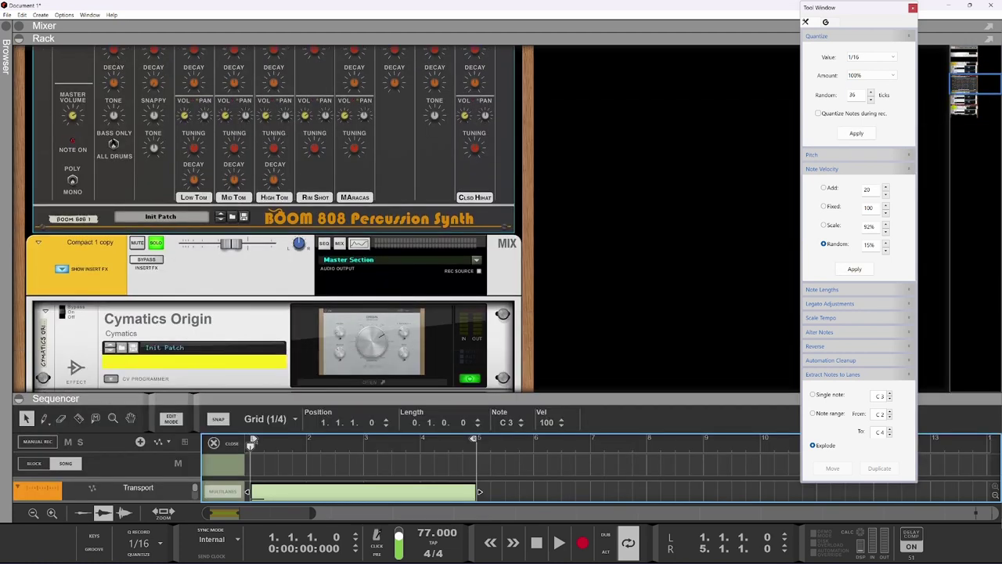
pyautogui.click(253, 319)
pyautogui.moveTo(325, 395); pyautogui.dragTo(313, 46)
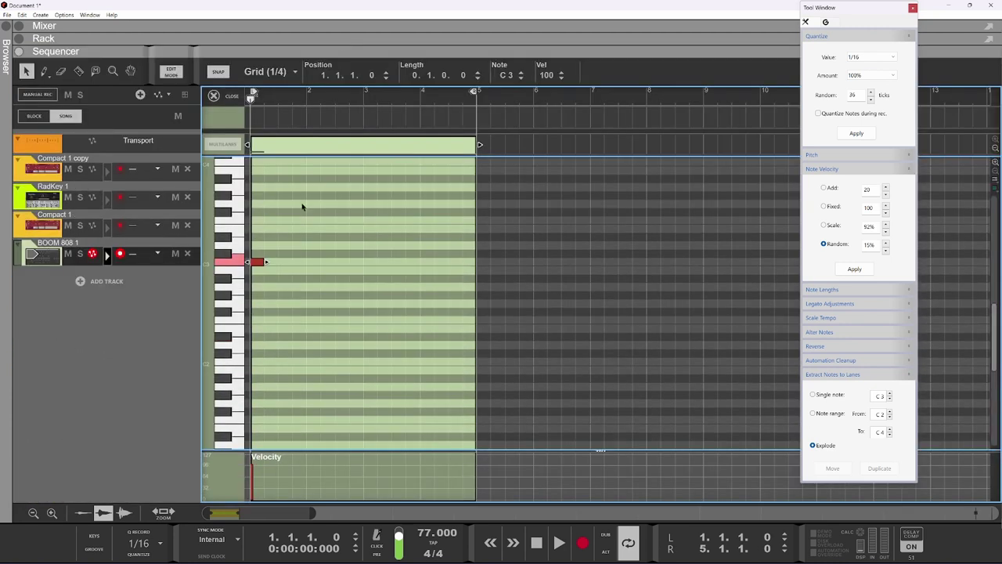
pyautogui.moveTo(259, 263)
pyautogui.mouseDown()
pyautogui.moveTo(259, 308)
pyautogui.moveTo(254, 258)
pyautogui.mouseUp()
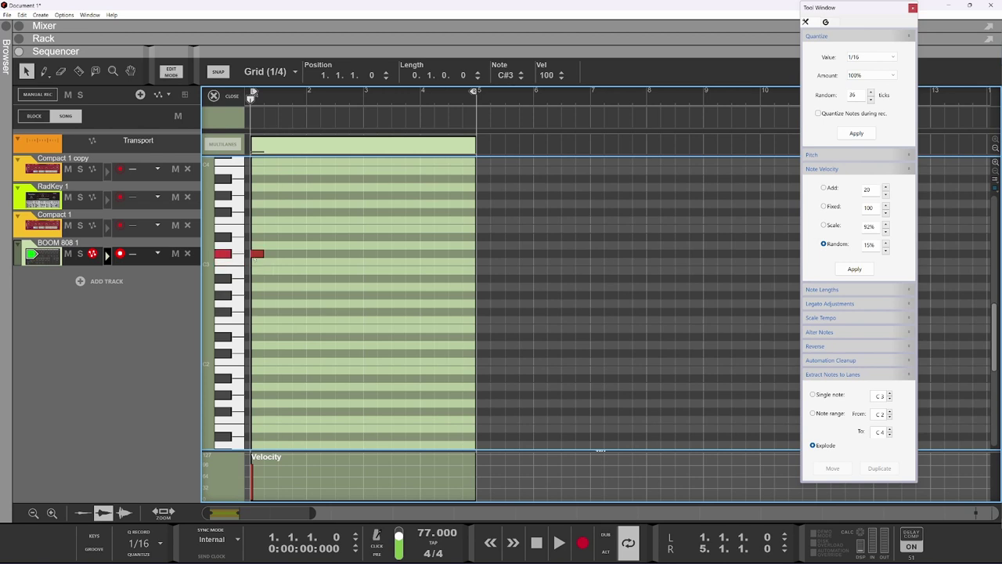
# Step: Turn off solo on the Compact 1 copy, Compact 1 and RadKey 1 channels in the rack
pyautogui.moveTo(298, 55); pyautogui.dragTo(282, 395)
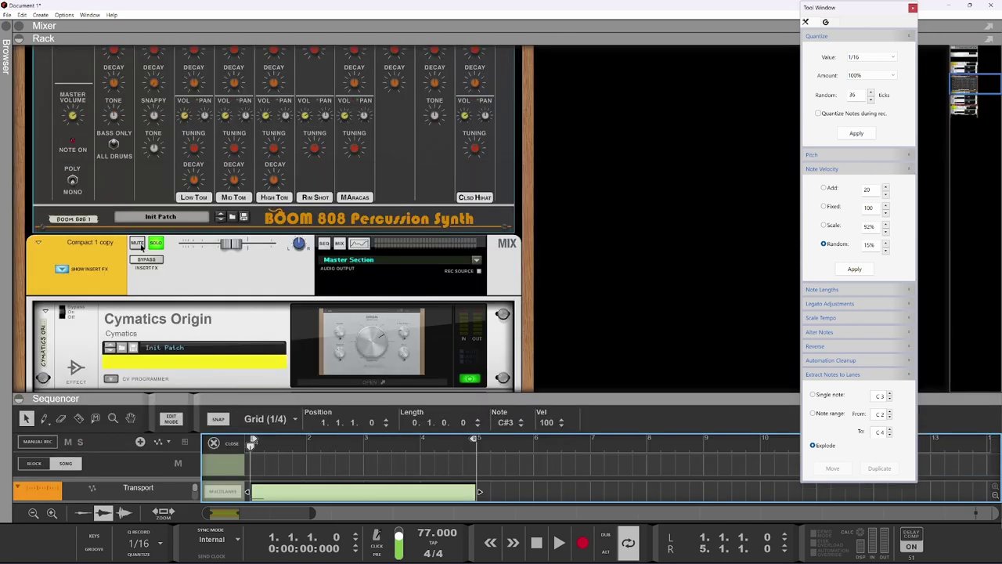
pyautogui.scroll(10, 153, 204)
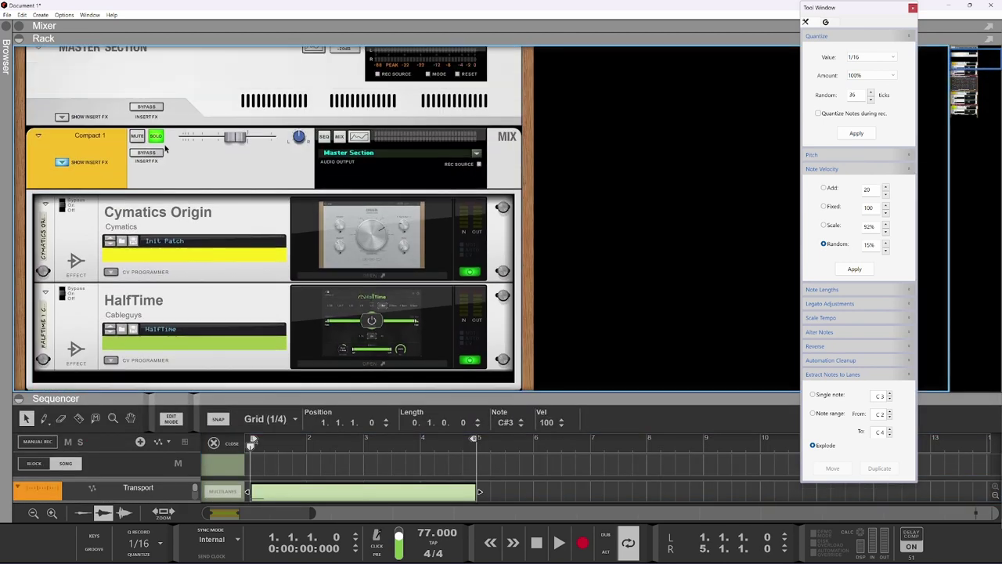
pyautogui.scroll(-8, 164, 149)
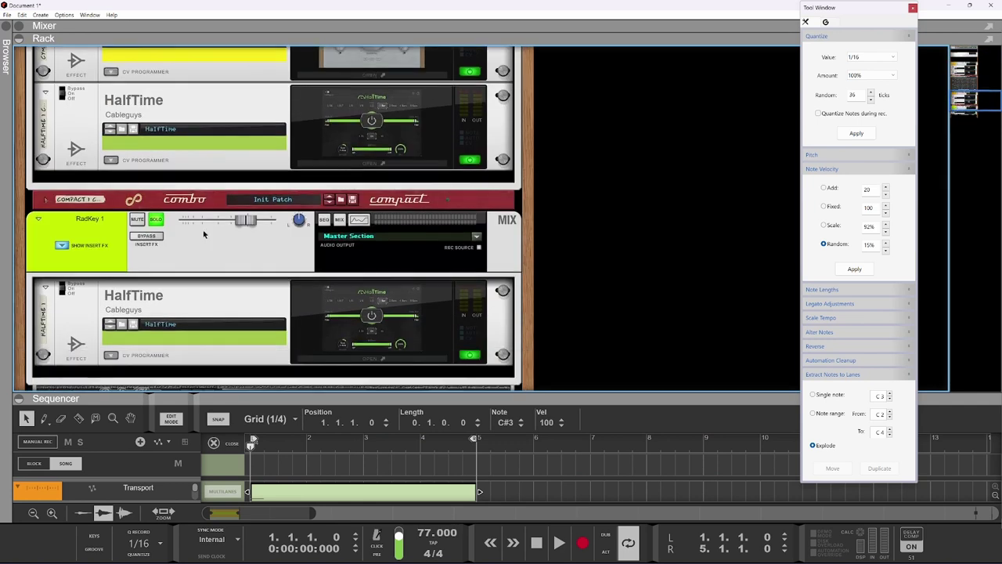
pyautogui.scroll(-2, 202, 235)
pyautogui.click(170, 182)
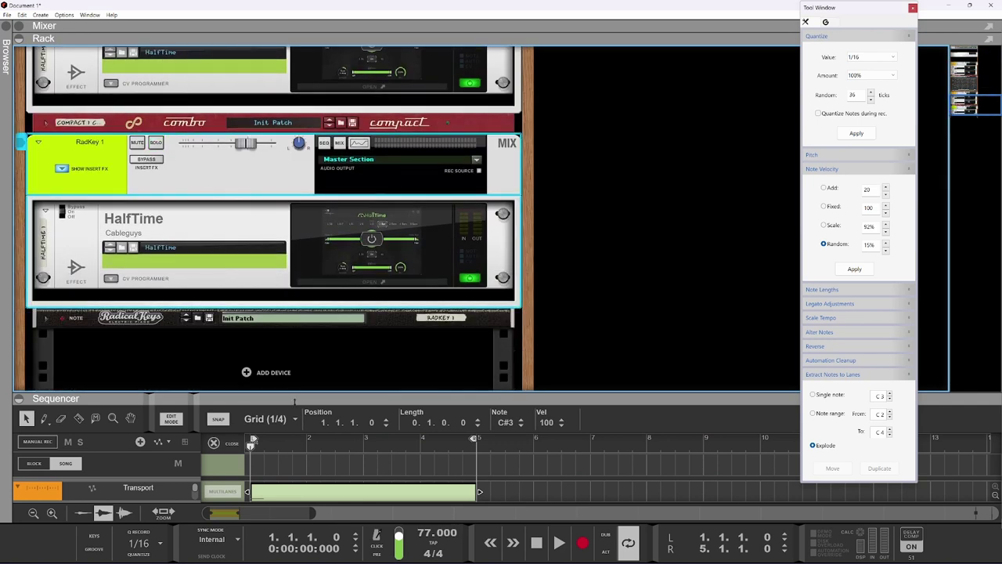
# Step: Move the BOOM 808 clip's note back down to C 3 in the full-size sequencer
pyautogui.press('F7')
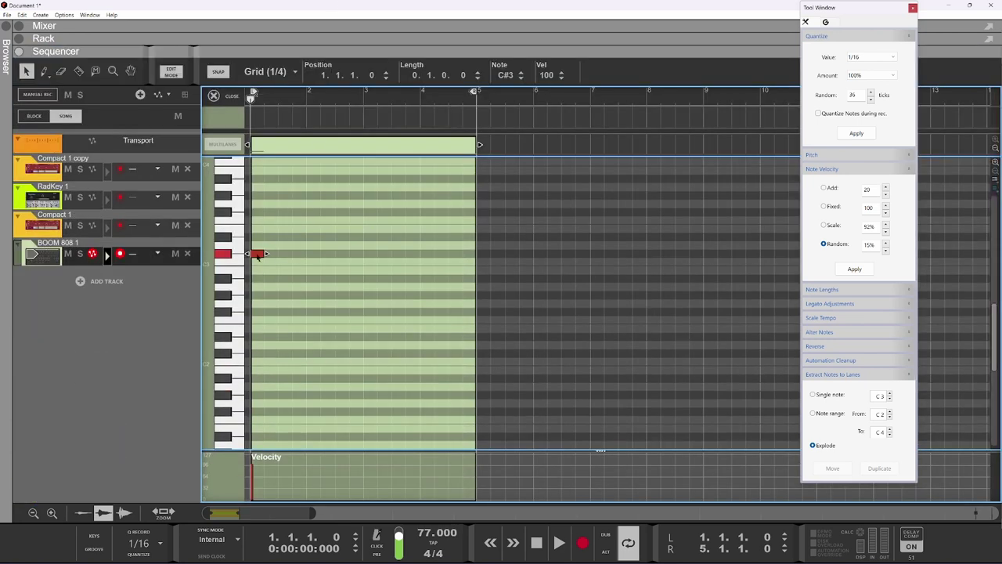
pyautogui.moveTo(259, 254); pyautogui.dragTo(259, 261)
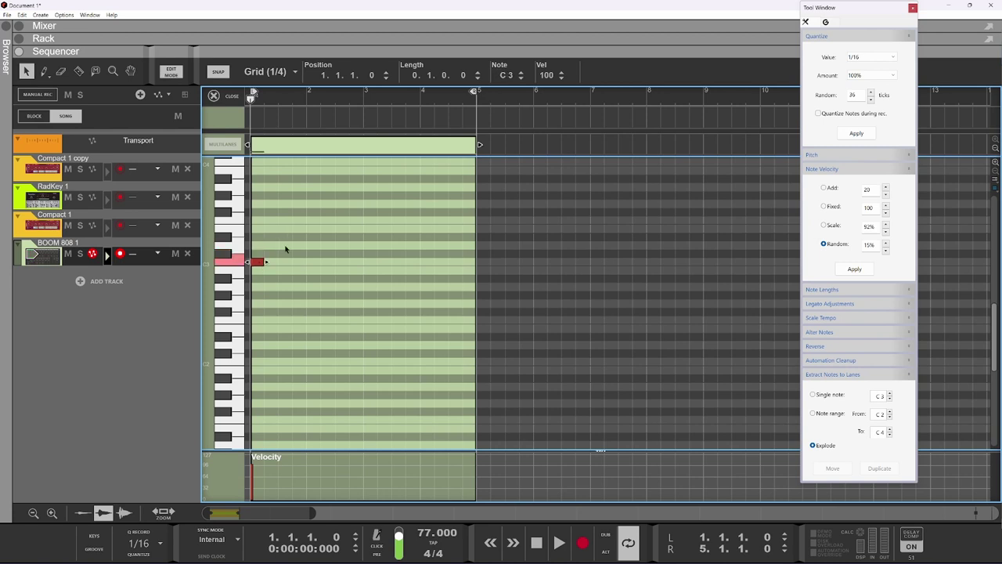
# Step: Draw 1/4 notes in the BOOM 808 clip: C#3 at bar 2, F 3 on its fourth beat, C 3 at bar 3 and G#3 on beat three
pyautogui.click(309, 251)
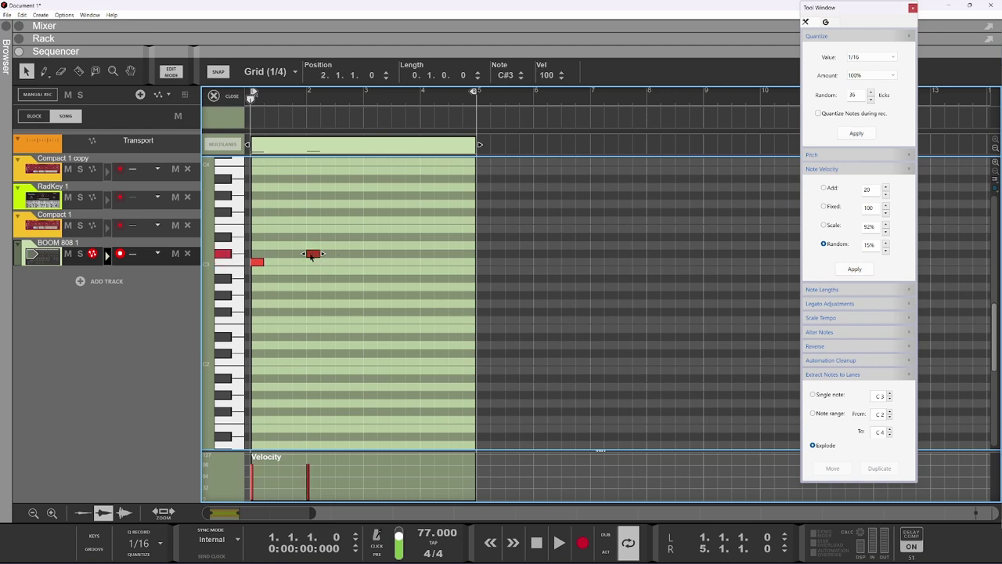
pyautogui.click(354, 210)
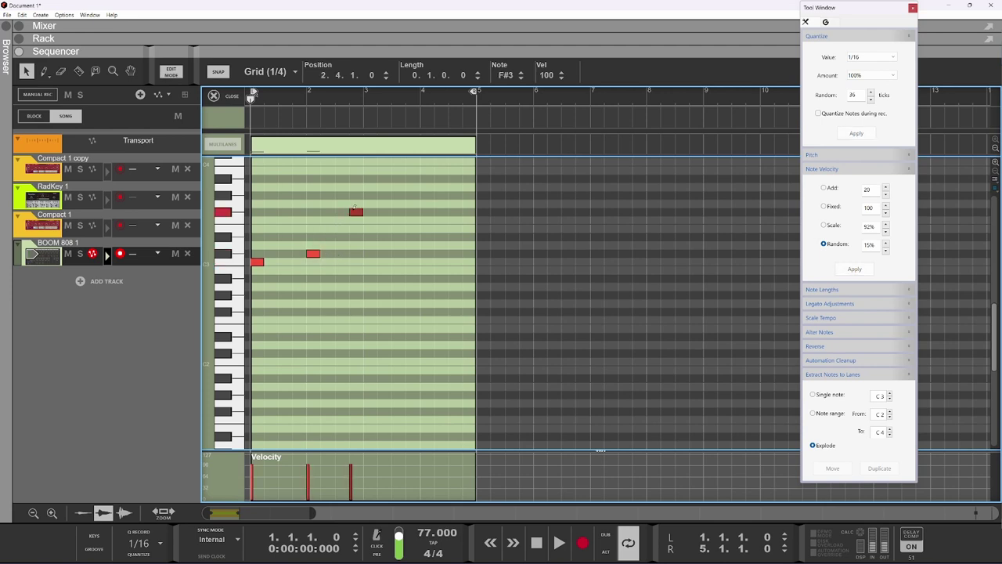
pyautogui.moveTo(356, 213); pyautogui.dragTo(356, 221)
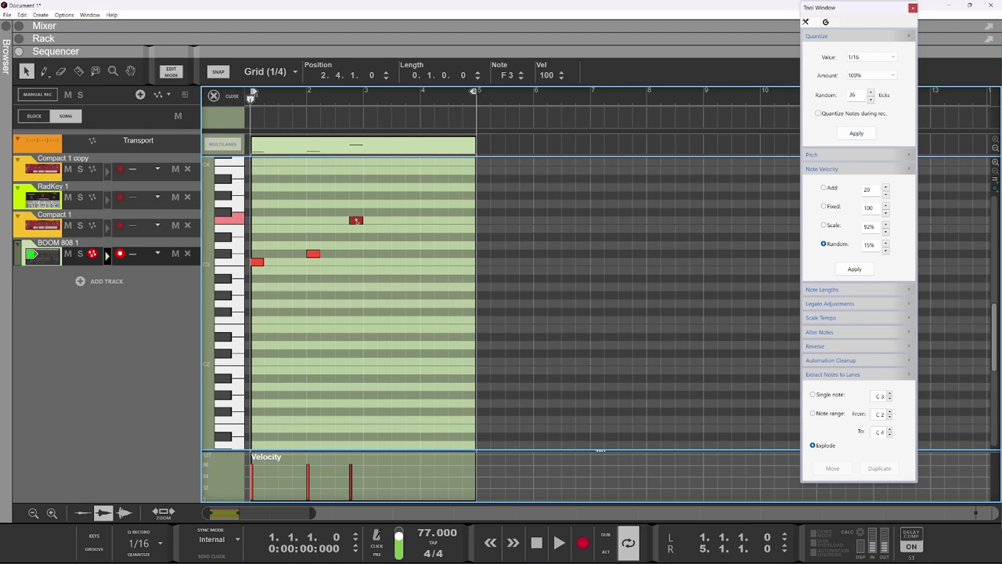
pyautogui.click(372, 262)
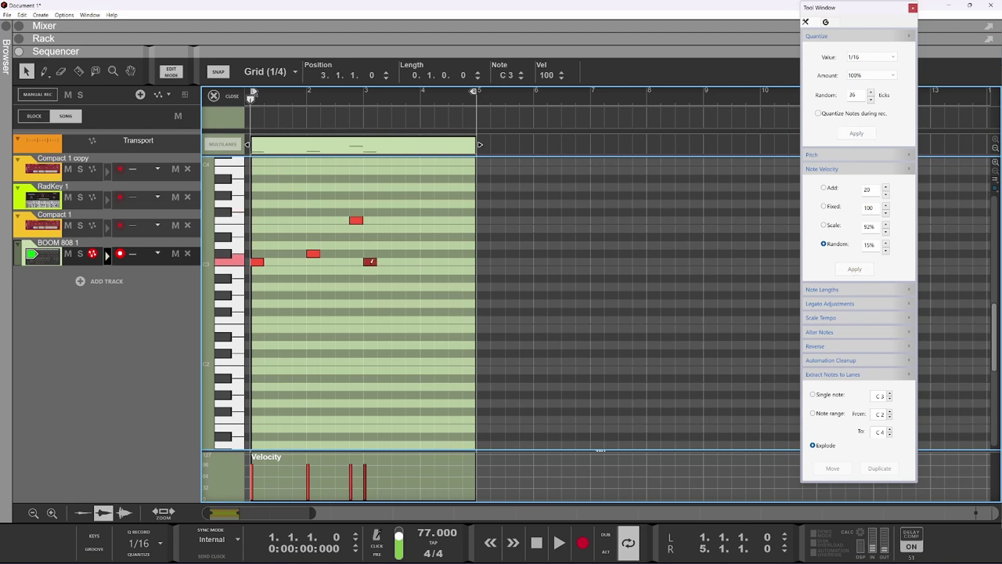
pyautogui.click(398, 195)
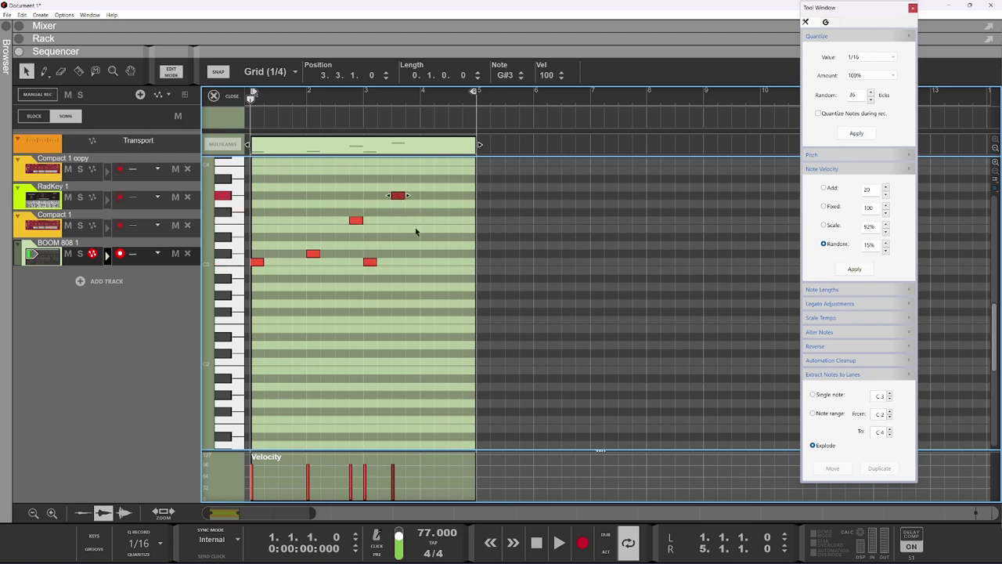
# Step: Fill the four beats of bar 4 with 1/4 notes on C 3, F 3, G 3 and G#3
pyautogui.click(427, 261)
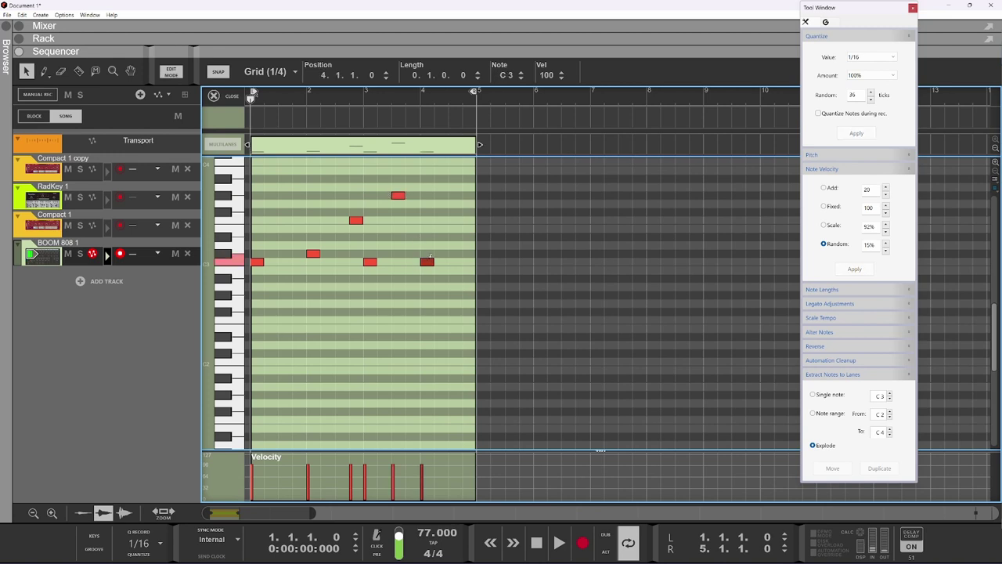
pyautogui.click(440, 210)
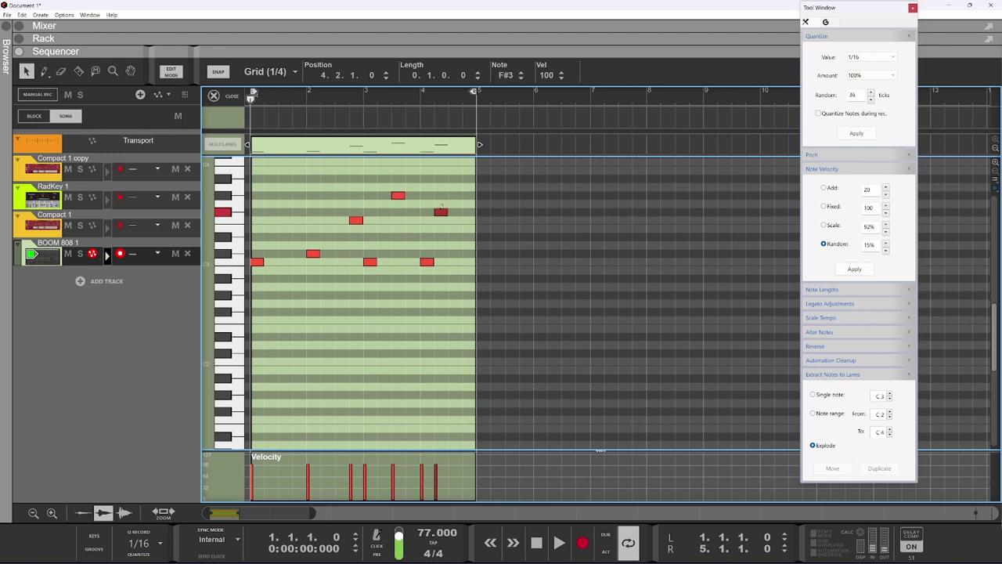
pyautogui.moveTo(446, 209); pyautogui.dragTo(443, 220)
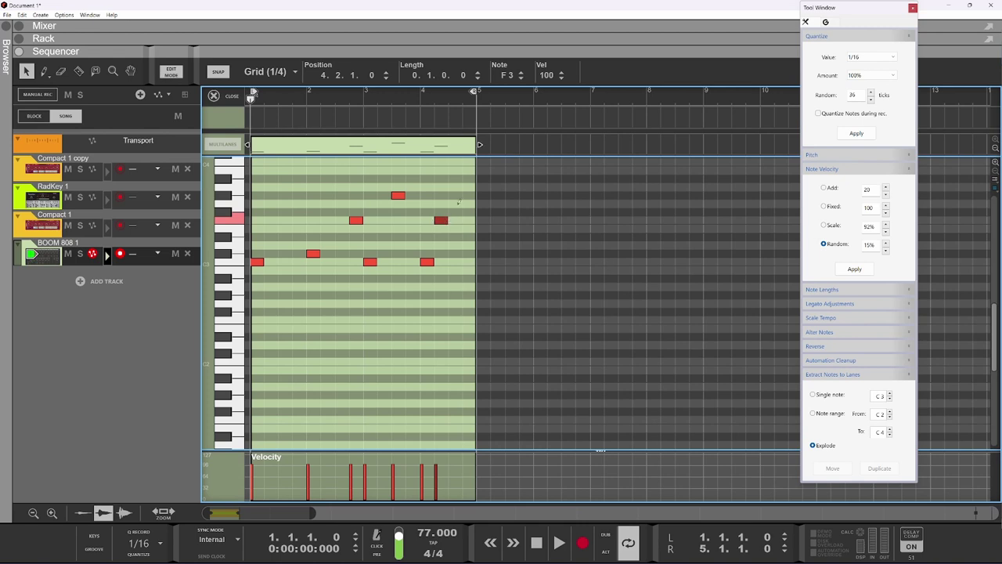
pyautogui.click(459, 203)
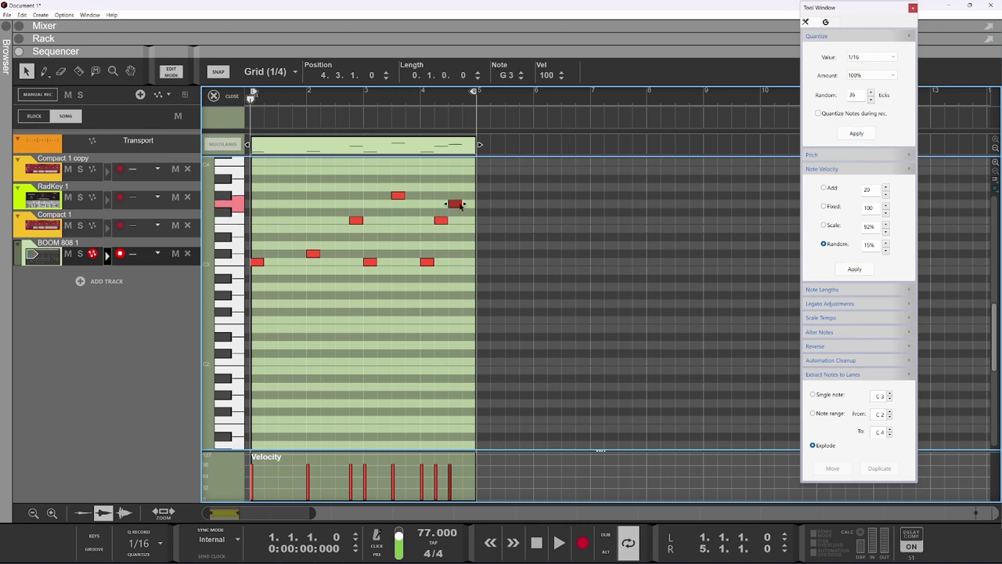
pyautogui.click(465, 194)
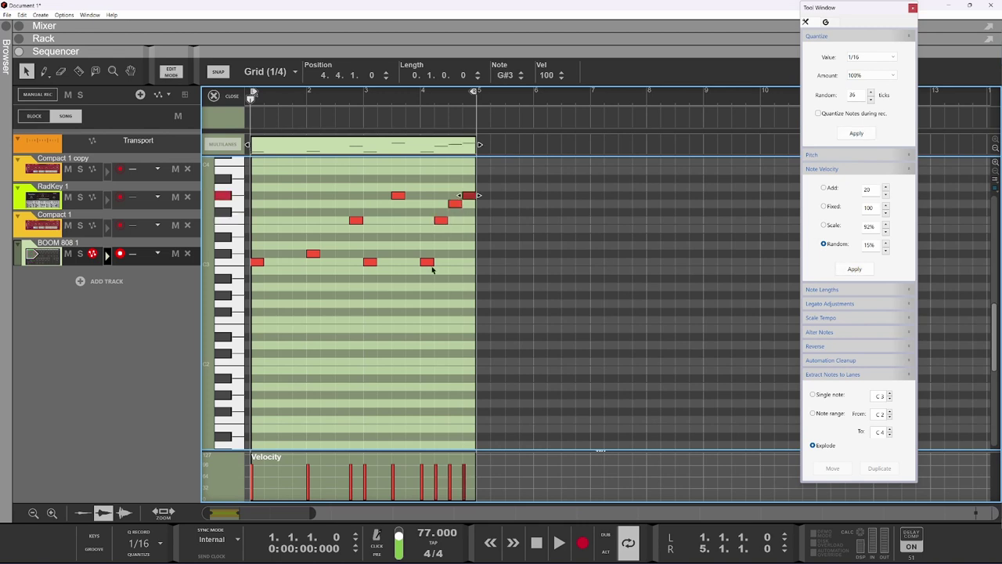
# Step: Play the loop and try lowering all the F 3, G 3 and G#3 notes by one octave
pyautogui.press('space')
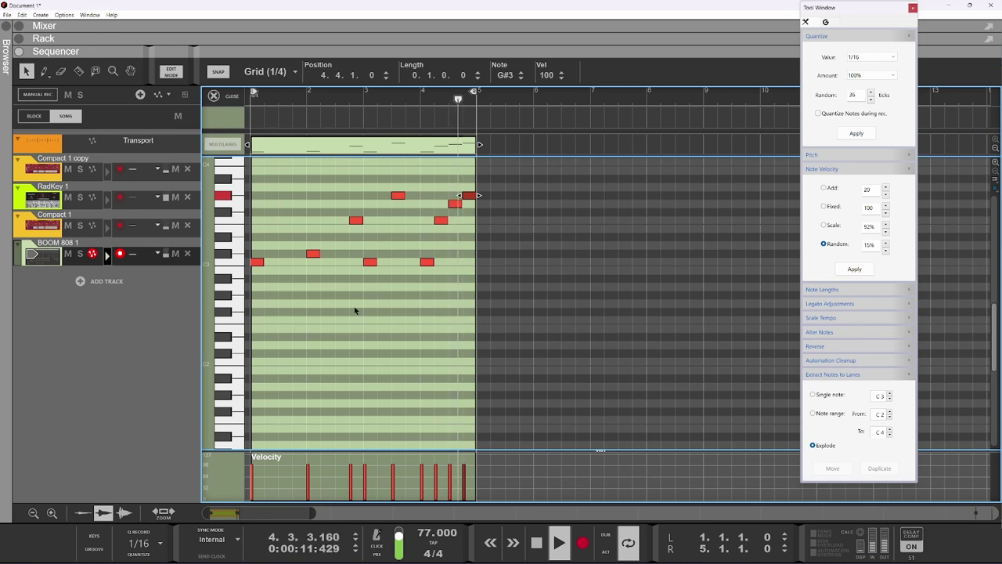
pyautogui.moveTo(494, 173); pyautogui.dragTo(341, 232)
pyautogui.hotkey('shift', 'Down')
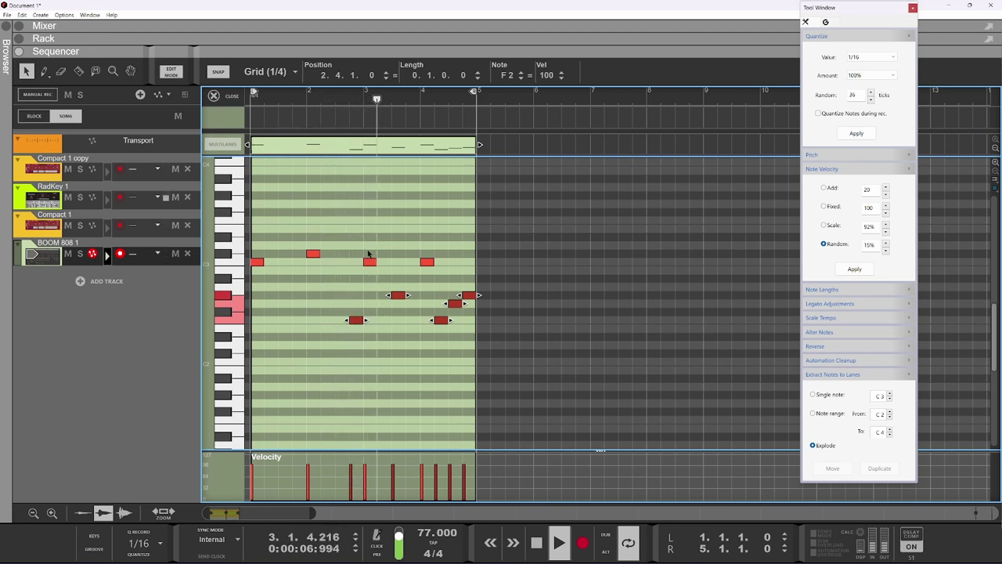
pyautogui.press('space')
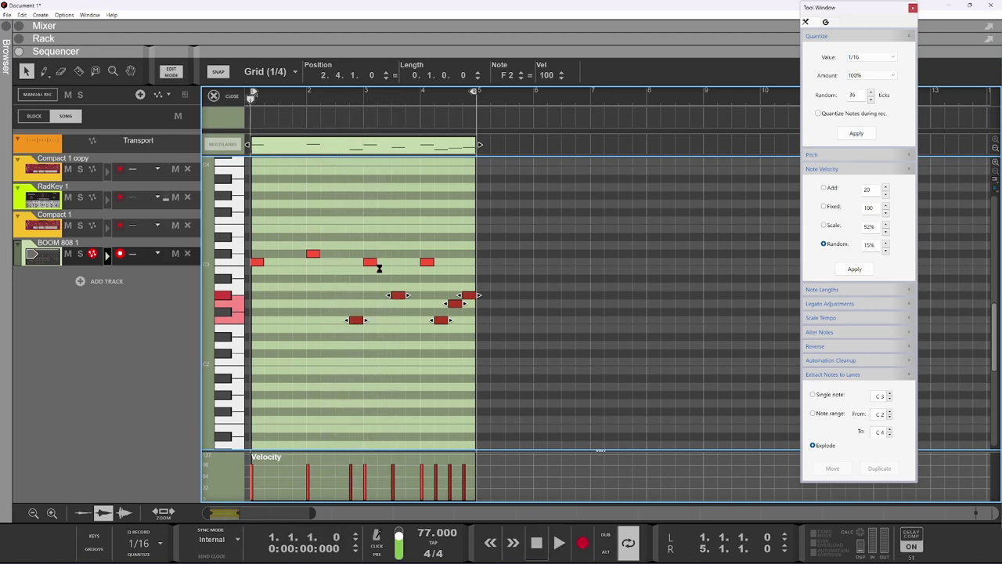
pyautogui.hotkey('shift', 'Up')
# Step: Lower the G#3 in bar 3 and the last three notes of bar 4 by one octave, and start playback
pyautogui.moveTo(532, 174); pyautogui.dragTo(390, 232)
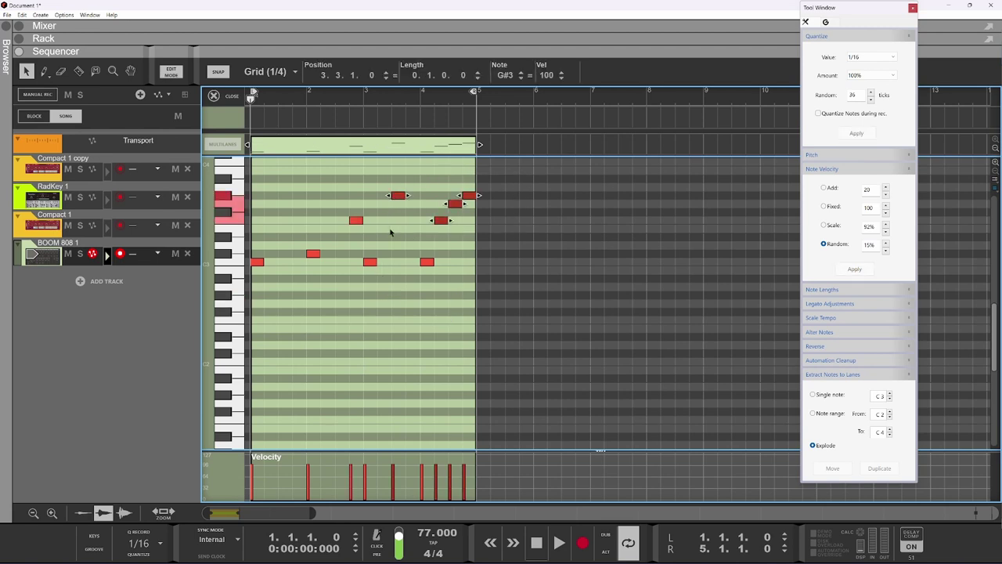
pyautogui.hotkey('shift', 'Down')
pyautogui.press('space')
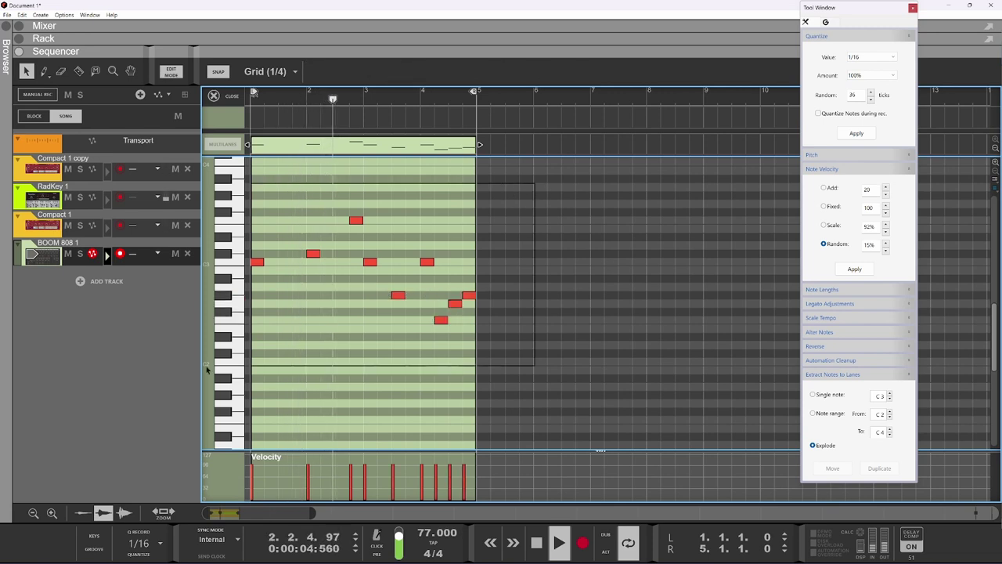
# Step: Lengthen the notes at bars 1 and 2 to three beats, and both notes in bar 3 to two beats
pyautogui.hotkey('ctrl', 'a')
pyautogui.moveTo(320, 233); pyautogui.dragTo(256, 266)
pyautogui.moveTo(321, 253); pyautogui.dragTo(363, 304)
pyautogui.moveTo(400, 239); pyautogui.dragTo(346, 319)
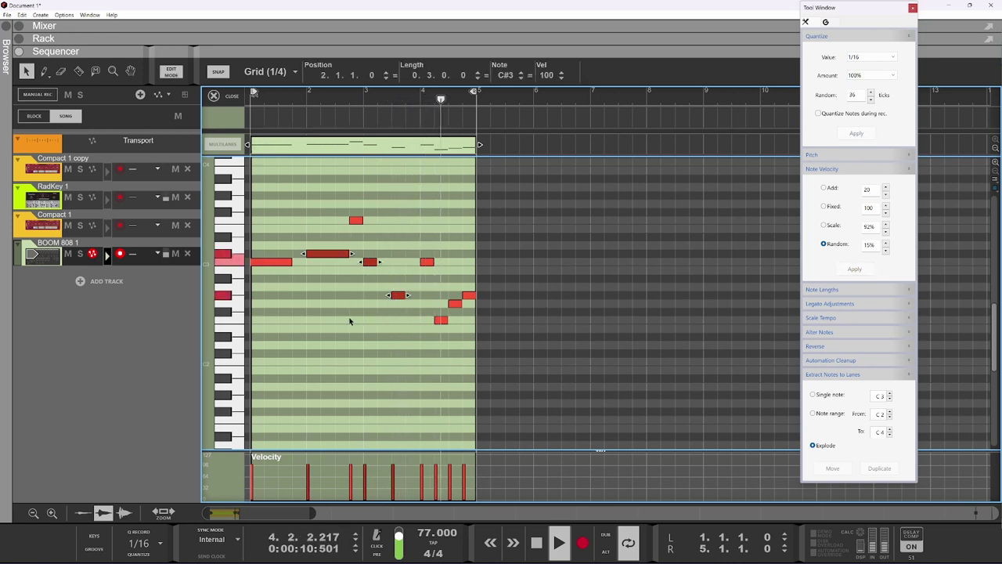
pyautogui.moveTo(387, 241); pyautogui.dragTo(371, 312)
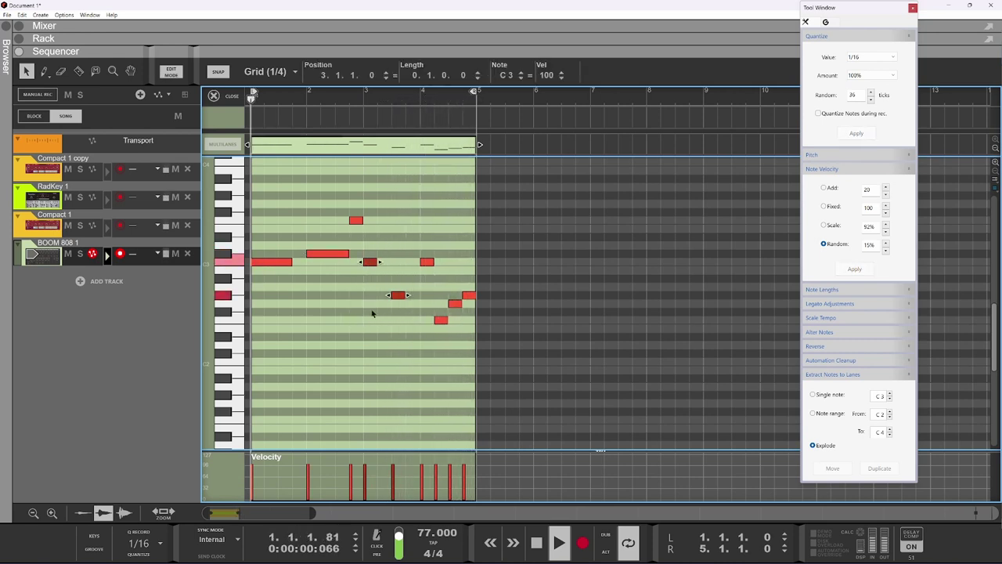
pyautogui.moveTo(376, 262); pyautogui.dragTo(392, 261)
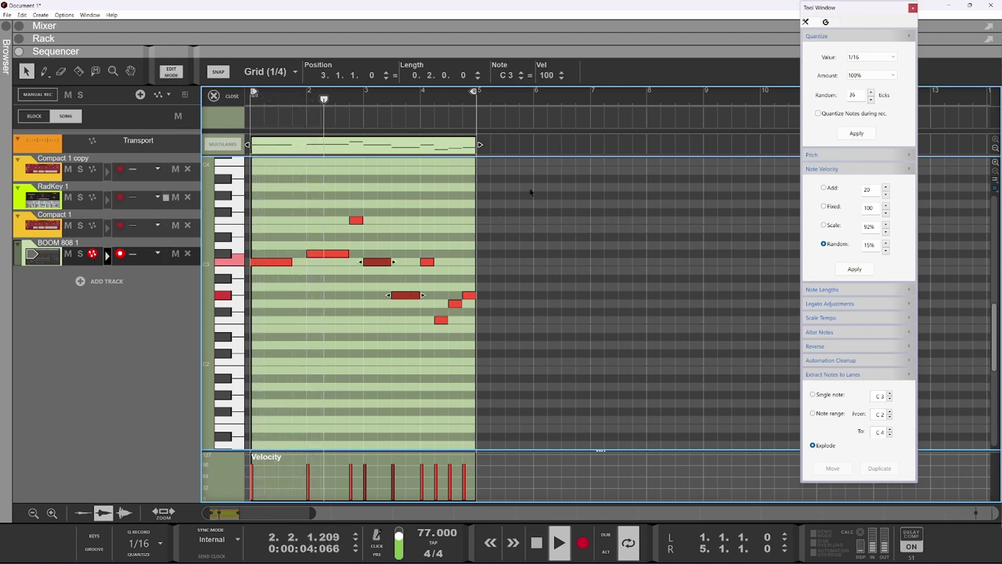
# Step: Transpose all notes in the BOOM 808 clip down two octaves, with the first note on C 1
pyautogui.moveTo(540, 174); pyautogui.dragTo(247, 336)
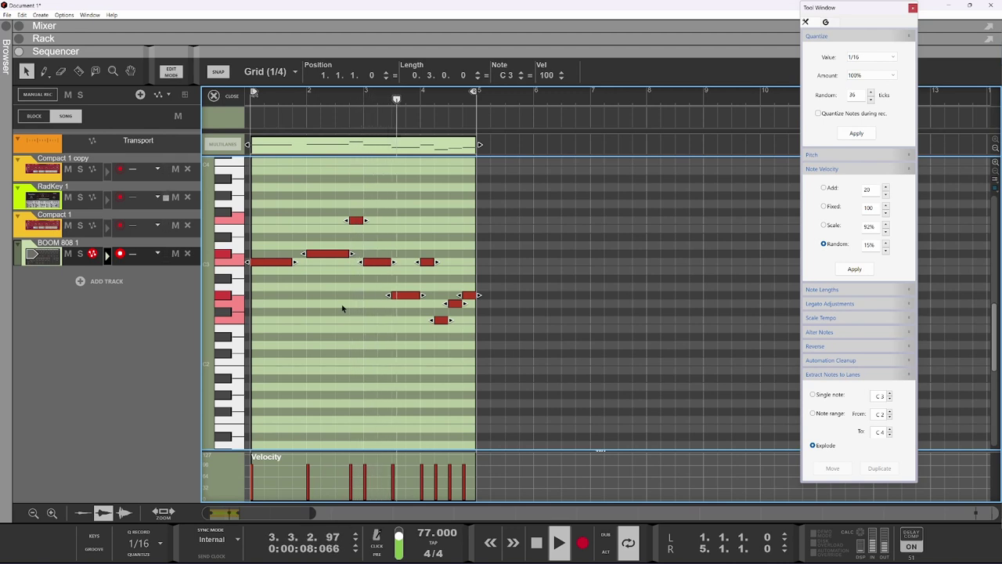
pyautogui.hotkey('shift', 'Down')
pyautogui.hotkey('shift', 'Down')
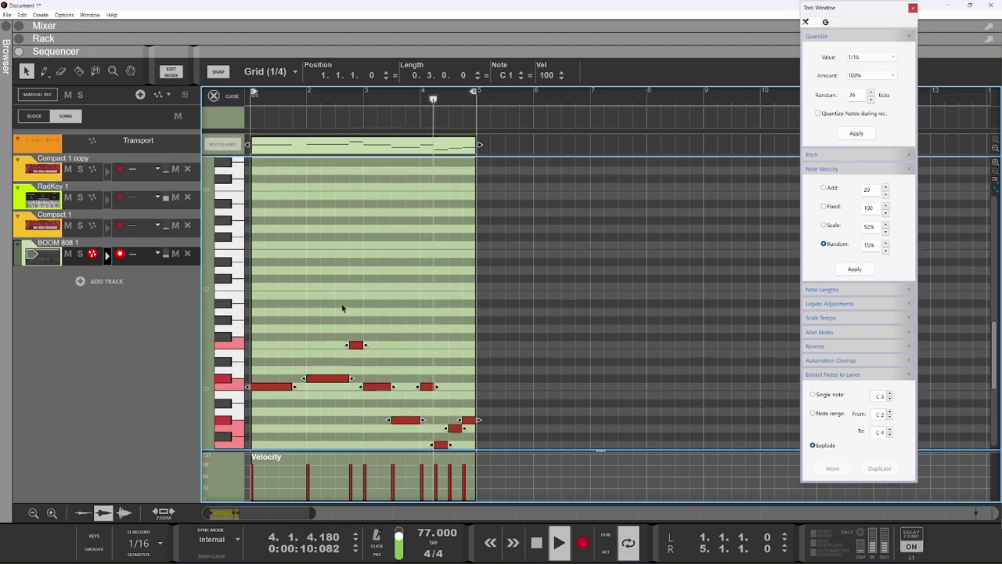
# Step: Try all the clip's notes one octave lower still, with the first note on C 0, during playback
pyautogui.hotkey('shift', 'Down')
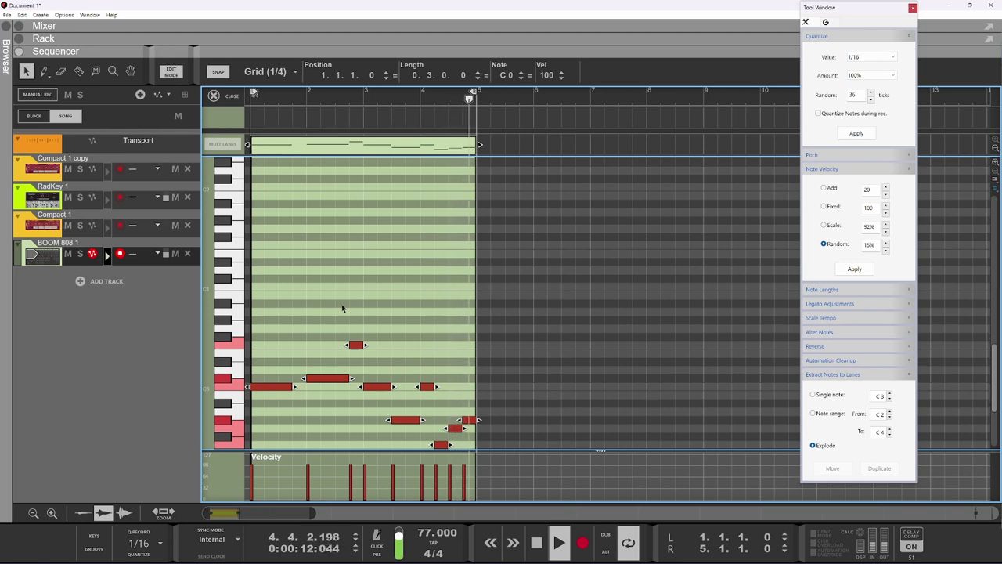
pyautogui.hotkey('shift', 'Up')
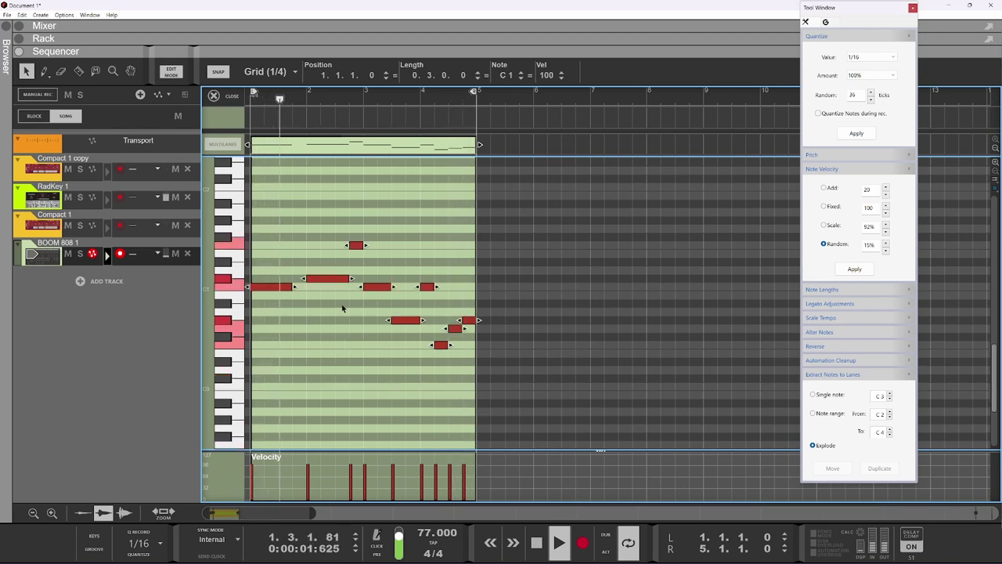
pyautogui.hotkey('shift', 'Down')
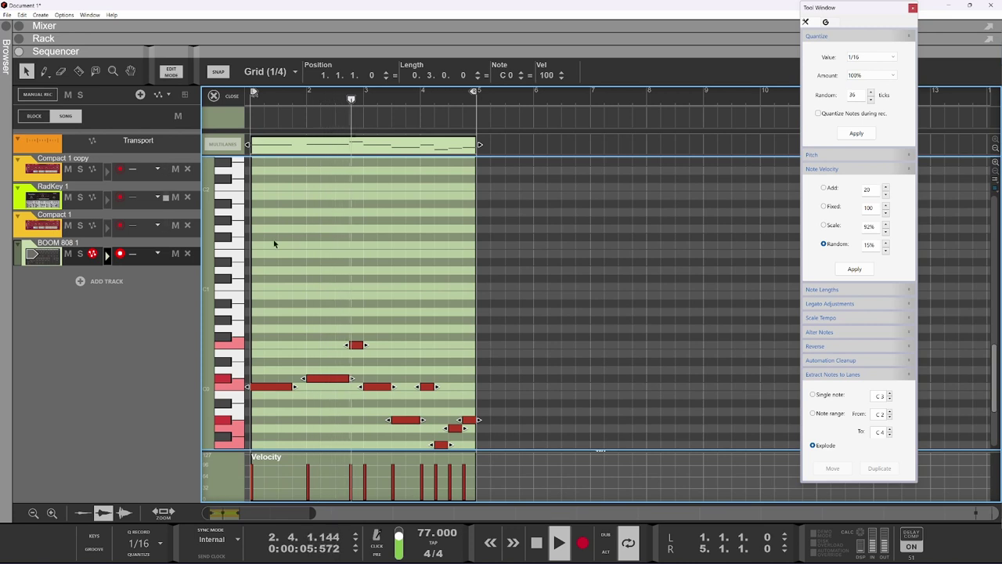
pyautogui.hotkey('shift', 'Up')
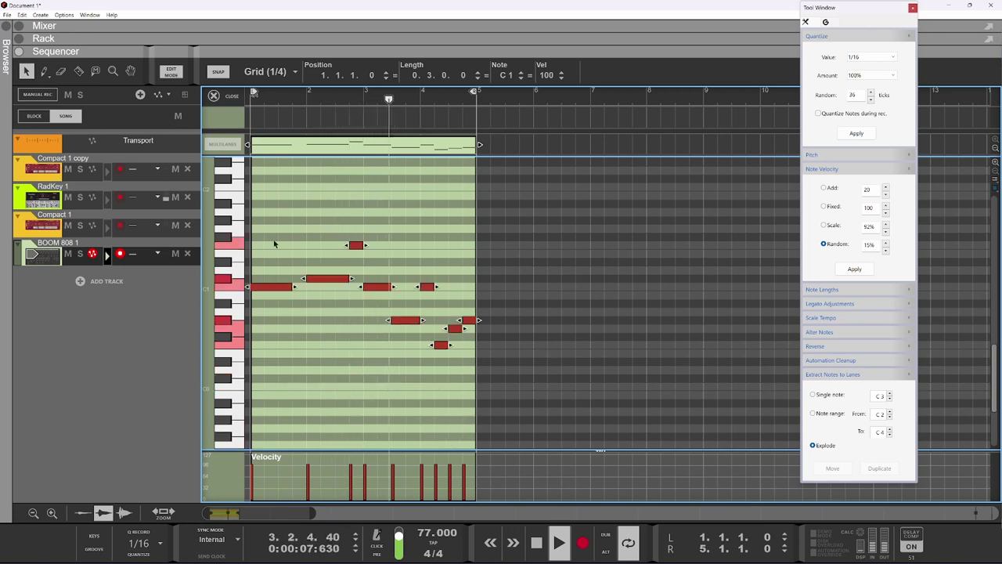
# Step: Inspect the BOOM 808 bass drum controls in the rack and solo the BOOM 808 1 channel
pyautogui.click(243, 39)
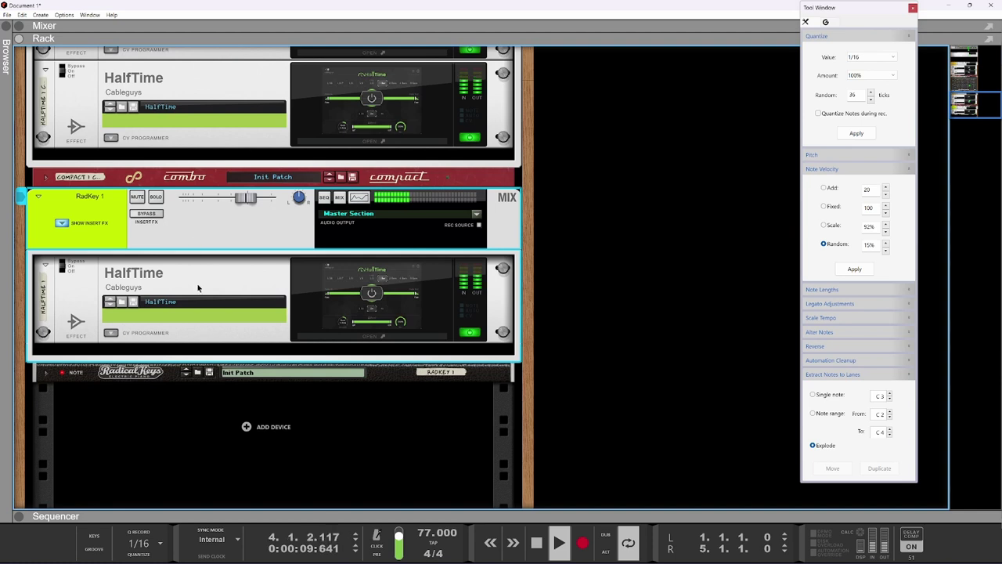
pyautogui.scroll(5, 136, 303)
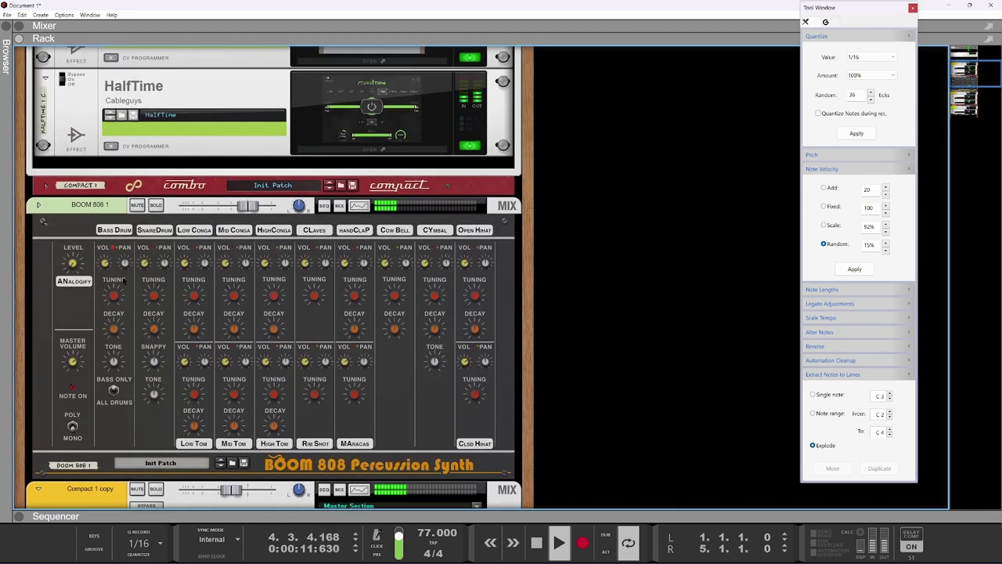
pyautogui.click(114, 294)
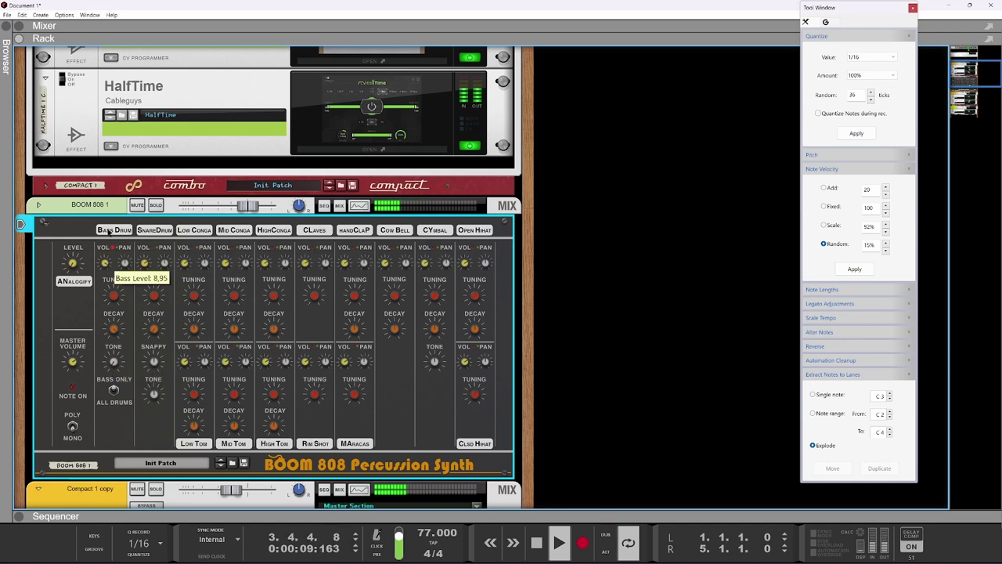
pyautogui.click(155, 204)
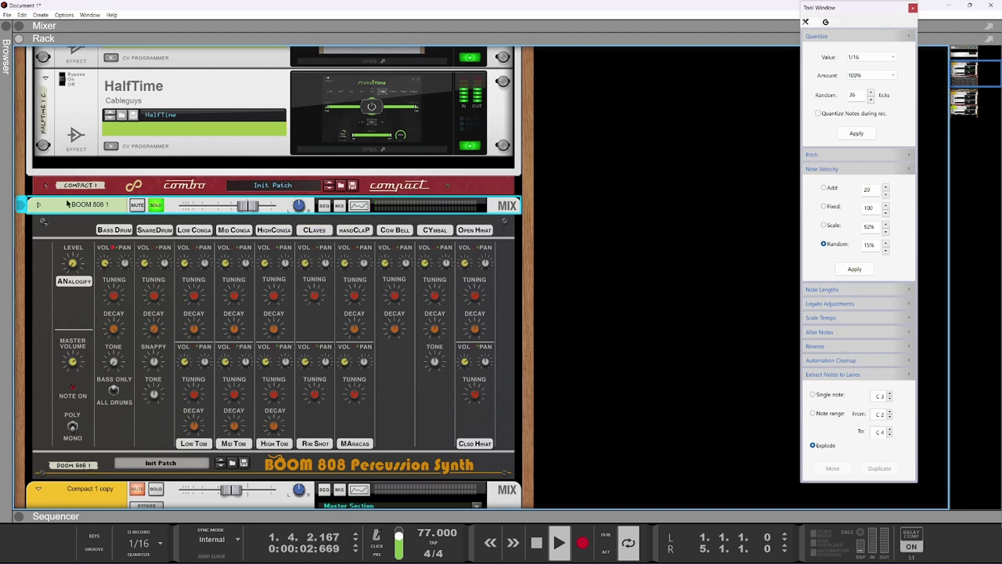
# Step: Unfold the BOOM 808 1 mix channel, show its insert effects and add a Scream 4 Distortion there
pyautogui.click(39, 206)
pyautogui.click(62, 231)
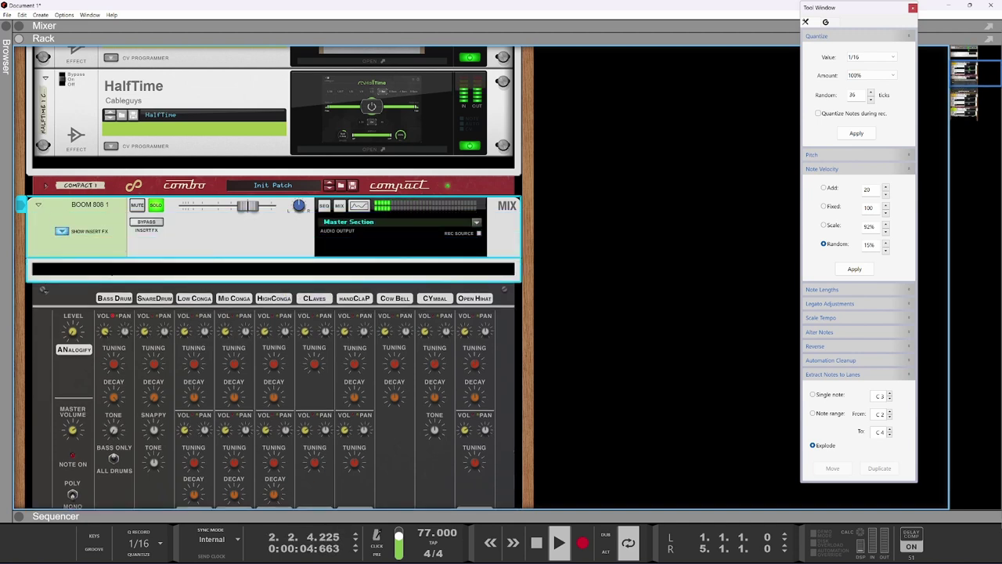
pyautogui.rightClick(110, 264)
pyautogui.moveTo(160, 377)
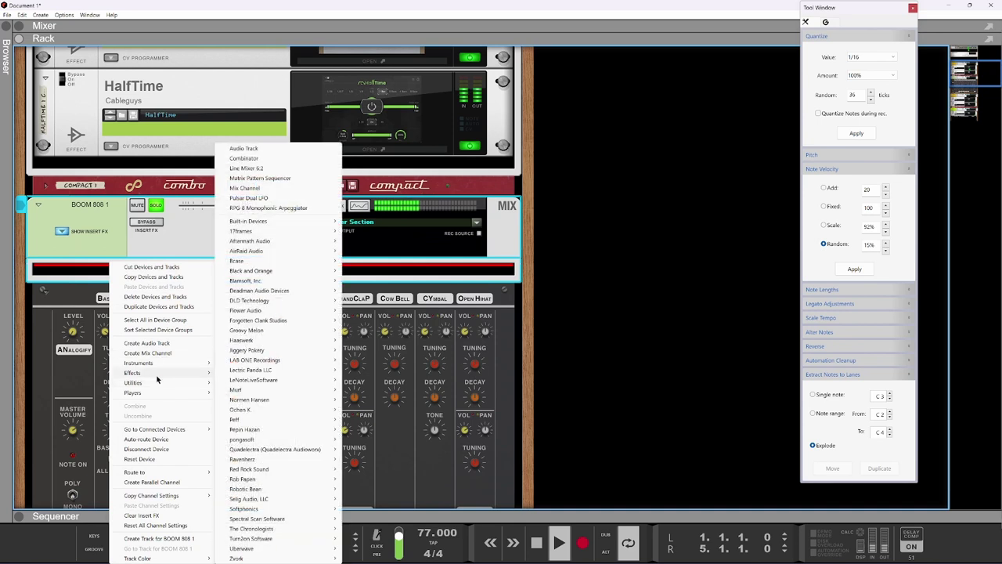
pyautogui.moveTo(259, 362)
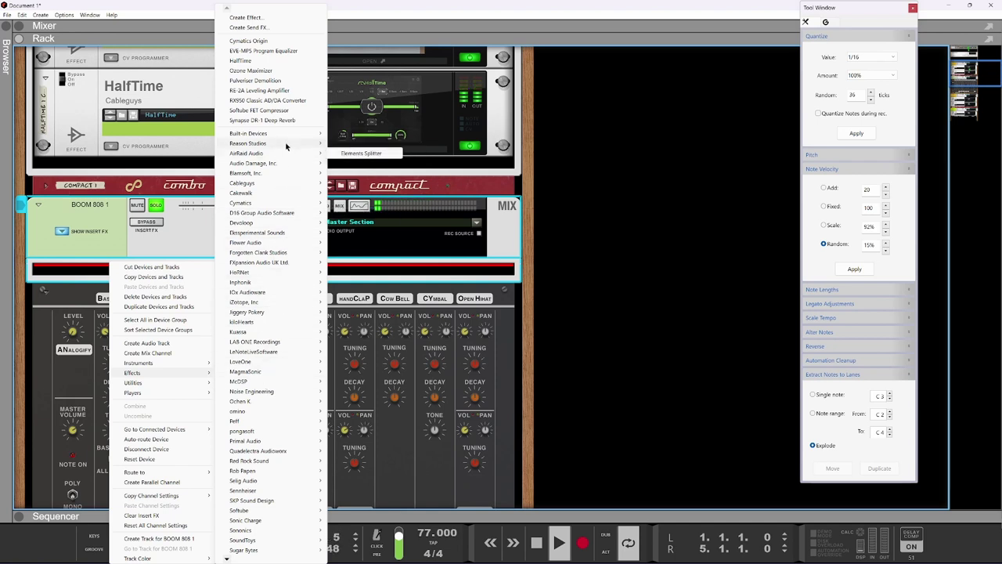
pyautogui.moveTo(286, 146)
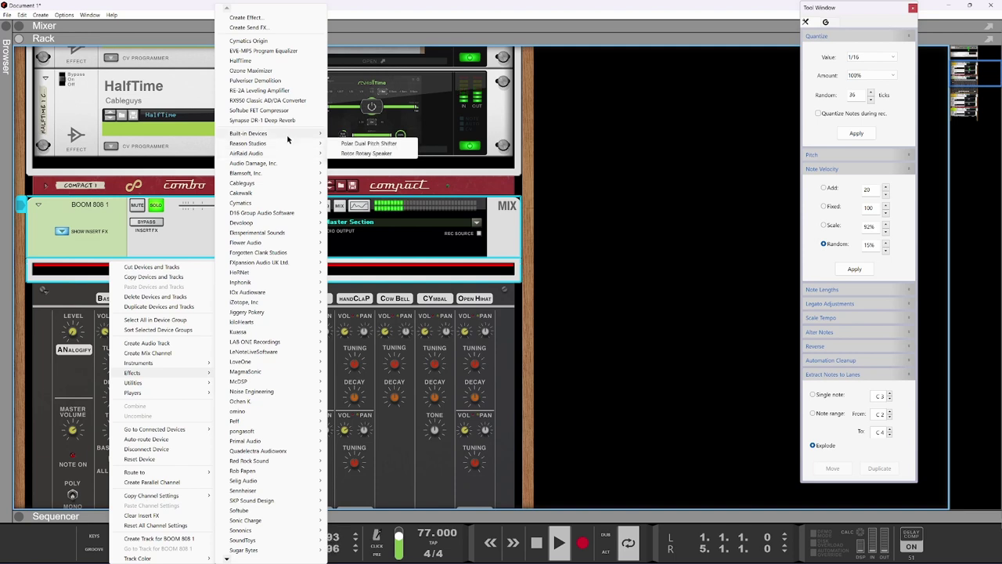
pyautogui.moveTo(321, 137)
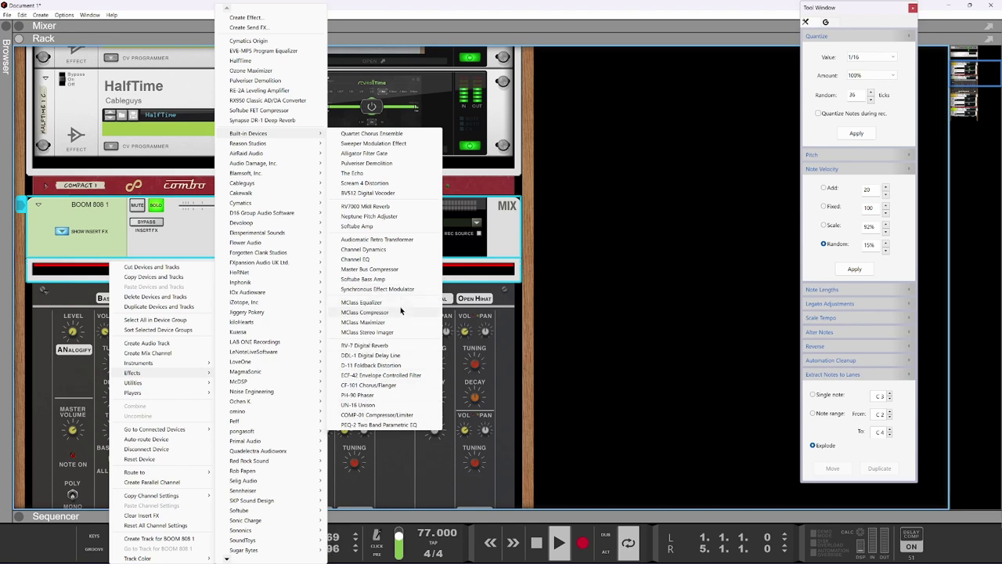
pyautogui.click(373, 183)
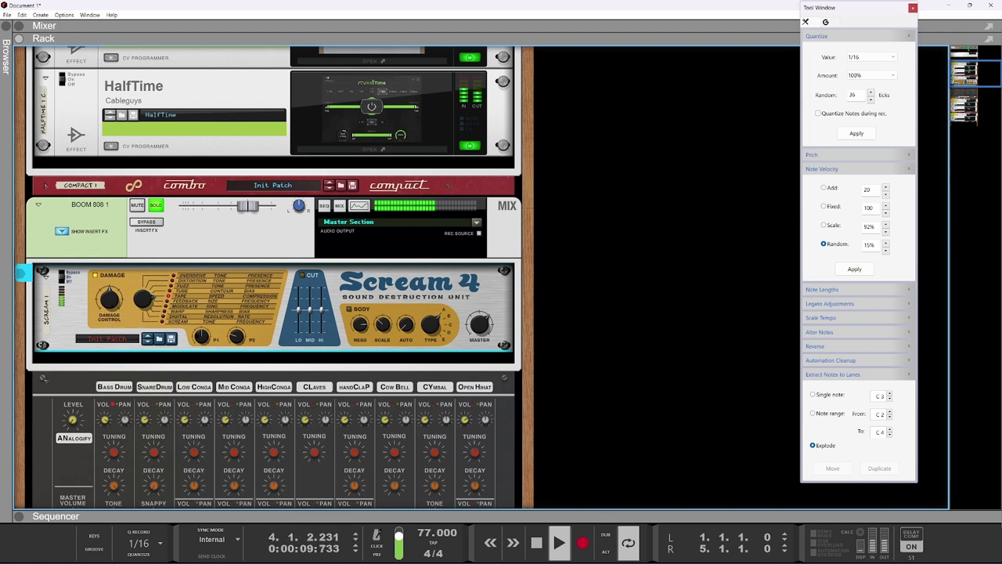
# Step: Adjust the Scream 4 unit's P1, P2 and Damage Control knobs on the BOOM 808 bass
pyautogui.moveTo(237, 335); pyautogui.dragTo(243, 304)
pyautogui.moveTo(202, 336); pyautogui.dragTo(210, 310)
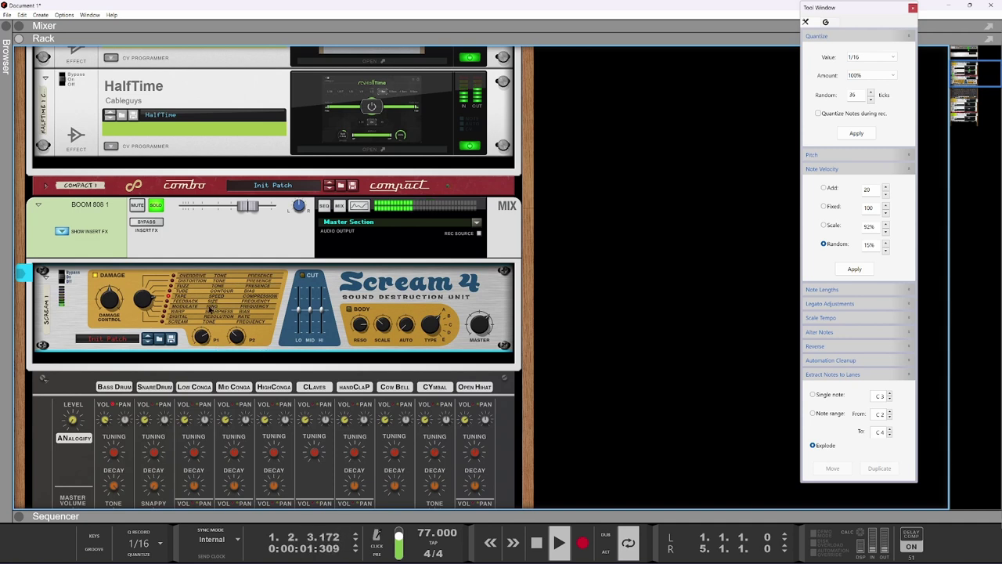
pyautogui.moveTo(112, 299); pyautogui.dragTo(120, 273)
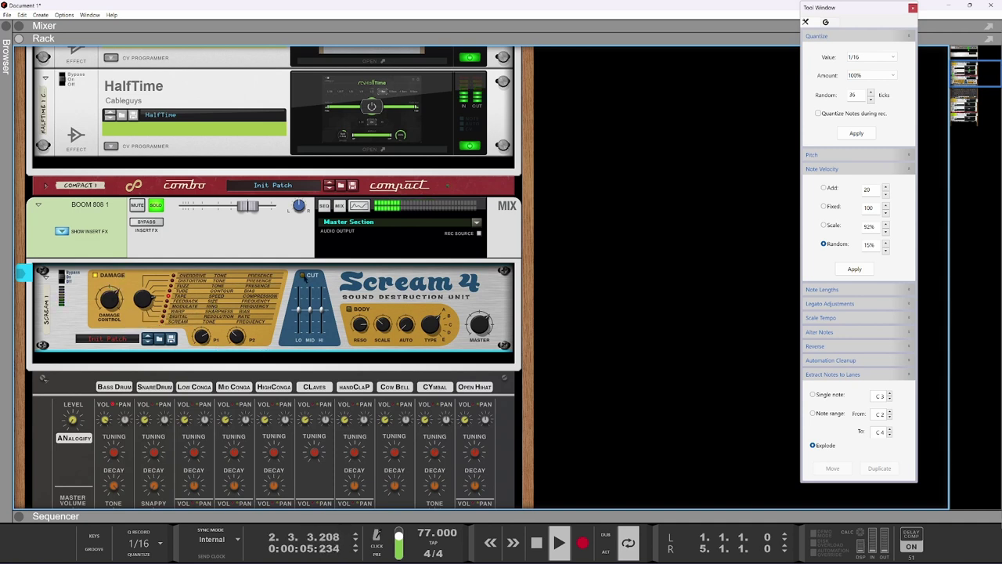
# Step: Enable Scream 4's Cut and Body sections, and set Damage Control to about 84 and Parameter 2 to about 121
pyautogui.click(302, 275)
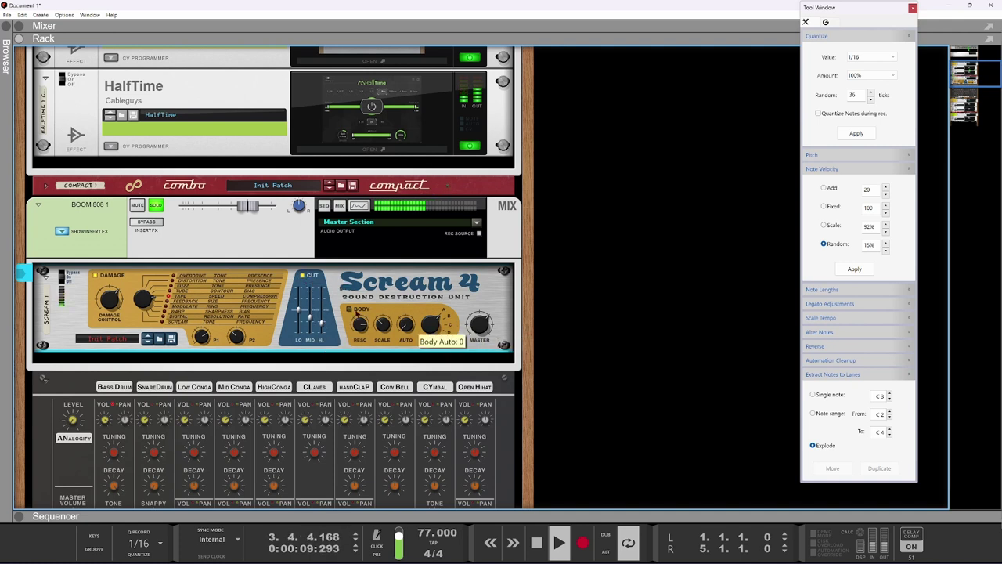
pyautogui.click(349, 310)
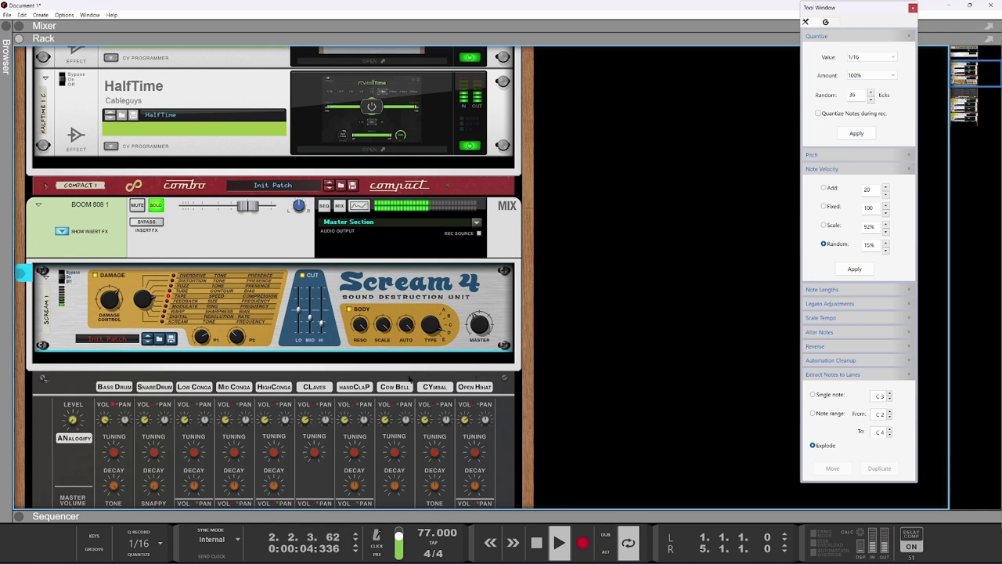
pyautogui.moveTo(114, 303); pyautogui.dragTo(118, 279)
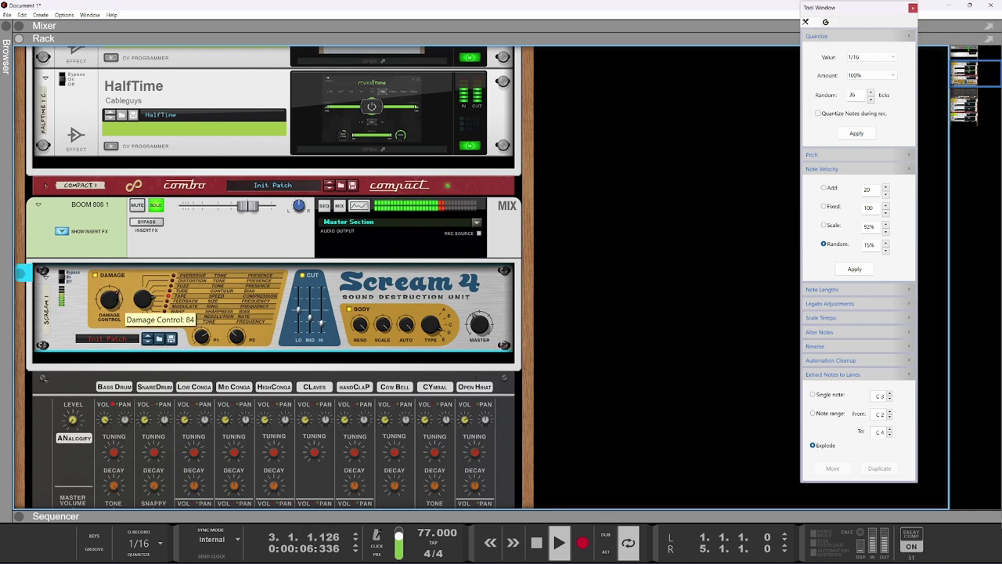
pyautogui.moveTo(205, 336); pyautogui.dragTo(205, 330)
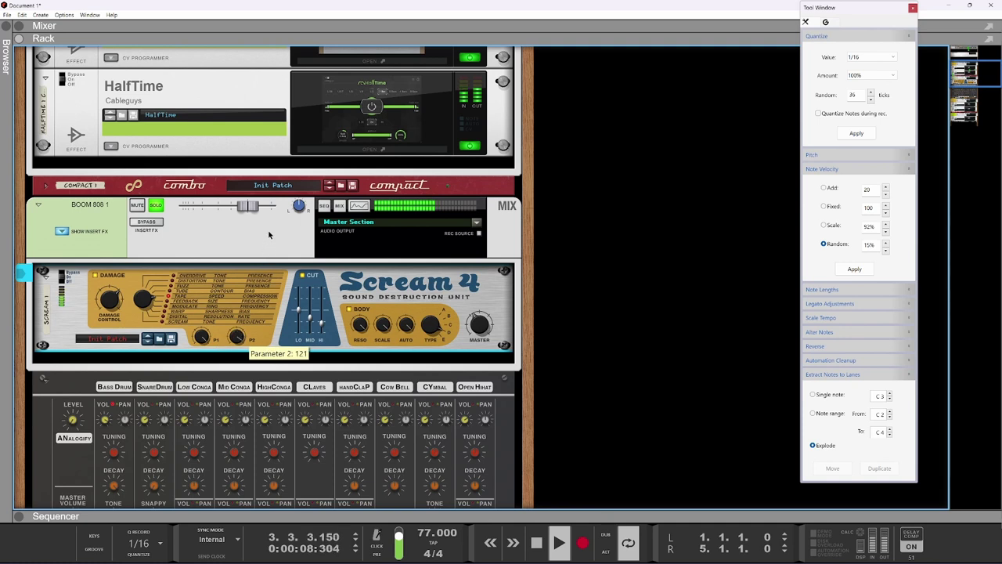
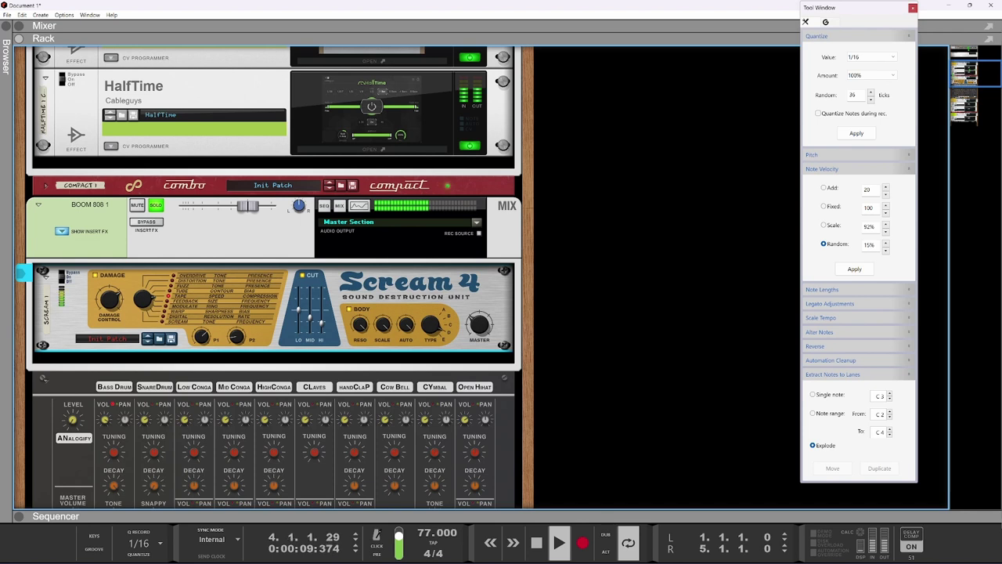
# Step: Rebalance Scream 4's Mid and Hi cut sliders, with Hi at about -17, while checking the BOOM 808 1 channel in the Spectrum EQ
pyautogui.click(250, 206)
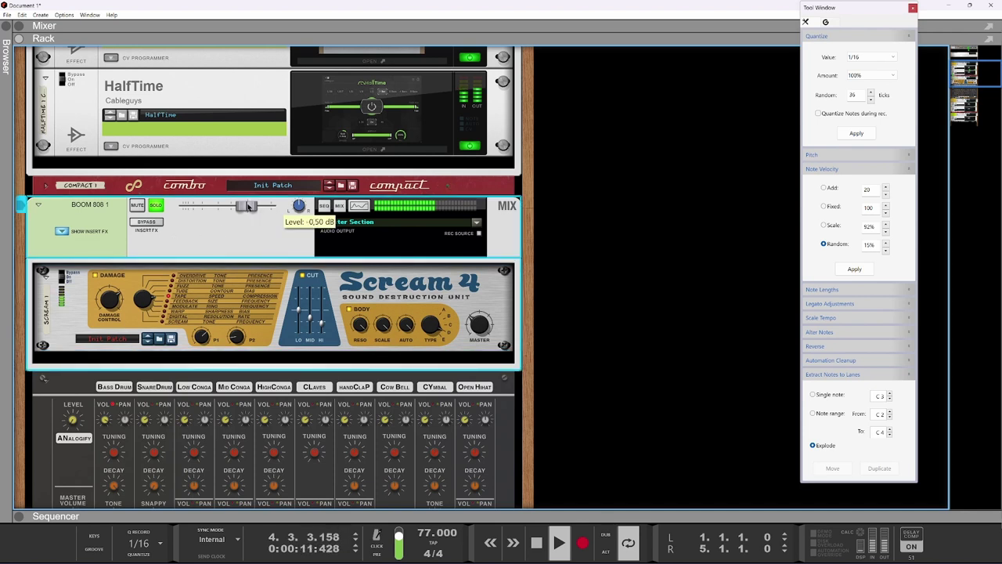
pyautogui.click(359, 205)
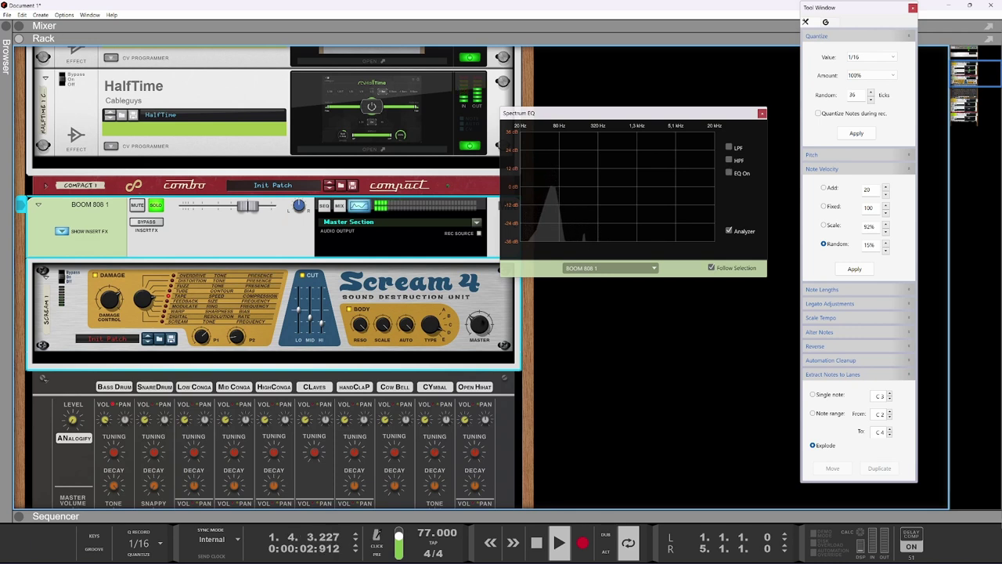
pyautogui.click(312, 329)
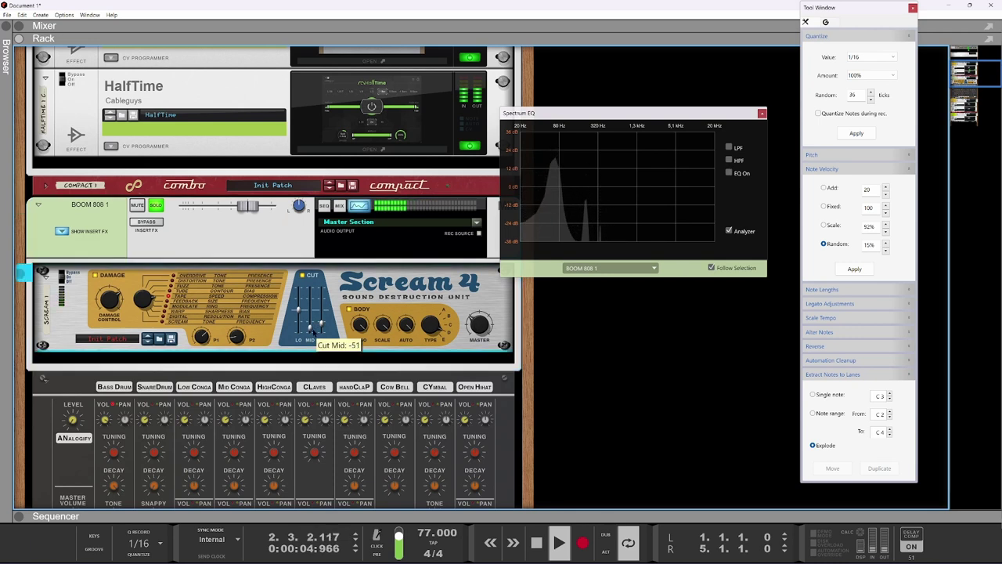
pyautogui.moveTo(311, 328); pyautogui.dragTo(325, 313)
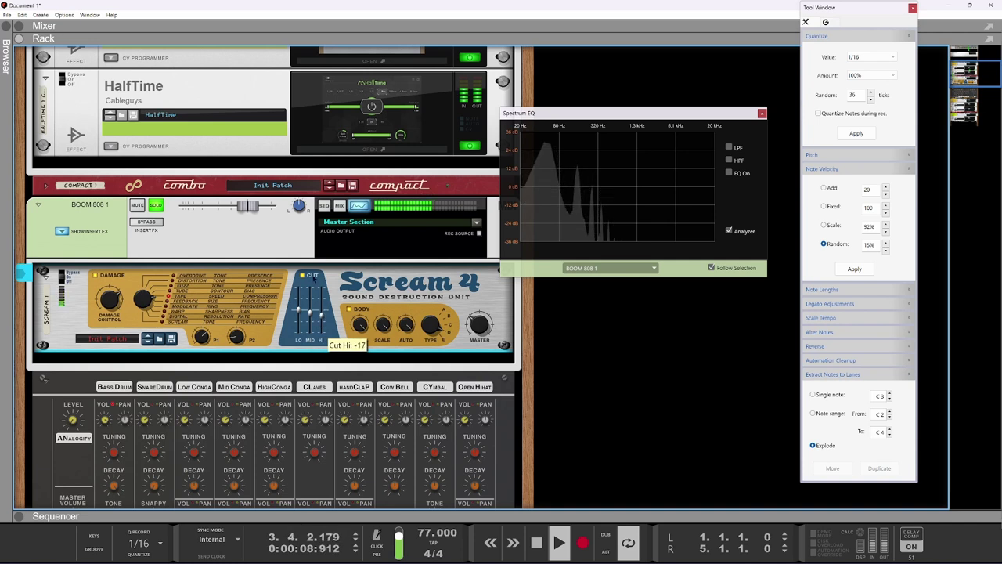
pyautogui.click(302, 276)
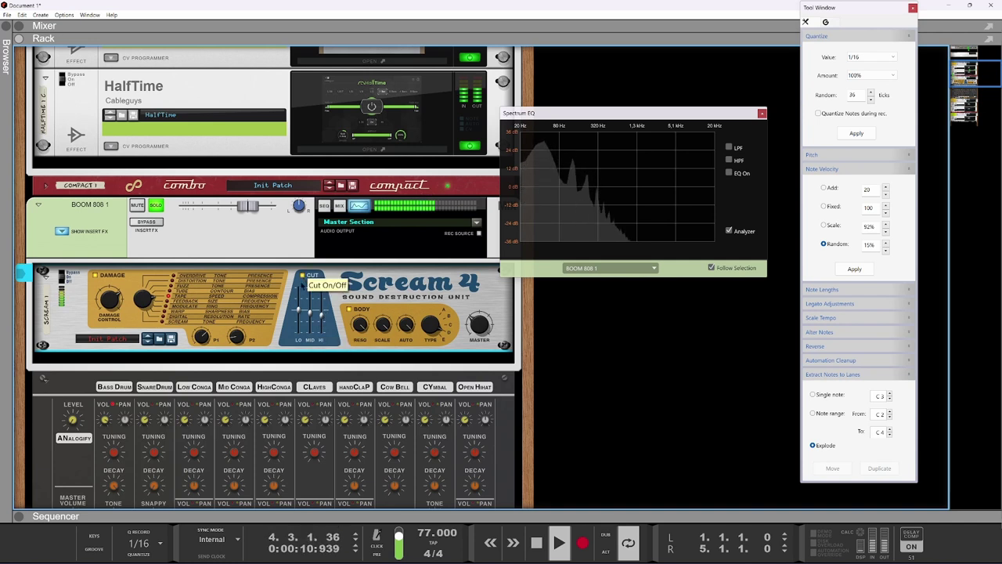
pyautogui.moveTo(302, 310); pyautogui.dragTo(301, 311)
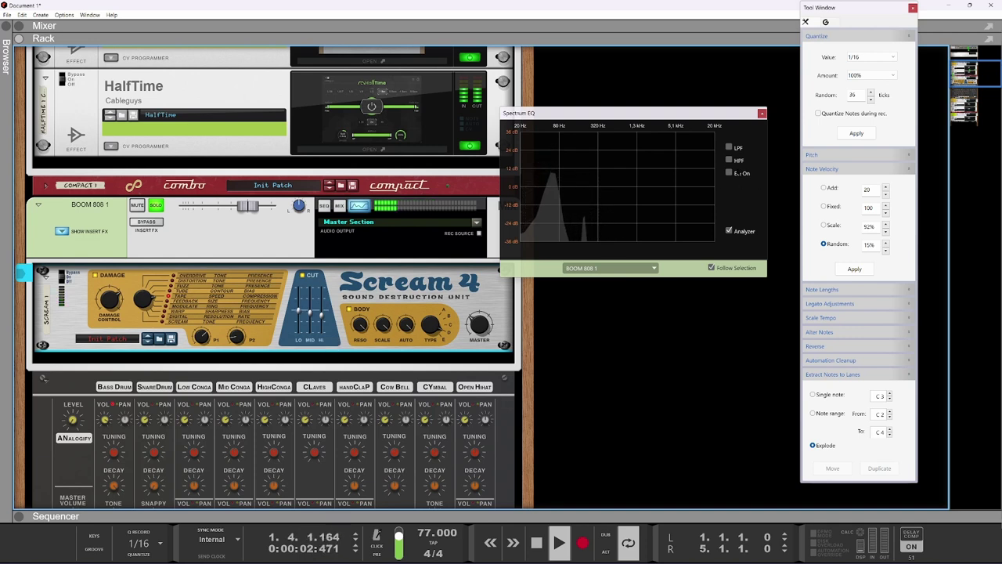
pyautogui.click(761, 113)
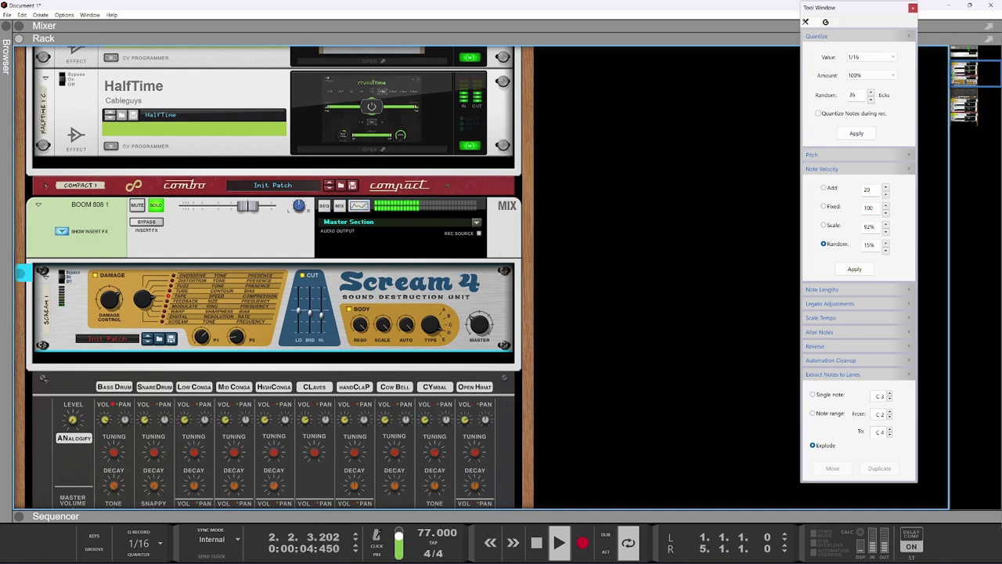
# Step: Try the BOOM 808 clip's notes an octave lower, with the first note on C 0, and return them to C 1
pyautogui.press('F7')
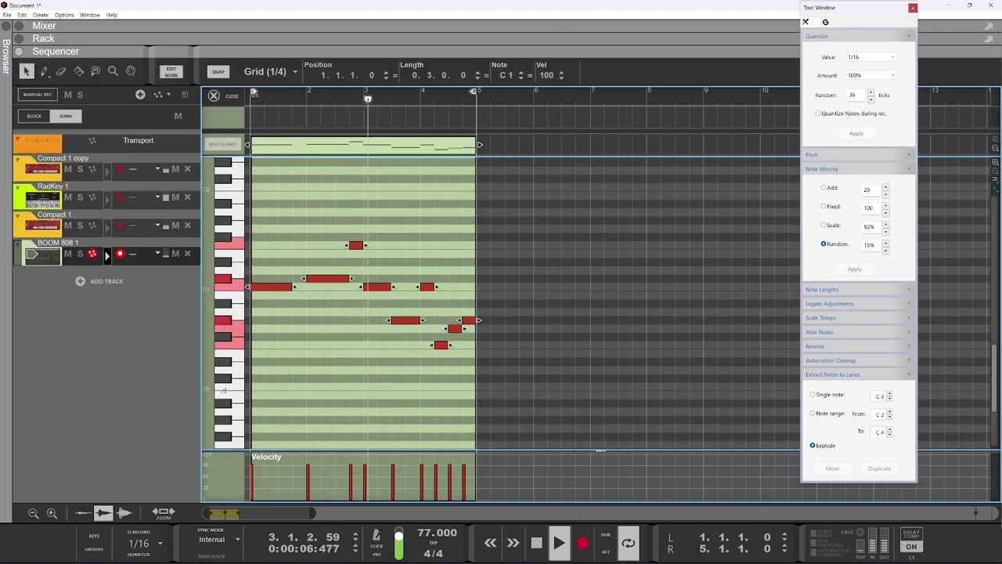
pyautogui.hotkey('shift', 'Down')
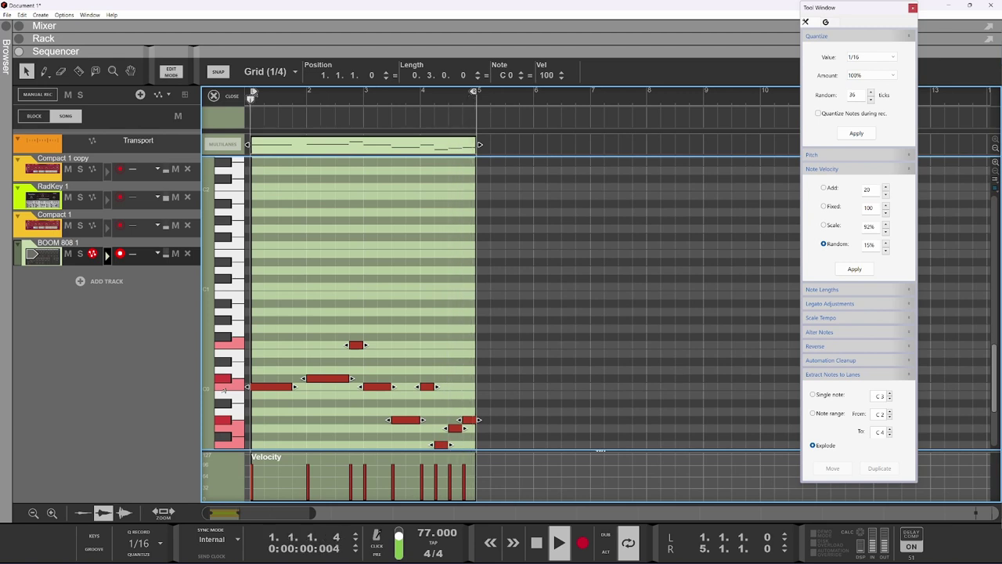
pyautogui.hotkey('shift', 'Up')
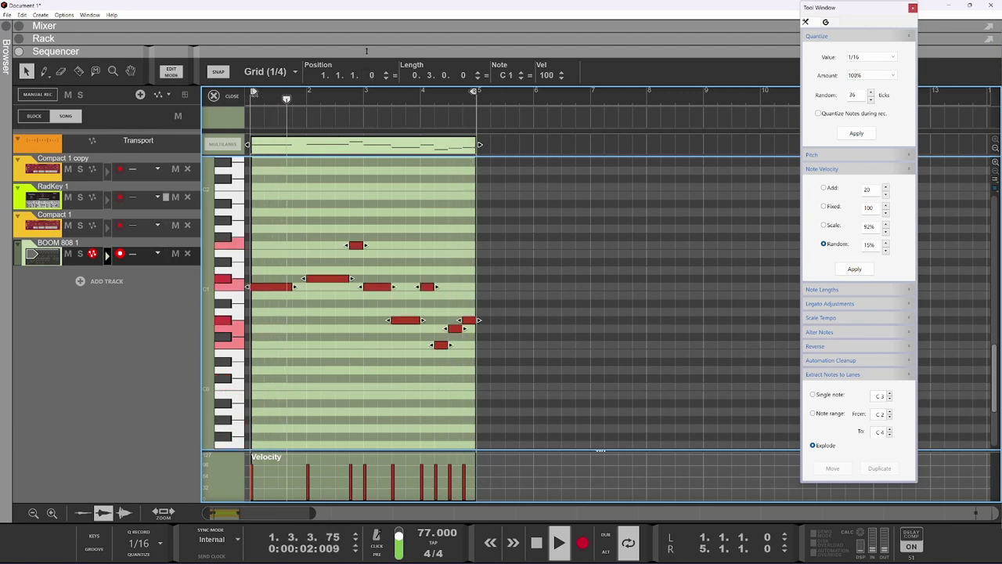
# Step: Adjust the bass drum's tone and decay on the BOOM 808 Percussion Synth in the rack
pyautogui.click(367, 39)
pyautogui.scroll(-2, 227, 320)
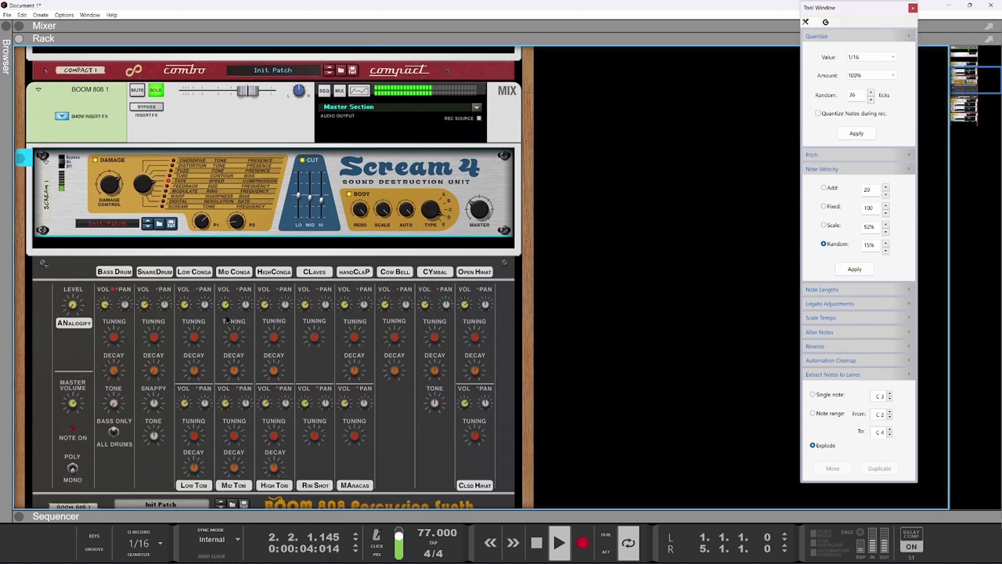
pyautogui.scroll(-1, 176, 327)
pyautogui.click(119, 352)
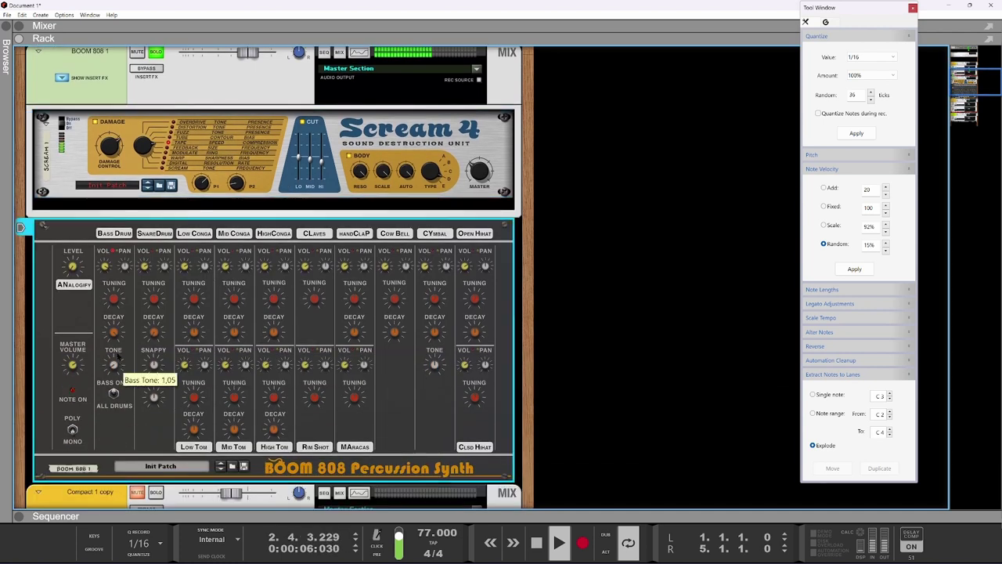
pyautogui.moveTo(114, 333); pyautogui.dragTo(120, 319)
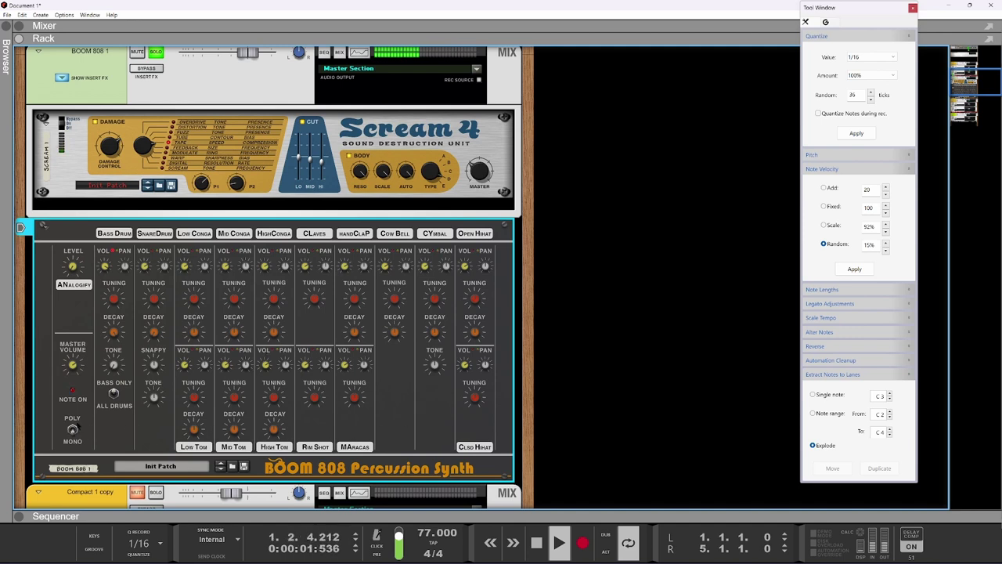
# Step: Unsolo the BOOM 808 1 channel and look over the other keyboard channels in the rack during playback
pyautogui.moveTo(72, 380)
pyautogui.click(153, 53)
pyautogui.scroll(-4, 329, 416)
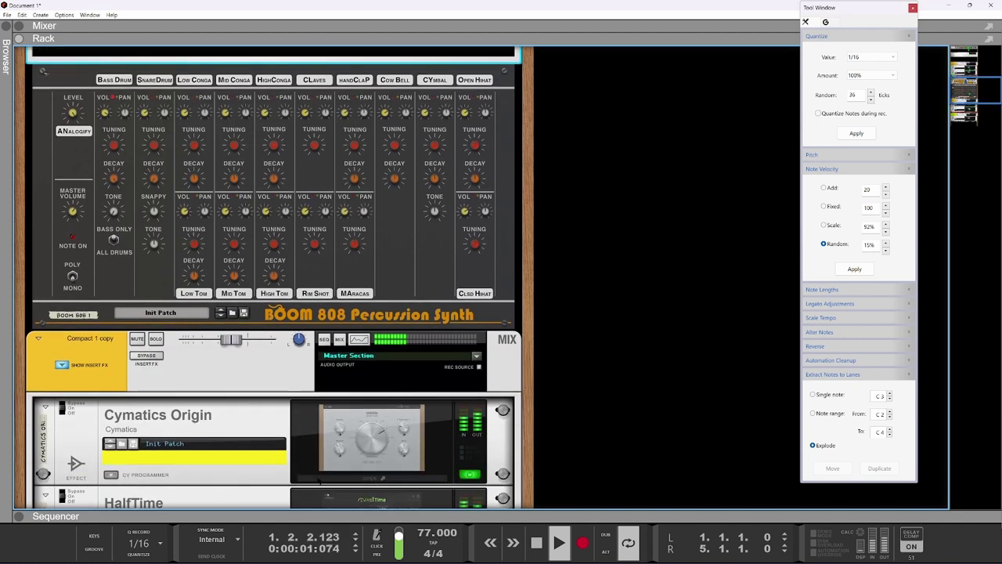
pyautogui.scroll(-11, 309, 513)
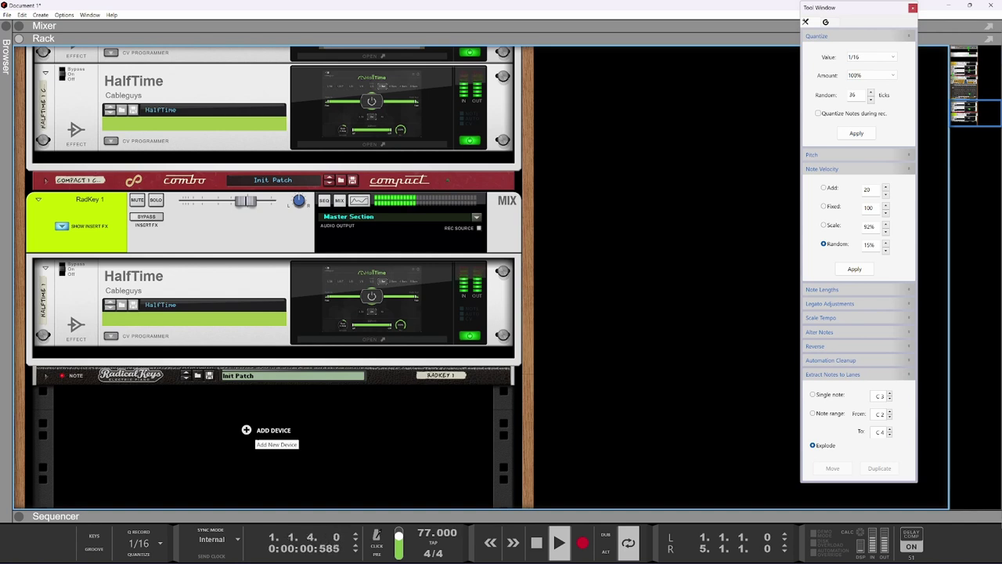
# Step: Examine the notes in the Compact 1 and RadKey 1 clips in the sequencer
pyautogui.press('F7')
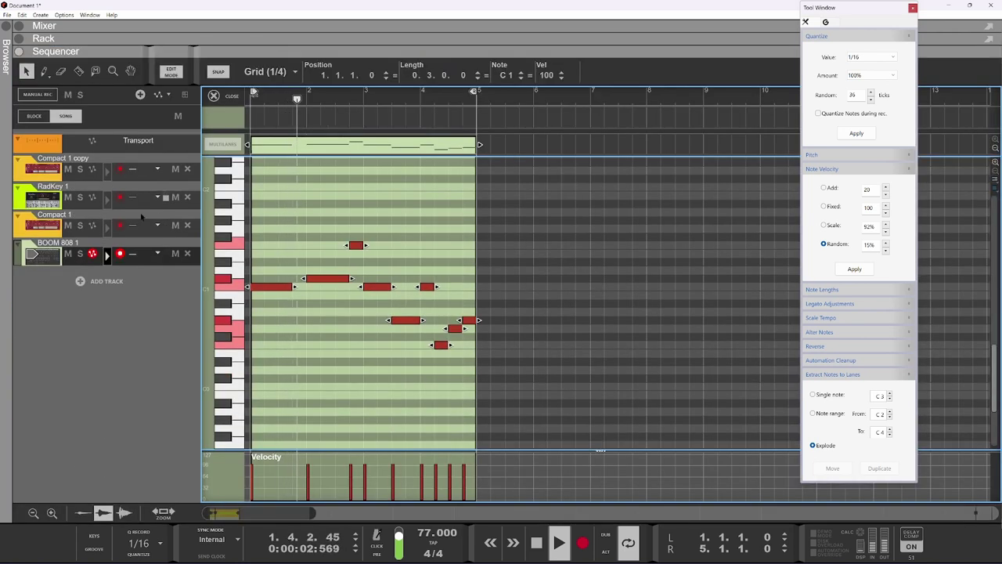
pyautogui.click(141, 217)
pyautogui.scroll(5, 327, 333)
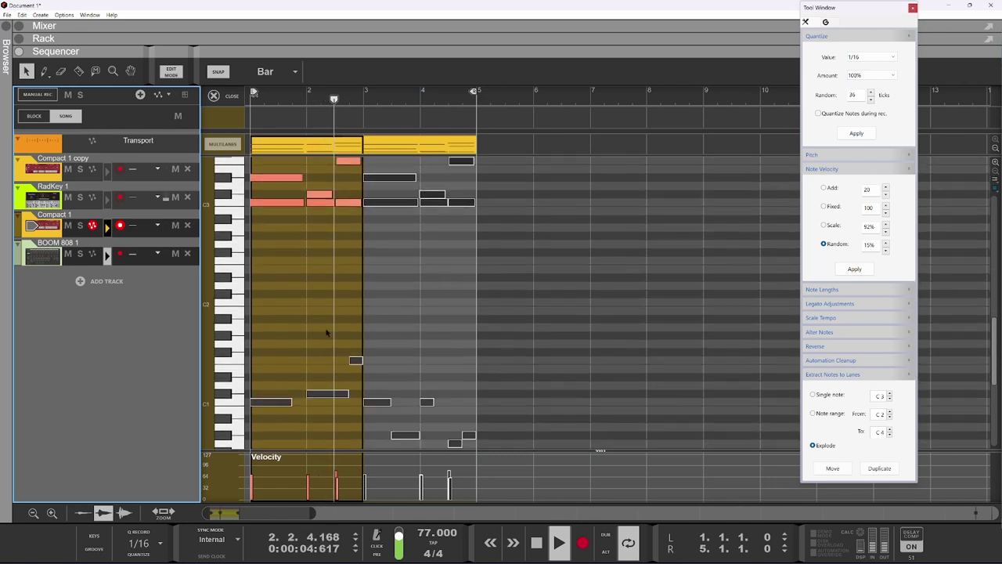
pyautogui.scroll(2, 327, 332)
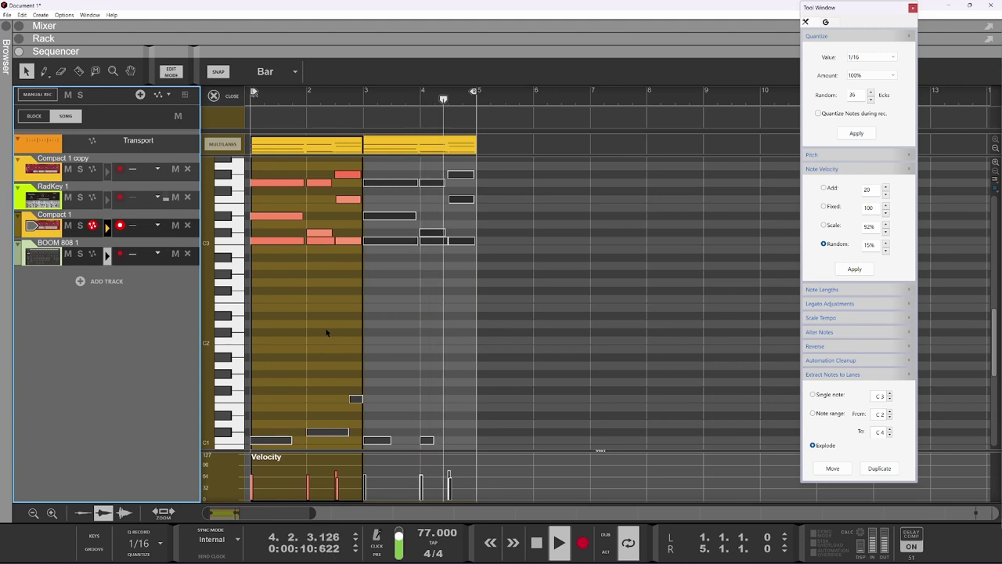
pyautogui.scroll(2, 327, 332)
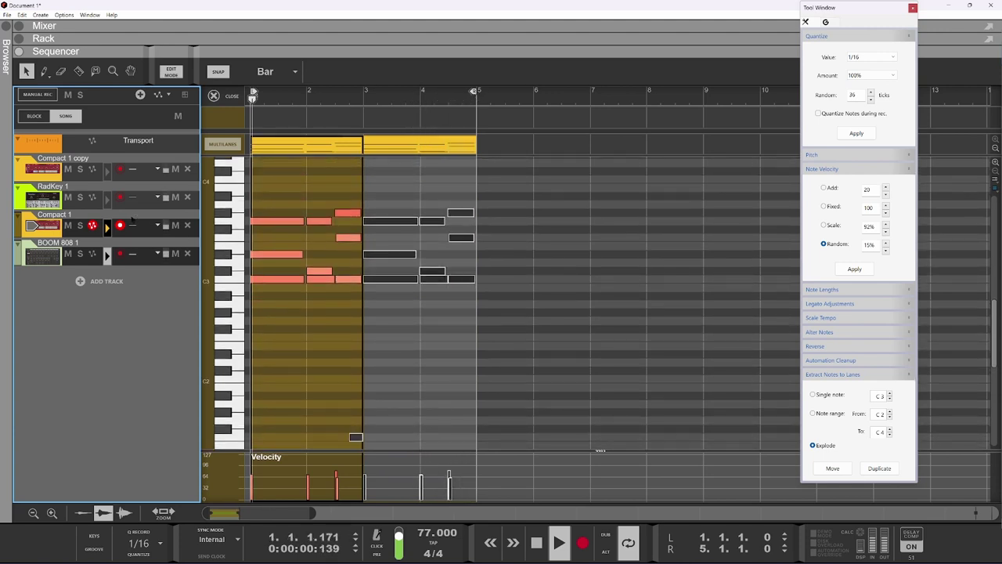
pyautogui.click(132, 200)
pyautogui.scroll(6, 274, 306)
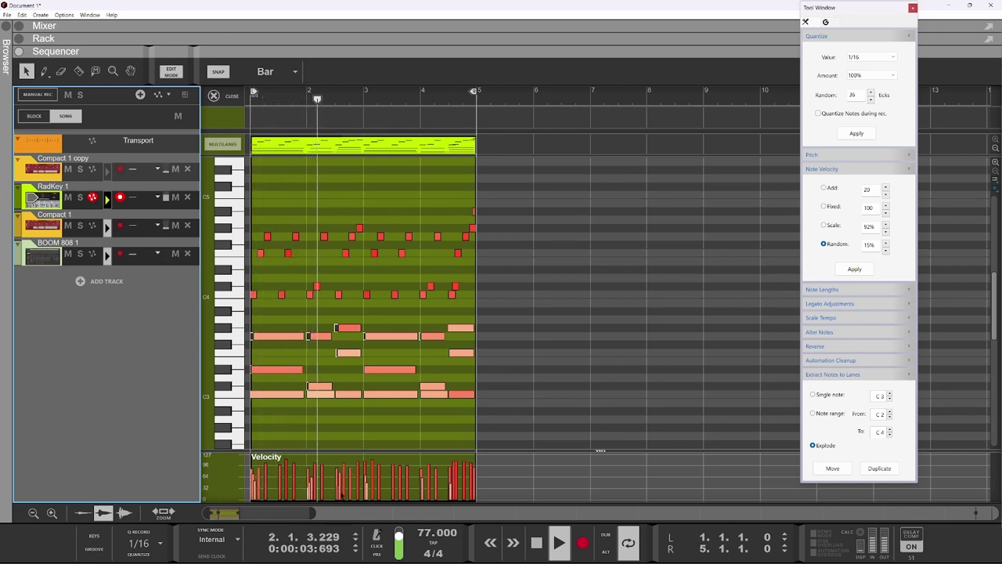
# Step: In the BOOM 808 1 clip, lower the bar 4 opening note to C 0 and the note at 2.4.1 to F 0
pyautogui.click(109, 255)
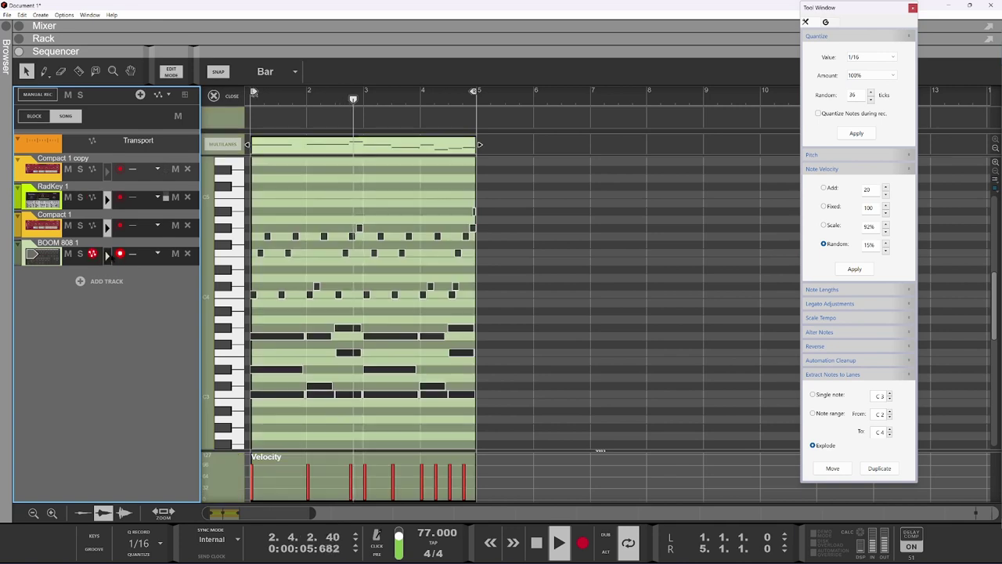
pyautogui.scroll(-10, 399, 286)
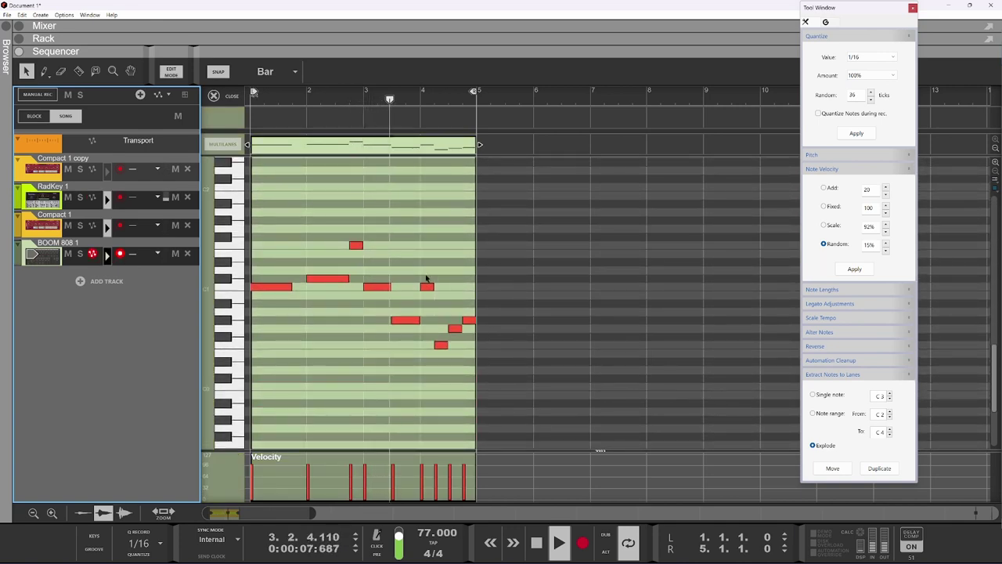
pyautogui.click(426, 285)
pyautogui.hotkey('shift', 'Down')
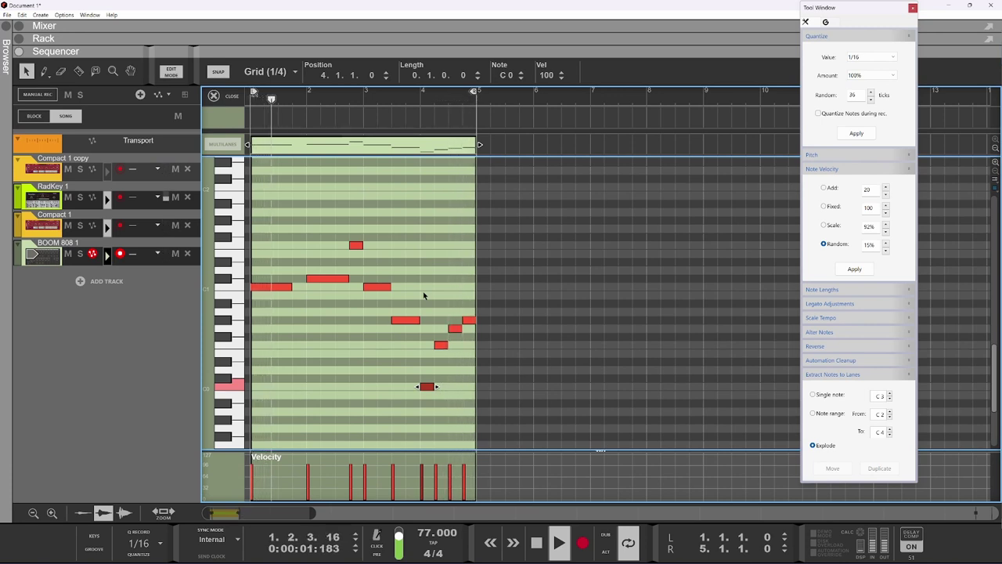
pyautogui.click(356, 245)
pyautogui.hotkey('shift', 'Down')
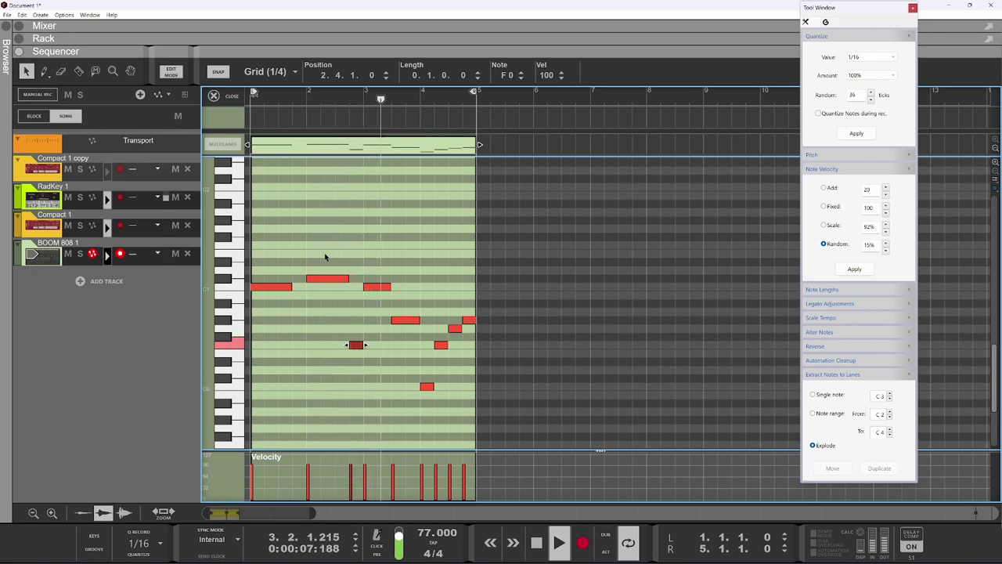
# Step: Lower the three remaining high BOOM 808 notes in bars 1 to 3 by one octave, with the first on C 0
pyautogui.click(413, 256)
pyautogui.moveTo(412, 256); pyautogui.dragTo(232, 297)
pyautogui.hotkey('shift', 'Down')
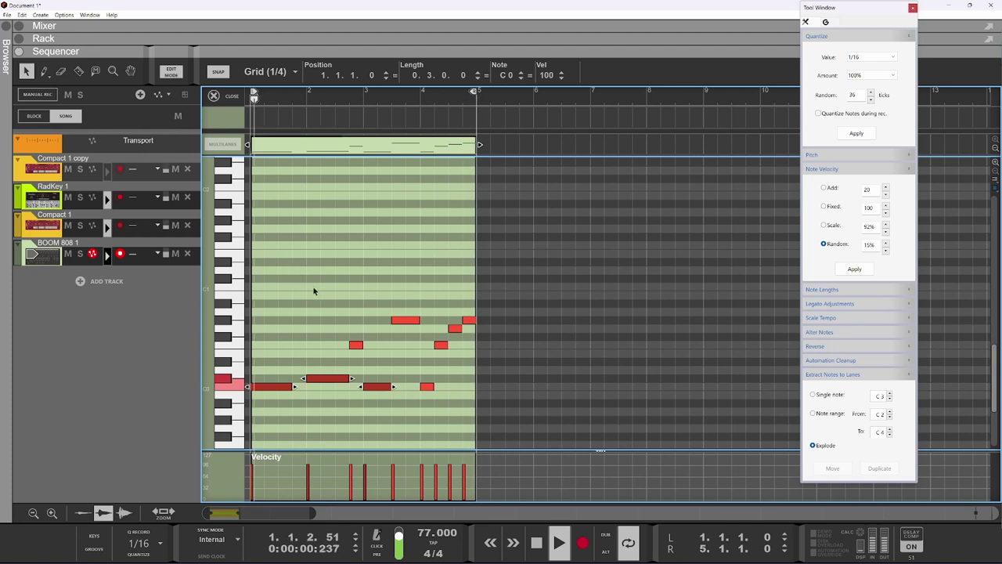
# Step: Set all BOOM 808 notes to velocity 127 and apply 15% random velocity variation to them
pyautogui.moveTo(475, 307); pyautogui.dragTo(262, 416)
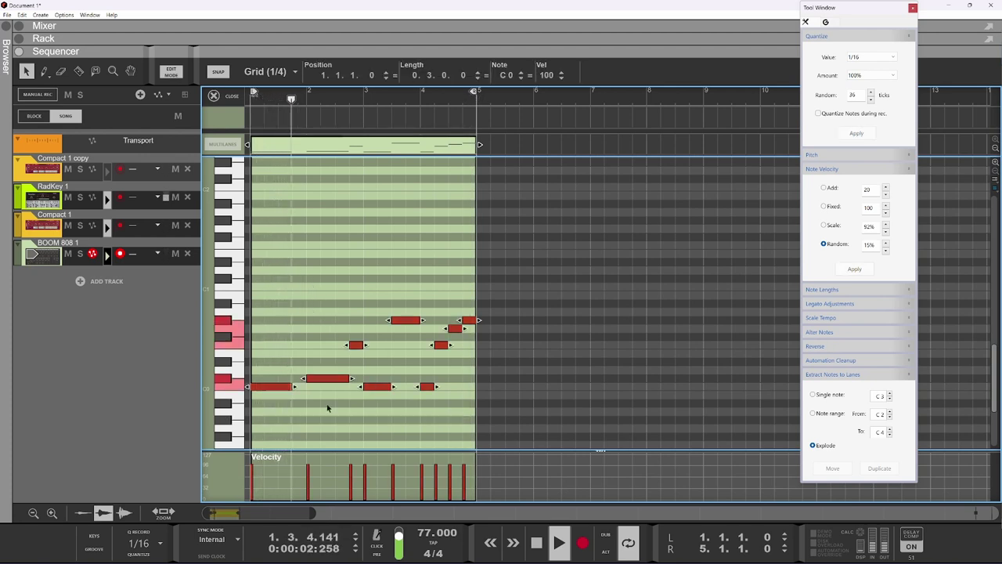
pyautogui.moveTo(550, 76); pyautogui.dragTo(557, 9)
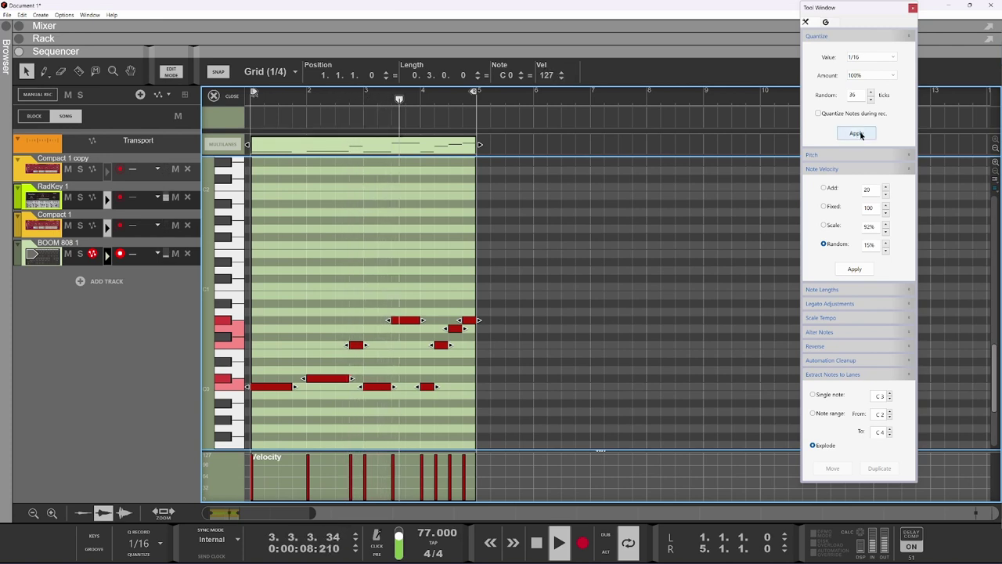
pyautogui.click(852, 268)
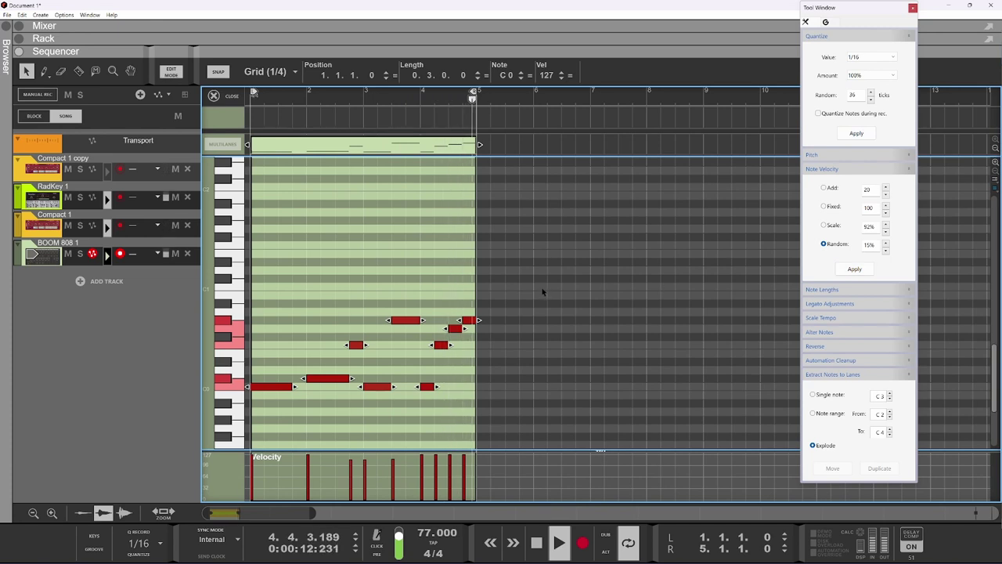
# Step: Browse the Hip Hop folder of Loop Supply and audition the aquos, beauty and drop drum loops of the ge_brk80 series
pyautogui.click(307, 38)
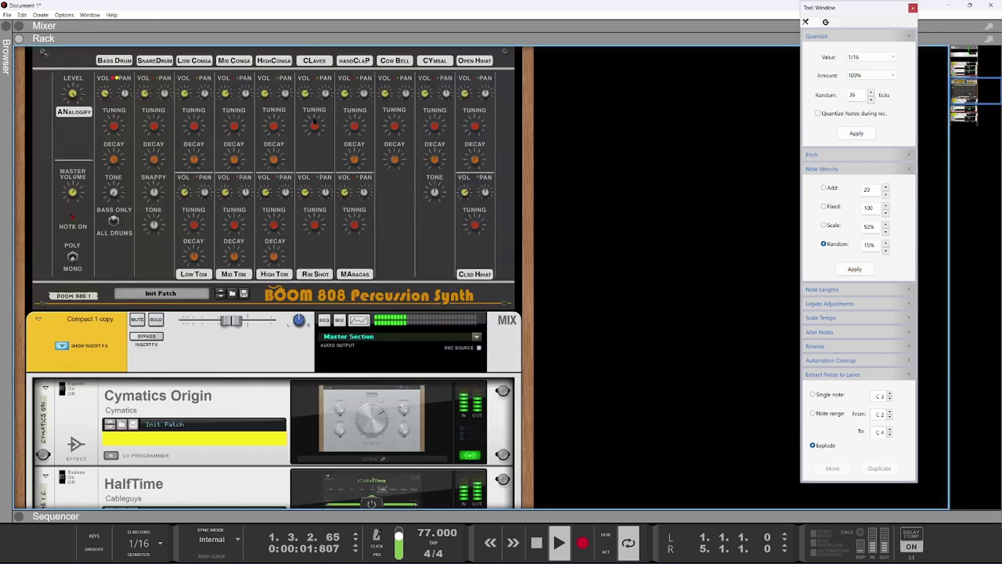
pyautogui.scroll(-10, 320, 337)
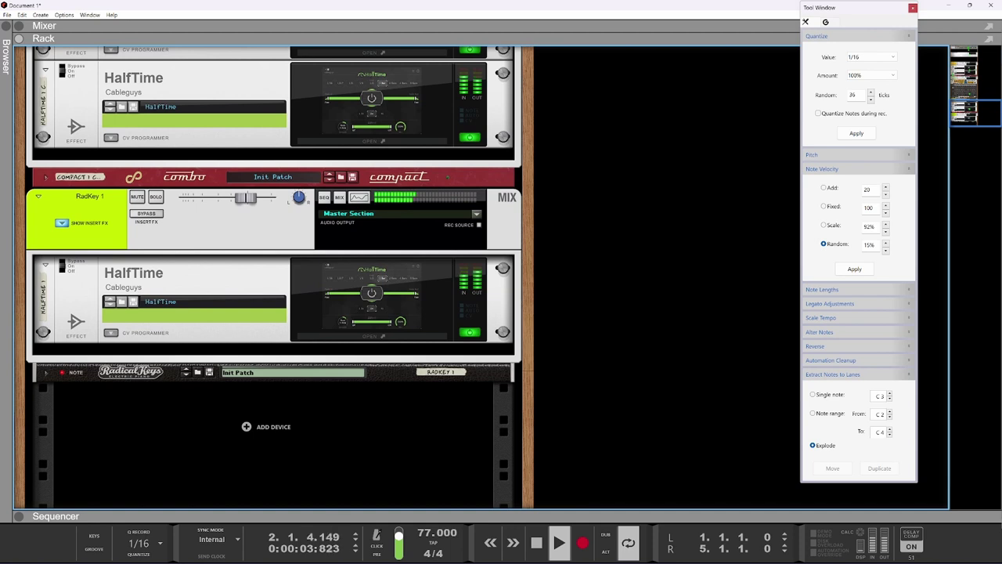
pyautogui.click(8, 102)
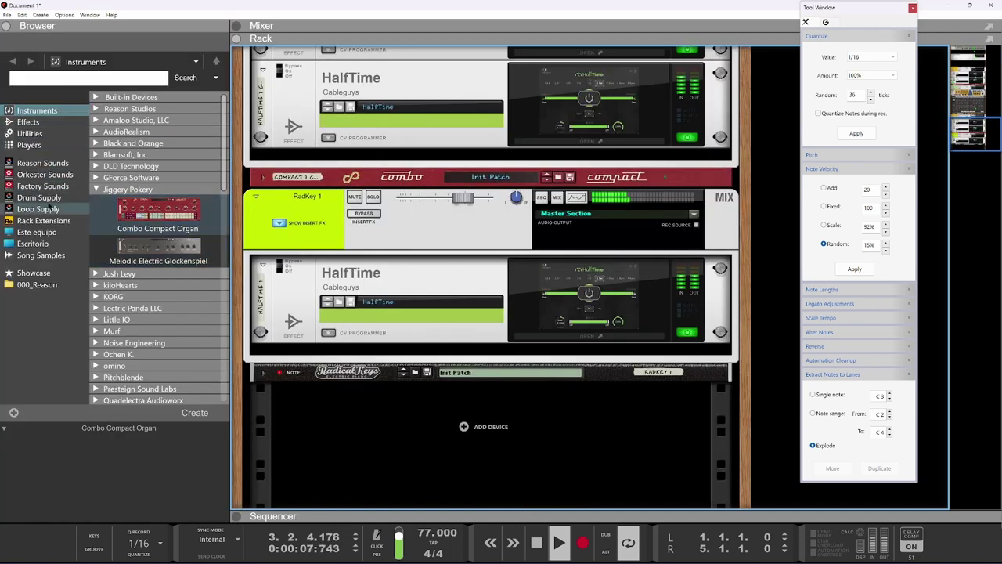
pyautogui.click(39, 208)
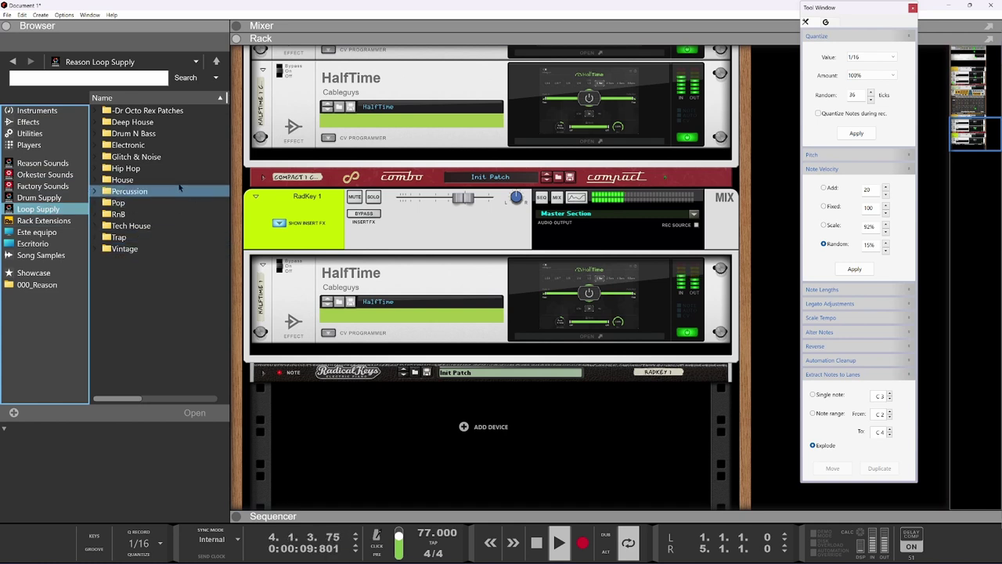
pyautogui.click(144, 169)
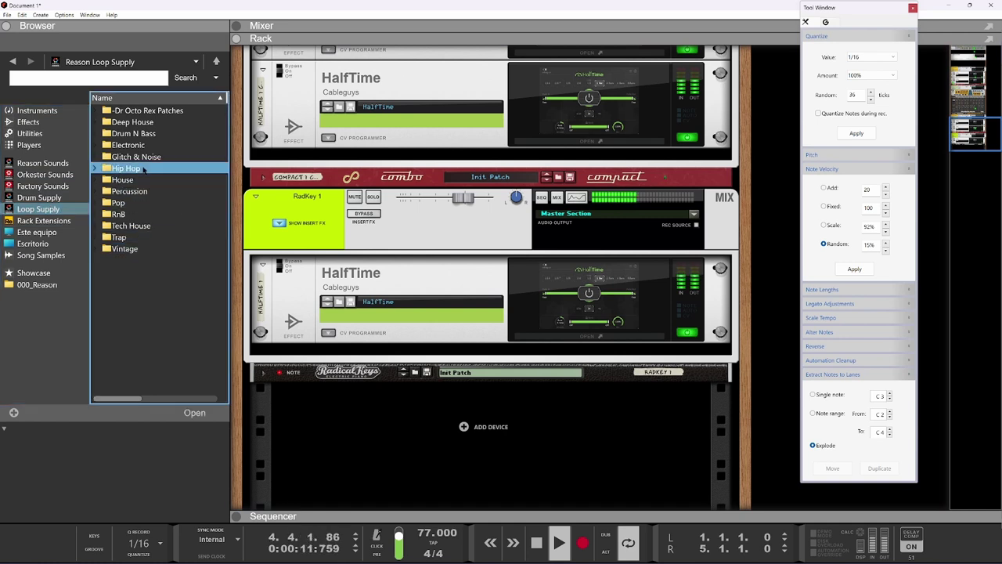
pyautogui.doubleClick(144, 169)
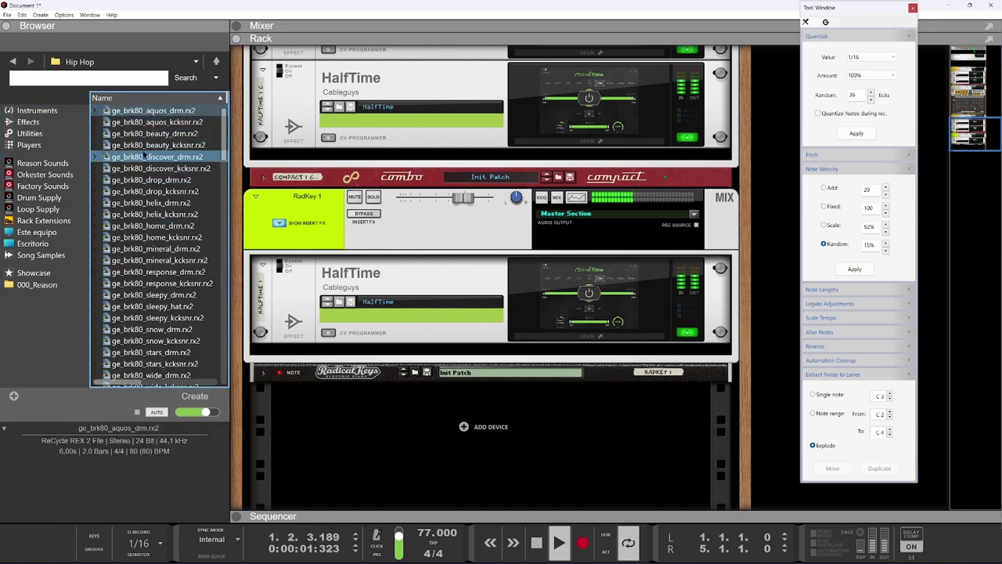
pyautogui.click(149, 135)
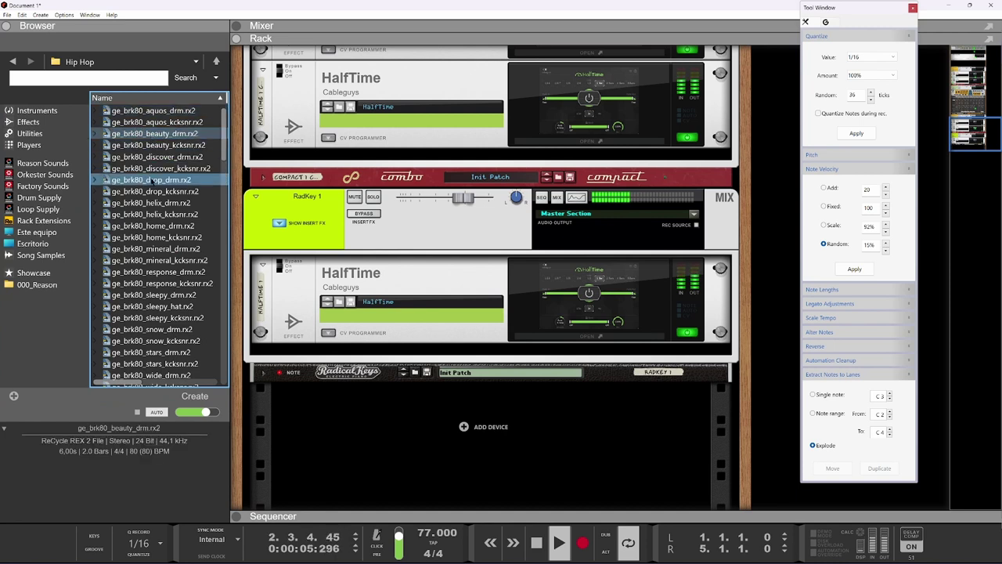
pyautogui.click(151, 179)
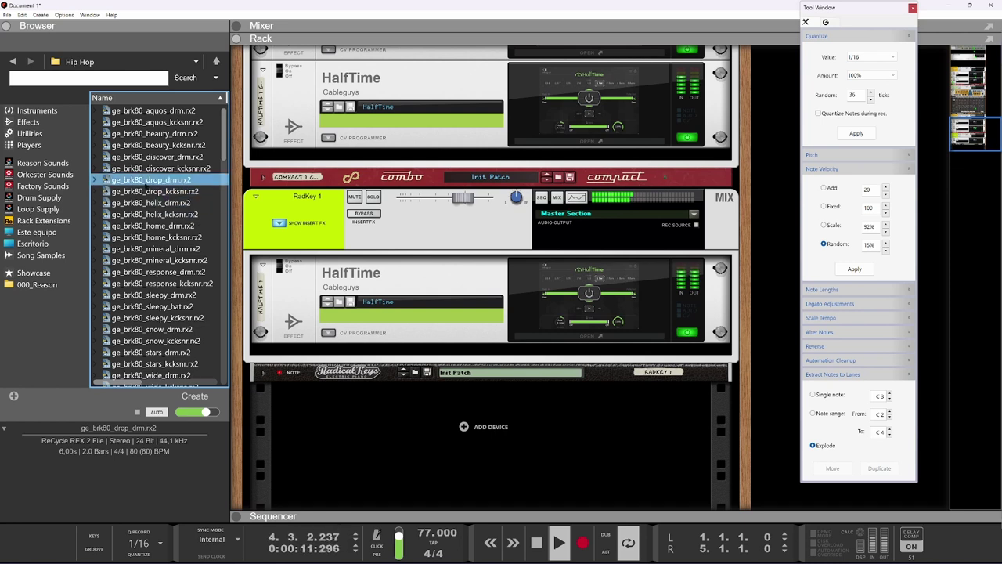
# Step: Leave the BOOM 808 note editor and place the ge_brk80_drop_drm.rx2 loop on a new audio track starting at bar 1
pyautogui.moveTo(343, 517); pyautogui.dragTo(403, 13)
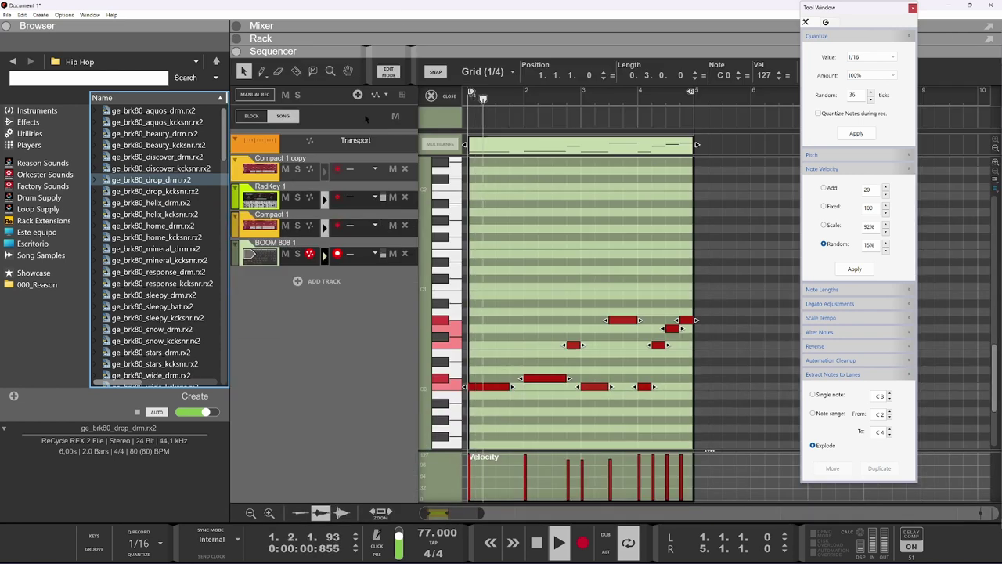
pyautogui.click(440, 95)
pyautogui.moveTo(149, 179); pyautogui.dragTo(442, 307)
pyautogui.press('space')
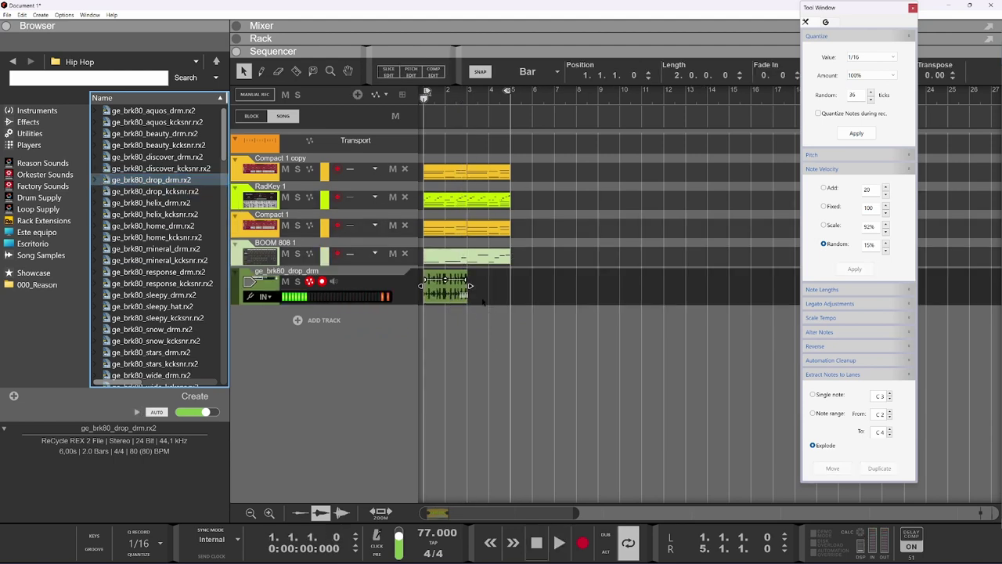
# Step: Duplicate the two-bar drum loop clip so it also fills bars 3 and 4, and play the loop
pyautogui.click(445, 291)
pyautogui.hotkey('ctrl', 'd')
pyautogui.press('space')
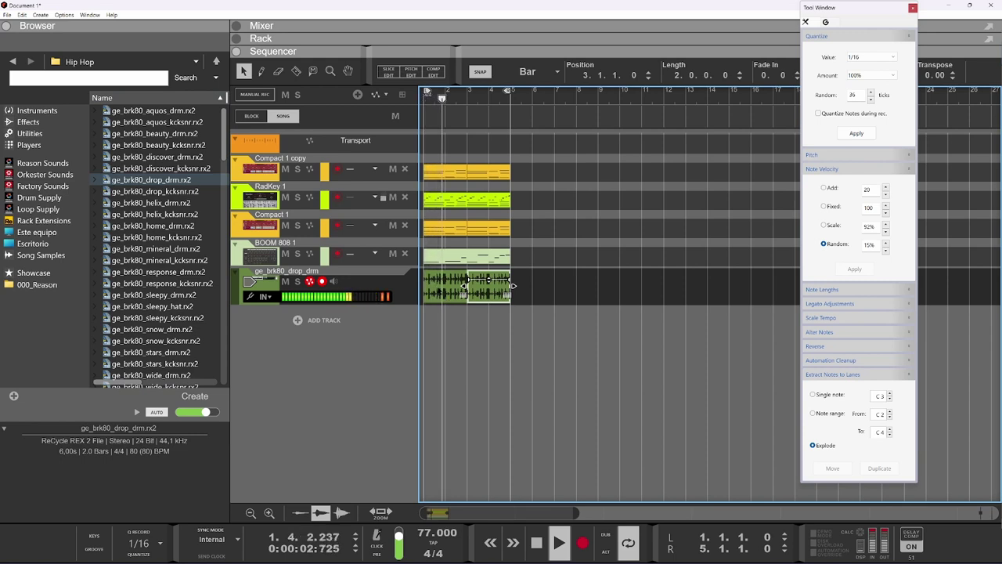
# Step: Solo the ge_brk80_drop_drm track and move its rack device below the RadKey 1 instrument
pyautogui.click(297, 280)
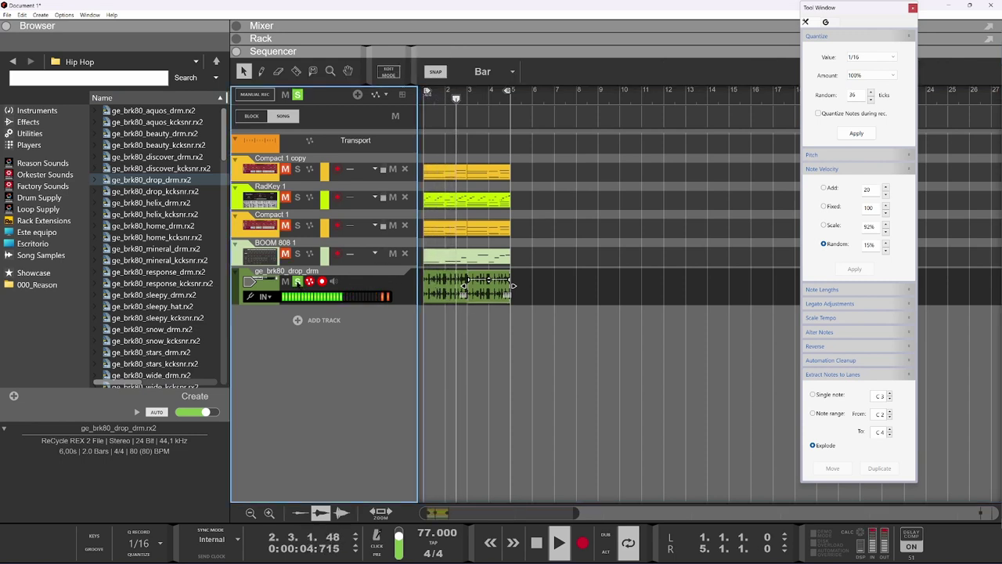
pyautogui.press('F6')
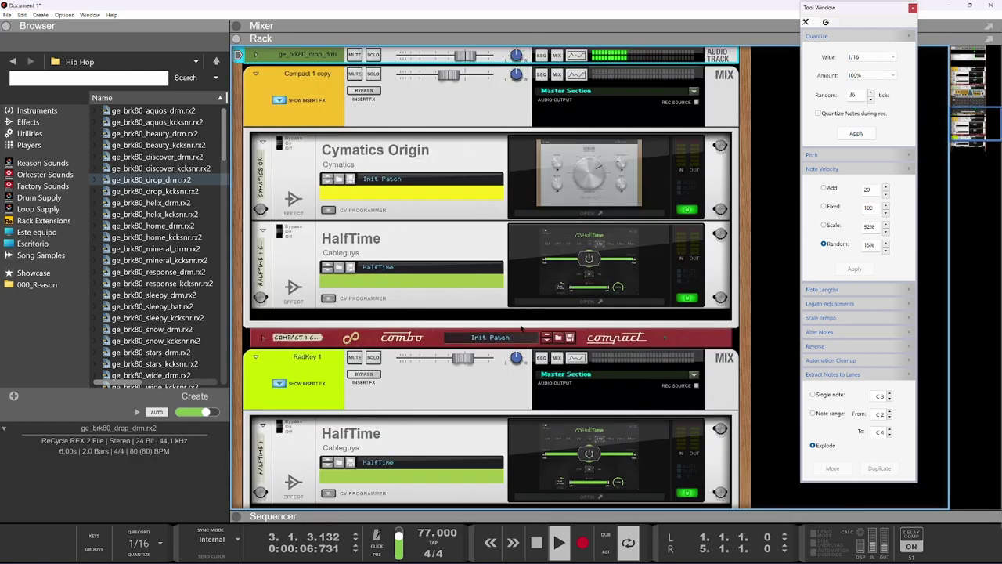
pyautogui.scroll(-3, 522, 327)
pyautogui.scroll(8, 389, 309)
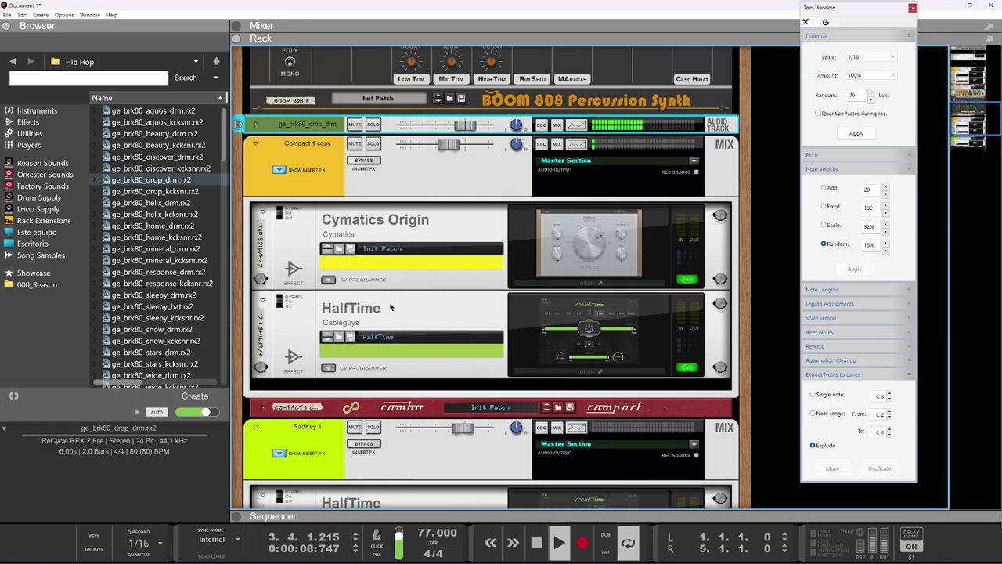
pyautogui.scroll(-6, 491, 313)
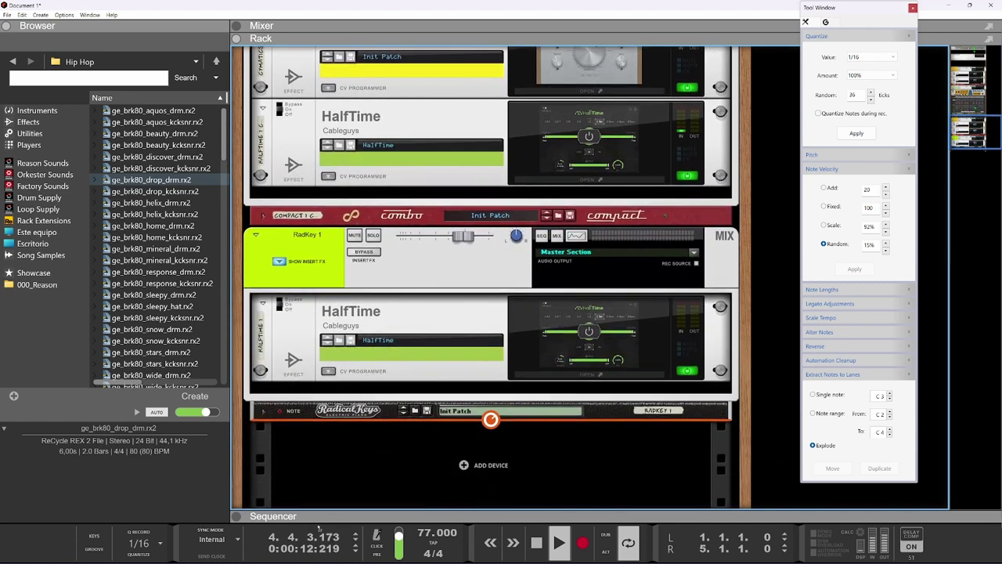
pyautogui.moveTo(318, 527); pyautogui.dragTo(324, 443)
# Step: In the drum track's Spectrum EQ, enable the high-pass filter and sweep it to about 1.02 kHz
pyautogui.click(574, 374)
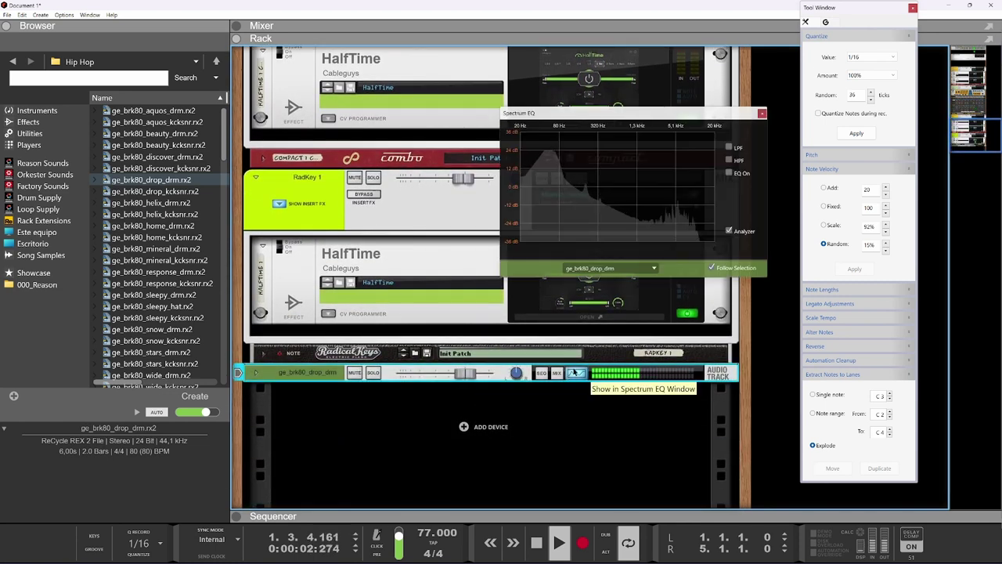
pyautogui.moveTo(582, 186); pyautogui.dragTo(630, 186)
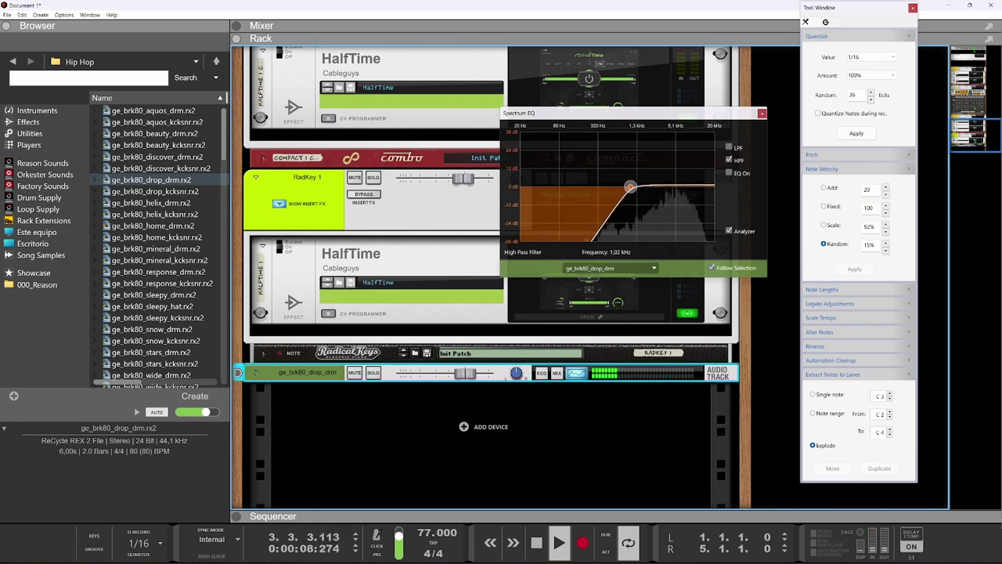
pyautogui.click(761, 113)
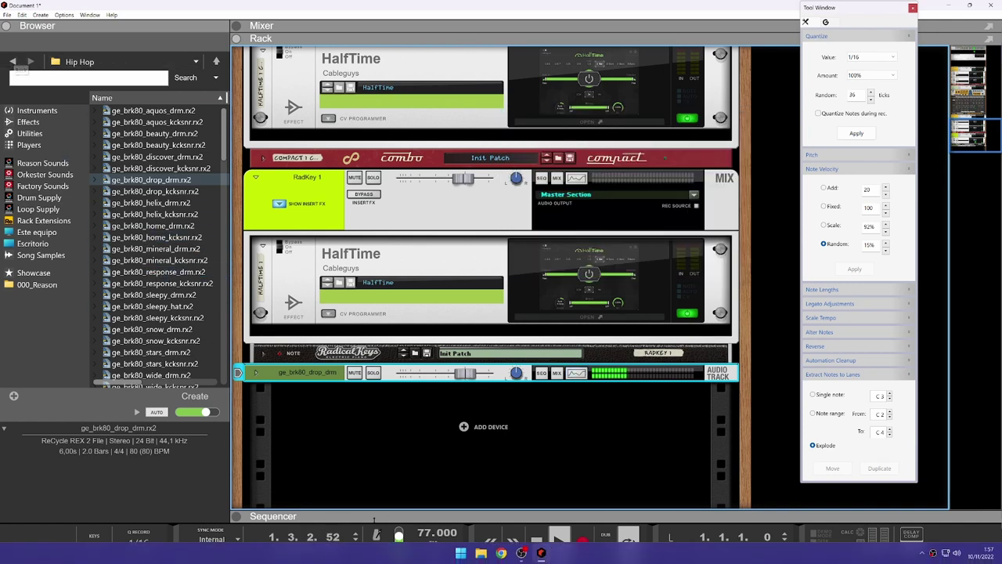
# Step: Open the first ge_brk80_drop_drm clip for slice editing and listen to its hits from bar 1 to bar 2
pyautogui.press('F7')
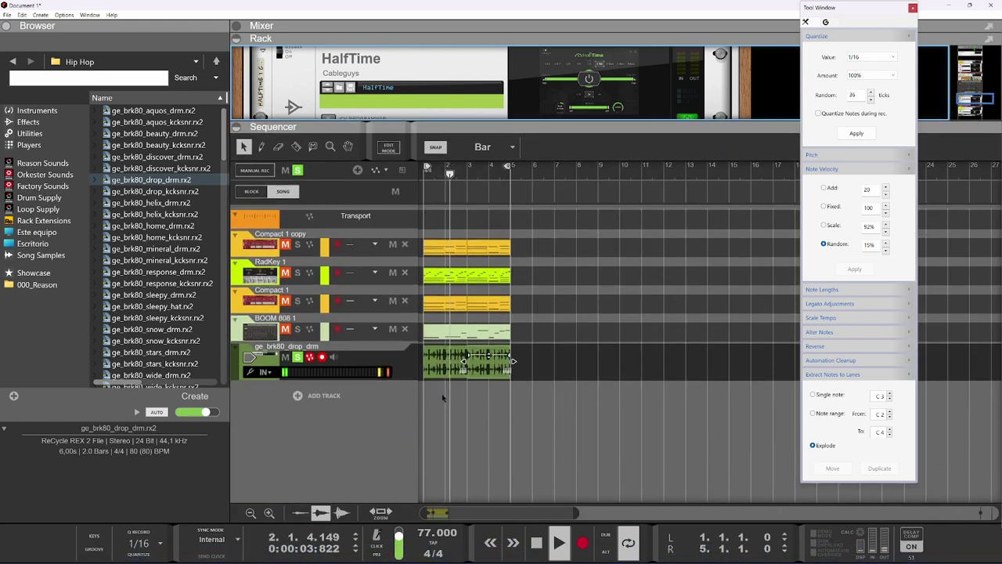
pyautogui.hotkey('ctrl', 'e')
pyautogui.scroll(8, 438, 385)
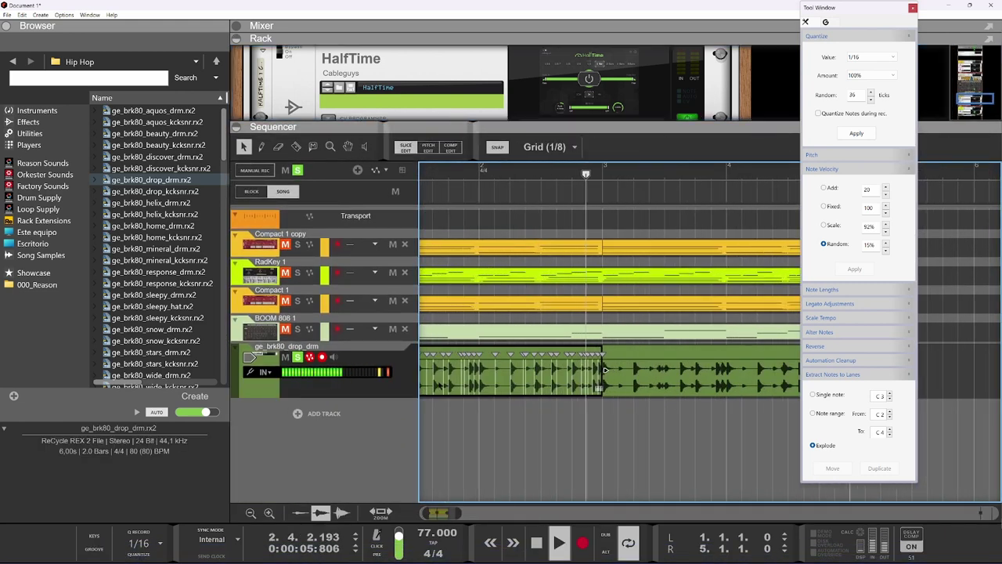
pyautogui.press('space')
pyautogui.press('space')
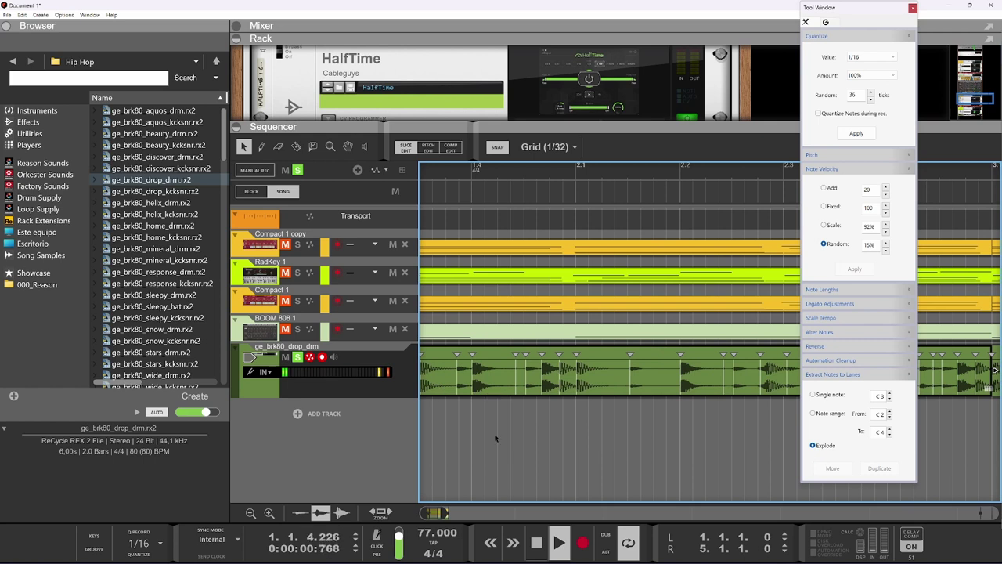
pyautogui.press('space')
pyautogui.moveTo(441, 512); pyautogui.dragTo(434, 513)
pyautogui.press('space')
pyautogui.scroll(-2, 486, 476)
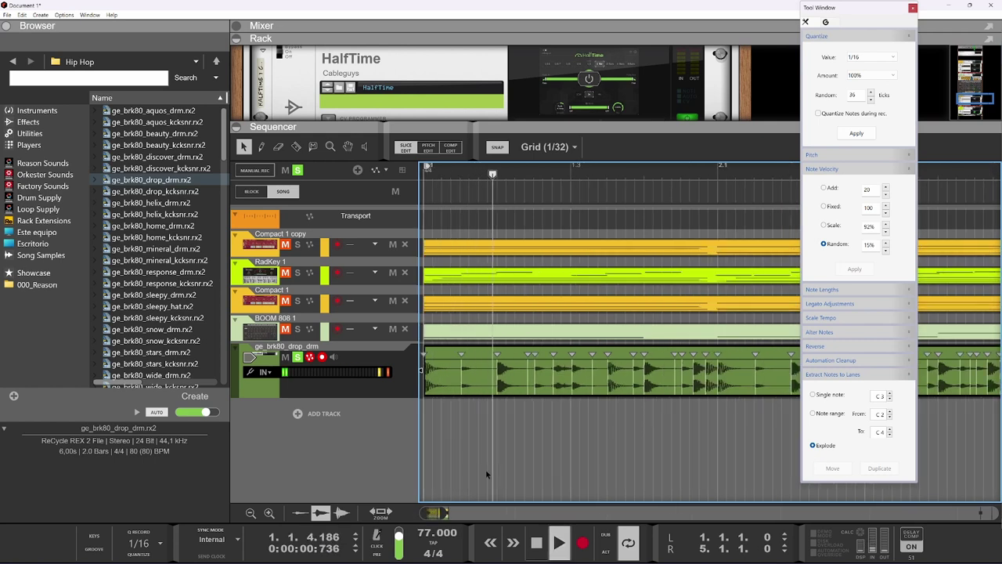
pyautogui.scroll(-1, 483, 469)
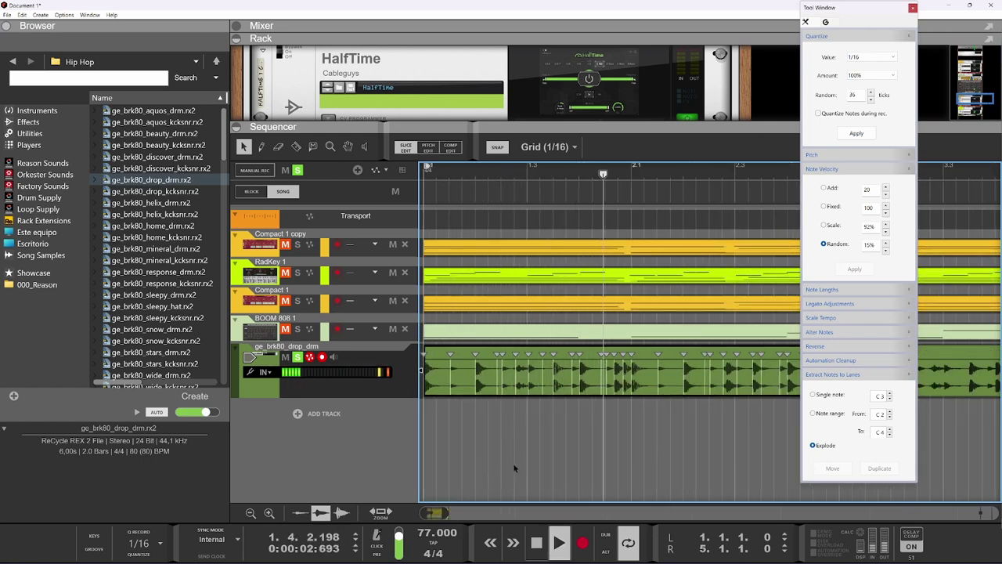
# Step: Move the snare-like slice just before bar 2 to 1.4.4, shift the following slice slightly later, and replay
pyautogui.press('space')
pyautogui.press('space')
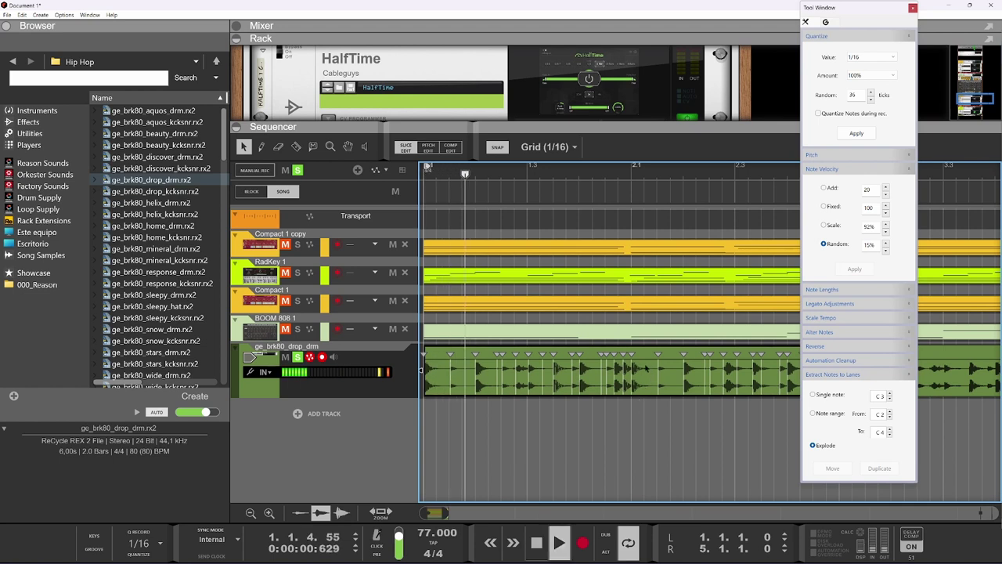
pyautogui.scroll(2, 646, 368)
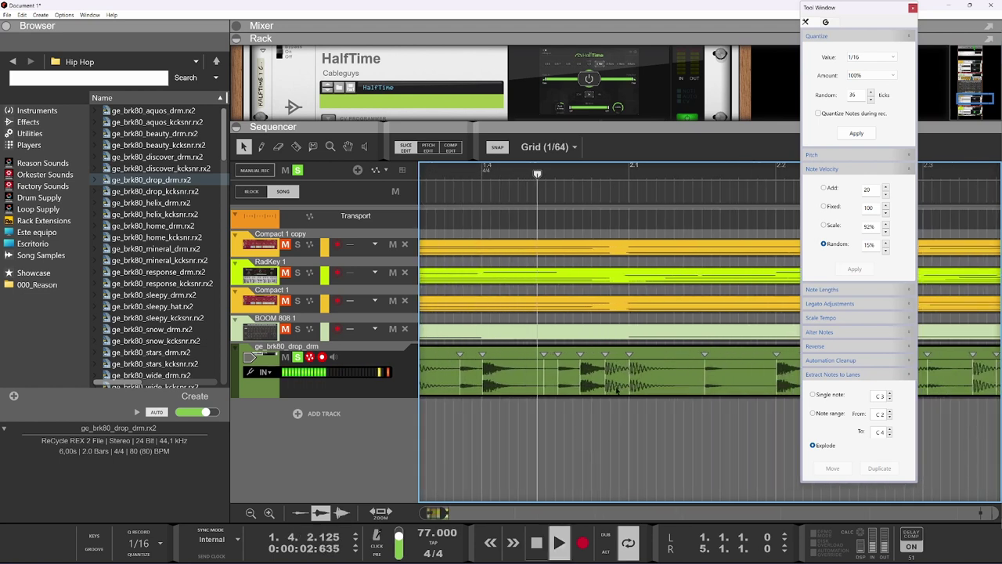
pyautogui.press('space')
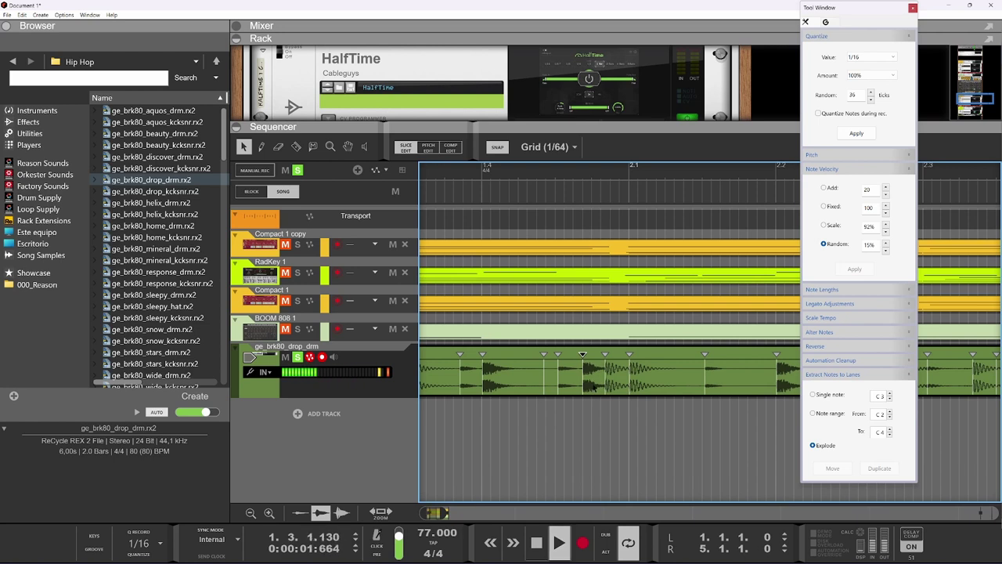
pyautogui.press('space')
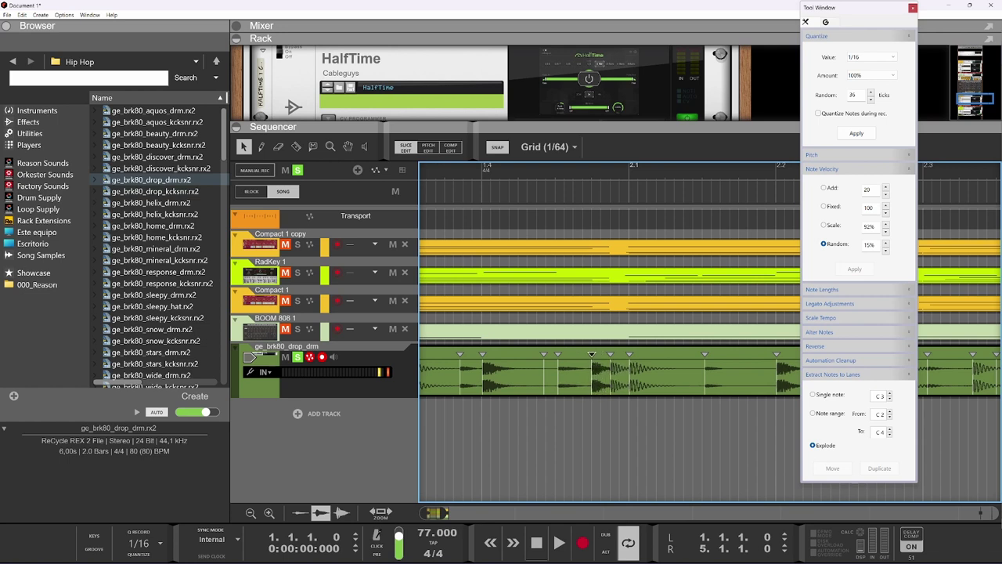
pyautogui.press('space')
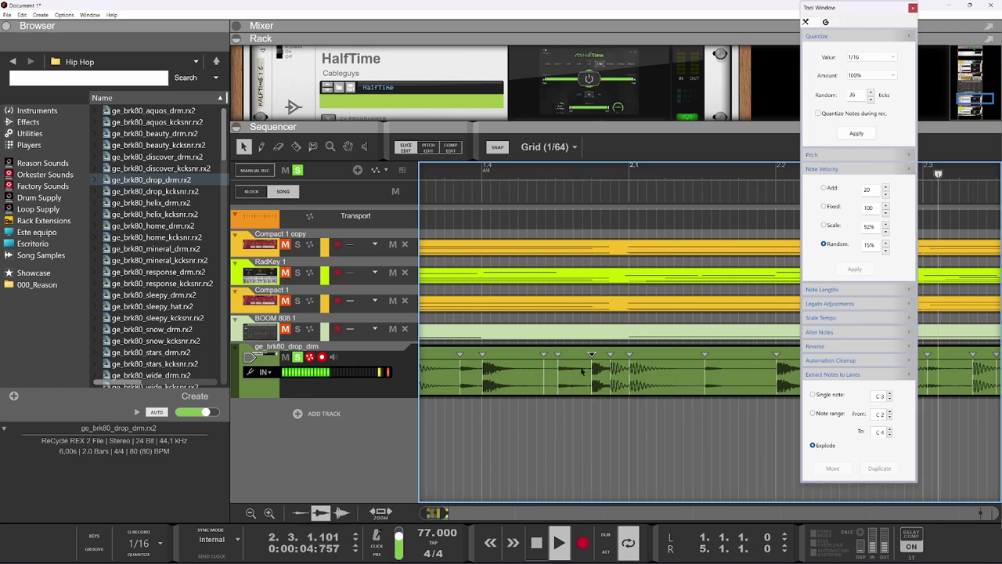
# Step: Move the matching slice just before bar 3 to 2.4.4, nudge the slice after it slightly later, and play back
pyautogui.scroll(-4, 581, 371)
pyautogui.scroll(2, 670, 376)
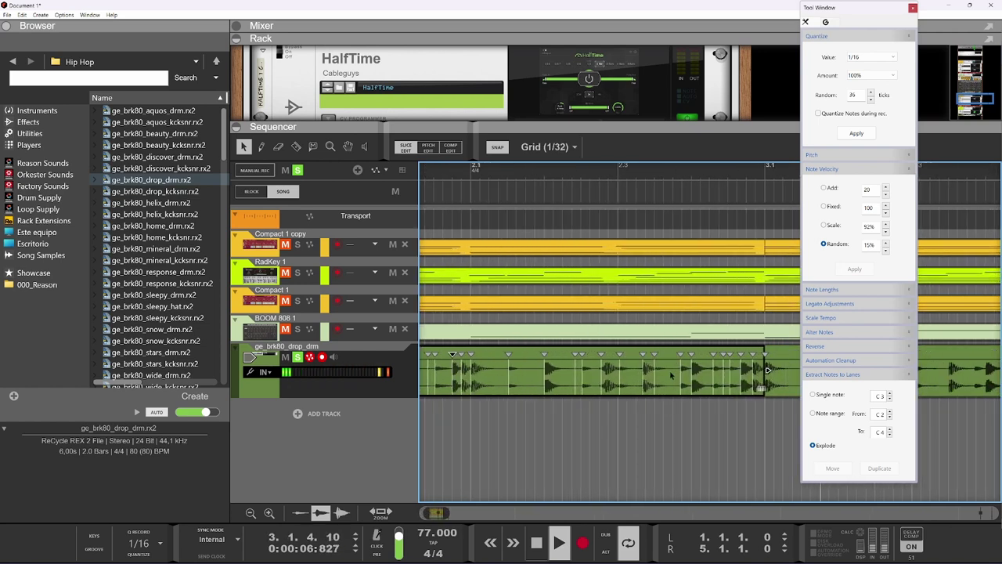
pyautogui.scroll(-2, 626, 375)
pyautogui.scroll(6, 647, 376)
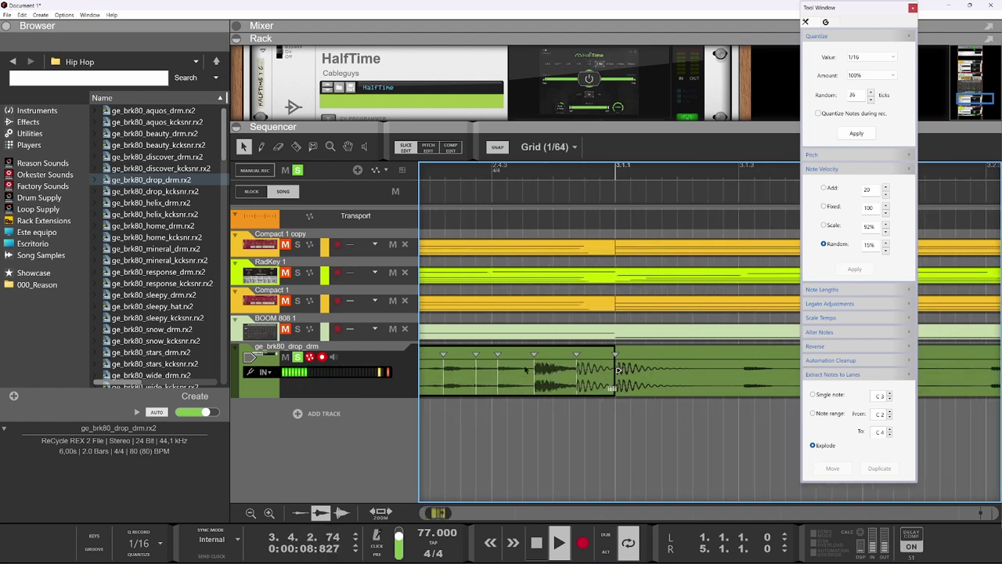
pyautogui.press('space')
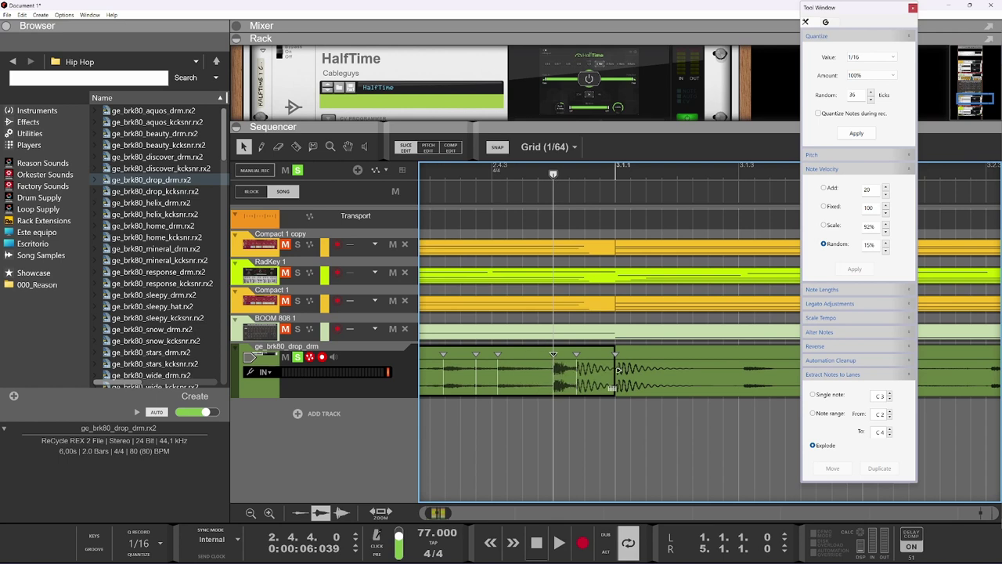
pyautogui.press('space')
pyautogui.scroll(-2, 541, 368)
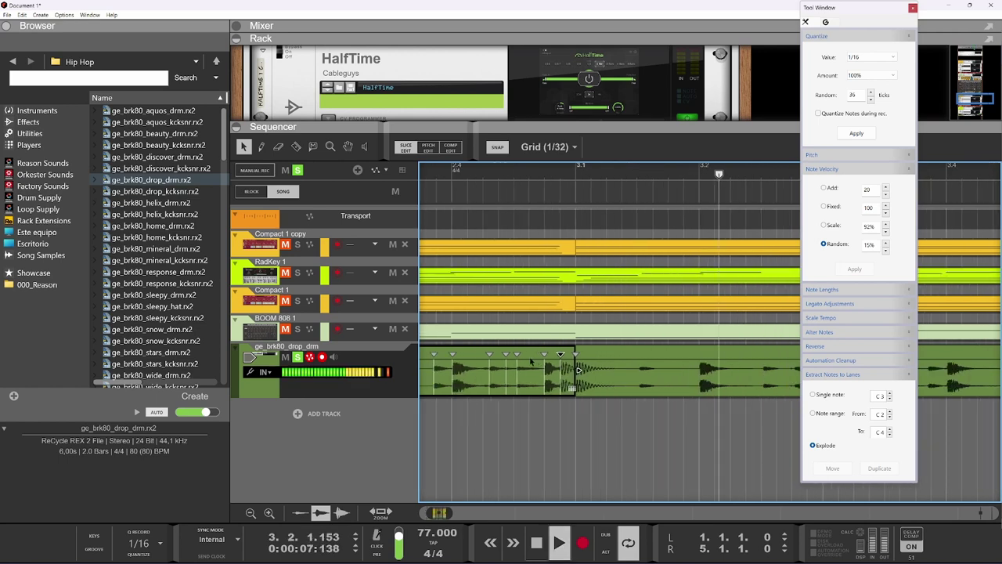
# Step: Move the matching slice just before bar 4 of the drum loop to 3.4.4, listening to that passage first
pyautogui.scroll(-3, 473, 363)
pyautogui.scroll(5, 709, 380)
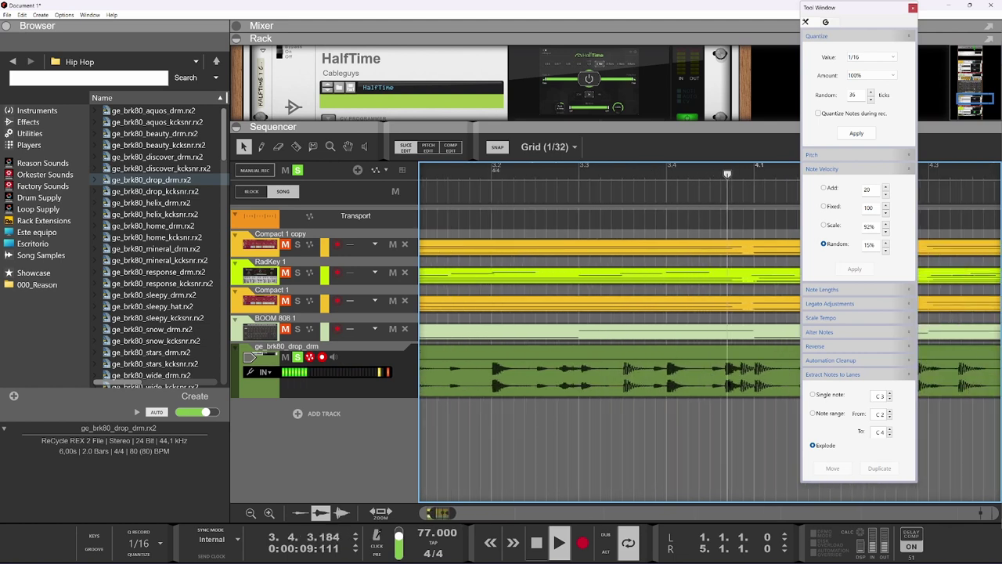
pyautogui.scroll(1, 611, 329)
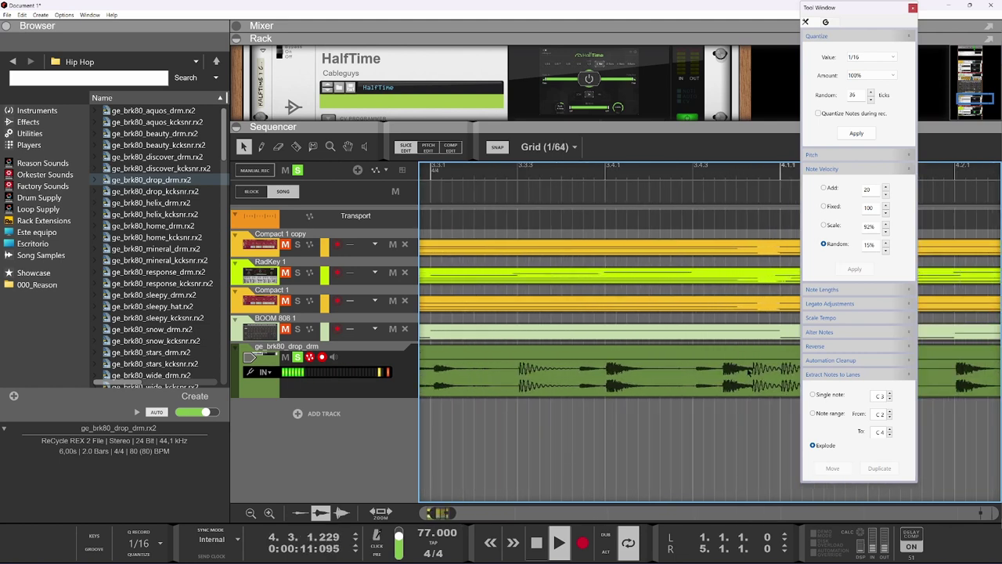
pyautogui.press('space')
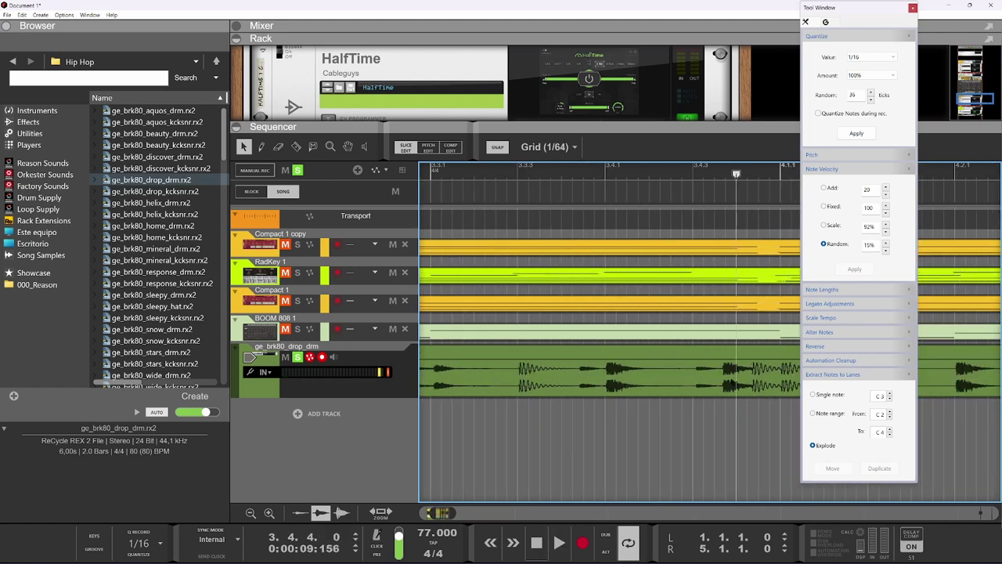
pyautogui.click(729, 374)
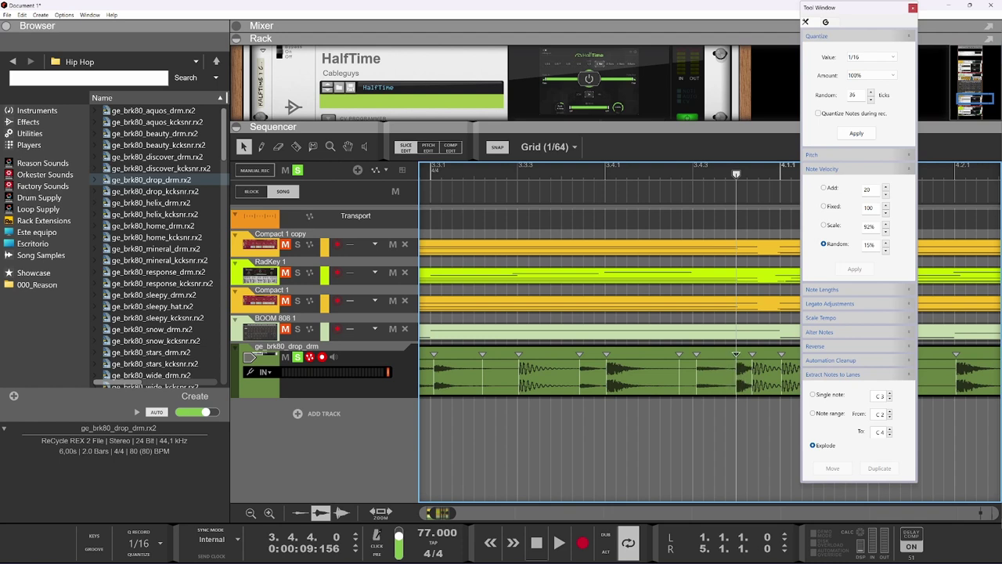
# Step: Move the matching slice just before bar 5 to 4.4.4, nudge the slice after it slightly later, and play back
pyautogui.scroll(-3, 600, 374)
pyautogui.scroll(2, 708, 397)
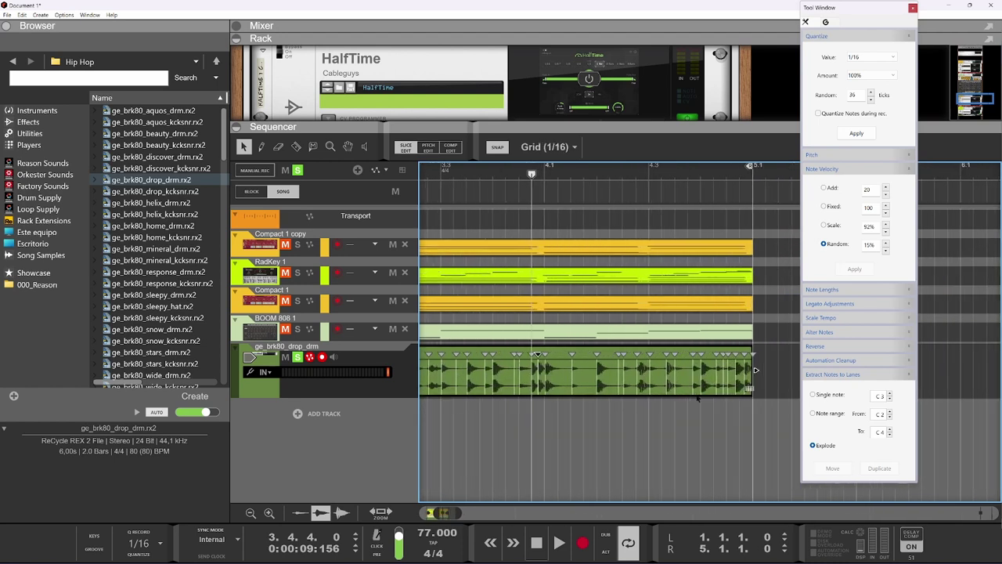
pyautogui.scroll(5, 734, 397)
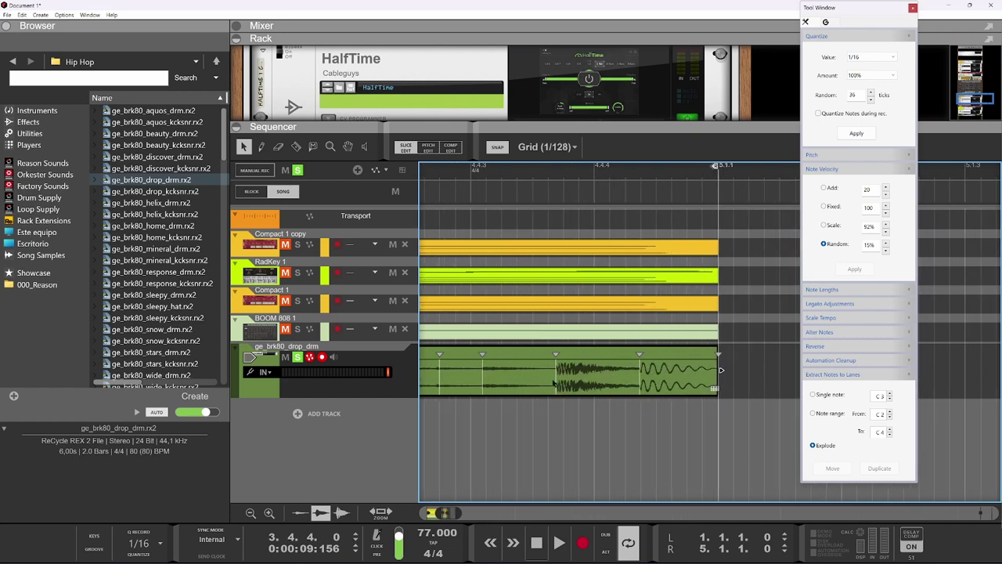
pyautogui.moveTo(556, 354); pyautogui.dragTo(579, 354)
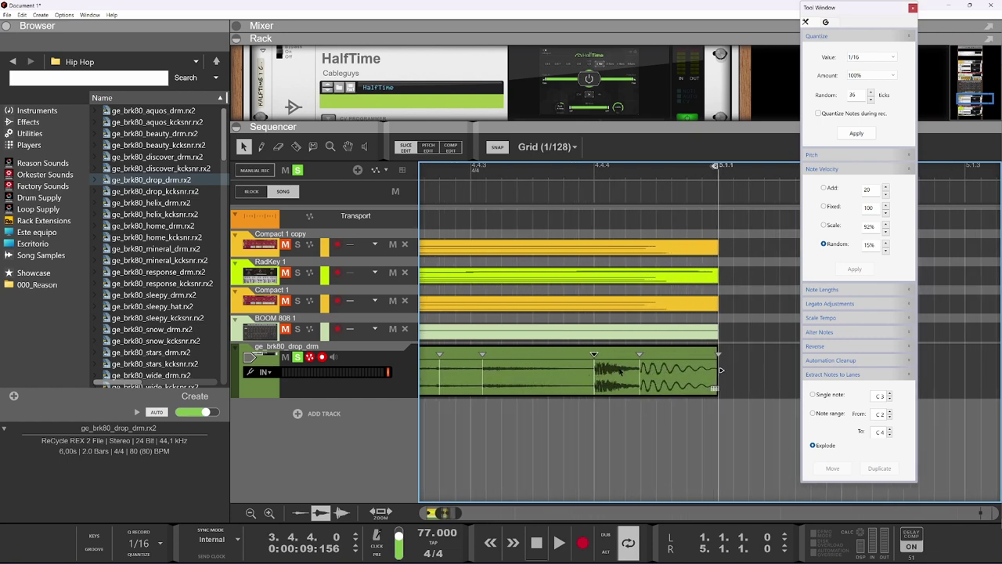
pyautogui.moveTo(640, 353); pyautogui.dragTo(655, 354)
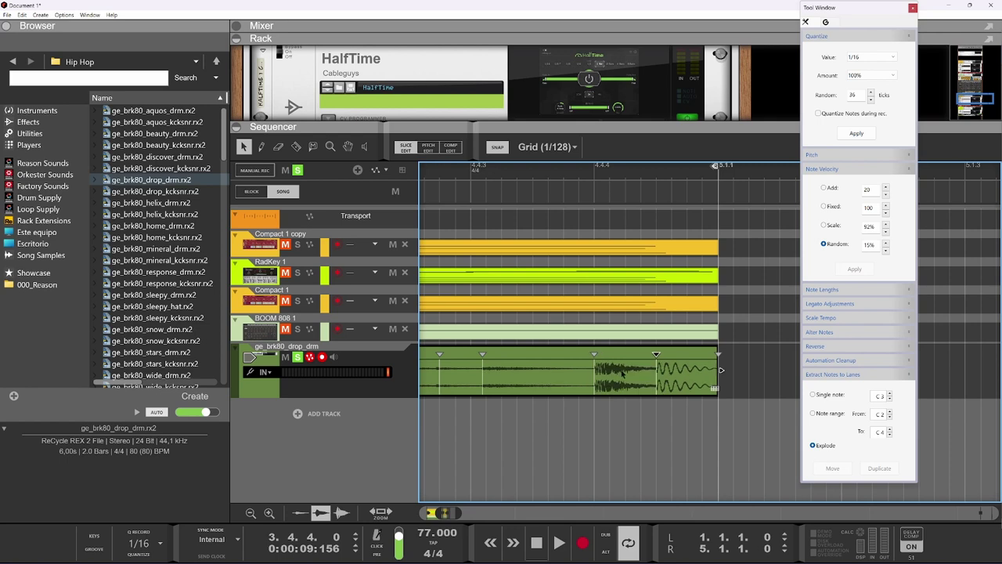
pyautogui.scroll(-4, 622, 373)
pyautogui.press('space')
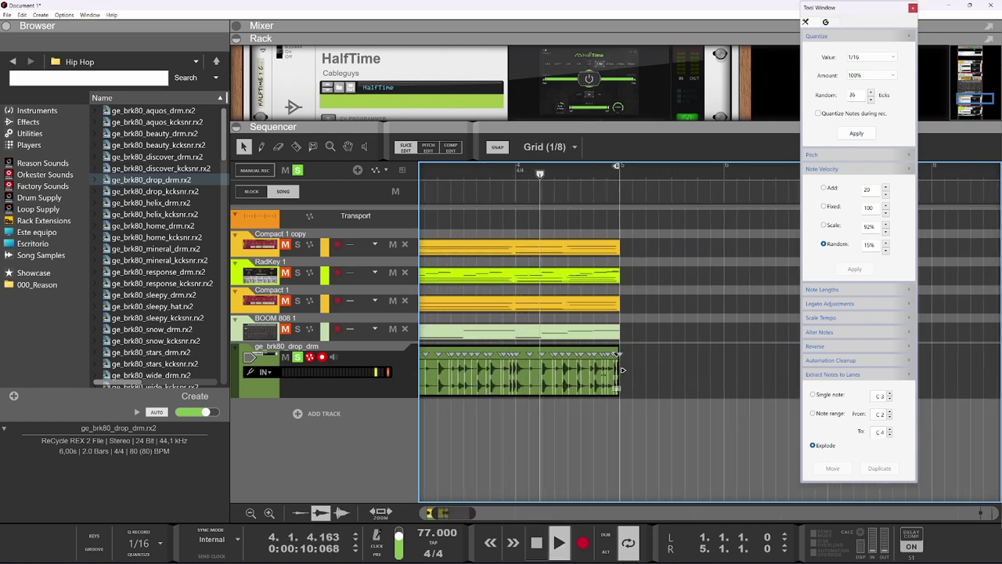
# Step: Close the Tool Window and set both ge_brk80_drop_drm clips to Transpose -2.00 and Level -9.28 dB
pyautogui.click(384, 397)
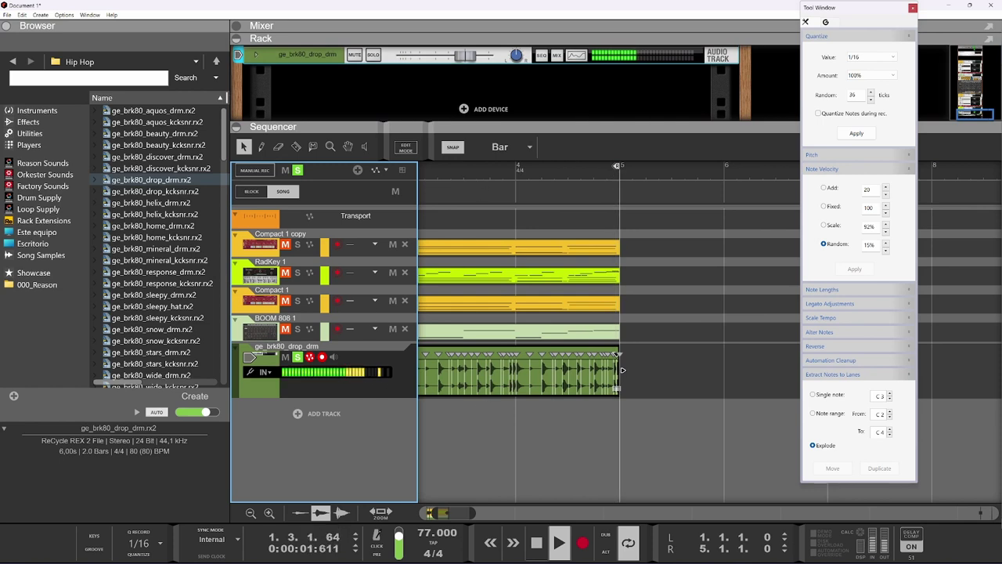
pyautogui.click(618, 369)
pyautogui.scroll(-3, 605, 318)
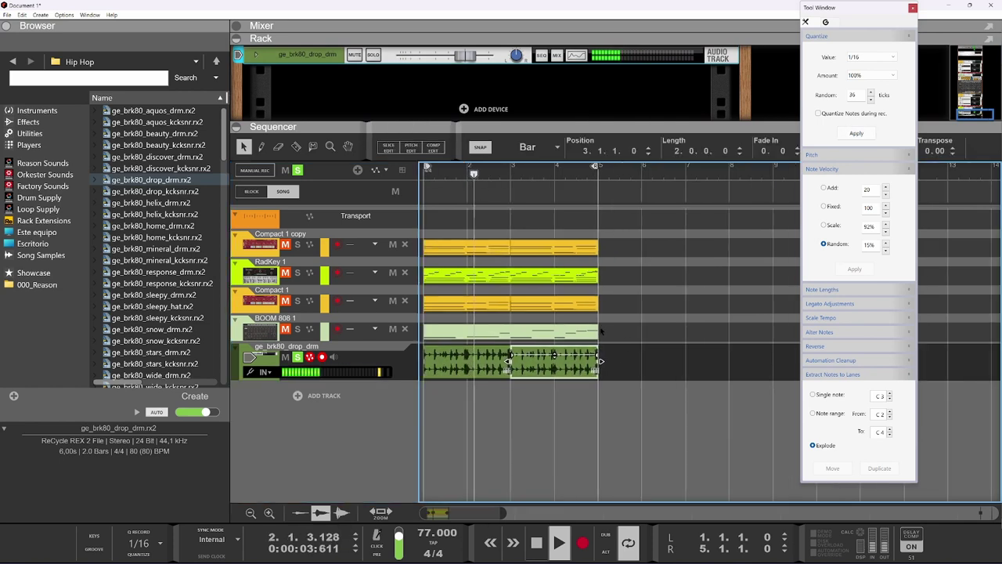
pyautogui.moveTo(622, 342); pyautogui.dragTo(501, 369)
pyautogui.click(912, 9)
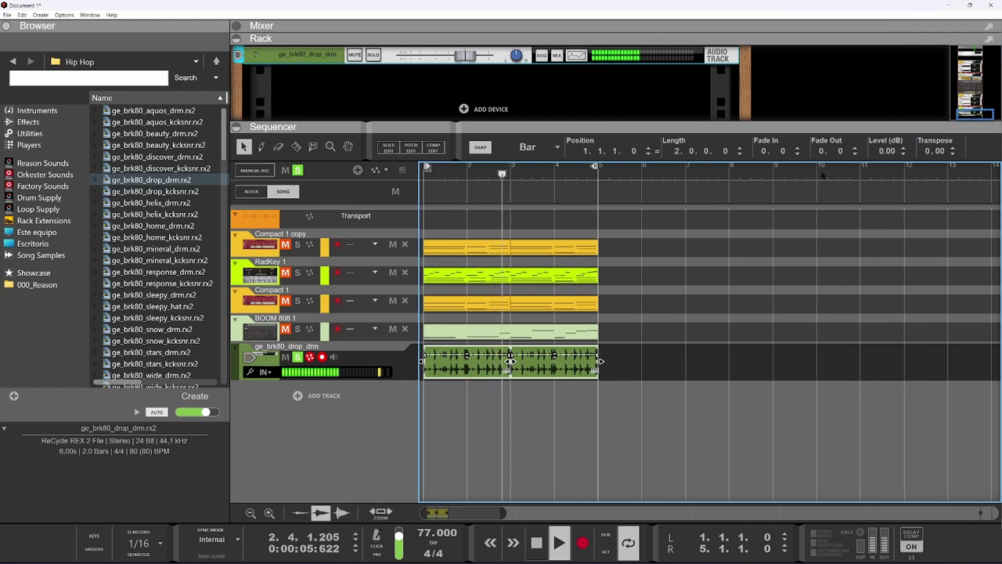
pyautogui.click(952, 154)
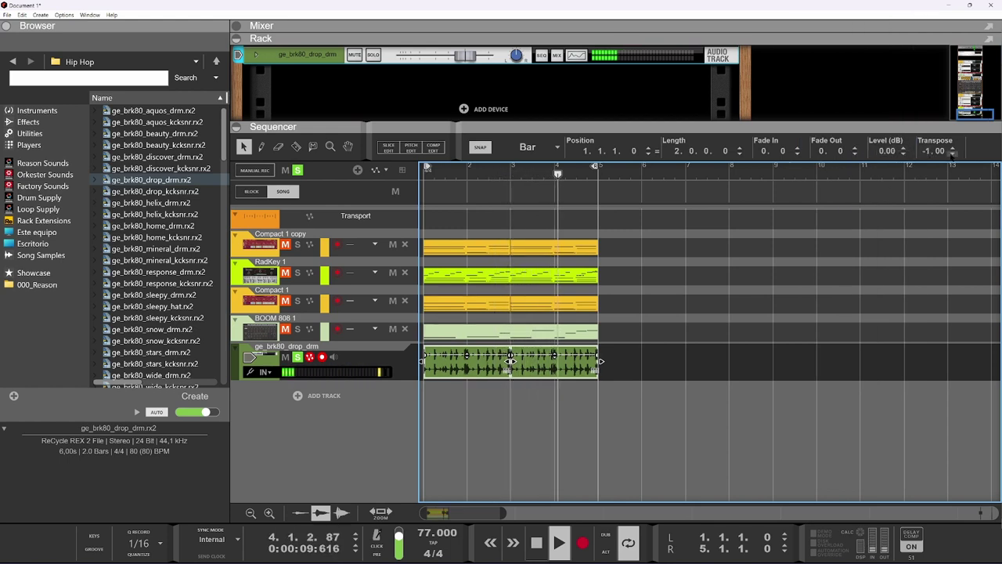
pyautogui.click(952, 154)
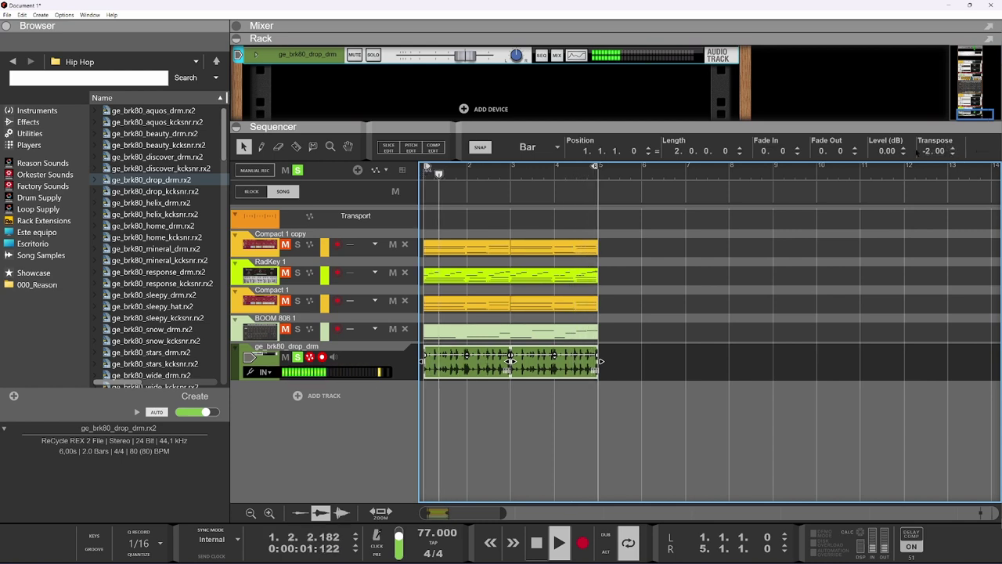
pyautogui.moveTo(886, 151)
pyautogui.mouseDown()
pyautogui.moveTo(887, 177)
pyautogui.moveTo(884, 165)
pyautogui.mouseUp()
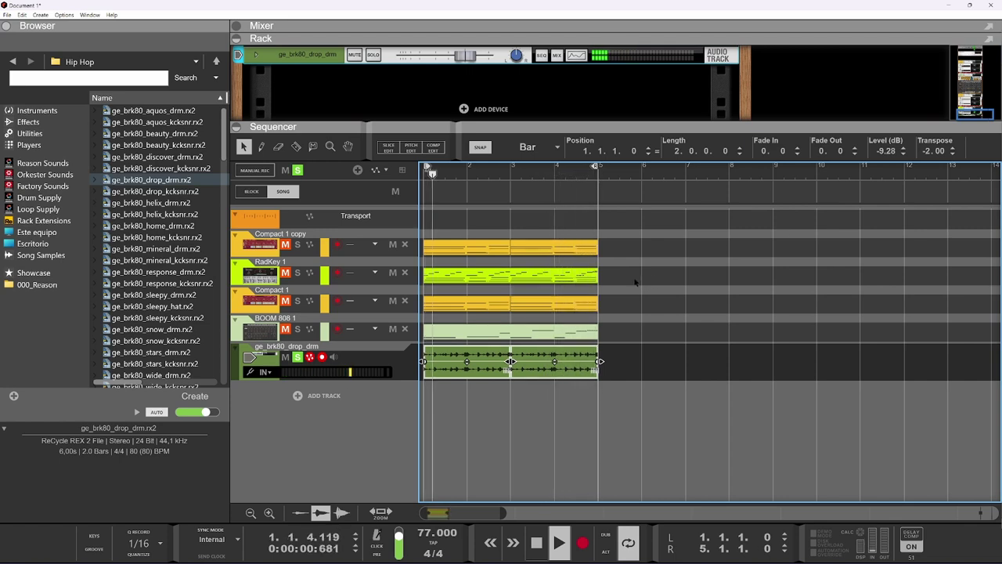
# Step: Clear the drum track's solo and audition the ge_brk80 kcksnr loops from home to wide against the full mix
pyautogui.click(298, 170)
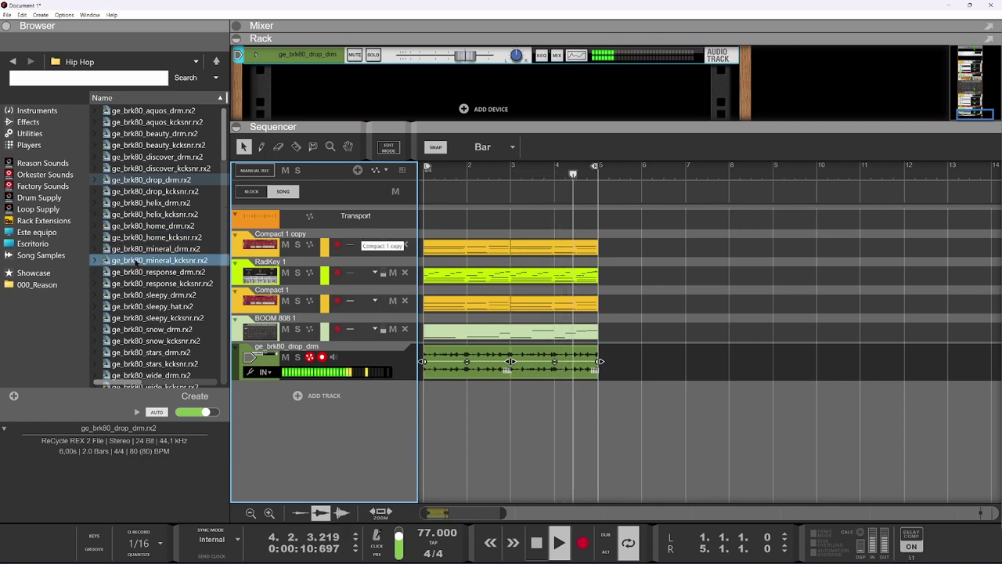
pyautogui.click(160, 237)
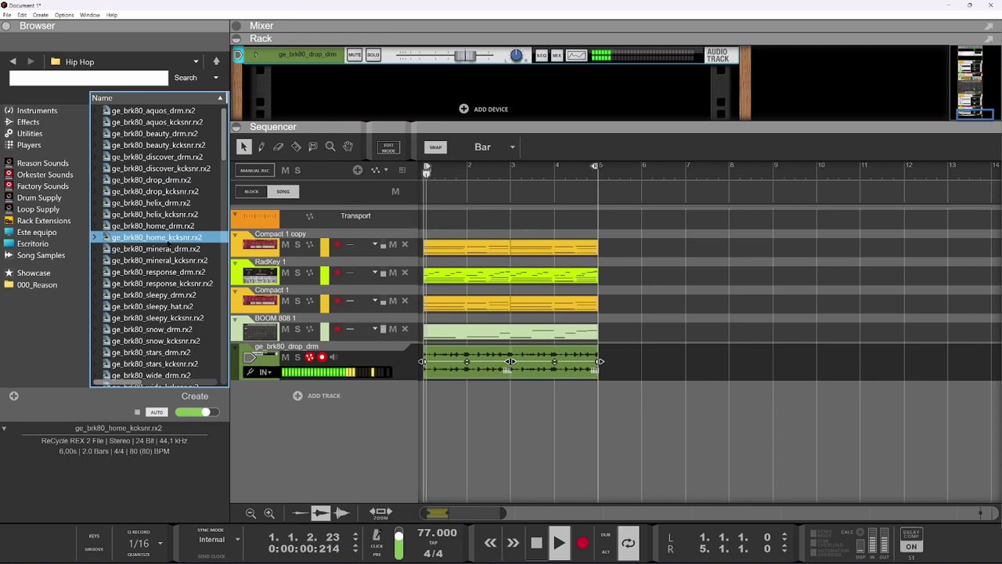
pyautogui.click(174, 260)
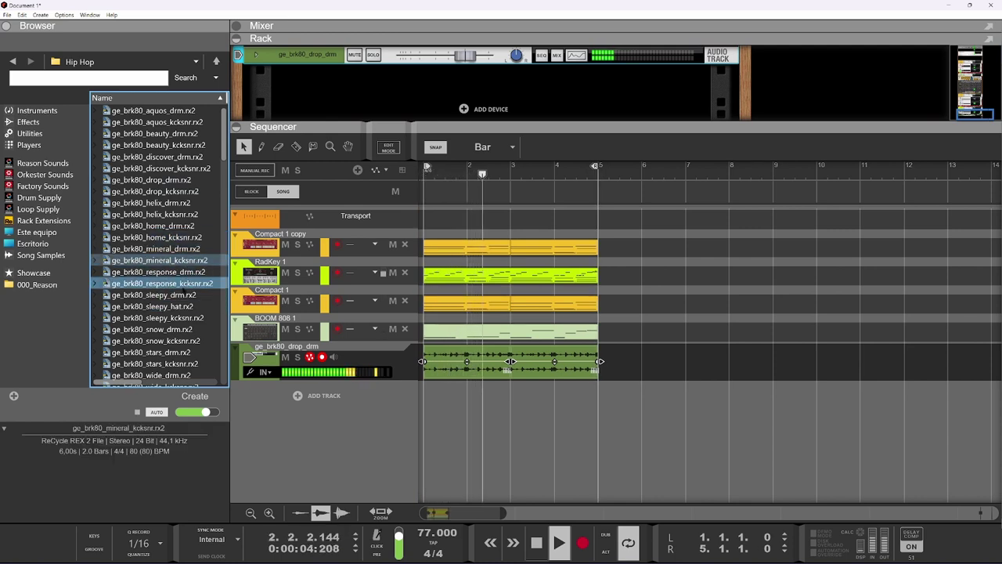
pyautogui.click(164, 283)
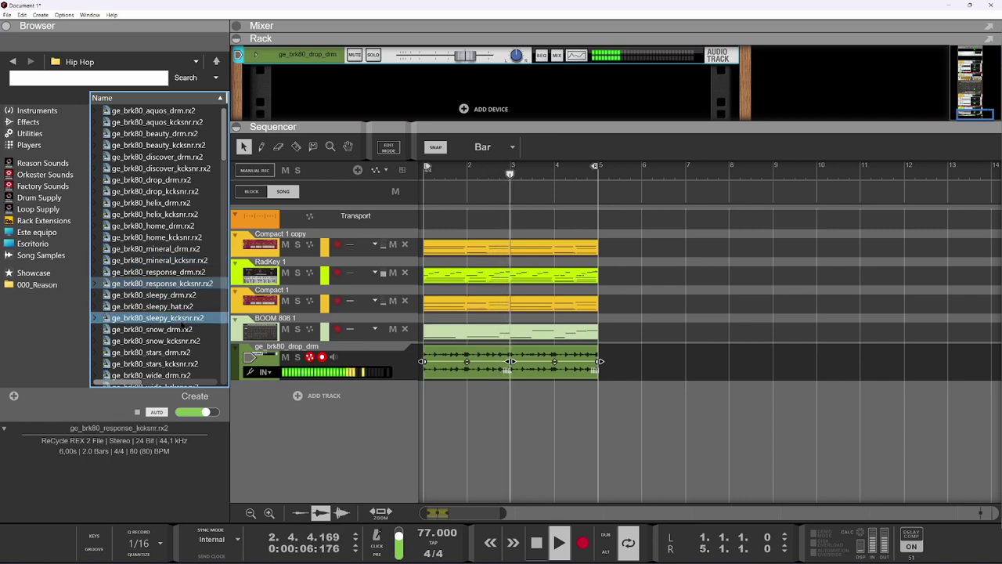
pyautogui.click(183, 318)
pyautogui.scroll(-2, 185, 319)
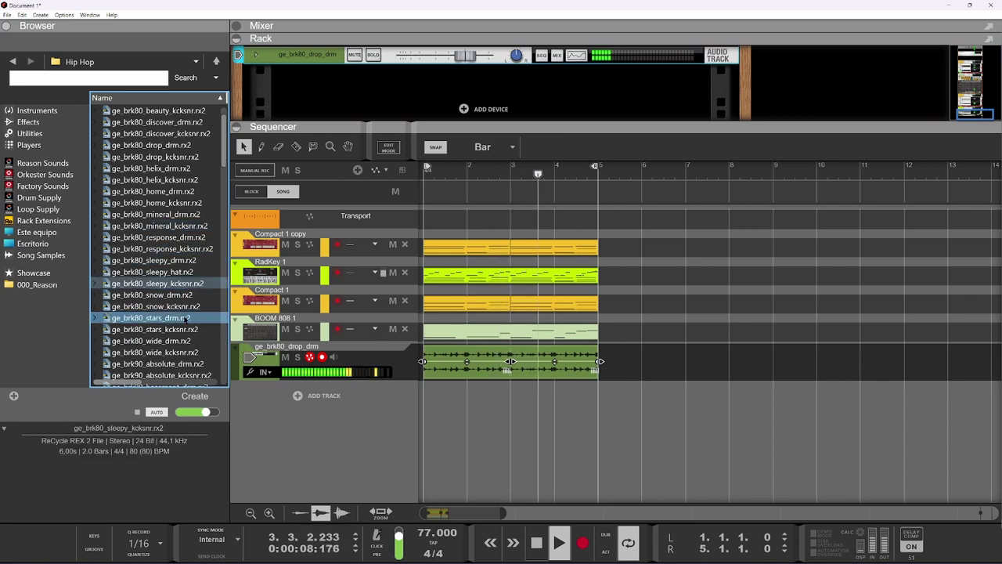
pyautogui.click(185, 319)
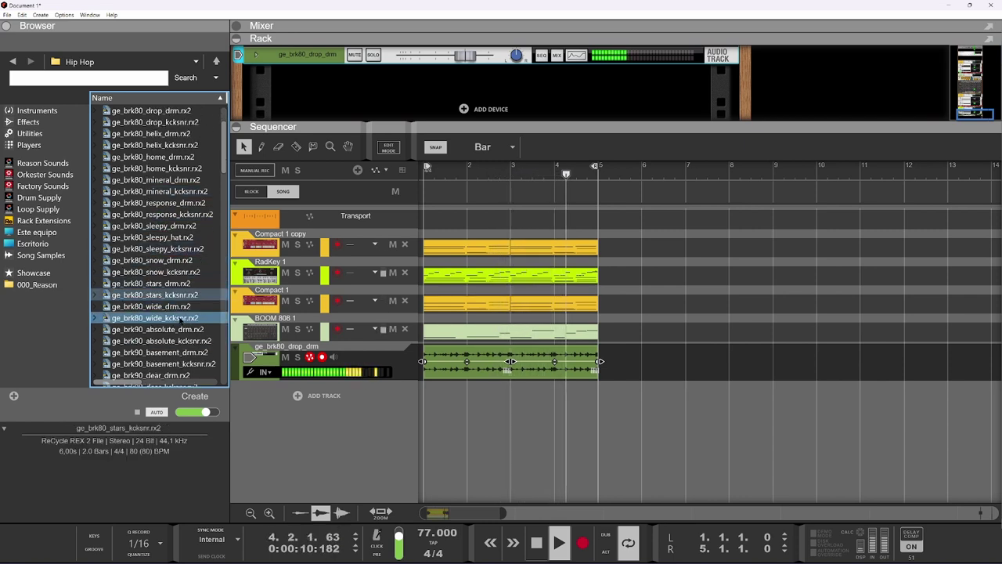
pyautogui.click(180, 340)
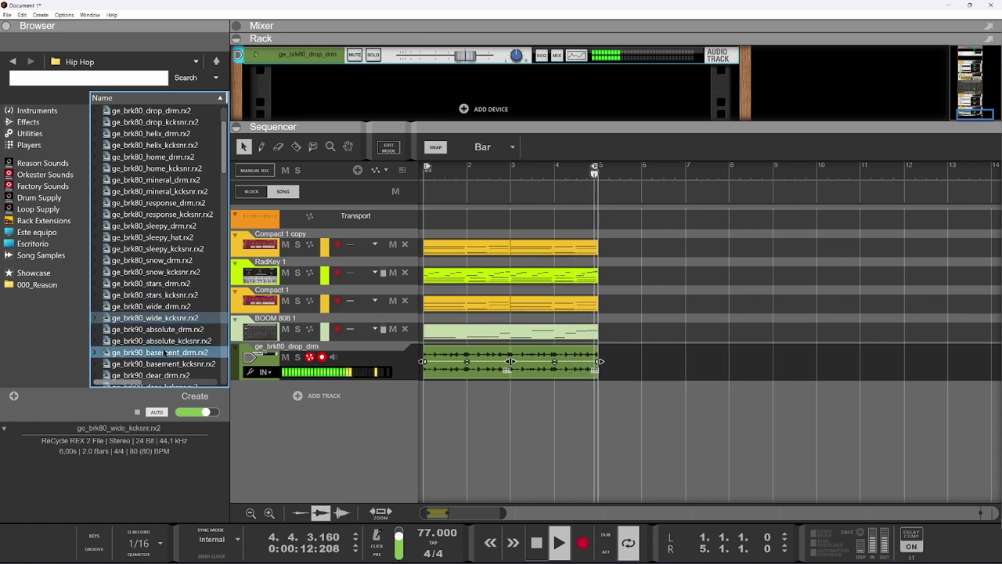
# Step: Stop playback and audition the ge_brk90 absolute, basement, heart and keen kcksnr loops on their own
pyautogui.click(535, 542)
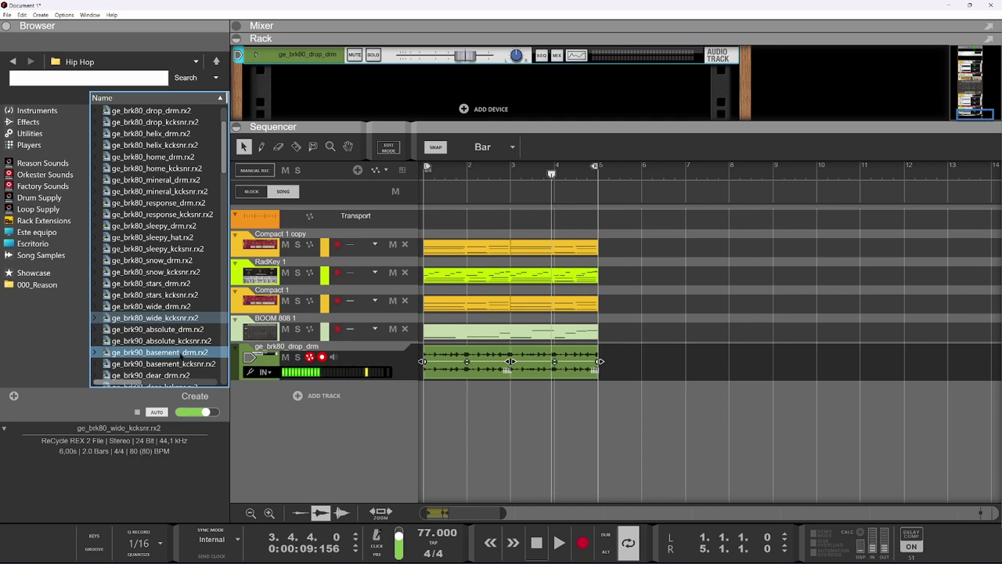
pyautogui.click(180, 340)
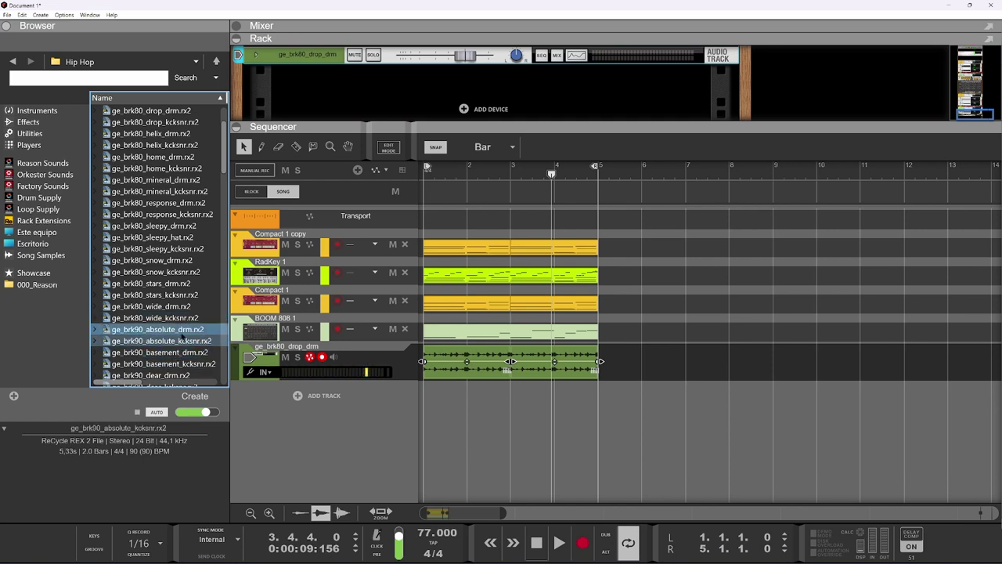
pyautogui.scroll(-2, 184, 340)
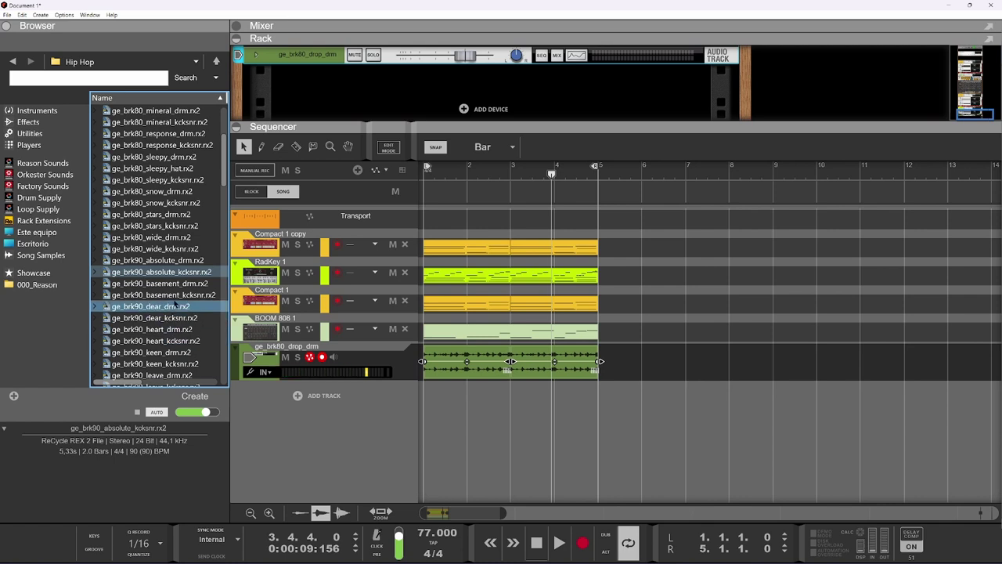
pyautogui.click(173, 295)
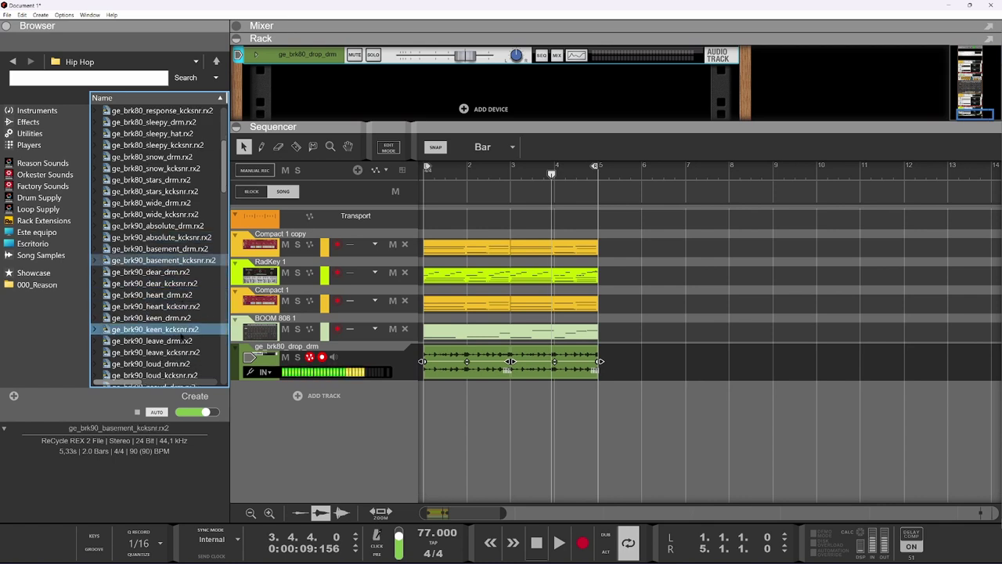
pyautogui.click(168, 307)
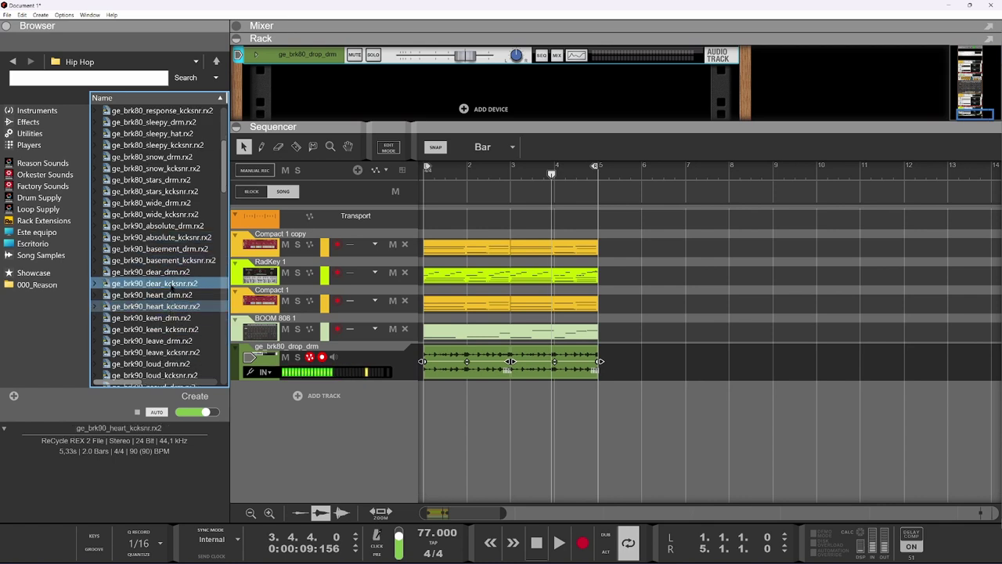
pyautogui.click(174, 330)
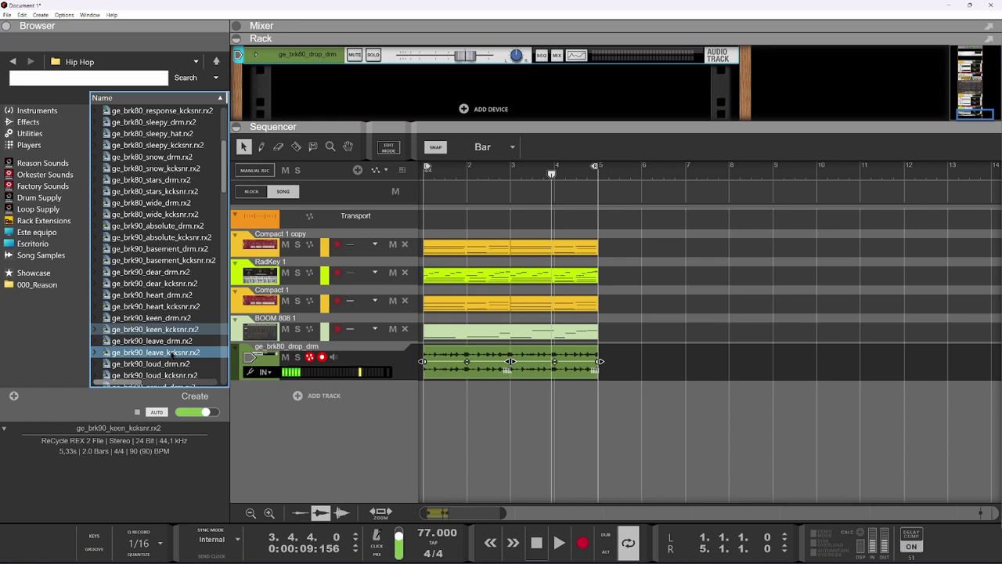
# Step: Add ge_brk90_keen_kcksnr.rx2 on a new audio track at bar 1, duplicate the clip to bar 3, and play the mix
pyautogui.moveTo(157, 330); pyautogui.dragTo(423, 409)
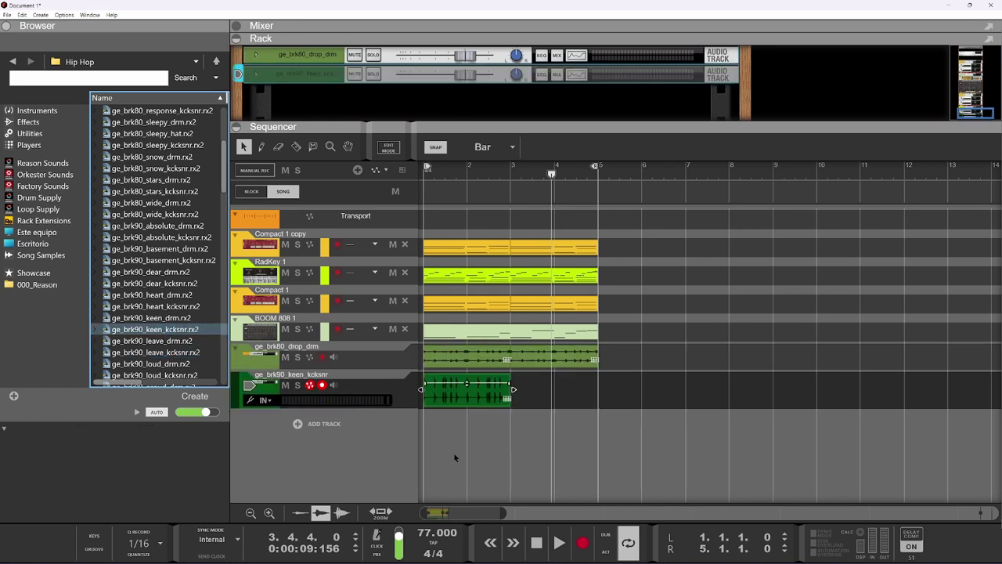
pyautogui.click(468, 400)
pyautogui.hotkey('ctrl', 'd')
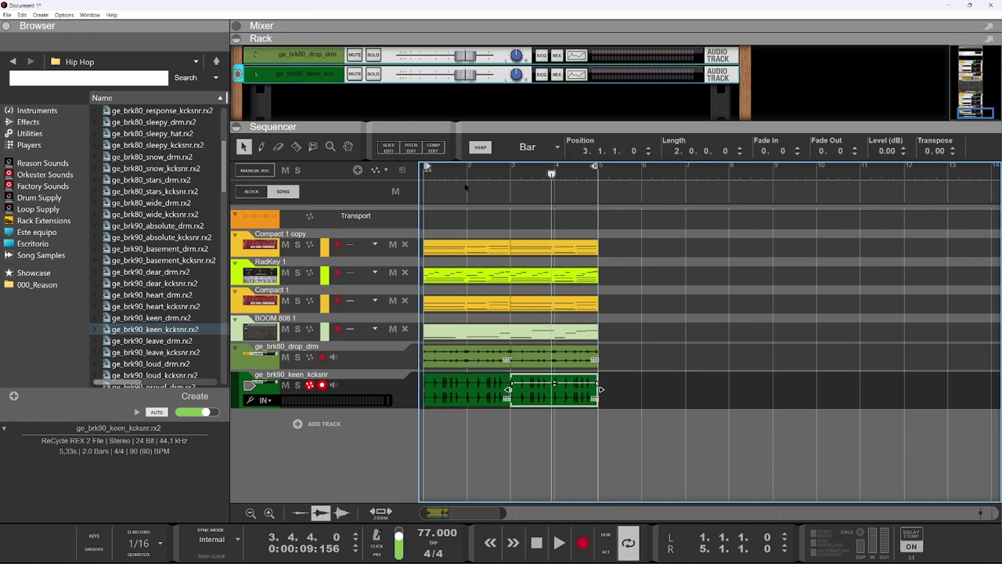
pyautogui.press('space')
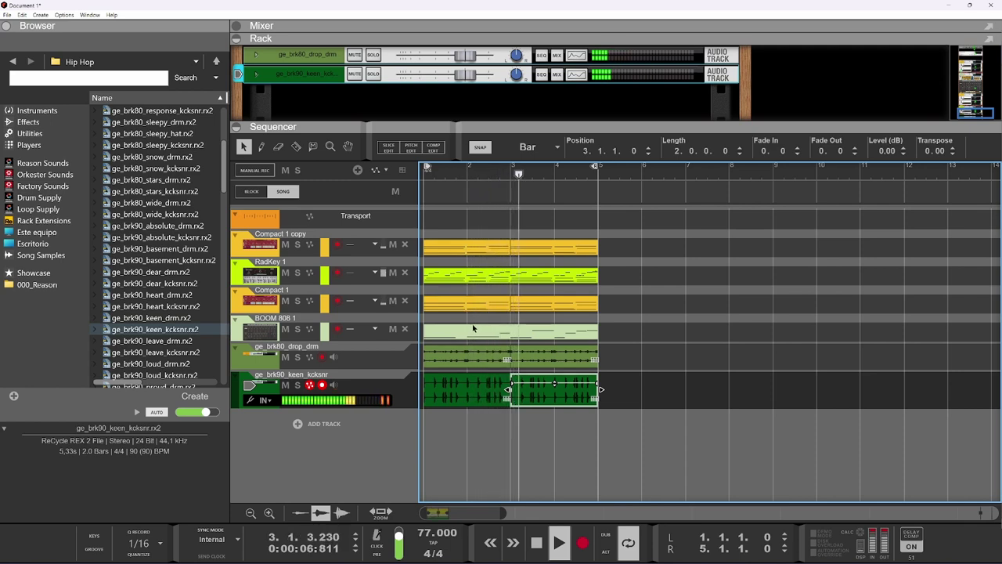
# Step: Solo the ge_brk90_keen_kcksnr track and lower the level of both its clips to -6.64 dB
pyautogui.click(507, 355)
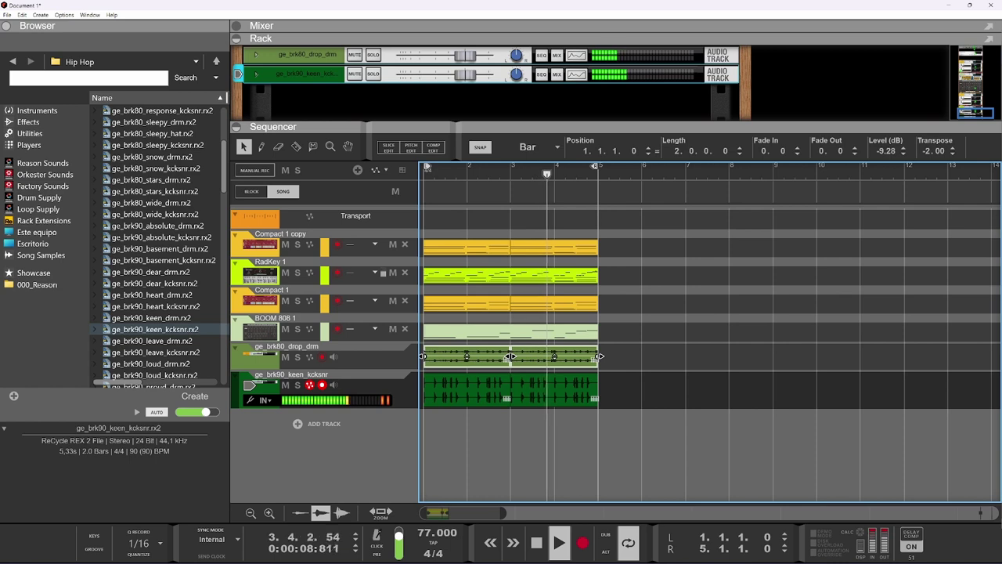
pyautogui.click(510, 389)
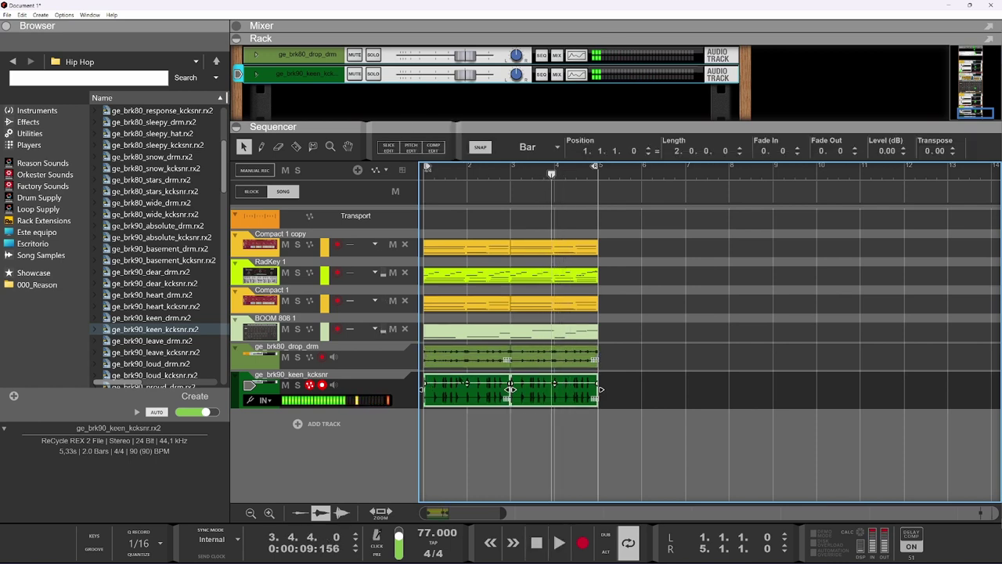
pyautogui.click(298, 385)
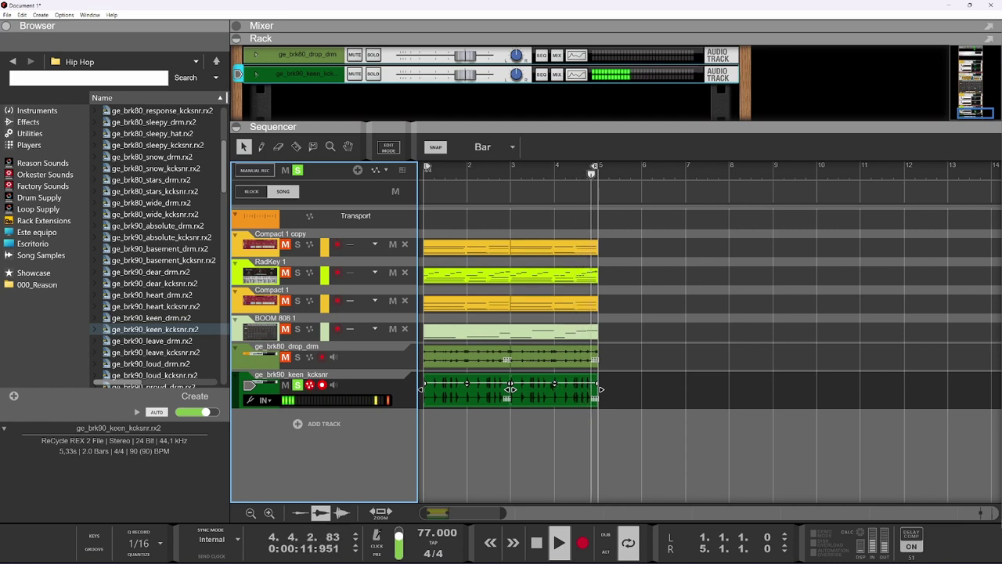
pyautogui.click(510, 389)
pyautogui.moveTo(466, 383); pyautogui.dragTo(510, 389)
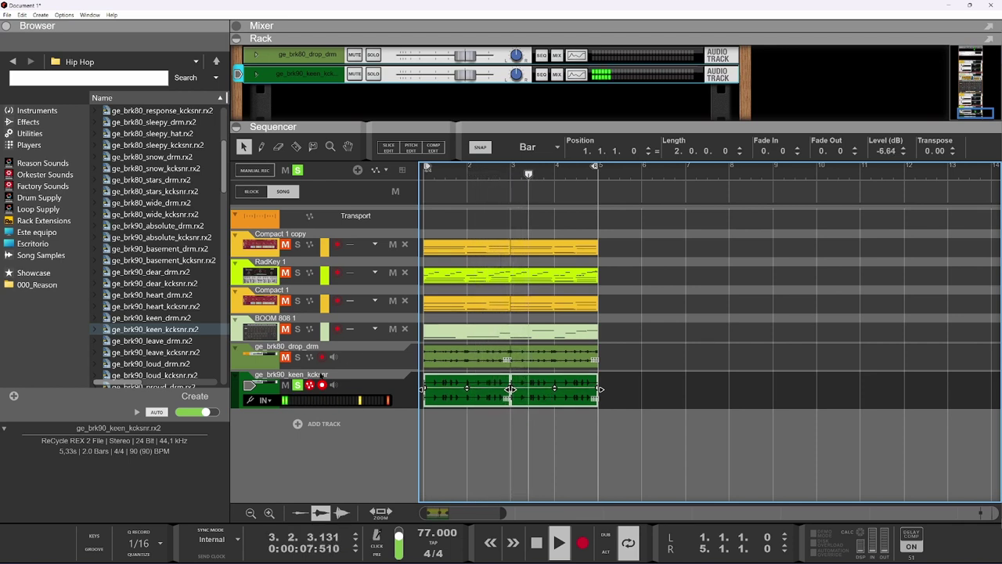
# Step: Clear the ge_brk90_keen_kcksnr solo and lower the ge_brk80_drop_drm channel fader in the rack
pyautogui.click(298, 385)
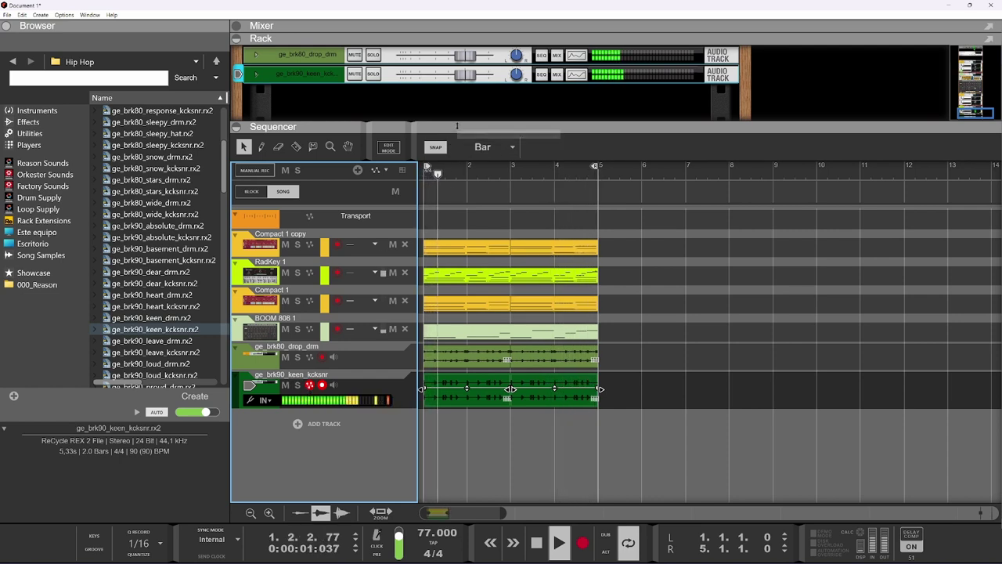
pyautogui.moveTo(463, 126); pyautogui.dragTo(463, 151)
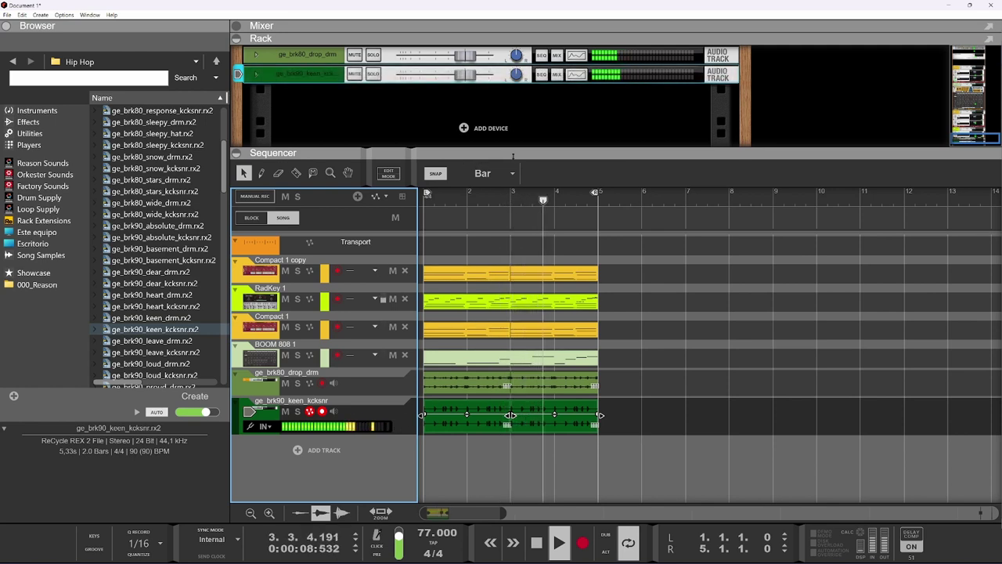
pyautogui.press('F6')
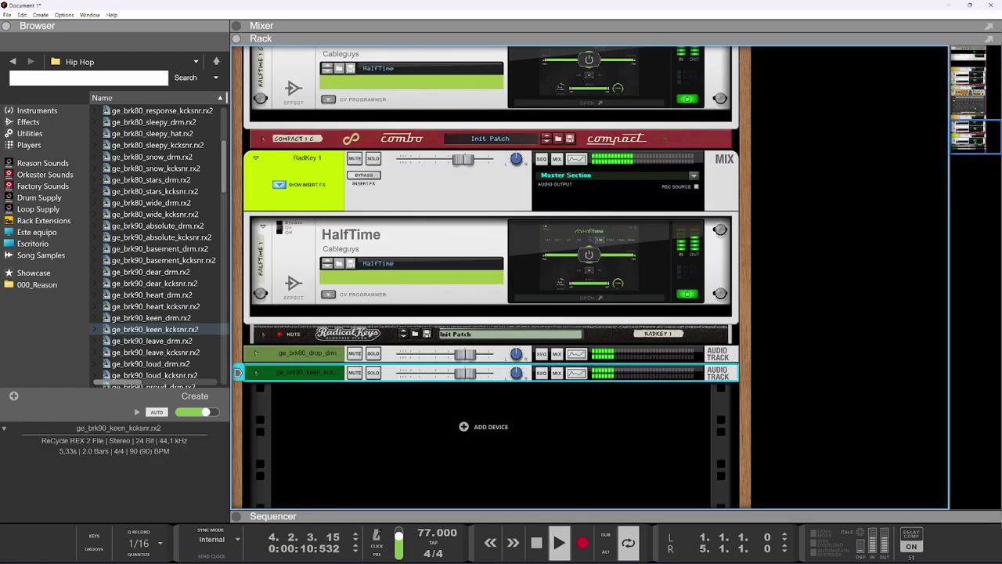
pyautogui.moveTo(462, 357); pyautogui.dragTo(449, 358)
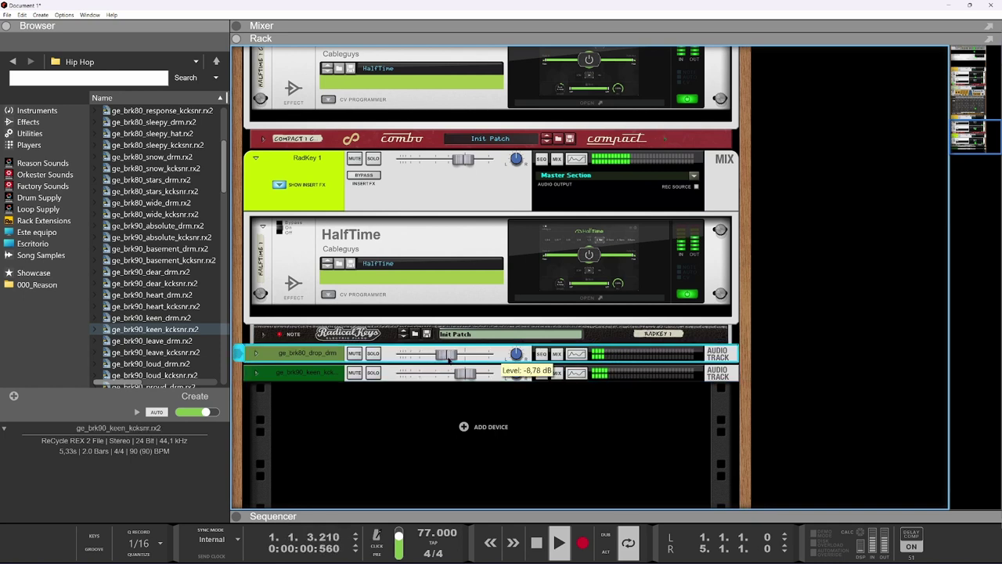
# Step: Hide the BOOM 808 channel's insert effects and move the device group below the two drum audio tracks in the rack
pyautogui.keyDown('shift'); pyautogui.click(315, 373); pyautogui.keyUp('shift')
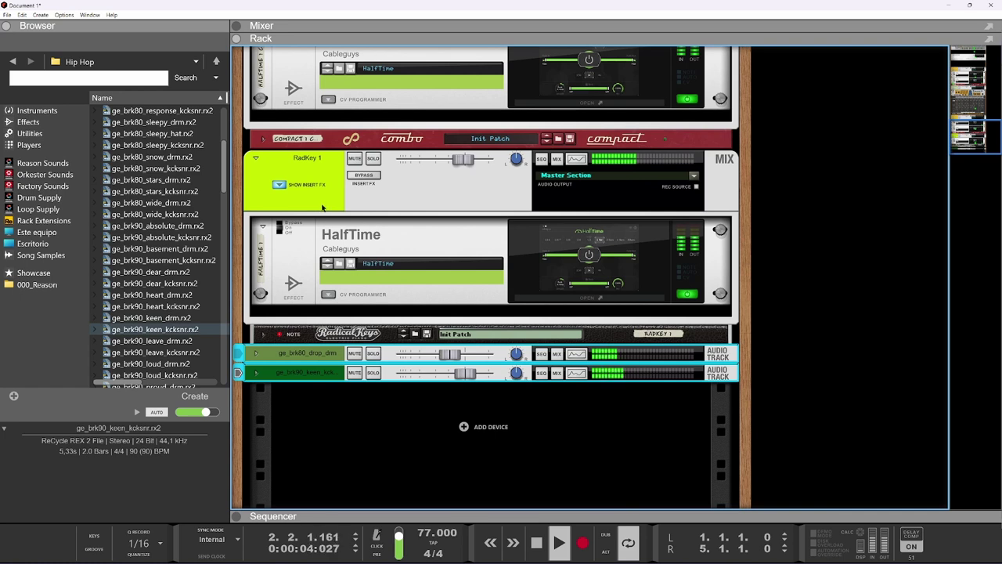
pyautogui.scroll(10, 322, 208)
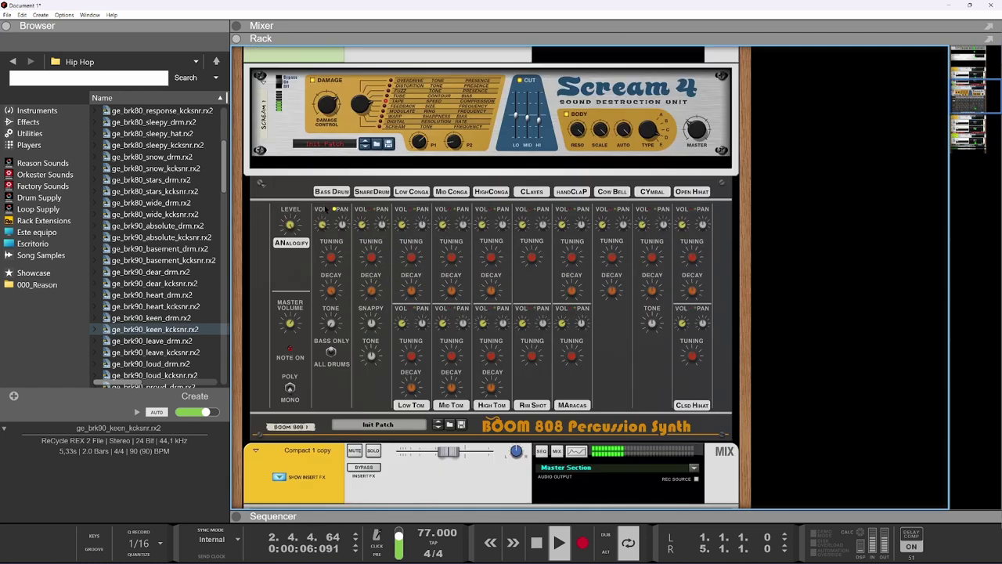
pyautogui.scroll(6, 326, 209)
pyautogui.click(278, 150)
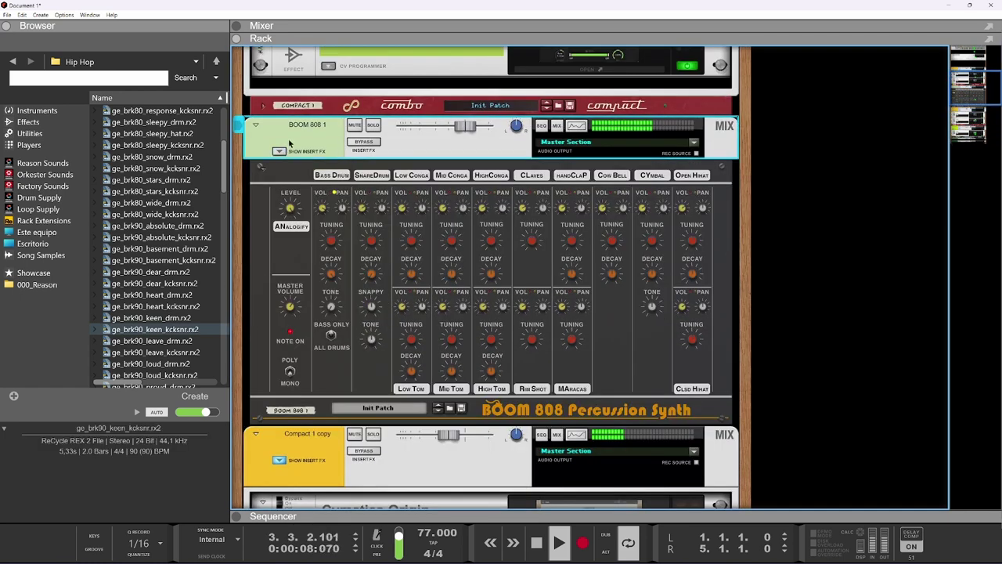
pyautogui.scroll(-7, 289, 143)
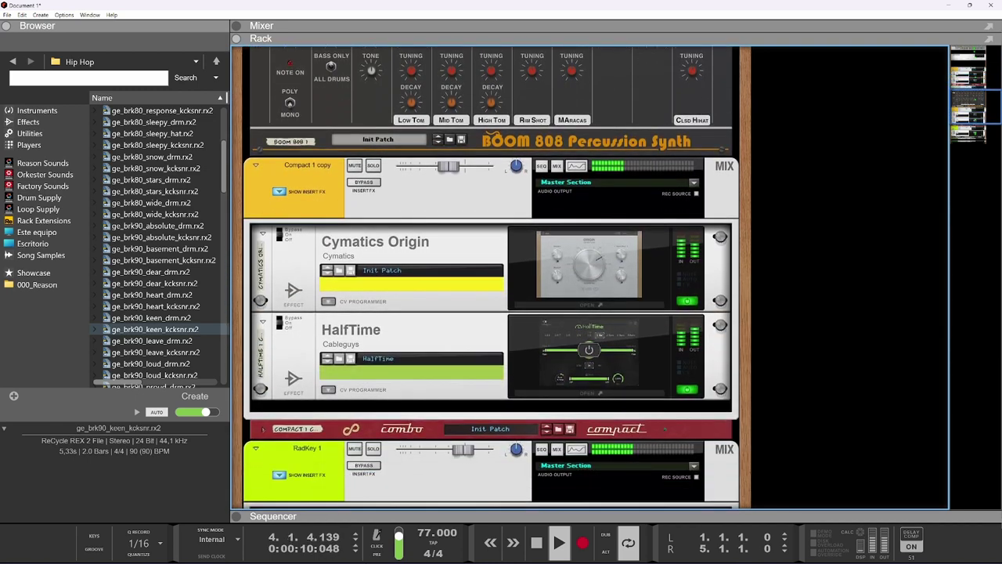
pyautogui.moveTo(332, 512); pyautogui.dragTo(345, 439)
pyautogui.scroll(8, 384, 396)
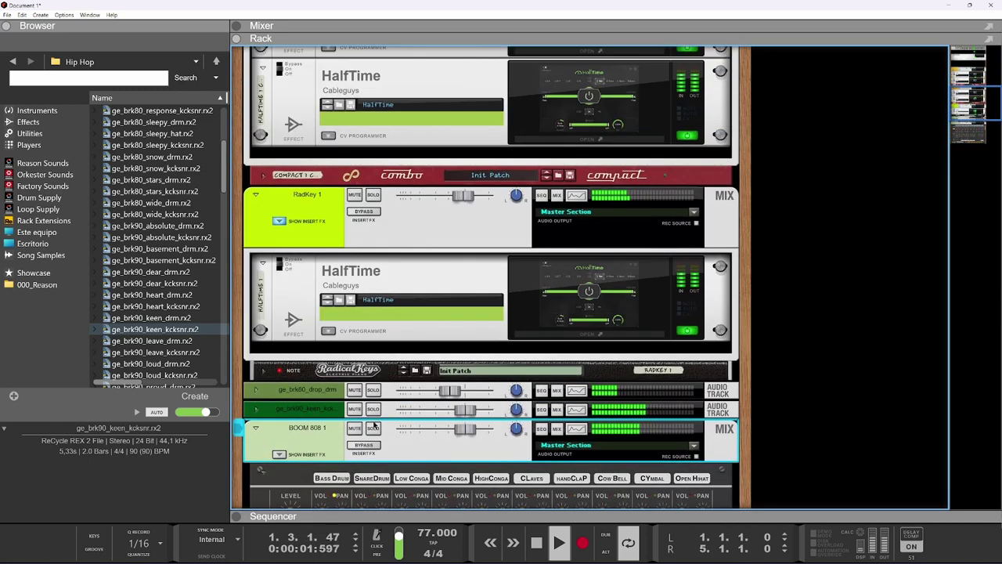
# Step: Route the ge_brk80_drop_drm and ge_brk90_keen_kcksnr tracks together to a new output bus
pyautogui.click(311, 403)
pyautogui.keyDown('shift'); pyautogui.click(310, 389); pyautogui.keyUp('shift')
pyautogui.rightClick(308, 389)
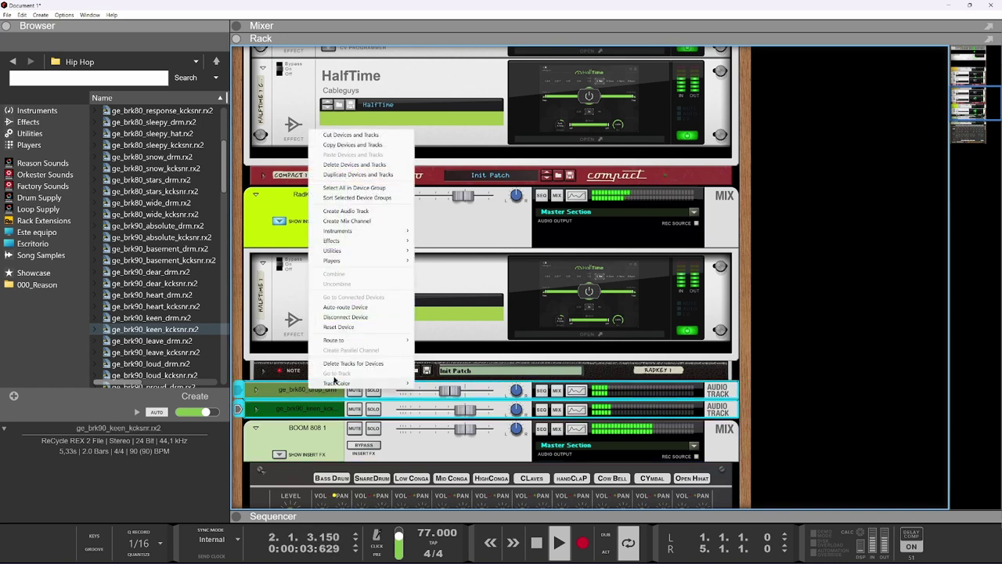
pyautogui.moveTo(376, 340)
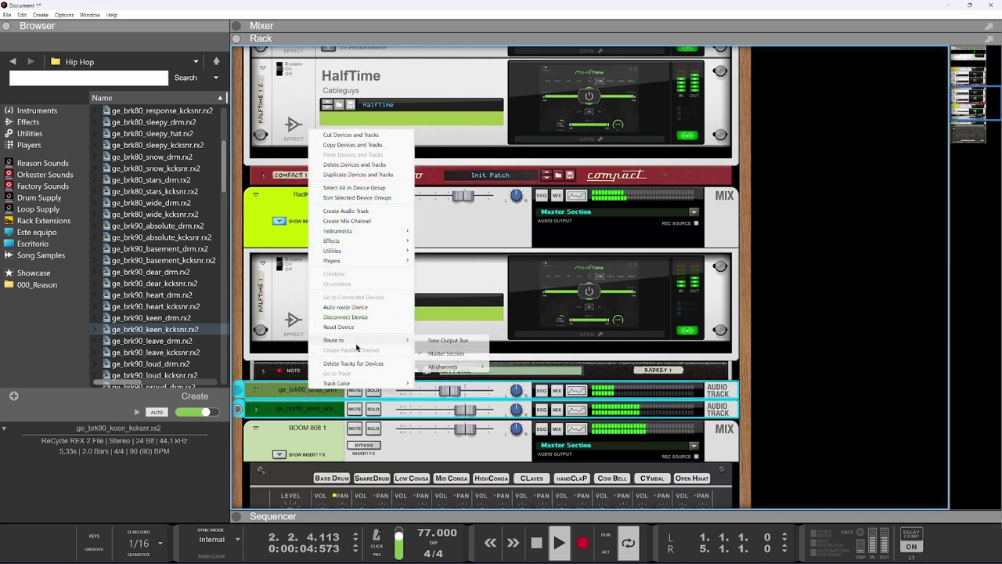
pyautogui.click(459, 341)
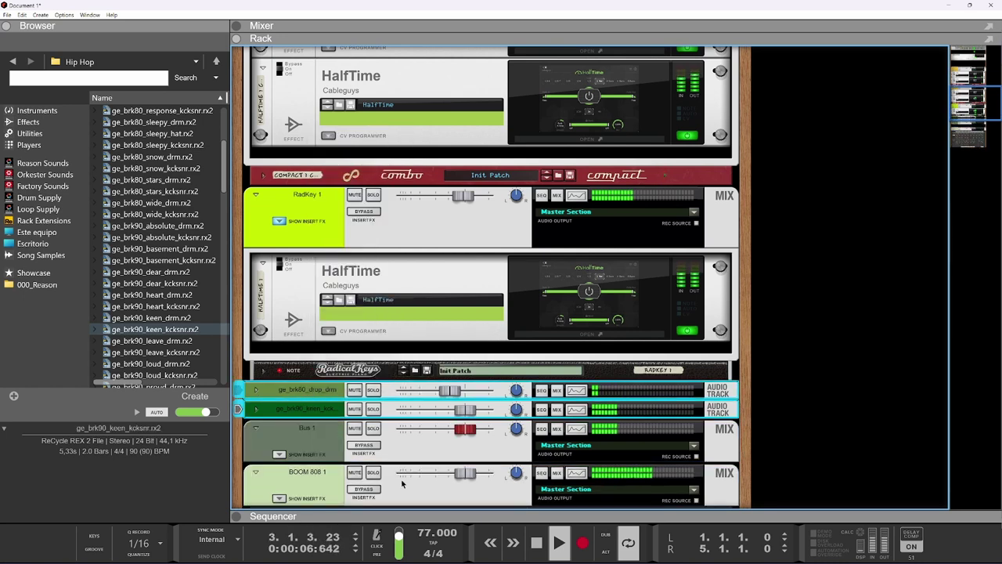
# Step: Rename the new output bus DRUMS and the BOOM 808 mix channel BASS
pyautogui.doubleClick(307, 428)
pyautogui.write('DRU')
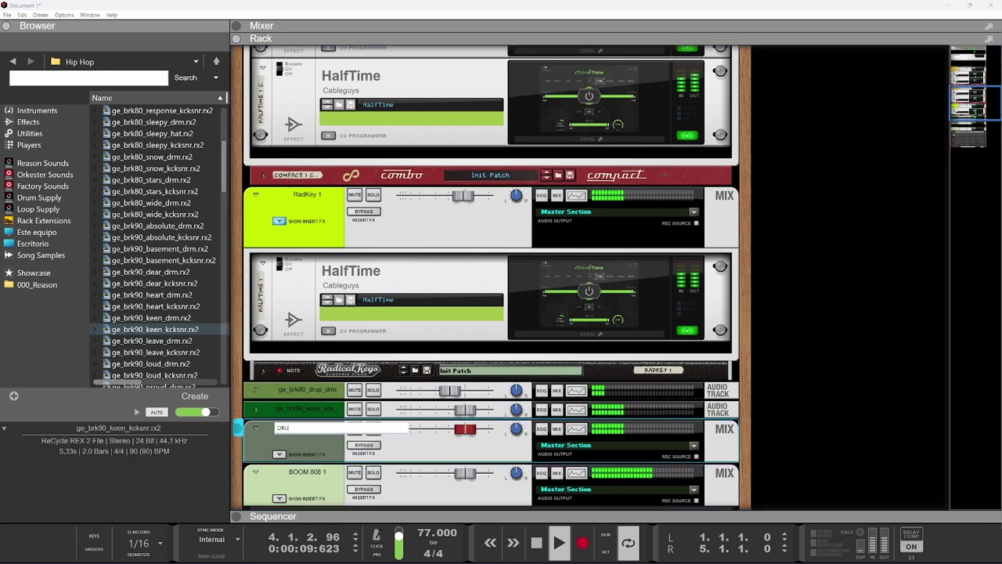
pyautogui.write('MS')
pyautogui.press('Return')
pyautogui.doubleClick(309, 472)
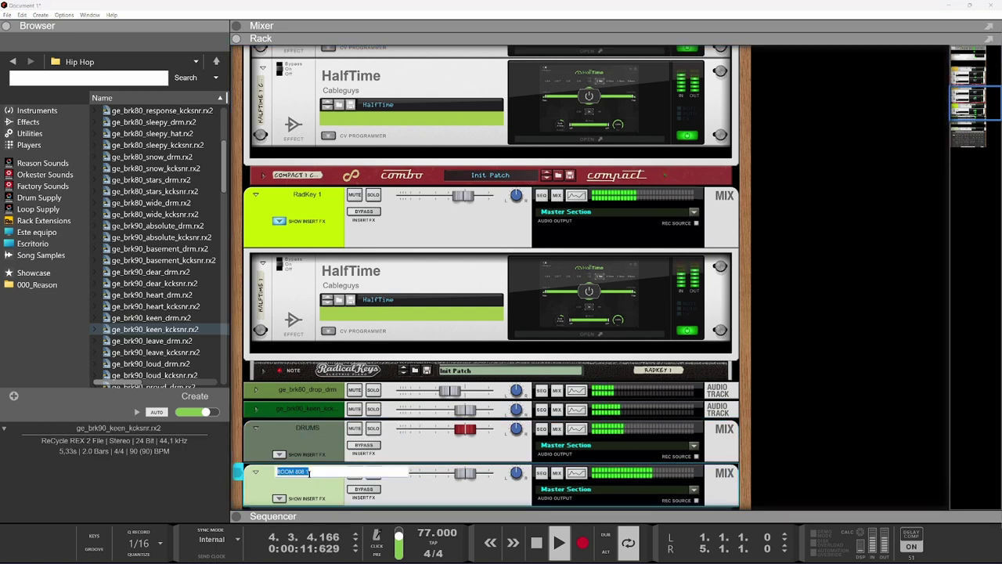
pyautogui.write('BASS')
pyautogui.press('Return')
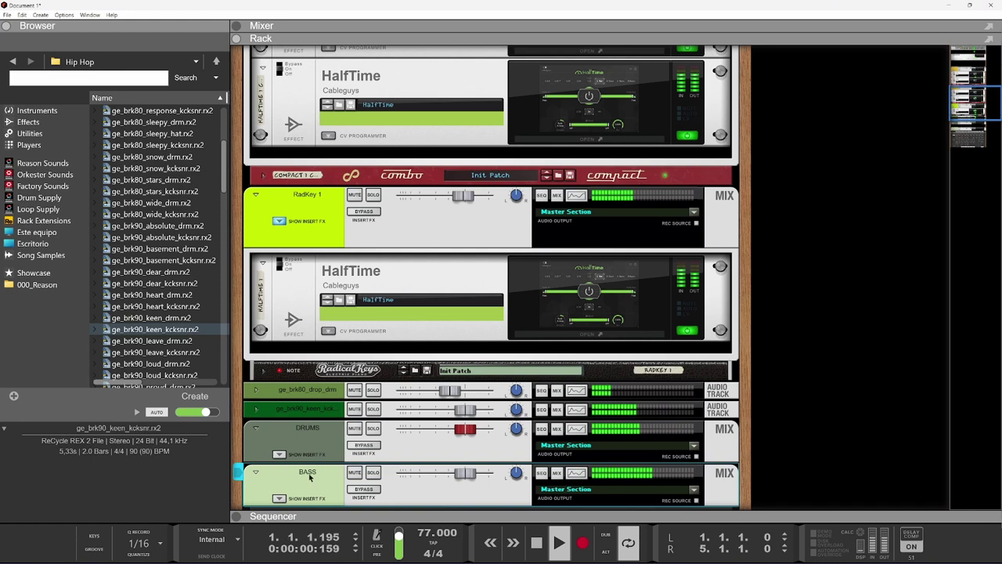
# Step: Solo the DRUMS bus and the BASS channel together and lower the BASS fader slightly
pyautogui.click(373, 428)
pyautogui.click(372, 472)
pyautogui.scroll(-3, 466, 436)
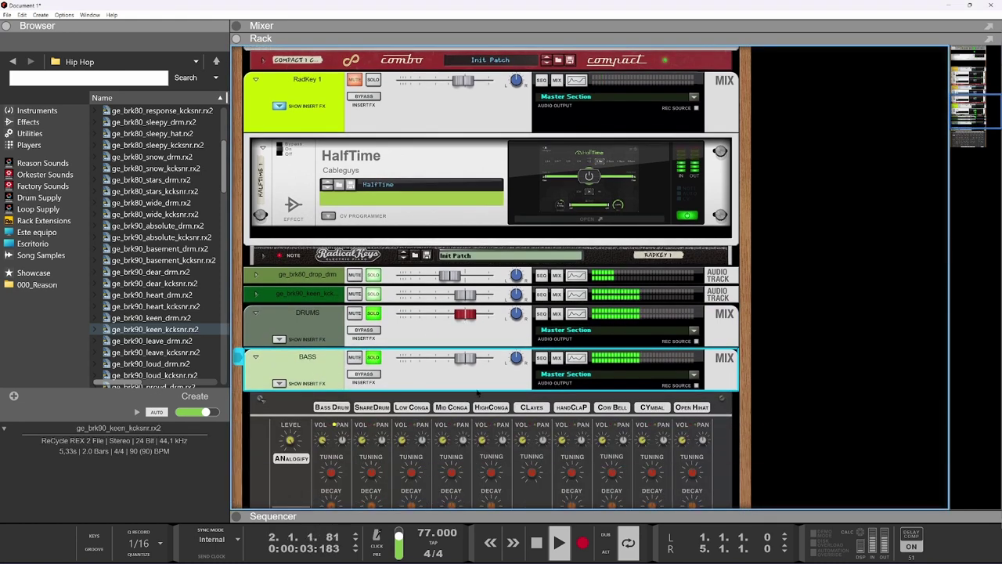
pyautogui.moveTo(466, 362); pyautogui.dragTo(458, 365)
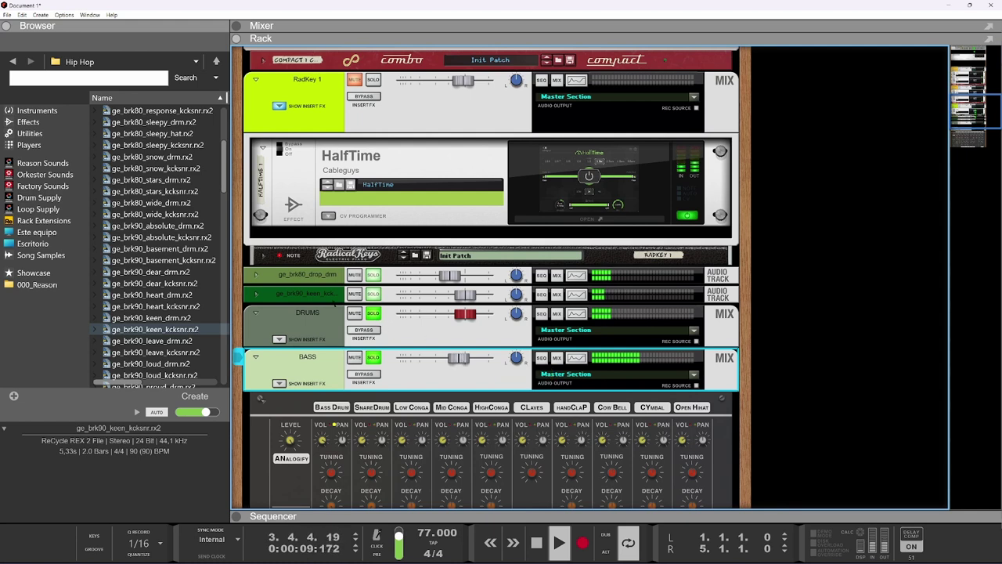
# Step: Isolate ge_brk90_keen_kcksnr within the drums, toggle the BASS solo and compare both spectra in the Spectrum EQ window
pyautogui.click(275, 279)
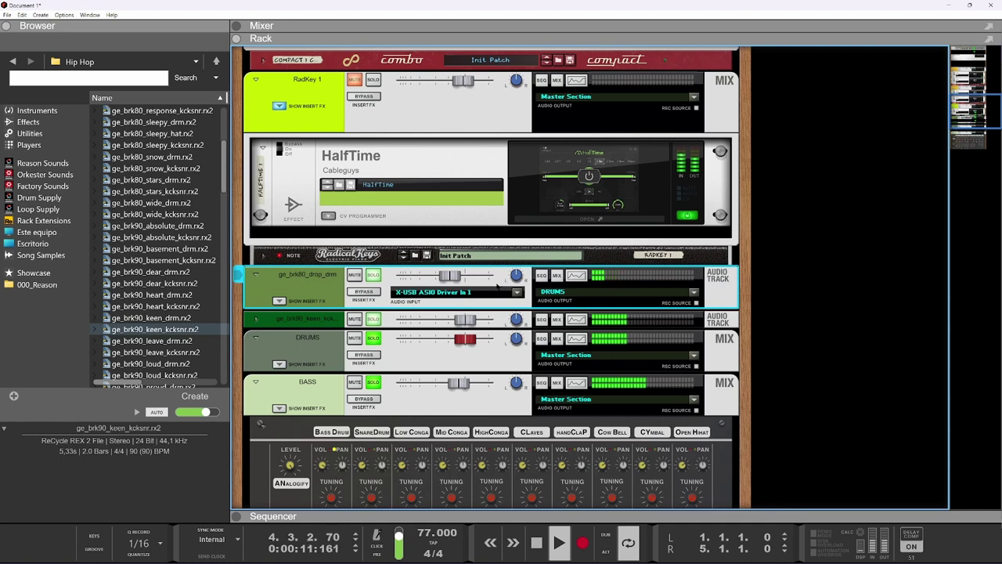
pyautogui.click(578, 322)
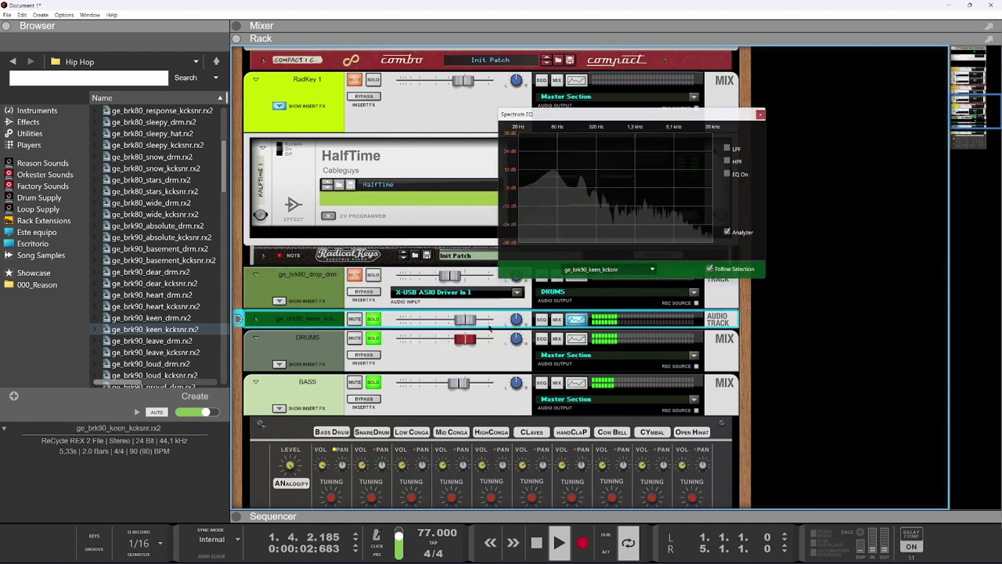
pyautogui.click(372, 382)
pyautogui.click(373, 383)
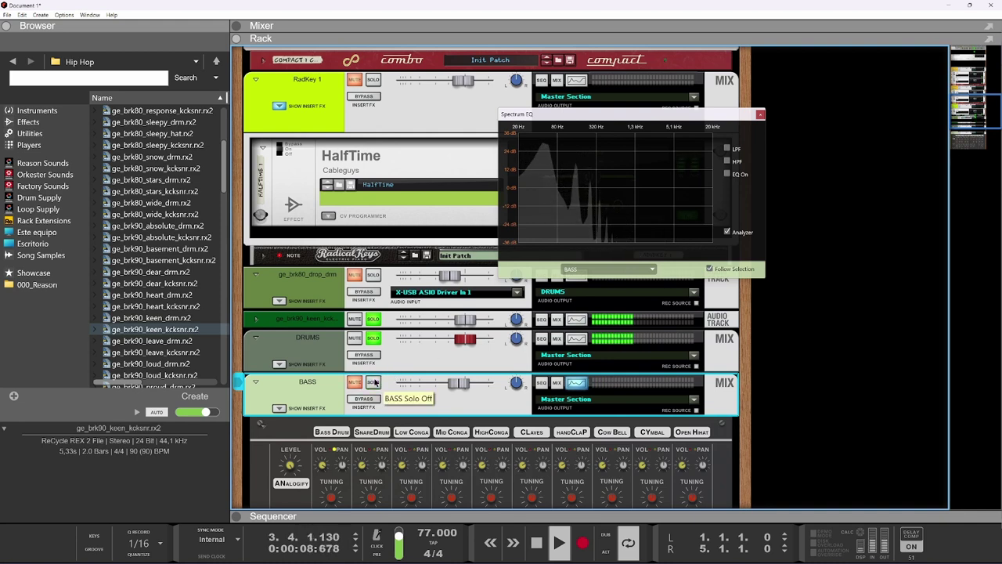
# Step: Enable the EQ on ge_brk90_keen_kcksnr and boost its low-frequency band by 11.11 dB at 44.2 Hz
pyautogui.press('Up')
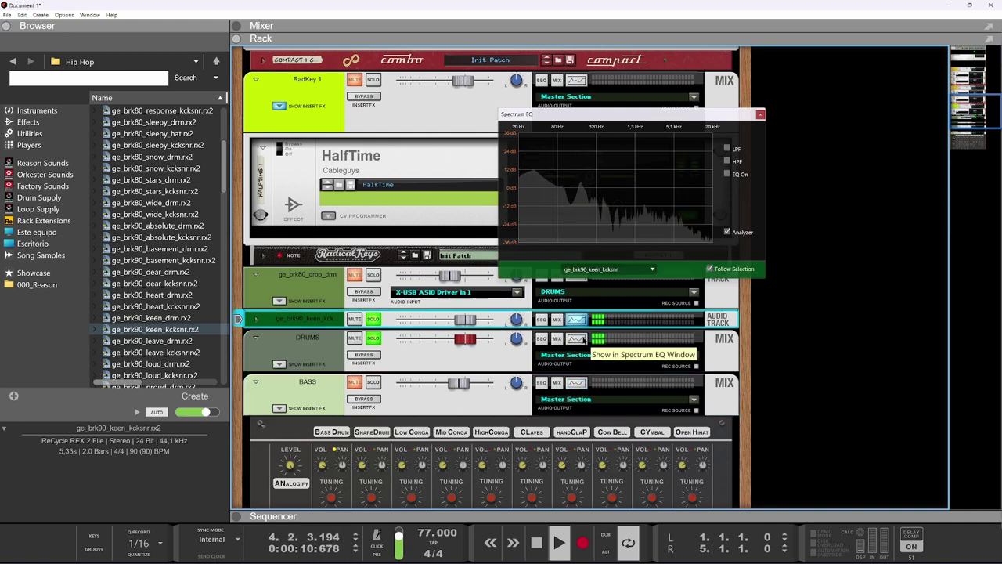
pyautogui.click(727, 174)
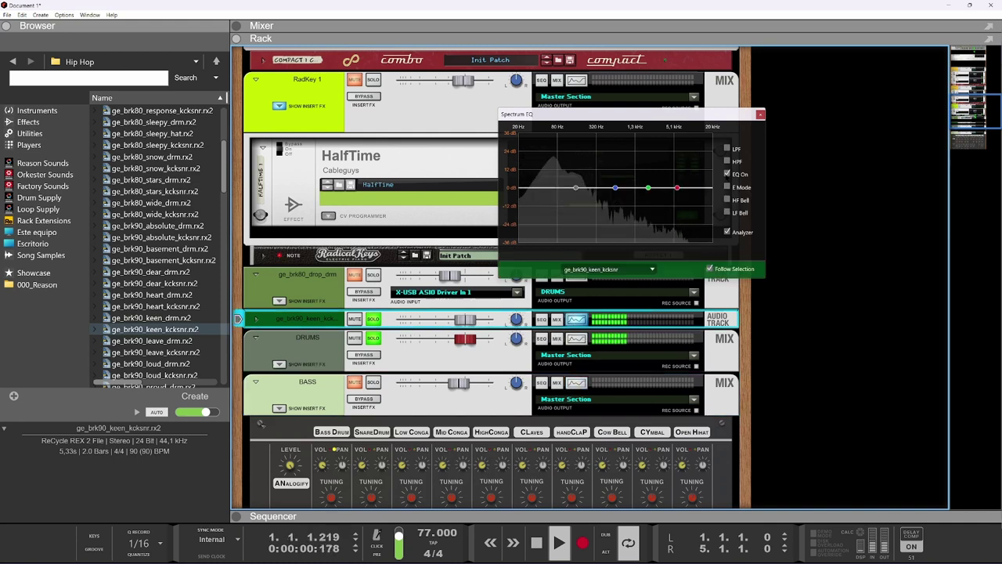
pyautogui.moveTo(575, 188); pyautogui.dragTo(540, 170)
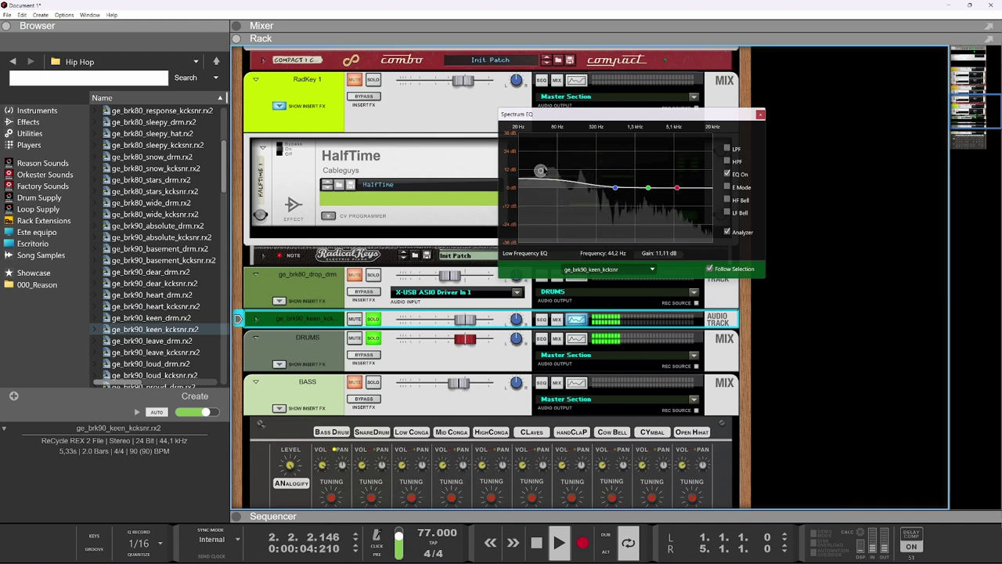
# Step: Enable the BASS channel's EQ without a low-pass filter, cut its low band by 6.03 dB at 58.9 Hz, and solo BASS again
pyautogui.click(576, 382)
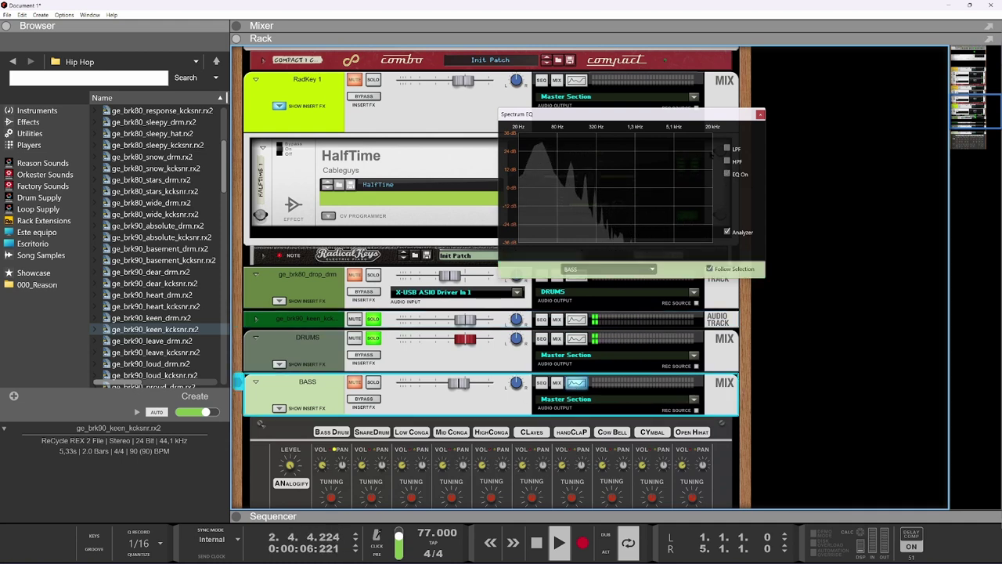
pyautogui.click(727, 148)
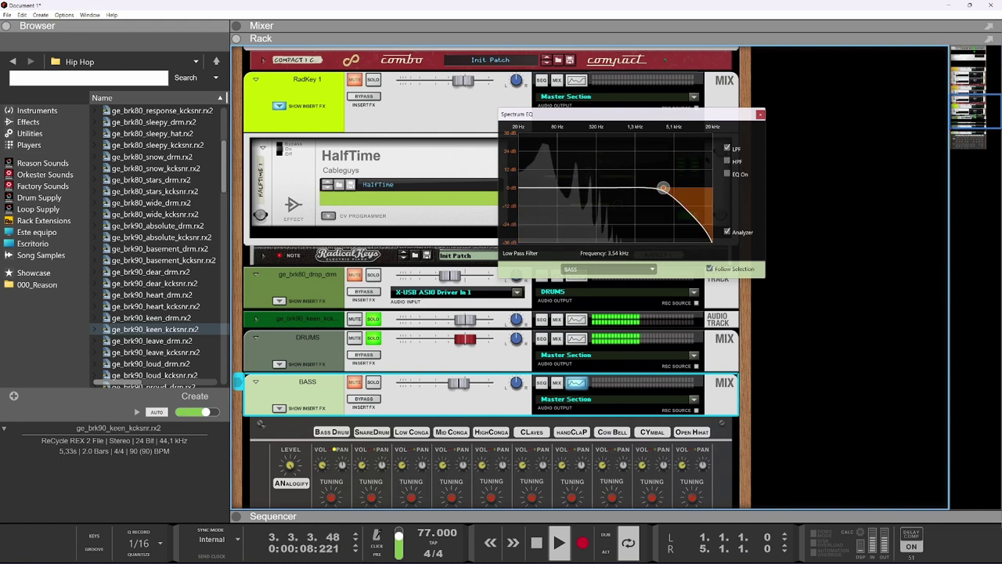
pyautogui.click(726, 147)
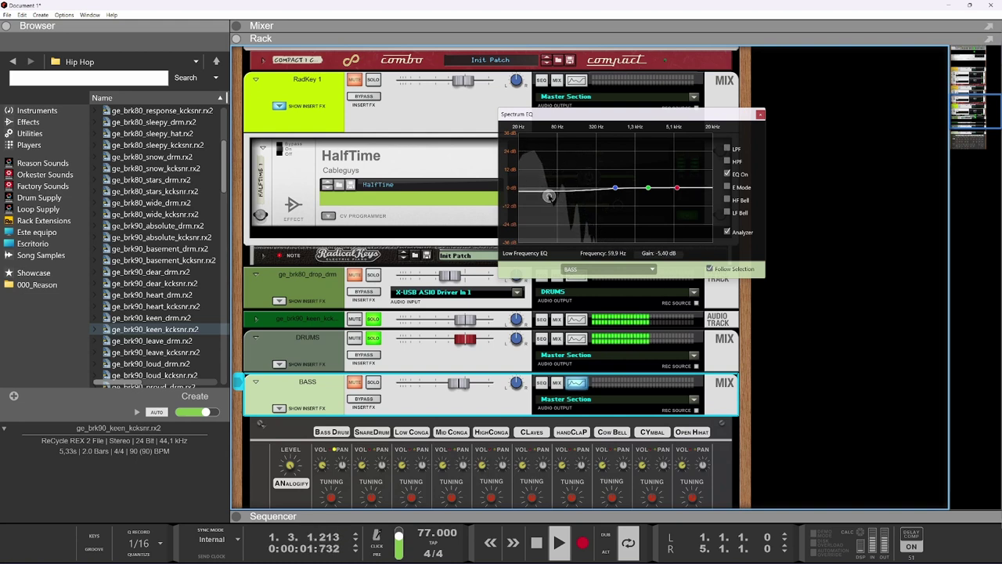
pyautogui.click(373, 382)
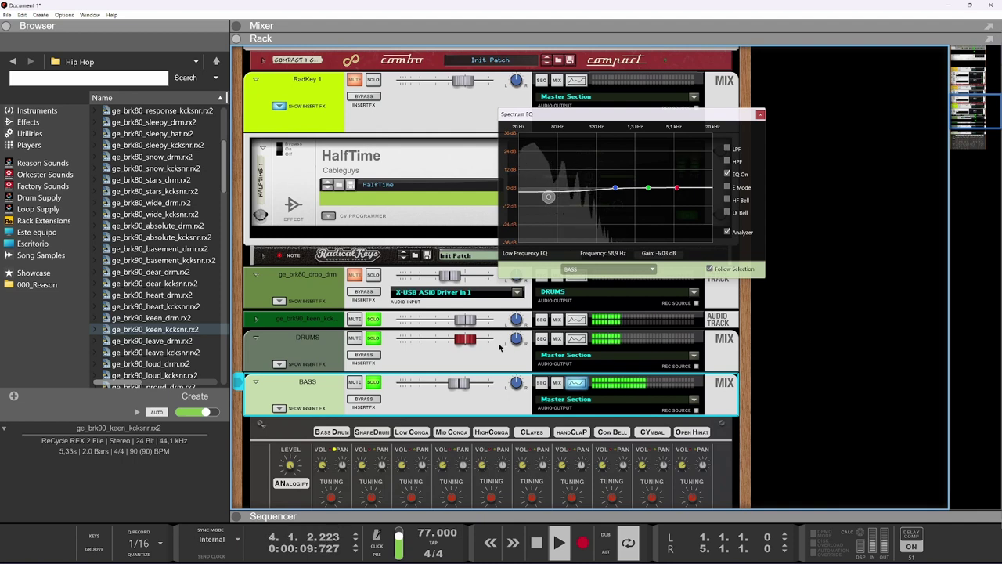
# Step: Split the first ge_brk90_keen_kcksnr clip at its slices on beats 2 and 4 of both bars, and open the piece starting at 1.4
pyautogui.click(490, 516)
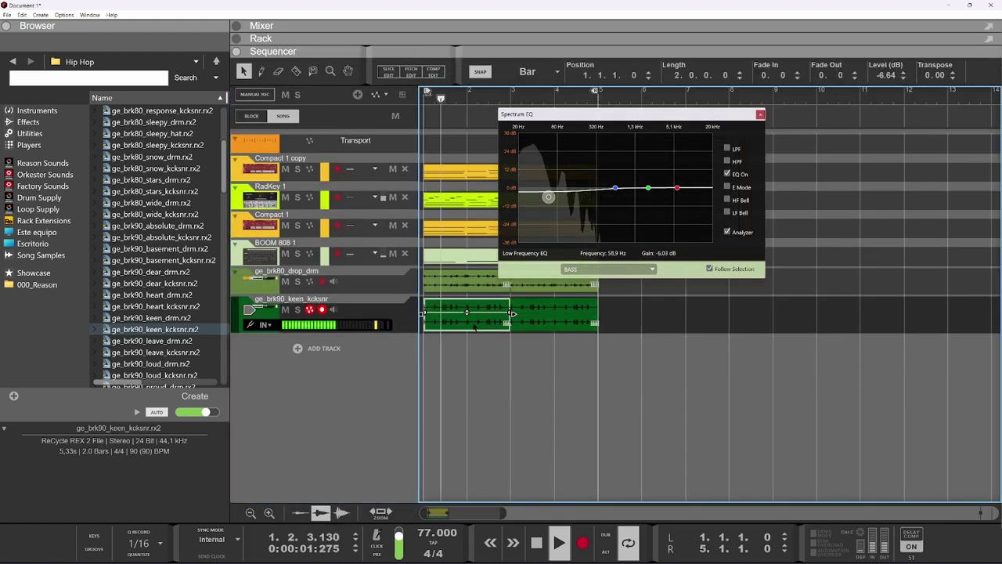
pyautogui.doubleClick(511, 317)
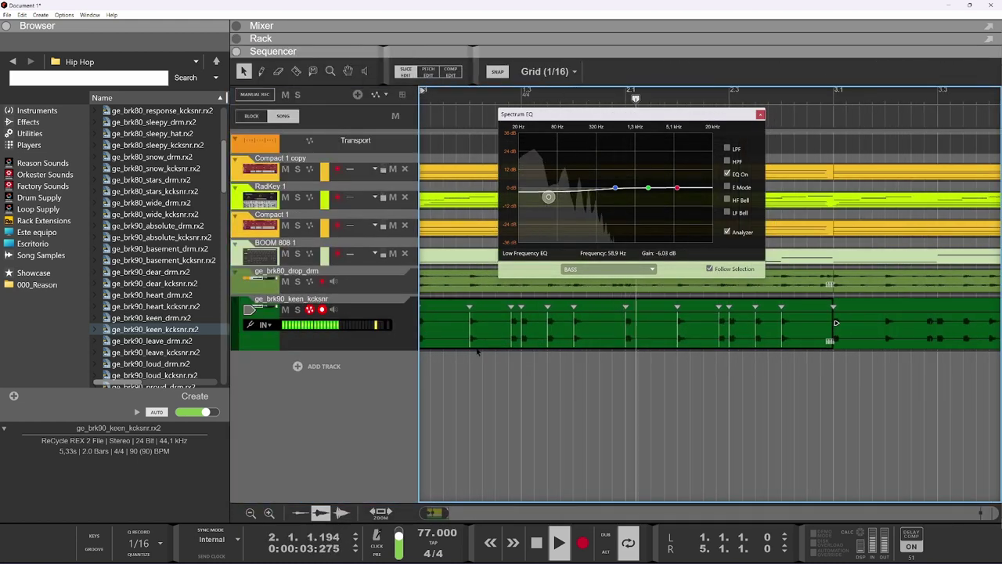
pyautogui.scroll(-3, 513, 351)
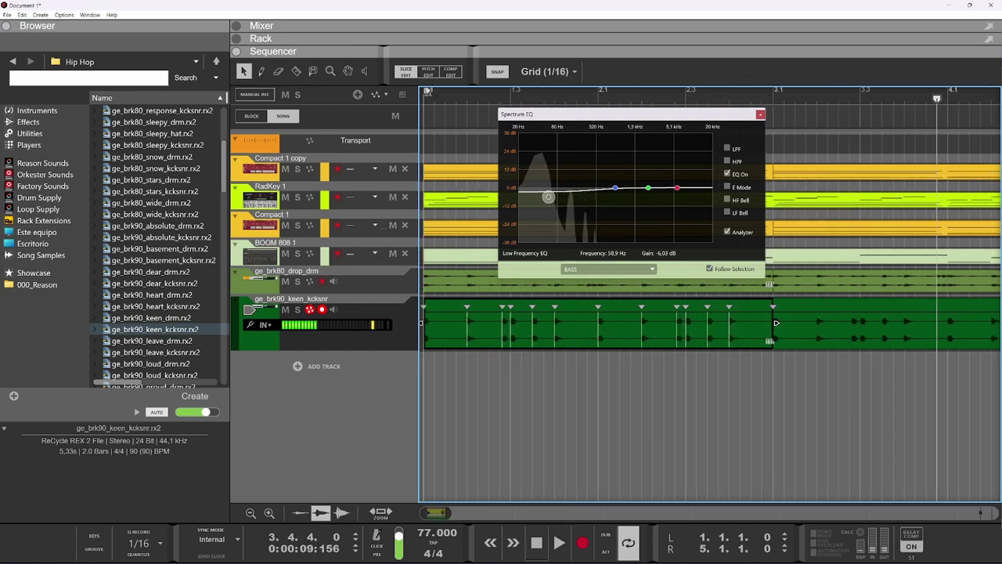
pyautogui.scroll(2, 468, 319)
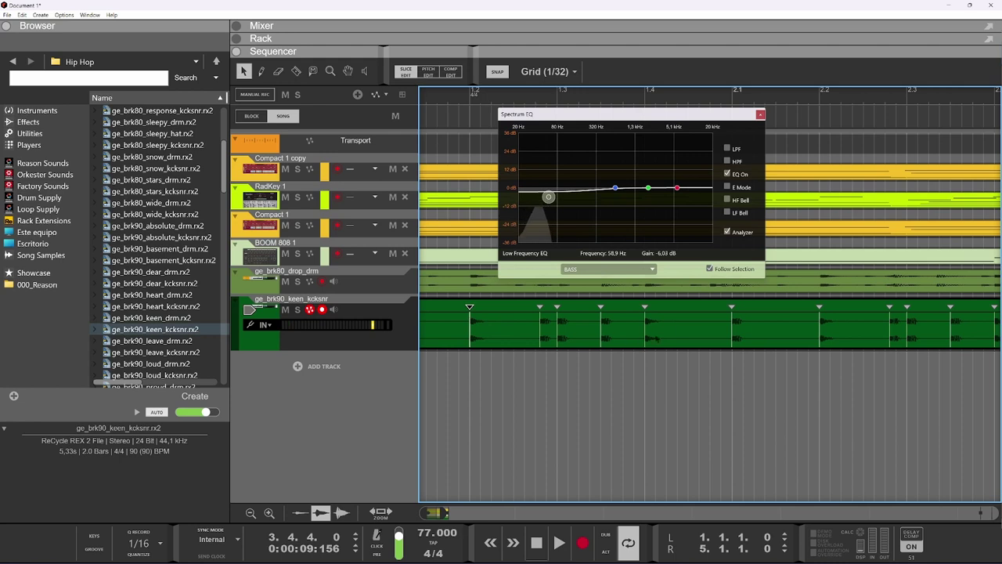
pyautogui.moveTo(637, 335); pyautogui.dragTo(639, 334)
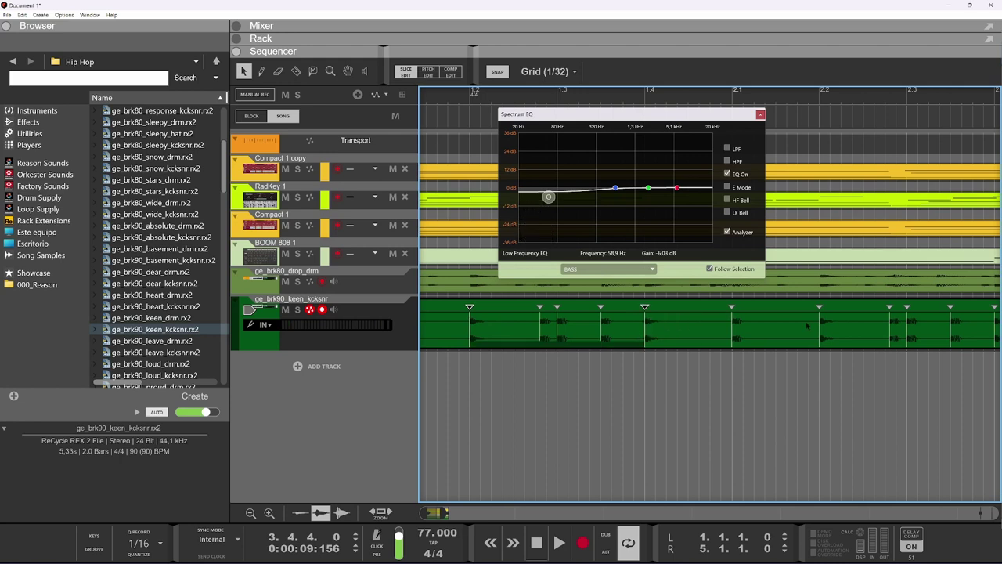
pyautogui.scroll(-3, 822, 335)
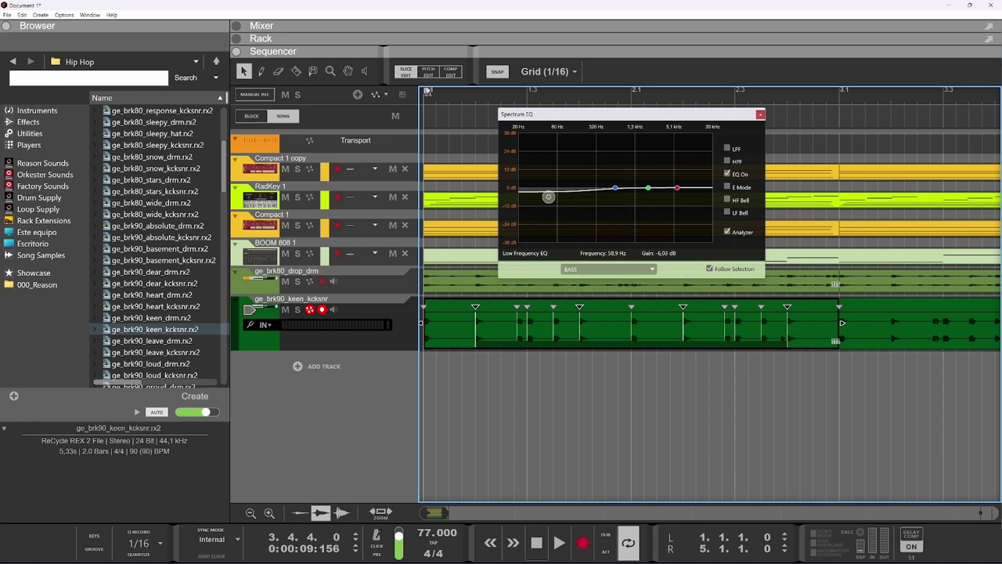
pyautogui.rightClick(789, 332)
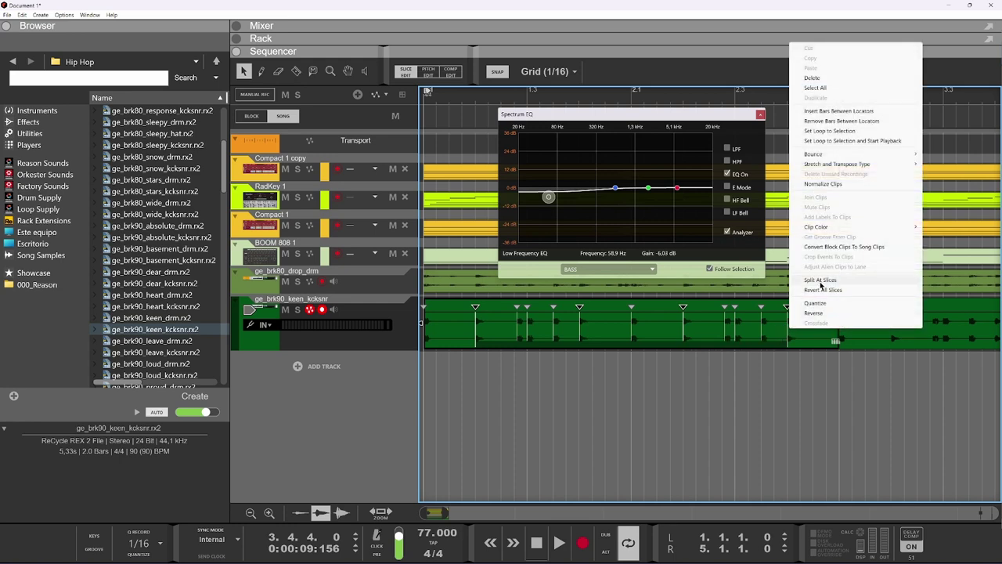
pyautogui.click(821, 282)
pyautogui.doubleClick(620, 315)
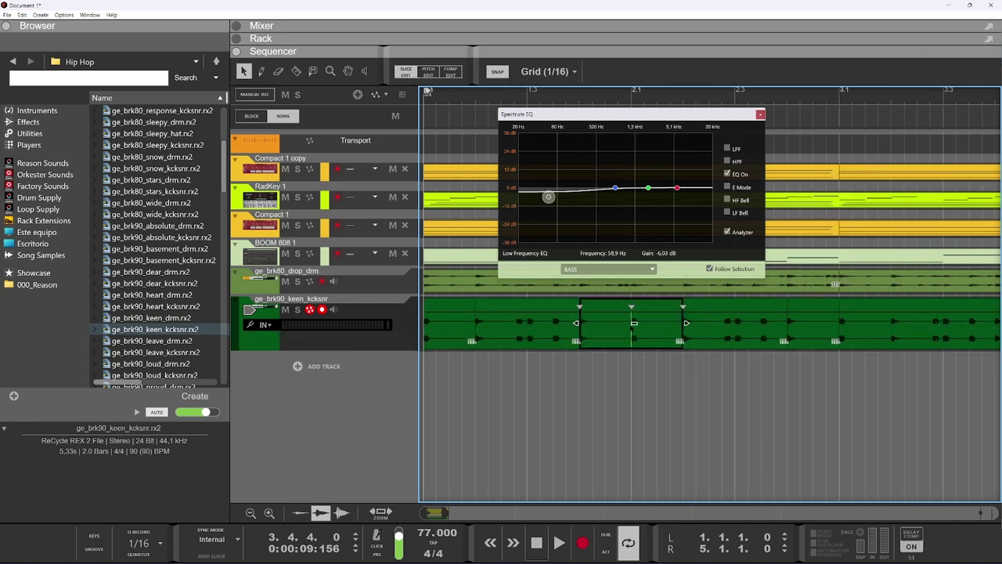
# Step: Split the ge_brk90_keen_kcksnr piece starting at 1.4 at its slice on 2.1, and the piece starting at 1.2 at its slice before 1.3
pyautogui.rightClick(629, 326)
pyautogui.click(662, 277)
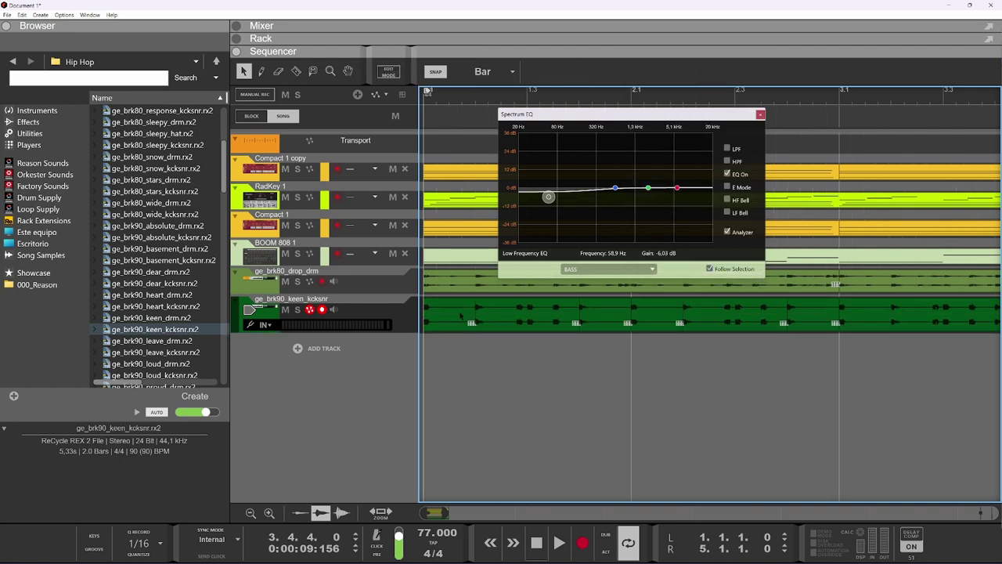
pyautogui.doubleClick(484, 314)
pyautogui.rightClick(515, 322)
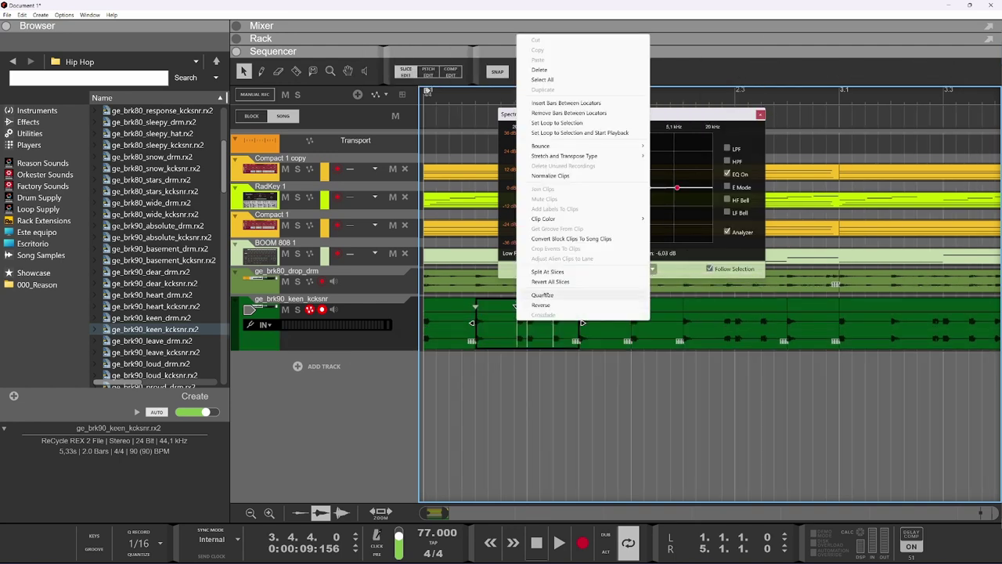
pyautogui.click(560, 274)
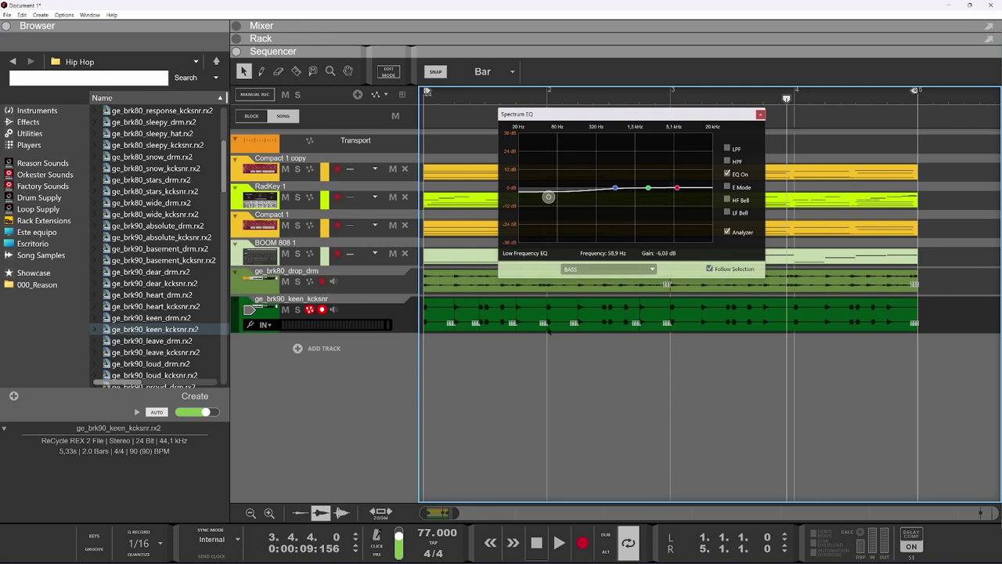
# Step: Delete the second ge_brk90_keen_kcksnr clip, the unsplit one starting at bar 3
pyautogui.scroll(3, 624, 328)
pyautogui.click(708, 315)
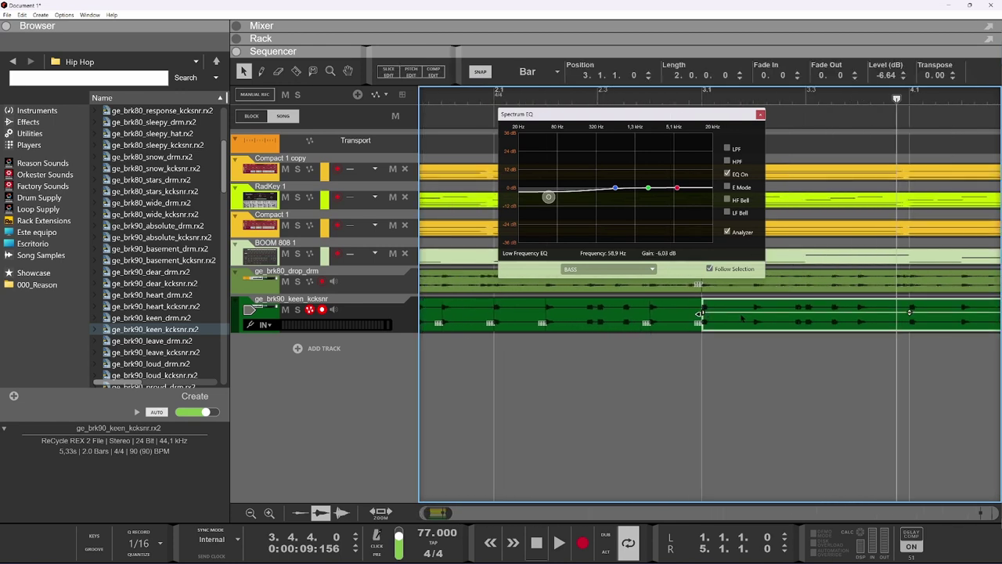
pyautogui.doubleClick(699, 314)
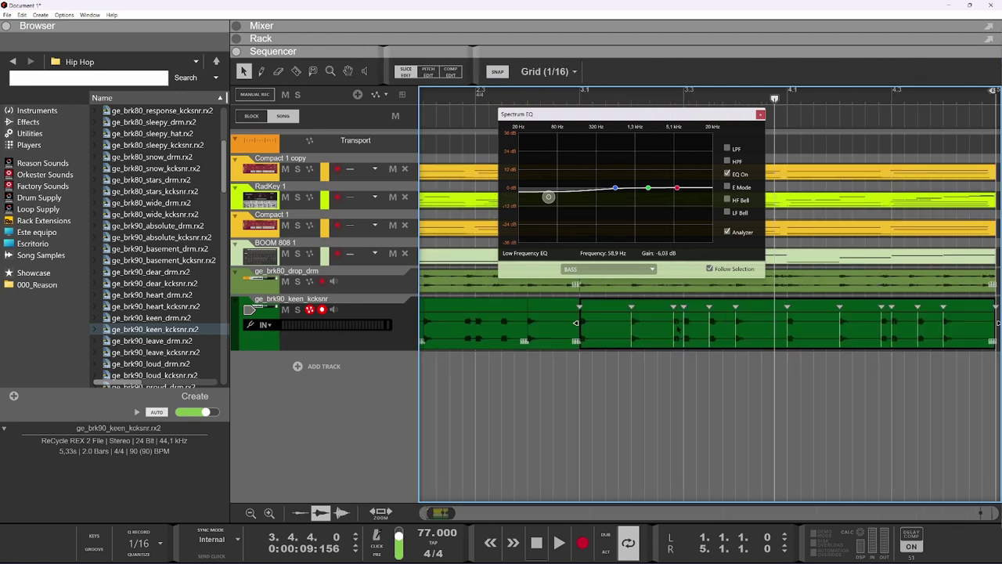
pyautogui.press('Escape')
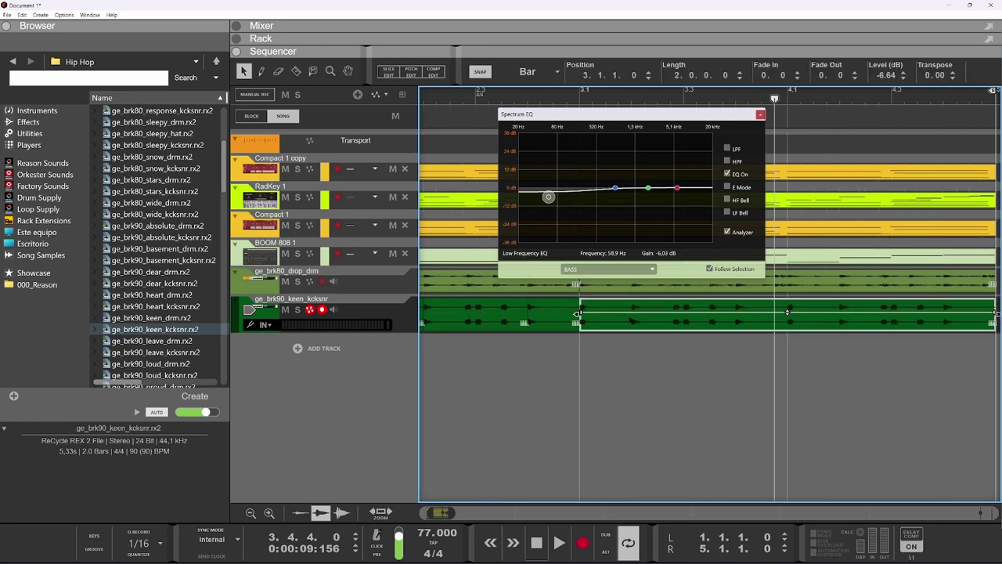
pyautogui.press('Delete')
pyautogui.scroll(-4, 621, 338)
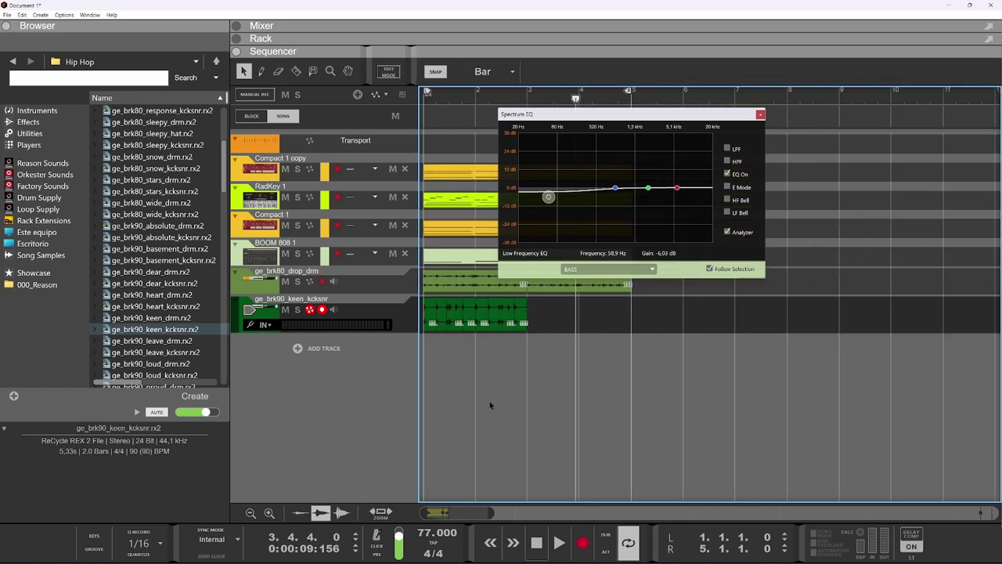
pyautogui.scroll(2, 448, 325)
pyautogui.moveTo(429, 510); pyautogui.dragTo(412, 518)
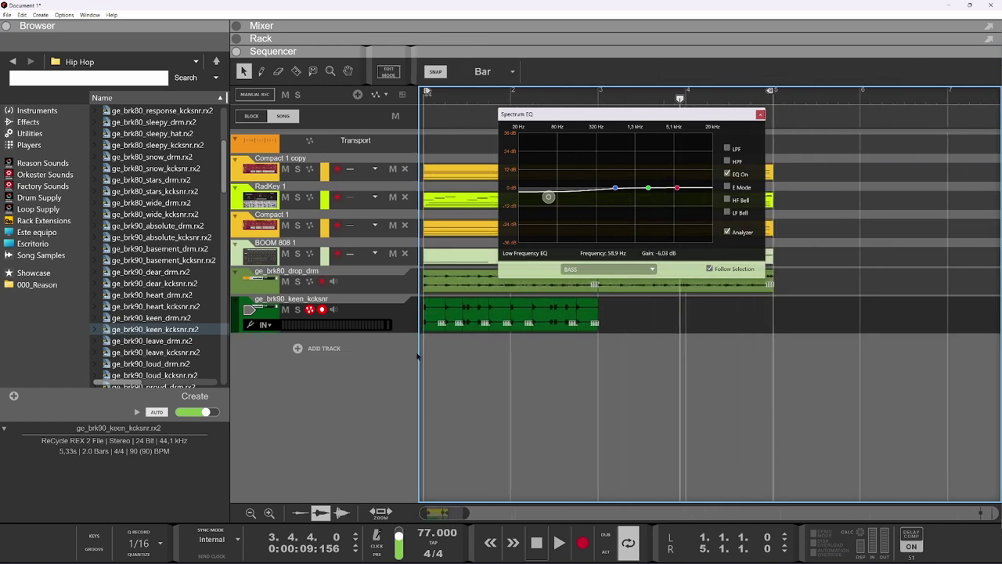
# Step: Split the ge_brk90_keen_kcksnr piece starting at 2.2 at its slice before 2.3, and delete the four snare pieces at 1.2, 1.4, 2.2 and 2.4
pyautogui.scroll(4, 423, 352)
pyautogui.scroll(-1, 496, 334)
pyautogui.click(495, 328)
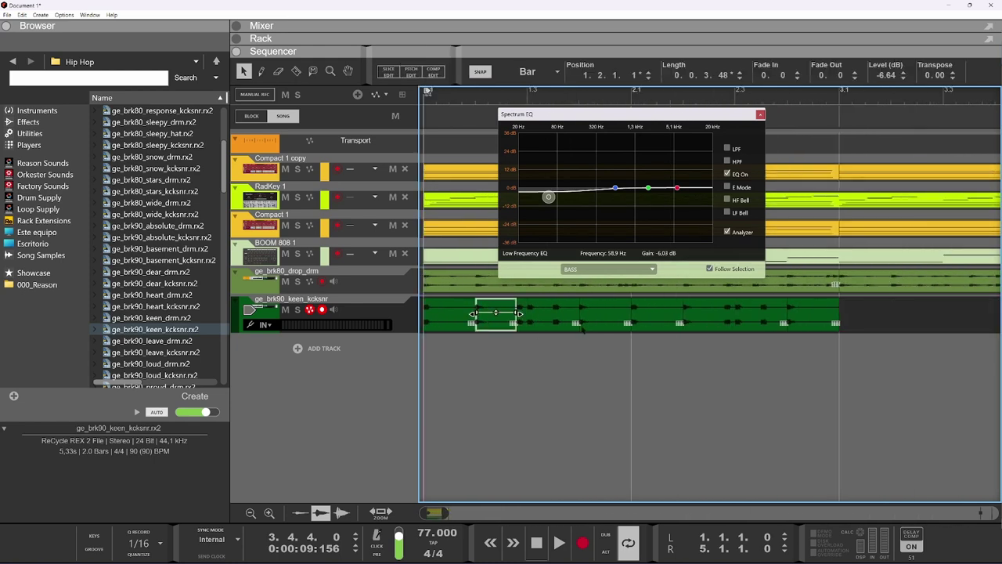
pyautogui.keyDown('shift'); pyautogui.click(708, 311); pyautogui.keyUp('shift')
pyautogui.doubleClick(713, 324)
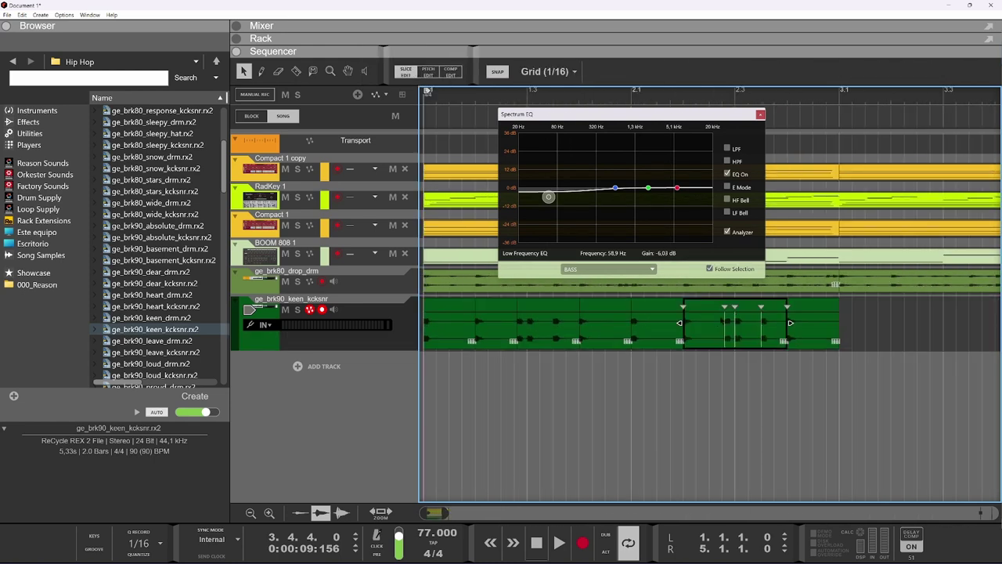
pyautogui.rightClick(721, 320)
pyautogui.click(749, 268)
pyautogui.click(703, 311)
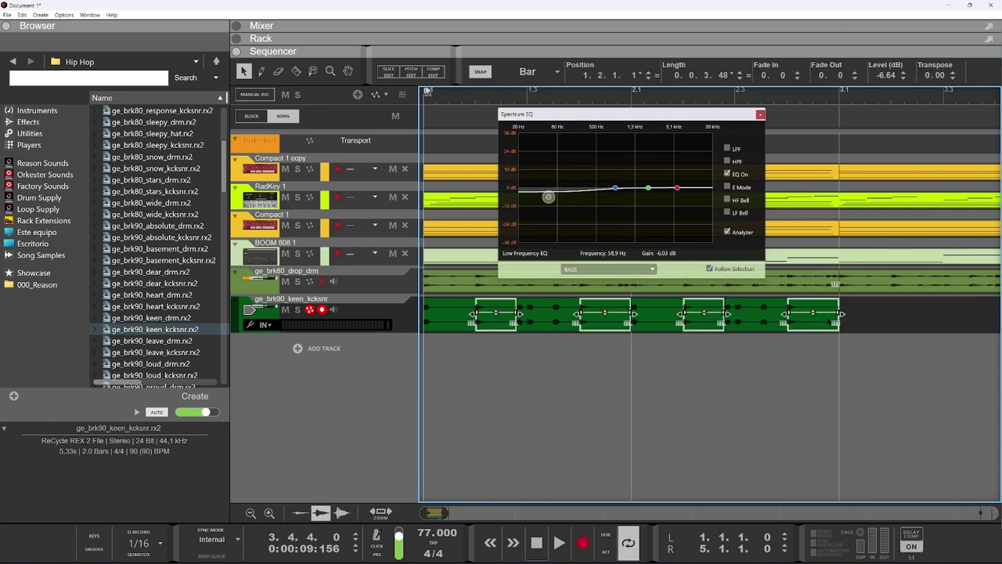
pyautogui.press('Delete')
# Step: Audition samples in the Drum Supply's Snare Drums folder, comparing Sd_dh_hard, Sd_dh_livingroom, Sd_dh_little and Sd_dh_liveroom
pyautogui.click(39, 197)
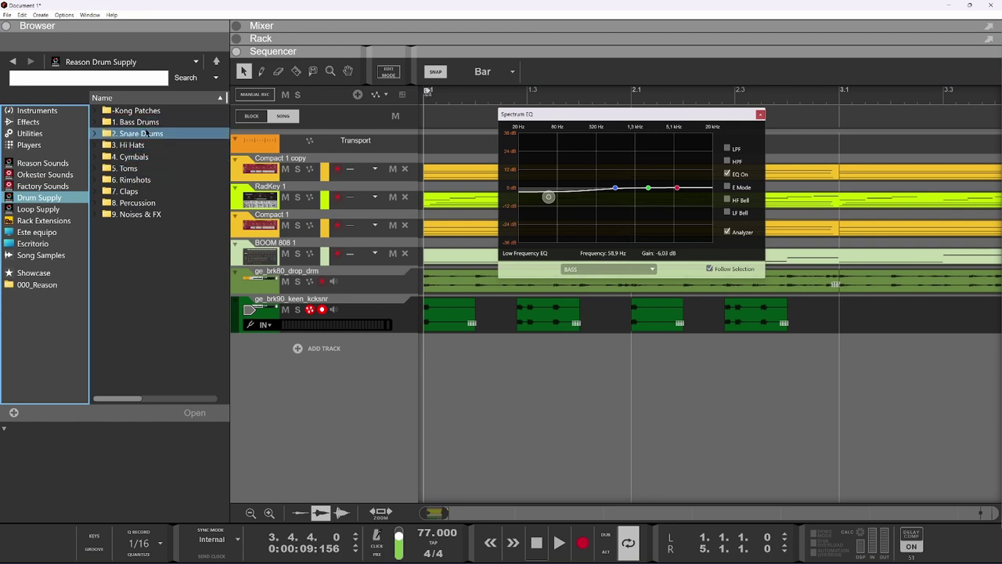
pyautogui.doubleClick(140, 133)
pyautogui.scroll(-10, 161, 259)
pyautogui.click(162, 260)
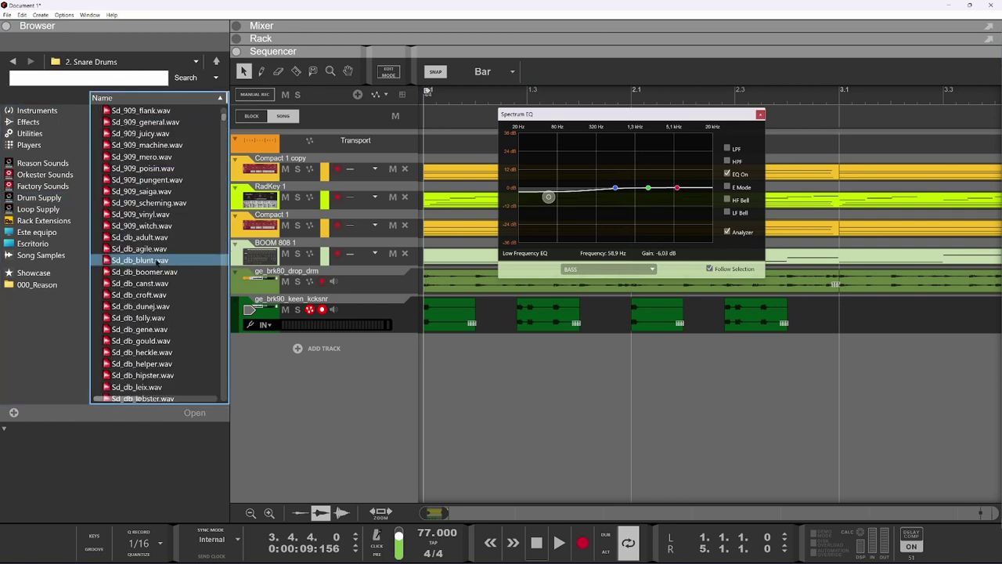
pyautogui.scroll(-10, 159, 261)
pyautogui.click(156, 271)
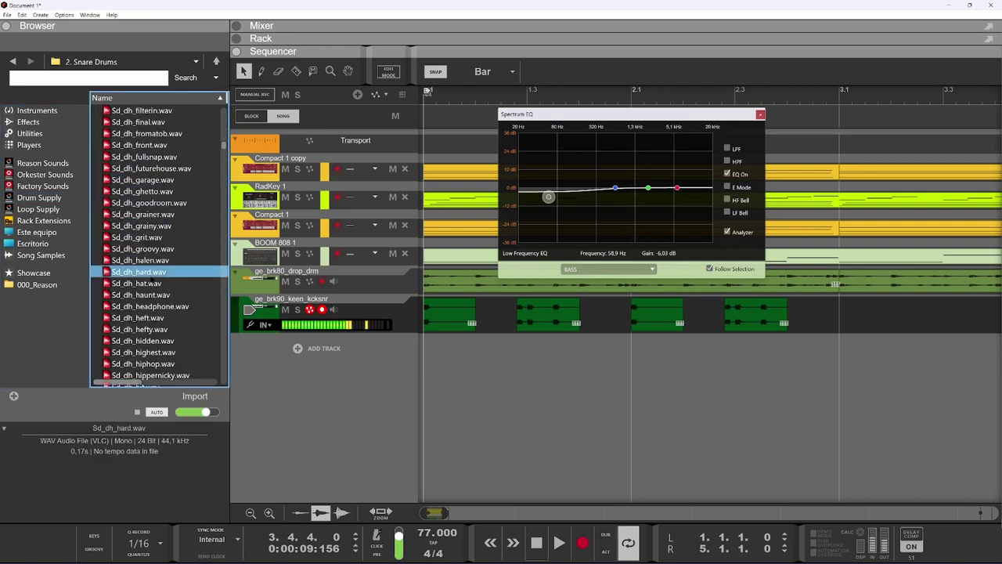
pyautogui.scroll(-5, 152, 278)
pyautogui.click(154, 288)
pyautogui.scroll(-7, 154, 286)
pyautogui.click(155, 285)
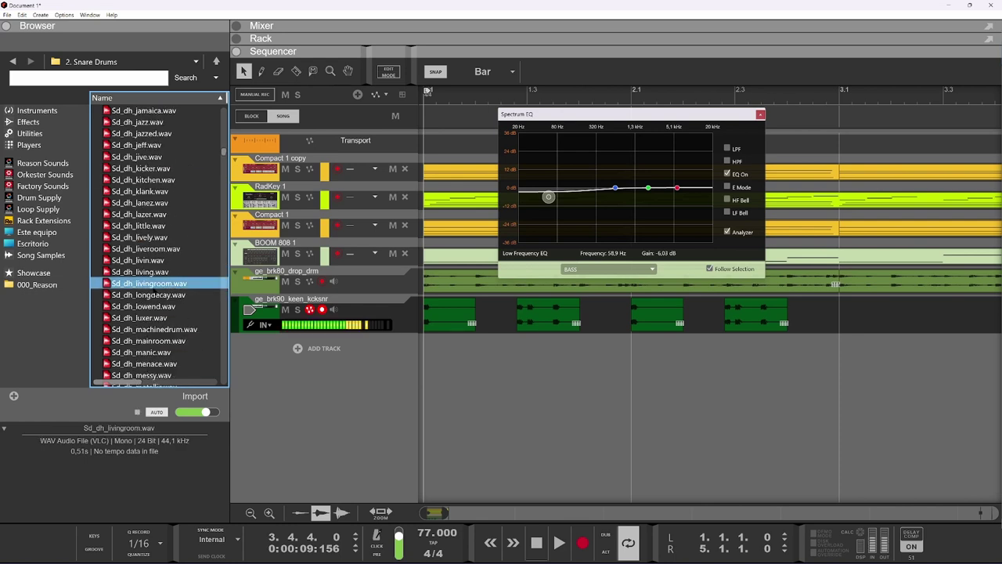
pyautogui.click(156, 260)
pyautogui.click(159, 248)
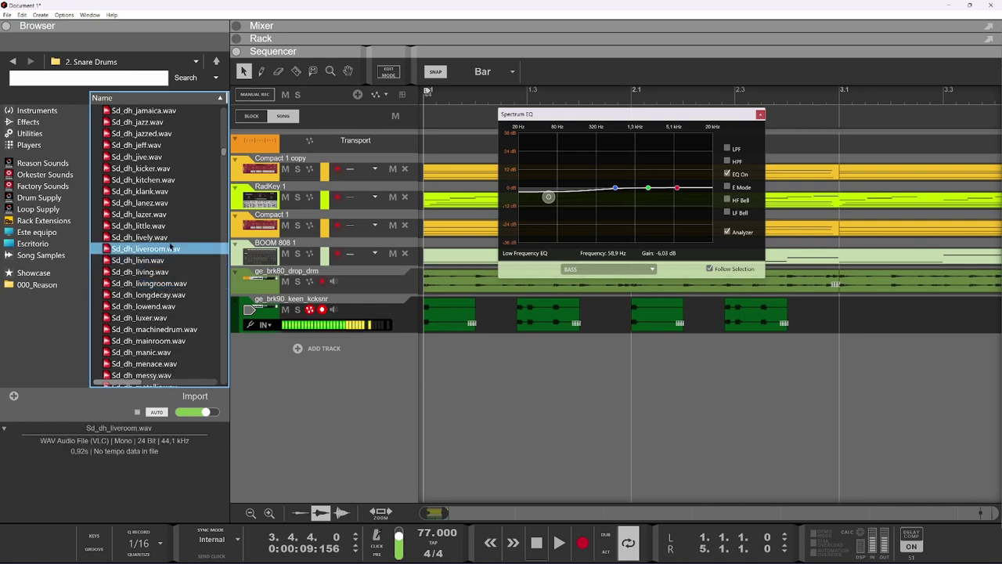
pyautogui.click(162, 237)
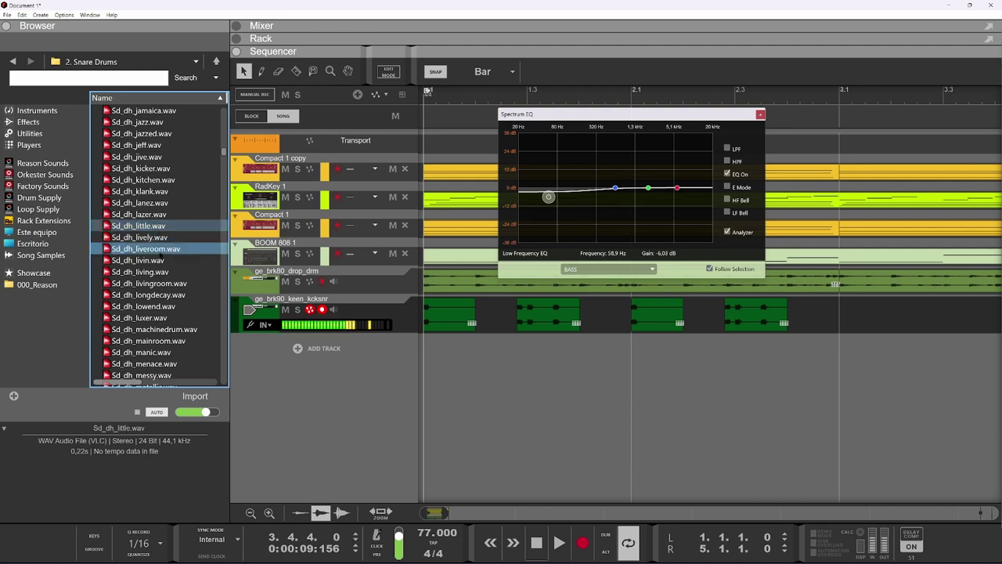
pyautogui.click(158, 249)
# Step: Add Sd_dh_liveroom.wav on a new audio track and, with snapping set to Grid, move its clip to 1.2.1.0
pyautogui.moveTo(446, 346); pyautogui.dragTo(486, 331)
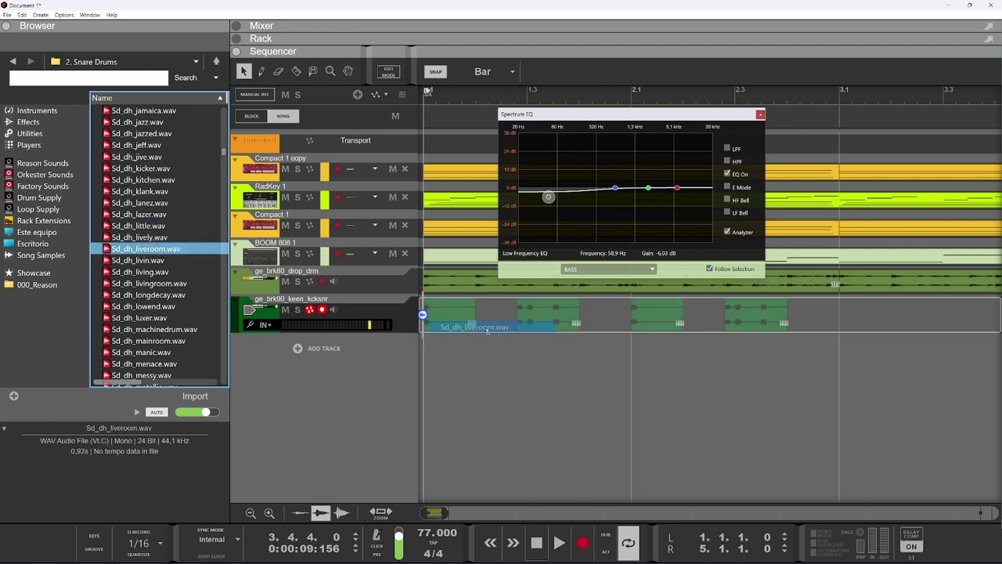
pyautogui.moveTo(477, 378); pyautogui.dragTo(428, 353)
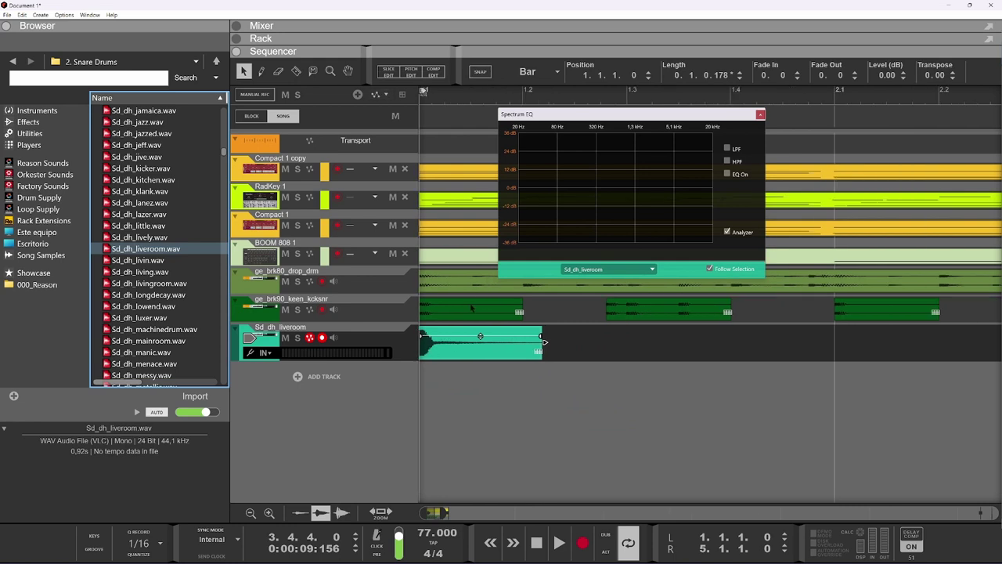
pyautogui.click(527, 71)
pyautogui.click(513, 262)
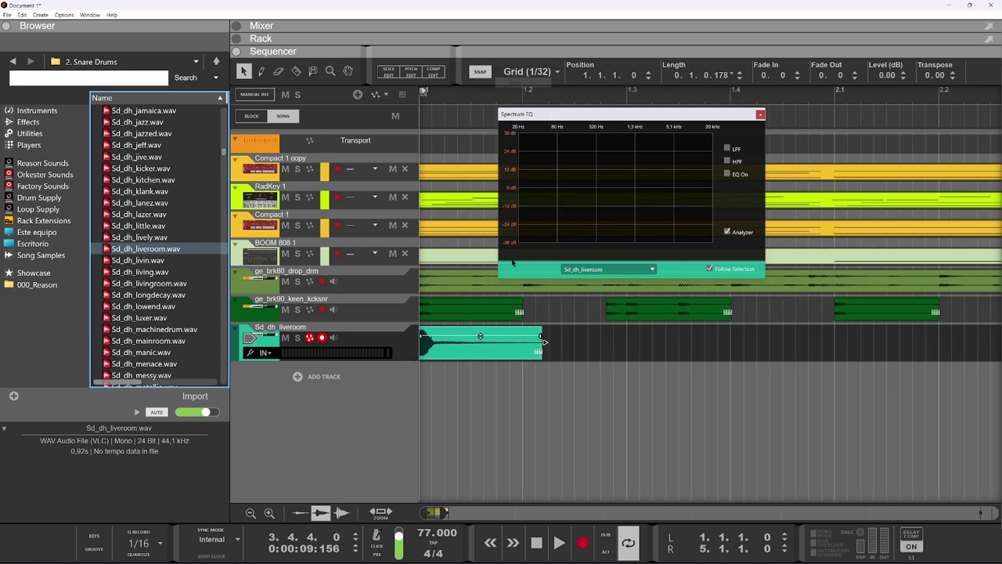
pyautogui.moveTo(479, 349); pyautogui.dragTo(581, 349)
# Step: Nudge the Sd_dh_liveroom clip to 1.2.1.1 with snapping off, aligning its start with the end of the first ge_brk90_keen_kcksnr piece
pyautogui.scroll(6, 524, 345)
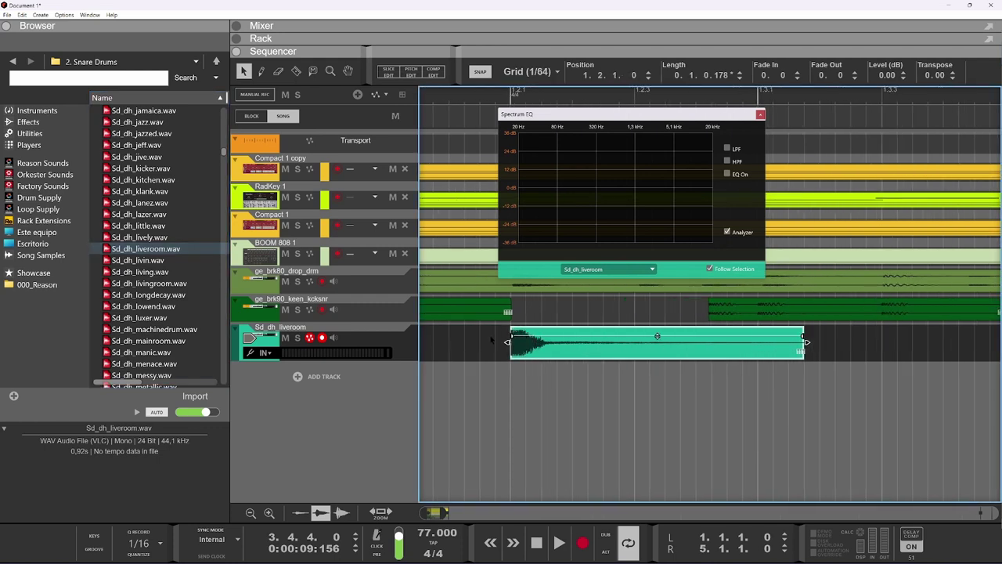
pyautogui.scroll(5, 531, 349)
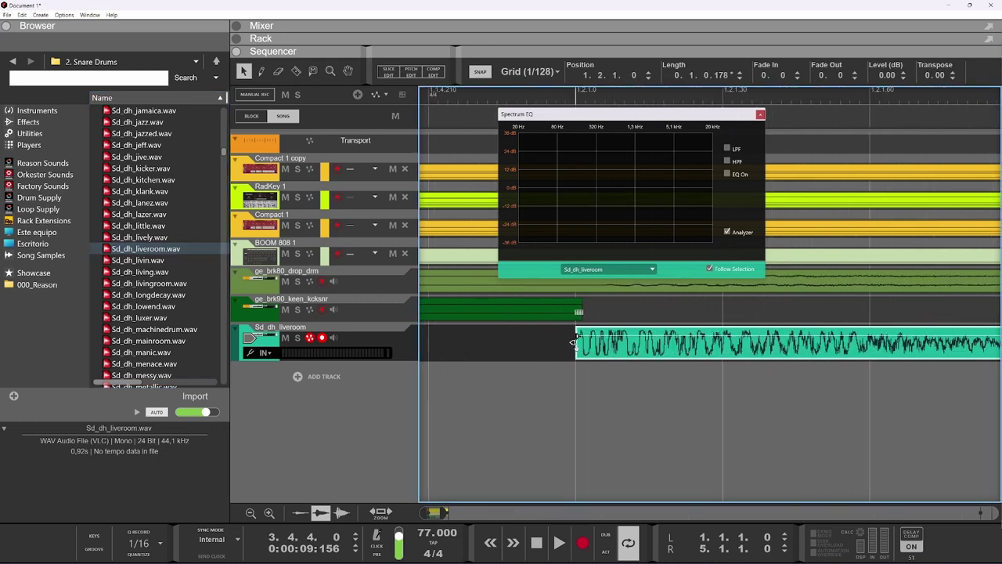
pyautogui.scroll(2, 584, 347)
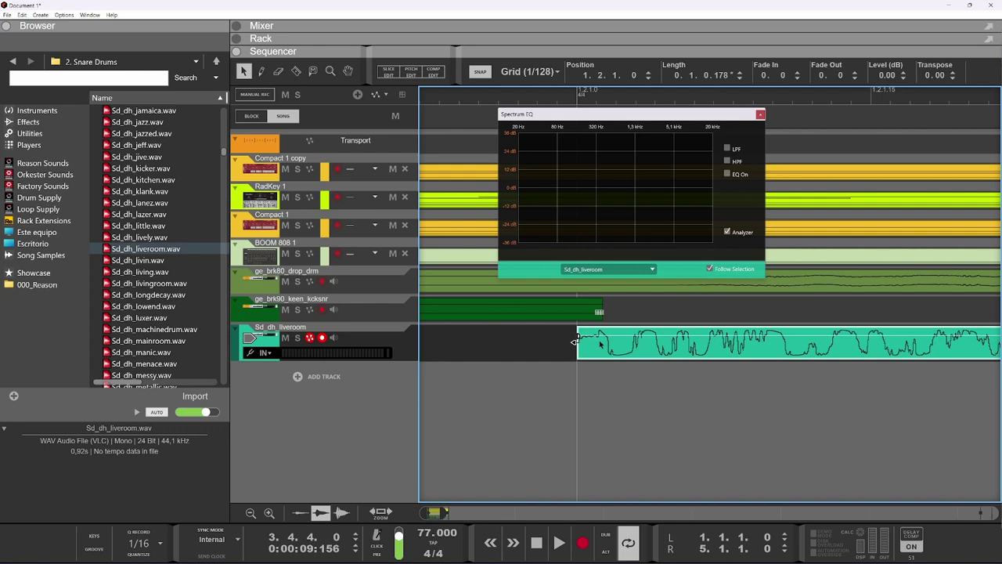
pyautogui.moveTo(575, 342); pyautogui.dragTo(602, 341)
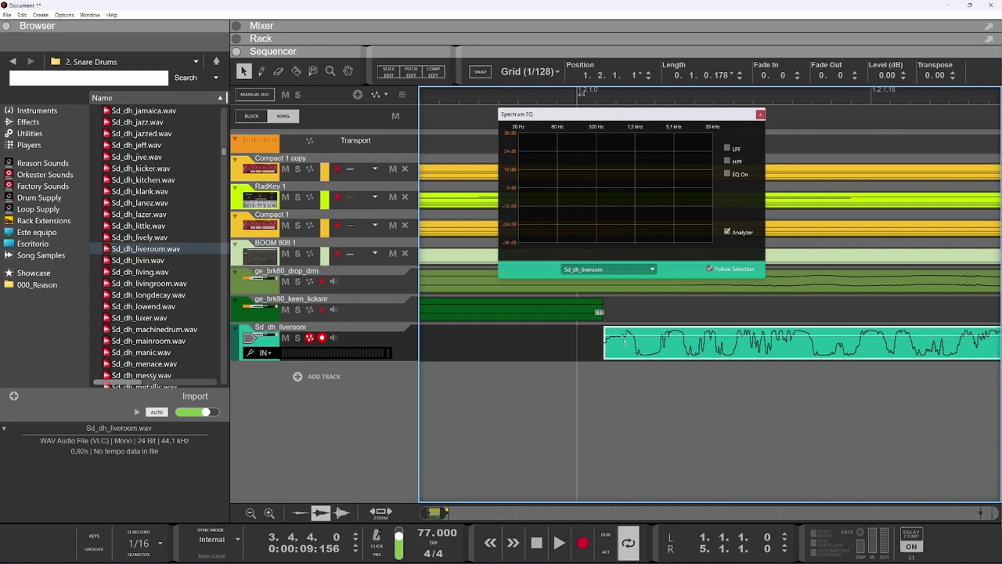
pyautogui.scroll(-4, 624, 354)
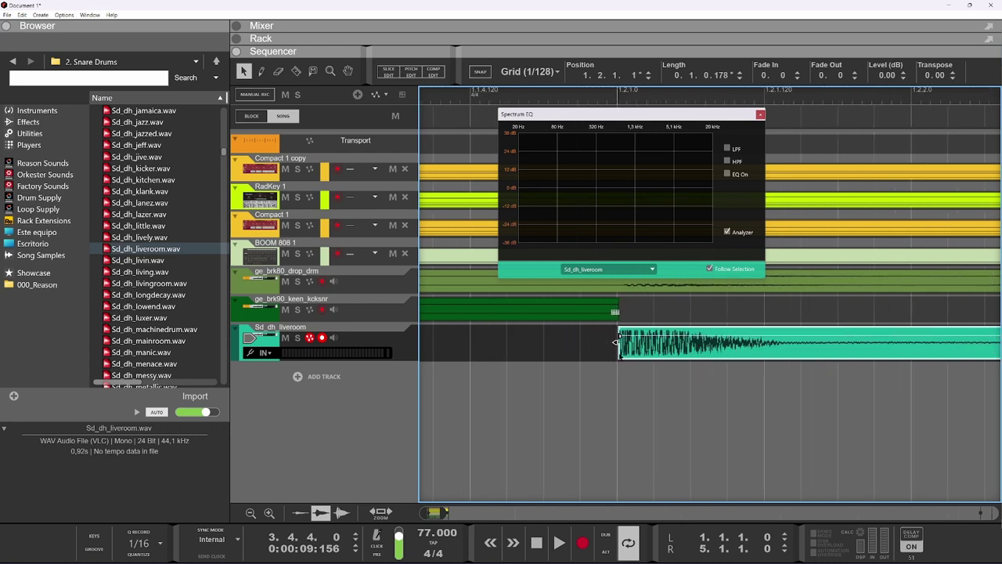
pyautogui.hotkey('ctrl', 's')
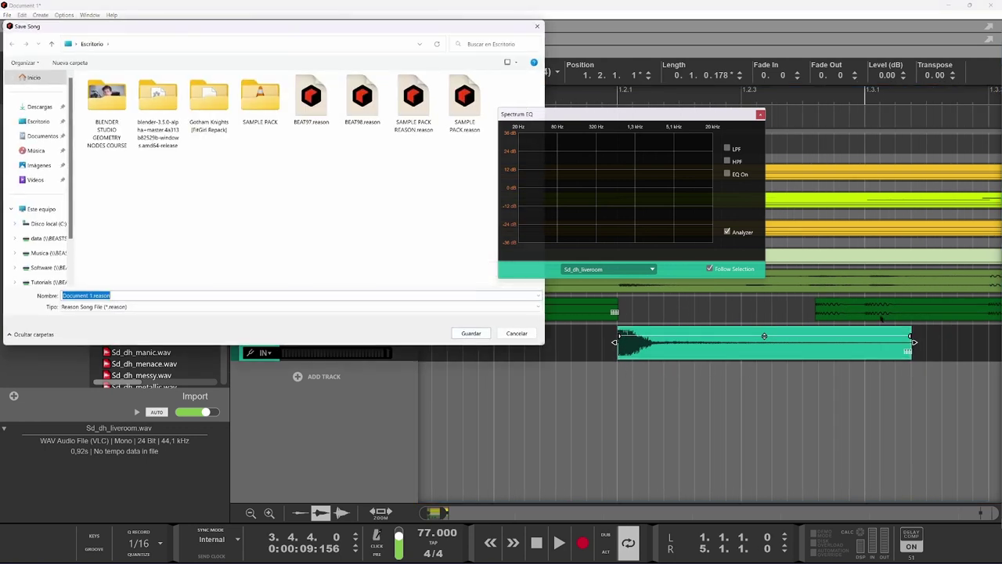
pyautogui.click(538, 26)
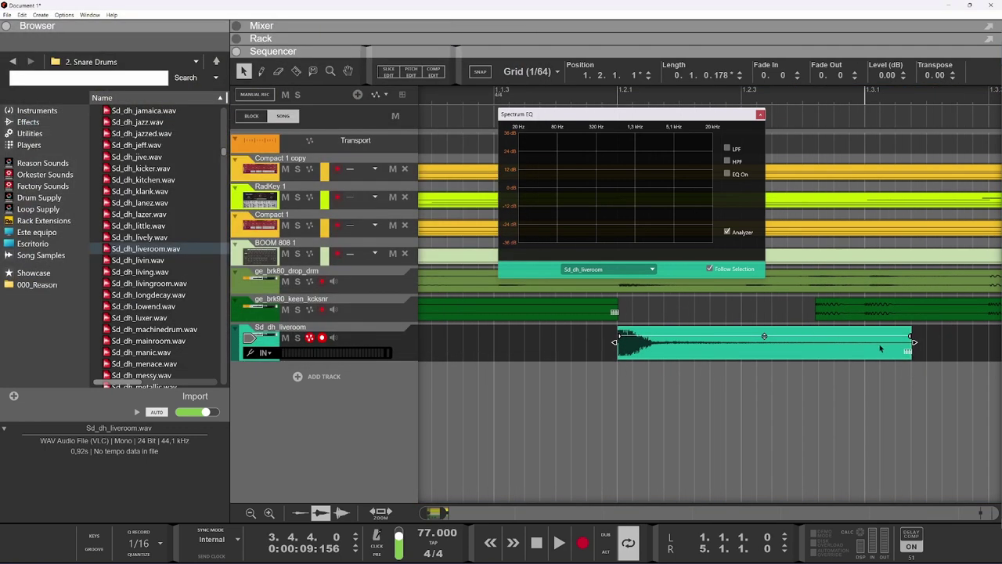
# Step: Trim the end of the Sd_dh_liveroom clip to a length of 0.0.3.47, meeting the start of the second ge_brk90_keen_kcksnr piece
pyautogui.scroll(-2, 809, 358)
pyautogui.scroll(4, 808, 358)
pyautogui.scroll(-3, 804, 360)
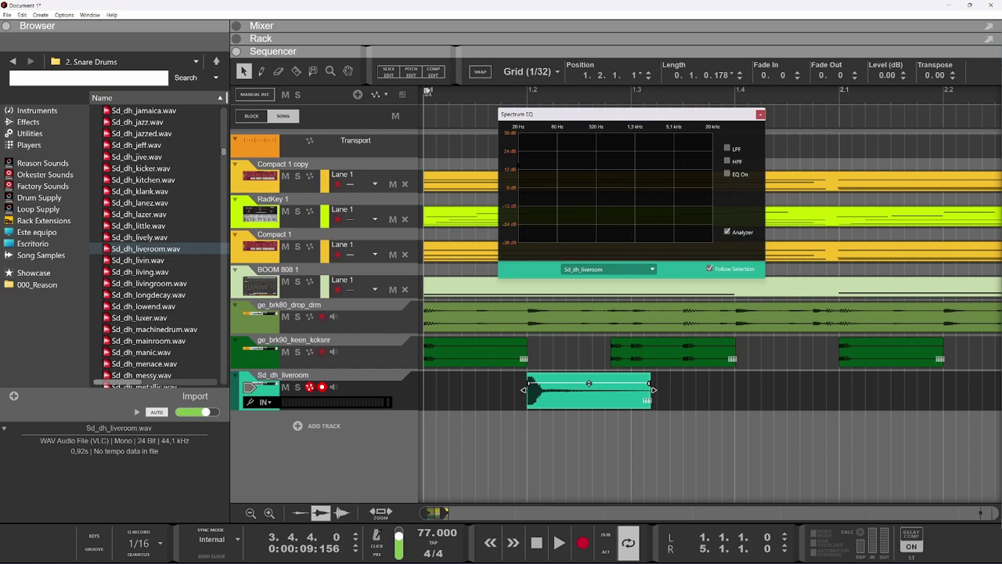
pyautogui.moveTo(656, 392); pyautogui.dragTo(619, 389)
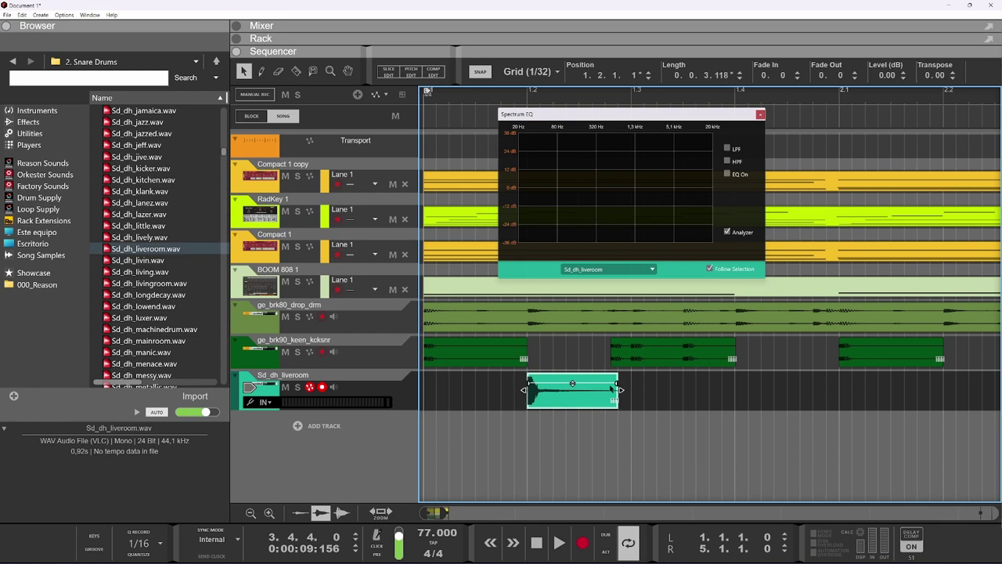
pyautogui.scroll(2, 613, 389)
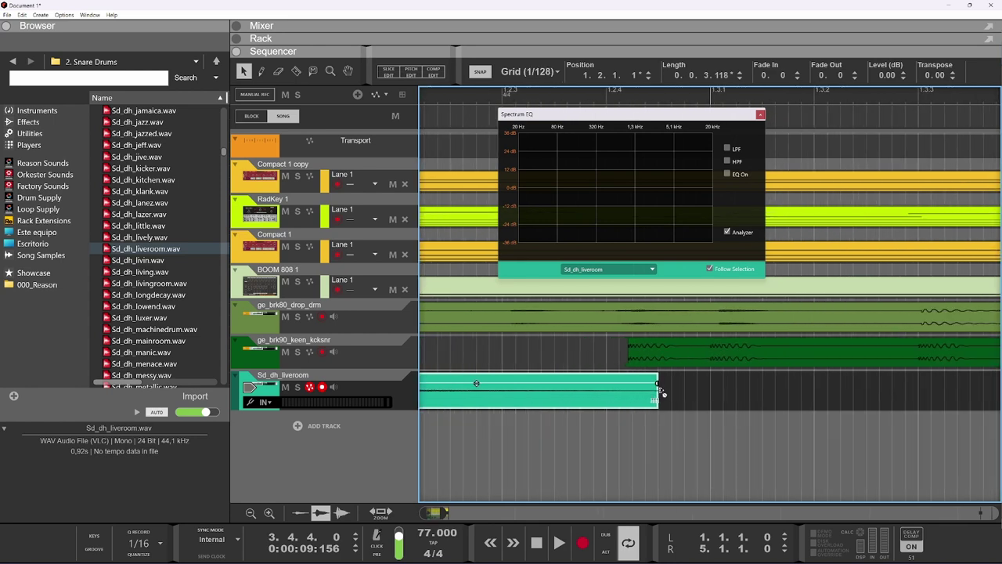
pyautogui.scroll(3, 614, 427)
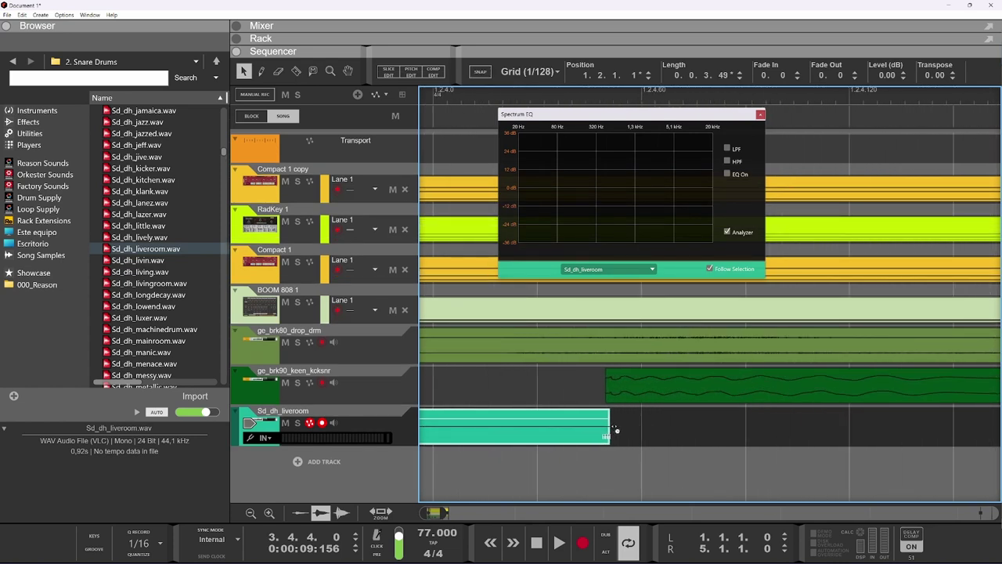
pyautogui.scroll(-2, 605, 427)
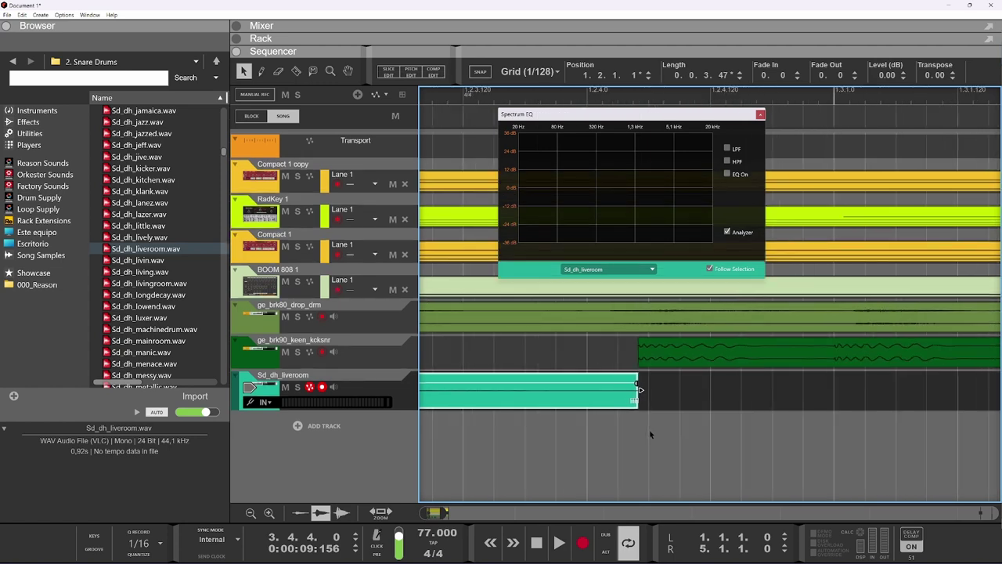
pyautogui.scroll(-1, 569, 400)
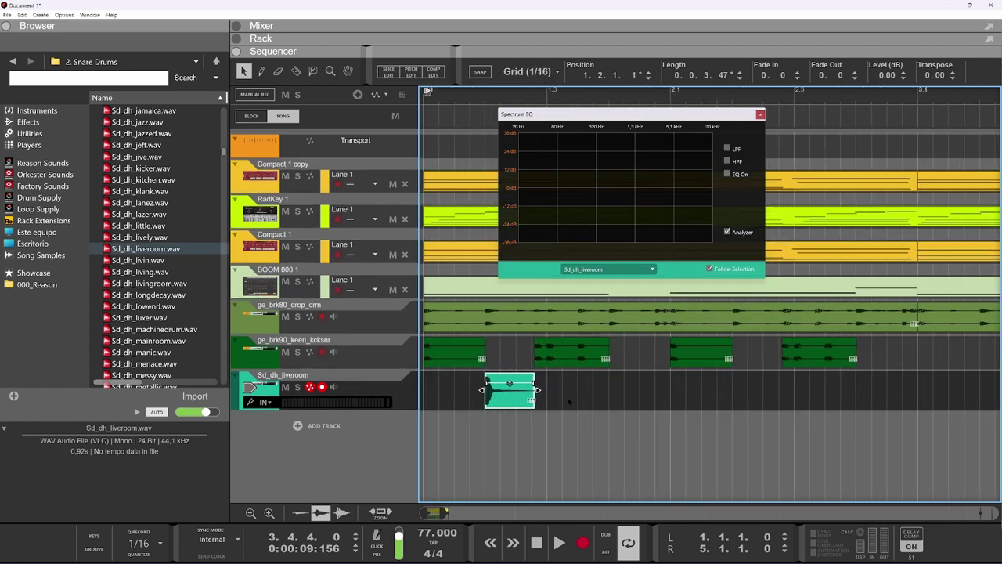
# Step: Copy the Sd_dh_liveroom clip to 1.4.1.0 and extend the copy to a length of 0.1.0.0
pyautogui.scroll(1, 502, 404)
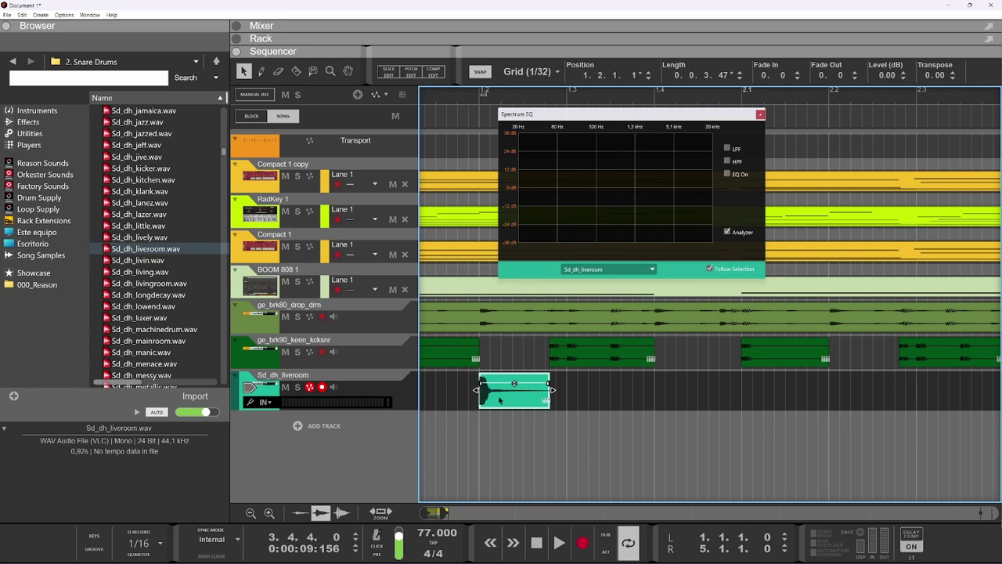
pyautogui.moveTo(499, 400); pyautogui.dragTo(677, 408)
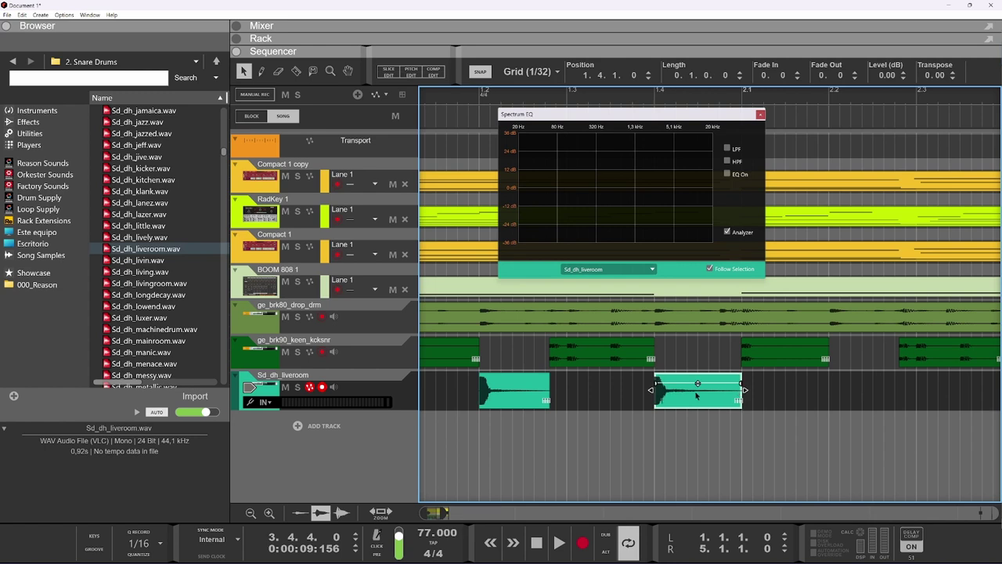
pyautogui.click(518, 397)
pyautogui.moveTo(532, 398); pyautogui.dragTo(872, 399)
pyautogui.hscroll(3, 871, 399)
pyautogui.scroll(6, 616, 391)
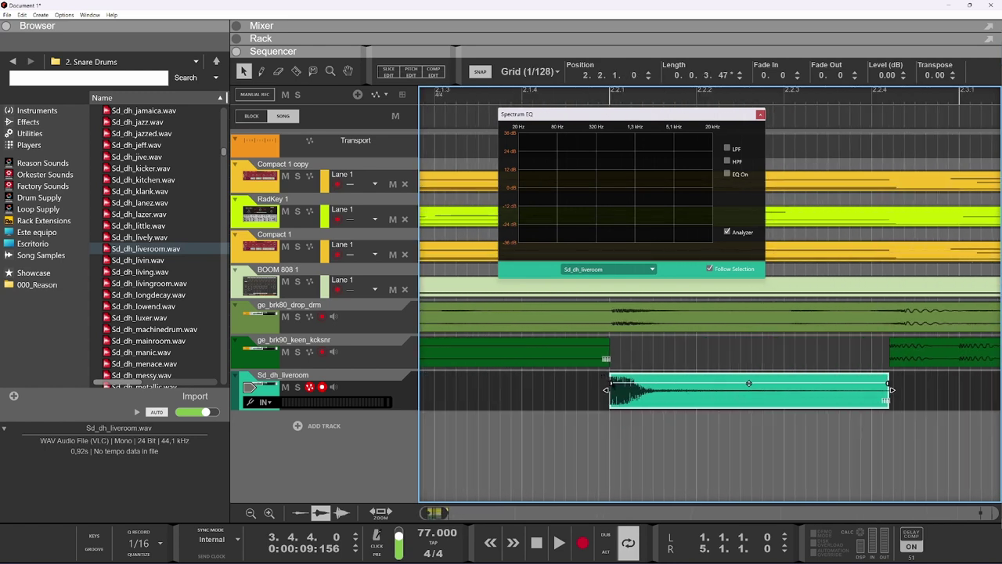
# Step: Undo the copied Sd_dh_liveroom clips and their length change, back to the single clip at 1.2.1.1
pyautogui.hotkey('ctrl', 'z')
pyautogui.hotkey('ctrl', 'z')
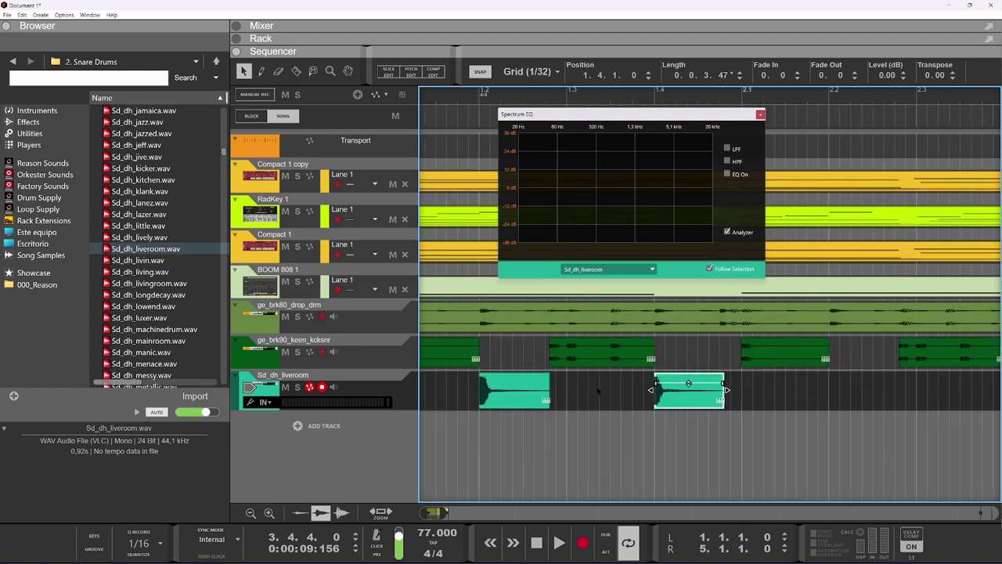
pyautogui.hotkey('ctrl', 'z')
# Step: With snapping set to Relative, copy the Sd_dh_liveroom clip to 1.4.1.1 and extend the copy to a length of 0.0.3.238
pyautogui.click(528, 72)
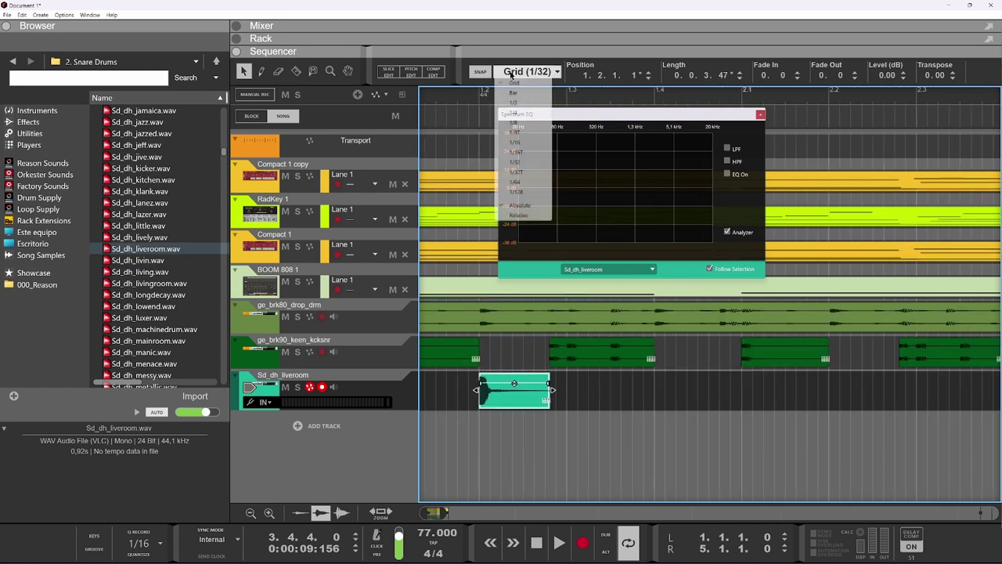
pyautogui.click(521, 215)
pyautogui.moveTo(513, 401); pyautogui.dragTo(689, 393)
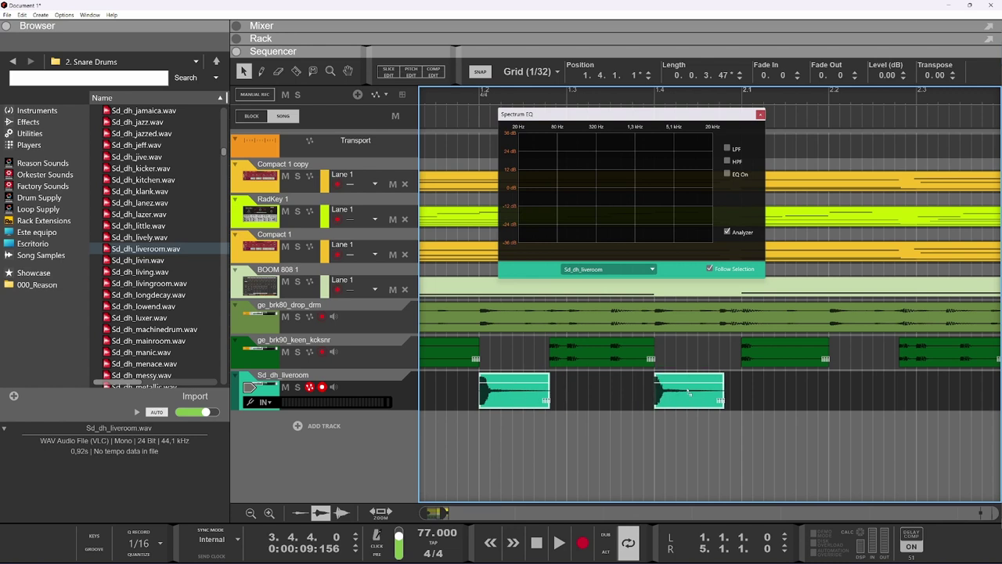
pyautogui.scroll(8, 686, 389)
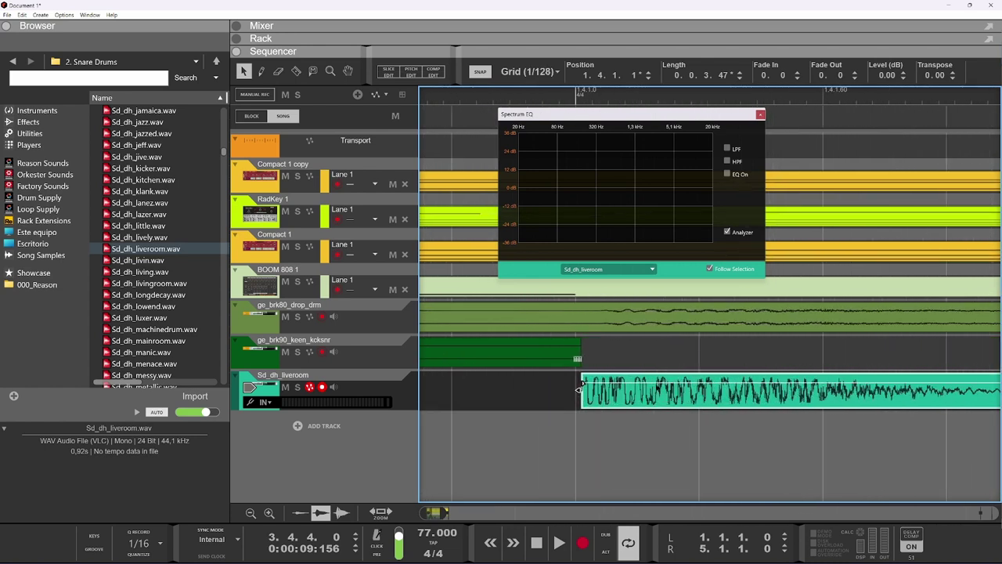
pyautogui.scroll(-7, 633, 390)
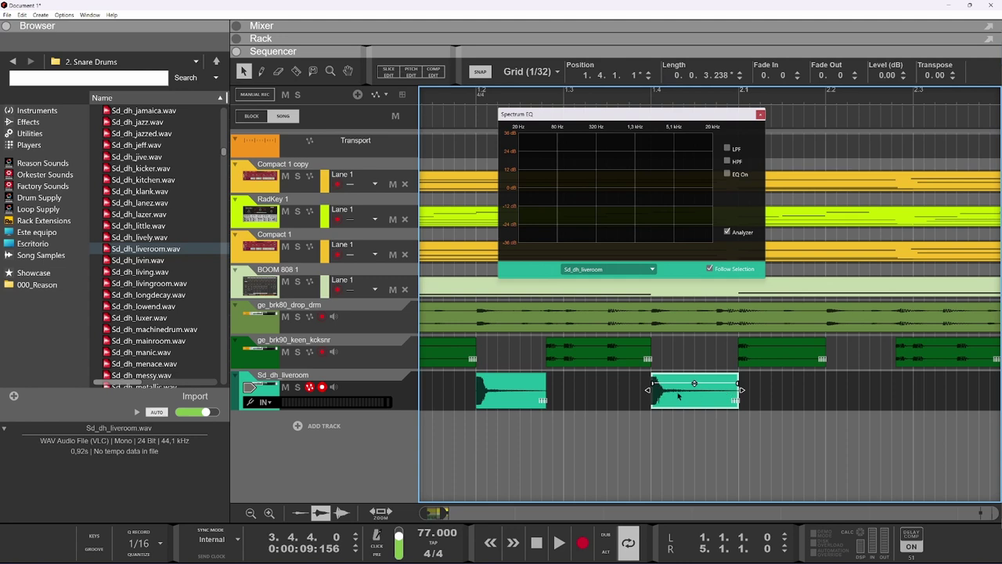
# Step: Copy the first Sd_dh_liveroom clip to 2.2.1.1 and the second one to 2.4.1.1
pyautogui.moveTo(674, 395); pyautogui.dragTo(859, 391)
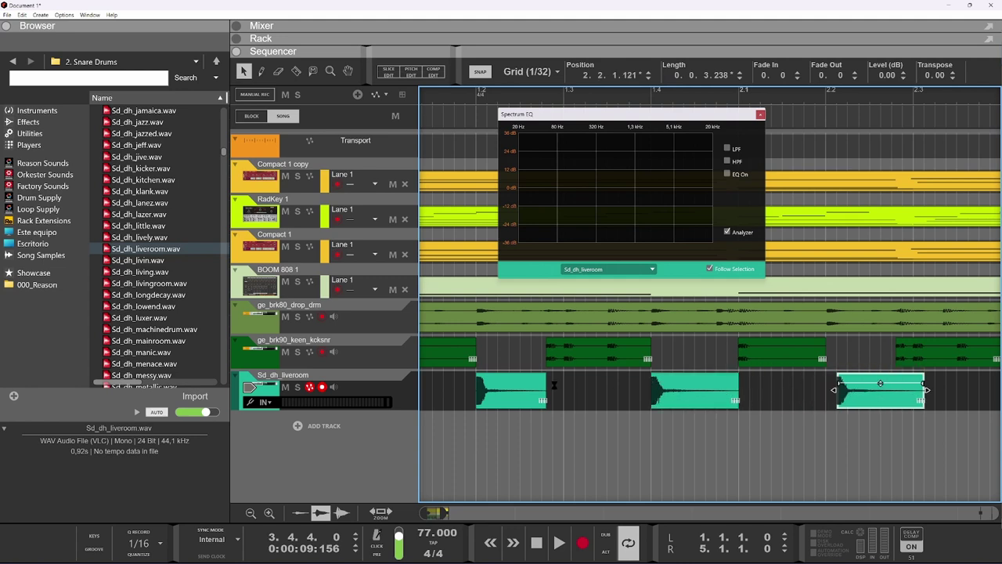
pyautogui.hotkey('ctrl', 'z')
pyautogui.moveTo(509, 399); pyautogui.dragTo(855, 403)
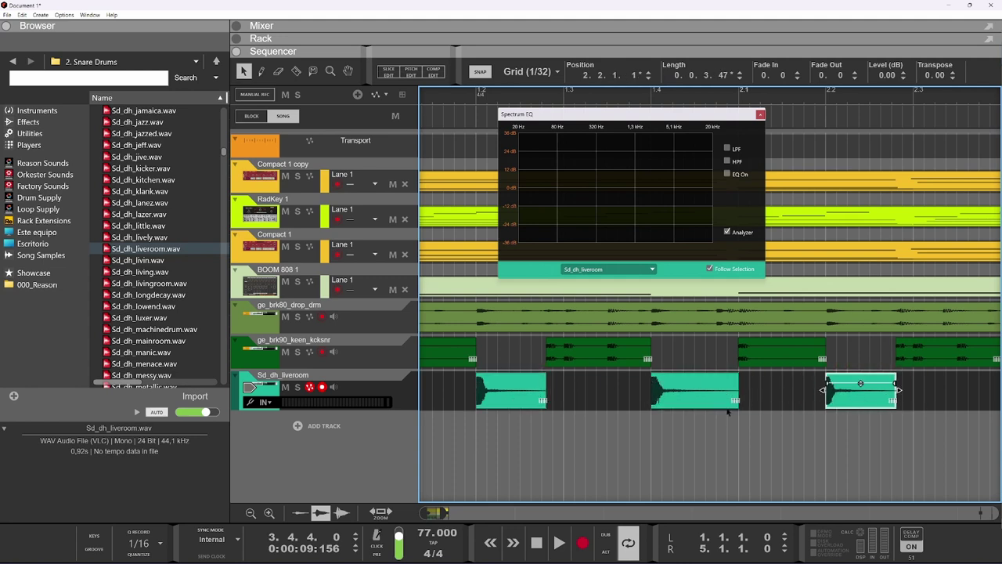
pyautogui.scroll(-3, 600, 385)
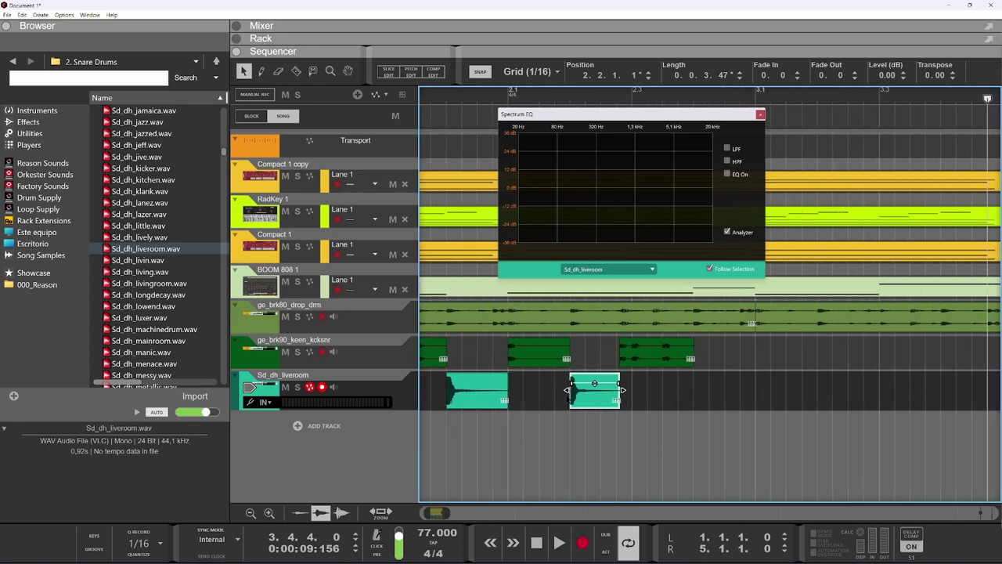
pyautogui.moveTo(469, 403); pyautogui.dragTo(718, 403)
pyautogui.scroll(-3, 711, 404)
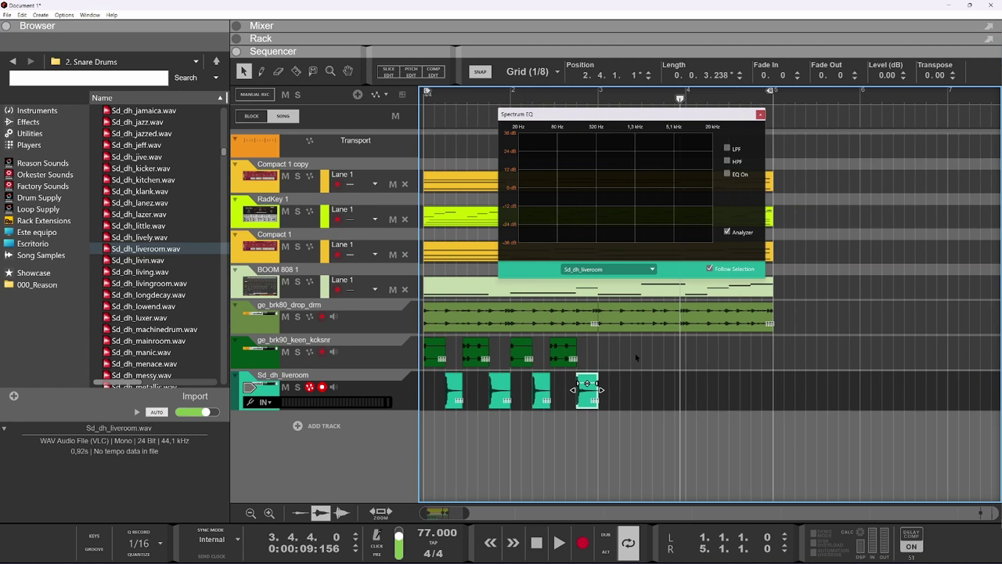
# Step: Turn off the BASS solo, solo the Sd_dh_liveroom track in the rack, and play the loop
pyautogui.press('space')
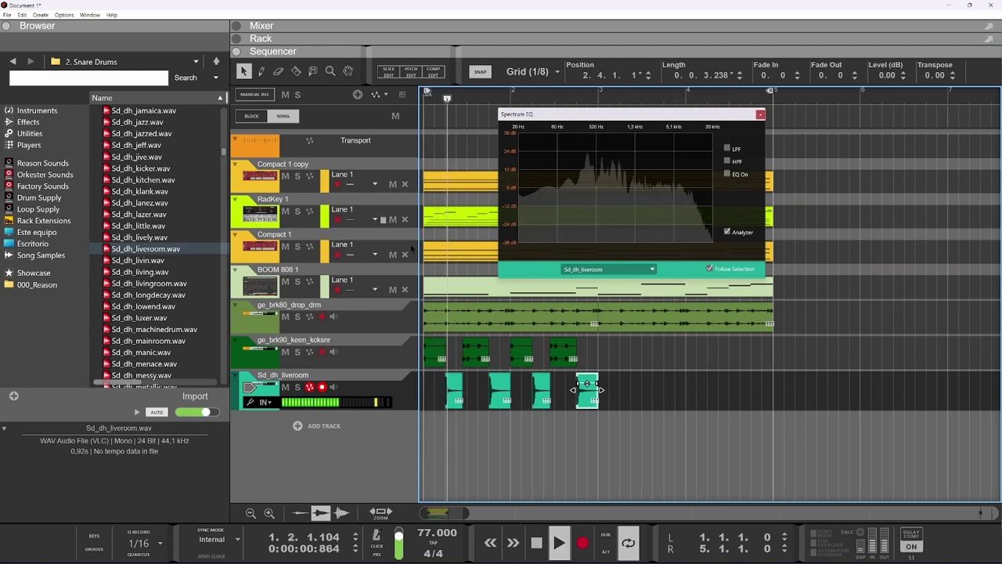
pyautogui.press('space')
pyautogui.click(450, 39)
pyautogui.scroll(4, 378, 300)
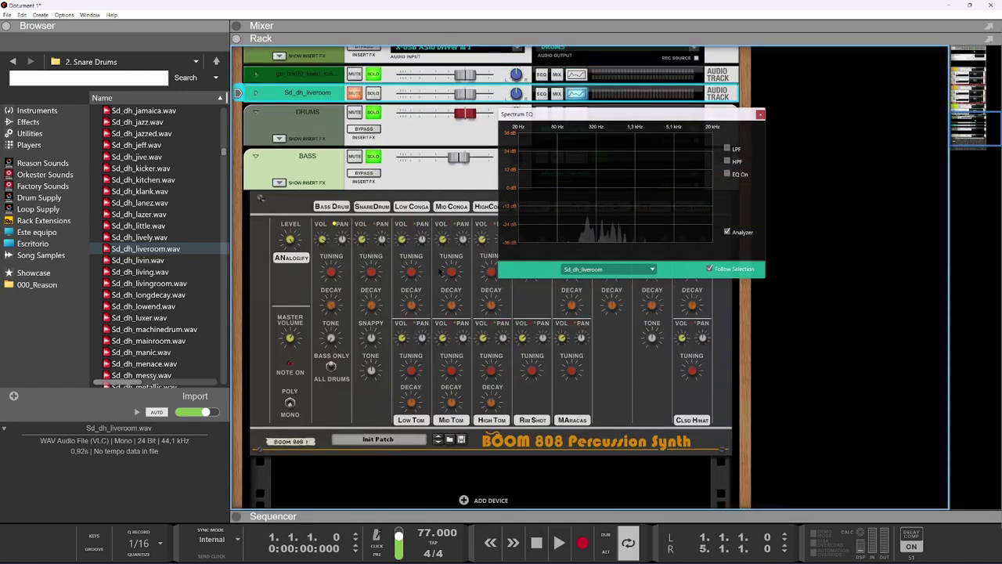
pyautogui.click(373, 270)
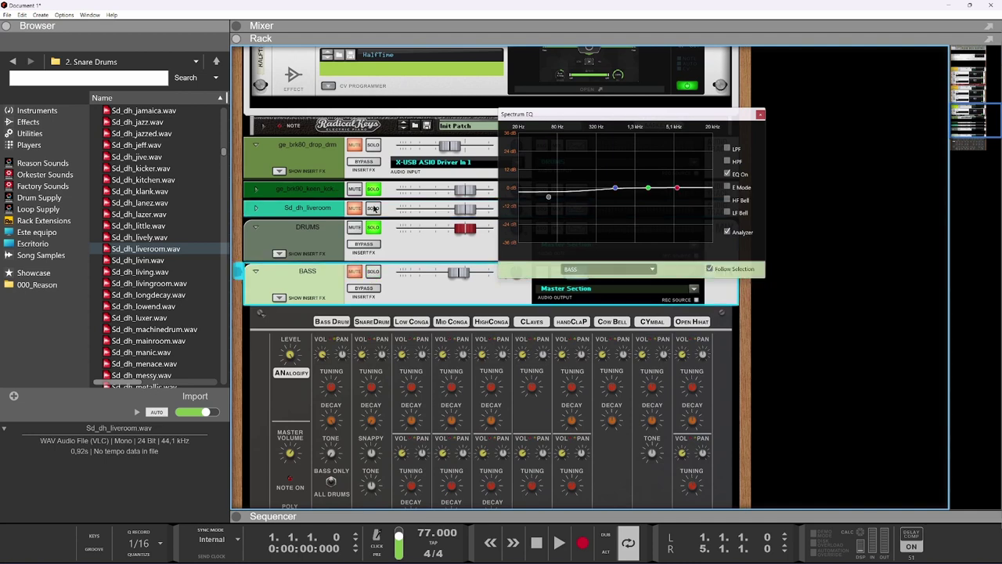
pyautogui.click(374, 208)
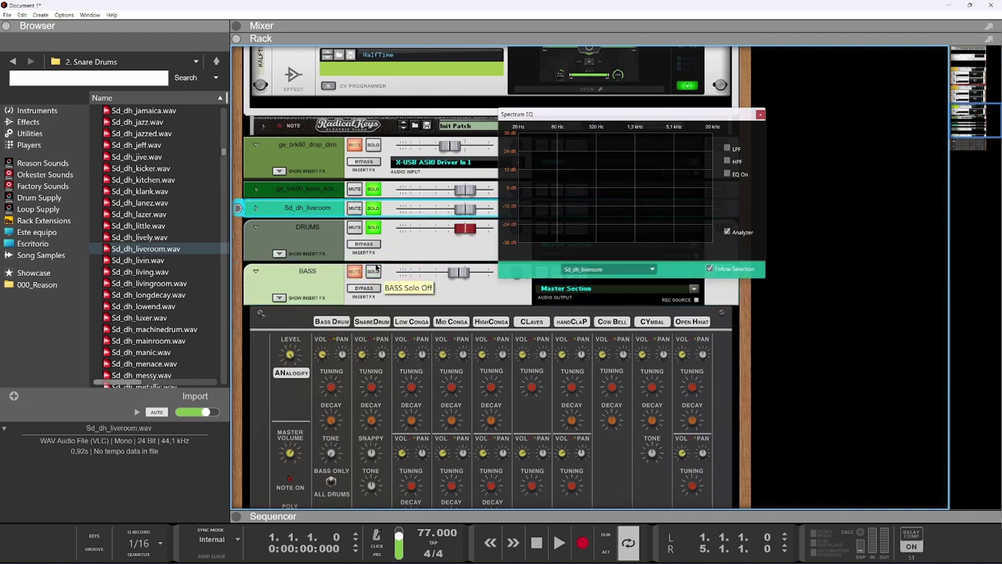
pyautogui.press('space')
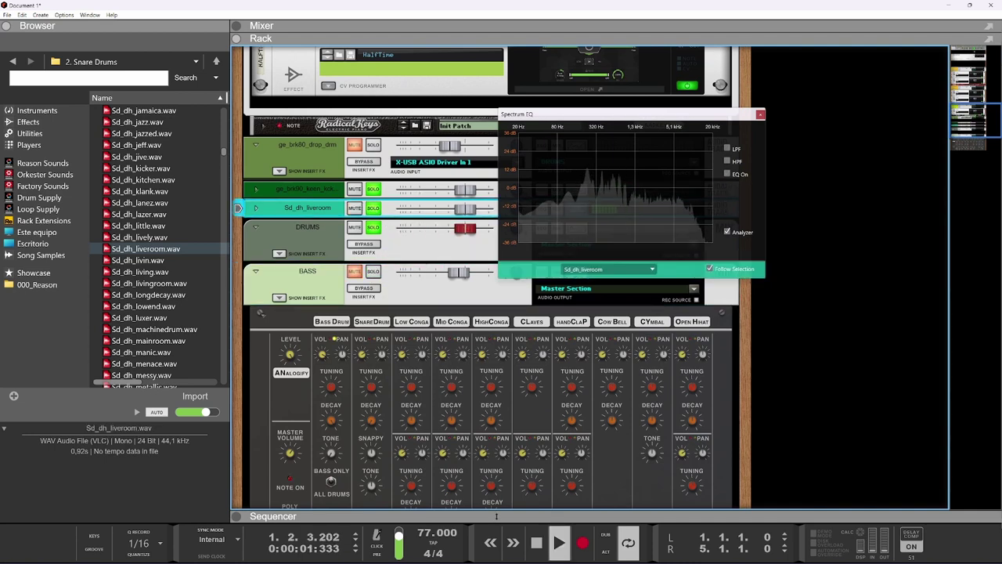
# Step: Give all four Sd_dh_liveroom clips a fade-out of 3.0 and check it during playback
pyautogui.press('F7')
pyautogui.moveTo(628, 407); pyautogui.dragTo(451, 382)
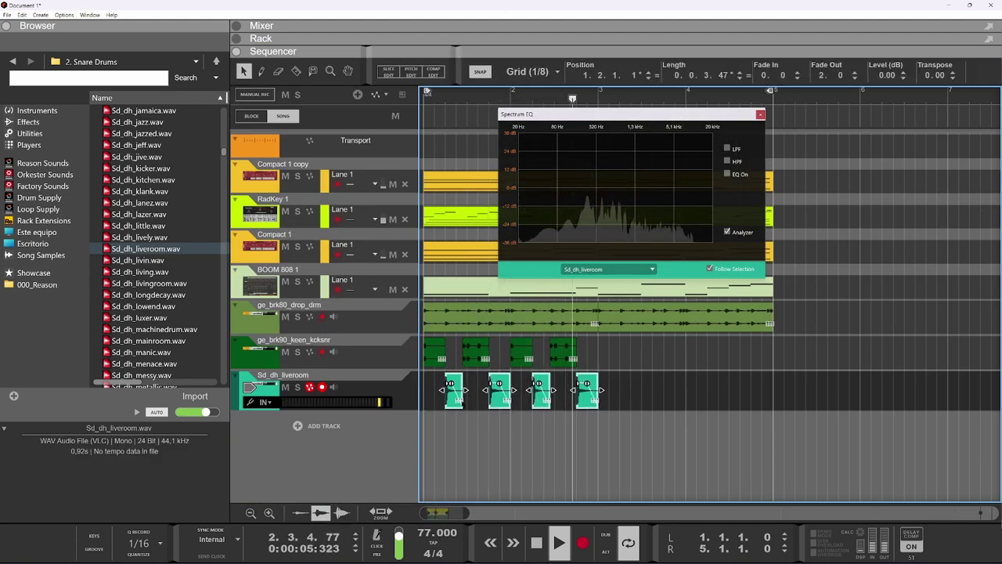
pyautogui.press('space')
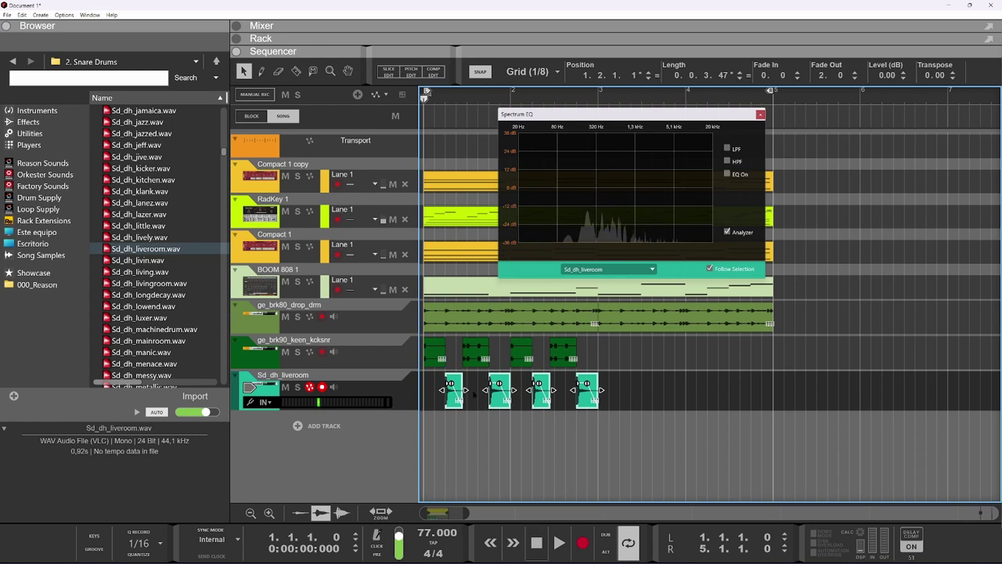
pyautogui.scroll(3, 472, 395)
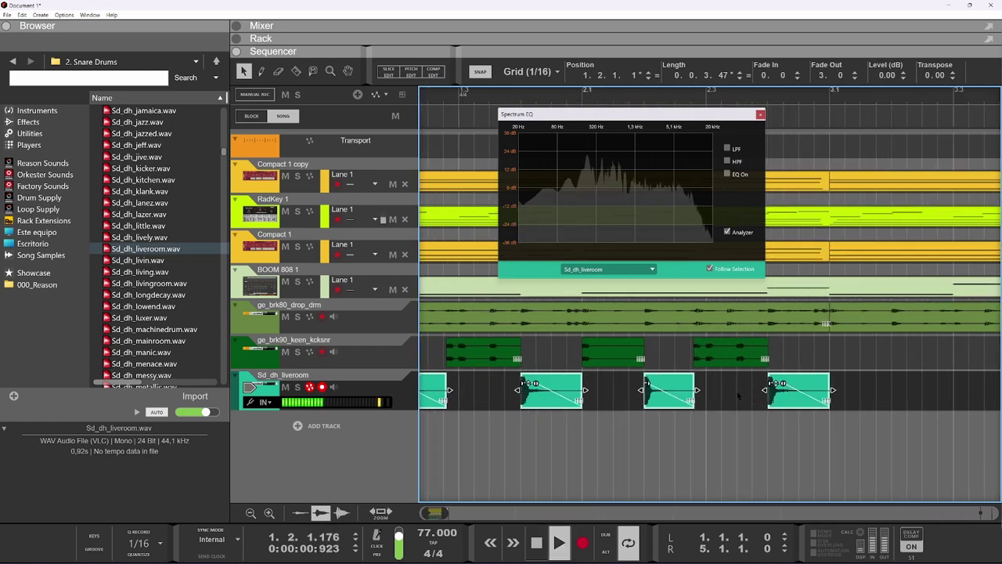
pyautogui.scroll(-3, 552, 391)
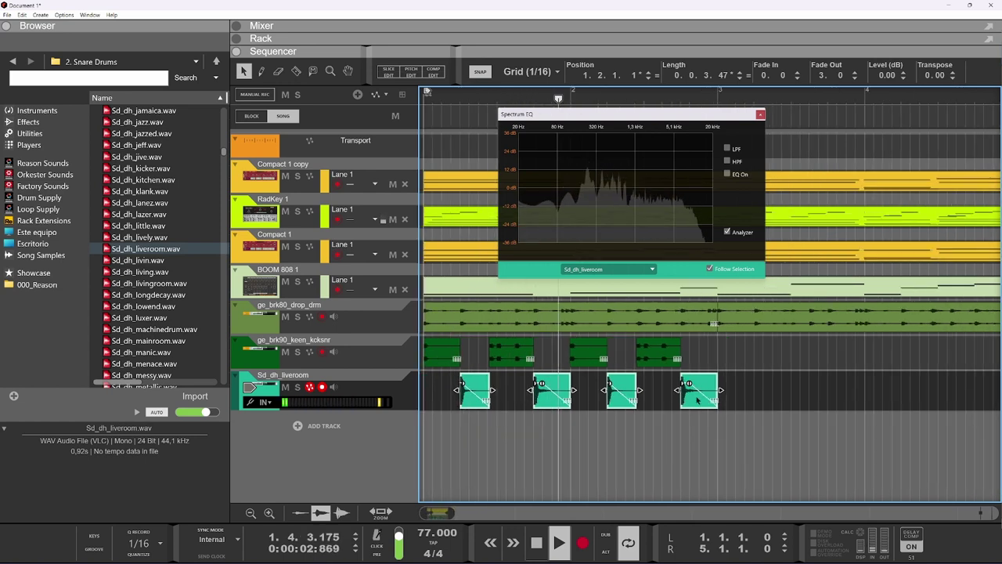
pyautogui.scroll(5, 540, 391)
pyautogui.press('space')
pyautogui.click(535, 384)
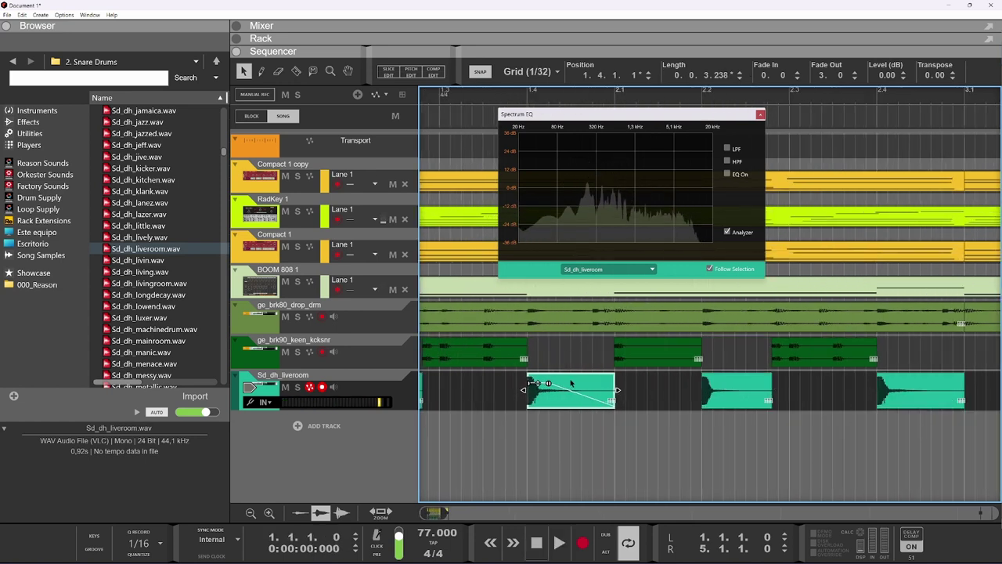
pyautogui.scroll(-4, 537, 383)
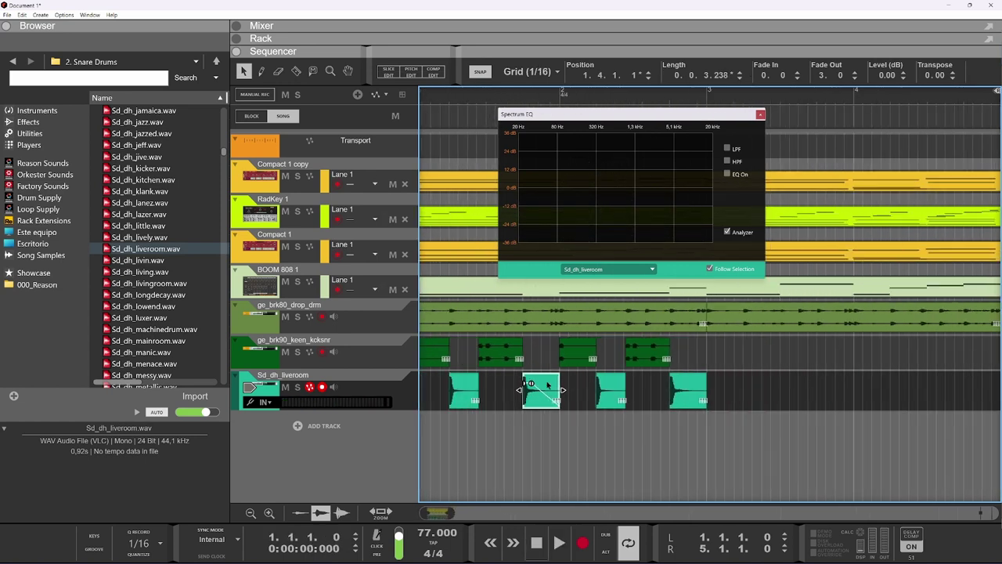
# Step: Duplicate all ge_brk90_keen_kcksnr and Sd_dh_liveroom clips of the first two bars to start at bar 3, and play them
pyautogui.moveTo(667, 335); pyautogui.dragTo(414, 388)
pyautogui.hotkey('ctrl', 'd')
pyautogui.scroll(-1, 558, 386)
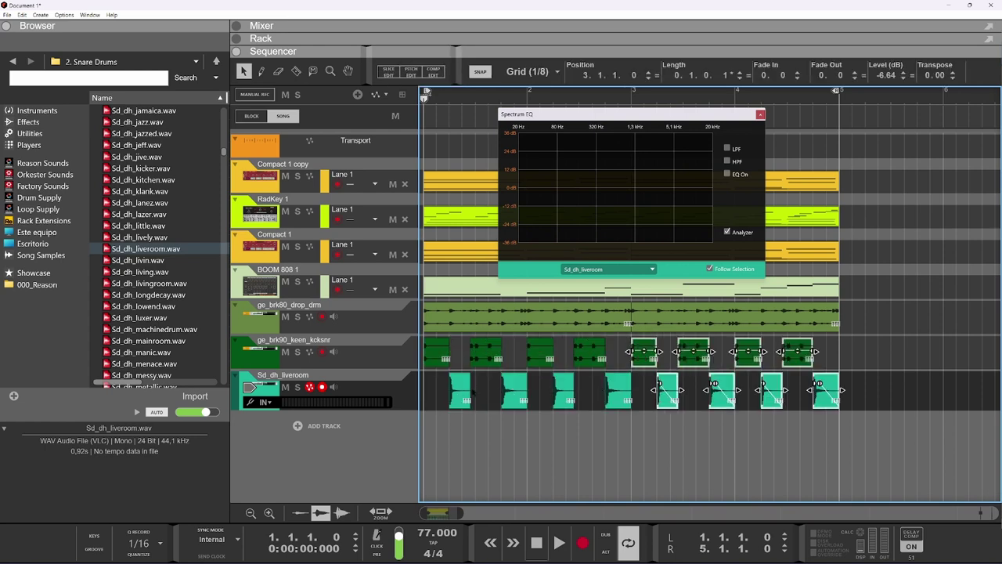
pyautogui.press('space')
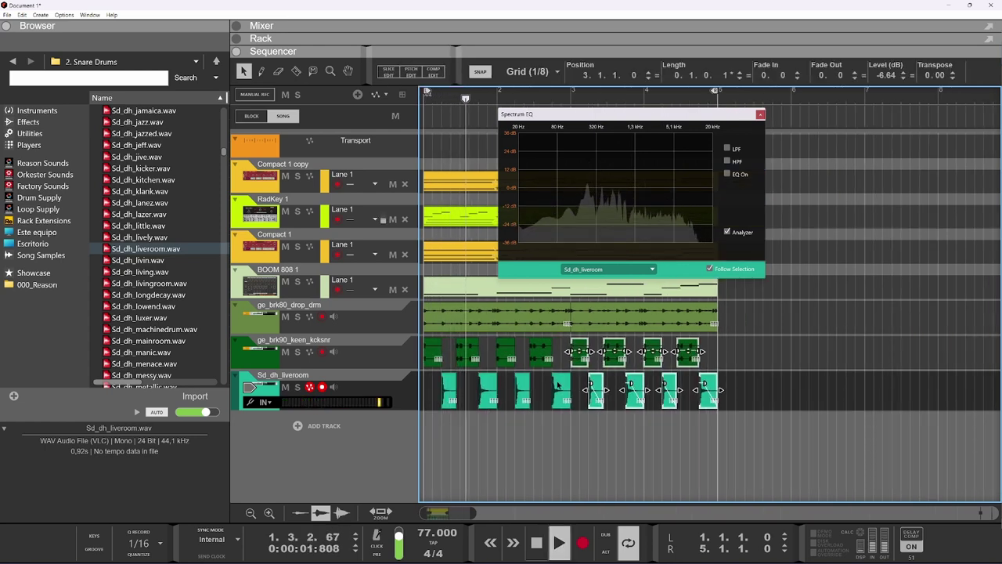
pyautogui.scroll(4, 537, 387)
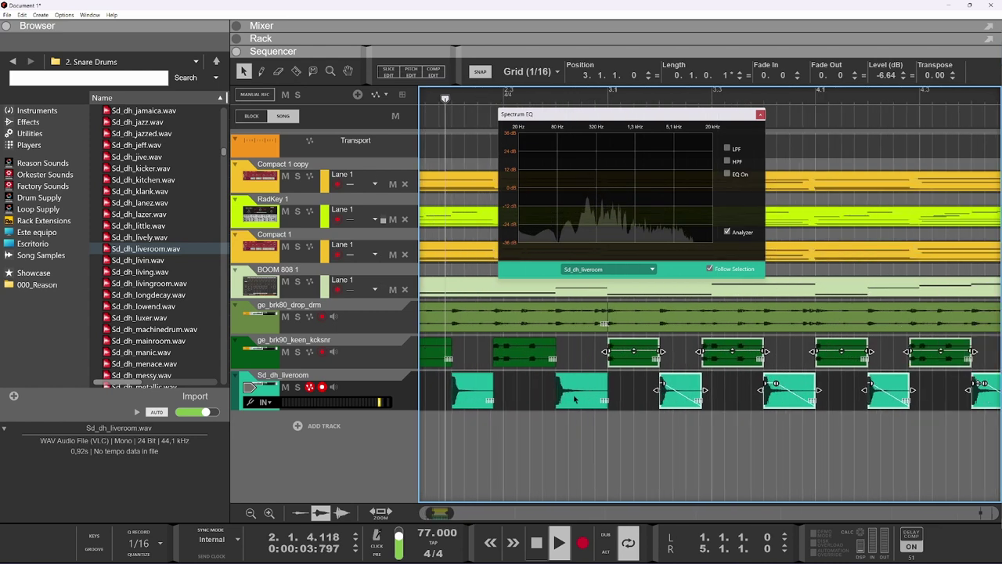
pyautogui.press('space')
# Step: Copy the Sd_dh_liveroom clip at 2.2.1.1 to 2.4.4.1 and lower the copy's level to -4.86 dB
pyautogui.click(469, 394)
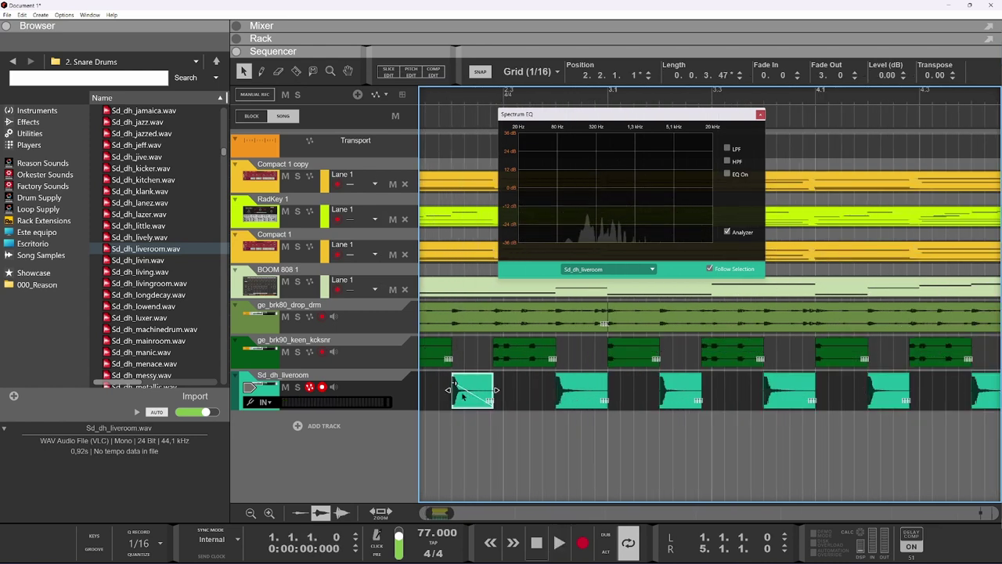
pyautogui.moveTo(471, 394); pyautogui.dragTo(613, 401)
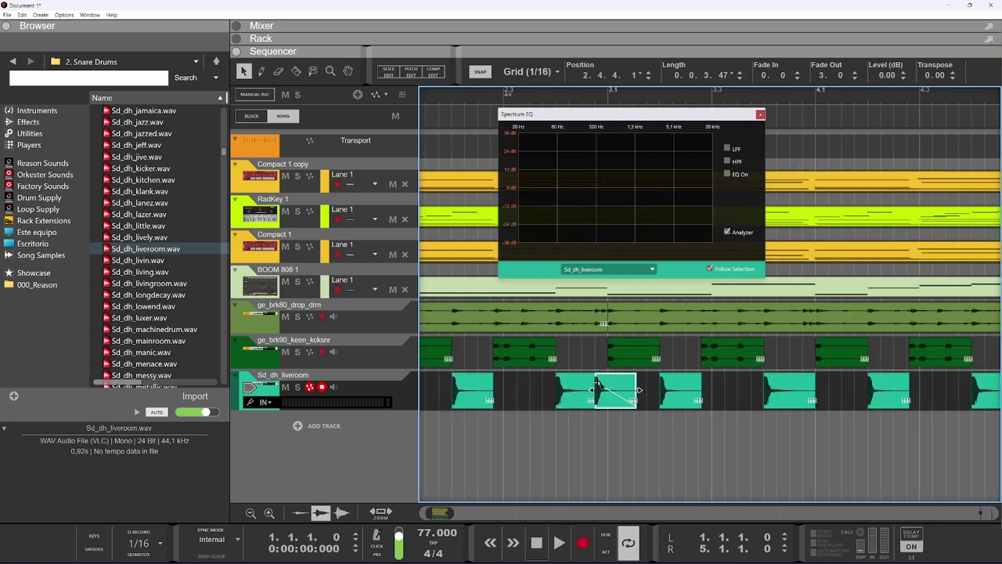
pyautogui.scroll(3, 597, 383)
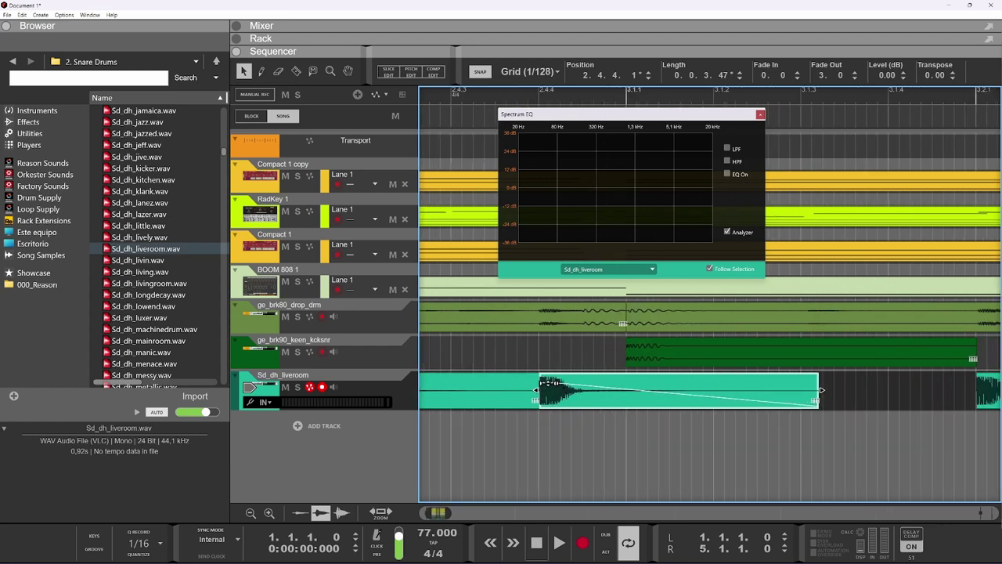
pyautogui.moveTo(547, 382); pyautogui.dragTo(552, 386)
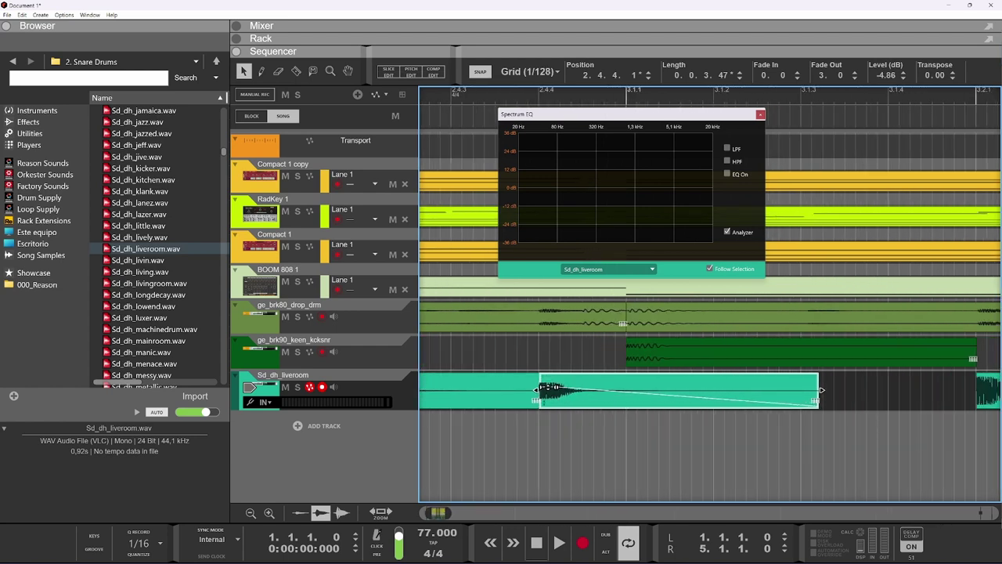
# Step: Copy the quieter Sd_dh_liveroom clip to 4.4.2.1, 4.4.3.61 and 4.4.4.121 as a closing snare roll
pyautogui.scroll(-4, 548, 387)
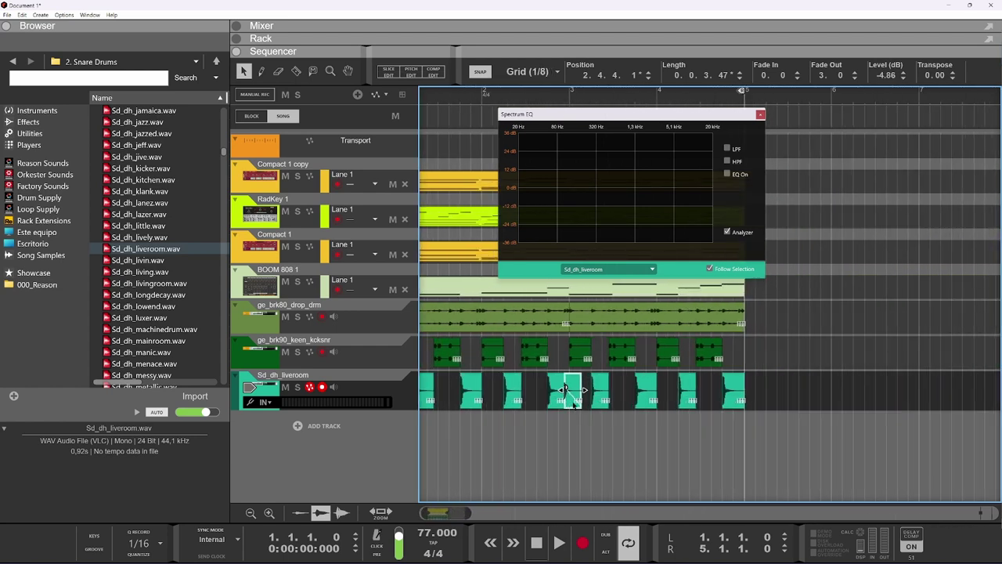
pyautogui.scroll(3, 719, 408)
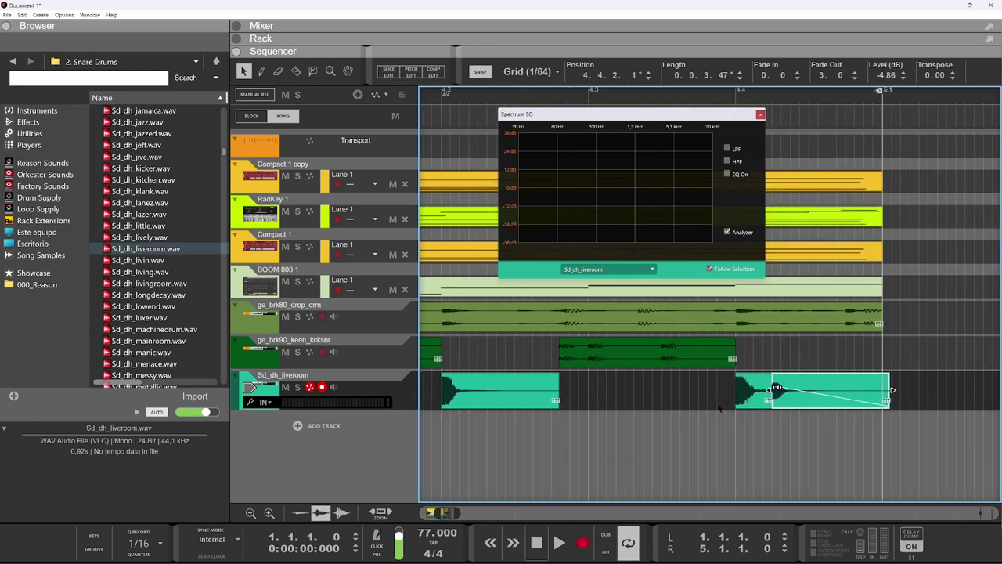
pyautogui.keyDown('ctrl'); pyautogui.moveTo(786, 405); pyautogui.dragTo(872, 398); pyautogui.keyUp('ctrl')
# Step: Split the last Sd_dh_liveroom clip at 5.1.1.0 and delete the part beyond the loop end
pyautogui.scroll(-2, 864, 380)
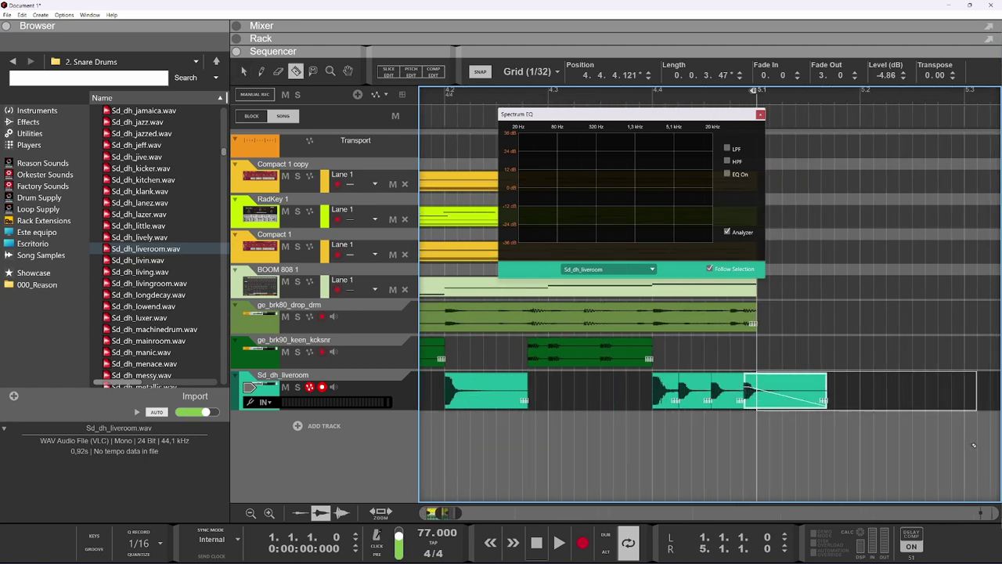
pyautogui.moveTo(973, 445); pyautogui.dragTo(970, 445)
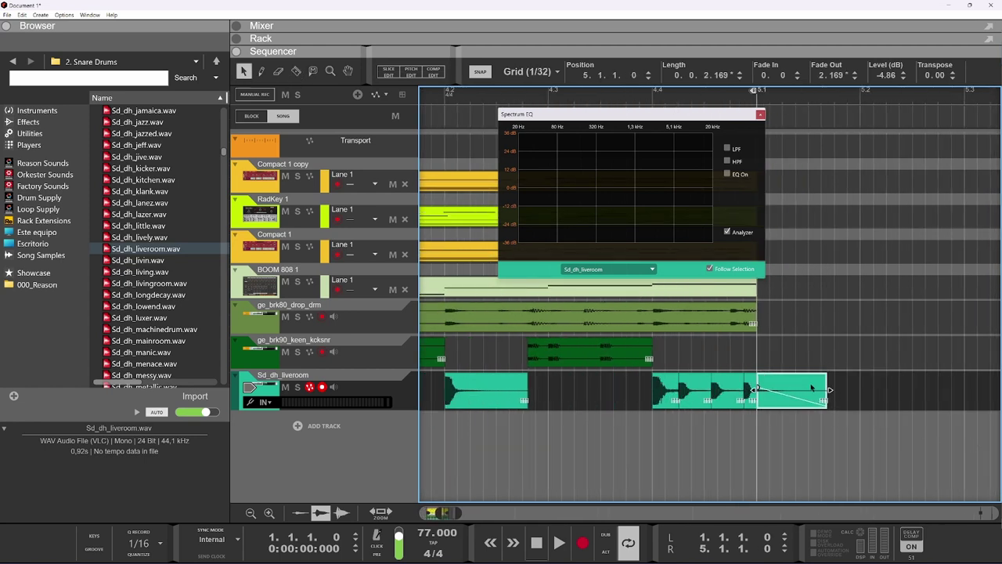
pyautogui.press('Delete')
# Step: Split the remaining Sd_dh_liveroom roll clips at 5.1.1.0 and delete all parts that extend beyond the loop end
pyautogui.click(767, 386)
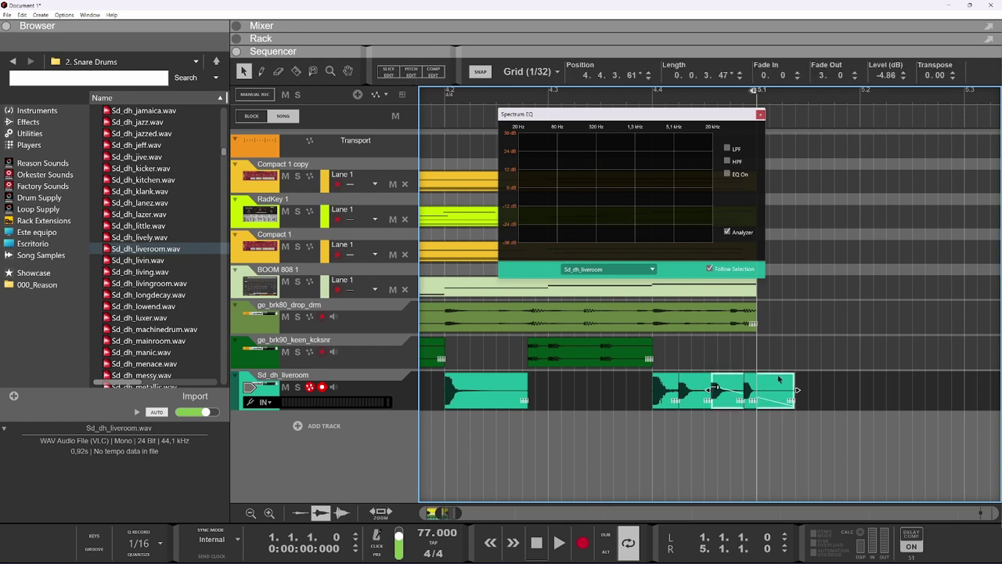
pyautogui.moveTo(714, 388); pyautogui.dragTo(750, 389)
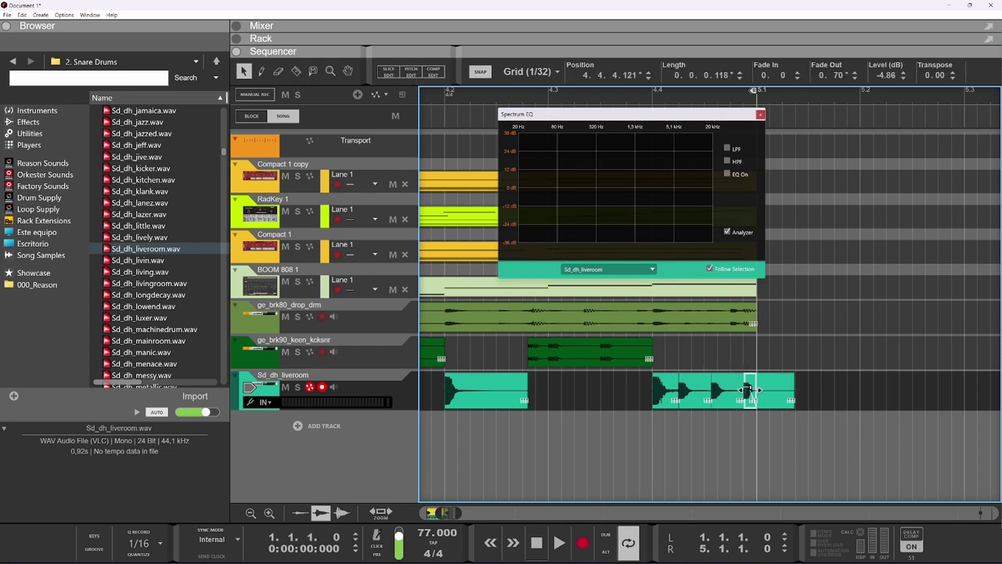
pyautogui.hotkey('ctrl', 'z')
pyautogui.press('r')
pyautogui.click(759, 378)
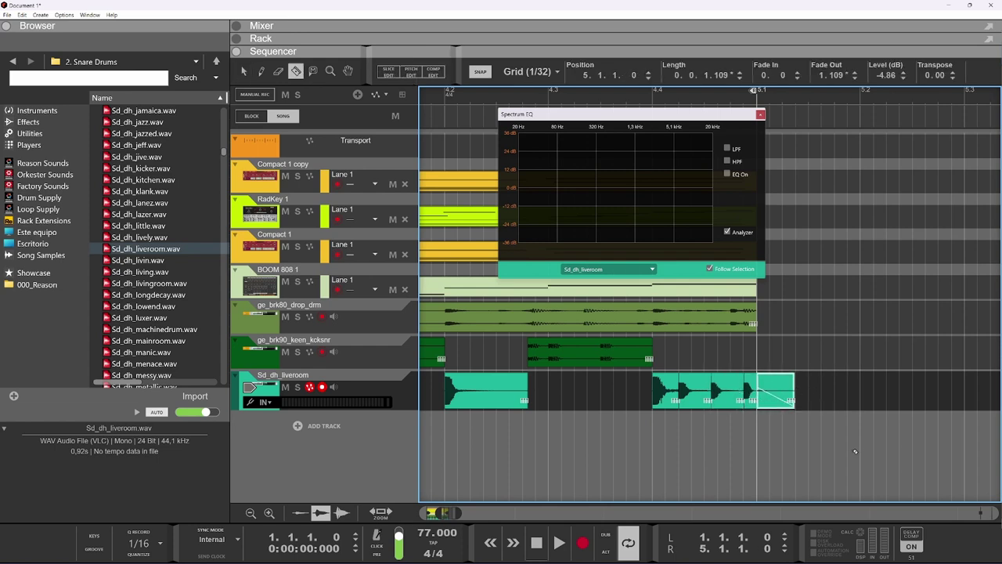
pyautogui.press('Delete')
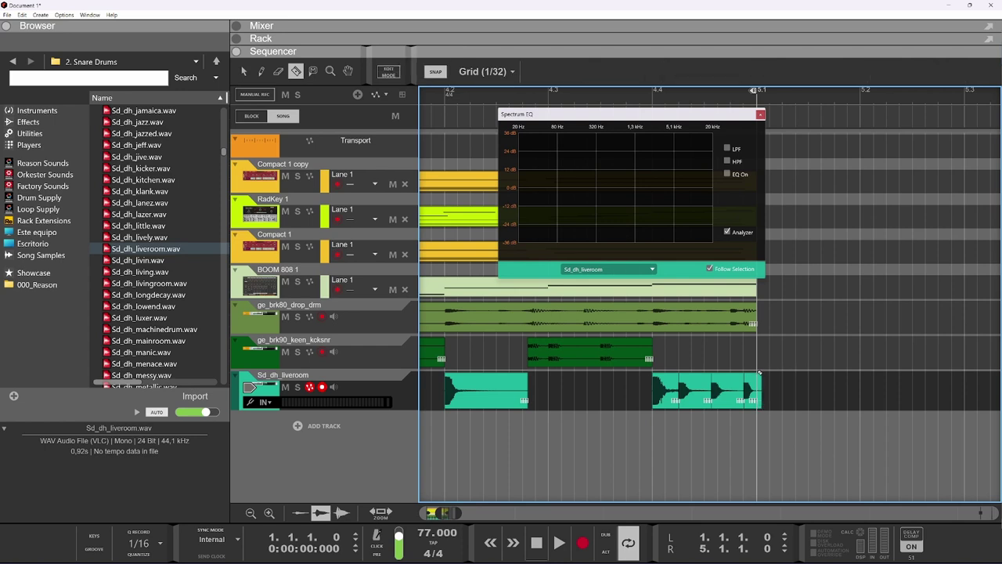
pyautogui.moveTo(759, 372); pyautogui.dragTo(818, 434)
pyautogui.press('Delete')
# Step: Play the four-bar loop from the start through the closing snare roll
pyautogui.scroll(-3, 840, 443)
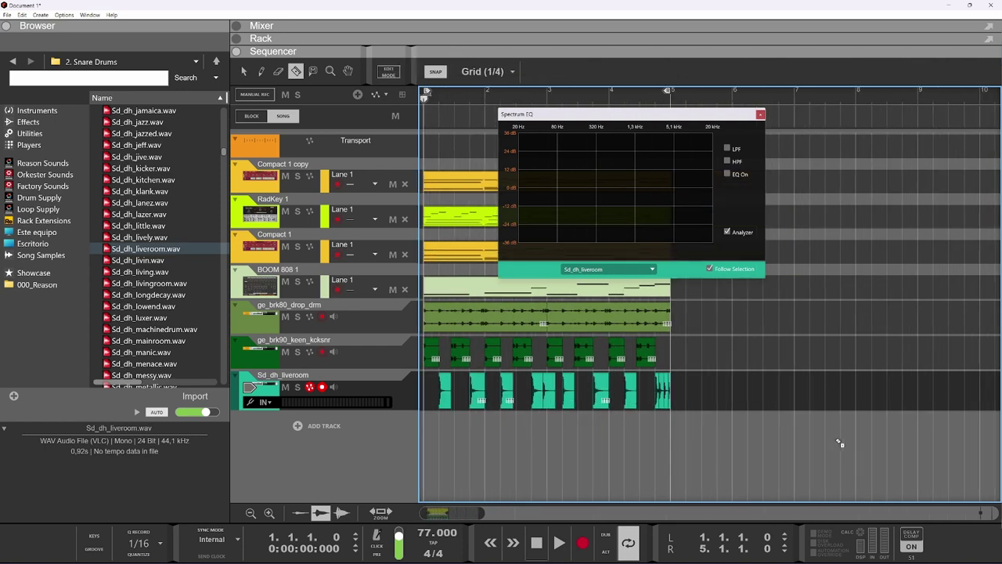
pyautogui.press('space')
pyautogui.scroll(3, 438, 388)
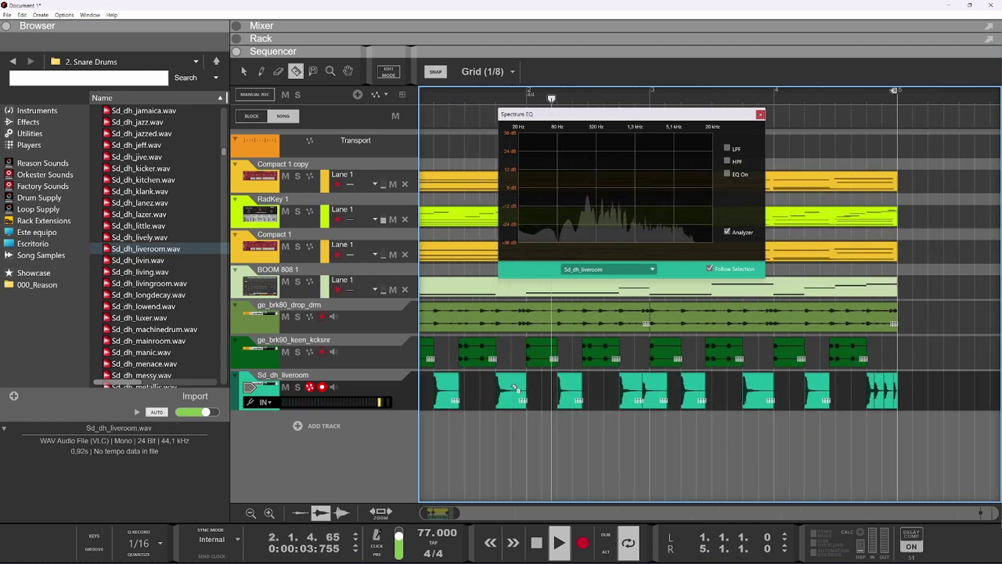
pyautogui.scroll(-1, 514, 386)
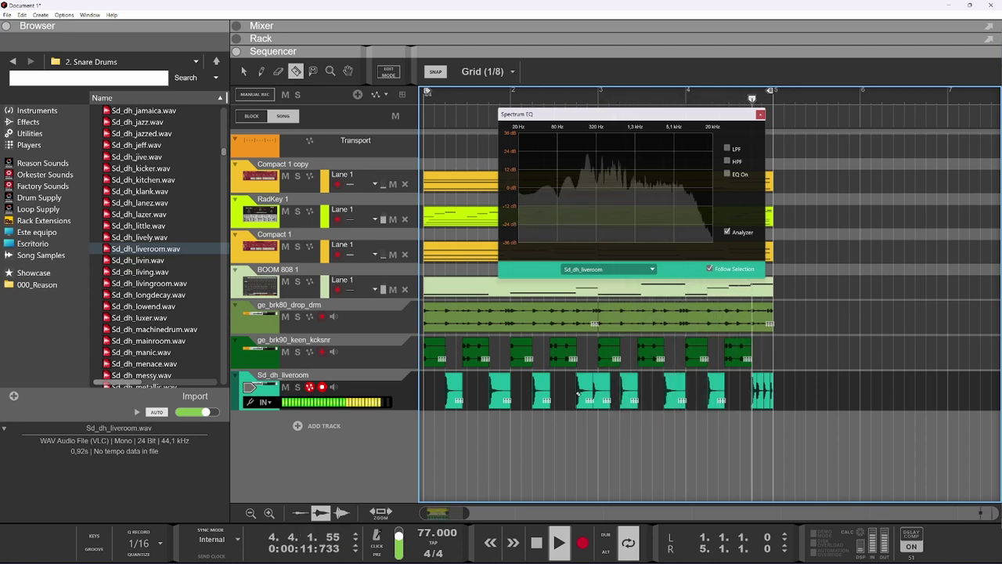
pyautogui.press('space')
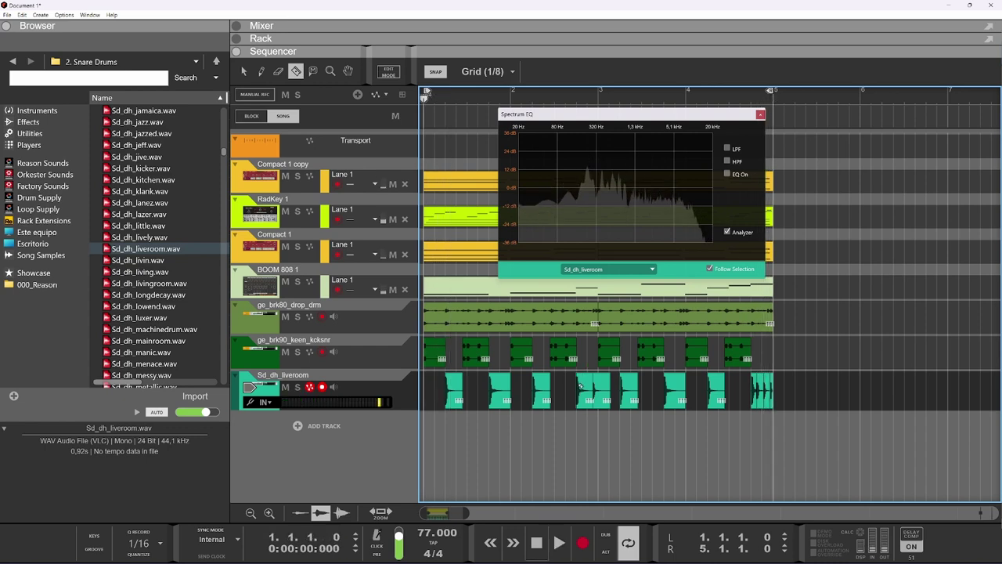
pyautogui.scroll(-2, 580, 385)
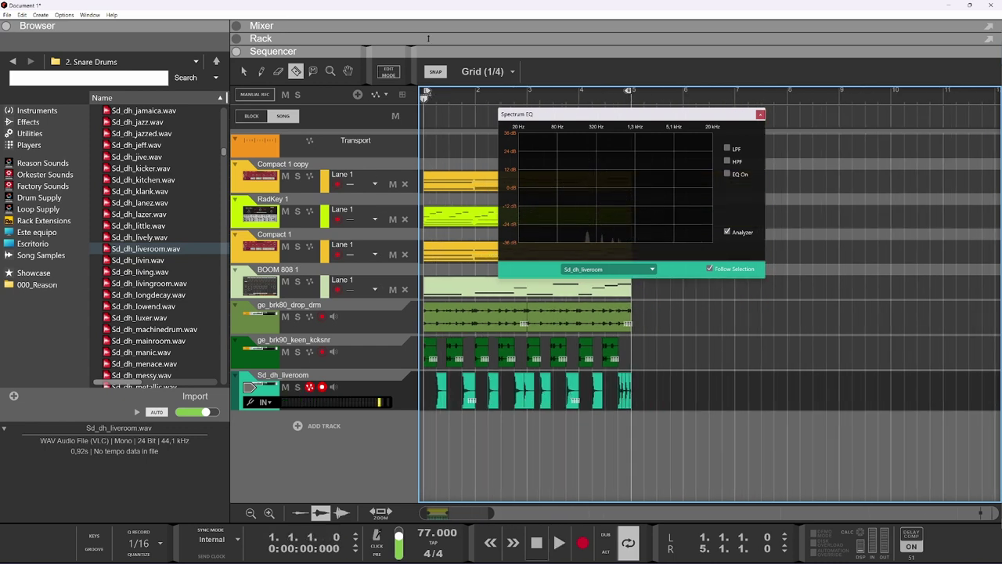
# Step: Unsolo the DRUMS, Sd_dh_liveroom and ge_brk90_keen_kcksnr channels in the rack, and route Sd_dh_liveroom to the DRUMS bus
pyautogui.click(428, 38)
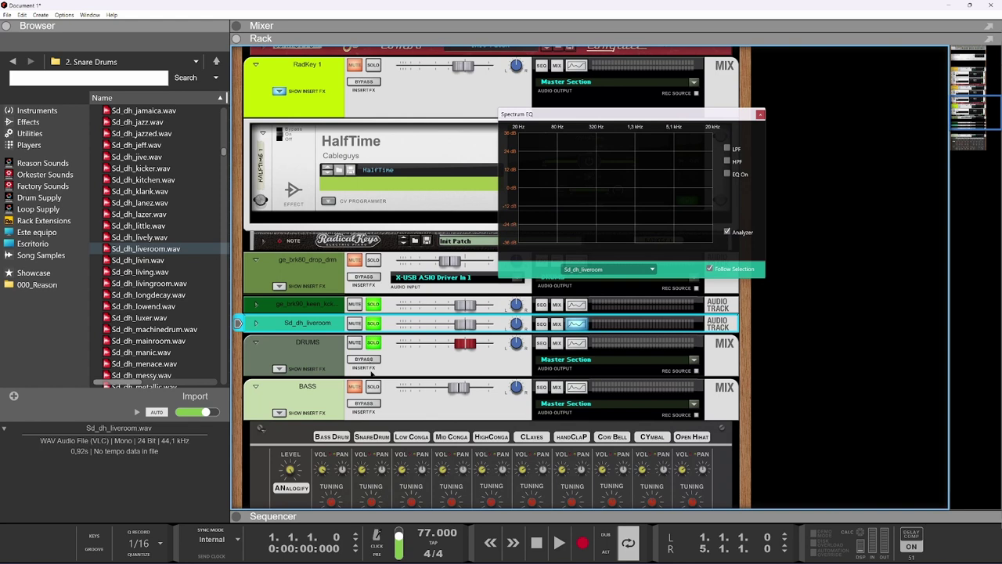
pyautogui.click(373, 343)
pyautogui.click(374, 324)
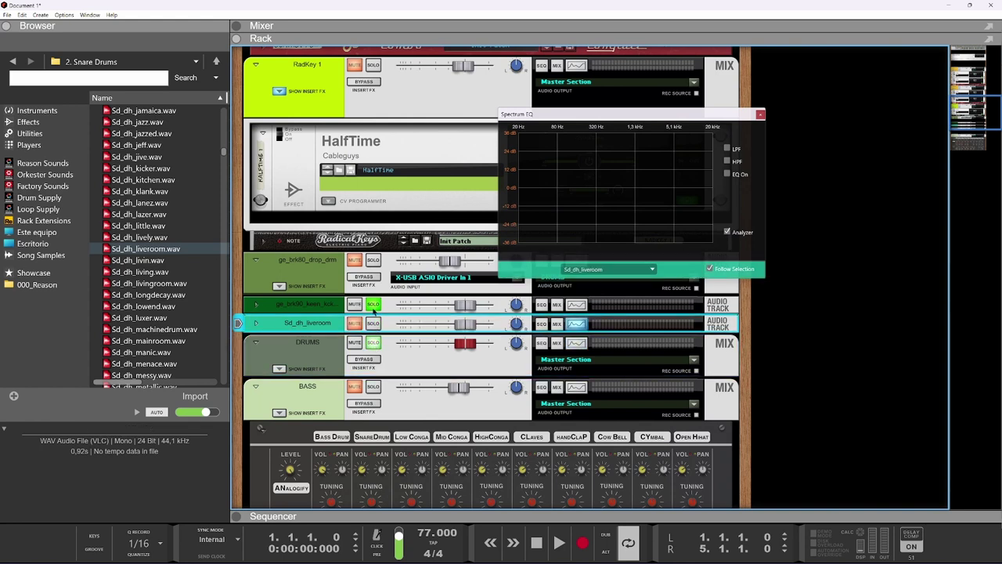
pyautogui.click(374, 303)
pyautogui.rightClick(306, 327)
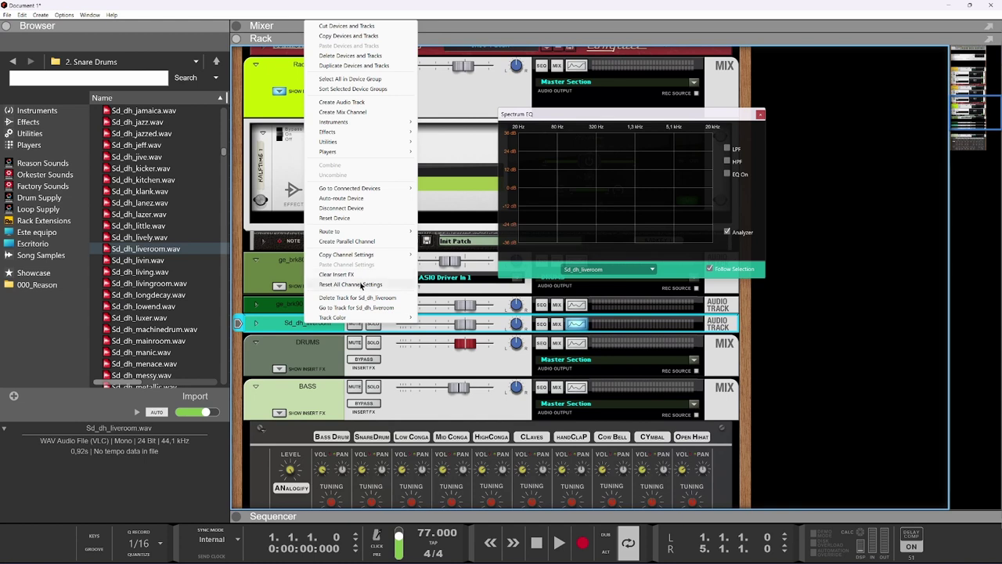
pyautogui.moveTo(374, 235)
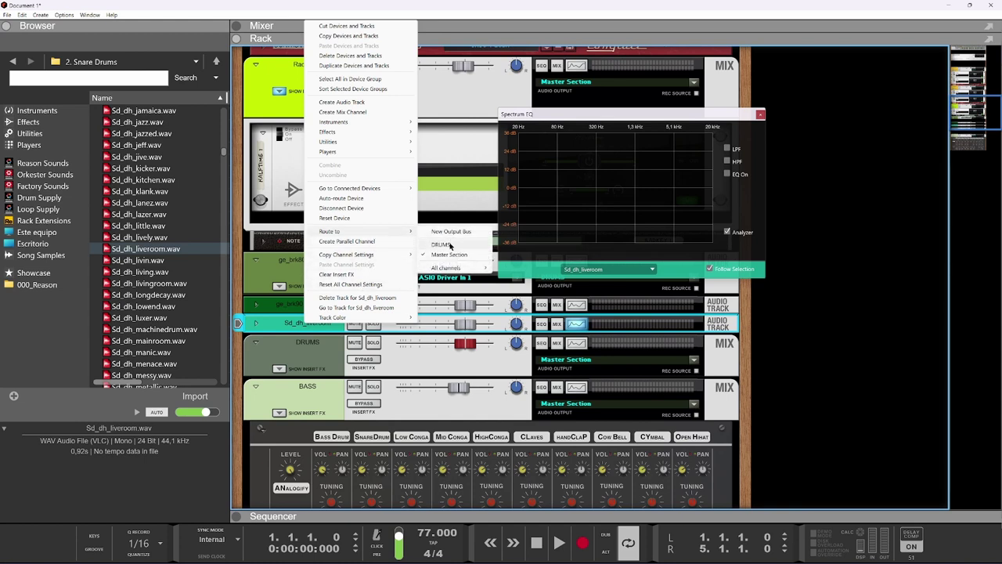
pyautogui.click(449, 244)
# Step: Solo the BASS and DRUMS mix channels and play them together
pyautogui.click(373, 386)
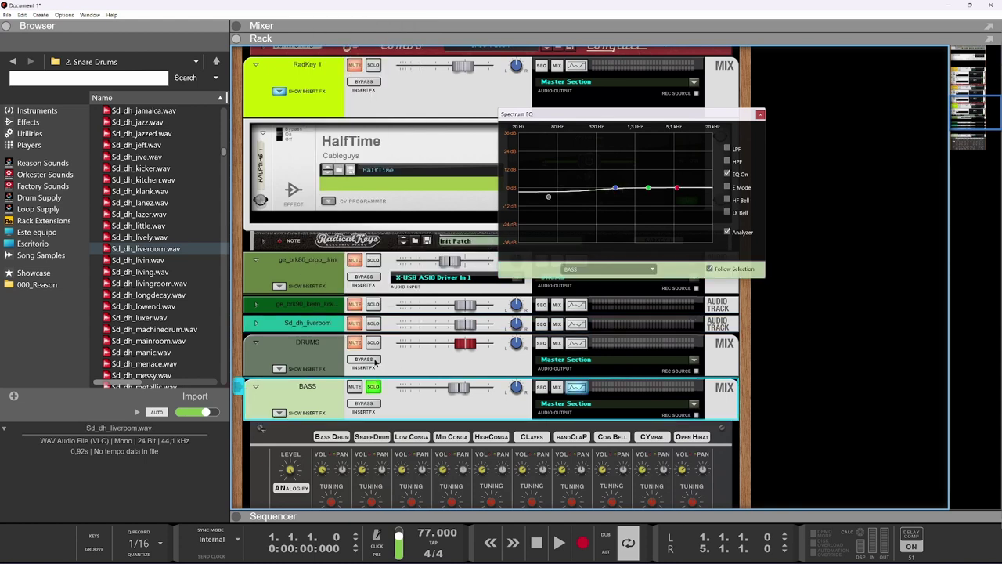
pyautogui.click(373, 342)
pyautogui.press('space')
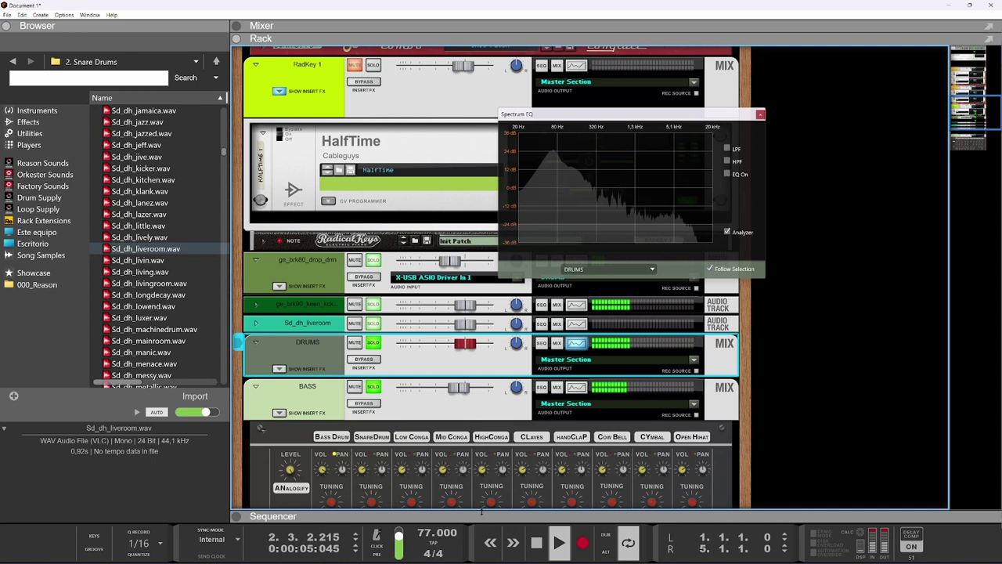
# Step: Show the sequencer, solo the Sd_dh_liveroom track and play it from the start
pyautogui.press('F7')
pyautogui.press('space')
pyautogui.click(298, 469)
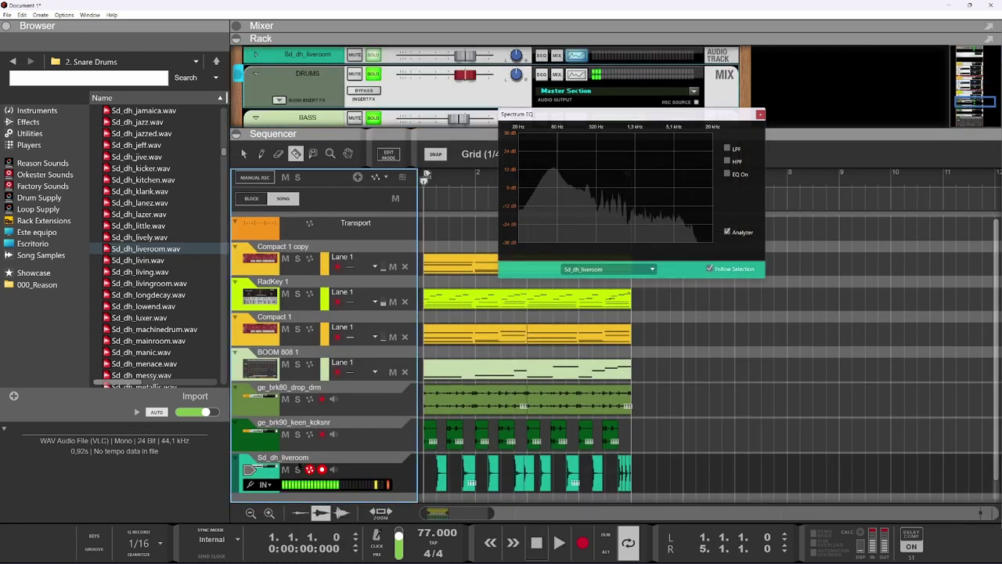
pyautogui.press('space')
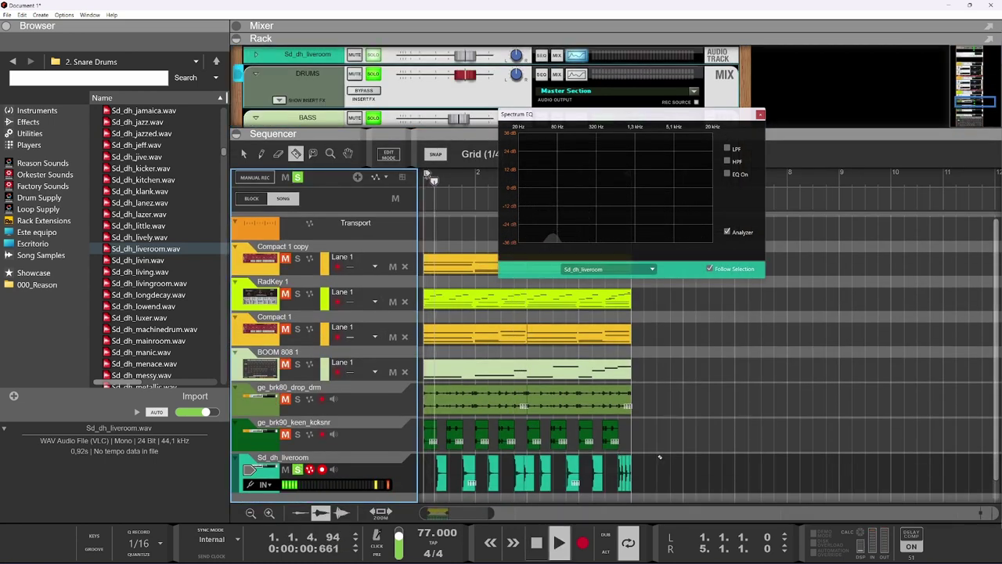
# Step: Close the Spectrum EQ window and lower the level of all Sd_dh_liveroom clips to -11.18 dB during playback
pyautogui.moveTo(418, 485); pyautogui.dragTo(418, 485)
pyautogui.moveTo(759, 116); pyautogui.dragTo(760, 114)
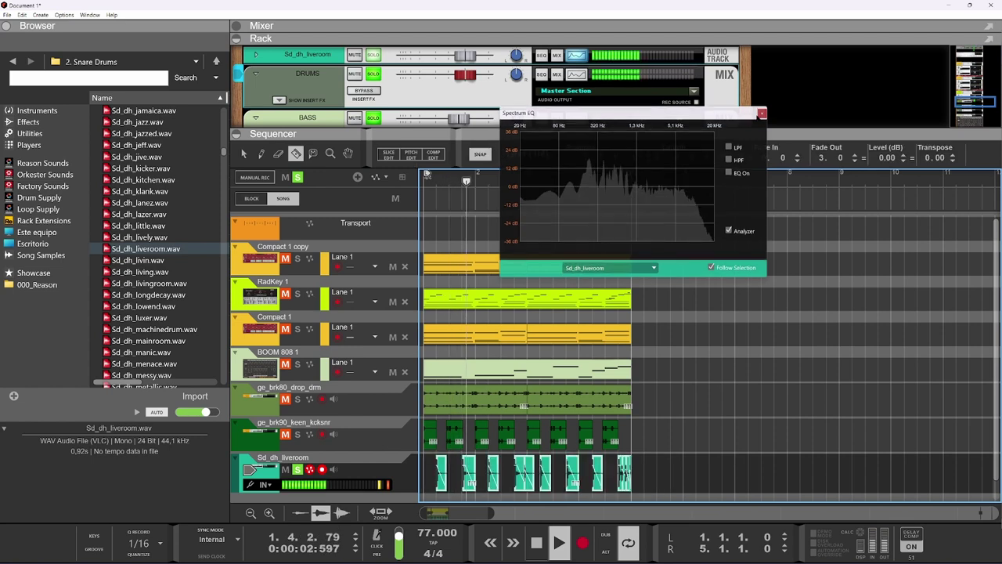
pyautogui.click(762, 115)
pyautogui.moveTo(884, 157); pyautogui.dragTo(876, 224)
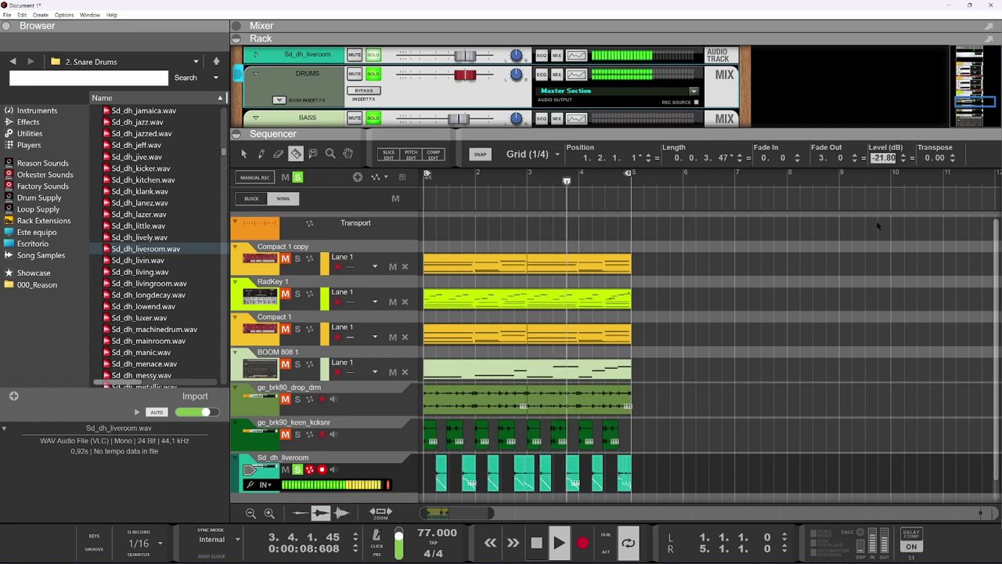
pyautogui.moveTo(879, 160); pyautogui.dragTo(885, 150)
pyautogui.scroll(5, 884, 158)
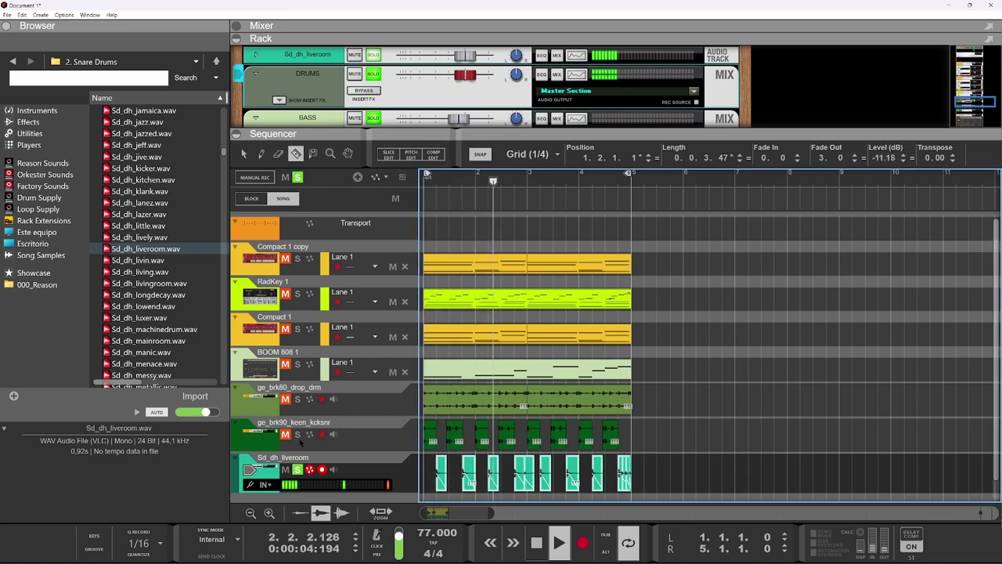
# Step: Unsolo the Sd_dh_liveroom track and set the level of all its clips to -8.49 dB while listening with drums and bass
pyautogui.click(298, 468)
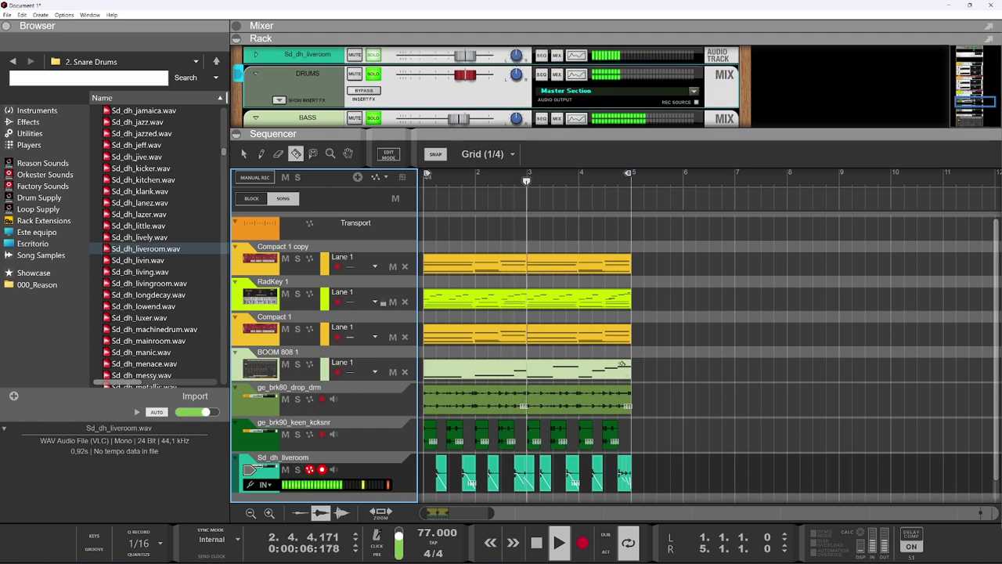
pyautogui.moveTo(675, 467); pyautogui.dragTo(435, 474)
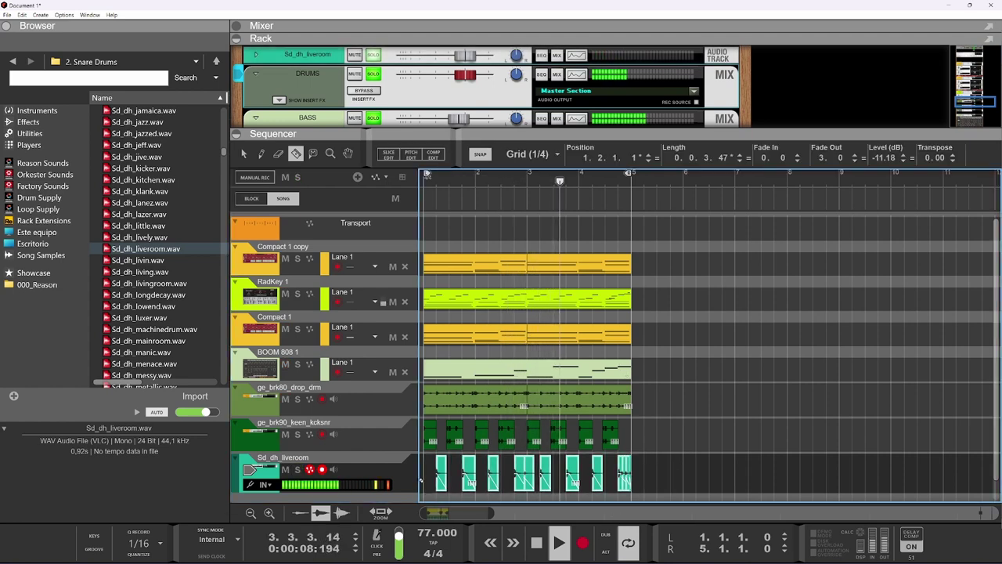
pyautogui.doubleClick(886, 158)
pyautogui.press('Return')
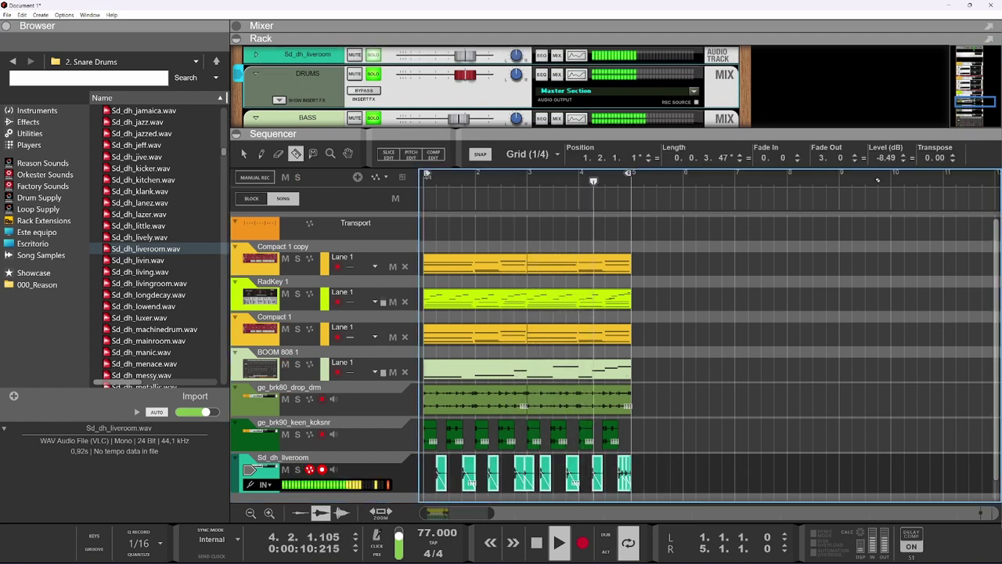
pyautogui.scroll(-1, 686, 306)
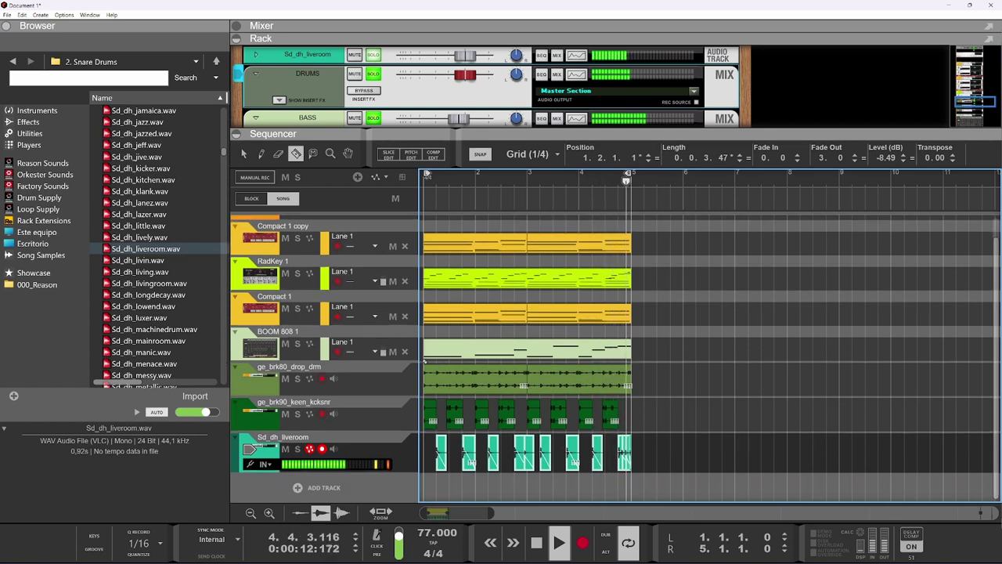
# Step: Stop playback and audition the snare samples from Sd_dh_living.wav to Sd_dh_machinedrum.wav
pyautogui.click(138, 273)
pyautogui.press('space')
pyautogui.press('Down')
pyautogui.press('Down')
pyautogui.press('Down')
pyautogui.press('Down')
pyautogui.press('Down')
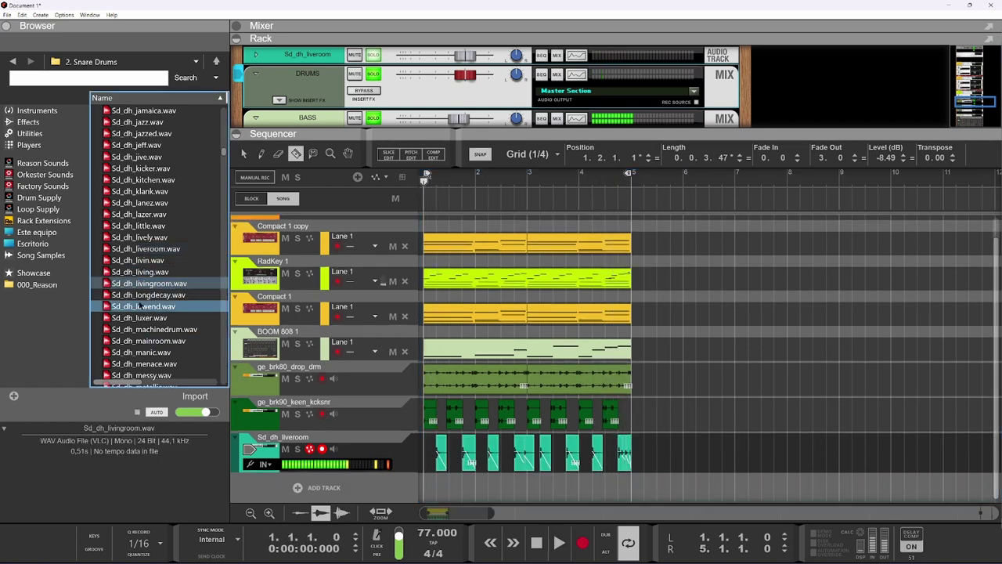
pyautogui.click(140, 332)
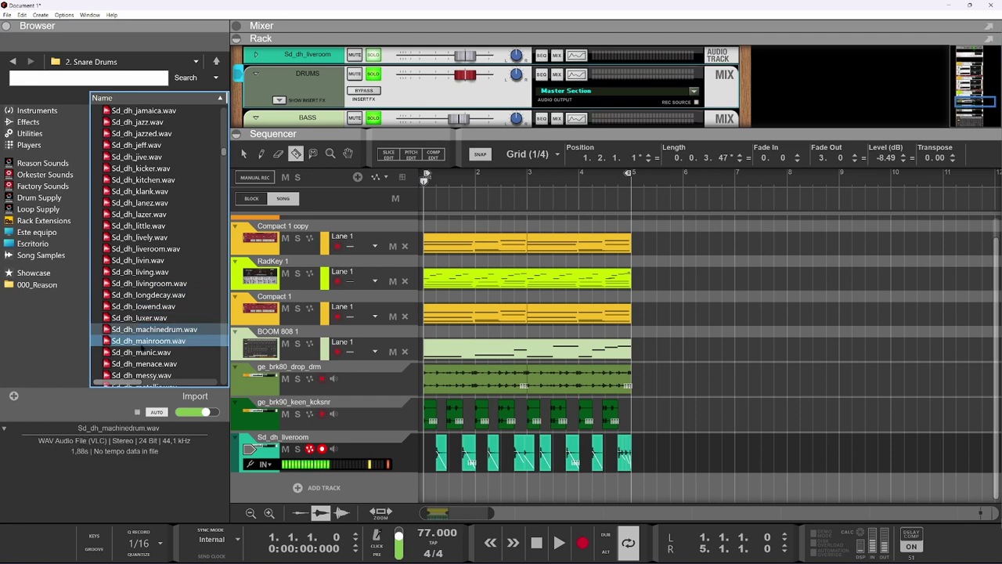
# Step: Audition further Sd_dh snare samples between Sd_dh_middy.wav and Sd_dh_noisey.wav
pyautogui.scroll(-4, 139, 339)
pyautogui.click(140, 328)
pyautogui.click(149, 294)
pyautogui.press('Up')
pyautogui.press('Up')
pyautogui.press('Up')
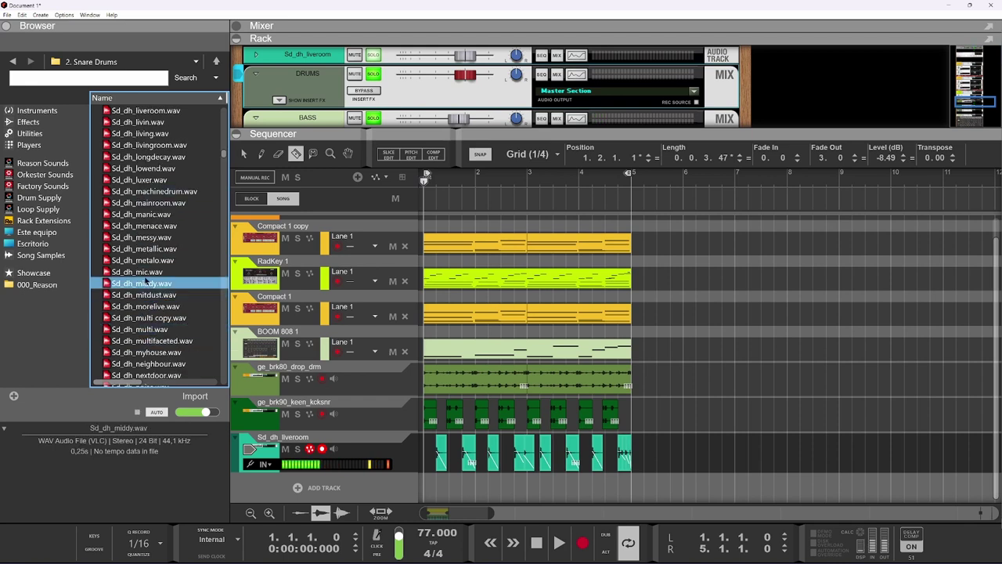
pyautogui.scroll(-2, 153, 306)
pyautogui.click(151, 295)
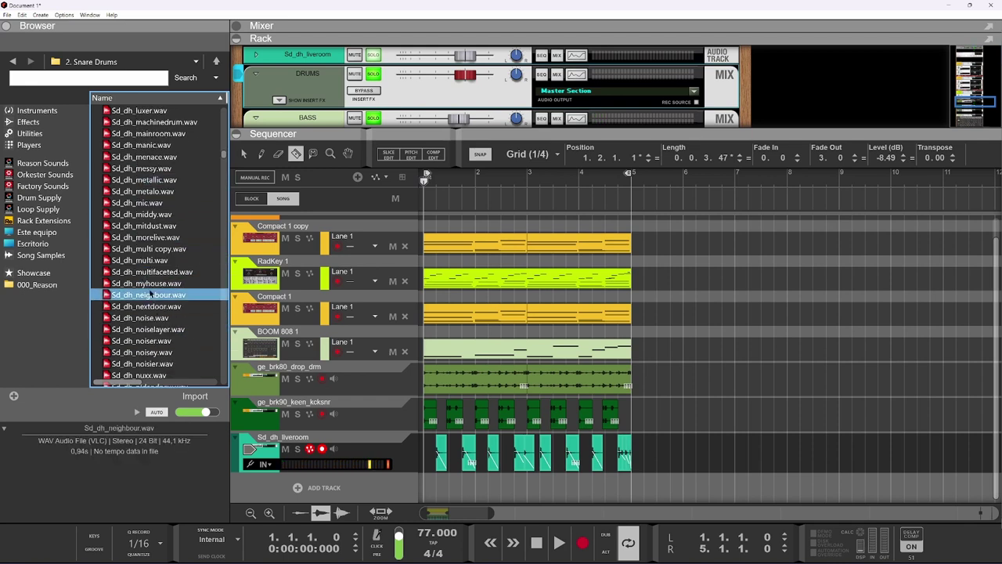
pyautogui.click(151, 306)
pyautogui.click(150, 317)
pyautogui.click(150, 329)
pyautogui.click(150, 341)
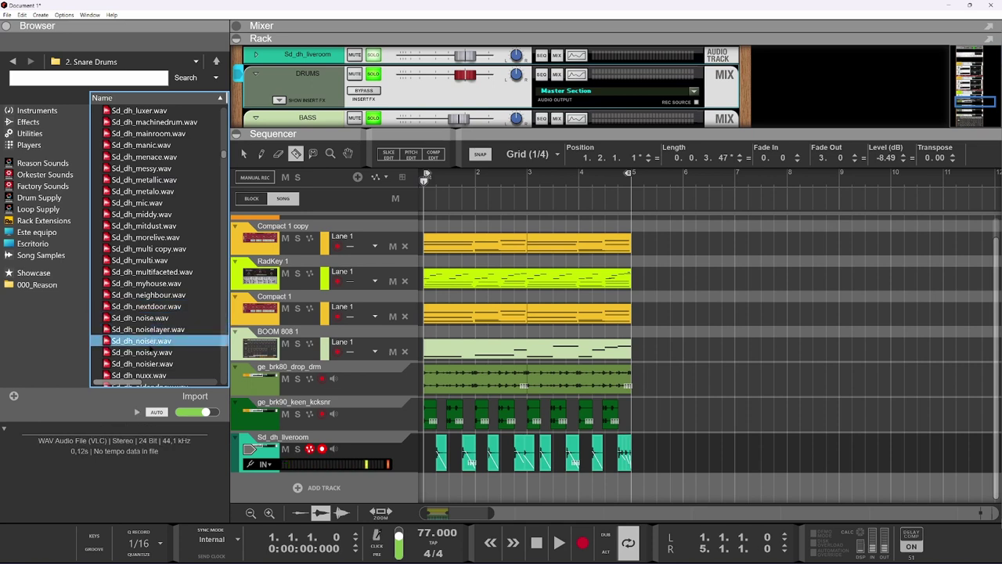
pyautogui.click(151, 351)
# Step: Audition the Sd_808 snare samples near the start of the folder, including Sd_808_indie.wav, Sd_808_cause.wav and Sd_808_moderate.wav
pyautogui.scroll(10, 150, 352)
pyautogui.scroll(10, 150, 235)
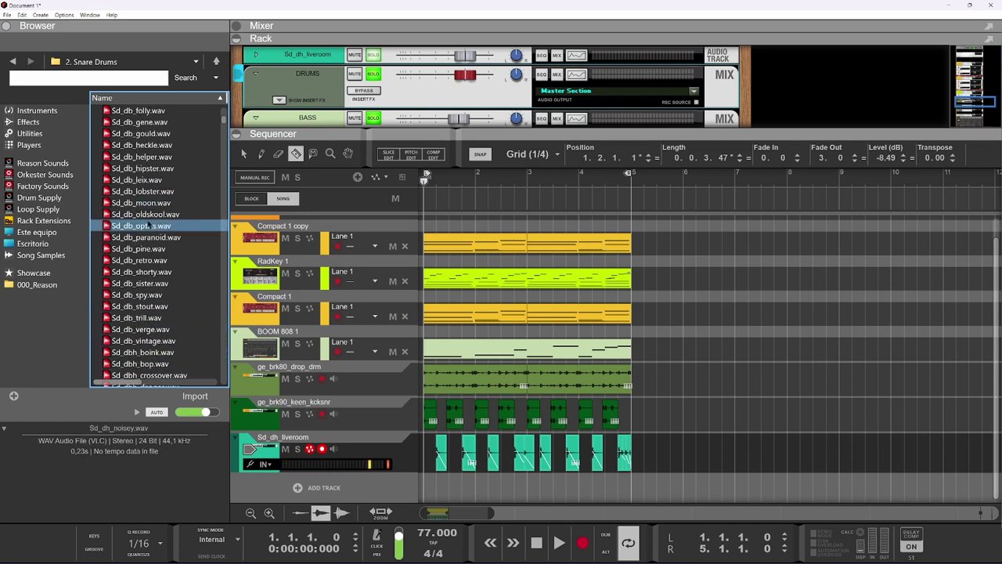
pyautogui.click(149, 329)
pyautogui.click(150, 294)
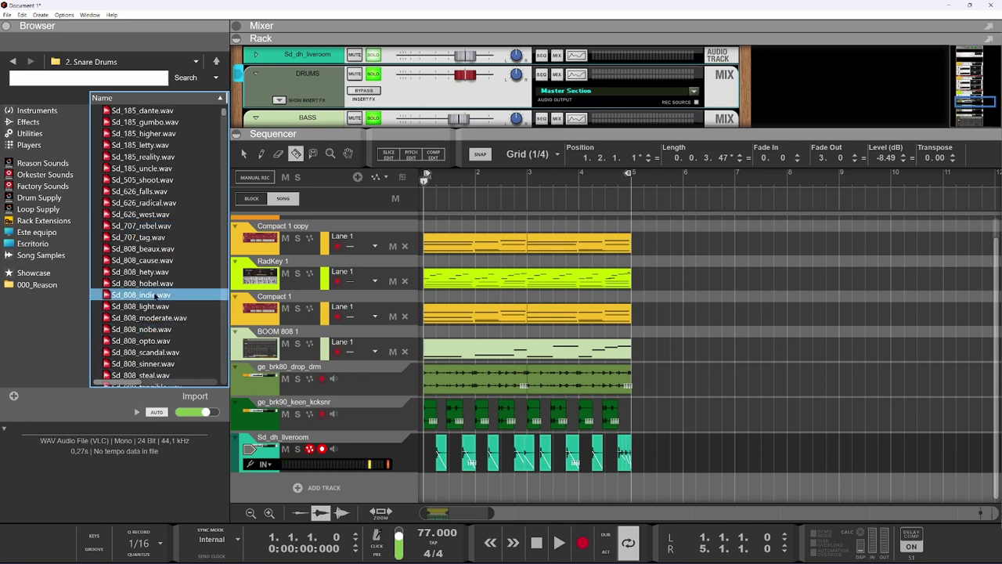
pyautogui.click(156, 272)
pyautogui.click(156, 261)
pyautogui.scroll(-1, 153, 243)
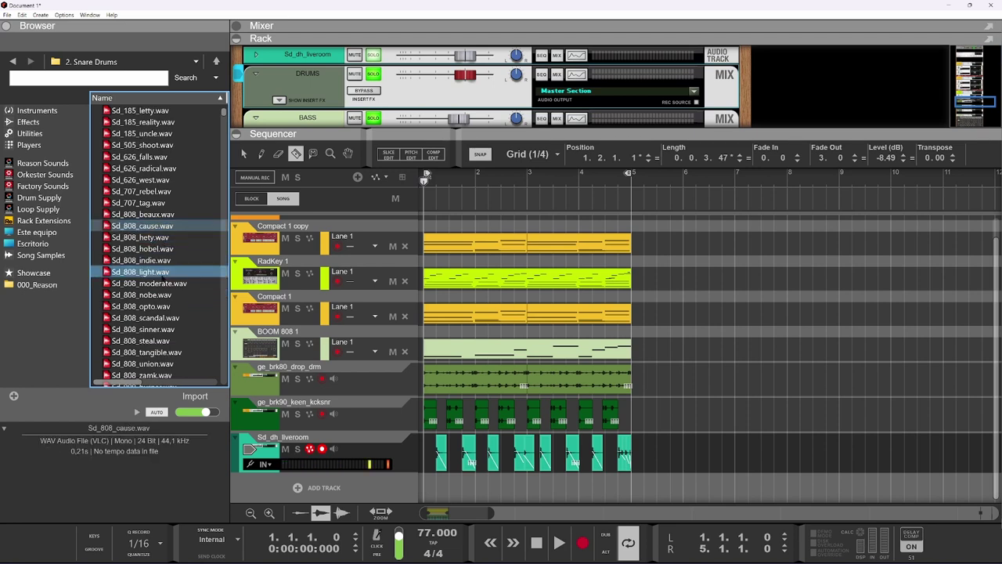
pyautogui.click(148, 214)
pyautogui.click(146, 283)
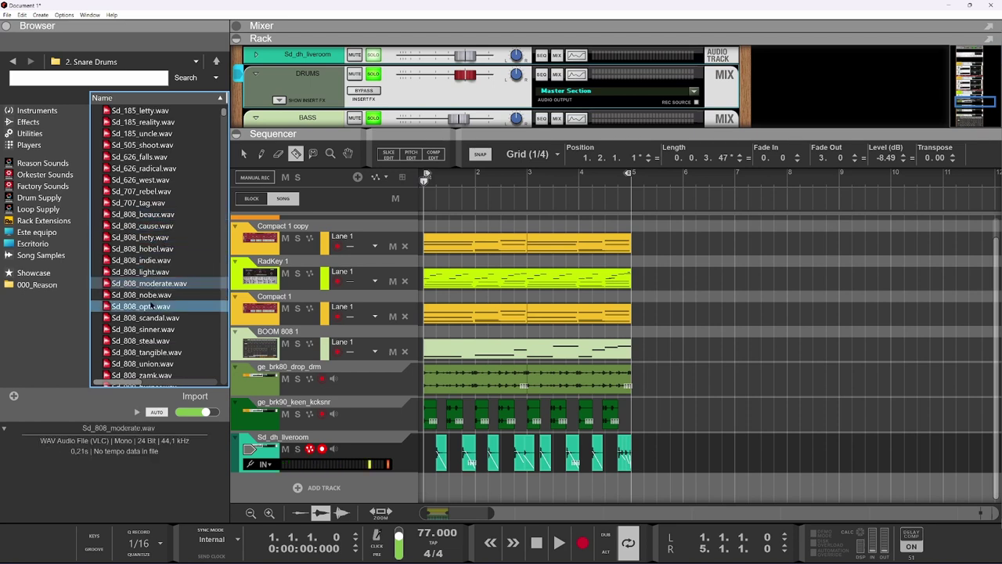
# Step: Audition the 808 snare samples from Sd_808_opto.wav through Sd_808_union.wav
pyautogui.click(145, 306)
pyautogui.click(146, 318)
pyautogui.click(146, 328)
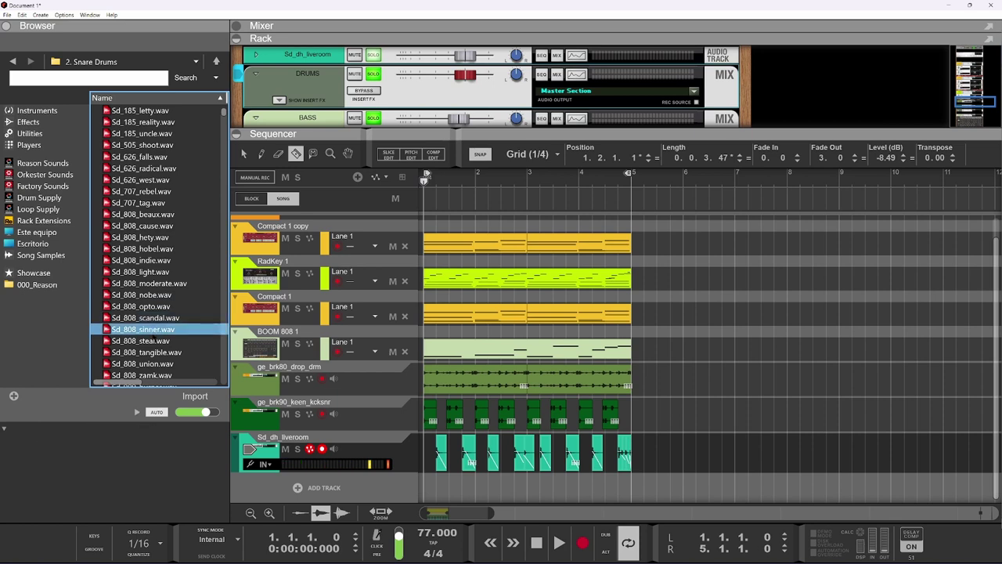
pyautogui.click(147, 340)
pyautogui.scroll(-2, 150, 351)
pyautogui.click(148, 295)
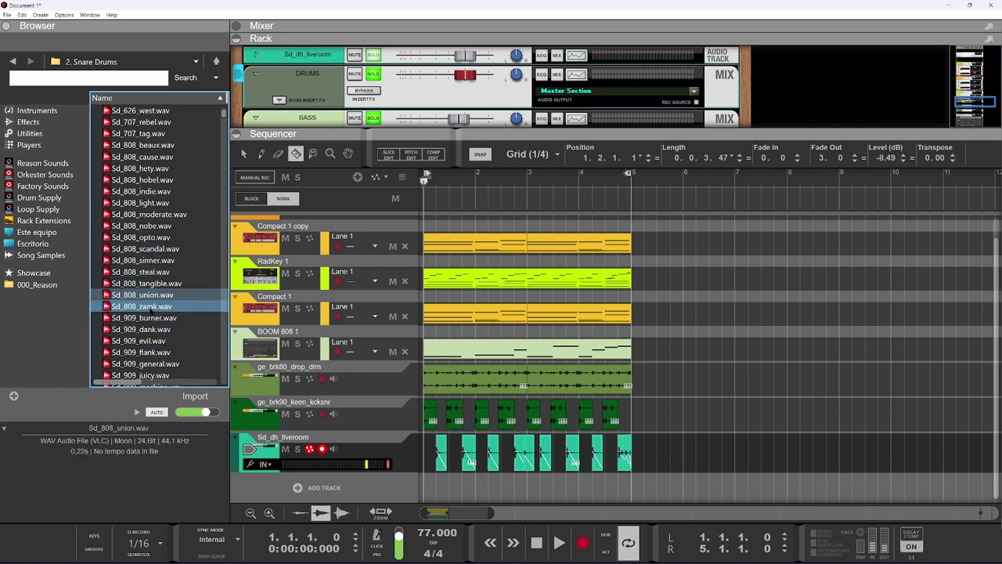
# Step: Place Sd_808_union.wav on a new audio track at beat 1.2, aligned with the Sd_dh_liveroom hit, at a clip level of -6.87 dB
pyautogui.moveTo(151, 295); pyautogui.dragTo(439, 482)
pyautogui.scroll(10, 470, 489)
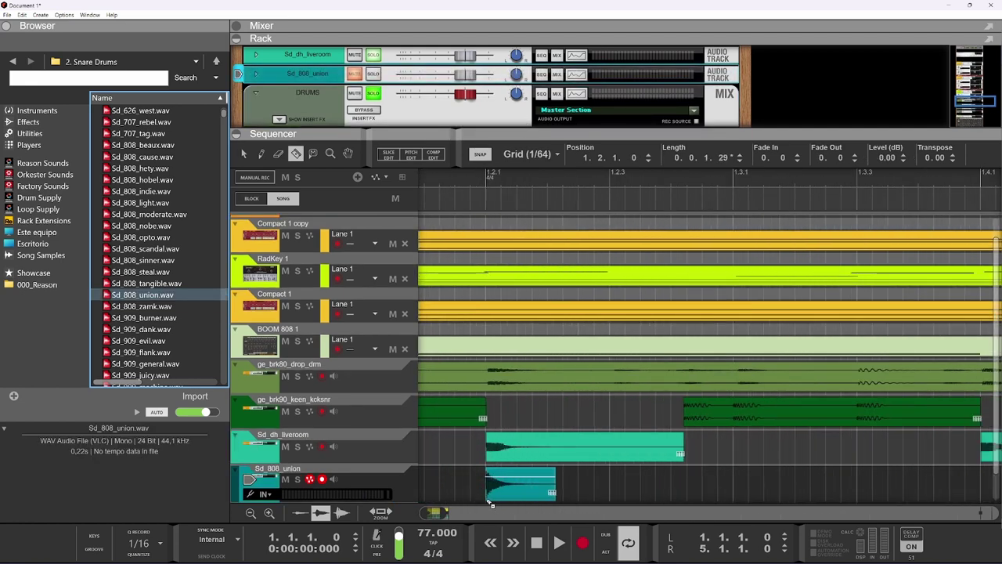
pyautogui.scroll(5, 498, 497)
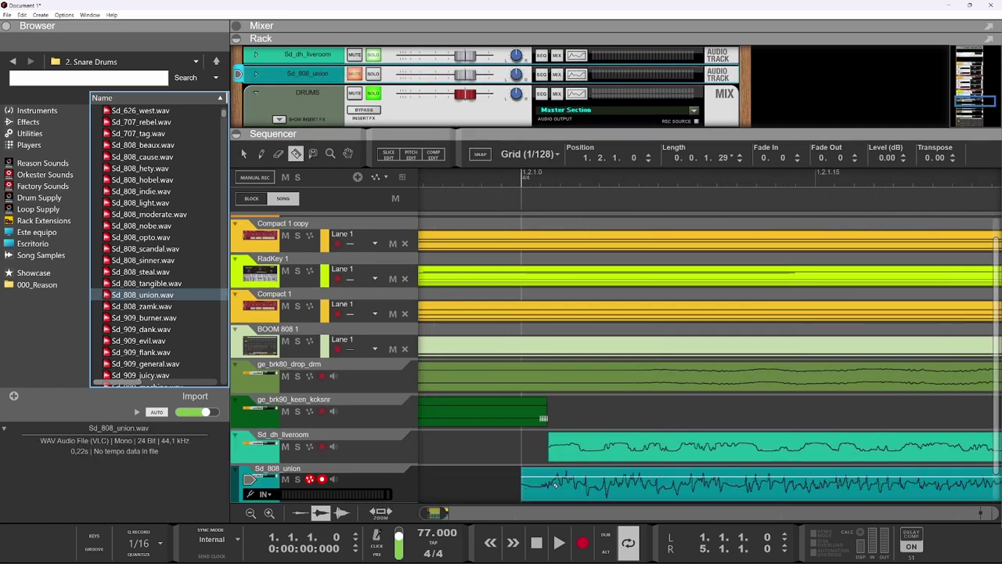
pyautogui.click(555, 483)
pyautogui.click(538, 483)
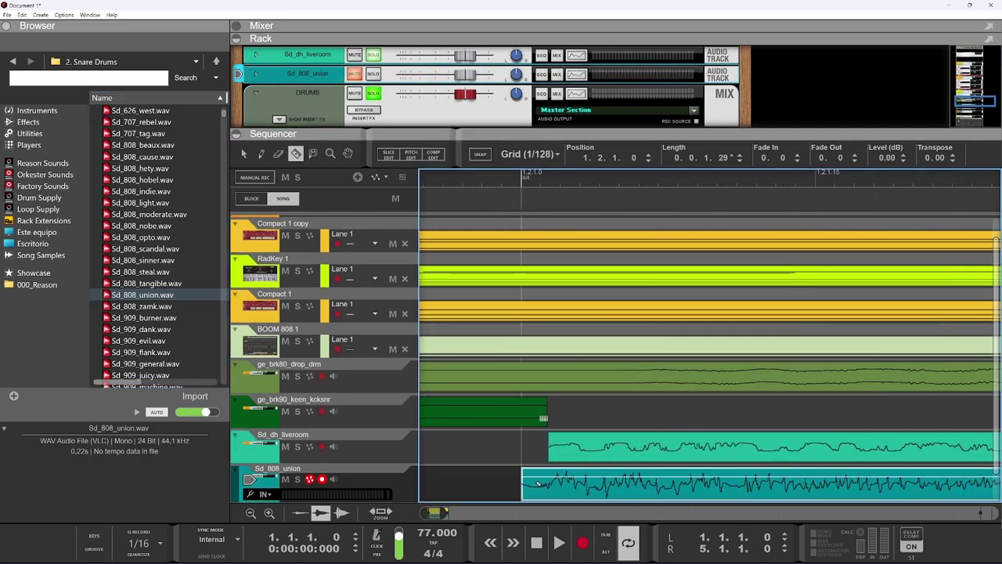
pyautogui.moveTo(538, 486); pyautogui.dragTo(565, 486)
pyautogui.scroll(-3, 542, 450)
pyautogui.scroll(-6, 540, 483)
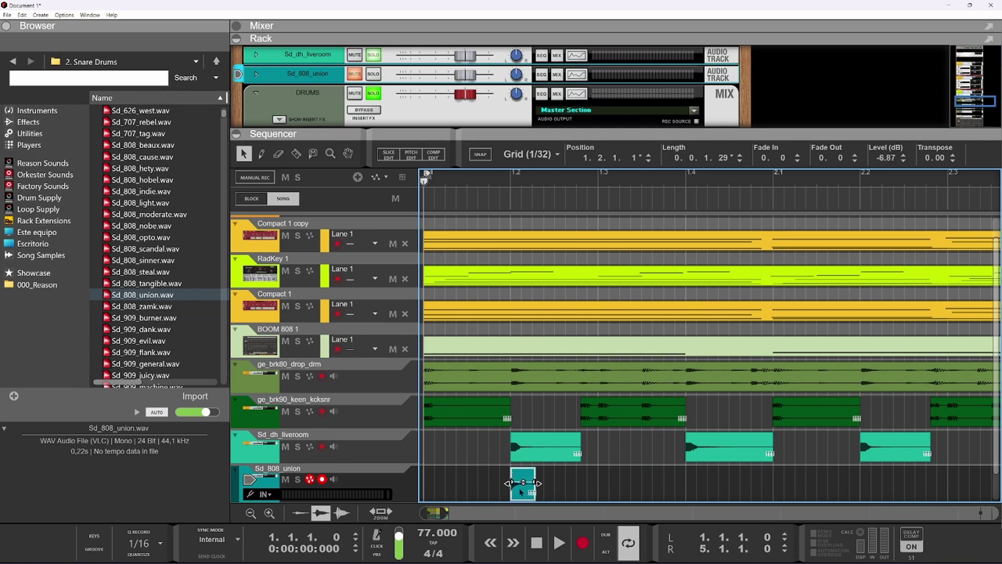
# Step: Copy the Sd_808_union clip onto beats 2 and 4 of every bar up to 4.4
pyautogui.moveTo(522, 483); pyautogui.dragTo(872, 487)
pyautogui.scroll(6, 679, 462)
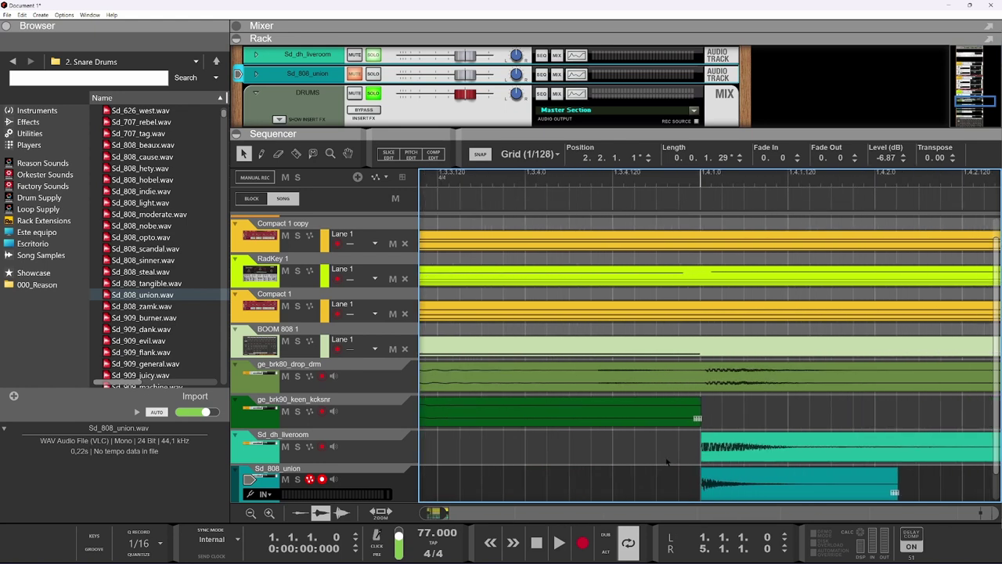
pyautogui.scroll(-9, 665, 461)
pyautogui.scroll(2, 621, 487)
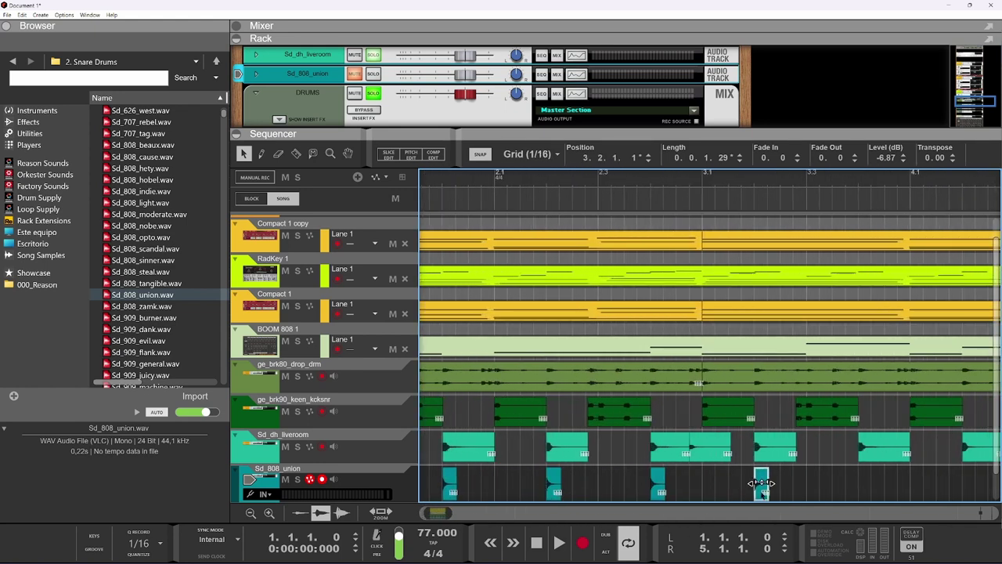
pyautogui.scroll(-3, 864, 487)
pyautogui.scroll(4, 666, 485)
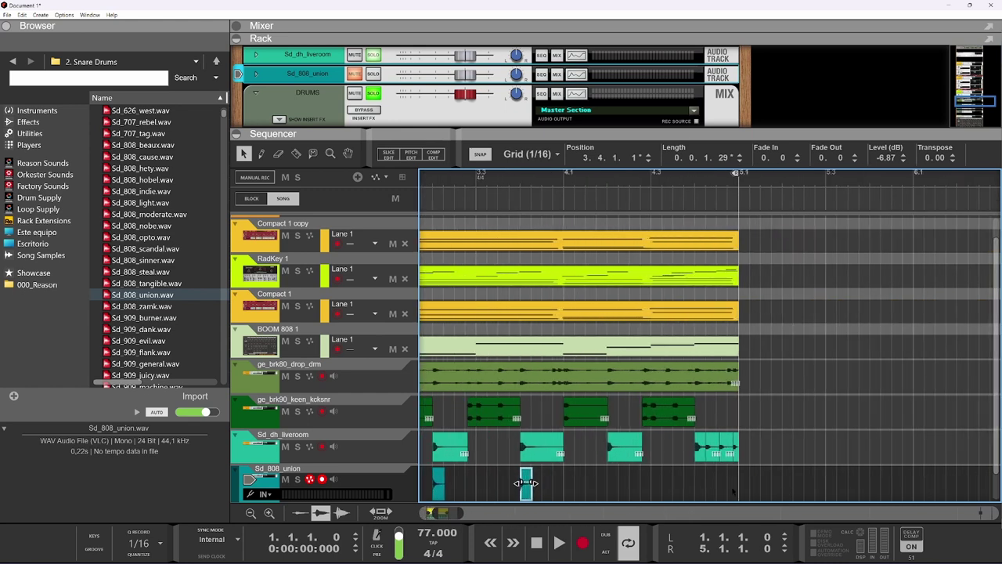
pyautogui.moveTo(513, 488); pyautogui.dragTo(808, 483)
# Step: Play the loop, solo the Sd_808_union channel and route its output to the DRUMS bus
pyautogui.press('space')
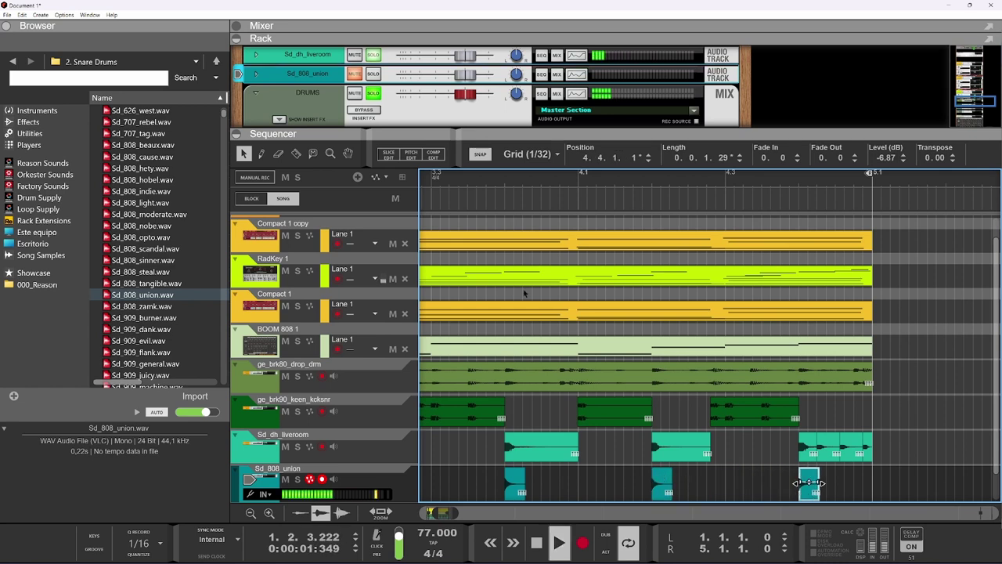
pyautogui.click(371, 71)
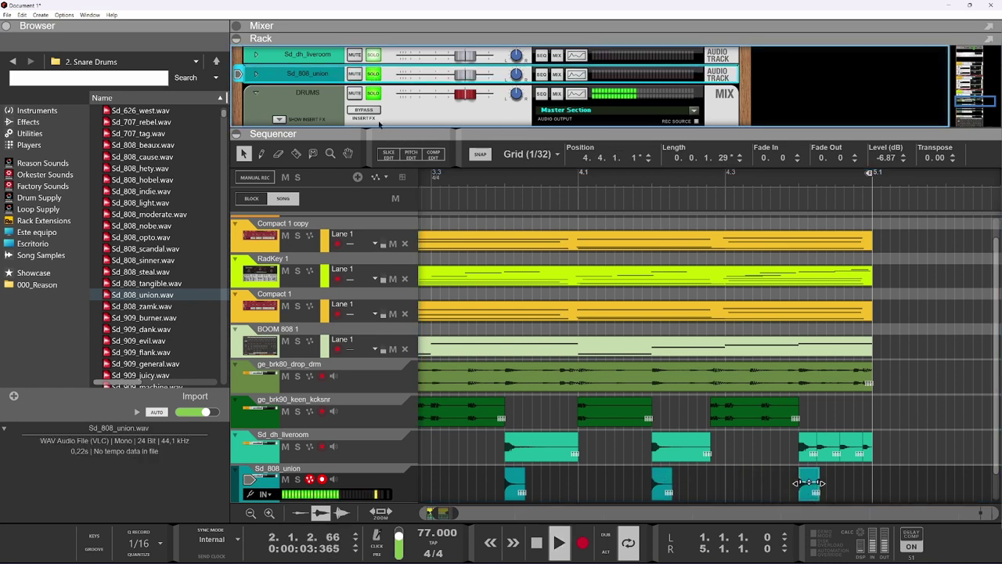
pyautogui.rightClick(321, 81)
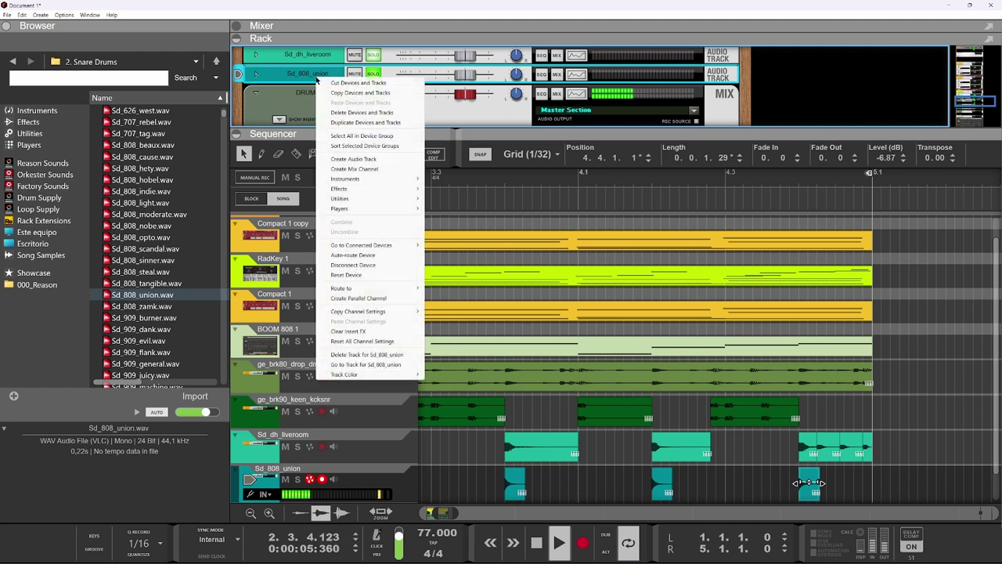
pyautogui.moveTo(349, 190)
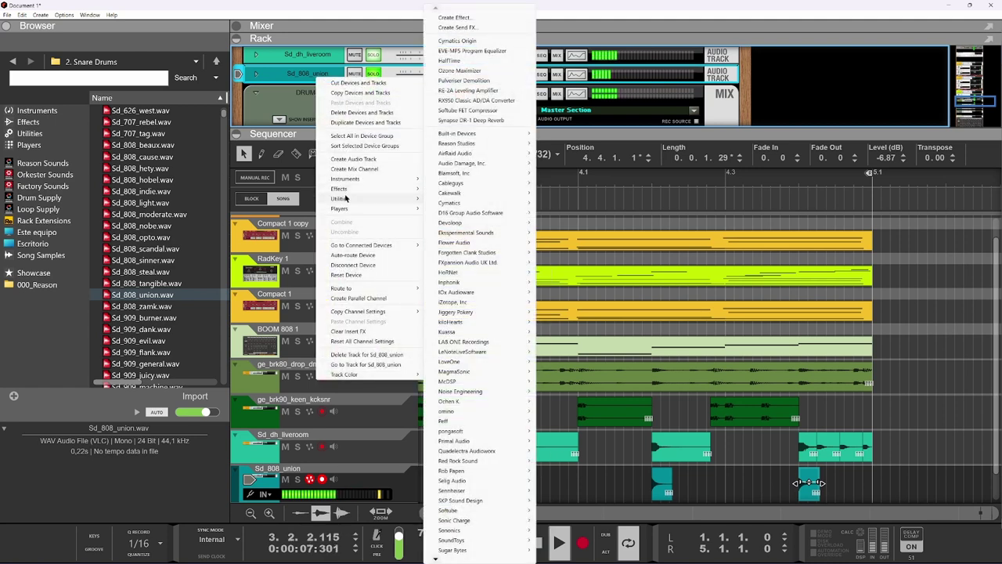
pyautogui.moveTo(356, 289)
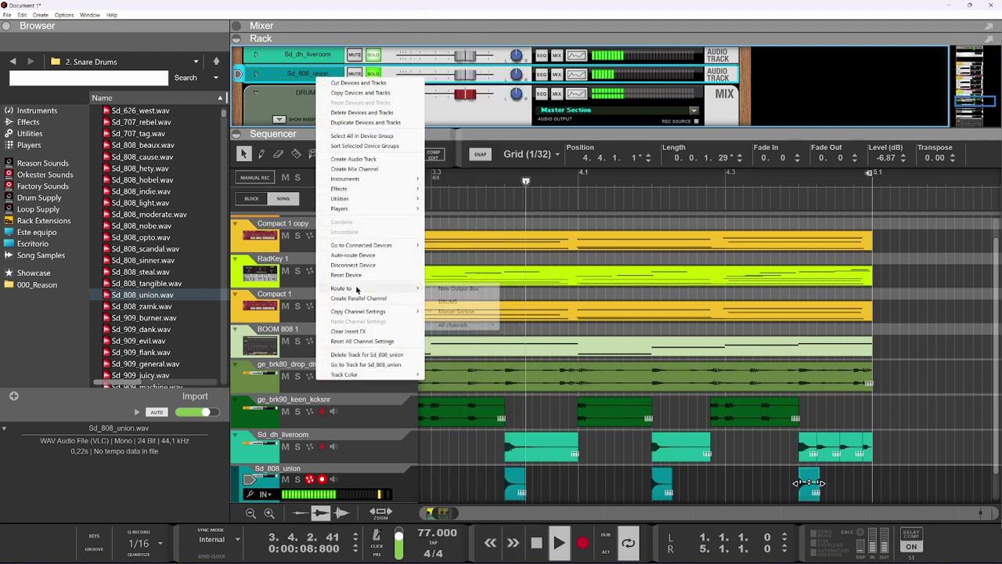
pyautogui.click(440, 301)
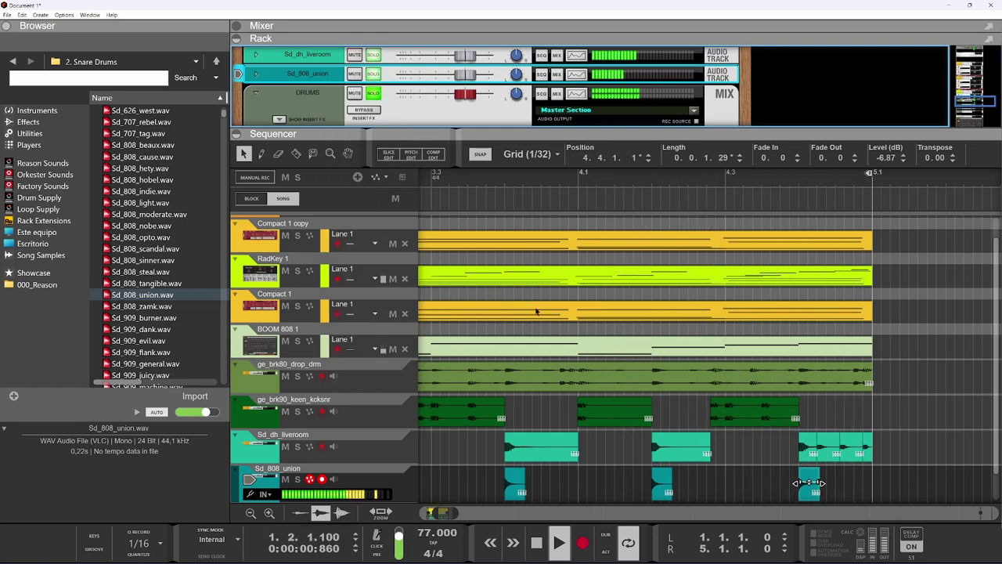
# Step: Listen to the drum loop and check the layered snare hits across bars 1 to 4
pyautogui.scroll(-5, 546, 324)
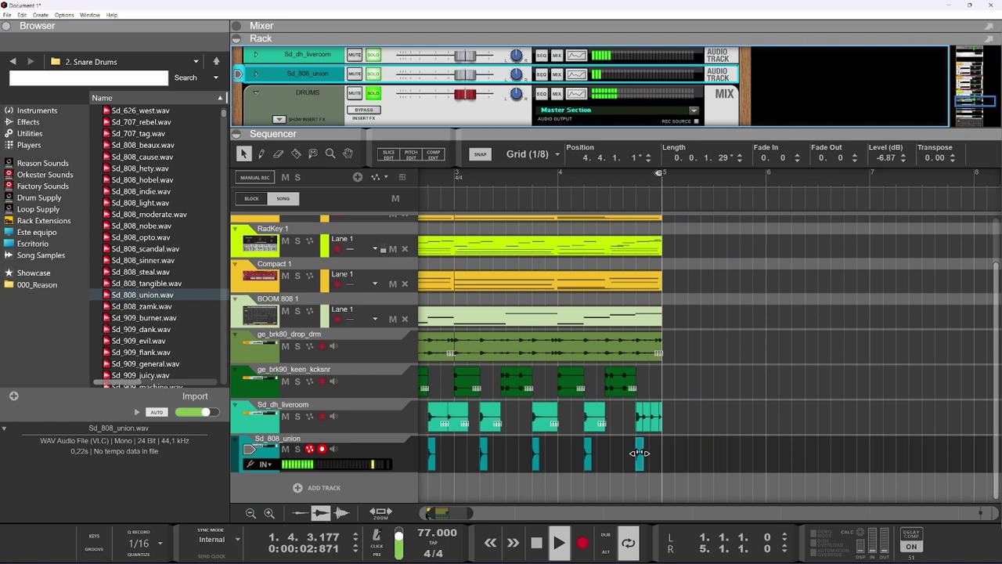
pyautogui.moveTo(459, 512); pyautogui.dragTo(445, 513)
pyautogui.scroll(2, 433, 460)
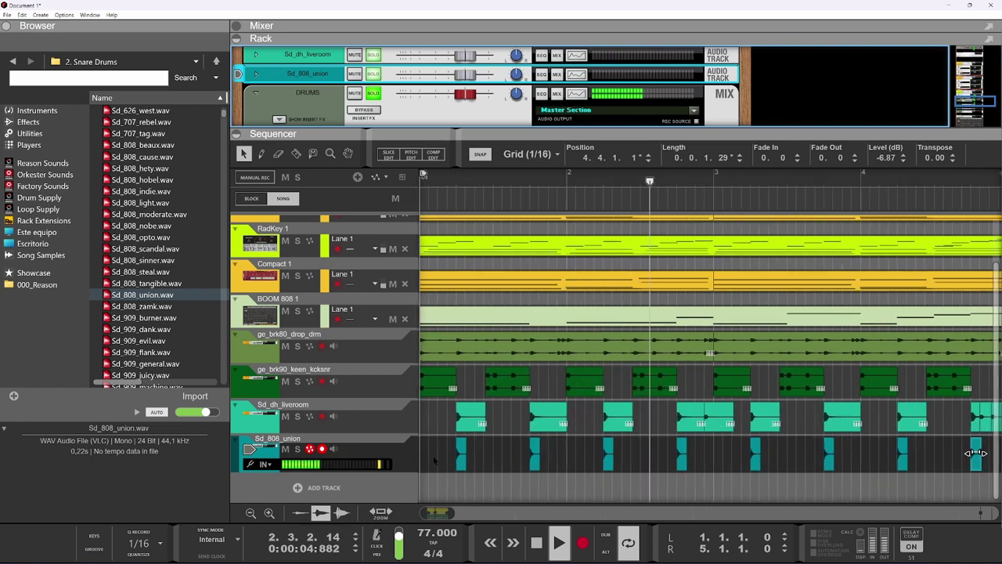
pyautogui.scroll(-1, 889, 452)
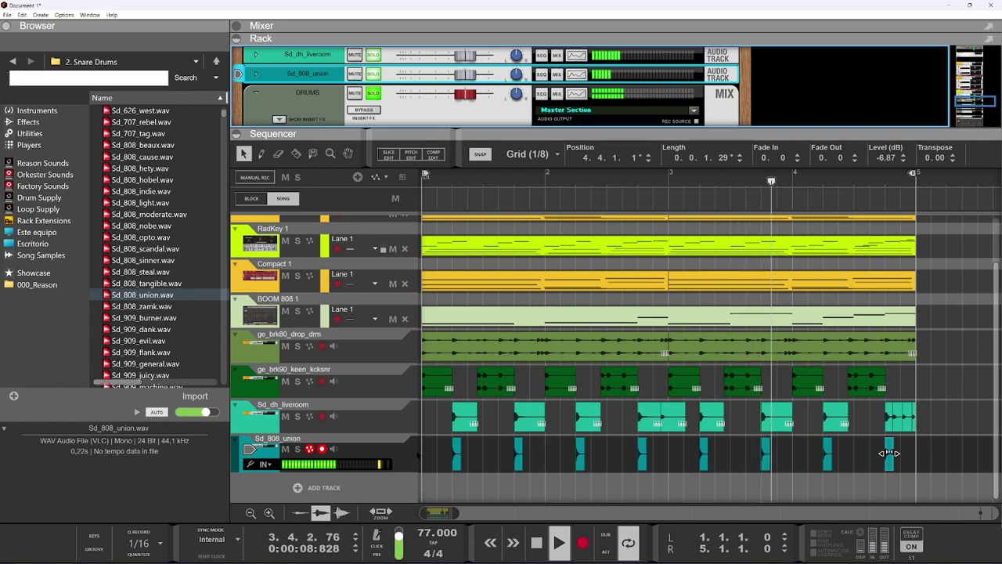
pyautogui.scroll(2, 888, 452)
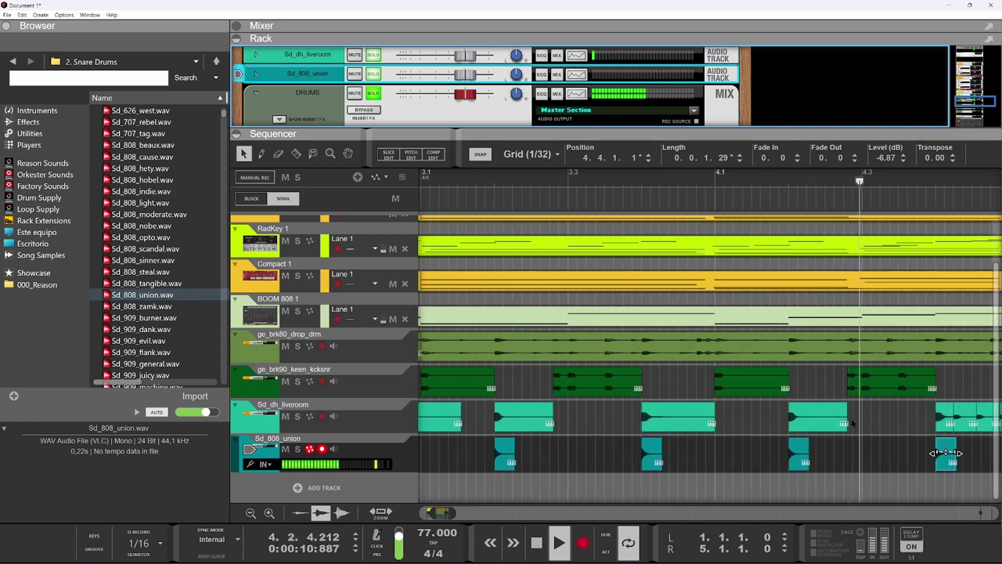
pyautogui.scroll(1, 851, 423)
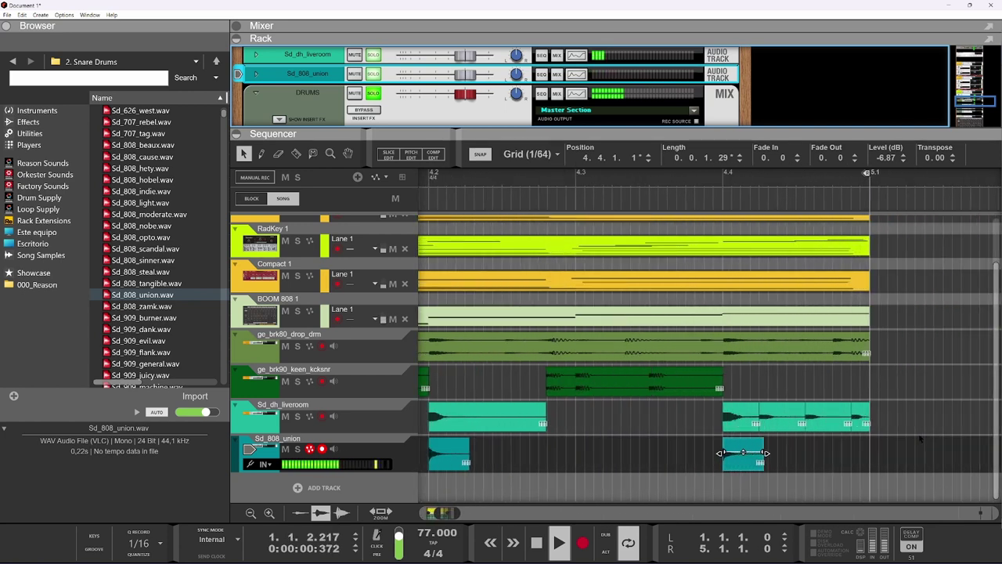
pyautogui.scroll(1, 920, 439)
pyautogui.press('space')
# Step: Extend the Sd_dh_liveroom slice at 4.4.4 to the end of bar 4, replacing the final short slice
pyautogui.click(816, 179)
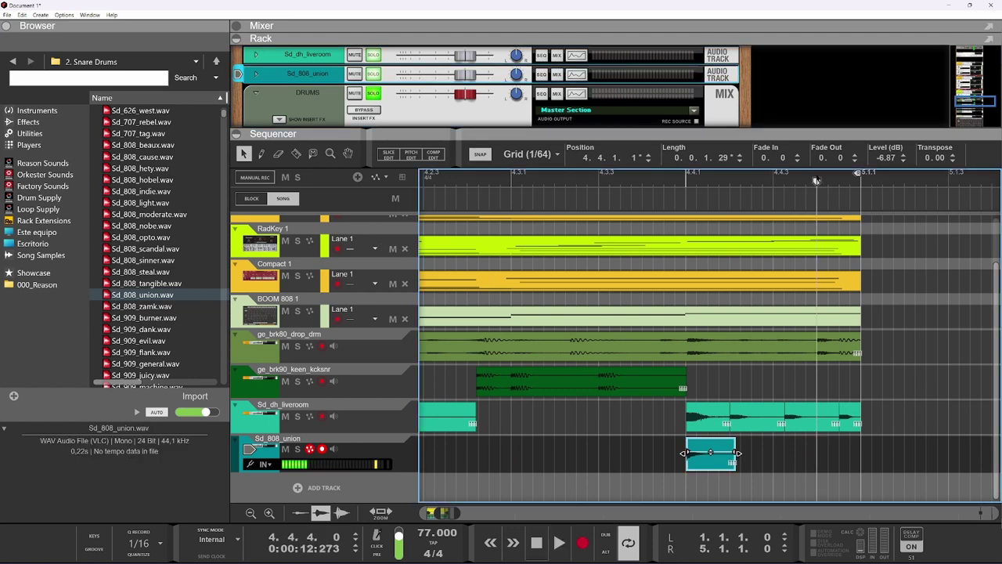
pyautogui.click(827, 418)
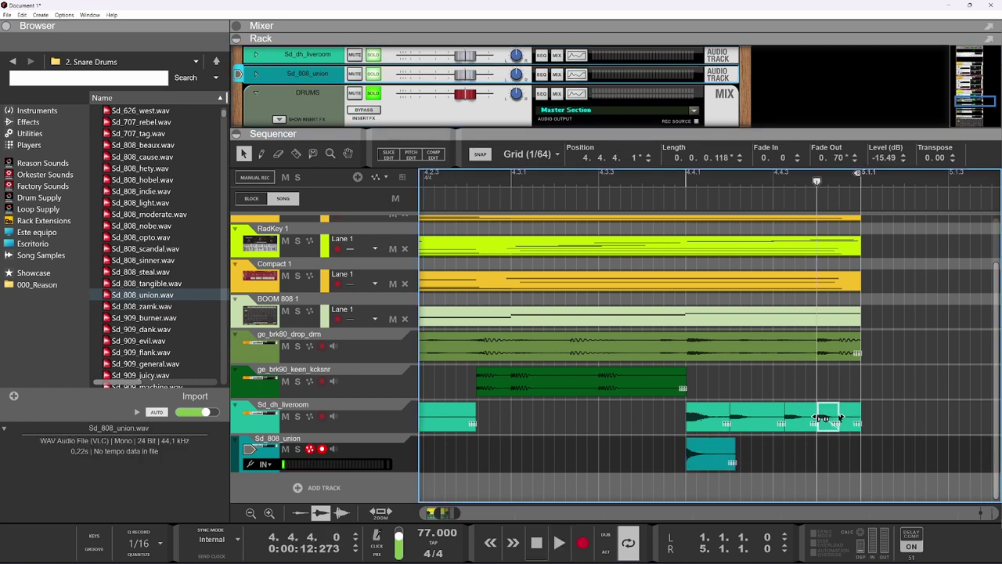
pyautogui.press('space')
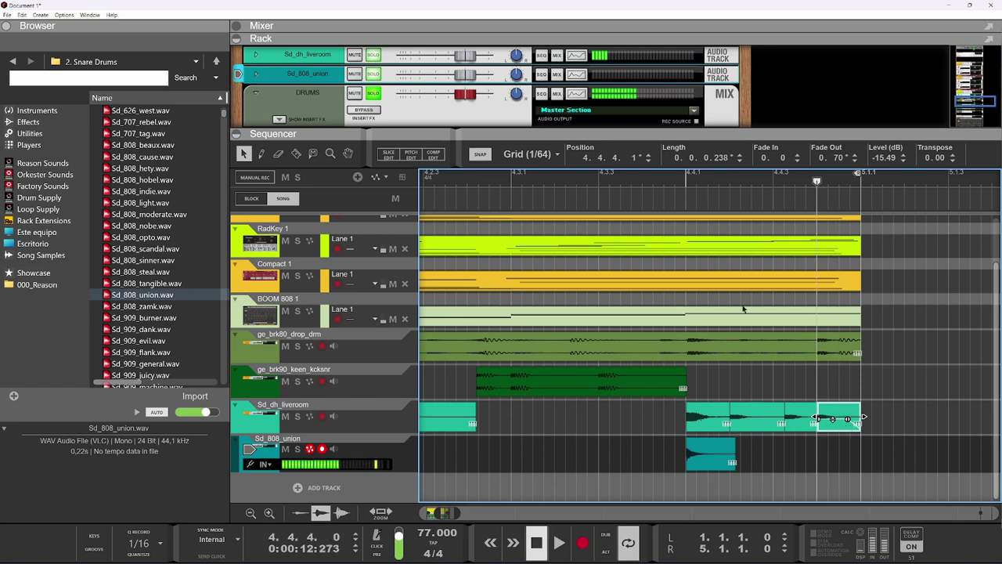
# Step: Audition the closing snare roll and shift the second-to-last Sd_dh_liveroom slice to start at 4.4.3
pyautogui.click(592, 177)
pyautogui.press('space')
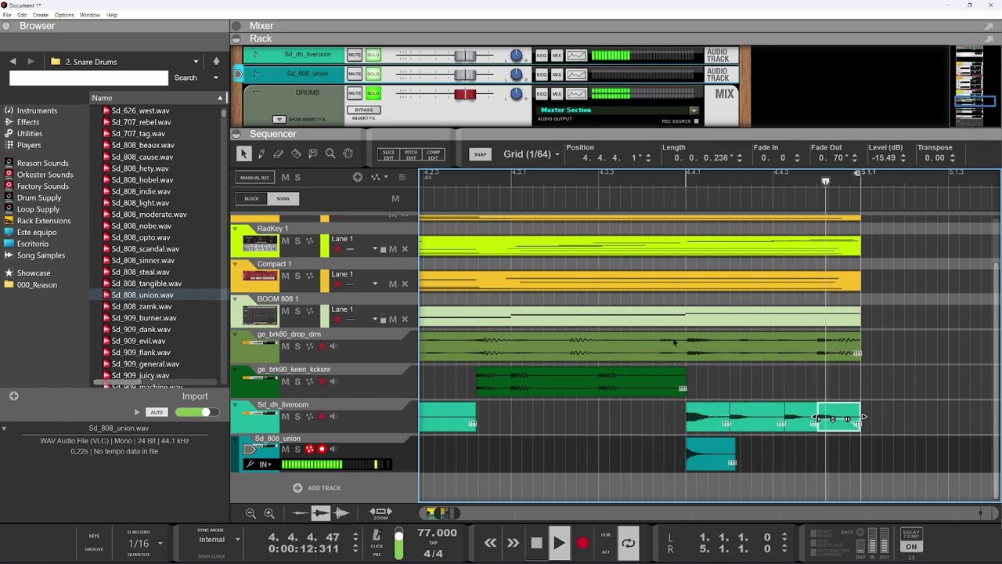
pyautogui.press('space')
pyautogui.press('space')
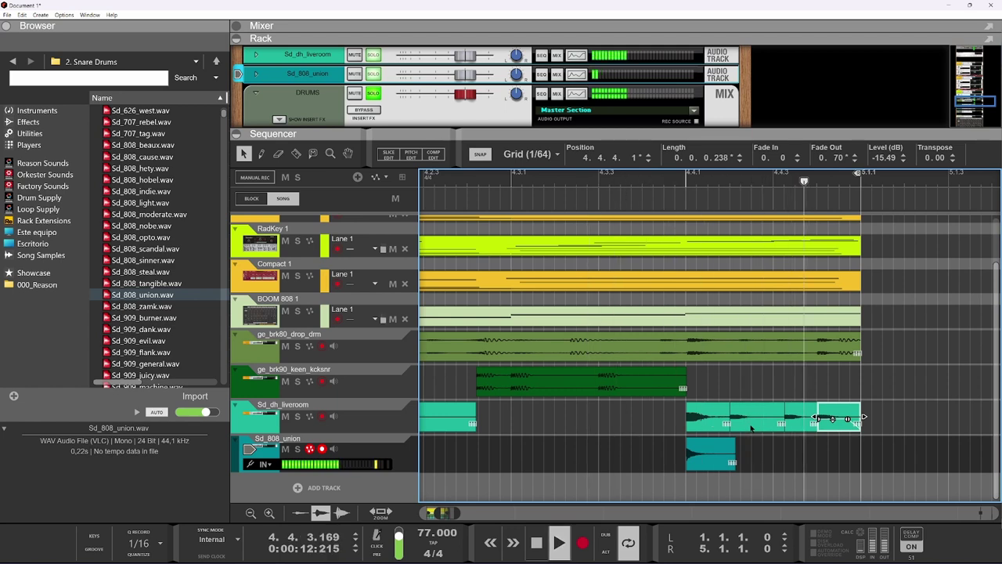
pyautogui.press('space')
pyautogui.moveTo(817, 419); pyautogui.dragTo(786, 419)
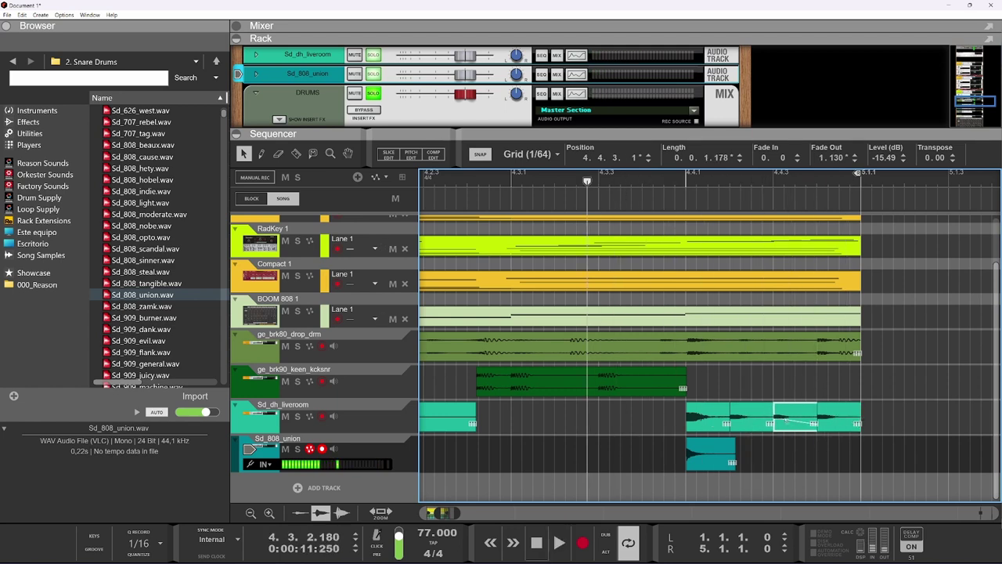
pyautogui.press('space')
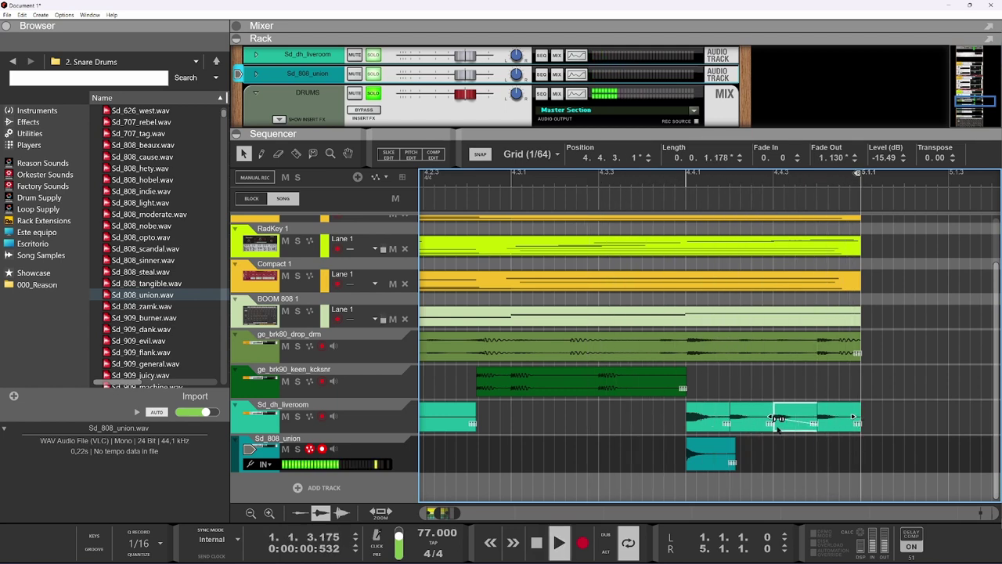
# Step: Set the level of the last three Sd_dh_liveroom slices to -12.12 dB
pyautogui.moveTo(832, 393); pyautogui.dragTo(720, 416)
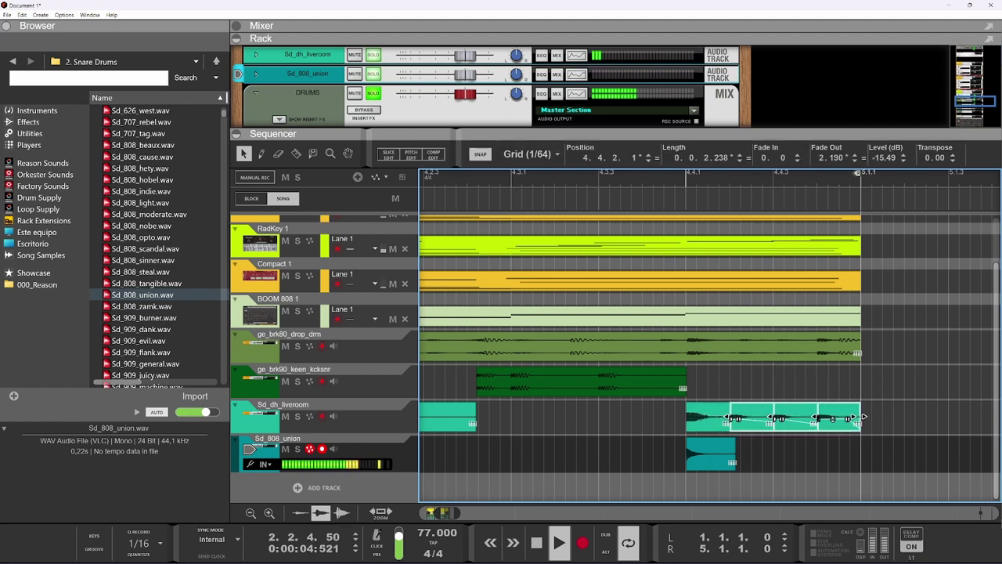
pyautogui.moveTo(893, 159)
pyautogui.mouseDown()
pyautogui.moveTo(885, 148)
pyautogui.moveTo(881, 162)
pyautogui.mouseUp()
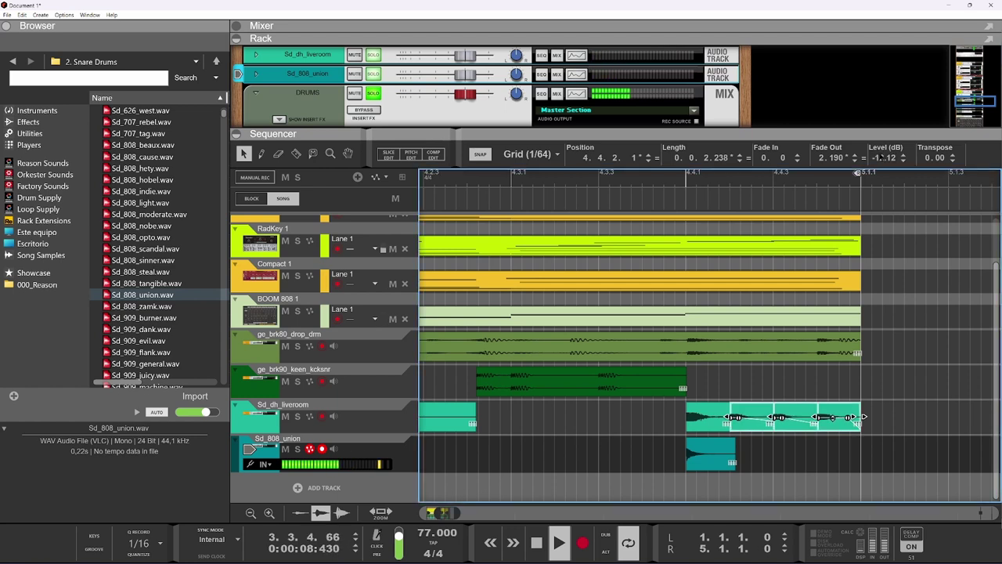
pyautogui.scroll(-7, 668, 324)
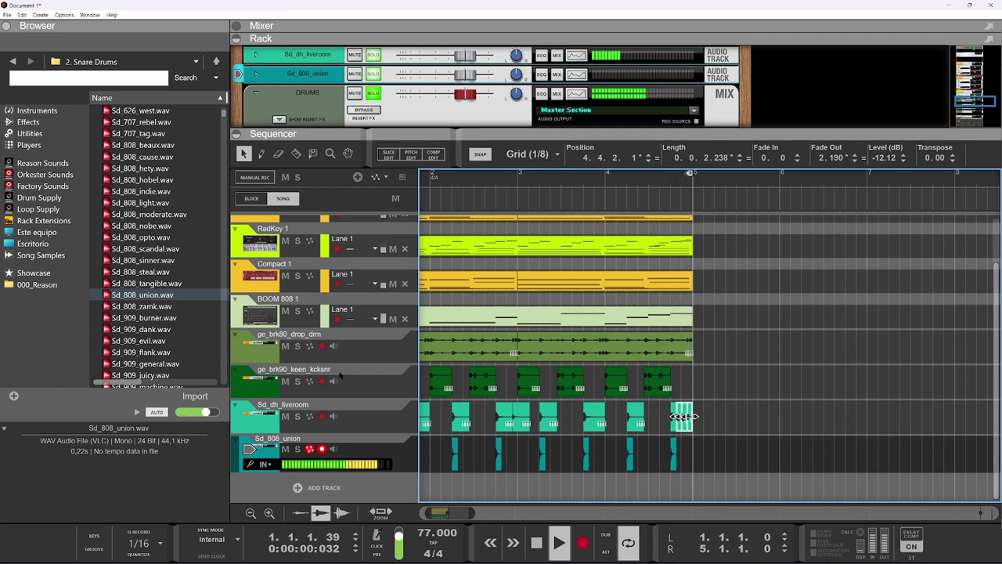
pyautogui.scroll(-3, 684, 416)
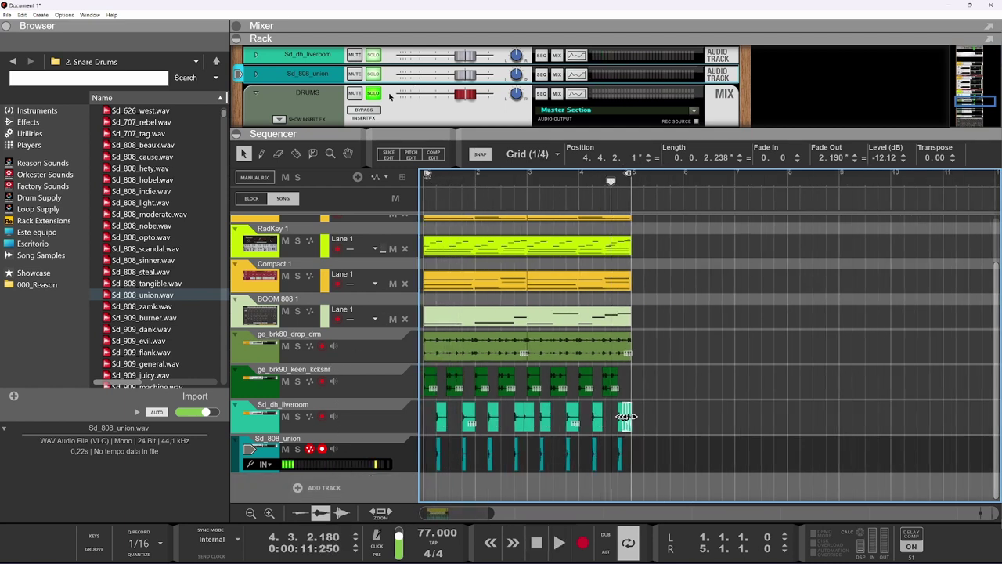
# Step: Clear the solos on the DRUMS and BASS channels, and enlarge the rack area while playing the full mix
pyautogui.click(378, 75)
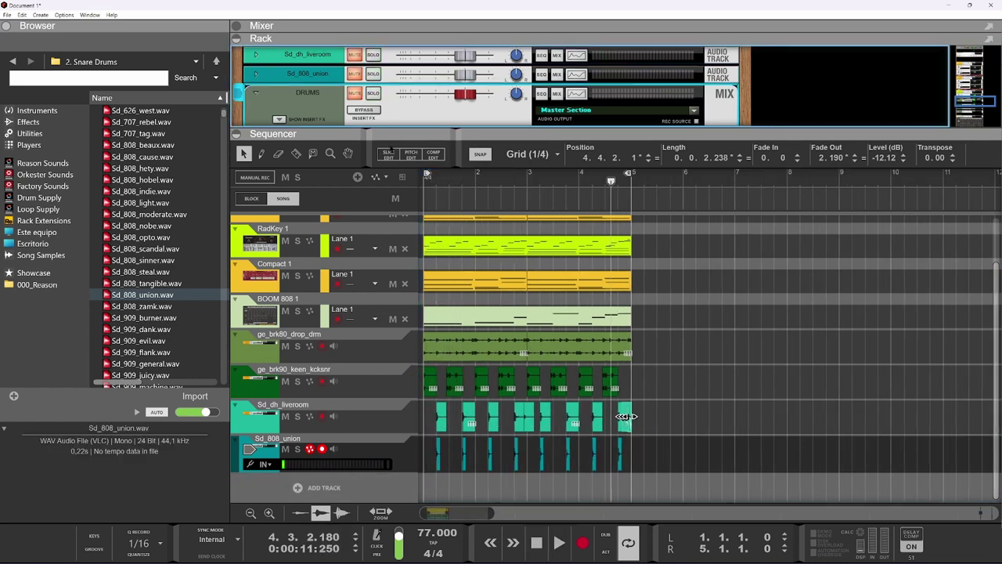
pyautogui.moveTo(490, 128); pyautogui.dragTo(490, 292)
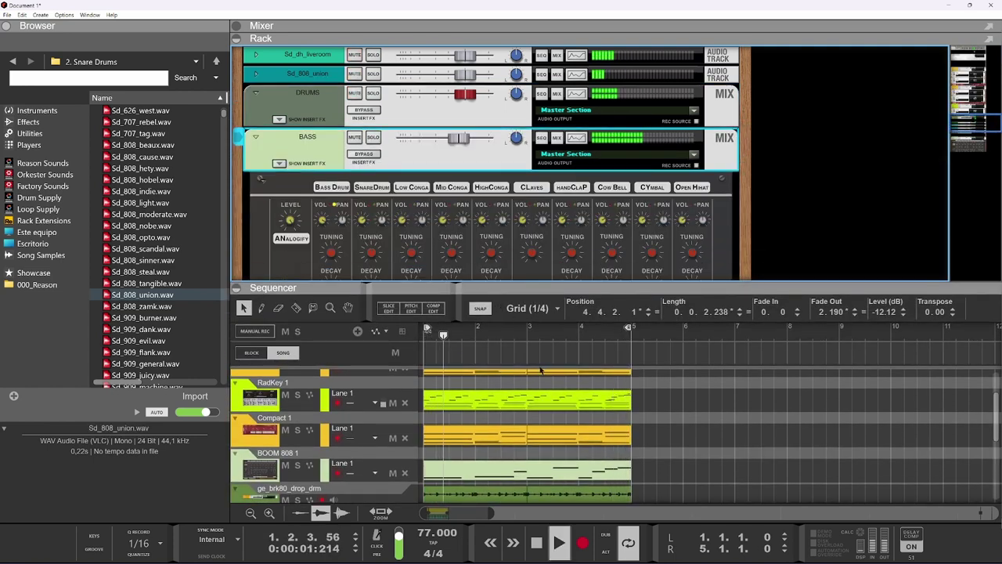
pyautogui.scroll(-1, 540, 366)
pyautogui.scroll(-1, 540, 366)
pyautogui.scroll(2, 537, 370)
pyautogui.scroll(-3, 523, 385)
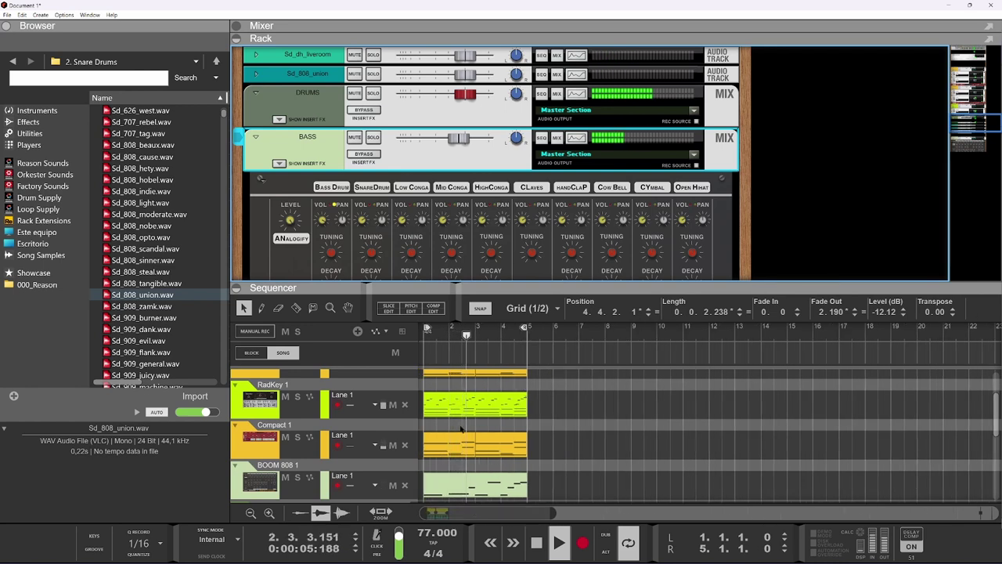
# Step: Give all the Sd_808_union slices a fade out of 1.0 and set their level to -5.78 dB
pyautogui.scroll(-5, 522, 446)
pyautogui.moveTo(537, 473); pyautogui.dragTo(423, 439)
pyautogui.scroll(3, 468, 452)
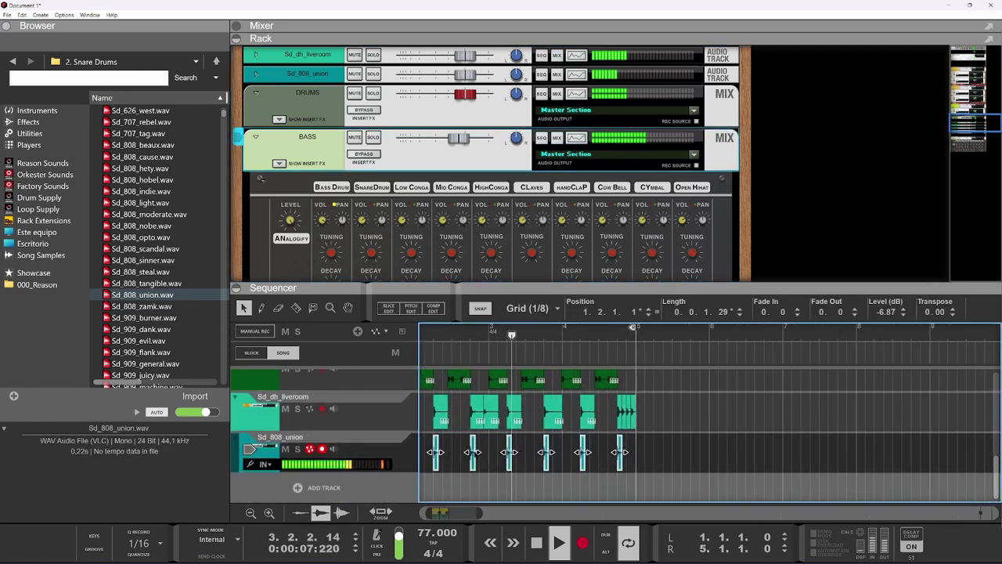
pyautogui.scroll(3, 452, 454)
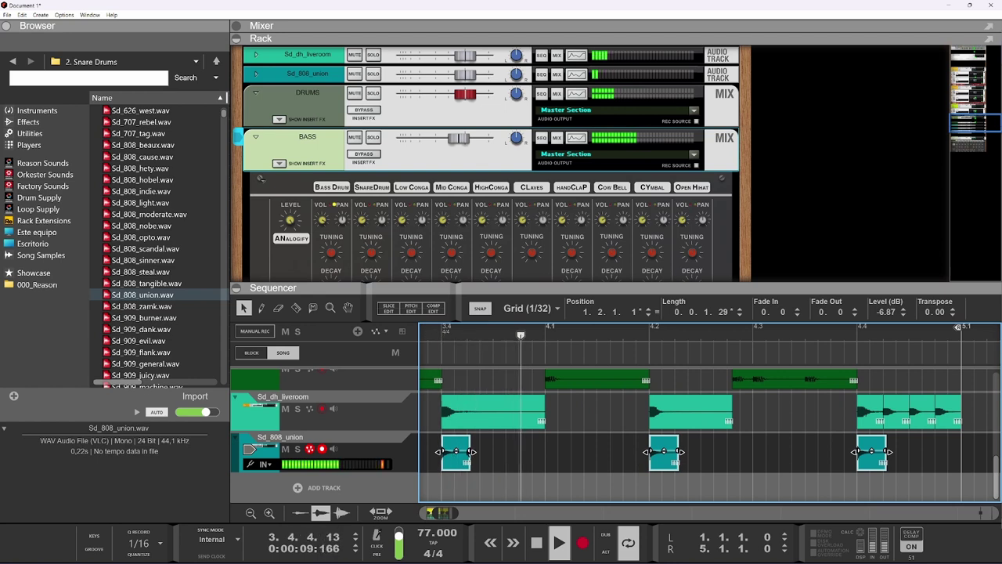
pyautogui.moveTo(470, 453); pyautogui.dragTo(455, 452)
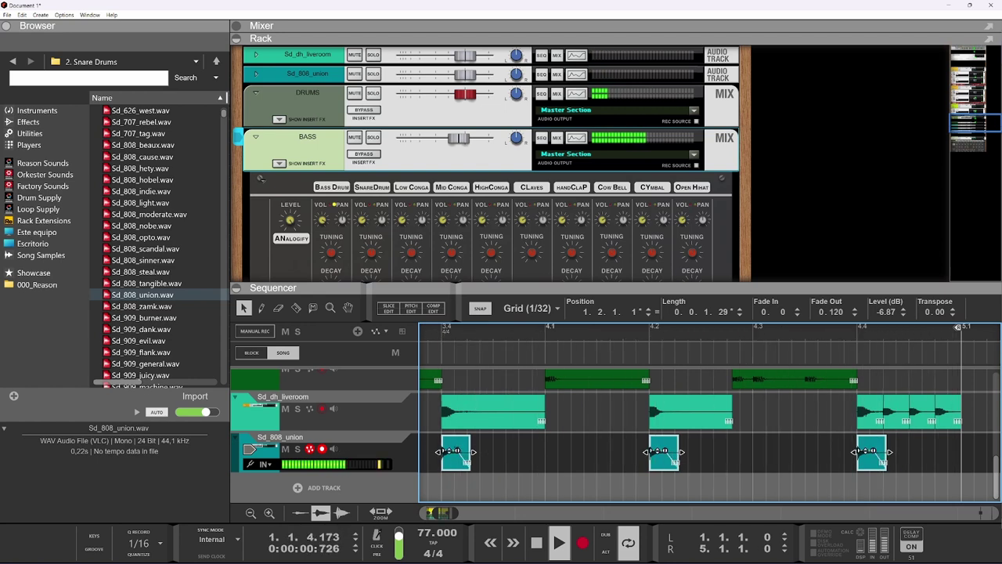
pyautogui.moveTo(454, 451); pyautogui.dragTo(443, 451)
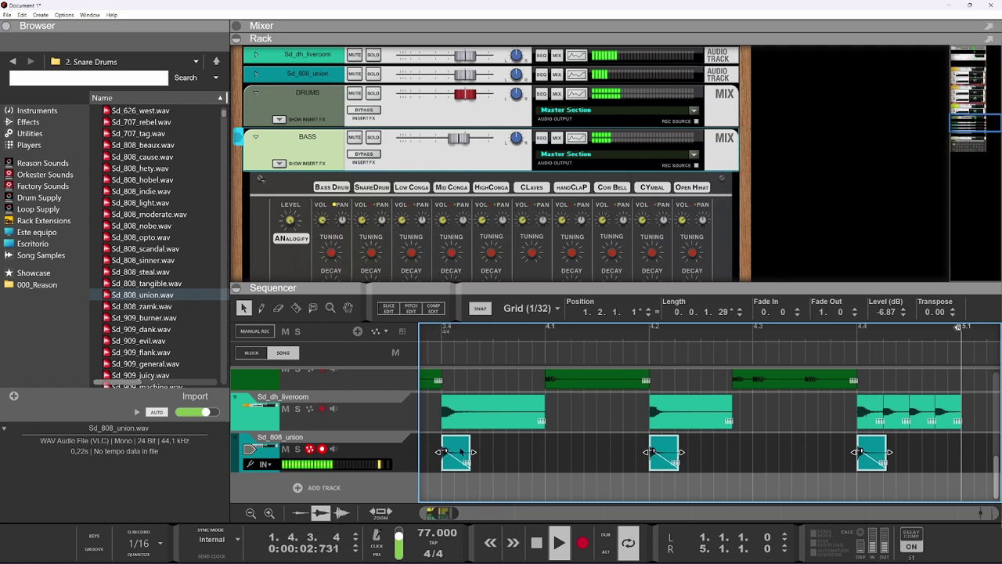
pyautogui.moveTo(877, 312)
pyautogui.mouseDown()
pyautogui.moveTo(884, 302)
pyautogui.moveTo(885, 331)
pyautogui.moveTo(880, 324)
pyautogui.mouseUp()
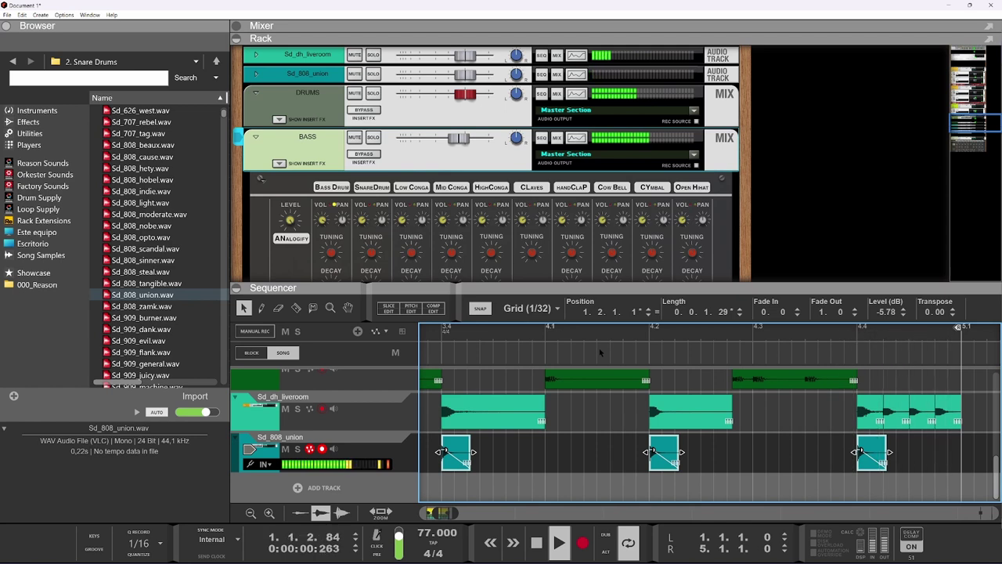
# Step: Listen to the full mix over the four bars and expand the sequencer to fill the workspace
pyautogui.scroll(-4, 600, 349)
pyautogui.scroll(-6, 517, 401)
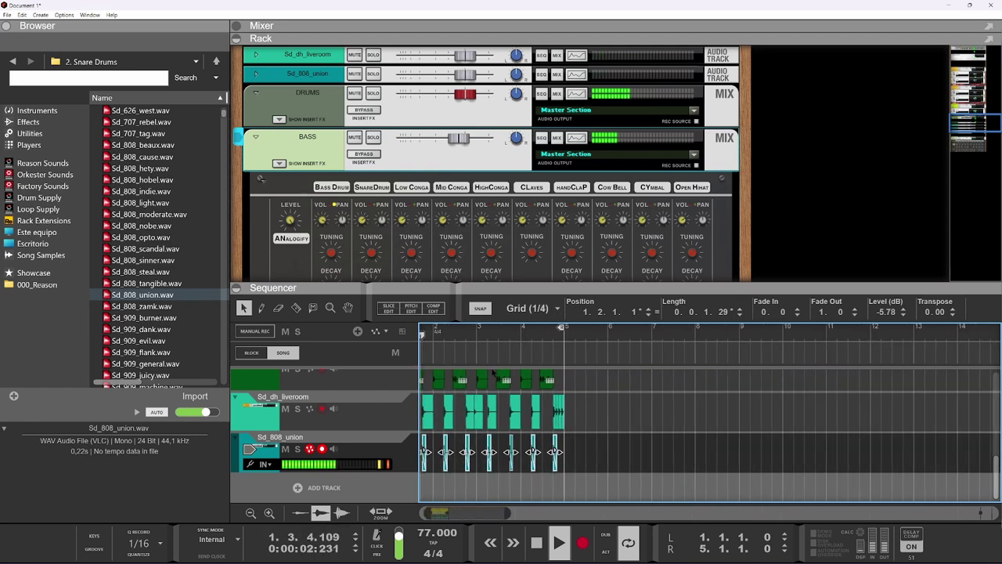
pyautogui.scroll(5, 422, 402)
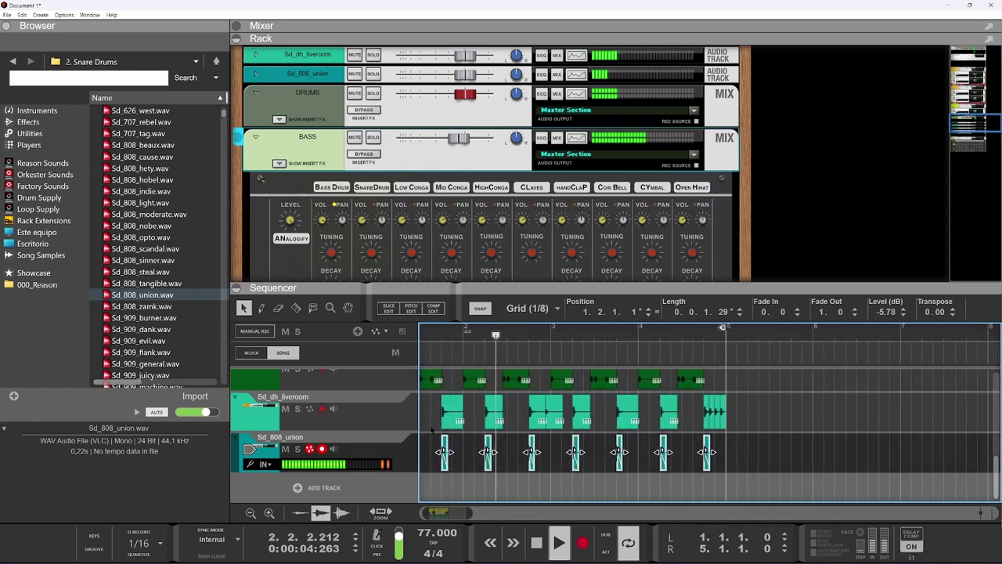
pyautogui.click(236, 288)
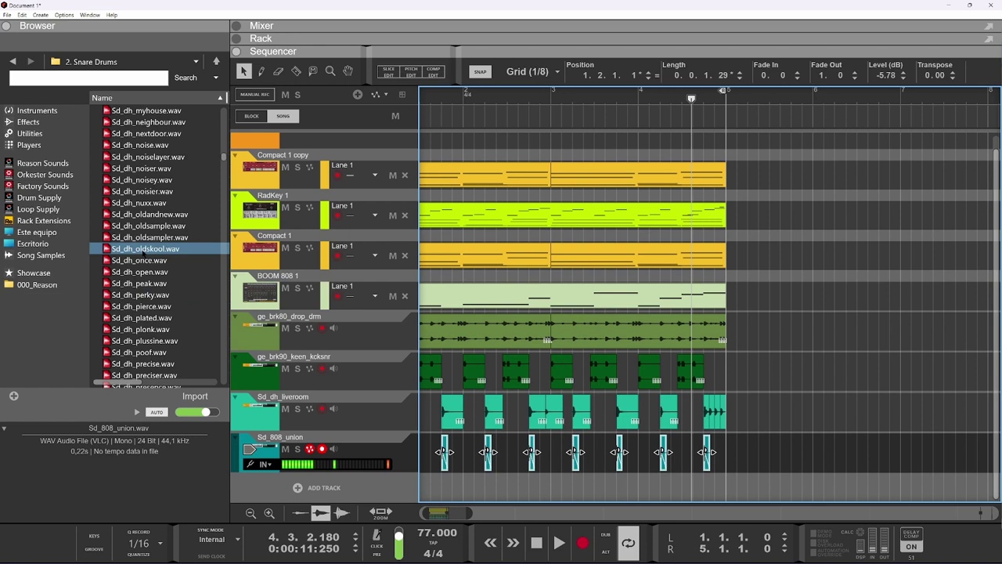
# Step: Browse the snare drum samples and audition Sd_dh_oldskool.wav as another snare layer
pyautogui.click(156, 248)
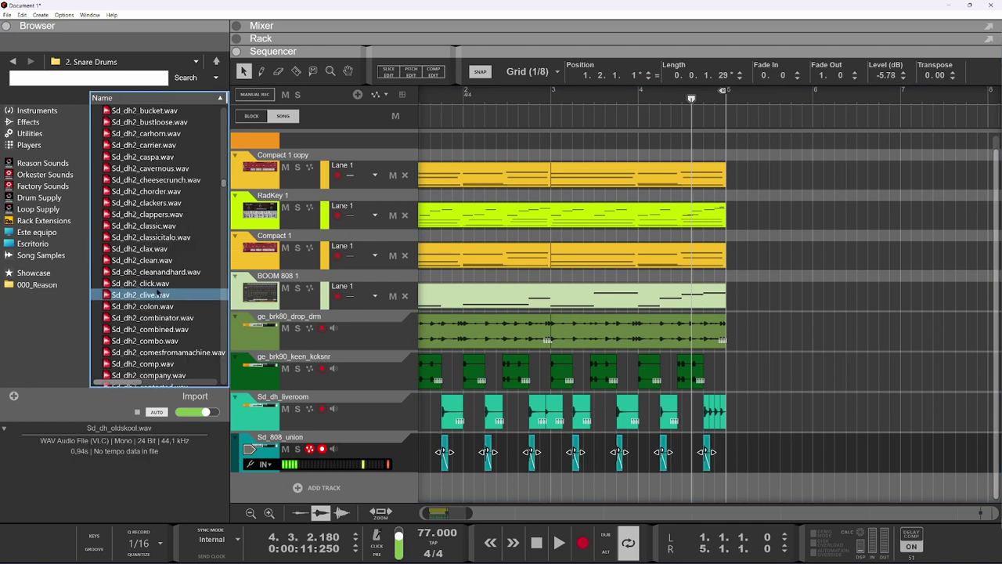
pyautogui.scroll(8, 156, 286)
pyautogui.scroll(-15, 157, 284)
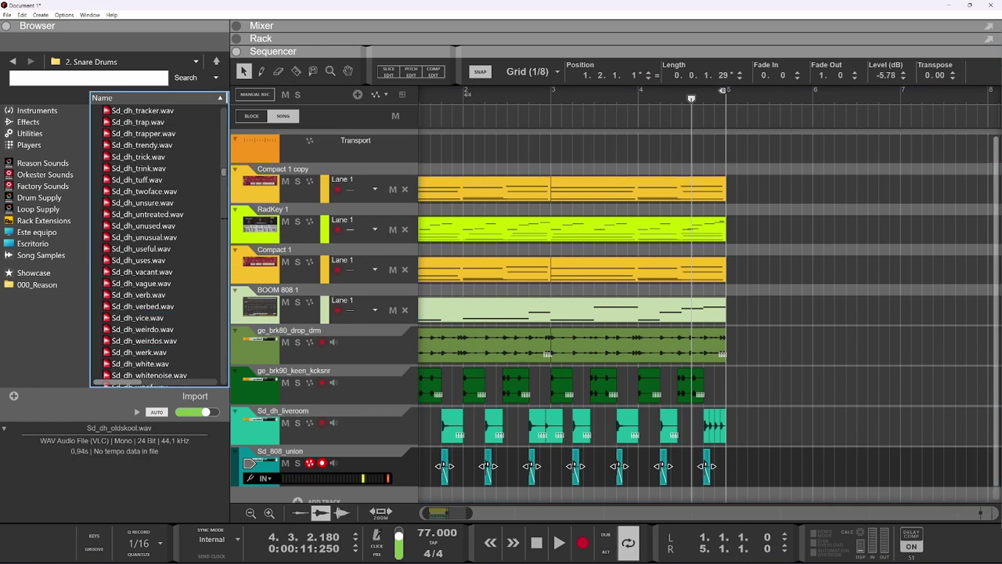
pyautogui.click(174, 227)
pyautogui.scroll(14, 174, 227)
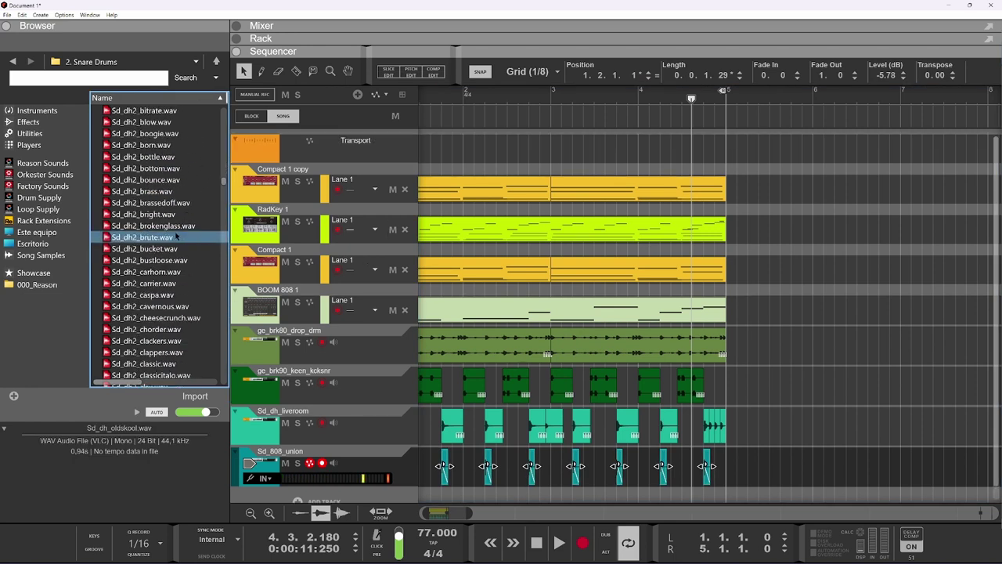
pyautogui.click(175, 237)
pyautogui.scroll(8, 183, 242)
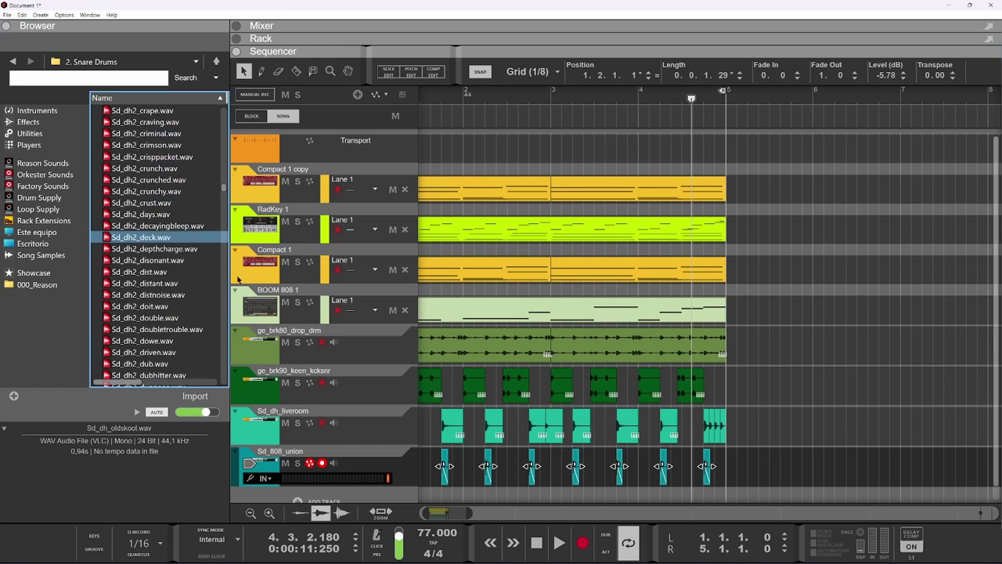
pyautogui.click(212, 315)
pyautogui.scroll(-18, 212, 316)
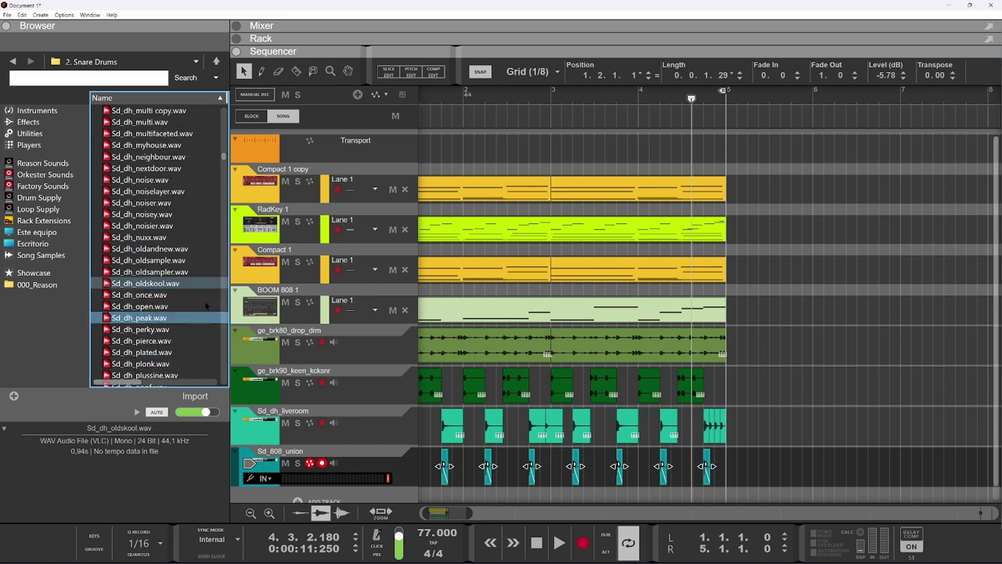
pyautogui.scroll(-1, 517, 330)
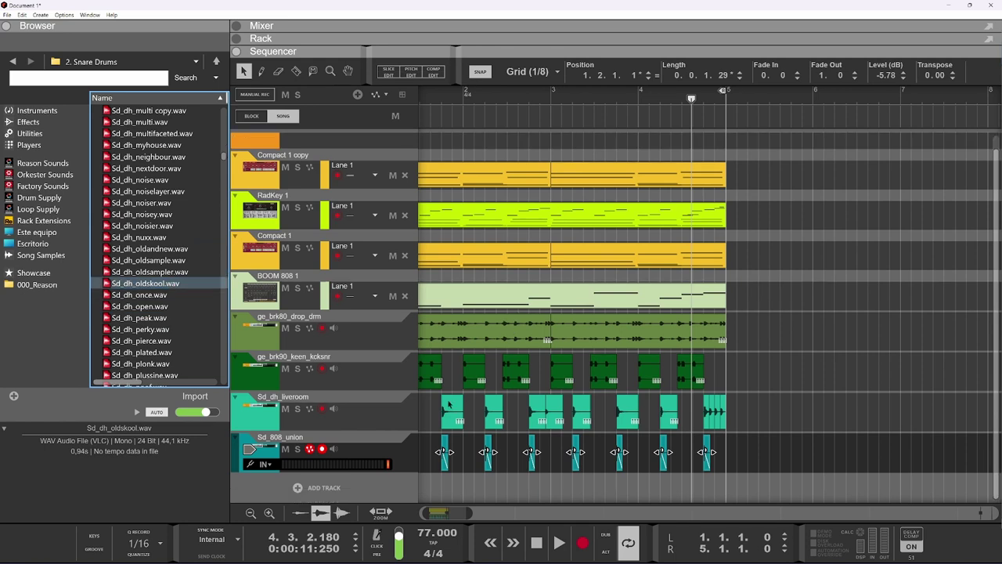
# Step: Add Sd_dh_oldskool.wav on its own new audio track and shift its clip to start at 1.4.1.1, in line with the other snares
pyautogui.click(151, 284)
pyautogui.moveTo(450, 490)
pyautogui.mouseDown()
pyautogui.moveTo(438, 505)
pyautogui.moveTo(450, 484)
pyautogui.mouseUp()
pyautogui.scroll(5, 454, 483)
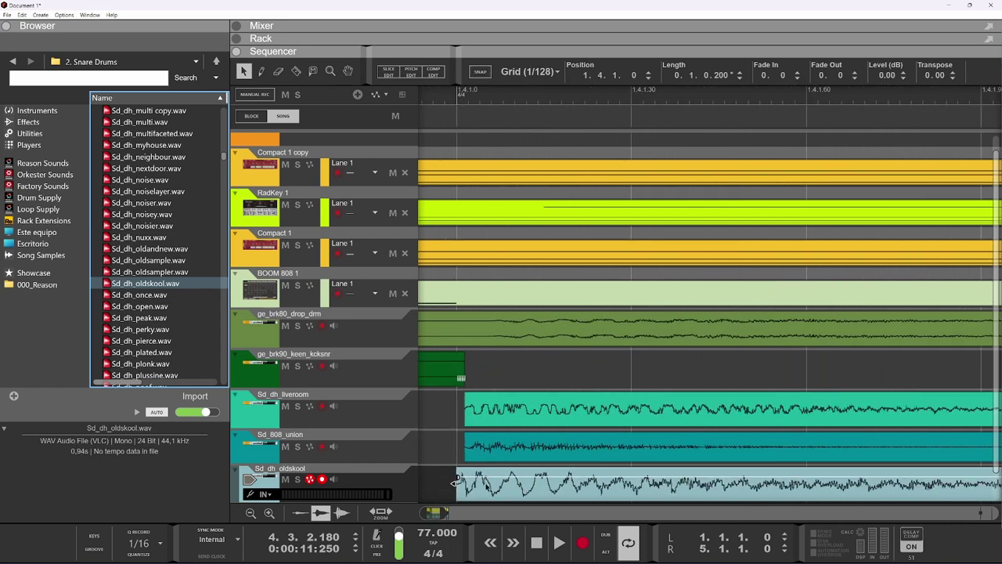
pyautogui.moveTo(454, 481); pyautogui.dragTo(464, 481)
pyautogui.scroll(-1, 463, 481)
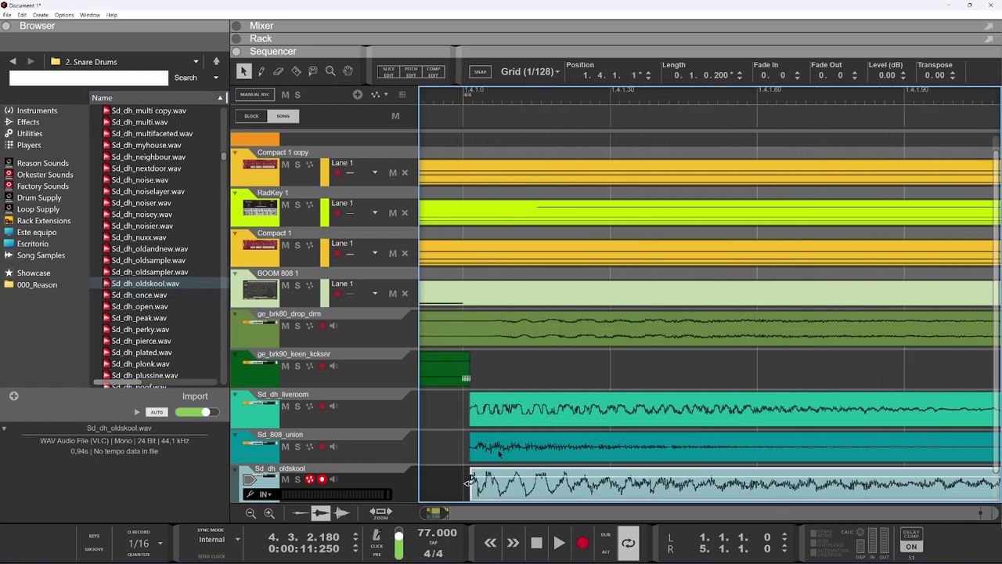
# Step: Compare the start positions of the Sd_808_union, Sd_dh_liveroom and Sd_dh_oldskool clips on beat 4 of bar 1
pyautogui.click(467, 446)
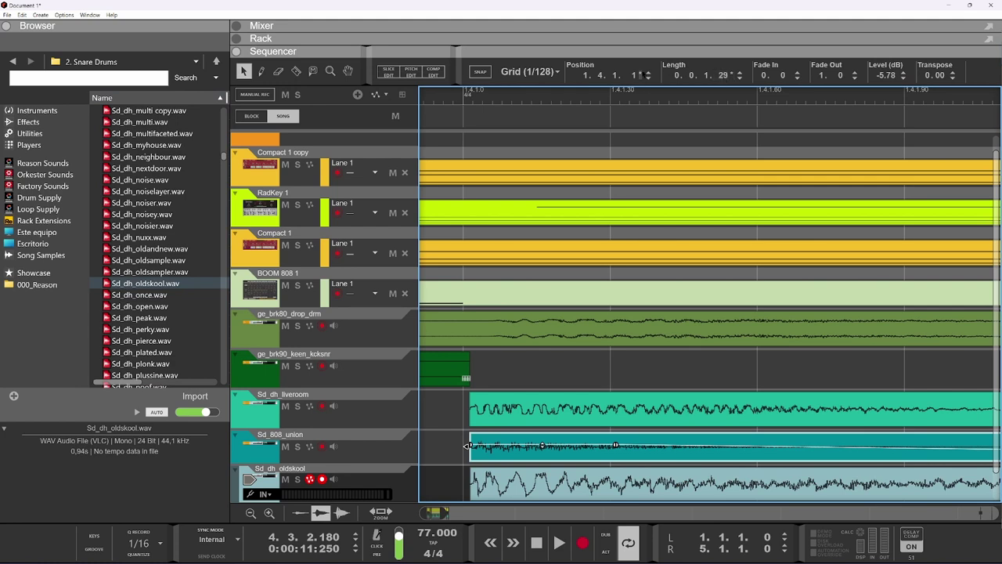
pyautogui.doubleClick(581, 75)
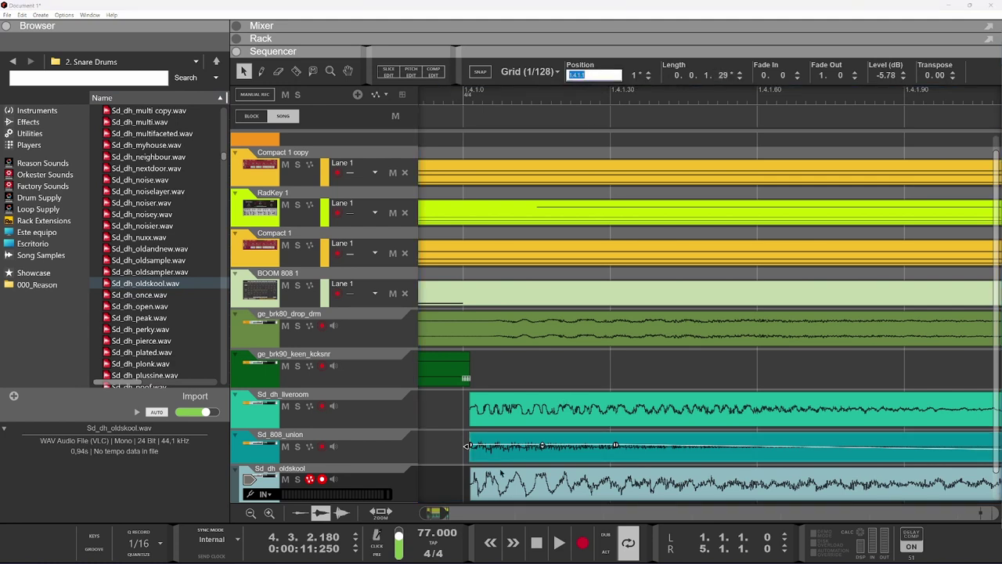
pyautogui.doubleClick(501, 473)
pyautogui.scroll(-3, 521, 362)
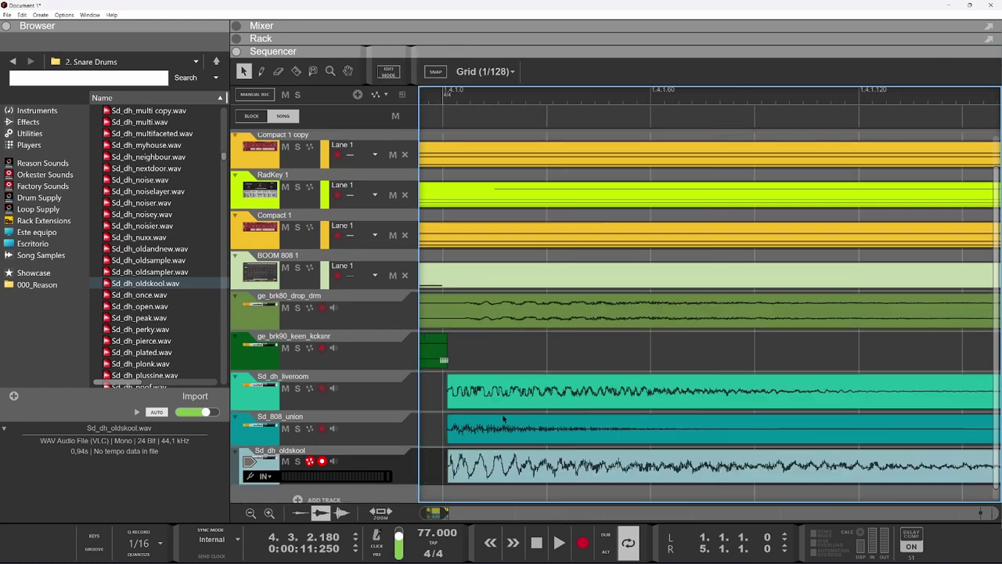
pyautogui.click(463, 391)
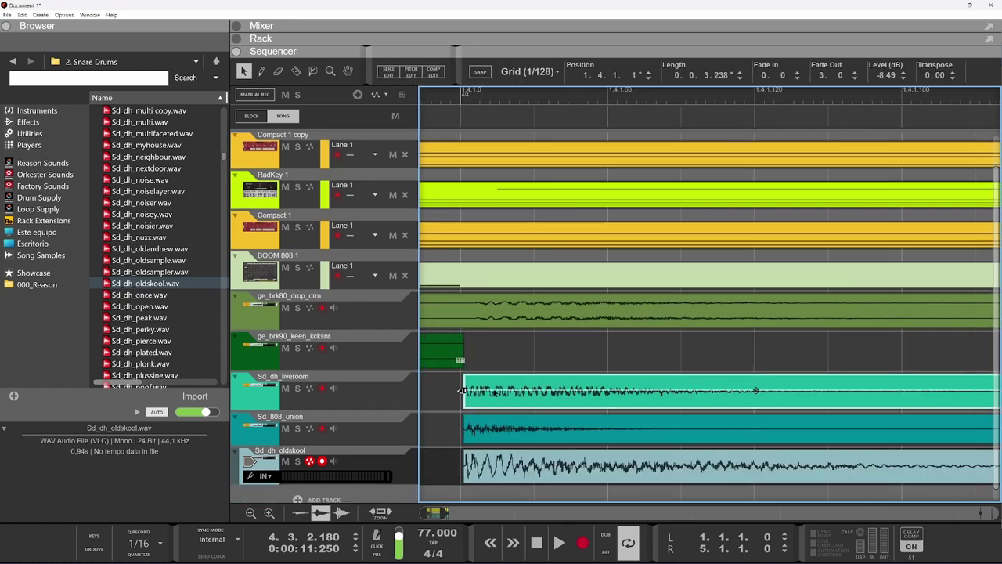
pyautogui.click(462, 428)
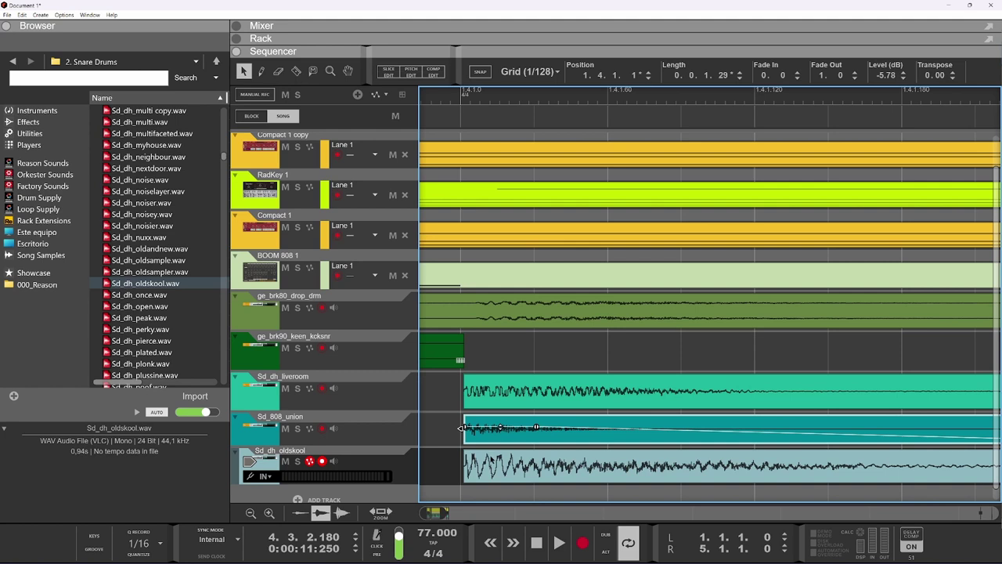
pyautogui.click(462, 464)
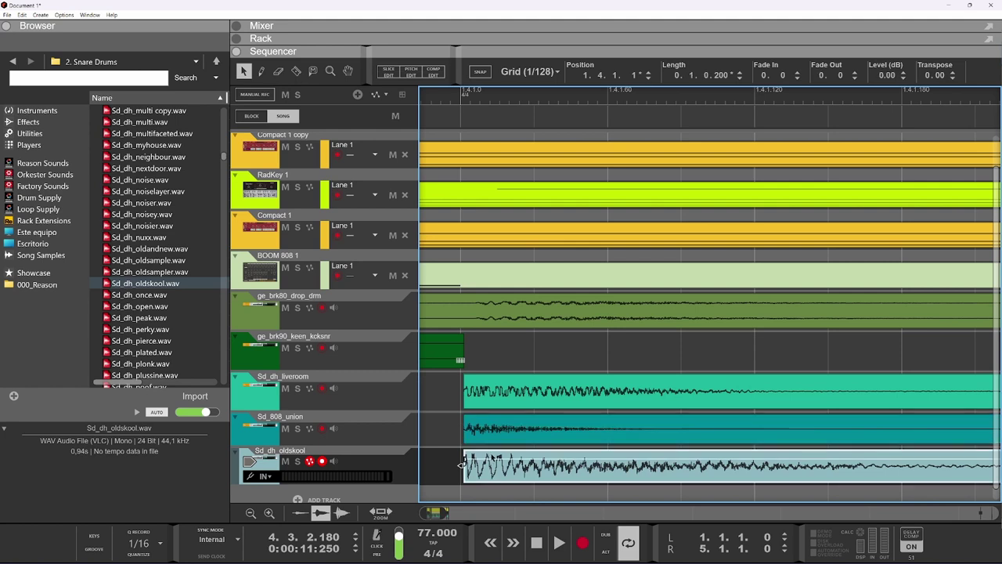
pyautogui.doubleClick(583, 75)
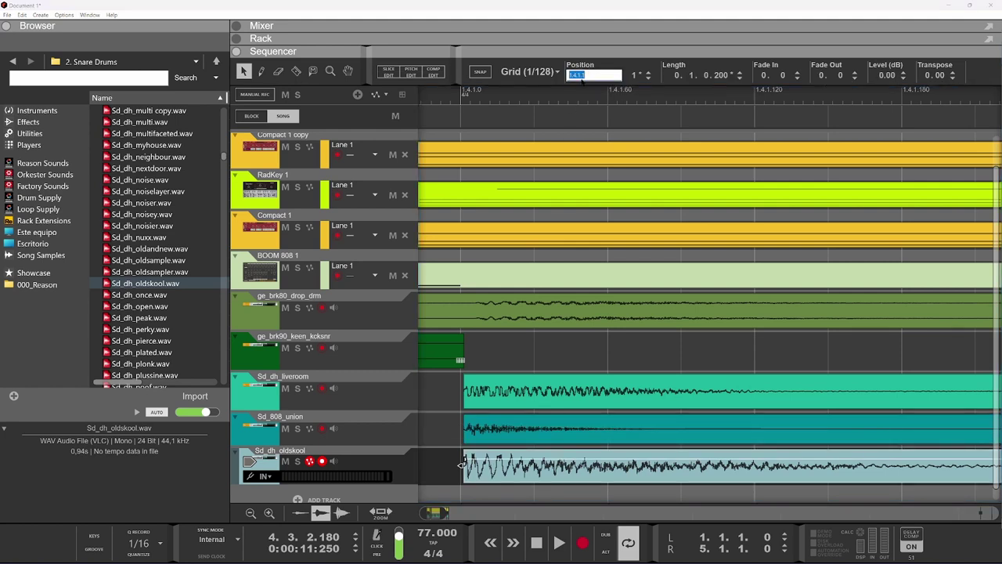
pyautogui.click(574, 126)
# Step: Duplicate the Sd_dh_oldskool clip onto beats 2 and 4 of all four bars, matching the Sd_808_union hits
pyautogui.scroll(-8, 576, 300)
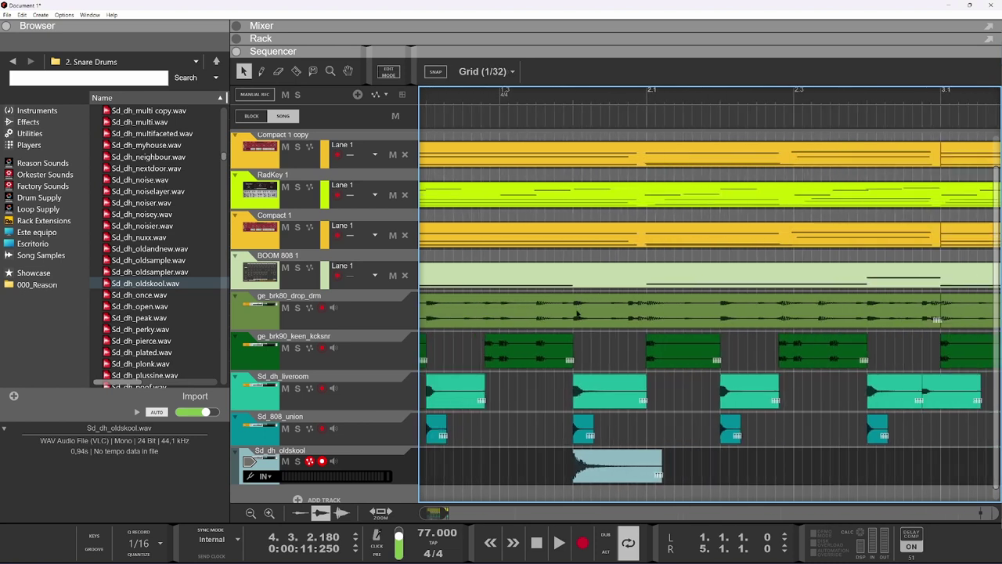
pyautogui.scroll(-2, 579, 315)
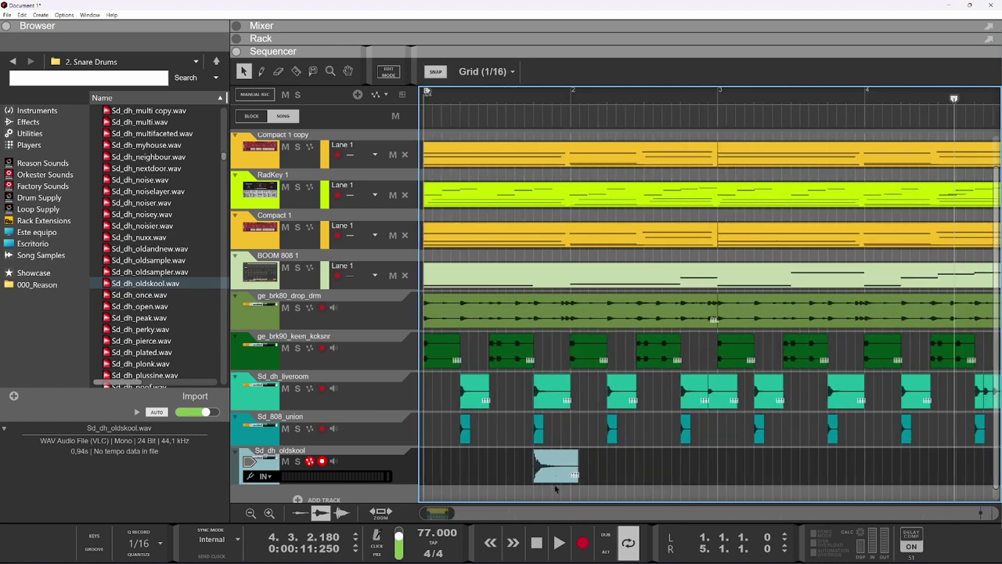
pyautogui.moveTo(551, 475); pyautogui.dragTo(843, 471)
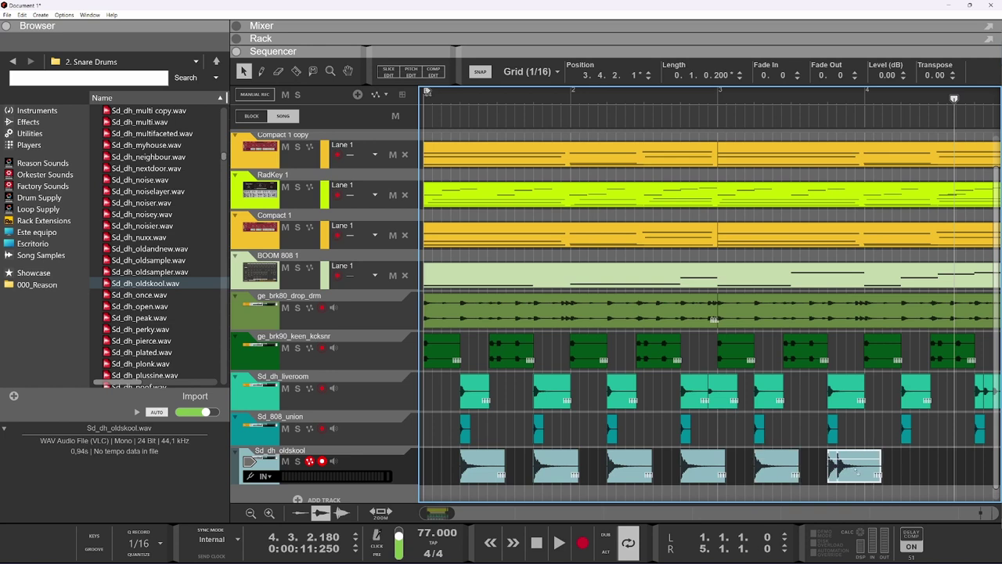
pyautogui.moveTo(857, 472); pyautogui.dragTo(925, 468)
pyautogui.scroll(-2, 767, 455)
# Step: Solo the Sd_dh_oldskool track and audition its snare hits on their own
pyautogui.moveTo(673, 473); pyautogui.dragTo(435, 450)
pyautogui.scroll(2, 709, 470)
pyautogui.scroll(-3, 491, 447)
pyautogui.scroll(2, 490, 447)
pyautogui.scroll(1, 518, 389)
pyautogui.click(297, 460)
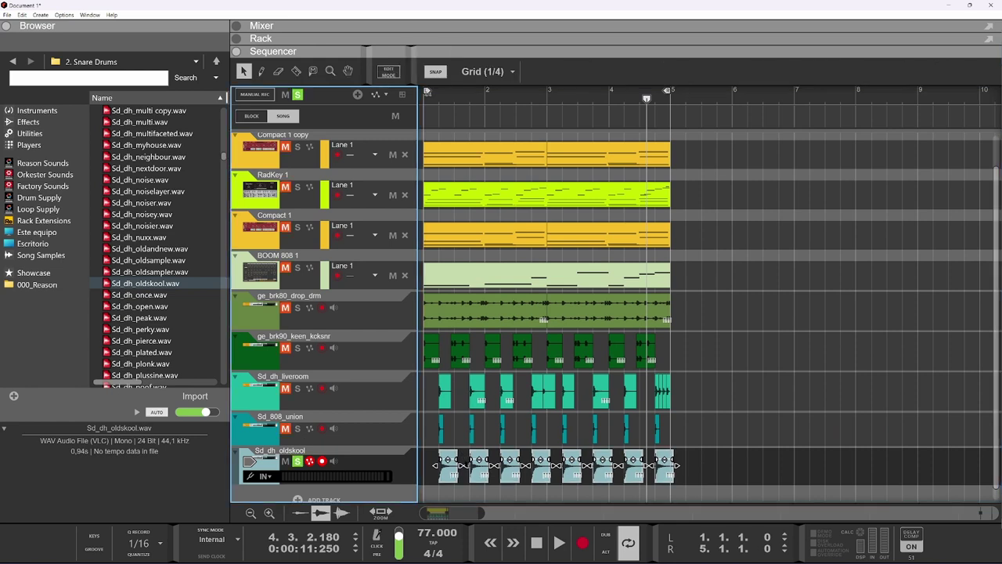
pyautogui.press('space')
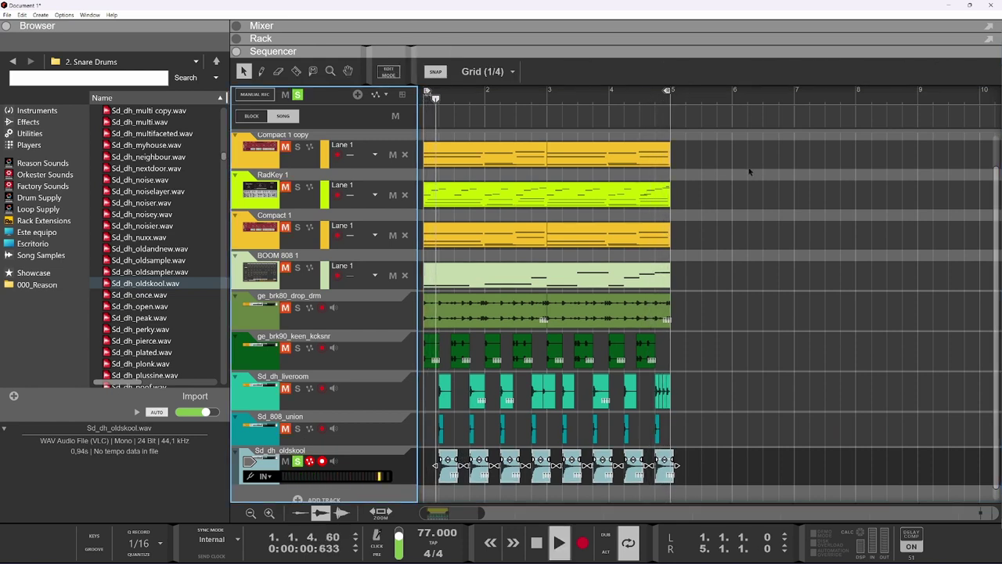
pyautogui.press('space')
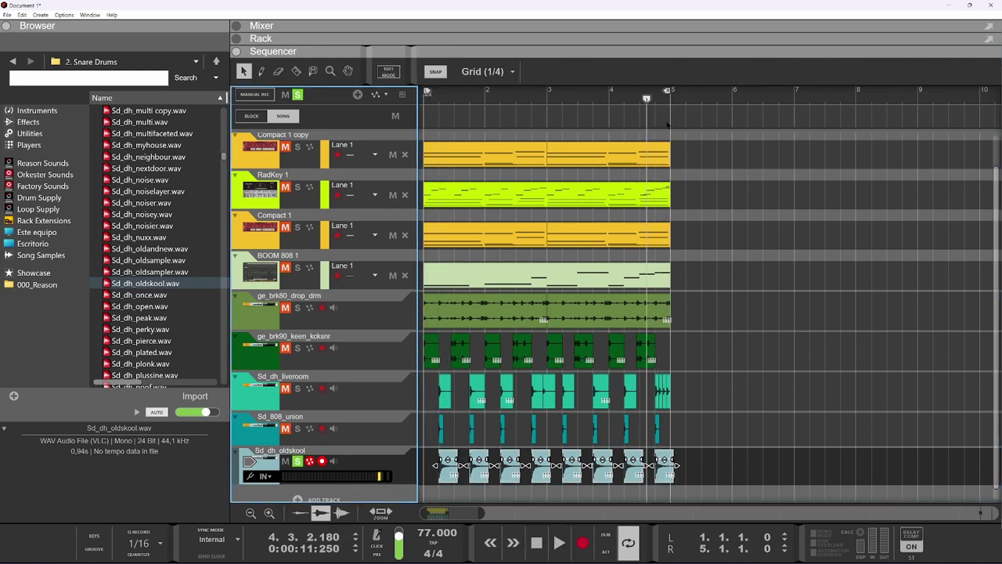
pyautogui.press('space')
pyautogui.press('space')
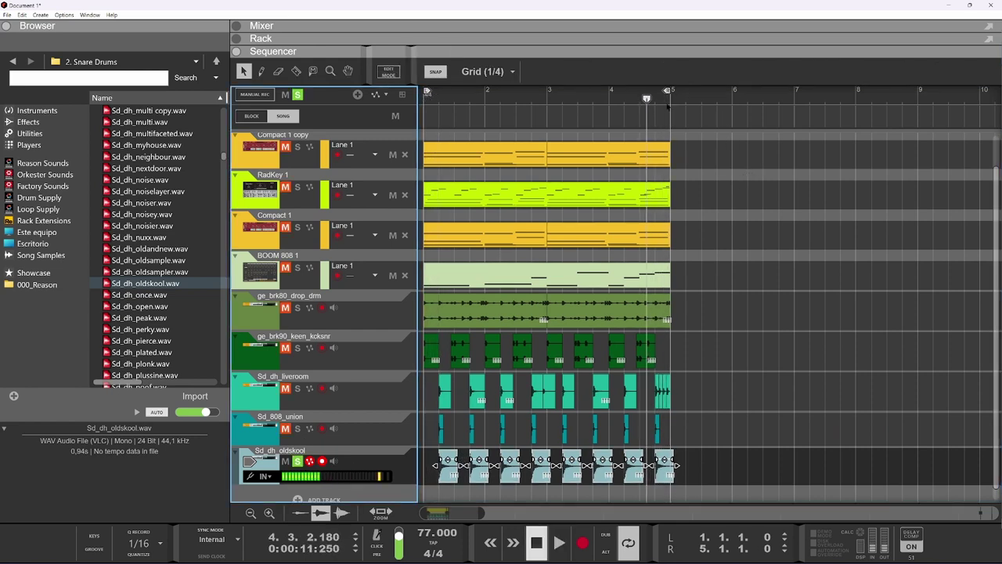
pyautogui.press('space')
pyautogui.press('space')
# Step: Set the level of all Sd_dh_oldskool clips to -2.85 dB and their fade out to 4.0 during playback
pyautogui.moveTo(732, 477); pyautogui.dragTo(427, 458)
pyautogui.press('space')
pyautogui.moveTo(887, 75); pyautogui.dragTo(877, 108)
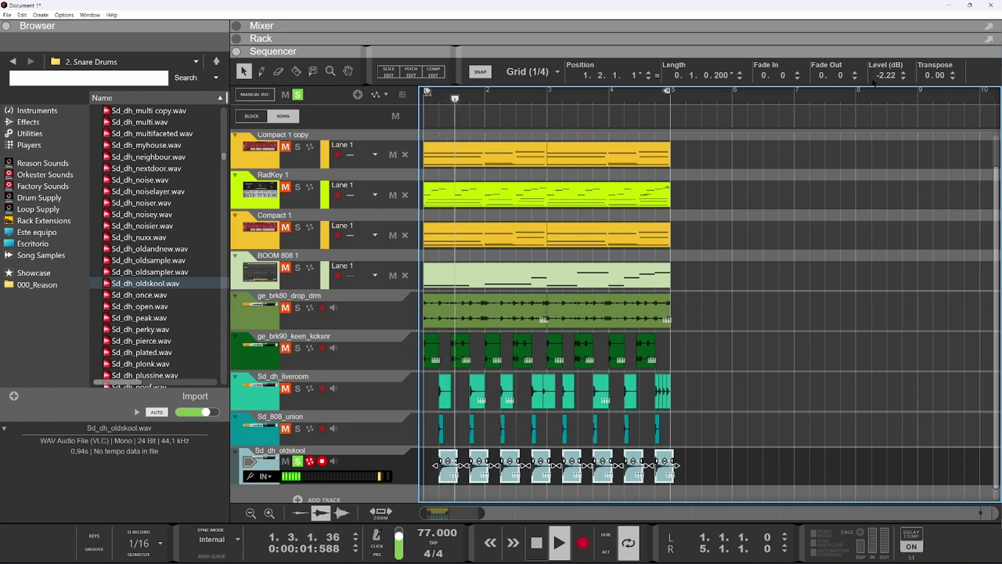
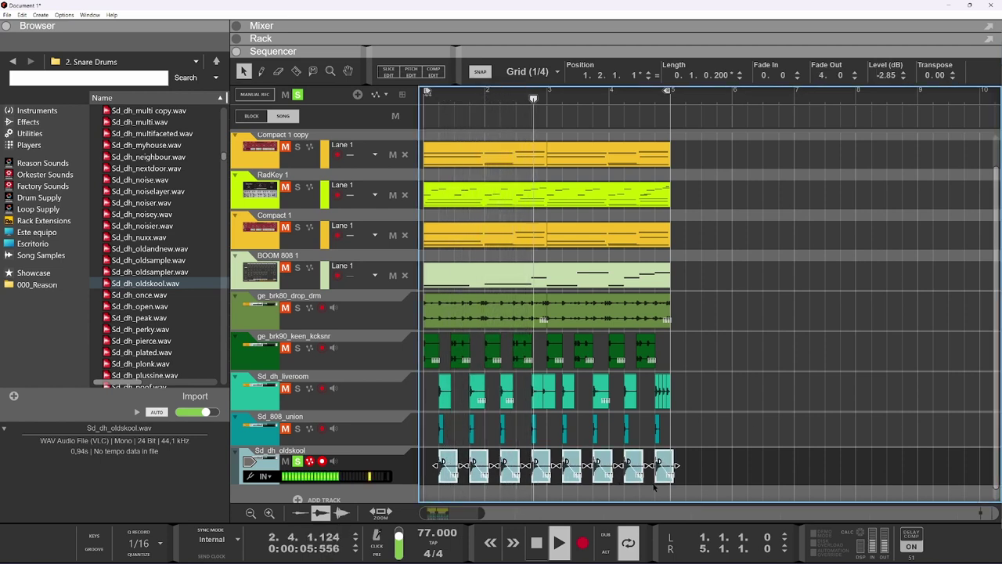
# Step: Add the Sd_808_union and Sd_dh_liveroom tracks to the solo and transpose all Sd_dh_liveroom slices to -2.00
pyautogui.click(297, 428)
pyautogui.click(298, 389)
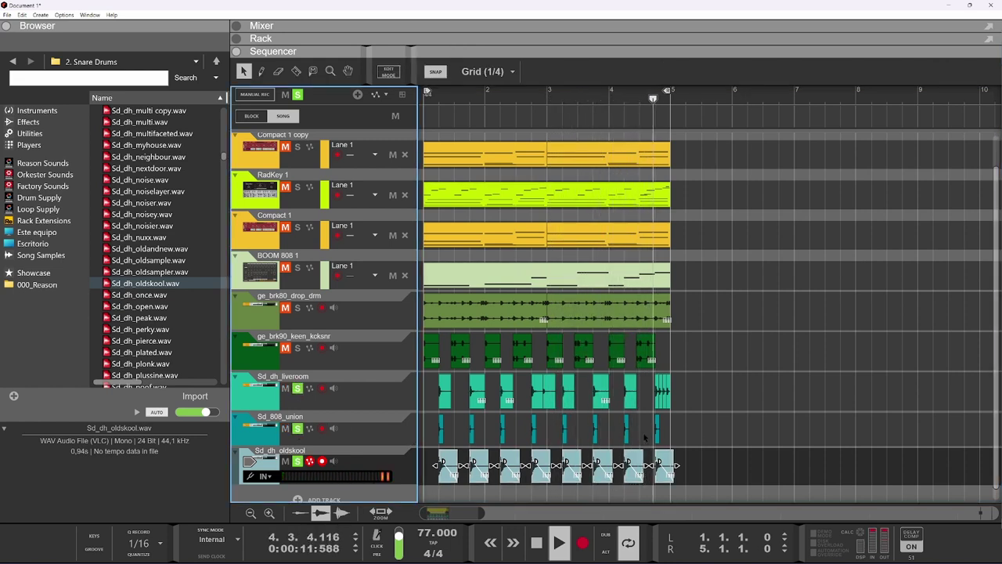
pyautogui.moveTo(685, 408); pyautogui.dragTo(436, 378)
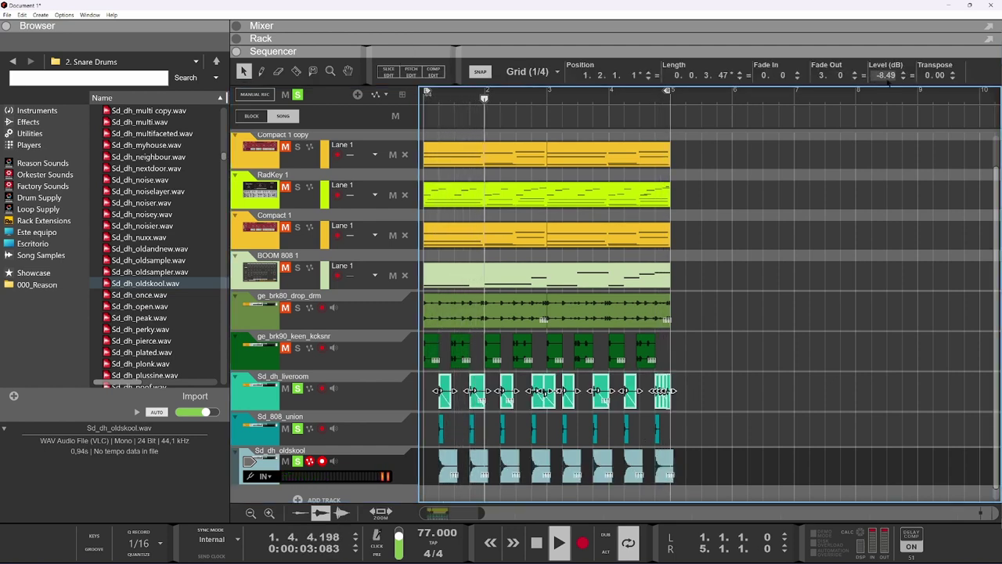
pyautogui.moveTo(925, 76); pyautogui.dragTo(915, 117)
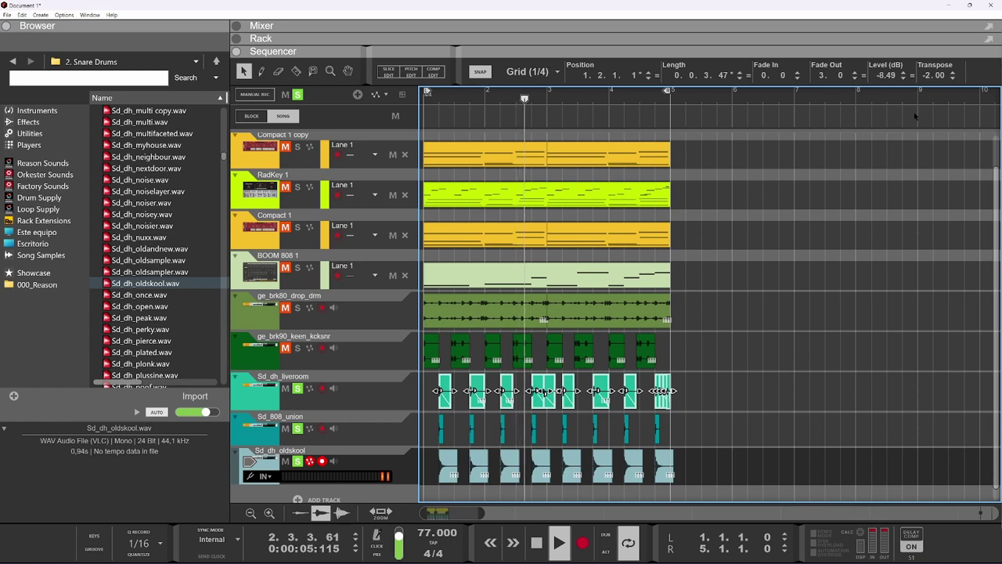
# Step: Set the transpose of all Sd_dh_liveroom clips to -3.00 while the soloed snares play
pyautogui.scroll(-2, 924, 74)
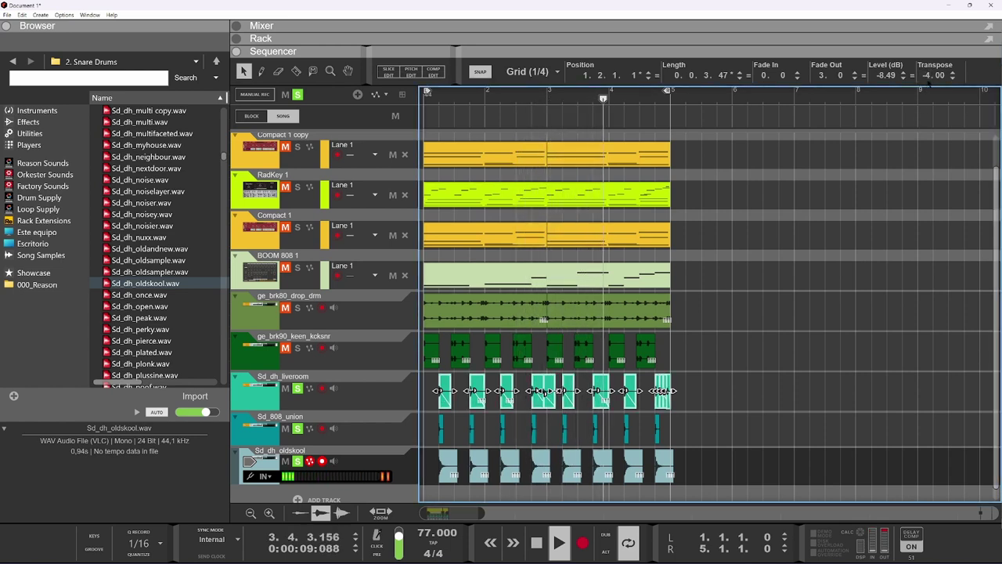
pyautogui.click(927, 75)
pyautogui.scroll(2, 927, 74)
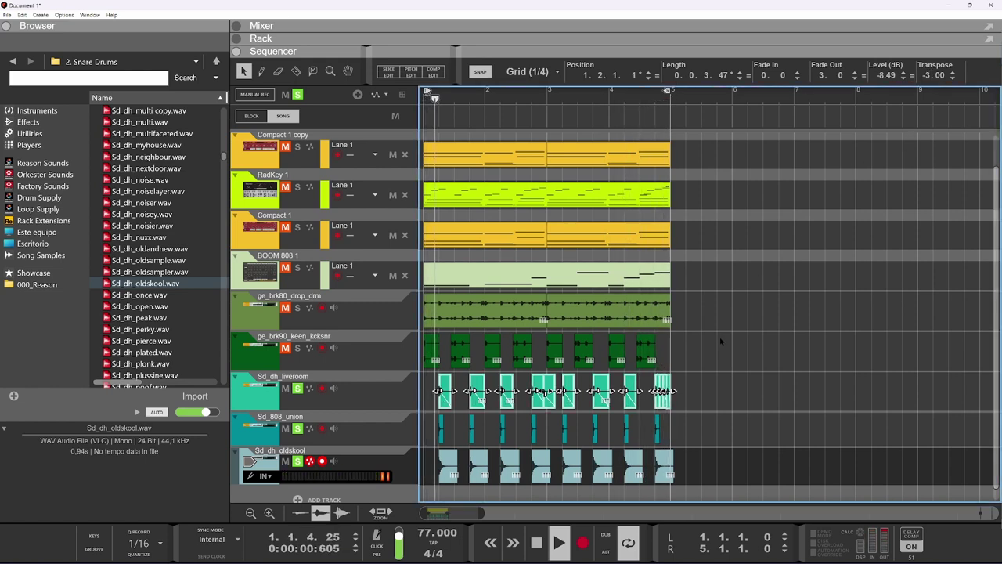
# Step: Audition Sd_808_union alone, set the transpose of all its clips to -4.00, and clear its solo
pyautogui.moveTo(712, 447); pyautogui.dragTo(421, 414)
pyautogui.click(296, 388)
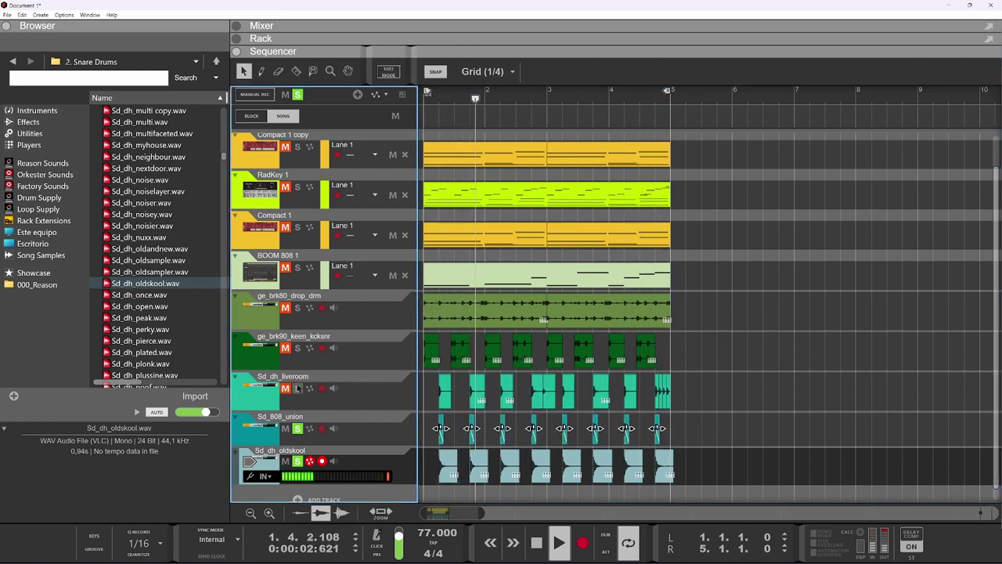
pyautogui.click(298, 461)
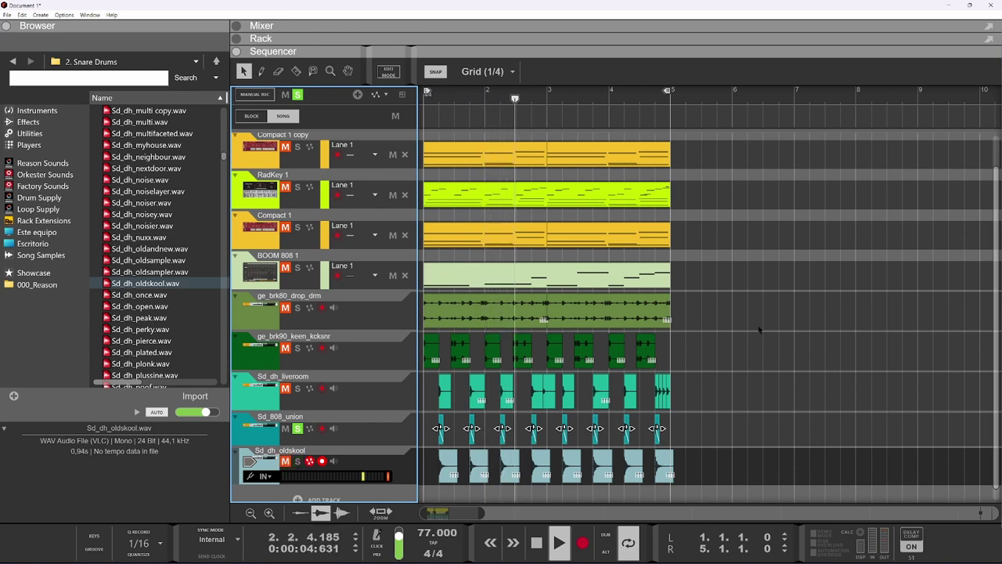
pyautogui.moveTo(681, 444); pyautogui.dragTo(457, 416)
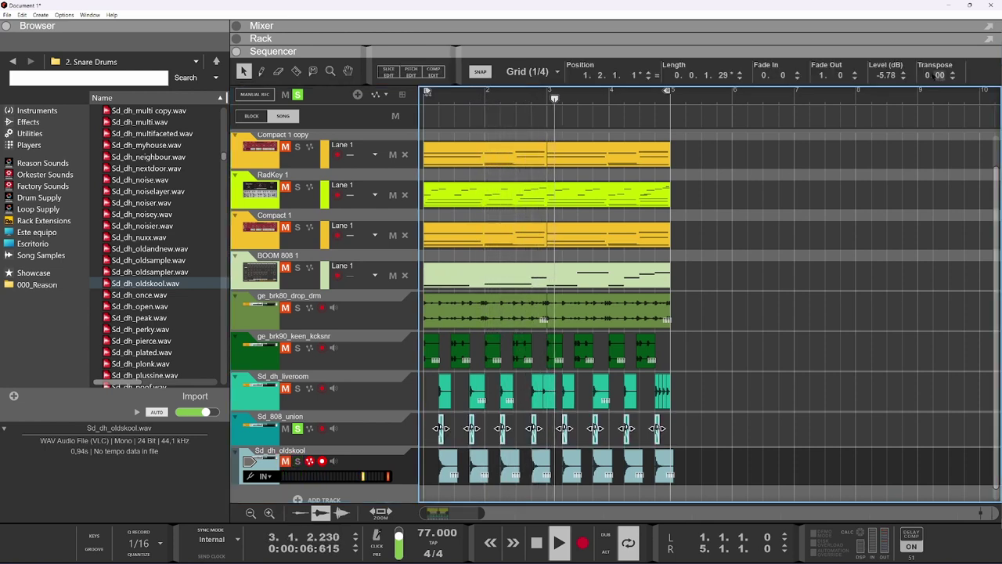
pyautogui.moveTo(927, 88); pyautogui.dragTo(927, 89)
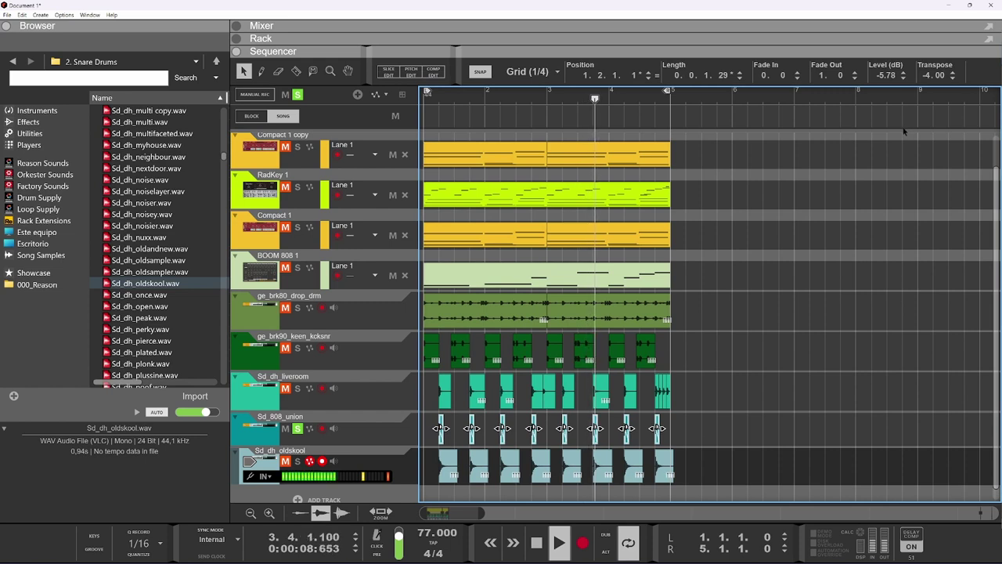
pyautogui.click(296, 429)
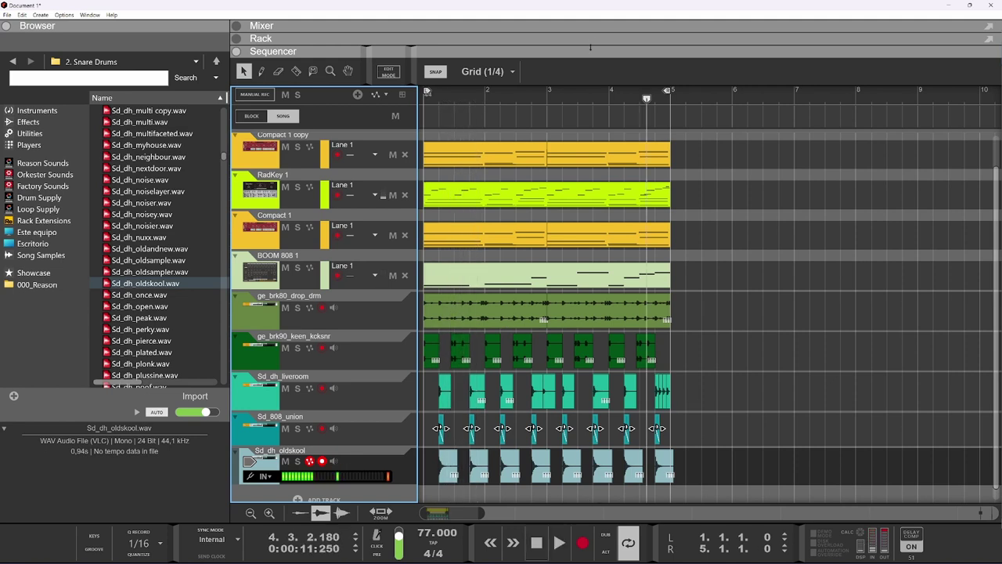
# Step: Route the Sd_dh_liveroom, Sd_808_union and Sd_dh_oldskool audio tracks in the rack to a new bus
pyautogui.click(592, 40)
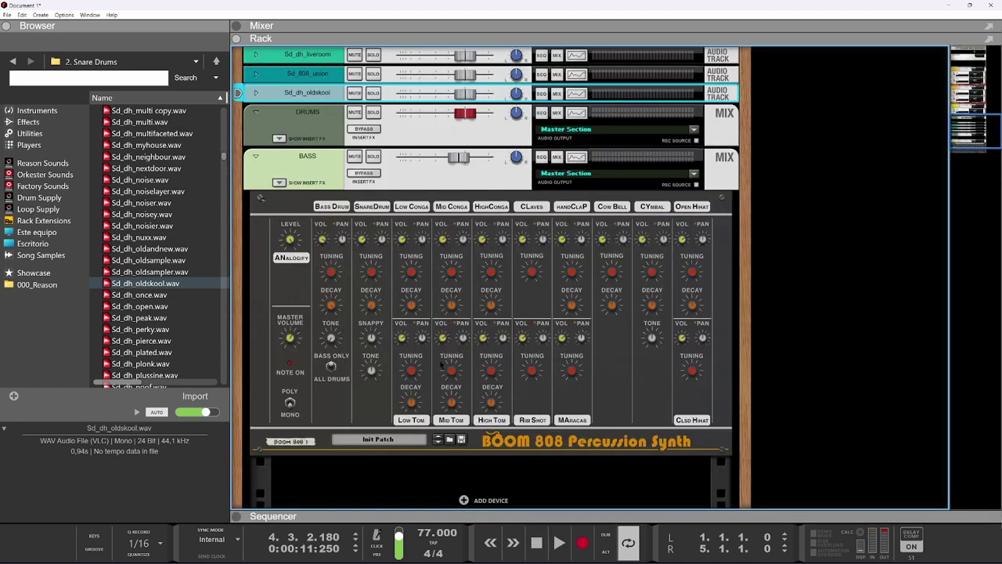
pyautogui.scroll(5, 441, 363)
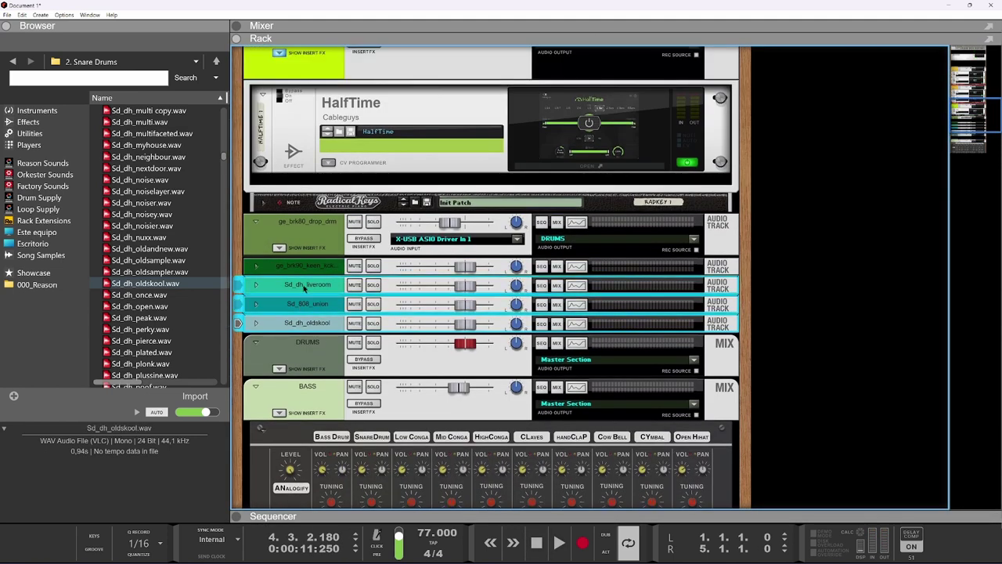
pyautogui.rightClick(305, 288)
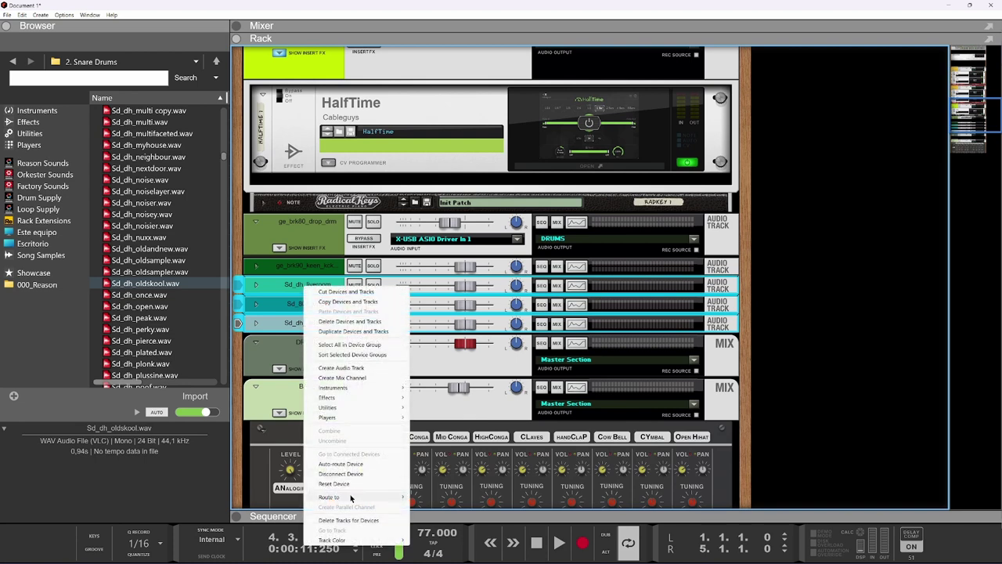
pyautogui.moveTo(350, 495)
pyautogui.click(442, 498)
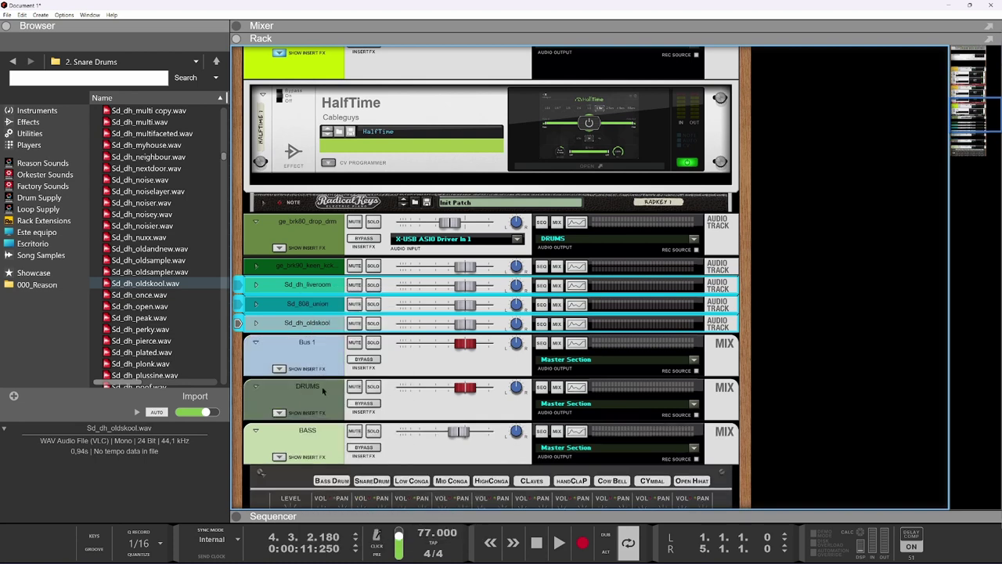
# Step: Rename the new bus channel SNARES
pyautogui.doubleClick(310, 349)
pyautogui.write('SNAR')
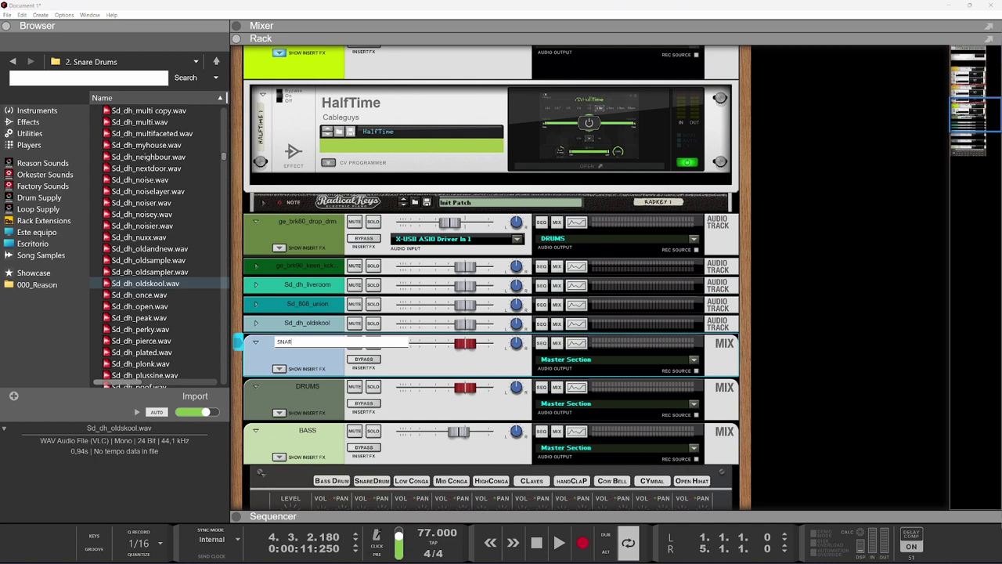
pyautogui.write('ES')
pyautogui.press('Return')
# Step: Solo the SNARES bus during playback and rebalance the three snare track faders, lowering Sd_dh_oldskool to -12.63 dB
pyautogui.click(374, 342)
pyautogui.press('space')
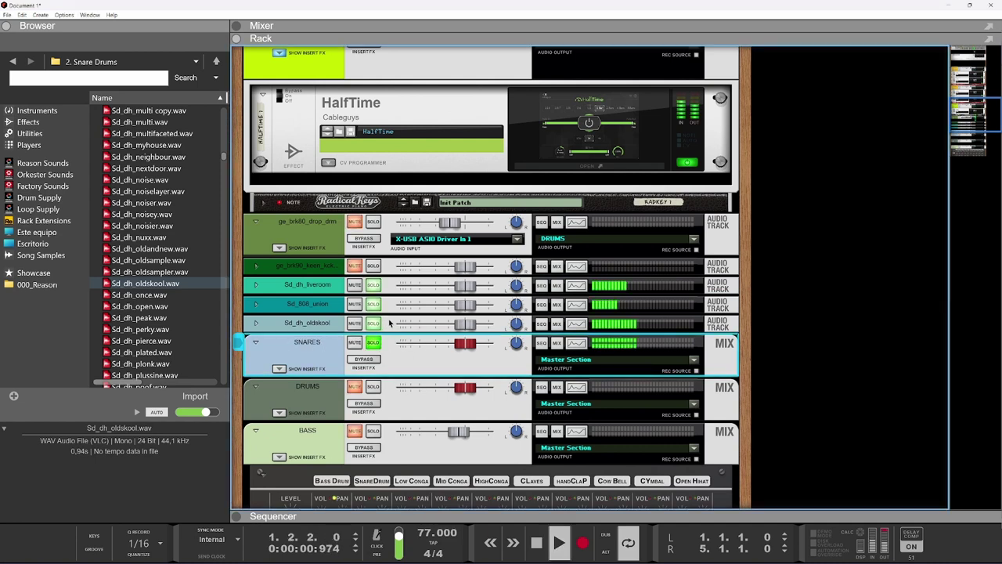
pyautogui.moveTo(466, 286); pyautogui.dragTo(400, 286)
pyautogui.moveTo(453, 303); pyautogui.dragTo(399, 304)
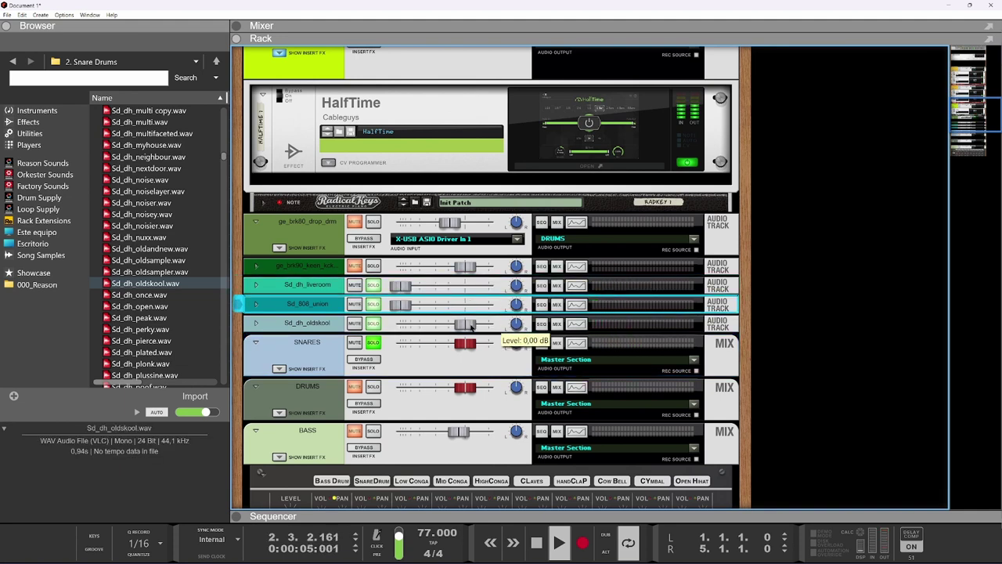
pyautogui.moveTo(464, 322); pyautogui.dragTo(440, 327)
pyautogui.moveTo(399, 285); pyautogui.dragTo(458, 285)
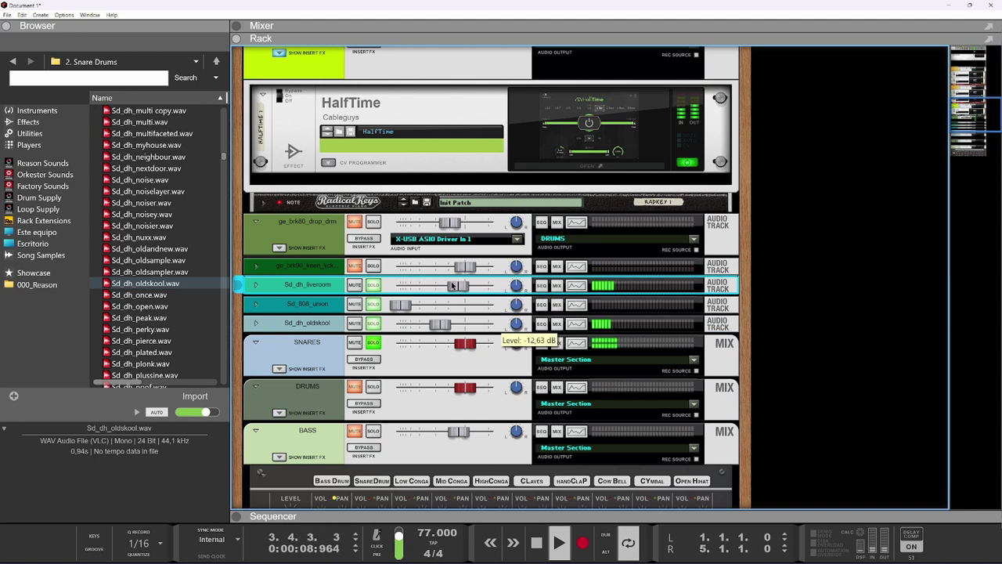
pyautogui.moveTo(400, 304); pyautogui.dragTo(436, 306)
# Step: Add a Pulveriser Demolition insert effect to the SNARES bus and set its tone to 70% and blend to 35%
pyautogui.click(278, 368)
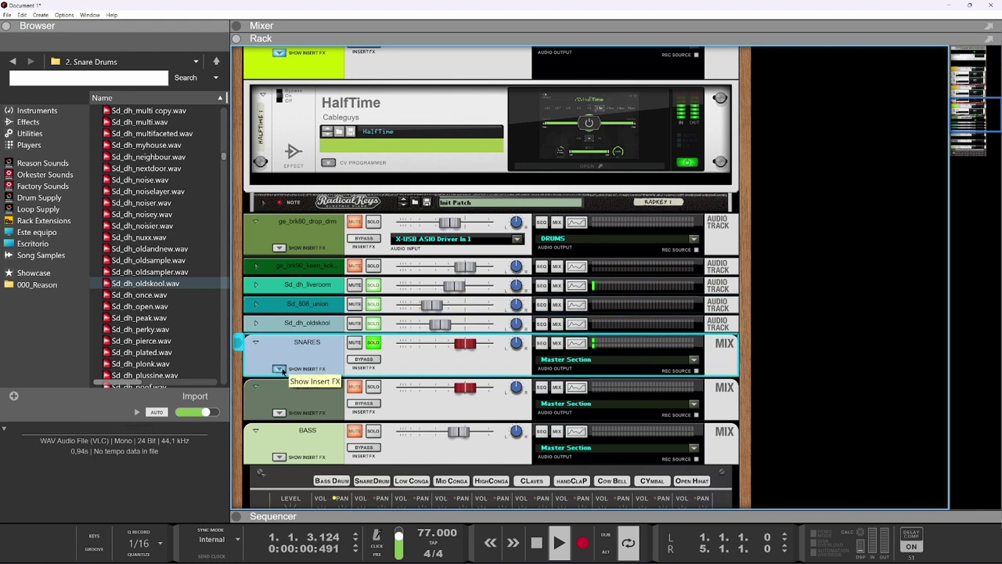
pyautogui.rightClick(289, 402)
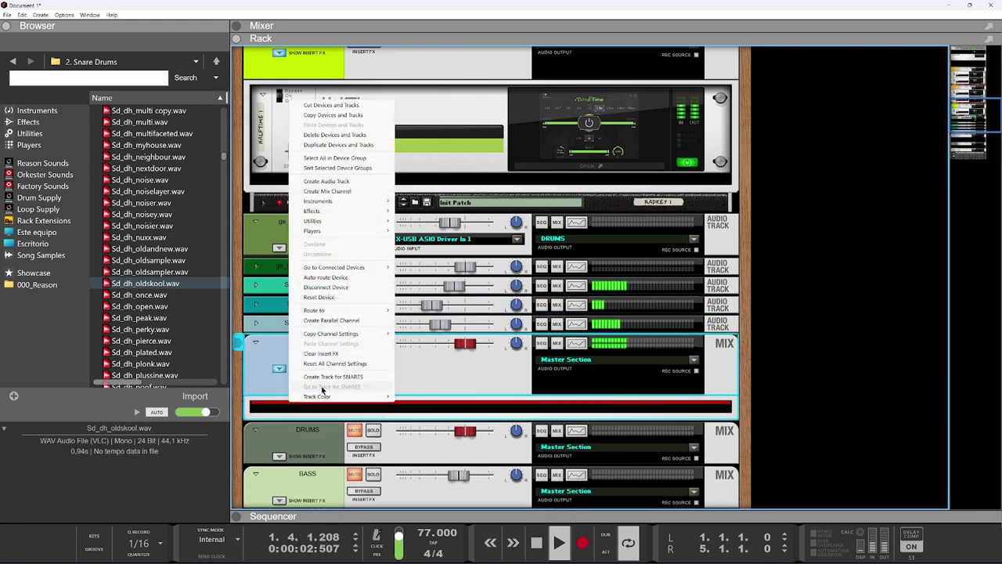
pyautogui.moveTo(352, 229)
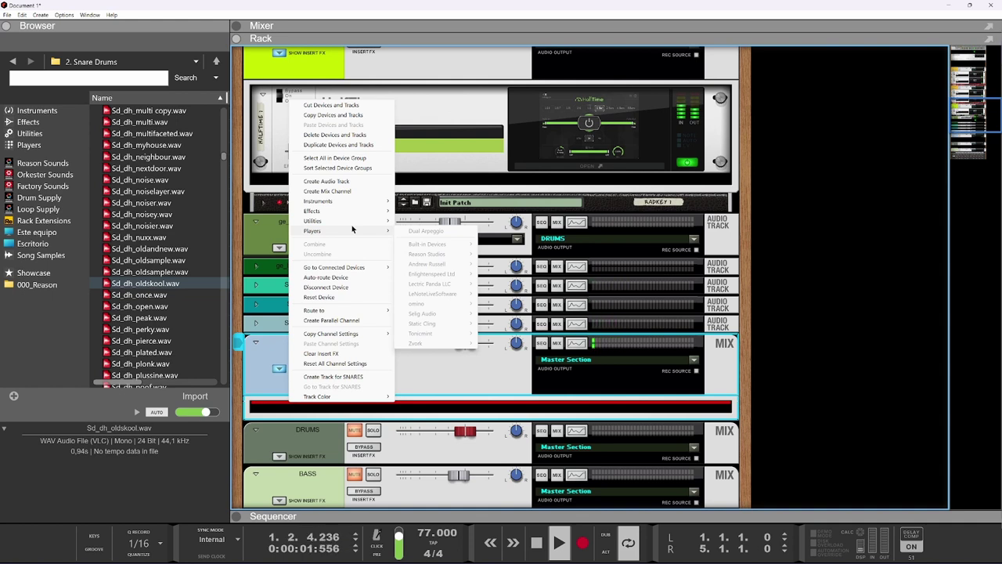
pyautogui.moveTo(377, 212)
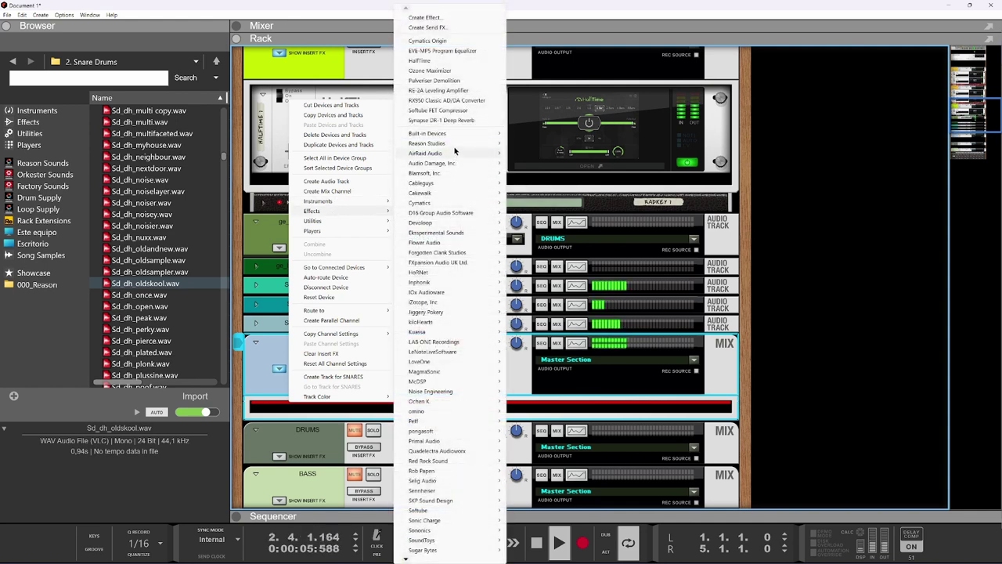
pyautogui.moveTo(454, 145)
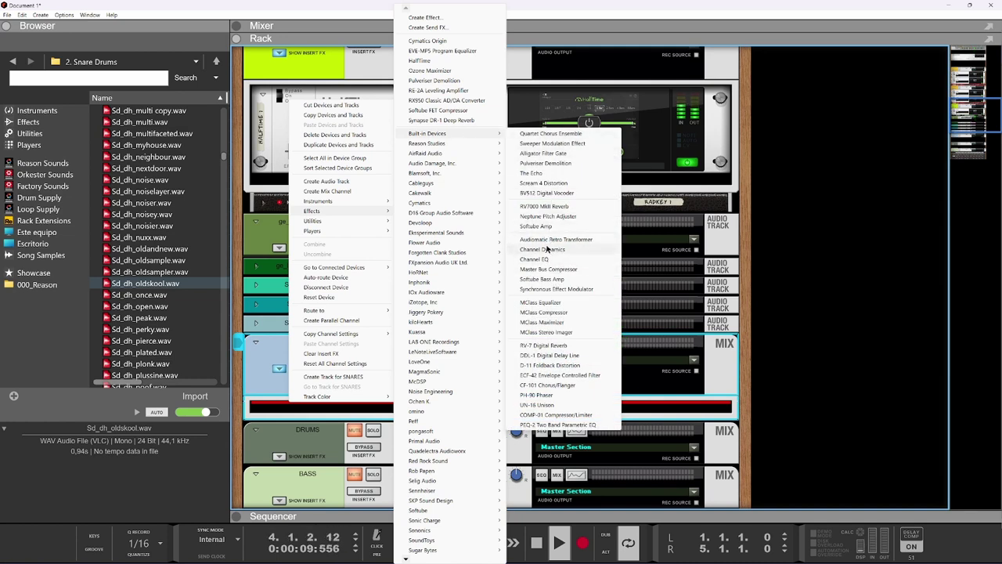
pyautogui.click(435, 80)
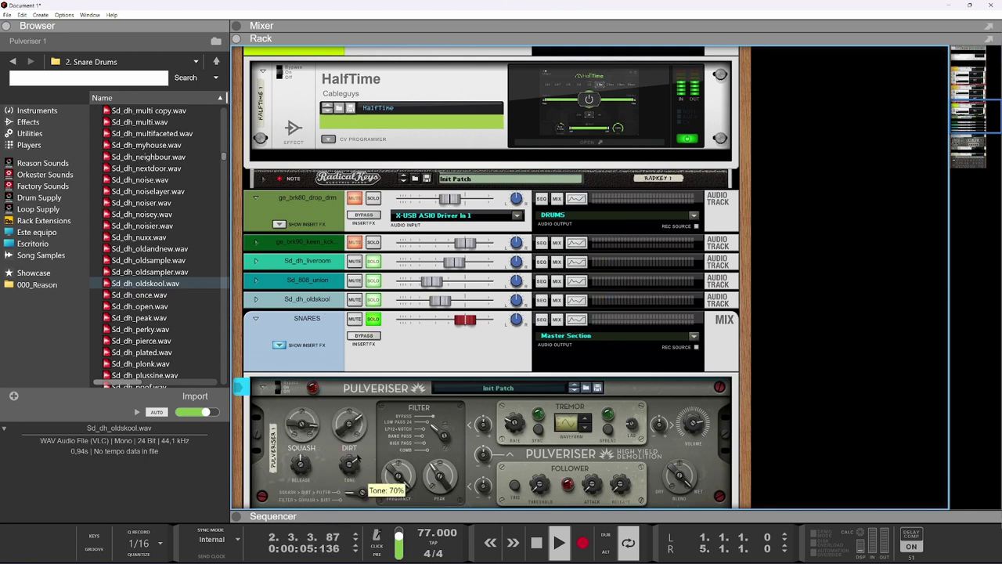
pyautogui.moveTo(301, 466); pyautogui.dragTo(300, 464)
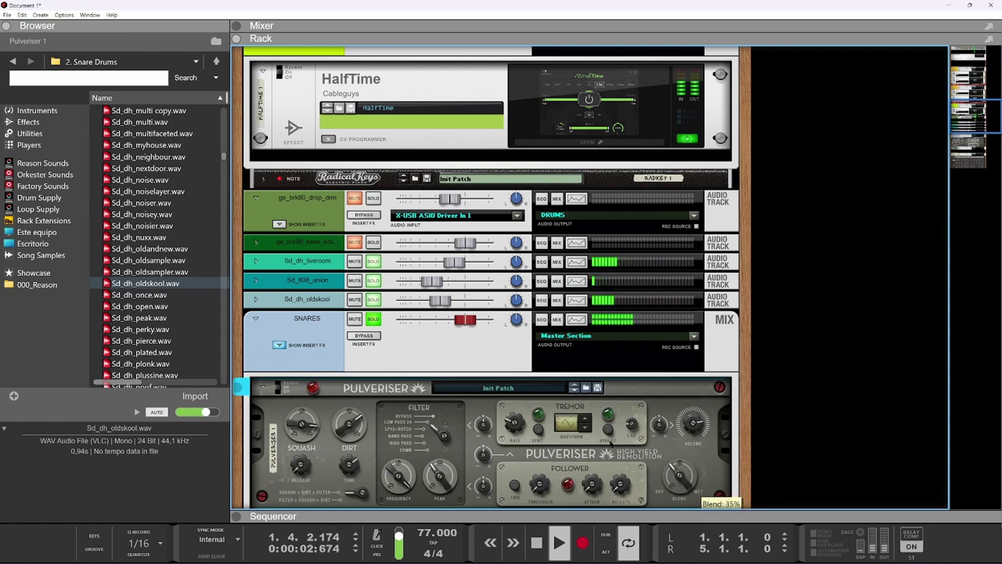
# Step: Shorten all Sd_dh_oldskool clips in the sequencer to a length of 0.0.1.238 with a fade out of 1.238
pyautogui.click(373, 299)
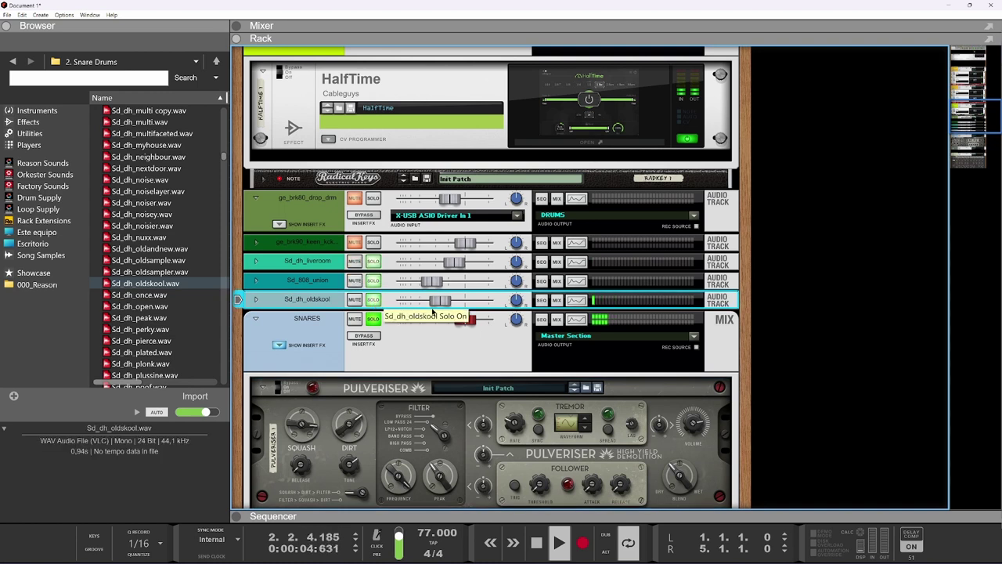
pyautogui.click(491, 515)
pyautogui.moveTo(708, 449); pyautogui.dragTo(448, 474)
pyautogui.scroll(3, 605, 466)
pyautogui.scroll(3, 611, 477)
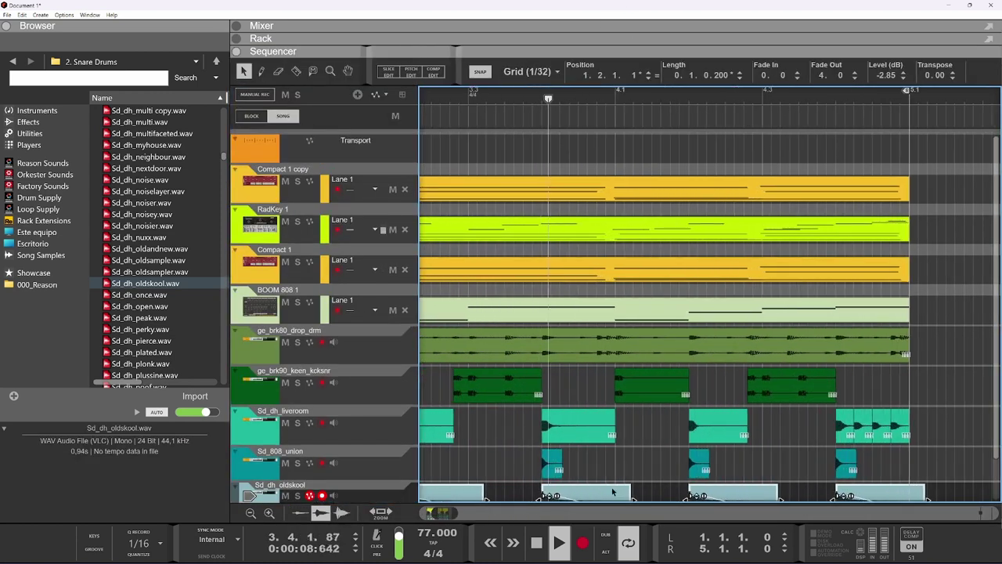
pyautogui.scroll(-2, 579, 478)
pyautogui.scroll(2, 548, 461)
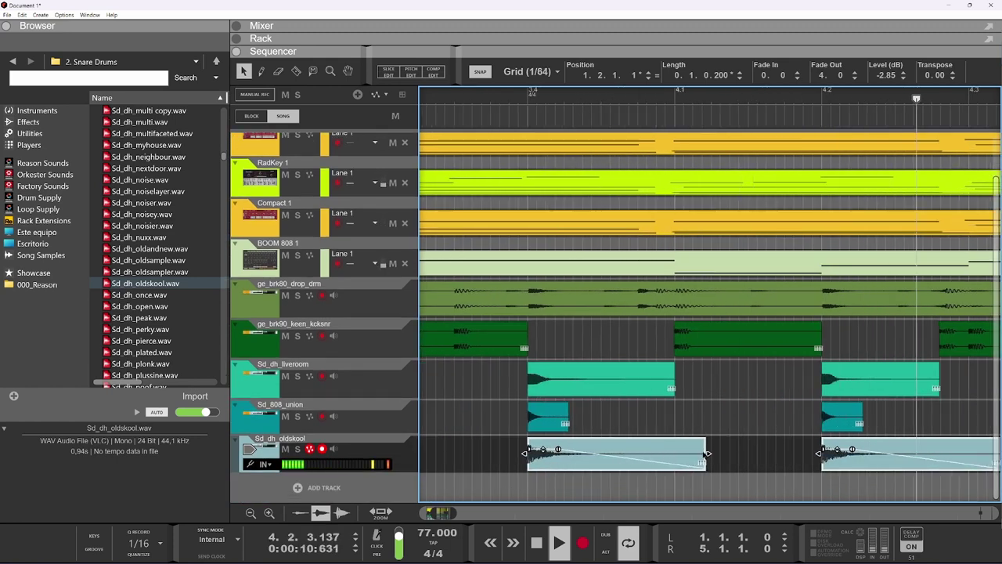
pyautogui.moveTo(708, 453); pyautogui.dragTo(607, 460)
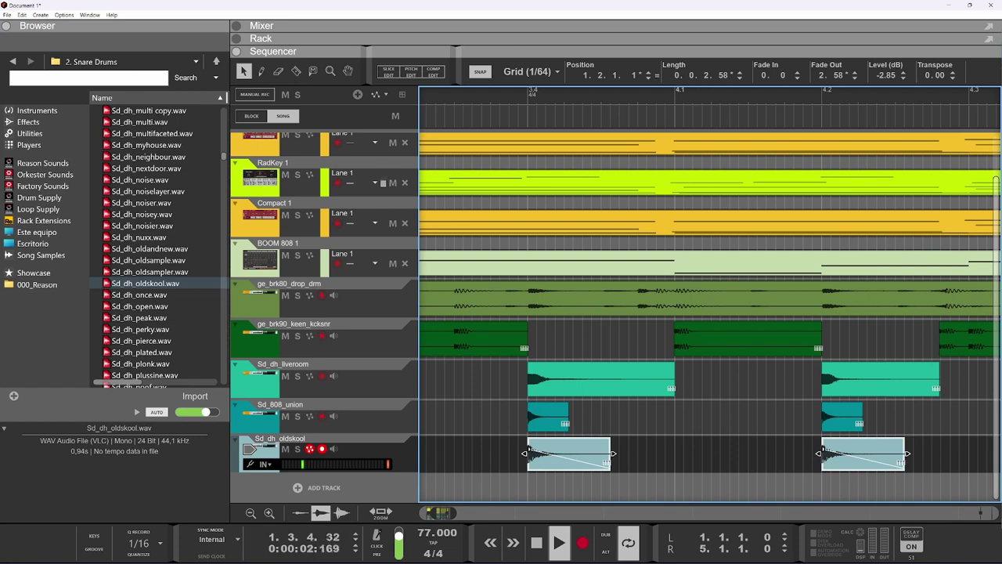
pyautogui.moveTo(530, 449); pyautogui.dragTo(538, 449)
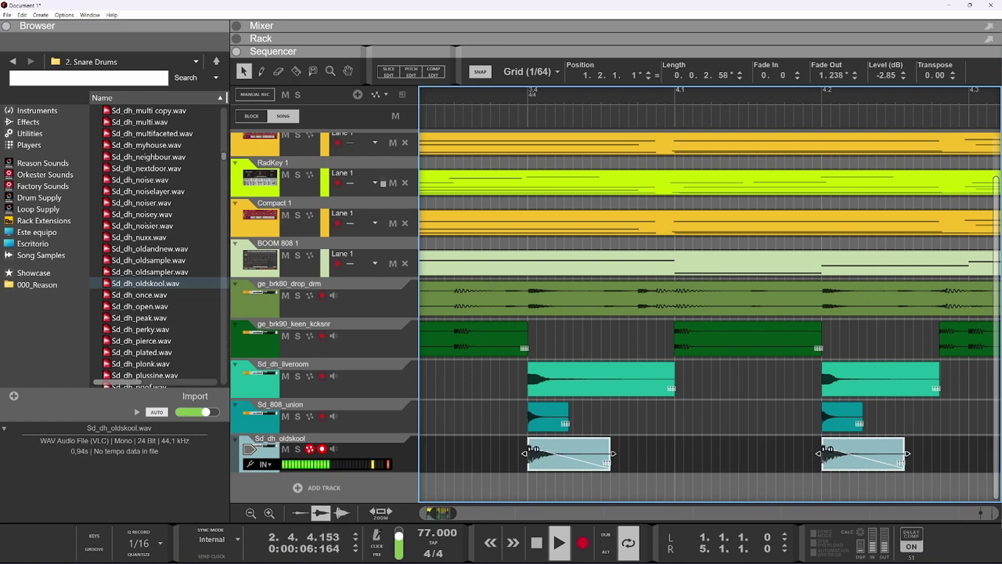
pyautogui.moveTo(613, 453); pyautogui.dragTo(602, 454)
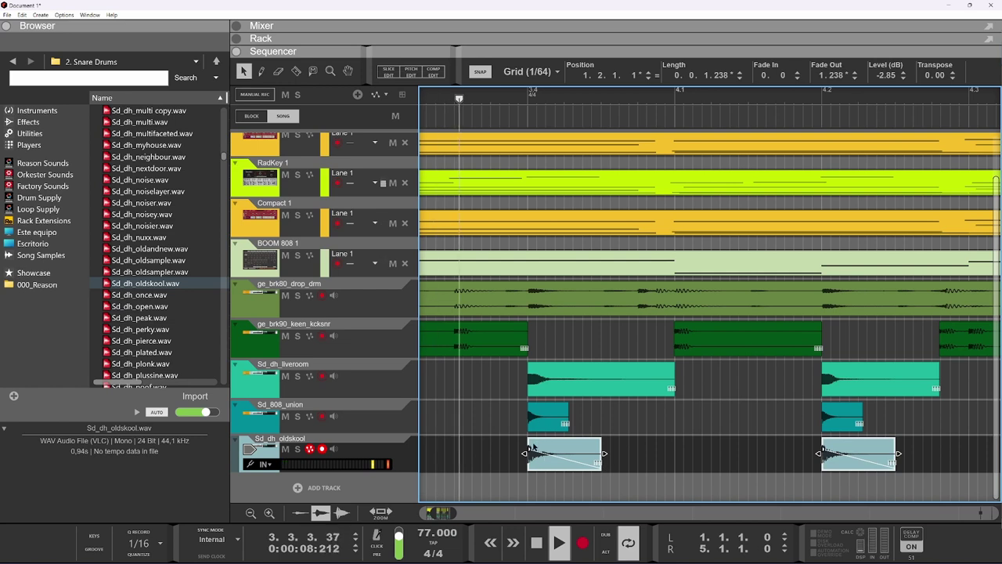
pyautogui.scroll(-3, 580, 431)
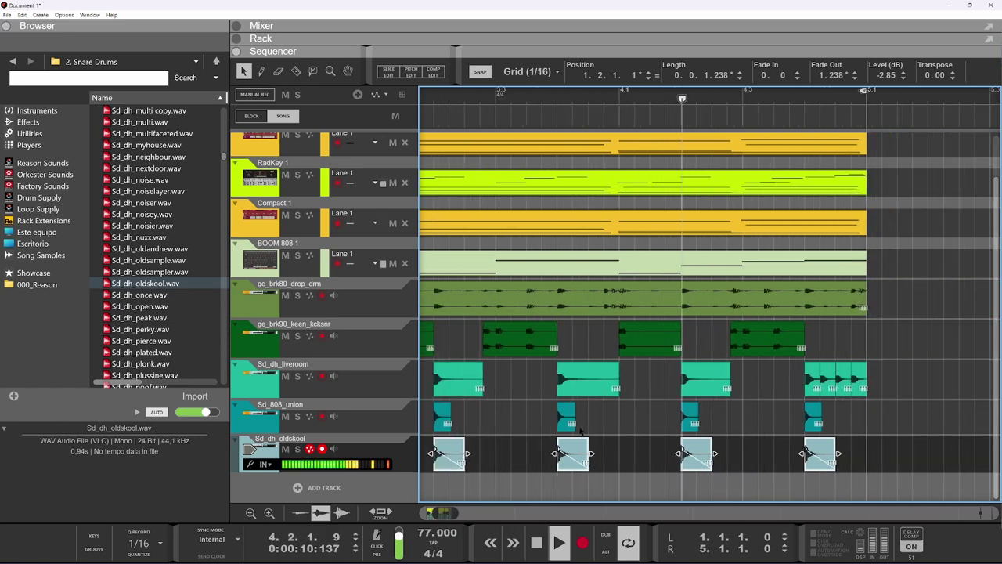
# Step: Raise the Sd_dh_liveroom and Sd_dh_oldskool track faders slightly in the rack
pyautogui.click(454, 39)
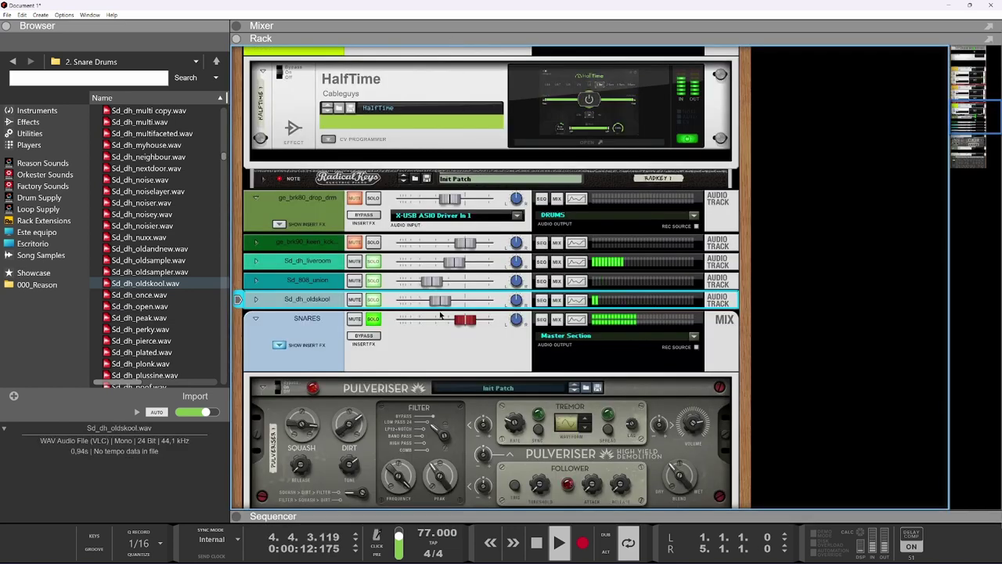
pyautogui.moveTo(454, 262); pyautogui.dragTo(464, 265)
pyautogui.moveTo(440, 301); pyautogui.dragTo(448, 301)
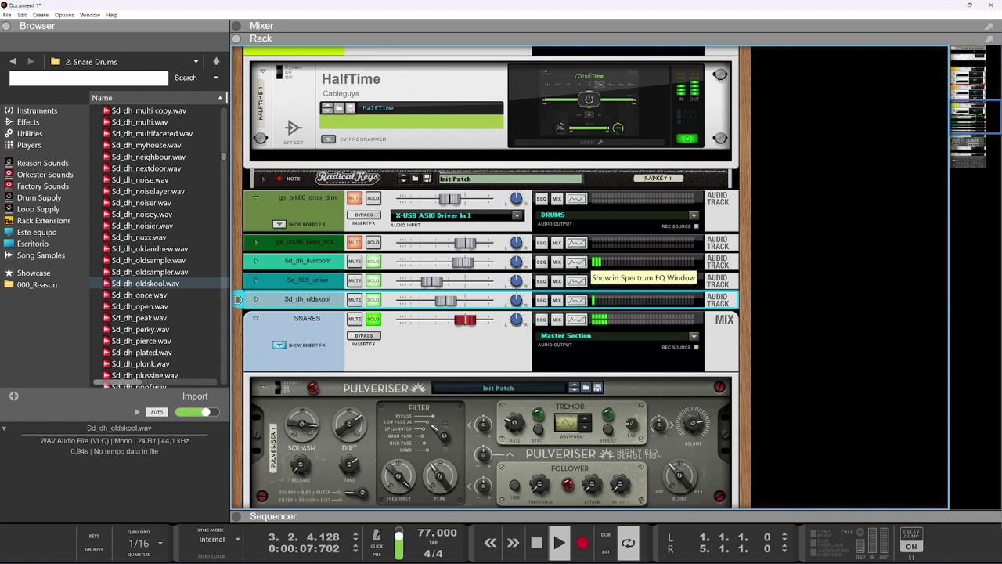
# Step: Enable the high pass filter on Sd_dh_liveroom in the Spectrum EQ and set its frequency to 236.2 Hz
pyautogui.click(576, 262)
pyautogui.click(728, 159)
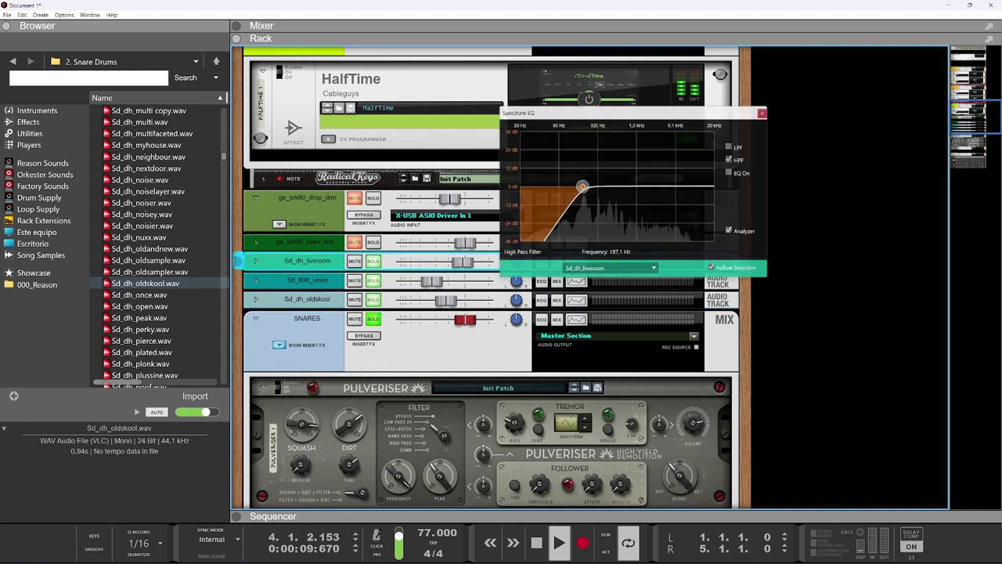
pyautogui.moveTo(582, 185); pyautogui.dragTo(587, 185)
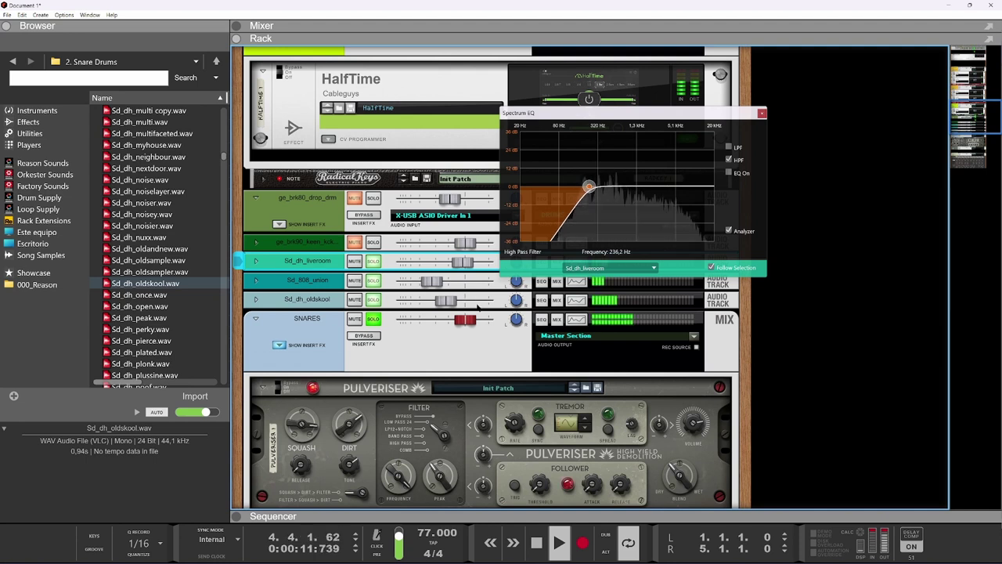
# Step: In the Spectrum EQ, enable and raise the high pass filter on Sd_808_union, and boost its high frequency band 18.41 dB at 4.43 kHz
pyautogui.click(576, 282)
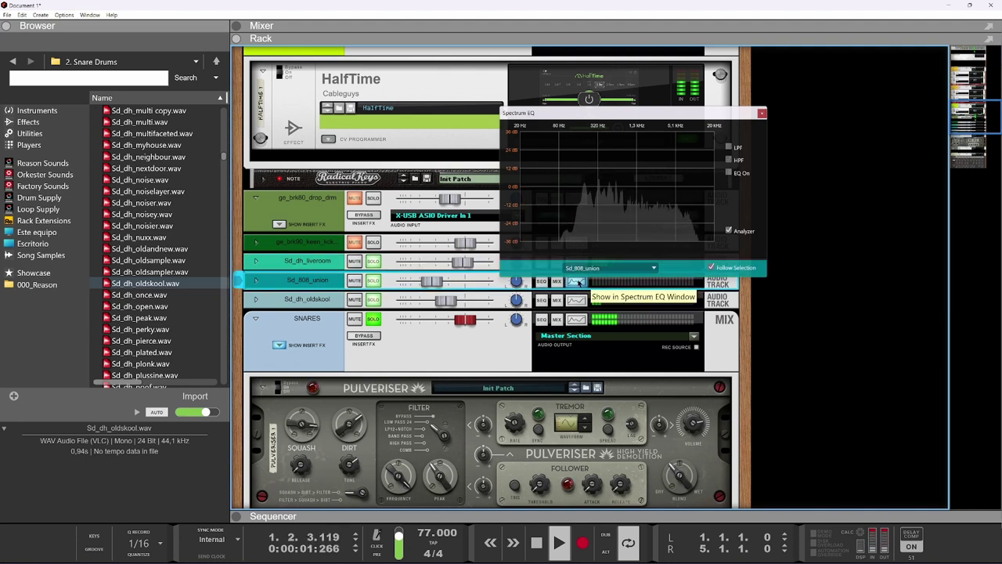
pyautogui.click(729, 160)
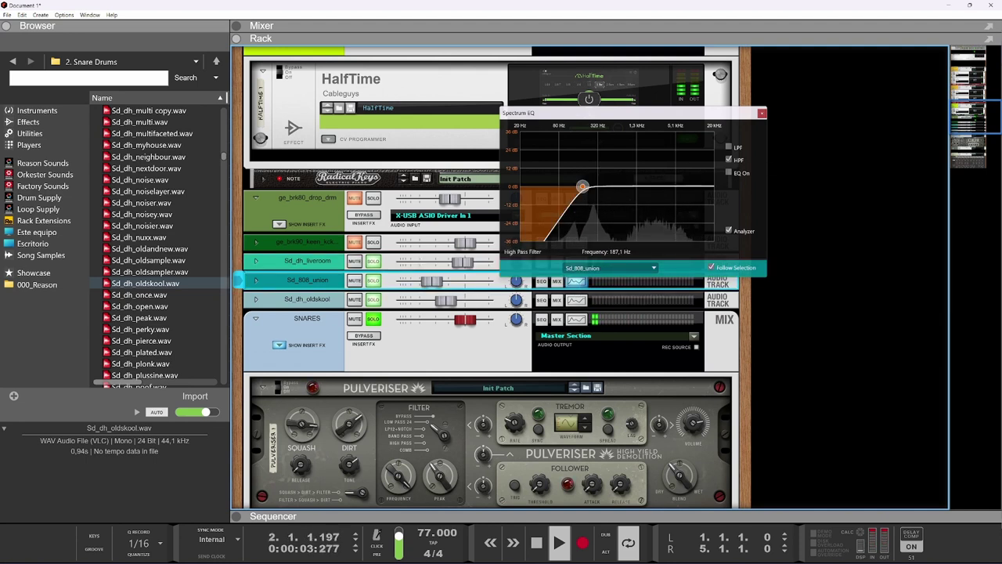
pyautogui.moveTo(582, 186); pyautogui.dragTo(631, 187)
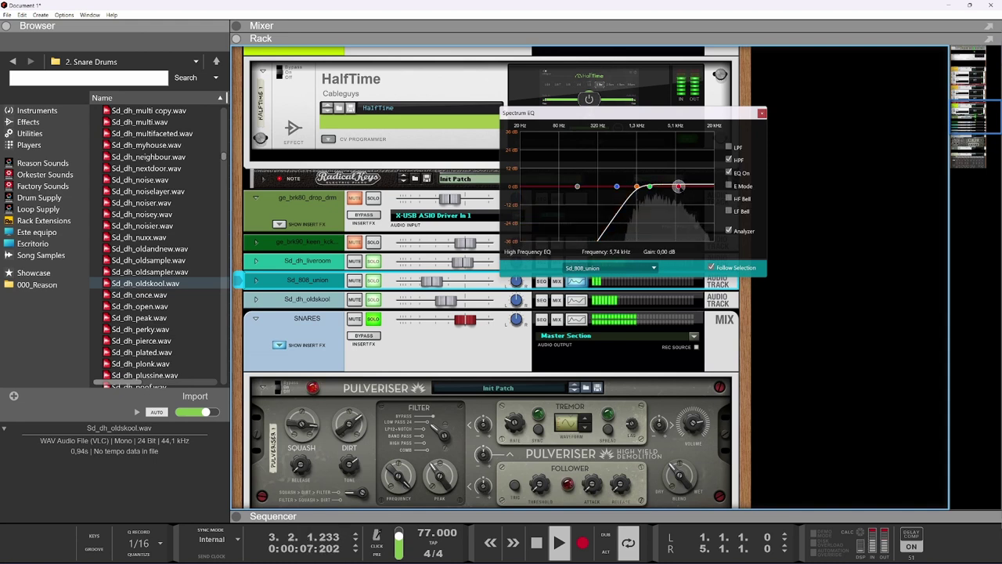
pyautogui.moveTo(671, 164); pyautogui.dragTo(670, 158)
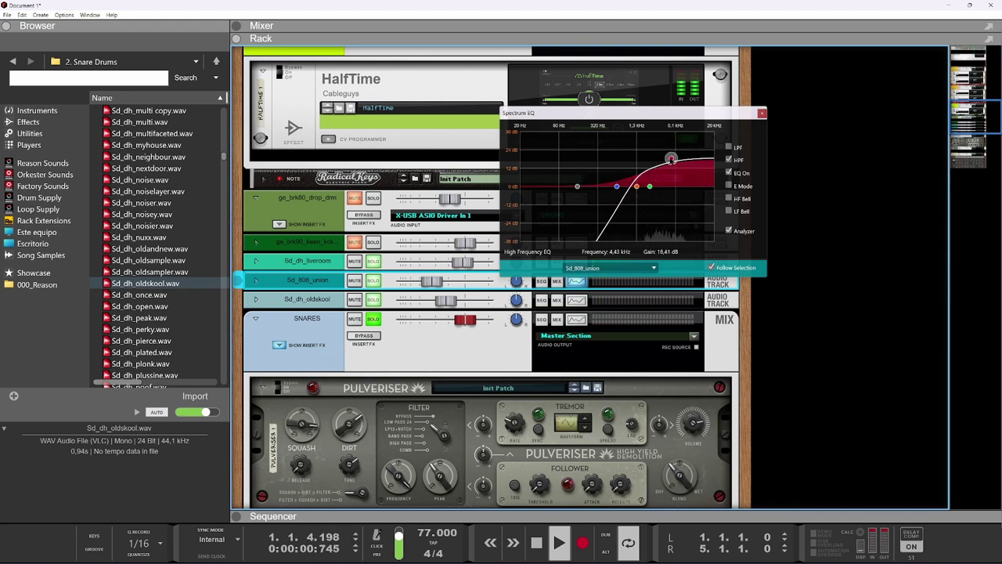
pyautogui.click(650, 186)
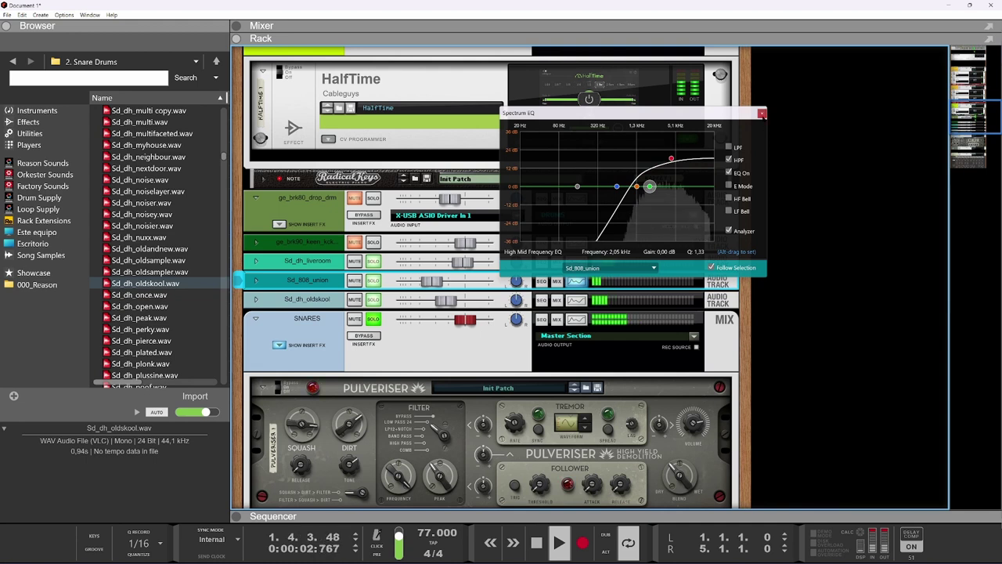
pyautogui.click(762, 113)
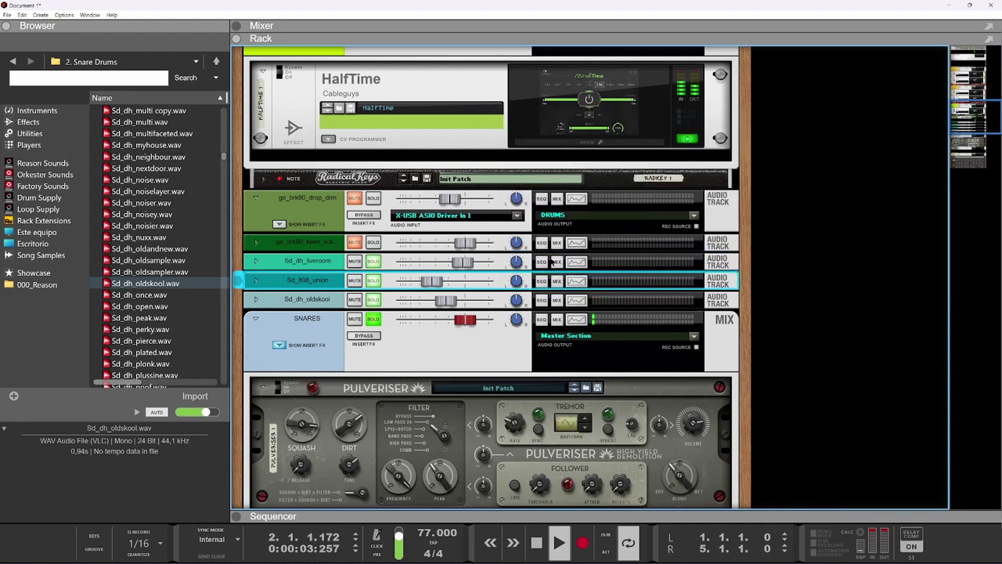
# Step: Slightly lower the Sd_808_union and Sd_dh_liveroom faders and set the Sd_dh_oldskool level to -11.40 dB
pyautogui.click(372, 281)
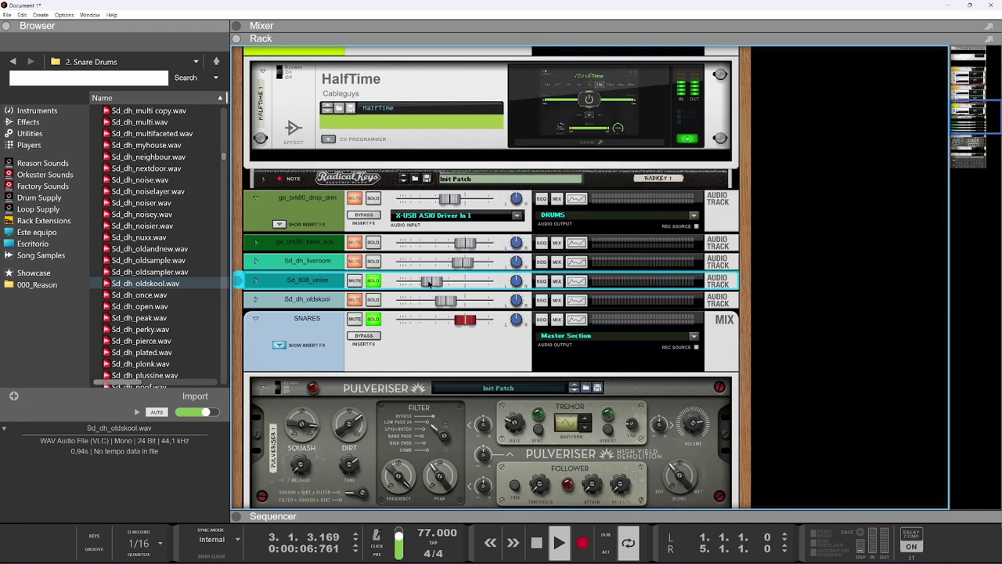
pyautogui.moveTo(429, 283); pyautogui.dragTo(427, 284)
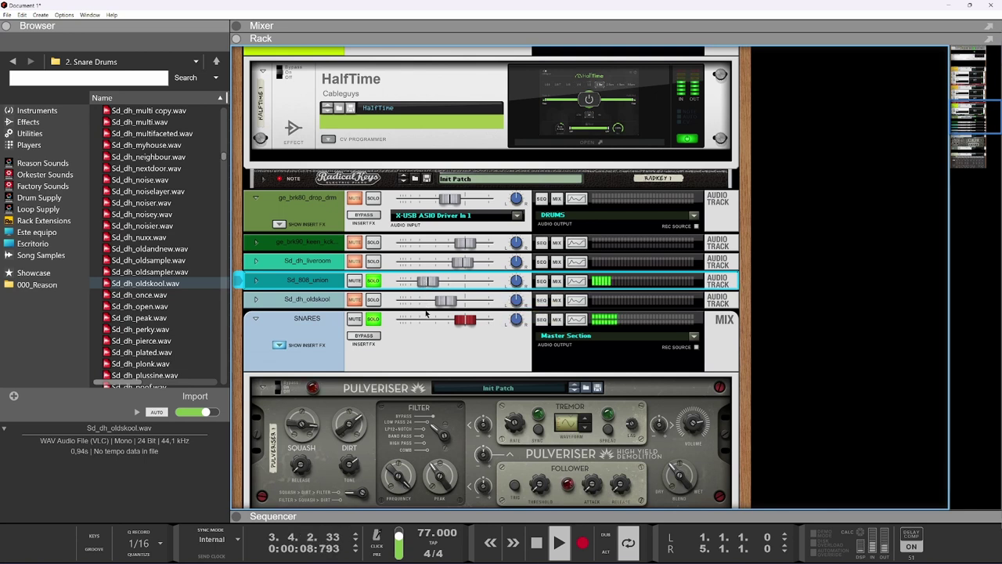
pyautogui.click(373, 281)
pyautogui.moveTo(448, 301); pyautogui.dragTo(445, 302)
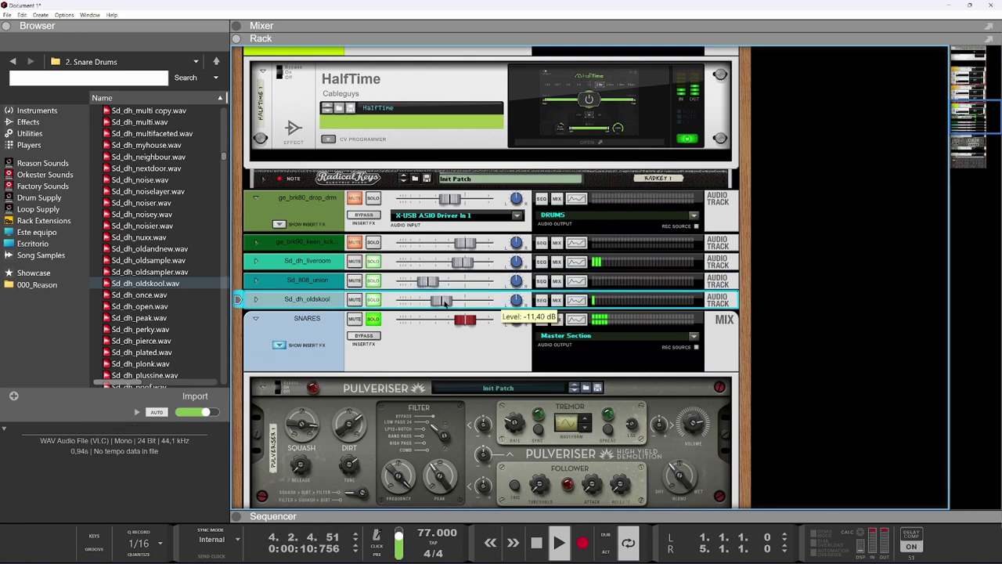
pyautogui.click(466, 262)
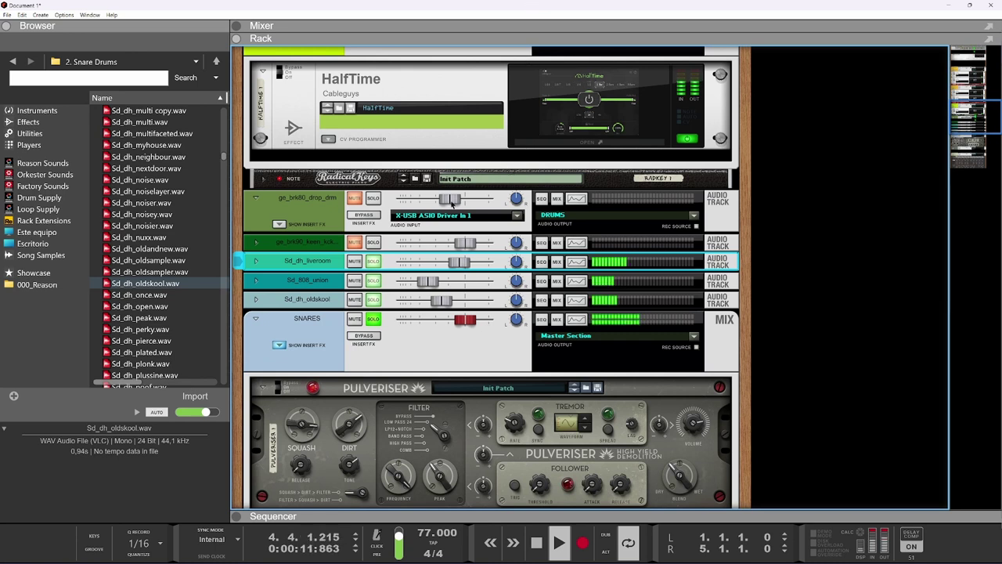
# Step: Set the tone of the Pulveriser on the SNARES bus to 42% and turn off the SNARES solo
pyautogui.scroll(1, 421, 359)
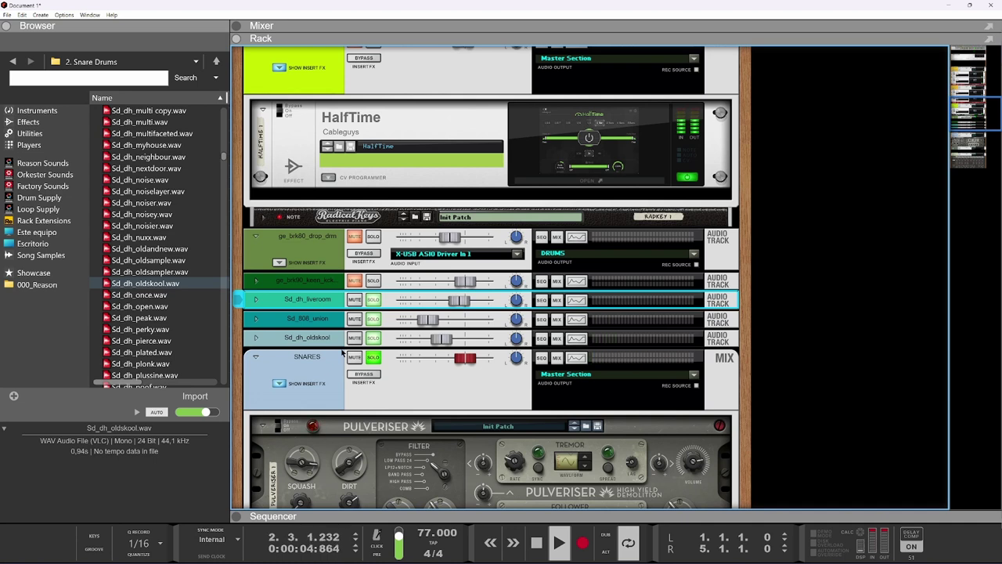
pyautogui.scroll(-2, 341, 354)
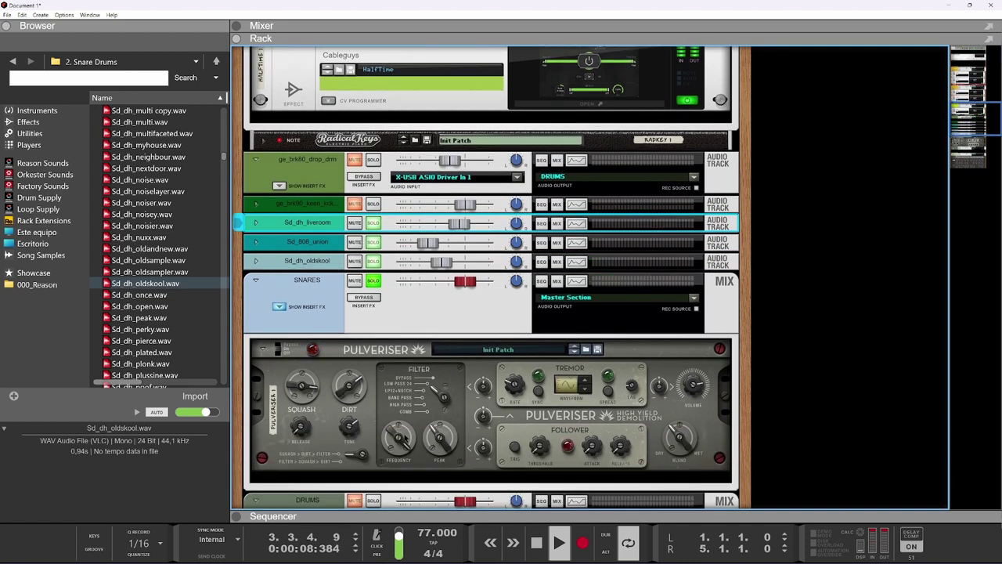
pyautogui.moveTo(398, 436); pyautogui.dragTo(397, 464)
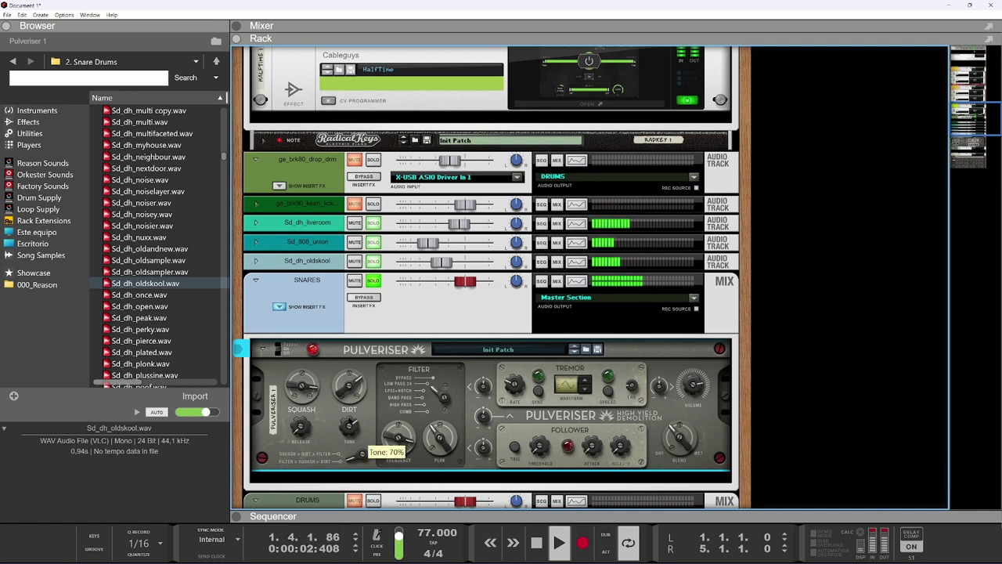
pyautogui.moveTo(399, 439); pyautogui.dragTo(399, 430)
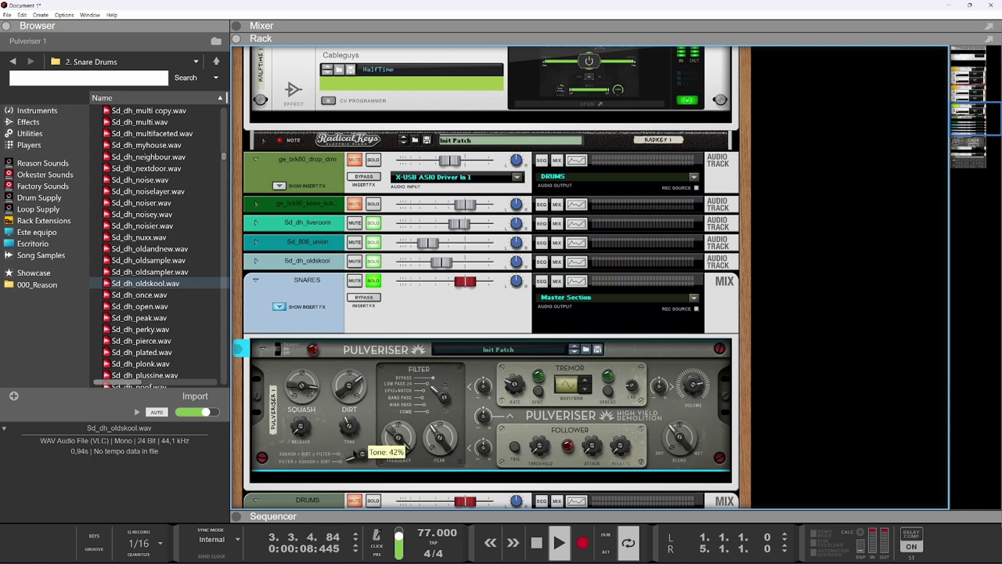
pyautogui.click(374, 280)
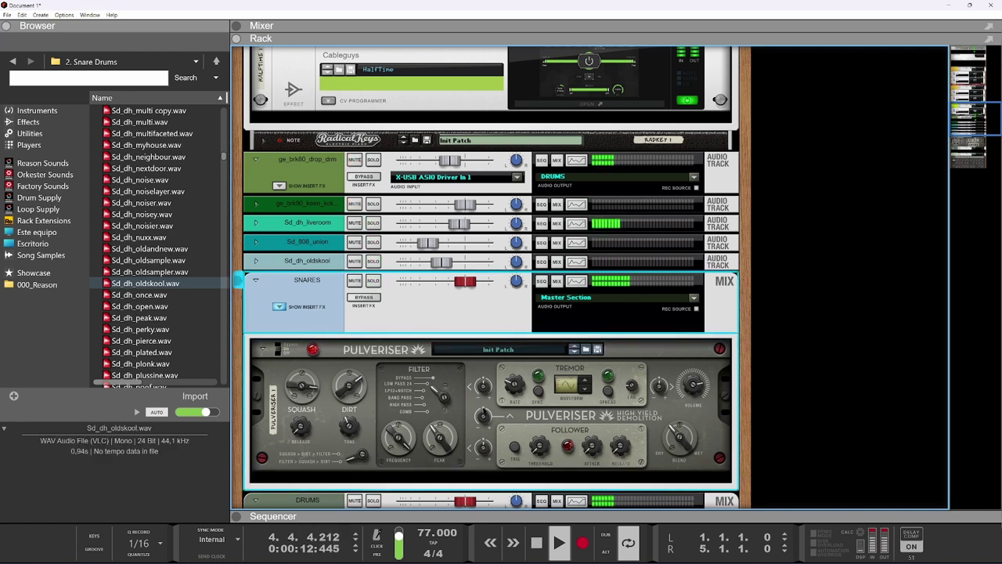
# Step: In the sequencer, set the level of the slices from 4.4.2 onward in the final Sd_dh_liveroom roll to -20.28 dB
pyautogui.click(553, 516)
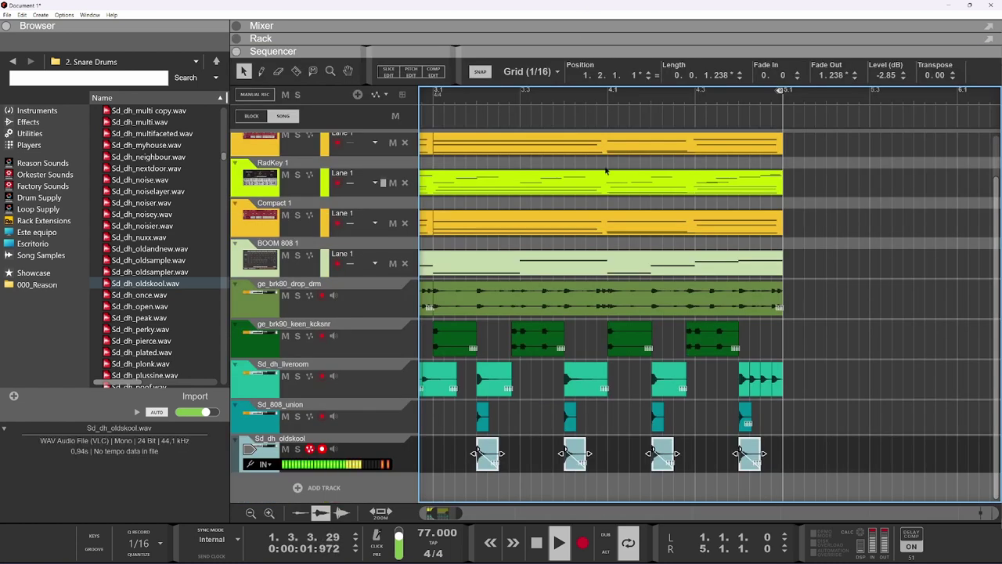
pyautogui.click(758, 391)
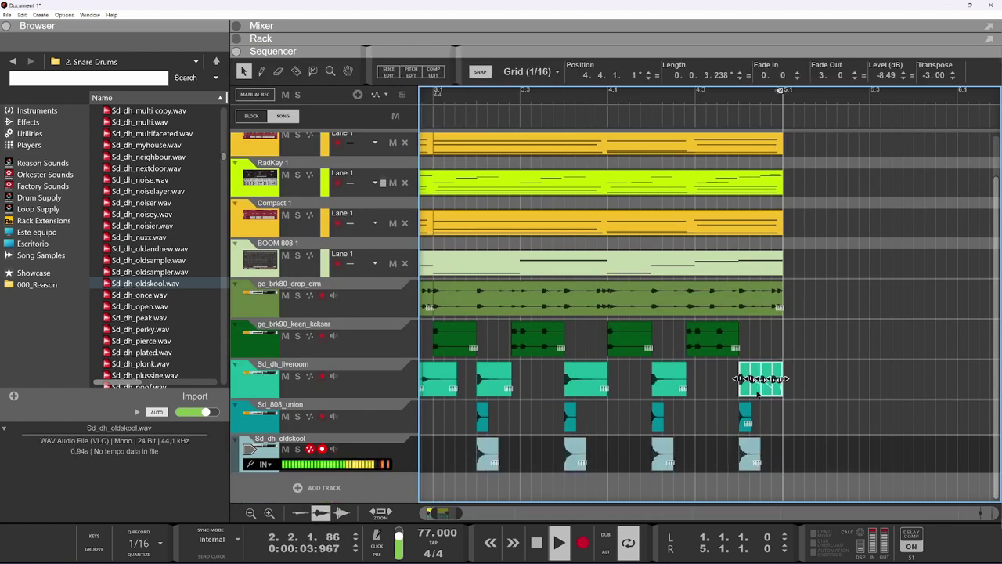
pyautogui.click(810, 404)
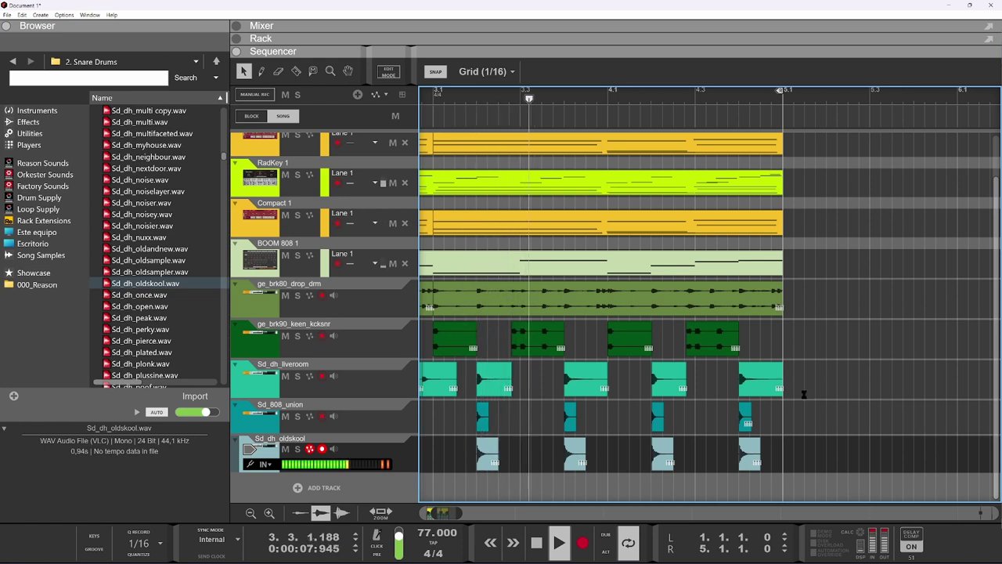
pyautogui.click(763, 379)
pyautogui.moveTo(873, 75); pyautogui.dragTo(877, 112)
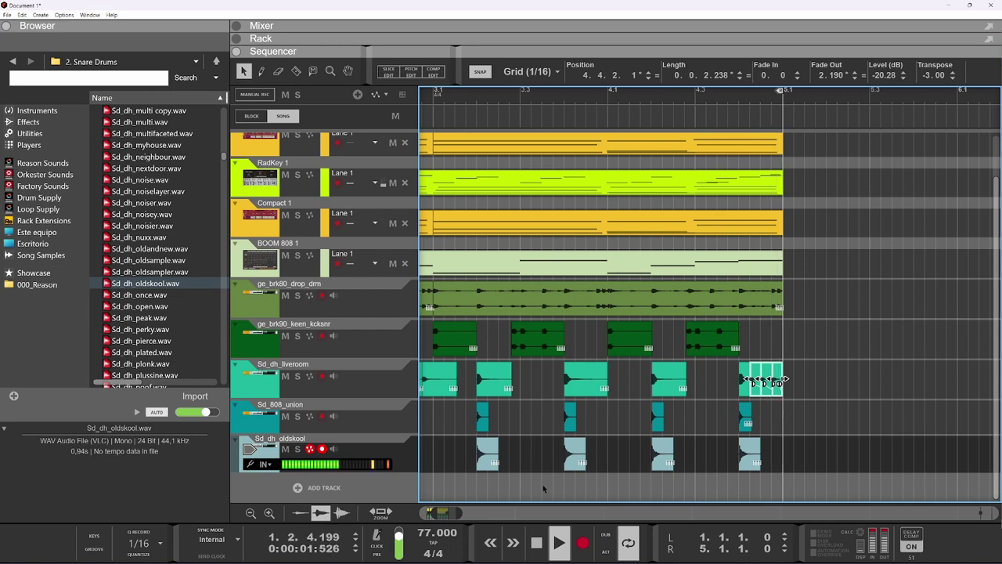
pyautogui.click(793, 369)
# Step: Set the level of the last Sd_dh_liveroom slice, at position 4.4.4, to -13.28 dB
pyautogui.keyDown('ctrl'); pyautogui.scroll(2, 787, 384); pyautogui.keyUp('ctrl')
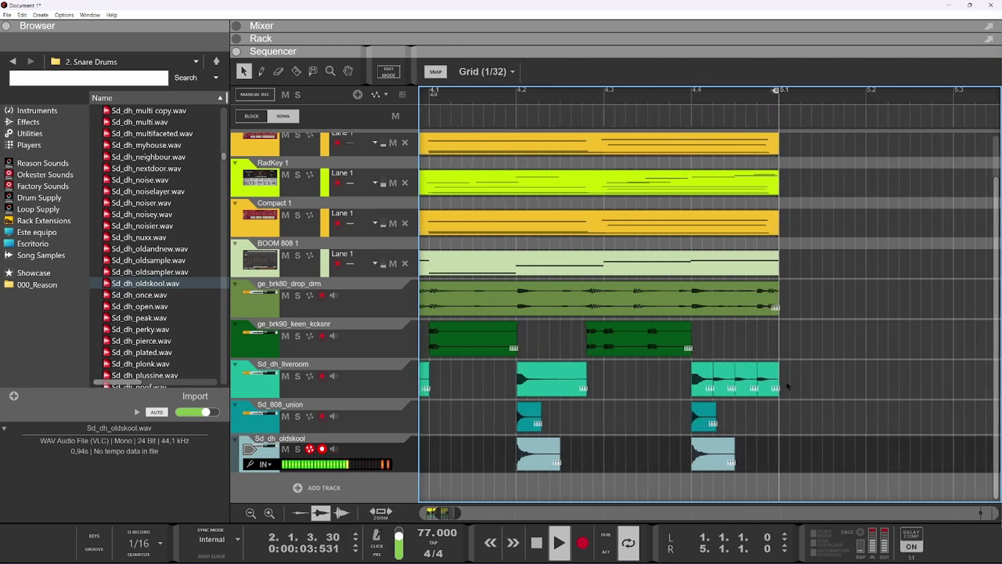
pyautogui.click(771, 386)
pyautogui.moveTo(892, 81); pyautogui.dragTo(887, 57)
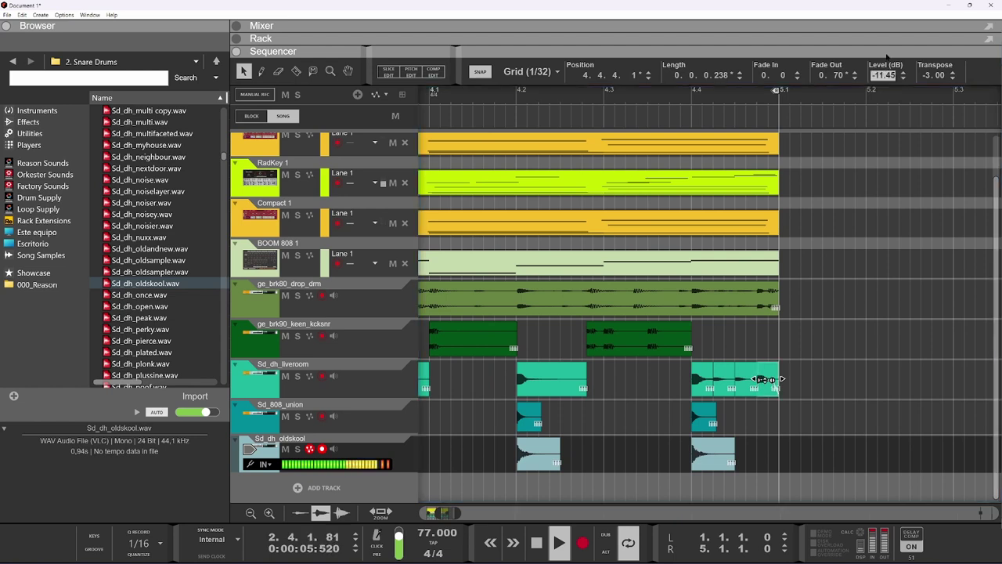
pyautogui.click(766, 380)
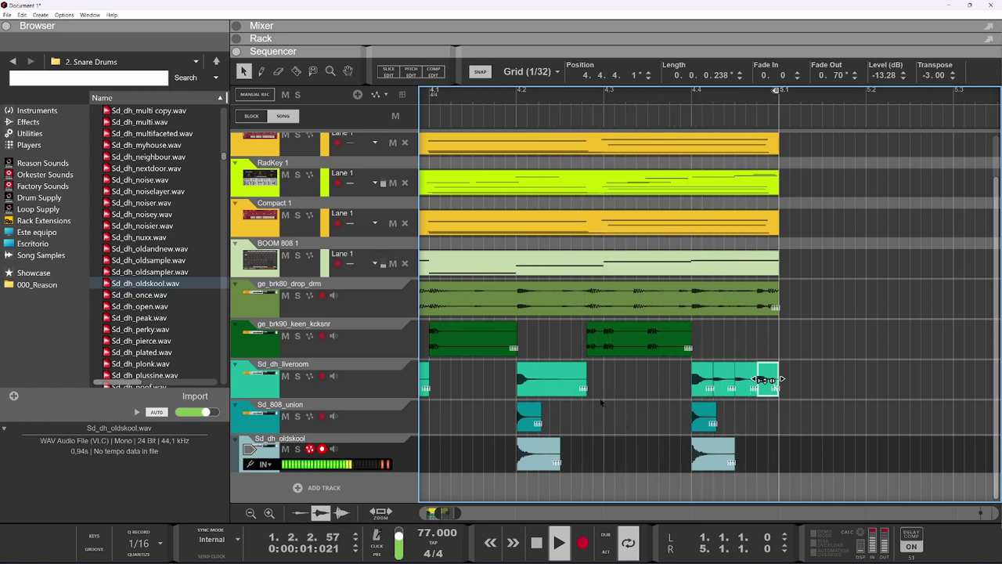
# Step: Shorten the Sd_dh_liveroom clip at position 1.4.1 to a length of 0.0.2.238 and restart playback
pyautogui.scroll(-5, 765, 379)
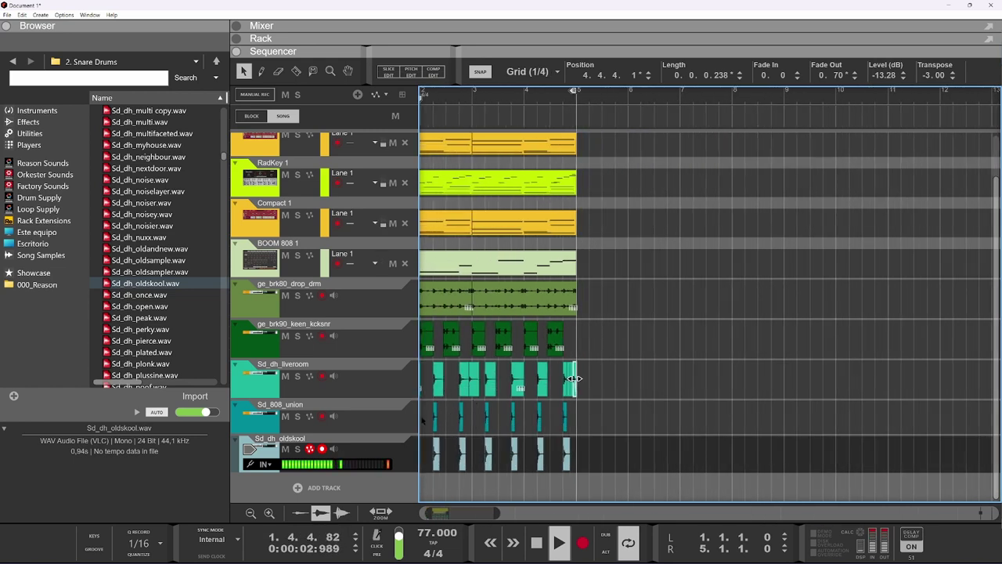
pyautogui.scroll(-1, 429, 421)
pyautogui.scroll(2, 518, 378)
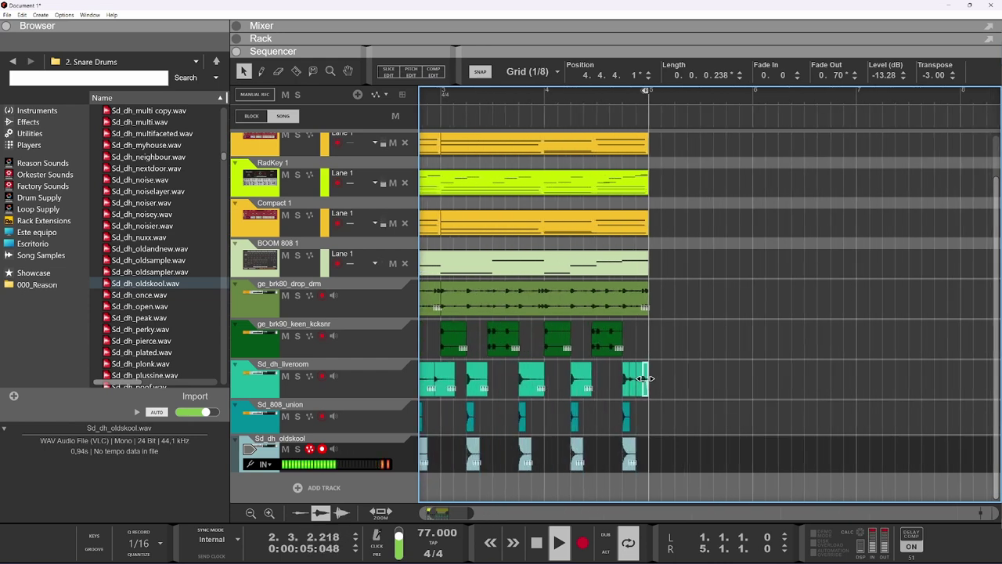
pyautogui.moveTo(451, 513); pyautogui.dragTo(437, 513)
pyautogui.scroll(1, 470, 394)
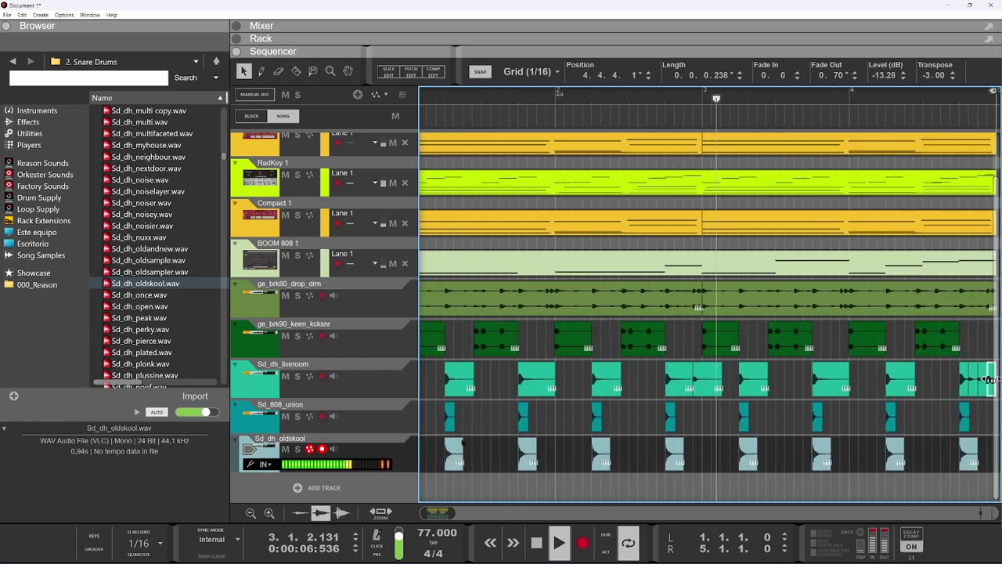
pyautogui.click(470, 394)
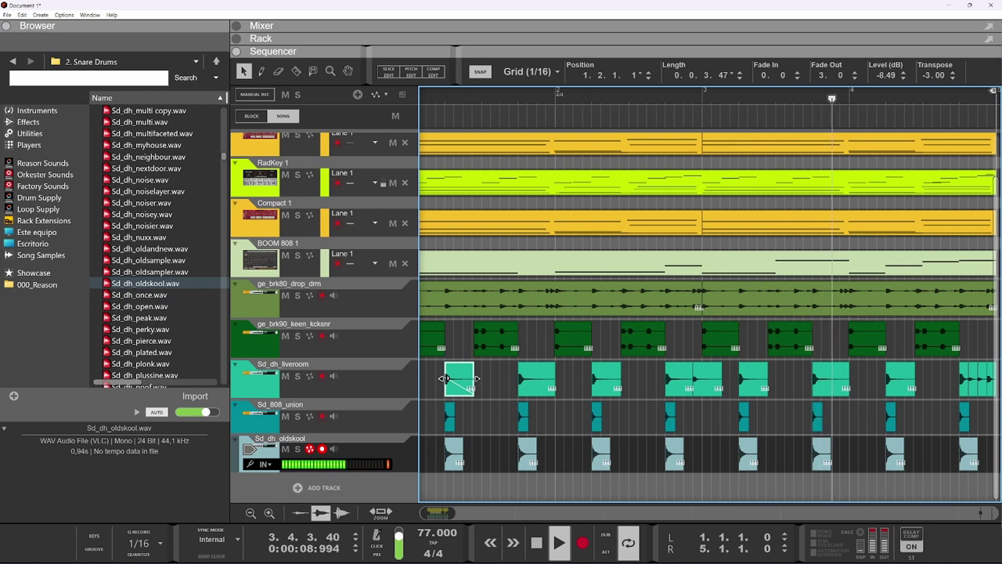
pyautogui.press('space')
pyautogui.moveTo(437, 513); pyautogui.dragTo(427, 512)
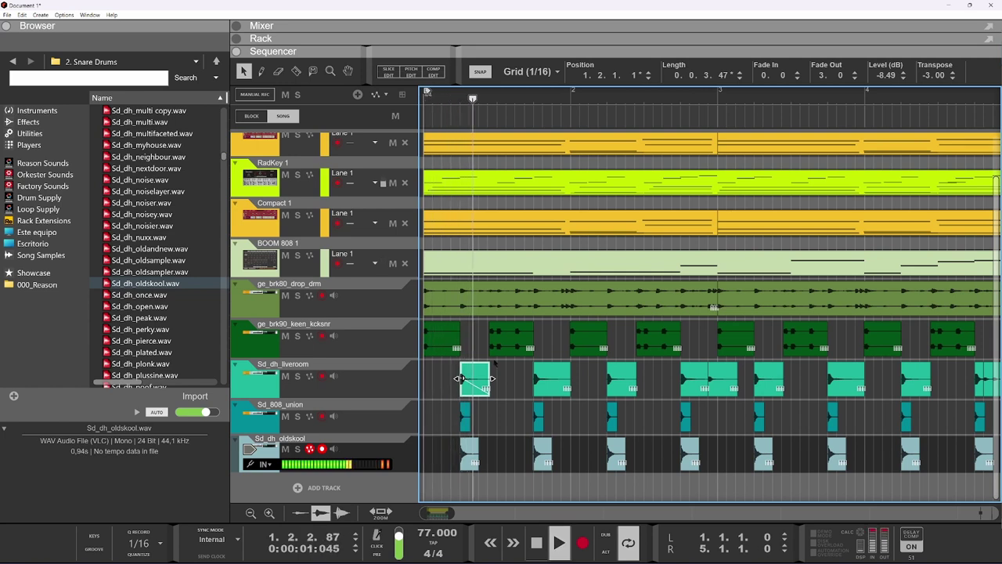
pyautogui.press('space')
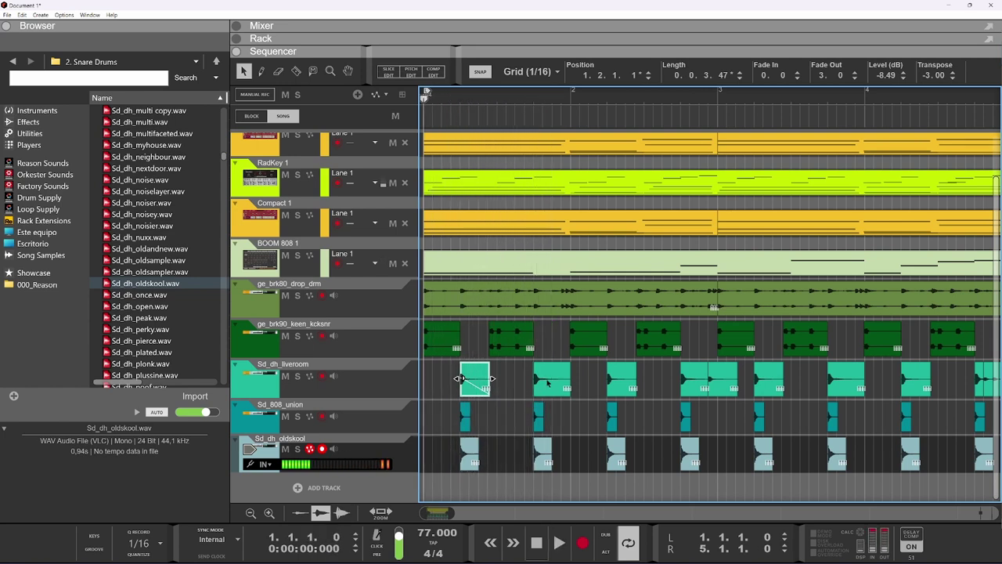
pyautogui.click(536, 378)
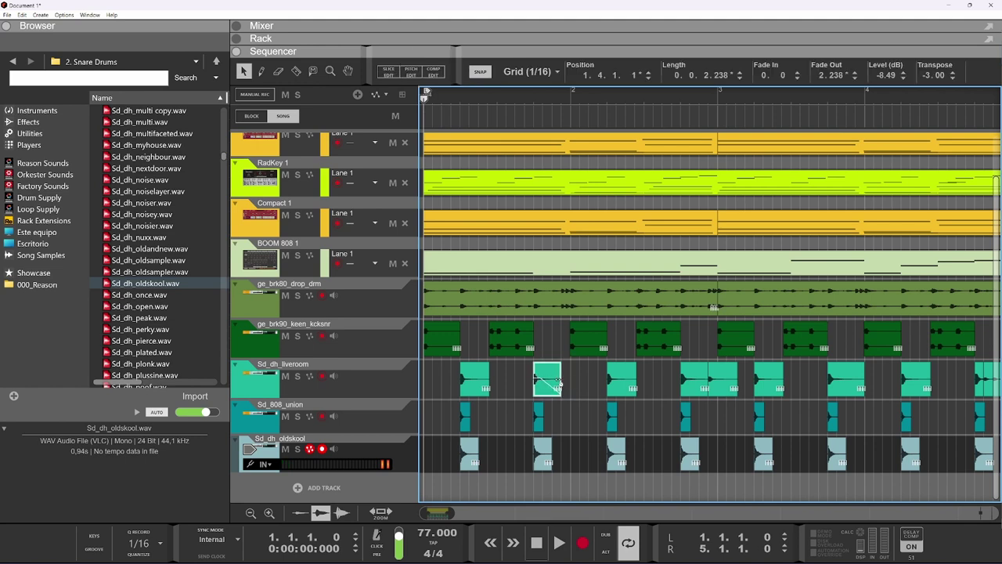
pyautogui.press('space')
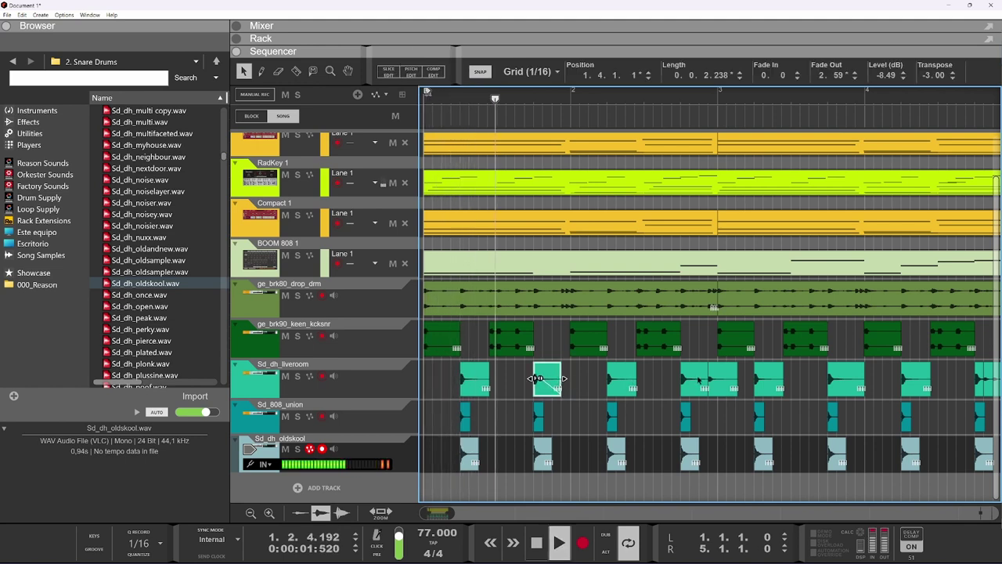
# Step: Check the Sd_dh_liveroom clip at position 2.4.1 and shorten the one at 3.4.1 to a length of 0.0.2.238
pyautogui.click(681, 378)
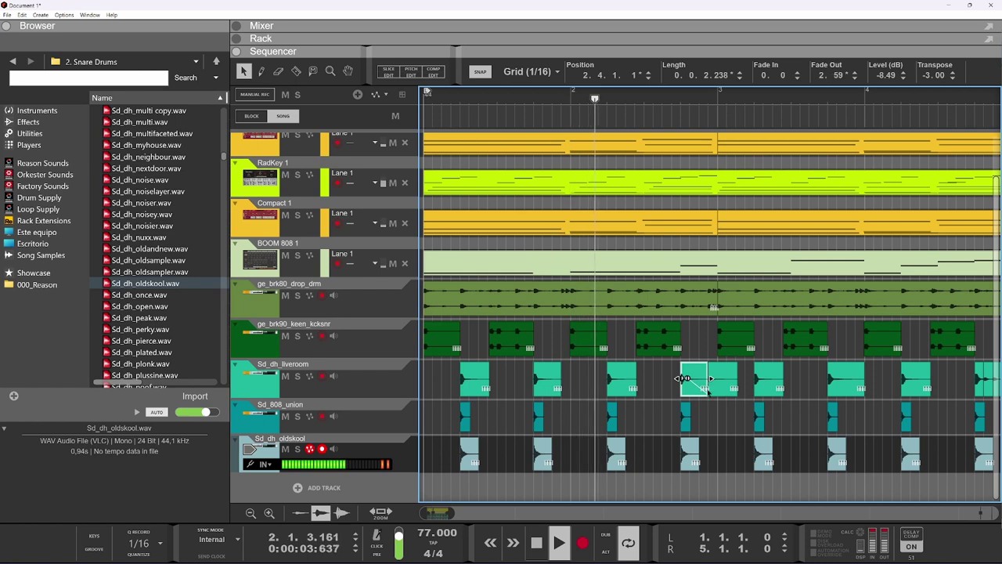
pyautogui.scroll(-3, 708, 391)
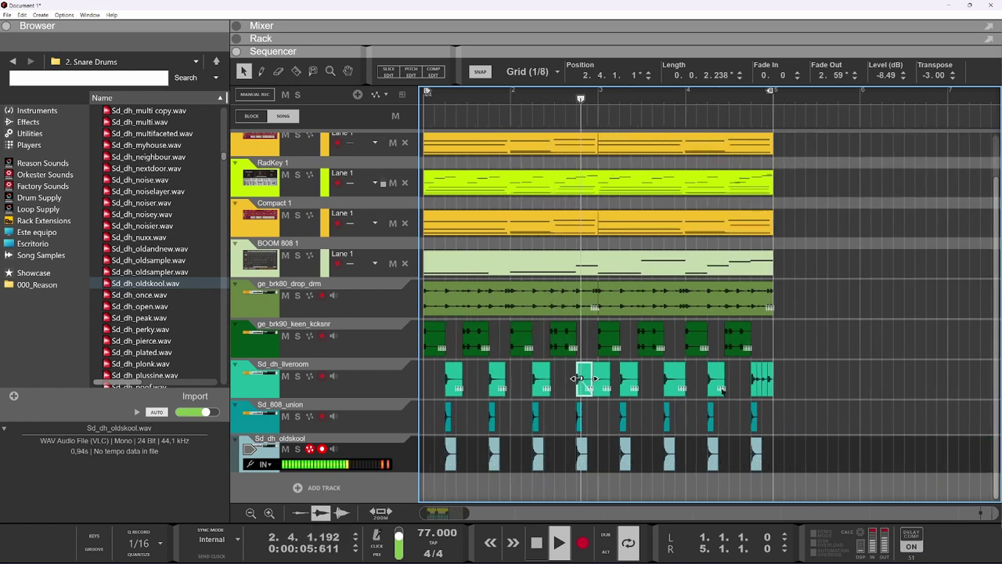
pyautogui.click(675, 378)
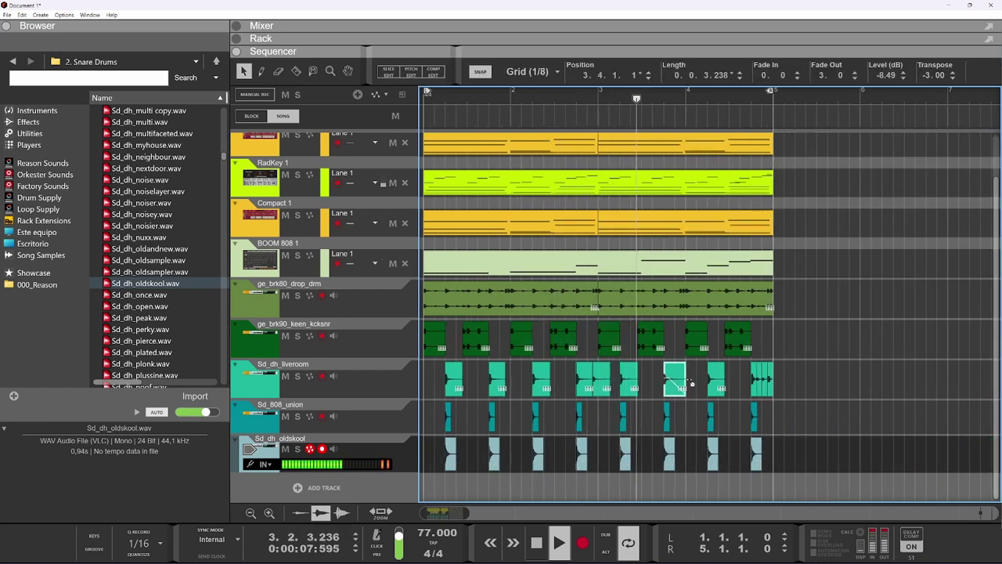
pyautogui.scroll(2, 692, 384)
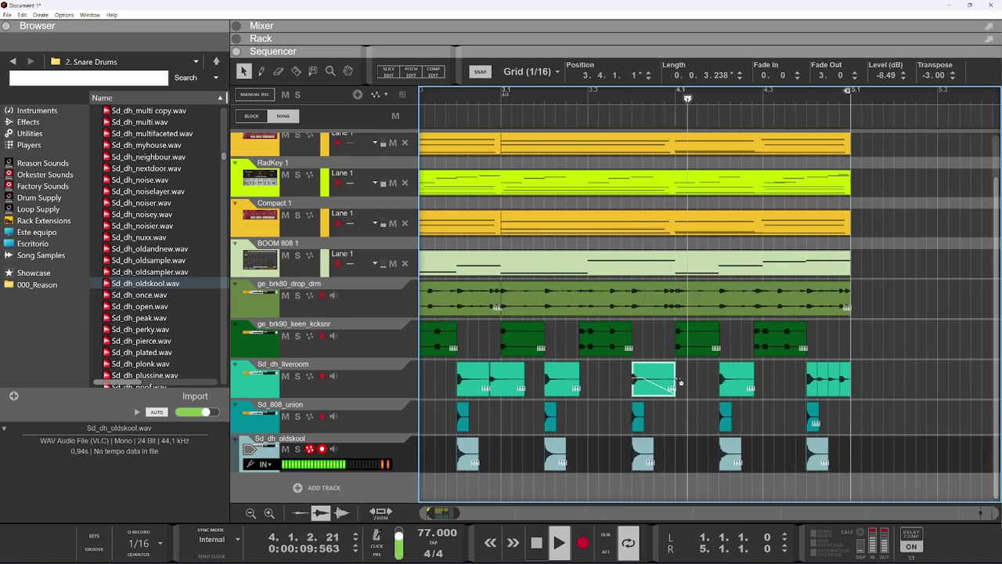
pyautogui.moveTo(678, 381); pyautogui.dragTo(664, 380)
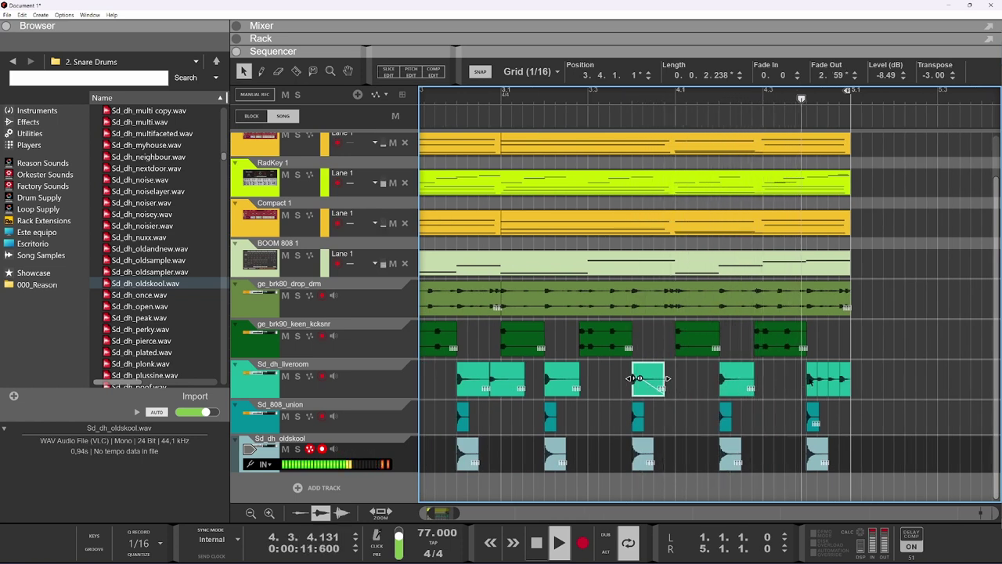
# Step: Lengthen the Sd_dh_liveroom clip at position 3.4.1 to 0.0.3.238, and select all clips on that track
pyautogui.click(849, 379)
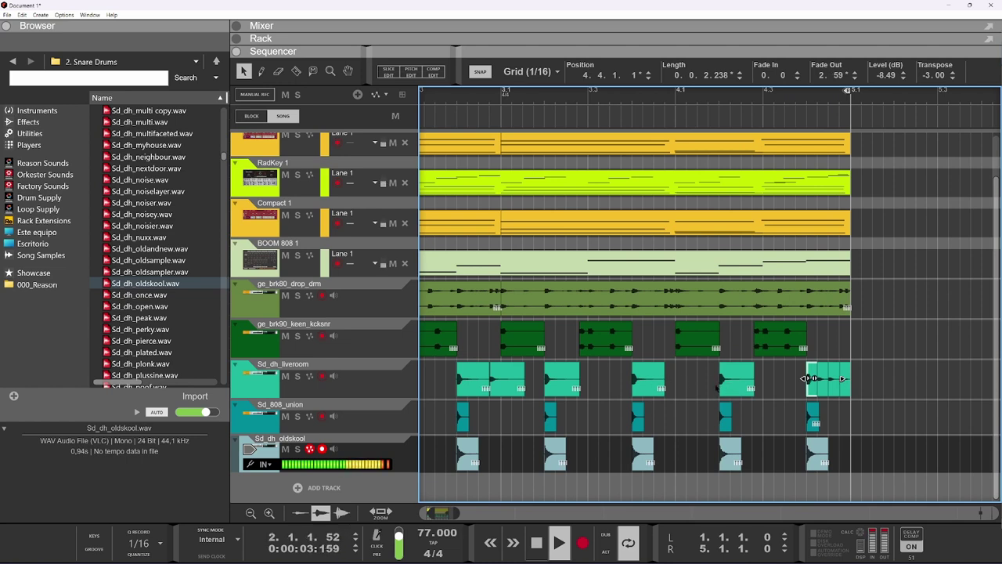
pyautogui.moveTo(650, 379); pyautogui.dragTo(642, 378)
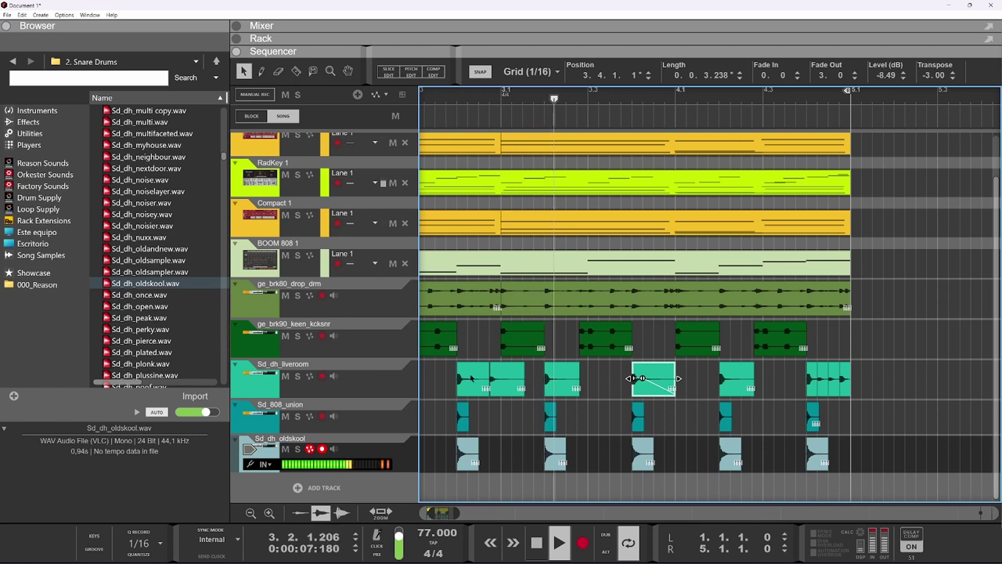
pyautogui.scroll(-3, 596, 394)
pyautogui.scroll(-1, 596, 395)
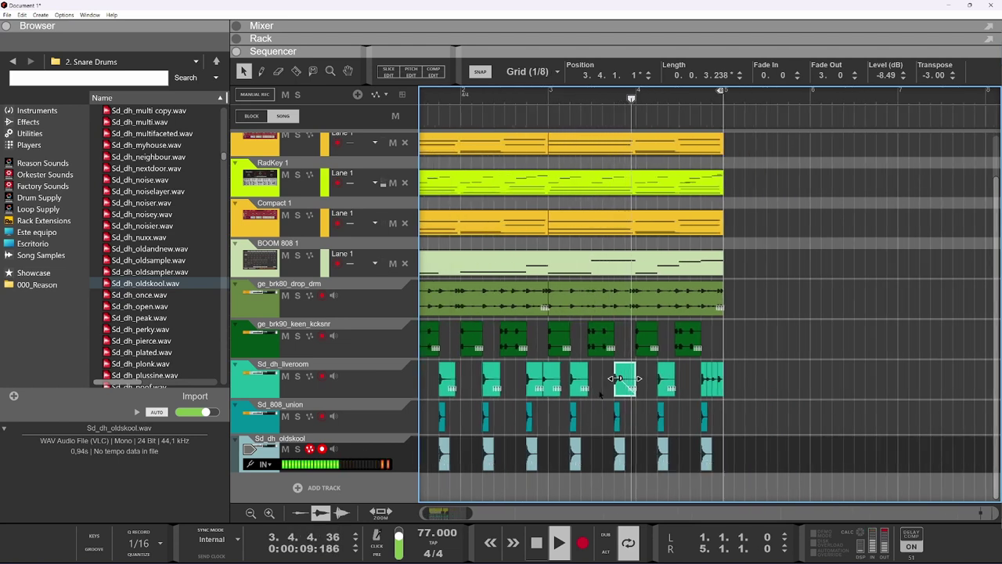
pyautogui.moveTo(762, 396); pyautogui.dragTo(404, 374)
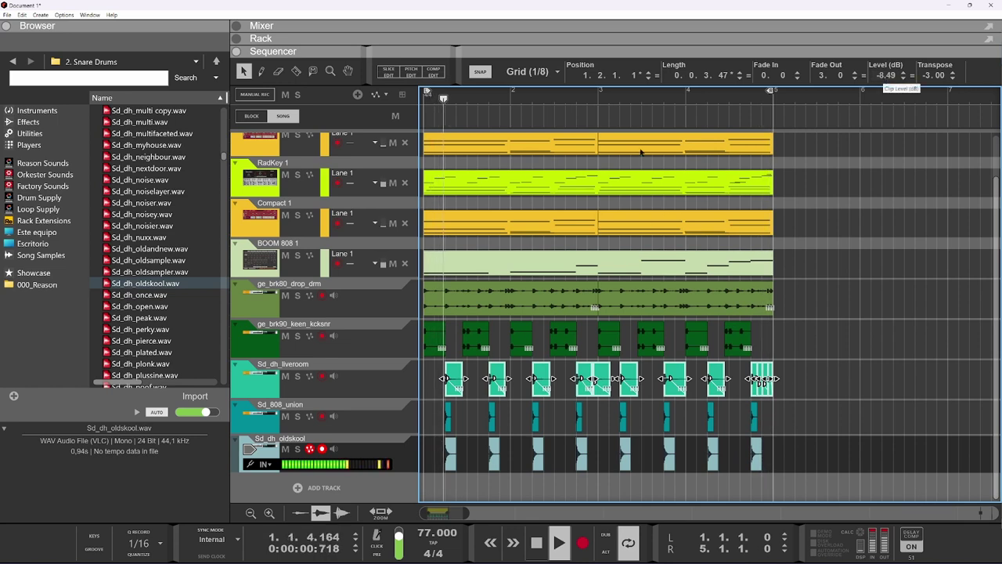
# Step: Solo the SNARES mix channel in the rack and select its Pulveriser device
pyautogui.press('F6')
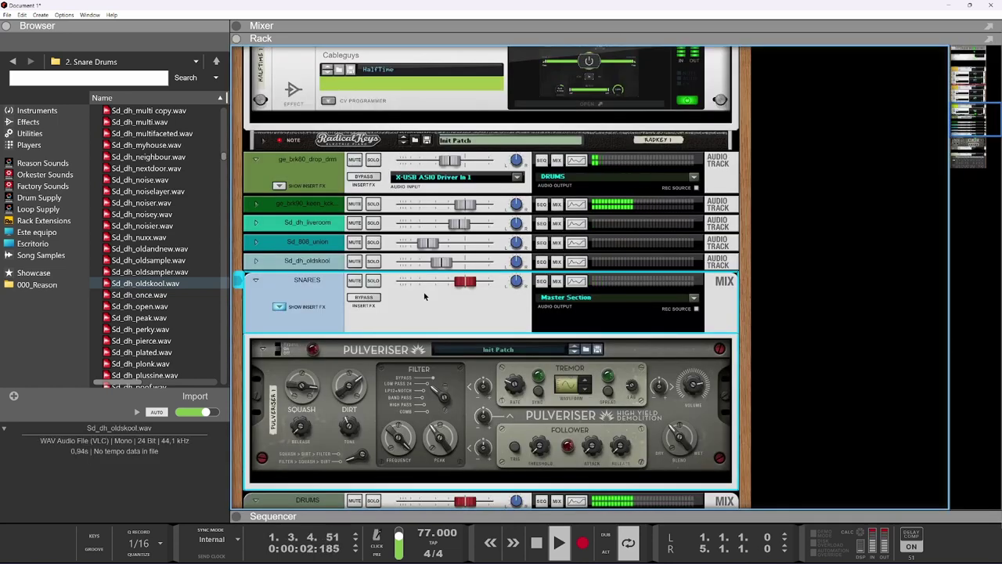
pyautogui.click(373, 280)
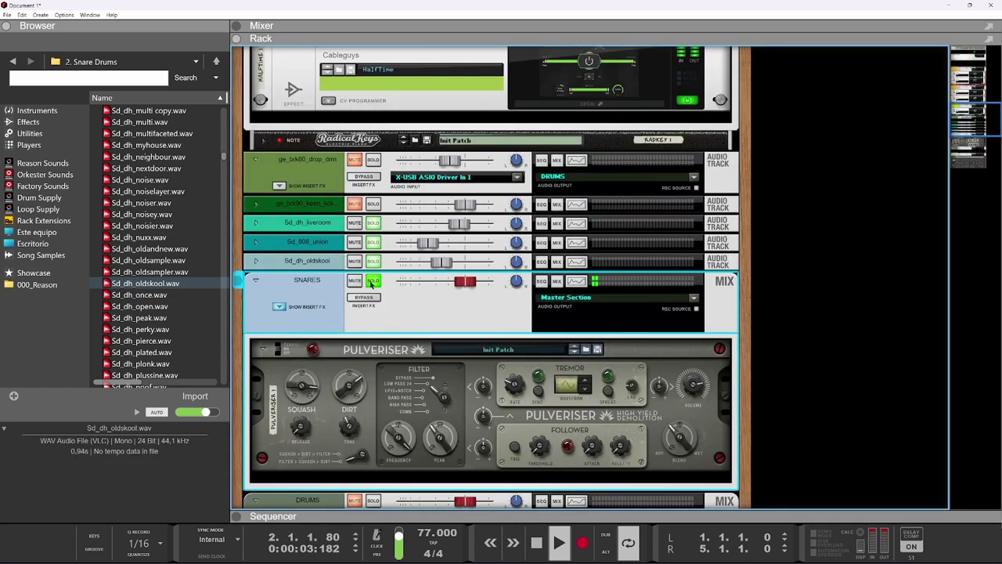
pyautogui.click(683, 400)
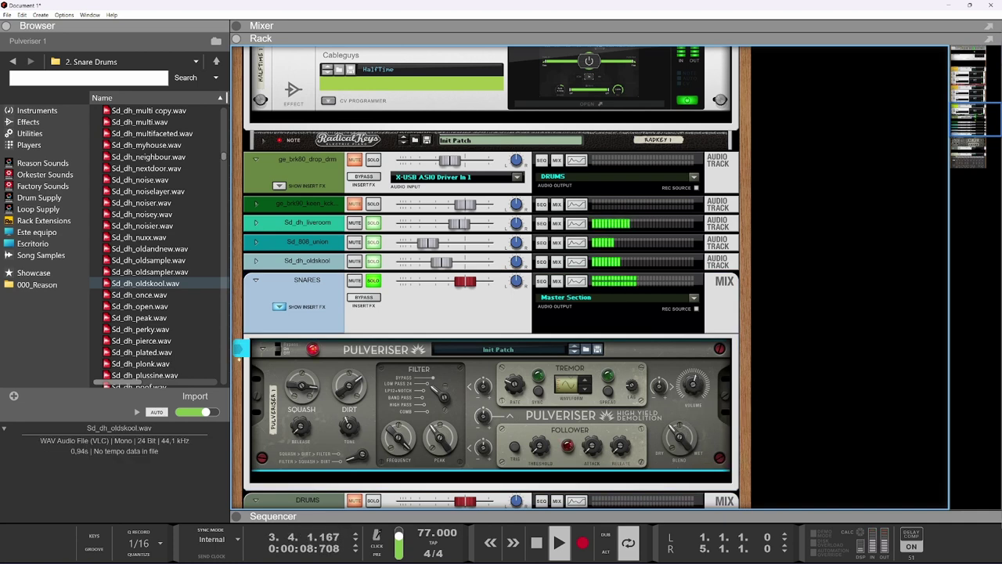
# Step: Audition snare samples between Sd_dh2_clean.wav and Sd_dh2_combinator.wav in the 2. Snare Drums folder against the soloed snares
pyautogui.click(157, 354)
pyautogui.scroll(-5, 172, 313)
pyautogui.click(180, 340)
pyautogui.click(184, 352)
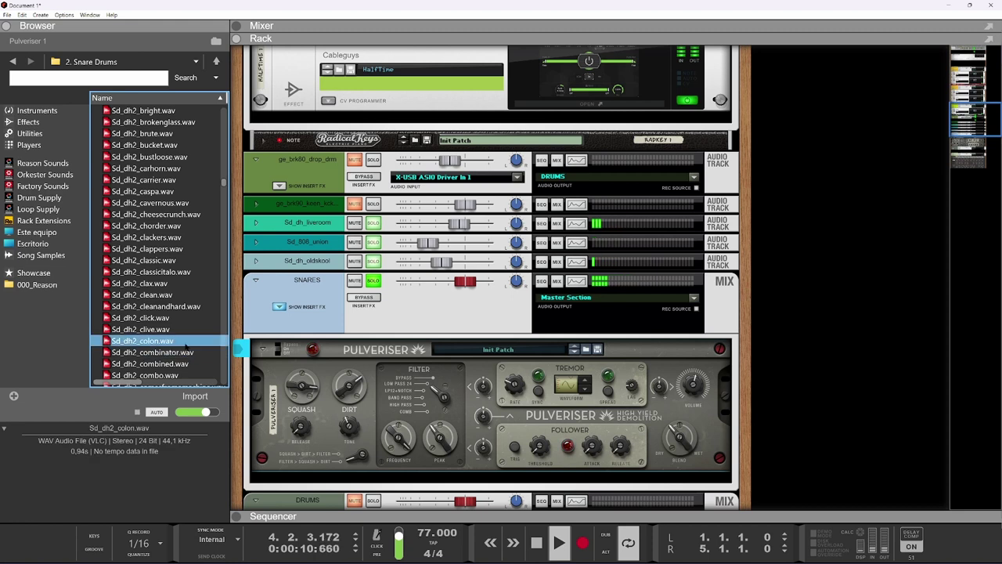
pyautogui.click(172, 329)
pyautogui.click(170, 336)
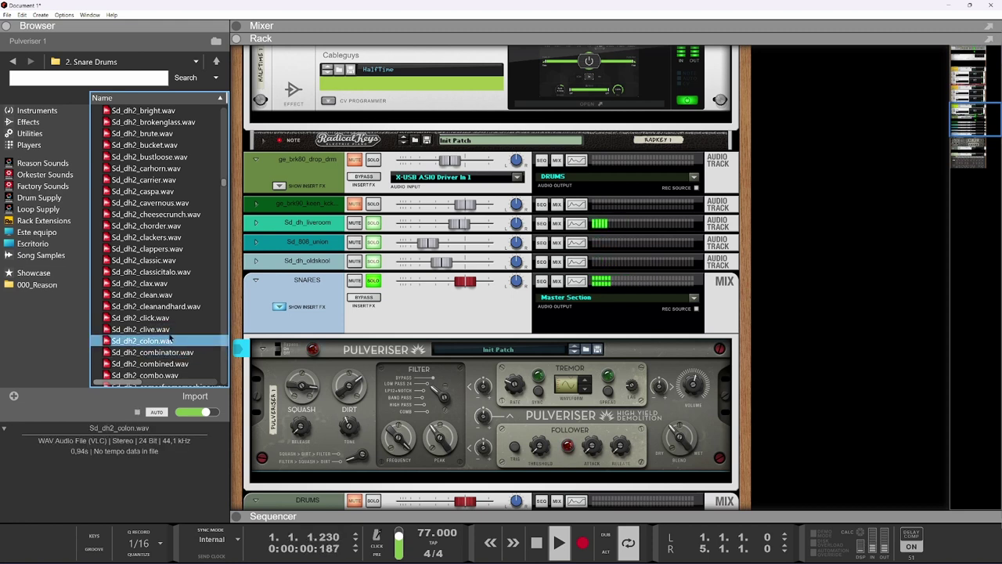
pyautogui.click(164, 329)
pyautogui.click(161, 318)
pyautogui.click(166, 306)
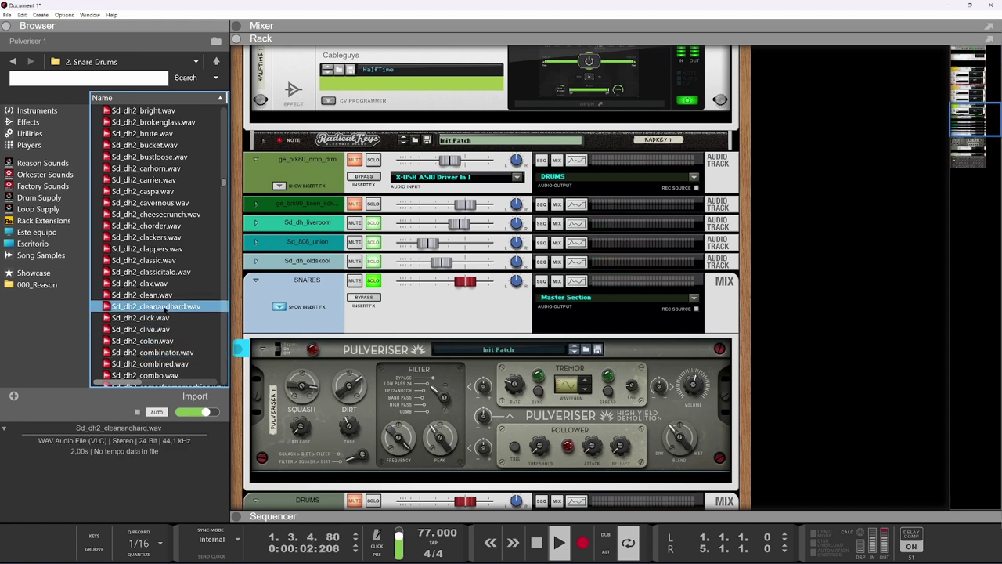
pyautogui.click(164, 294)
# Step: Audition Sd_dh2_moog.wav and the snare samples from Sd_dh2_popularised.wav back to Sd_dh2_pixele.wav
pyautogui.scroll(-12, 163, 321)
pyautogui.click(162, 329)
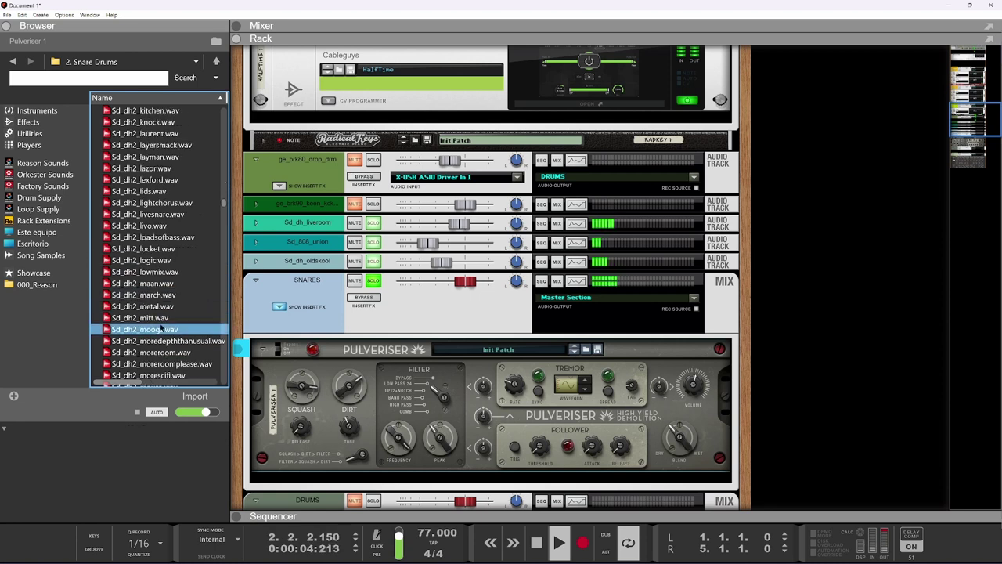
pyautogui.scroll(-10, 160, 328)
pyautogui.click(161, 329)
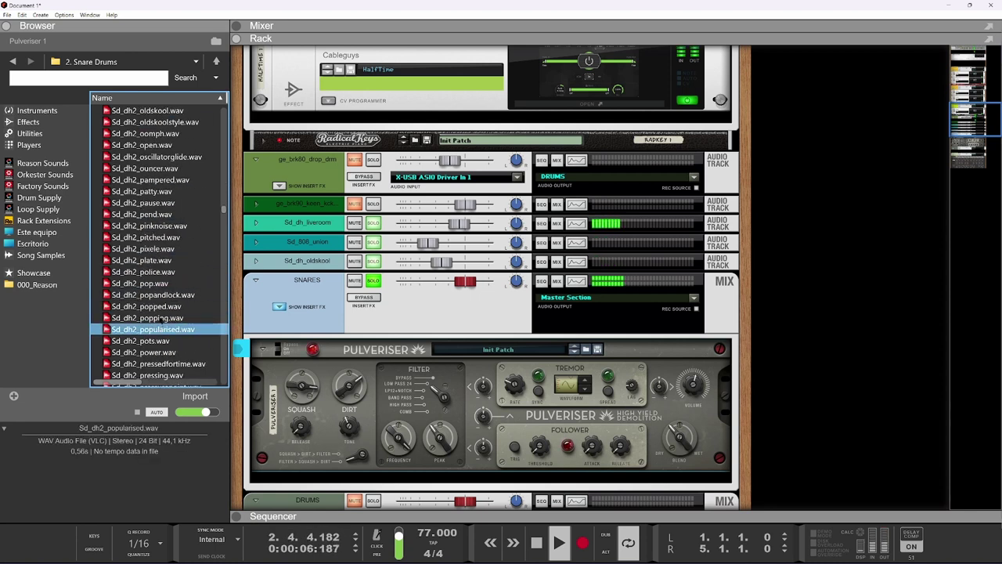
pyautogui.click(161, 317)
pyautogui.click(160, 306)
pyautogui.click(160, 294)
pyautogui.click(159, 283)
pyautogui.click(158, 271)
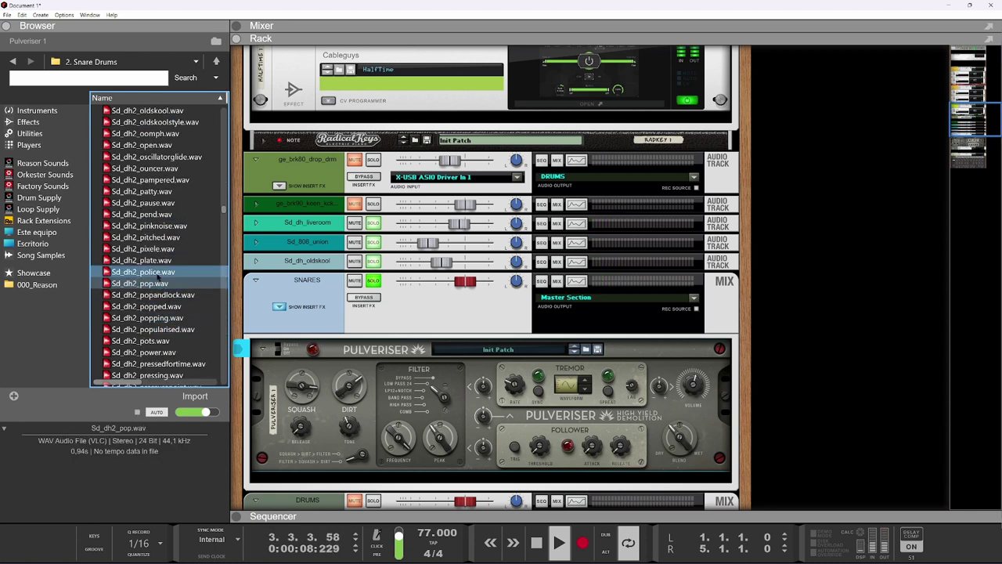
pyautogui.click(155, 260)
pyautogui.click(152, 249)
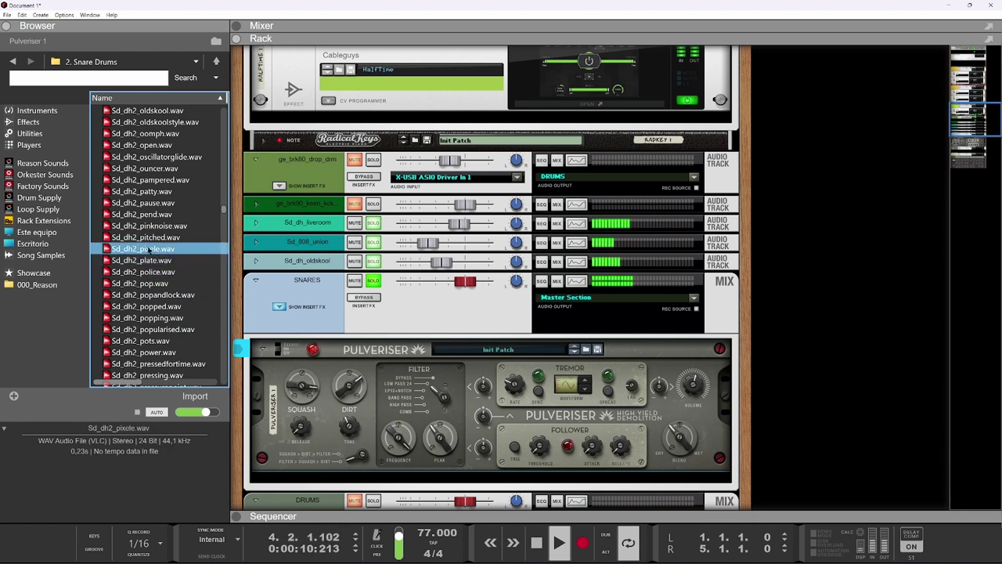
# Step: Audition the snare samples one by one from Sd_dh2_plate.wav to Sd_dh2_puft.wav
pyautogui.click(151, 261)
pyautogui.press('Down')
pyautogui.press('Down')
pyautogui.press('Down')
pyautogui.press('Down')
pyautogui.press('Down')
pyautogui.press('Down')
pyautogui.press('Down')
pyautogui.press('Down')
pyautogui.press('Down')
pyautogui.press('Down')
pyautogui.press('Down')
pyautogui.press('Down')
pyautogui.press('Down')
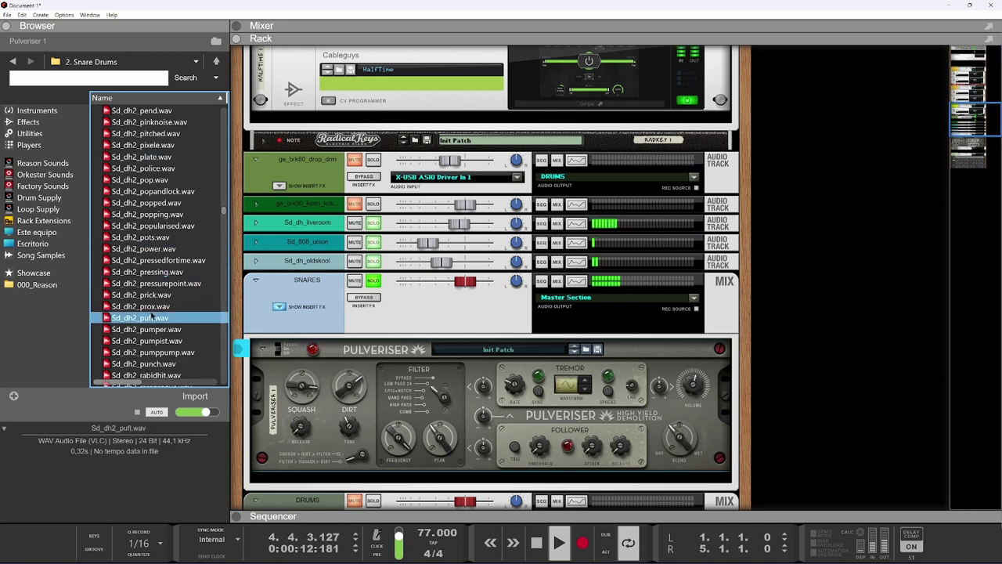
# Step: Audition Sd_dh2_pumper.wav and compare Sd_dh2_prox.wav with Sd_dh2_prick.wav
pyautogui.click(145, 328)
pyautogui.click(149, 306)
pyautogui.click(147, 295)
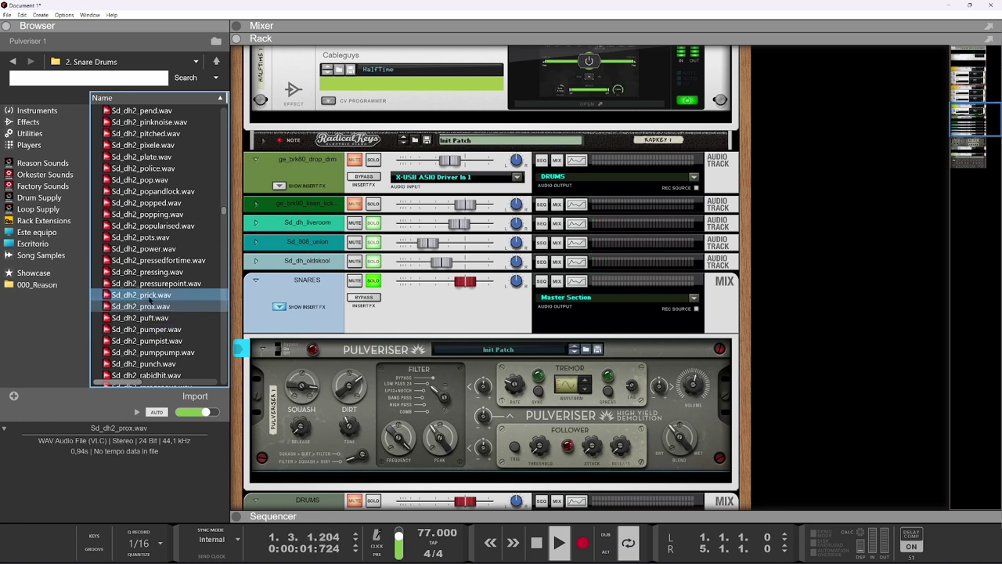
pyautogui.click(149, 307)
pyautogui.click(147, 296)
pyautogui.click(149, 310)
pyautogui.click(351, 496)
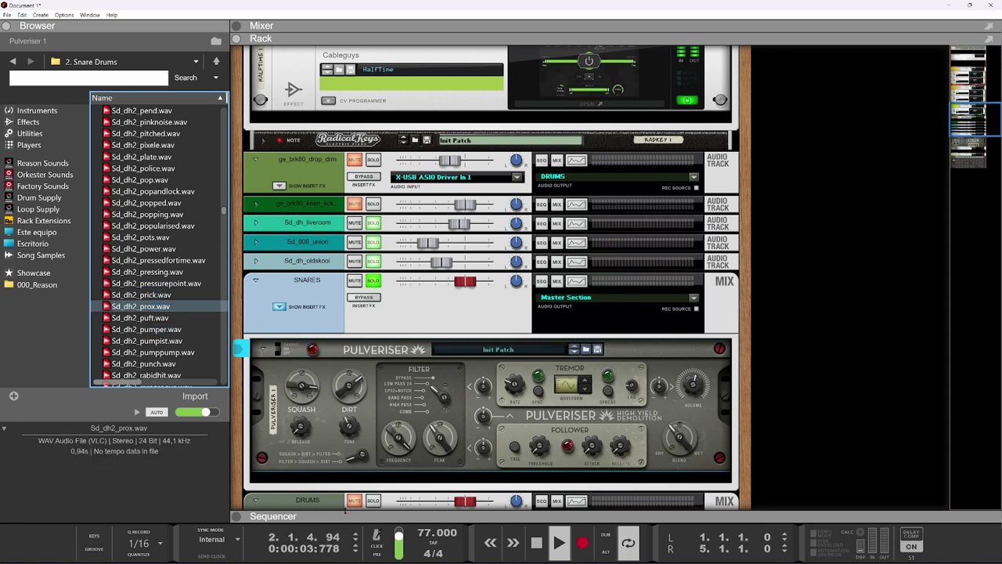
# Step: Audition the snare samples from Sd_dh2_pumppump.wav to Sd_dh2_resampled.wav
pyautogui.click(169, 353)
pyautogui.scroll(-3, 168, 353)
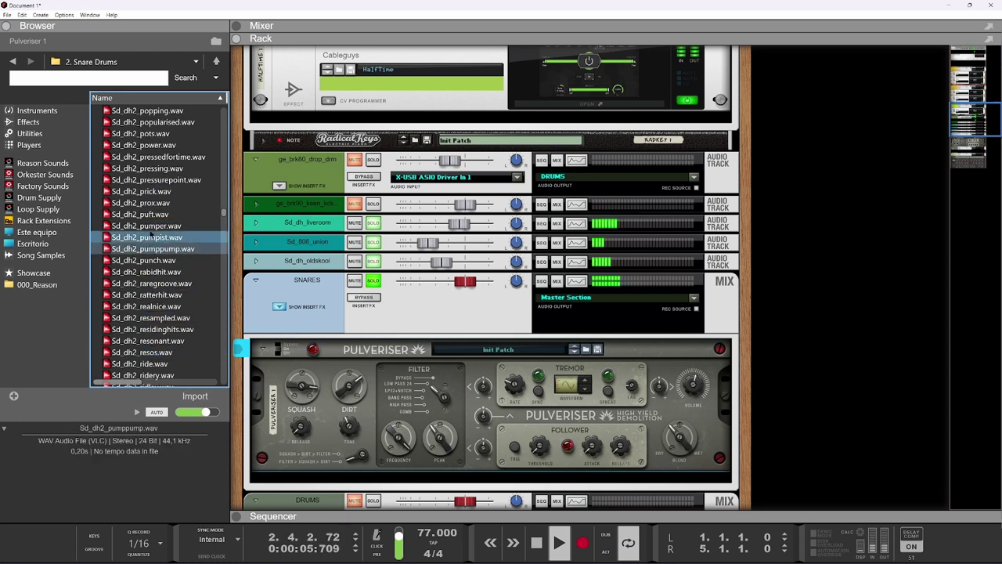
pyautogui.press('Down')
pyautogui.press('Down')
pyautogui.press('Down')
pyautogui.press('Down')
pyautogui.press('Down')
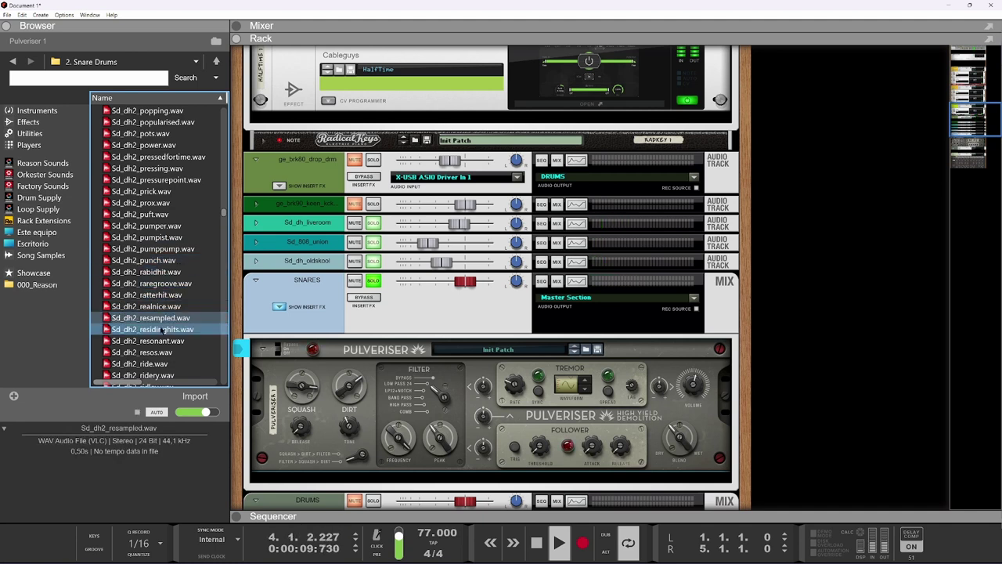
# Step: Audition the snare samples from Sd_dh2_resos.wav to Sd_dh2_rimshotsnare.wav
pyautogui.scroll(-2, 161, 329)
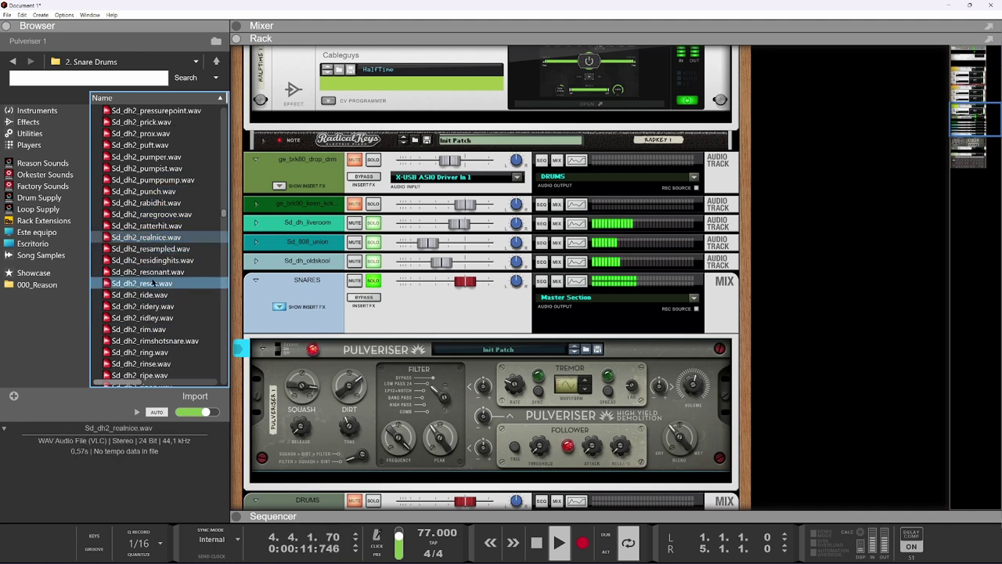
pyautogui.click(149, 284)
pyautogui.click(148, 306)
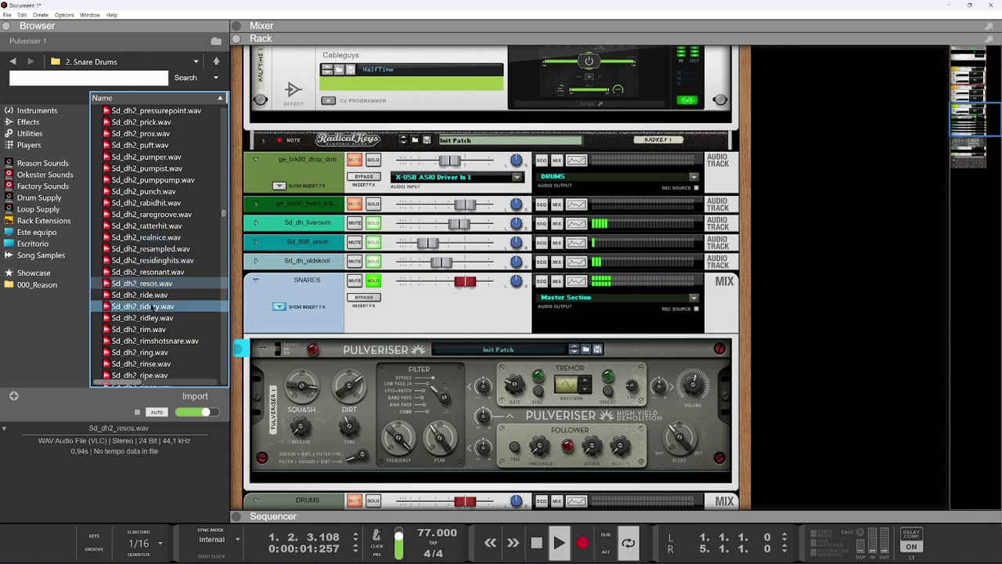
pyautogui.click(149, 295)
pyautogui.click(149, 306)
pyautogui.click(151, 317)
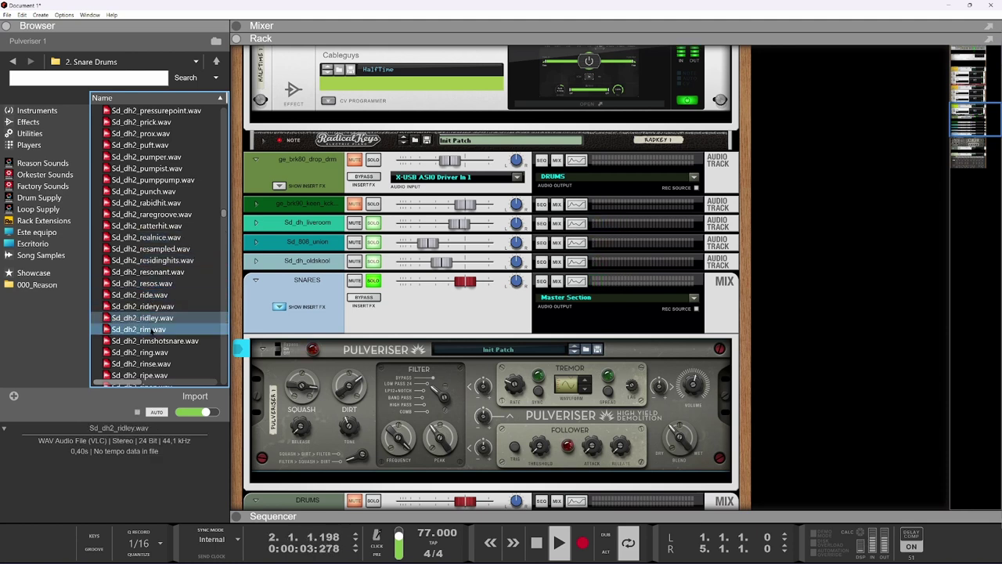
pyautogui.click(152, 329)
pyautogui.click(154, 341)
# Step: Audition snare samples from Sd_dh2_spacedout.wav back to Sd_dh2_smalltub.wav, stopping song playback along the way
pyautogui.scroll(-15, 152, 336)
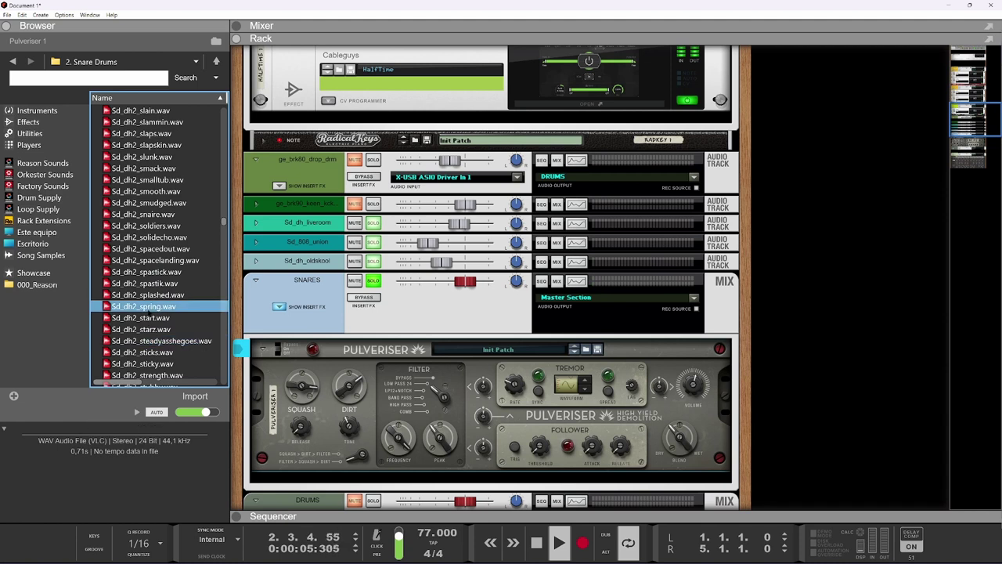
pyautogui.click(143, 248)
pyautogui.click(143, 226)
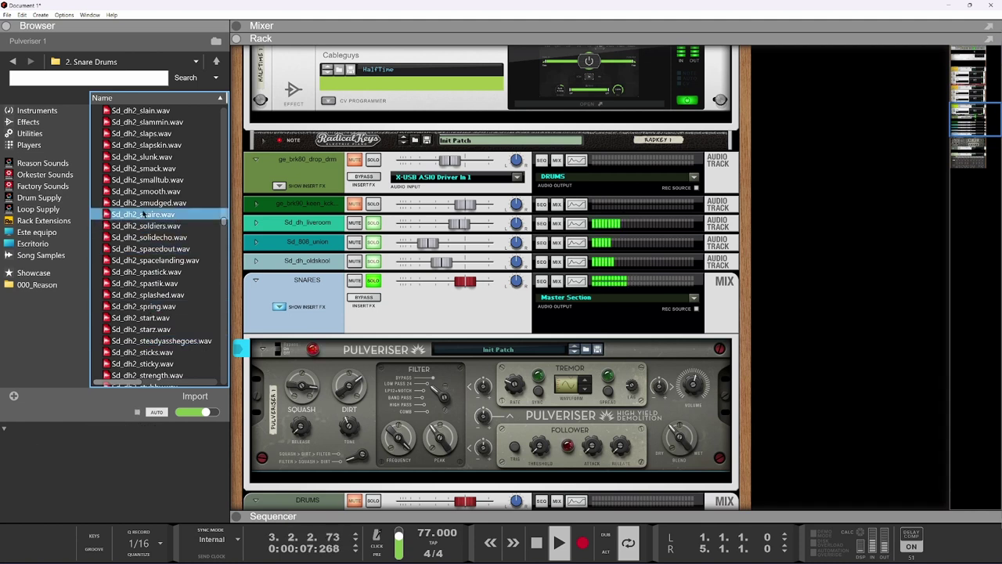
pyautogui.click(144, 214)
pyautogui.click(145, 203)
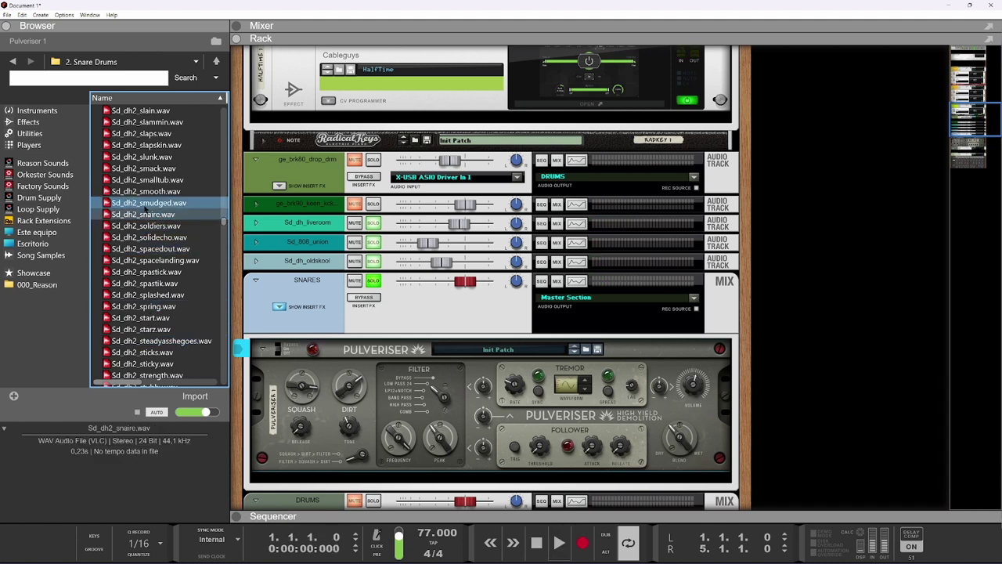
pyautogui.click(145, 191)
pyautogui.click(146, 179)
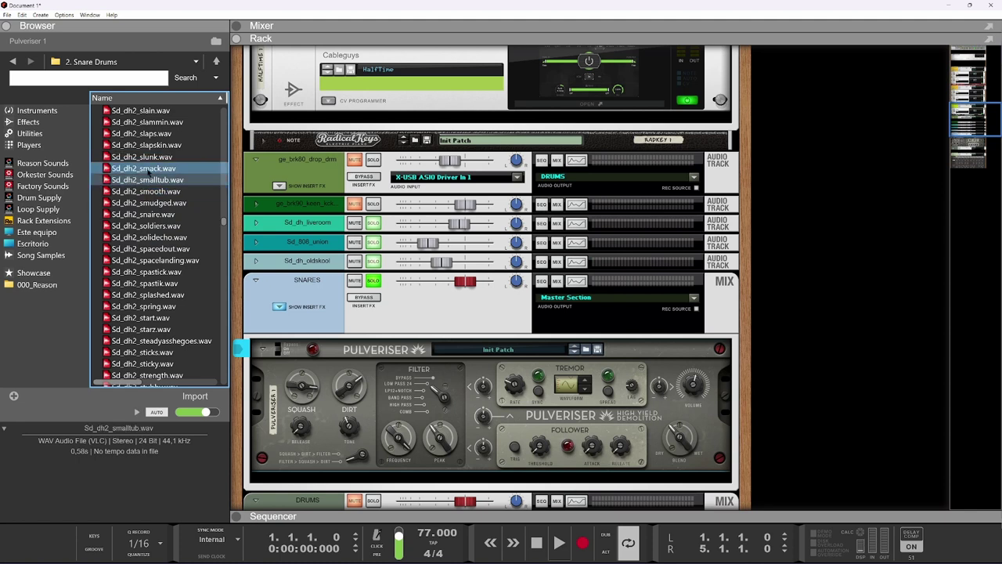
# Step: Audition the samples from Sd_dh2_smack.wav back to Sd_dh2_slaps.wav, and select Sd_dh2_smalltub.wav as the new layer
pyautogui.click(147, 168)
pyautogui.click(148, 156)
pyautogui.click(148, 145)
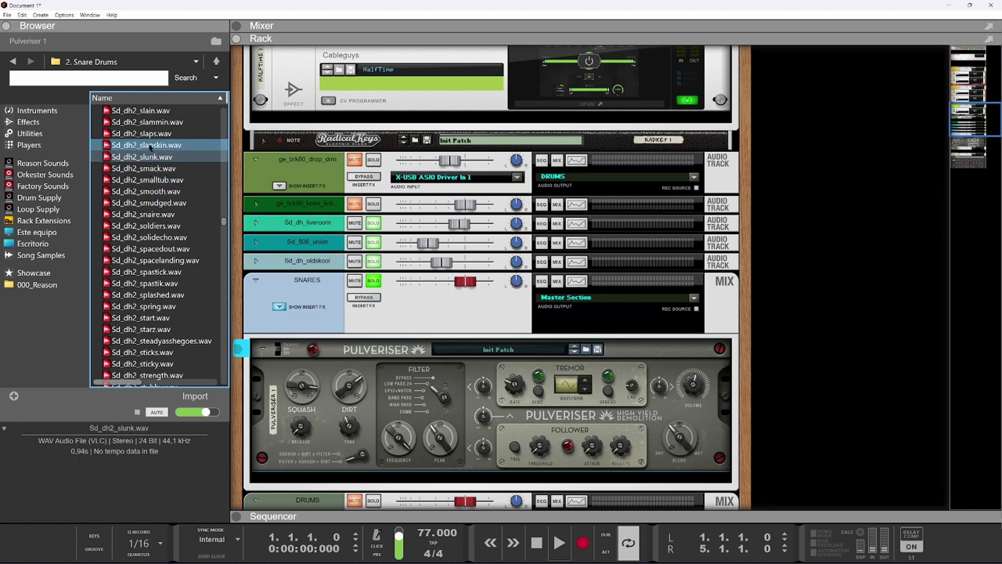
pyautogui.click(147, 134)
pyautogui.click(148, 177)
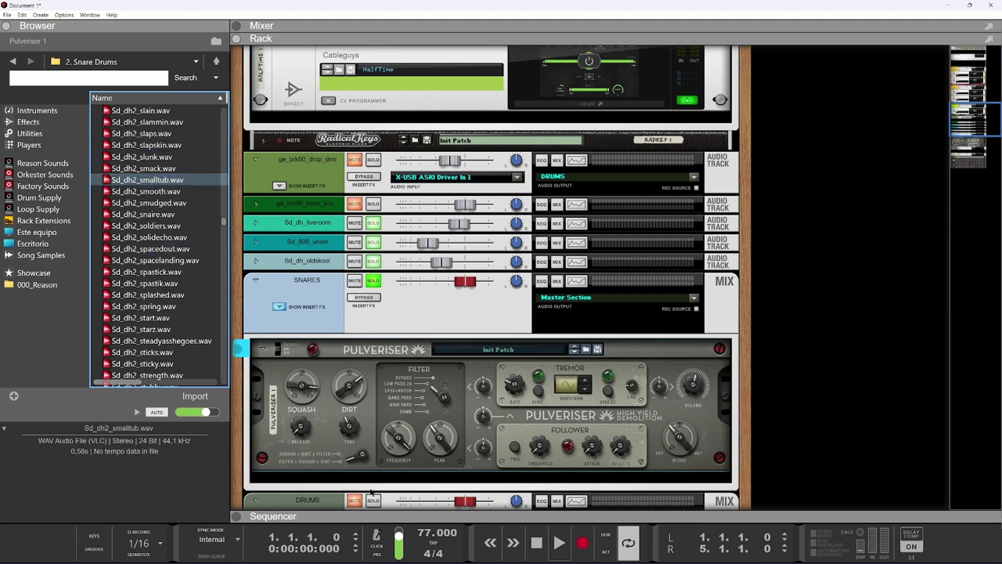
# Step: Add Sd_dh2_smalltub.wav to the sequencer on a new audio track at position 1.2.1.0 and check its alignment with the other snares
pyautogui.moveTo(373, 505); pyautogui.dragTo(426, 21)
pyautogui.moveTo(148, 180); pyautogui.dragTo(440, 487)
pyautogui.scroll(5, 440, 487)
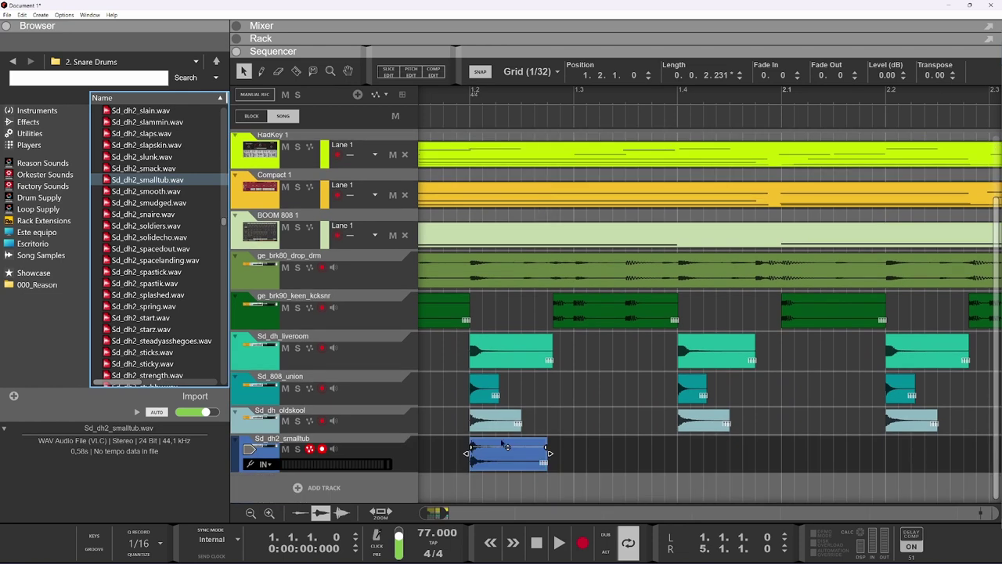
pyautogui.scroll(6, 507, 446)
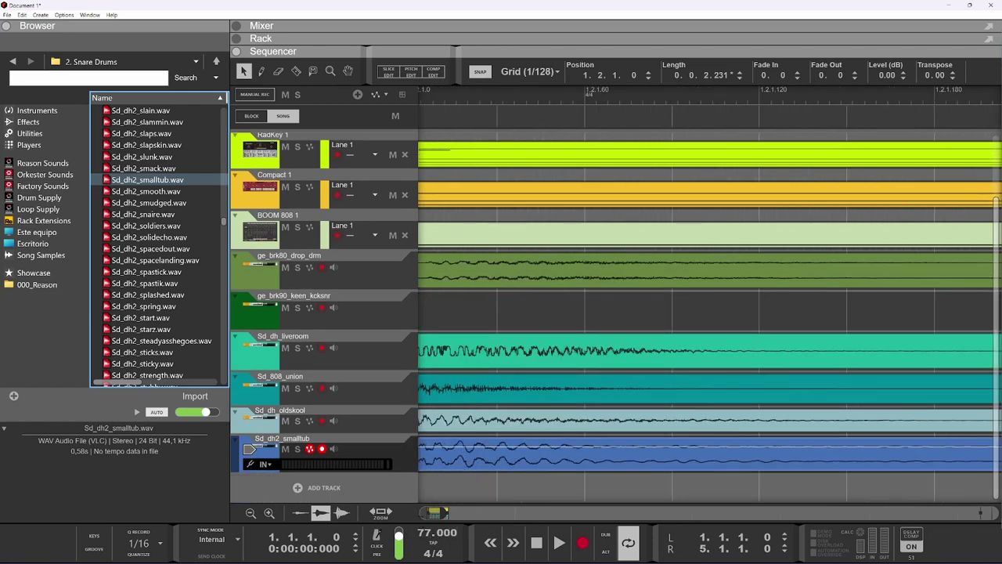
pyautogui.moveTo(435, 512); pyautogui.dragTo(421, 516)
pyautogui.scroll(-6, 488, 425)
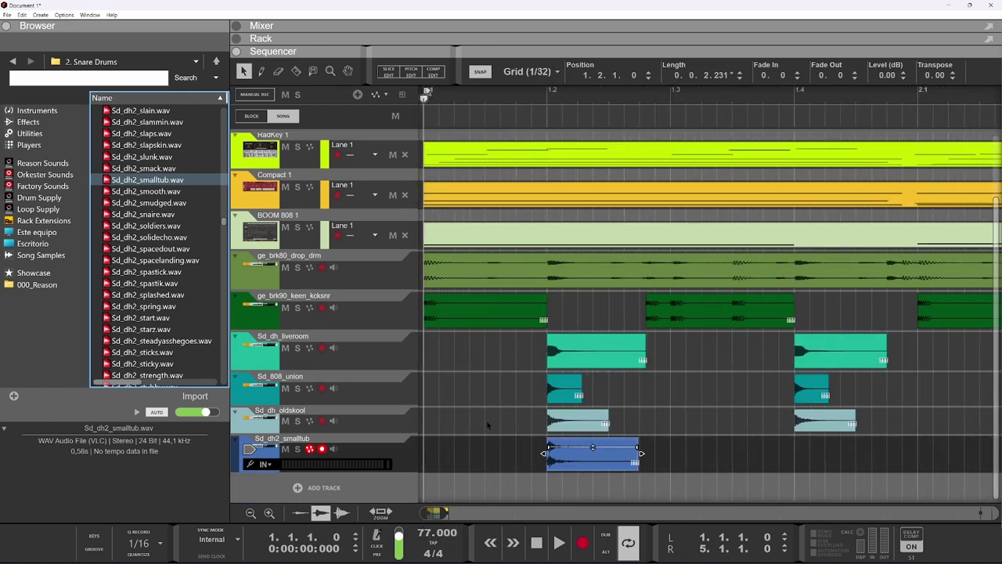
# Step: Play the song from the start and set the Sd_dh2_smalltub clip level to -3.21 dB, then stop playback
pyautogui.press('space')
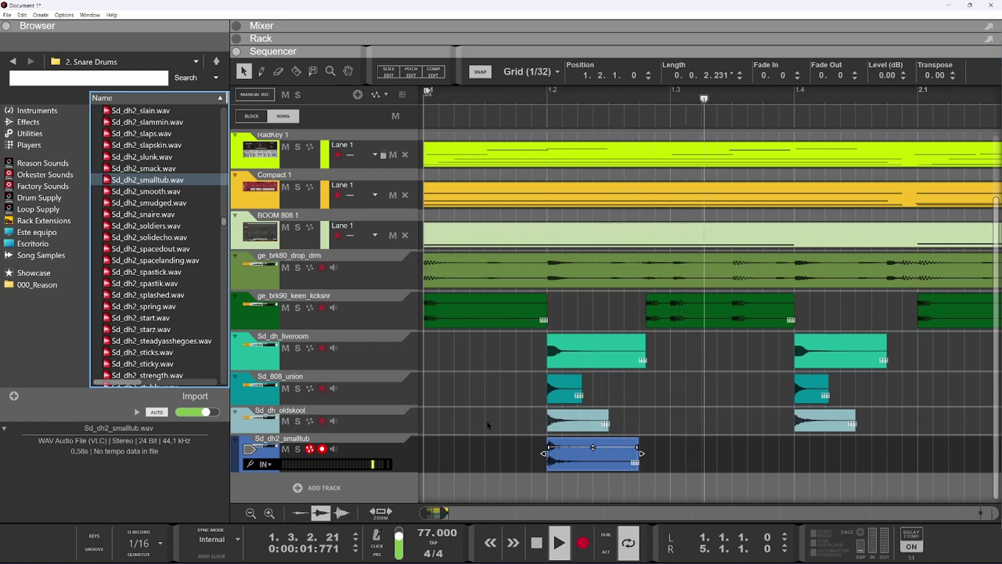
pyautogui.moveTo(592, 447); pyautogui.dragTo(593, 449)
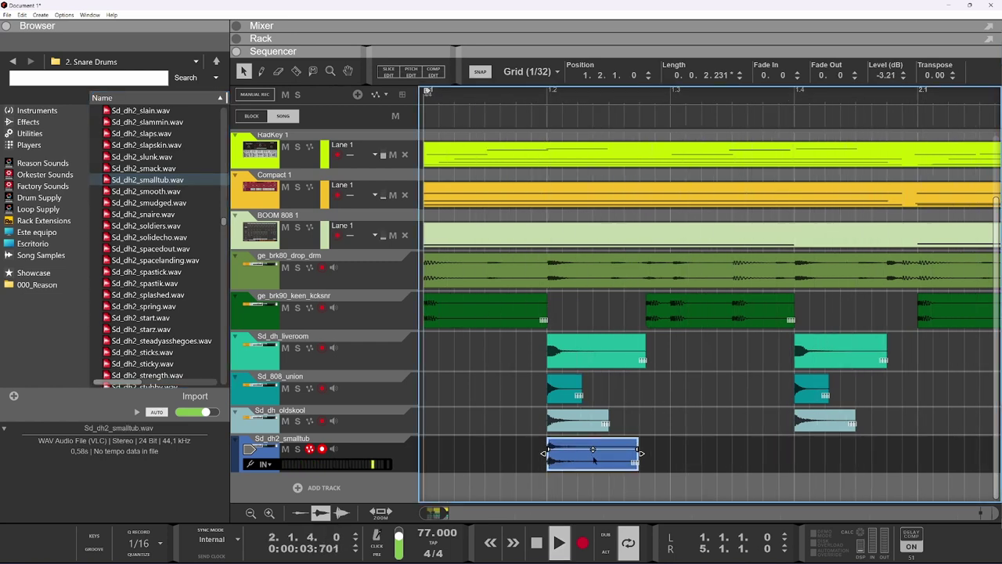
pyautogui.press('space')
# Step: Route the Sd_dh2_smalltub audio channel to the SNARES output bus
pyautogui.scroll(5, 382, 338)
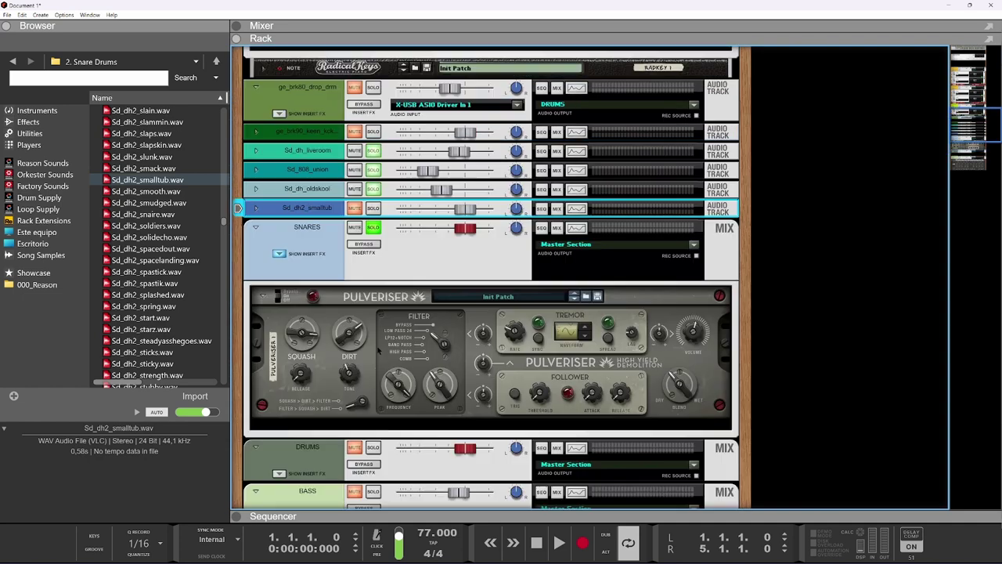
pyautogui.rightClick(334, 355)
pyautogui.rightClick(316, 360)
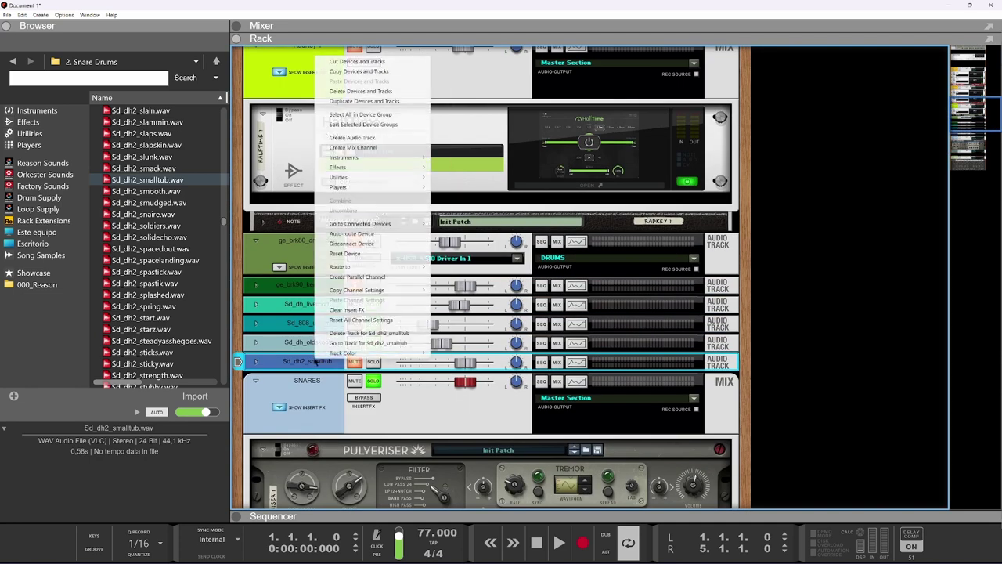
pyautogui.moveTo(367, 266)
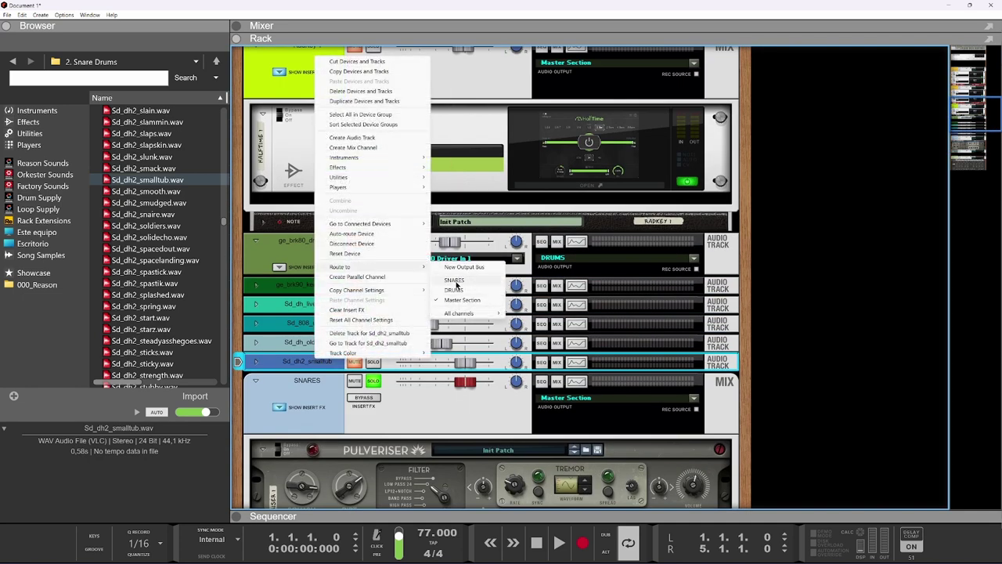
pyautogui.click(456, 284)
# Step: Route the SNARES mix channel's output to the DRUMS bus
pyautogui.rightClick(300, 391)
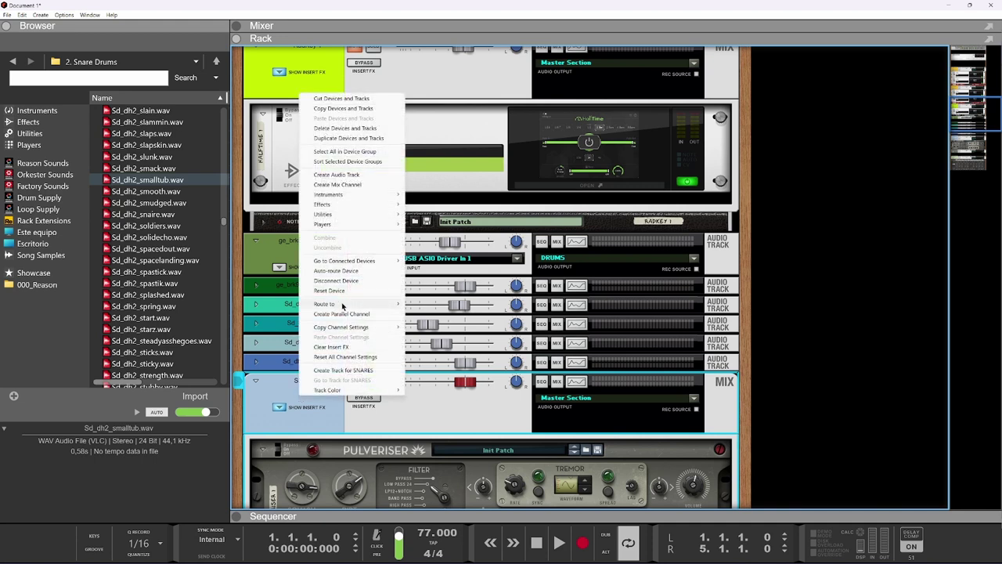
pyautogui.moveTo(342, 307)
pyautogui.click(430, 316)
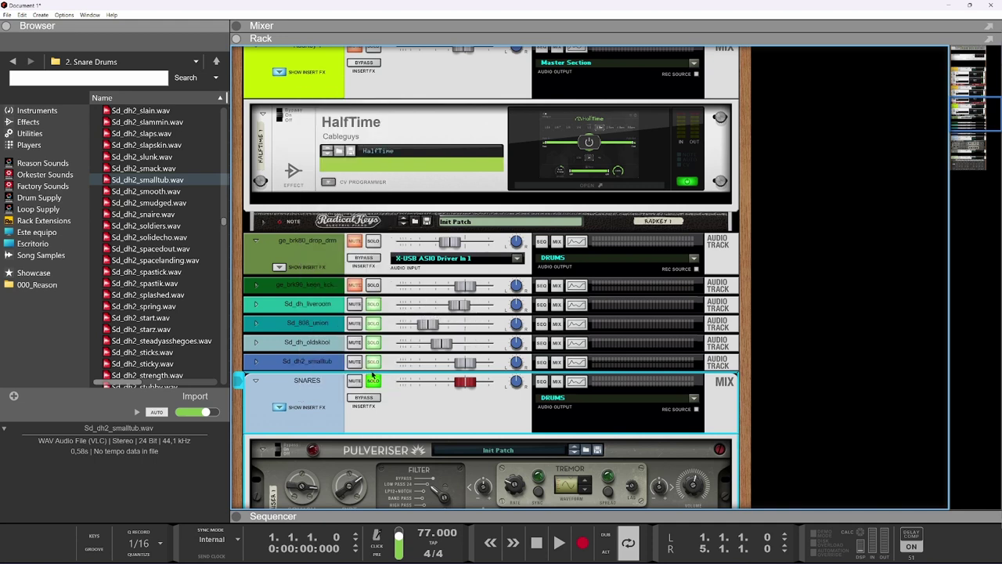
# Step: Listen to the snares, then shorten the Sd_dh2_smalltub clip to length 0.0.1.0 with a fade-out and set its level to -6.41 dB
pyautogui.press('space')
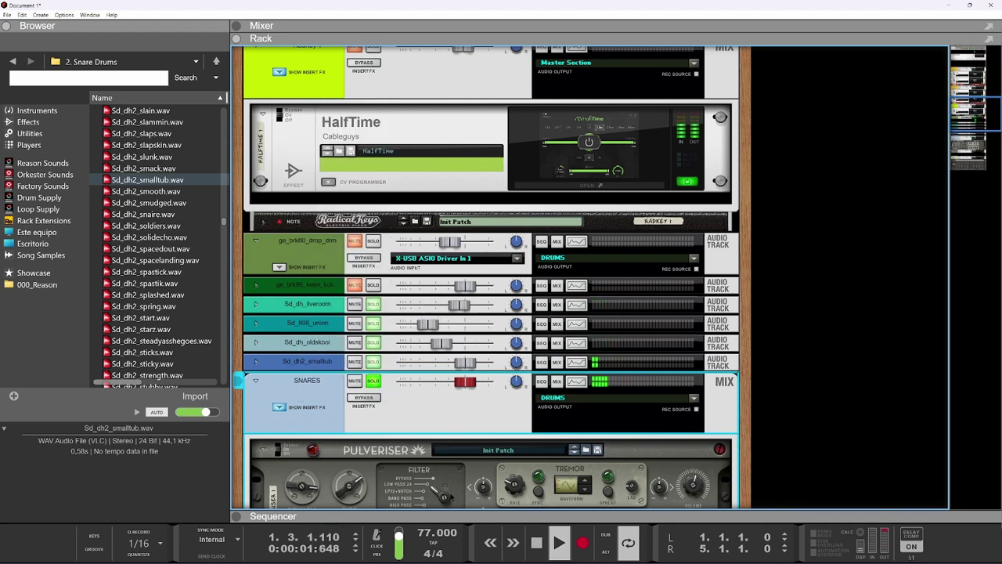
pyautogui.doubleClick(452, 521)
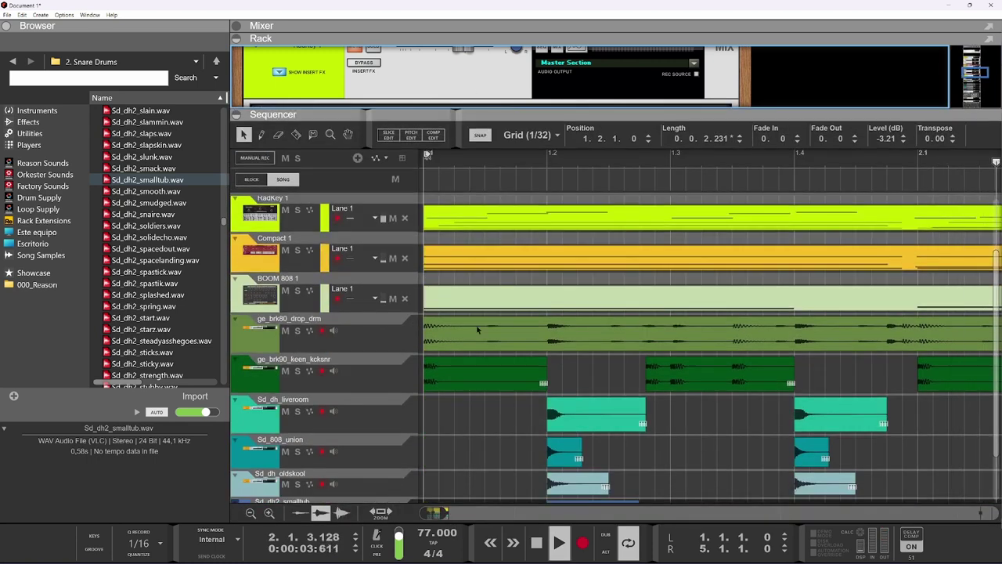
pyautogui.press('space')
pyautogui.moveTo(592, 449); pyautogui.dragTo(548, 452)
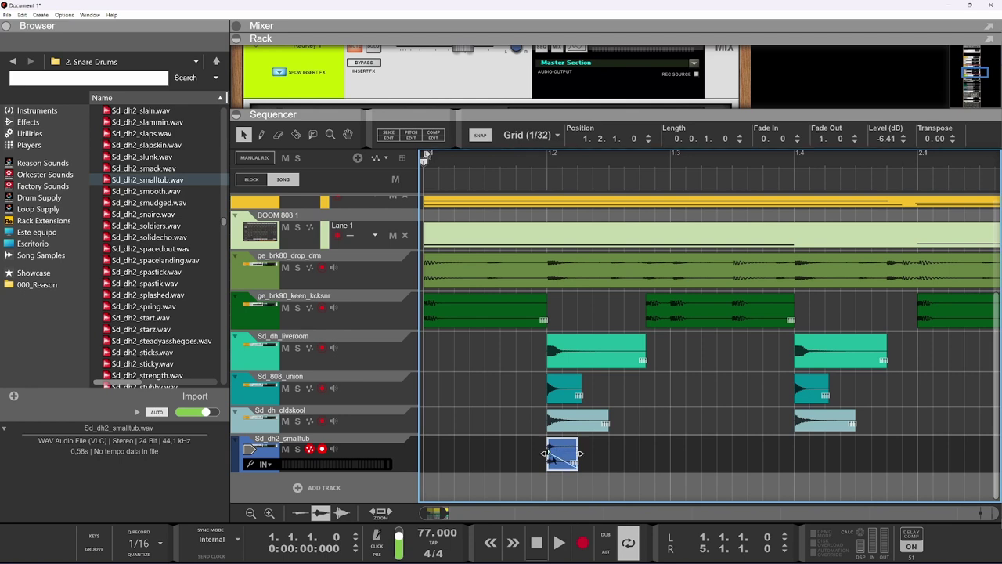
pyautogui.press('space')
pyautogui.press('space')
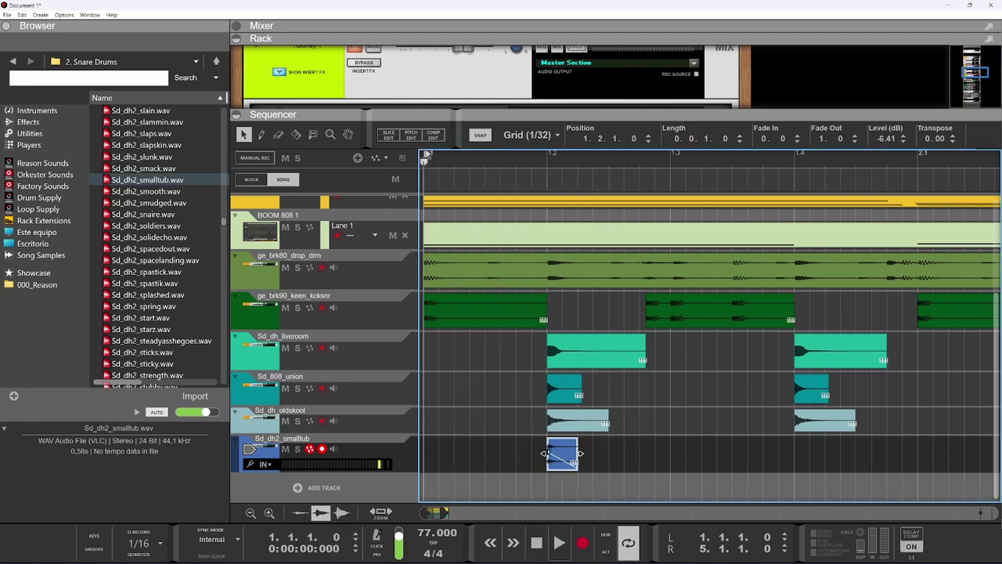
# Step: Set the Sd_dh2_smalltub clip's fade-out to 0.210, auditioning the song while adjusting it
pyautogui.scroll(2, 548, 452)
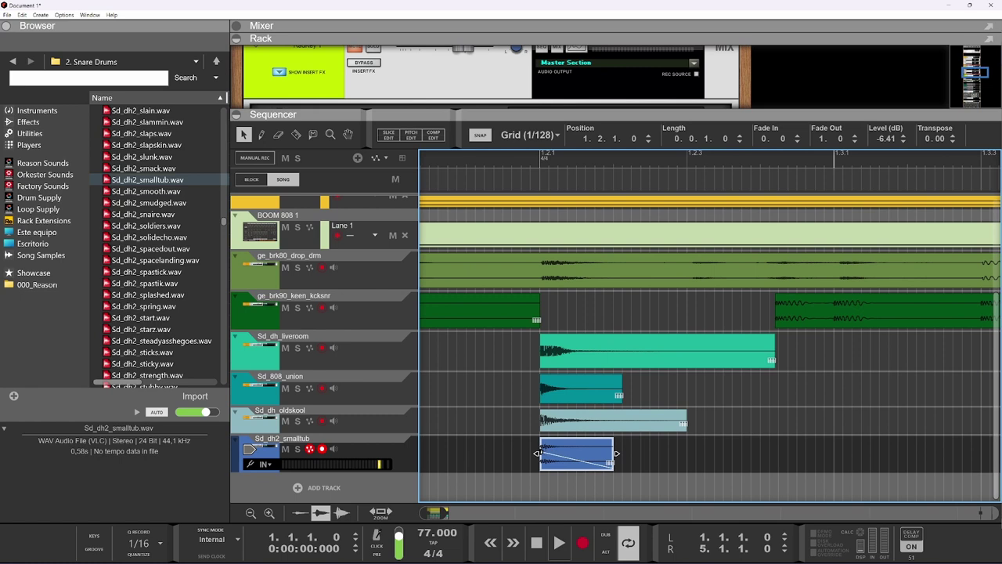
pyautogui.press('space')
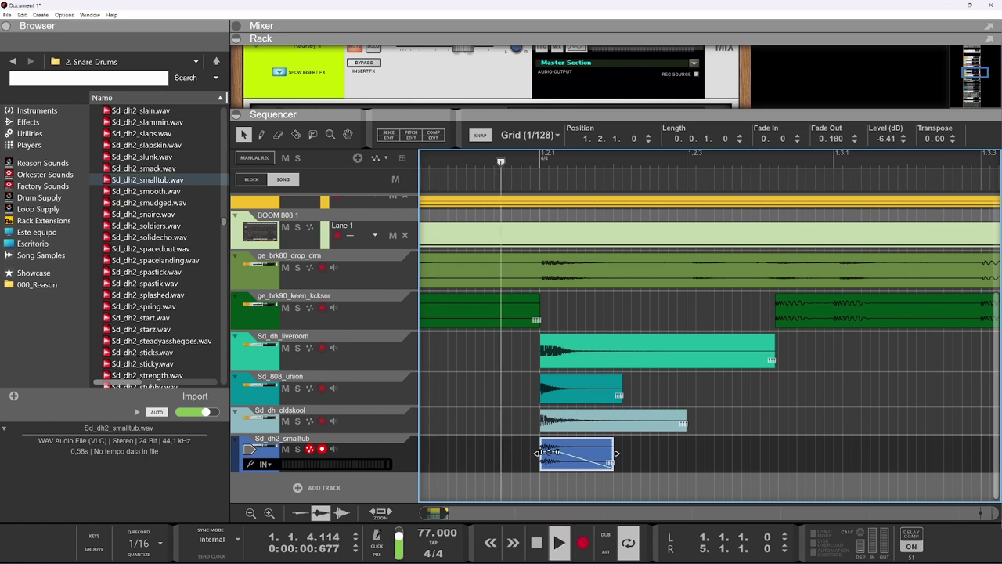
pyautogui.press('space')
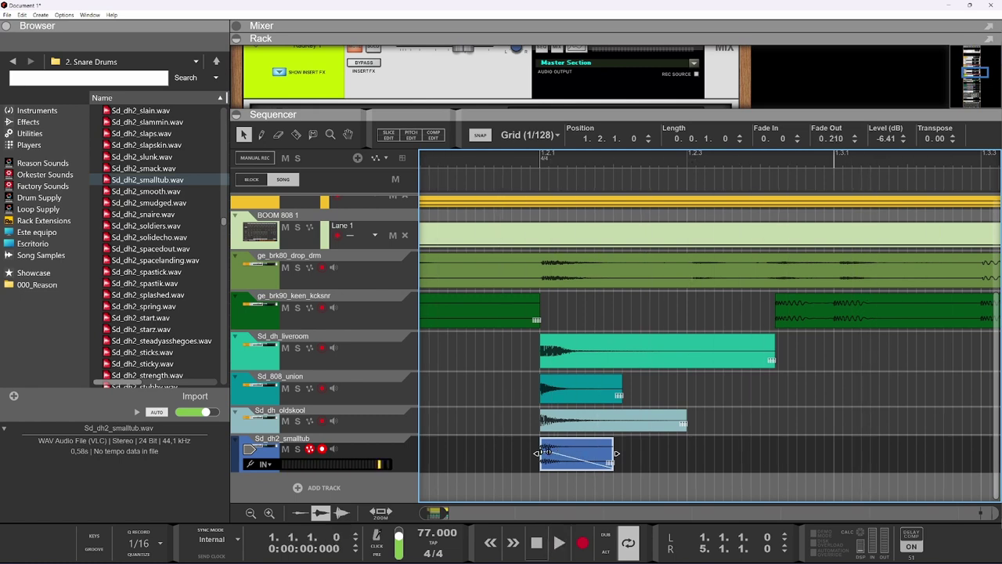
pyautogui.press('space')
pyautogui.press('space')
# Step: Copy the trimmed Sd_dh2_smalltub clip to the remaining snare hits, ending with the one at position 4.4.1.0
pyautogui.scroll(-4, 546, 452)
pyautogui.moveTo(478, 454); pyautogui.dragTo(916, 456)
pyautogui.scroll(-5, 916, 456)
pyautogui.scroll(3, 644, 454)
pyautogui.moveTo(648, 454); pyautogui.dragTo(913, 456)
pyautogui.scroll(-2, 914, 455)
pyautogui.scroll(2, 634, 452)
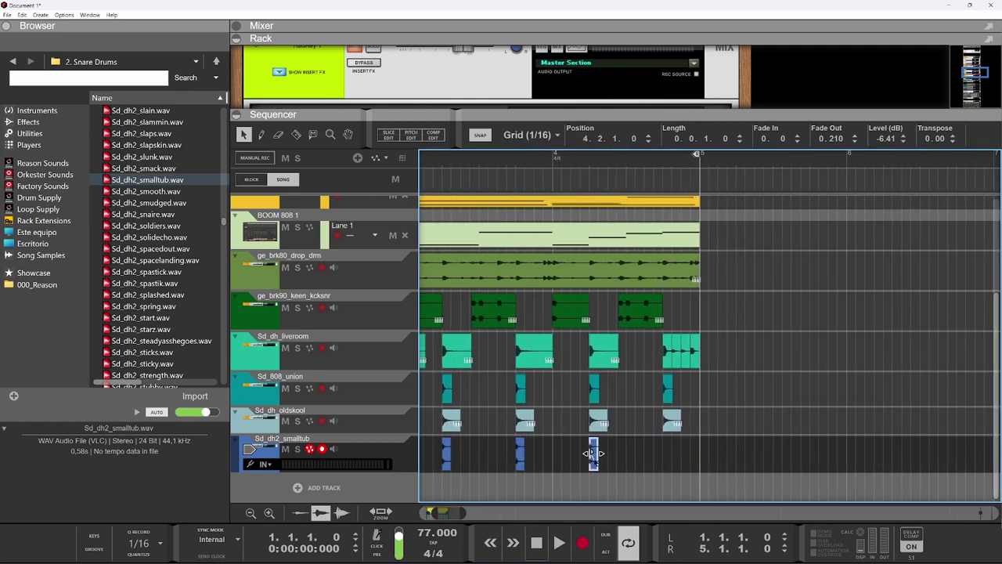
pyautogui.moveTo(595, 454); pyautogui.dragTo(665, 454)
# Step: Play the song and set the Blend of the SNARES bus Pulveriser to 62%
pyautogui.press('space')
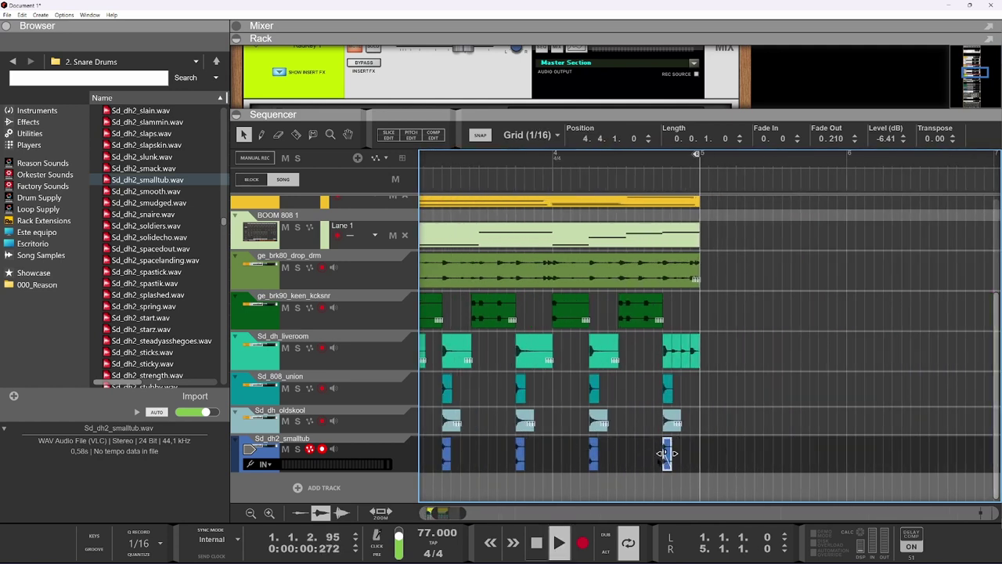
pyautogui.moveTo(493, 114); pyautogui.dragTo(493, 516)
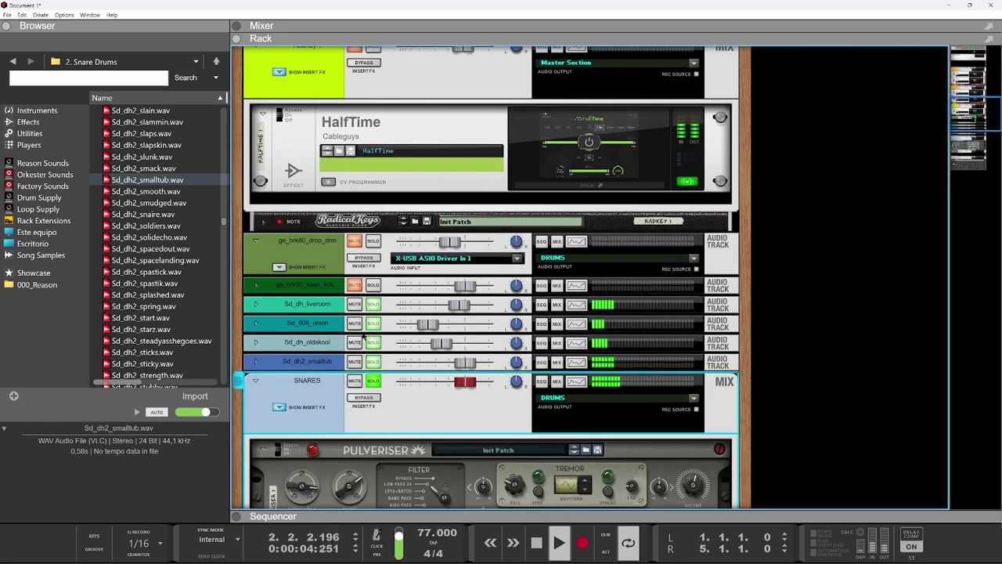
pyautogui.scroll(-3, 375, 337)
pyautogui.moveTo(679, 385)
pyautogui.mouseDown()
pyautogui.moveTo(680, 435)
pyautogui.moveTo(676, 354)
pyautogui.moveTo(678, 385)
pyautogui.mouseUp()
pyautogui.moveTo(276, 332); pyautogui.dragTo(289, 356)
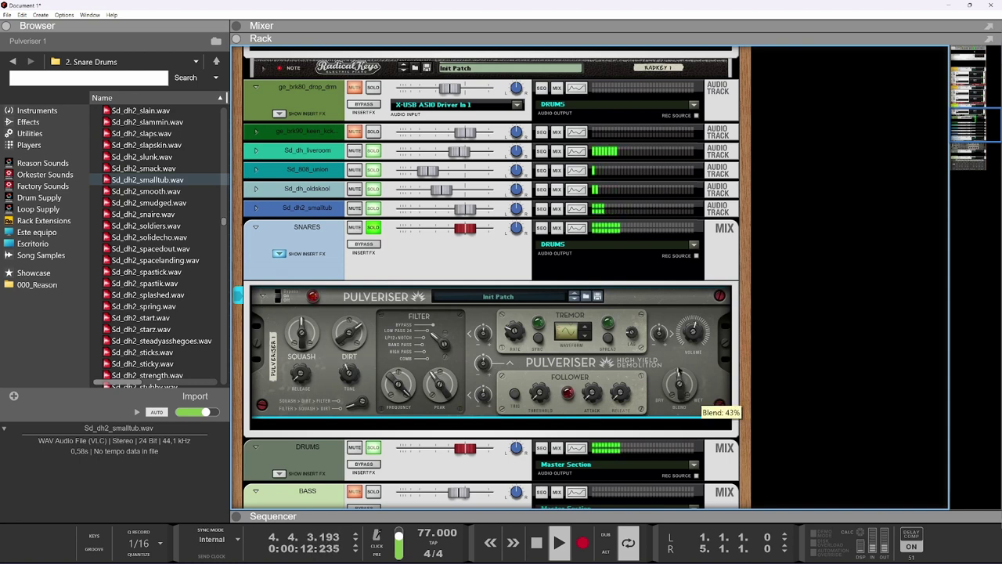
pyautogui.moveTo(680, 374); pyautogui.dragTo(669, 360)
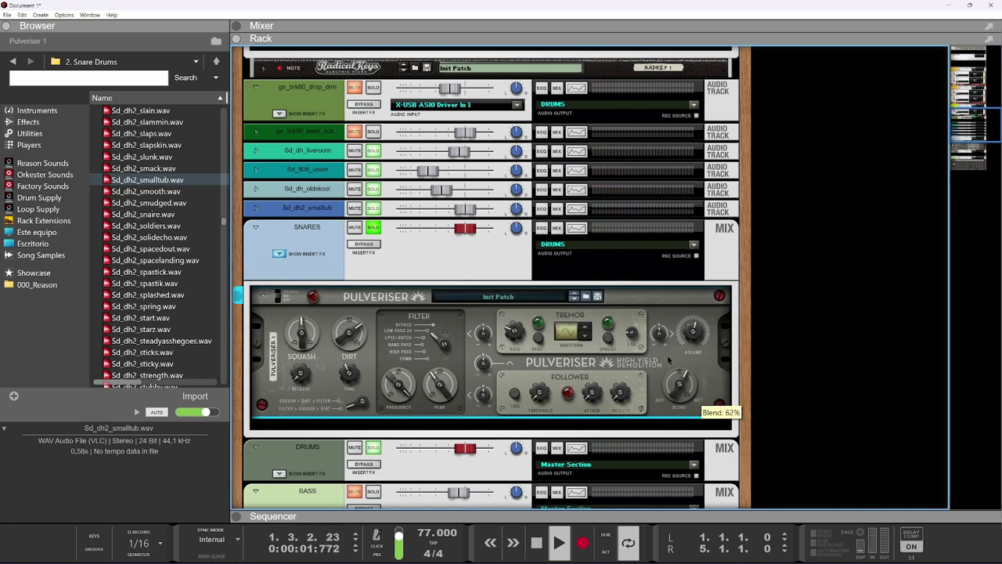
# Step: Unsolo the SNARES bus, set the Sd_dh_liveroom channel to -5.47 dB, and rebalance the Sd_dh2_smalltub and Sd_dh_oldskool faders
pyautogui.click(463, 235)
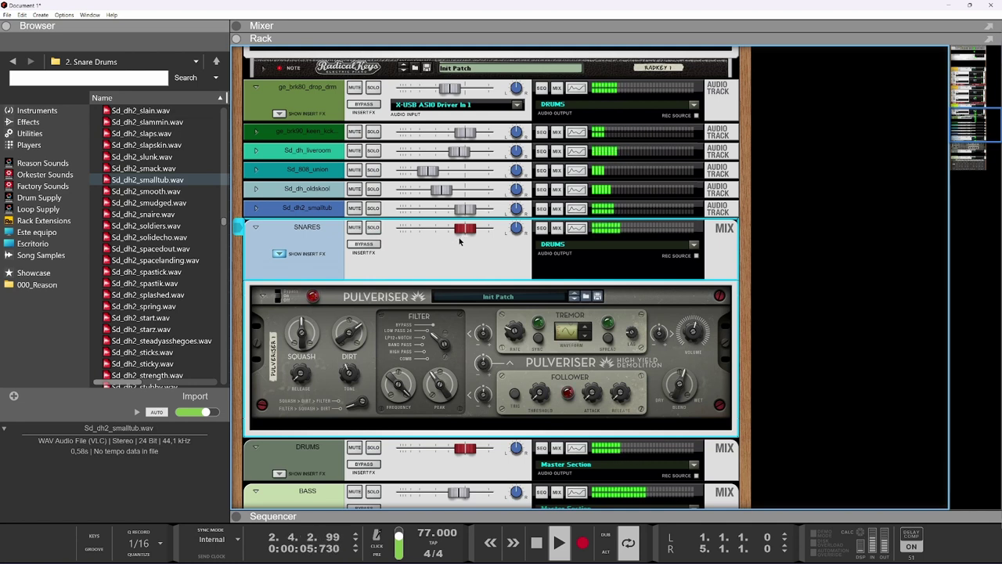
pyautogui.moveTo(459, 151); pyautogui.dragTo(453, 151)
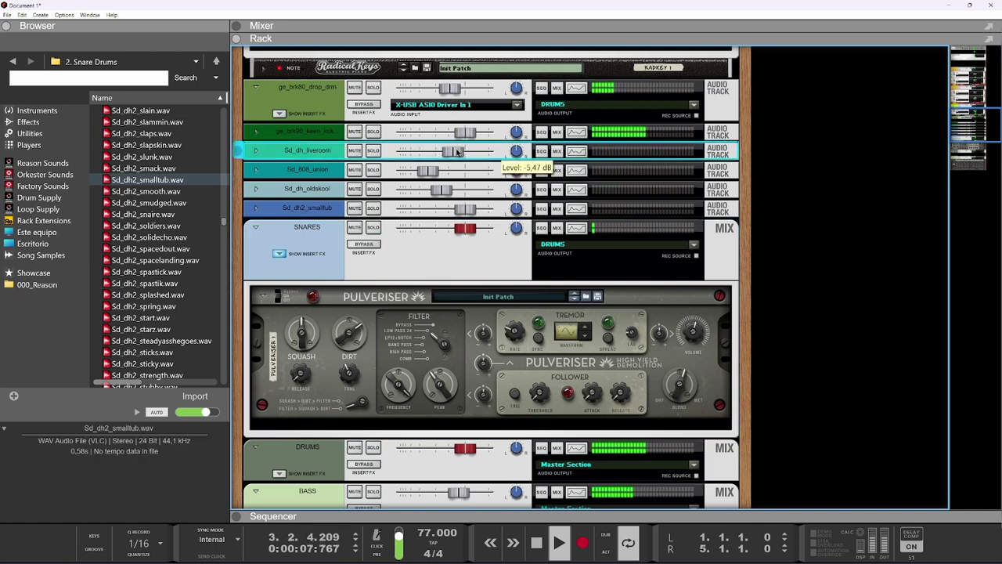
pyautogui.moveTo(463, 208)
pyautogui.mouseDown()
pyautogui.moveTo(449, 208)
pyautogui.moveTo(458, 193)
pyautogui.mouseUp()
# Step: Solo the Sd_dh_oldskool and Sd_dh2_smalltub channels together and set the Sd_dh_oldskool level to -9.49 dB
pyautogui.click(373, 189)
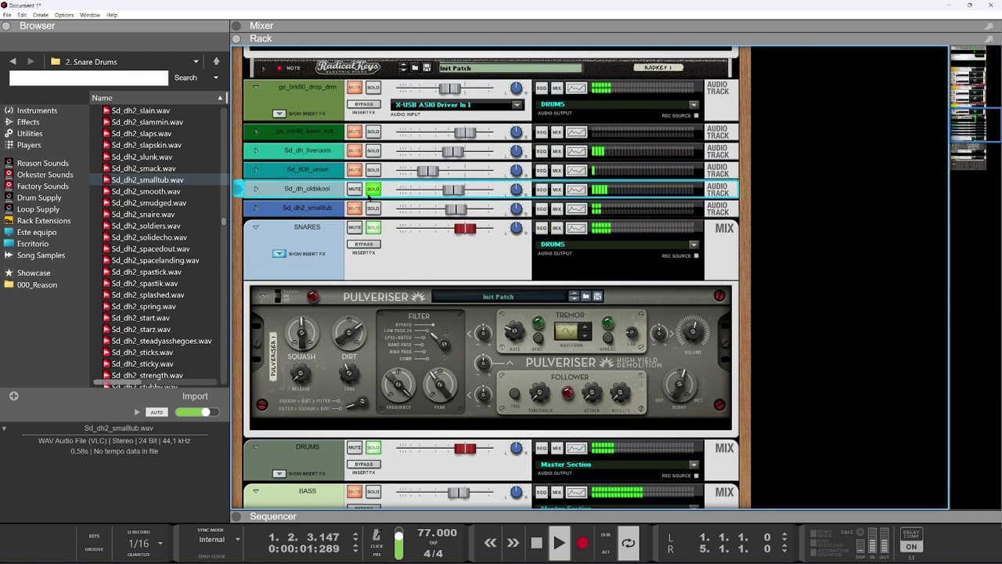
pyautogui.click(374, 207)
pyautogui.moveTo(459, 208)
pyautogui.mouseDown()
pyautogui.moveTo(450, 210)
pyautogui.moveTo(460, 209)
pyautogui.moveTo(449, 193)
pyautogui.moveTo(436, 196)
pyautogui.moveTo(448, 198)
pyautogui.mouseUp()
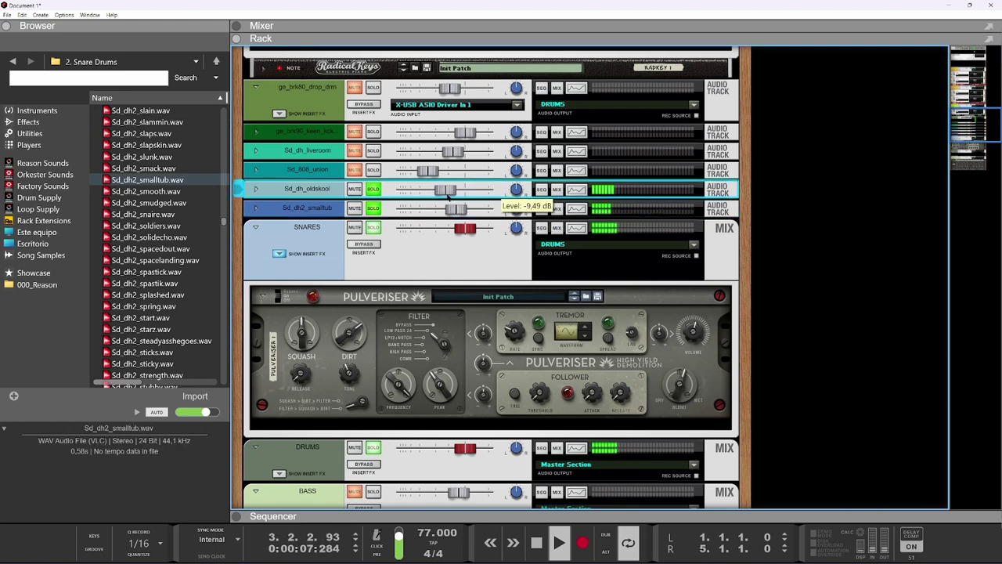
# Step: Add Sd_808_union and Sd_dh_liveroom to the solo, raise the Sd_808_union level, and set Sd_dh_liveroom to -12.29 dB
pyautogui.click(375, 151)
pyautogui.click(375, 150)
pyautogui.click(377, 169)
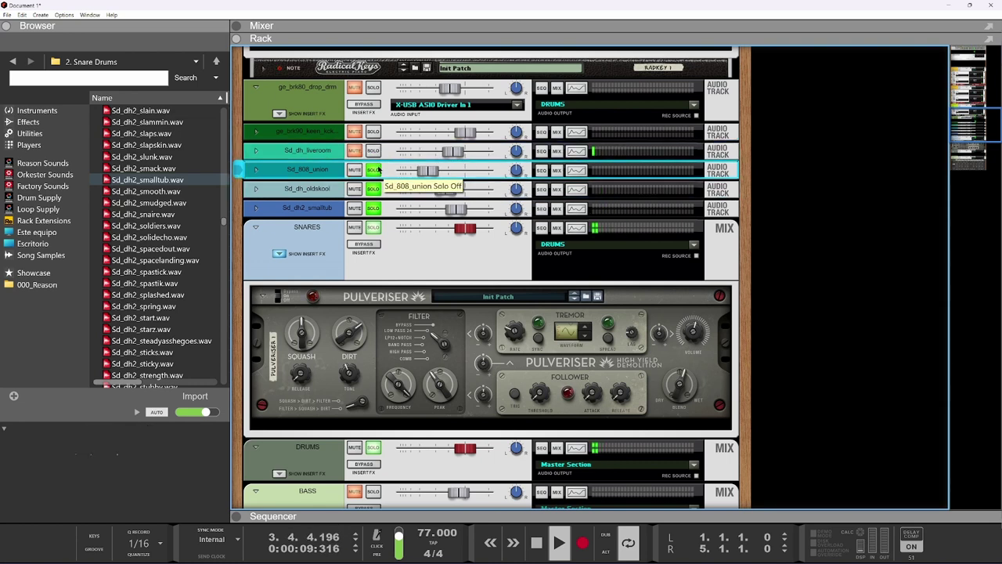
pyautogui.moveTo(428, 170); pyautogui.dragTo(443, 172)
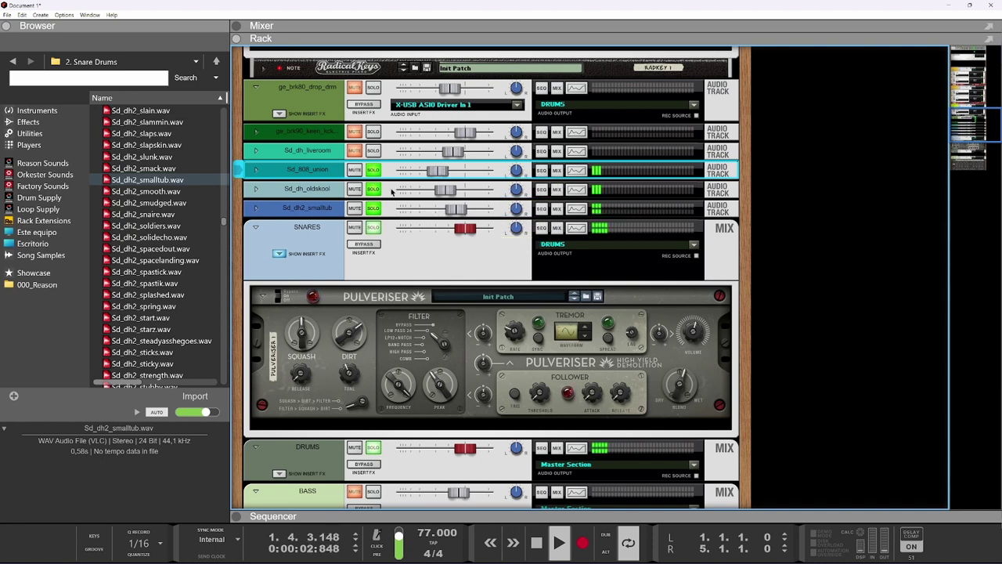
pyautogui.click(371, 159)
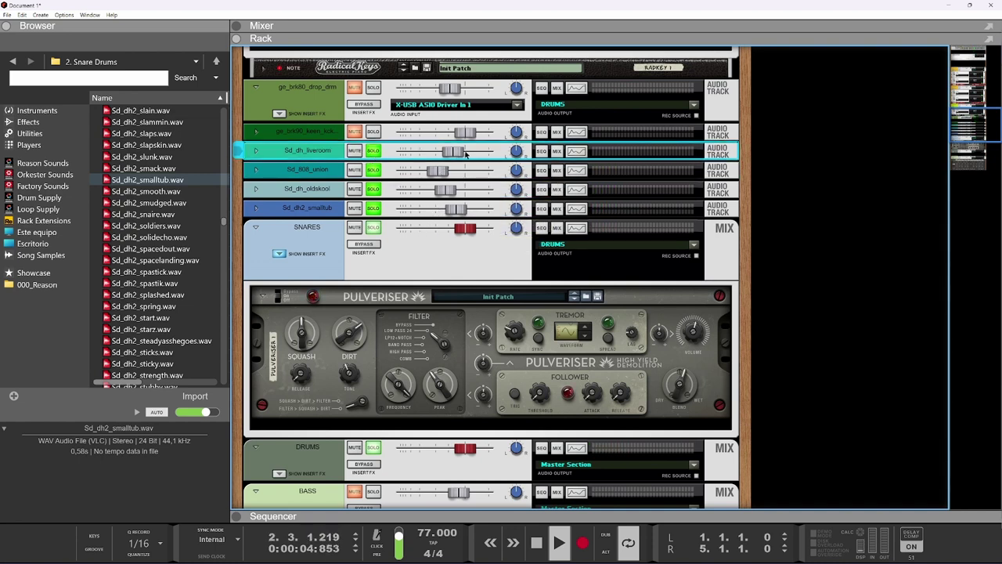
pyautogui.moveTo(453, 151)
pyautogui.mouseDown()
pyautogui.moveTo(434, 154)
pyautogui.moveTo(443, 155)
pyautogui.mouseUp()
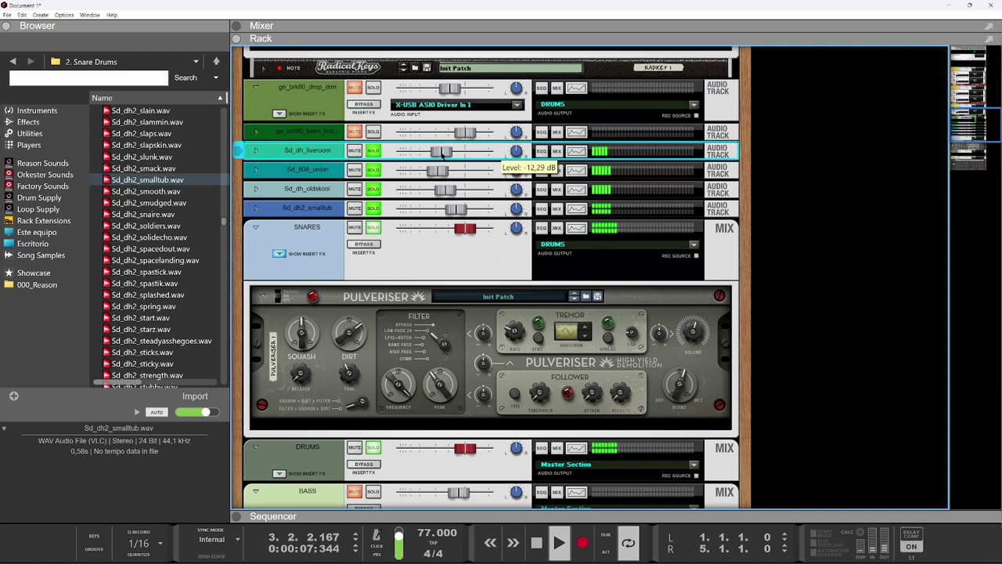
# Step: Unsolo all four snare channels and set the Sd_dh2_smalltub level to -5.04 dB within the full mix
pyautogui.click(371, 207)
pyautogui.click(372, 190)
pyautogui.click(372, 171)
pyautogui.click(372, 153)
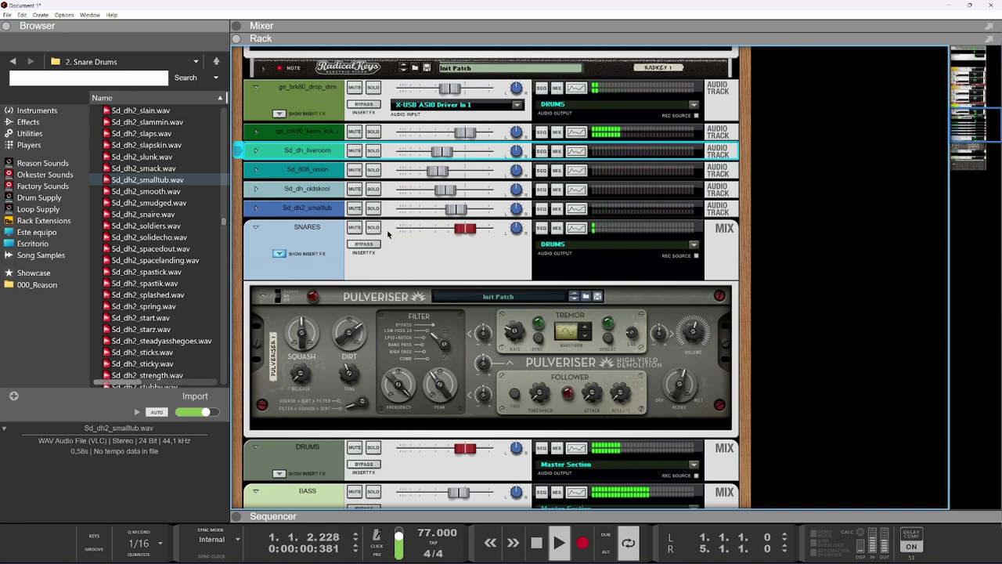
pyautogui.click(451, 206)
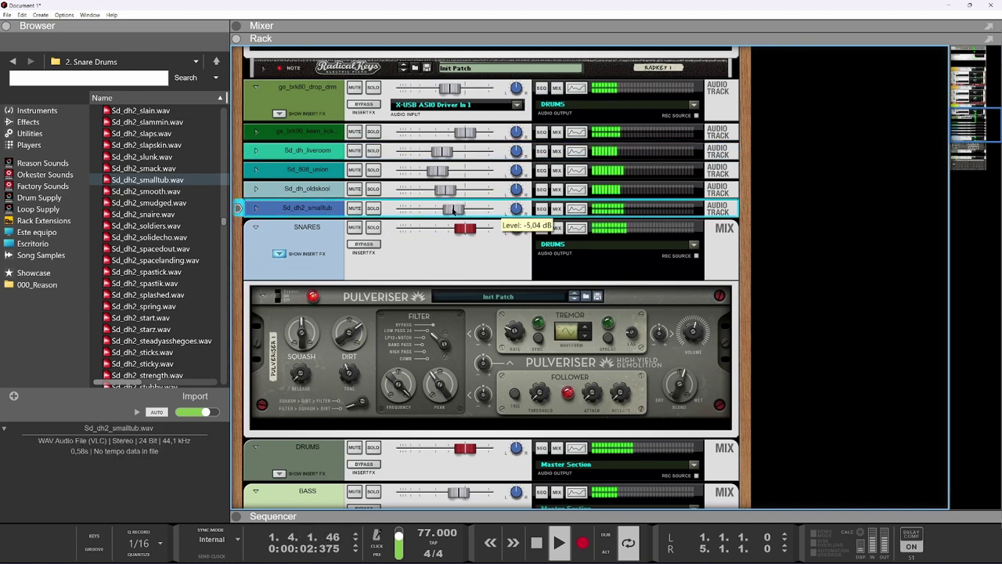
# Step: Lower the Sd_808_union level, readjust Sd_dh_liveroom, and set Sd_dh_oldskool to -1.57 dB against the full mix
pyautogui.moveTo(443, 174)
pyautogui.mouseDown()
pyautogui.moveTo(433, 178)
pyautogui.moveTo(447, 155)
pyautogui.mouseUp()
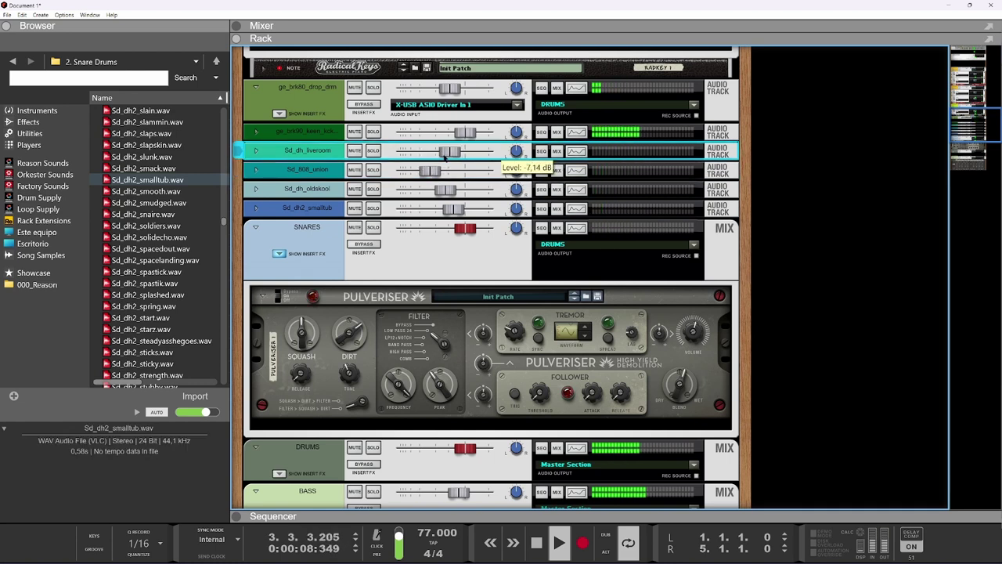
pyautogui.moveTo(444, 189); pyautogui.dragTo(470, 193)
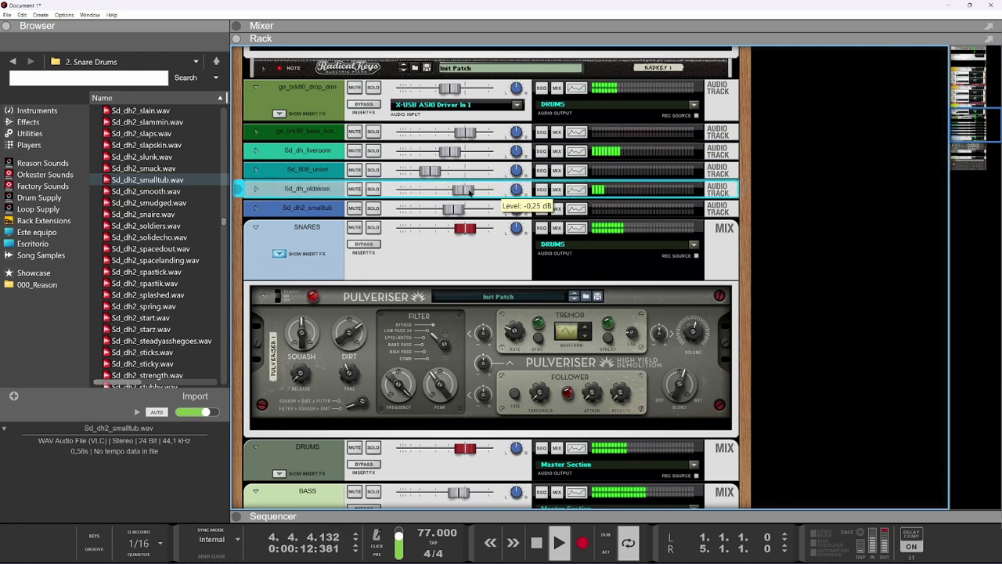
pyautogui.moveTo(465, 132); pyautogui.dragTo(442, 158)
pyautogui.hotkey('ctrl', 'z')
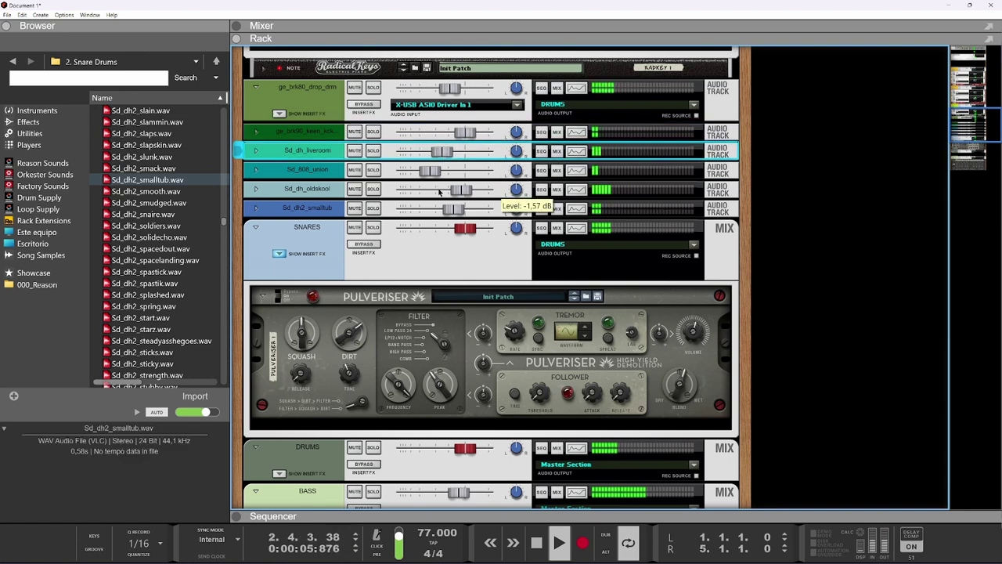
# Step: Examine the ge_brk90_keen_kcksnr channel's Spectrum EQ, unfold its device in the rack, and close the EQ window
pyautogui.click(576, 131)
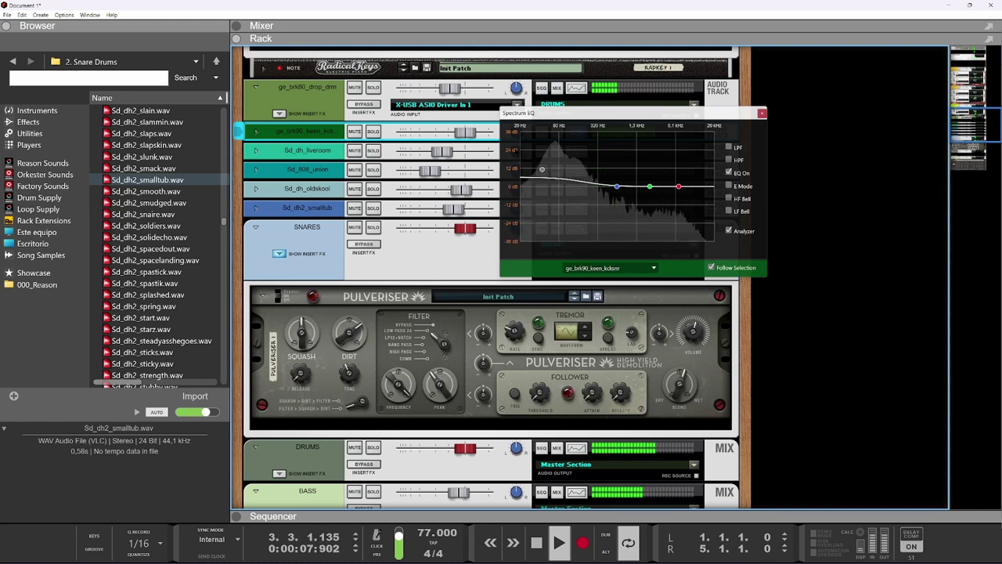
pyautogui.click(256, 132)
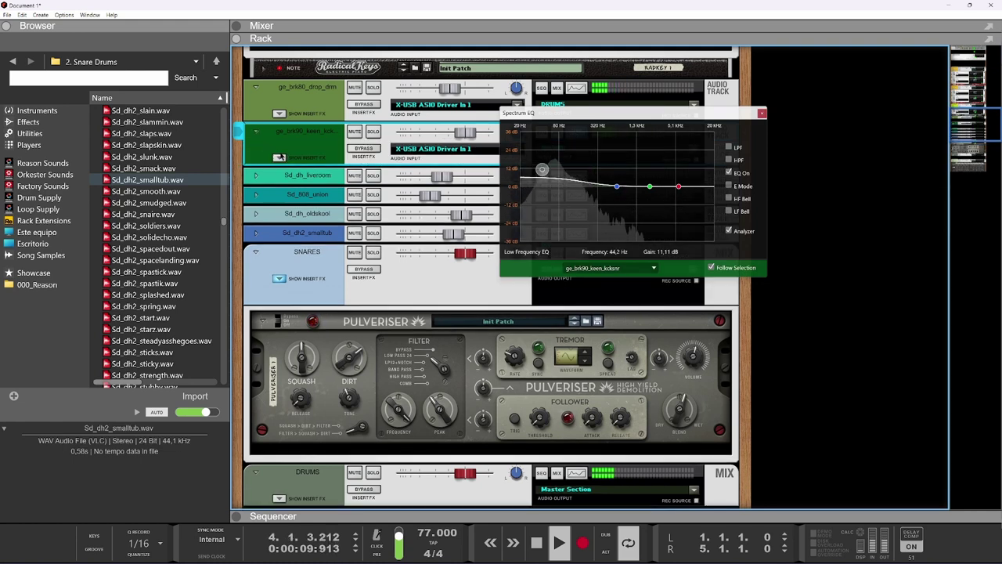
pyautogui.press('F2')
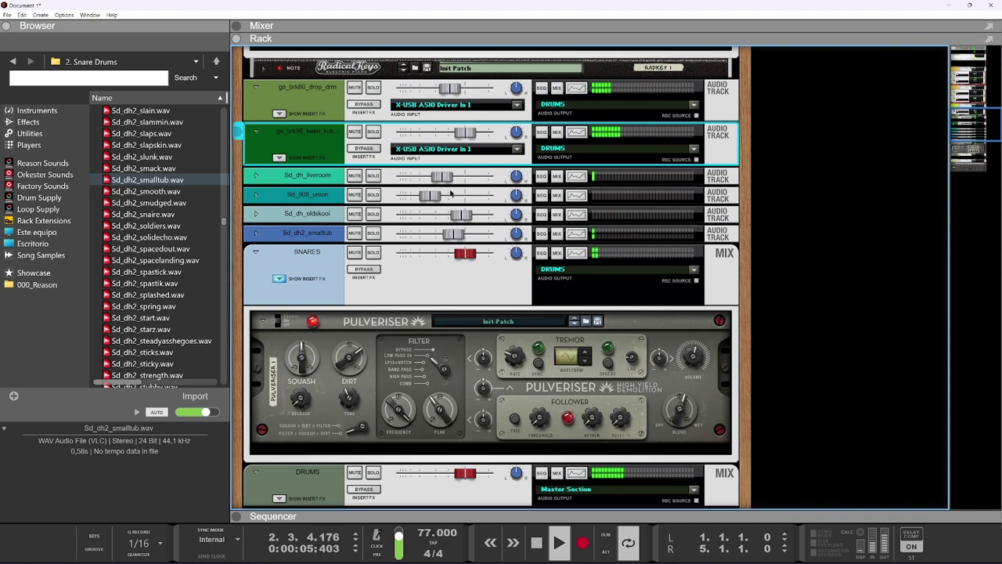
# Step: Raise the Sd_dh_liveroom level slightly and set the Sd_808_union level to -14.92 dB
pyautogui.moveTo(443, 176); pyautogui.dragTo(451, 177)
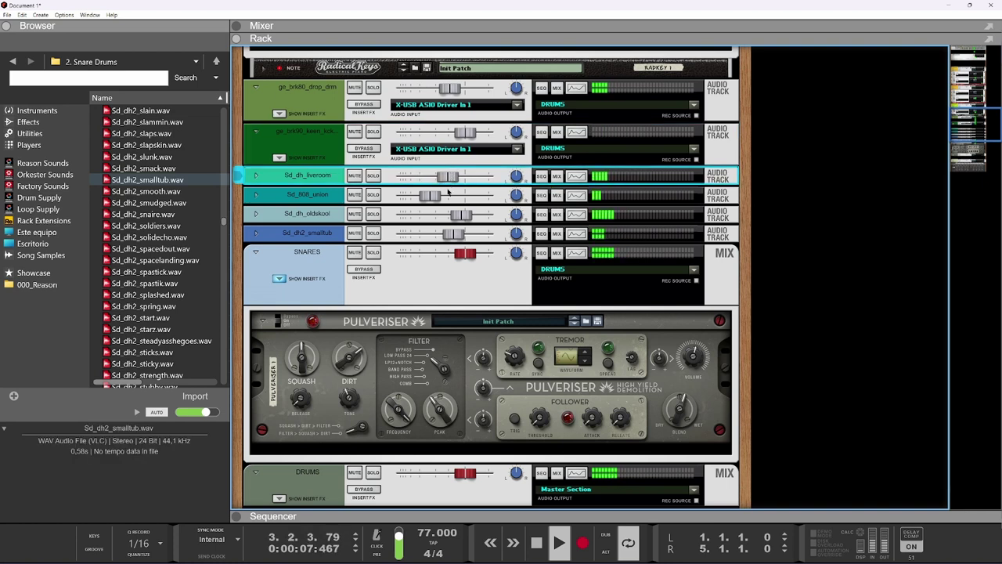
pyautogui.moveTo(434, 195); pyautogui.dragTo(447, 198)
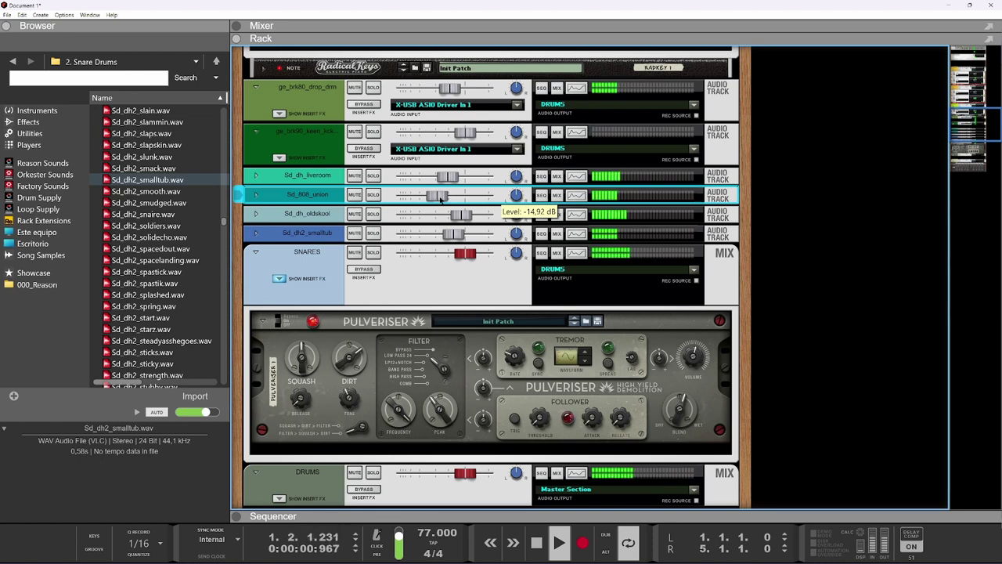
# Step: Rebalance the snares: set Sd_808_union to -17.22 dB and Sd_dh_oldskool to 2.21 dB, and raise Sd_dh2_smalltub and Sd_dh_liveroom
pyautogui.moveTo(438, 198); pyautogui.dragTo(434, 198)
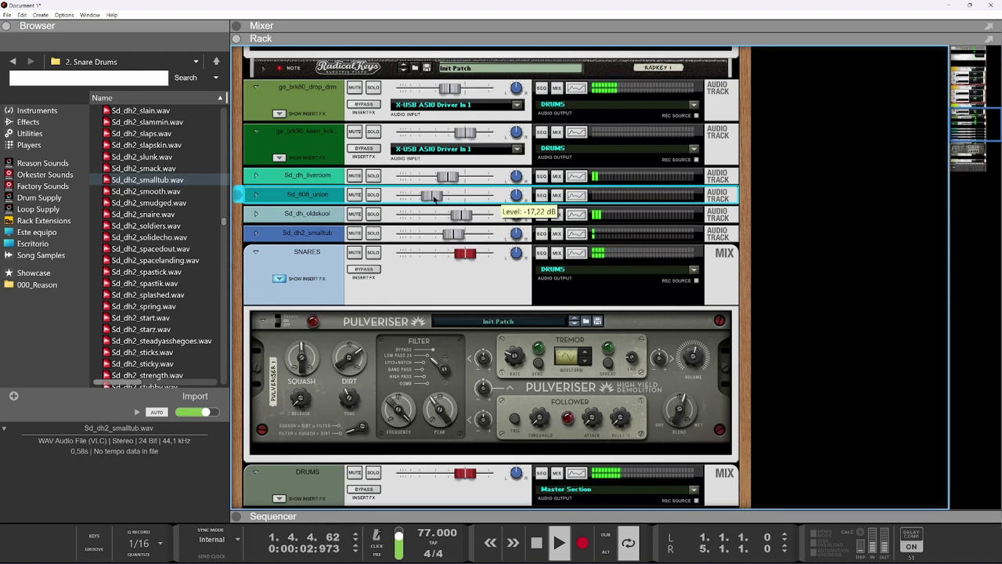
pyautogui.click(461, 235)
pyautogui.moveTo(464, 237); pyautogui.dragTo(478, 216)
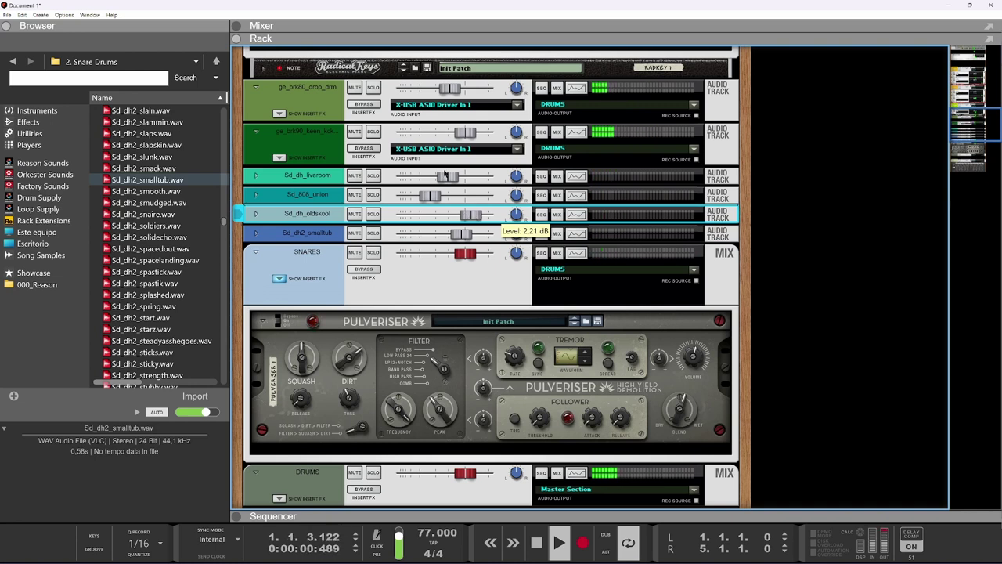
pyautogui.moveTo(445, 174); pyautogui.dragTo(459, 178)
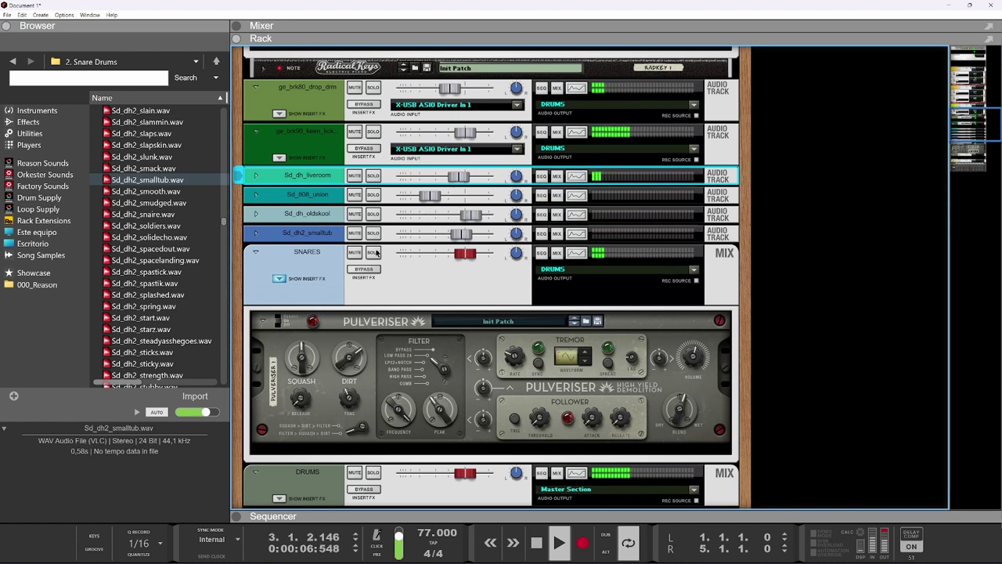
# Step: Add a Softube Saturation Knob effect after the Pulveriser in the SNARES bus's insert chain
pyautogui.scroll(-3, 376, 266)
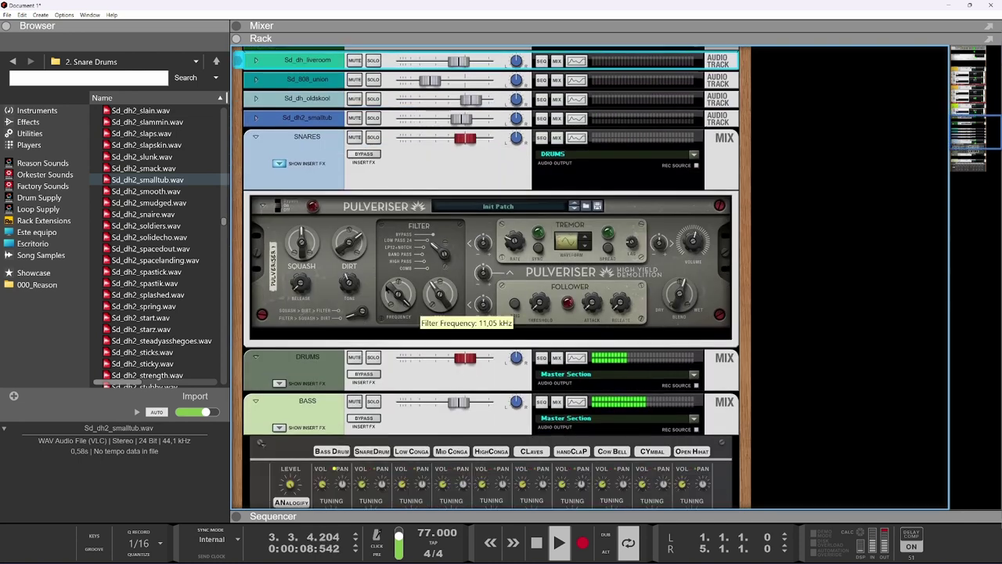
pyautogui.rightClick(372, 295)
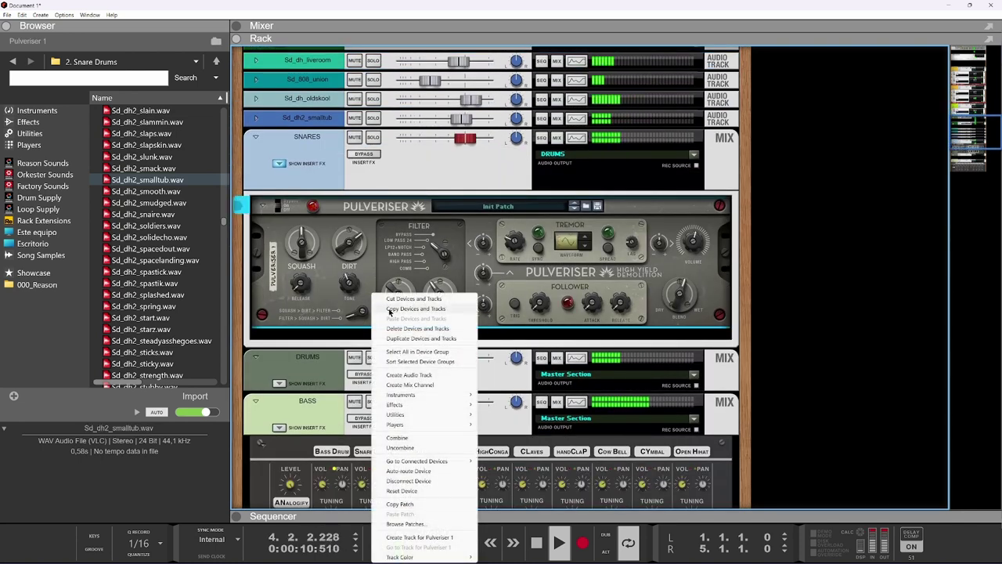
pyautogui.moveTo(402, 406)
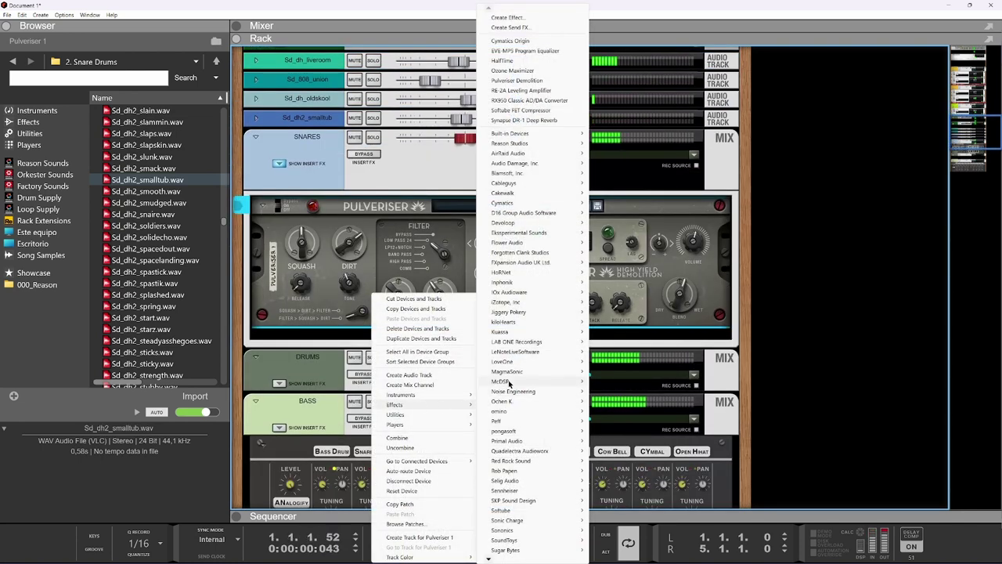
pyautogui.moveTo(516, 431)
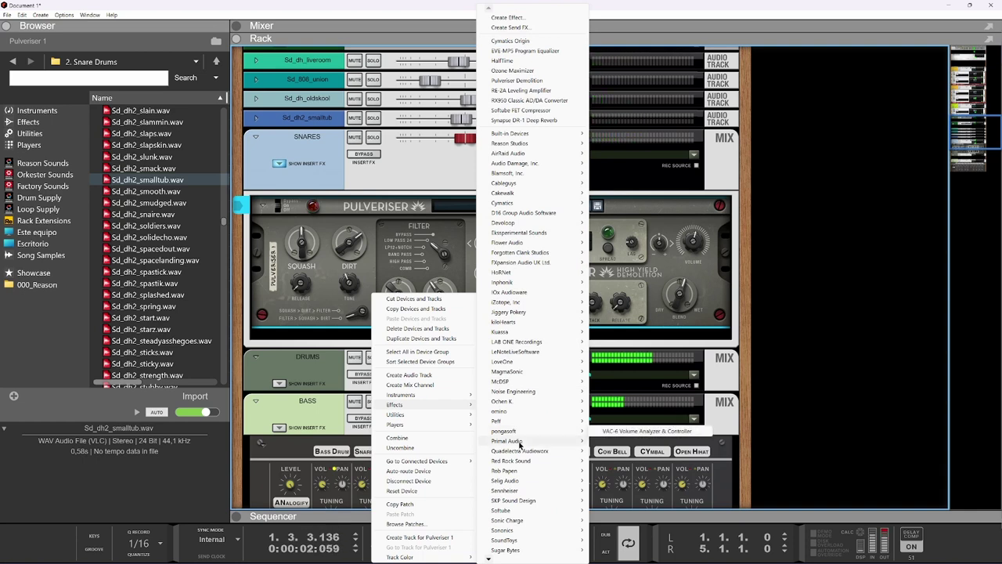
pyautogui.moveTo(521, 517)
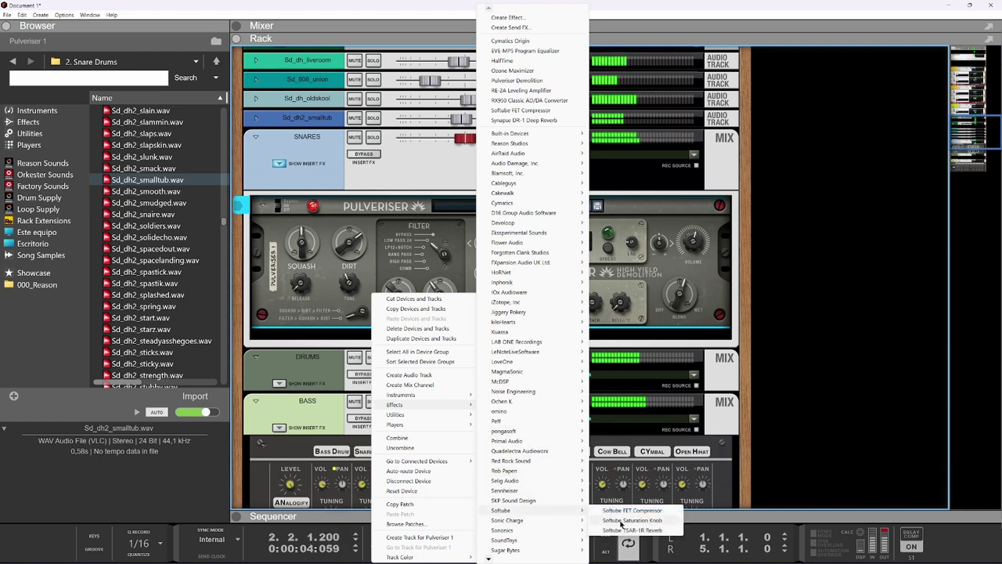
pyautogui.click(612, 520)
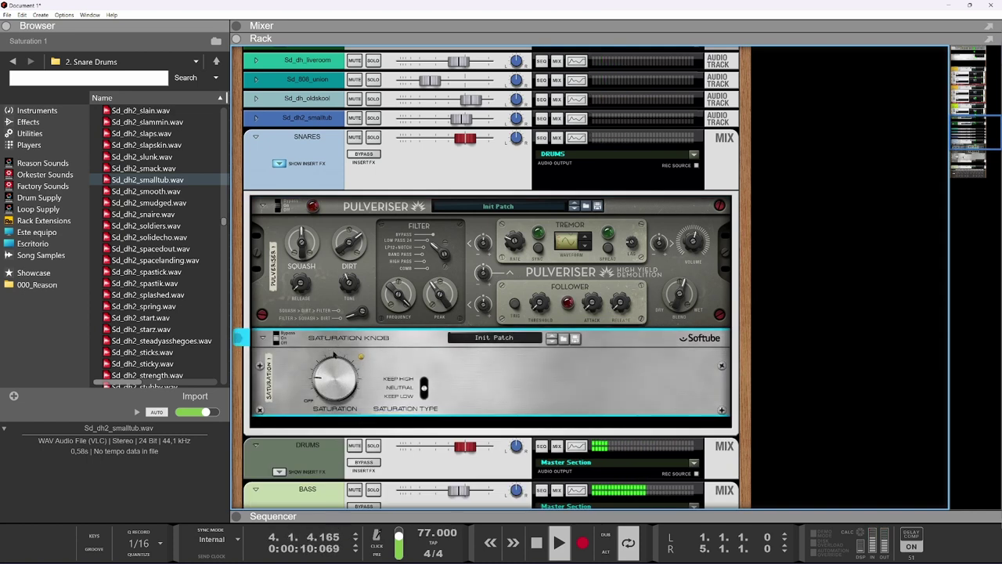
pyautogui.moveTo(342, 372)
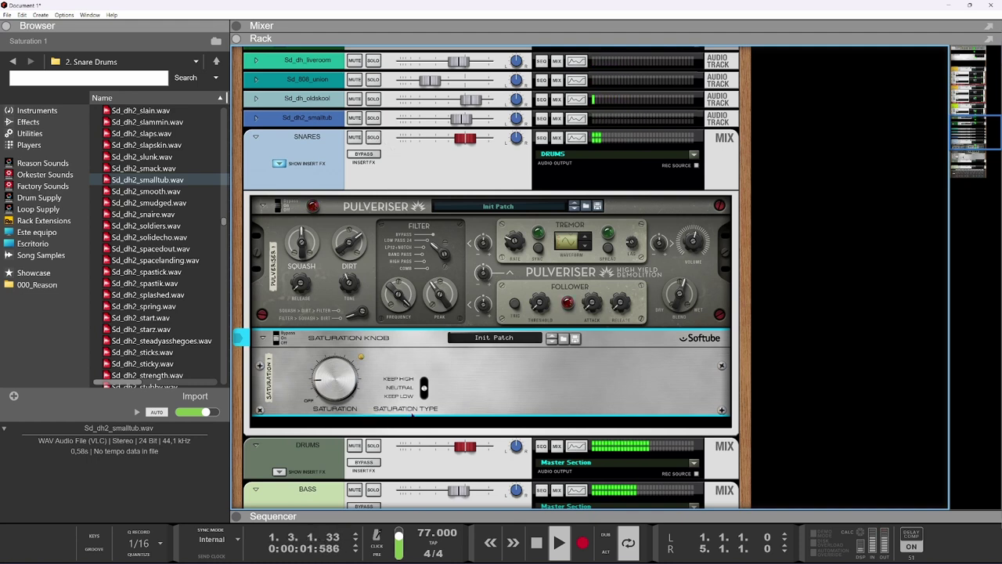
pyautogui.moveTo(424, 387)
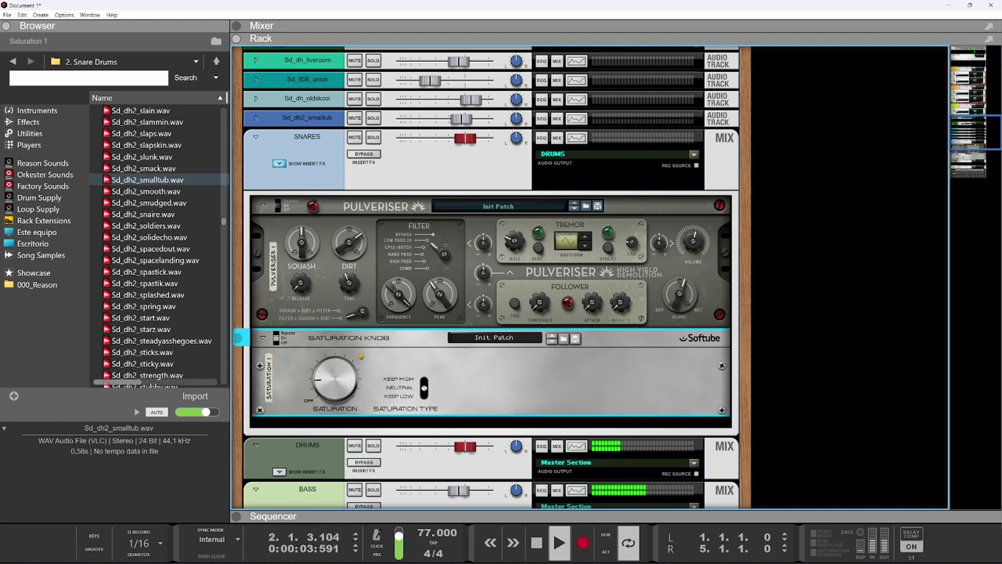
# Step: Enable the high-pass filter in the SNARES bus's Spectrum EQ at about 213.6 Hz and close the EQ window
pyautogui.scroll(1, 491, 277)
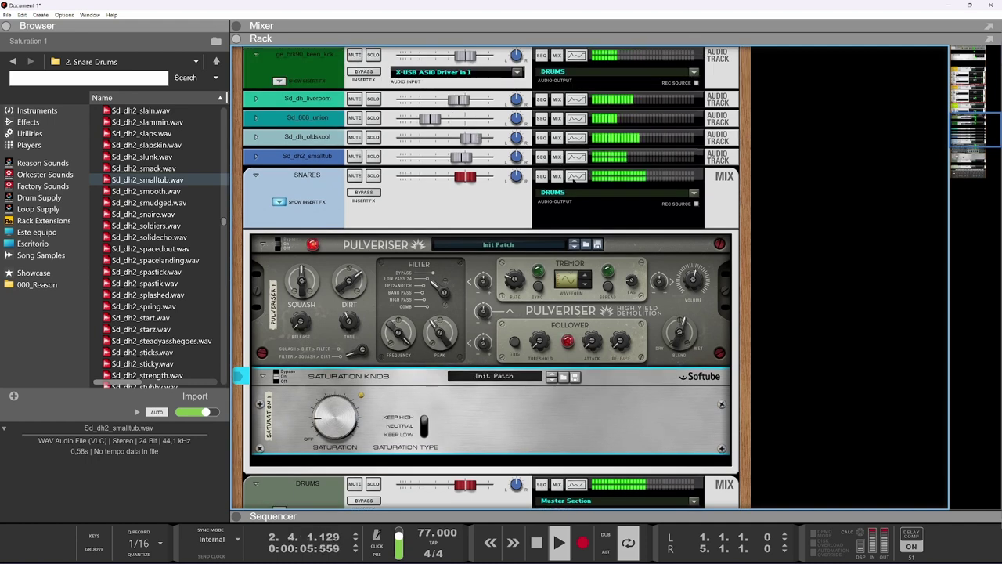
pyautogui.click(577, 176)
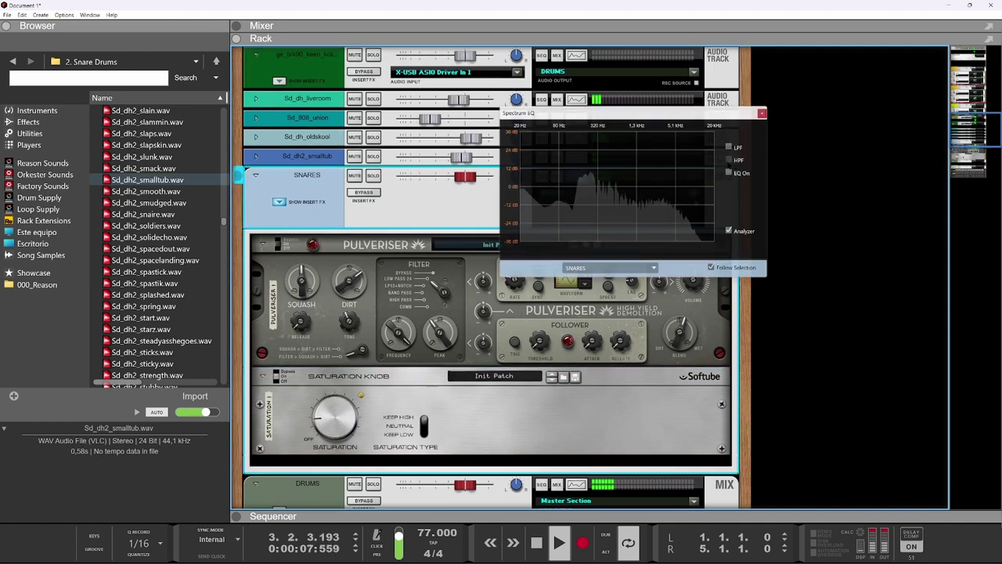
pyautogui.click(728, 159)
pyautogui.moveTo(582, 187)
pyautogui.mouseDown()
pyautogui.moveTo(594, 187)
pyautogui.moveTo(585, 186)
pyautogui.mouseUp()
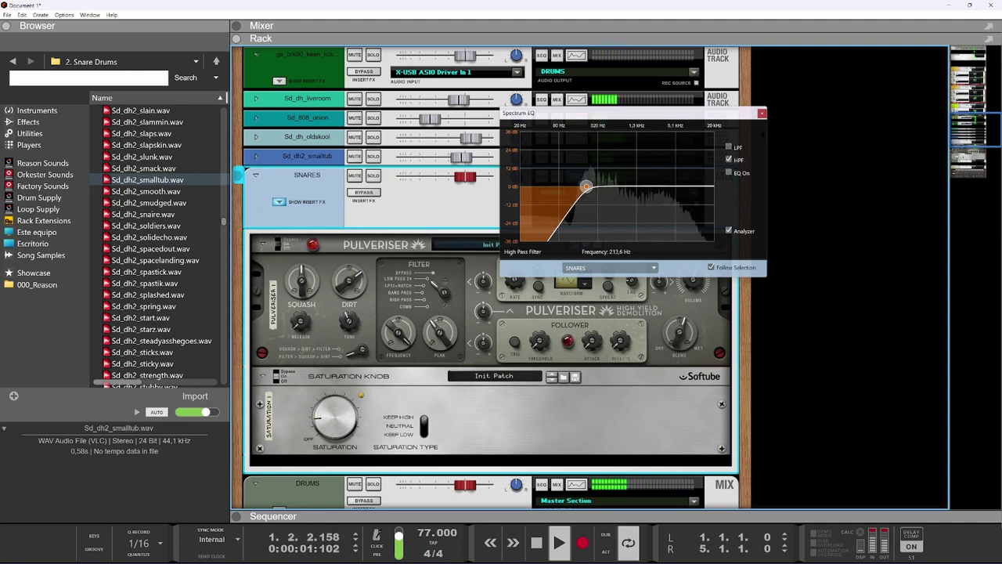
pyautogui.press('F2')
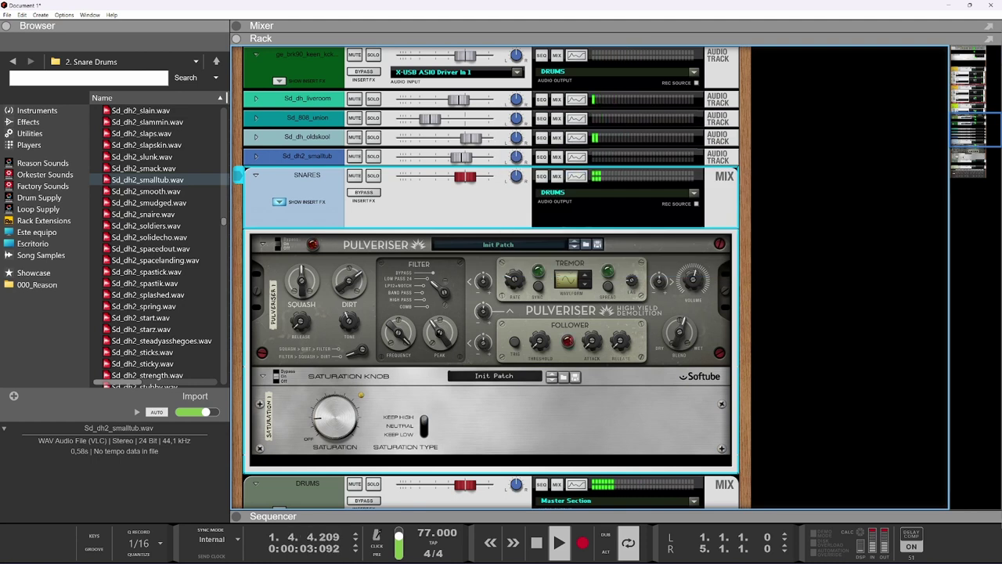
# Step: With the SNARES bus temporarily soloed, raise the Saturation Knob's saturation to about halfway and set the Pulveriser's volume to 24%
pyautogui.moveTo(443, 336)
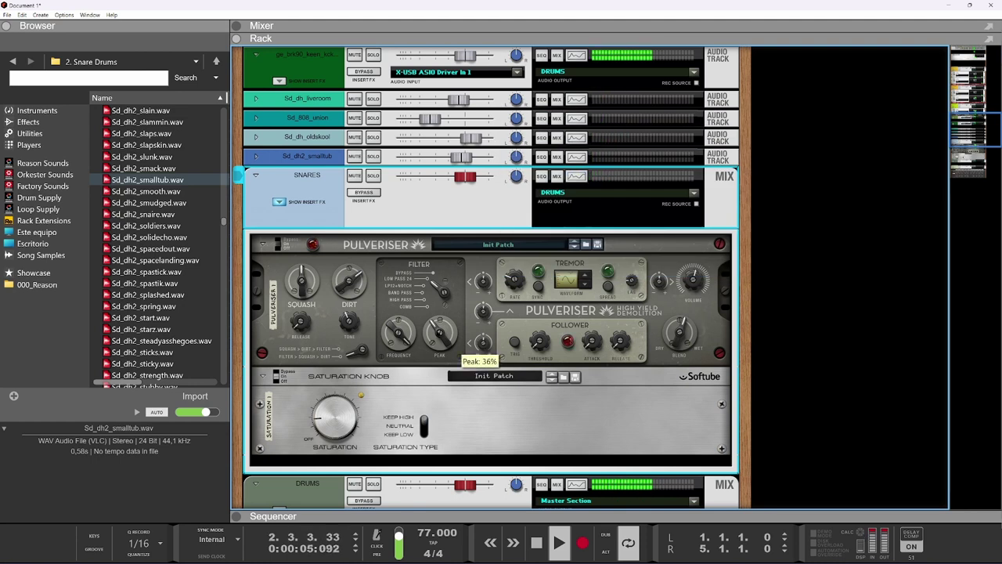
pyautogui.click(335, 417)
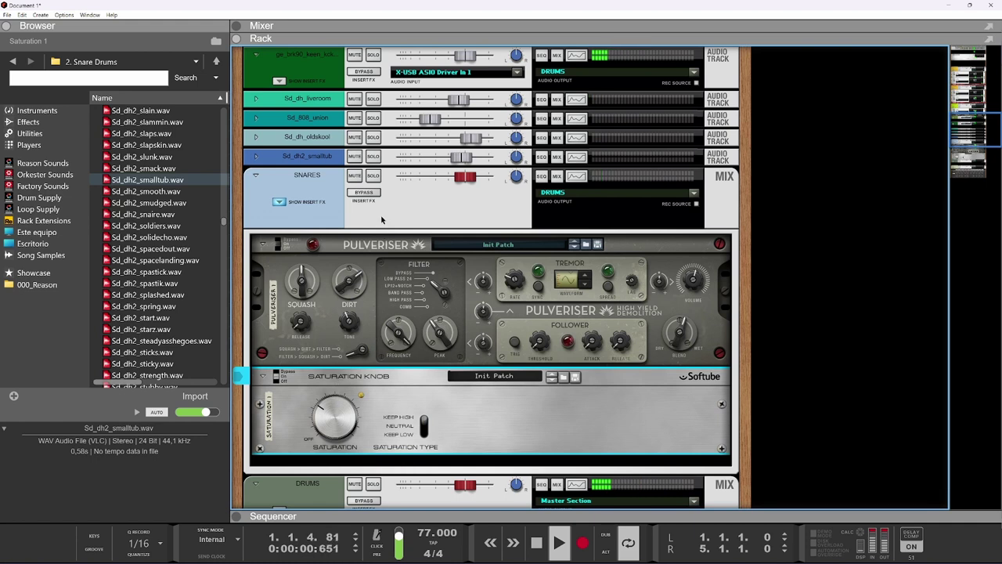
pyautogui.click(373, 175)
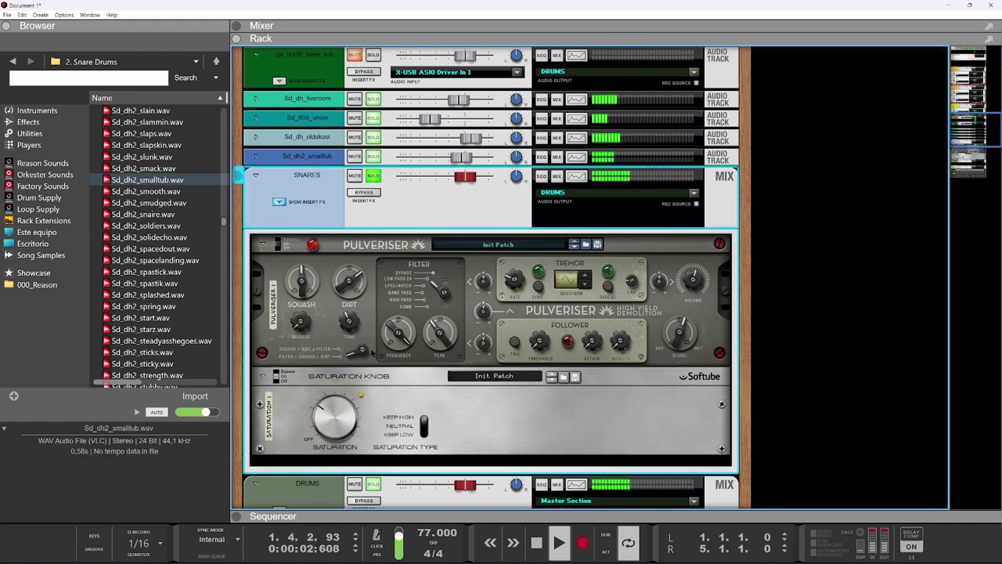
pyautogui.click(736, 297)
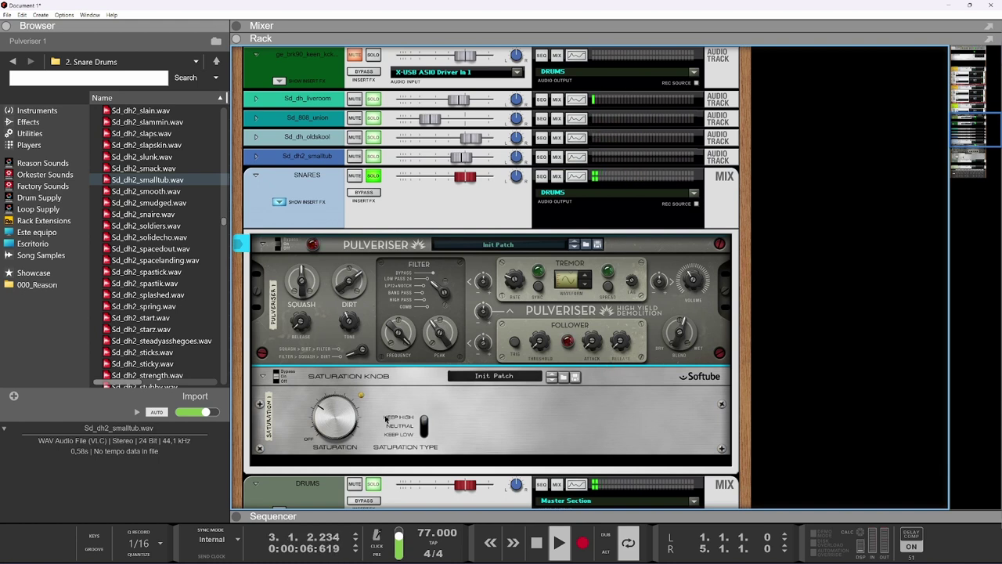
pyautogui.click(334, 398)
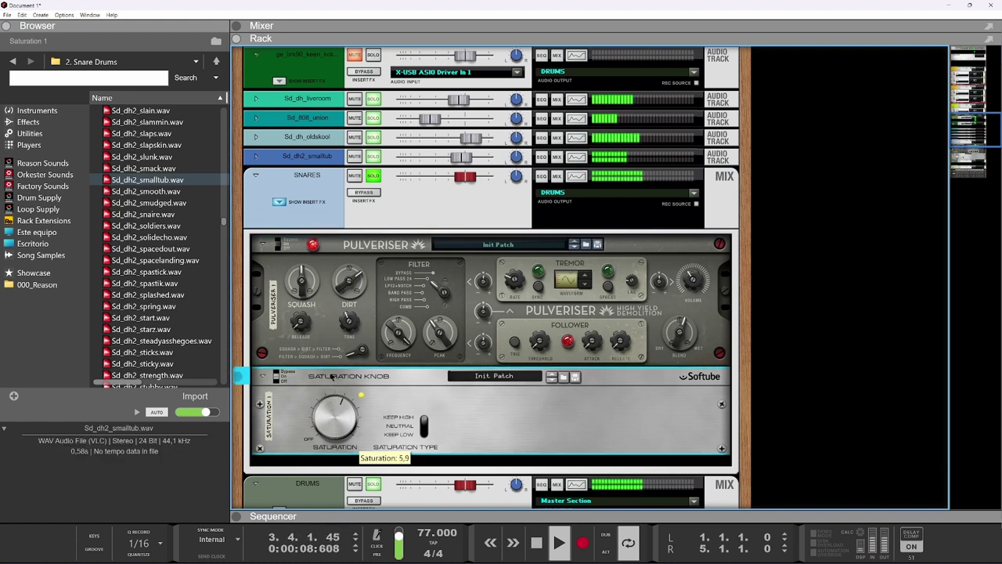
pyautogui.moveTo(326, 382); pyautogui.dragTo(318, 390)
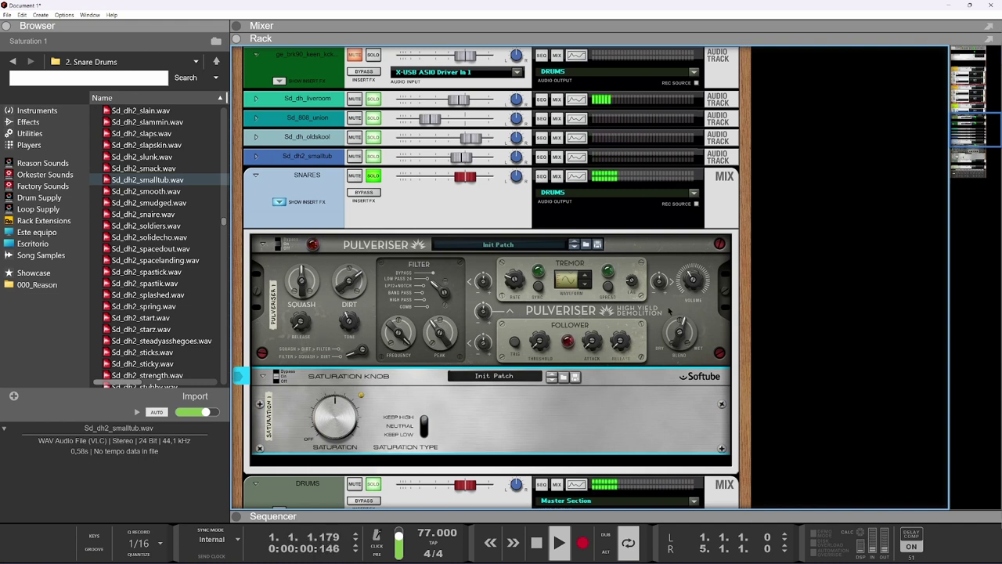
pyautogui.click(313, 244)
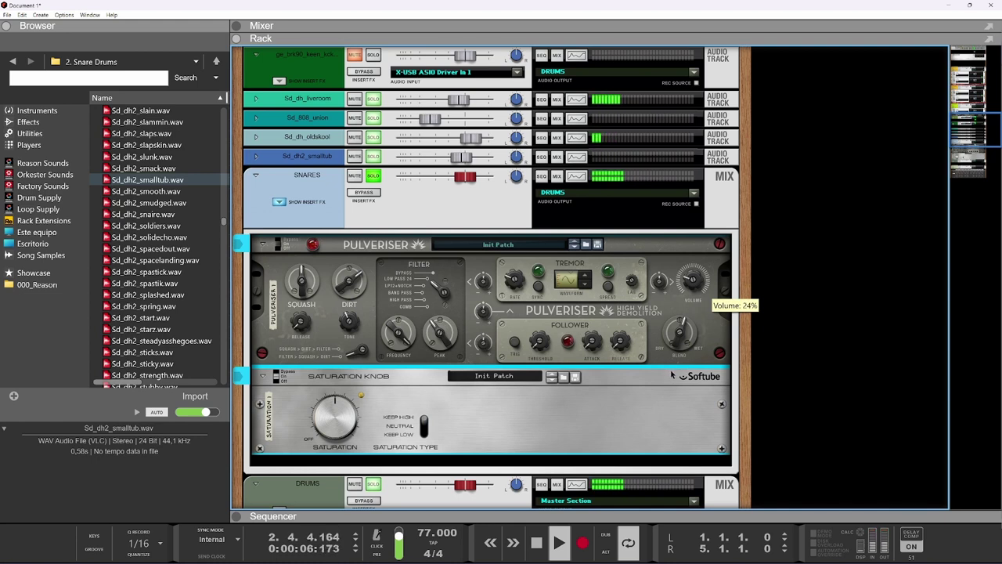
pyautogui.click(418, 199)
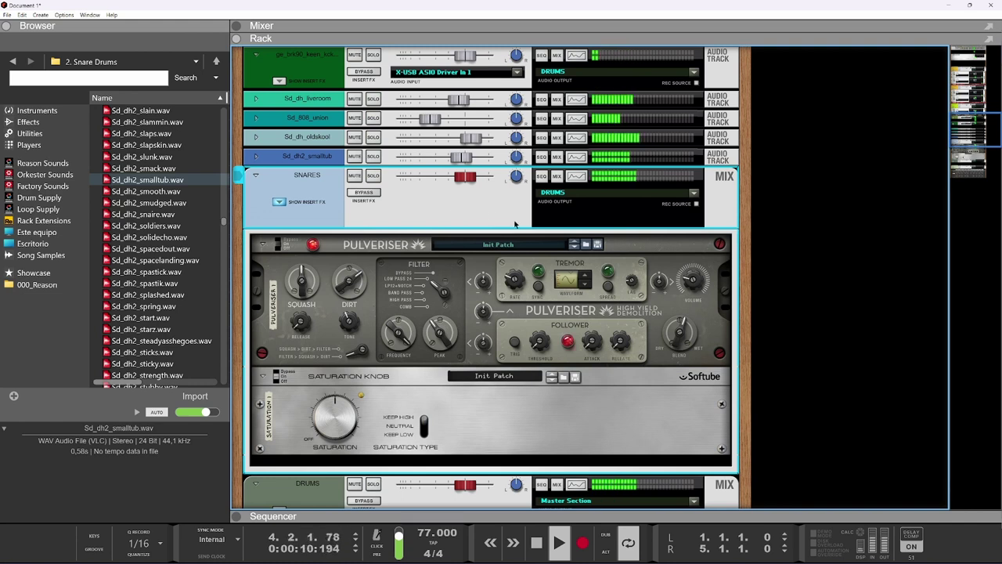
# Step: Reveal the DRUMS bus's insert effects area and solo the DRUMS bus
pyautogui.scroll(-3, 528, 364)
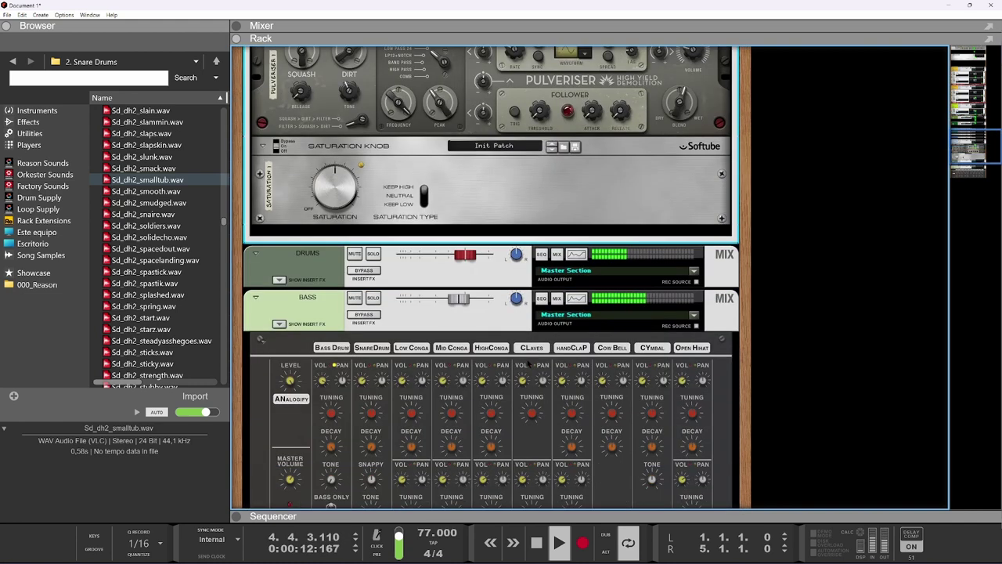
pyautogui.scroll(3, 278, 489)
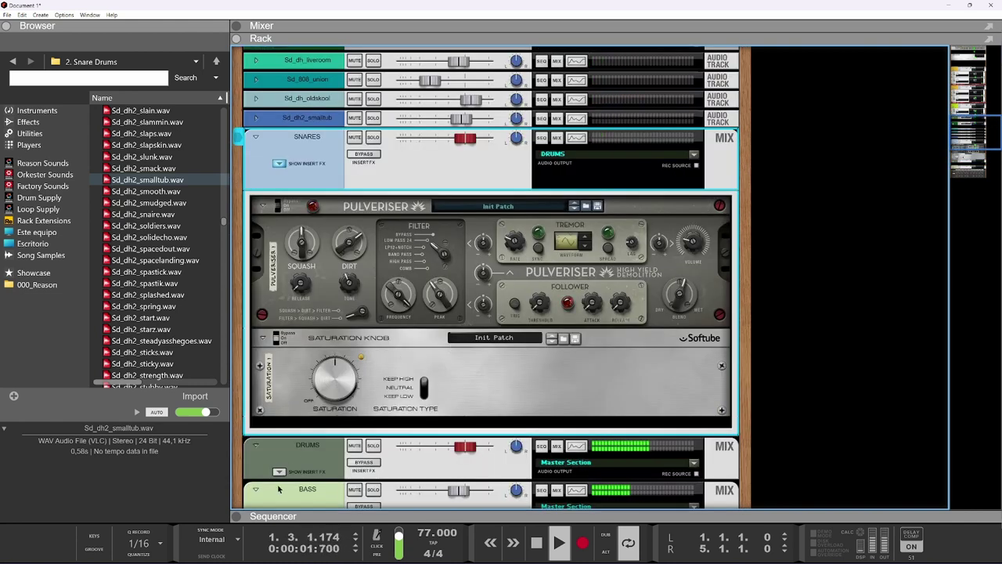
pyautogui.click(279, 471)
pyautogui.scroll(-5, 321, 415)
pyautogui.rightClick(329, 321)
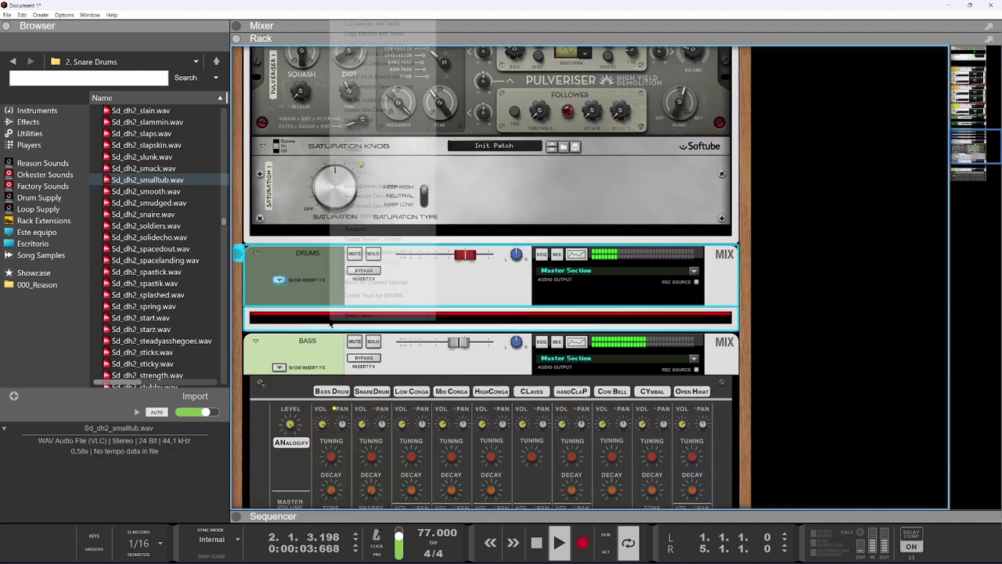
pyautogui.click(329, 323)
pyautogui.click(372, 254)
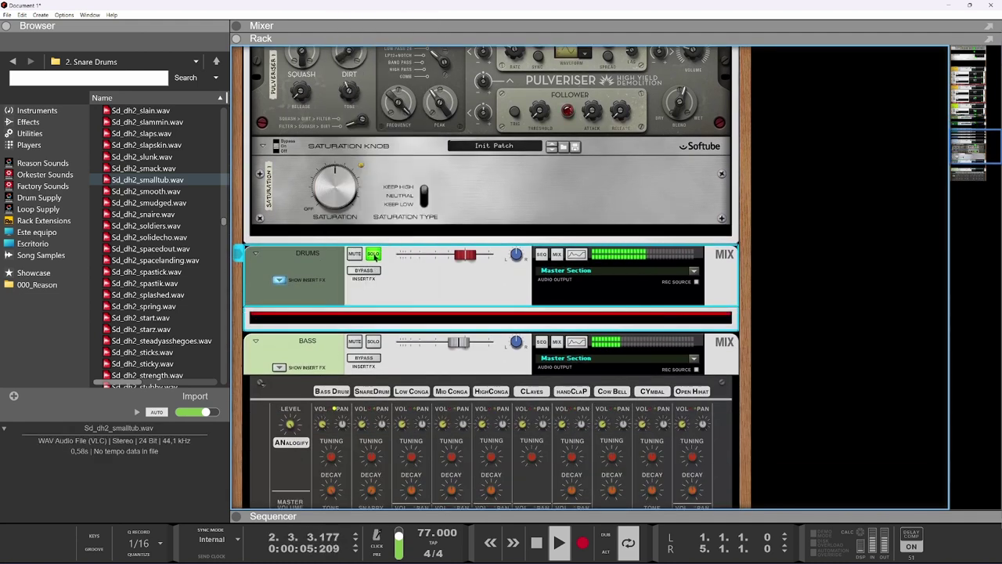
pyautogui.rightClick(345, 307)
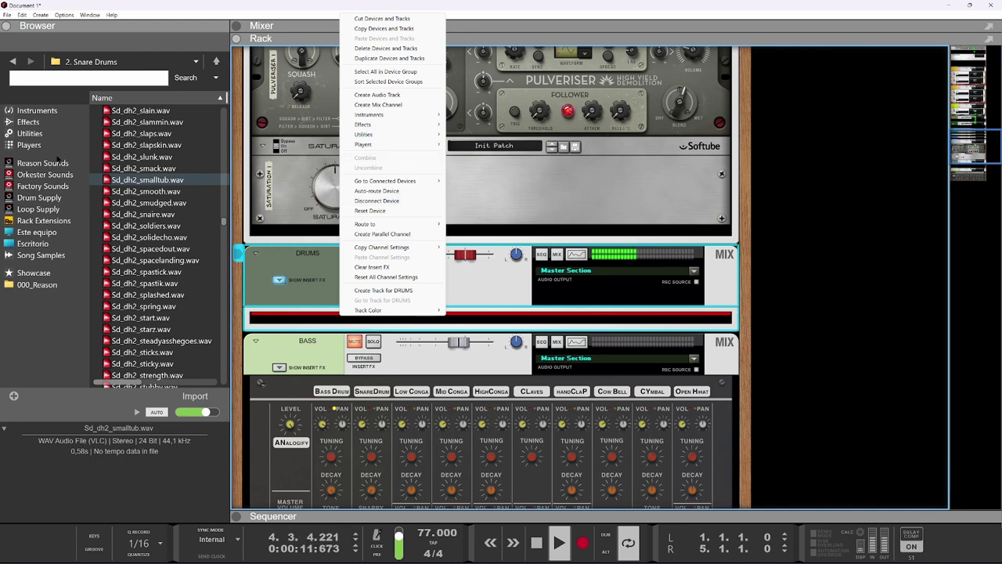
# Step: Browse the Musica network drive to the 21 - Breaks folder inside 01_SAMPLES
pyautogui.click(41, 232)
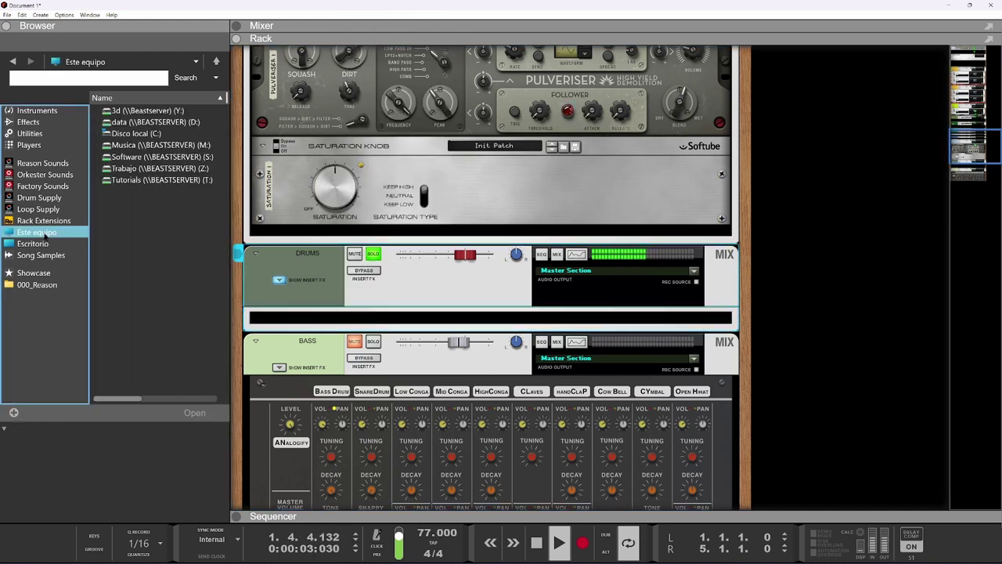
pyautogui.click(134, 145)
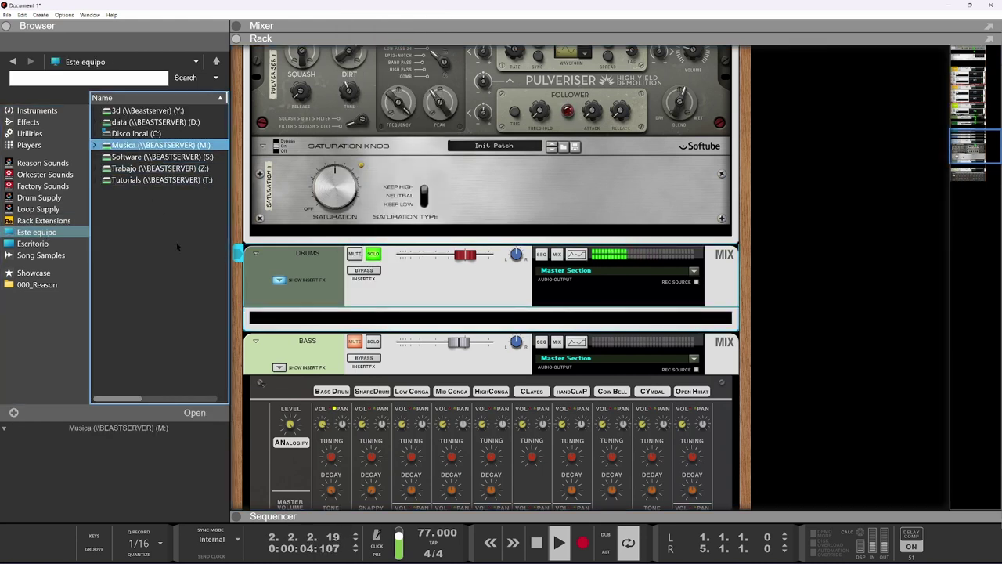
pyautogui.press('Return')
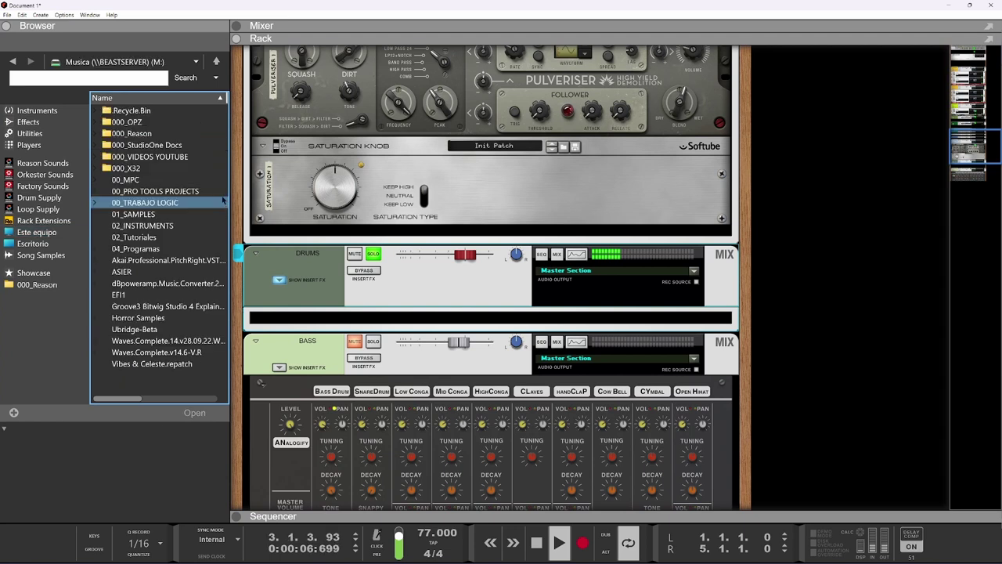
pyautogui.click(178, 154)
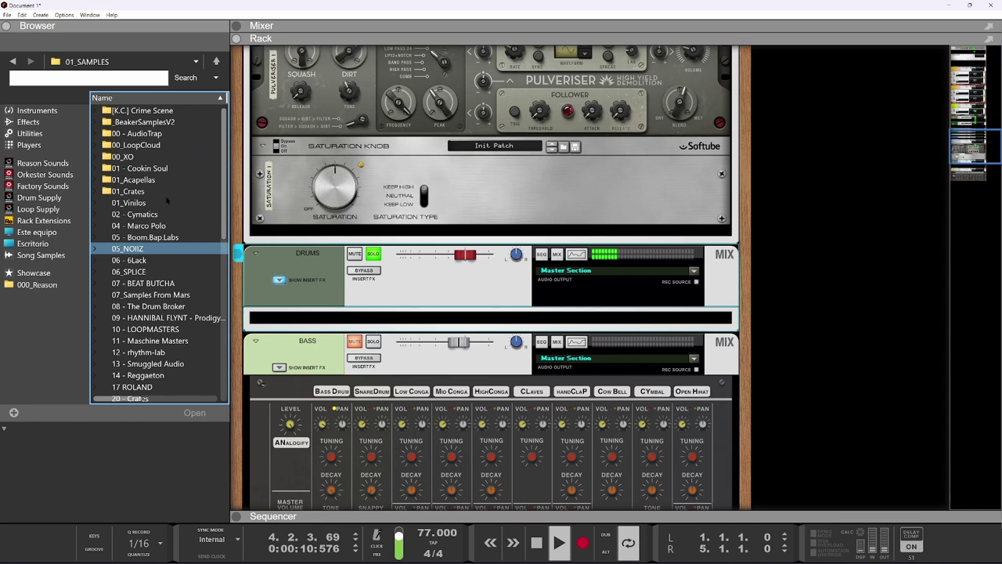
pyautogui.click(165, 332)
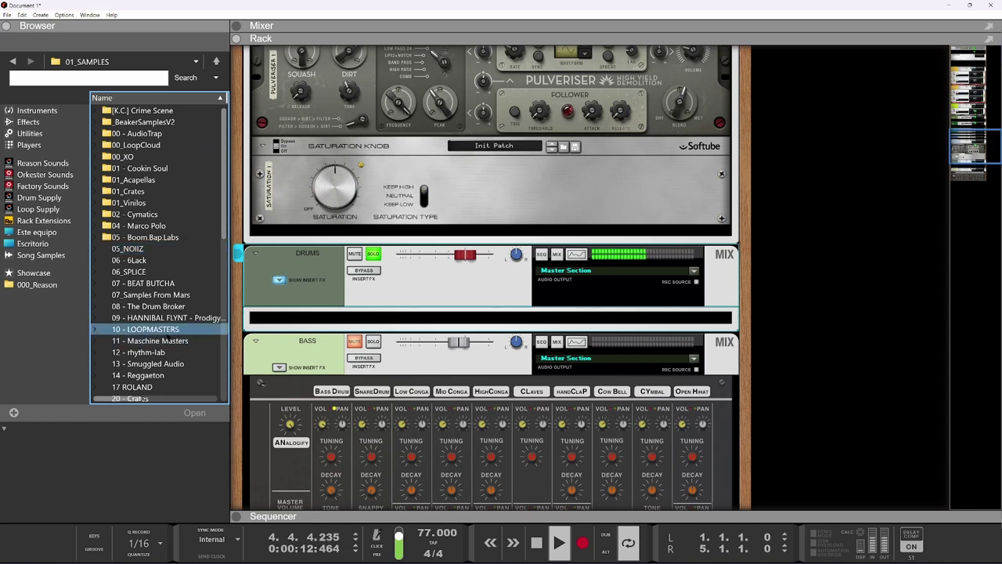
pyautogui.scroll(-3, 164, 345)
pyautogui.click(160, 353)
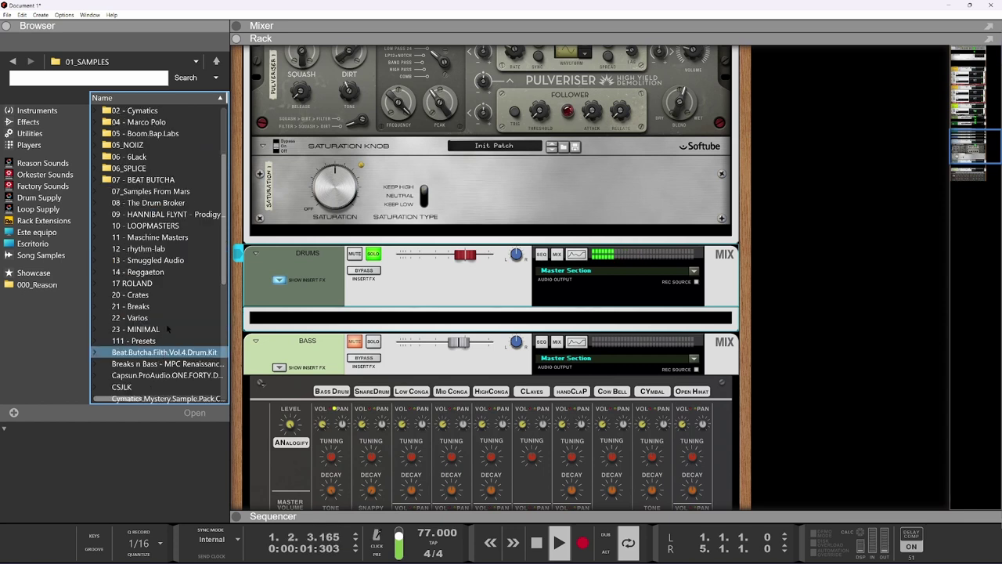
pyautogui.click(155, 330)
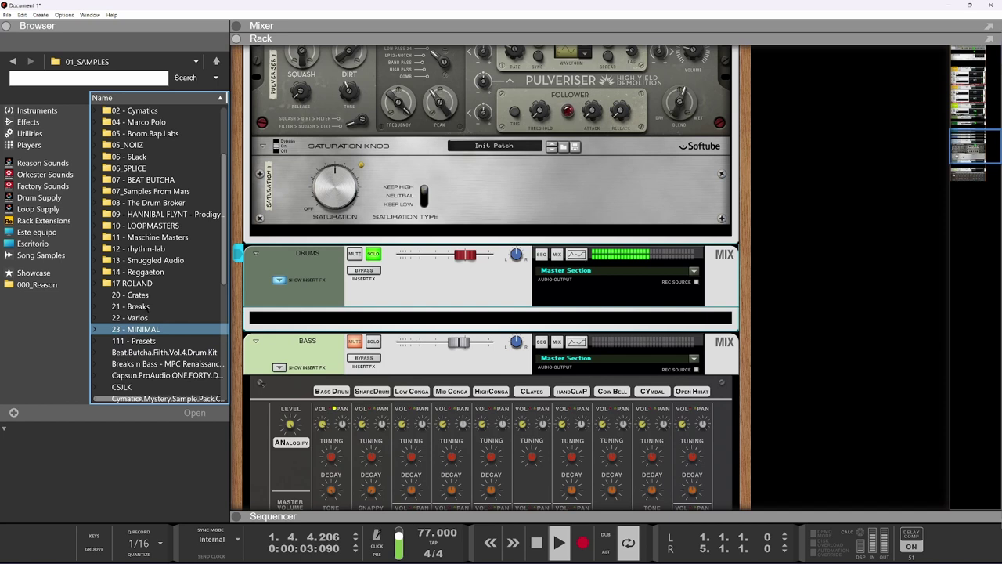
pyautogui.doubleClick(137, 306)
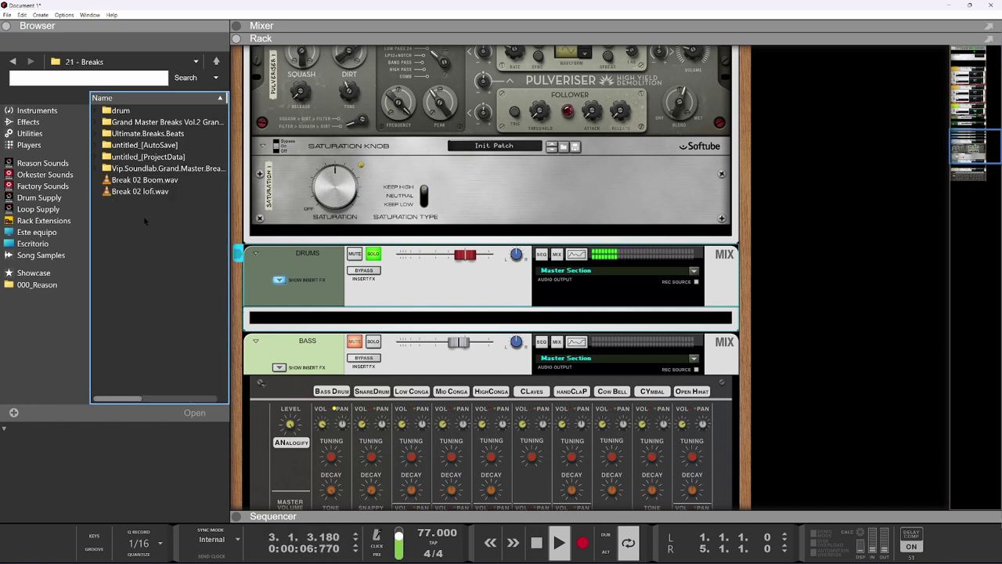
# Step: Stop the song playback and audition the Break 02 lofi.wav sample from the 21 - Breaks folder
pyautogui.click(141, 191)
pyautogui.click(160, 169)
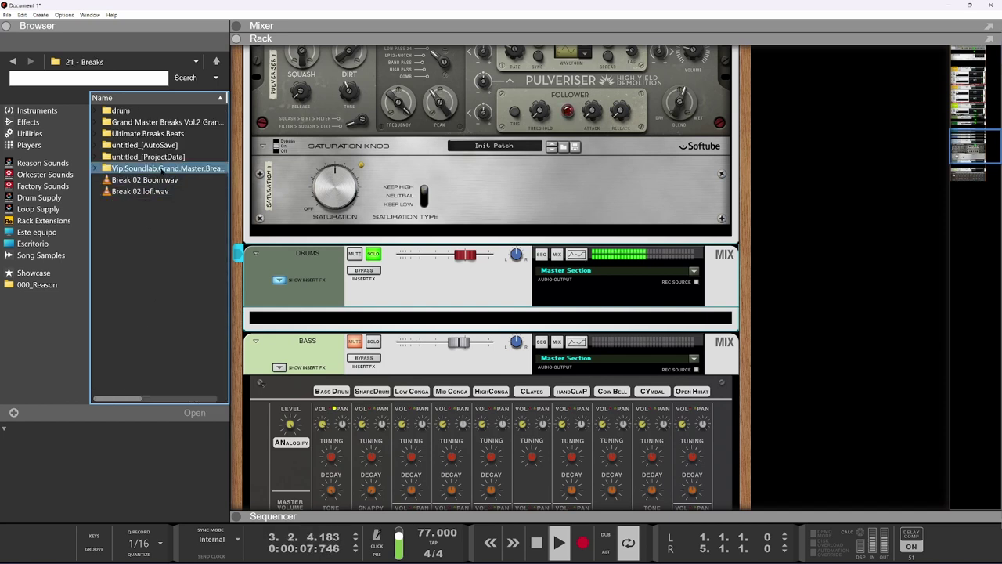
pyautogui.click(155, 191)
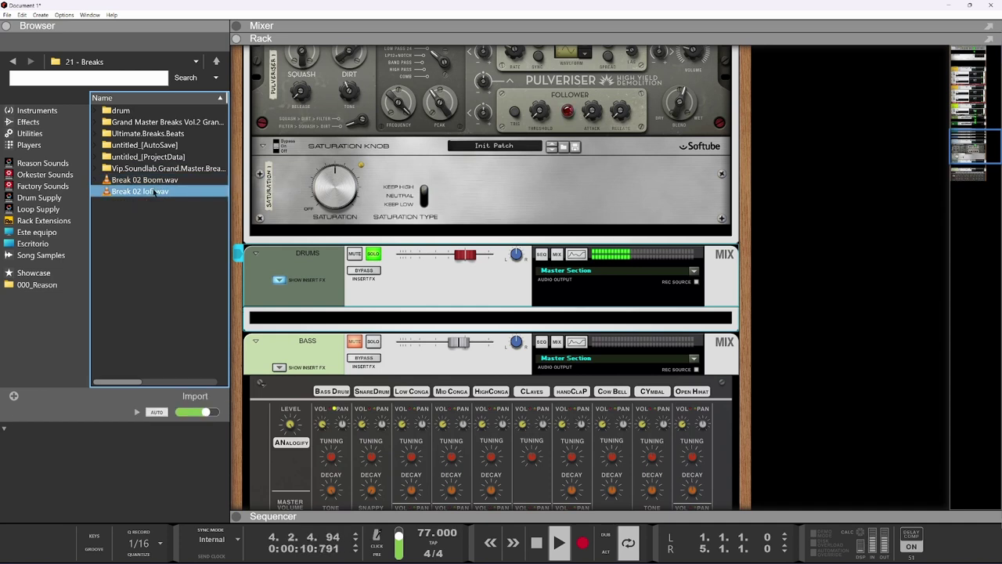
pyautogui.press('space')
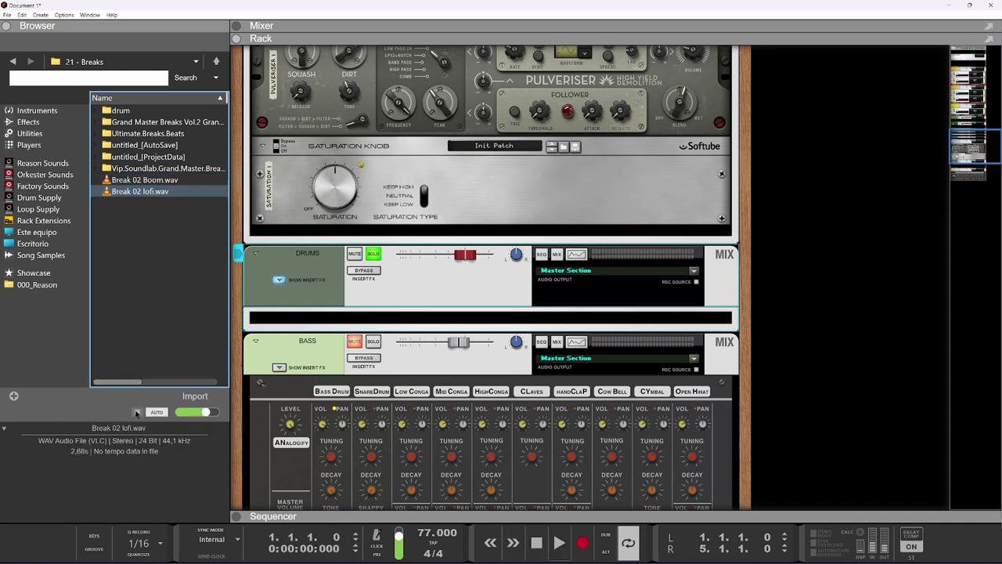
pyautogui.click(157, 192)
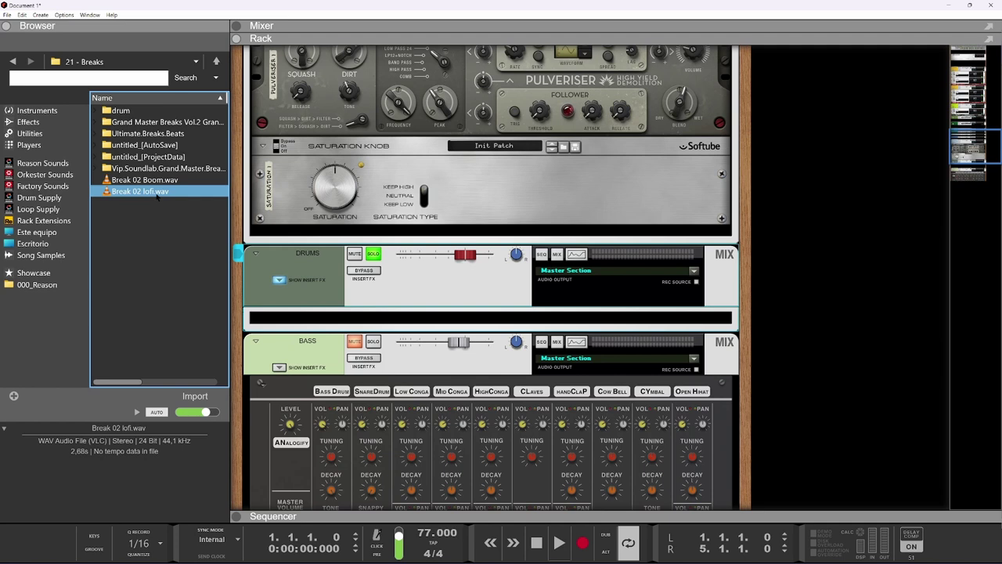
# Step: Resume song playback and lower the SNARES bus level to about -1.05 dB
pyautogui.click(405, 290)
pyautogui.press('space')
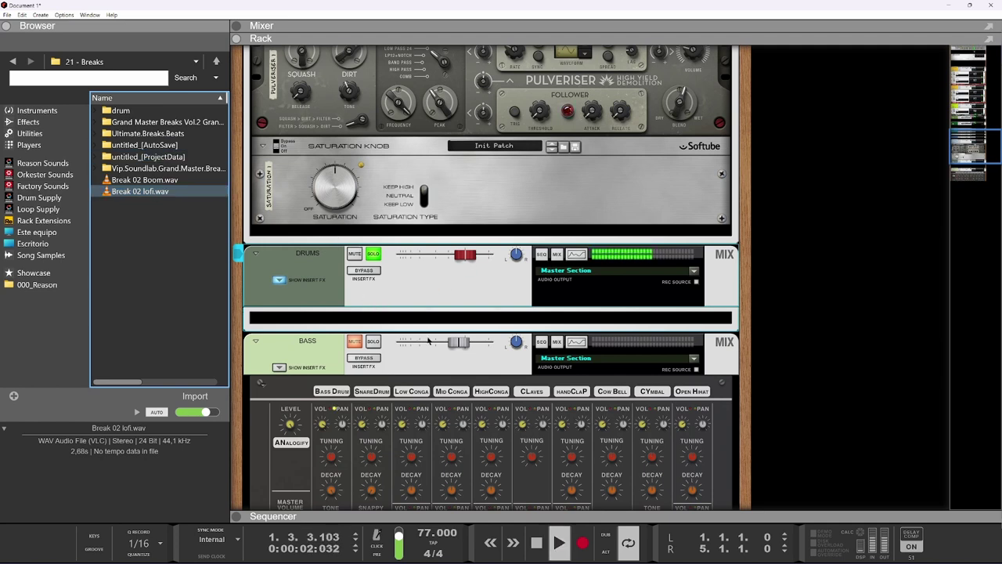
pyautogui.scroll(4, 428, 333)
pyautogui.scroll(3, 428, 332)
pyautogui.moveTo(465, 214); pyautogui.dragTo(458, 216)
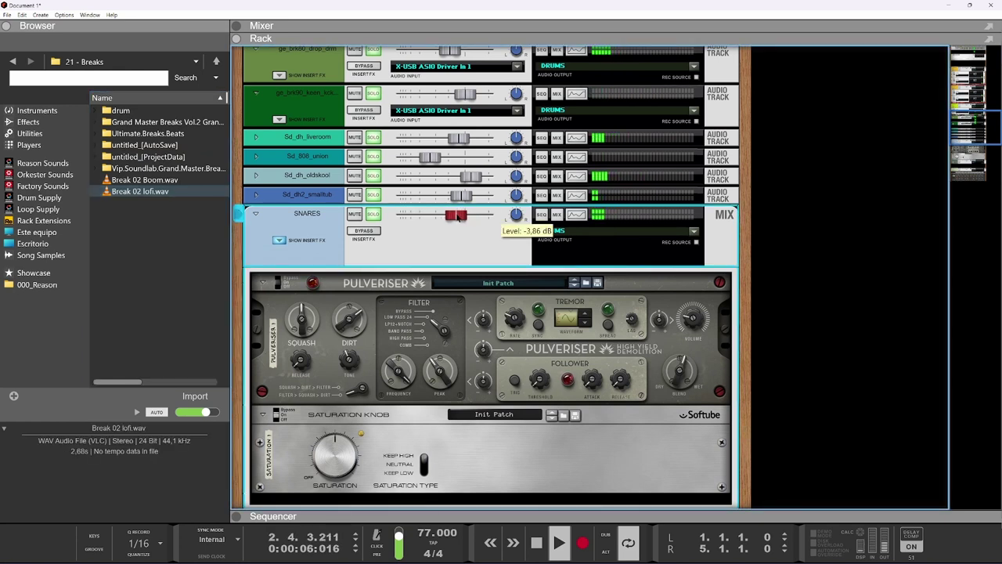
pyautogui.moveTo(457, 217); pyautogui.dragTo(463, 217)
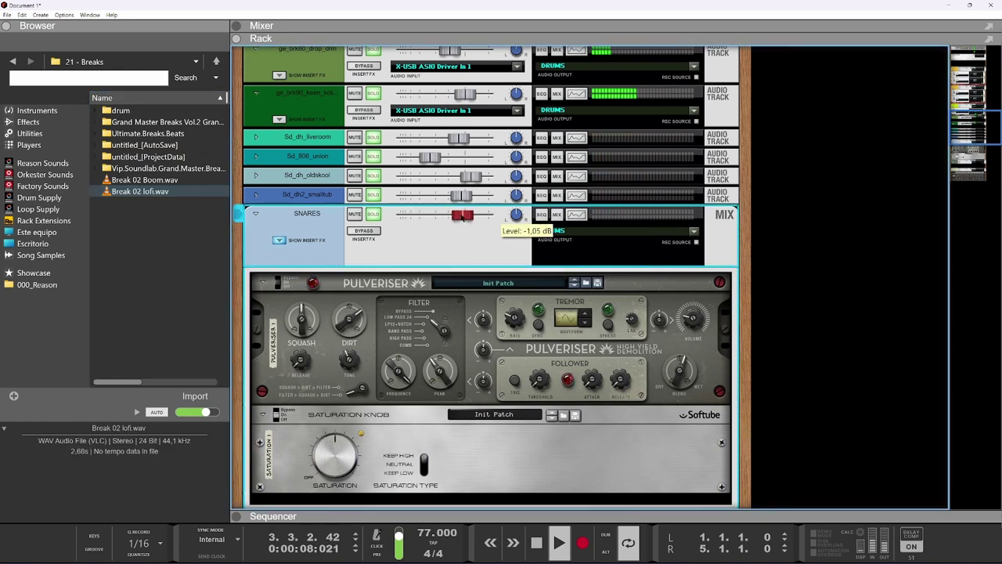
# Step: Add a D16 Group Decimort2 High Quality Bit Crusher to the DRUMS bus's insert effects
pyautogui.scroll(-7, 452, 235)
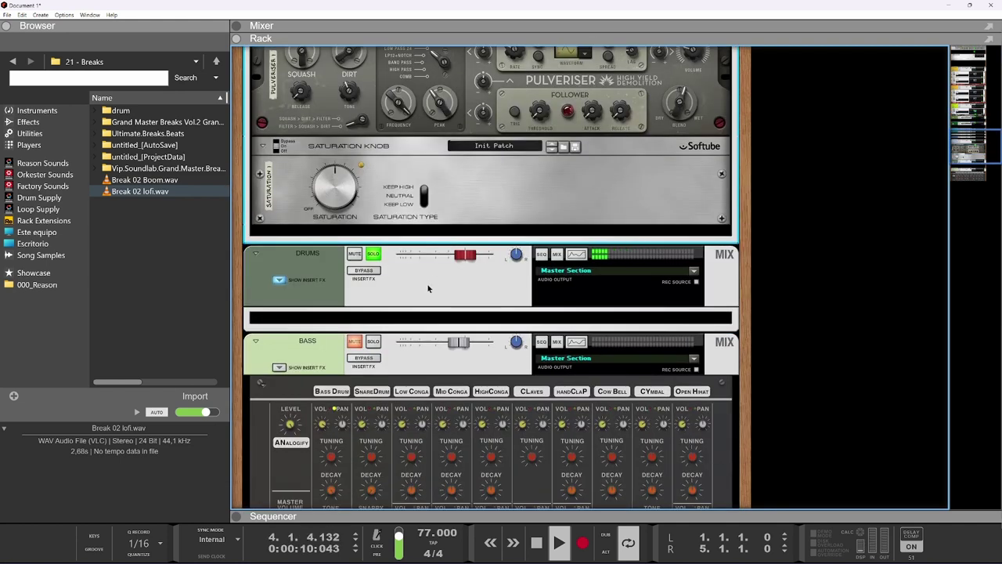
pyautogui.rightClick(374, 312)
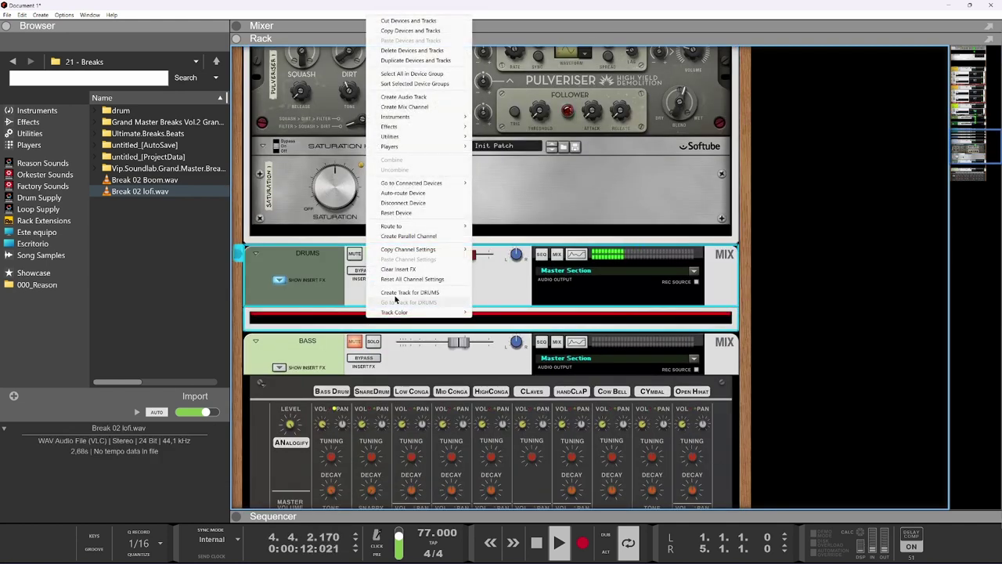
pyautogui.moveTo(409, 126)
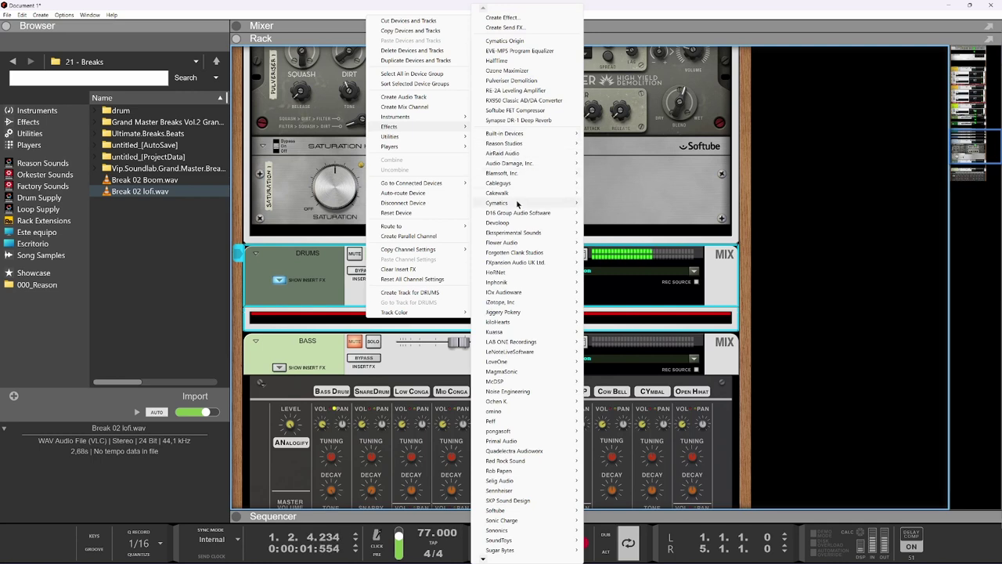
pyautogui.moveTo(516, 217)
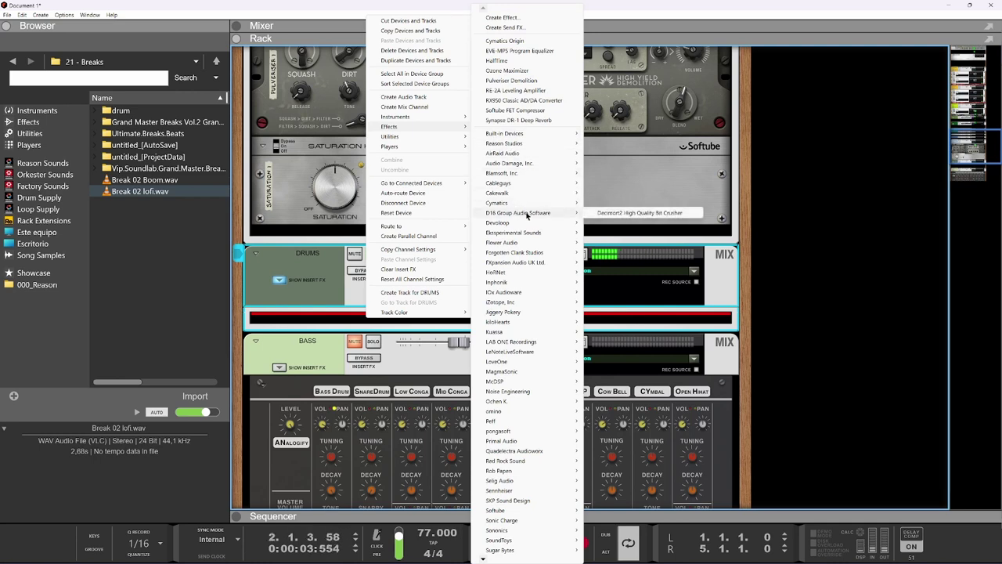
pyautogui.click(601, 212)
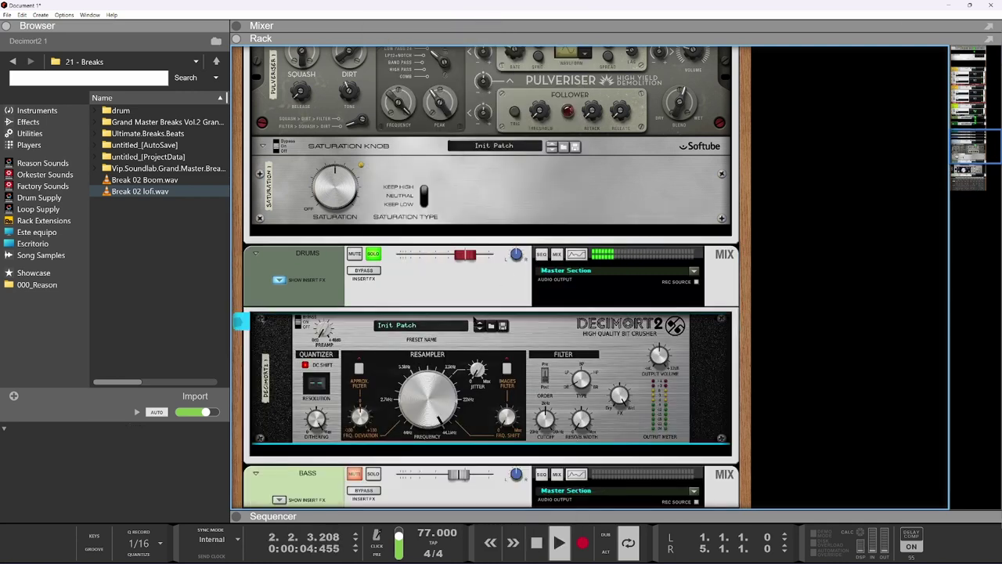
# Step: Load the SP-1200 (12bit) patch into the DRUMS bus's Decimort2
pyautogui.click(491, 326)
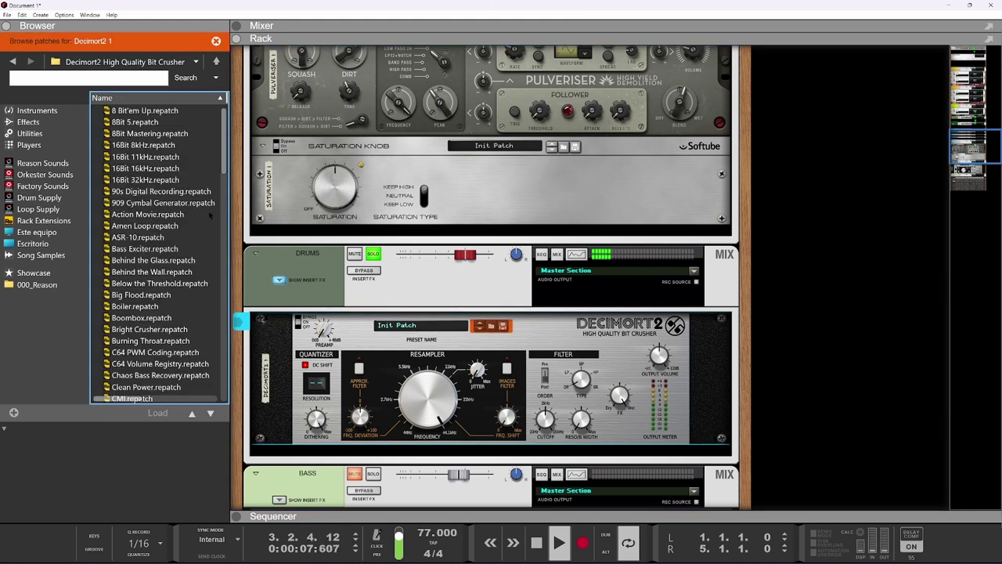
pyautogui.scroll(-10, 184, 214)
pyautogui.scroll(-15, 184, 214)
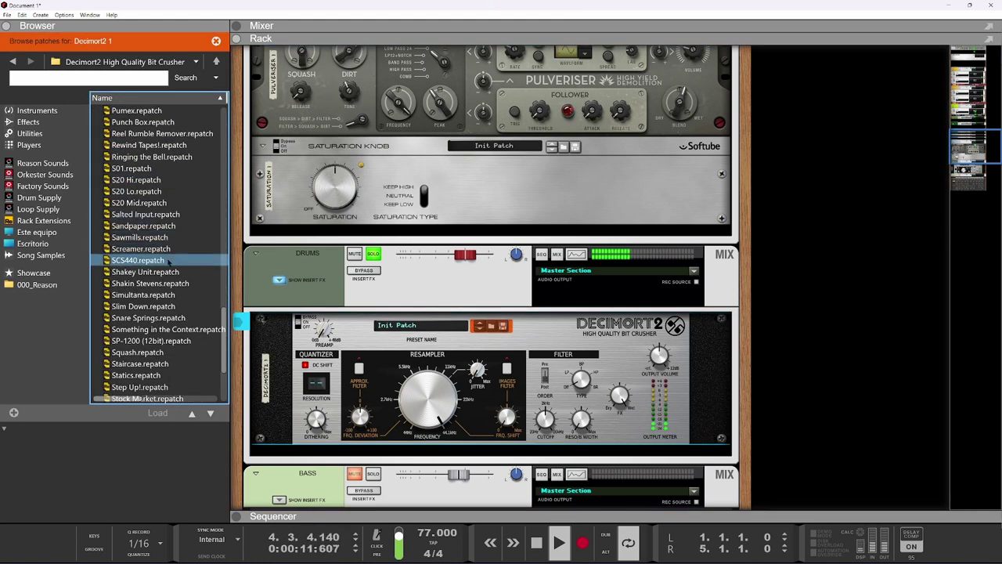
pyautogui.scroll(-1, 163, 247)
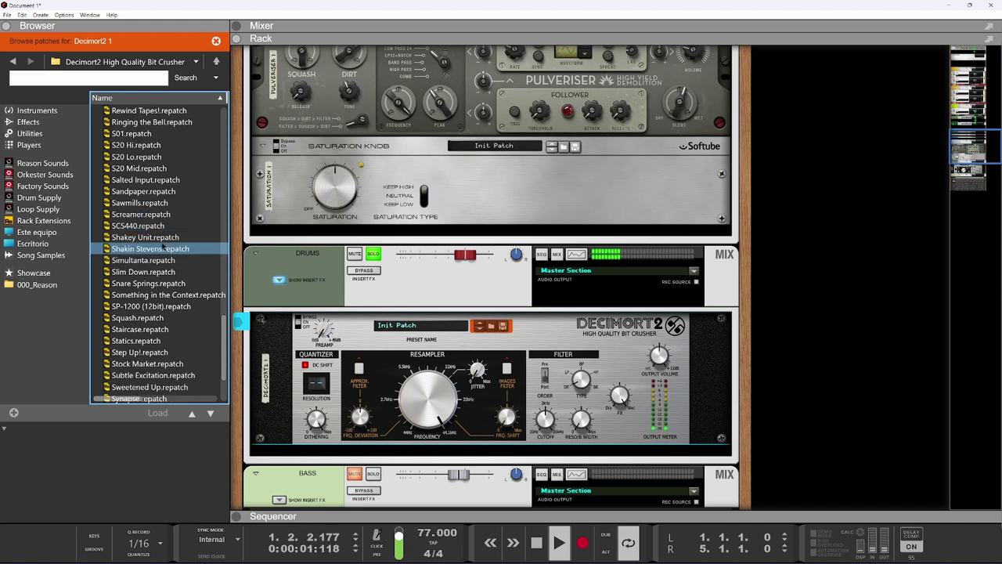
pyautogui.click(167, 306)
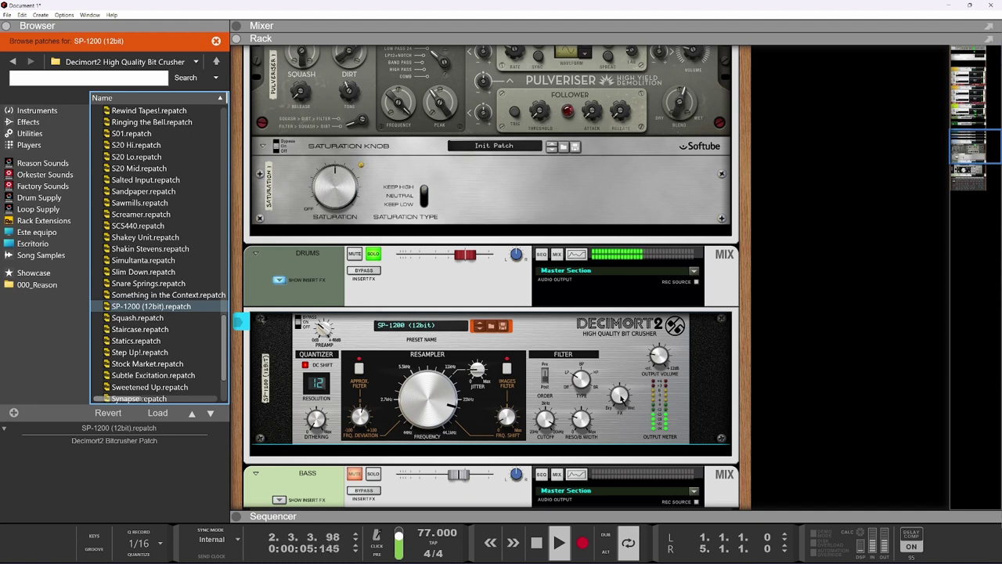
# Step: Reduce the Decimort2's dry/wet FX amount to about 8% and fine-tune its output volume
pyautogui.click(620, 396)
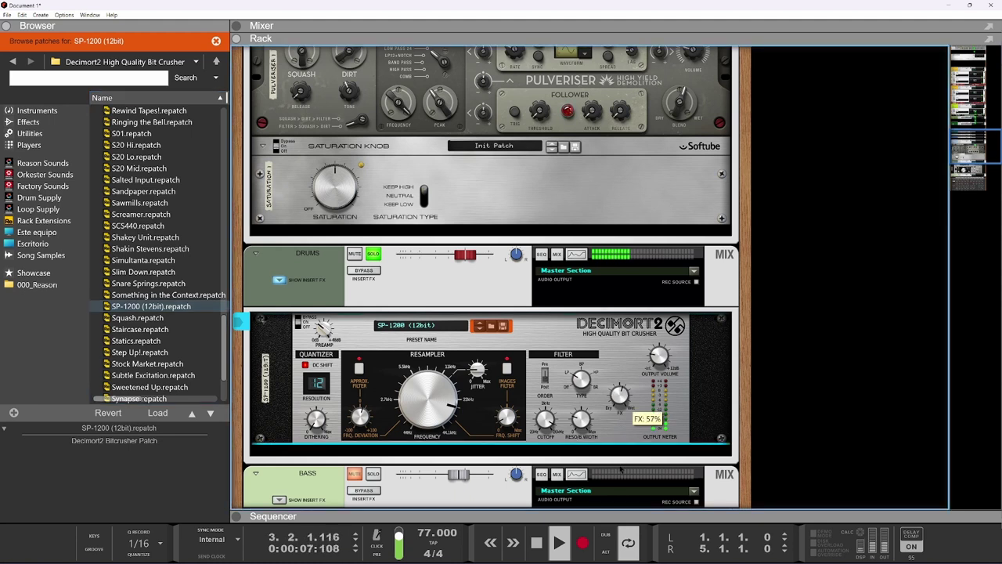
pyautogui.moveTo(616, 454); pyautogui.dragTo(605, 473)
pyautogui.moveTo(594, 519); pyautogui.dragTo(592, 529)
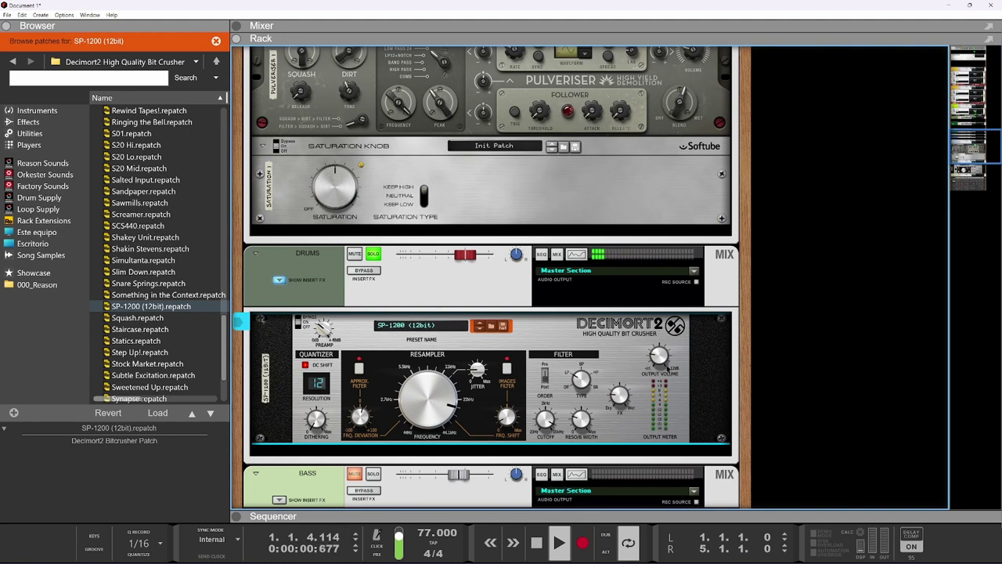
pyautogui.moveTo(659, 356); pyautogui.dragTo(658, 338)
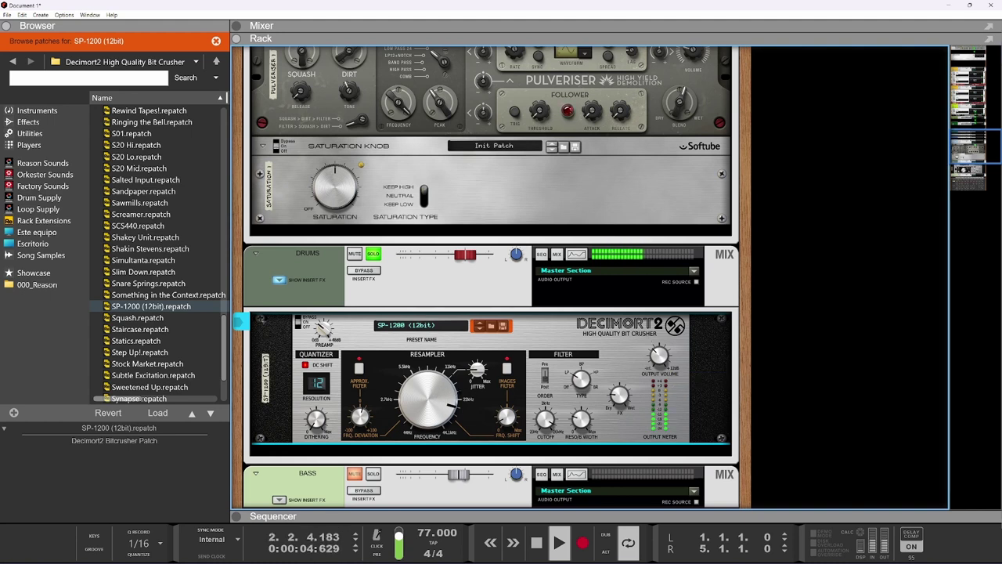
pyautogui.moveTo(618, 410)
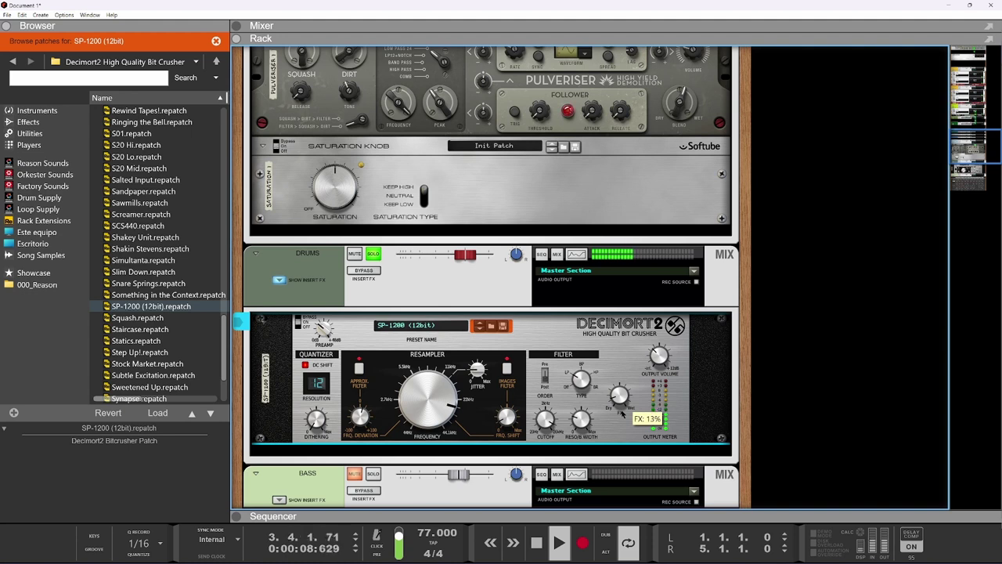
pyautogui.moveTo(660, 356)
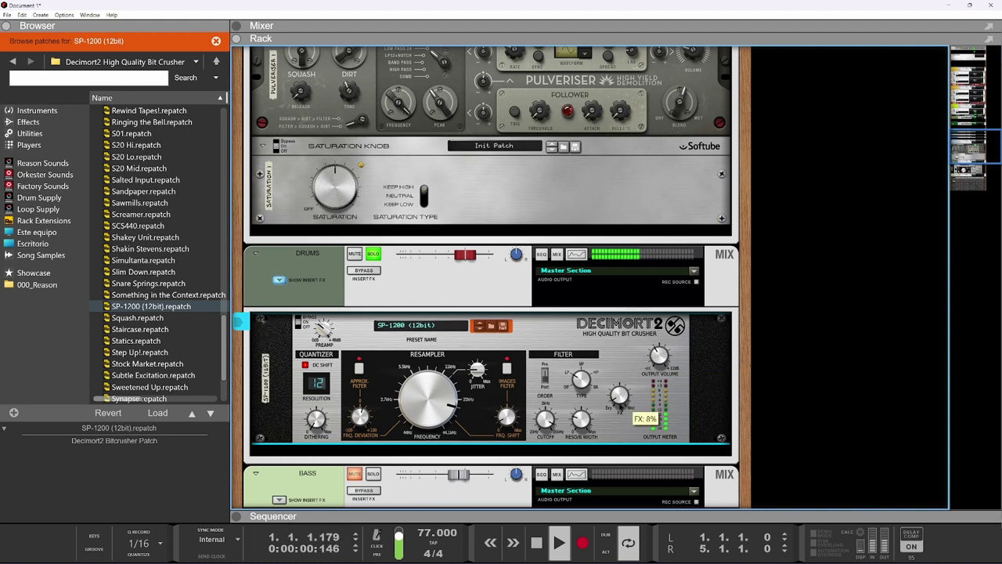
# Step: Turn on the DRUMS bus EQ and boost the high-mid about 2.54 dB at 817.7 Hz and the low band about 5.71 dB at 59.9 Hz
pyautogui.click(576, 254)
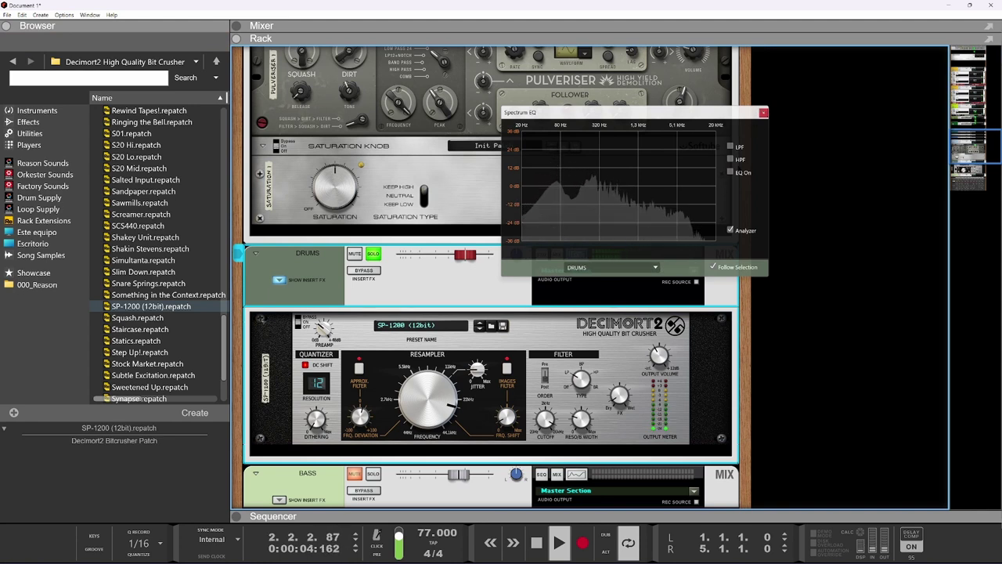
pyautogui.click(729, 171)
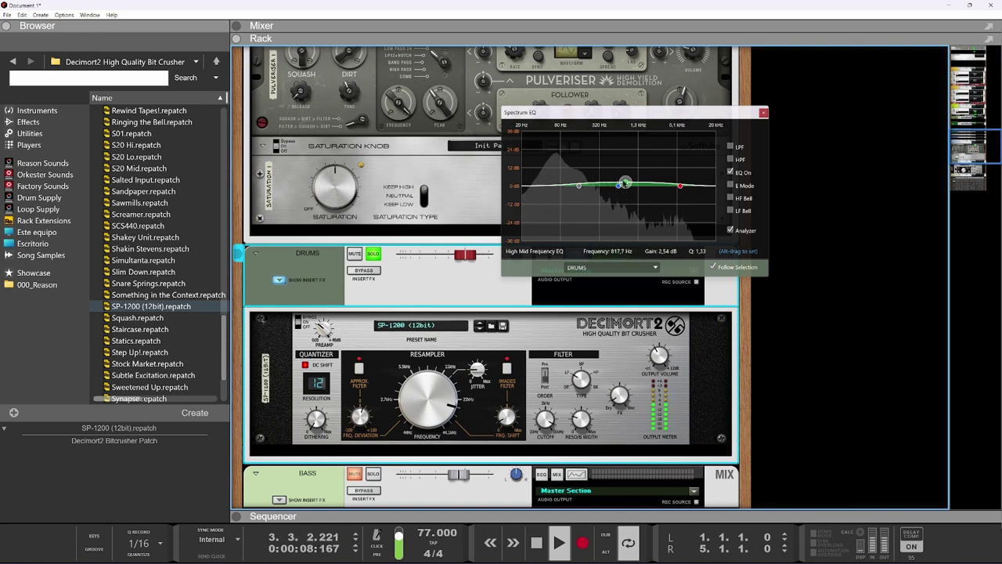
pyautogui.click(578, 186)
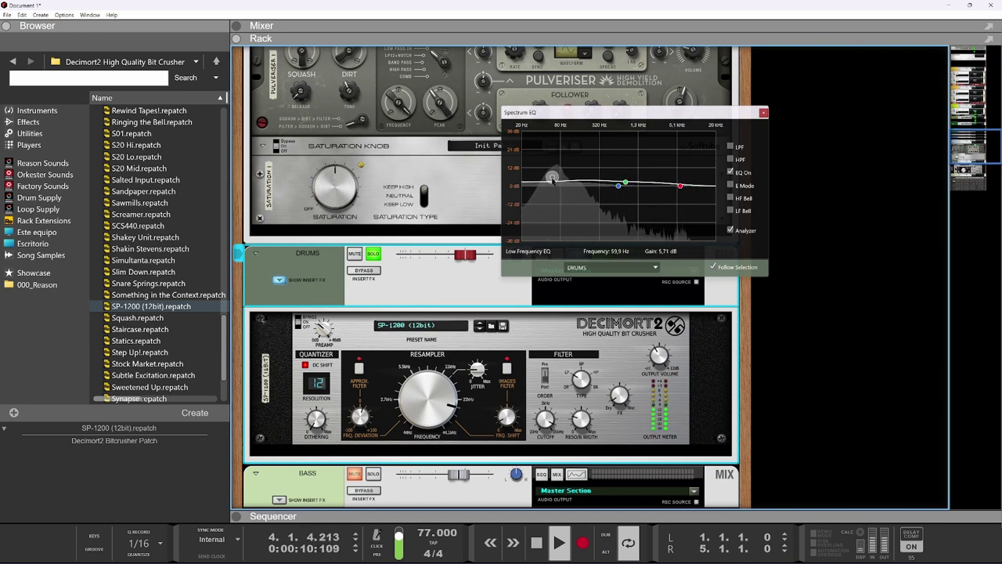
# Step: Cut the DRUMS bus's low-mid EQ band by about 2.54 dB near 233.9 Hz and close the EQ window
pyautogui.click(619, 186)
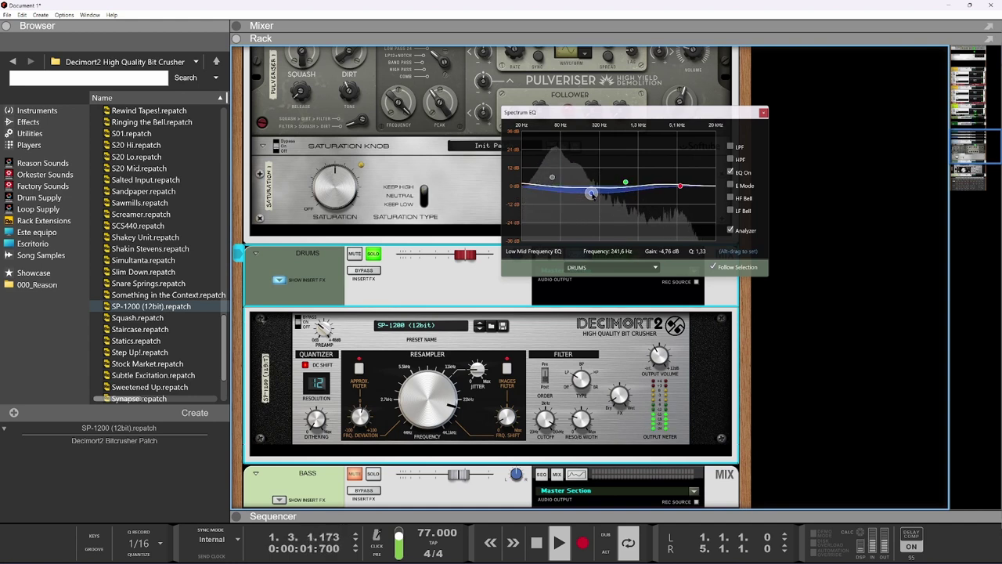
pyautogui.moveTo(591, 190); pyautogui.dragTo(591, 181)
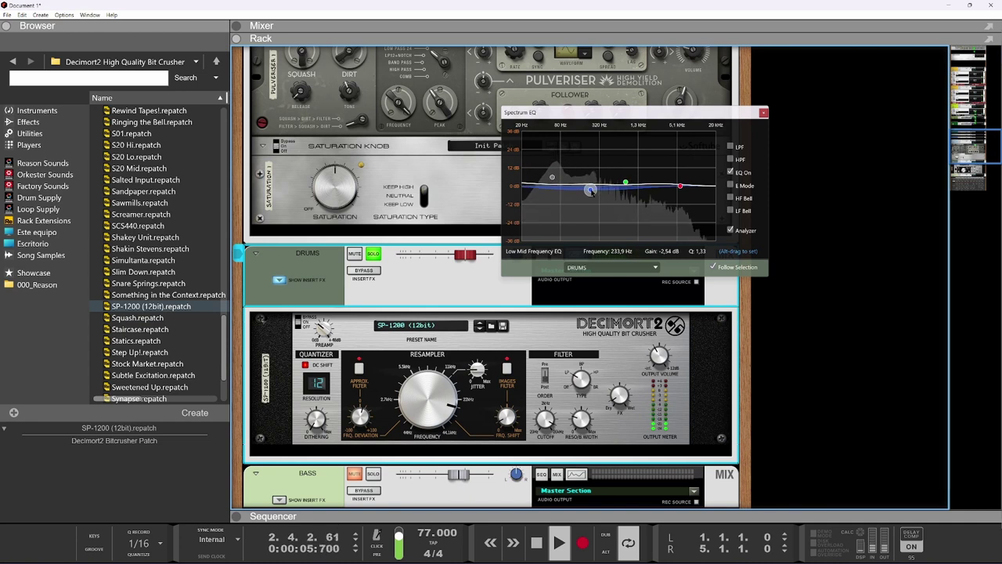
pyautogui.click(763, 112)
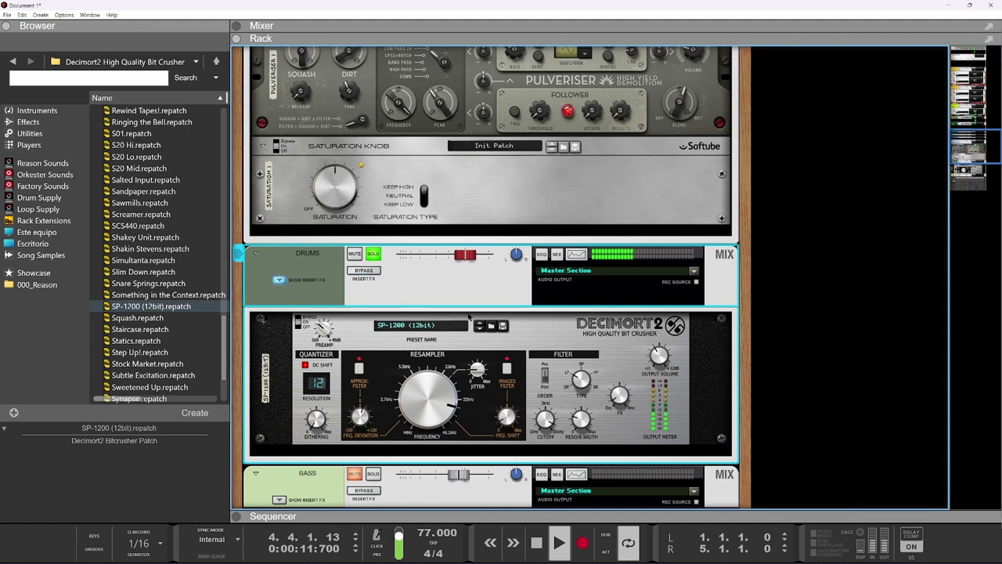
# Step: Try the DRUMS bus Decimort2's filter order, cutoff and dithering settings, and inspect its rear panel
pyautogui.scroll(-3, 531, 324)
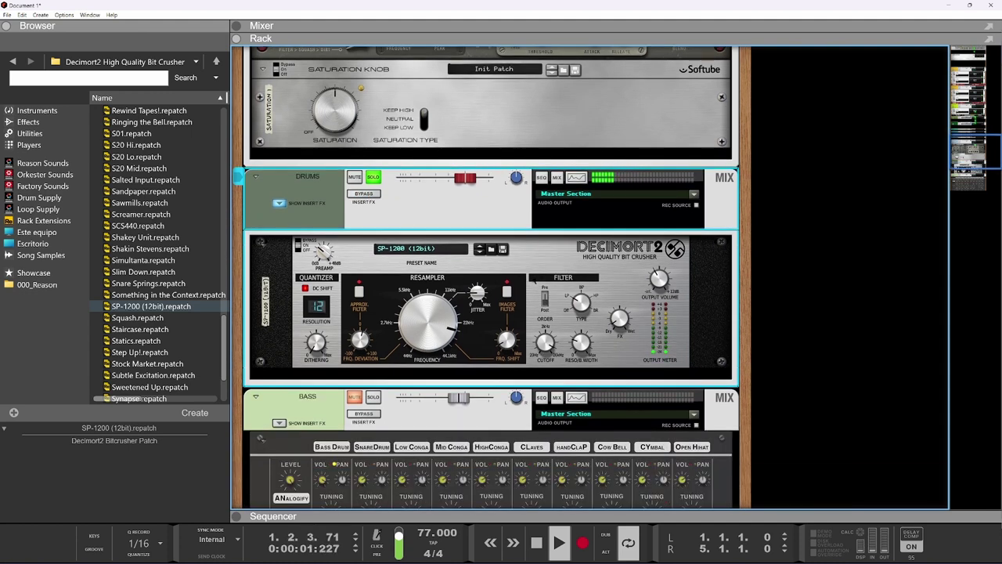
pyautogui.click(546, 301)
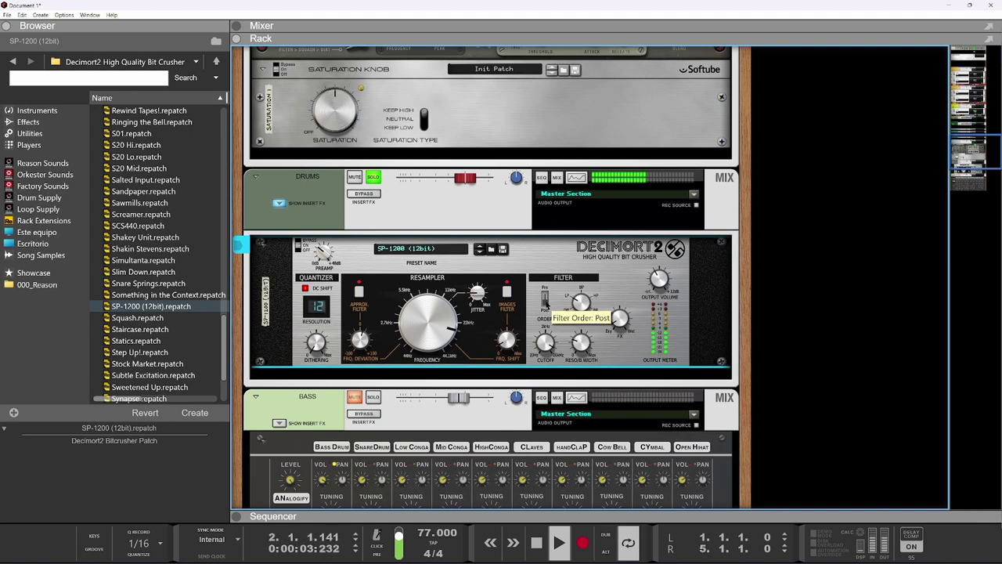
pyautogui.click(545, 302)
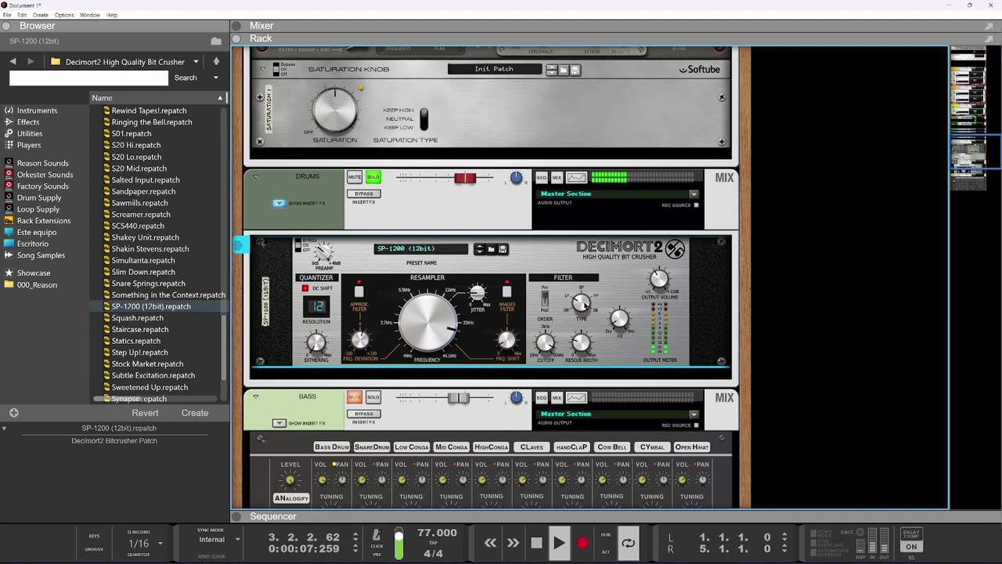
pyautogui.moveTo(549, 344); pyautogui.dragTo(545, 378)
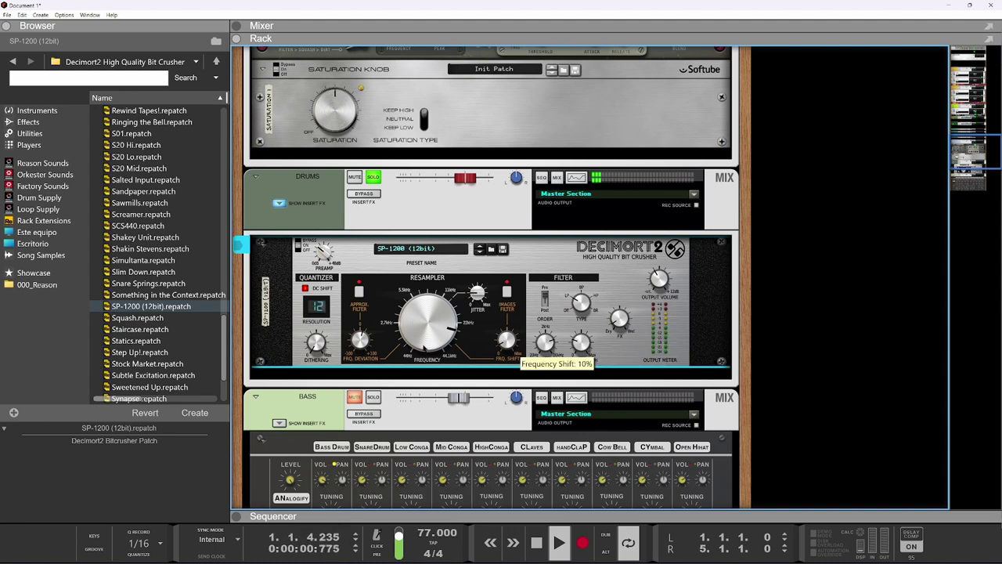
pyautogui.moveTo(322, 332); pyautogui.dragTo(328, 288)
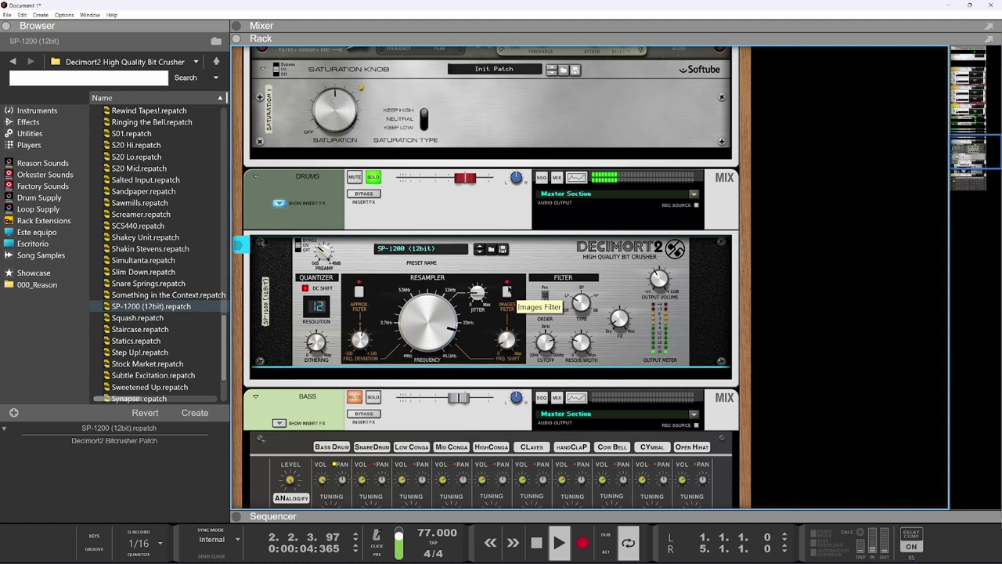
pyautogui.press('Tab')
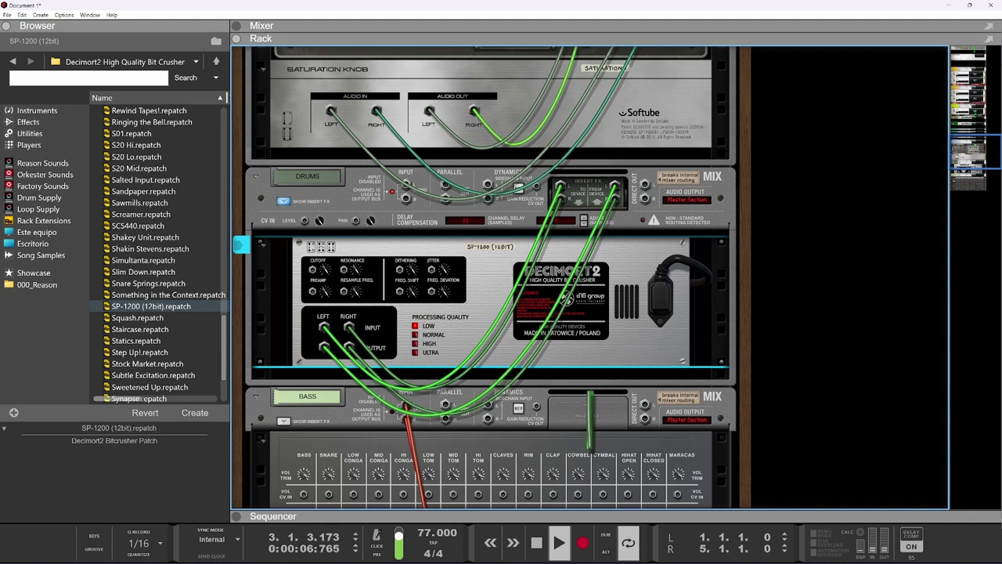
pyautogui.press('Tab')
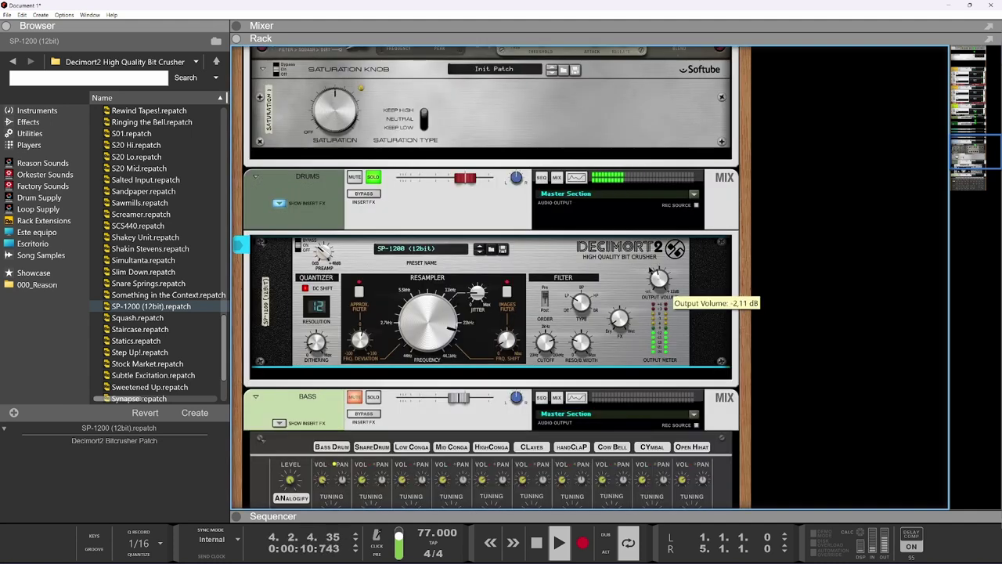
# Step: Unsolo the DRUMS bus and fine-tune its Decimort2's output volume to around -1.36 dB
pyautogui.click(437, 193)
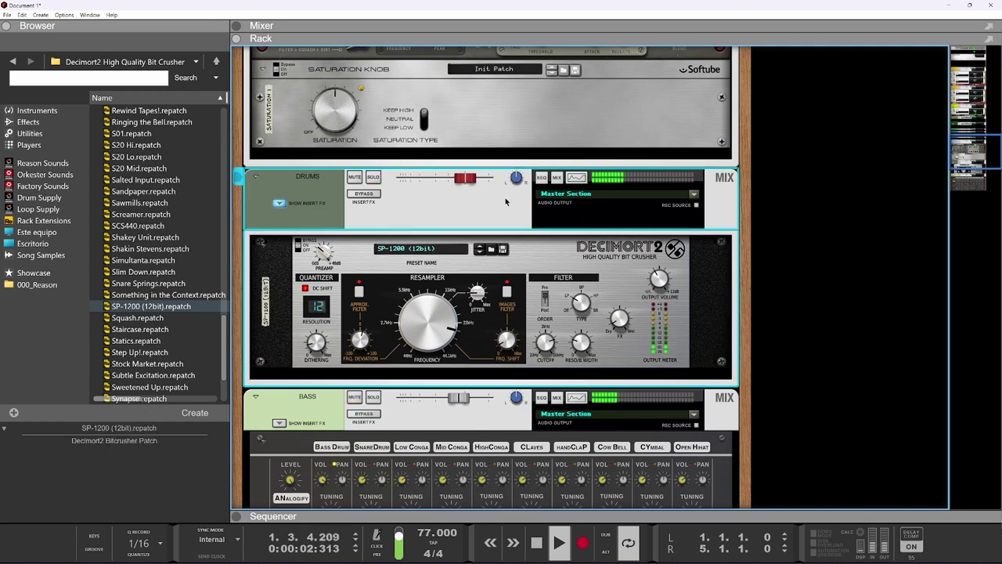
pyautogui.scroll(1, 511, 220)
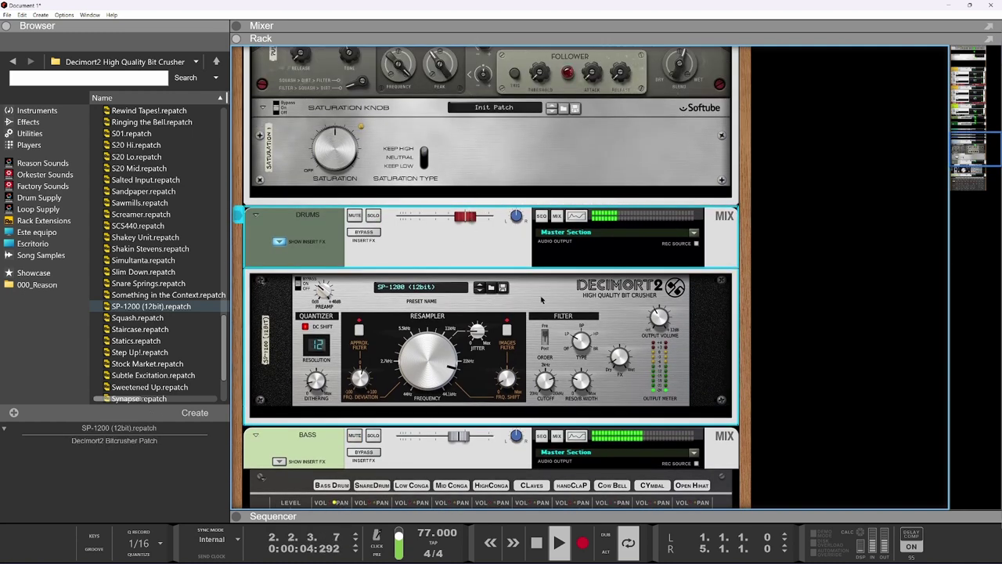
pyautogui.click(660, 320)
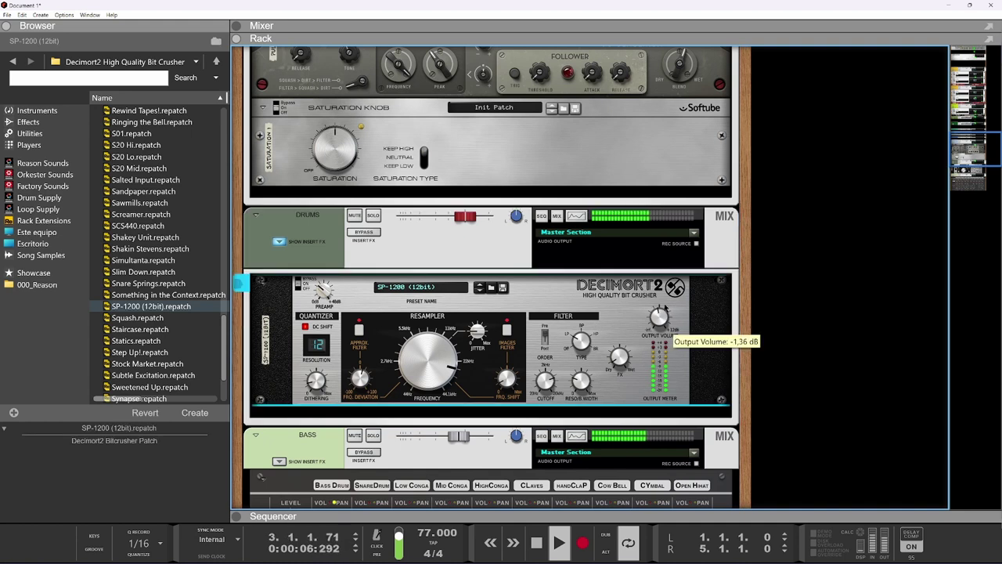
pyautogui.moveTo(665, 307); pyautogui.dragTo(656, 313)
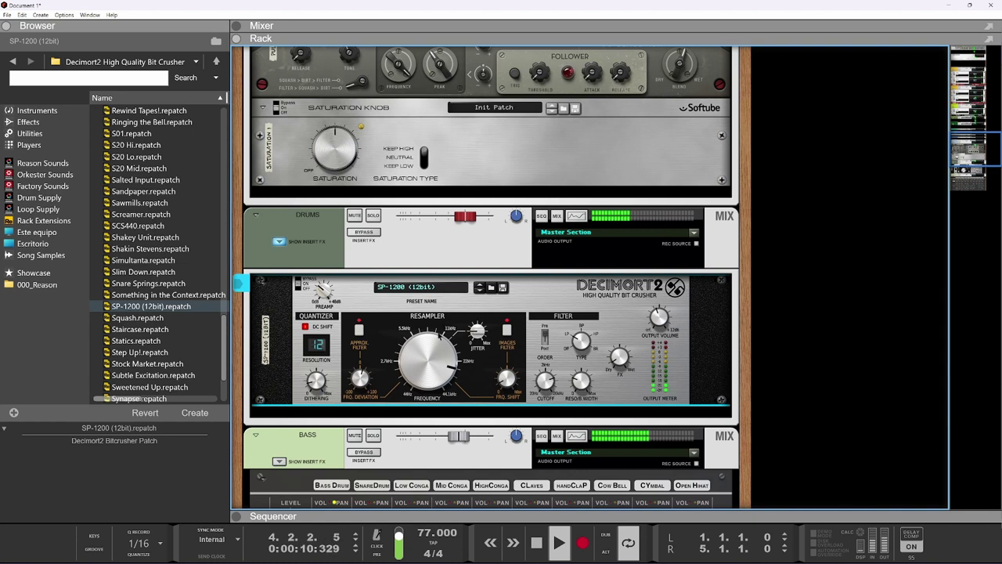
# Step: Compare the DRUMS bus with its insert effects bypassed and its EQ toggled, restoring the insert effects at the end
pyautogui.click(358, 232)
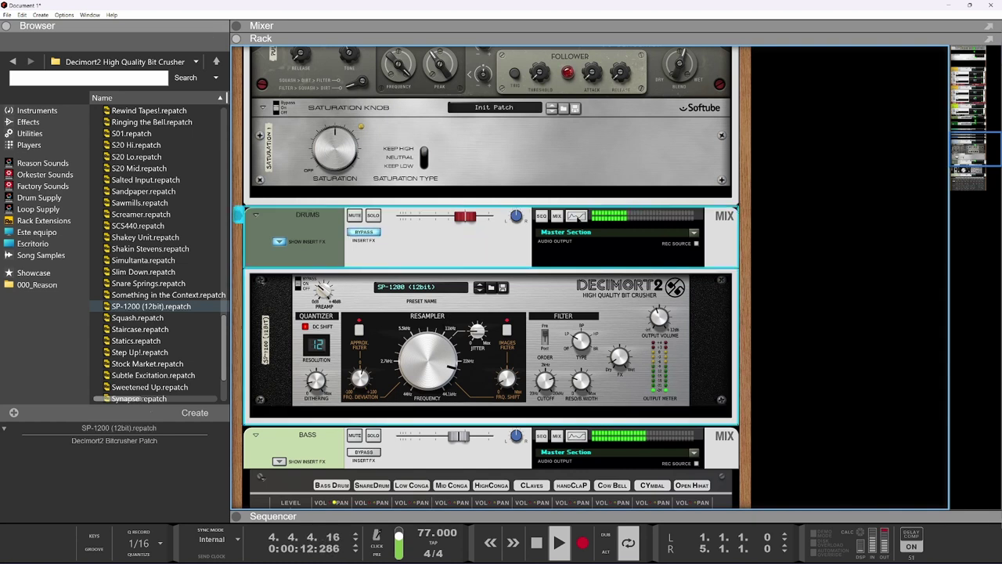
pyautogui.click(576, 216)
pyautogui.click(729, 172)
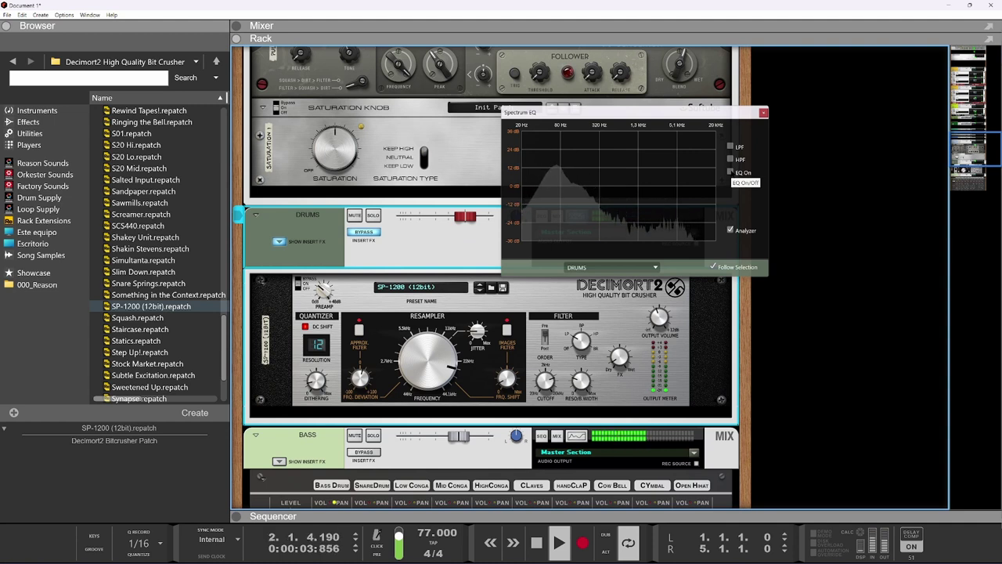
pyautogui.click(730, 172)
pyautogui.click(762, 113)
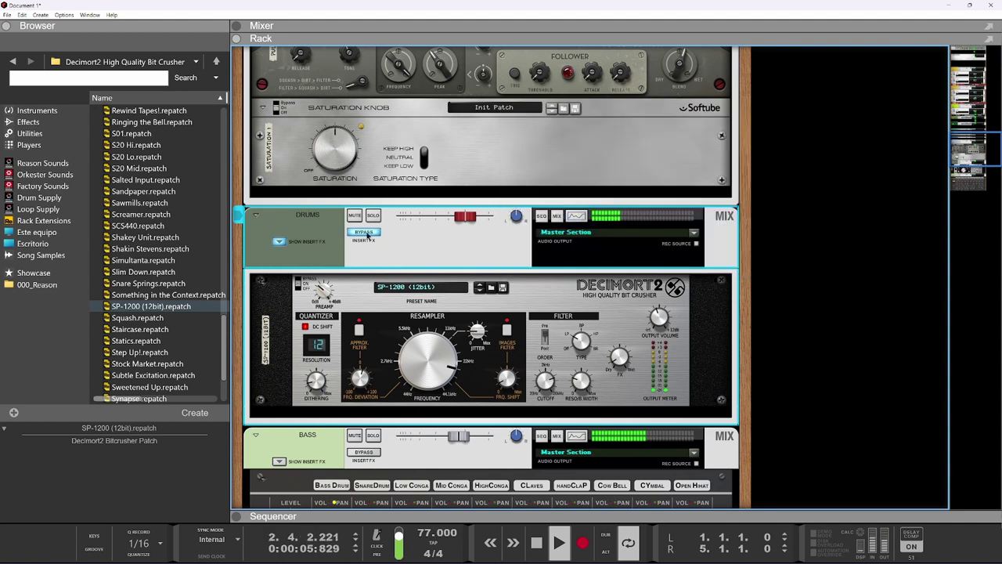
pyautogui.click(367, 235)
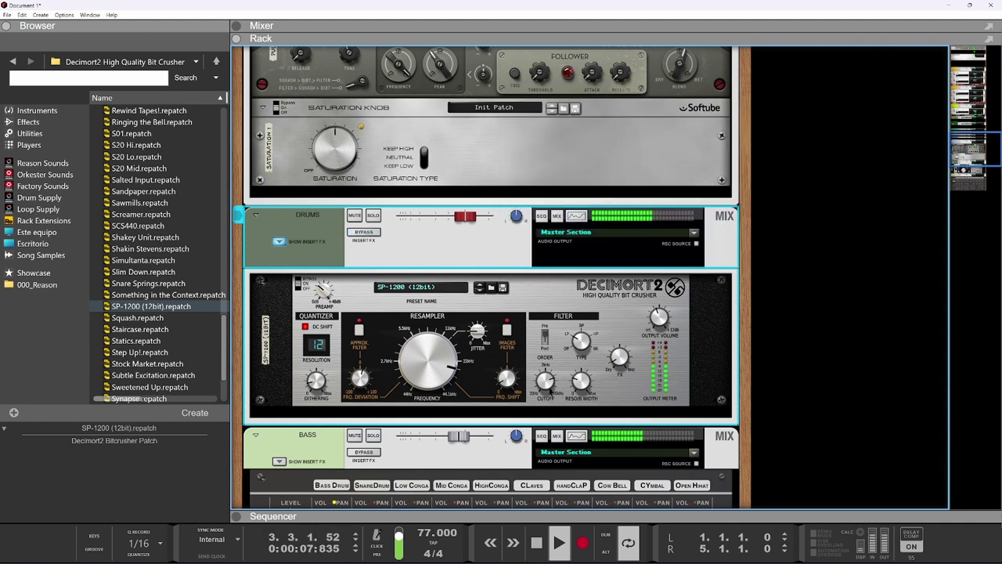
# Step: Try a filter cutoff of about 7266 Hz and a preamp gain of about 30.18 dB on the DRUMS Decimort2
pyautogui.click(552, 368)
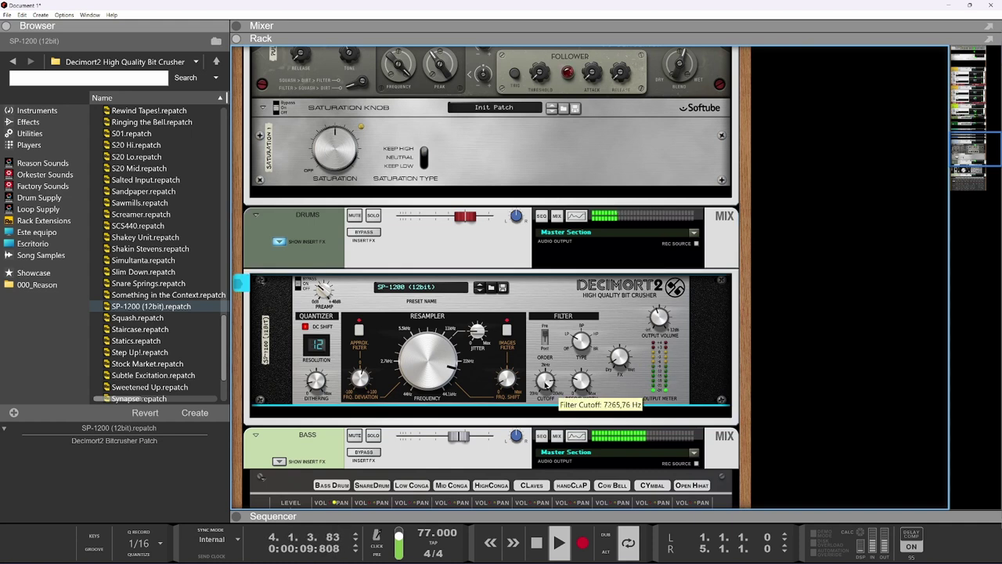
pyautogui.scroll(-3, 377, 329)
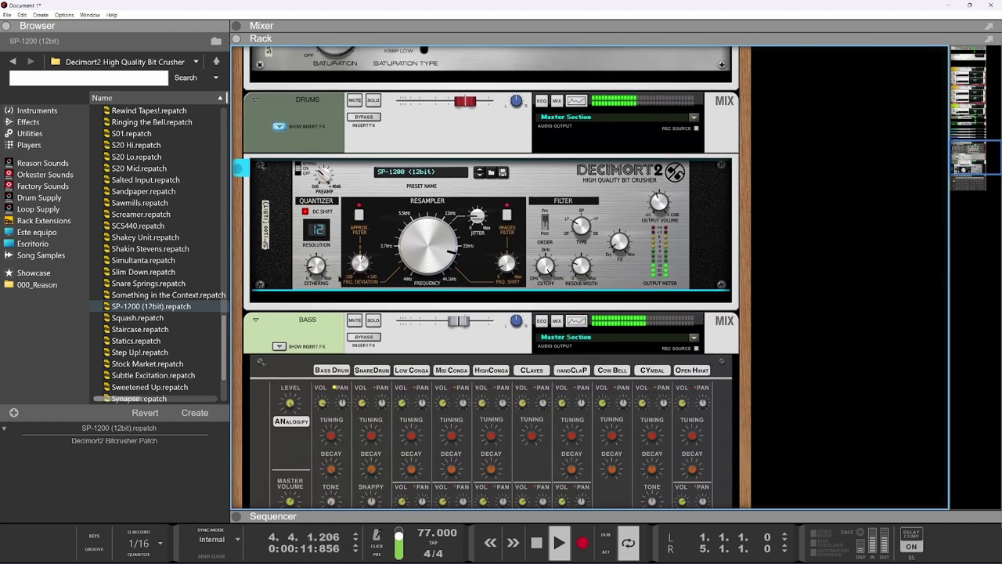
pyautogui.rightClick(338, 276)
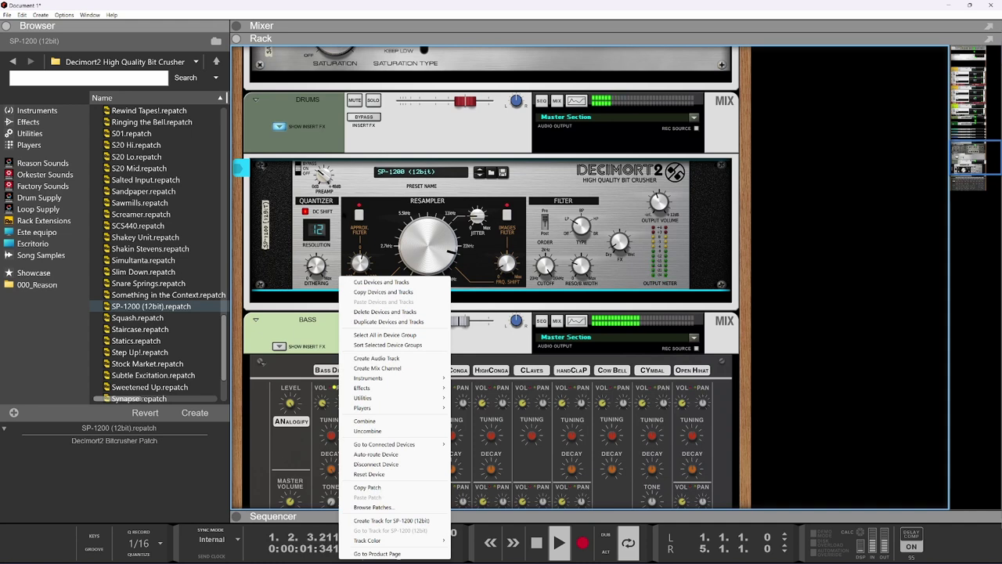
pyautogui.click(342, 214)
pyautogui.moveTo(320, 173); pyautogui.dragTo(324, 126)
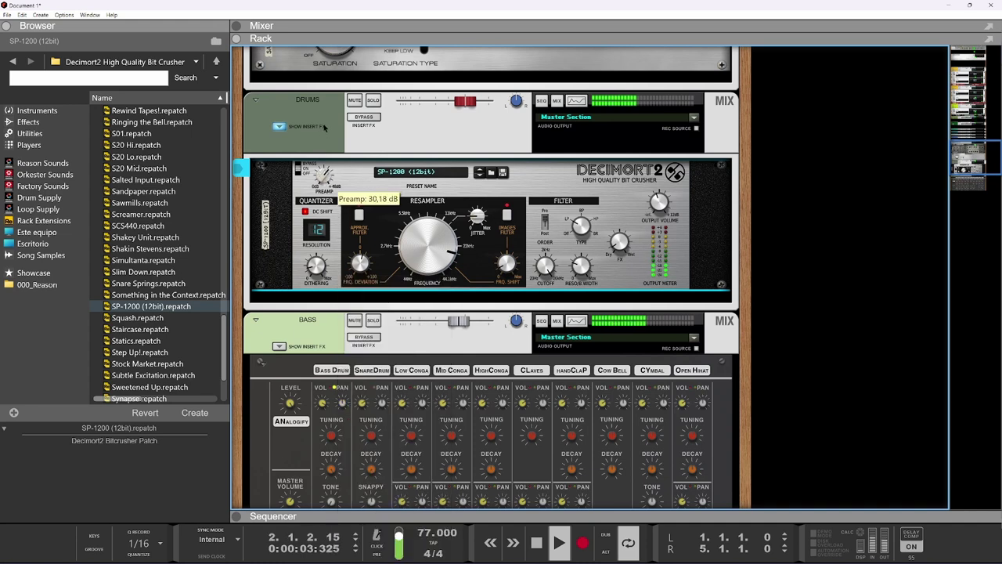
# Step: Solo the DRUMS bus, lower the Decimort2's preamp to about 2.24 dB while fine-tuning the effect, and unsolo the bus
pyautogui.click(372, 100)
pyautogui.moveTo(323, 175); pyautogui.dragTo(326, 244)
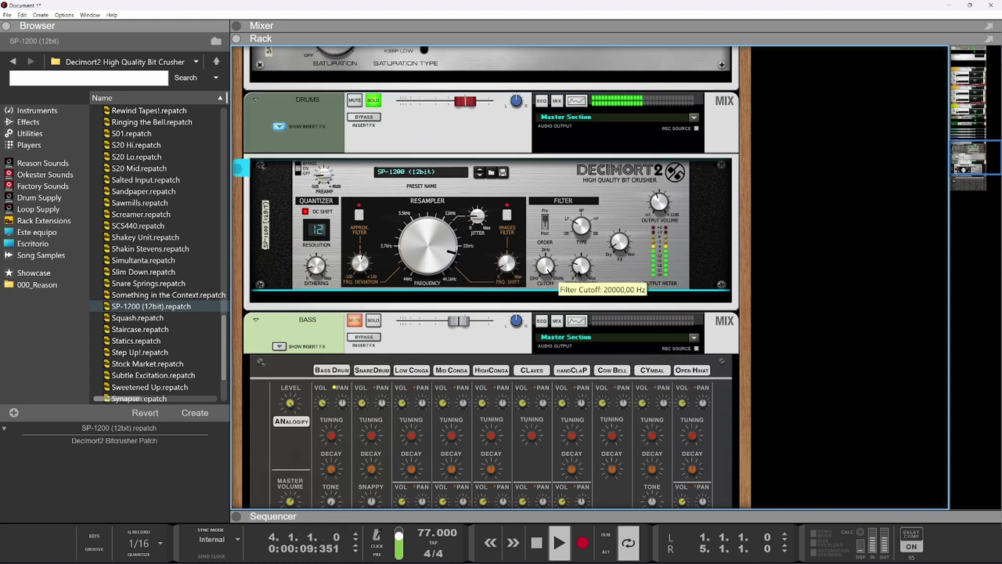
pyautogui.moveTo(629, 253); pyautogui.dragTo(629, 254)
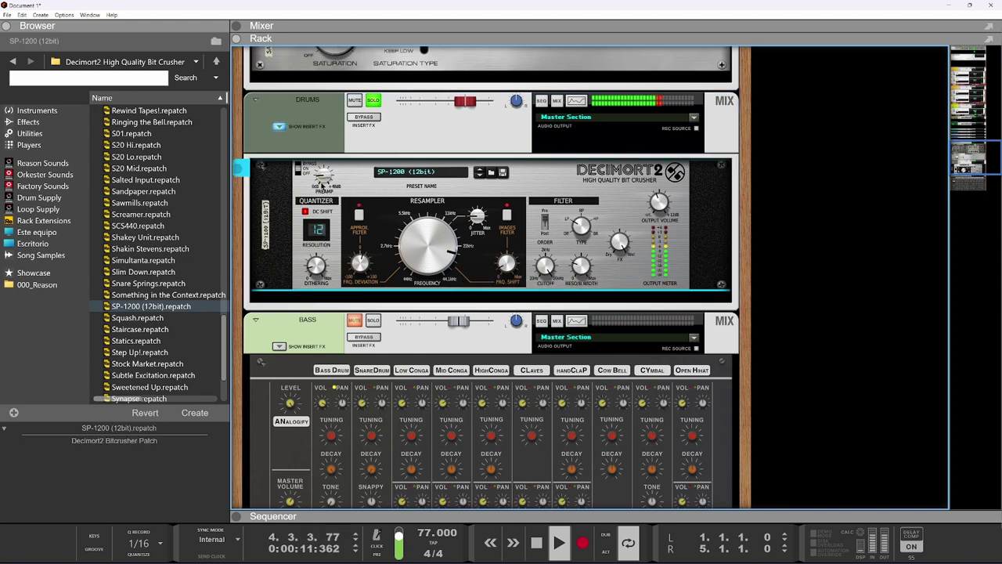
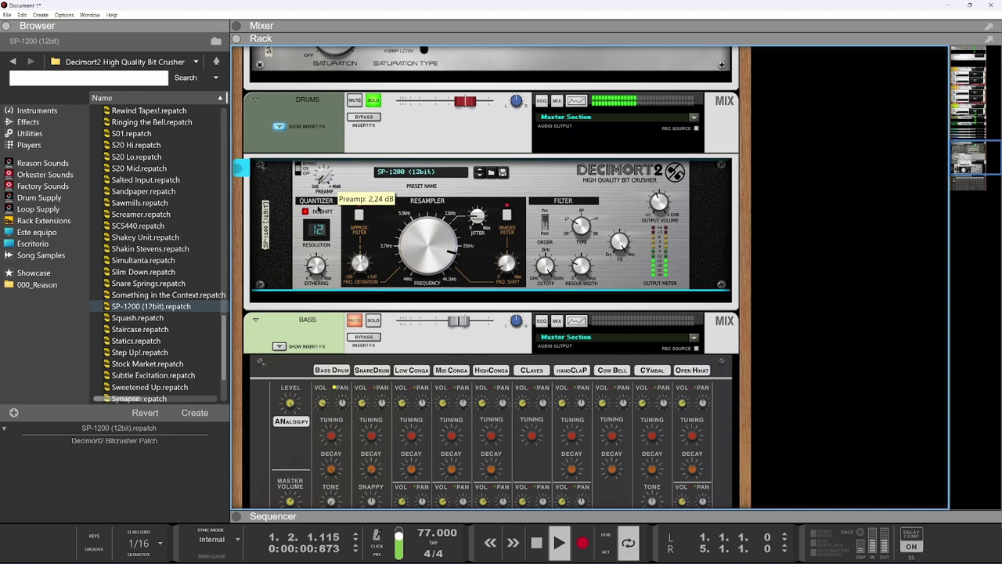
pyautogui.click(373, 101)
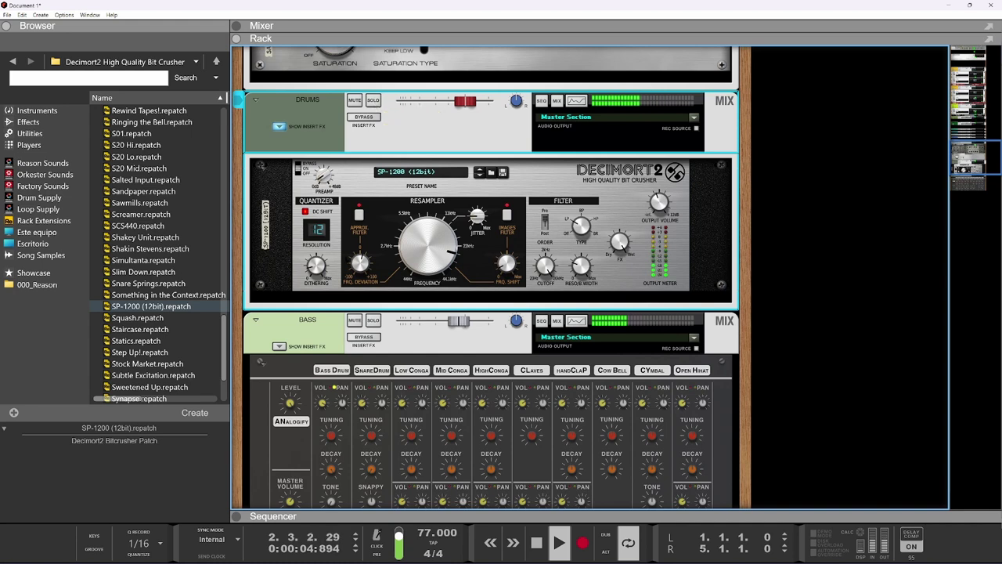
# Step: Set the DRUMS Decimort2's filter cutoff to about 13857 Hz
pyautogui.rightClick(345, 259)
pyautogui.click(641, 205)
pyautogui.moveTo(562, 274); pyautogui.dragTo(526, 288)
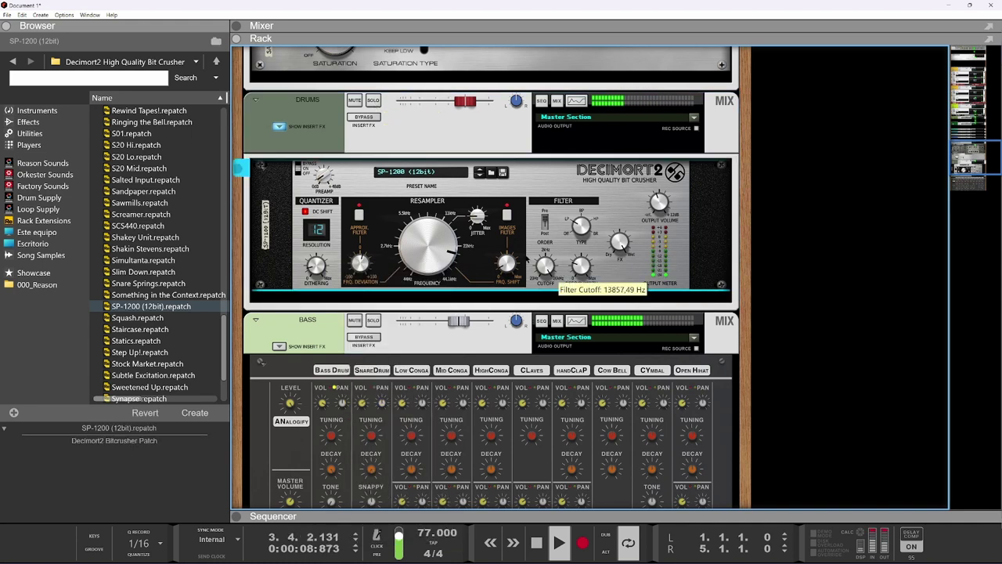
pyautogui.rightClick(401, 273)
pyautogui.click(379, 269)
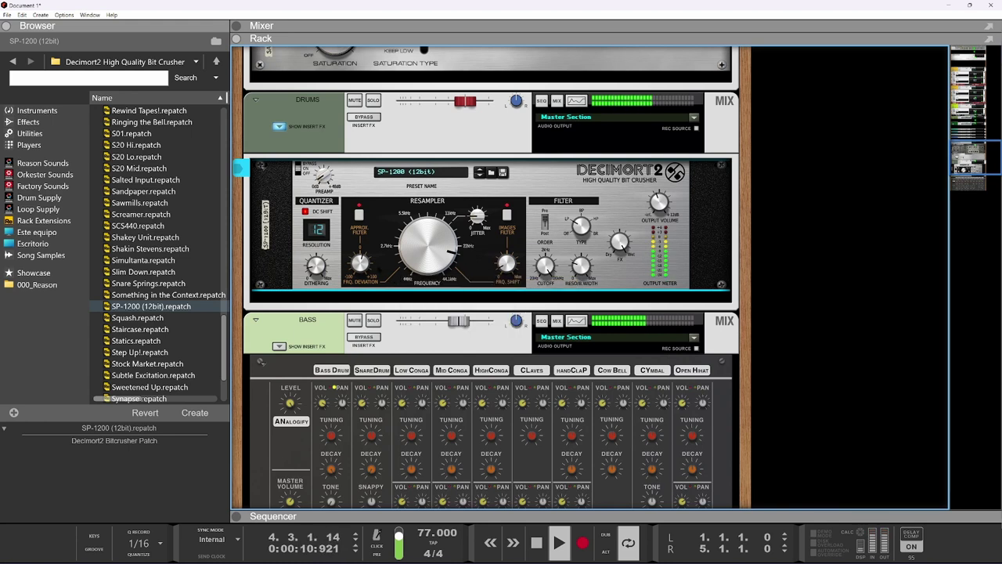
pyautogui.rightClick(312, 209)
pyautogui.click(345, 186)
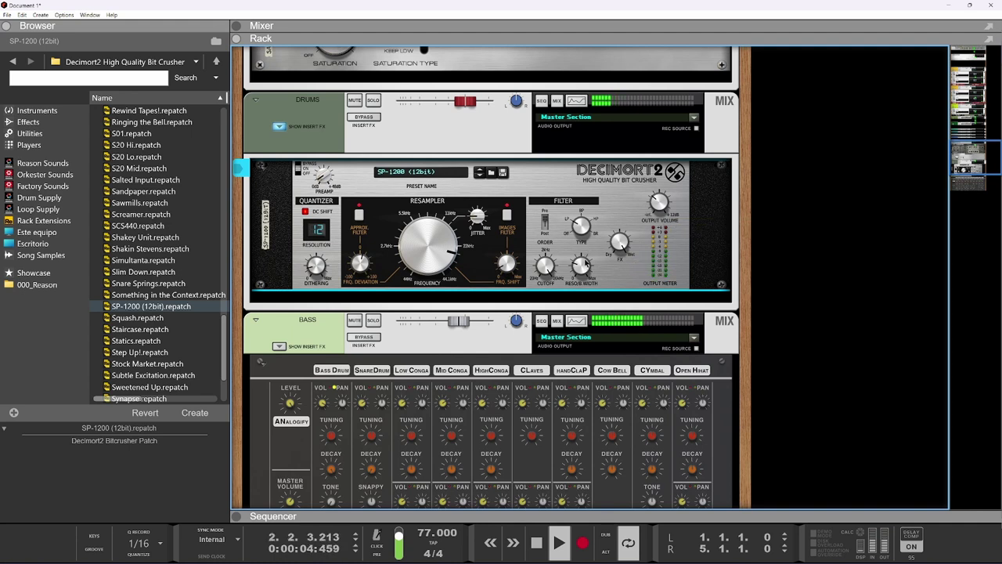
# Step: Solo the DRUMS bus and add an RX950 Classic AD/DA Converter after its Decimort2
pyautogui.click(373, 100)
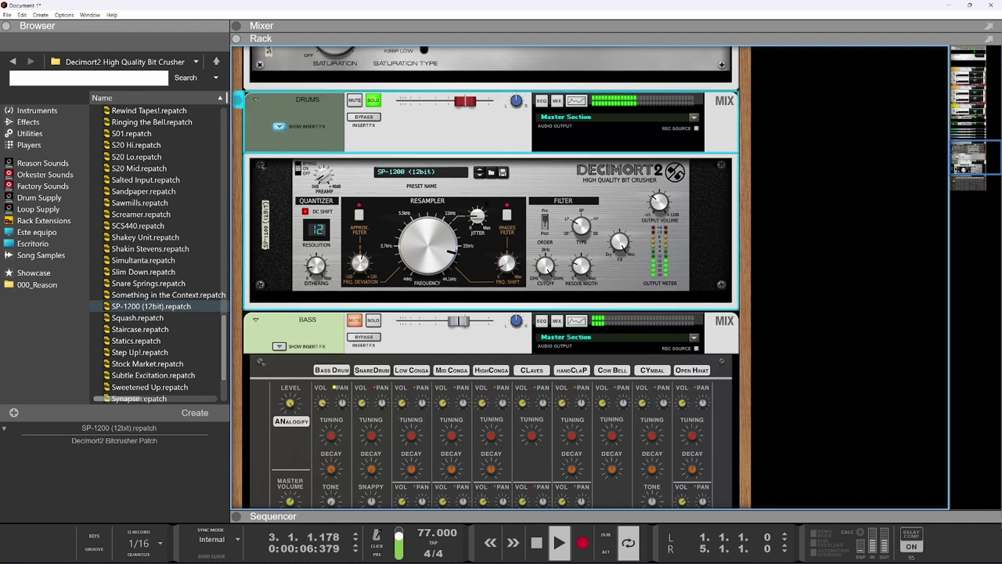
pyautogui.rightClick(486, 202)
pyautogui.moveTo(544, 313)
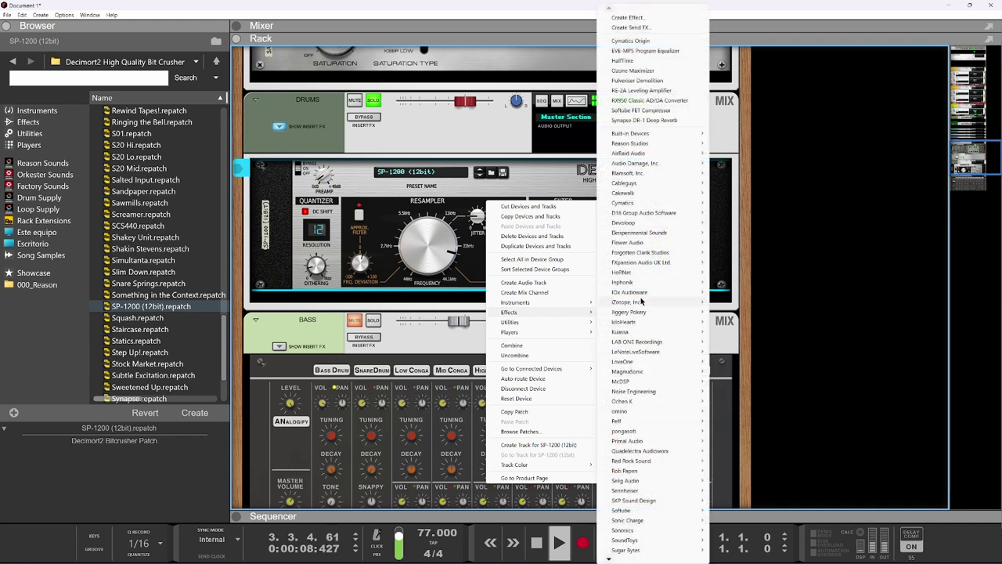
pyautogui.click(649, 100)
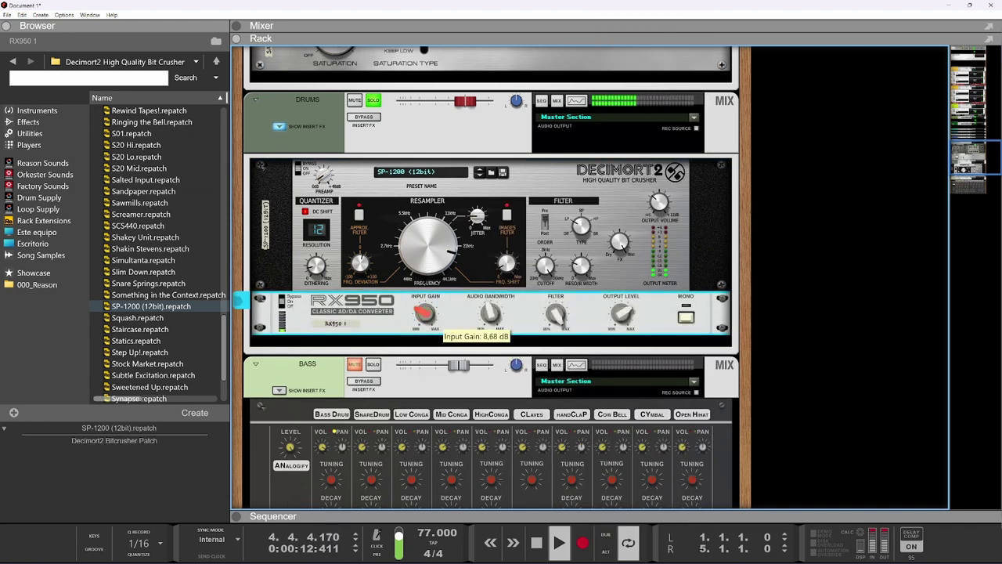
# Step: Adjust the RX950's filter, set its output level to about -5.84 dB and try its mono switch
pyautogui.moveTo(554, 312); pyautogui.dragTo(557, 363)
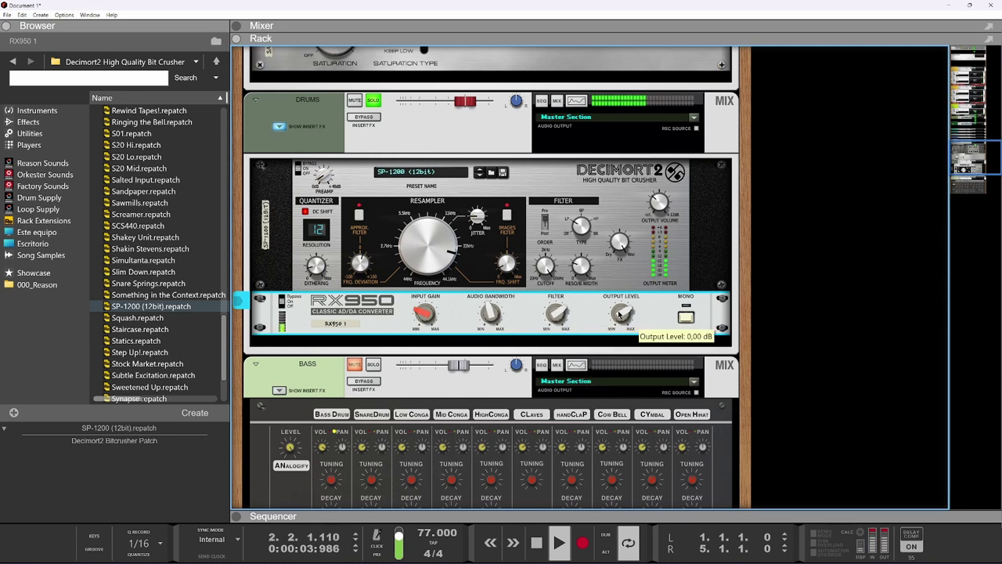
pyautogui.moveTo(621, 313); pyautogui.dragTo(616, 329)
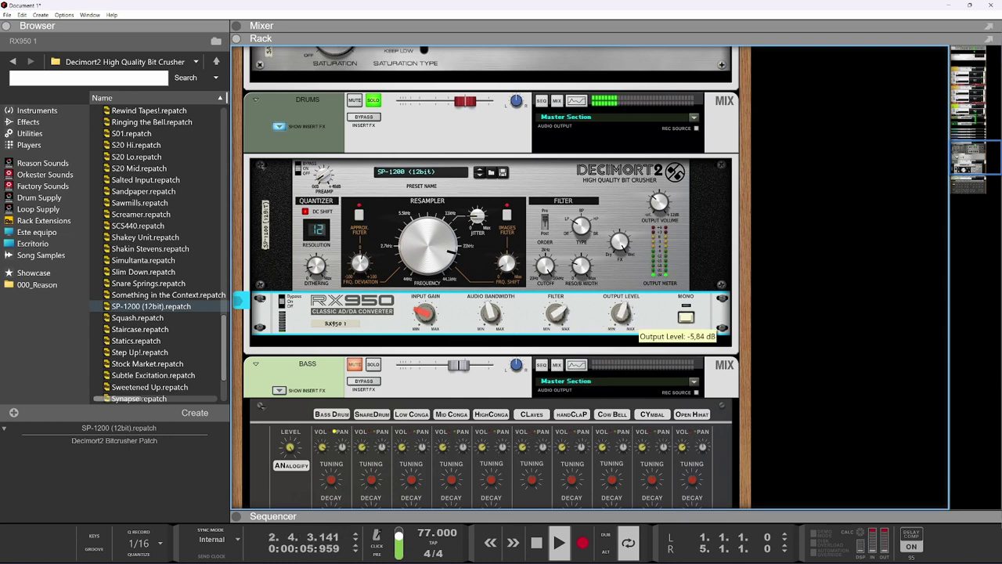
pyautogui.click(686, 317)
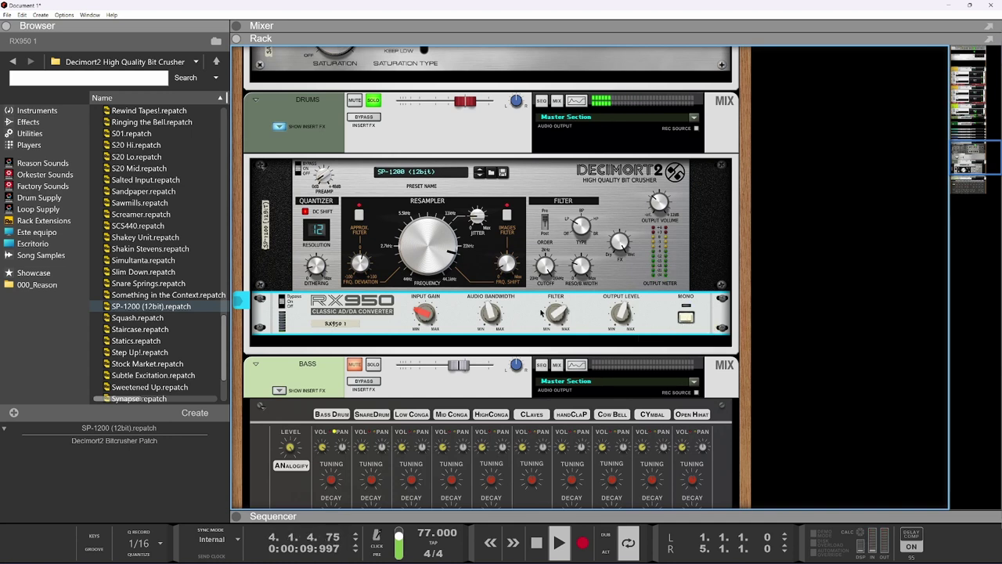
pyautogui.click(559, 255)
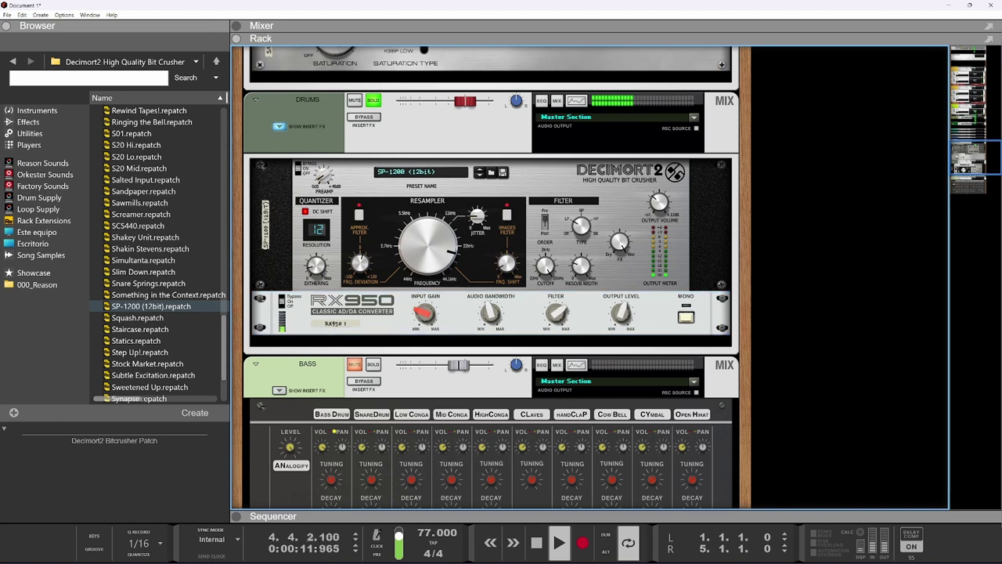
# Step: Stop playback, bring up the sequencer and return the browser to the 21 - Breaks folder
pyautogui.press('space')
pyautogui.click(392, 515)
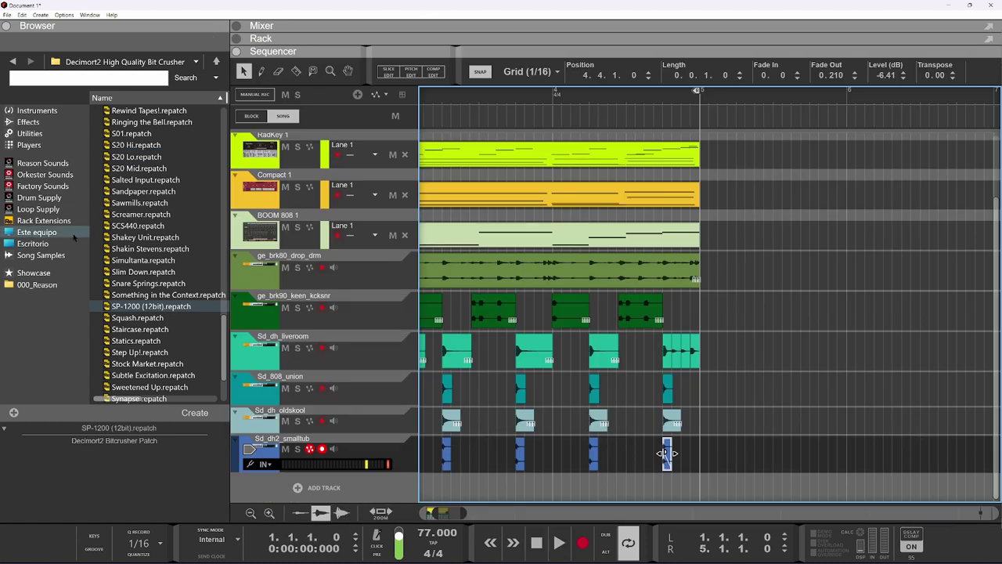
pyautogui.scroll(-1, 156, 235)
pyautogui.scroll(-2, 149, 235)
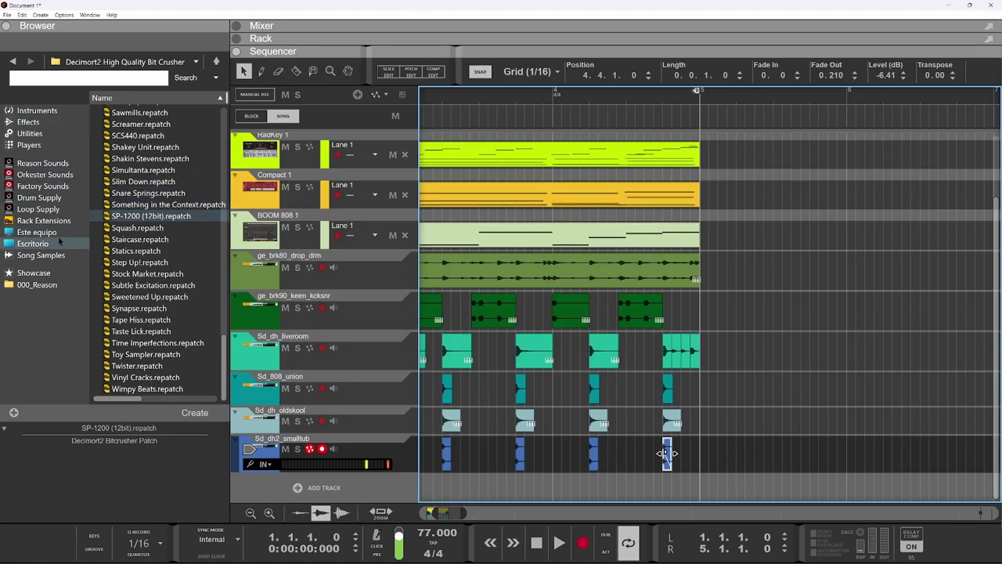
pyautogui.click(12, 61)
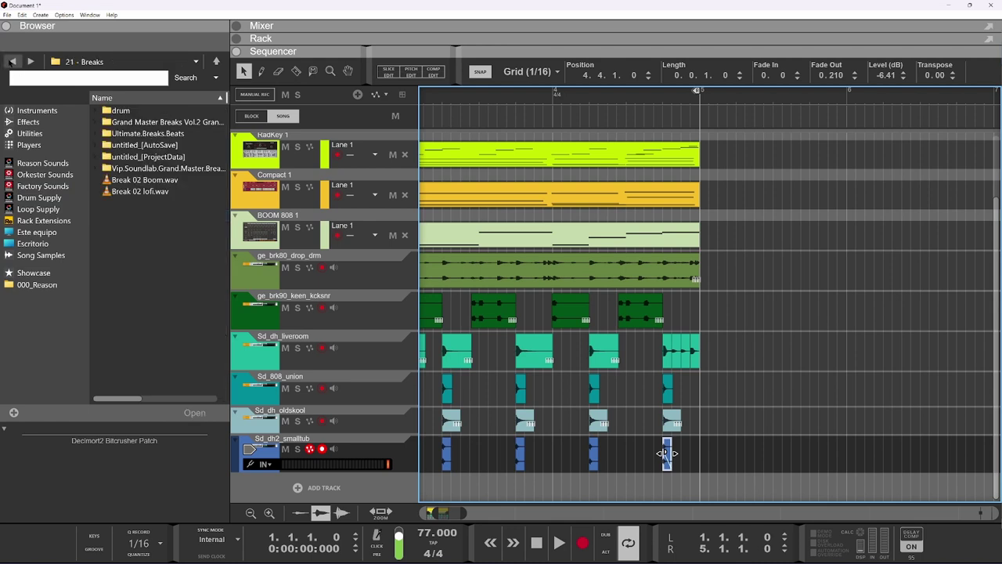
# Step: Audition the two Break 02 samples and place Break 02 Boom.wav on a new audio track at the song start
pyautogui.click(133, 190)
pyautogui.click(161, 180)
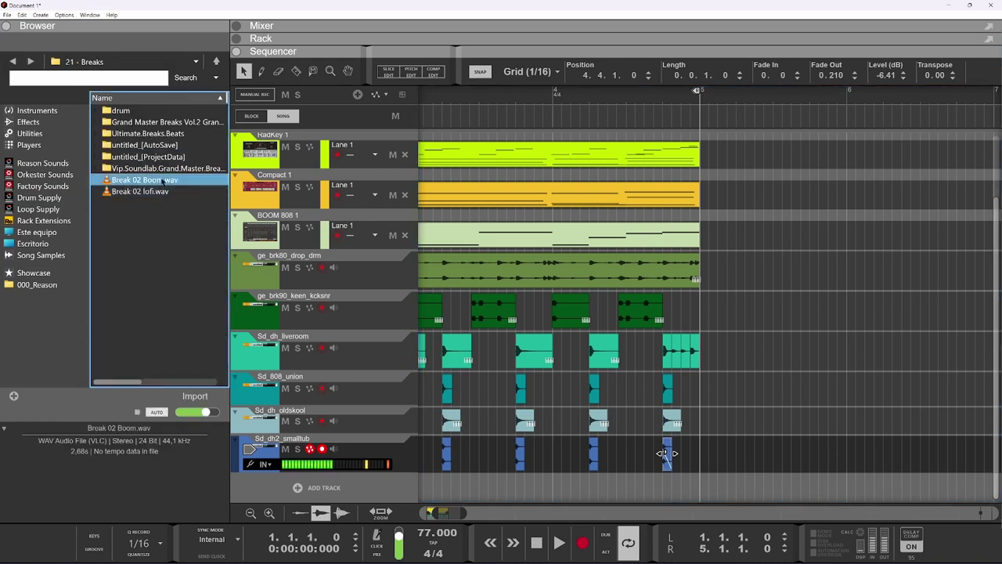
pyautogui.click(155, 191)
pyautogui.click(146, 183)
pyautogui.moveTo(145, 180); pyautogui.dragTo(429, 498)
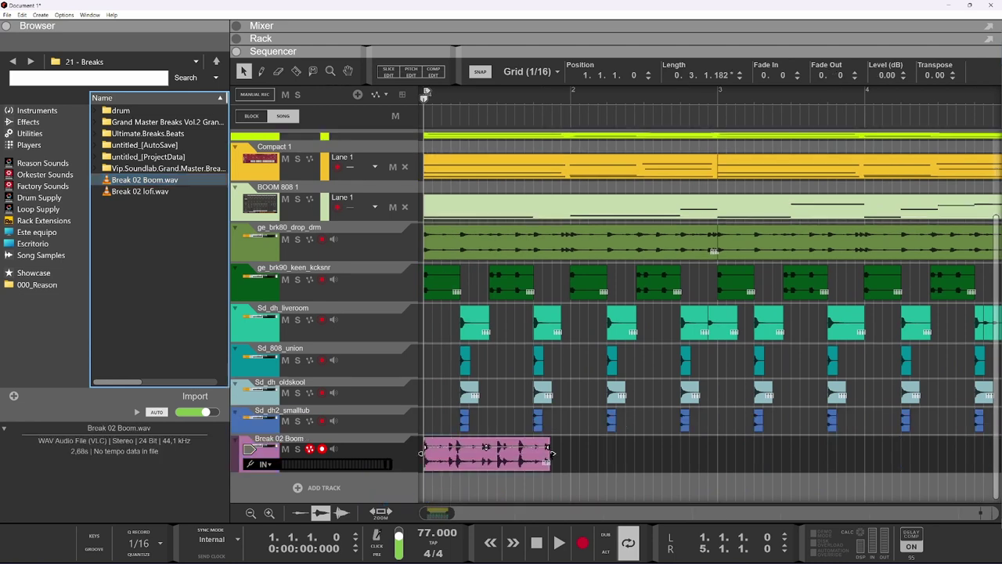
# Step: Stretch the Break 02 Boom clip to exactly one bar
pyautogui.moveTo(553, 454); pyautogui.dragTo(569, 456)
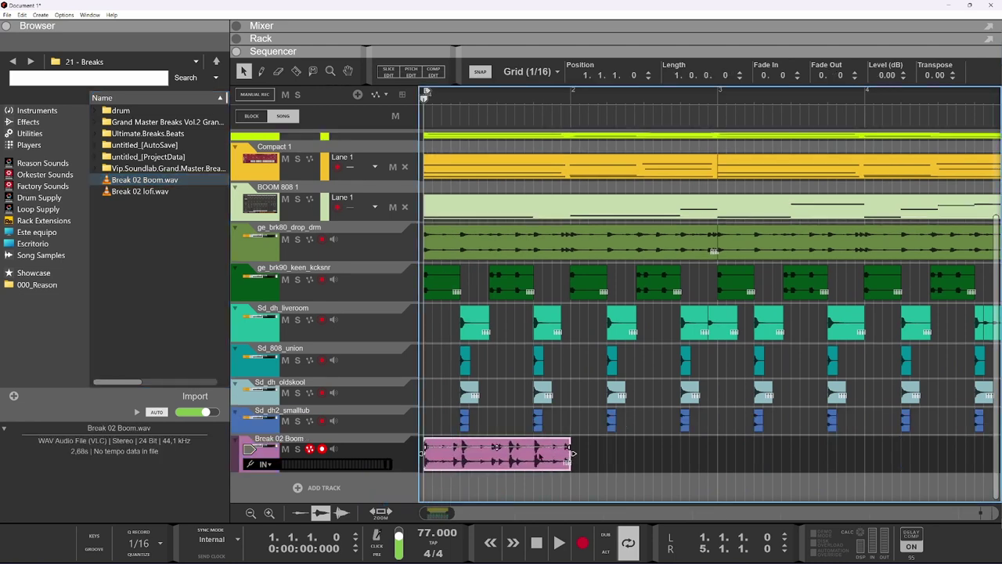
pyautogui.hotkey('ctrl', 's')
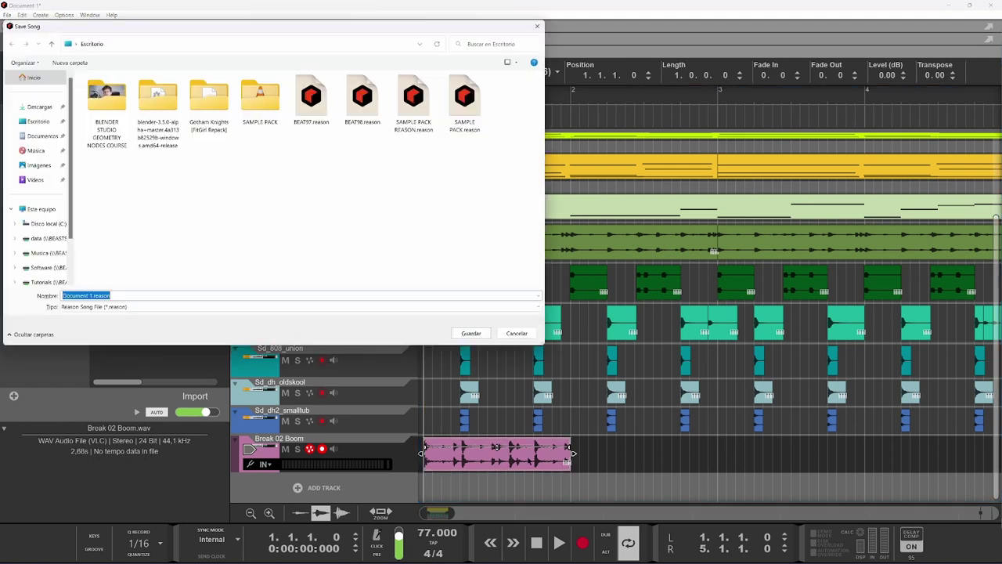
pyautogui.press('Escape')
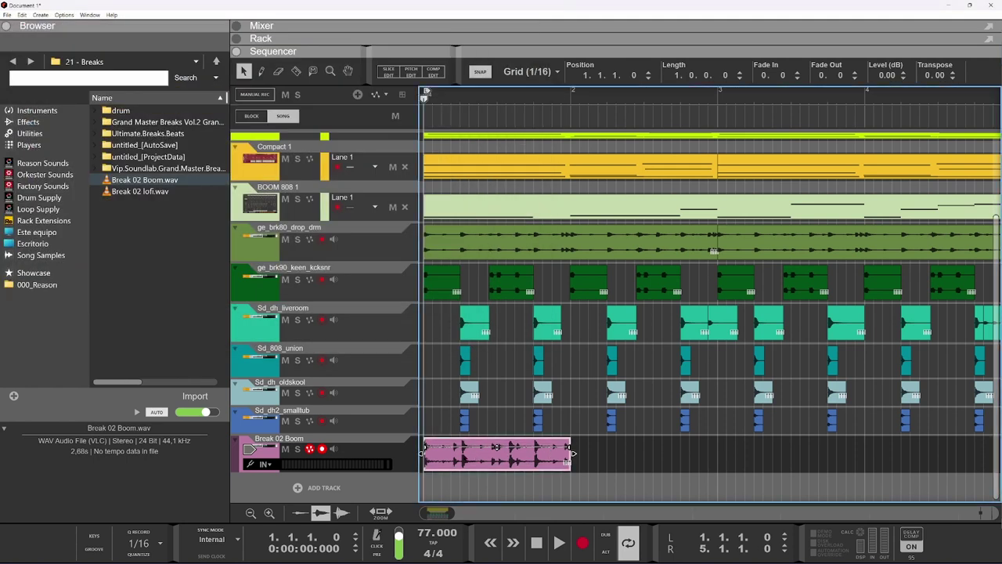
# Step: Split the Break 02 Boom clip around its two snare slices and lower both snare clips to about -5.73 dB
pyautogui.doubleClick(496, 446)
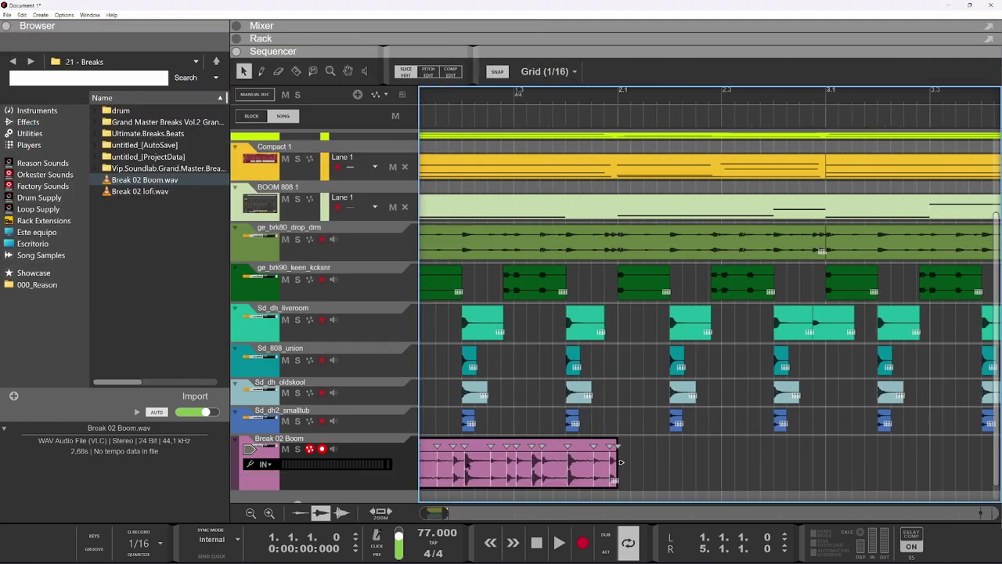
pyautogui.doubleClick(489, 456)
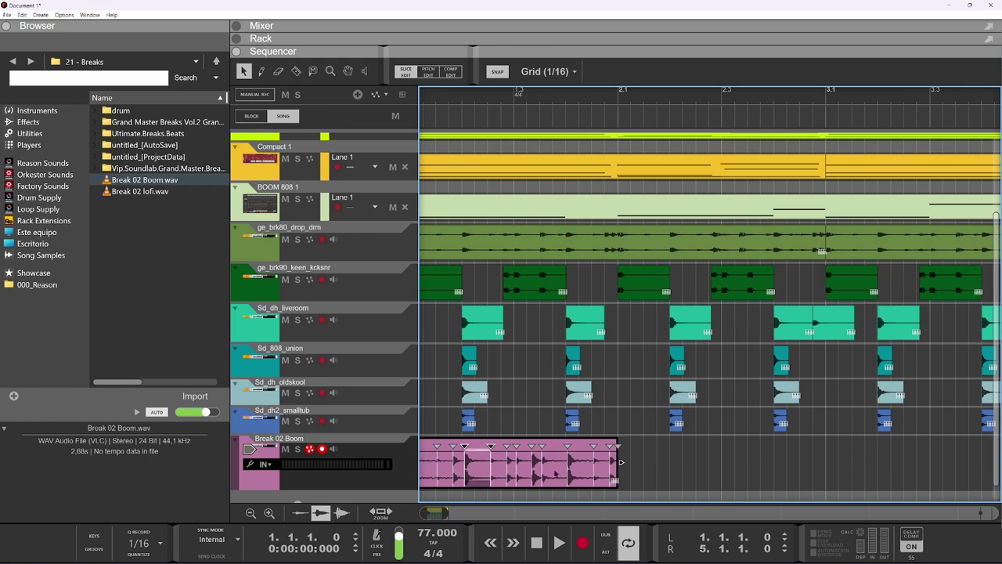
pyautogui.doubleClick(564, 468)
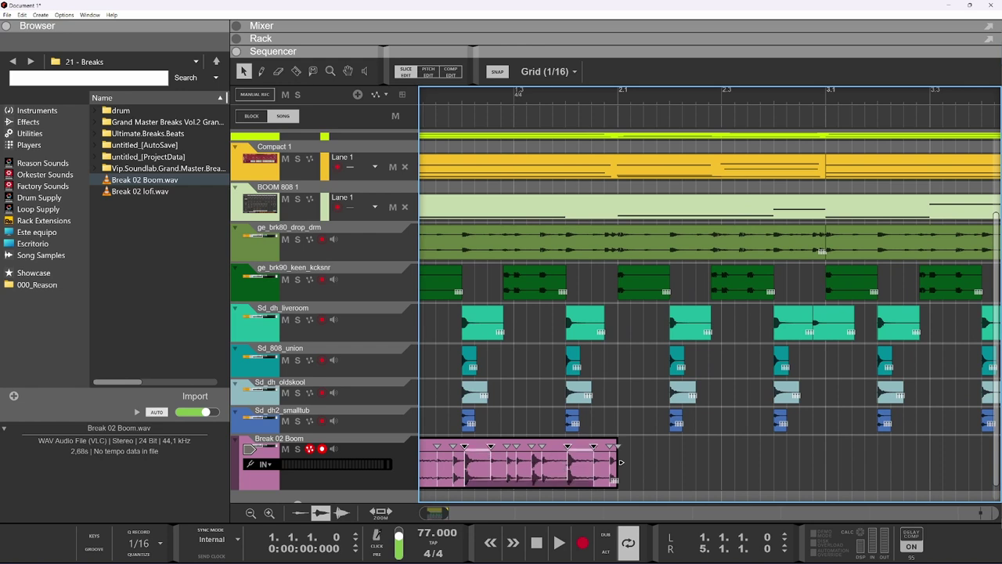
pyautogui.rightClick(568, 467)
pyautogui.click(626, 415)
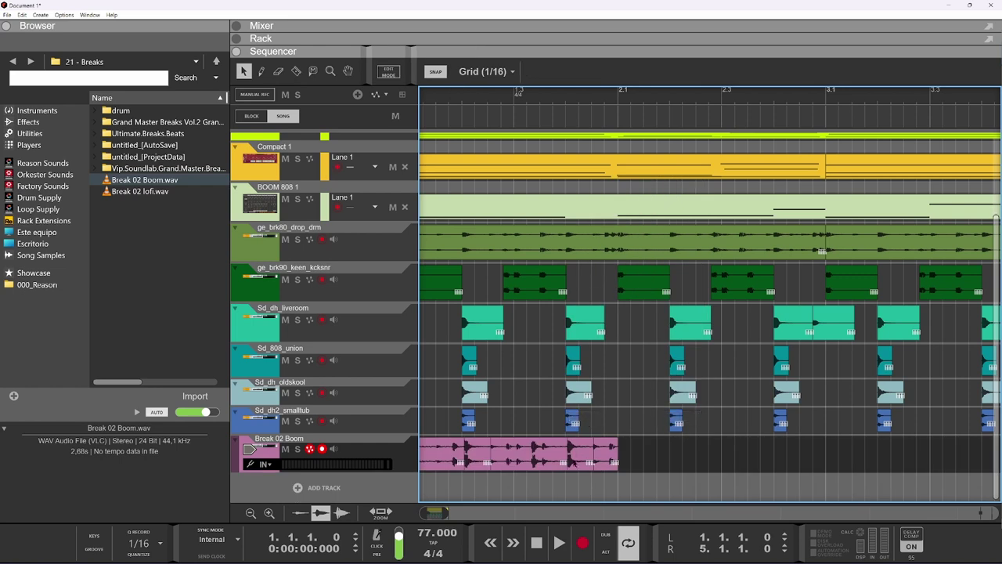
pyautogui.click(576, 450)
pyautogui.keyDown('shift'); pyautogui.click(476, 454); pyautogui.keyUp('shift')
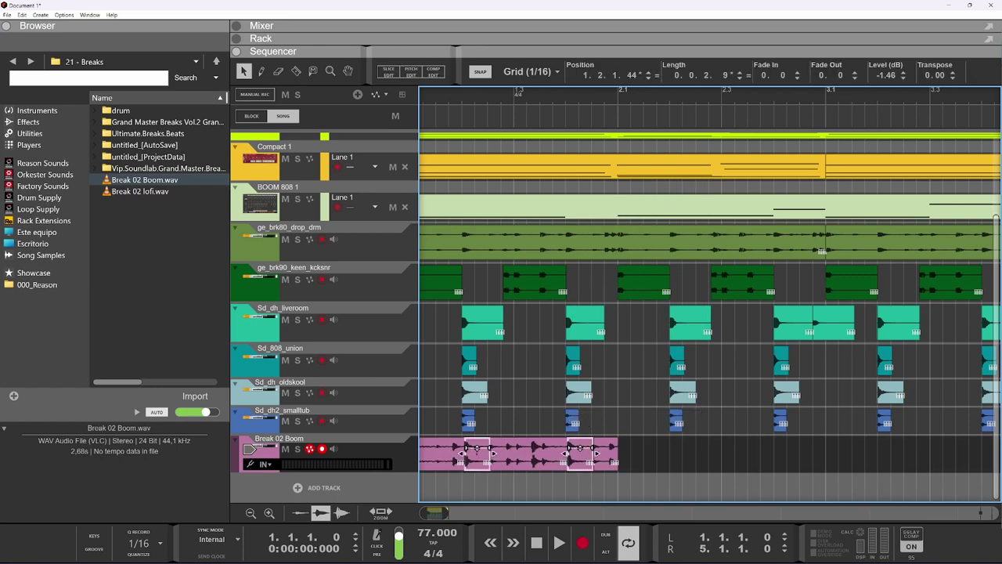
# Step: Split the section between the two snares at its slices and lower the clip at 1.3.2.90 to about -5.30 dB
pyautogui.doubleClick(537, 456)
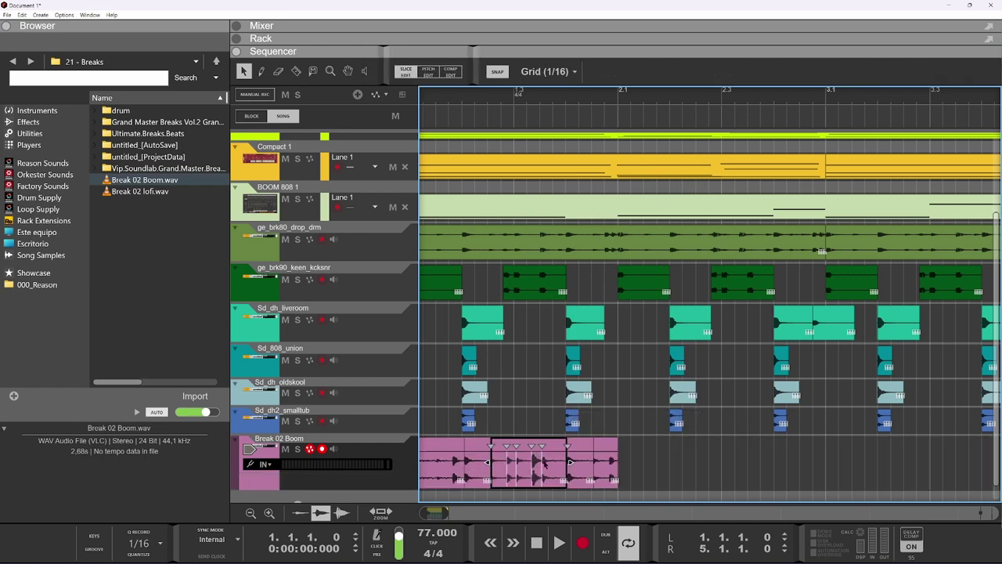
pyautogui.rightClick(533, 462)
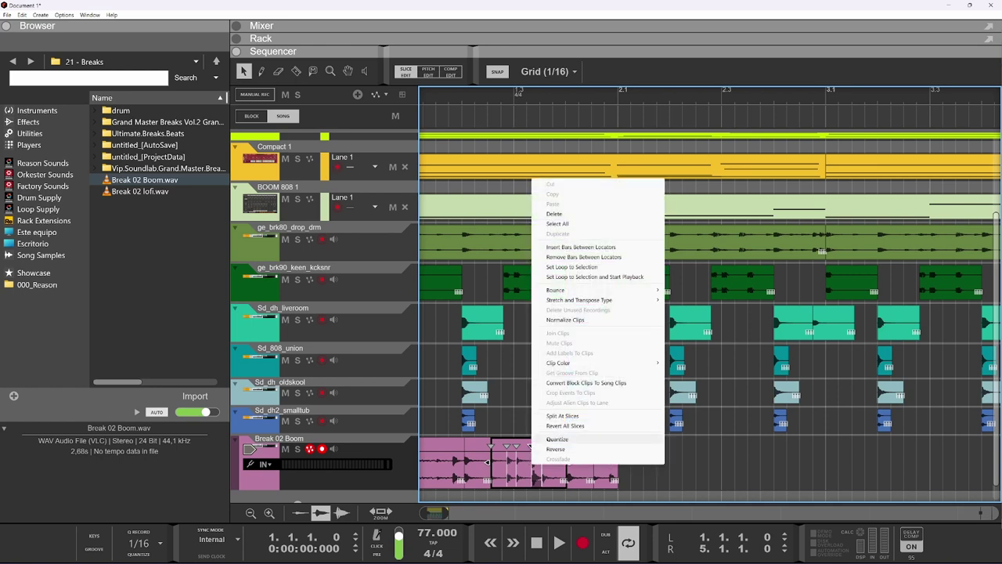
pyautogui.click(563, 416)
pyautogui.scroll(8, 535, 452)
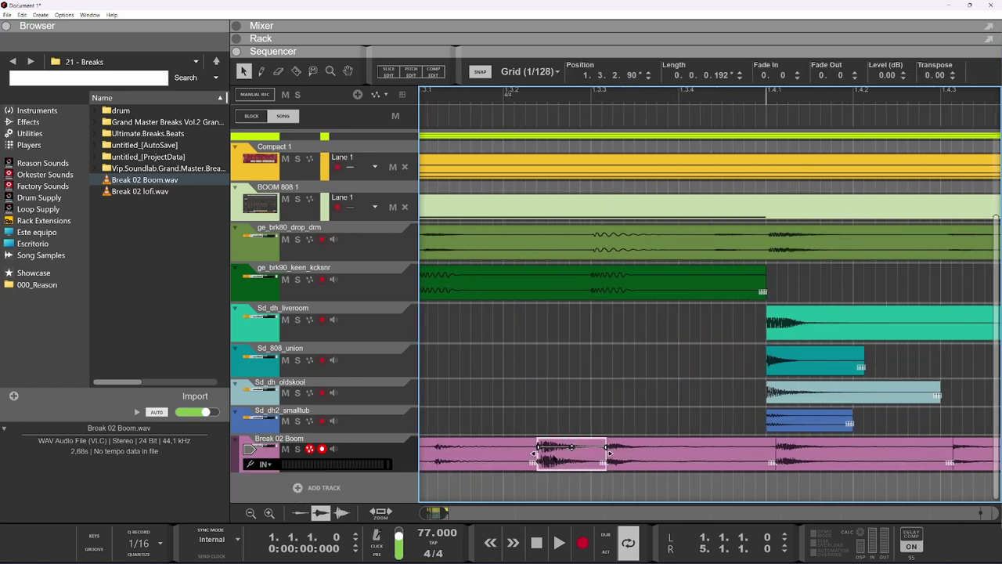
pyautogui.moveTo(572, 446); pyautogui.dragTo(571, 450)
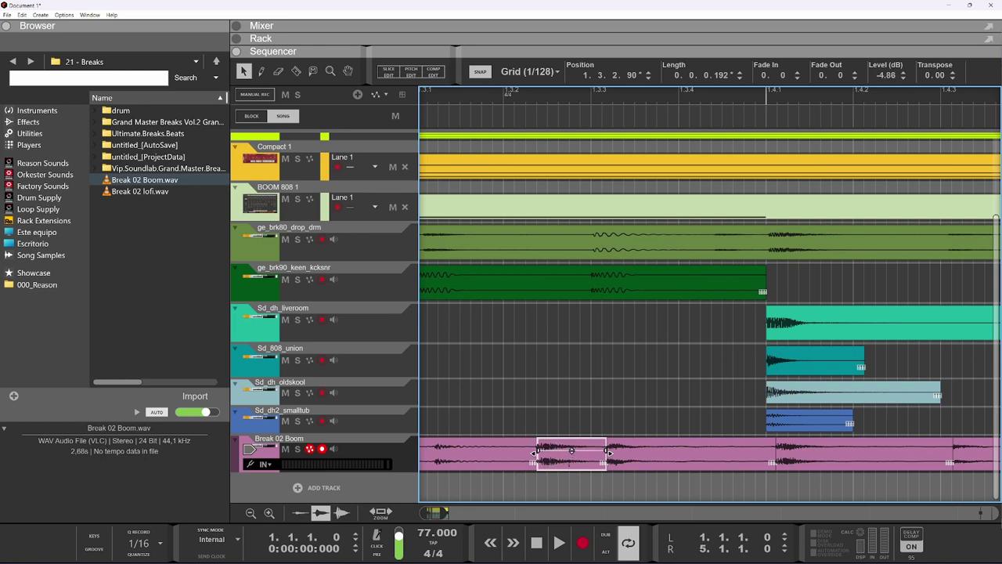
# Step: Cut out the kick at 1.2.4.90 as its own clip of 180 ticks and delete the clip at 1.3.2.90
pyautogui.scroll(-3, 544, 462)
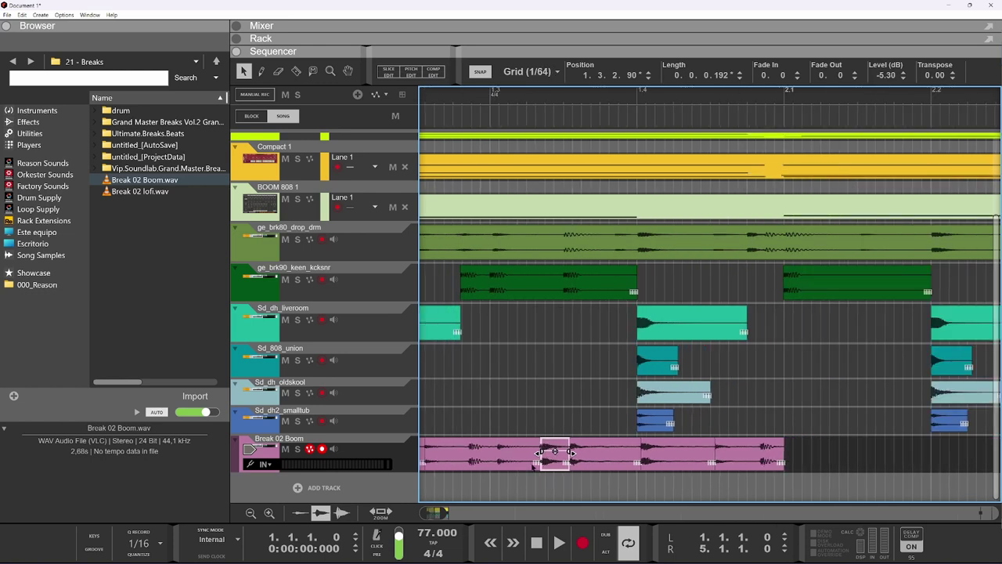
pyautogui.scroll(4, 485, 460)
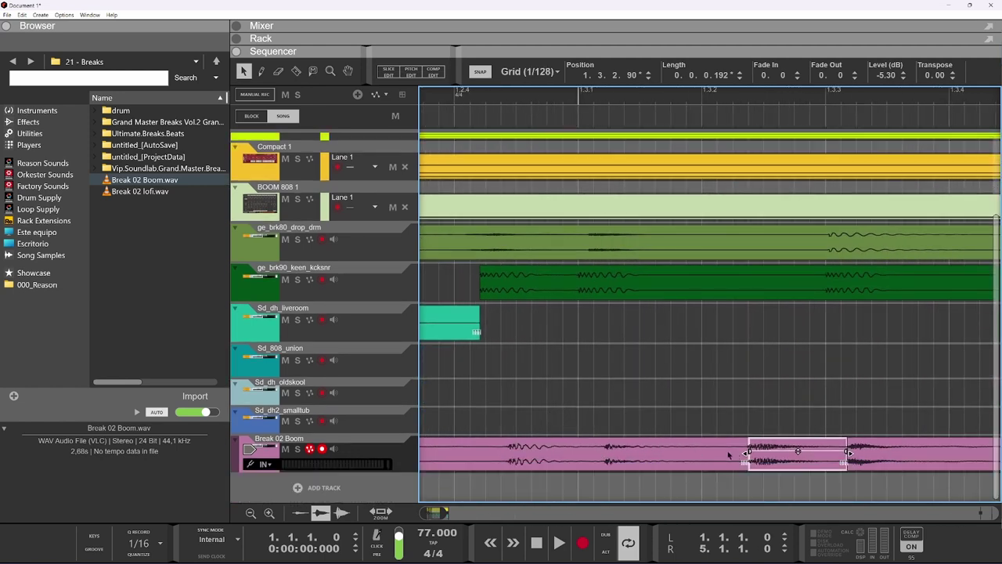
pyautogui.click(528, 452)
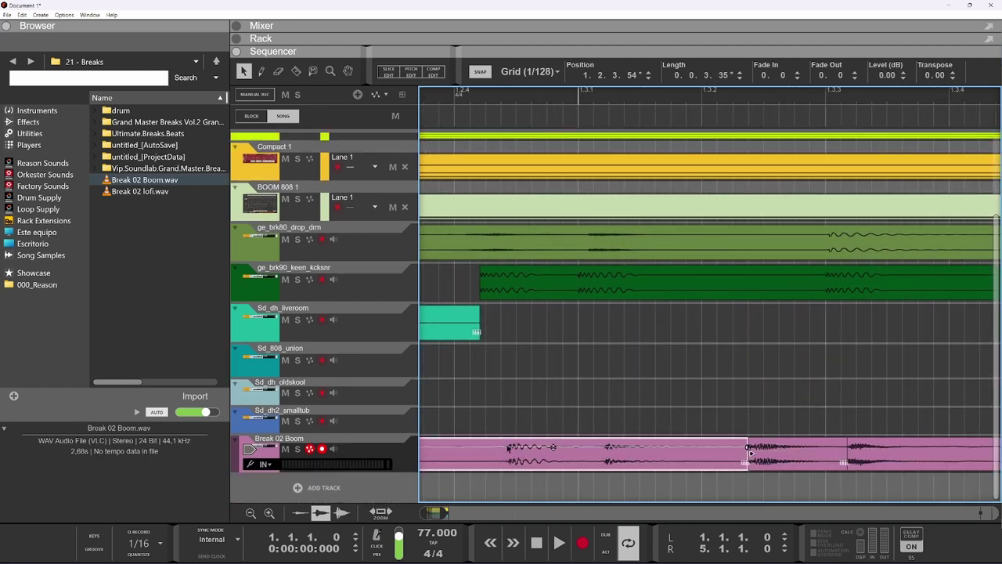
pyautogui.press('r')
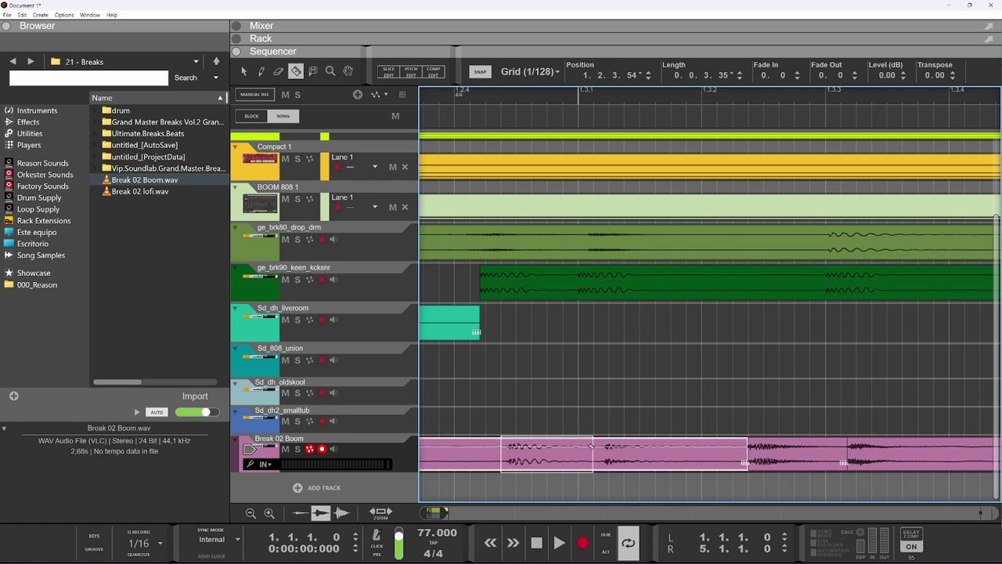
pyautogui.click(602, 449)
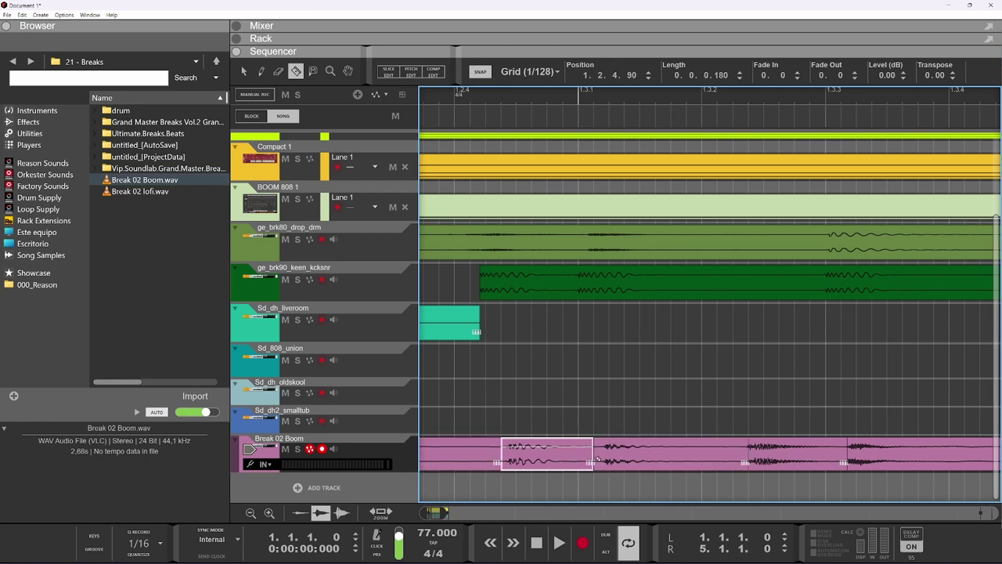
pyautogui.press('q')
pyautogui.click(763, 452)
pyautogui.press('Delete')
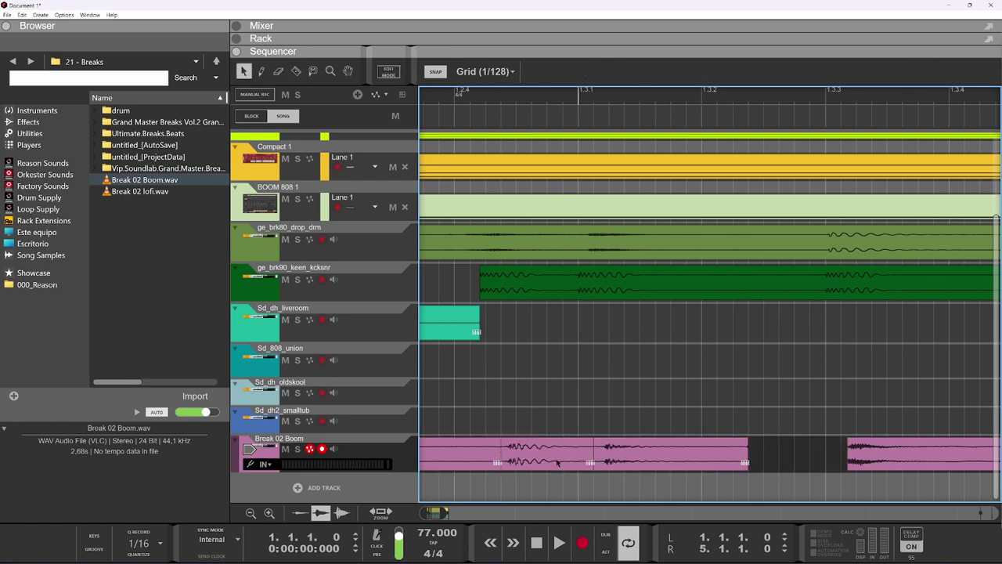
# Step: Copy the kick clip into the gap at 1.3.2.90 and lengthen the copy to 210 ticks
pyautogui.click(558, 462)
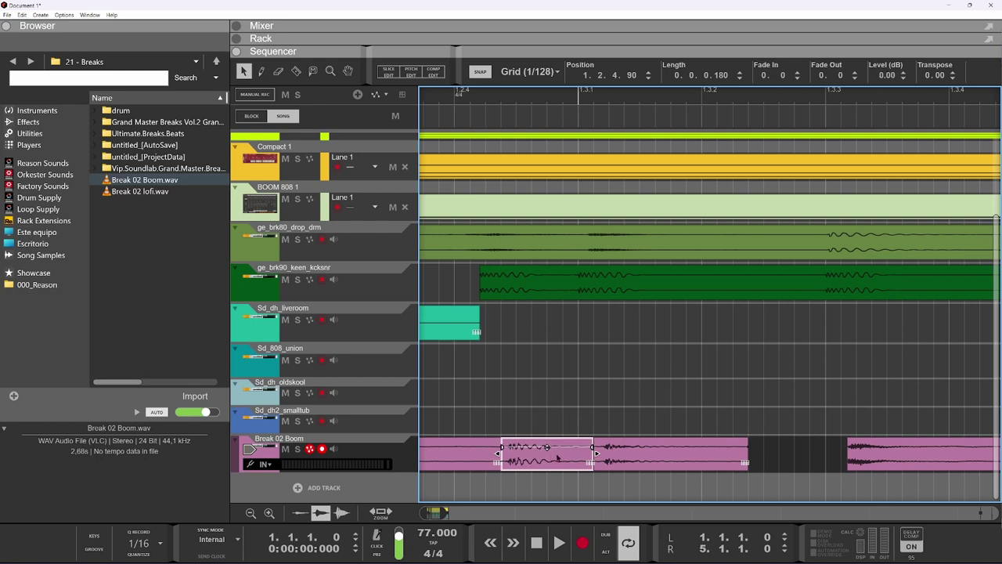
pyautogui.moveTo(557, 458); pyautogui.dragTo(858, 454)
pyautogui.scroll(3, 837, 461)
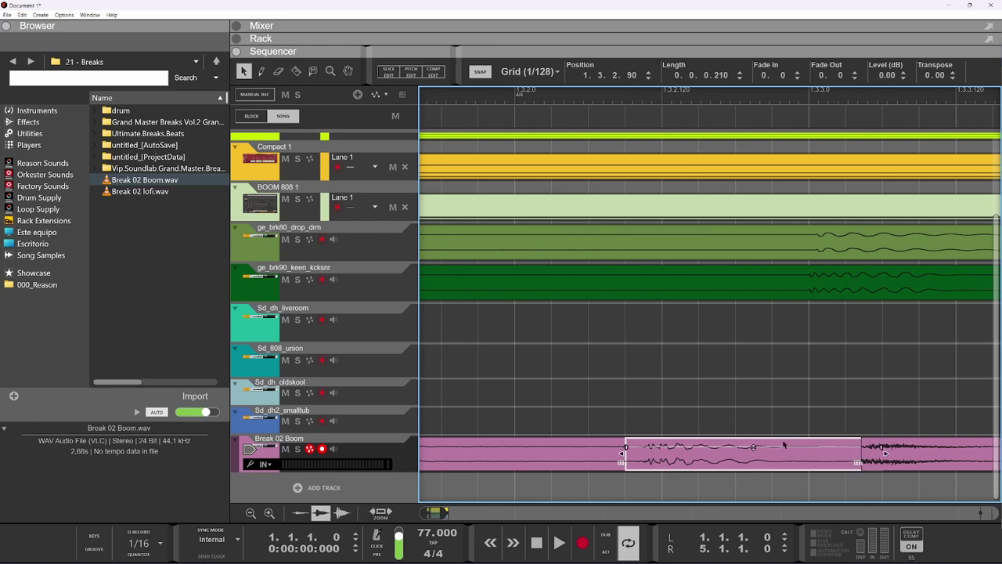
pyautogui.scroll(-8, 784, 444)
pyautogui.scroll(2, 472, 446)
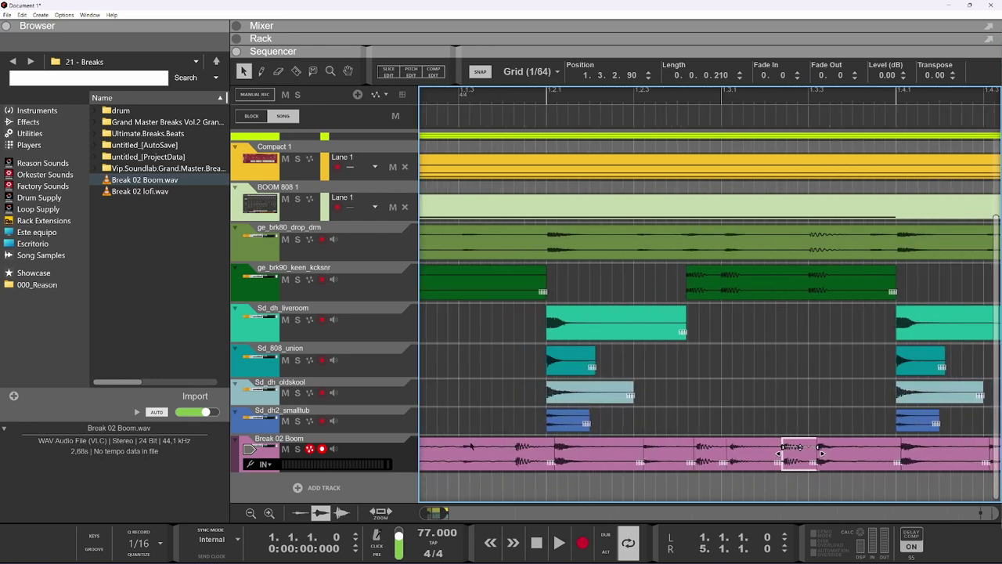
# Step: Solo the Break 02 Boom track and route its audio output to the DRUMS bus
pyautogui.scroll(-2, 472, 446)
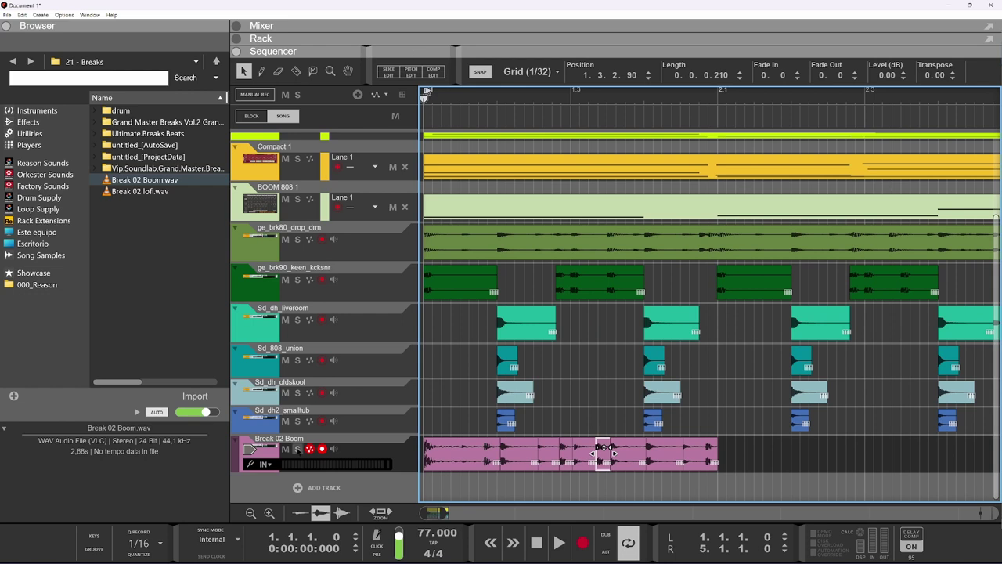
pyautogui.click(297, 449)
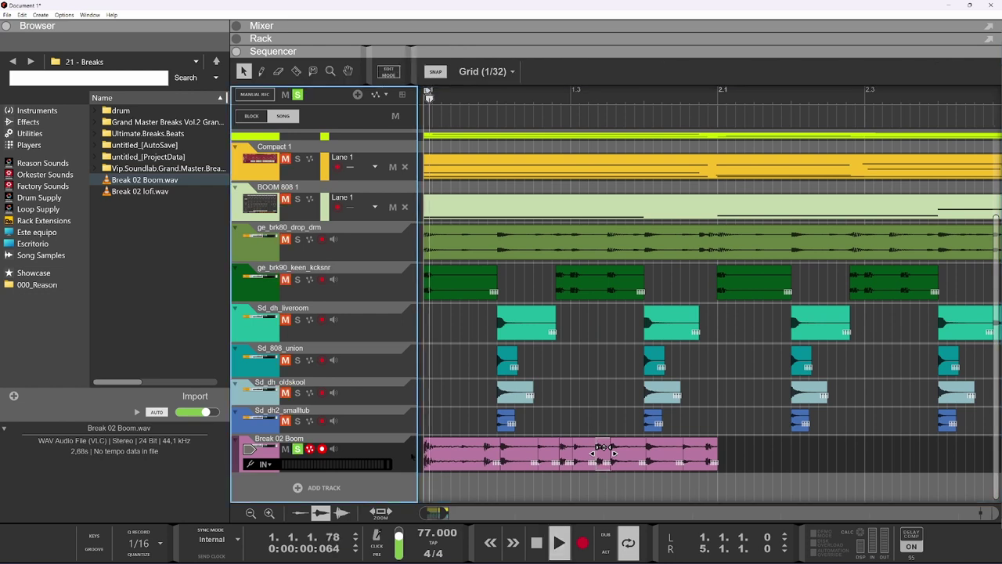
pyautogui.click(494, 38)
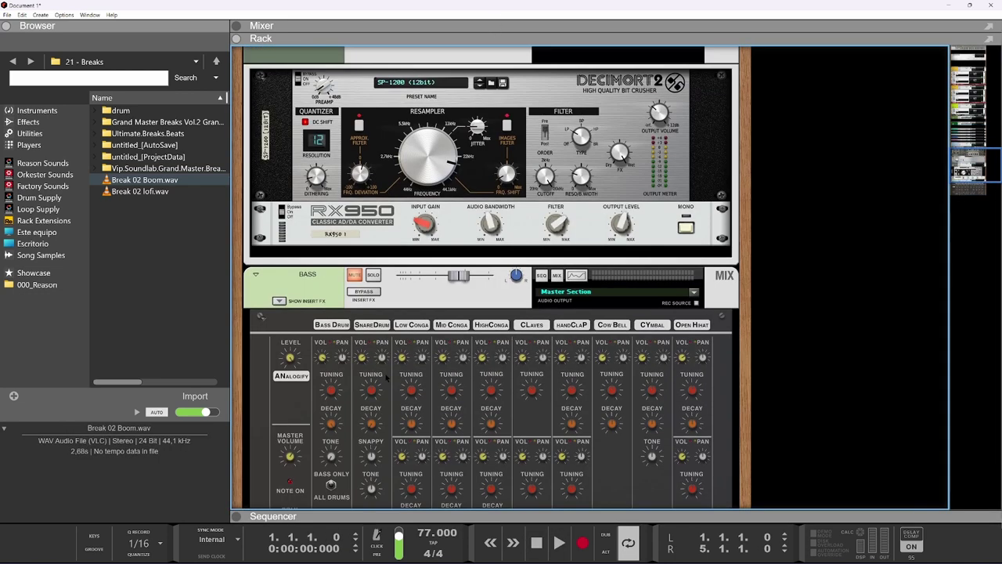
pyautogui.scroll(2, 386, 378)
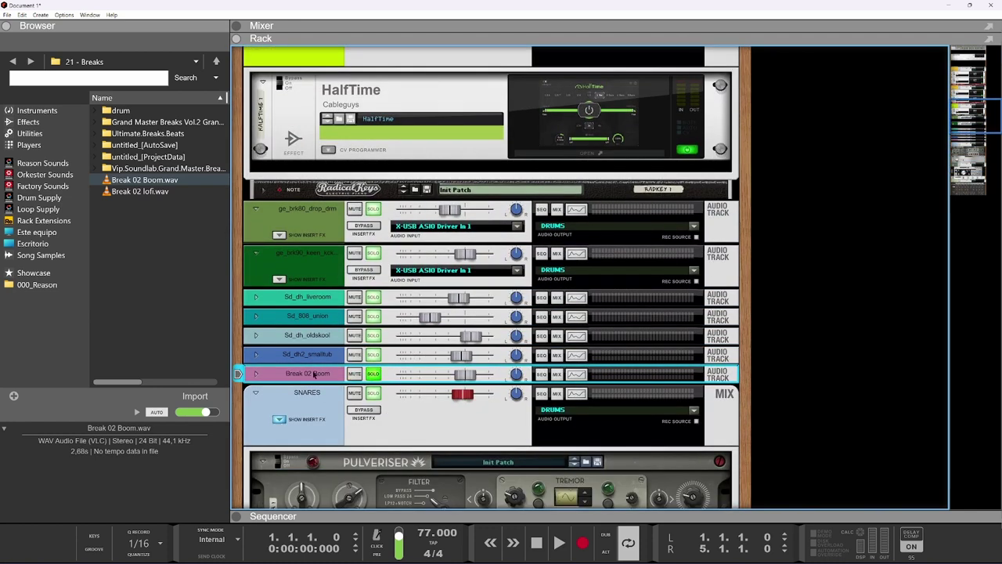
pyautogui.rightClick(369, 380)
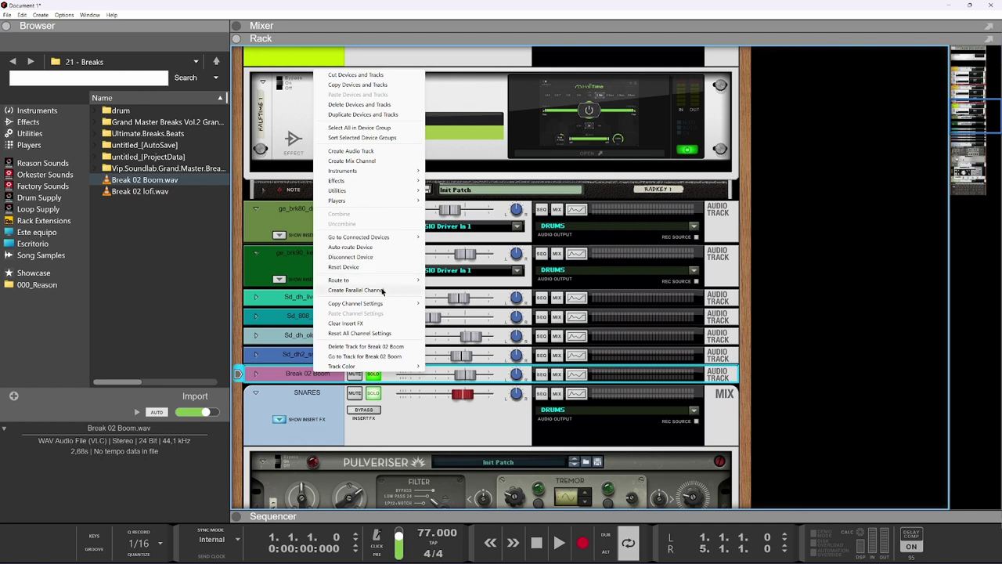
pyautogui.moveTo(412, 283)
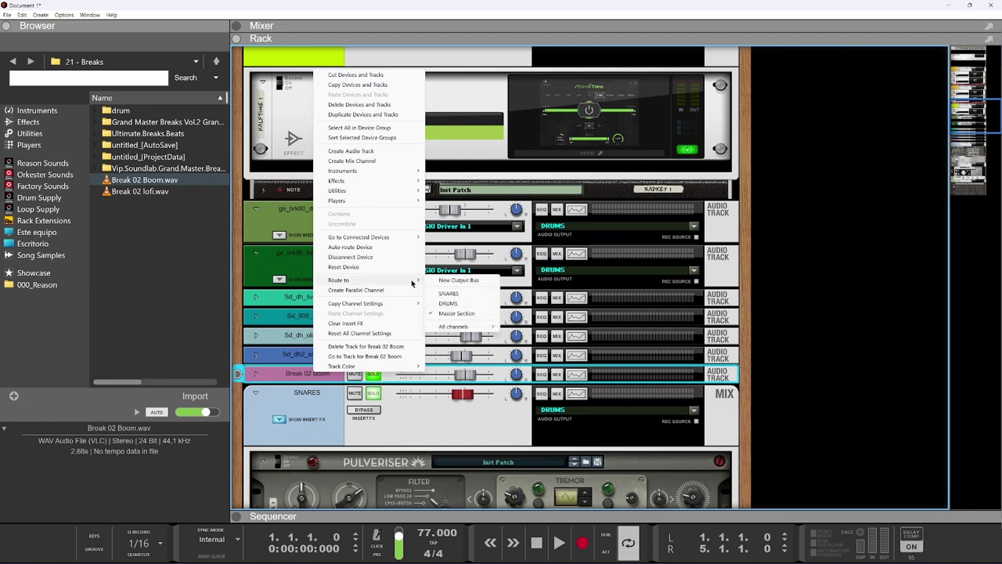
pyautogui.click(450, 303)
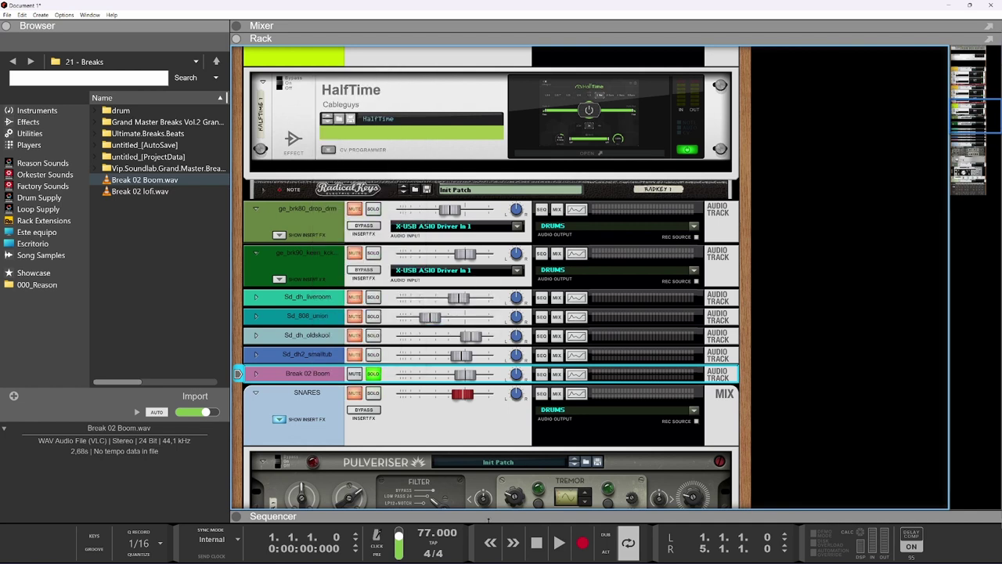
# Step: Play back the soloed break in the sequencer and set the loop's right locator to bar 2
pyautogui.press('space')
pyautogui.moveTo(489, 519); pyautogui.dragTo(548, 45)
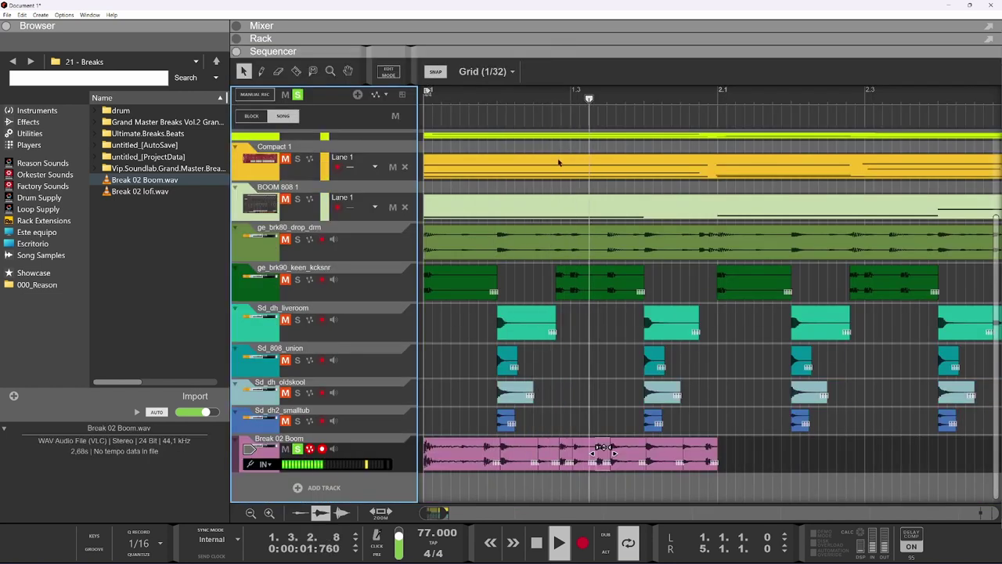
pyautogui.press('space')
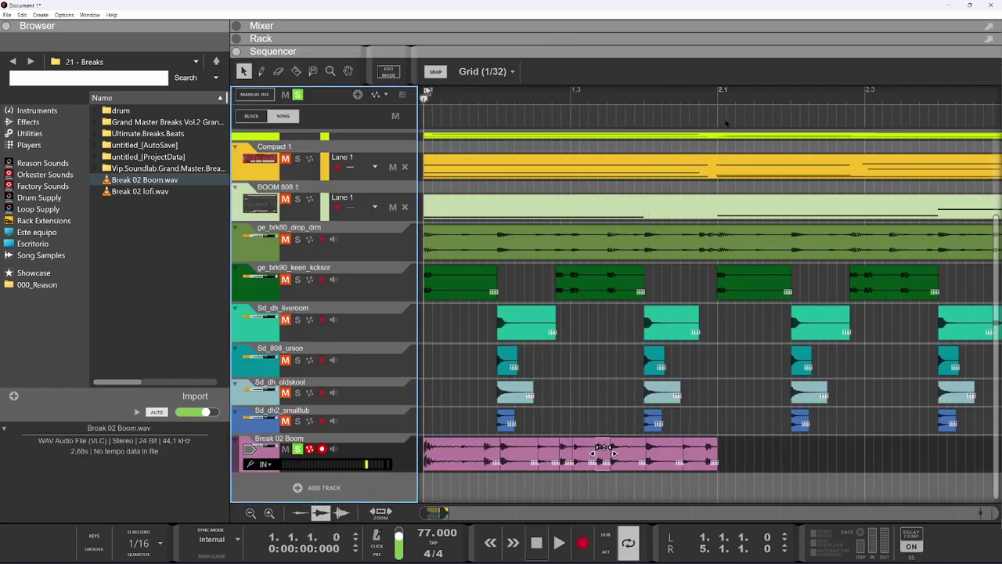
pyautogui.keyDown('alt'); pyautogui.click(721, 102); pyautogui.keyUp('alt')
pyautogui.press('space')
pyautogui.press('space')
# Step: Split the break's opening clip at its slices, lower the first slice to about -9.80 dB and play it back
pyautogui.doubleClick(465, 459)
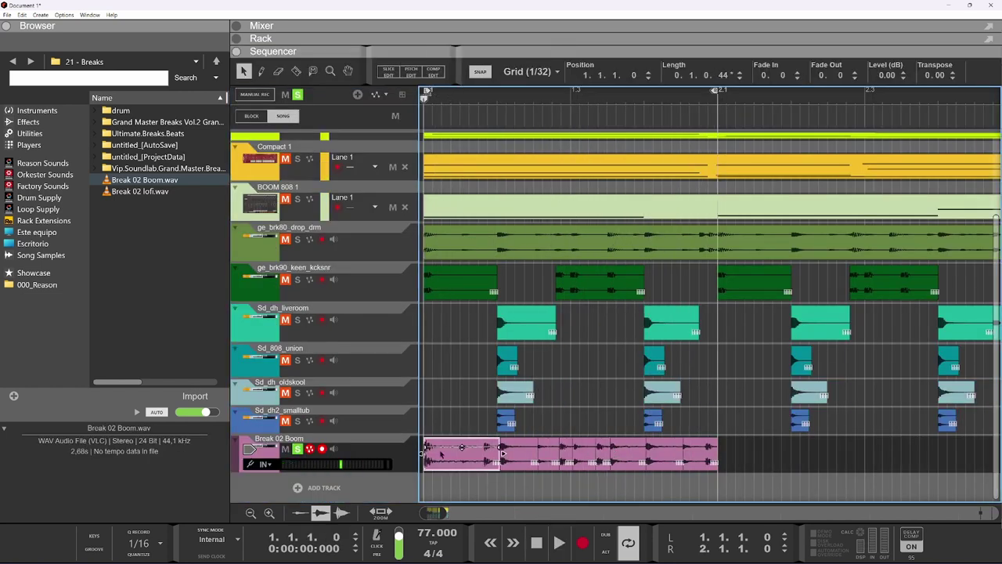
pyautogui.scroll(1, 491, 468)
pyautogui.rightClick(449, 470)
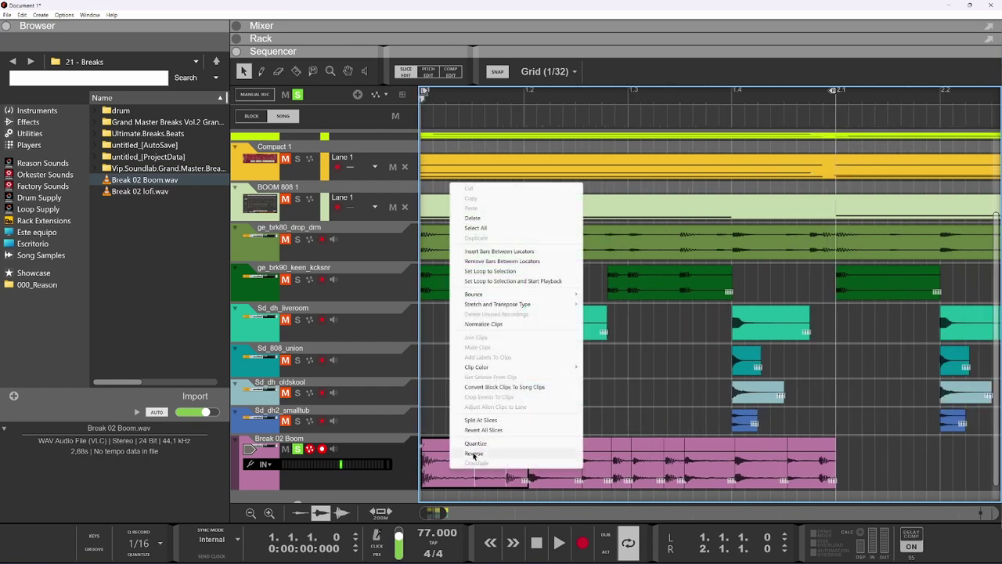
pyautogui.click(485, 420)
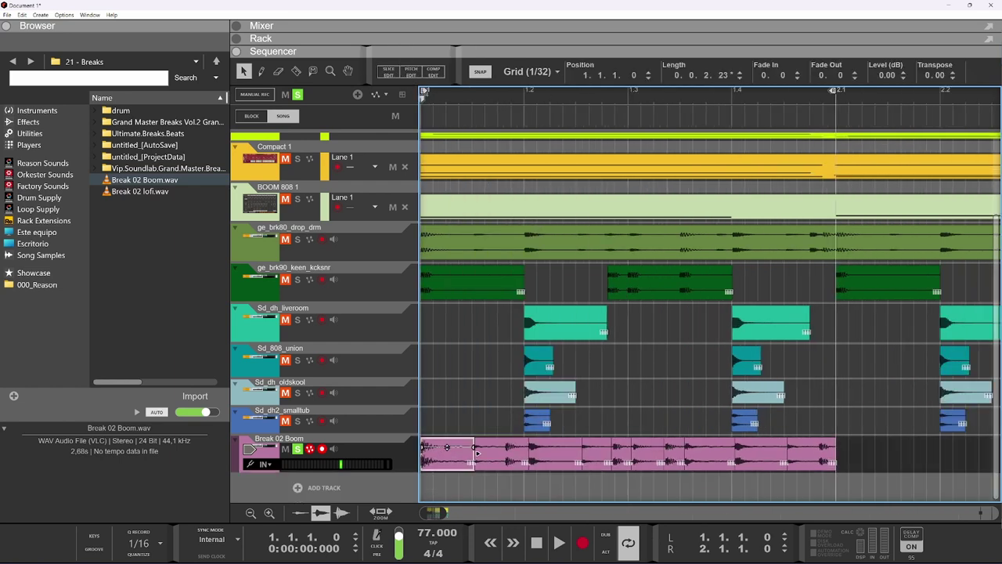
pyautogui.moveTo(447, 447); pyautogui.dragTo(448, 460)
pyautogui.press('space')
pyautogui.press('space')
pyautogui.press('space')
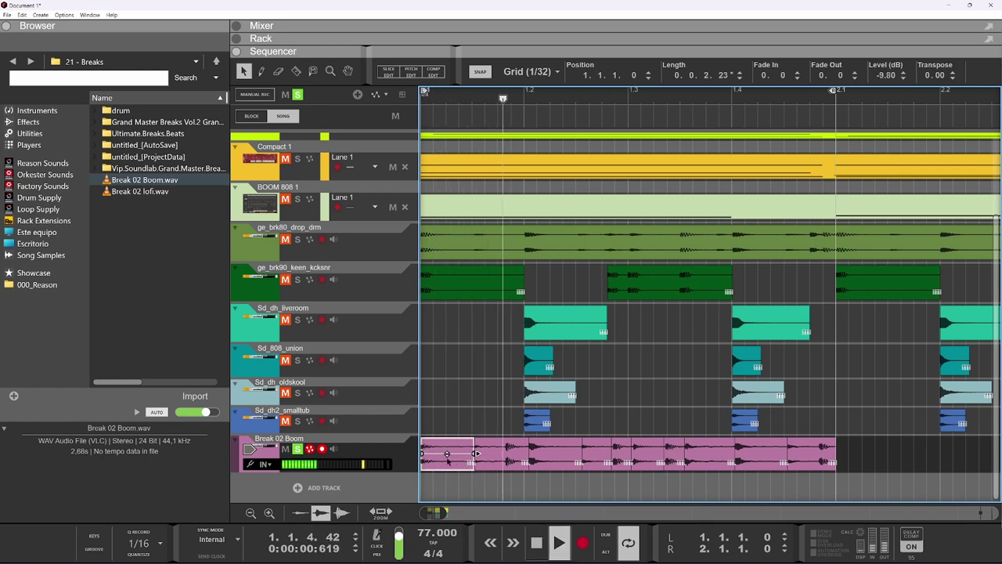
pyautogui.press('space')
# Step: Select the break's snare clip at 1.2.1.44 for a level adjustment
pyautogui.click(543, 455)
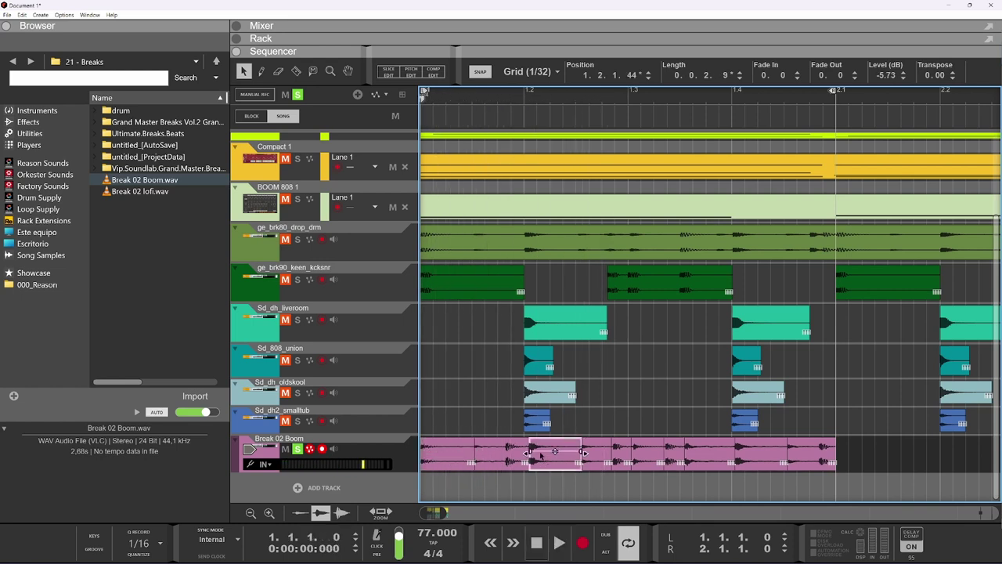
# Step: Lower the Break 02 Boom clip at 1.2.1.44 to -11.67 dB and play the loop to compare it with the clip at beat 1.4
pyautogui.doubleClick(540, 456)
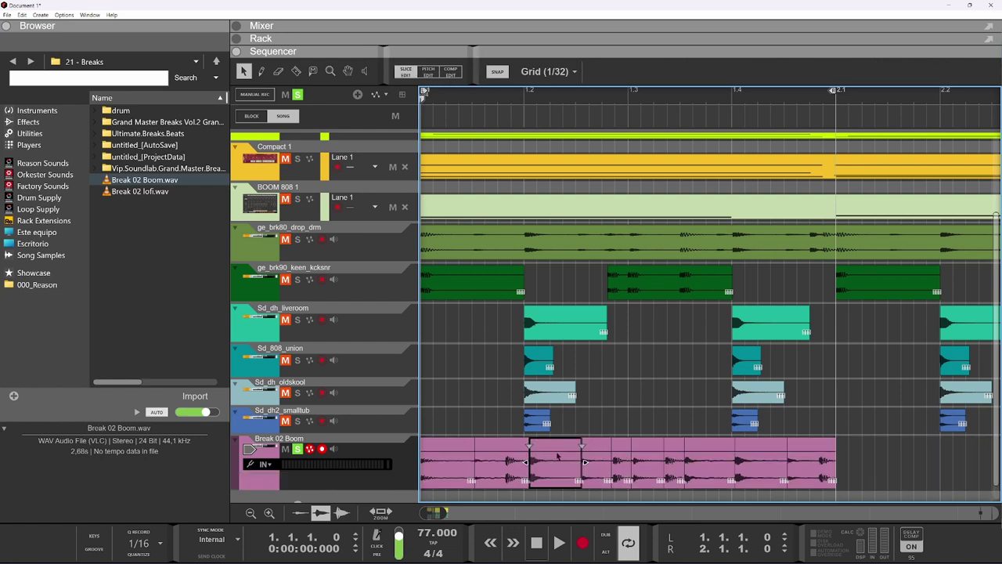
pyautogui.doubleClick(558, 455)
pyautogui.moveTo(555, 452); pyautogui.dragTo(555, 467)
pyautogui.press('space')
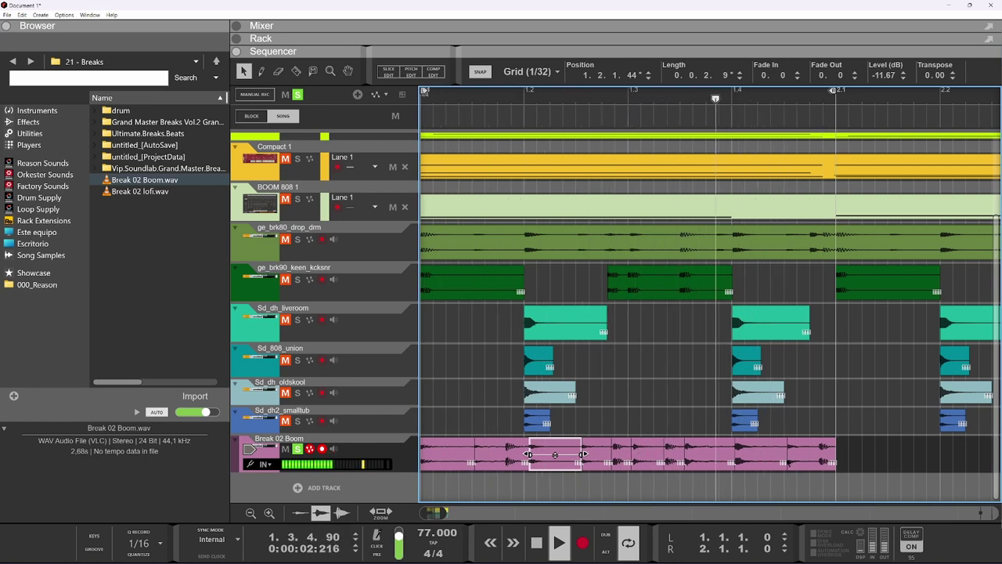
pyautogui.click(779, 460)
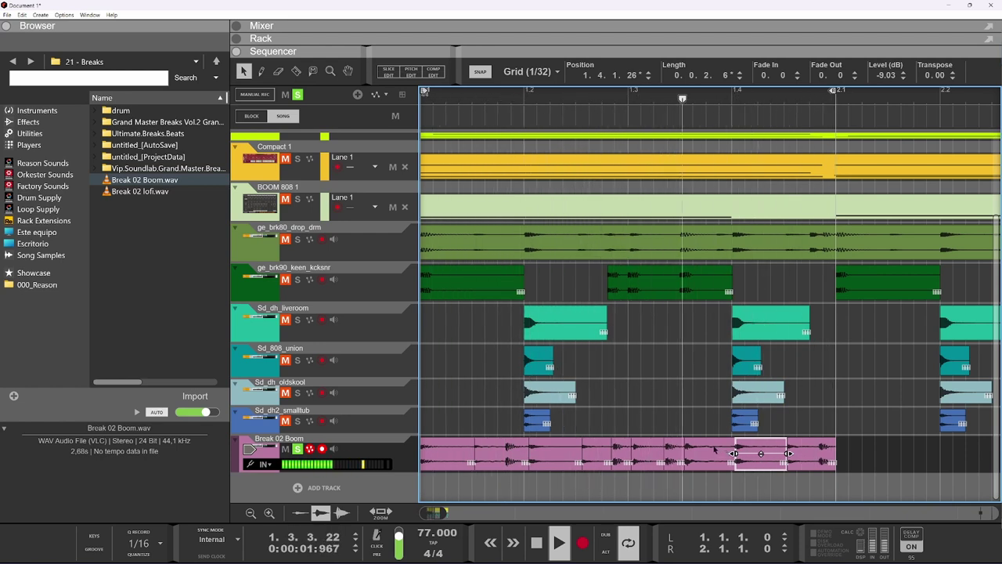
pyautogui.press('space')
pyautogui.press('space')
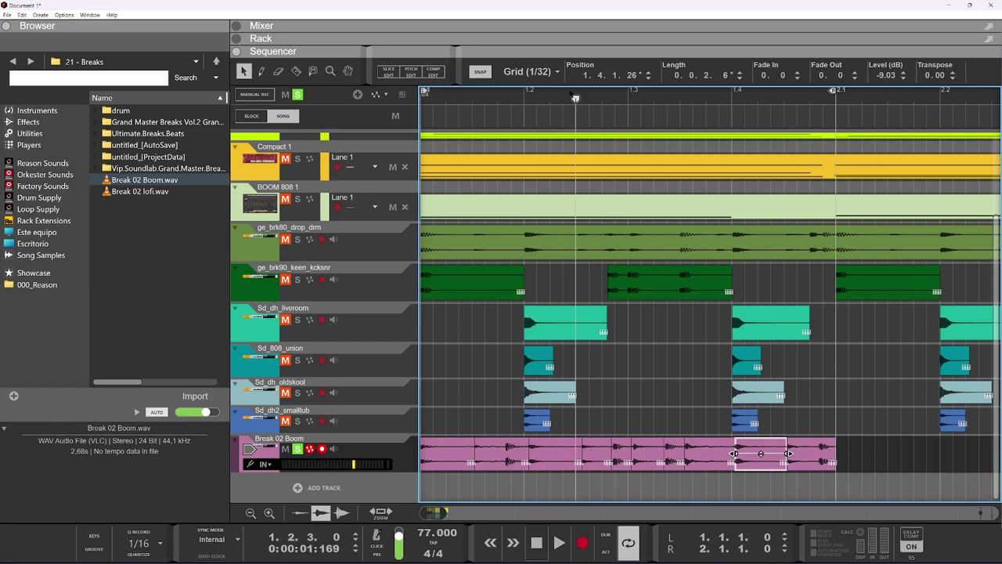
# Step: Audition the Break 02 Boom clips from 1.2.3 to around 1.3.2.90, checking where each hit starts
pyautogui.press('space')
pyautogui.scroll(5, 604, 475)
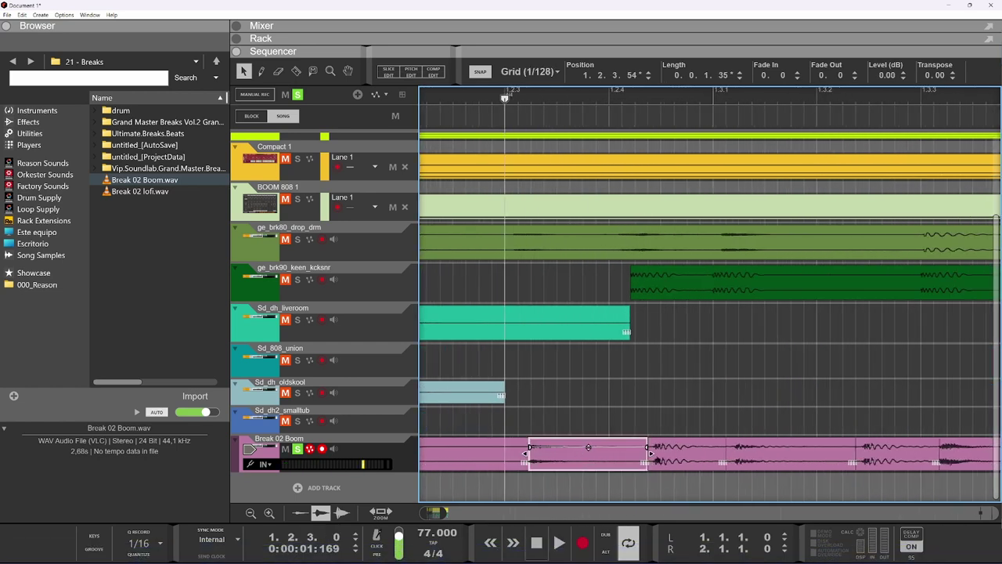
pyautogui.click(676, 457)
pyautogui.click(578, 459)
pyautogui.scroll(2, 621, 461)
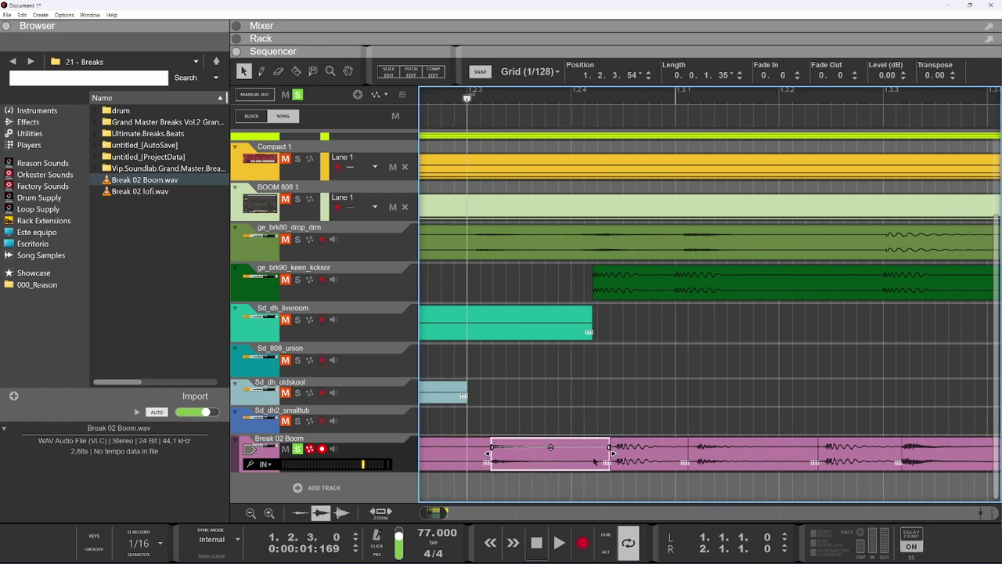
pyautogui.press('space')
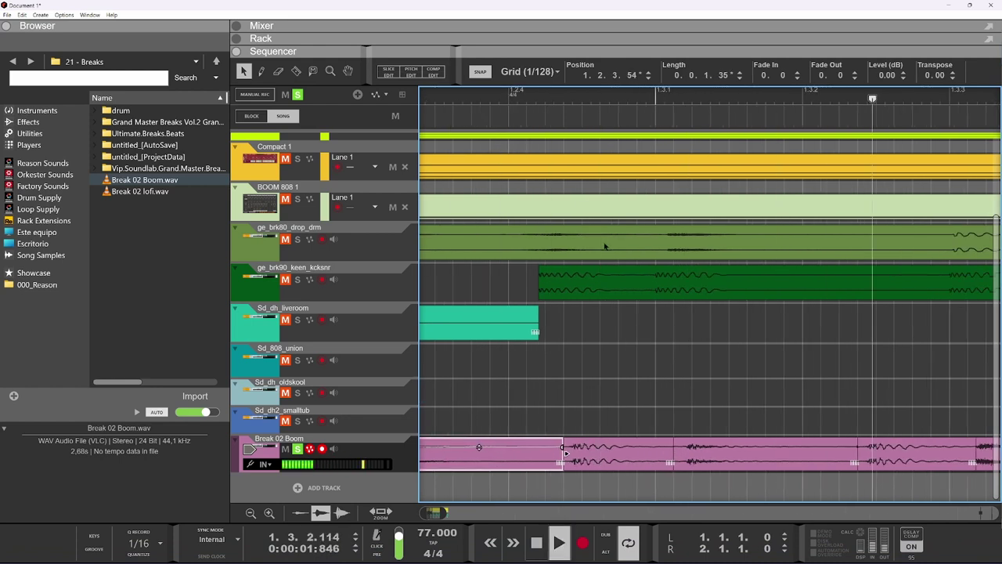
pyautogui.press('space')
pyautogui.click(857, 119)
pyautogui.press('space')
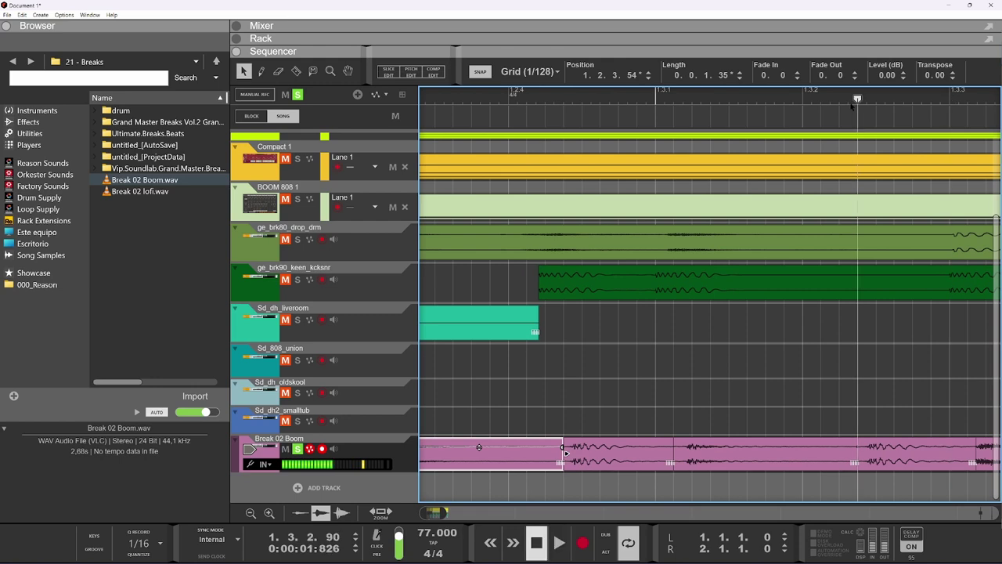
pyautogui.press('space')
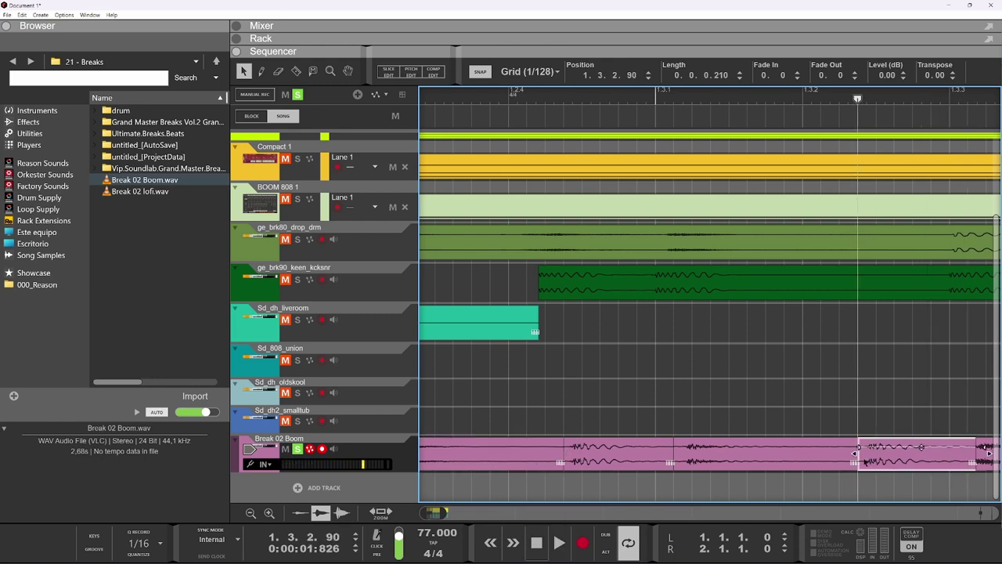
# Step: Shorten the Break 02 Boom clip at 1.3.1.30 to a length of 0.0.1.53 and listen from 1.3.2.90
pyautogui.click(861, 461)
pyautogui.scroll(3, 845, 460)
pyautogui.scroll(3, 846, 461)
pyautogui.click(775, 460)
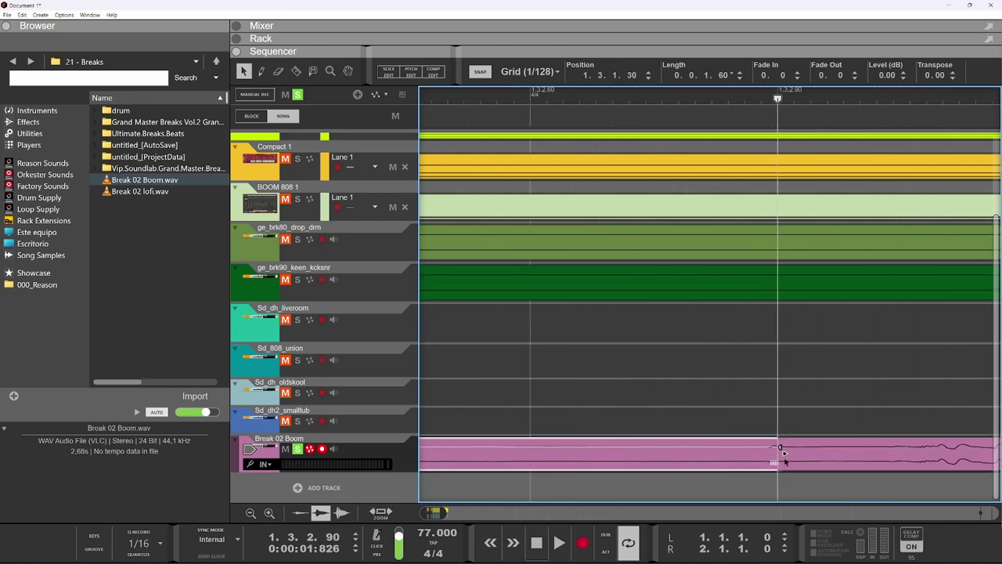
pyautogui.moveTo(780, 449); pyautogui.dragTo(724, 449)
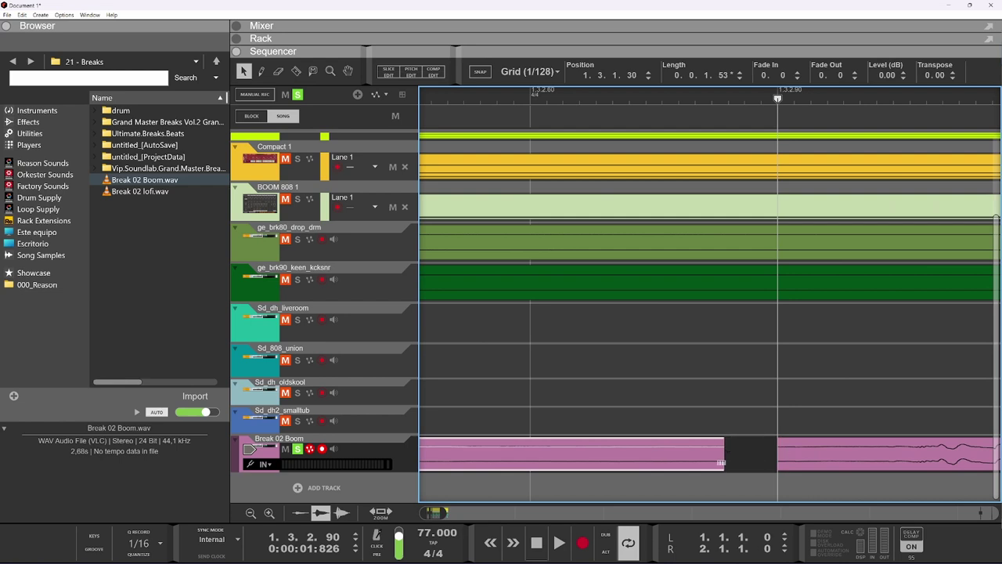
pyautogui.click(807, 448)
pyautogui.scroll(2, 807, 450)
pyautogui.press('space')
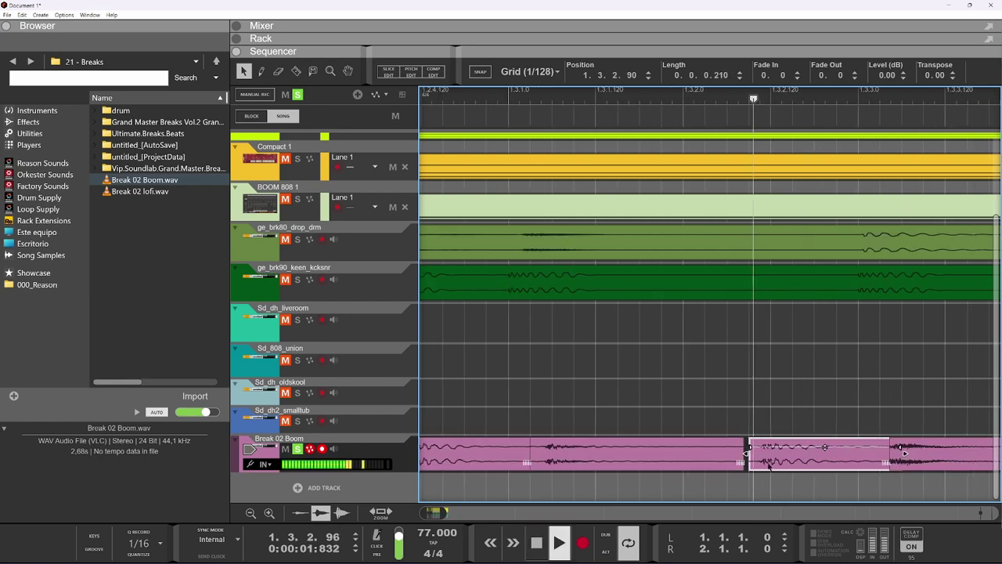
pyautogui.press('space')
# Step: Select the shortened clip at 1.3.1.30 and audition the break repeatedly from 1.3.1.15
pyautogui.scroll(1, 756, 449)
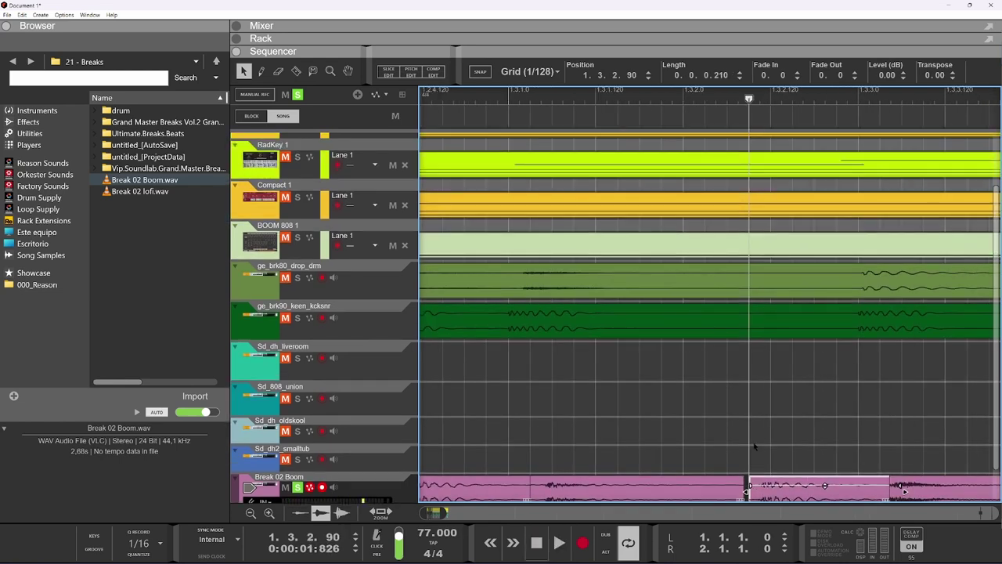
pyautogui.scroll(-1, 754, 446)
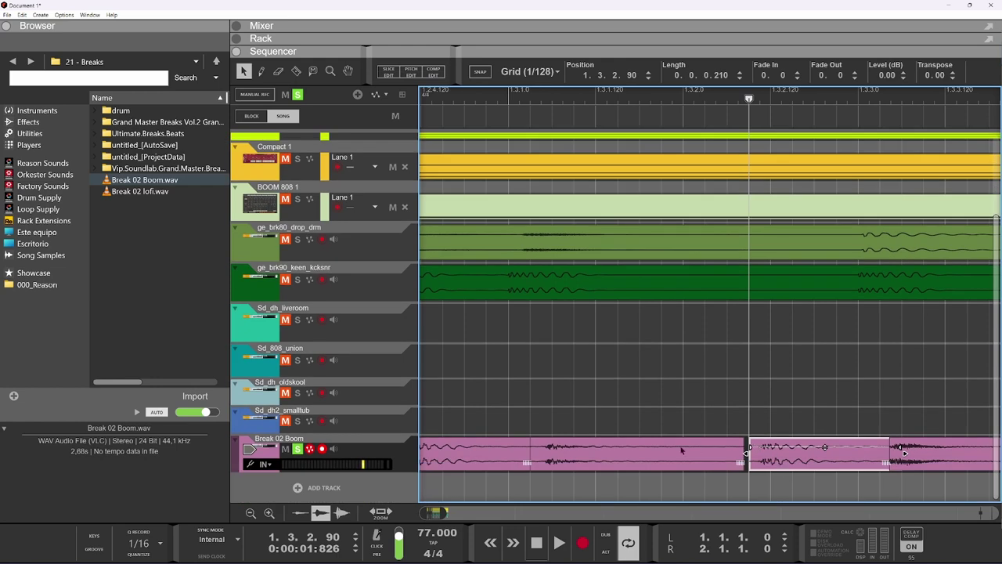
pyautogui.click(681, 450)
pyautogui.click(519, 98)
pyautogui.press('space')
pyautogui.press('space')
pyautogui.press('space')
pyautogui.press('space')
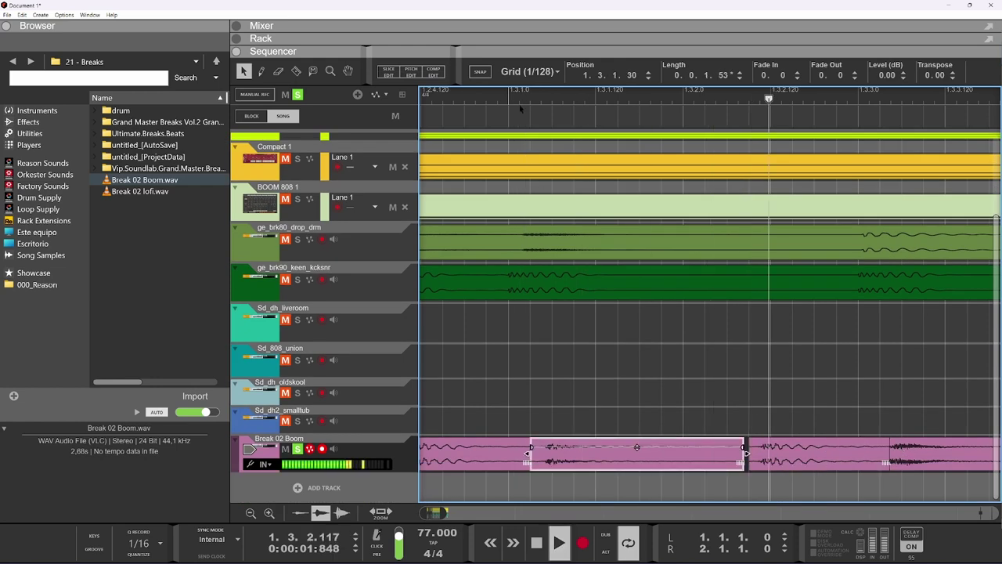
pyautogui.press('space')
pyautogui.press('space')
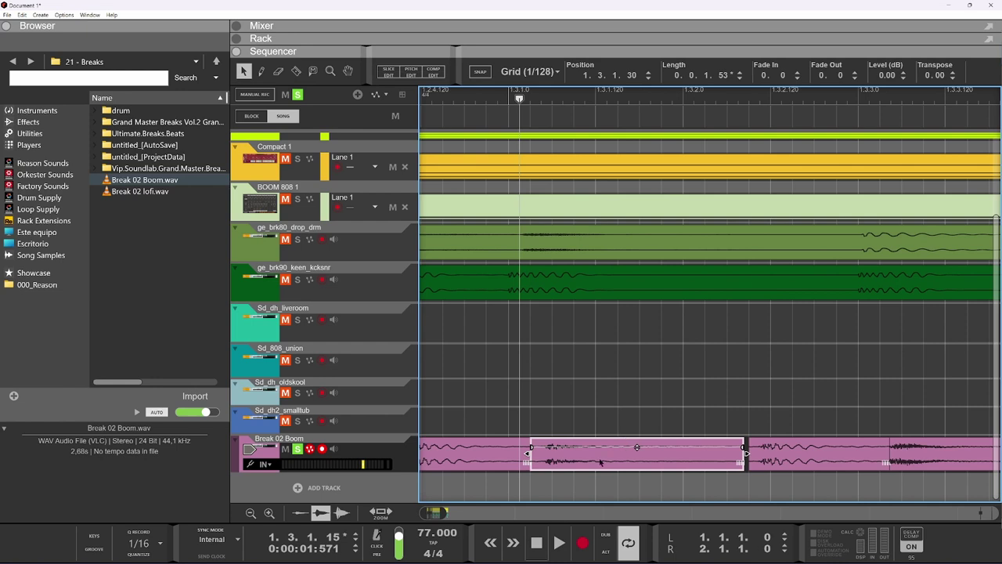
# Step: Replace the clip at 1.3.2.90 with a copy of the clip at 1.3.1.30, placed at 1.3.2.67, and play the loop
pyautogui.click(780, 470)
pyautogui.press('Delete')
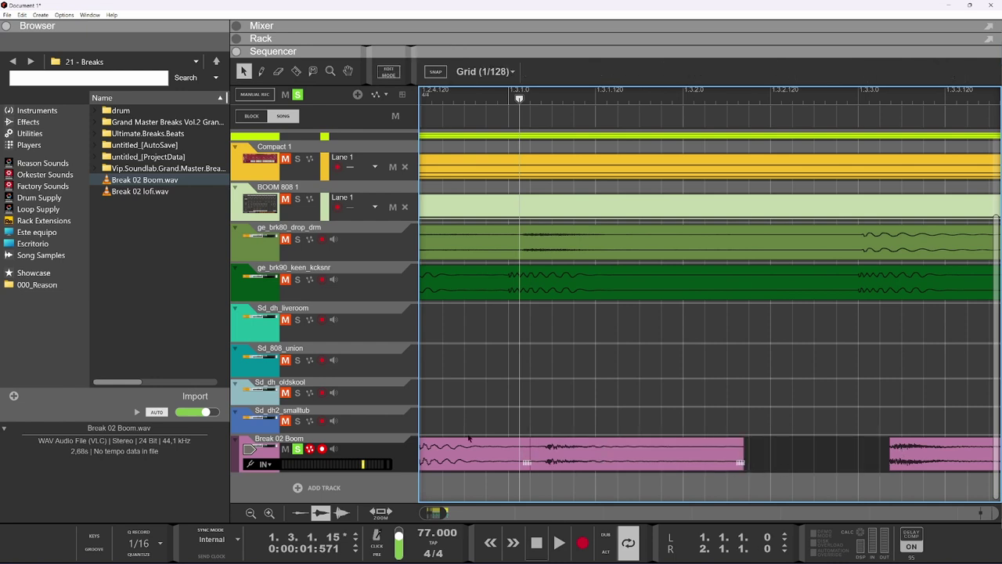
pyautogui.keyDown('ctrl'); pyautogui.moveTo(574, 461); pyautogui.dragTo(781, 472); pyautogui.keyUp('ctrl')
pyautogui.click(778, 470)
pyautogui.press('space')
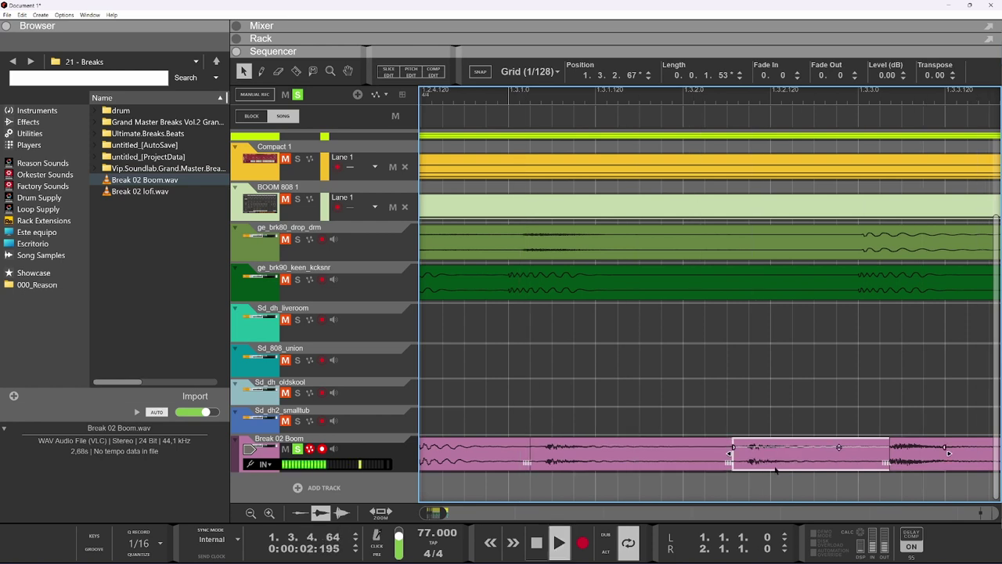
pyautogui.scroll(-1, 731, 452)
pyautogui.press('g')
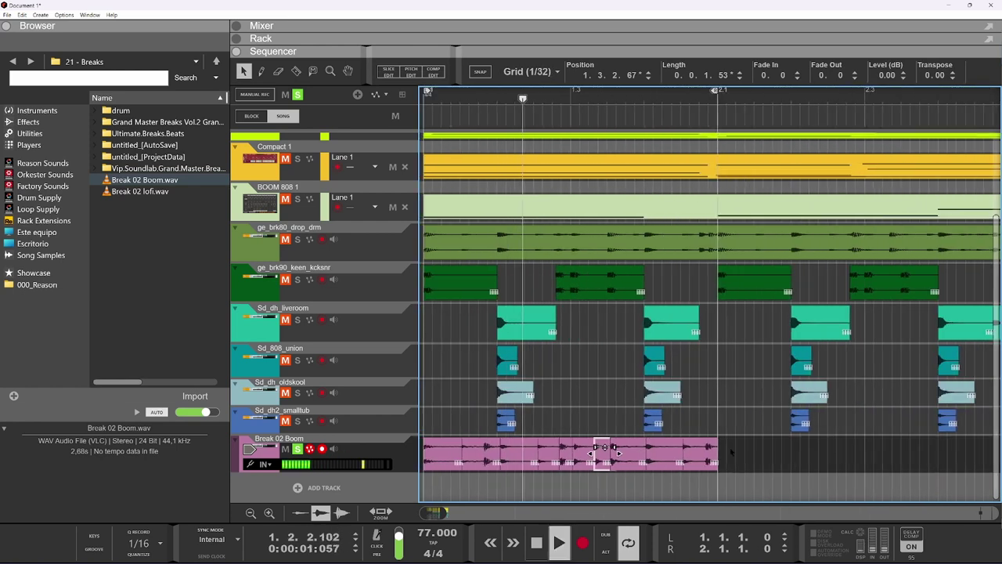
pyautogui.press('space')
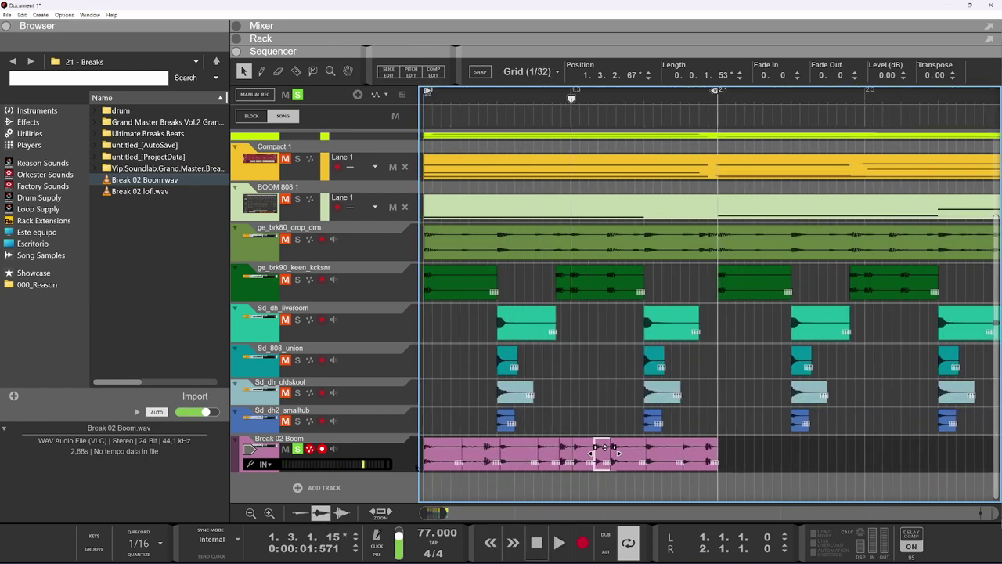
# Step: Copy the first Break 02 Boom clip to 1.1.4.45 over the existing hit and play the loop
pyautogui.scroll(3, 422, 466)
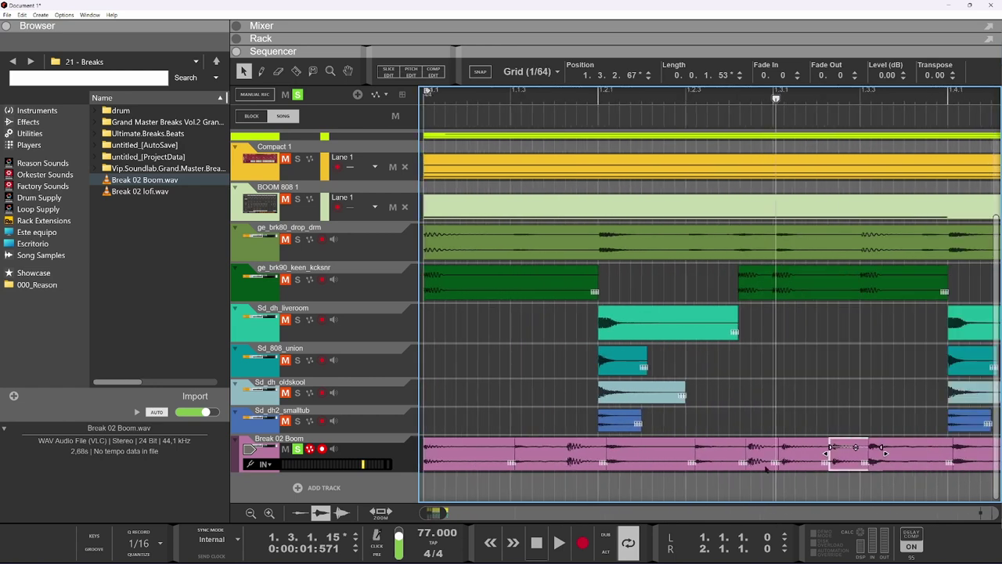
pyautogui.click(433, 461)
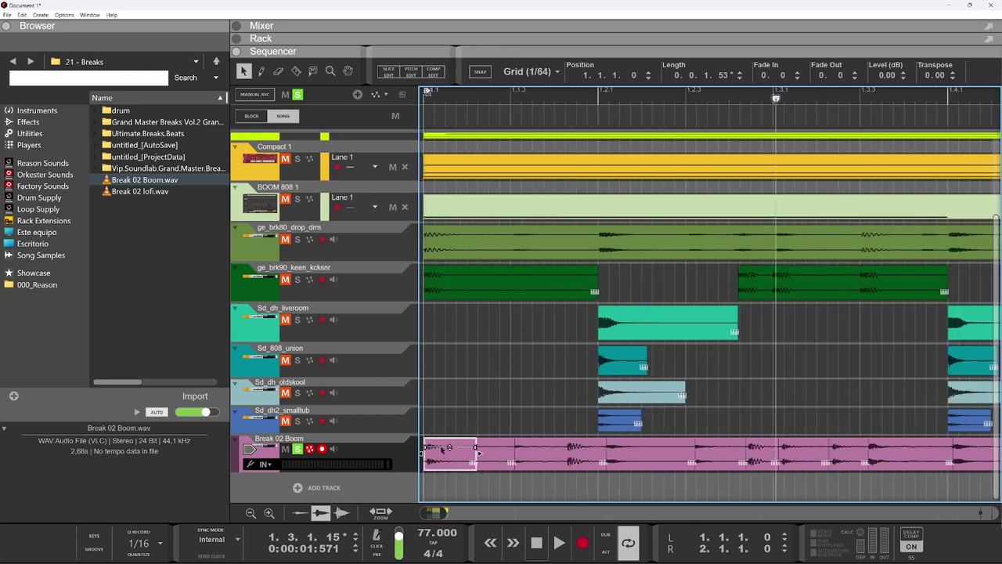
pyautogui.click(424, 99)
pyautogui.press('space')
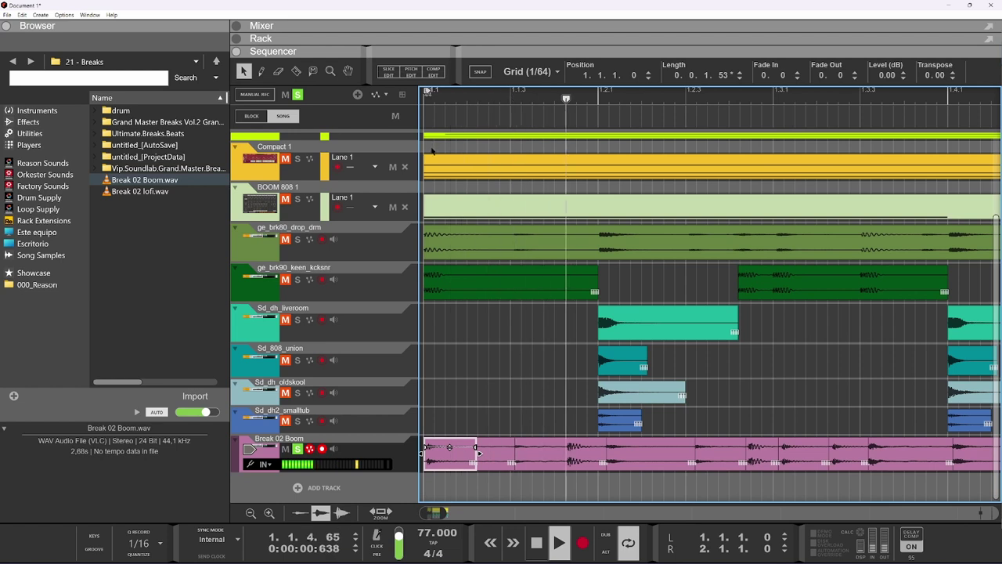
pyautogui.press('space')
pyautogui.moveTo(441, 460); pyautogui.dragTo(603, 467)
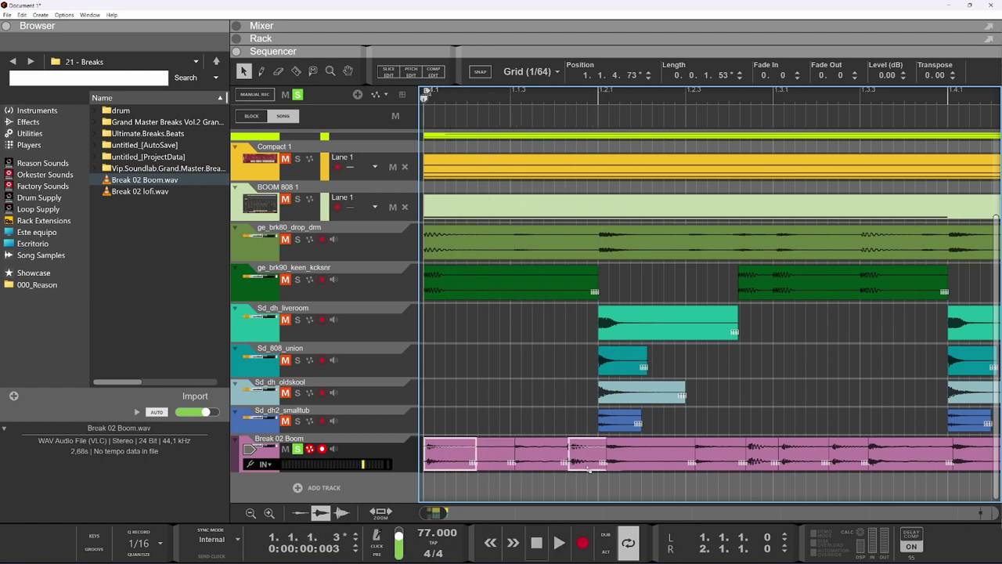
pyautogui.press('space')
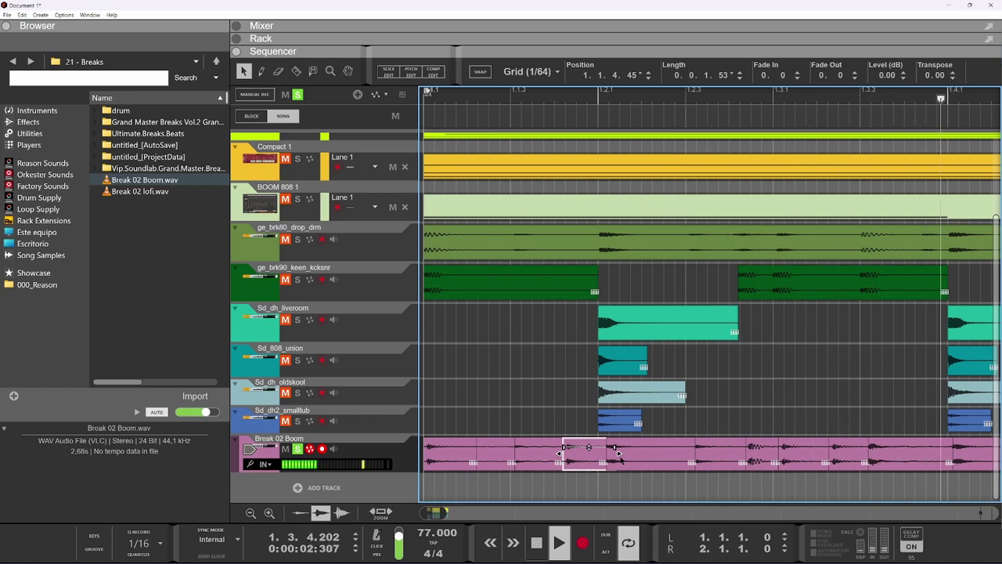
pyautogui.scroll(-2, 663, 401)
pyautogui.scroll(-1, 663, 401)
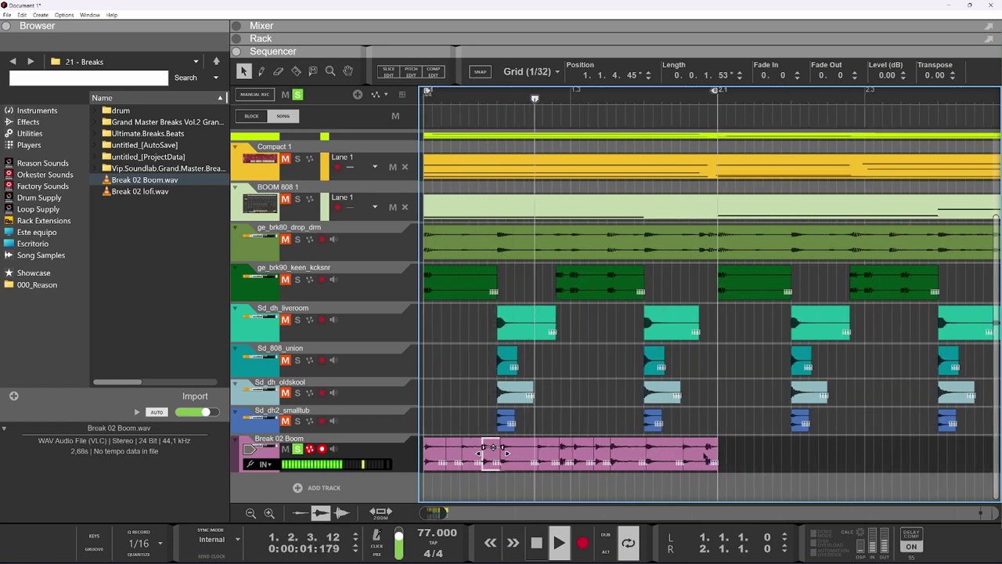
pyautogui.press('space')
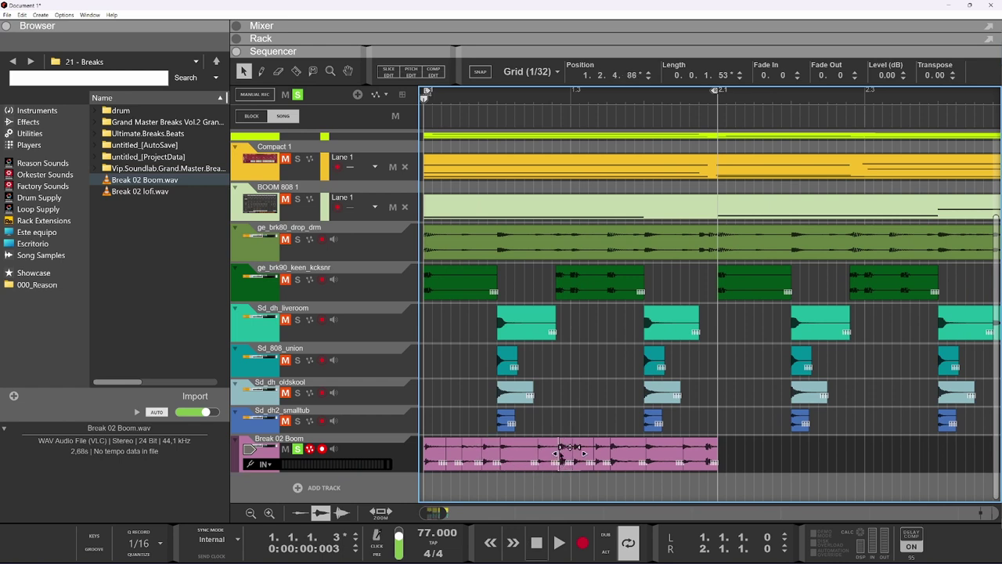
# Step: Shift the replacement clip before beat 1.3 to 1.2.4.95 and check its timing in the loop
pyautogui.press('Escape')
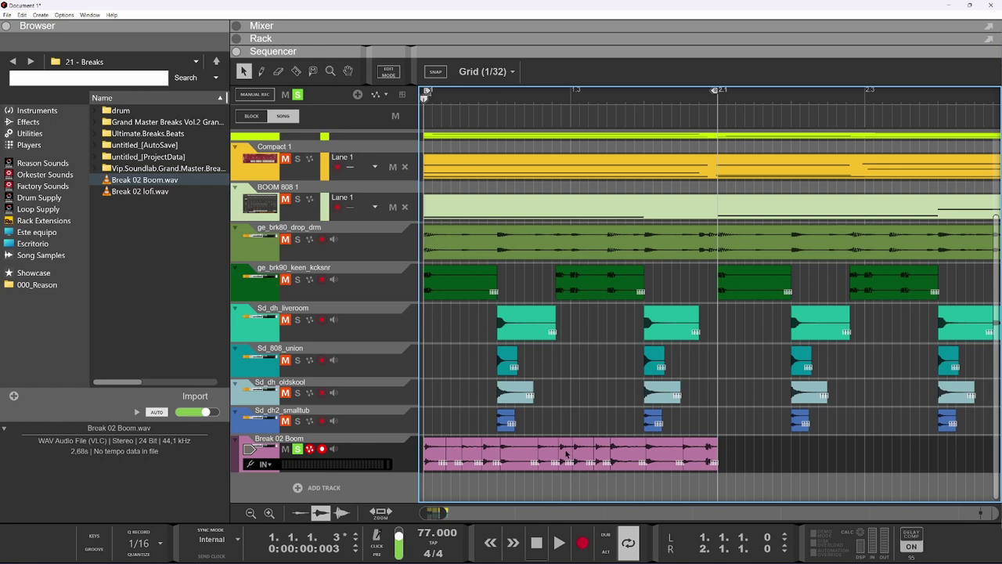
pyautogui.click(565, 453)
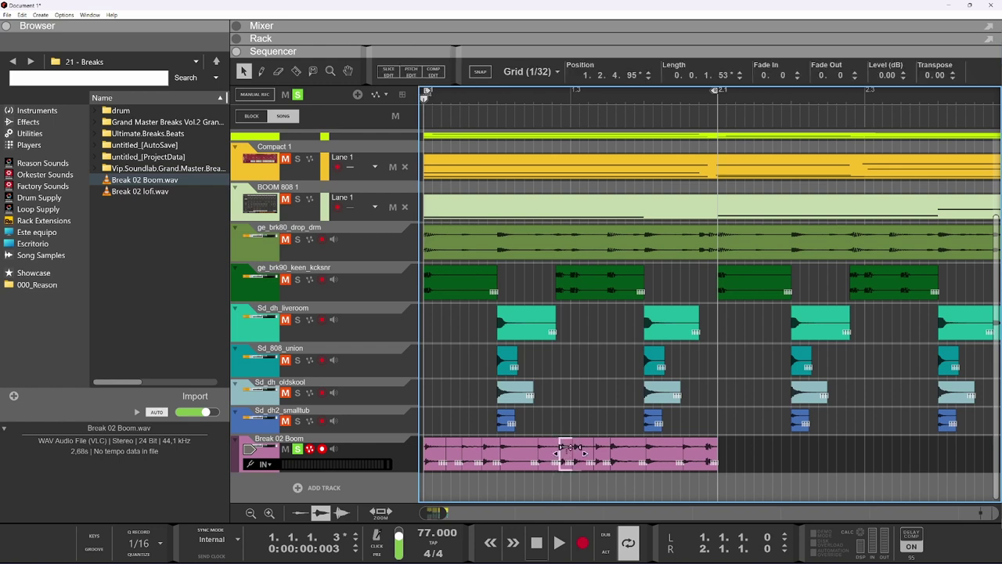
pyautogui.press('space')
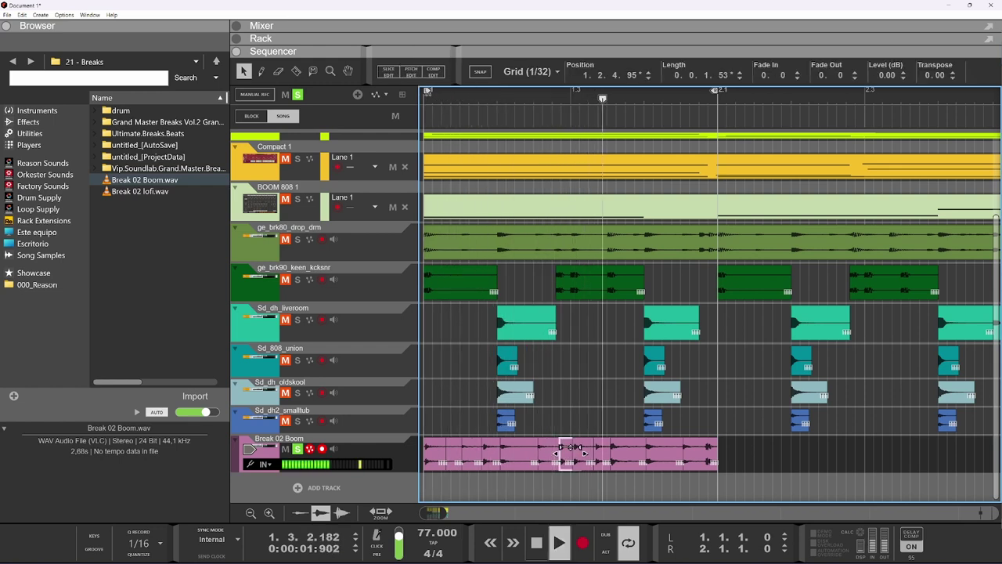
pyautogui.press('space')
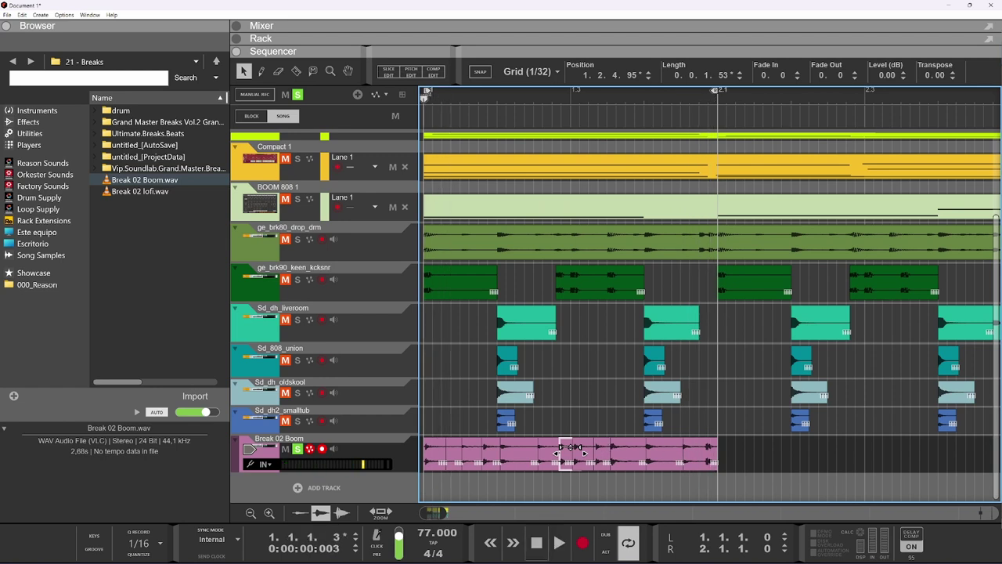
# Step: Place a replacement clip at 1.4.4.61, trim its end to bar 2 and play the loop
pyautogui.moveTo(676, 461); pyautogui.dragTo(719, 461)
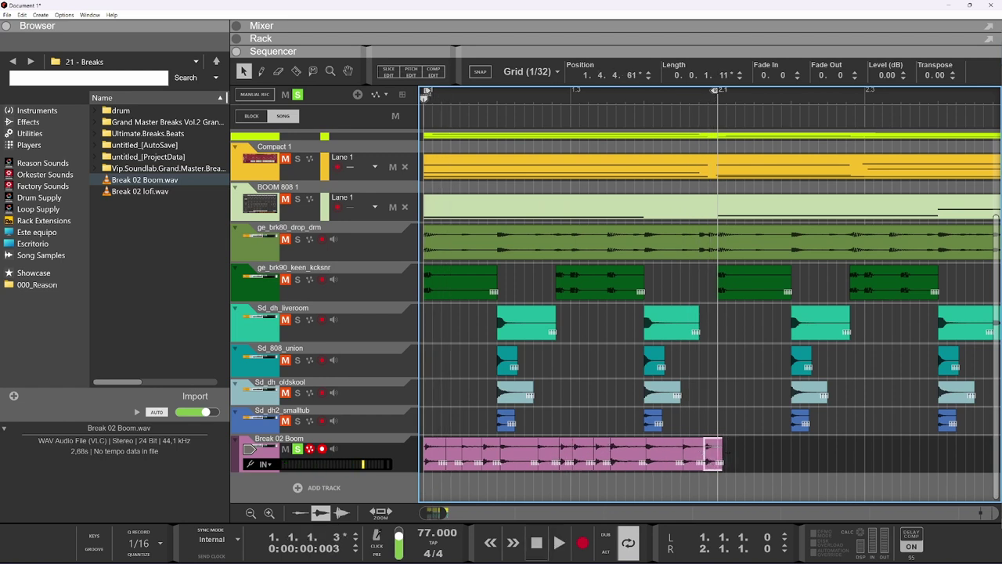
pyautogui.press('space')
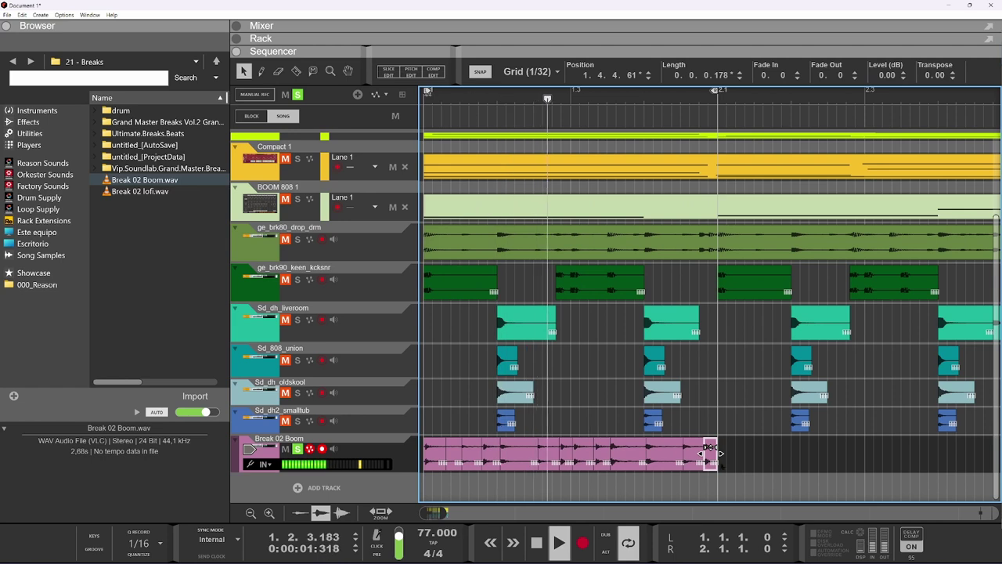
# Step: Select all the Break 02 Boom clips in bar 1 and join them into one one-bar clip
pyautogui.moveTo(769, 435); pyautogui.dragTo(415, 466)
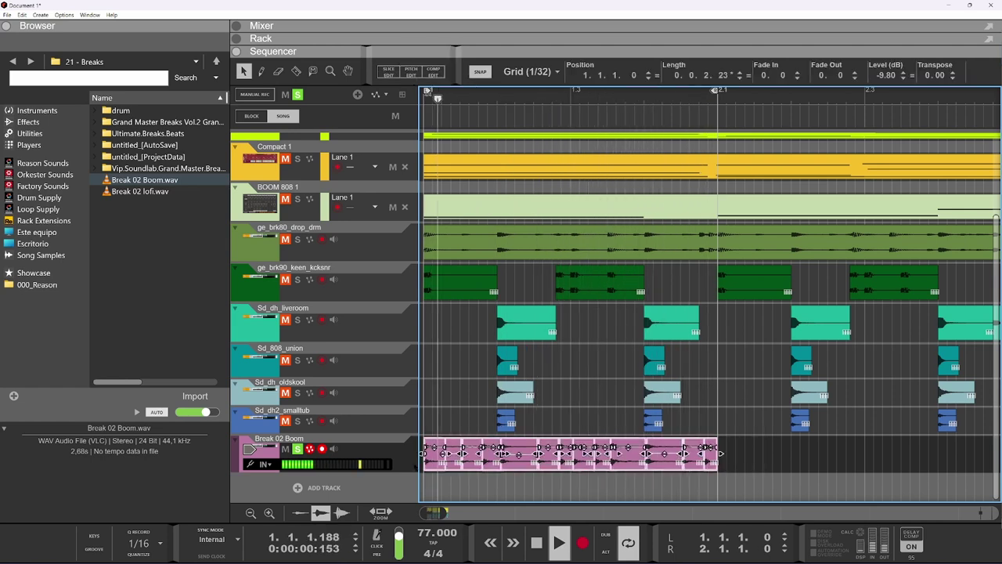
pyautogui.scroll(-2, 536, 447)
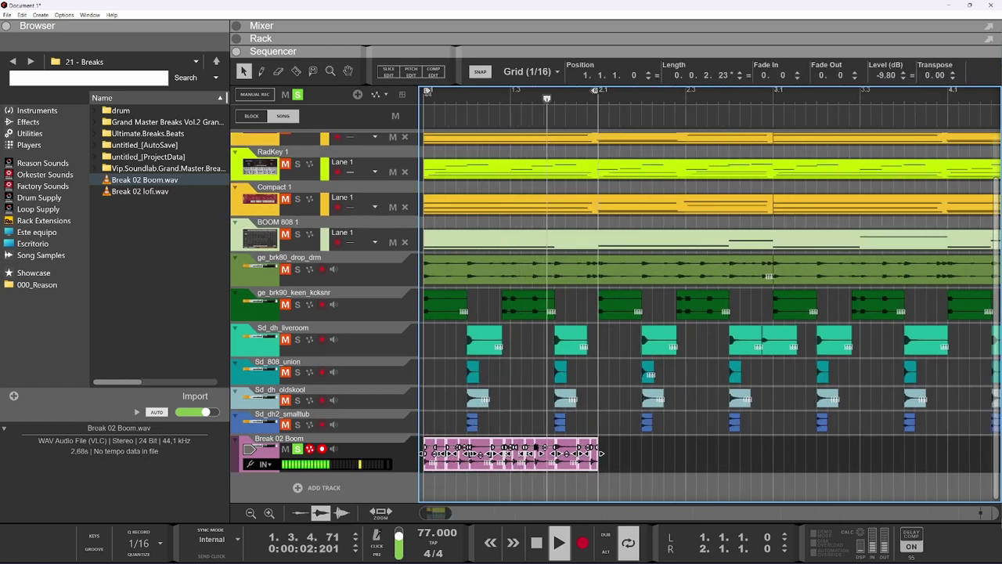
pyautogui.scroll(-1, 536, 446)
pyautogui.hotkey('ctrl', 'j')
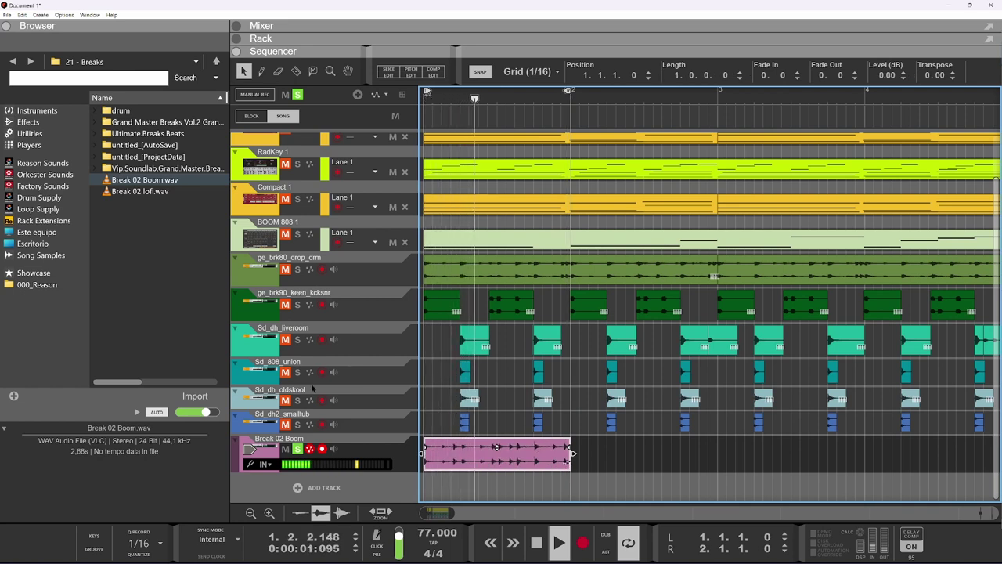
# Step: Take Break 02 Boom out of solo to hear it with the other drums and lower its rack channel level to about -10.58 dB
pyautogui.click(298, 449)
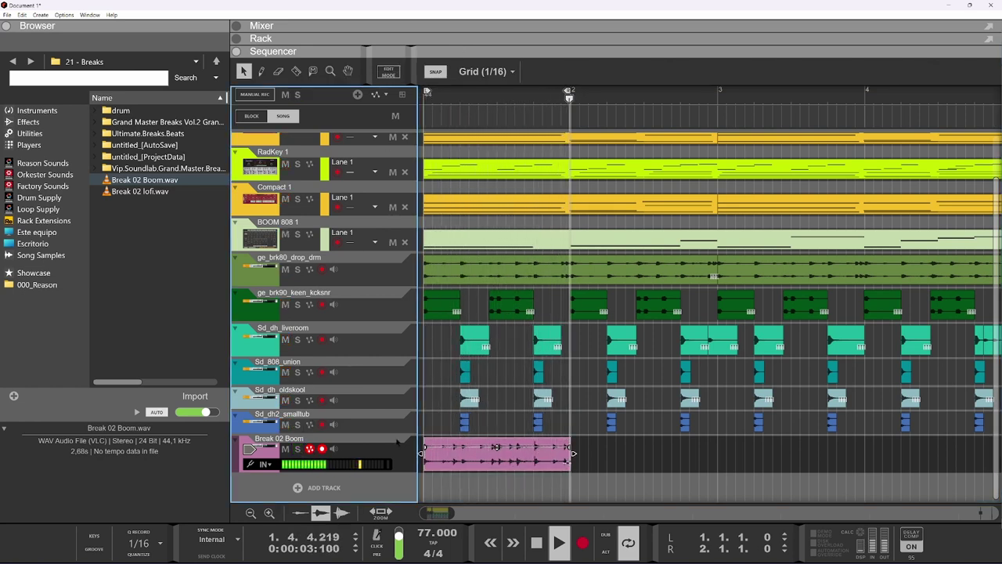
pyautogui.press('F6')
pyautogui.scroll(-3, 376, 287)
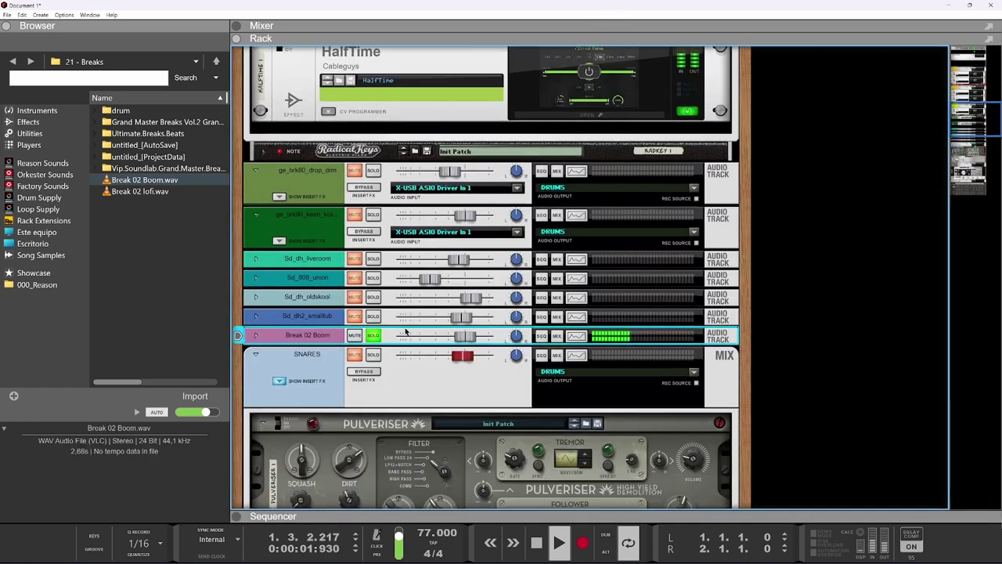
pyautogui.scroll(-4, 374, 277)
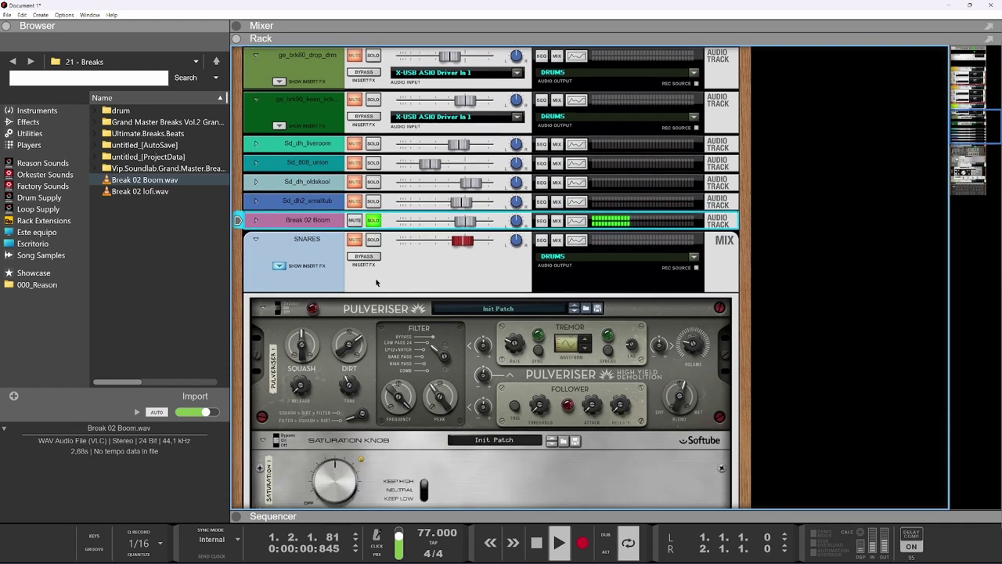
pyautogui.click(374, 105)
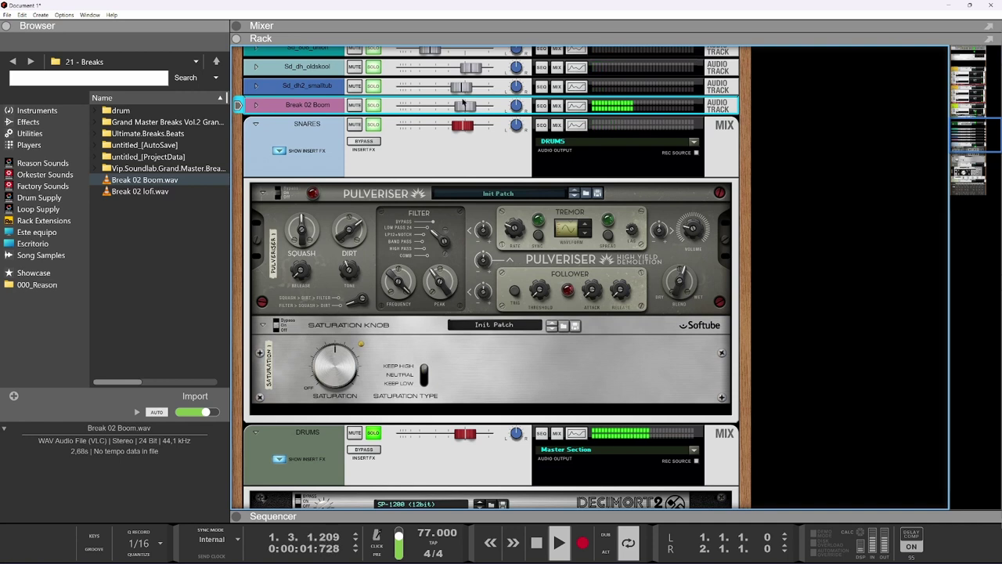
pyautogui.moveTo(464, 107); pyautogui.dragTo(445, 106)
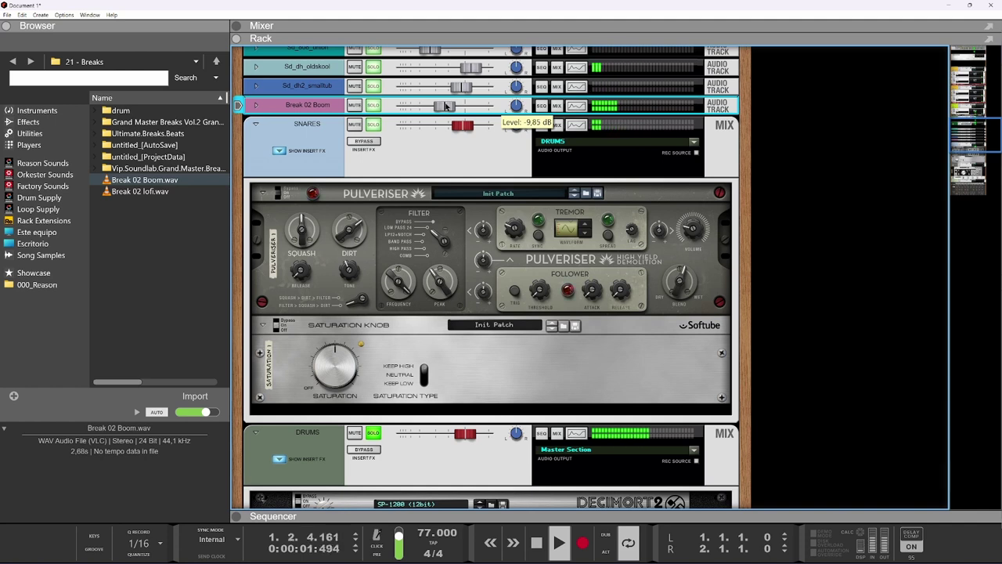
# Step: Raise the ge_brk80_drop_drm level to about -4.48 dB and lower the Break 02 Boom level slightly
pyautogui.scroll(5, 446, 119)
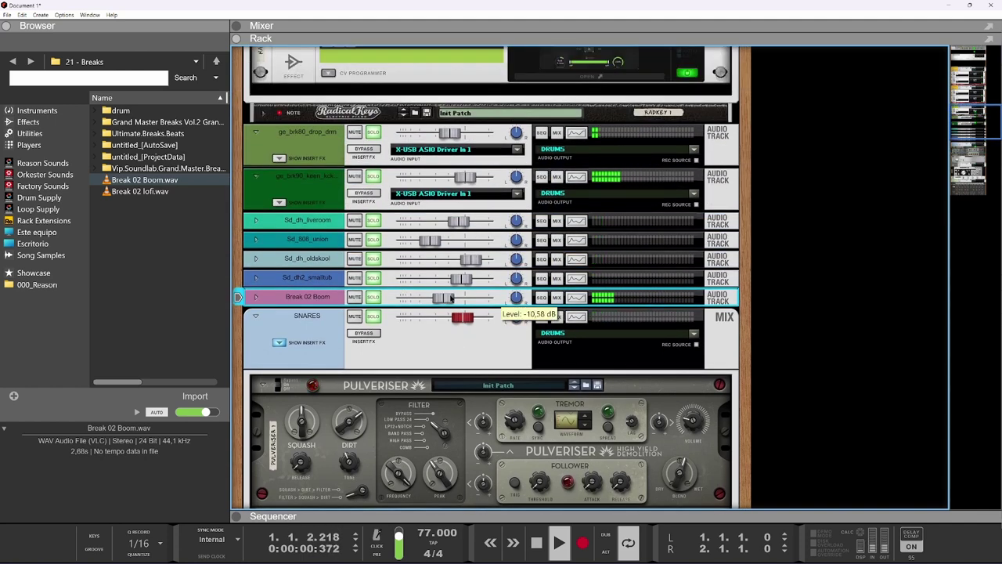
pyautogui.moveTo(456, 133); pyautogui.dragTo(461, 134)
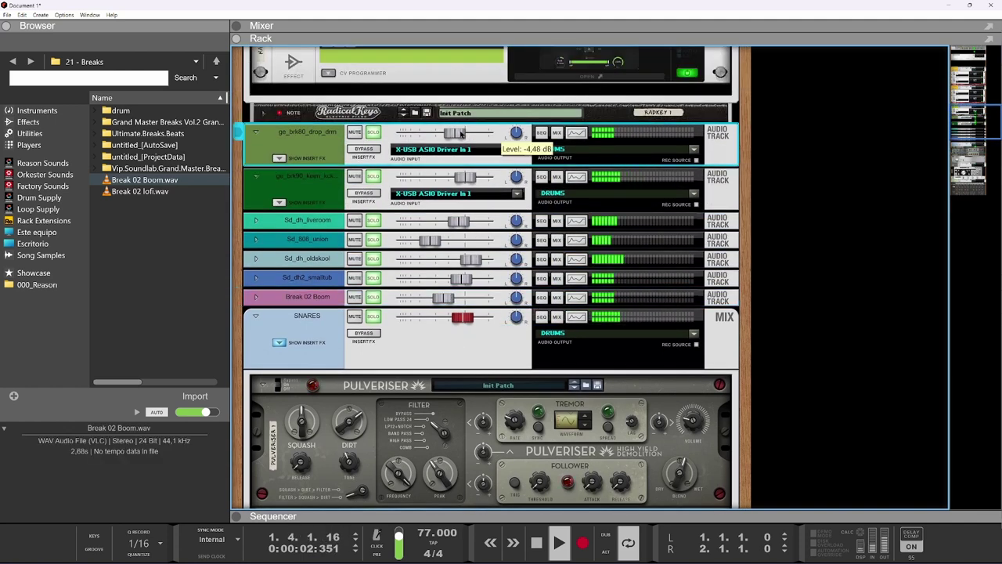
pyautogui.scroll(-3, 458, 149)
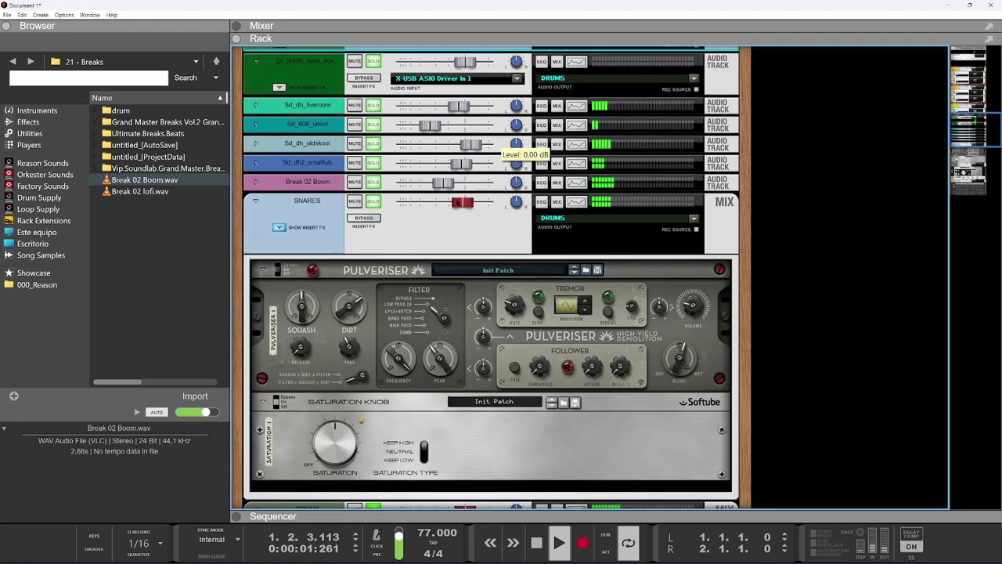
pyautogui.scroll(-3, 446, 172)
pyautogui.scroll(3, 443, 182)
pyautogui.moveTo(442, 182); pyautogui.dragTo(439, 182)
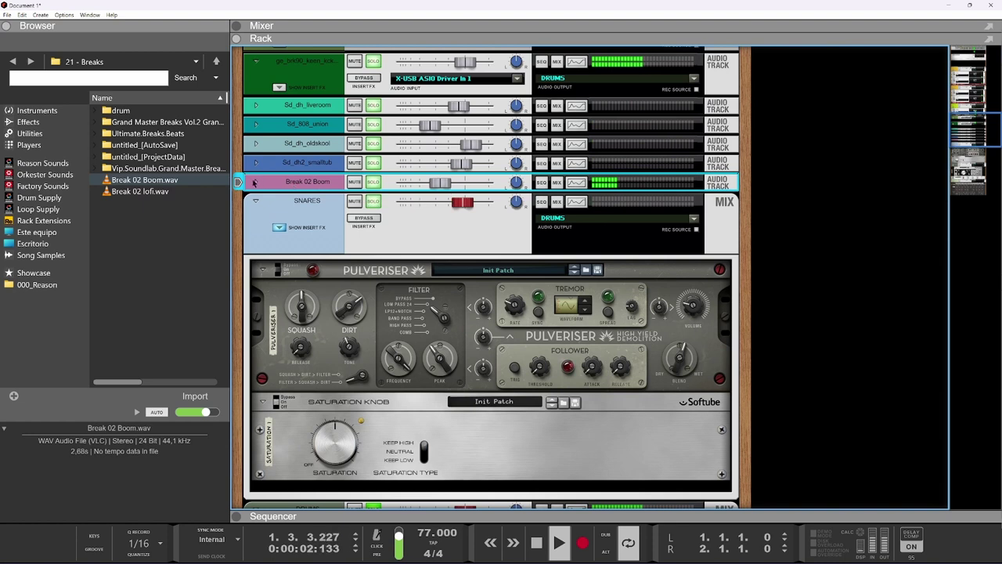
# Step: Stop playback, expand the Break 02 Boom channel's insert effects and add a Synapse DR-1 Deep Reverb there
pyautogui.click(255, 181)
pyautogui.press('space')
pyautogui.click(279, 208)
pyautogui.rightClick(289, 245)
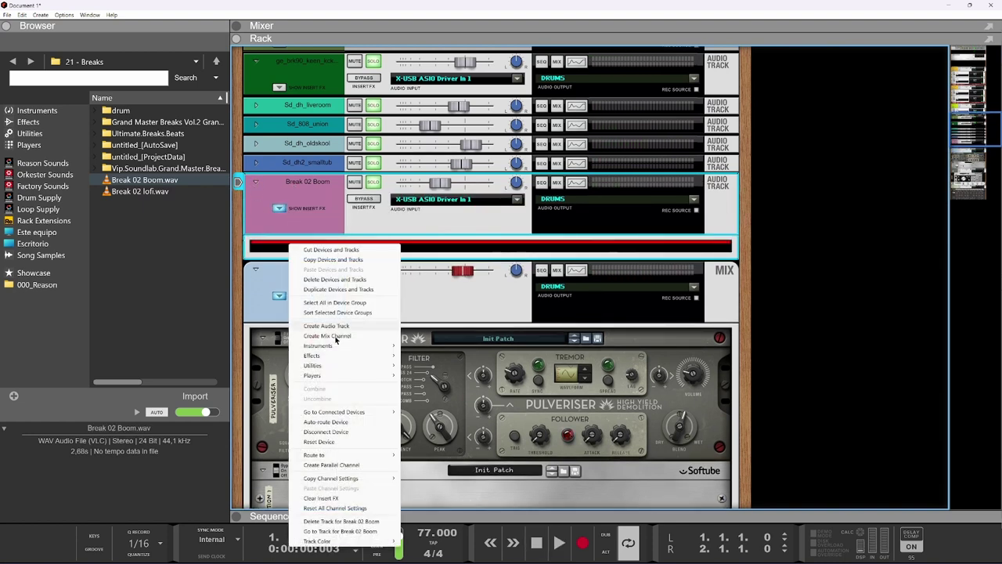
pyautogui.moveTo(332, 357)
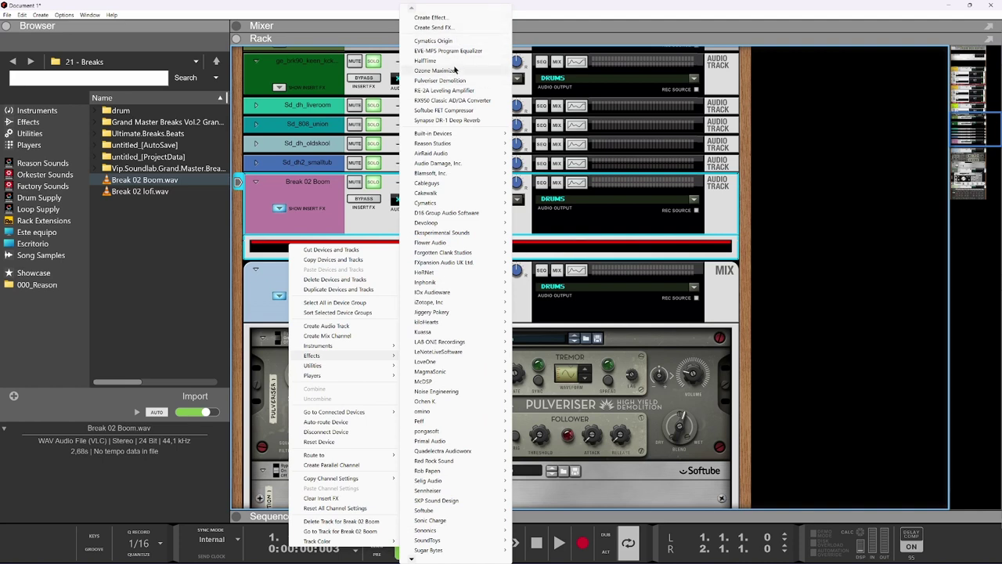
pyautogui.click(447, 120)
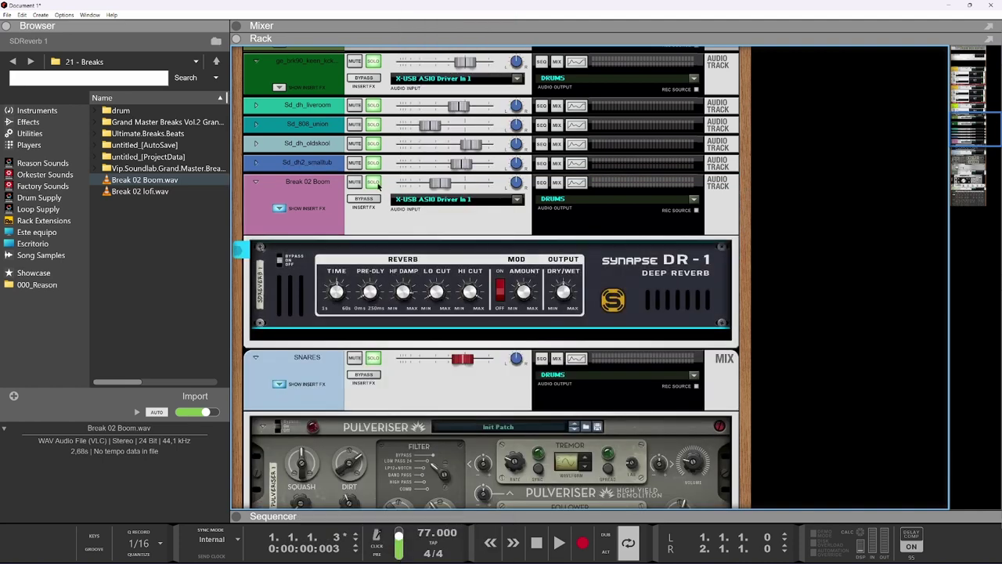
# Step: Solo Break 02 Boom, play the loop and set the DR-1 reverb's Dry/Wet to 19%
pyautogui.click(374, 182)
pyautogui.press('space')
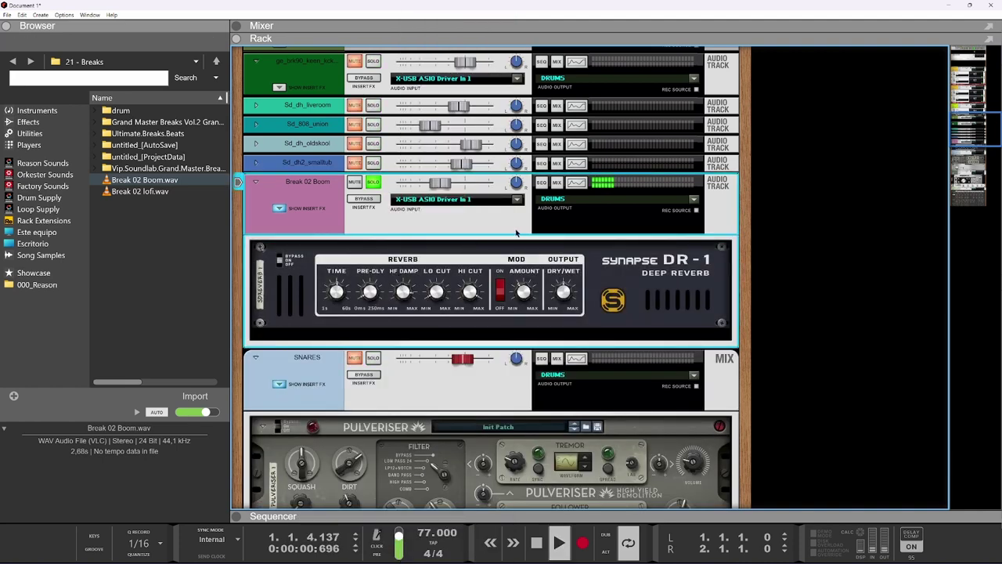
pyautogui.moveTo(563, 292); pyautogui.dragTo(559, 343)
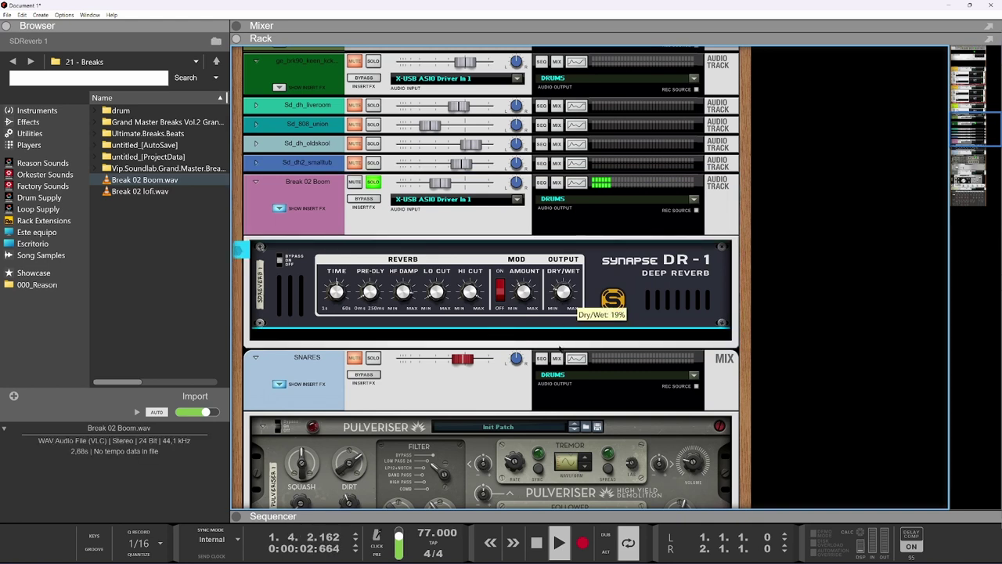
# Step: With Break 02 Boom out of solo, lower its level to about -14.67 dB and its reverb's Dry/Wet to 13%
pyautogui.click(374, 183)
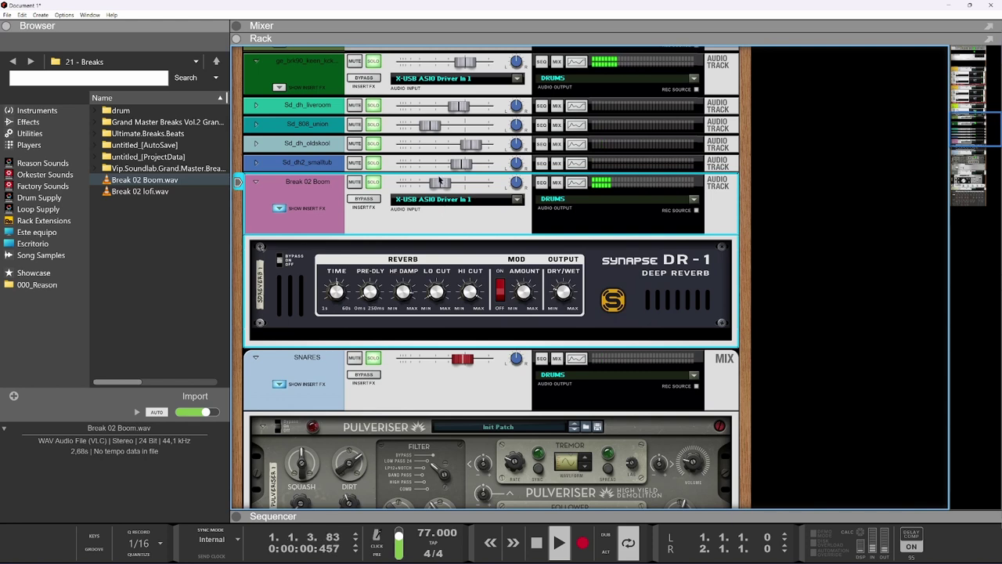
pyautogui.moveTo(440, 182)
pyautogui.mouseDown()
pyautogui.moveTo(430, 183)
pyautogui.moveTo(440, 193)
pyautogui.mouseUp()
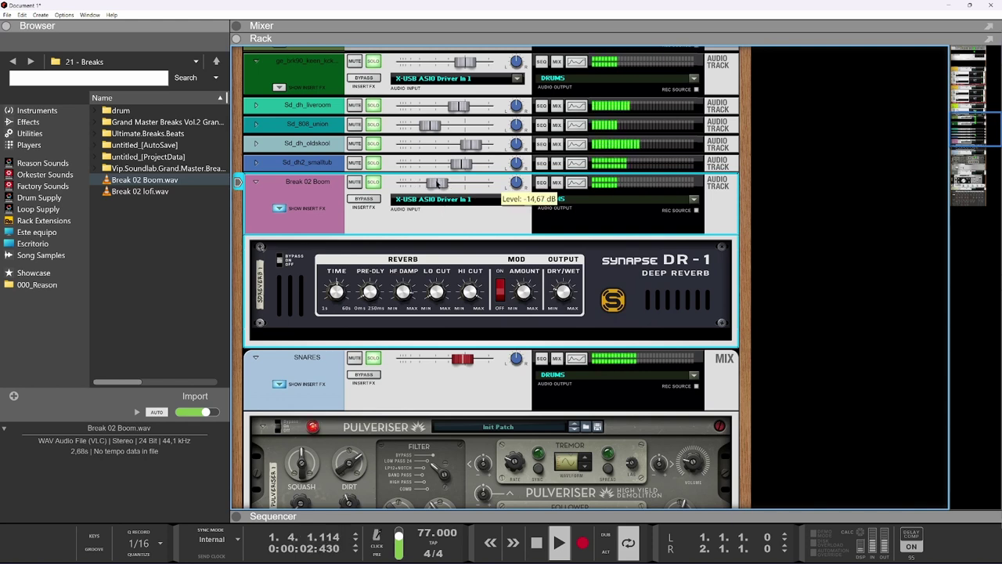
pyautogui.click(564, 293)
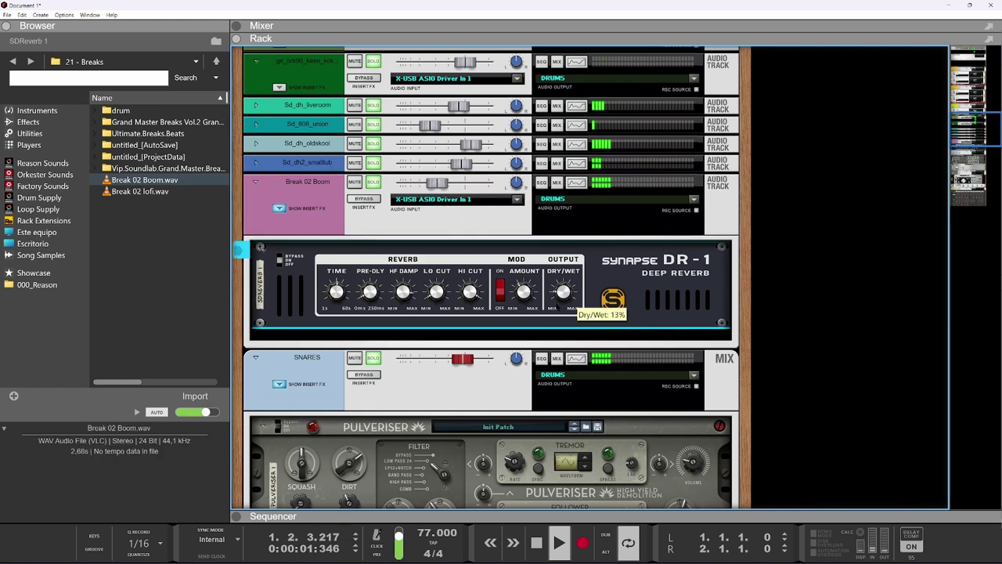
pyautogui.moveTo(342, 301); pyautogui.dragTo(337, 286)
# Step: Solo the ge_brk80_drop_drm channel and show its insert effects section
pyautogui.scroll(-5, 399, 261)
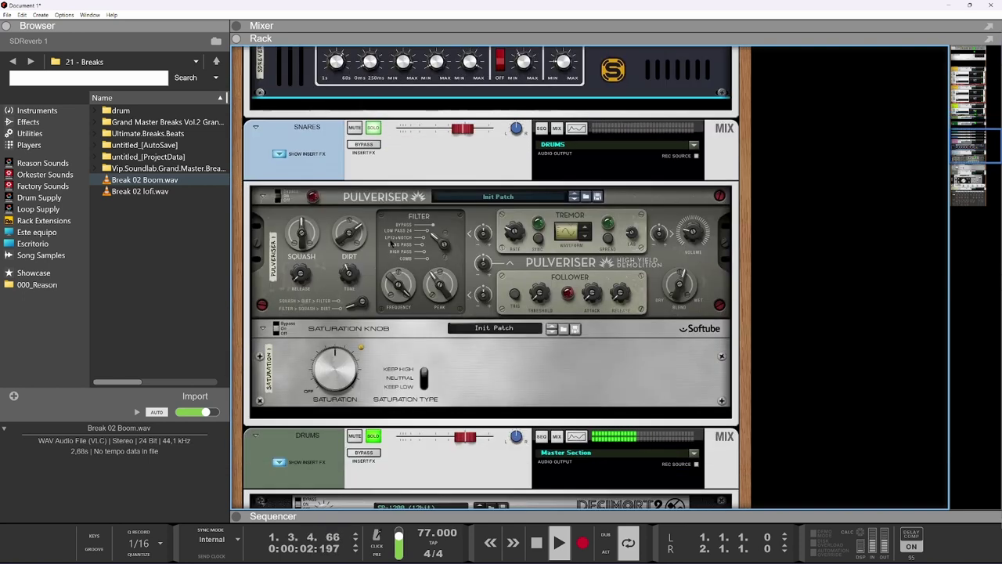
pyautogui.scroll(2, 399, 260)
pyautogui.scroll(8, 400, 261)
pyautogui.scroll(-3, 288, 127)
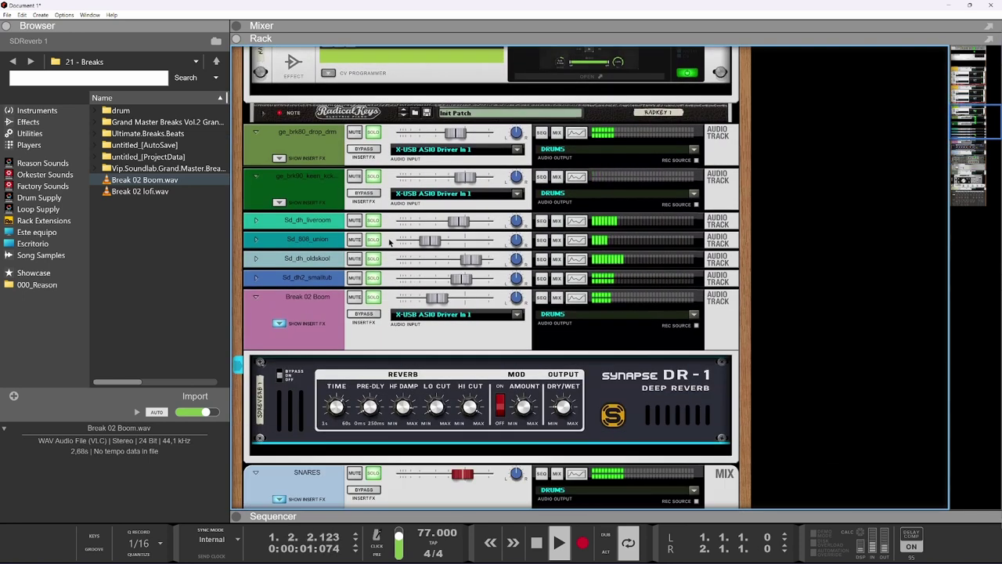
pyautogui.click(372, 132)
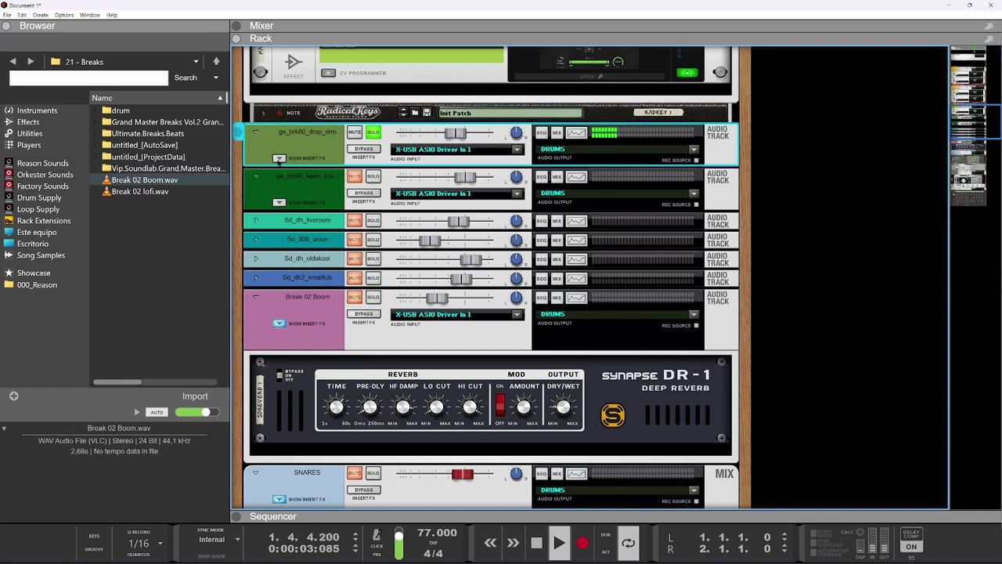
pyautogui.click(278, 159)
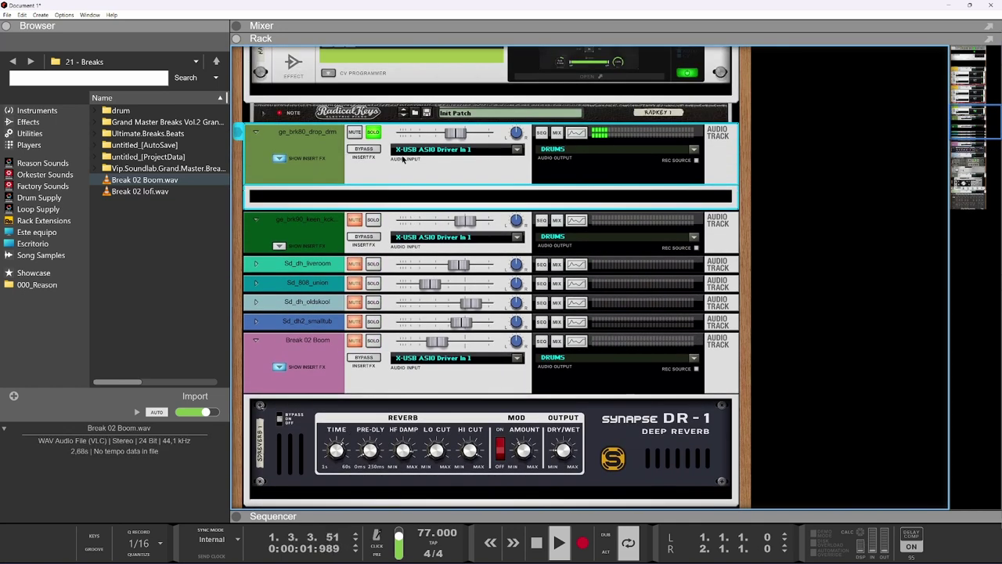
# Step: Copy the Synapse DR-1 reverb from Break 02 Boom into the ge_brk80_drop_drm inserts and raise that channel's level to about -2.46 dB
pyautogui.scroll(-3, 456, 134)
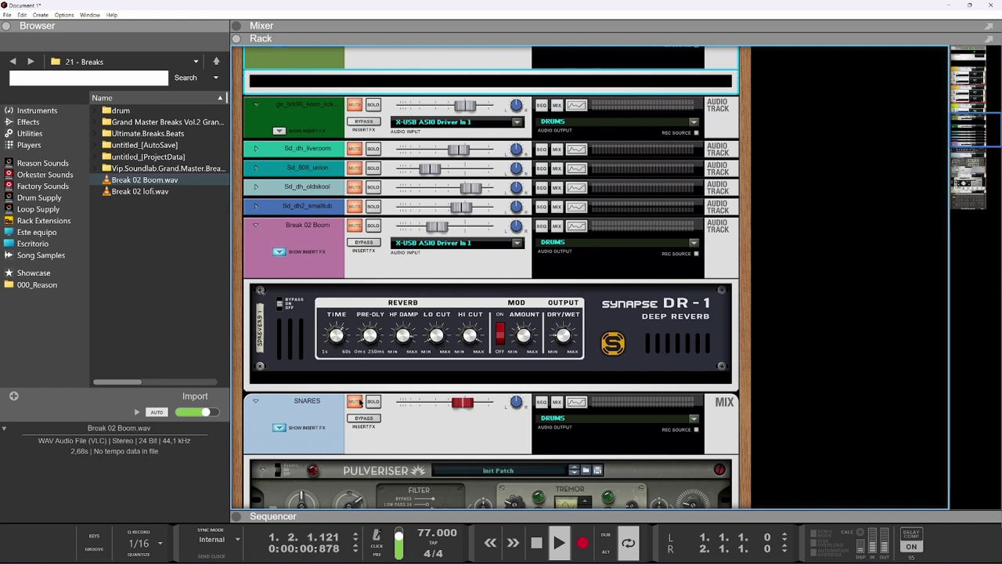
pyautogui.scroll(-1, 359, 399)
pyautogui.click(362, 314)
pyautogui.scroll(3, 361, 314)
pyautogui.moveTo(355, 395)
pyautogui.mouseDown()
pyautogui.moveTo(376, 176)
pyautogui.moveTo(392, 220)
pyautogui.moveTo(407, 219)
pyautogui.moveTo(408, 160)
pyautogui.mouseUp()
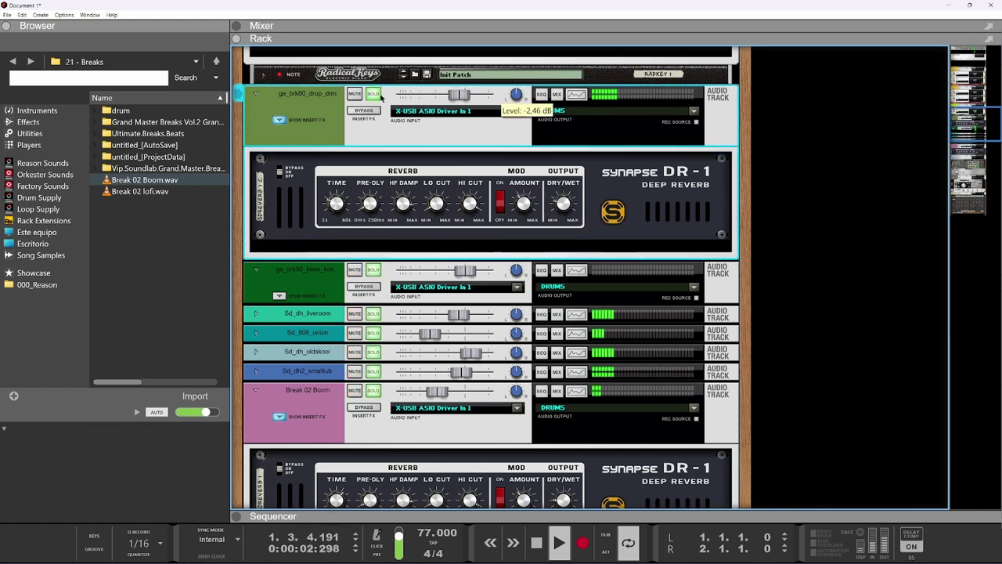
# Step: Solo the BASS mix channel together with DRUMS and fine-tune its level
pyautogui.scroll(-3, 419, 261)
pyautogui.scroll(-4, 418, 261)
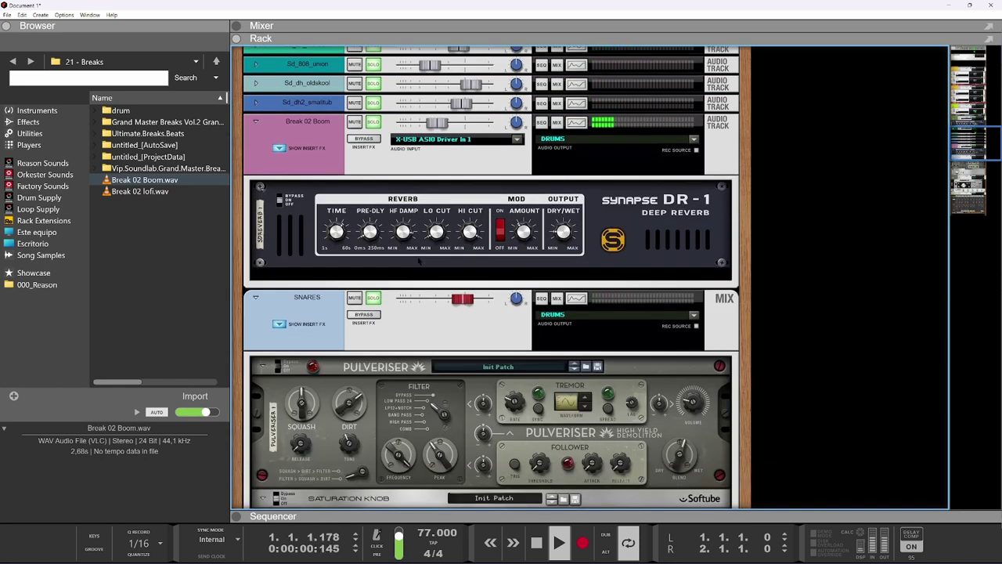
pyautogui.scroll(-12, 419, 261)
pyautogui.scroll(-1, 419, 261)
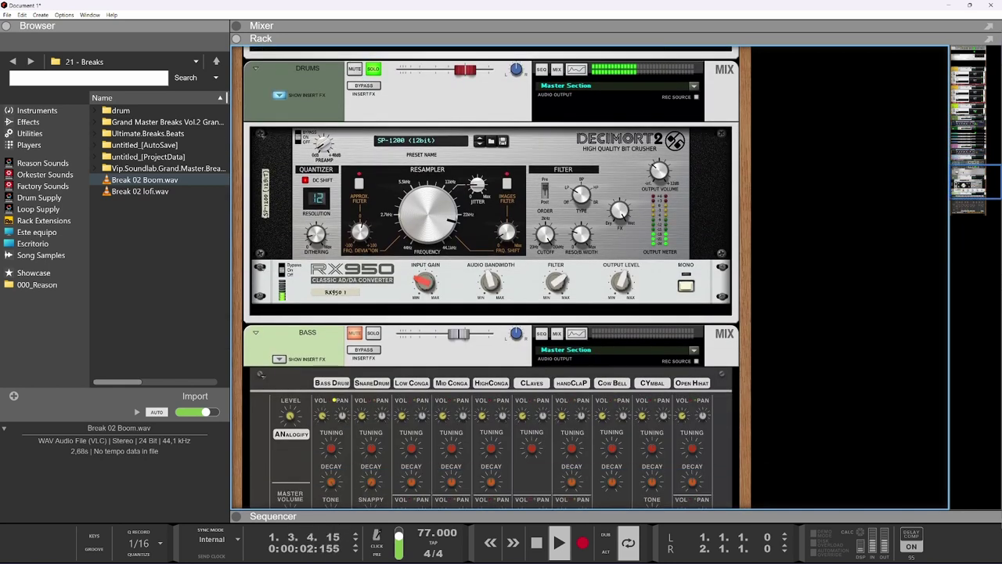
pyautogui.click(373, 332)
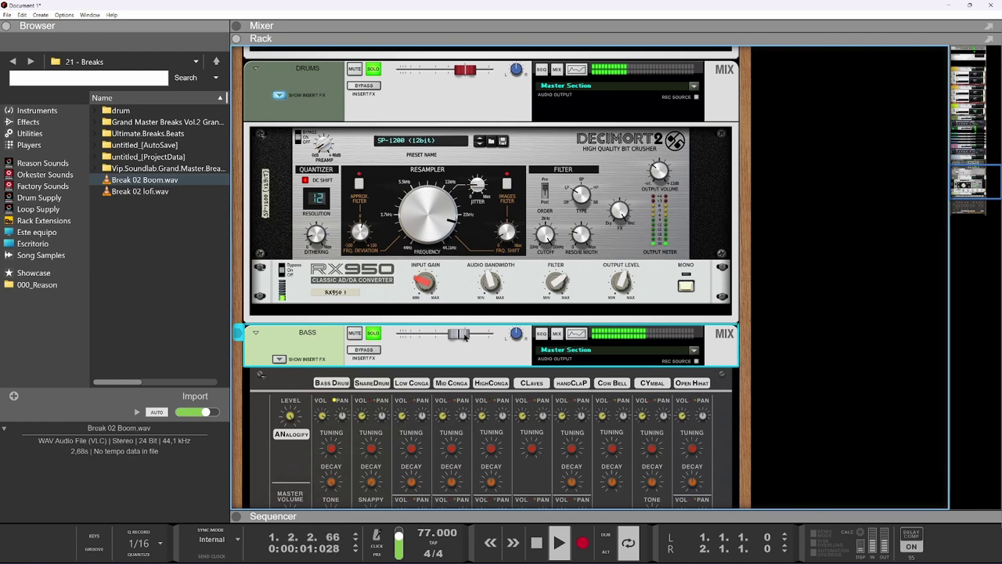
pyautogui.moveTo(465, 334); pyautogui.dragTo(463, 335)
# Step: Extend the loop in the sequencer to bar 5 and duplicate the Break 02 Boom clip three times to fill it
pyautogui.press('F7')
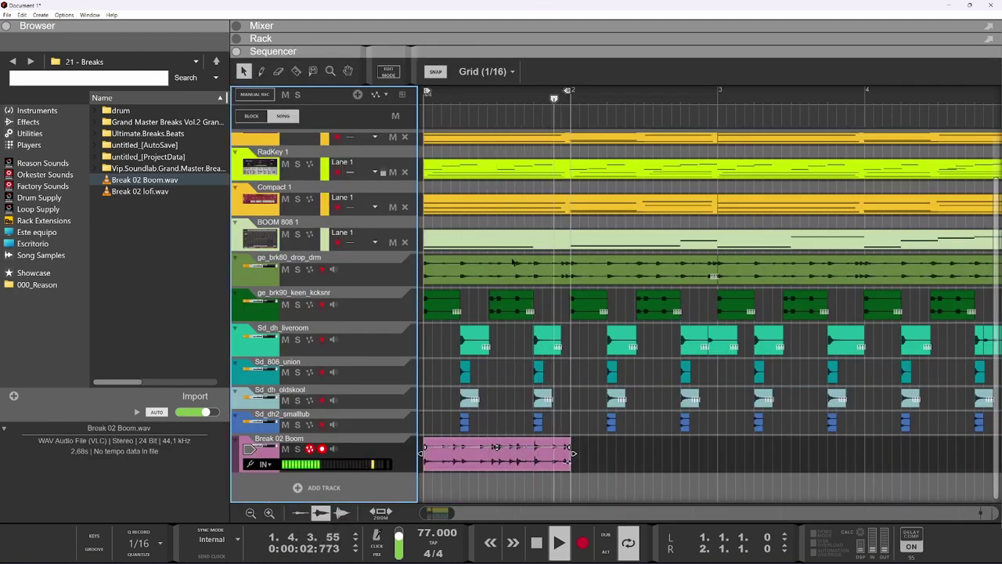
pyautogui.scroll(-2, 513, 262)
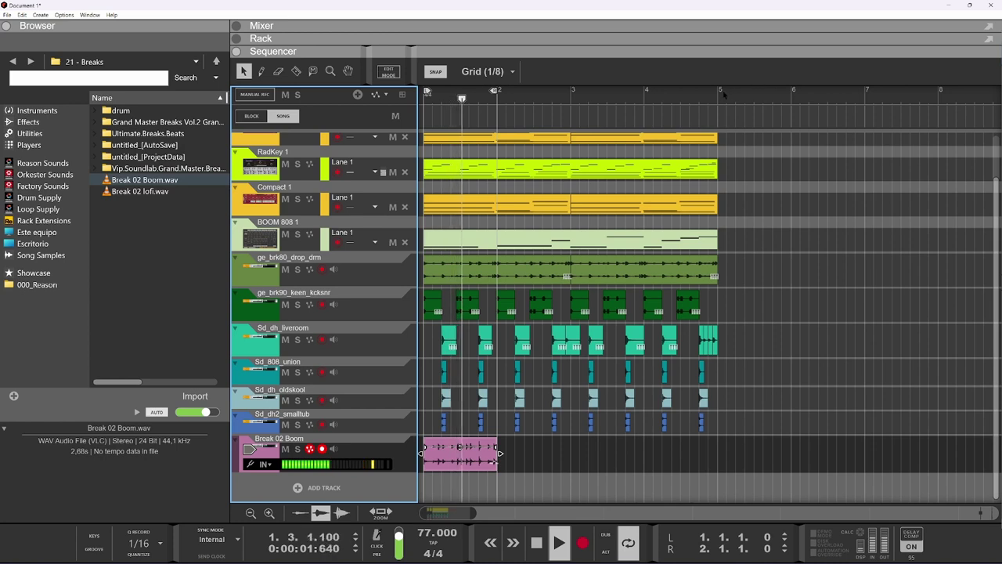
pyautogui.click(470, 465)
pyautogui.hotkey('ctrl', 'd')
pyautogui.hotkey('ctrl', 'd')
pyautogui.hotkey('ctrl', 'd')
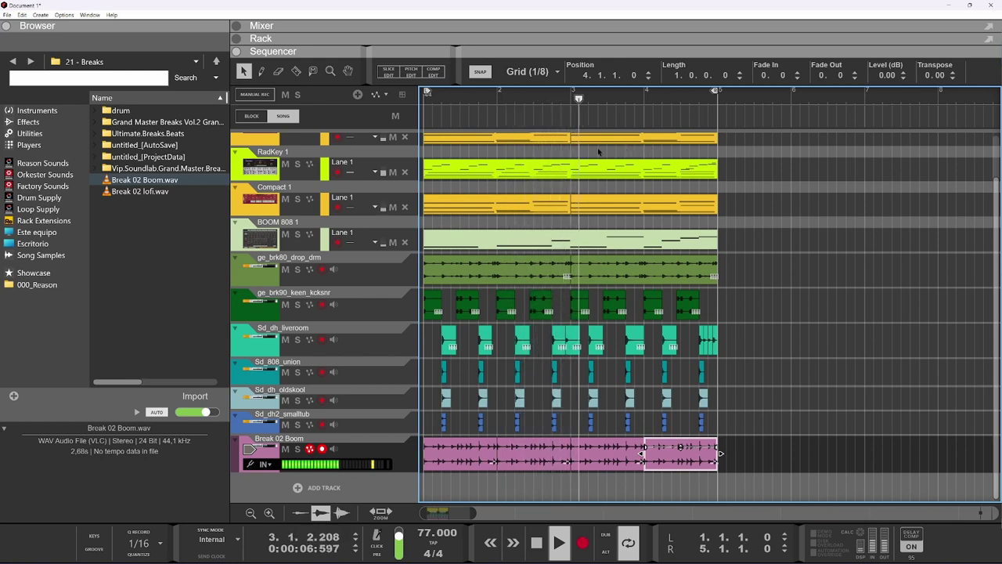
# Step: Turn off solo on the DRUMS and BASS mix channels in the rack and slightly lower the Break 02 Boom channel level
pyautogui.scroll(-1, 570, 217)
pyautogui.click(485, 41)
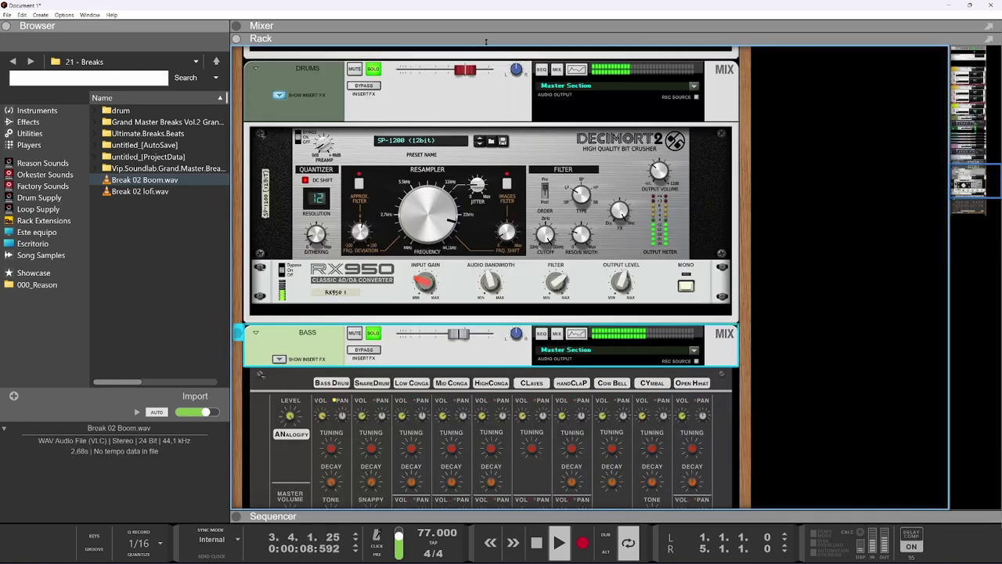
pyautogui.scroll(-1, 536, 266)
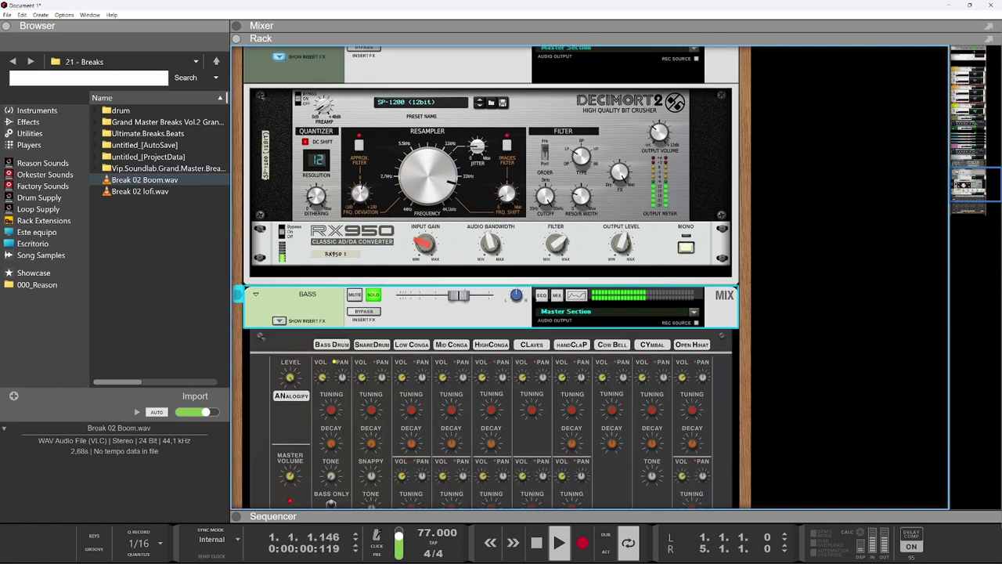
pyautogui.scroll(-1, 533, 298)
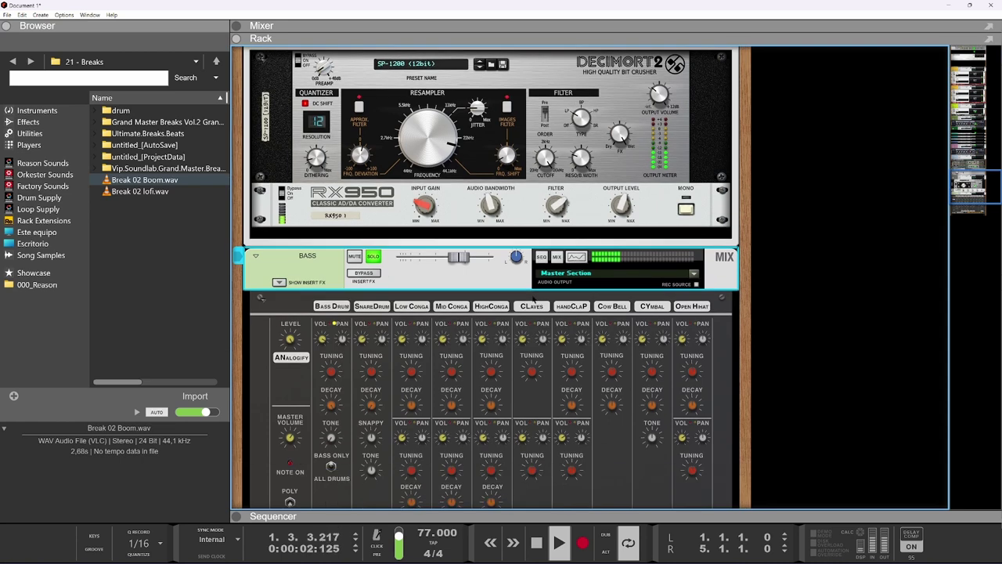
pyautogui.scroll(-4, 533, 278)
pyautogui.scroll(9, 407, 310)
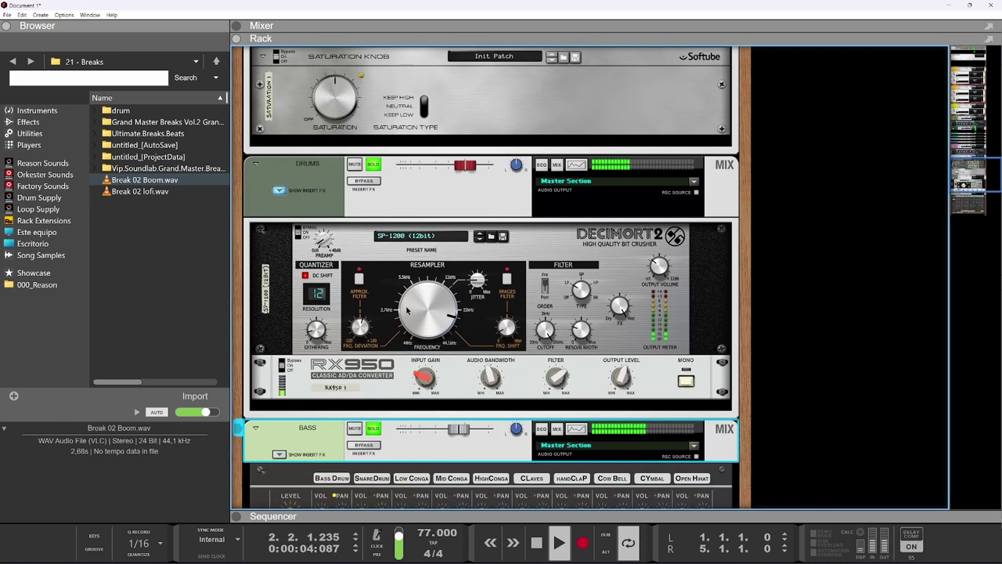
pyautogui.click(372, 166)
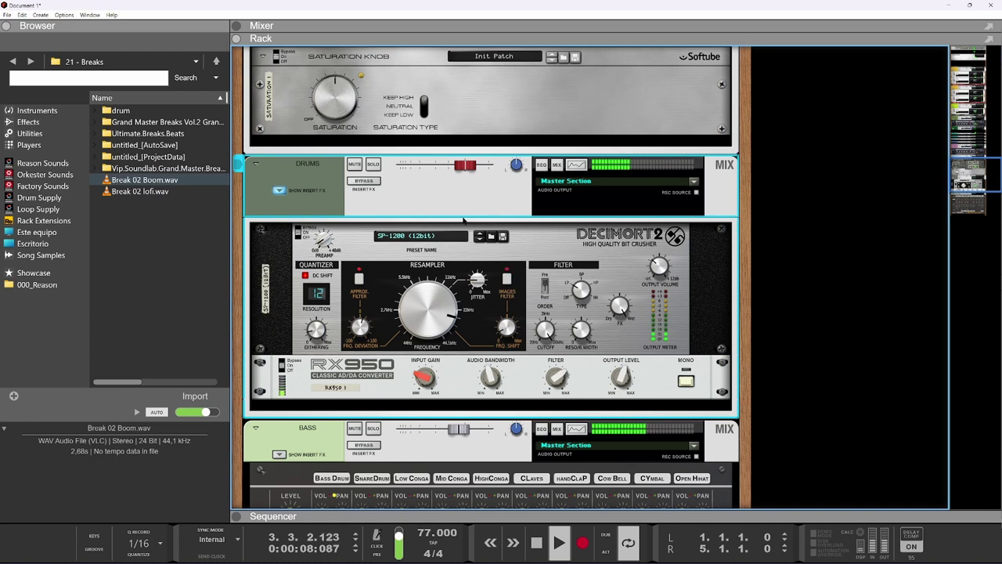
pyautogui.scroll(6, 446, 246)
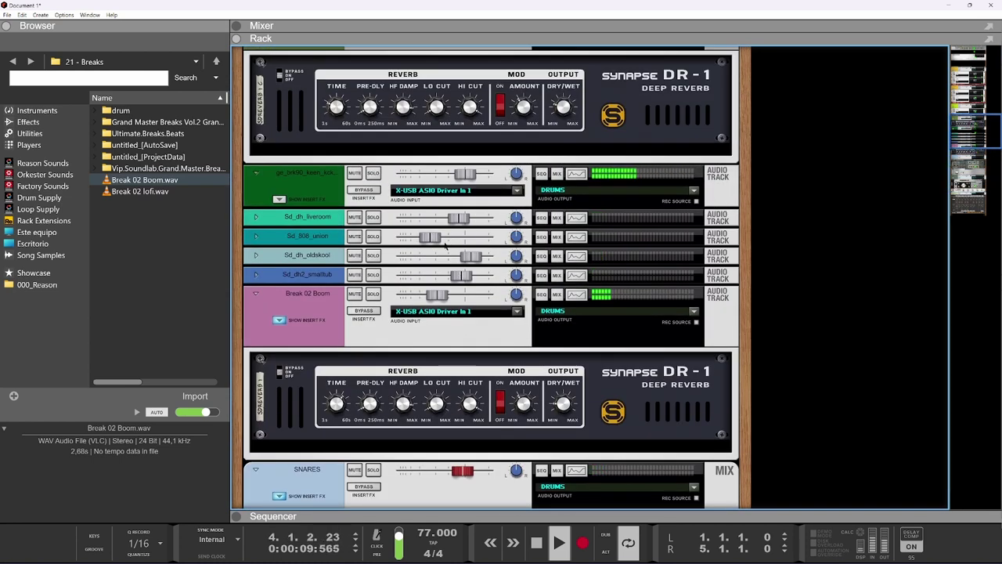
pyautogui.moveTo(437, 295); pyautogui.dragTo(432, 294)
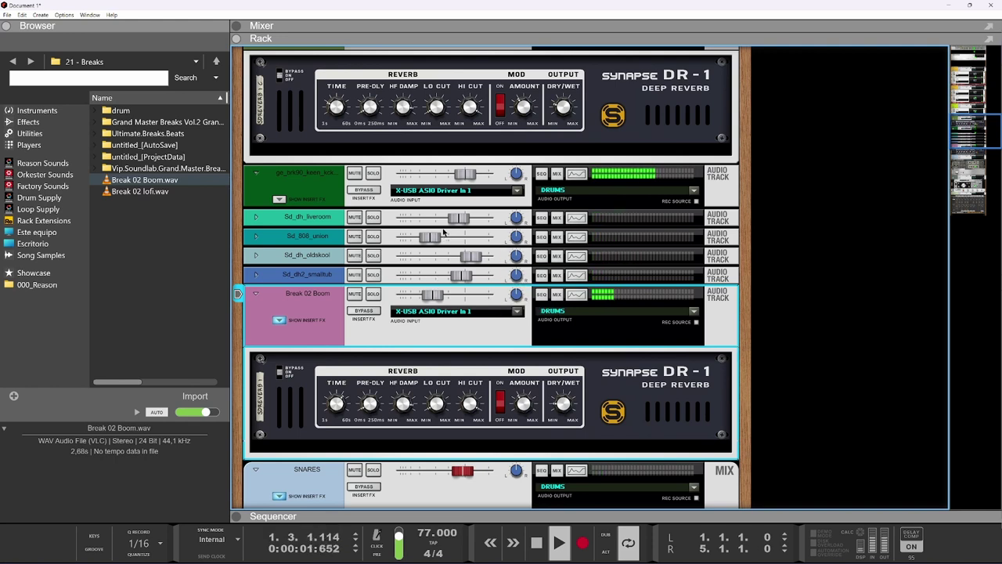
# Step: Add a Softube FET Compressor after the Decimort 2 SP-1200 device in the DRUMS insert effects
pyautogui.scroll(-4, 451, 312)
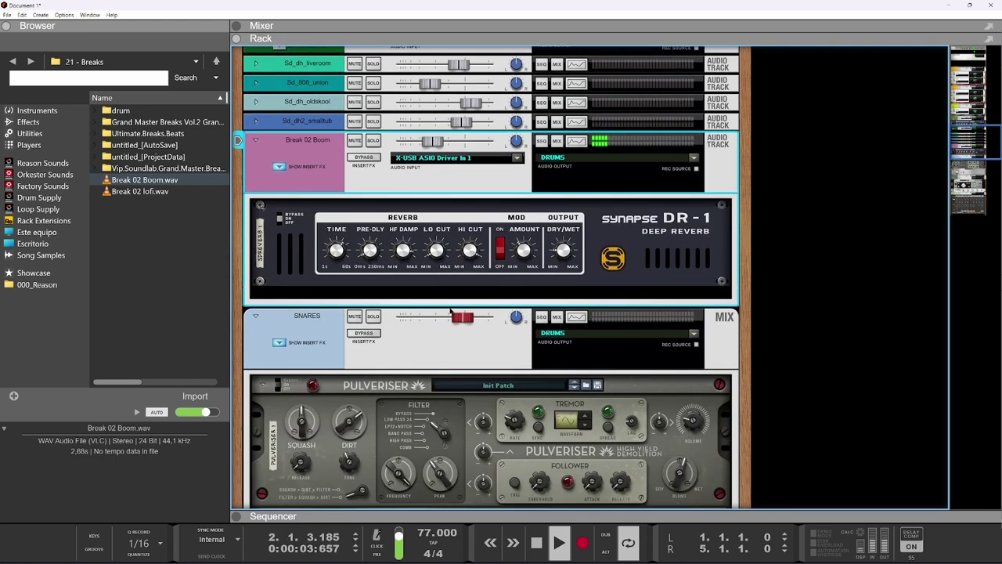
pyautogui.scroll(-18, 451, 312)
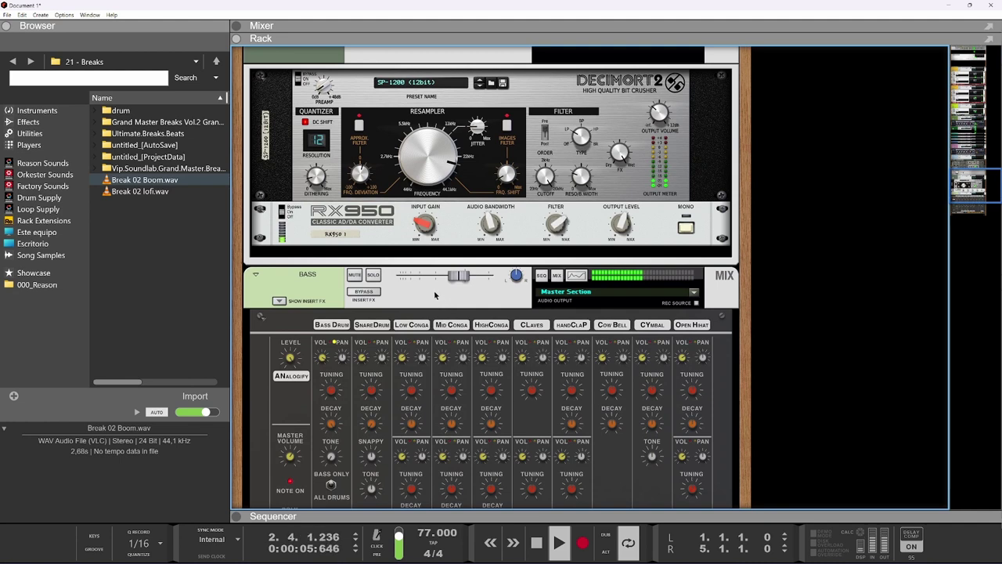
pyautogui.scroll(3, 423, 285)
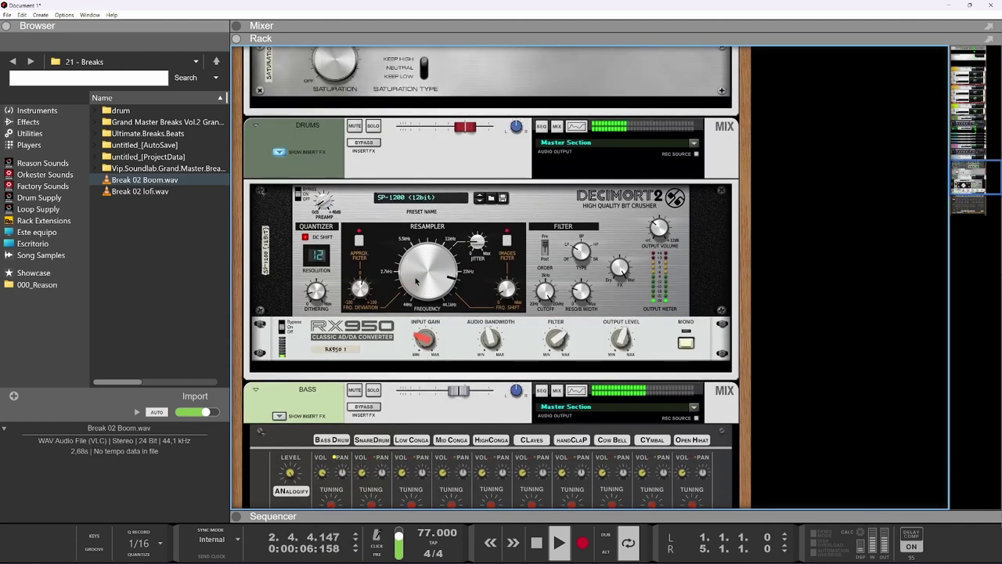
pyautogui.rightClick(363, 192)
pyautogui.click(336, 287)
pyautogui.rightClick(338, 311)
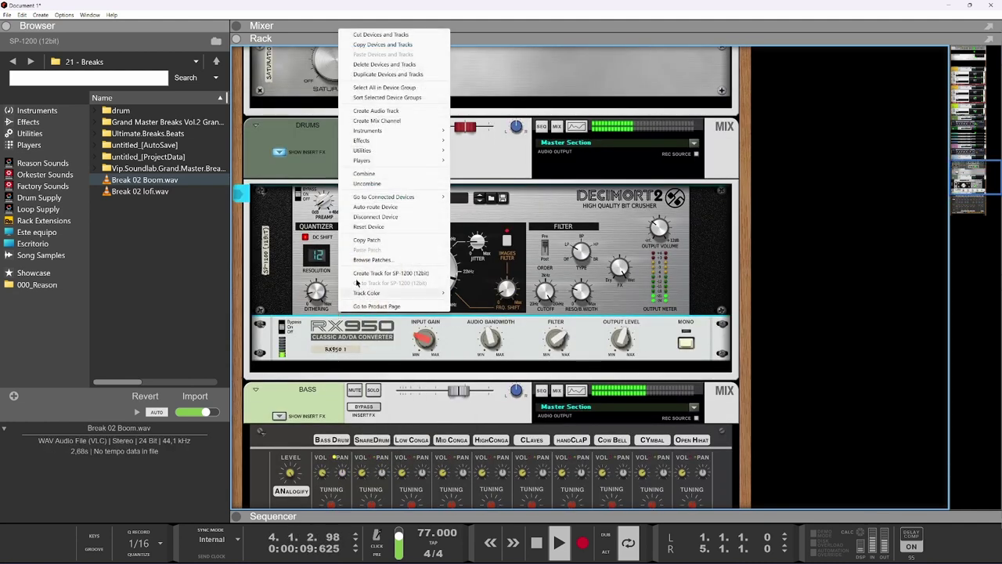
pyautogui.moveTo(391, 144)
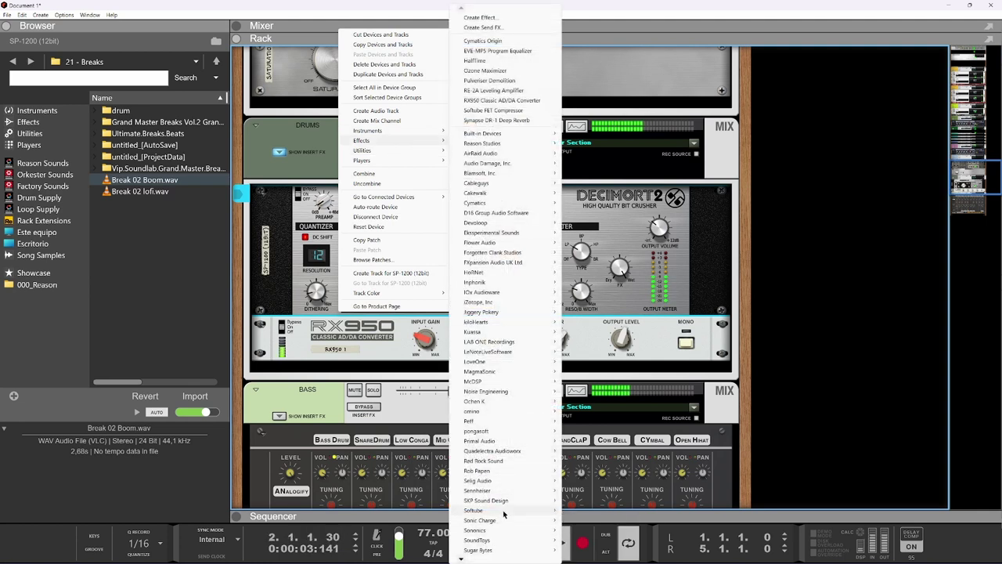
pyautogui.moveTo(504, 514)
pyautogui.click(581, 512)
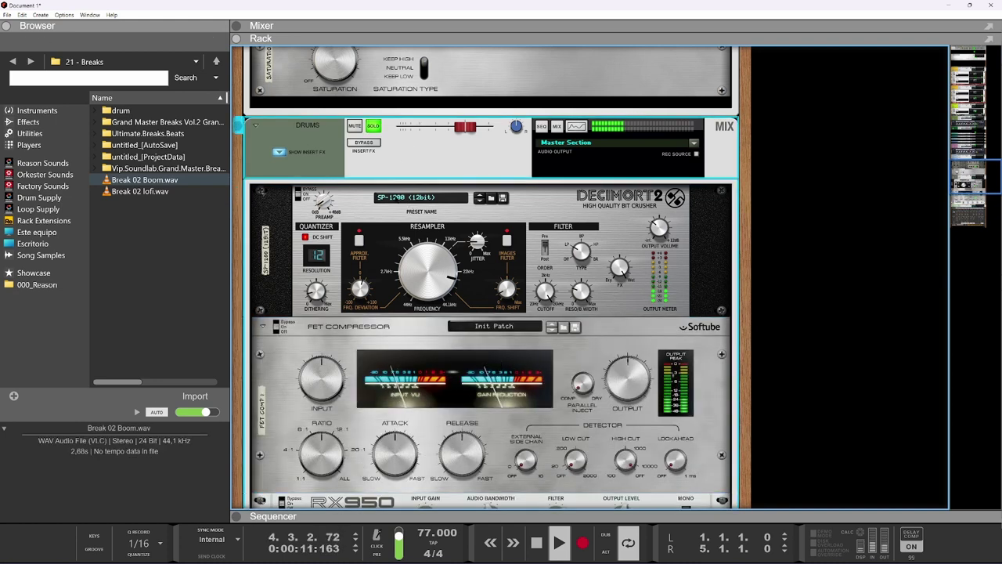
# Step: Adjust the FET Compressor on DRUMS, setting output to -12.0 dB and detector high cut to 6625 Hz, and raising parallel inject and low cut
pyautogui.scroll(-2, 419, 249)
pyautogui.scroll(2, 334, 227)
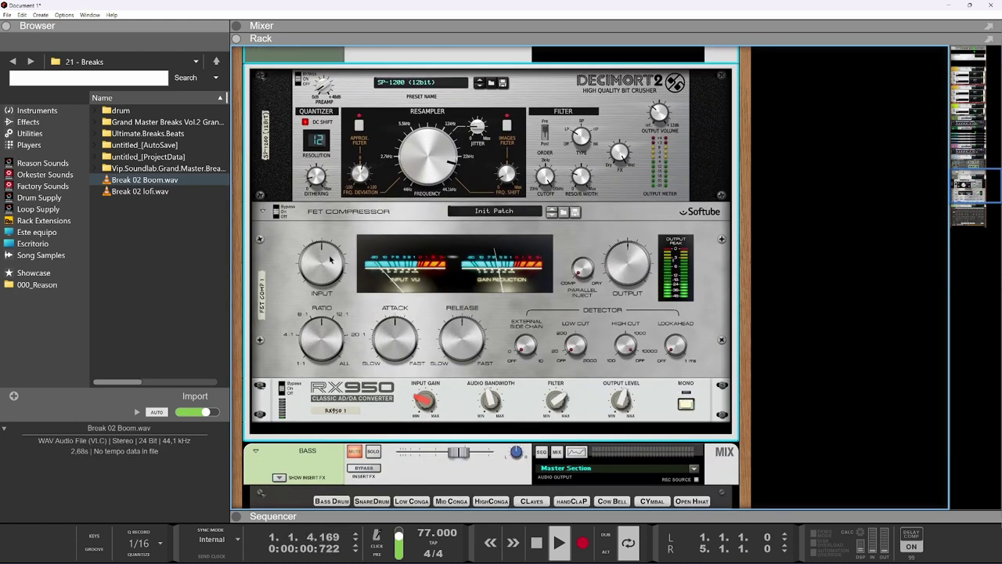
pyautogui.click(332, 261)
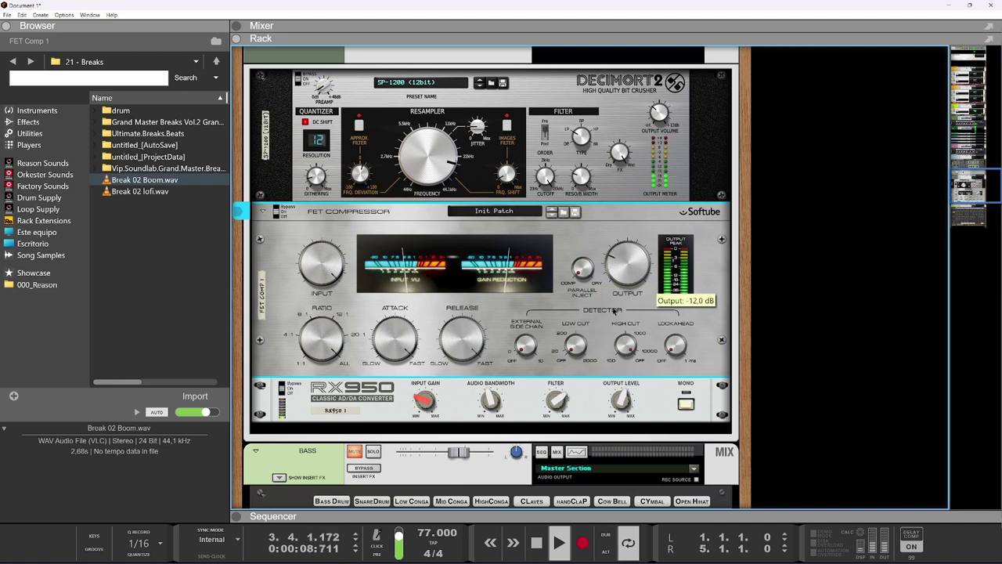
pyautogui.moveTo(582, 262); pyautogui.dragTo(582, 245)
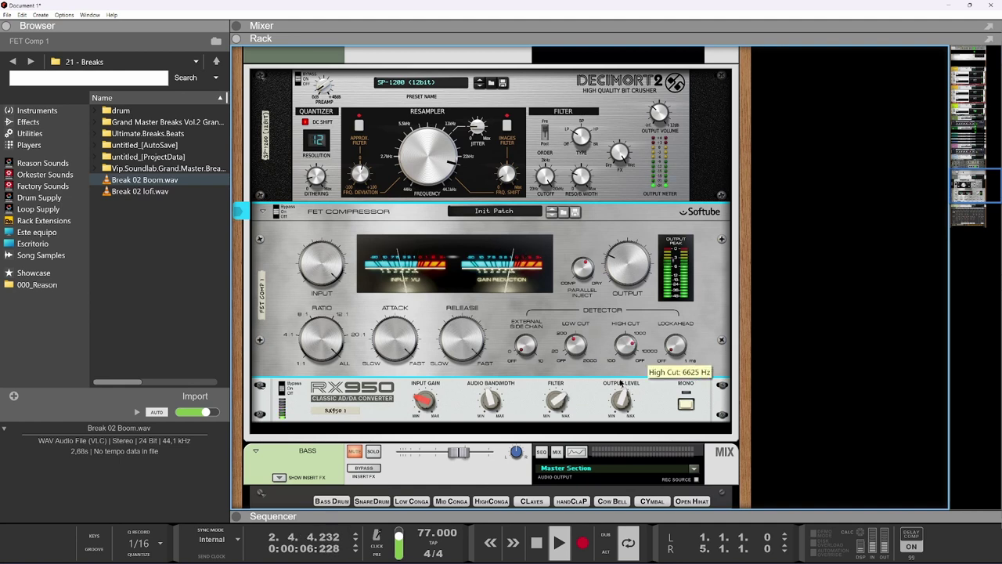
# Step: Fine-tune the RX950 on DRUMS with filter frequency 68, a lower input gain and output level at -6.39 dB
pyautogui.click(557, 401)
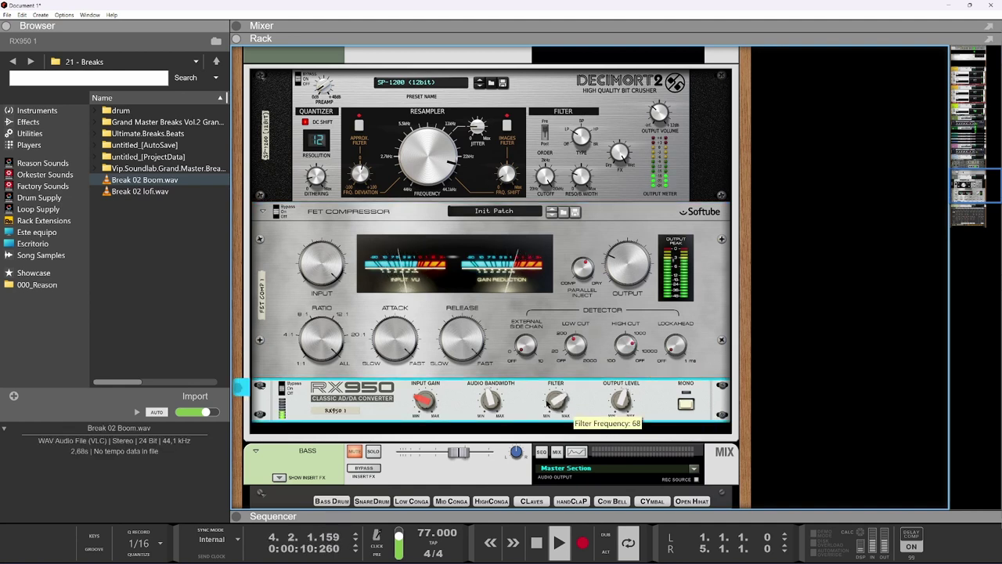
pyautogui.scroll(2, 394, 188)
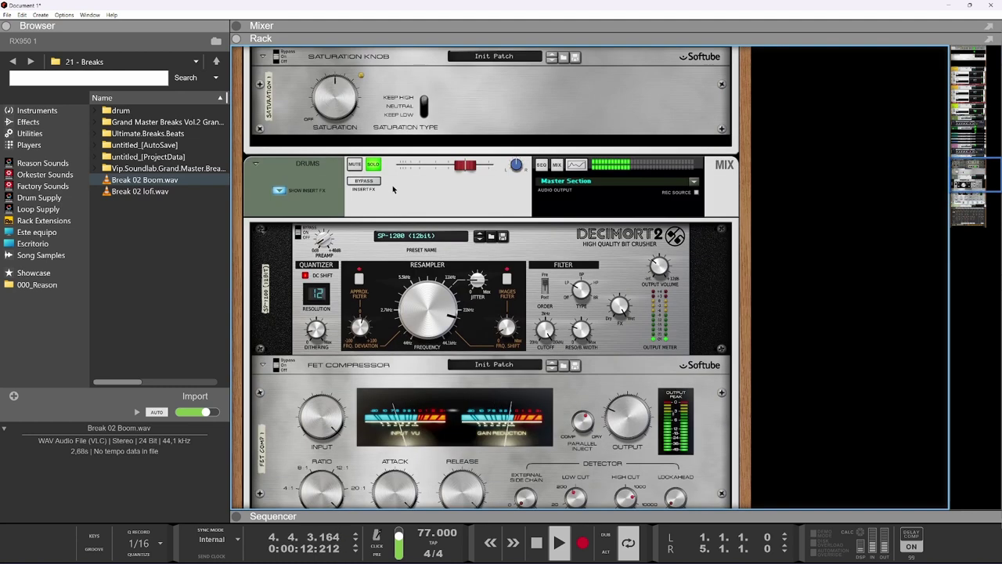
pyautogui.scroll(-2, 394, 188)
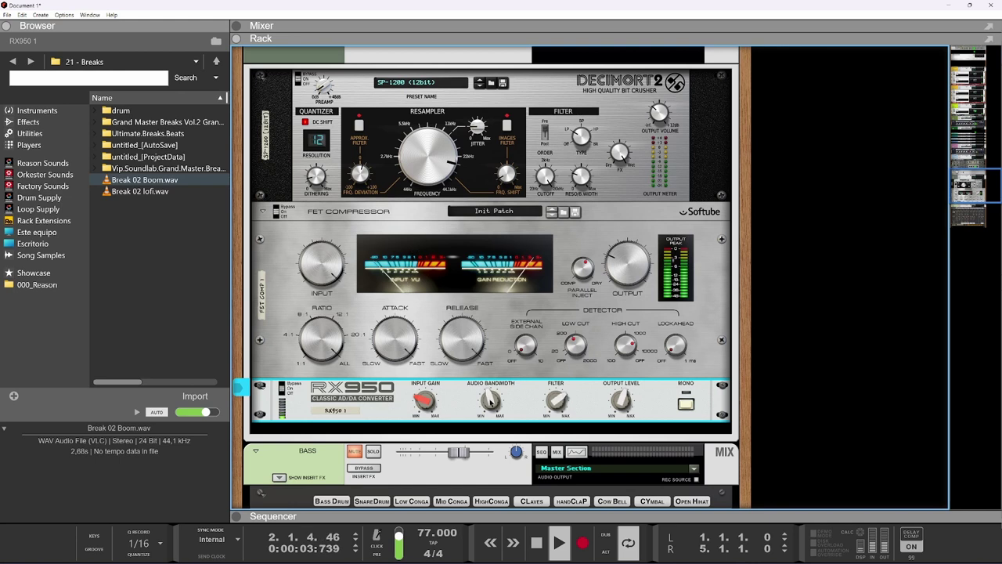
pyautogui.moveTo(619, 400)
pyautogui.moveTo(424, 401)
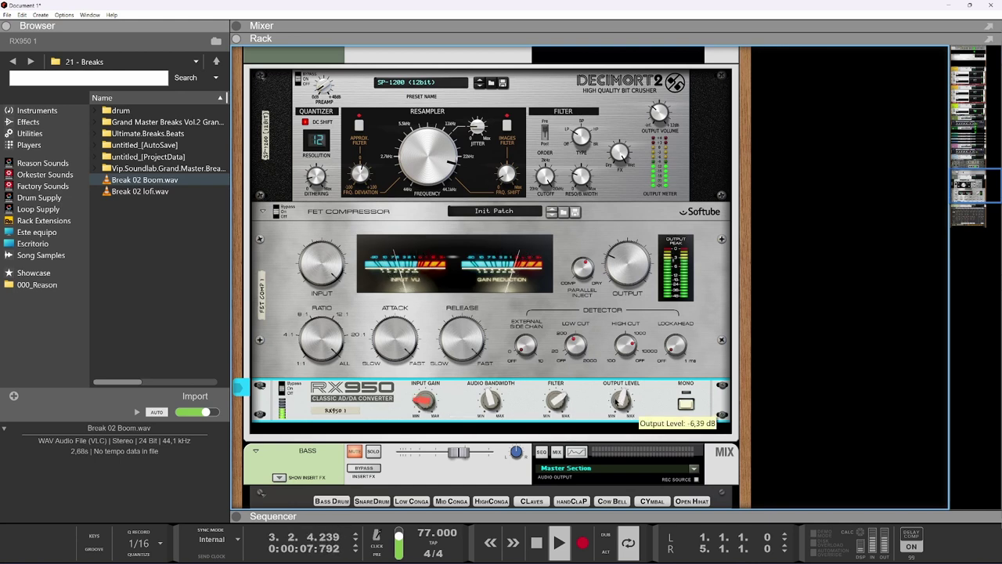
# Step: Unsolo the DRUMS channel and toggle the Decimort 2 filter order between Post and Pre
pyautogui.scroll(5, 411, 184)
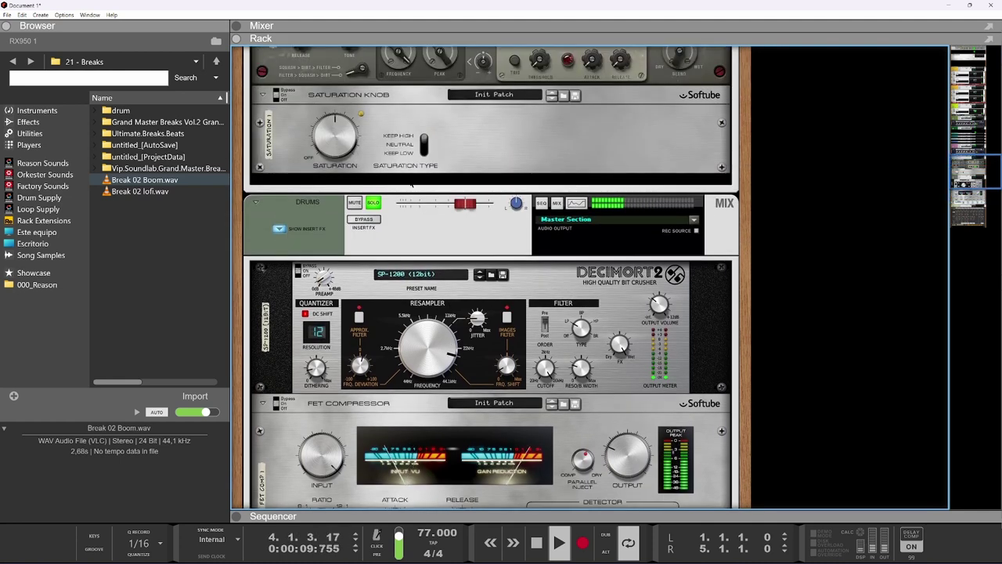
pyautogui.click(374, 202)
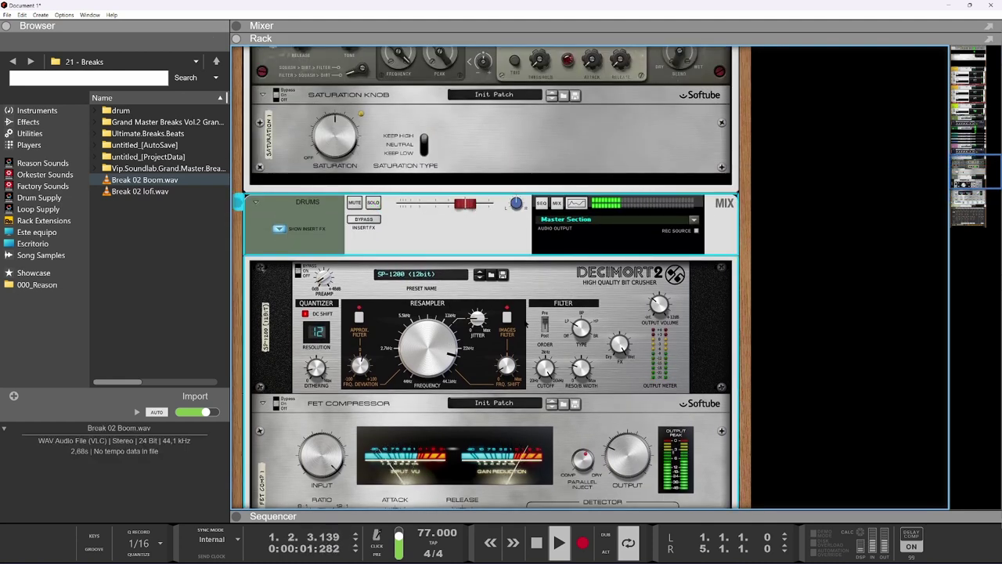
pyautogui.click(545, 325)
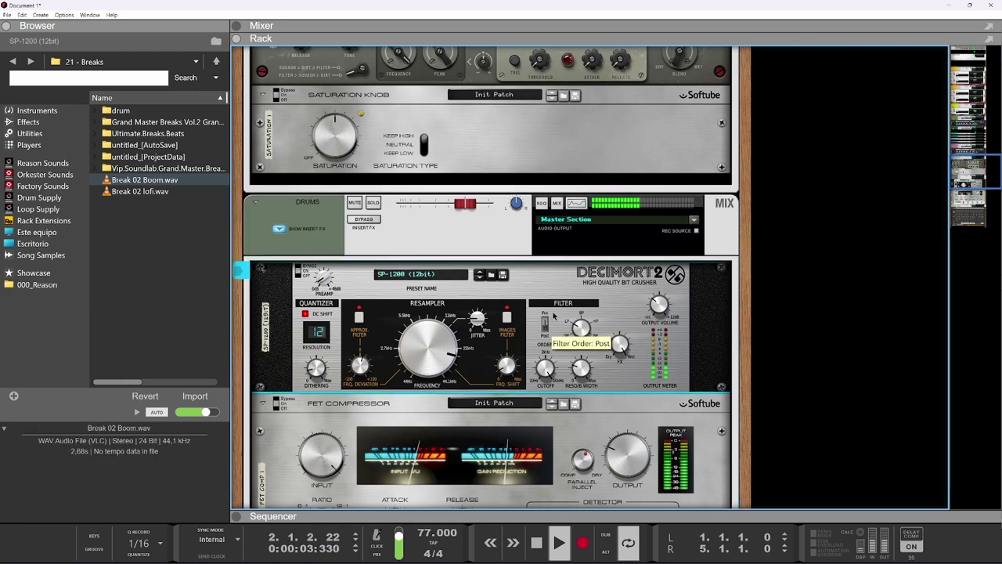
pyautogui.click(546, 321)
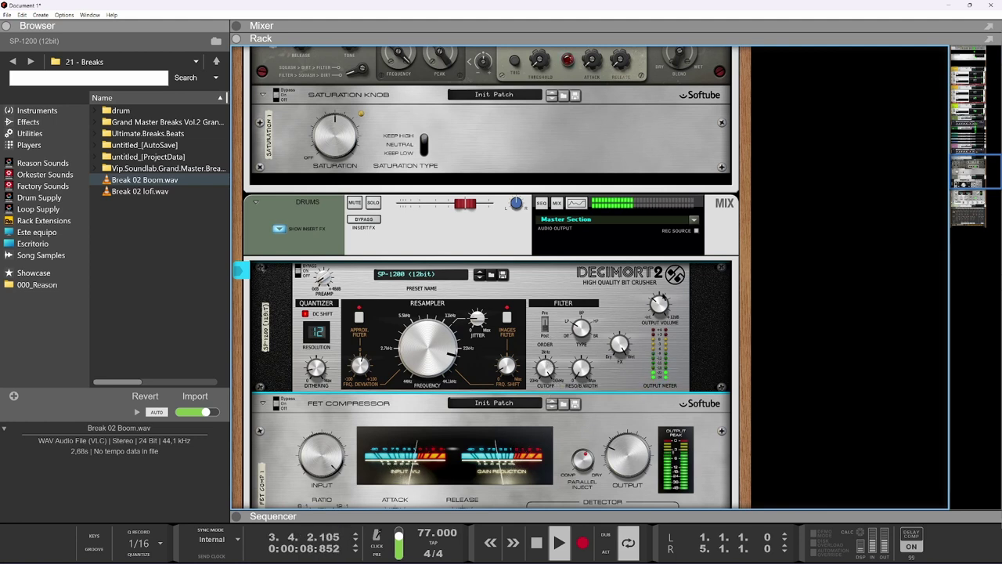
# Step: Hide the insert effects of the Compact 1, Compact 1 copy, RadKey 1 and ge_brk80_drop_drm channels
pyautogui.scroll(-9, 616, 302)
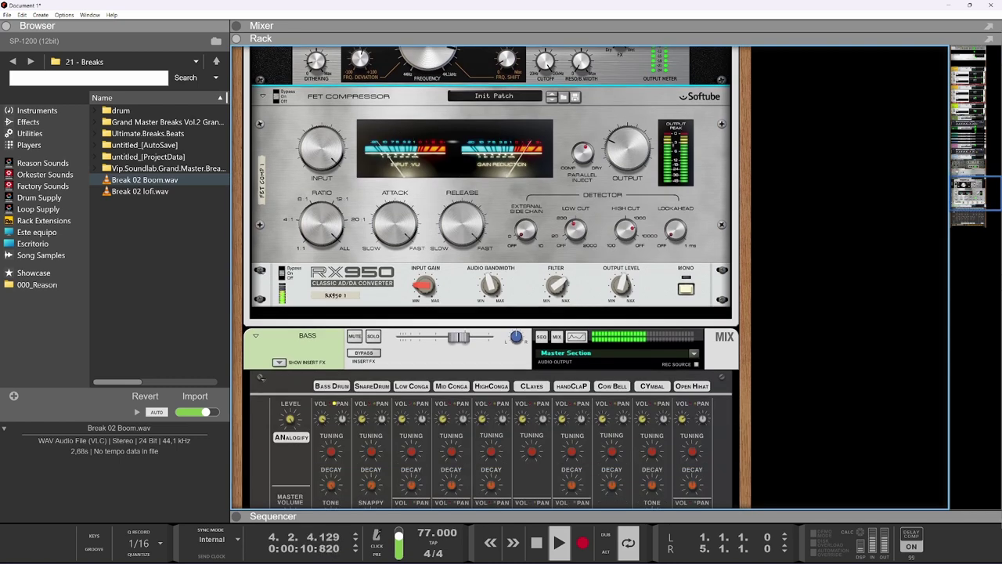
pyautogui.scroll(4, 514, 346)
pyautogui.scroll(10, 514, 347)
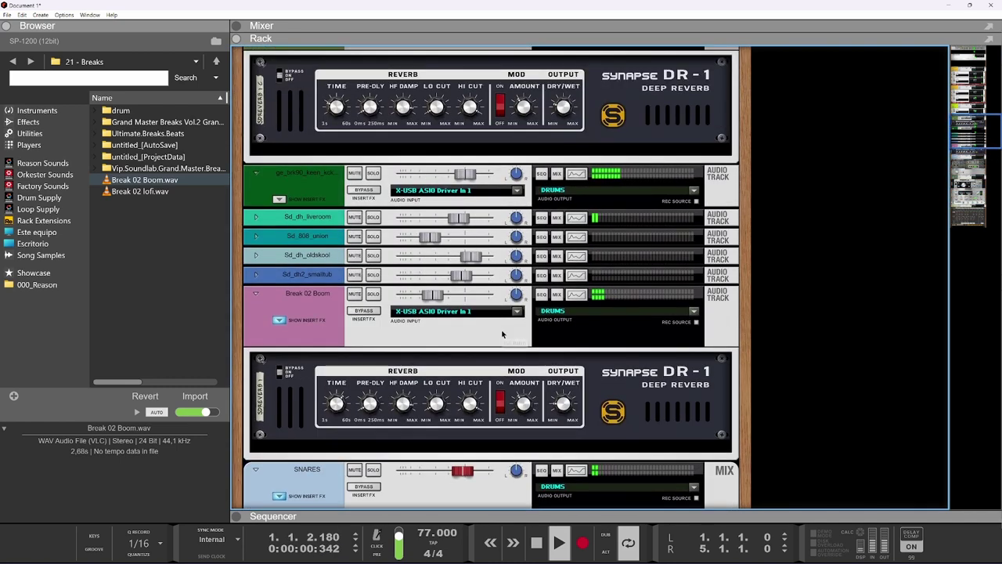
pyautogui.scroll(10, 412, 309)
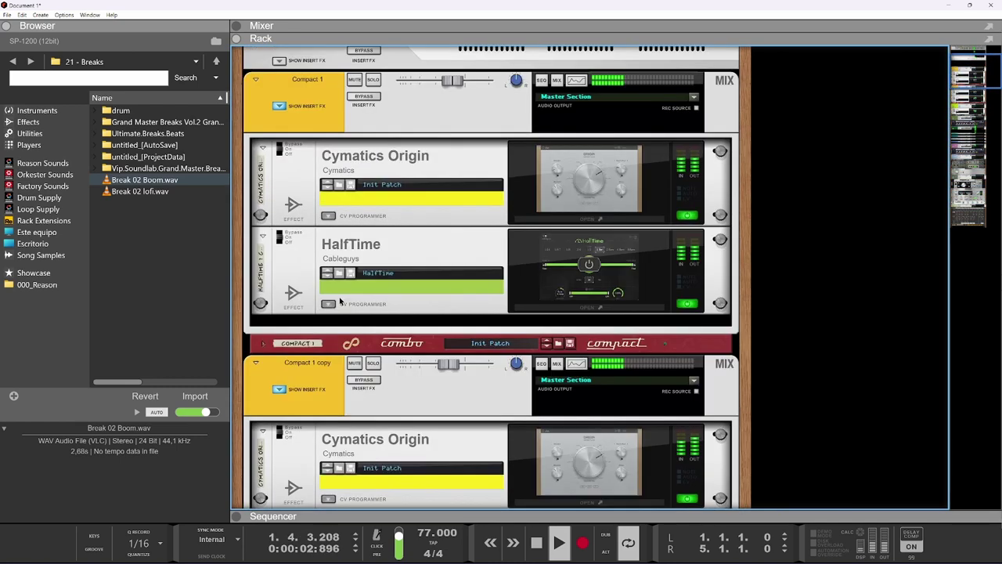
pyautogui.scroll(3, 340, 300)
pyautogui.click(275, 233)
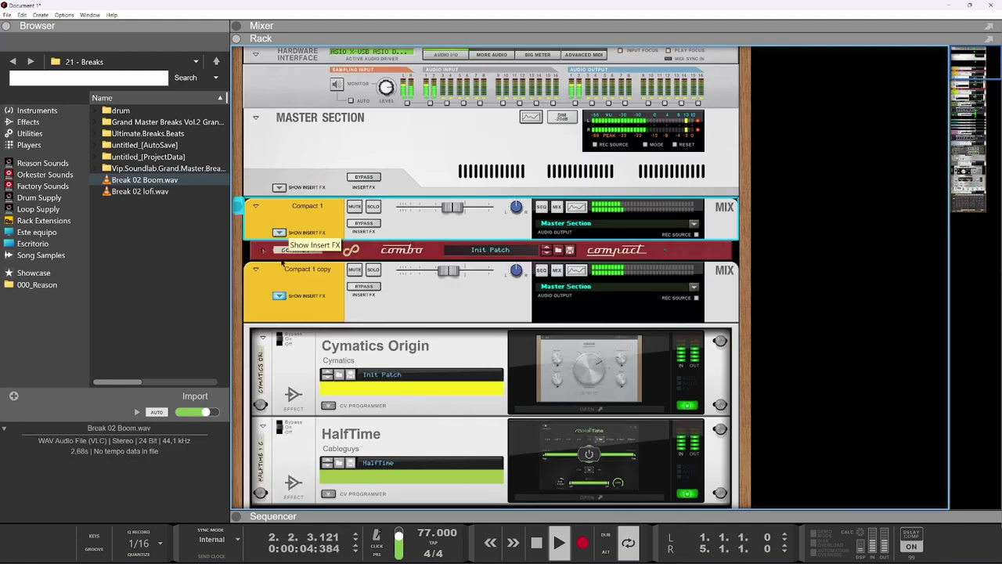
pyautogui.click(280, 296)
pyautogui.click(279, 360)
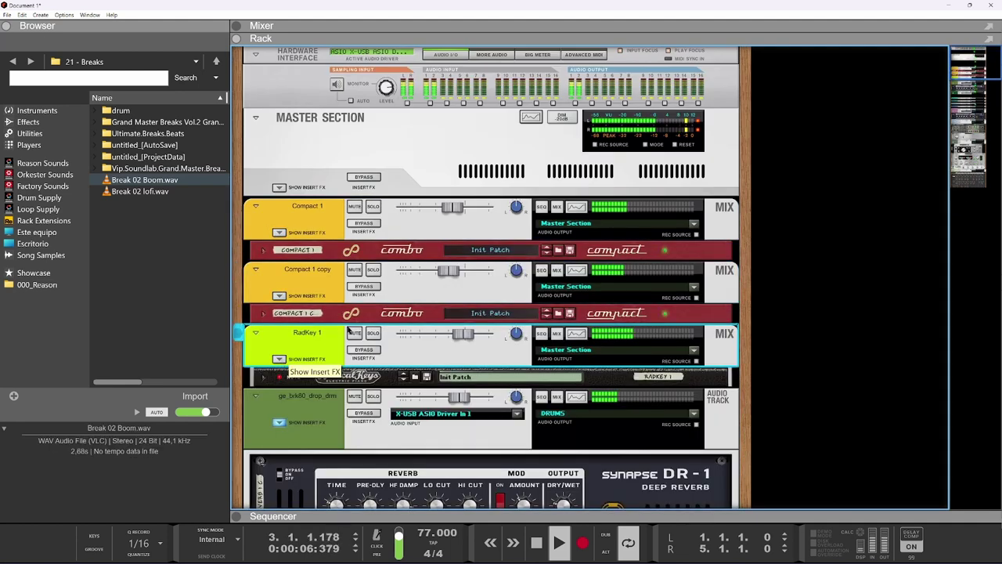
pyautogui.scroll(-3, 293, 317)
pyautogui.click(280, 307)
pyautogui.scroll(3, 320, 325)
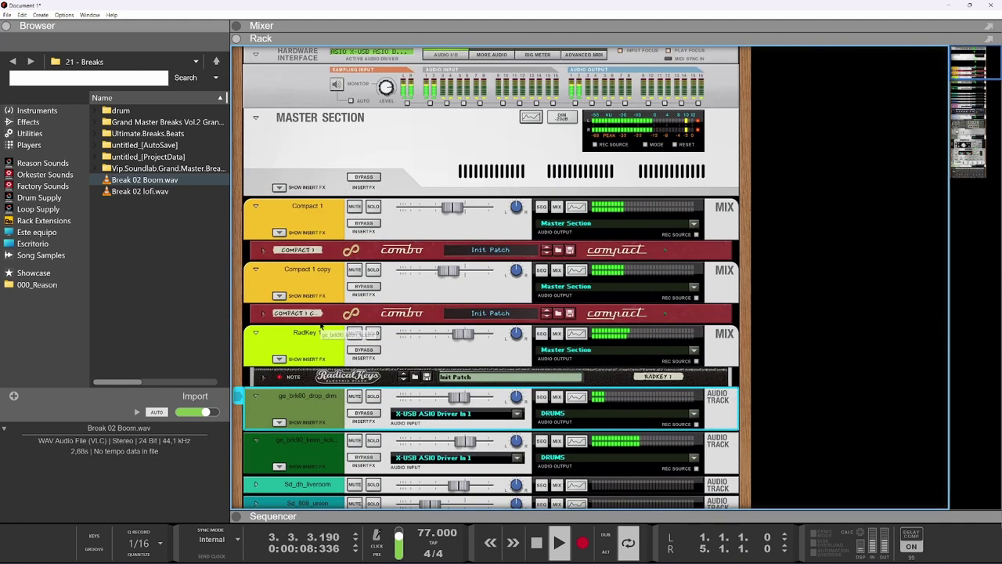
# Step: Route the Compact 1, Compact 1 copy and RadKey 1 mix channels together to a new output bus
pyautogui.click(304, 356)
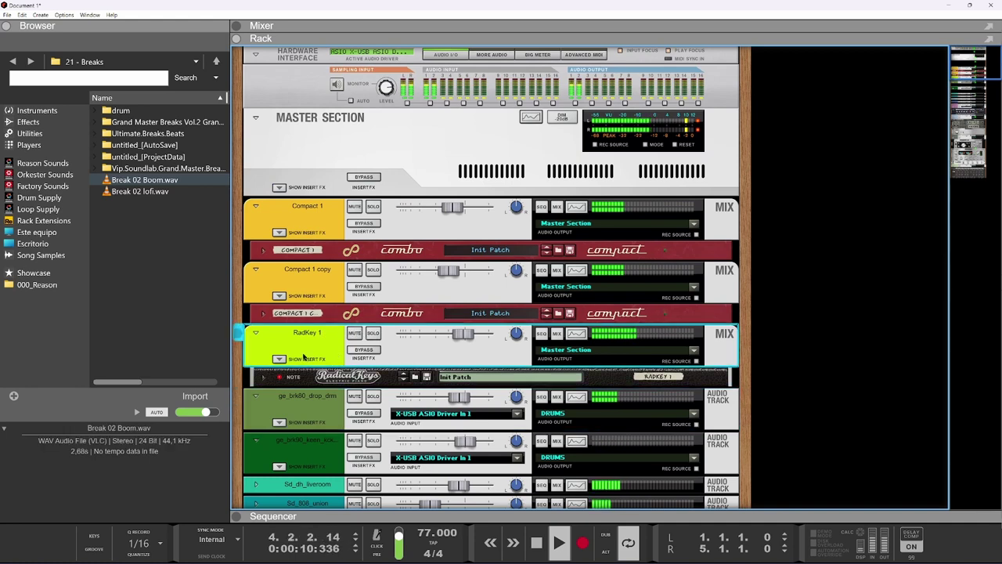
pyautogui.keyDown('shift'); pyautogui.click(307, 220); pyautogui.keyUp('shift')
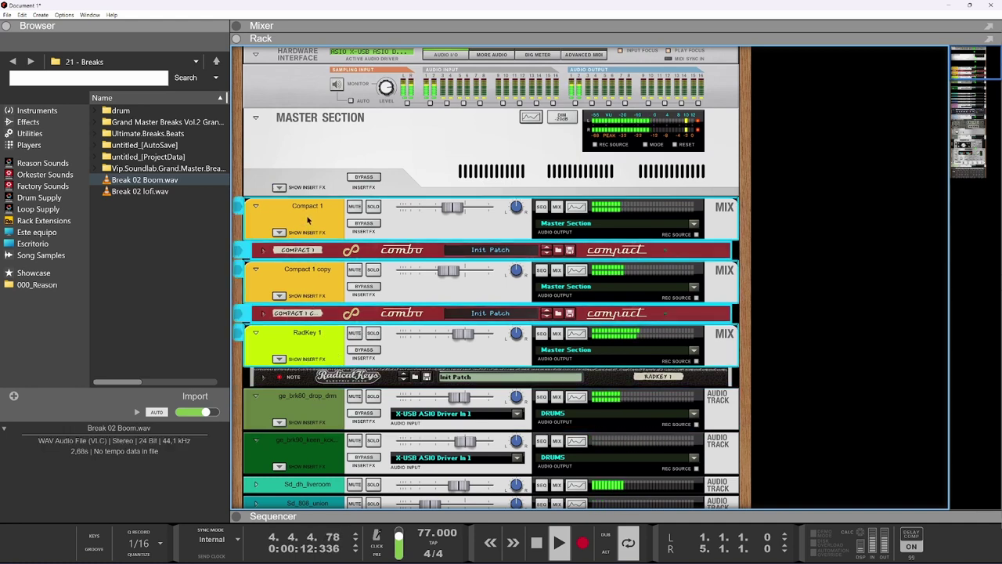
pyautogui.rightClick(307, 218)
pyautogui.moveTo(356, 427)
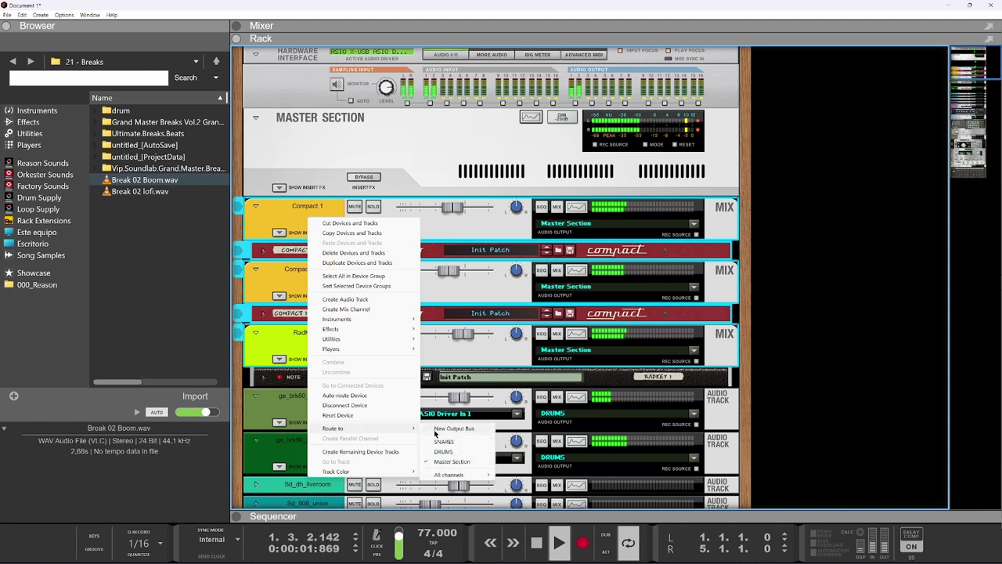
pyautogui.click(453, 428)
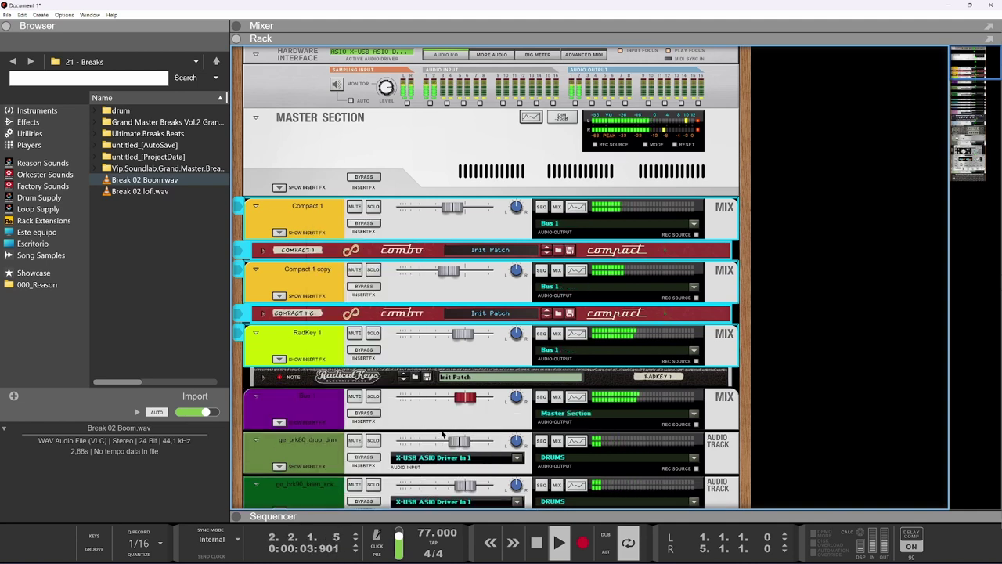
# Step: Rename the new melodic output bus channel to MEL
pyautogui.doubleClick(318, 395)
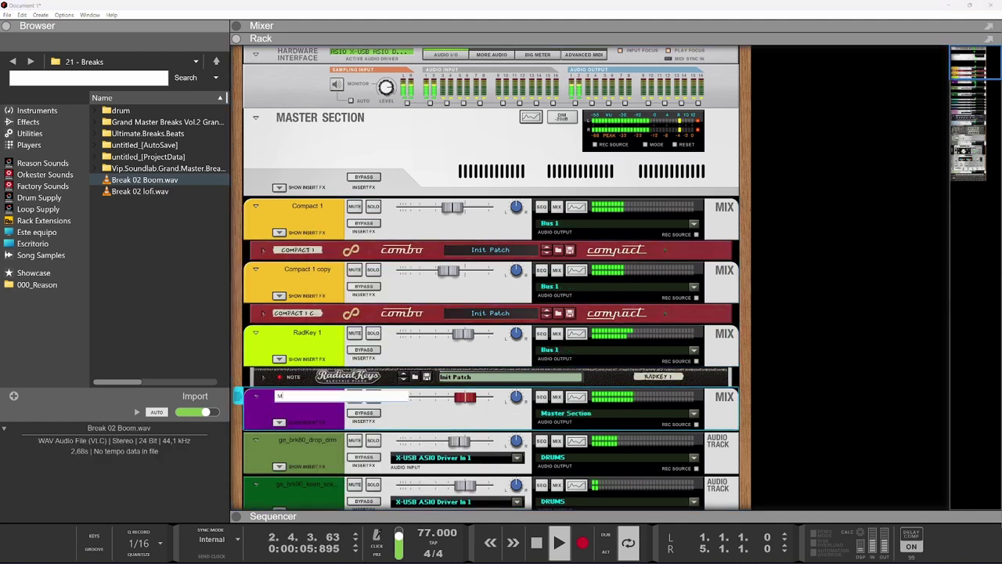
pyautogui.write('MEL')
pyautogui.press('Return')
# Step: Set the track color of the Compact 1, Compact 1 copy, RadKey 1 and MEL channels to Neon Violet
pyautogui.keyDown('shift'); pyautogui.click(294, 207); pyautogui.keyUp('shift')
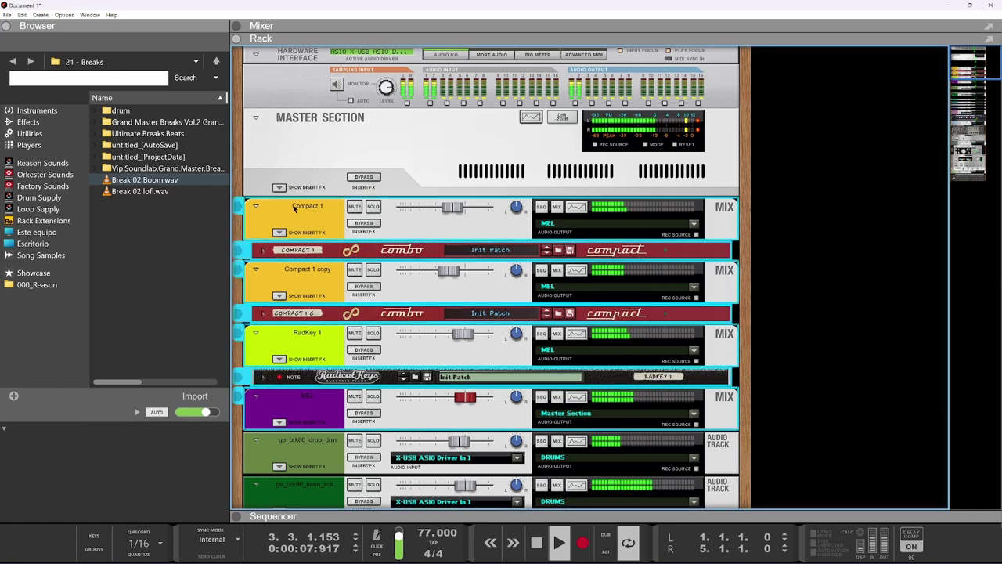
pyautogui.rightClick(294, 208)
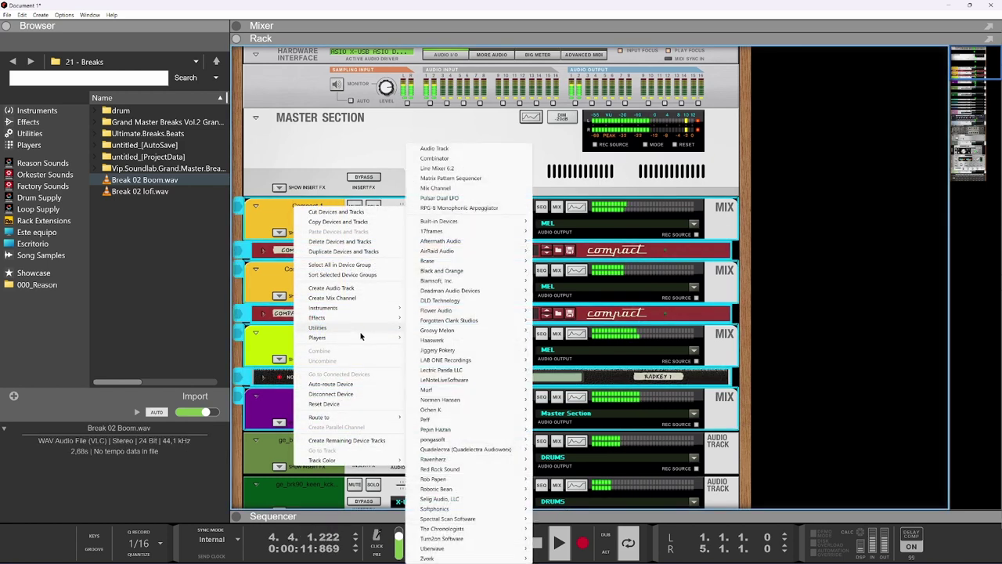
pyautogui.moveTo(375, 459)
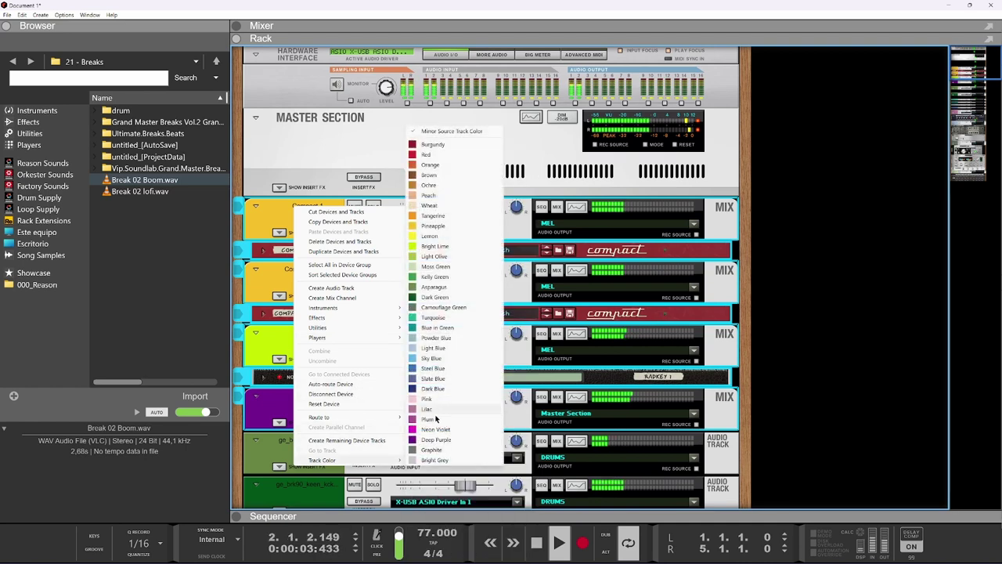
pyautogui.click(434, 430)
# Step: Change the track color of the three melodic channels and the MEL bus to Pineapple
pyautogui.scroll(-4, 320, 333)
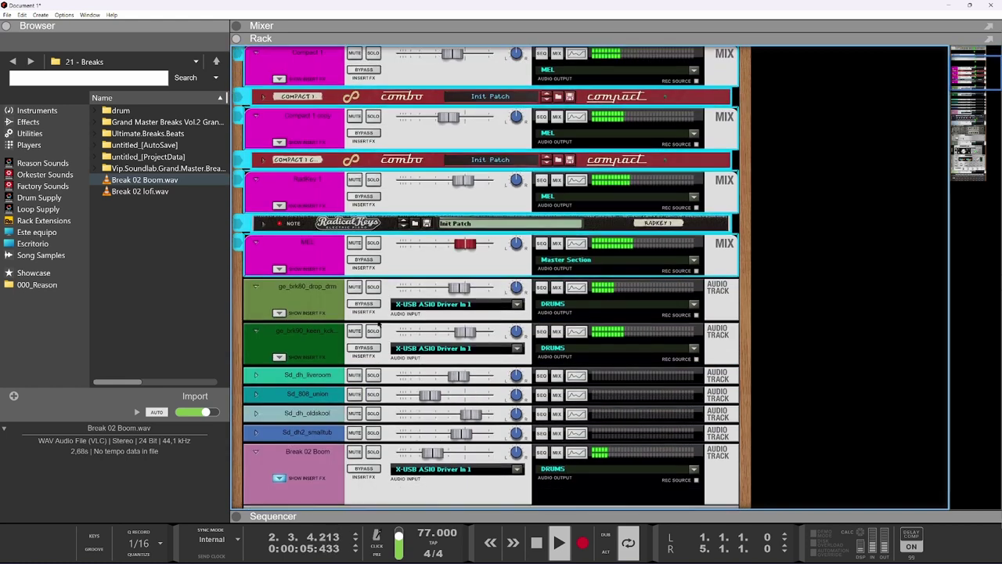
pyautogui.scroll(2, 319, 333)
pyautogui.rightClick(319, 333)
pyautogui.moveTo(391, 324)
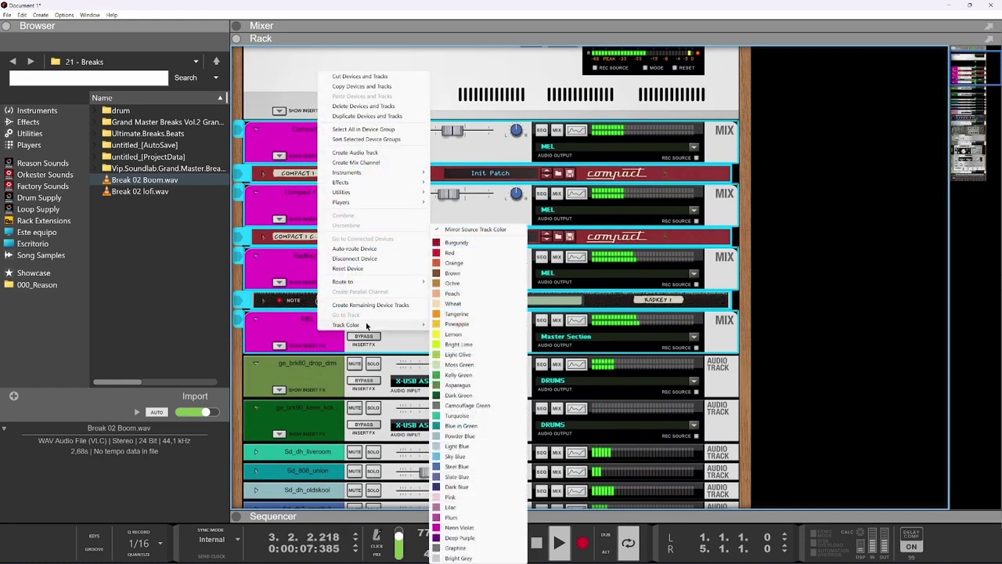
pyautogui.click(468, 322)
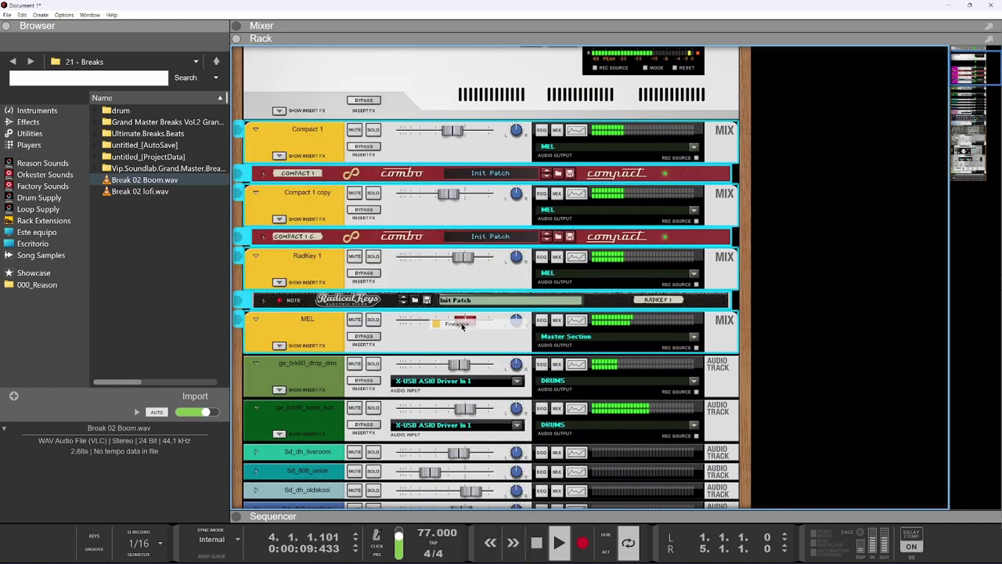
# Step: Set the track color of the drum audio tracks from ge_brk80_drop_drm through the SNARES bus to Light Olive
pyautogui.scroll(-4, 311, 247)
pyautogui.scroll(-1, 311, 247)
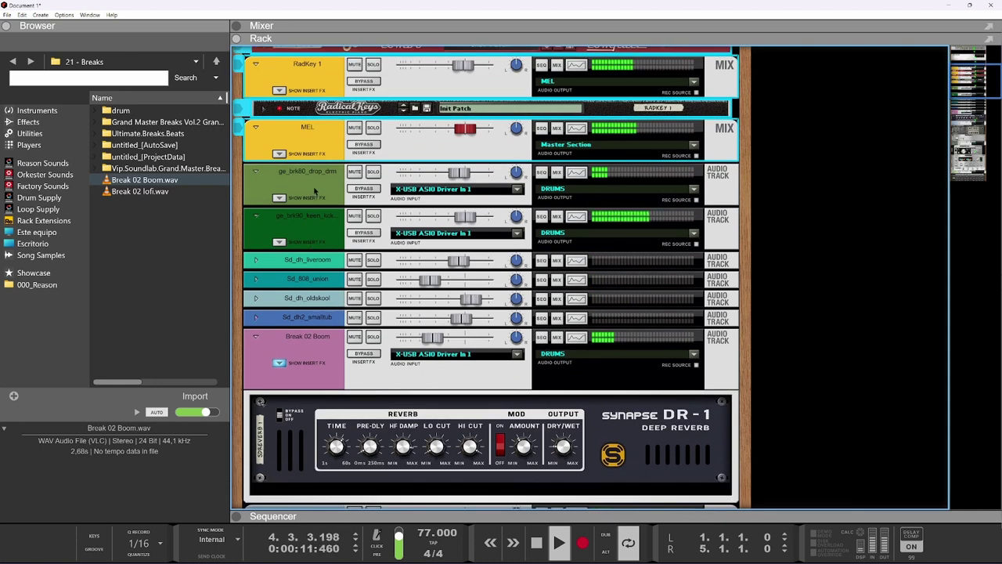
pyautogui.scroll(-8, 321, 259)
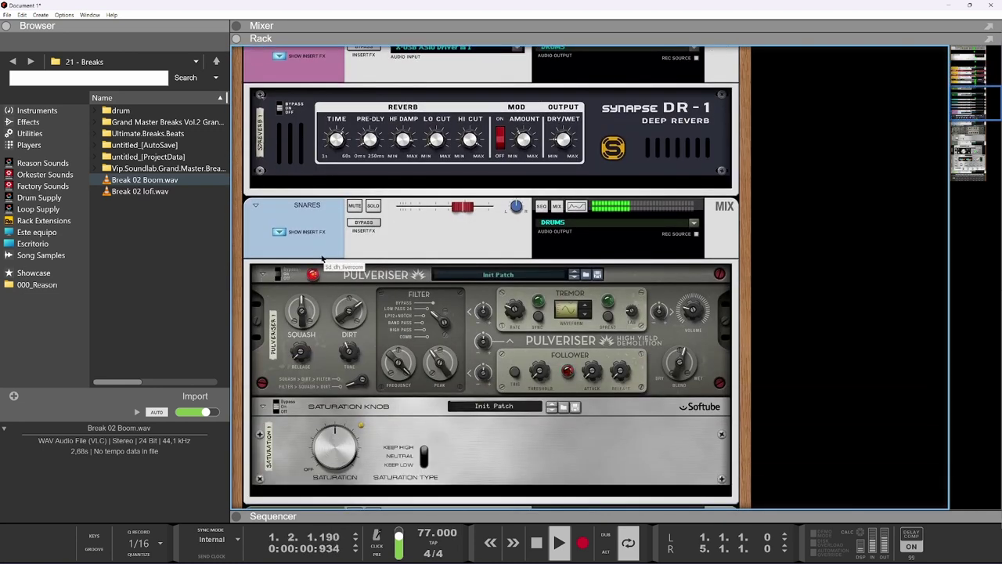
pyautogui.click(321, 258)
pyautogui.rightClick(321, 259)
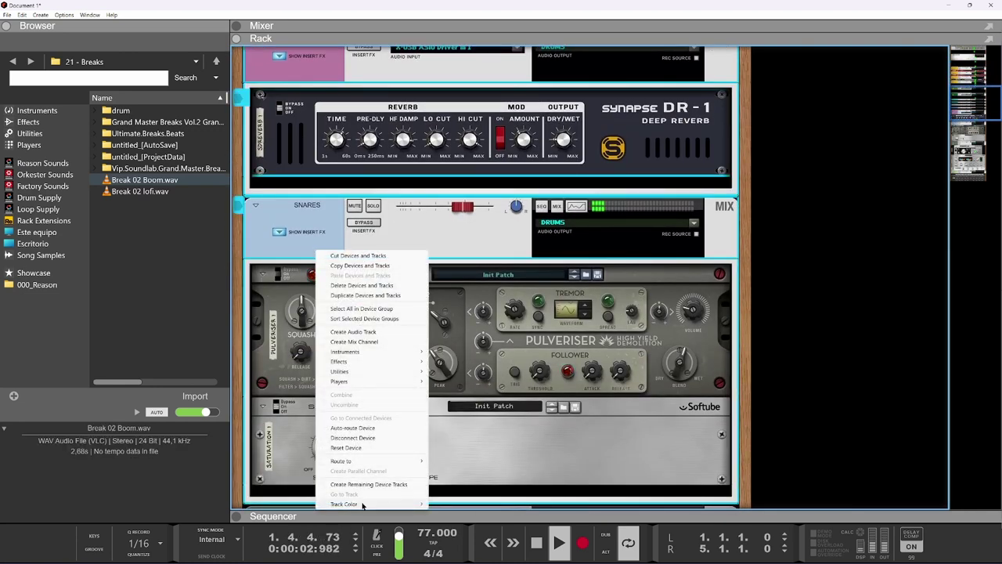
pyautogui.moveTo(363, 504)
pyautogui.click(454, 301)
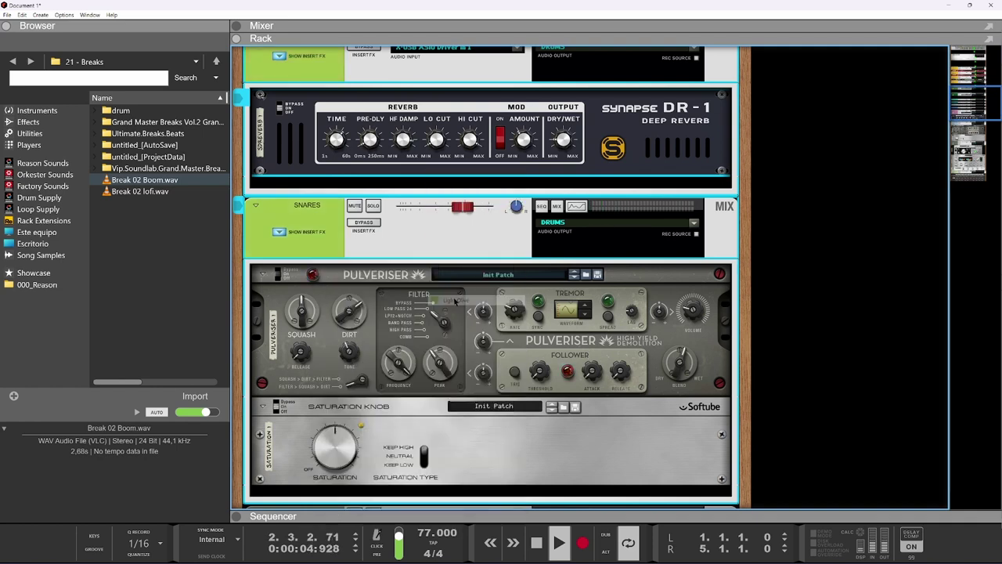
pyautogui.scroll(-10, 454, 301)
pyautogui.rightClick(292, 163)
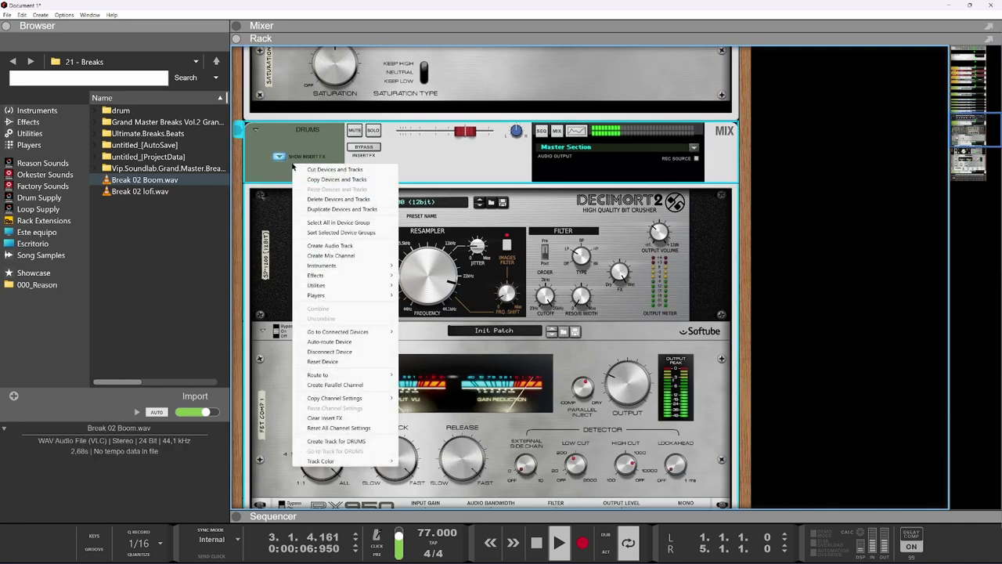
pyautogui.click(302, 163)
pyautogui.rightClick(302, 163)
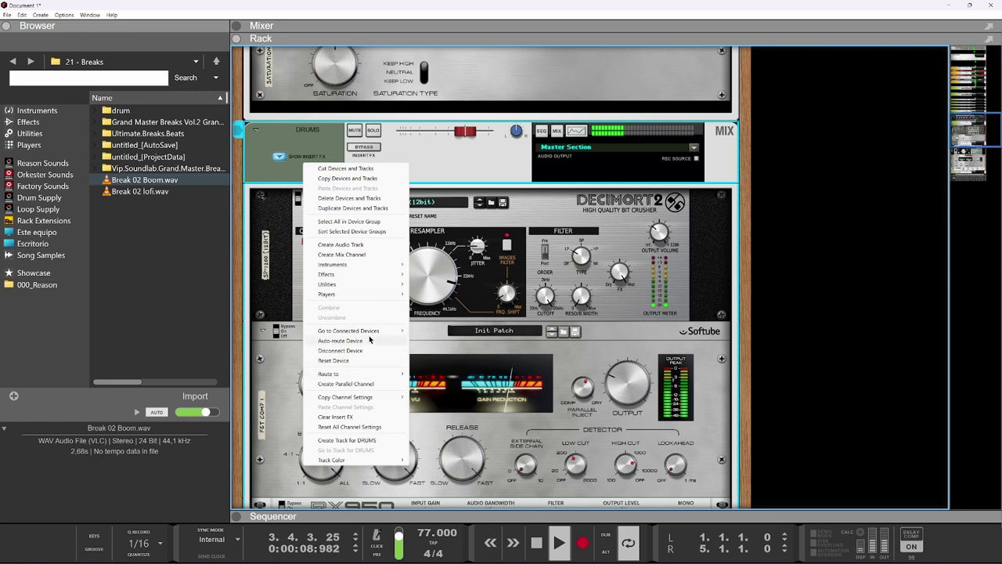
pyautogui.moveTo(371, 375)
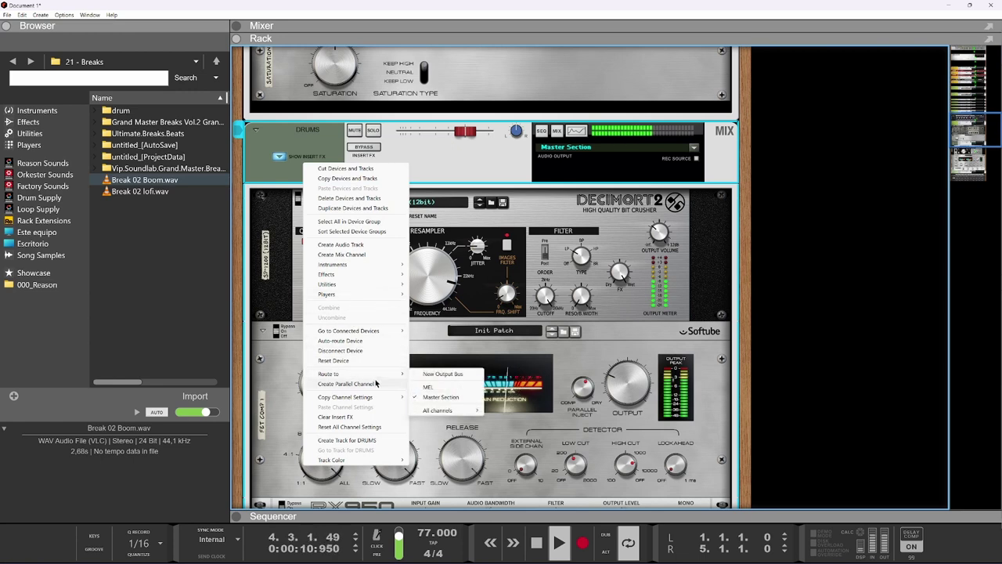
pyautogui.press('Escape')
pyautogui.scroll(6, 315, 211)
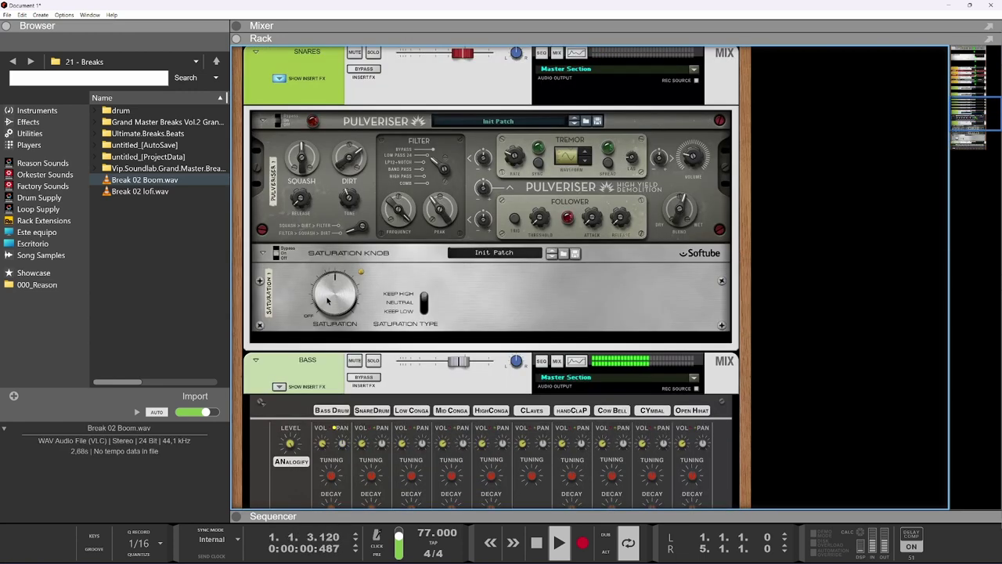
pyautogui.hotkey('ctrl', 'z')
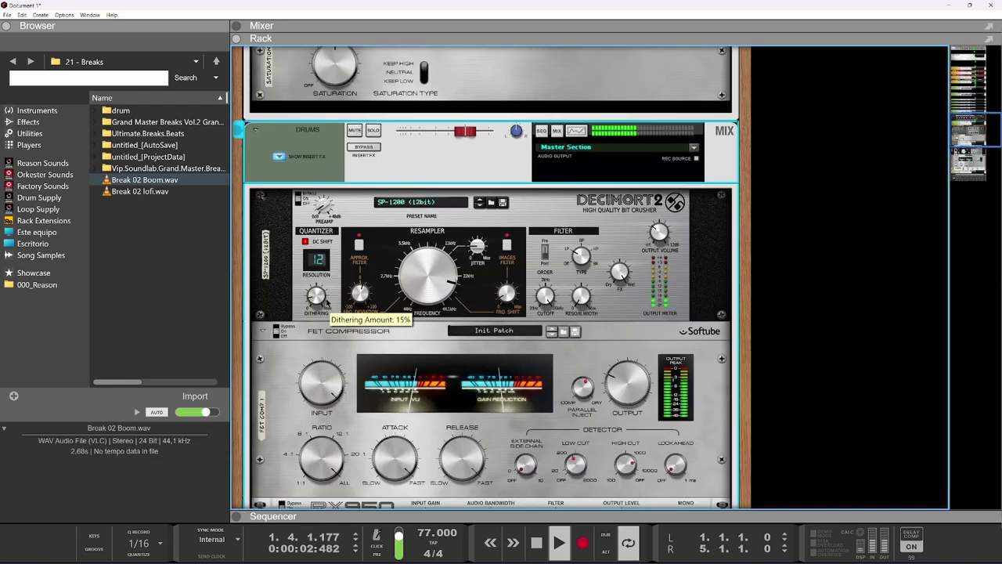
# Step: Hide the insert effects of the DRUMS bus in the rack
pyautogui.scroll(7, 327, 299)
pyautogui.click(278, 425)
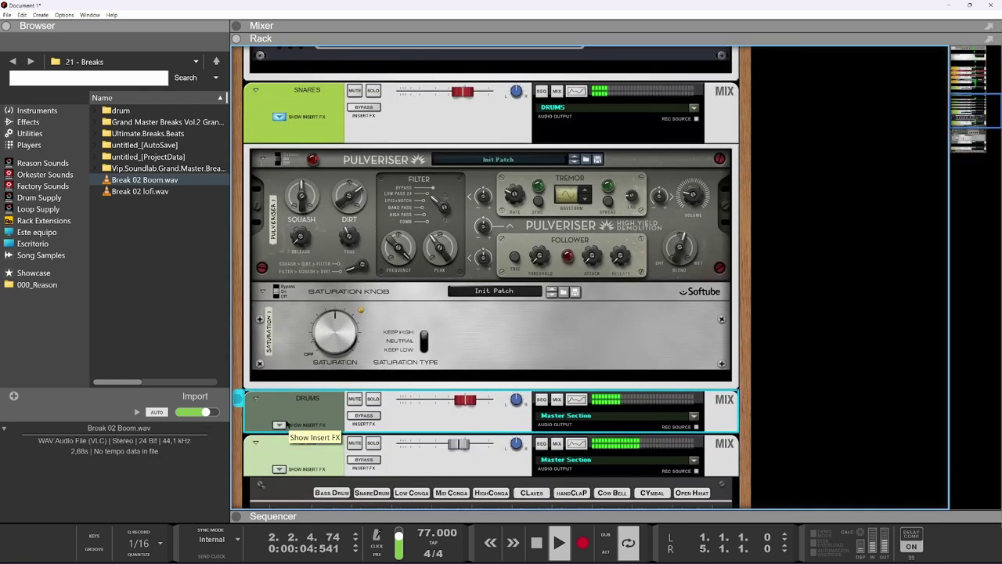
pyautogui.scroll(-1, 313, 360)
pyautogui.scroll(3, 319, 350)
# Step: Set the track color of the BASS channel to Sky Blue
pyautogui.scroll(-6, 321, 348)
pyautogui.scroll(-1, 321, 346)
pyautogui.click(317, 270)
pyautogui.rightClick(317, 270)
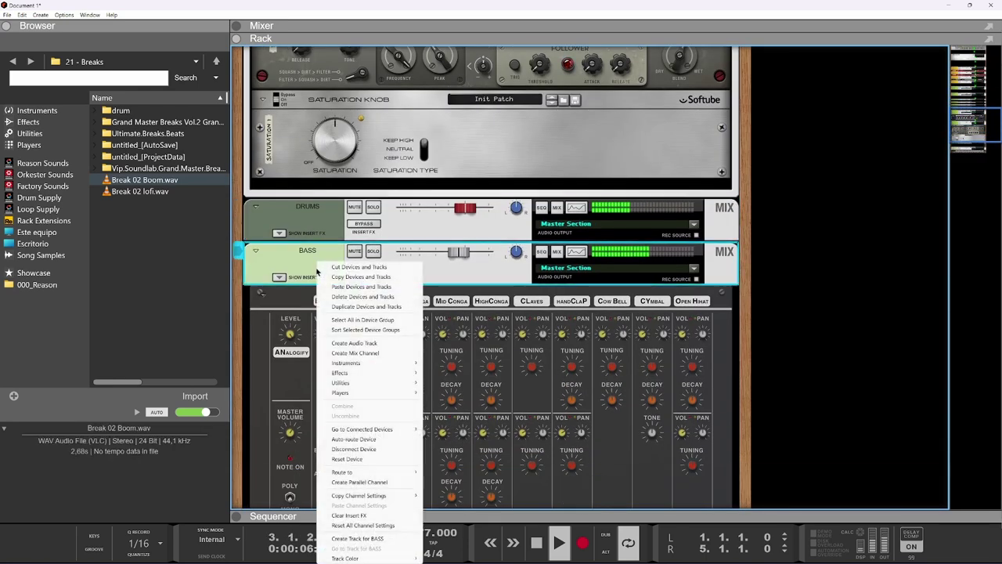
pyautogui.moveTo(356, 558)
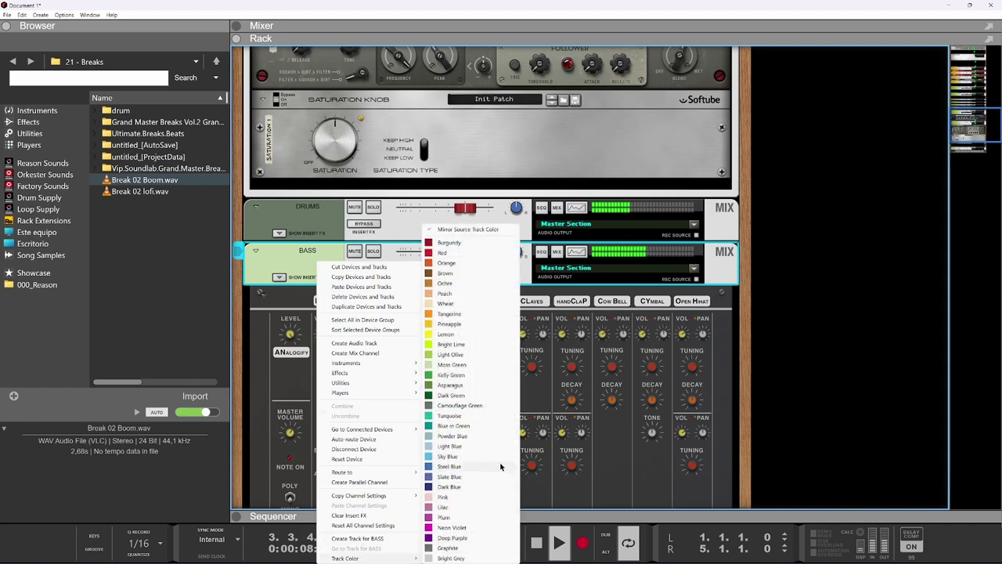
pyautogui.click(448, 455)
# Step: Show the mixer and set the SNARES bus channel color to Kelly Green
pyautogui.scroll(7, 366, 319)
pyautogui.click(337, 27)
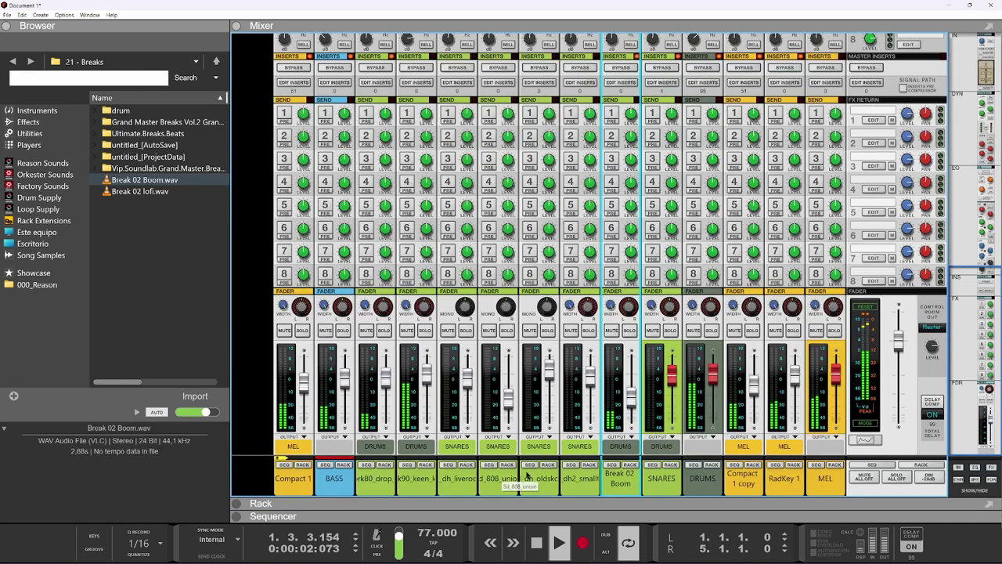
pyautogui.click(661, 481)
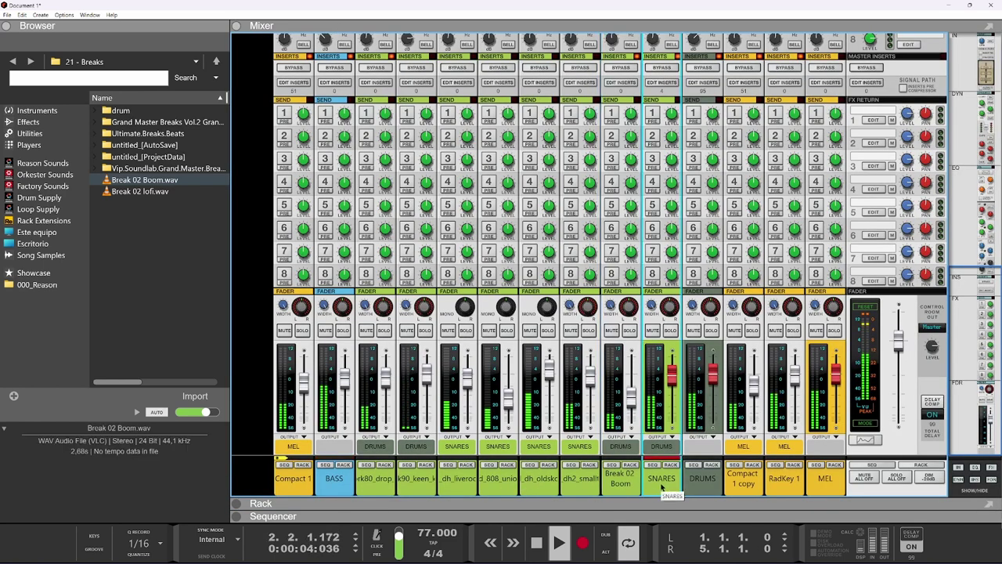
pyautogui.rightClick(661, 486)
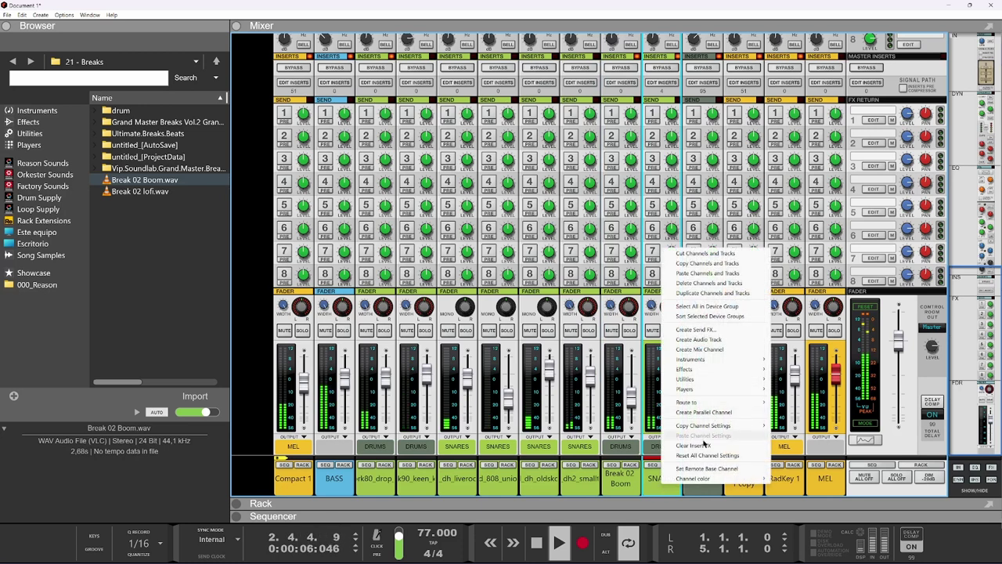
pyautogui.moveTo(702, 477)
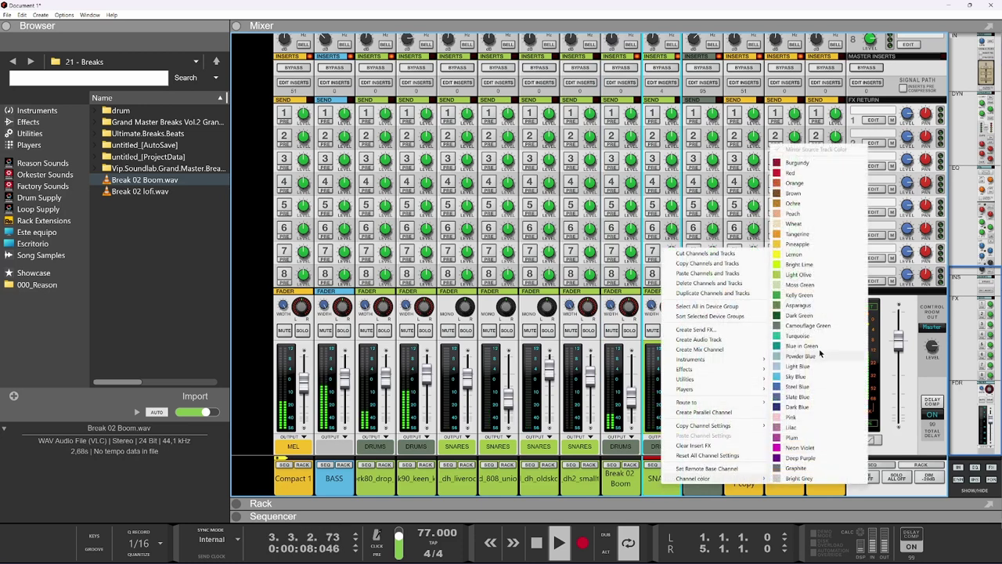
pyautogui.click(818, 324)
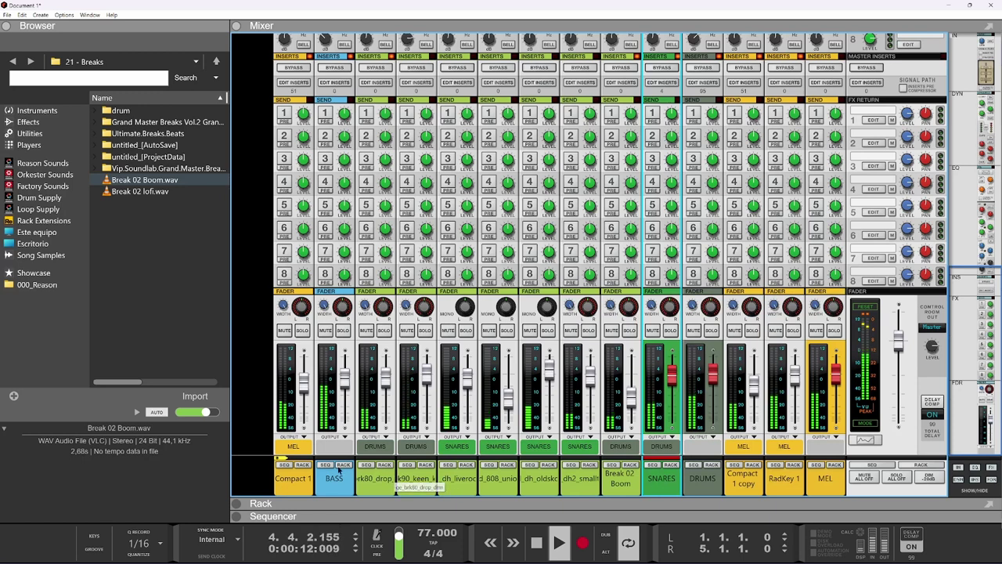
# Step: Move the Compact 1 channel between DRUMS and Compact 1 copy, and set the MEL channel color to Tangerine
pyautogui.moveTo(304, 486); pyautogui.dragTo(721, 485)
pyautogui.rightClick(812, 486)
pyautogui.moveTo(853, 475)
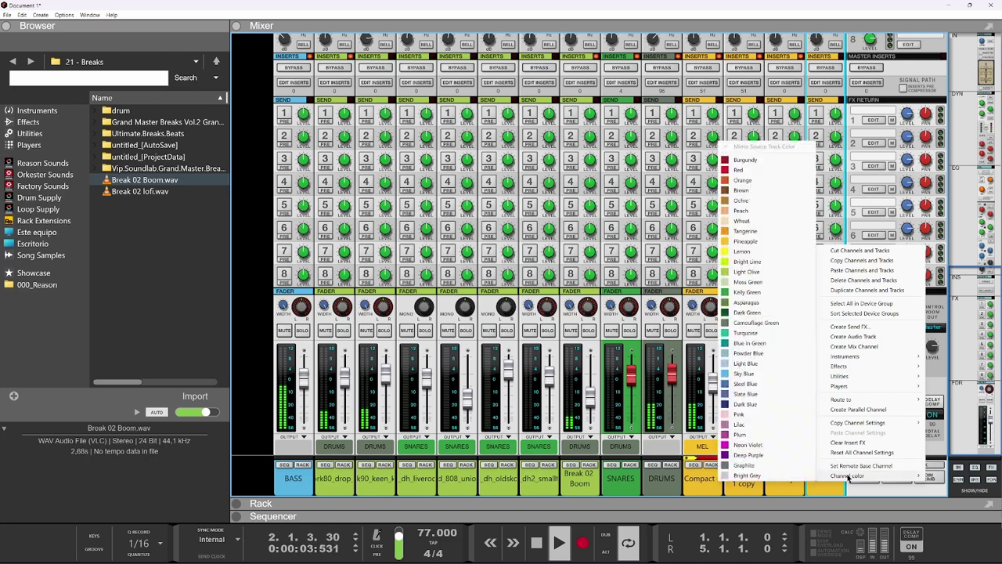
pyautogui.click(747, 231)
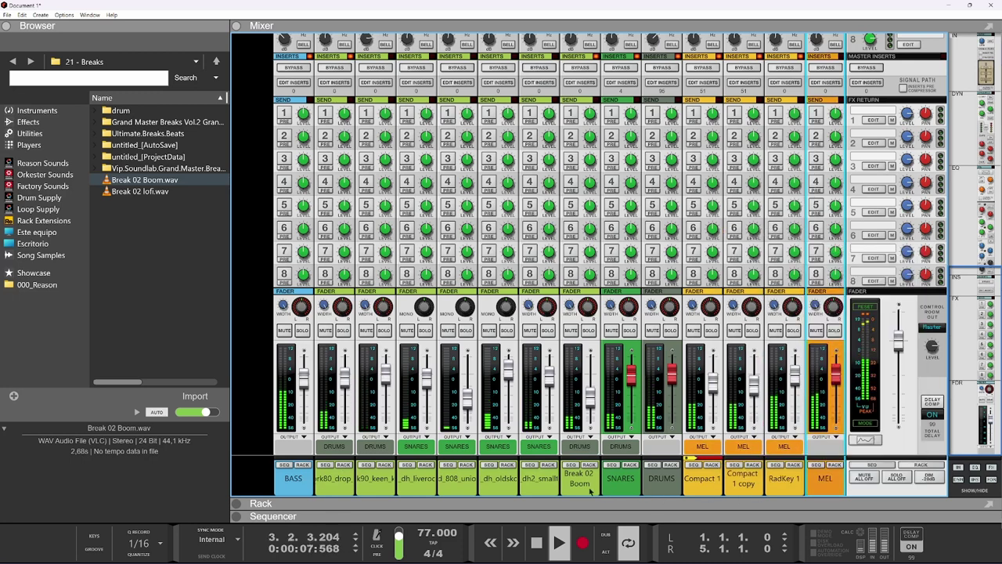
# Step: Select all mixer channels, sort their device groups to match the mixer order, and review the arrangement in the rack
pyautogui.hotkey('ctrl', 'a')
pyautogui.rightClick(398, 485)
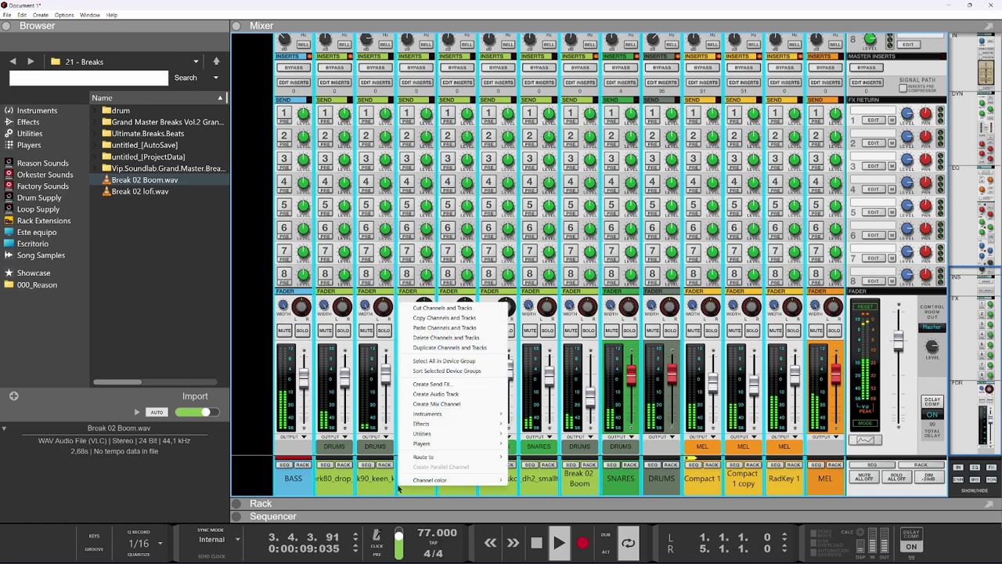
pyautogui.click(462, 371)
pyautogui.click(450, 503)
pyautogui.scroll(-10, 460, 340)
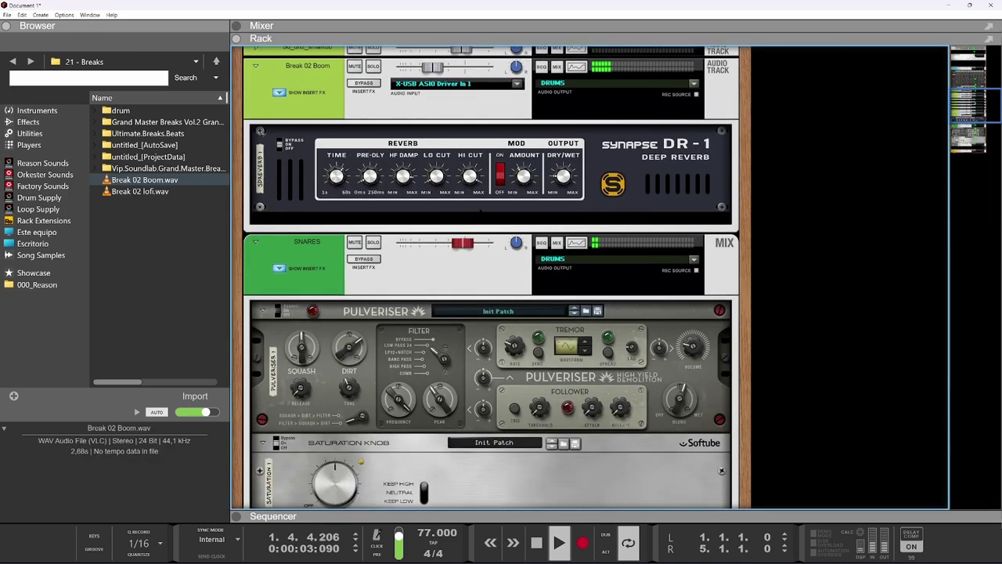
pyautogui.scroll(15, 463, 345)
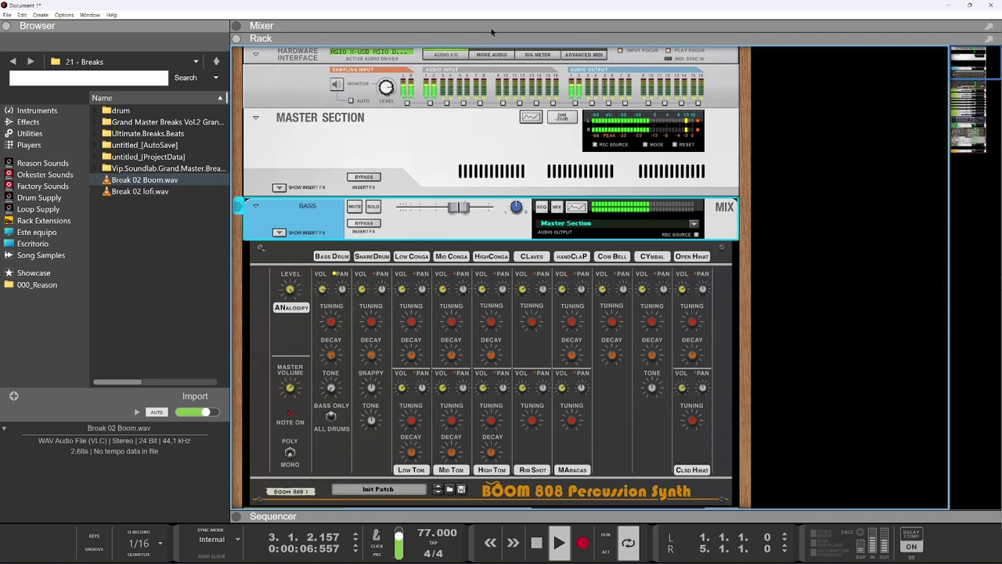
# Step: Show the mixer, stop playback and return to the rack
pyautogui.click(491, 29)
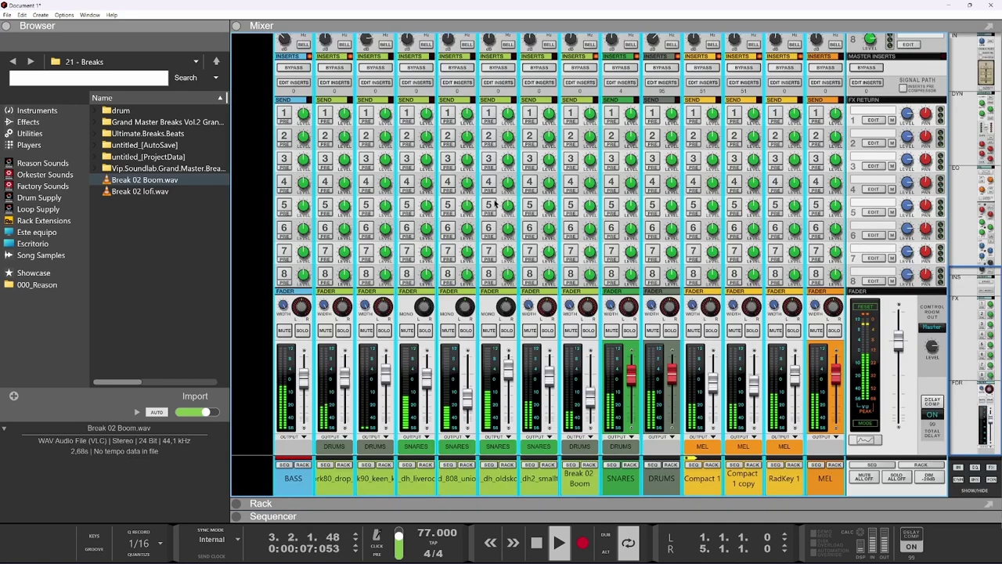
pyautogui.press('space')
pyautogui.click(494, 503)
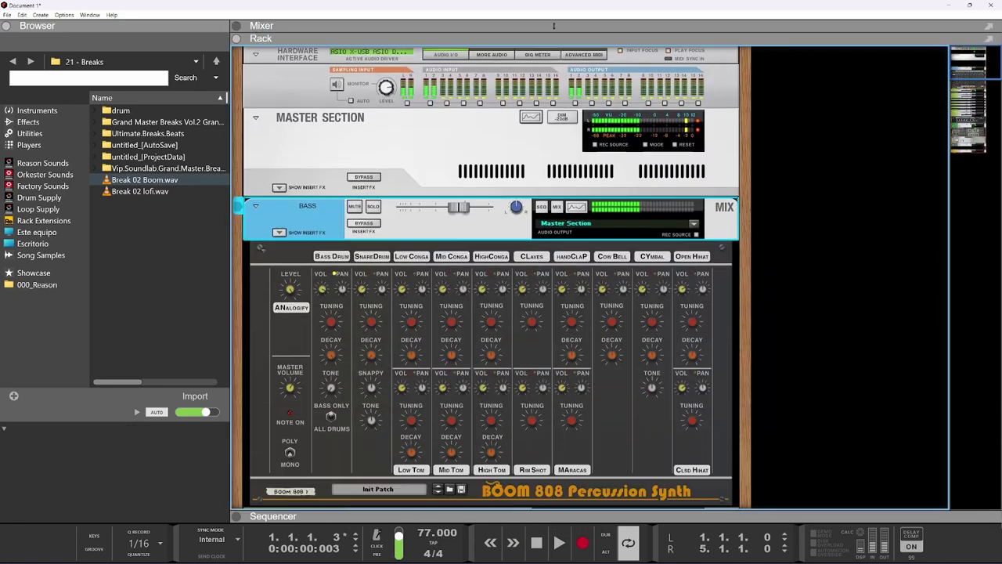
# Step: Show and hide the insert effects of the MEL bus
pyautogui.scroll(-2, 510, 285)
pyautogui.scroll(-15, 510, 285)
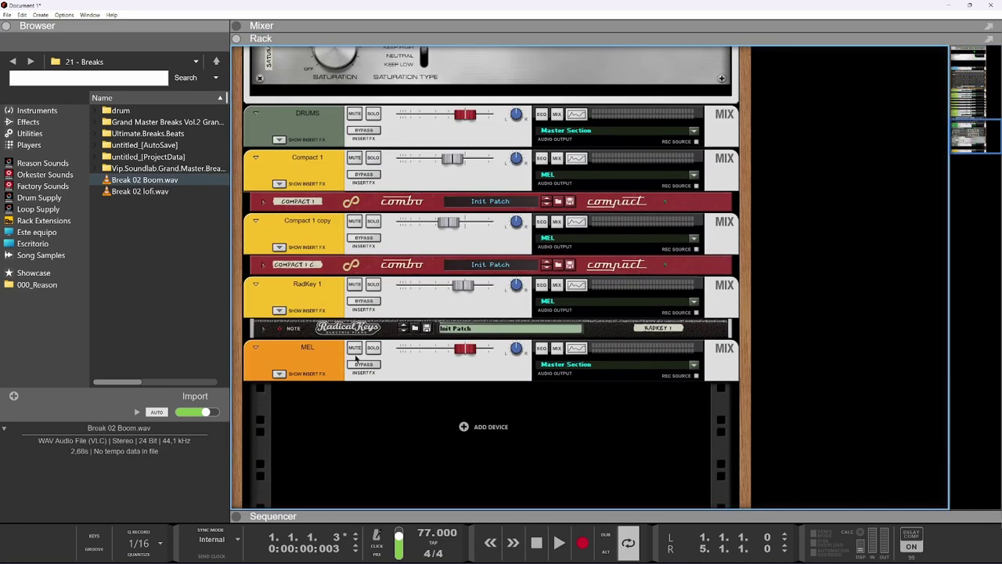
pyautogui.click(280, 374)
pyautogui.click(280, 374)
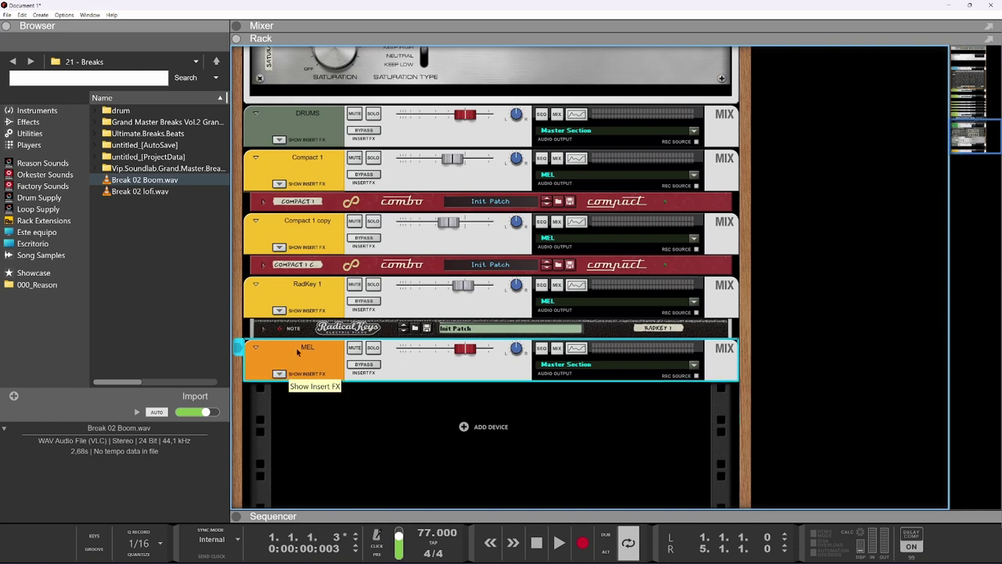
# Step: Add the Processed Pianos instrument from Reason Studios to the rack directly below RadKey 1
pyautogui.click(302, 300)
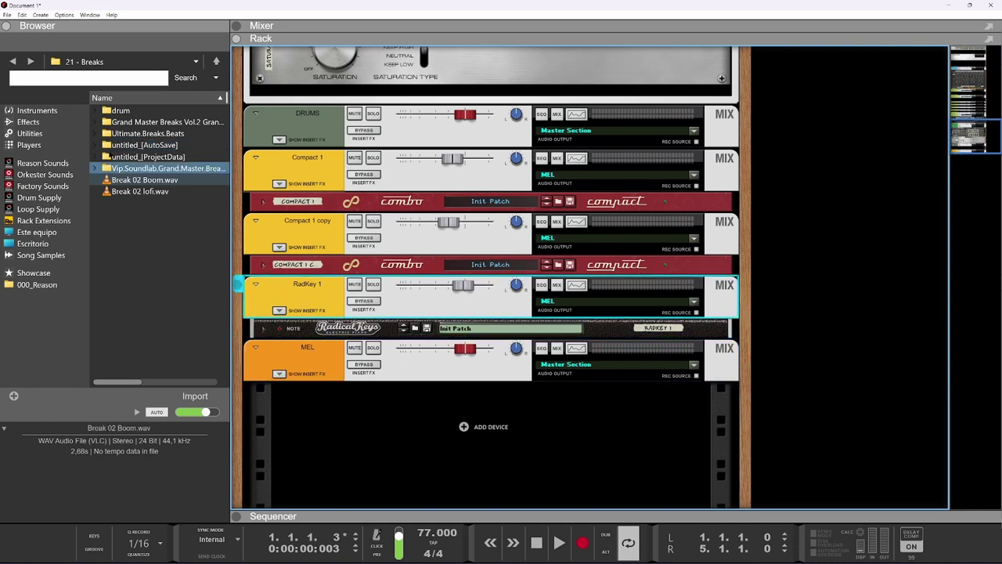
pyautogui.click(36, 110)
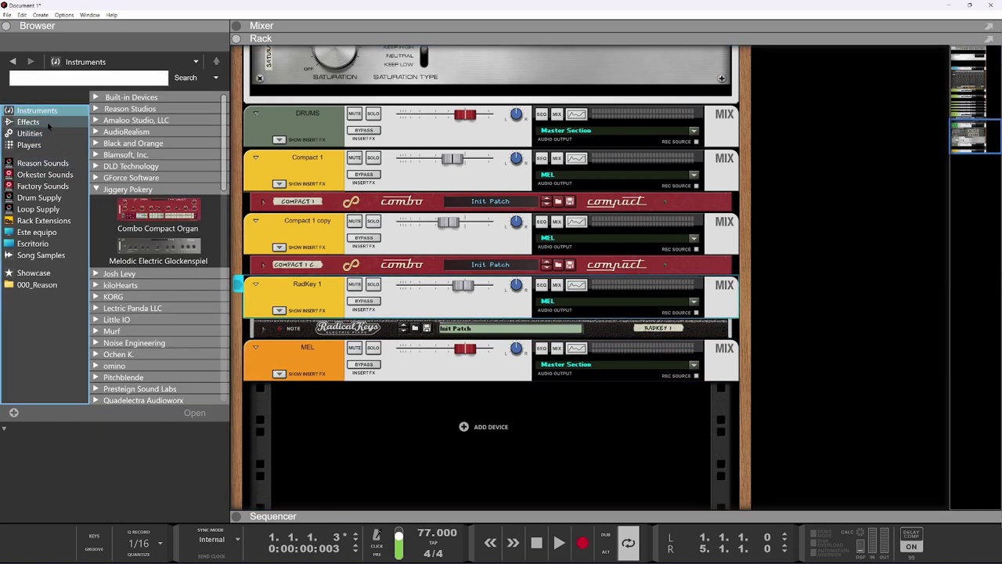
pyautogui.doubleClick(129, 109)
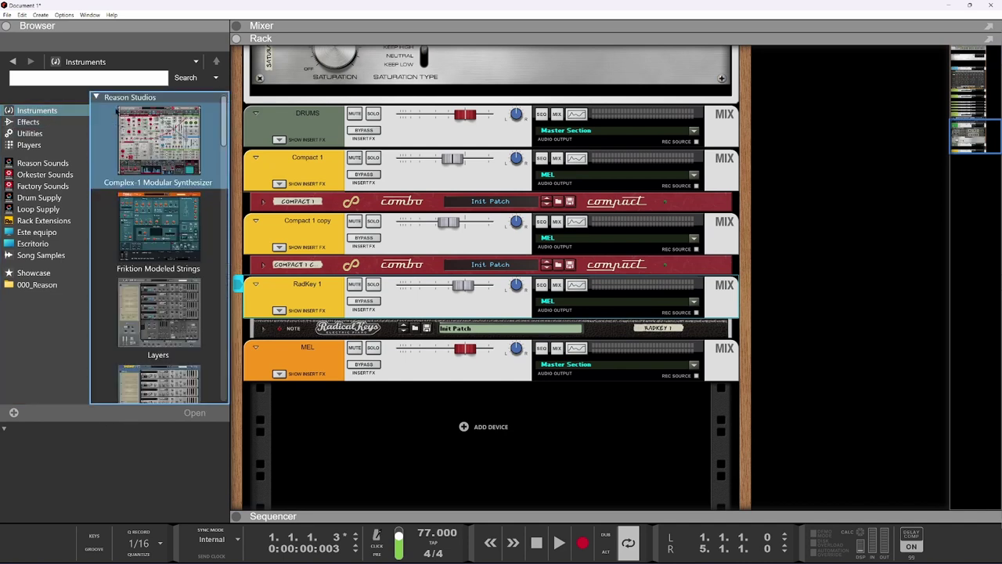
pyautogui.scroll(-3, 145, 288)
pyautogui.scroll(-2, 145, 288)
pyautogui.moveTo(145, 270)
pyautogui.mouseDown()
pyautogui.moveTo(223, 268)
pyautogui.moveTo(500, 436)
pyautogui.moveTo(404, 411)
pyautogui.moveTo(433, 410)
pyautogui.moveTo(401, 354)
pyautogui.moveTo(436, 372)
pyautogui.mouseUp()
pyautogui.moveTo(490, 337); pyautogui.dragTo(490, 336)
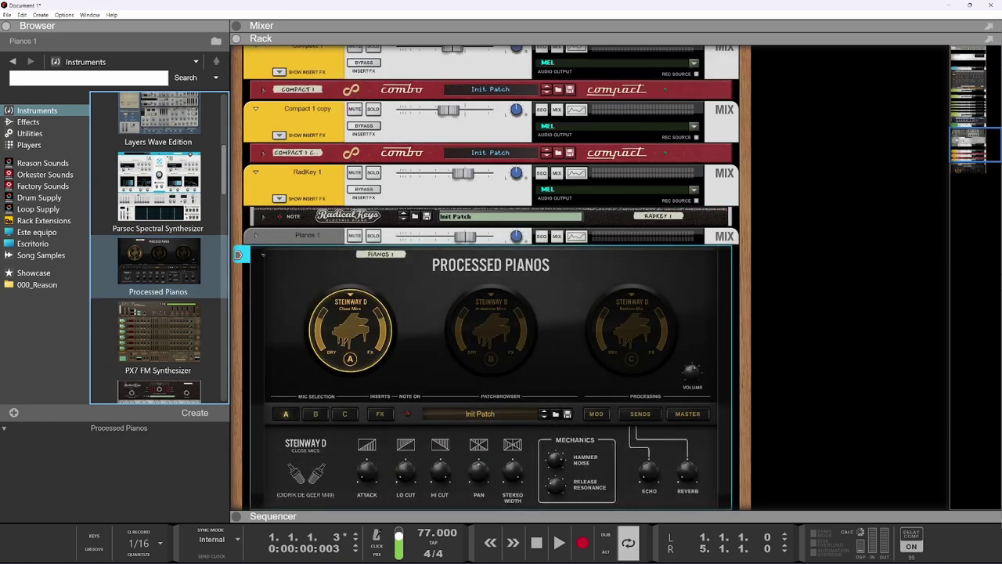
# Step: Route the output of the Pianos 1 mix channel
pyautogui.rightClick(306, 235)
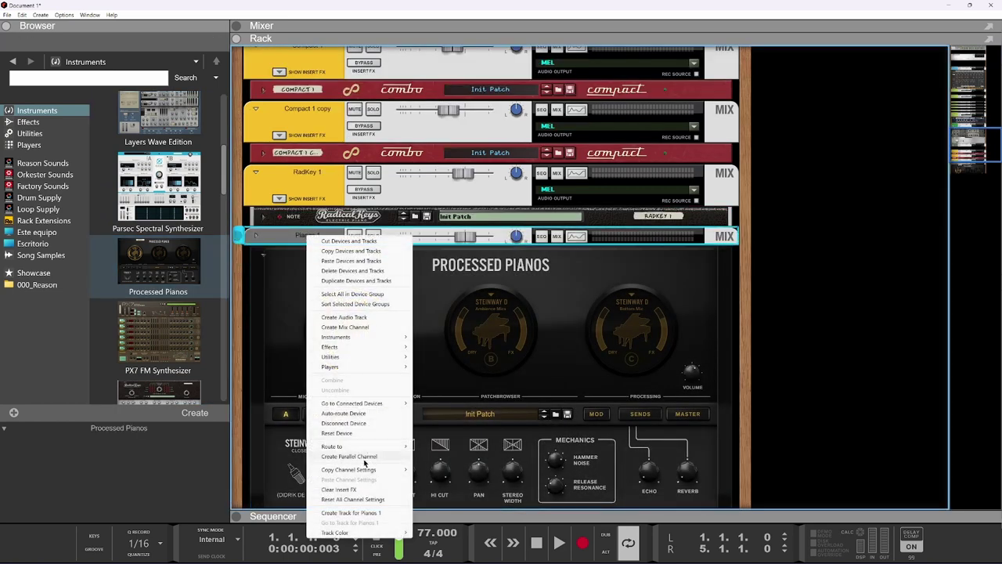
pyautogui.moveTo(383, 446)
pyautogui.click(450, 472)
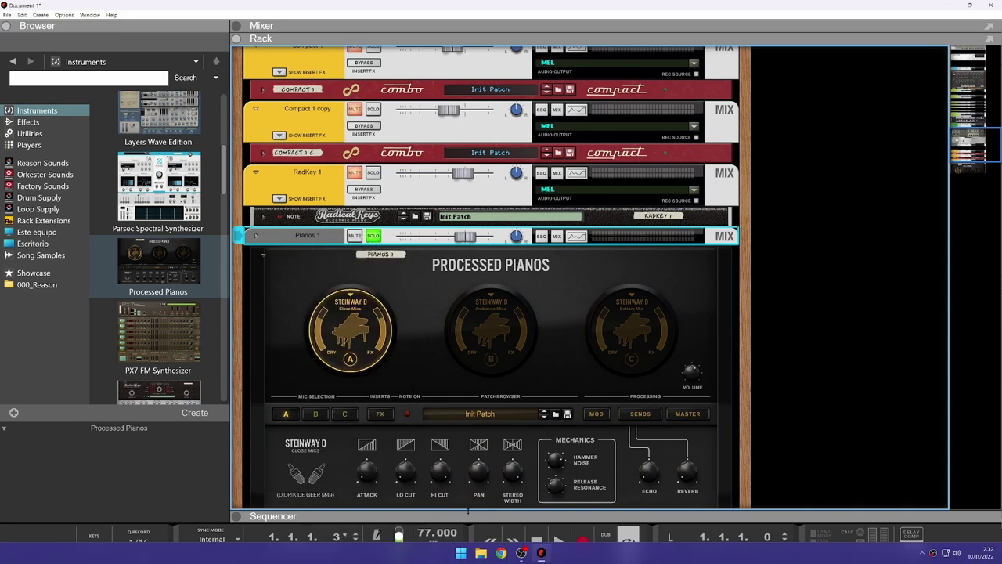
# Step: Copy the RadKey 1 clip onto the Pianos 1 track in the sequencer
pyautogui.press('F7')
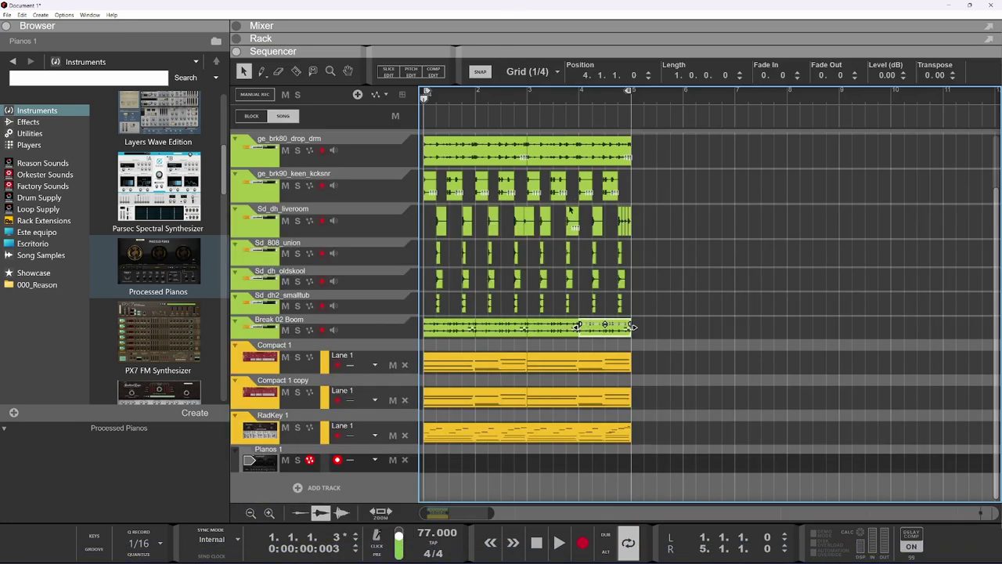
pyautogui.scroll(2, 554, 354)
pyautogui.scroll(-2, 554, 352)
pyautogui.moveTo(451, 425); pyautogui.dragTo(445, 461)
# Step: Solo the Pianos 1 track and start playback to hear its clip
pyautogui.click(297, 460)
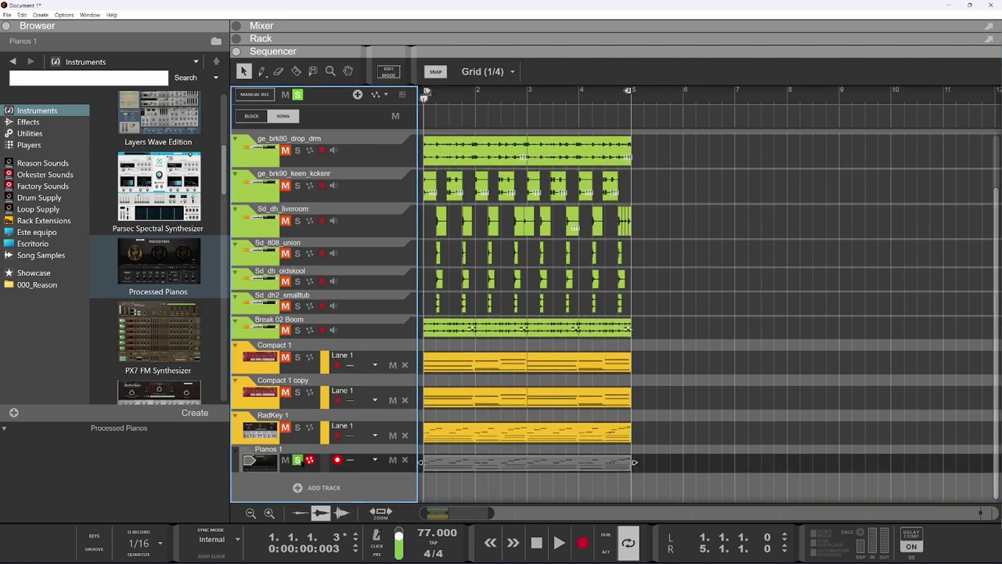
pyautogui.press('space')
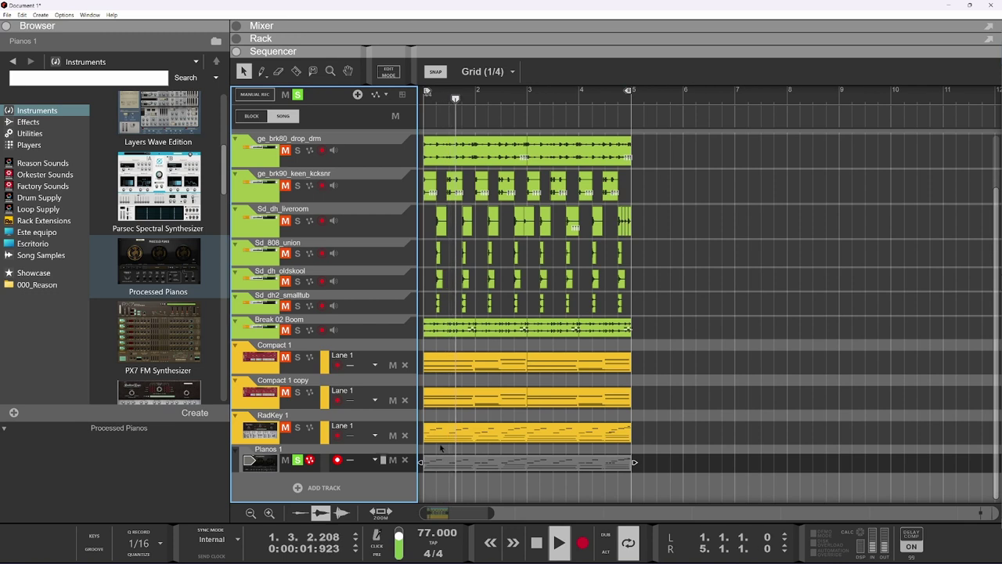
pyautogui.press('space')
pyautogui.press('space')
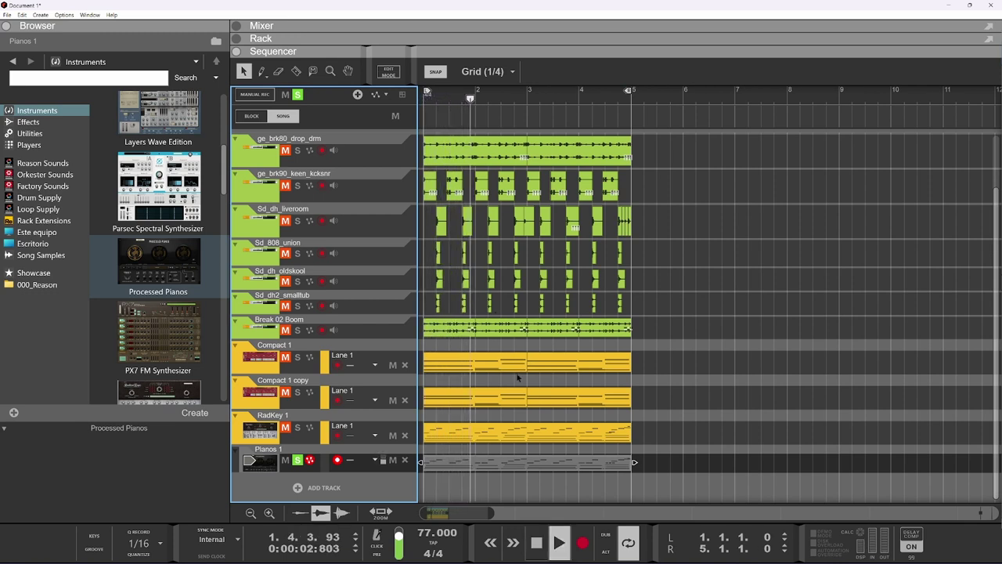
# Step: Open the Pianos 1 clip for note editing and copy the root notes C3, C#3 and F3 one octave down
pyautogui.hotkey('ctrl', 'e')
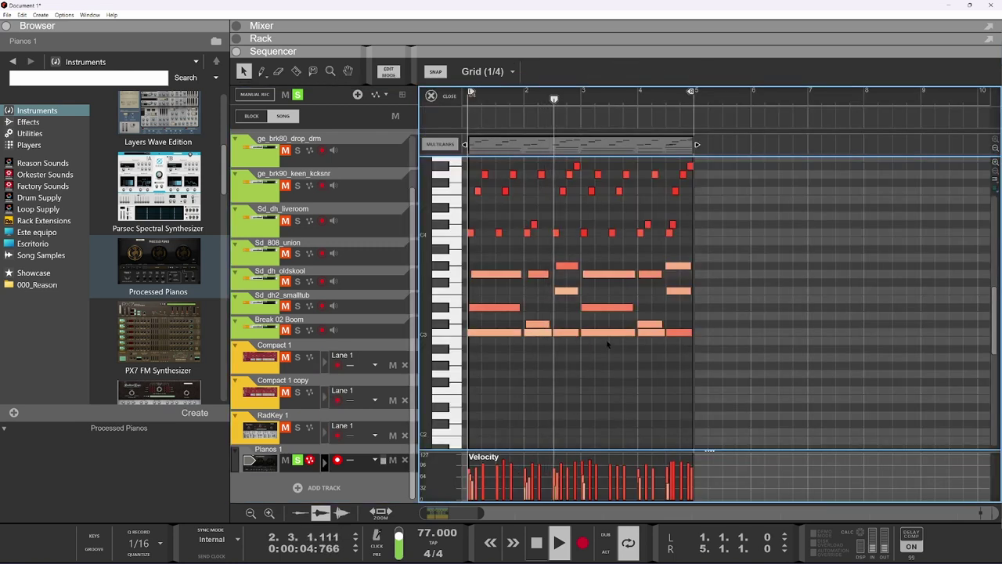
pyautogui.scroll(-4, 605, 325)
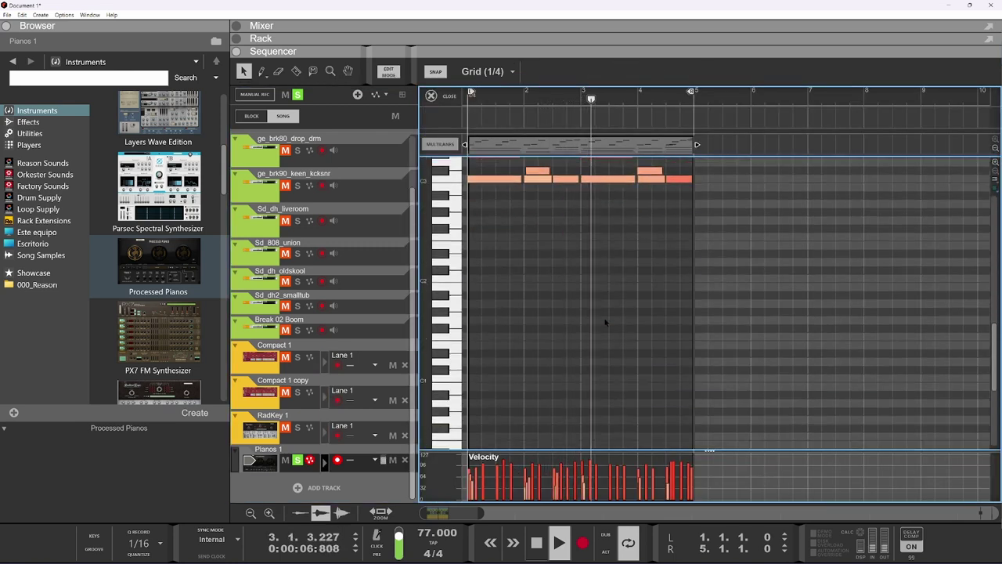
pyautogui.scroll(3, 606, 321)
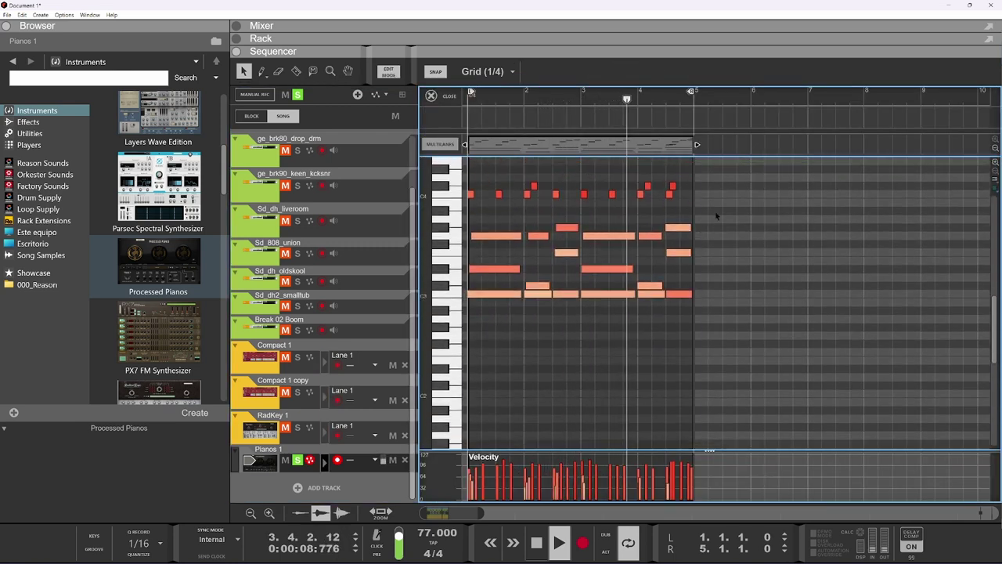
pyautogui.click(505, 295)
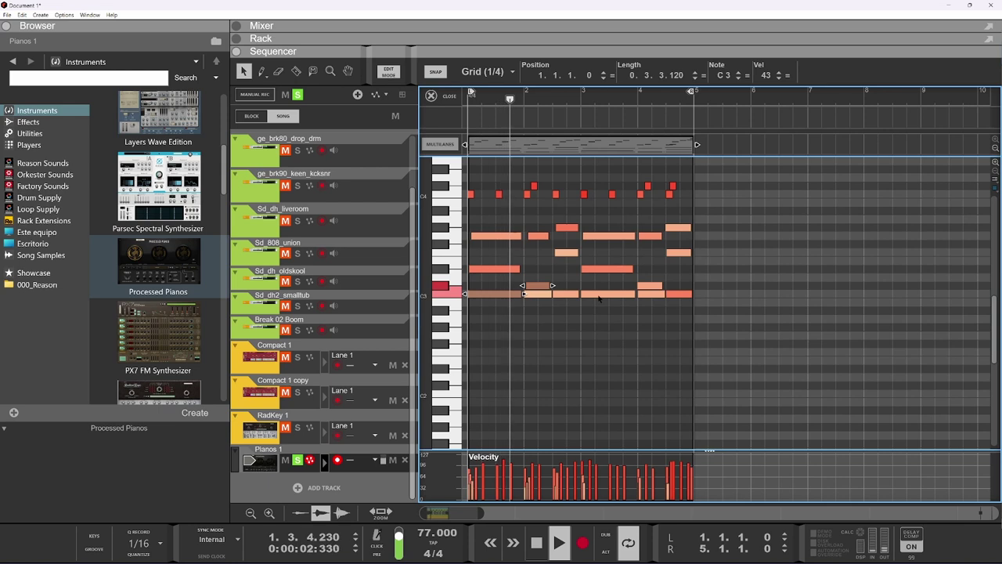
pyautogui.keyDown('shift'); pyautogui.click(599, 295); pyautogui.keyUp('shift')
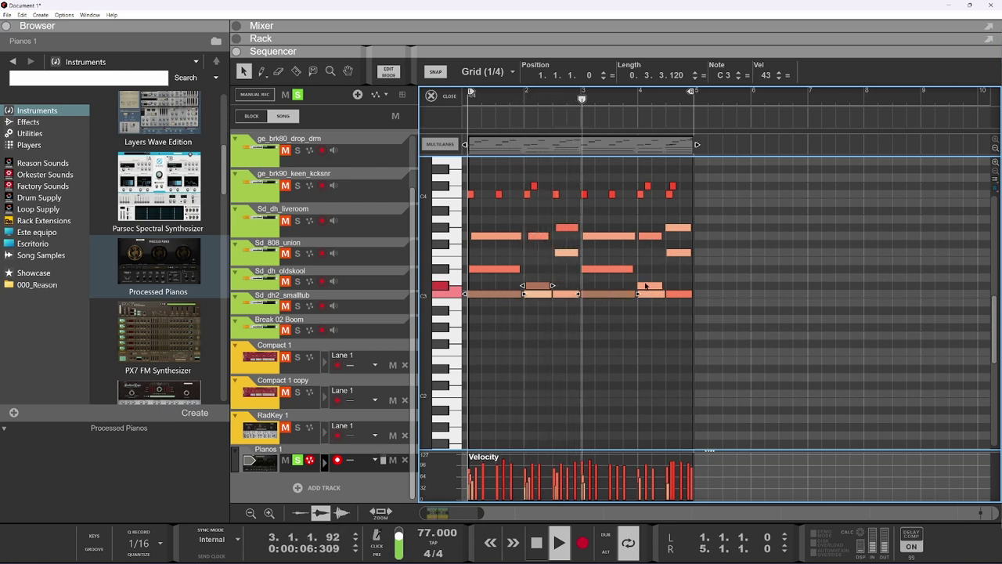
pyautogui.keyDown('shift'); pyautogui.click(646, 287); pyautogui.keyUp('shift')
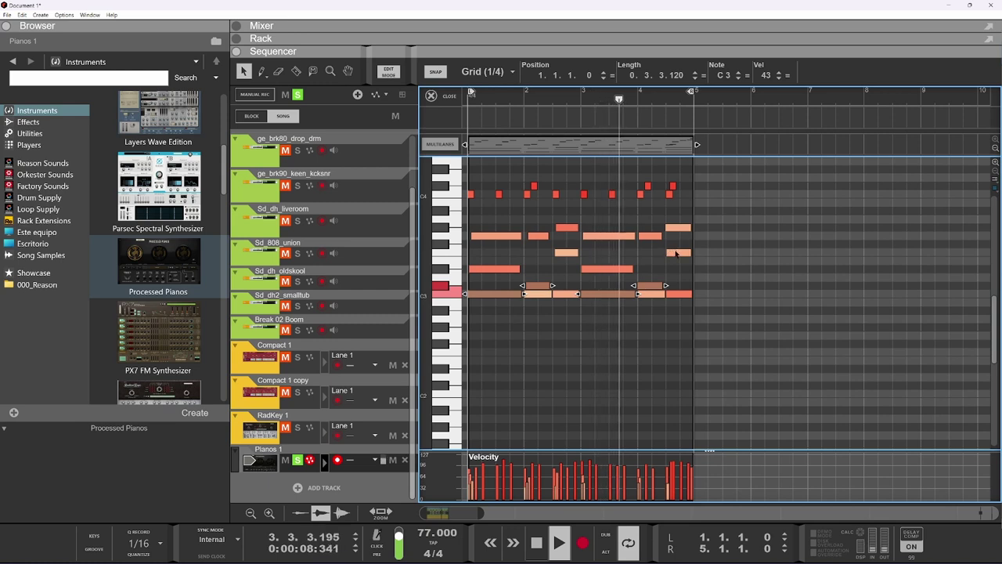
pyautogui.keyDown('shift'); pyautogui.click(677, 253); pyautogui.keyUp('shift')
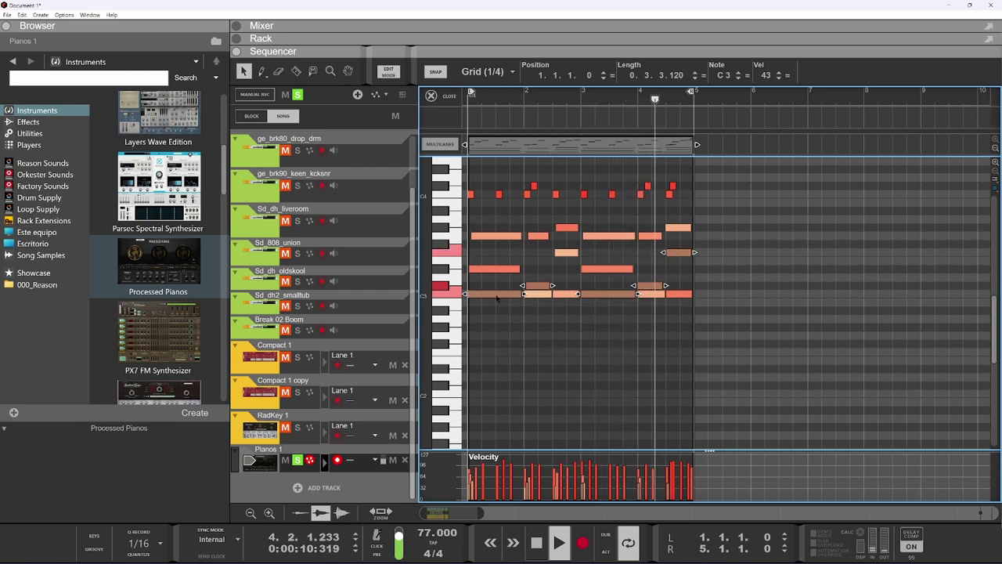
pyautogui.moveTo(494, 295); pyautogui.dragTo(489, 399)
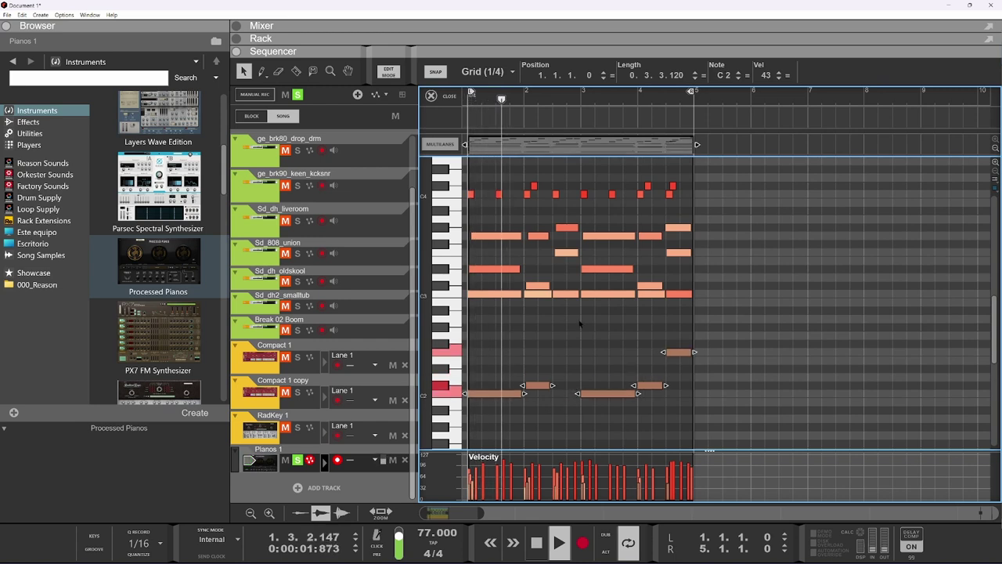
# Step: Select all melody notes from C4 upward and lower their velocities, bringing the first note to 59
pyautogui.scroll(5, 580, 329)
pyautogui.moveTo(739, 257); pyautogui.dragTo(435, 407)
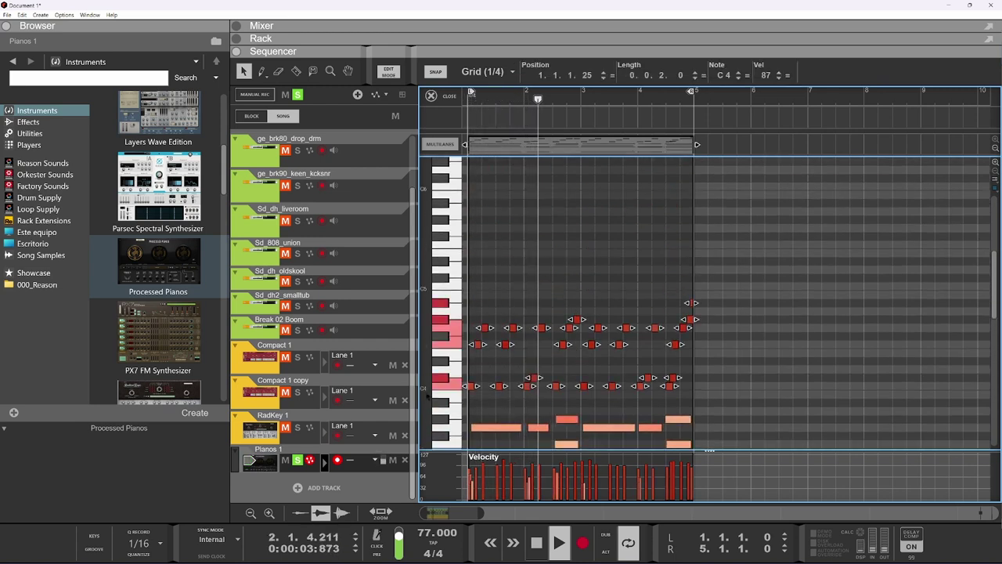
pyautogui.scroll(-3, 595, 313)
pyautogui.moveTo(763, 103); pyautogui.dragTo(763, 122)
pyautogui.moveTo(765, 76); pyautogui.dragTo(751, 107)
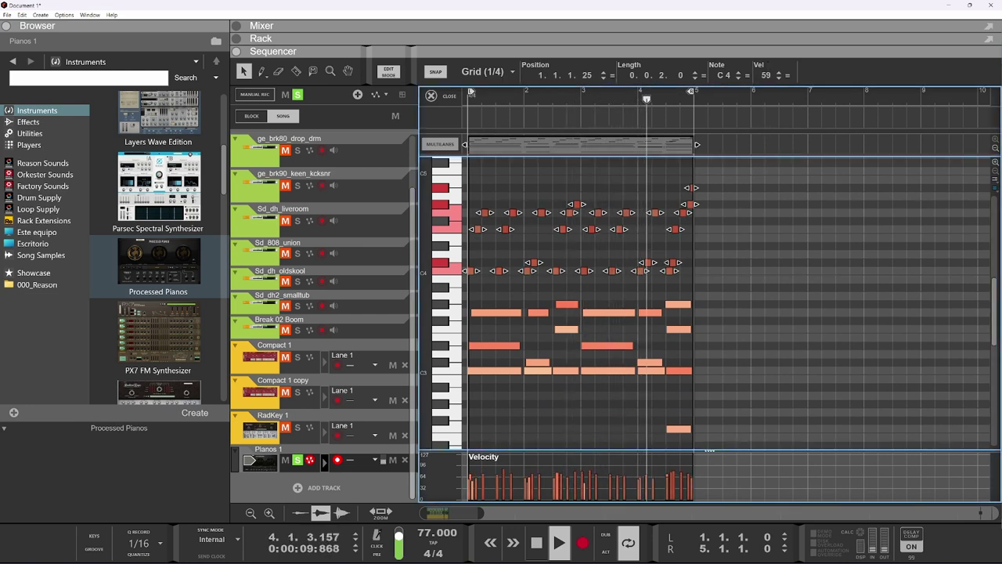
# Step: Lengthen the C#2 note in bar 2 so that it ends at the start of bar 3
pyautogui.scroll(-1, 599, 282)
pyautogui.scroll(-2, 586, 291)
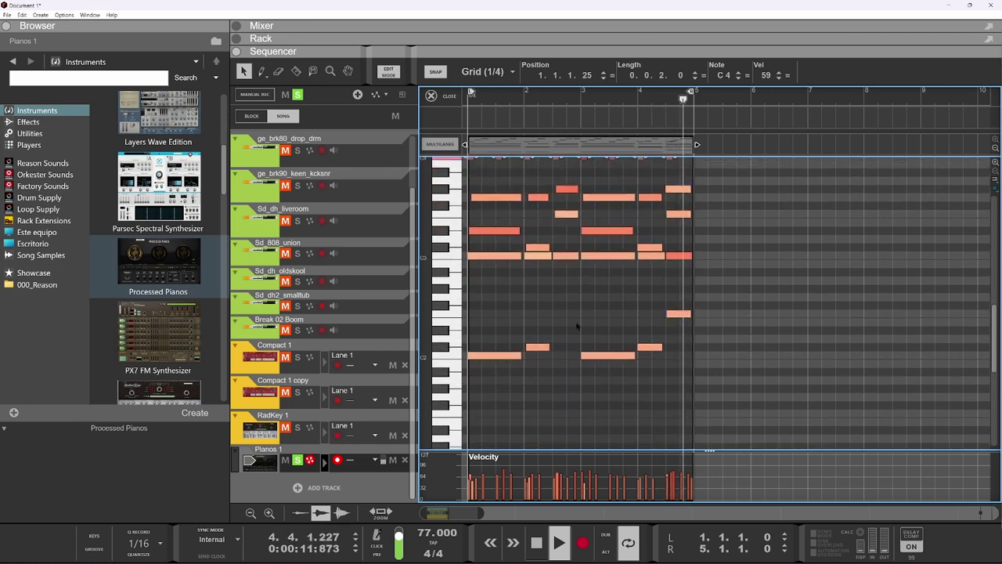
pyautogui.click(537, 347)
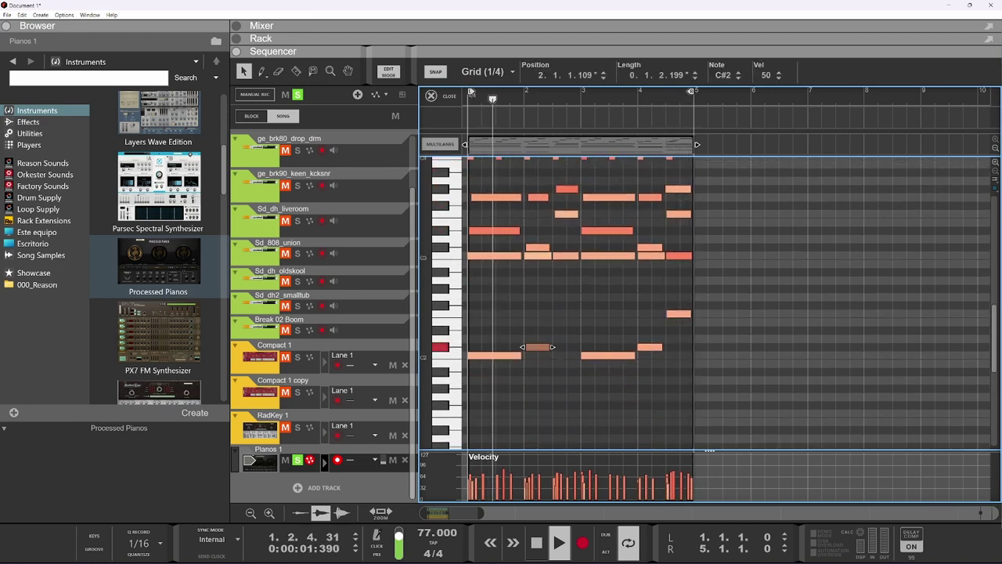
pyautogui.moveTo(552, 346); pyautogui.dragTo(581, 347)
# Step: Copy the bass notes in the C2 octave one octave down to start from C1
pyautogui.moveTo(707, 287); pyautogui.dragTo(505, 360)
pyautogui.scroll(-2, 513, 347)
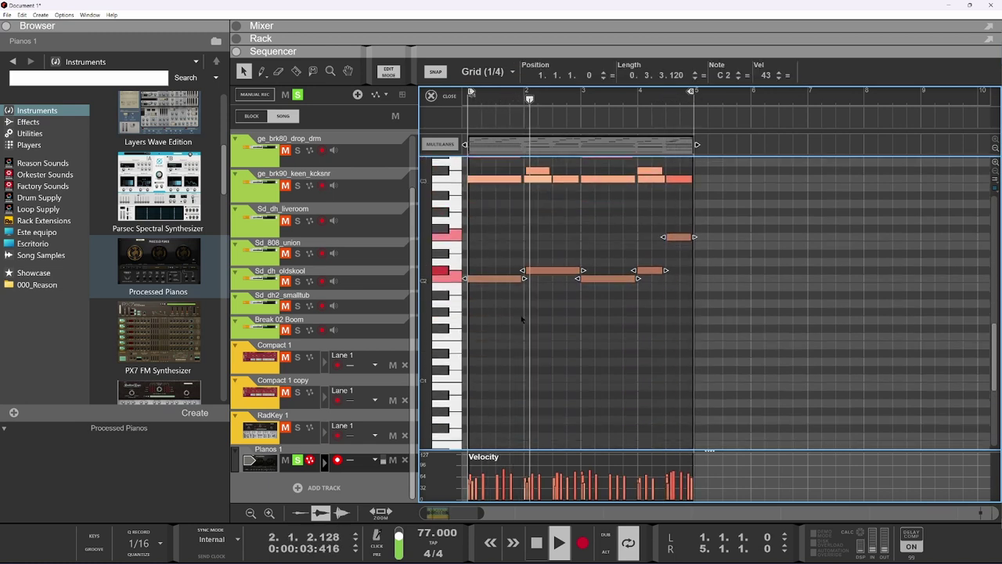
pyautogui.moveTo(480, 278); pyautogui.dragTo(481, 379)
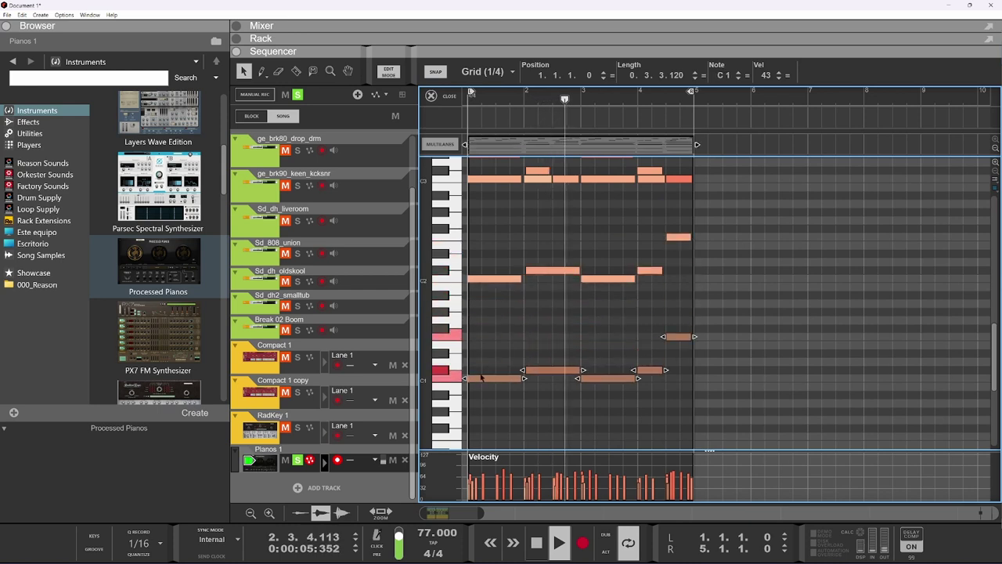
# Step: Select the bass notes in both the C1 and C2 octaves and raise their velocities, bringing the first note to 54
pyautogui.scroll(1, 710, 230)
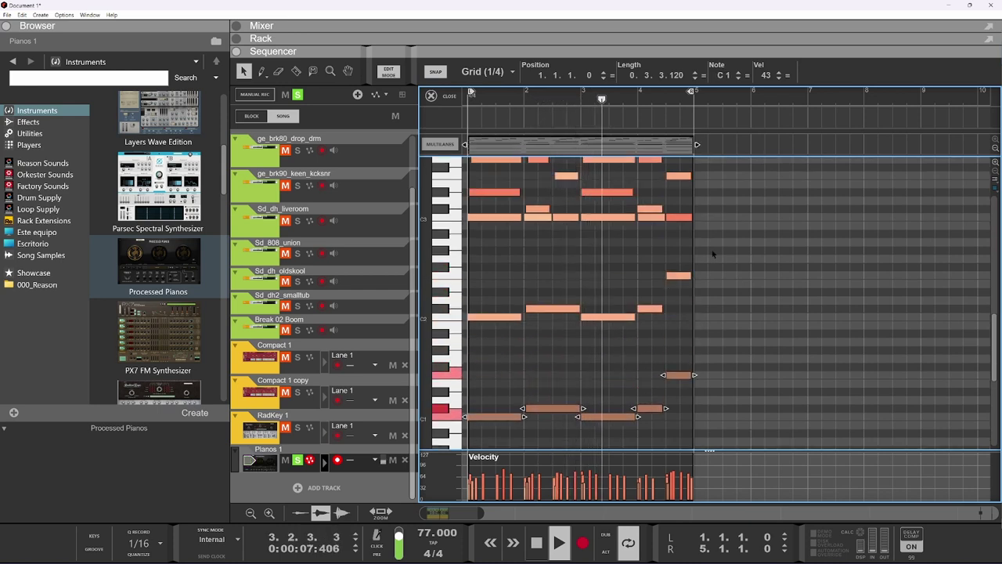
pyautogui.moveTo(711, 253); pyautogui.dragTo(468, 429)
pyautogui.moveTo(763, 75); pyautogui.dragTo(762, 49)
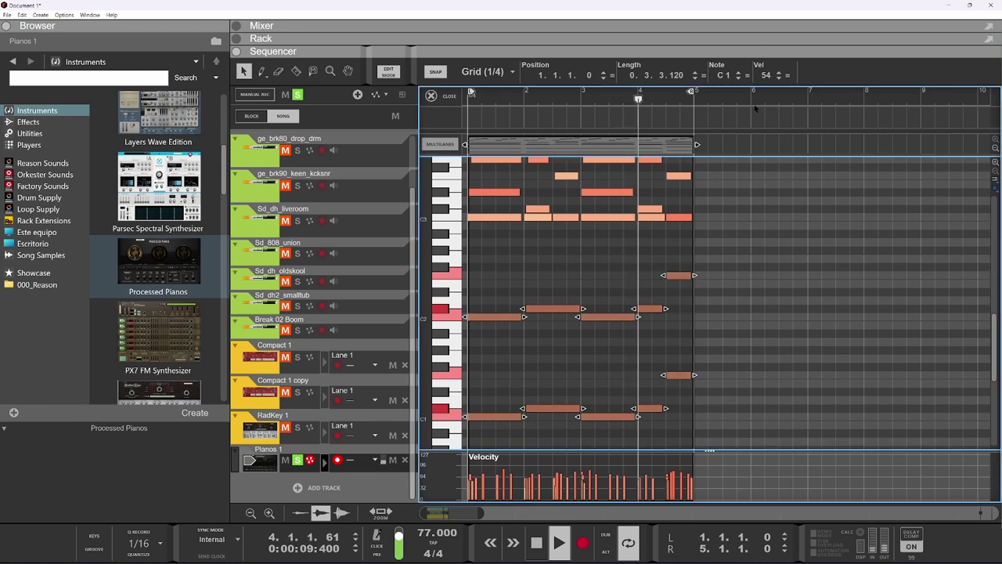
# Step: Select the chord notes in the C3 octave and raise their velocities, bringing the first C3 note to 54
pyautogui.scroll(3, 602, 293)
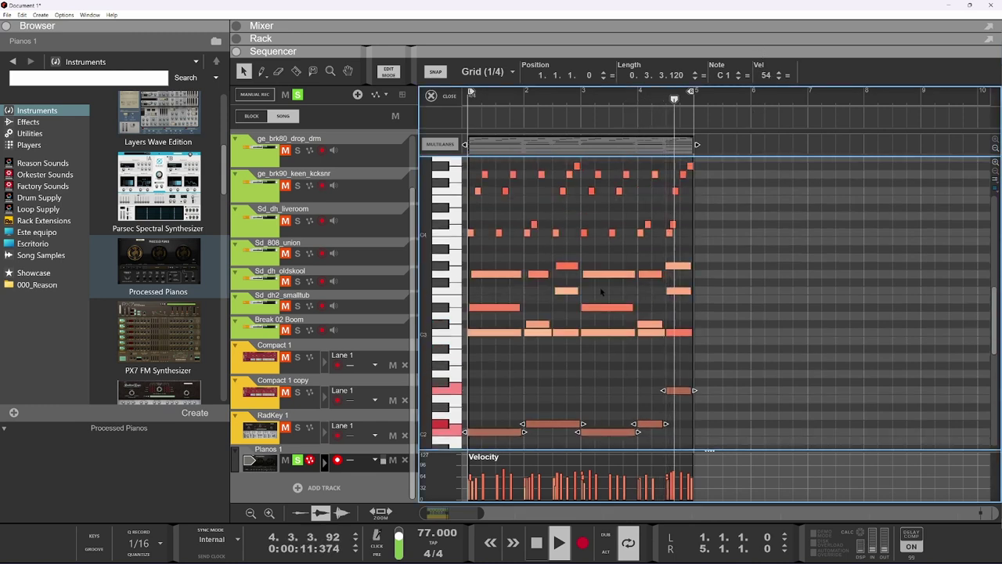
pyautogui.scroll(2, 602, 292)
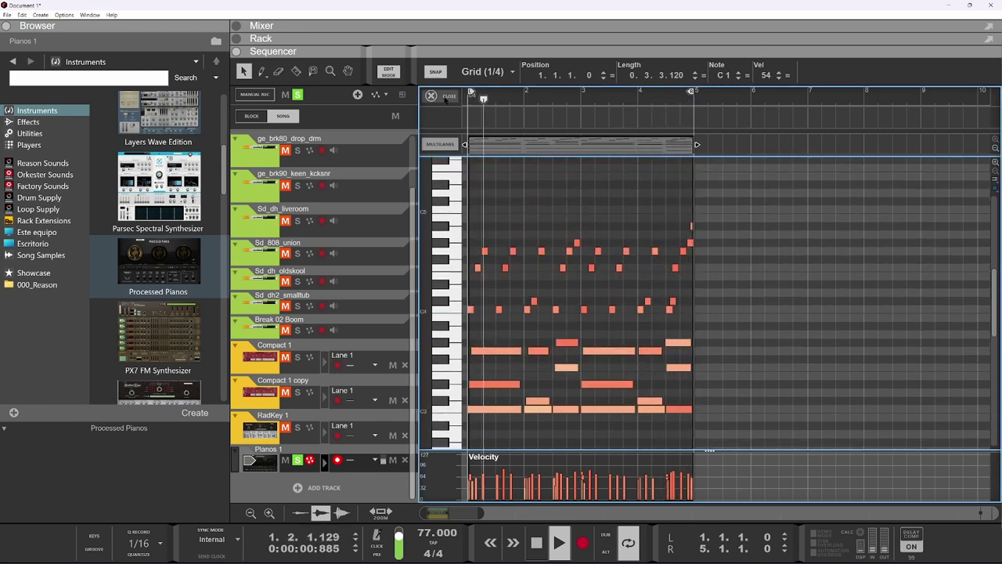
pyautogui.scroll(-1, 721, 298)
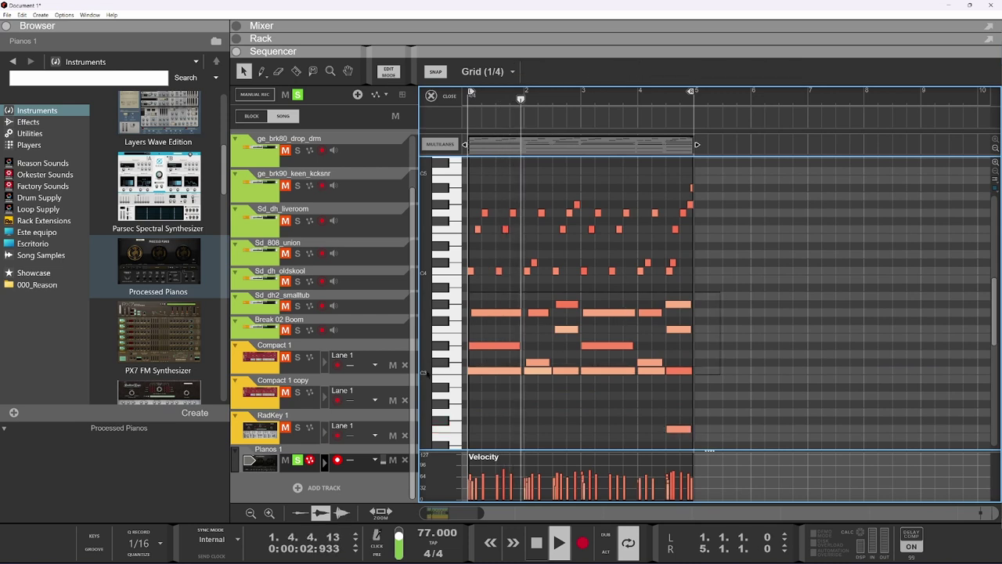
pyautogui.moveTo(721, 297); pyautogui.dragTo(463, 380)
pyautogui.moveTo(769, 64); pyautogui.dragTo(768, 48)
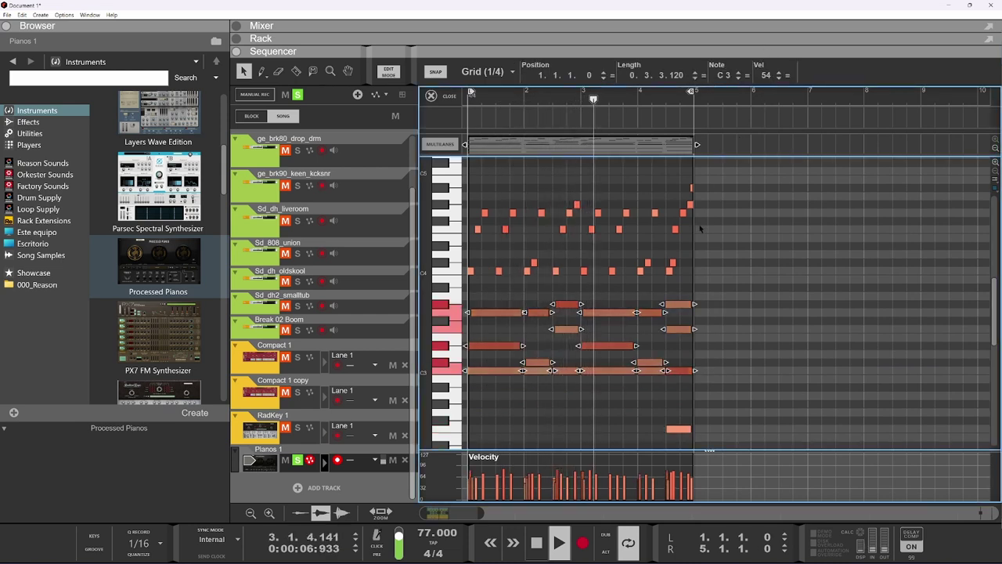
# Step: Reselect the bass notes in the C1 and C2 octaves and set their velocity to 64
pyautogui.scroll(-5, 716, 299)
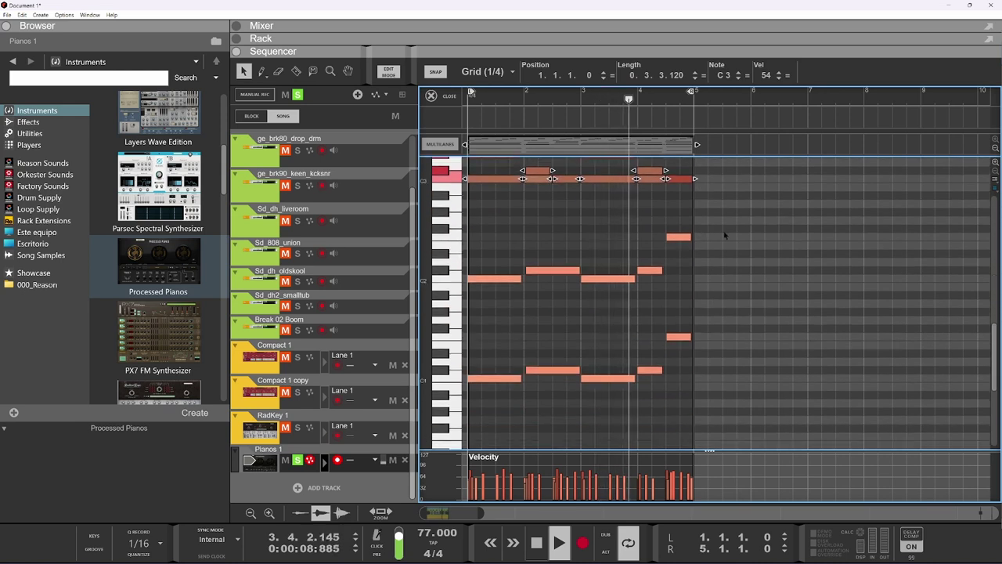
pyautogui.moveTo(725, 232); pyautogui.dragTo(465, 386)
pyautogui.moveTo(767, 74); pyautogui.dragTo(765, 61)
pyautogui.write('64')
pyautogui.press('Return')
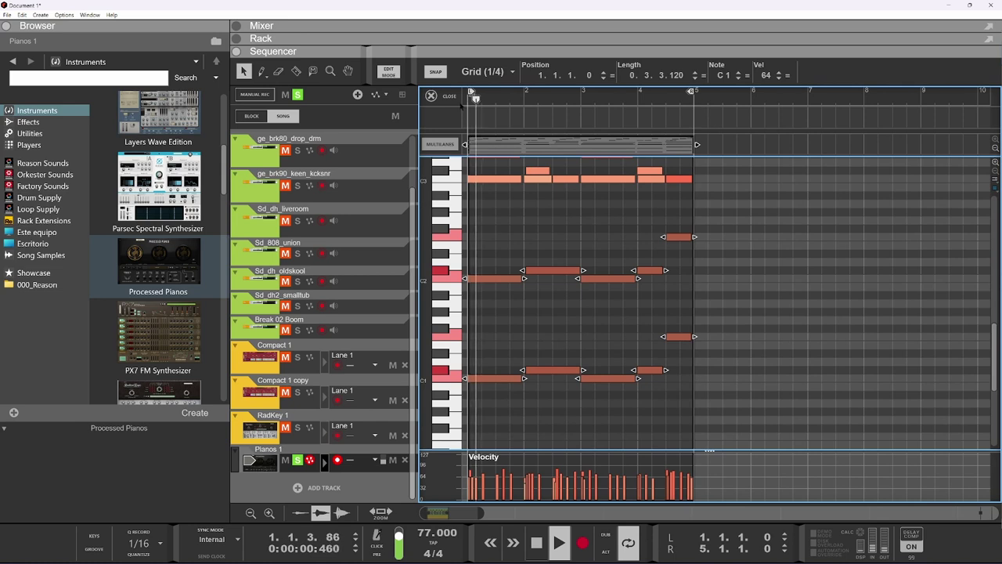
# Step: Leave note editing and colour the Pianos 1 track Pineapple to match the other melodic tracks
pyautogui.hotkey('ctrl', 'e')
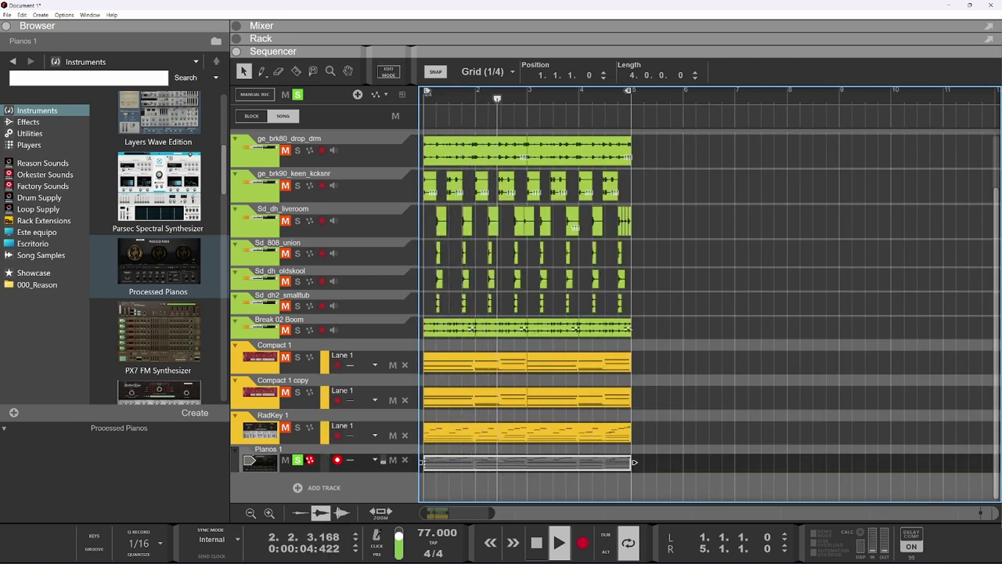
pyautogui.rightClick(234, 456)
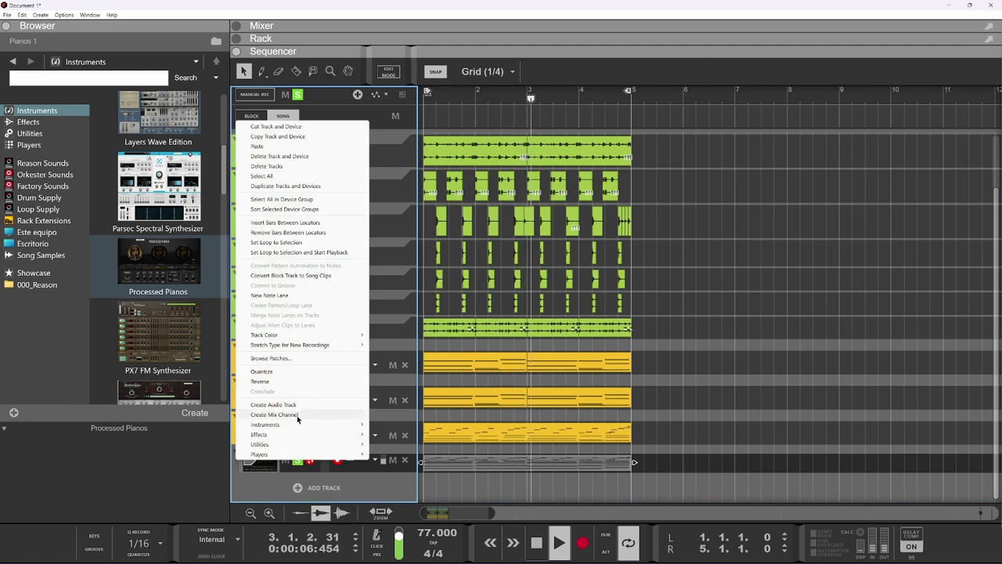
pyautogui.moveTo(303, 335)
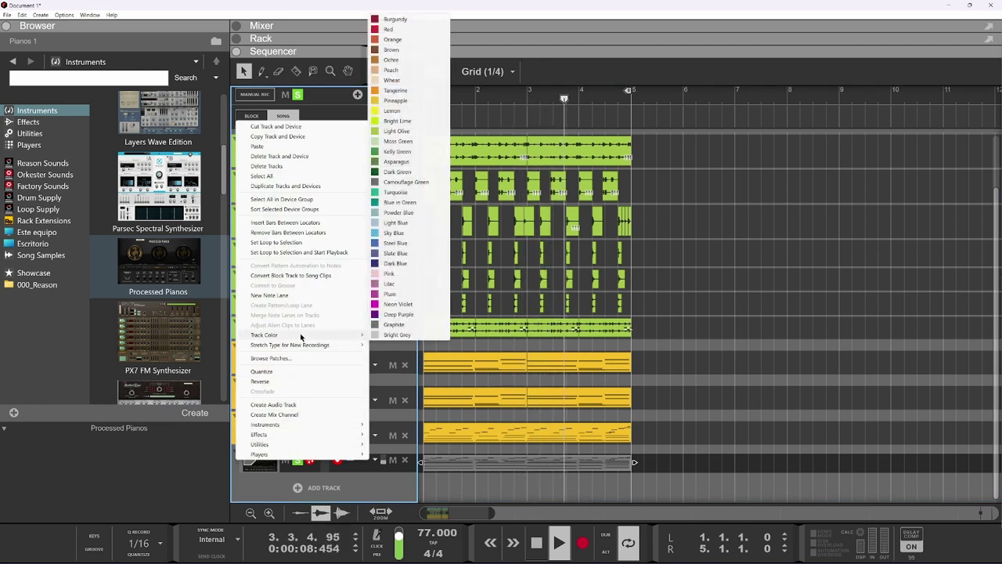
pyautogui.click(388, 100)
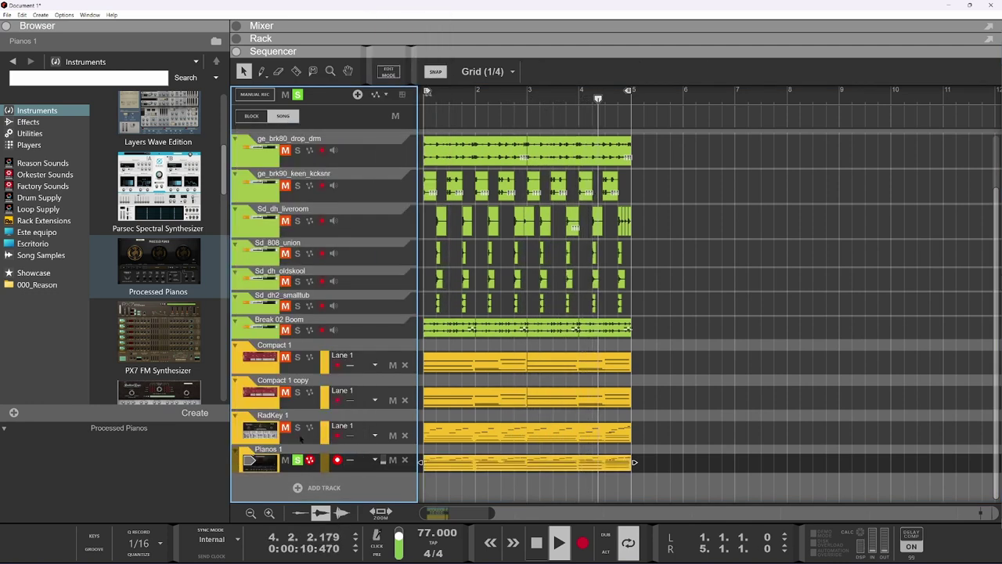
# Step: Audition Compact 1 copy together with Pianos 1 by soloing it, also from the mixer, and remove its solo
pyautogui.click(297, 391)
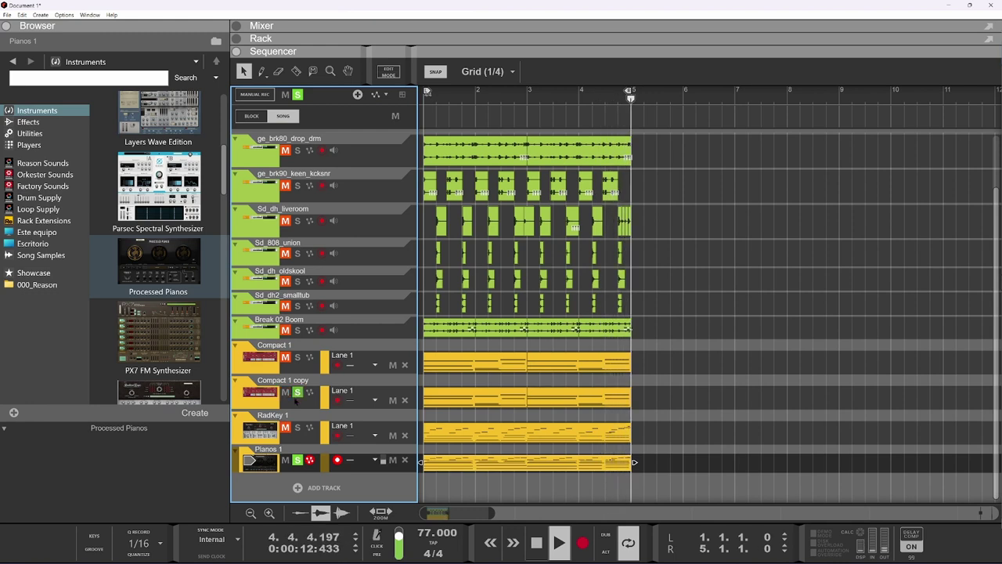
pyautogui.click(297, 391)
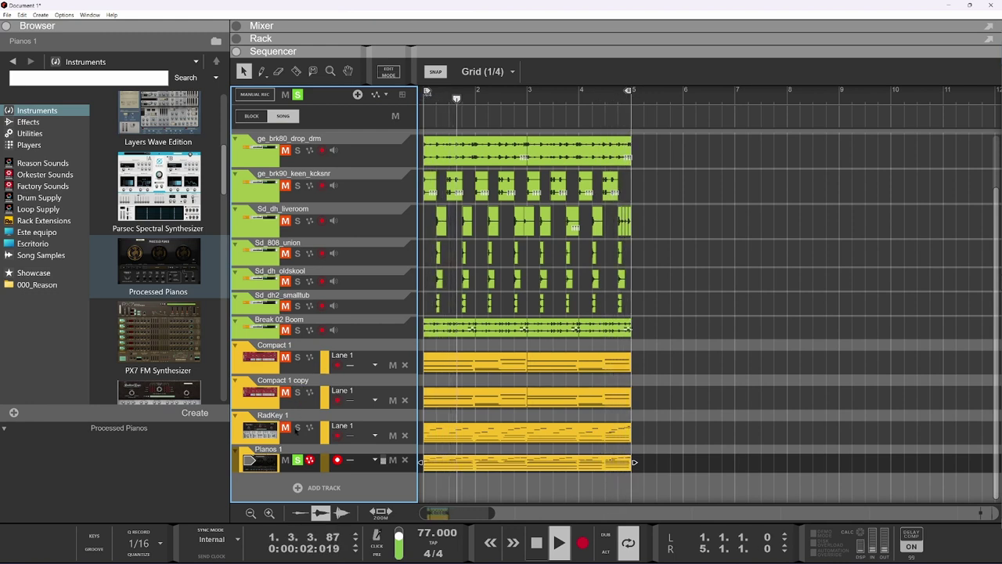
pyautogui.click(530, 27)
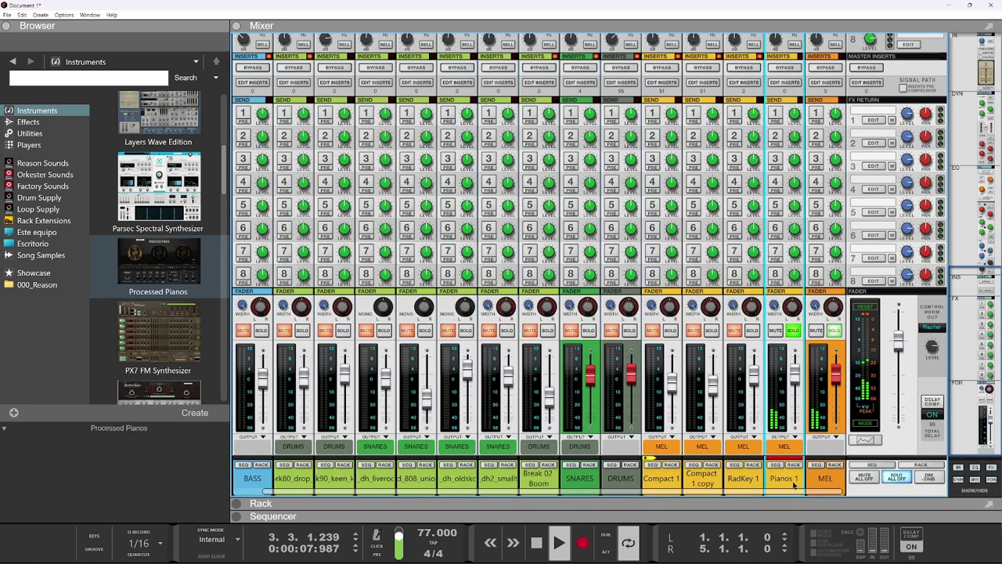
pyautogui.click(712, 330)
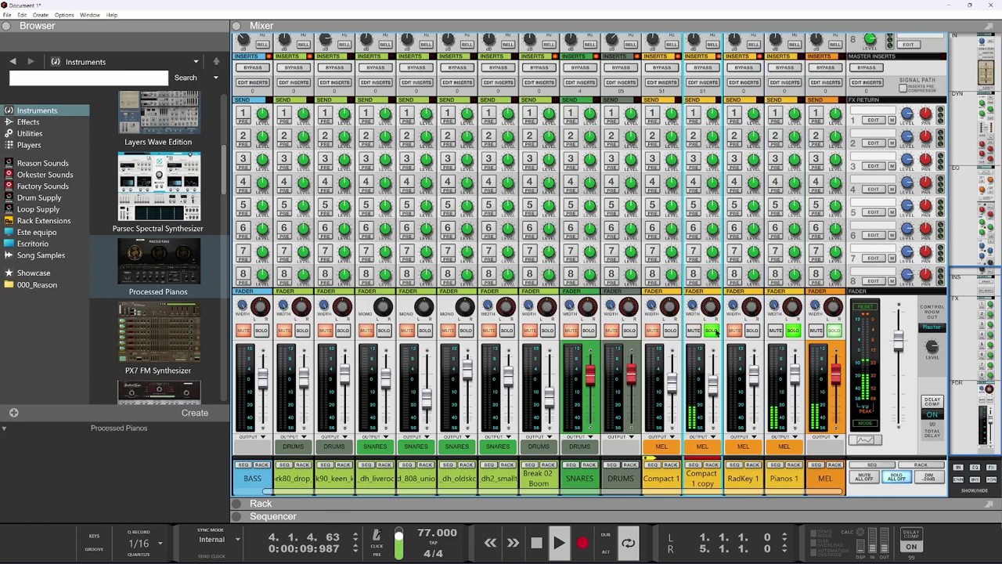
pyautogui.moveTo(714, 391)
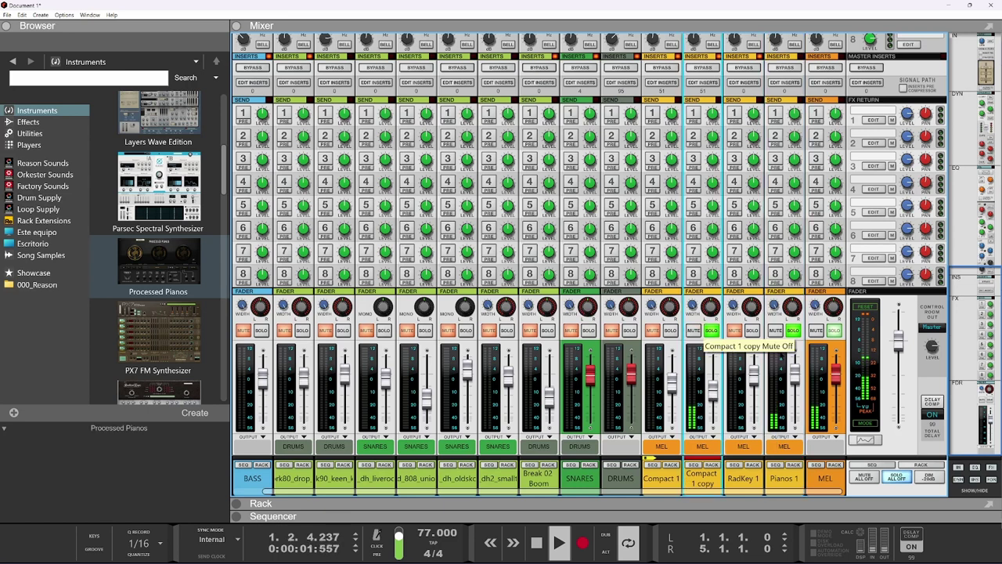
pyautogui.click(794, 377)
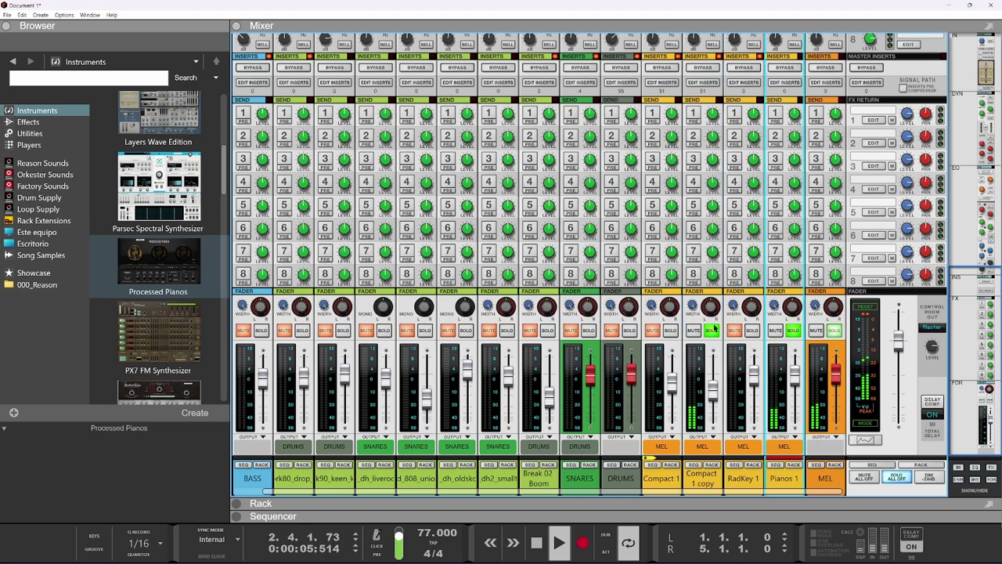
pyautogui.click(713, 330)
# Step: Solo the Compact 1, DRUMS and BASS channels in the mixer to hear them together with Pianos 1
pyautogui.click(670, 330)
pyautogui.moveTo(670, 381)
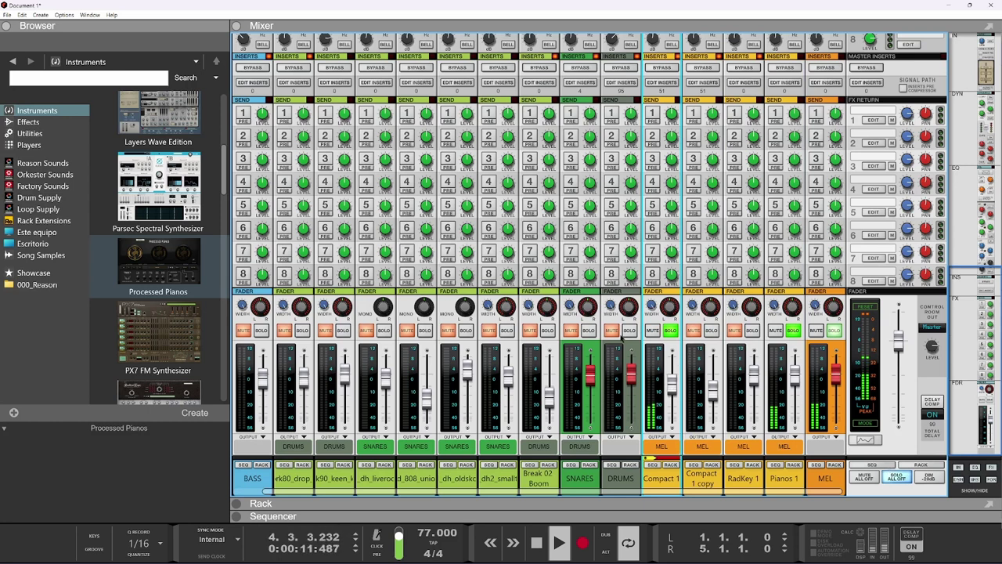
pyautogui.click(627, 331)
pyautogui.click(588, 331)
pyautogui.click(627, 330)
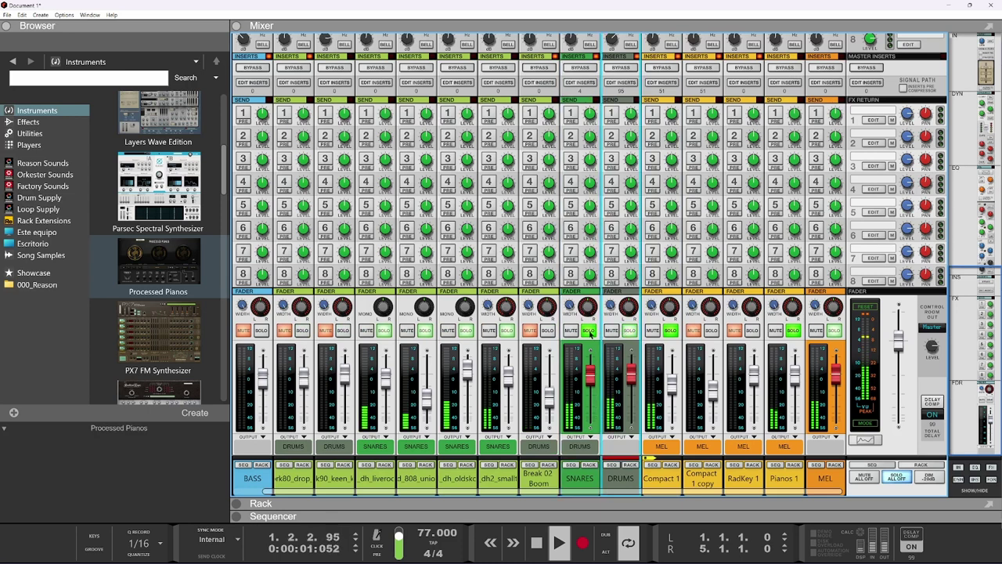
pyautogui.click(631, 330)
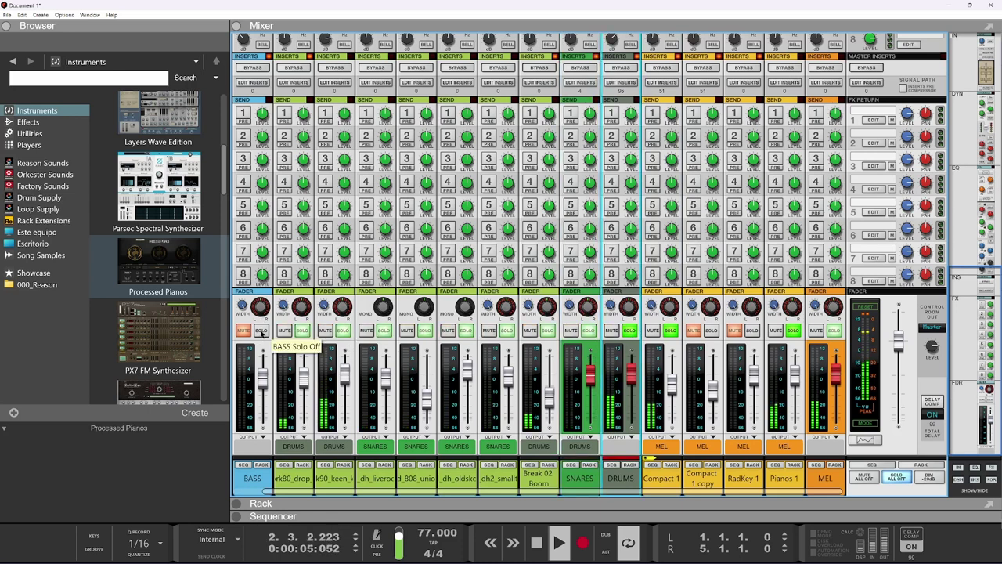
pyautogui.click(261, 331)
# Step: Check the fader levels of Compact 1 and Pianos 1, and briefly solo RadKey 1 to hear it in the mix
pyautogui.click(672, 389)
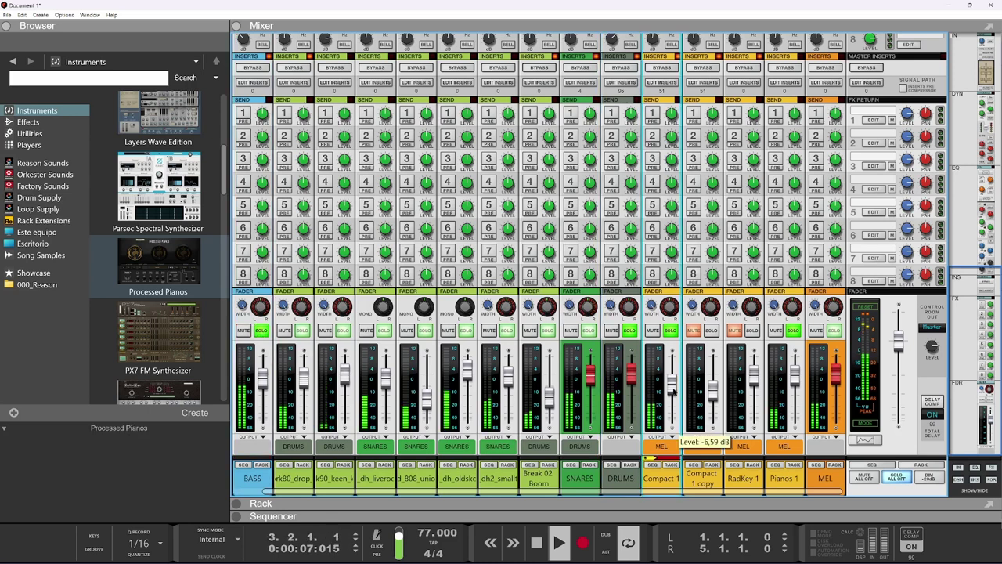
pyautogui.click(794, 376)
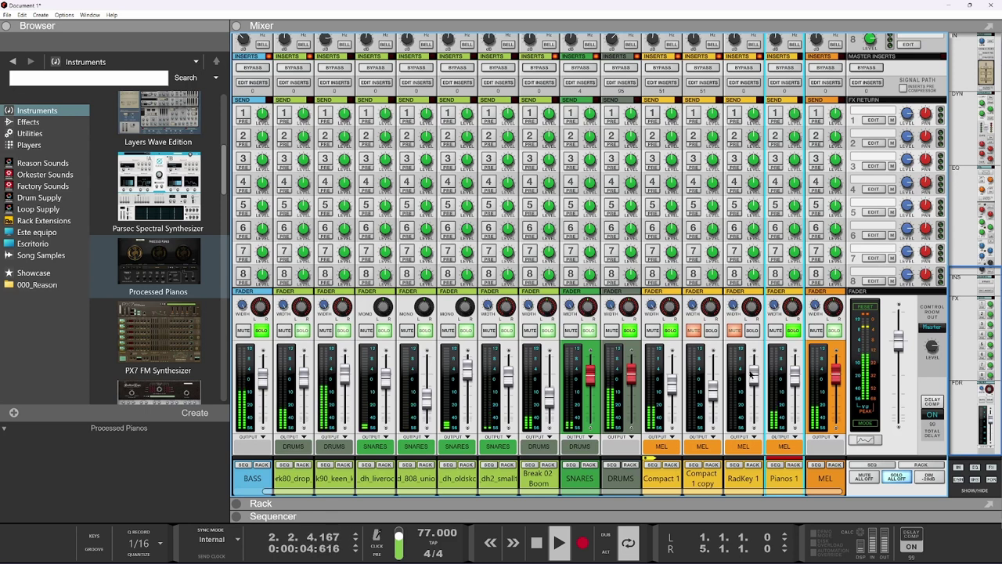
pyautogui.click(752, 330)
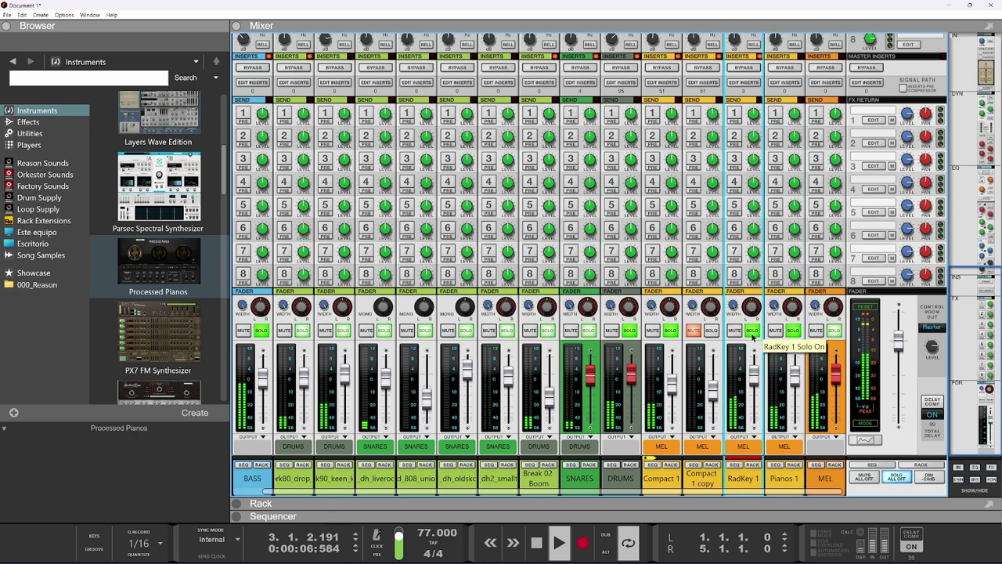
pyautogui.click(752, 334)
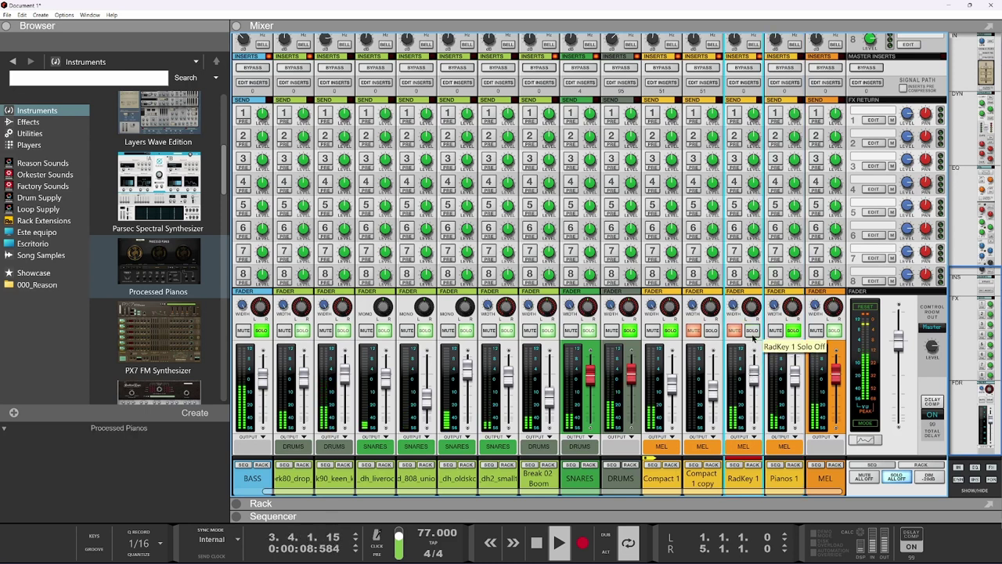
# Step: Show the Pianos 1 device in the rack and load the Dreamzone patch into Processed Pianos
pyautogui.press('F7')
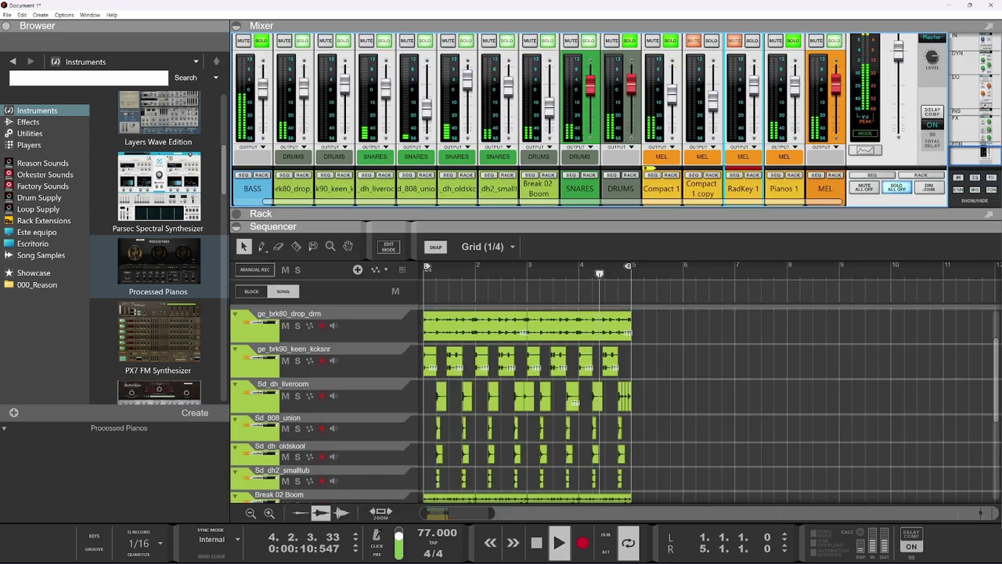
pyautogui.click(296, 460)
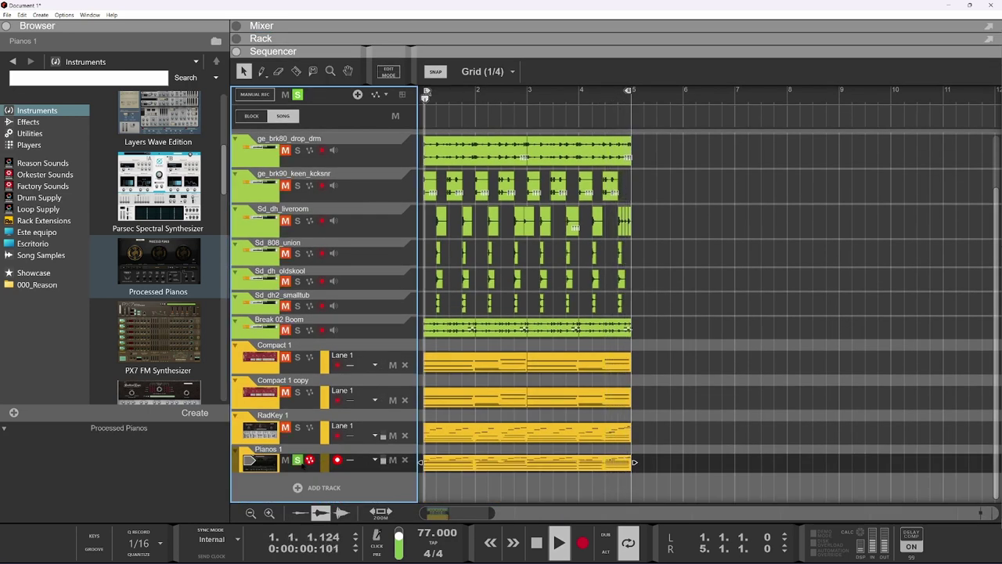
pyautogui.click(407, 36)
pyautogui.scroll(3, 462, 254)
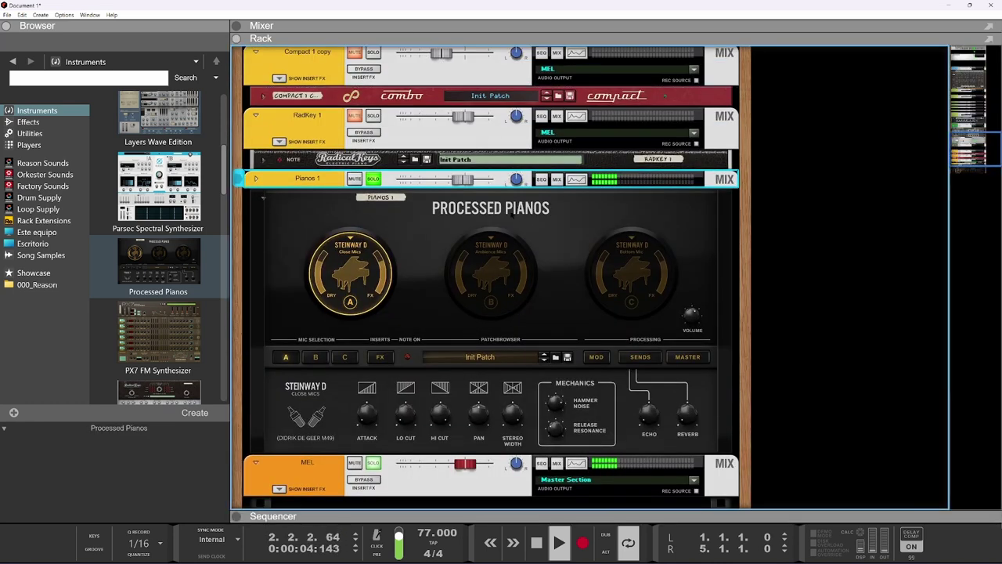
pyautogui.click(479, 357)
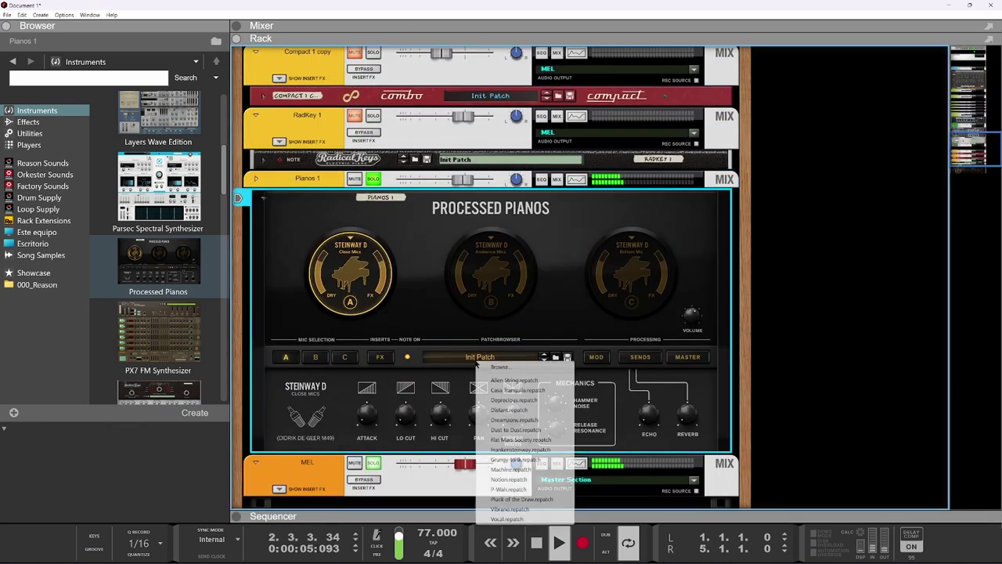
pyautogui.click(514, 419)
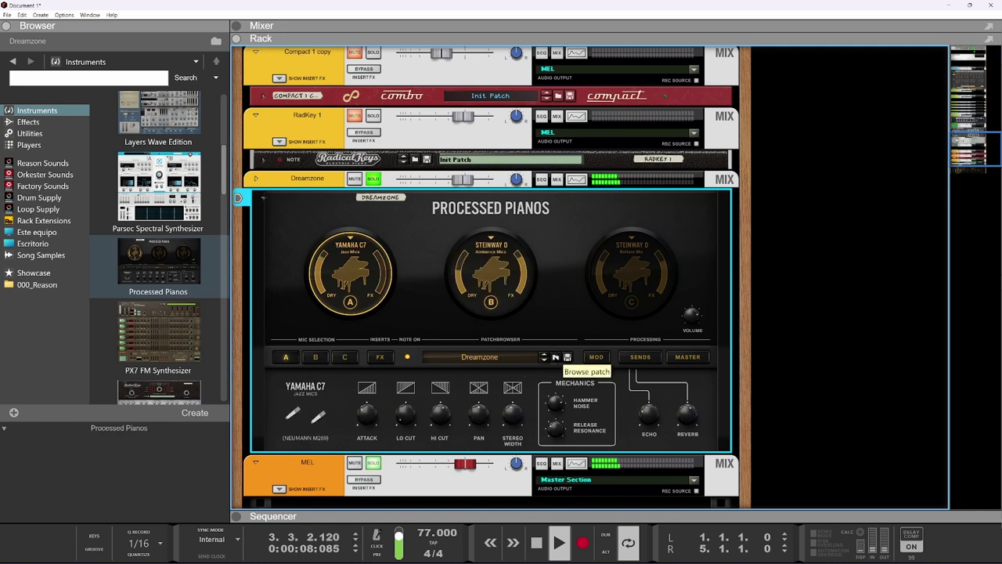
# Step: Browse to the Gently Processed Pianos patch folder and load A Very Long Disengagement into Processed Pianos
pyautogui.click(556, 357)
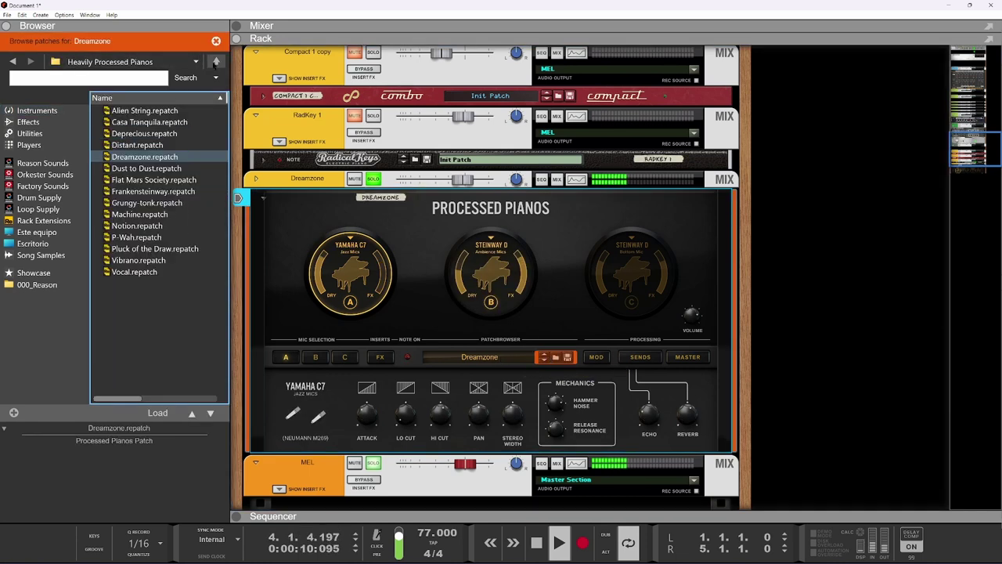
pyautogui.click(216, 61)
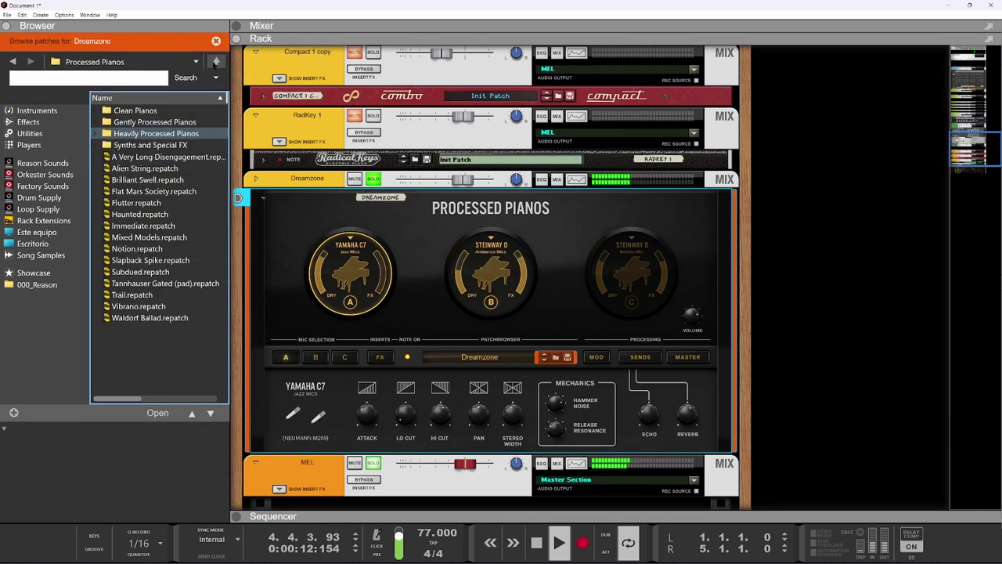
pyautogui.click(165, 123)
pyautogui.doubleClick(166, 123)
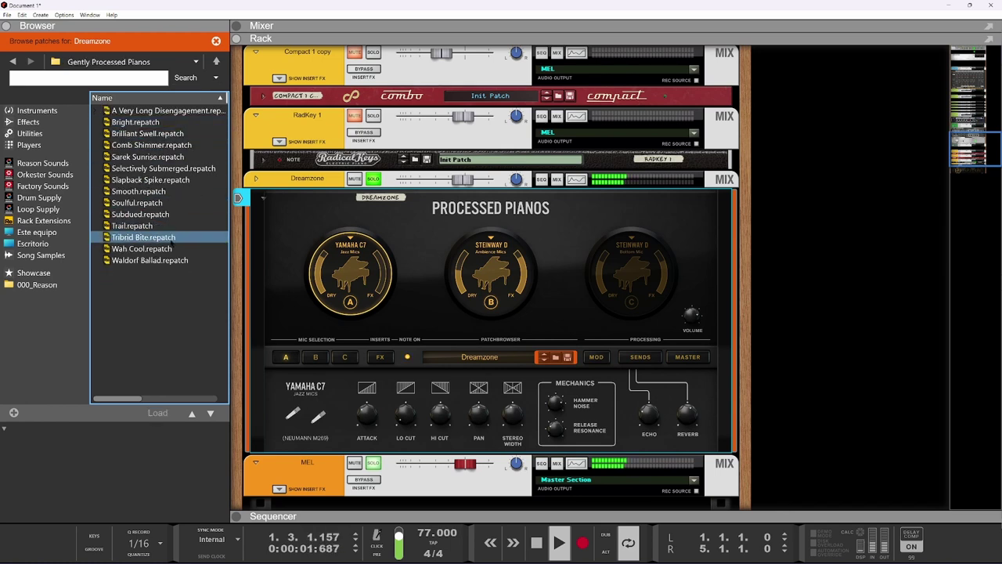
pyautogui.click(156, 111)
pyautogui.click(157, 122)
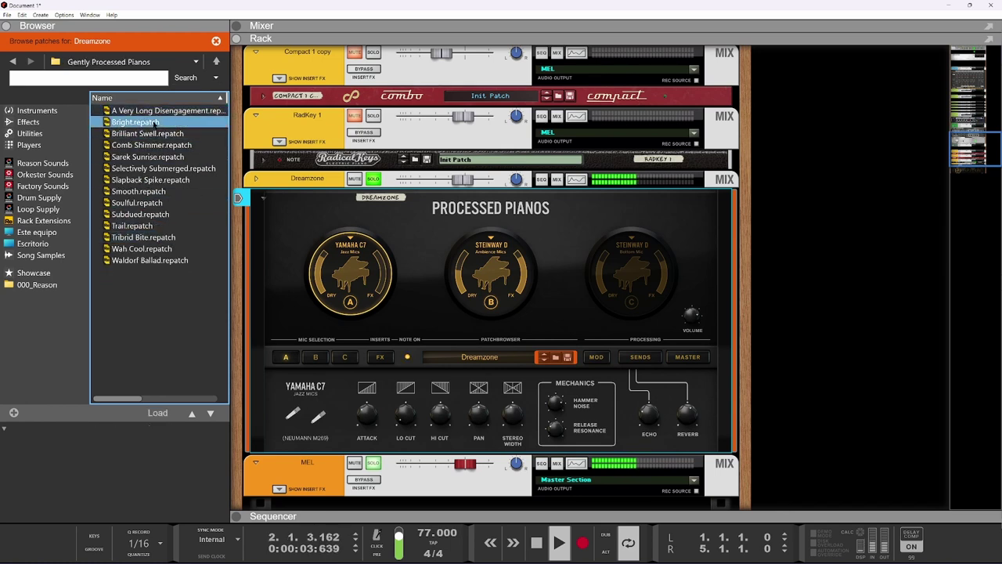
pyautogui.click(155, 112)
pyautogui.doubleClick(156, 112)
pyautogui.click(157, 122)
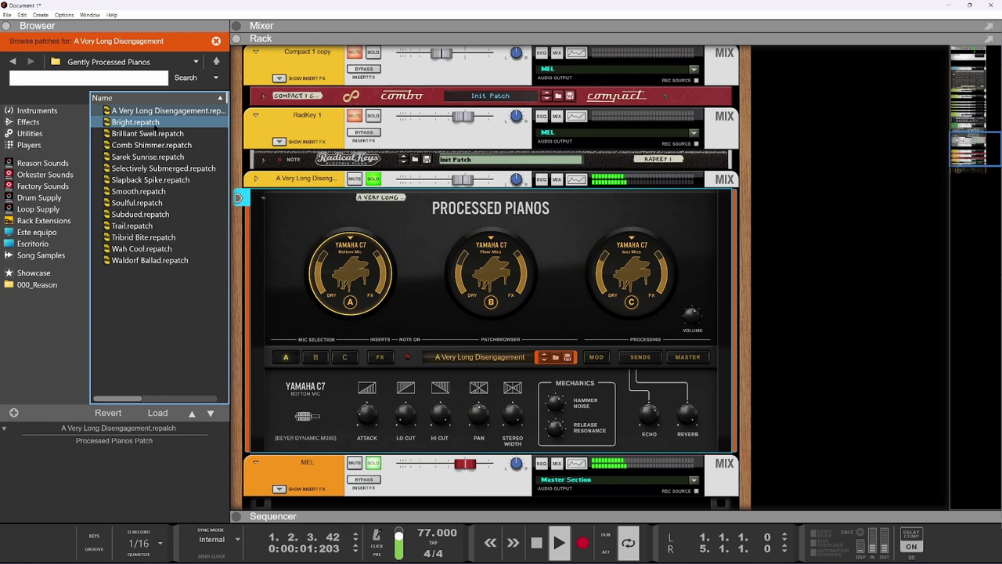
# Step: Adjust the reverb amounts of mics A and B in Processed Pianos, bringing mic B to -12.9 dB, and select mic C
pyautogui.moveTo(687, 416); pyautogui.dragTo(693, 433)
pyautogui.click(495, 266)
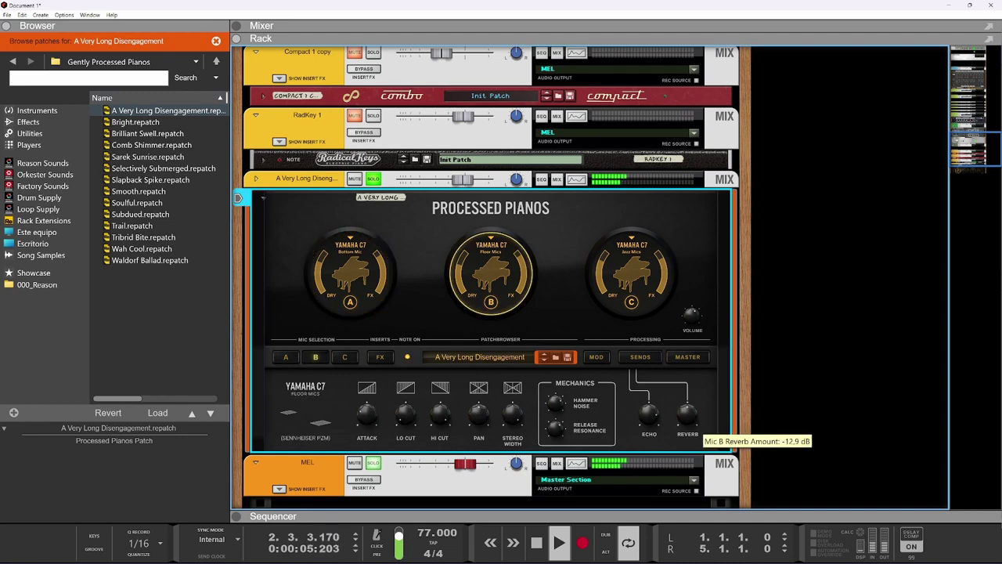
pyautogui.click(618, 272)
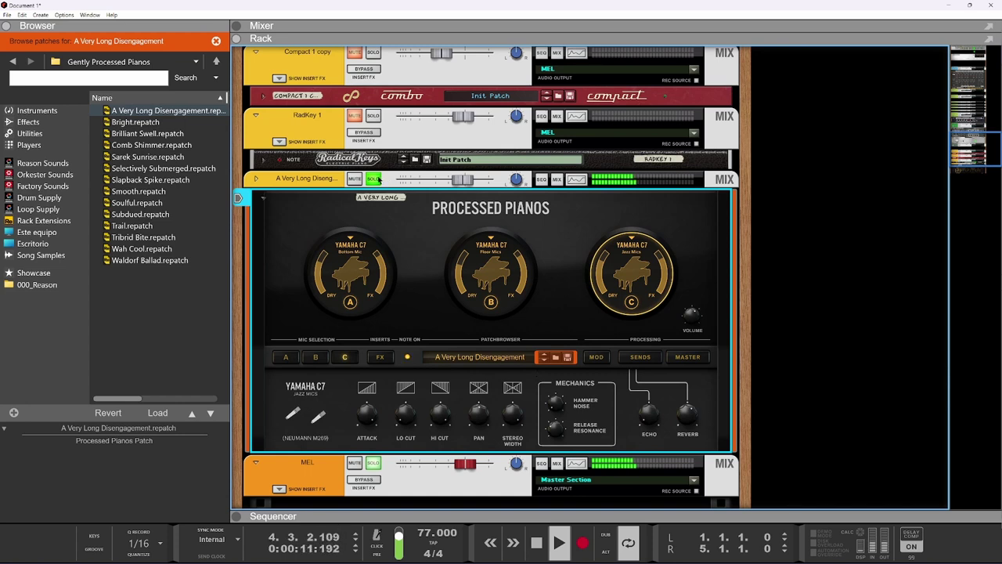
# Step: Remove the solos from the Processed Pianos, Compact 1, DRUMS and BASS channels and return to the sequencer
pyautogui.click(374, 179)
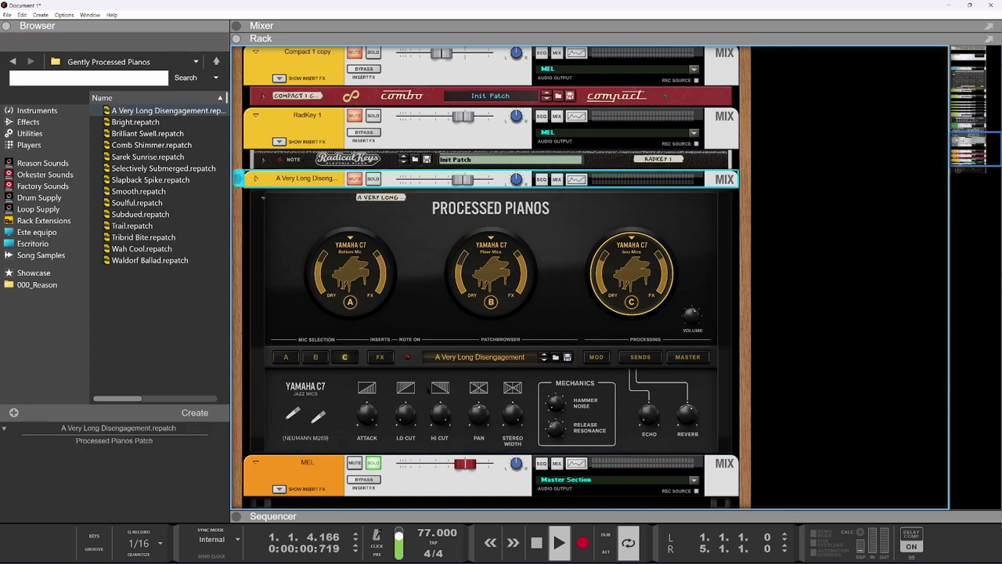
pyautogui.scroll(5, 423, 384)
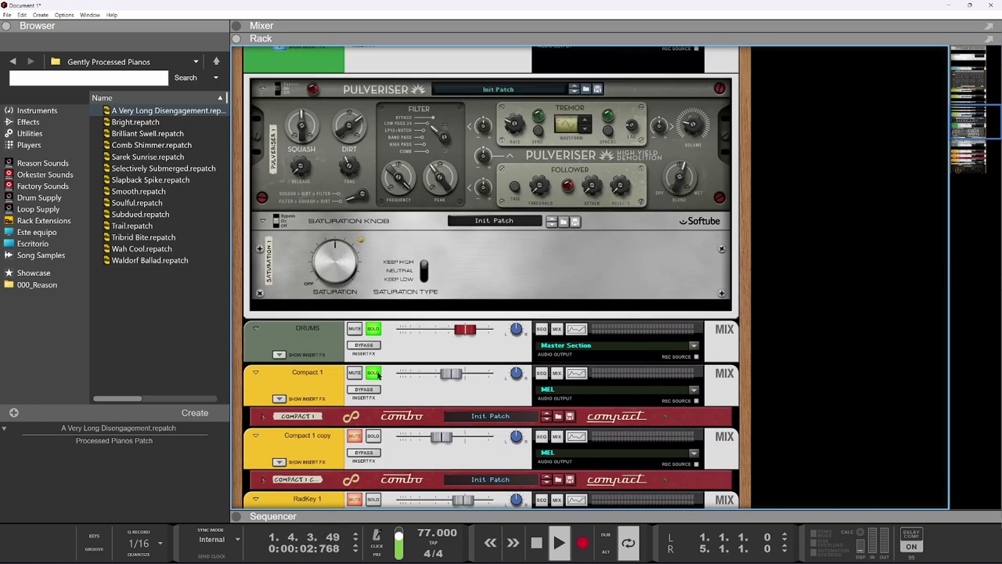
pyautogui.click(378, 374)
pyautogui.click(375, 337)
pyautogui.scroll(3, 382, 313)
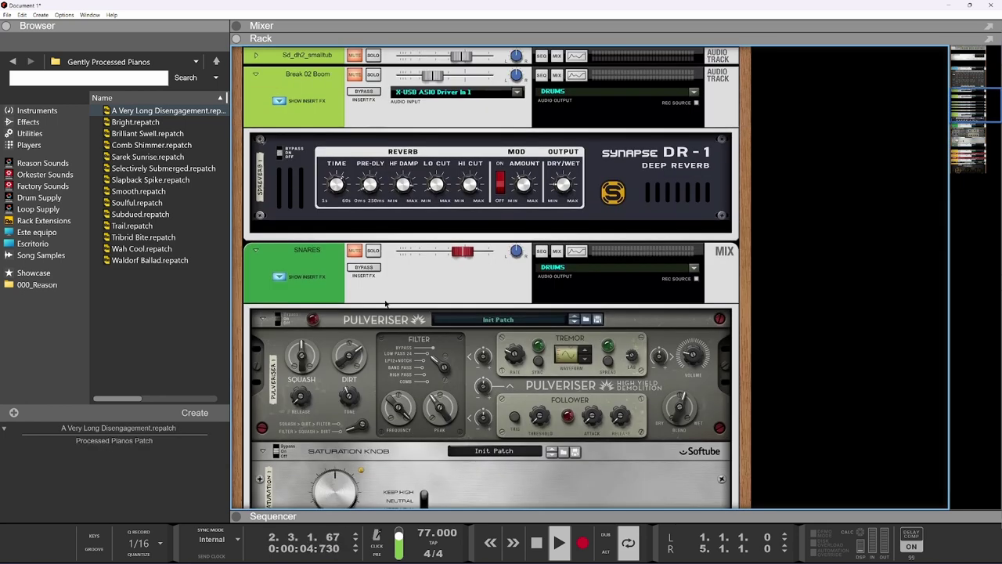
pyautogui.scroll(10, 384, 303)
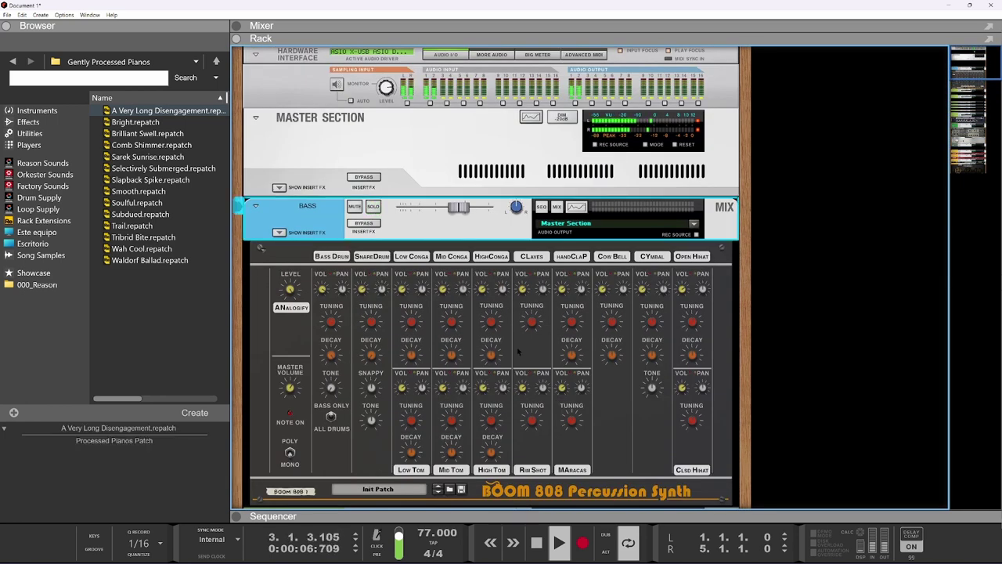
pyautogui.scroll(-15, 373, 208)
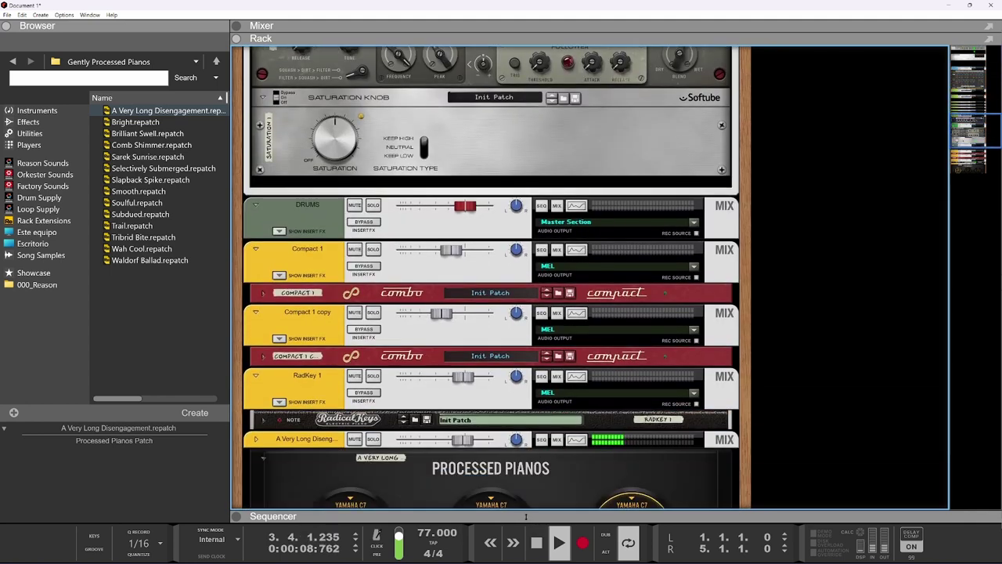
pyautogui.click(526, 515)
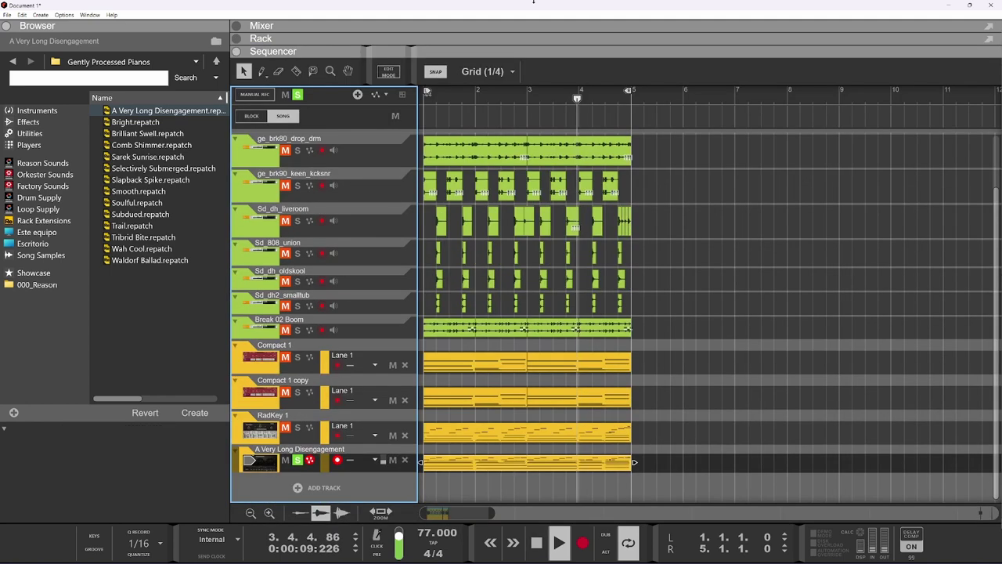
# Step: Solo the Compact 1 copy and Compact 1 tracks alongside the piano and show the mixer
pyautogui.click(298, 393)
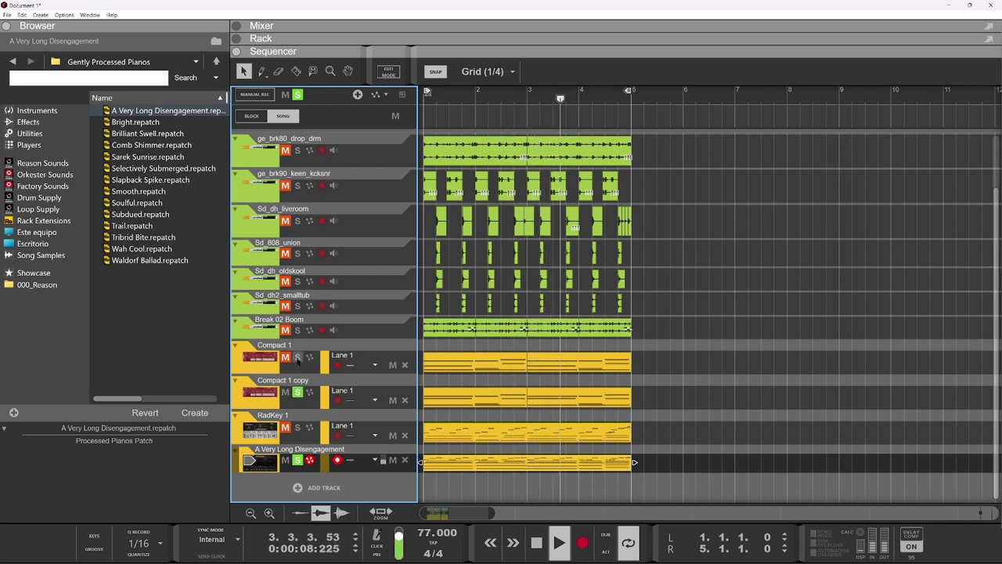
pyautogui.click(297, 357)
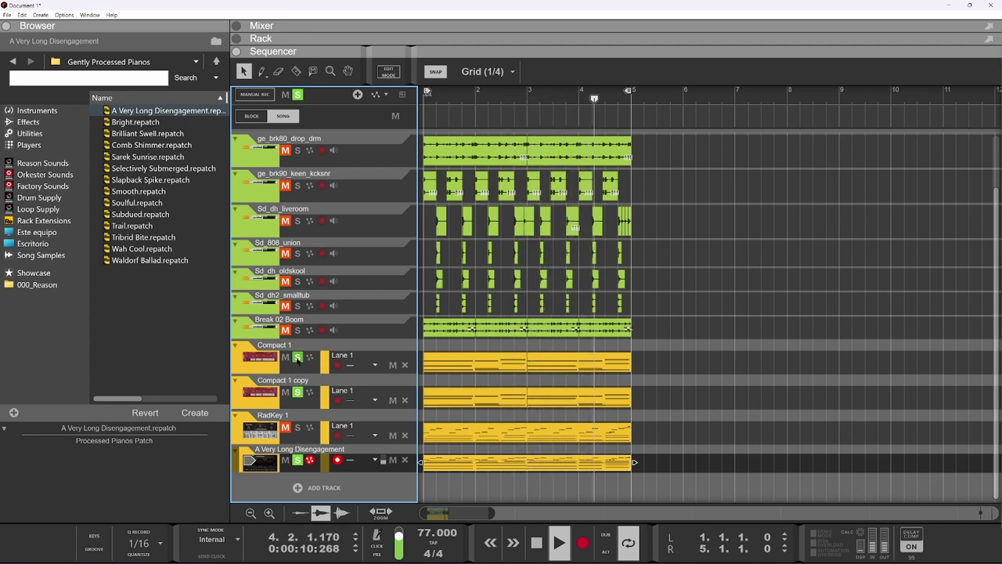
pyautogui.click(588, 25)
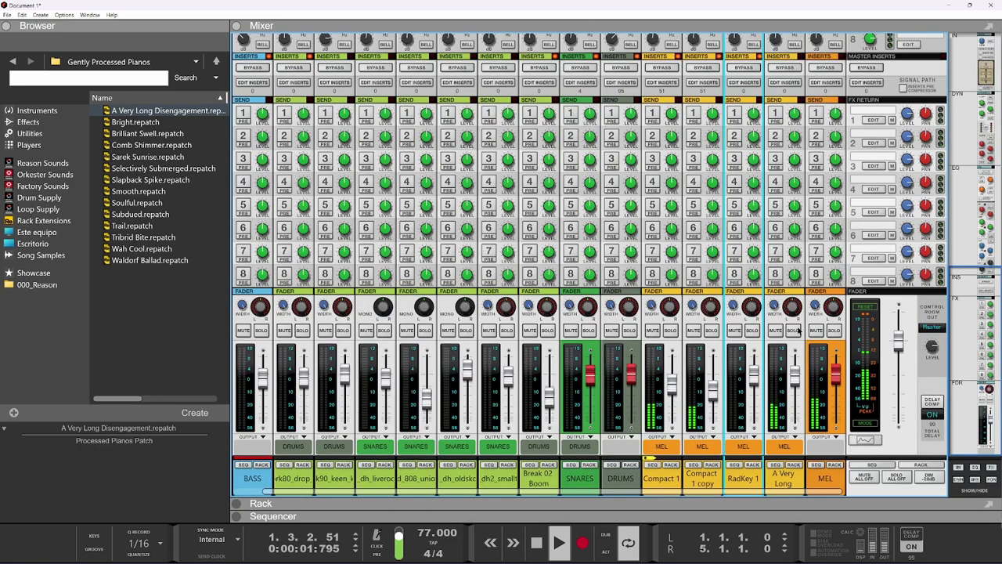
# Step: Bring up the Processed Pianos device in the rack and raise its volume to 3.6 dB
pyautogui.doubleClick(586, 502)
pyautogui.scroll(3, 485, 321)
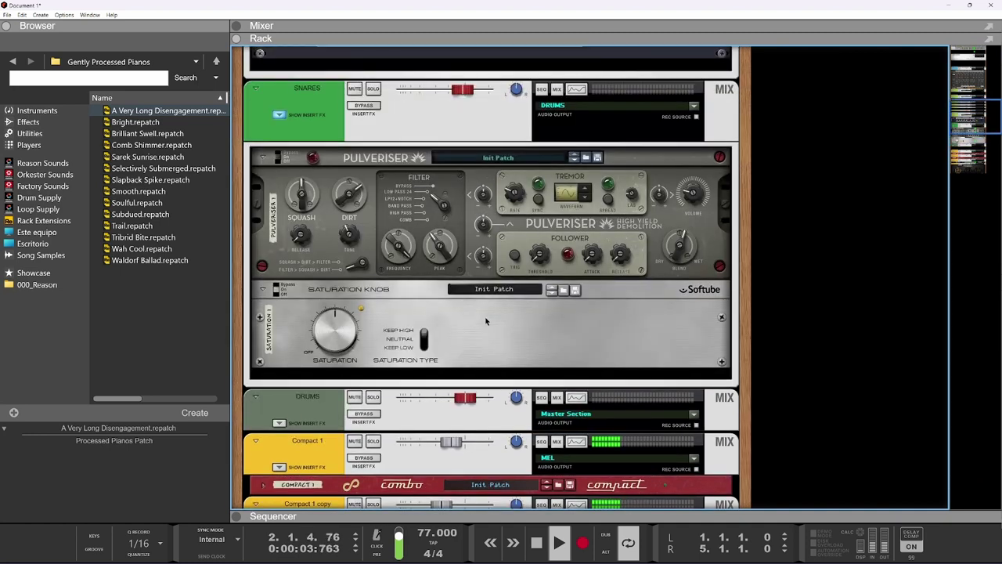
pyautogui.scroll(-10, 485, 321)
pyautogui.moveTo(692, 269); pyautogui.dragTo(695, 244)
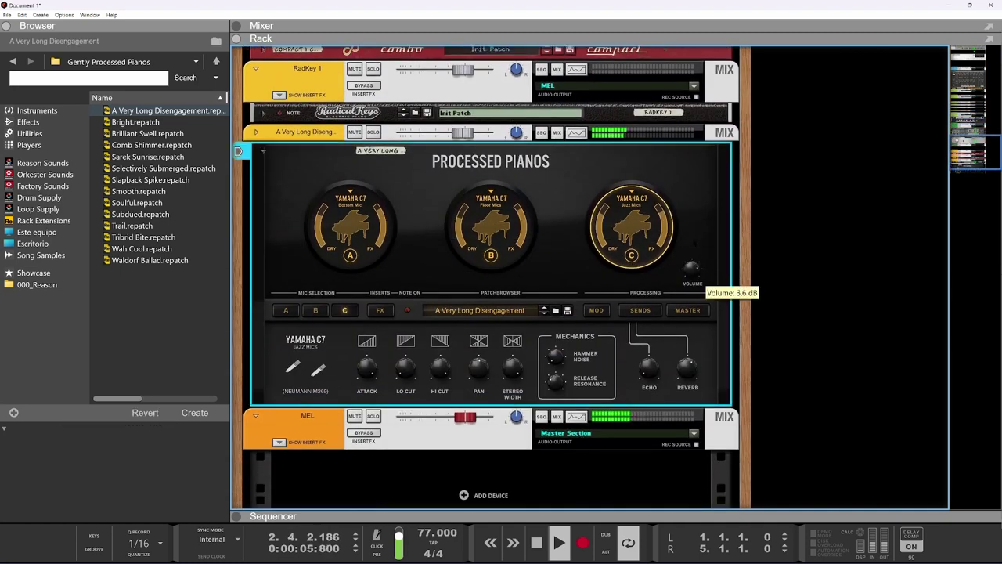
# Step: Solo the Processed Pianos mix channel to check its volume, and remove that channel solo
pyautogui.click(374, 132)
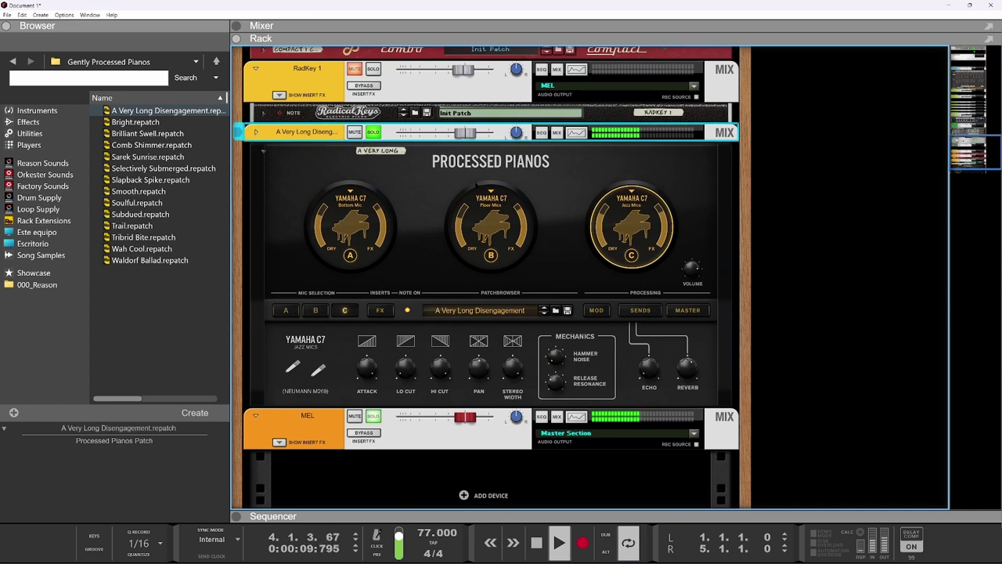
pyautogui.click(692, 269)
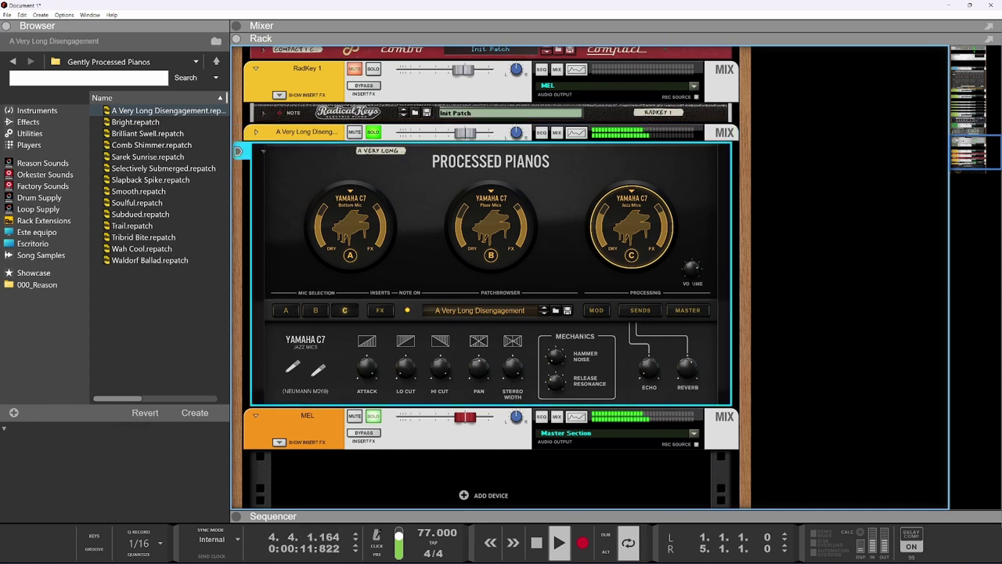
pyautogui.click(374, 132)
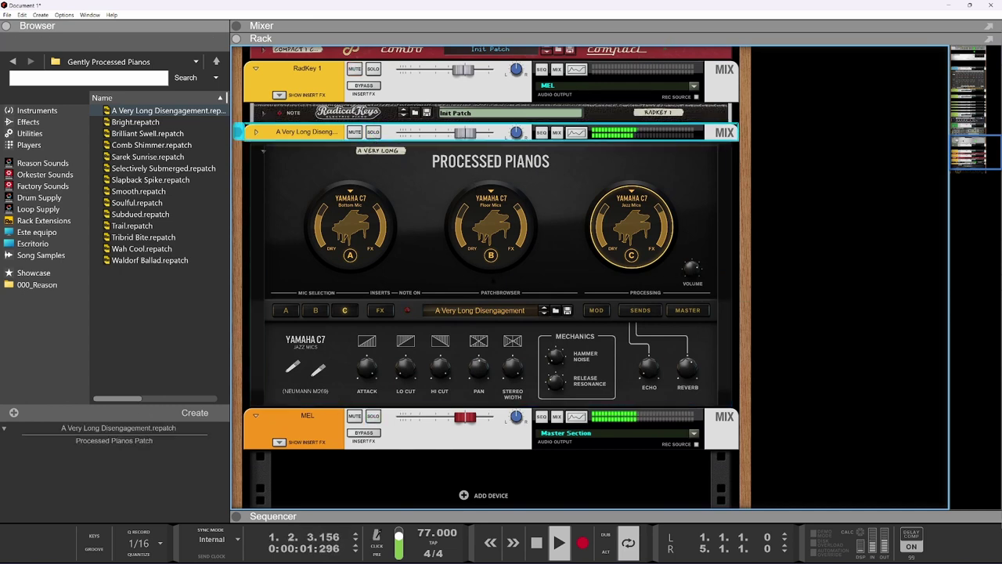
pyautogui.scroll(1, 490, 273)
pyautogui.moveTo(470, 286)
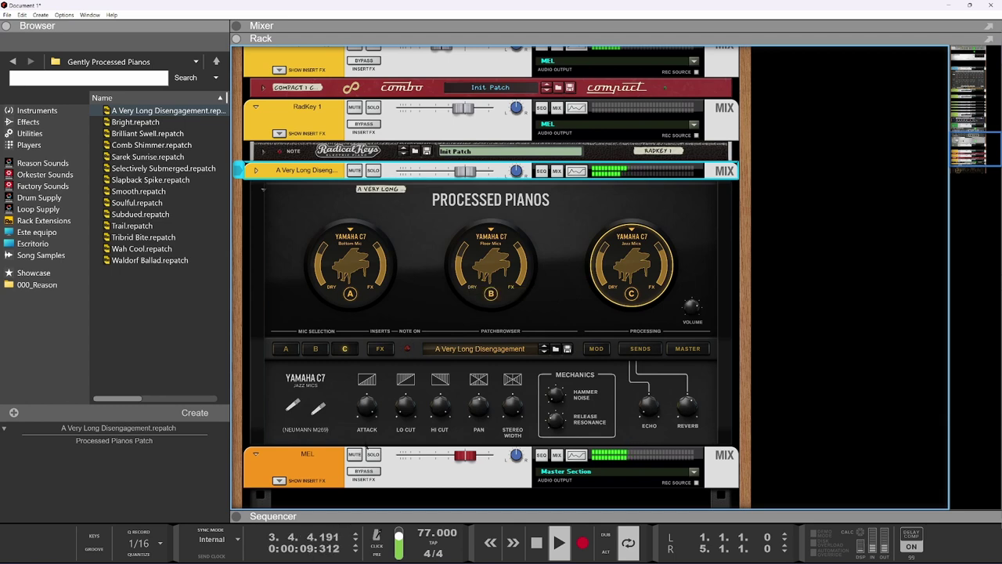
# Step: Return to the sequencer, solo RadKey 1 as well, and compare the mix with the piano track's solo off and on
pyautogui.click(442, 514)
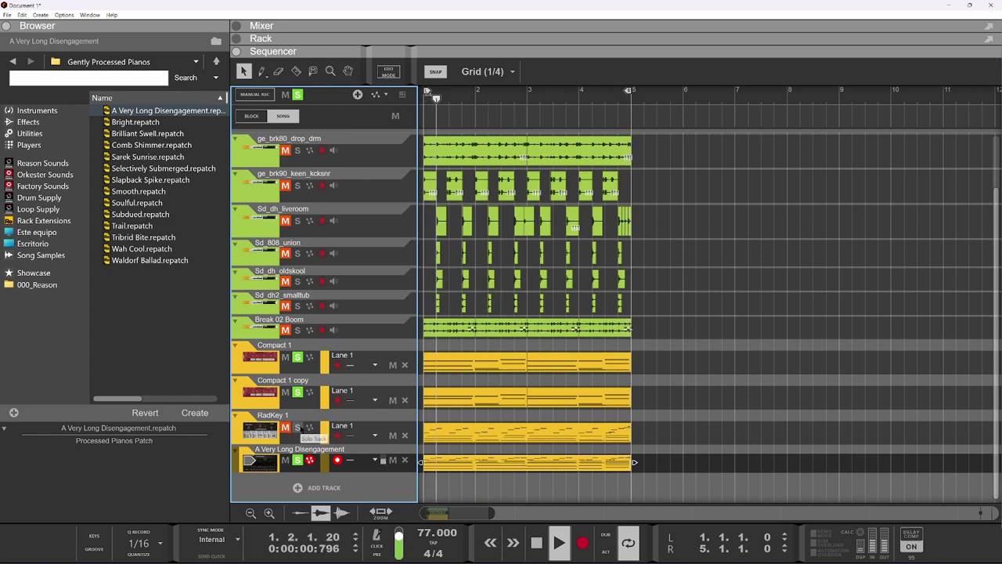
pyautogui.click(297, 428)
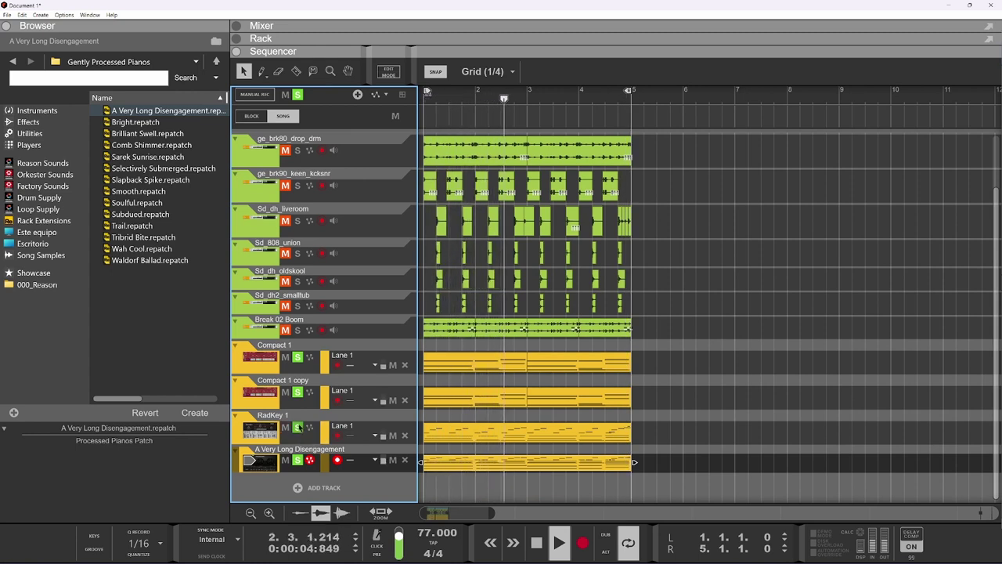
pyautogui.click(297, 460)
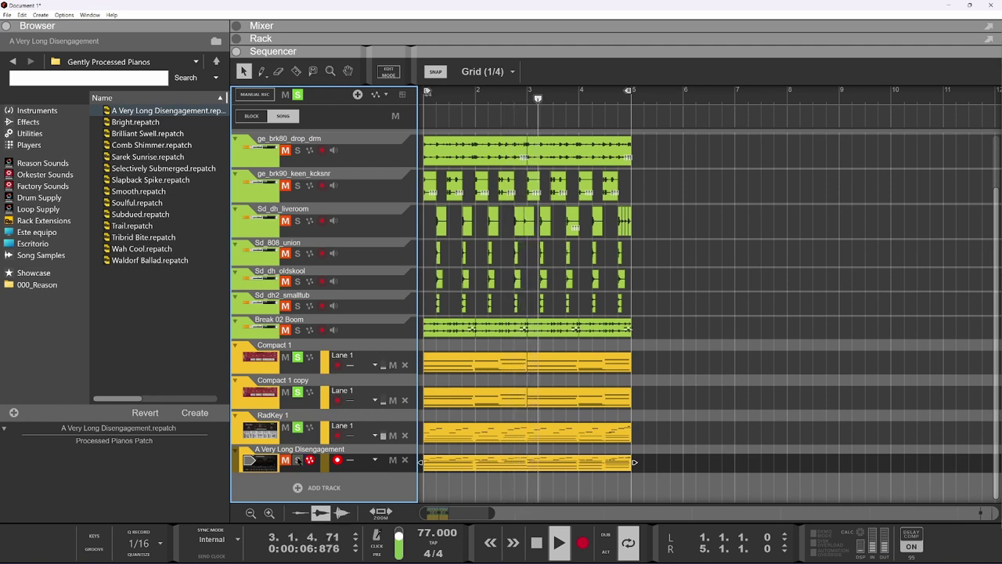
pyautogui.click(297, 459)
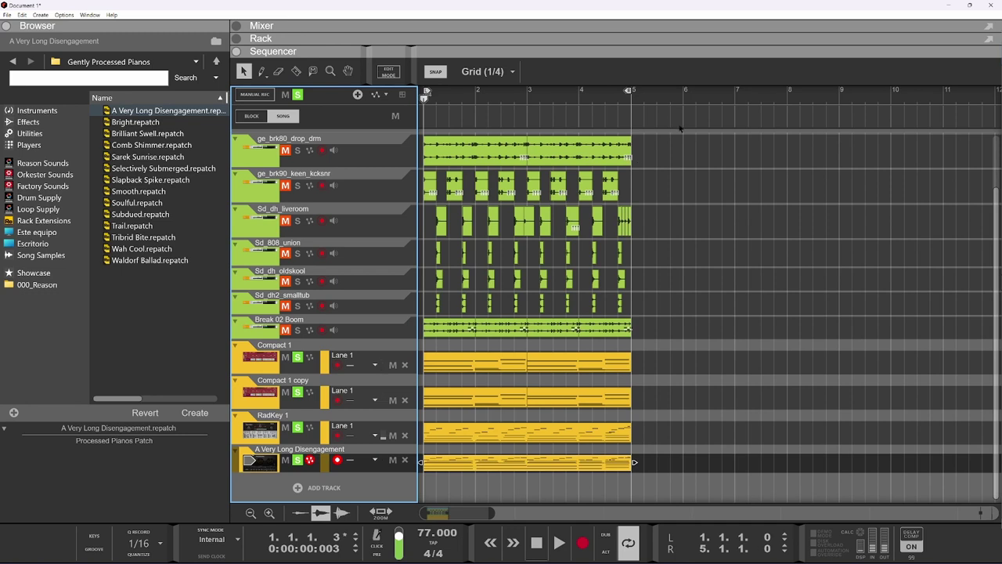
# Step: Select all clips in bars 1 to 4 on every track and duplicate them to bar 5
pyautogui.moveTo(679, 129); pyautogui.dragTo(330, 539)
pyautogui.moveTo(686, 134); pyautogui.dragTo(424, 471)
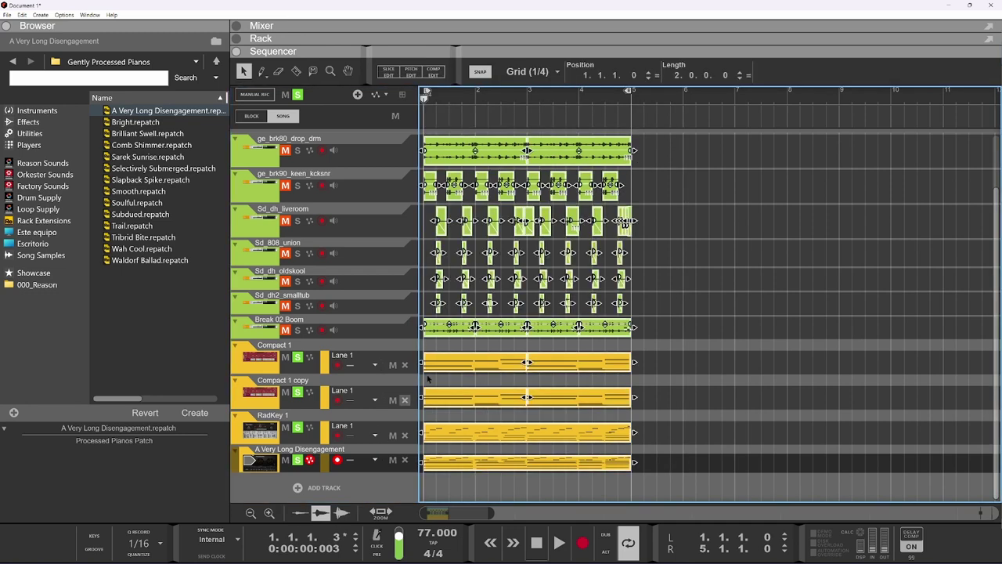
pyautogui.scroll(2, 465, 346)
pyautogui.moveTo(684, 181); pyautogui.dragTo(423, 481)
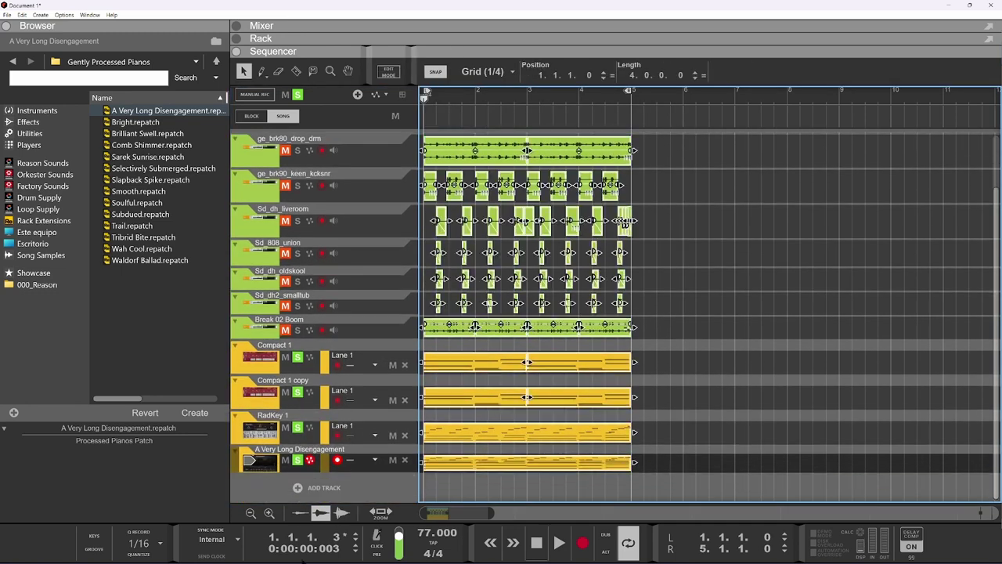
pyautogui.hotkey('ctrl', 'd')
pyautogui.scroll(-2, 576, 395)
pyautogui.scroll(2, 577, 396)
pyautogui.scroll(1, 524, 464)
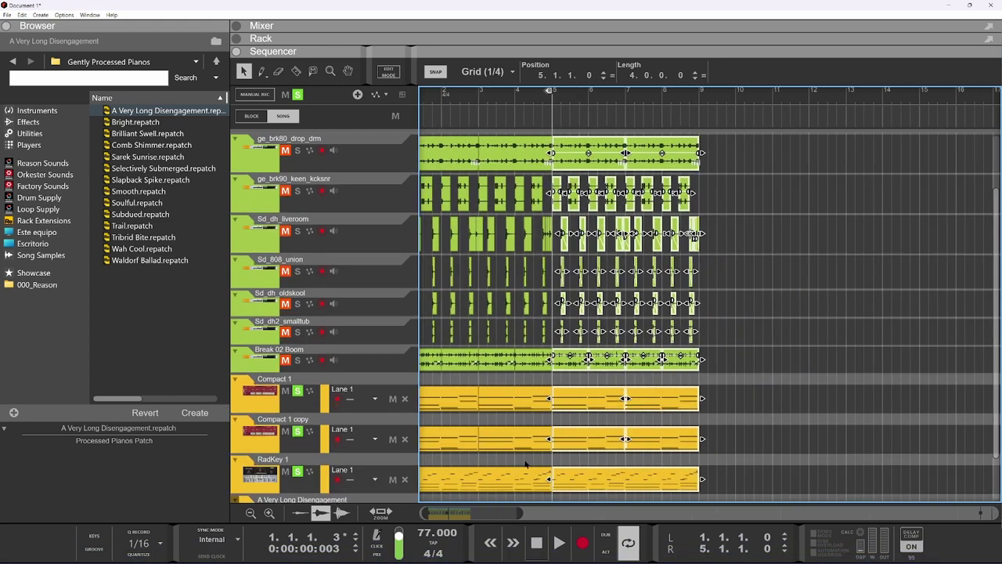
# Step: Delete the first RadKey 1 clip, covering bars 1 to 4
pyautogui.scroll(-2, 600, 437)
pyautogui.click(496, 429)
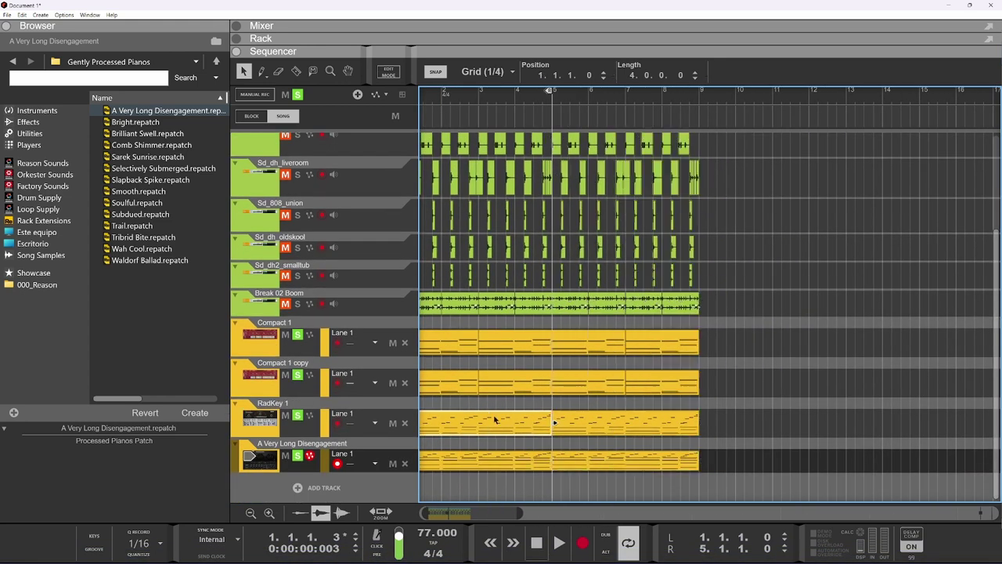
pyautogui.press('Delete')
# Step: Delete the lower chord notes below C4 from the RadKey 1 clip at bar 5, keeping the high melody, and close the note editor
pyautogui.scroll(2, 511, 465)
pyautogui.scroll(2, 709, 465)
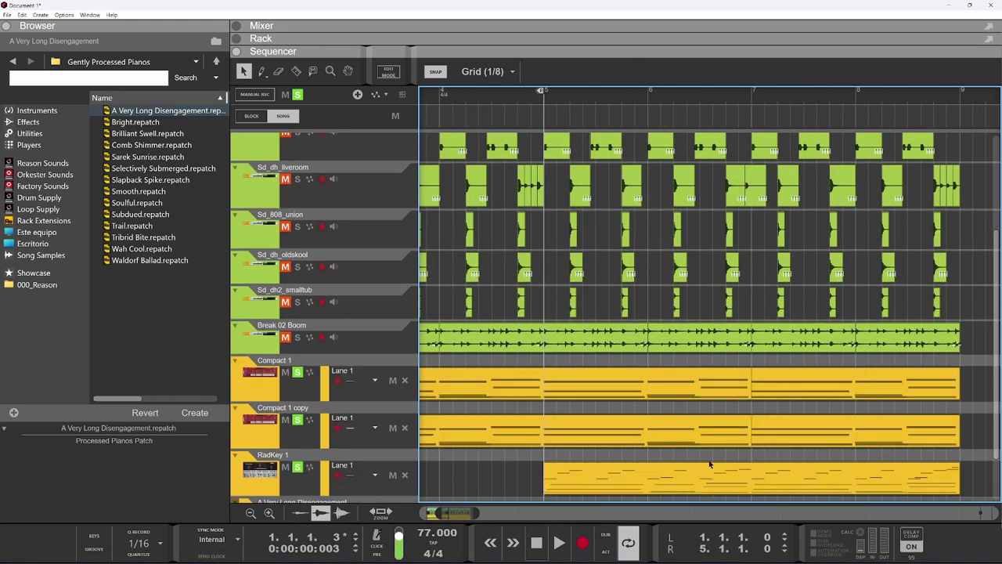
pyautogui.doubleClick(665, 432)
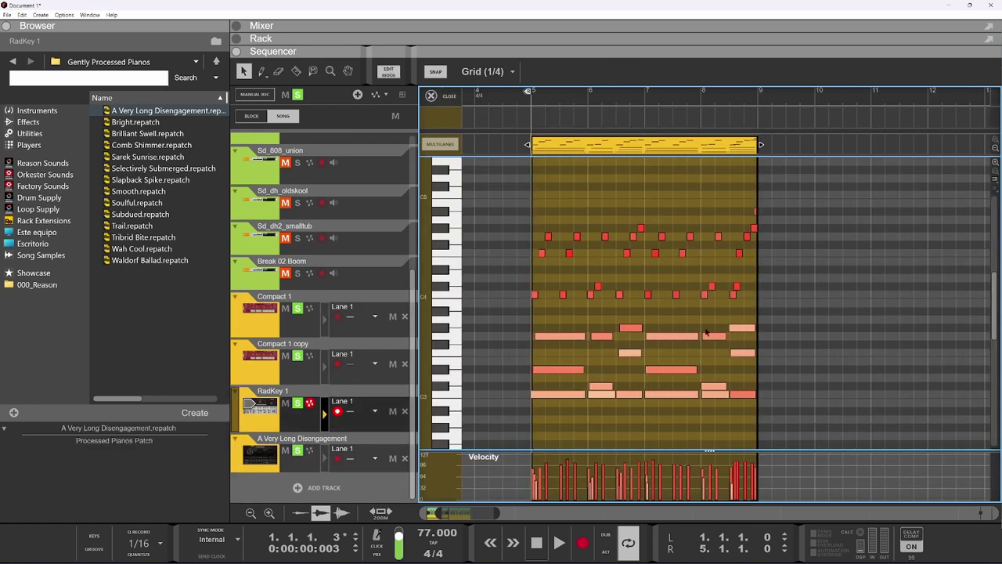
pyautogui.scroll(-2, 781, 320)
pyautogui.press('Delete')
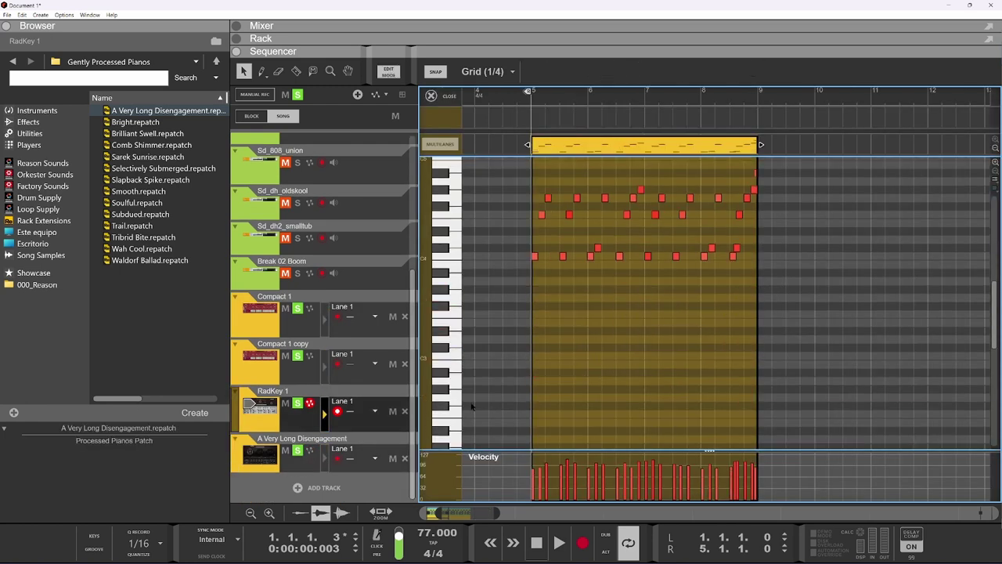
pyautogui.click(431, 96)
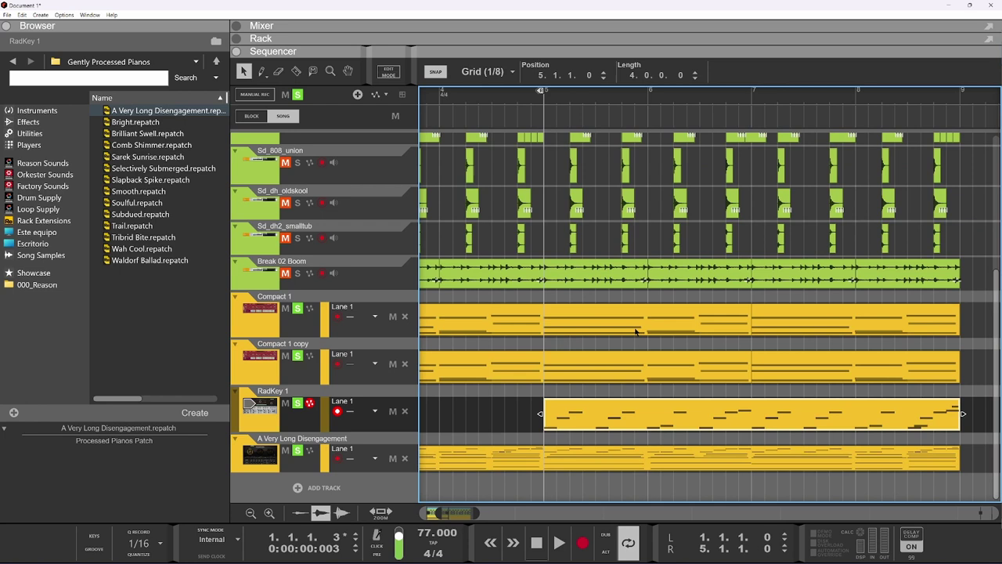
# Step: Delete the high melody notes from C4 upward in the A Very Long Disengagement clip at bar 5, keeping the chords
pyautogui.doubleClick(626, 465)
pyautogui.scroll(4, 765, 242)
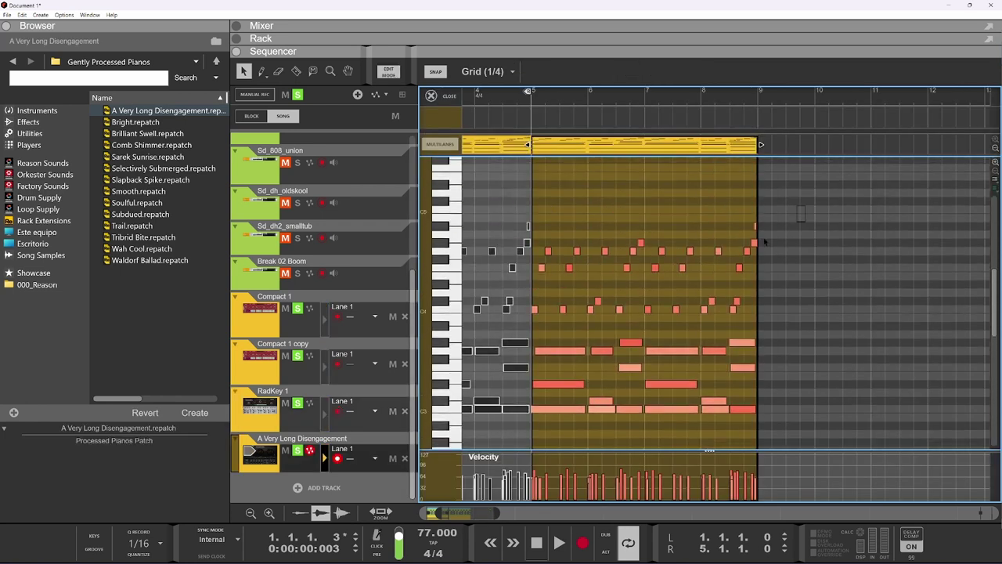
pyautogui.moveTo(800, 206); pyautogui.dragTo(532, 333)
pyautogui.press('Delete')
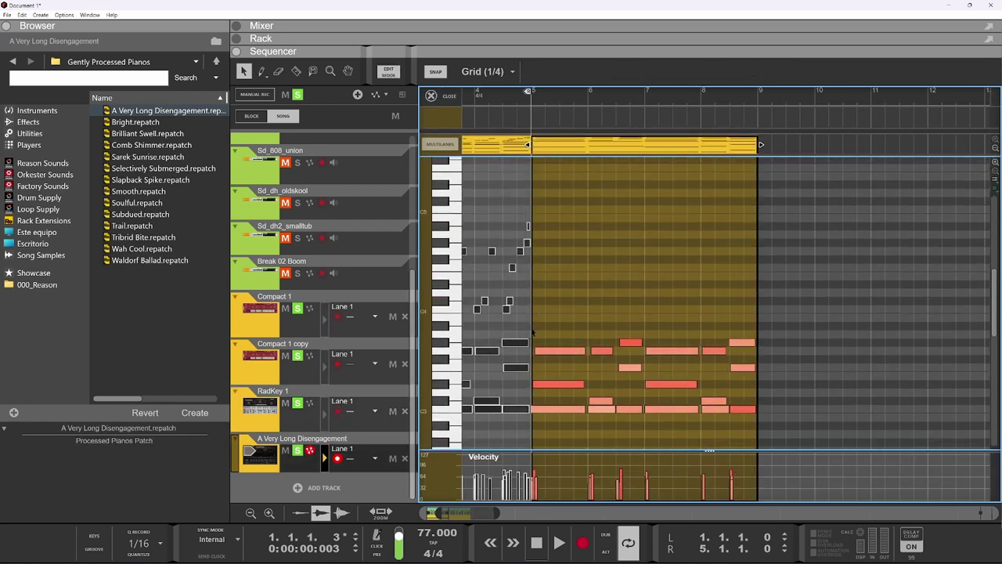
# Step: Set the loop around the piano clip from bar 5 to bar 9 and play it back
pyautogui.click(569, 143)
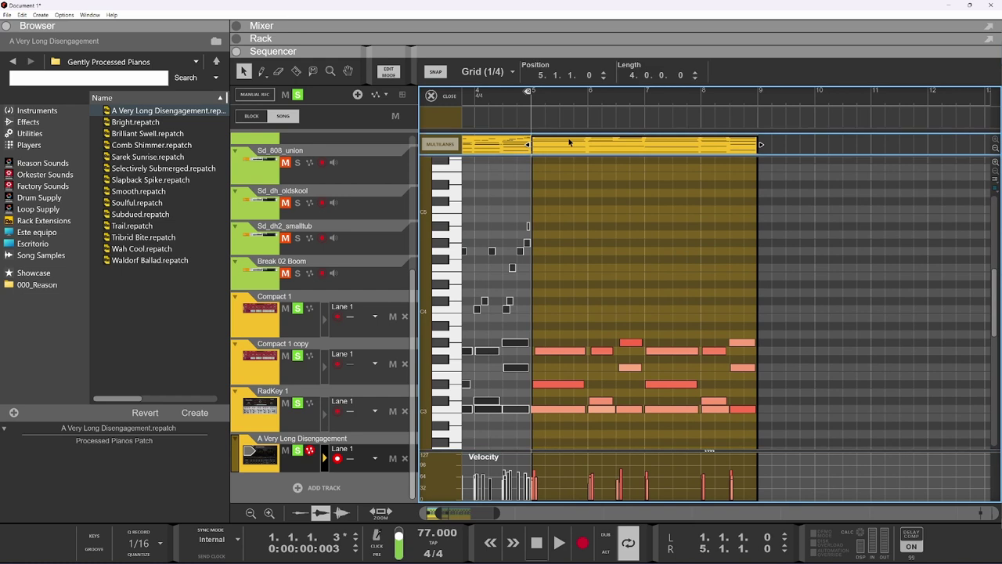
pyautogui.hotkey('ctrl', 'l')
pyautogui.press('space')
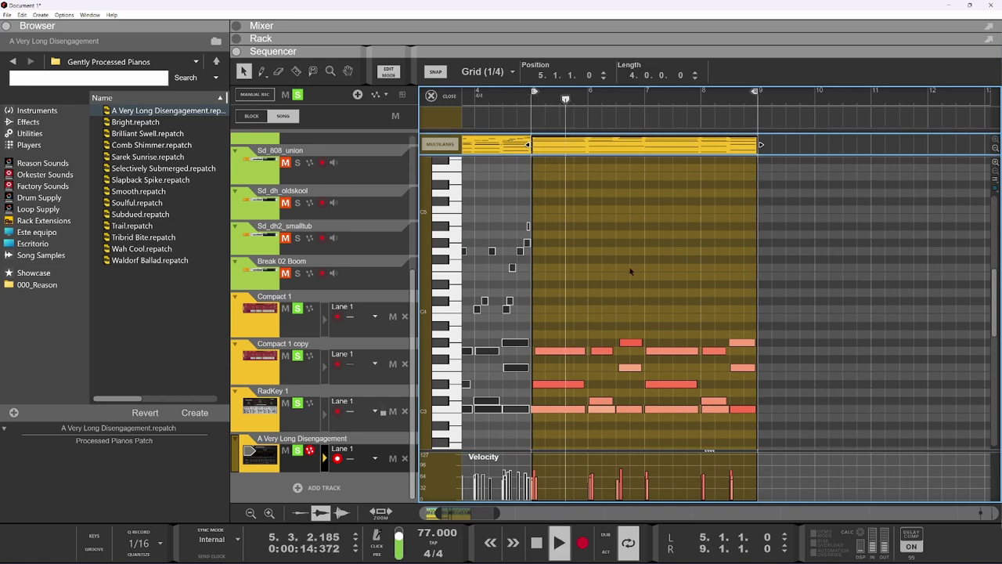
pyautogui.press('g')
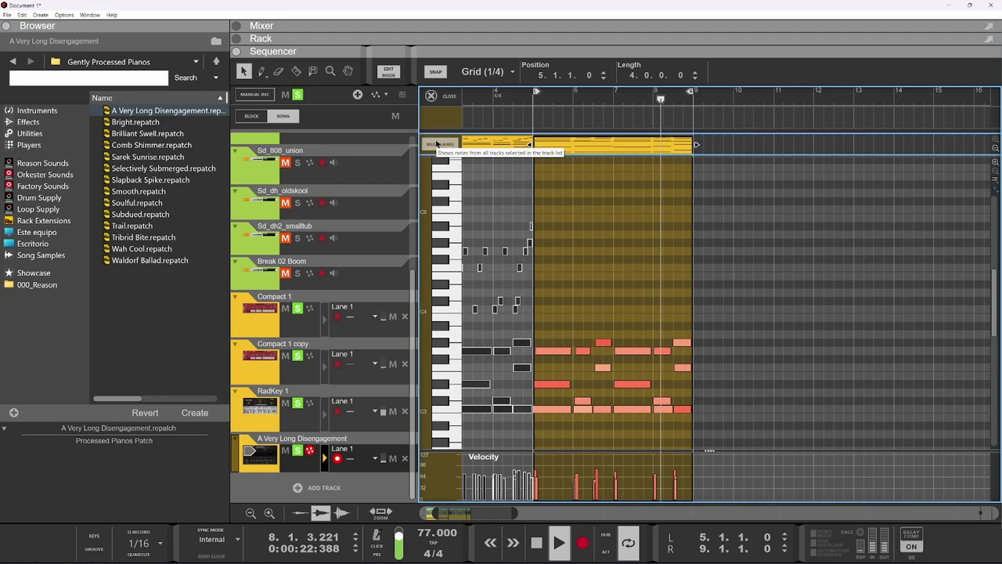
# Step: Solo the BOOM 808 1 track to audition the bass with the melodic layers, and turn off all solos
pyautogui.scroll(5, 300, 189)
pyautogui.click(299, 189)
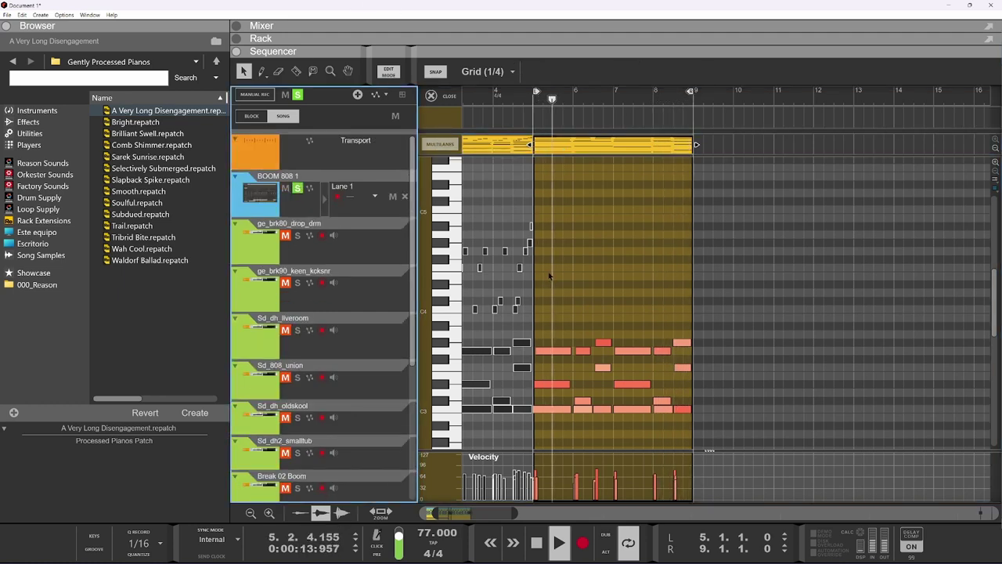
pyautogui.scroll(-3, 551, 275)
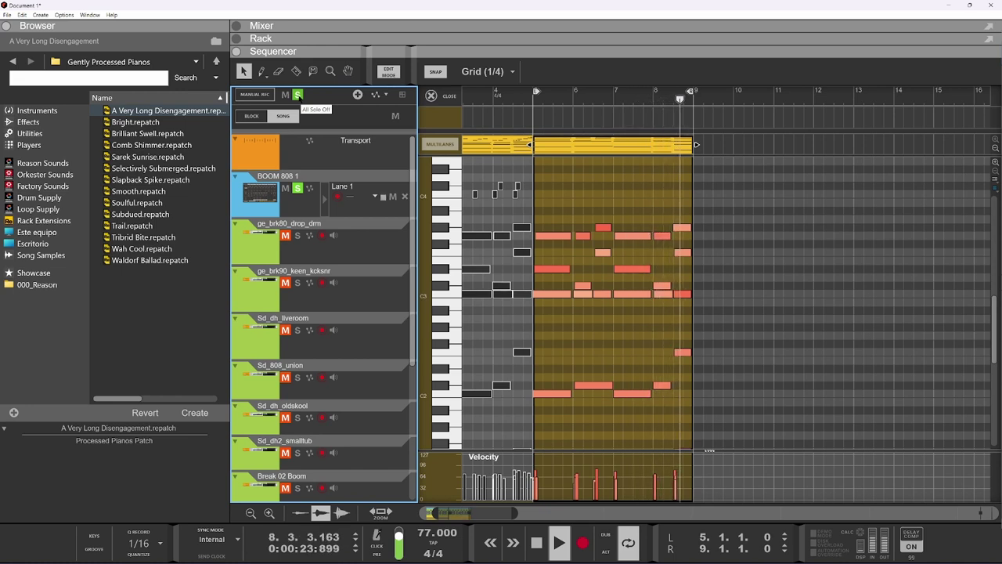
pyautogui.click(297, 95)
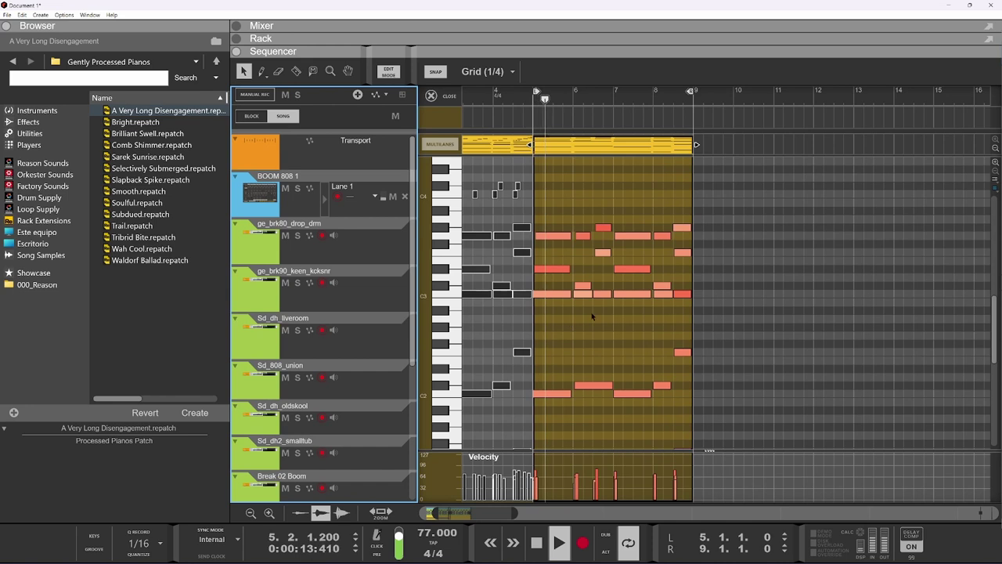
# Step: Delete the G#0 note at 7.3.1 from the BOOM 808 1 bass clip, close the editor and return to the melodic tracks
pyautogui.click(329, 199)
pyautogui.scroll(-4, 702, 324)
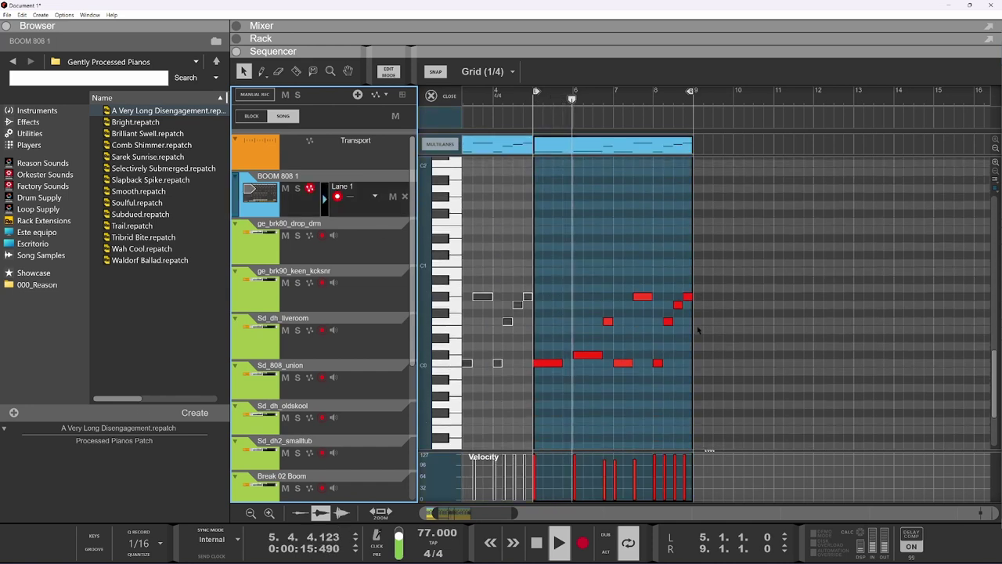
pyautogui.click(642, 296)
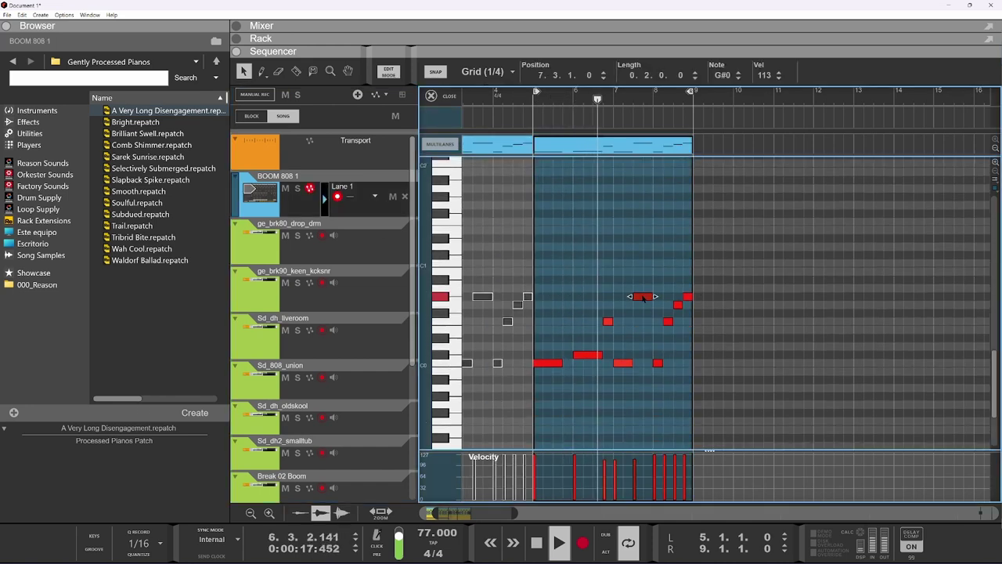
pyautogui.press('Delete')
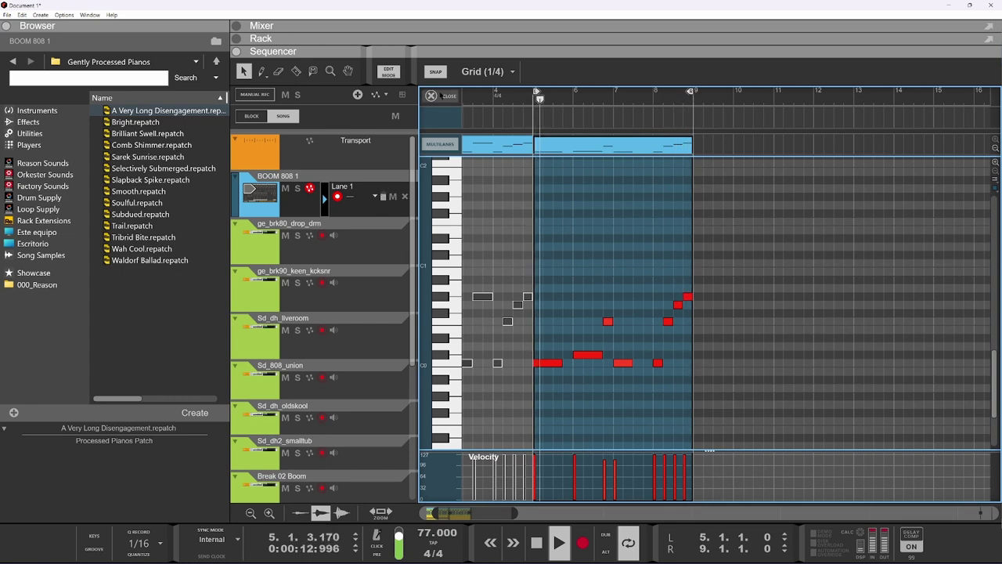
pyautogui.click(430, 96)
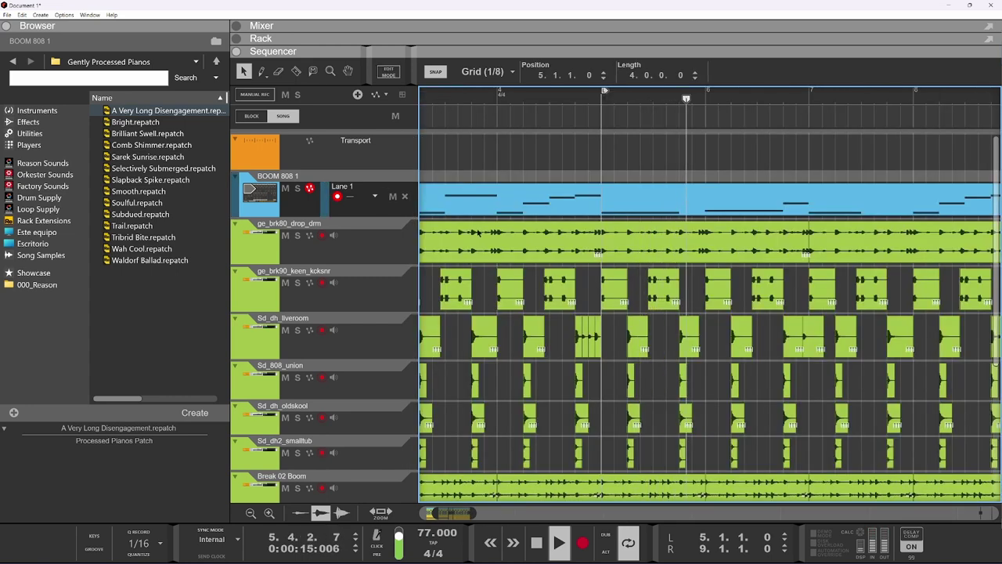
pyautogui.scroll(-2, 485, 247)
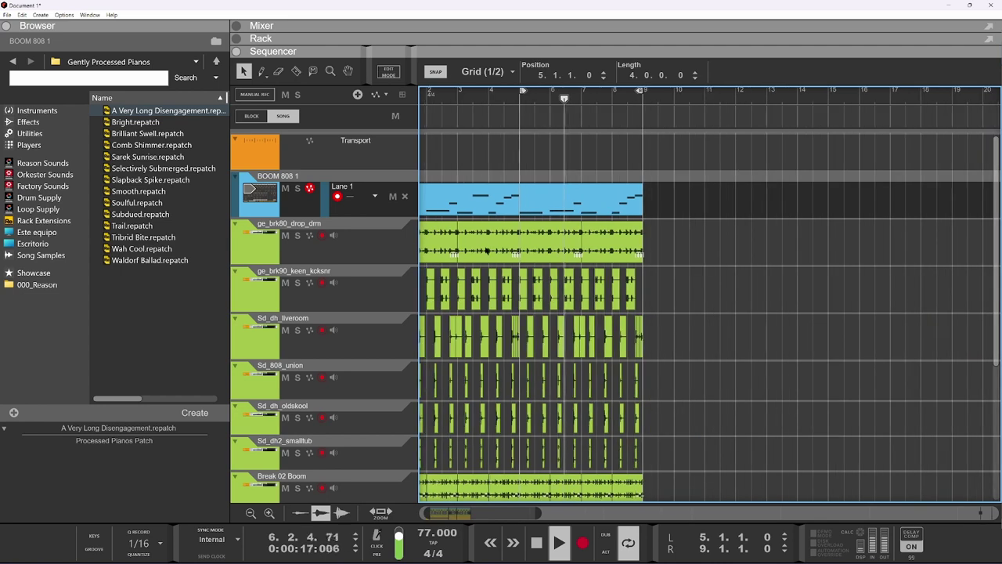
pyautogui.scroll(-1, 485, 247)
pyautogui.scroll(-4, 545, 386)
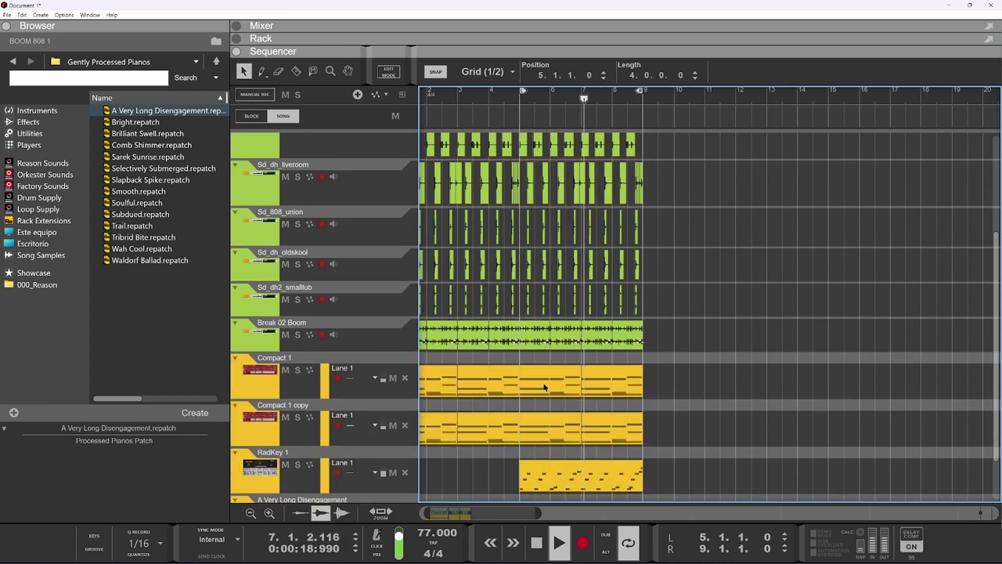
# Step: Move the loop start back to bar 1 so playback cycles through bars 1 to 9
pyautogui.scroll(-1, 544, 387)
pyautogui.scroll(-2, 543, 387)
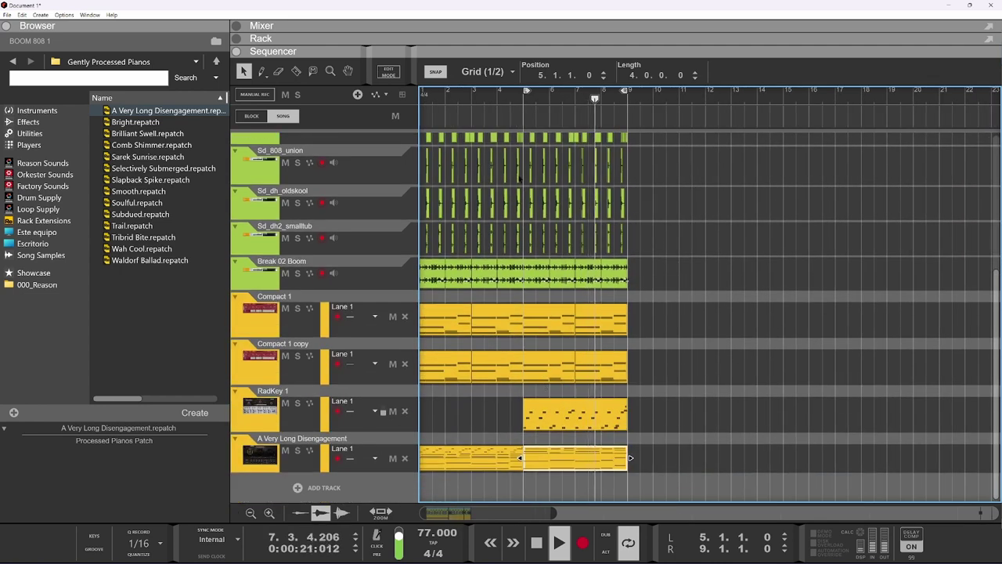
pyautogui.moveTo(526, 90); pyautogui.dragTo(397, 133)
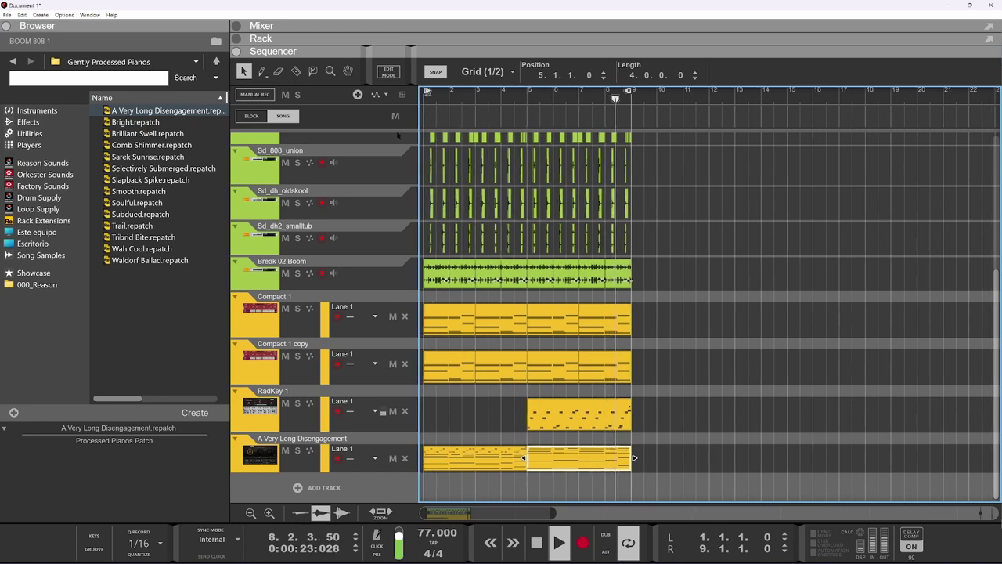
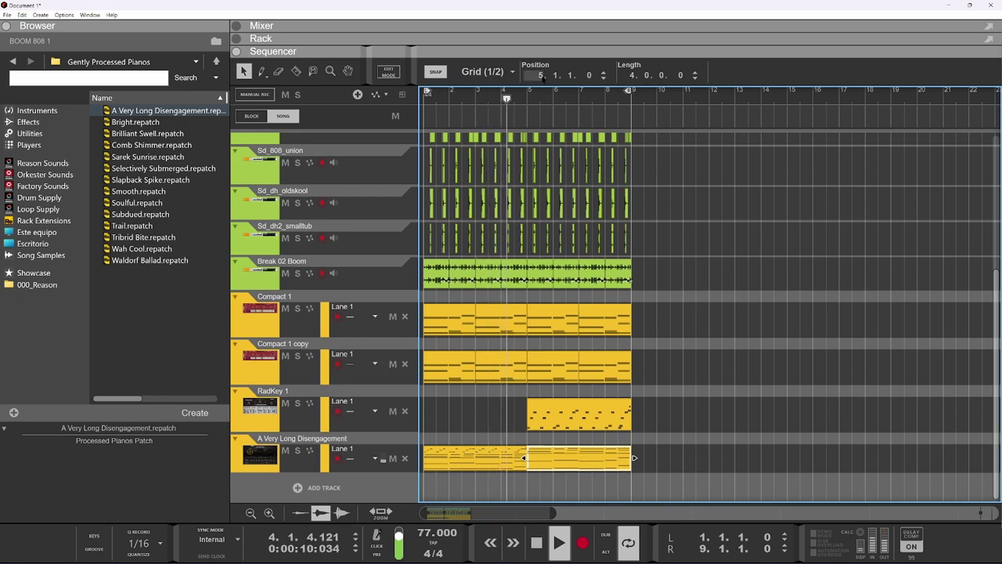
# Step: Unfold the A Very Long Disengagement mix channel in the rack to expose its insert effects area
pyautogui.click(520, 29)
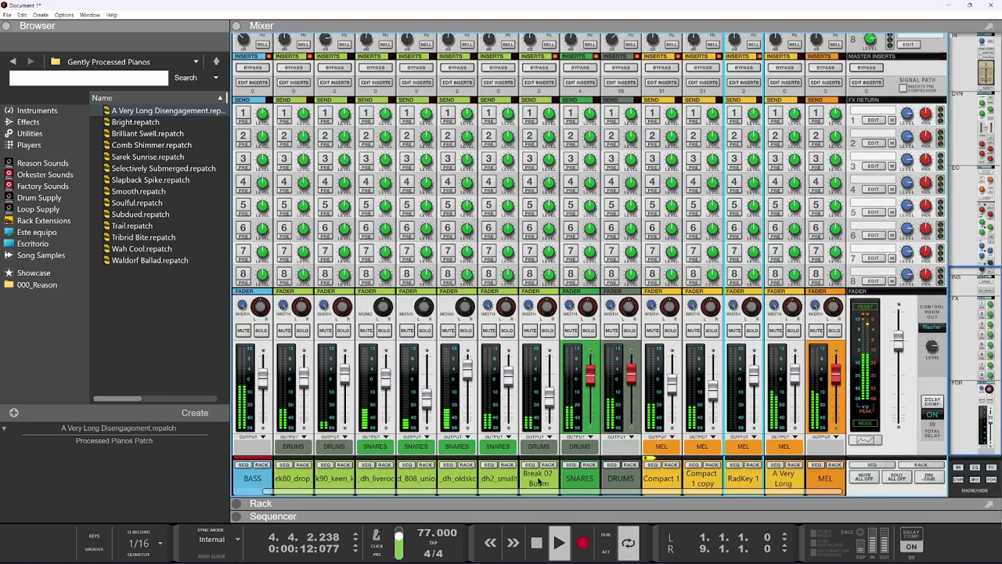
pyautogui.click(537, 503)
pyautogui.scroll(-15, 571, 186)
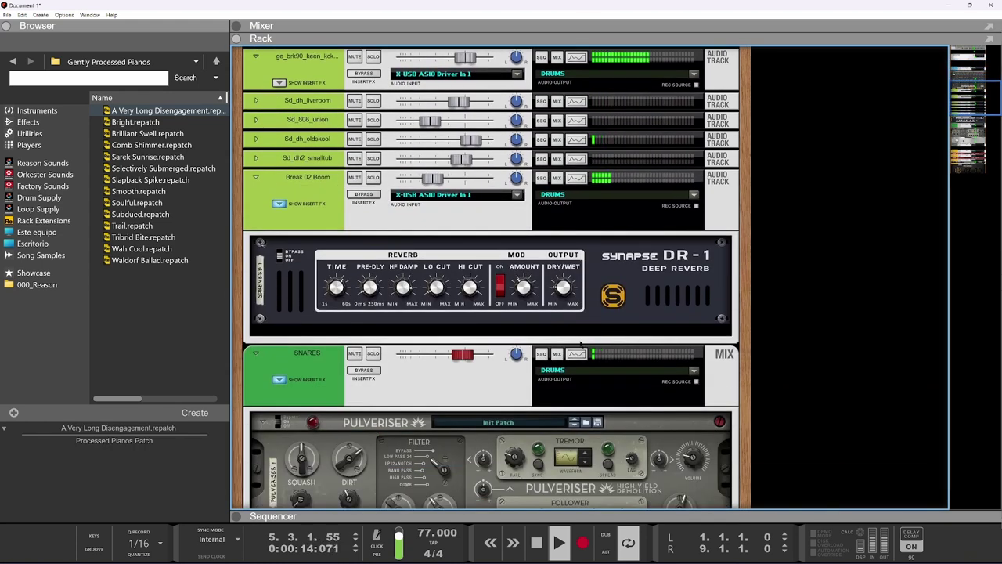
pyautogui.scroll(-5, 581, 345)
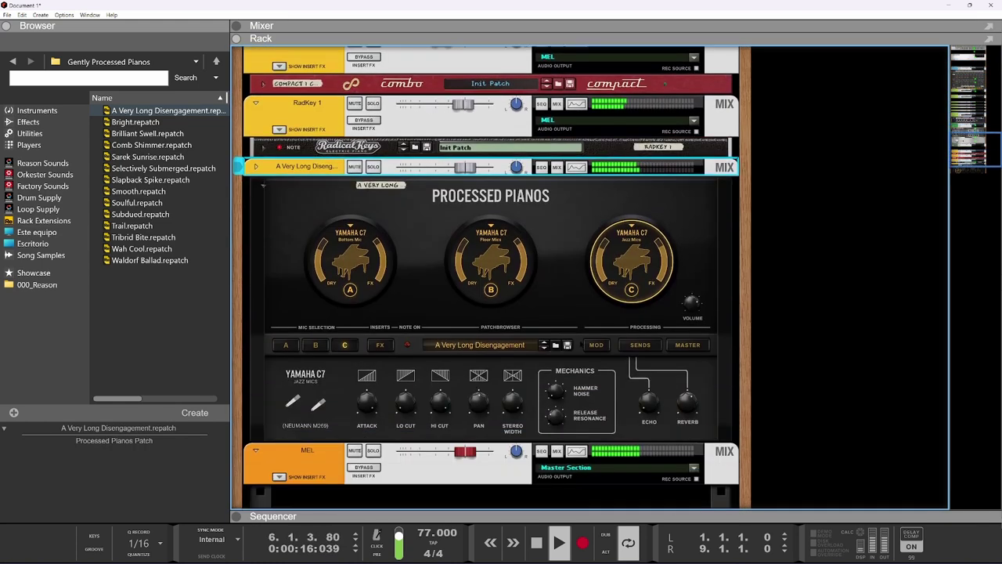
pyautogui.scroll(1, 491, 278)
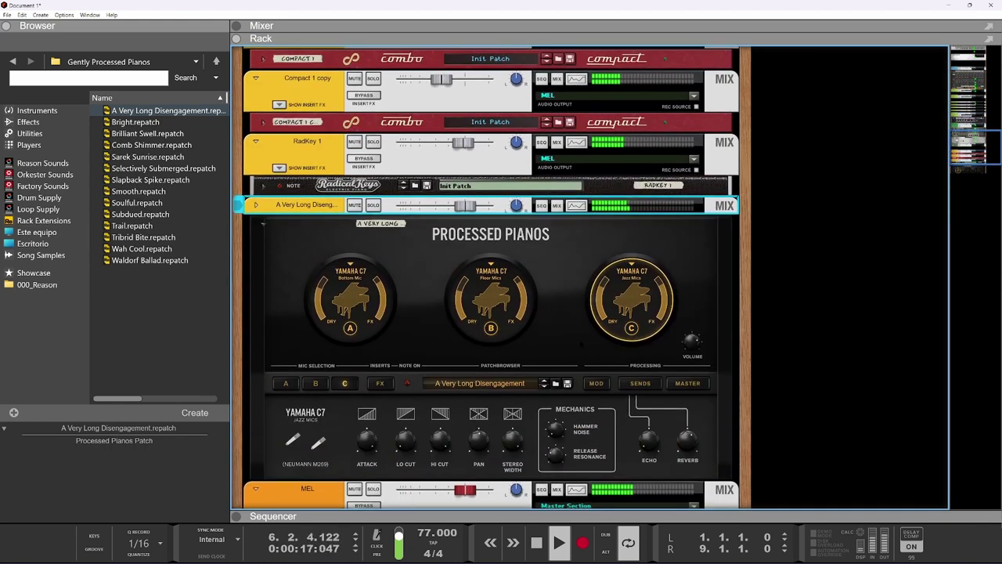
pyautogui.click(252, 205)
pyautogui.rightClick(342, 268)
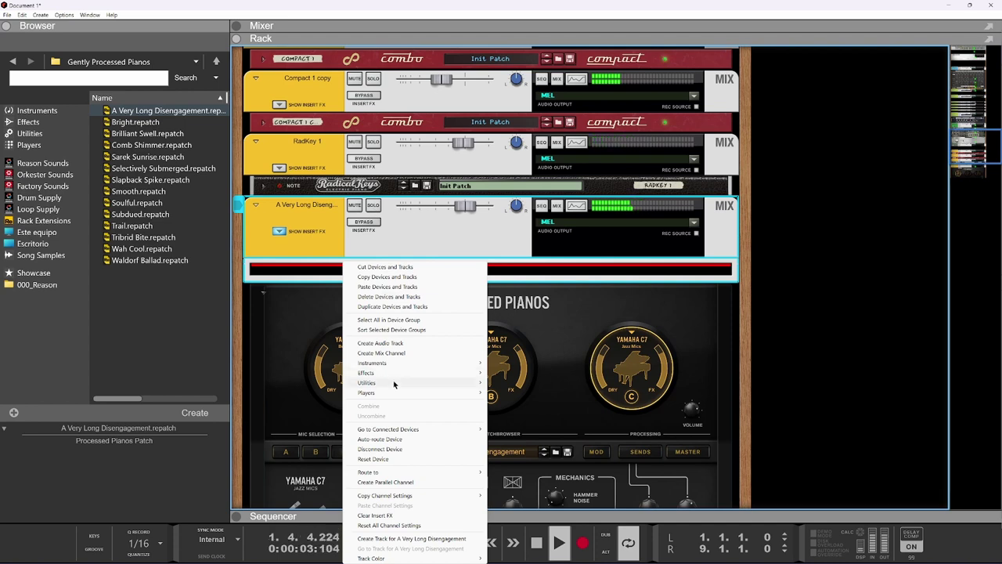
pyautogui.moveTo(394, 383)
pyautogui.moveTo(430, 375)
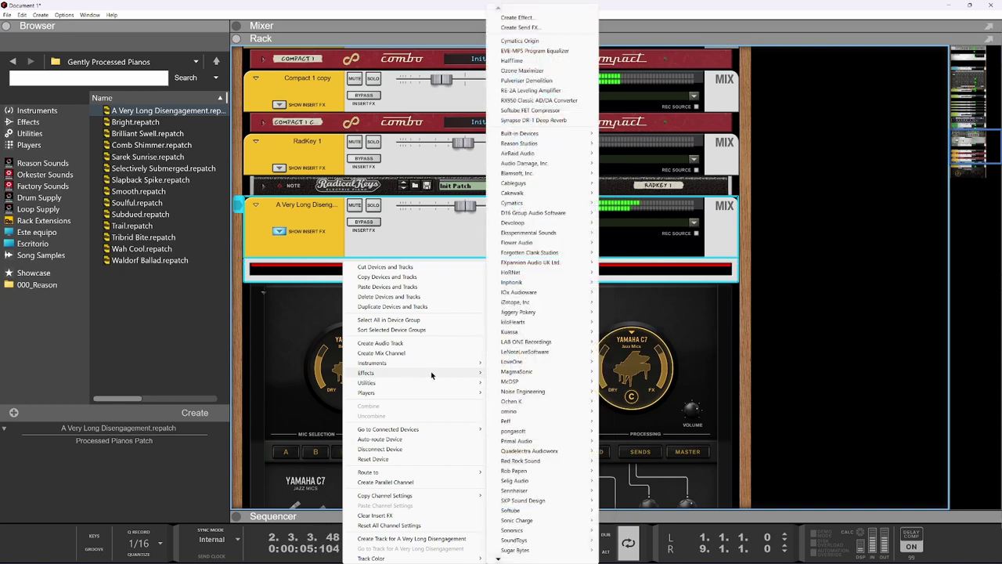
pyautogui.click(302, 265)
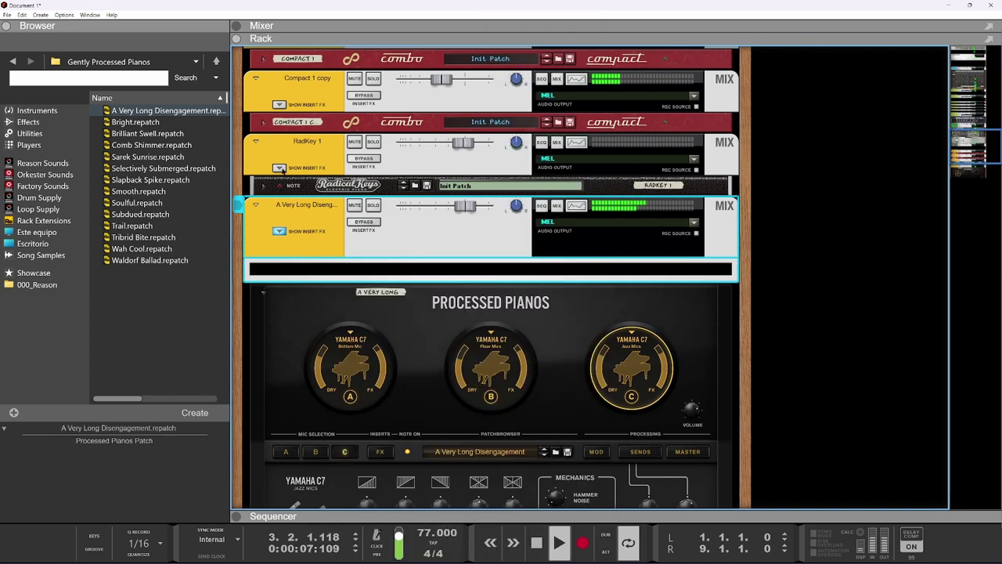
# Step: Raise the melody notes from C4 upward in the first A Very Long Disengagement clip by one octave, close the editor and restart playback
pyautogui.moveTo(574, 519); pyautogui.dragTo(574, 48)
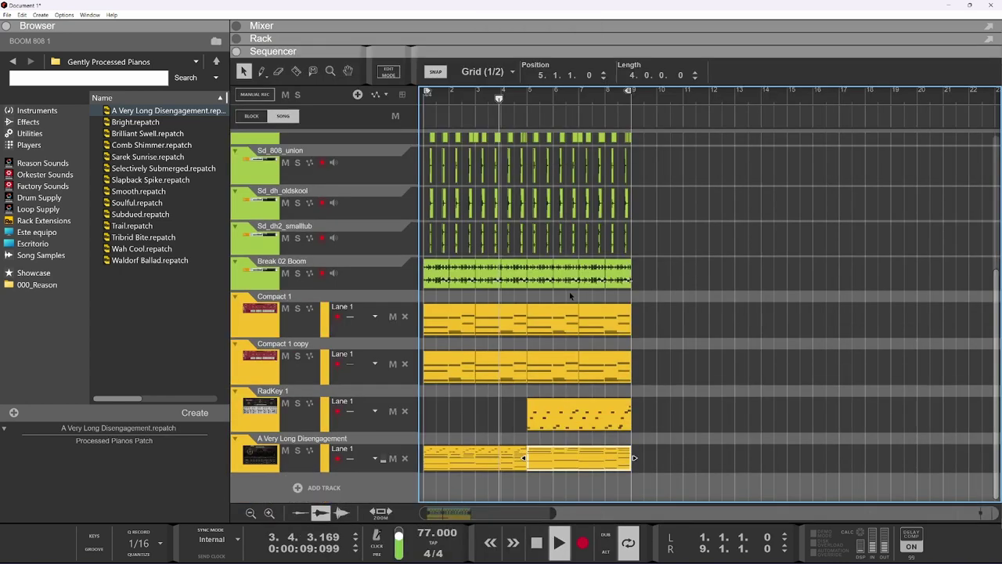
pyautogui.press('space')
pyautogui.click(504, 459)
pyautogui.doubleClick(504, 458)
pyautogui.scroll(-2, 619, 279)
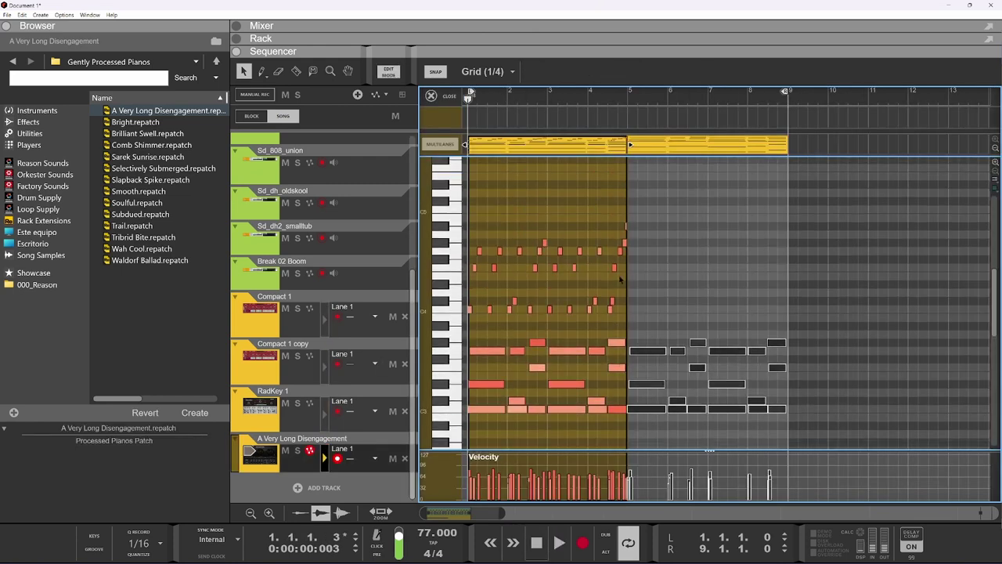
pyautogui.moveTo(373, 336); pyautogui.dragTo(374, 335)
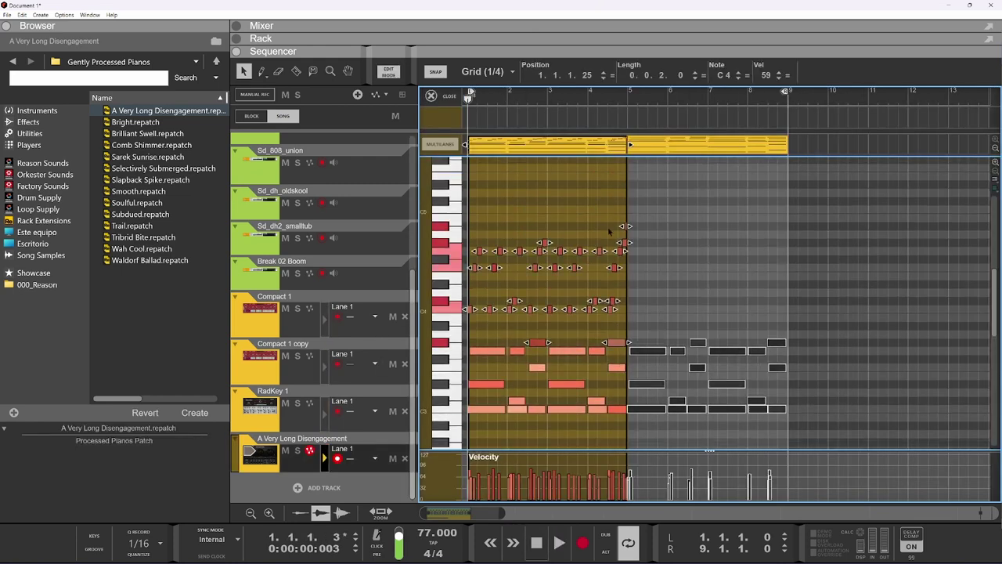
pyautogui.moveTo(711, 190); pyautogui.dragTo(380, 316)
pyautogui.hotkey('shift', 'Up')
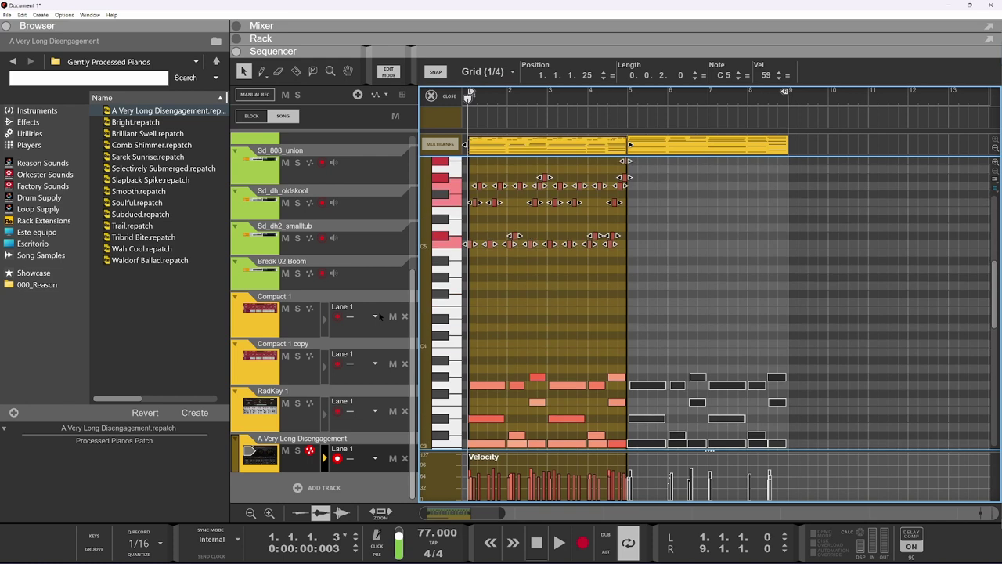
pyautogui.click(445, 101)
pyautogui.press('space')
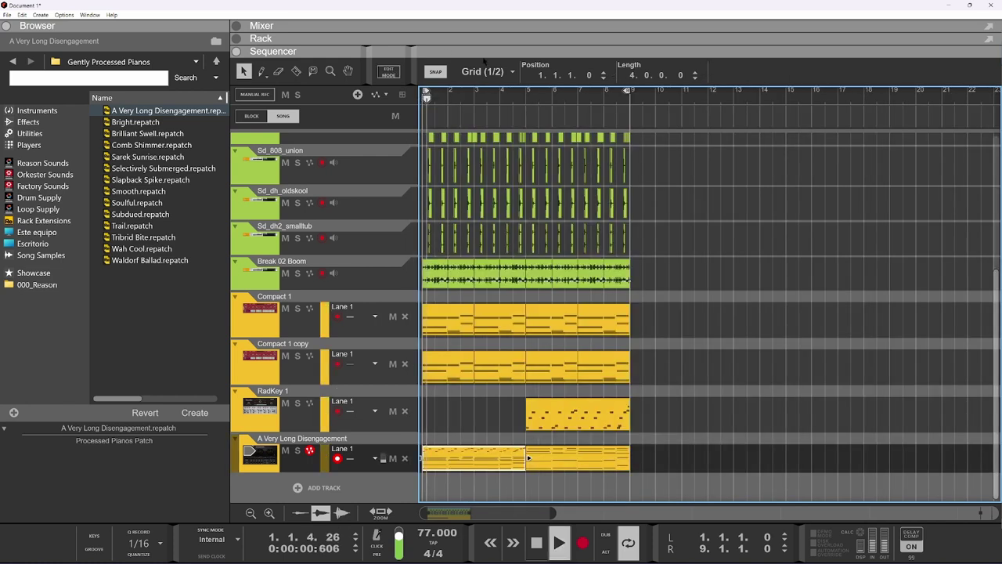
# Step: Solo the A Very Long Disengagement channel and copy the HalfTime effect from RadKey 1 into its insert effects
pyautogui.press('F6')
pyautogui.scroll(1, 405, 226)
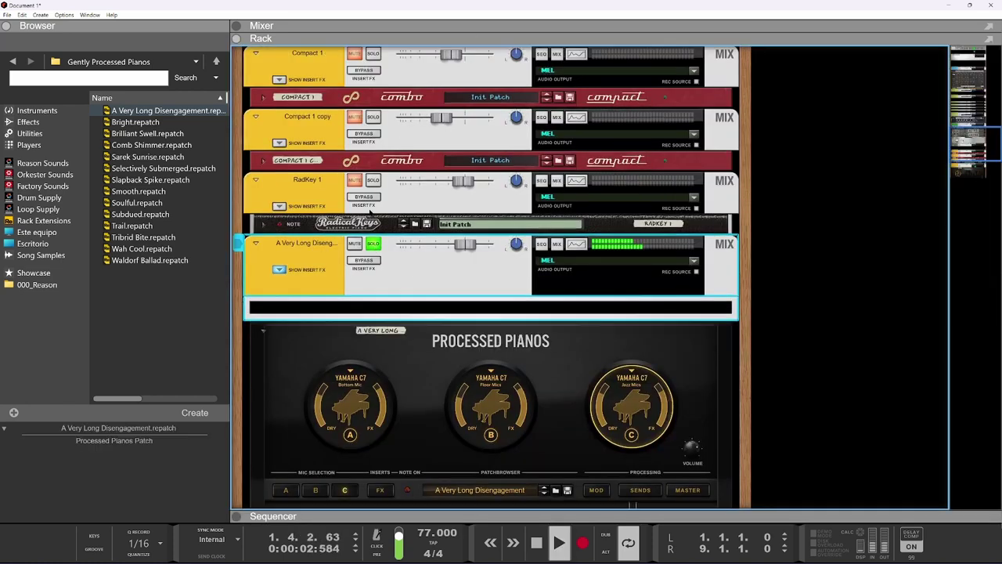
pyautogui.click(279, 206)
pyautogui.scroll(-2, 344, 265)
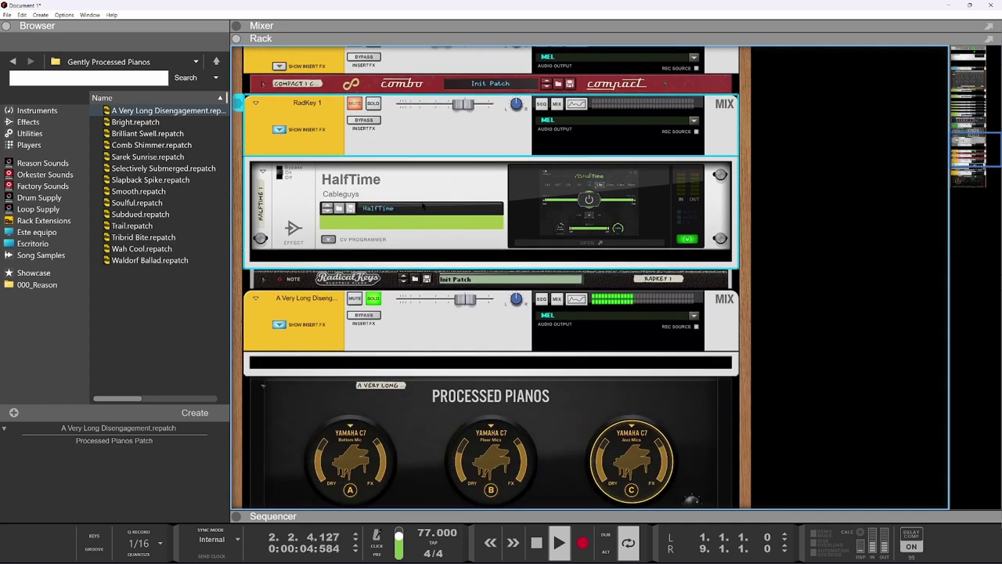
pyautogui.scroll(-2, 422, 206)
pyautogui.moveTo(452, 110); pyautogui.dragTo(451, 282)
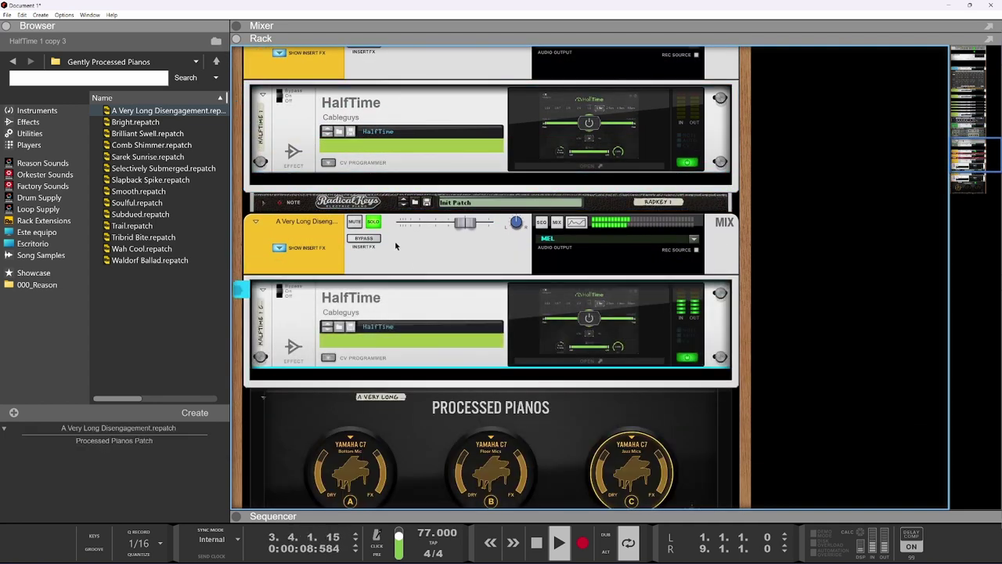
# Step: Turn off the solo on the A Very Long Disengagement channel and play the full mix from bar 1
pyautogui.press('F7')
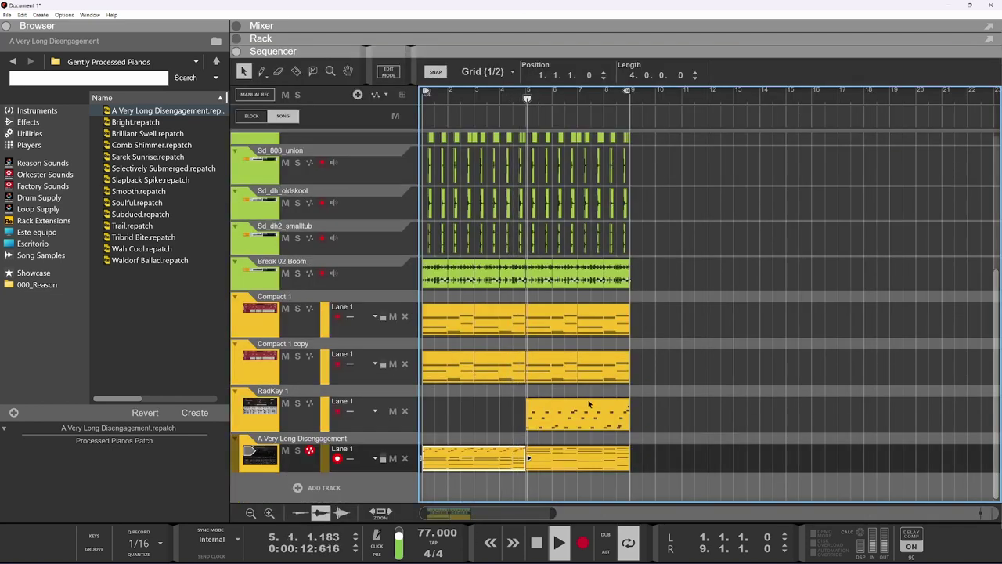
pyautogui.press('space')
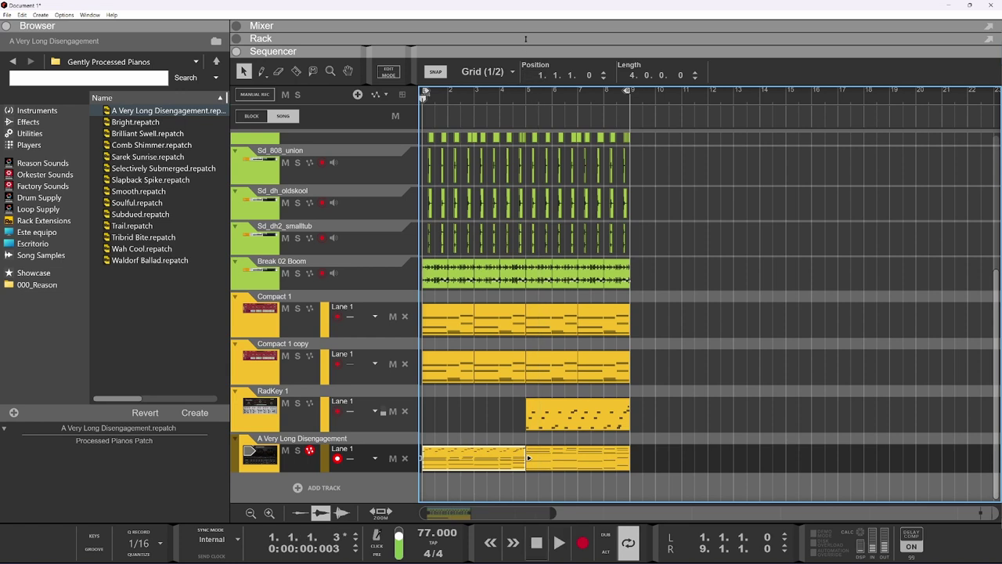
pyautogui.click(525, 39)
pyautogui.click(380, 223)
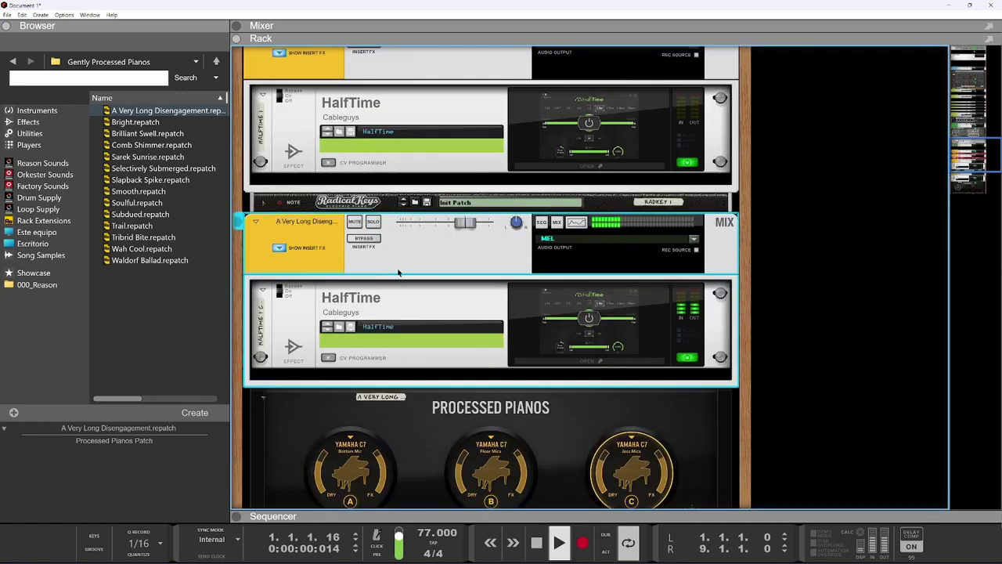
pyautogui.moveTo(542, 515); pyautogui.dragTo(522, 450)
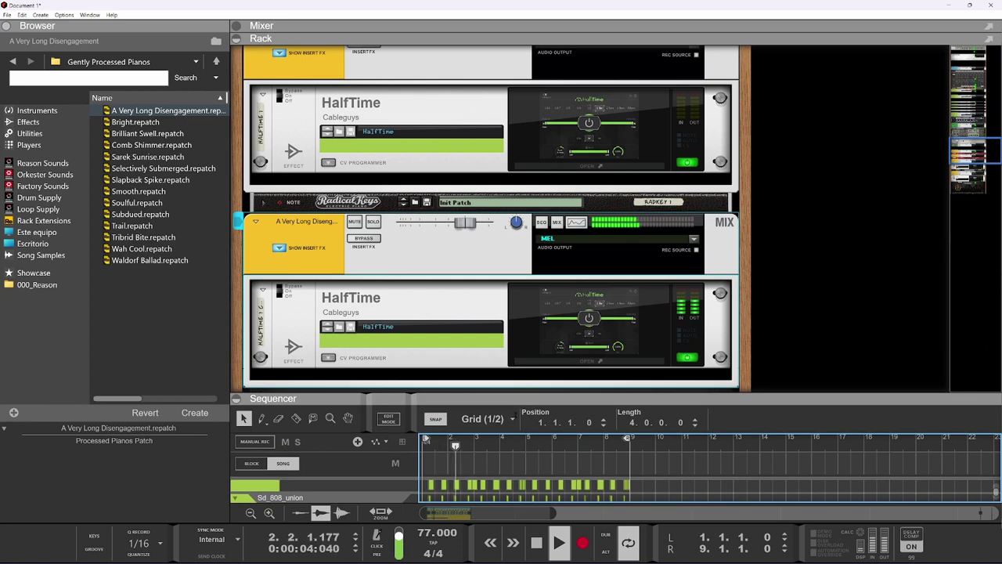
pyautogui.press('F6')
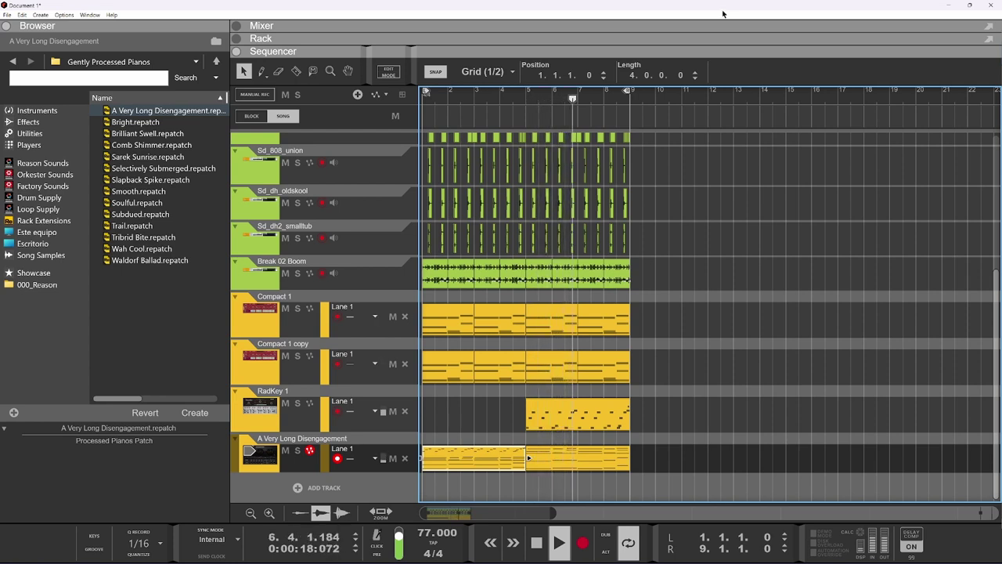
# Step: Lower the A Very Long Disengagement channel level slightly and return to the arrangement
pyautogui.doubleClick(673, 39)
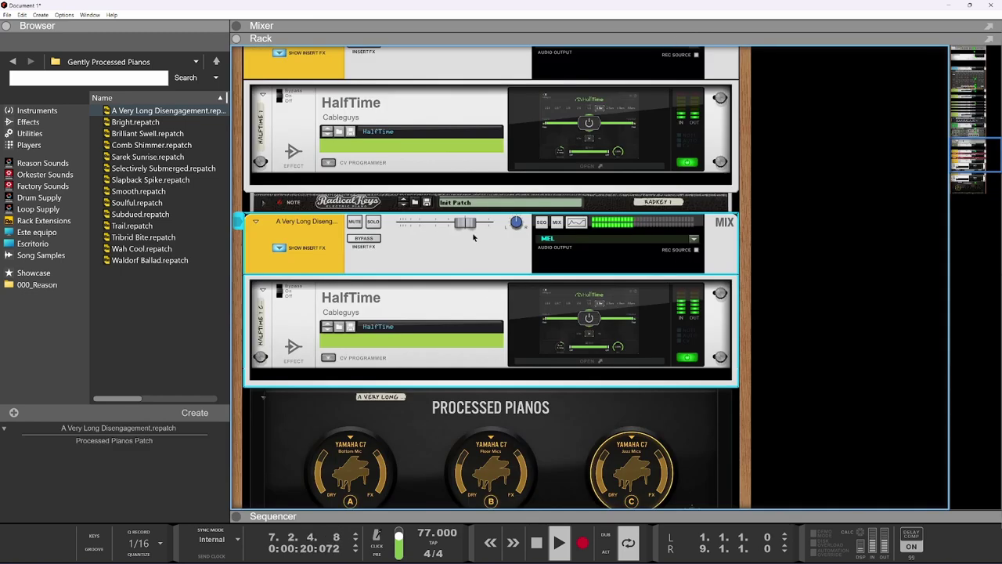
pyautogui.moveTo(468, 226); pyautogui.dragTo(463, 230)
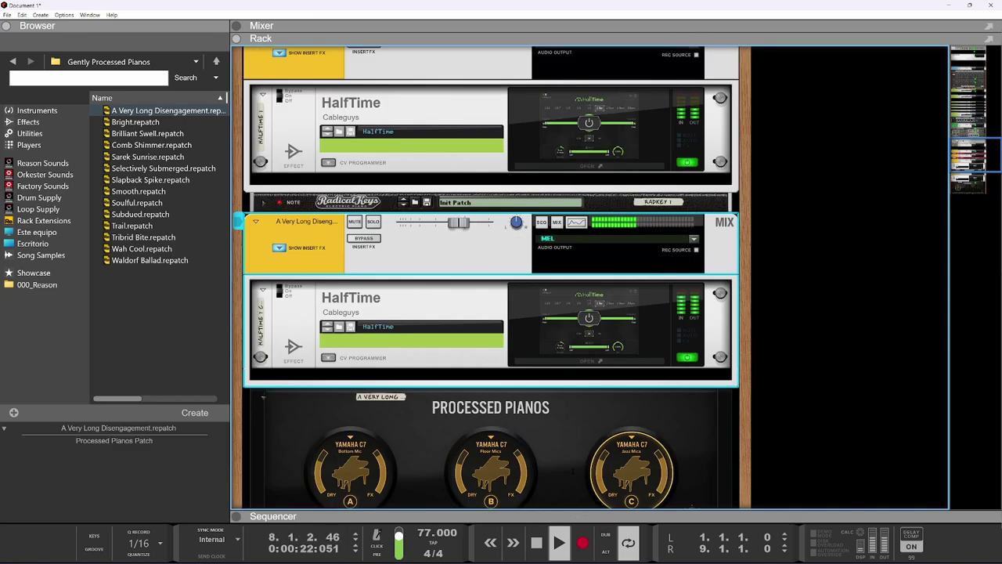
pyautogui.press('F7')
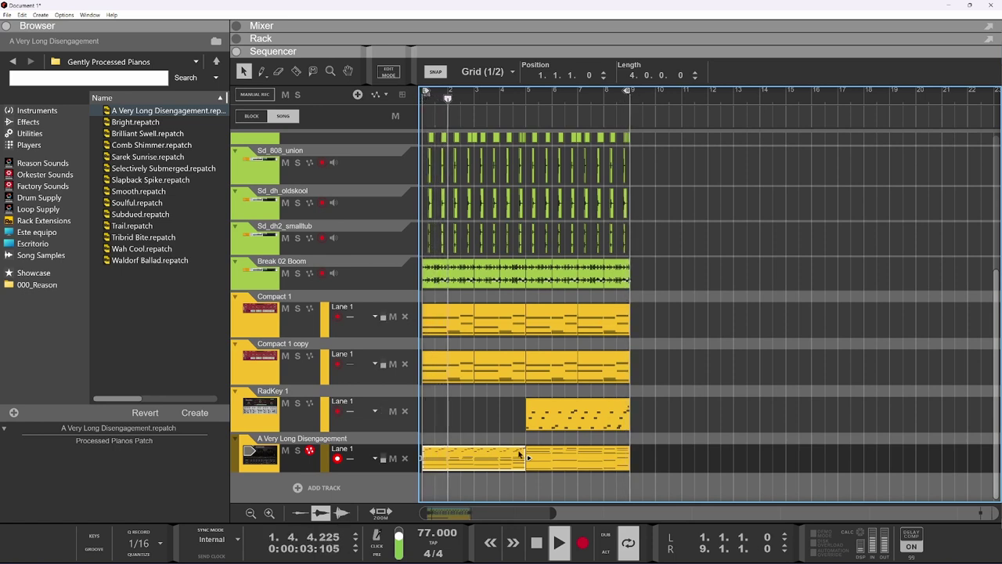
# Step: Raise the Compact 1 channel level to -5.65 dB and the Compact 1 copy level to about -10.7 dB
pyautogui.press('F6')
pyautogui.scroll(4, 558, 301)
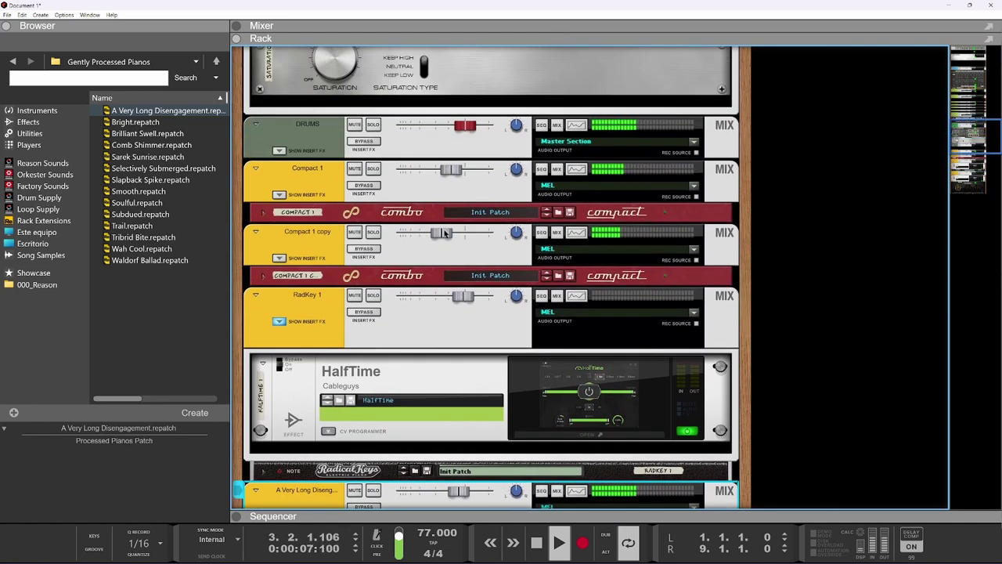
pyautogui.click(453, 170)
pyautogui.click(444, 233)
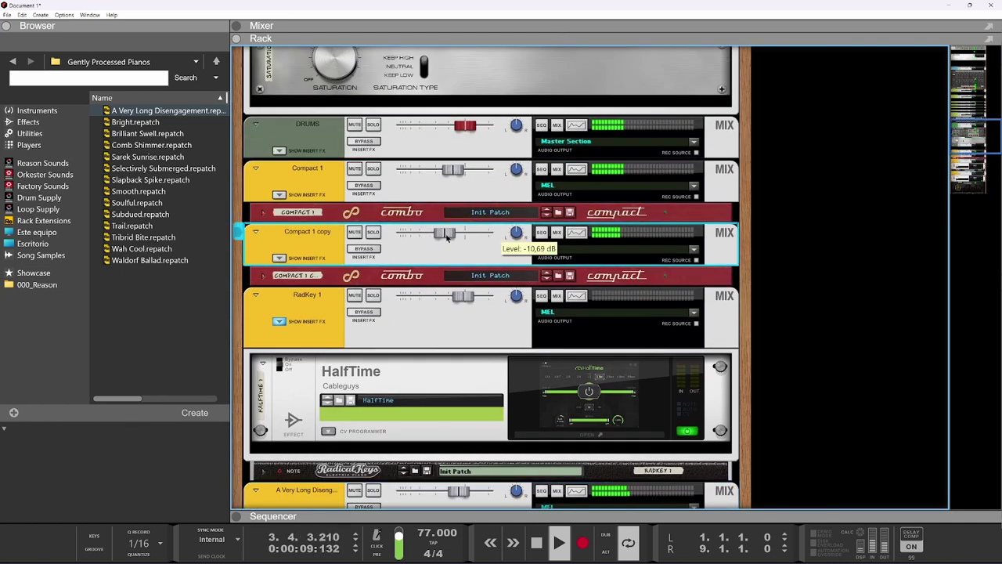
pyautogui.moveTo(454, 170); pyautogui.dragTo(460, 173)
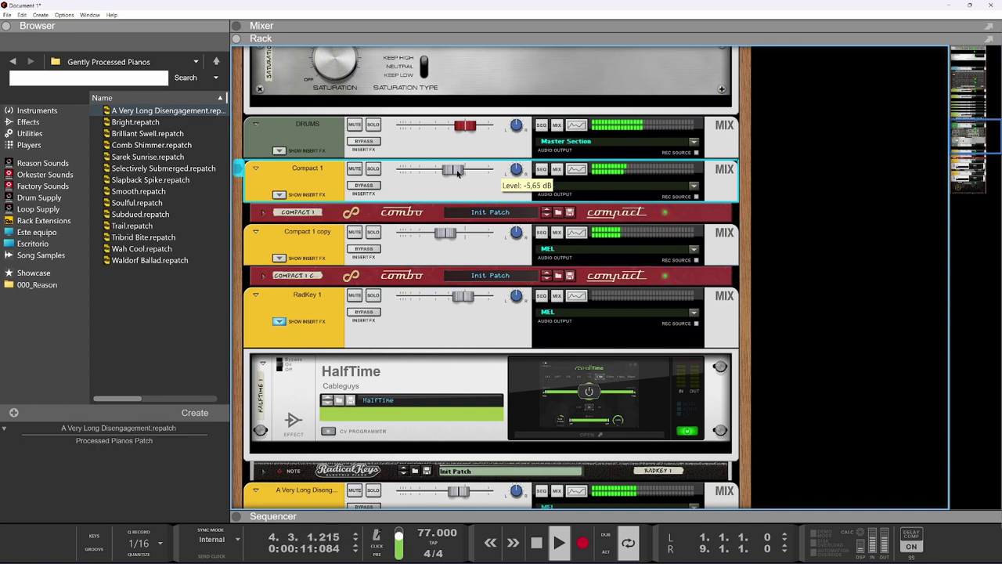
# Step: Raise the RadKey 1 channel level to 0.53 dB
pyautogui.scroll(-3, 452, 262)
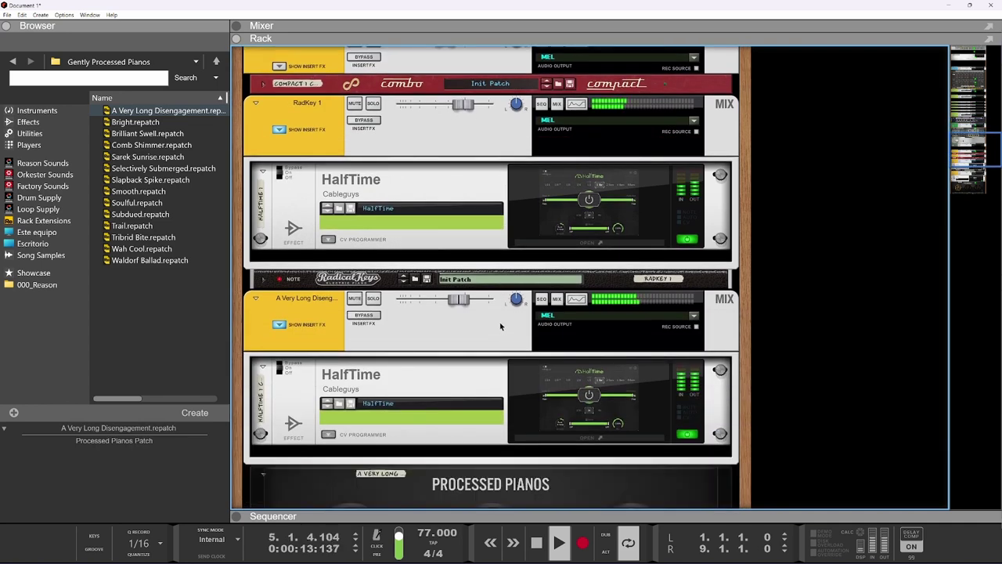
pyautogui.scroll(1, 488, 288)
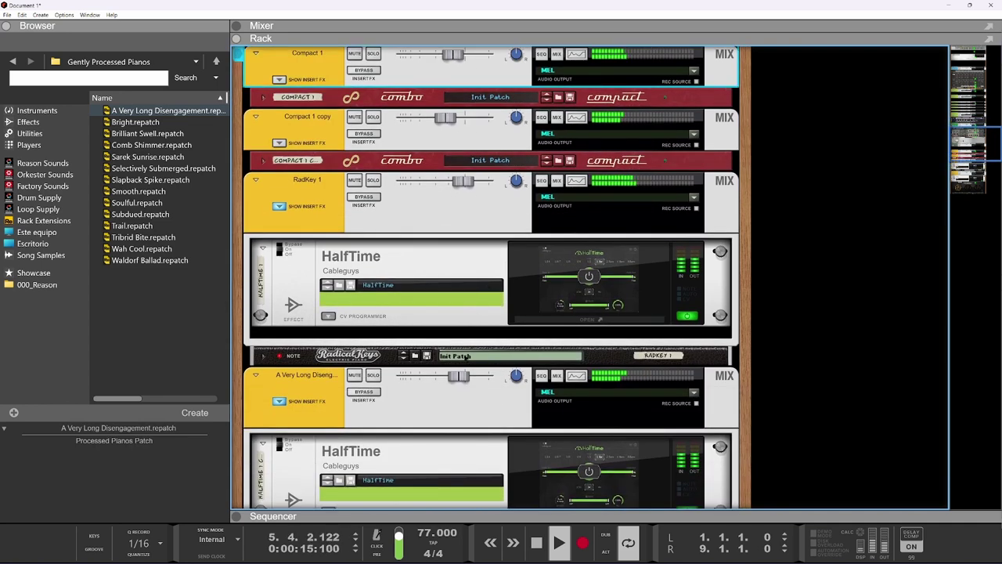
pyautogui.moveTo(461, 185); pyautogui.dragTo(465, 181)
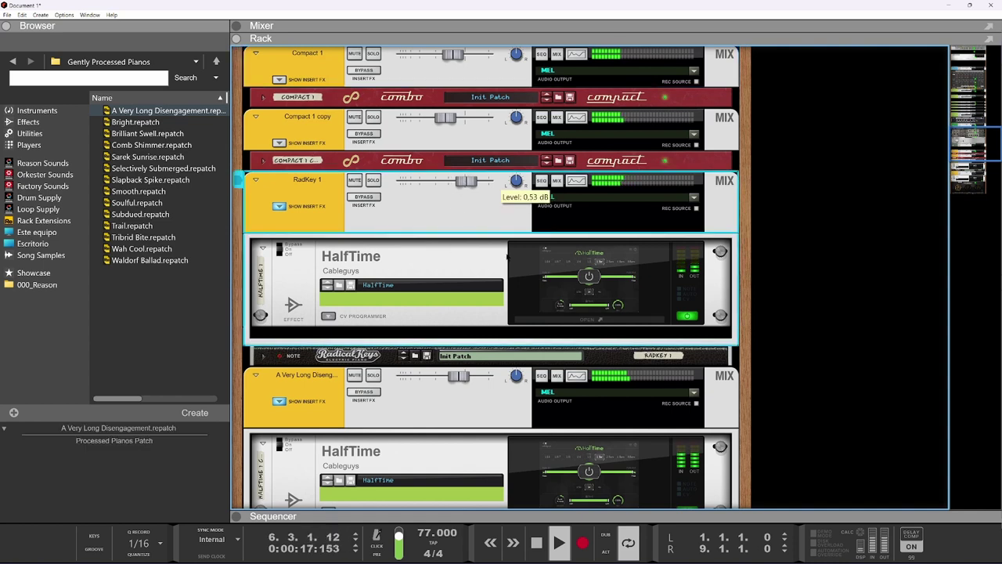
# Step: Unfold the Radical Keys device of RadKey 1, check its master volume and go to the MEL bus channel
pyautogui.click(284, 354)
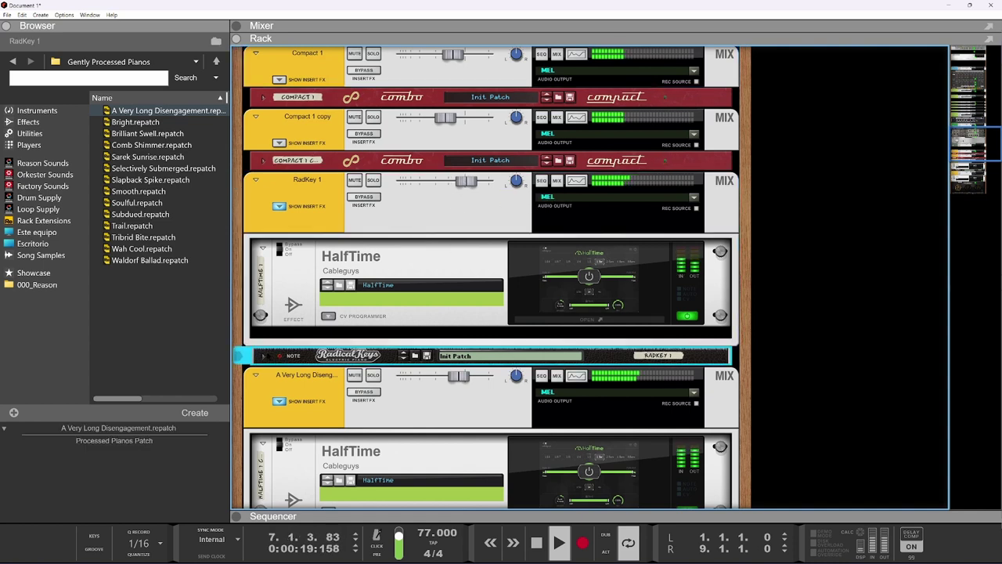
pyautogui.click(264, 356)
pyautogui.moveTo(649, 364)
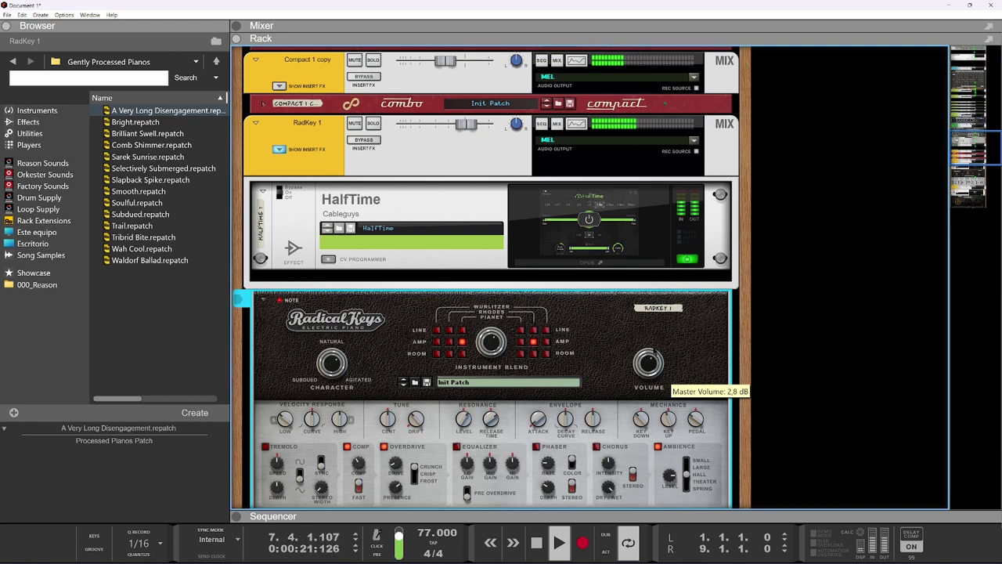
pyautogui.scroll(-11, 634, 358)
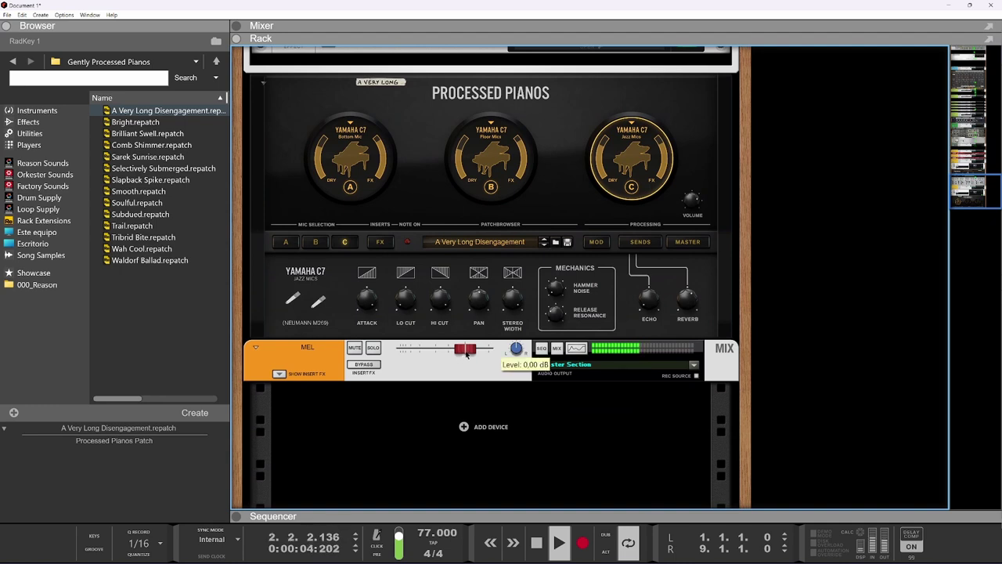
# Step: Open the RadKey 1 clip for note editing and add a C#5 eighth note at 5.1.1 above the existing melody
pyautogui.doubleClick(495, 517)
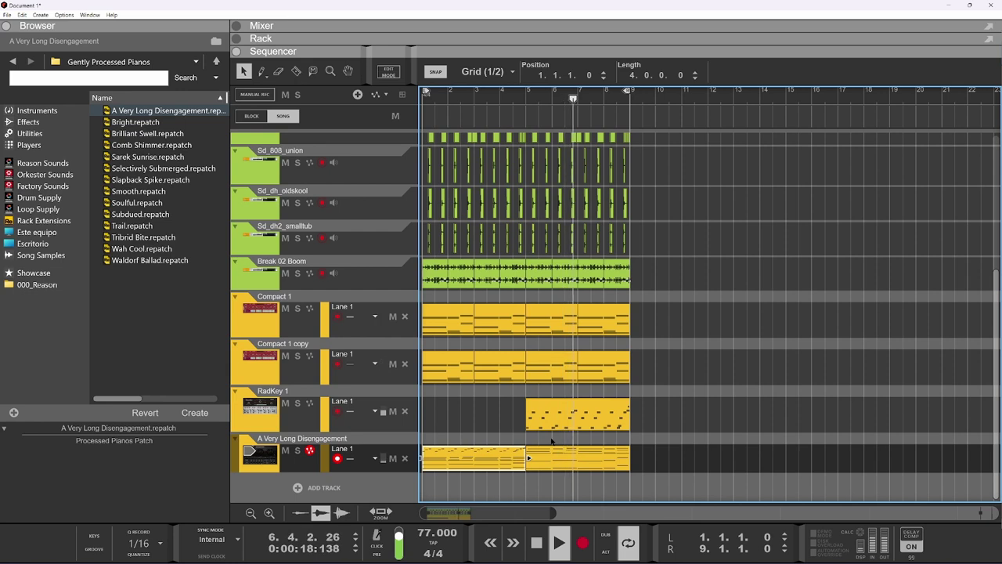
pyautogui.doubleClick(554, 425)
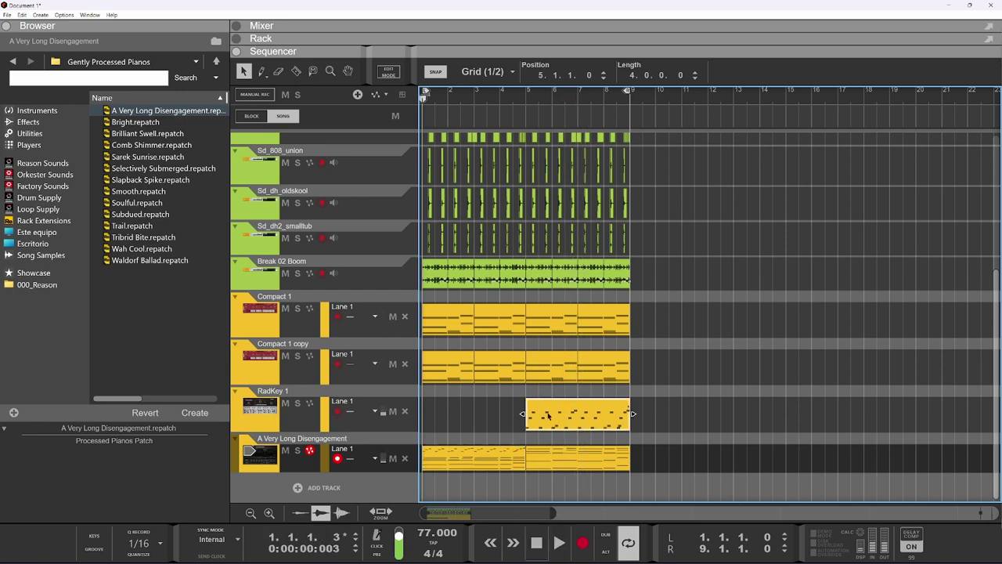
pyautogui.scroll(2, 647, 352)
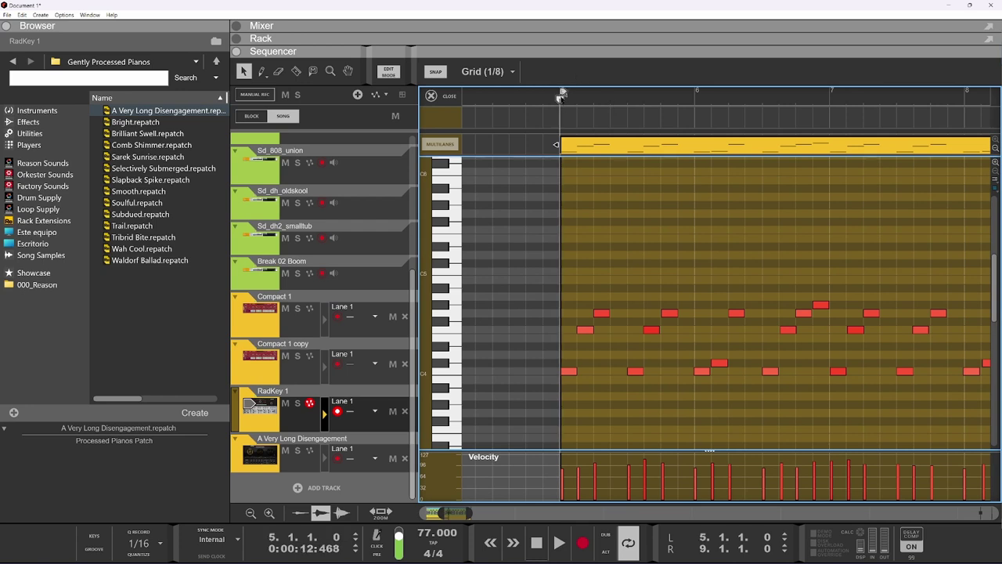
pyautogui.press('space')
pyautogui.press('space')
pyautogui.doubleClick(569, 262)
pyautogui.press('space')
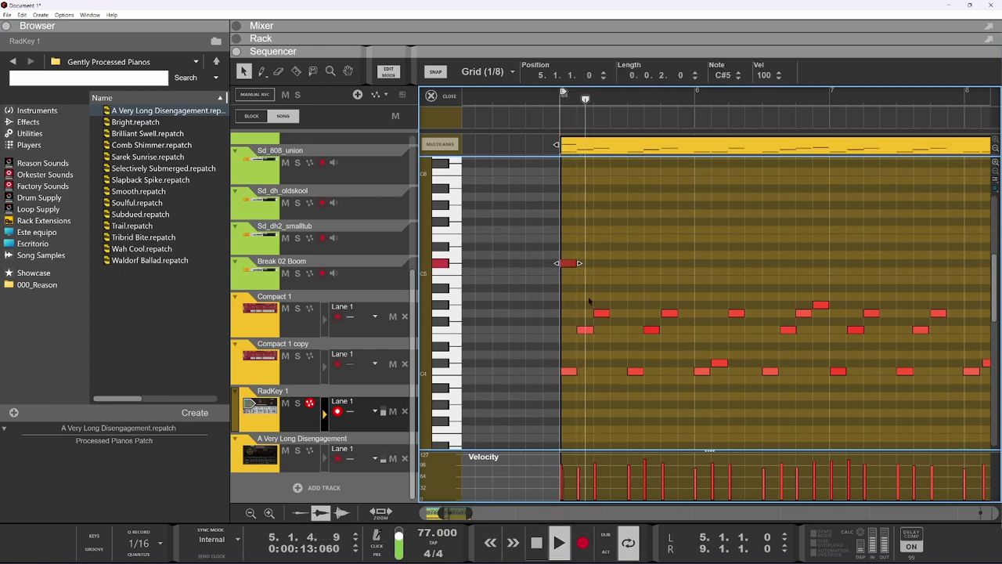
pyautogui.press('space')
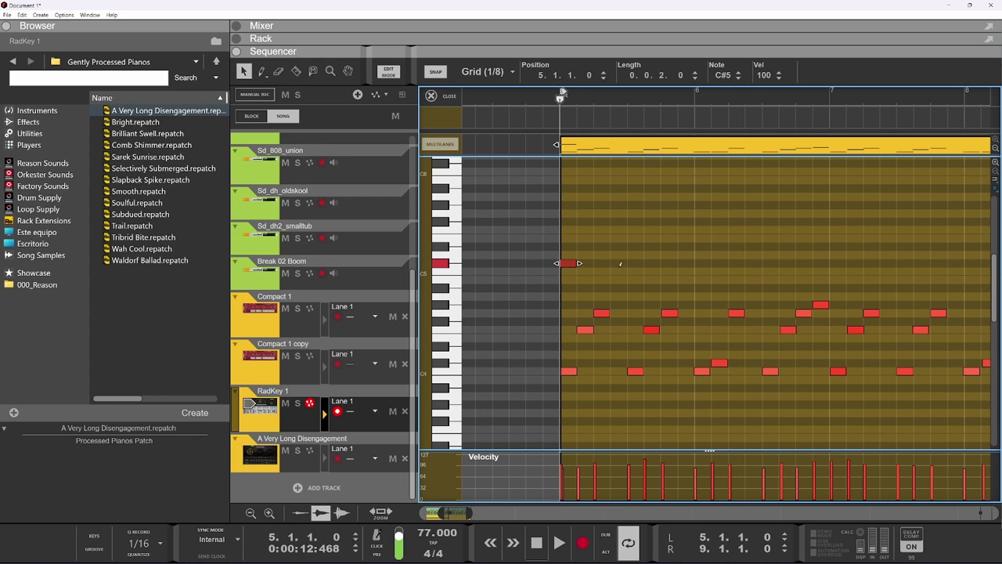
# Step: Extend the upper melody across bars 5 and 6 with eighth notes C5, C#5, C5, A#4, C5, C#5 and C5, and play it back
pyautogui.doubleClick(618, 270)
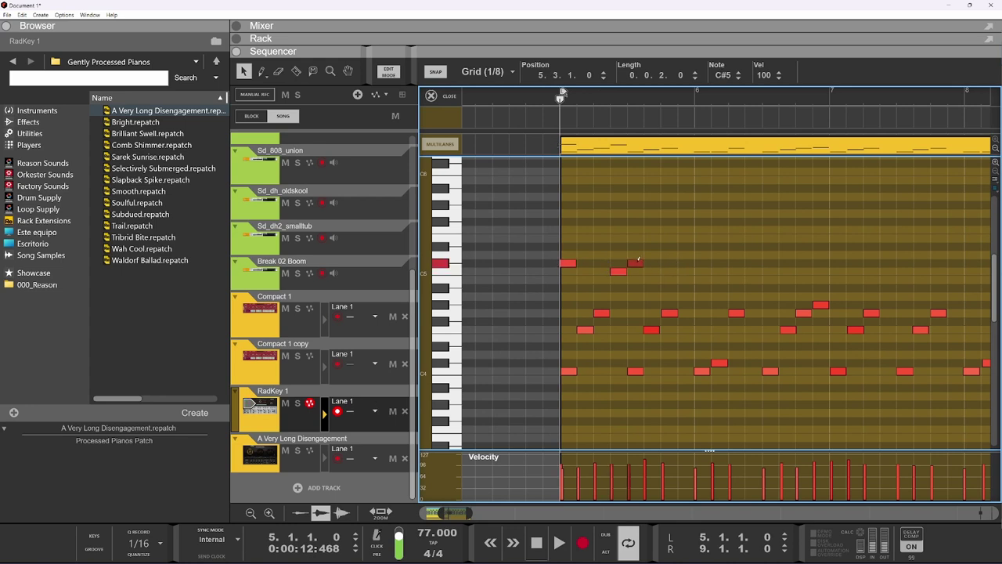
pyautogui.press('space')
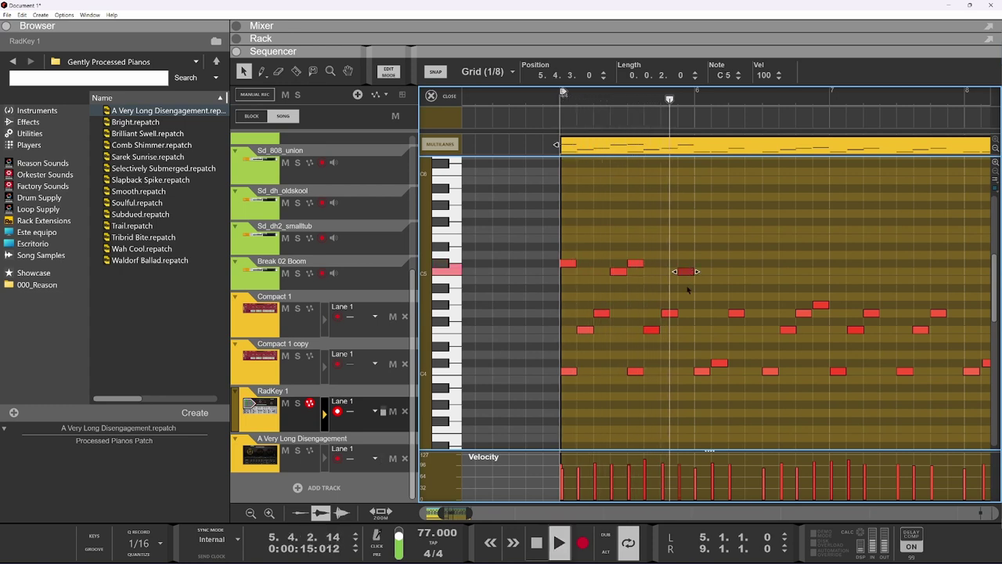
pyautogui.press('space')
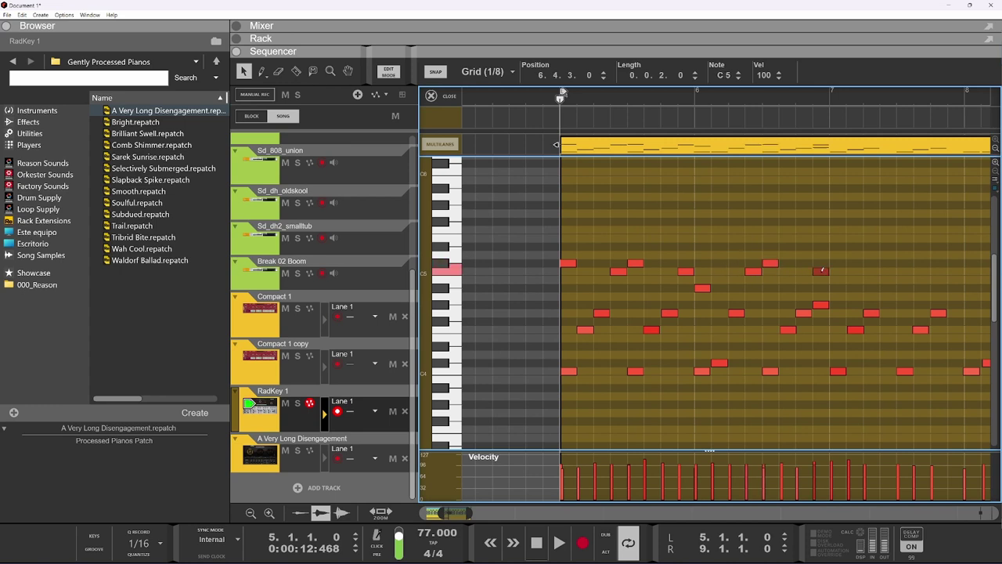
pyautogui.press('space')
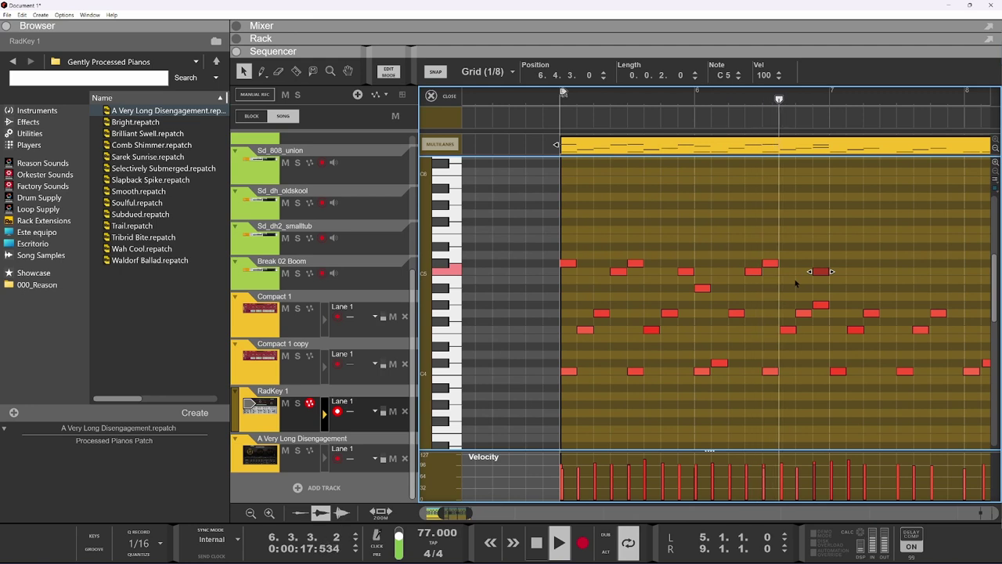
pyautogui.press('space')
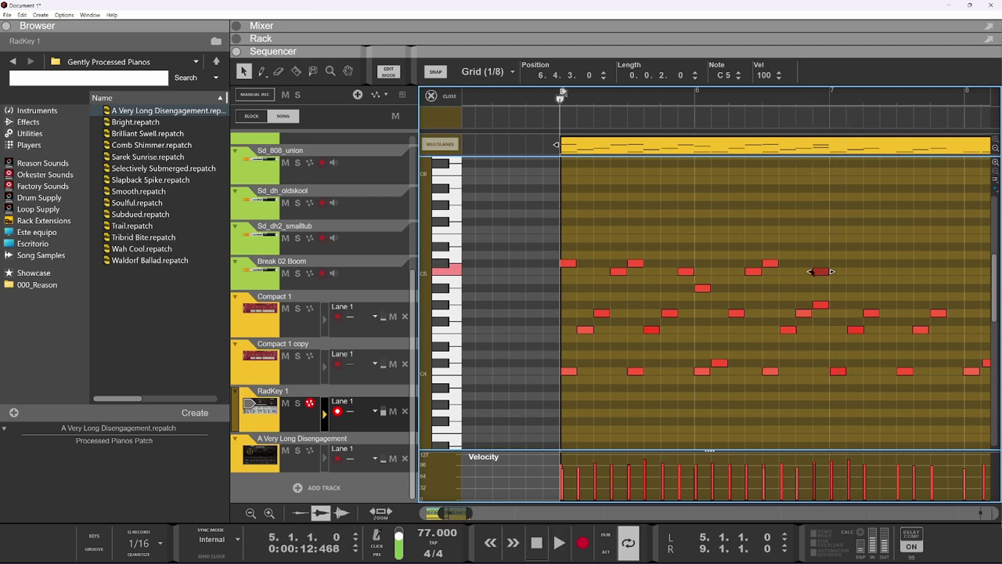
# Step: Delete the upper C5 note at 6.4.3 and play the RadKey 1 melody back
pyautogui.click(812, 271)
pyautogui.click(819, 271)
pyautogui.press('Delete')
pyautogui.press('space')
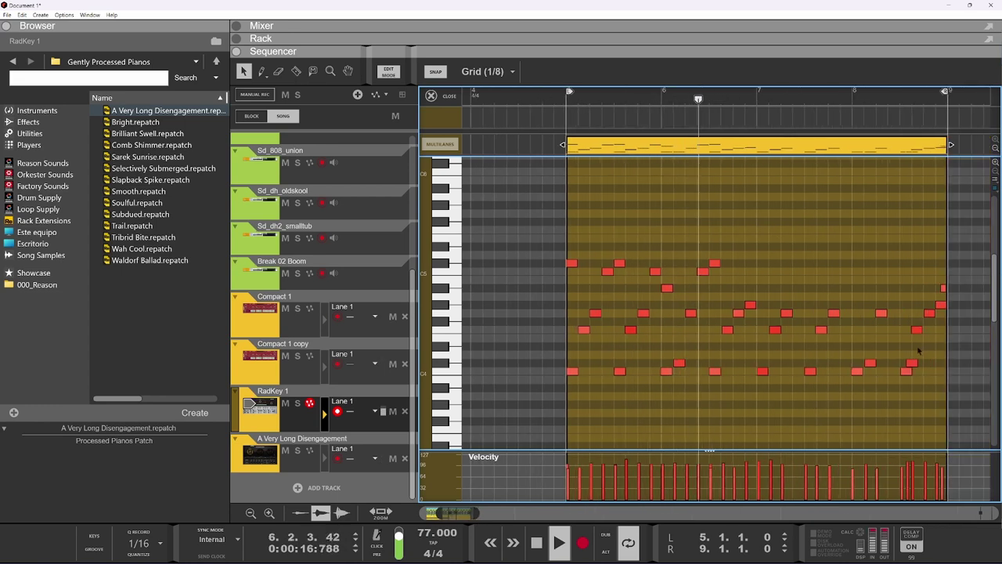
pyautogui.press('space')
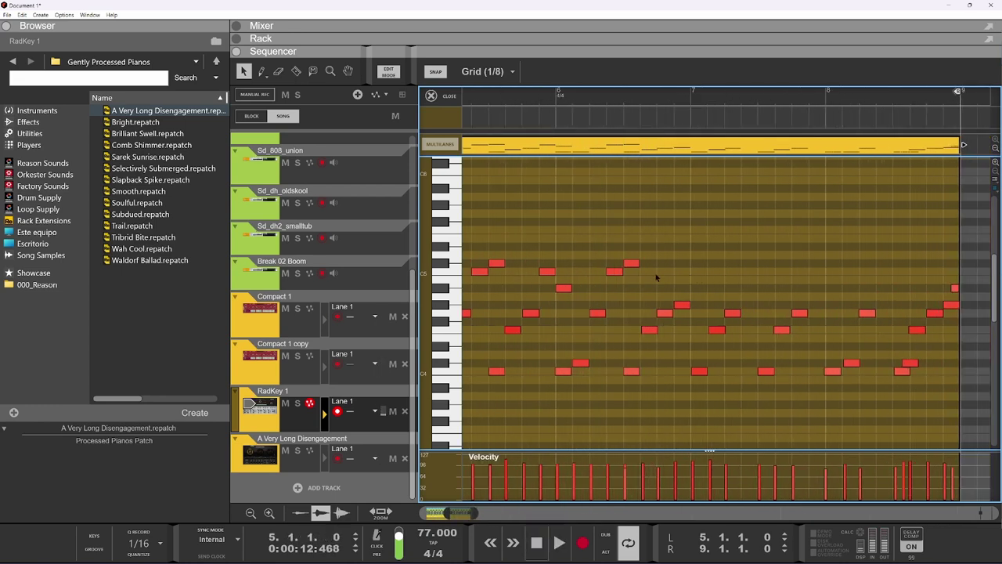
# Step: Add a C5 note at 6.3.3 and another eighth note at 6.4.1, raised to F5
pyautogui.click(648, 270)
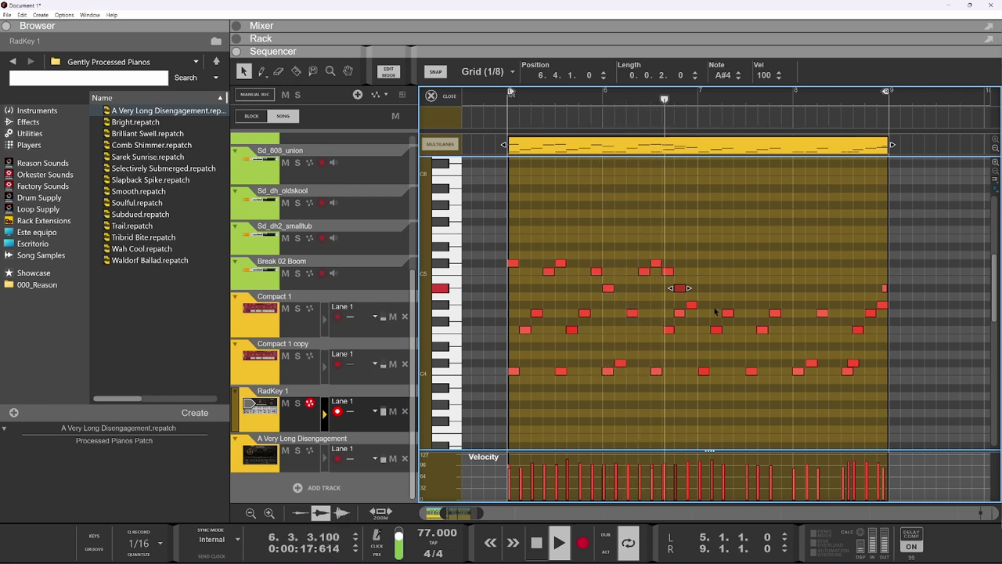
pyautogui.press('space')
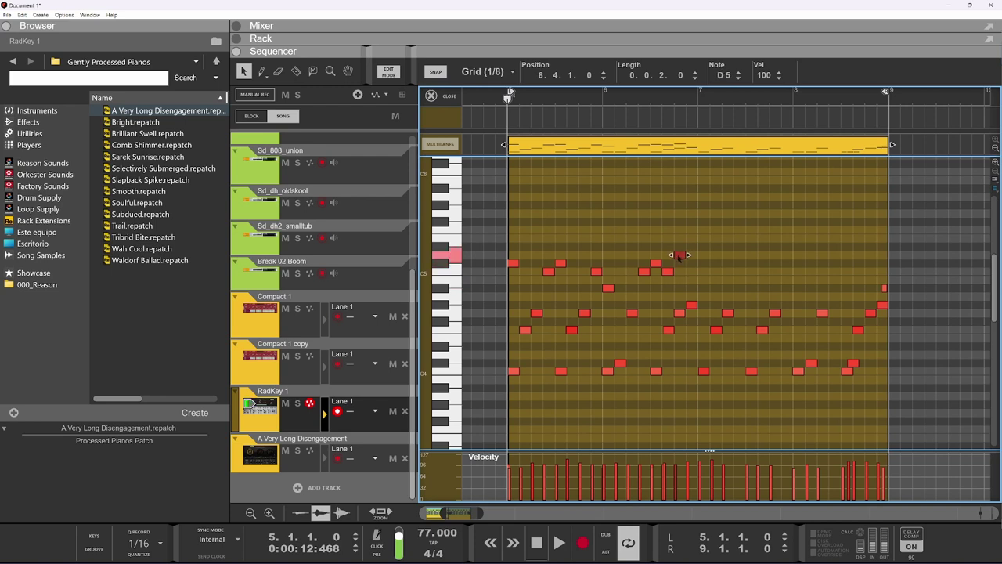
pyautogui.press('space')
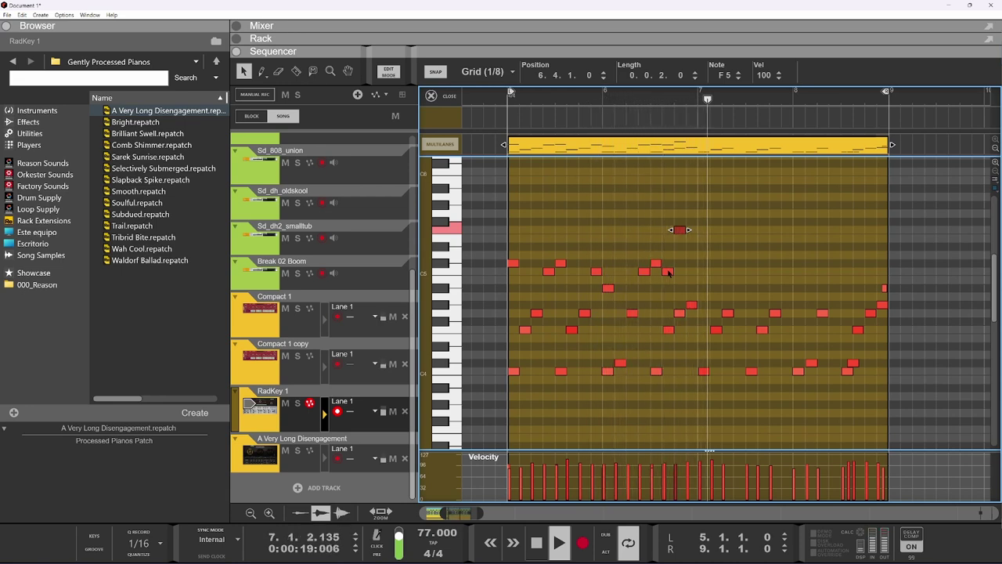
# Step: Duplicate the upper melody notes of bars 5 and 6 so that the copy starts at 7.1.1, and play the result
pyautogui.press('space')
pyautogui.moveTo(706, 210); pyautogui.dragTo(509, 271)
pyautogui.hotkey('ctrl', 'd')
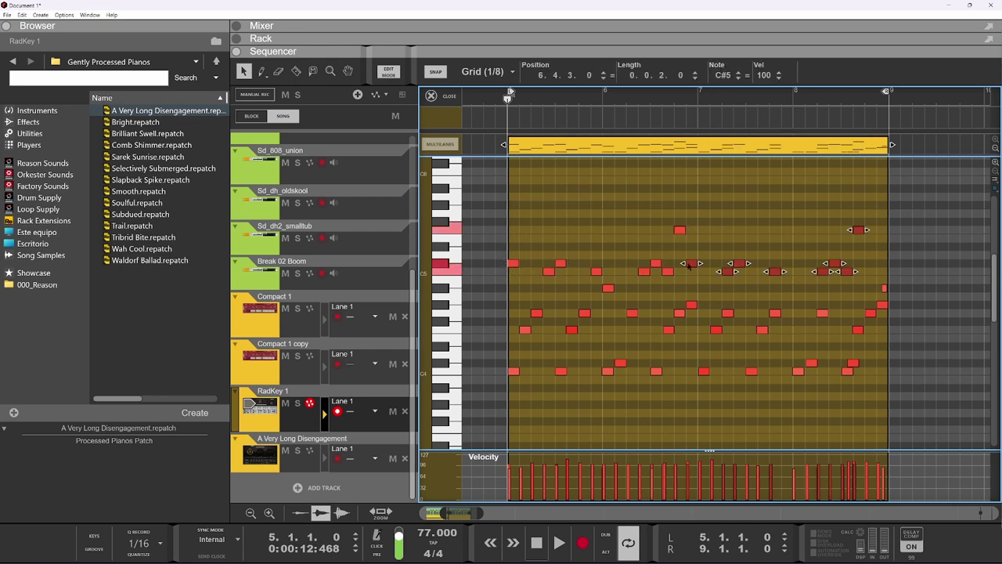
pyautogui.moveTo(688, 265); pyautogui.dragTo(699, 265)
pyautogui.press('space')
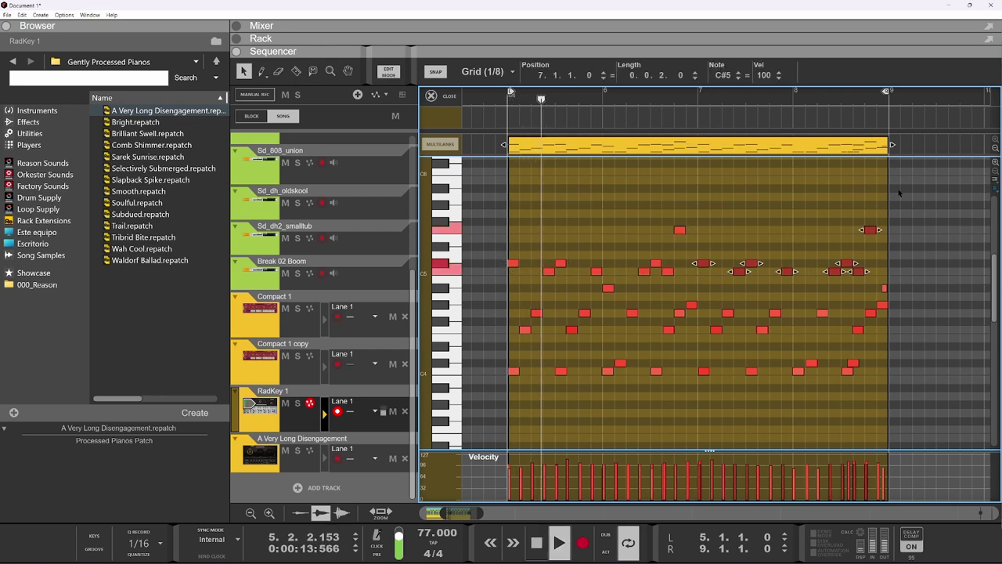
# Step: Set the velocity of the upper melody notes, taking 5.1.1 as reference, to 92 and listen from bar 7
pyautogui.moveTo(898, 178); pyautogui.dragTo(509, 277)
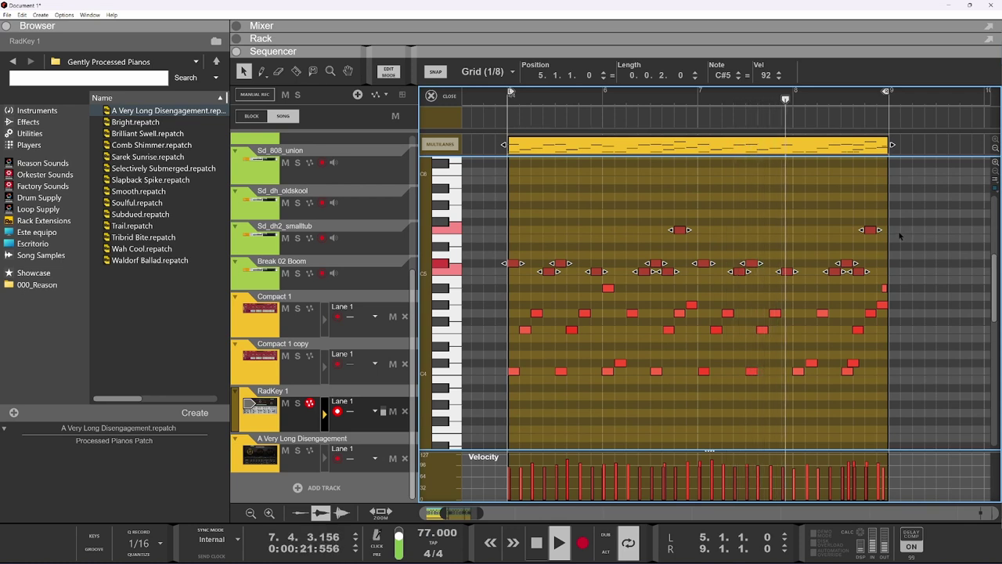
pyautogui.press('space')
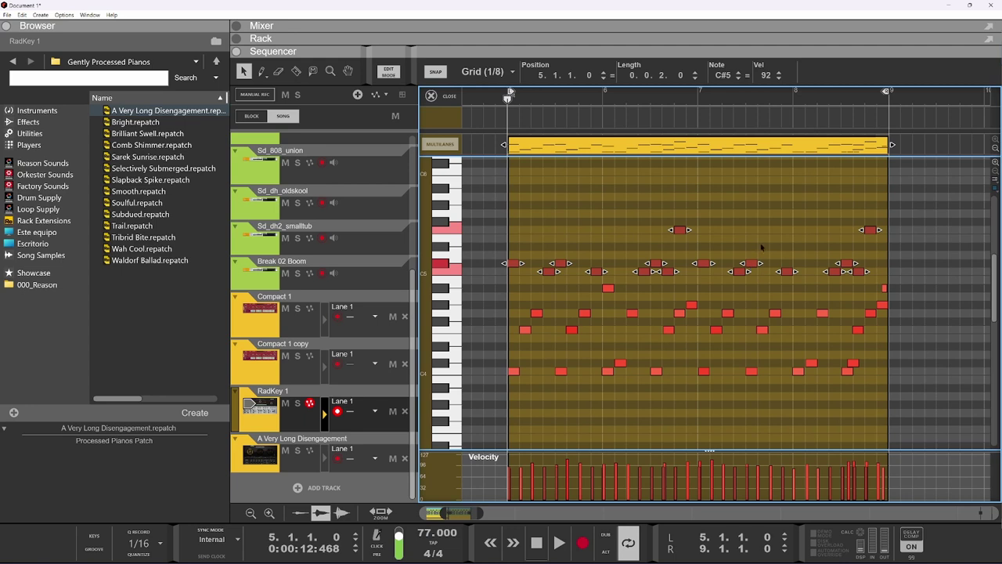
pyautogui.click(762, 247)
pyautogui.click(689, 98)
pyautogui.press('space')
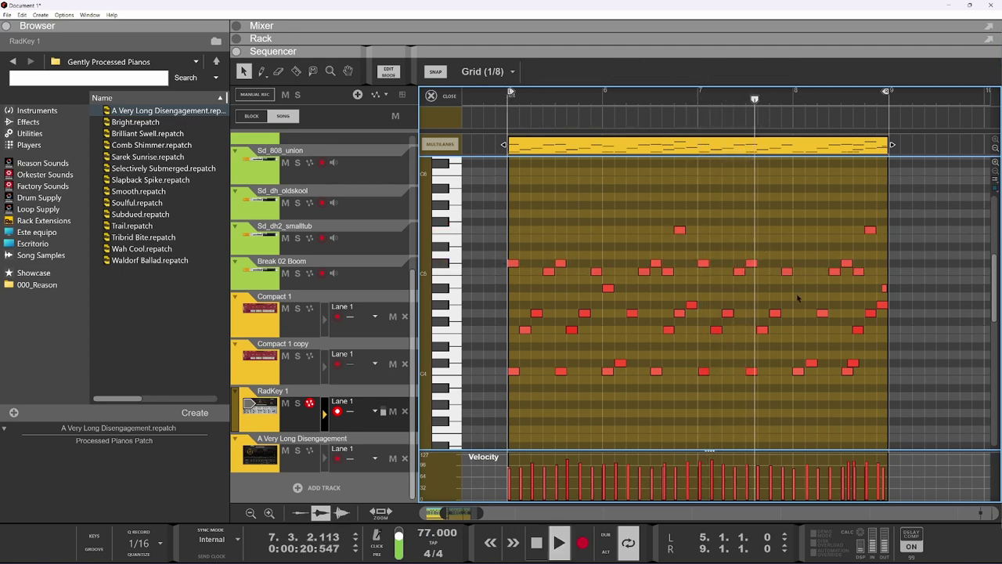
pyautogui.press('space')
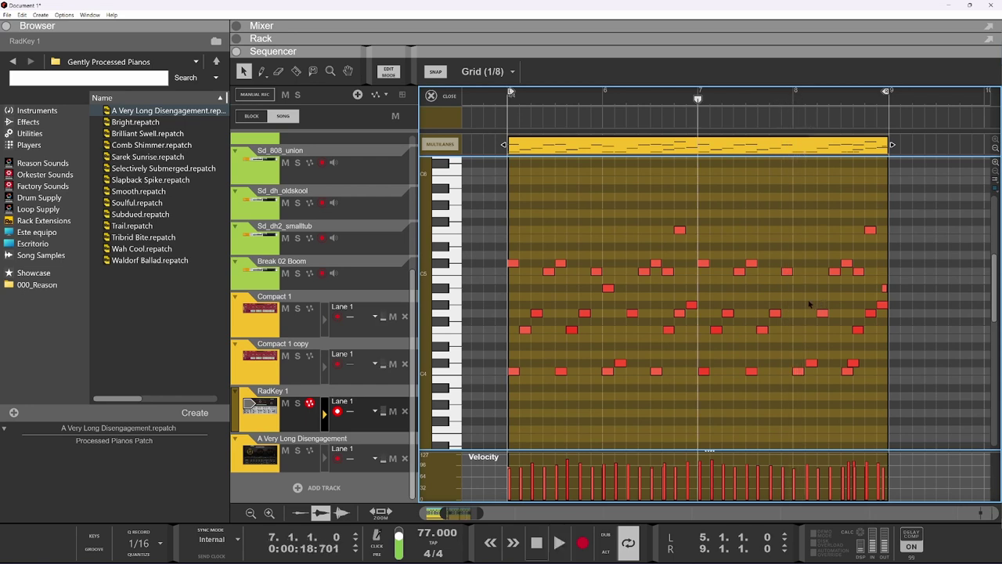
# Step: Add an A#4 eighth note at 8.1.1 with velocity 89 and play from bar 7
pyautogui.click(800, 287)
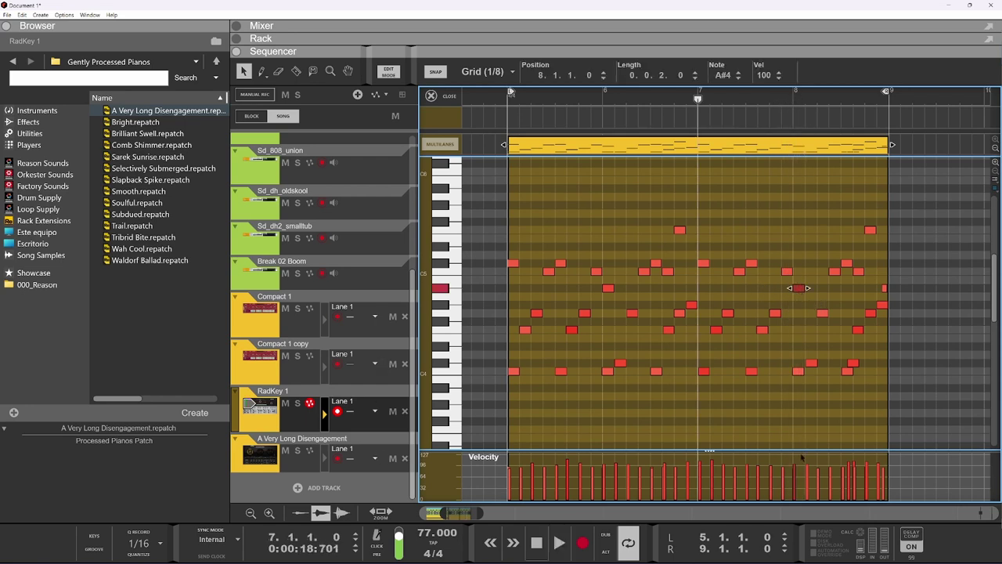
pyautogui.moveTo(767, 75); pyautogui.dragTo(762, 120)
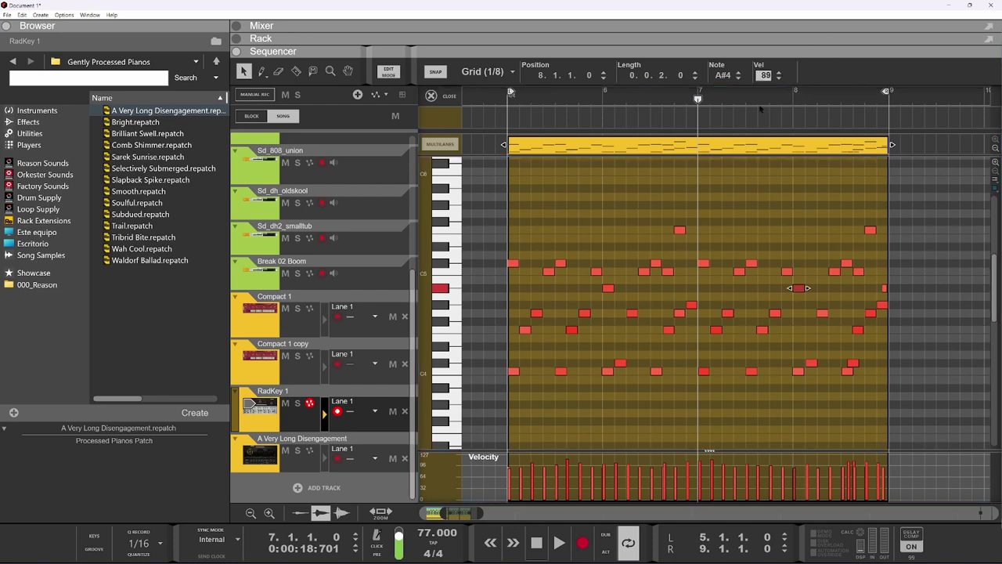
pyautogui.press('space')
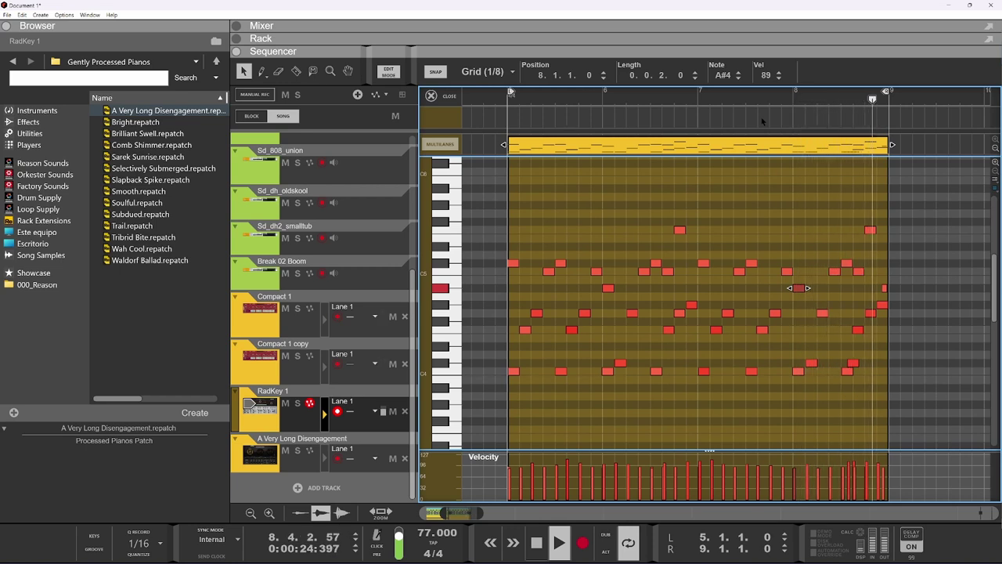
pyautogui.press('KP_8')
pyautogui.press('KP_8')
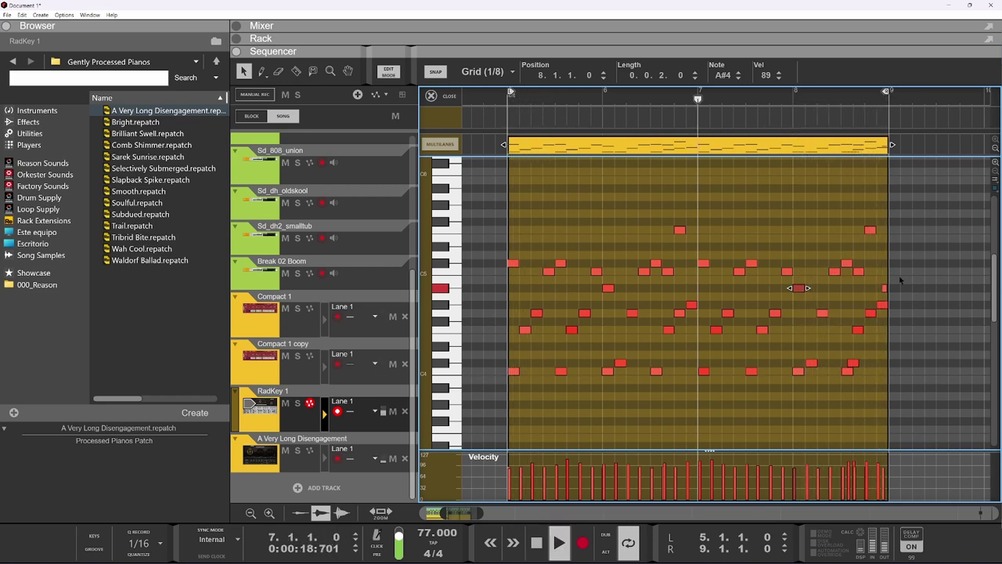
# Step: Raise the F5 note at 8.4.1 to G5 and play back the end of the melody
pyautogui.click(885, 288)
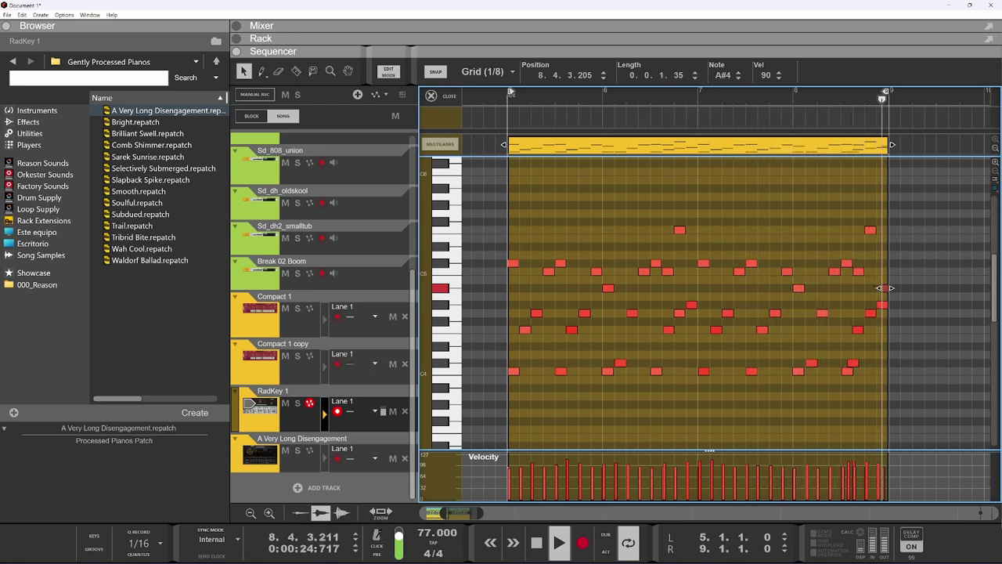
pyautogui.press('space')
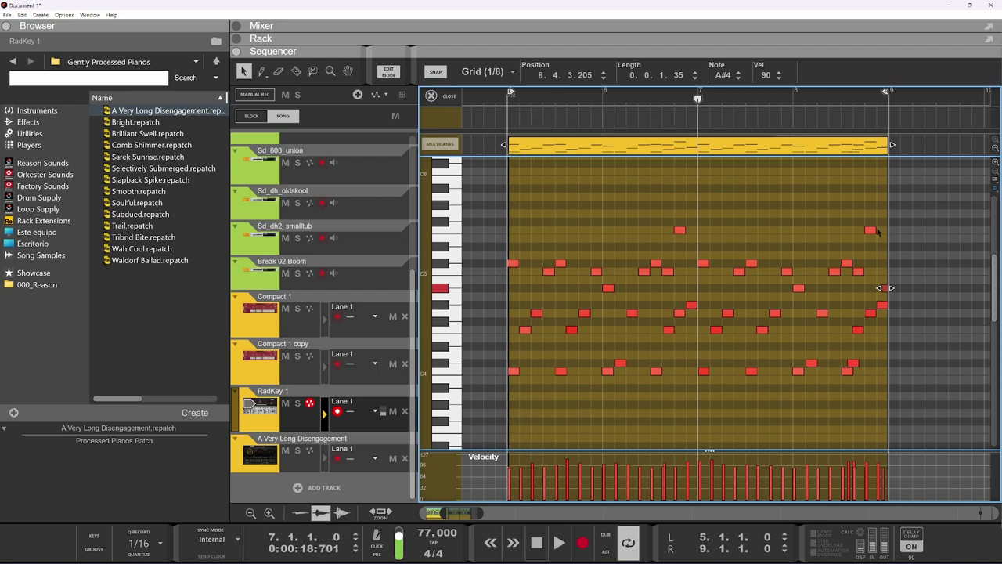
pyautogui.click(875, 236)
pyautogui.moveTo(871, 229); pyautogui.dragTo(873, 222)
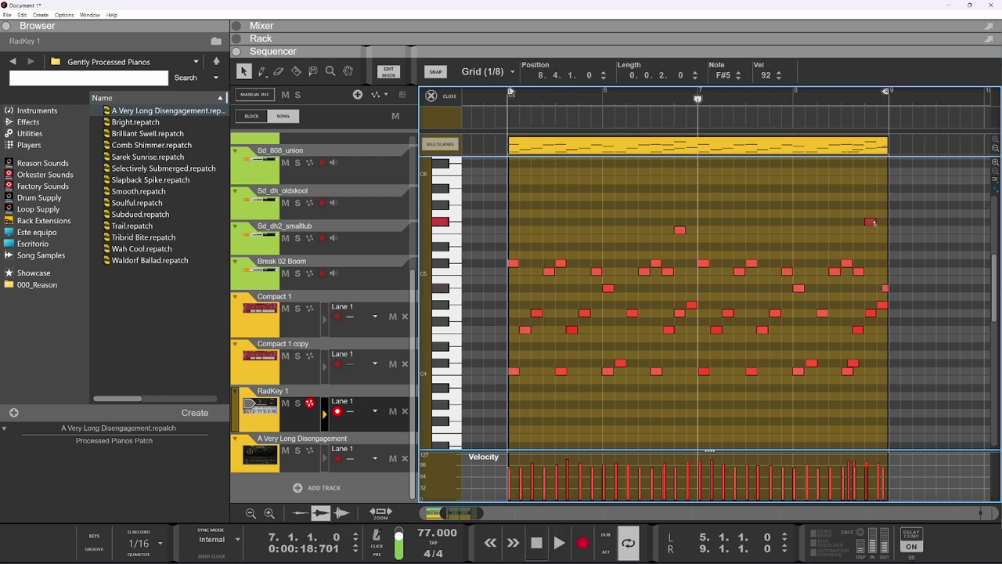
pyautogui.press('space')
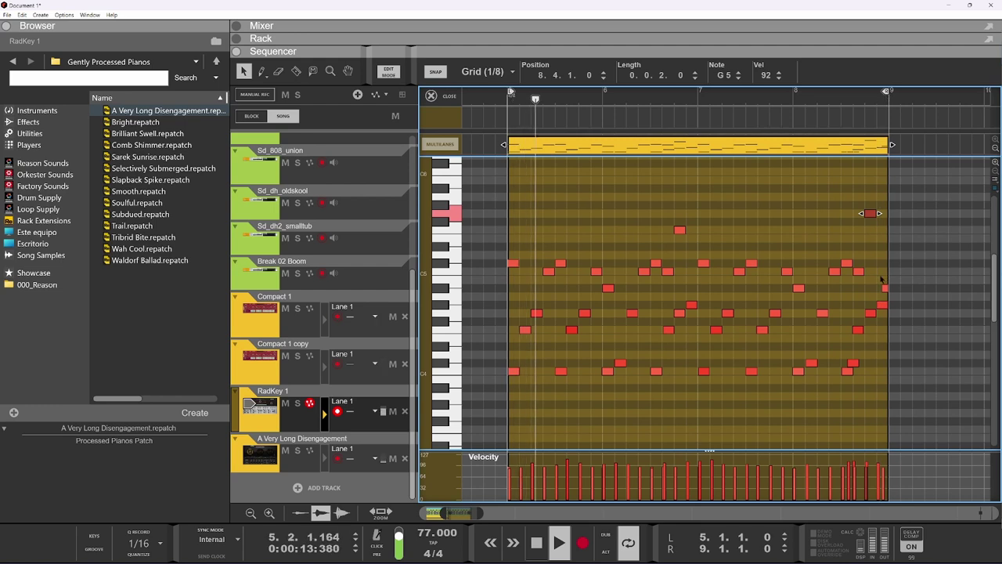
pyautogui.press('space')
# Step: Add an A#5 sixteenth note at 8.4.4 and trim the RadKey 1 clip to a length of four bars
pyautogui.click(881, 188)
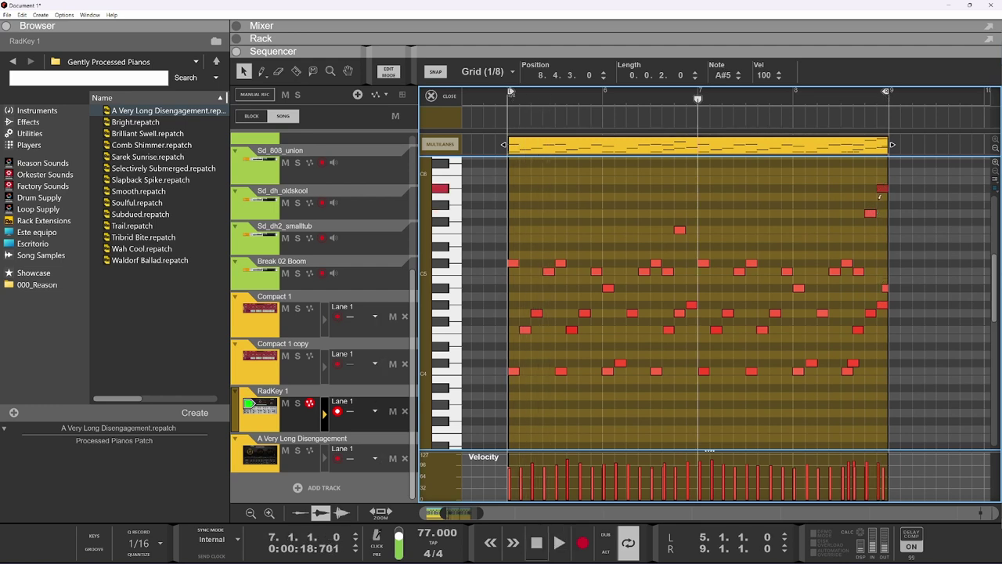
pyautogui.scroll(3, 885, 194)
pyautogui.moveTo(879, 189); pyautogui.dragTo(891, 189)
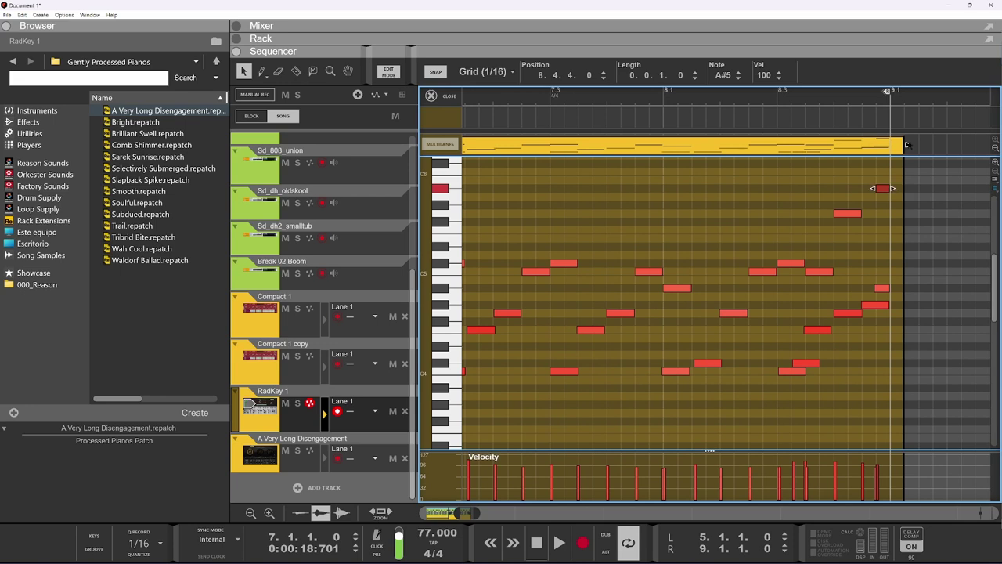
pyautogui.moveTo(906, 144); pyautogui.dragTo(886, 149)
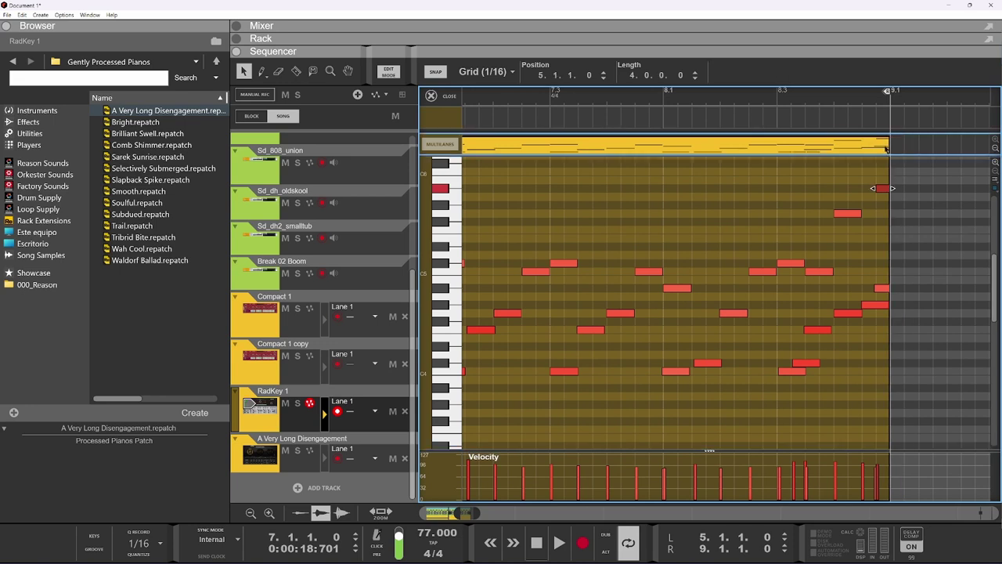
# Step: Add a G#5 sixteenth note at 8.4.3 and leave note editing to return to the arrangement
pyautogui.click(869, 204)
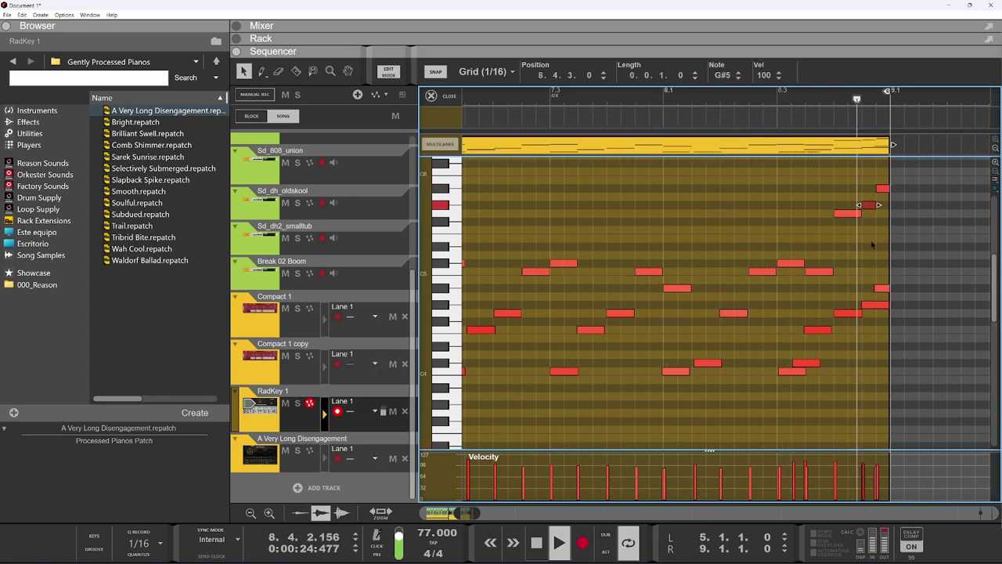
pyautogui.click(450, 96)
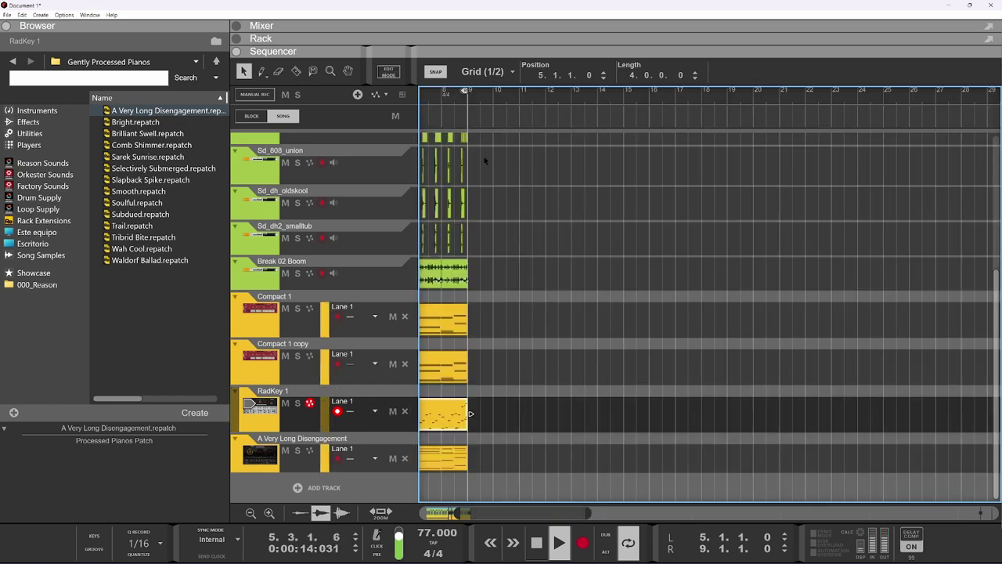
pyautogui.scroll(-1, 598, 270)
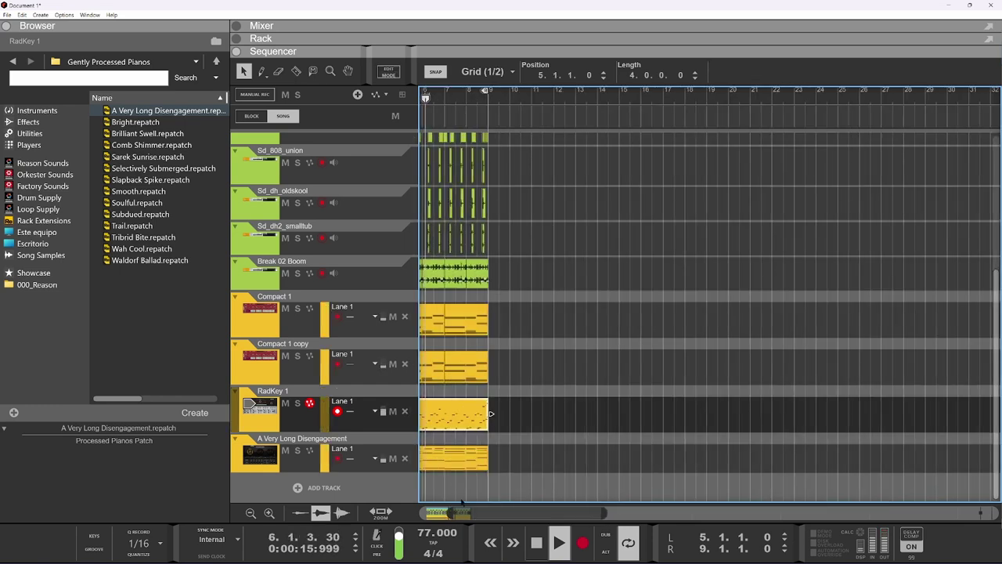
# Step: Extend the loop to start at bar 1 and slightly lower the RadKey 1 mix channel level in the rack
pyautogui.moveTo(462, 512); pyautogui.dragTo(427, 512)
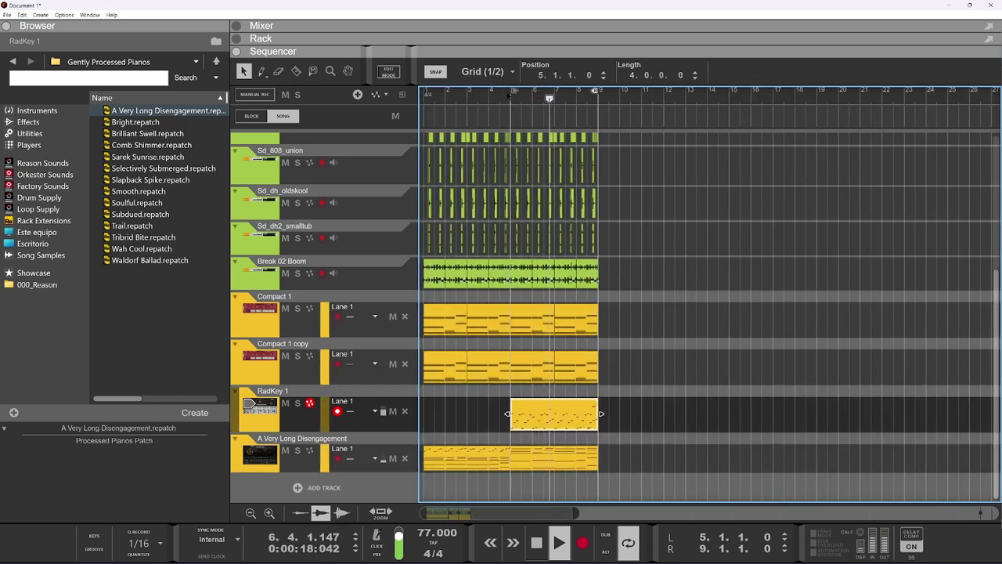
pyautogui.moveTo(508, 94); pyautogui.dragTo(378, 121)
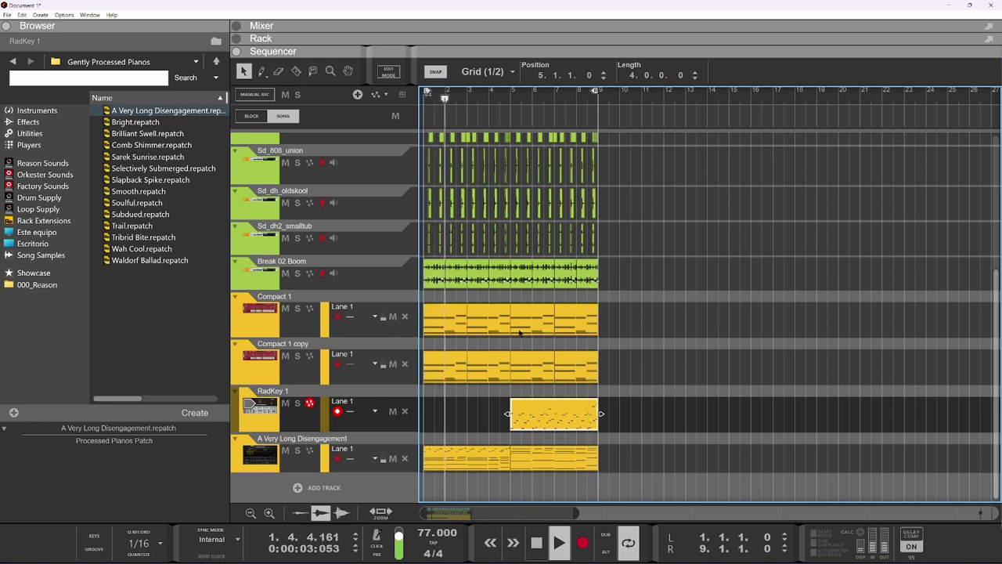
pyautogui.moveTo(645, 39); pyautogui.dragTo(644, 512)
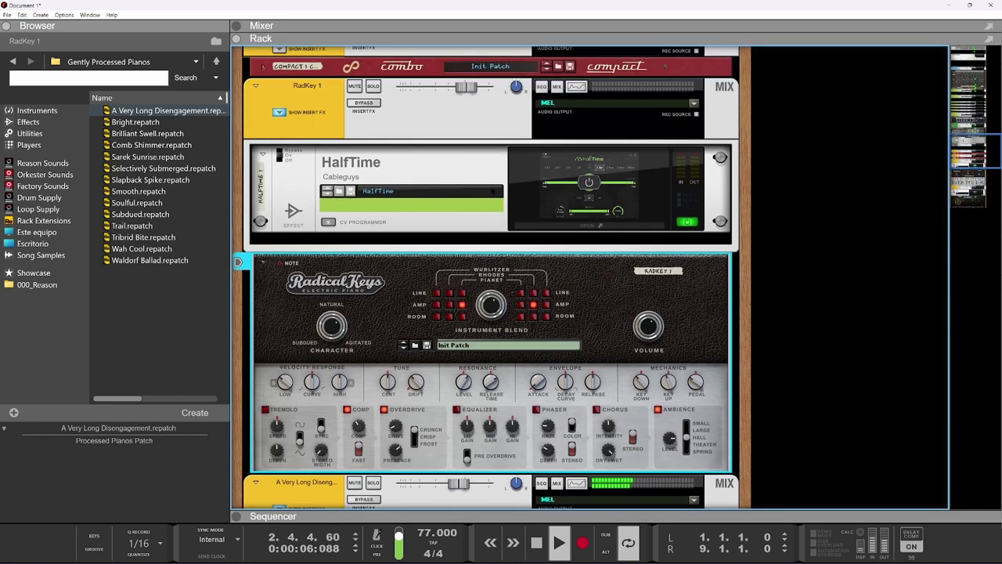
pyautogui.scroll(2, 492, 191)
pyautogui.moveTo(467, 163); pyautogui.dragTo(461, 167)
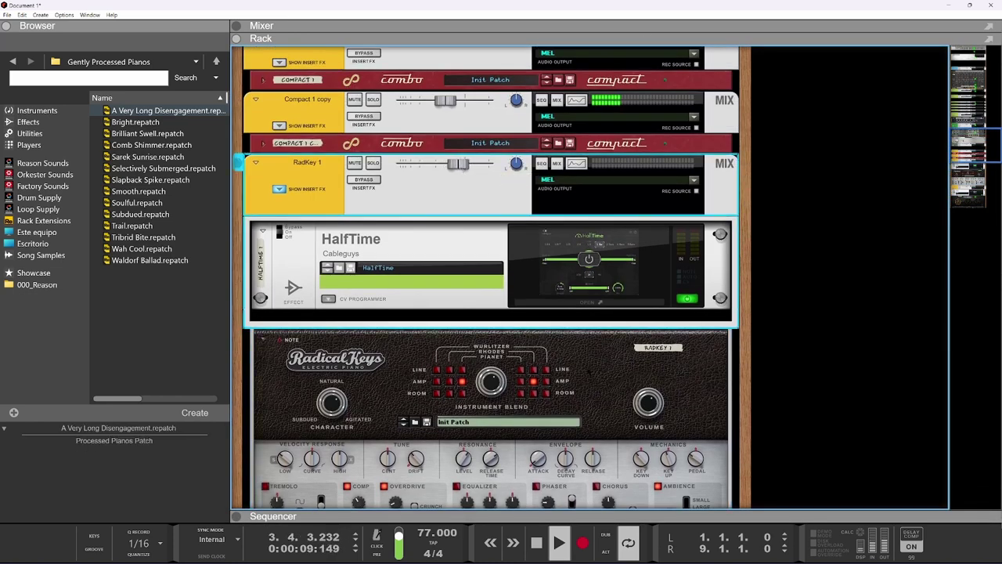
# Step: Set the Radical Keys master volume to 3.9 dB
pyautogui.click(648, 402)
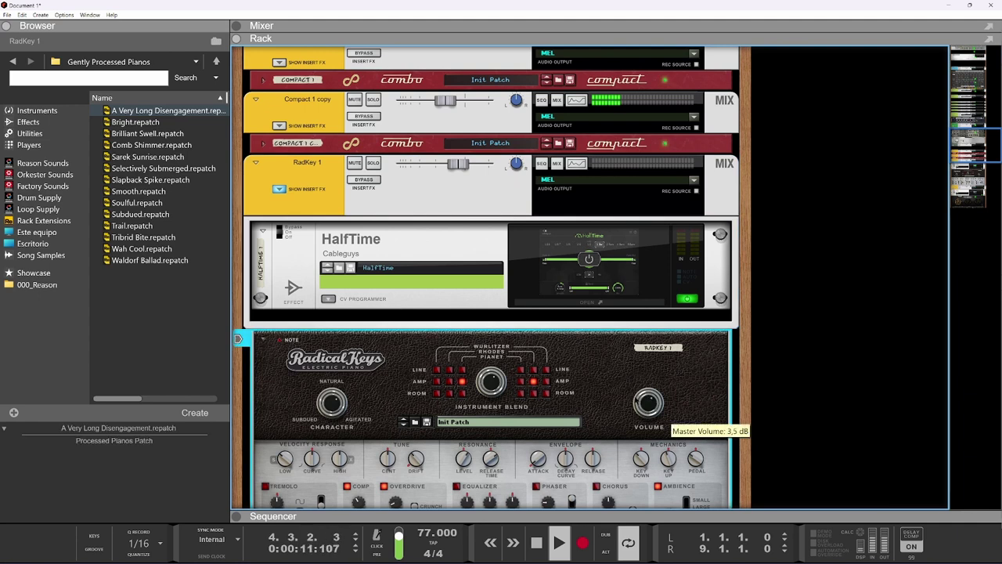
pyautogui.scroll(-13, 594, 438)
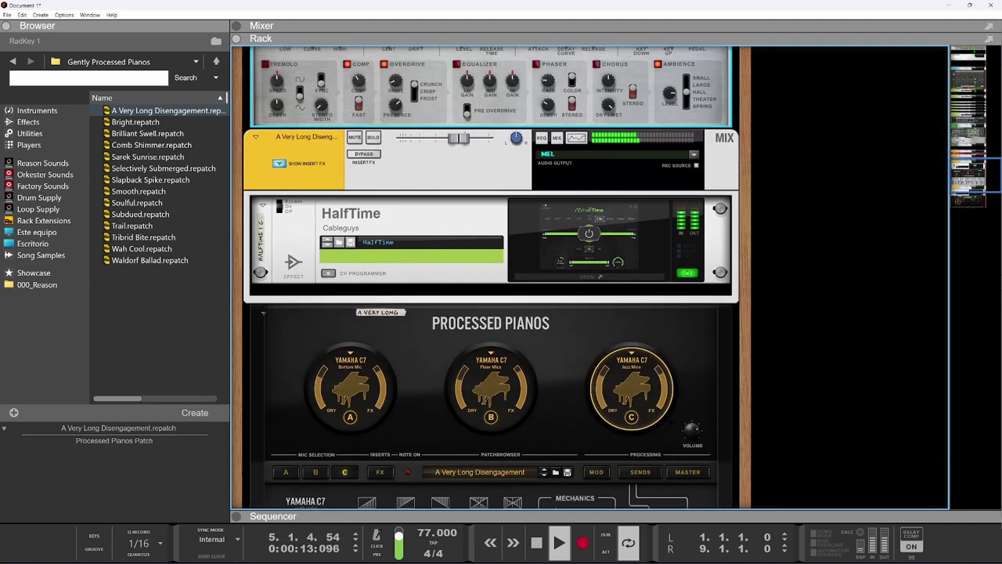
pyautogui.scroll(11, 642, 298)
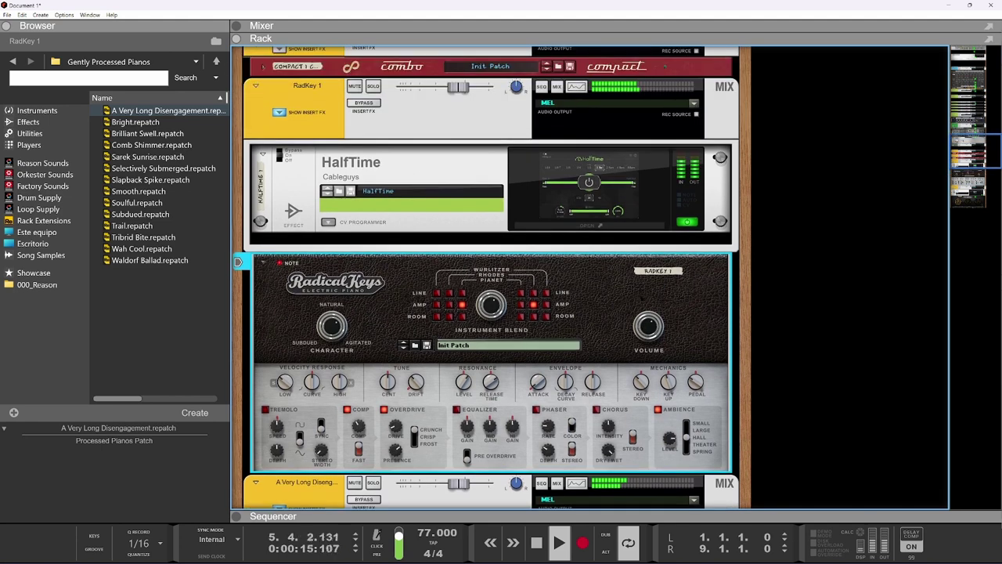
pyautogui.moveTo(662, 344)
pyautogui.scroll(-12, 654, 344)
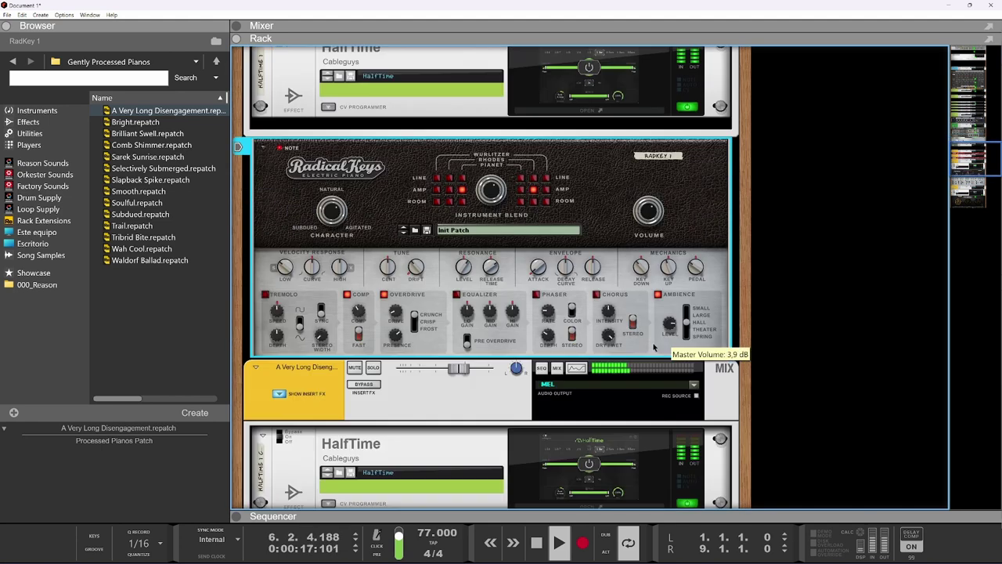
pyautogui.scroll(11, 627, 321)
pyautogui.scroll(1, 610, 300)
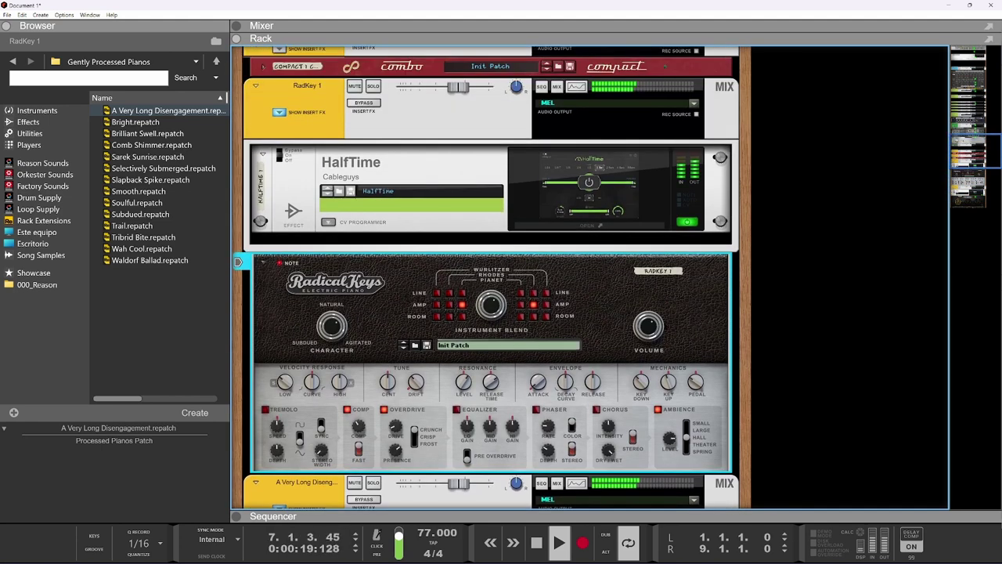
# Step: Set the volume of the Processed Pianos device to 8.8 dB
pyautogui.scroll(-14, 664, 344)
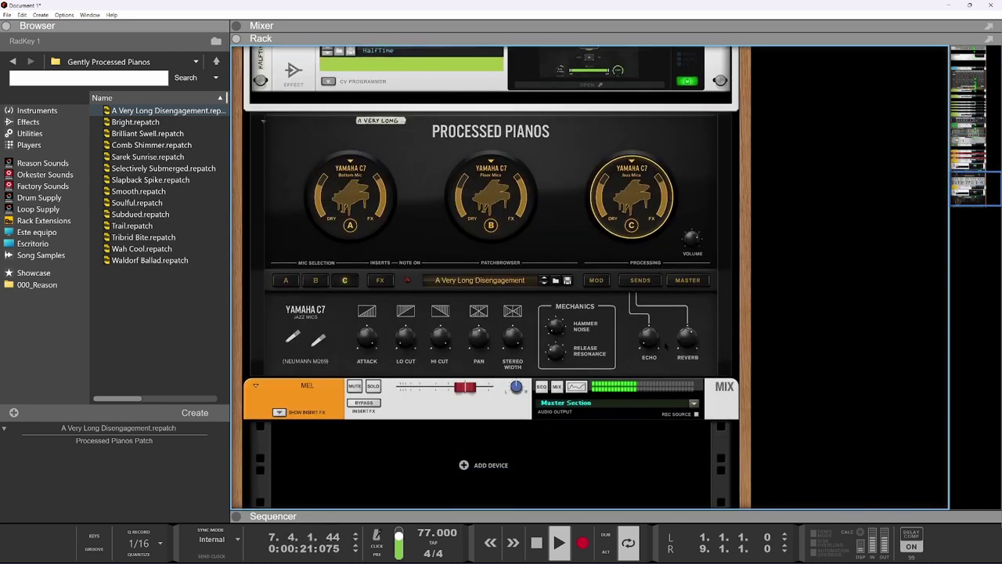
pyautogui.click(692, 239)
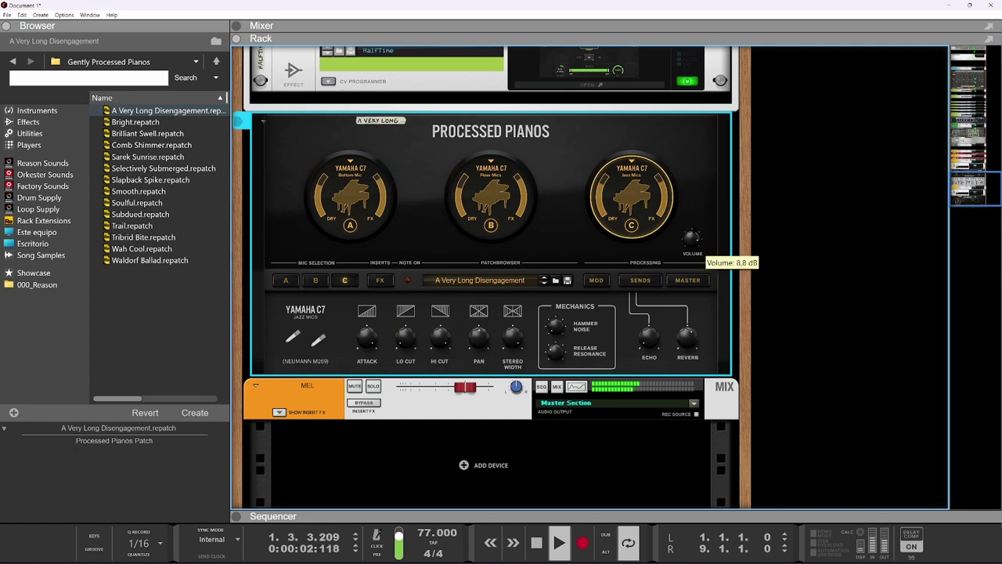
pyautogui.scroll(3, 691, 239)
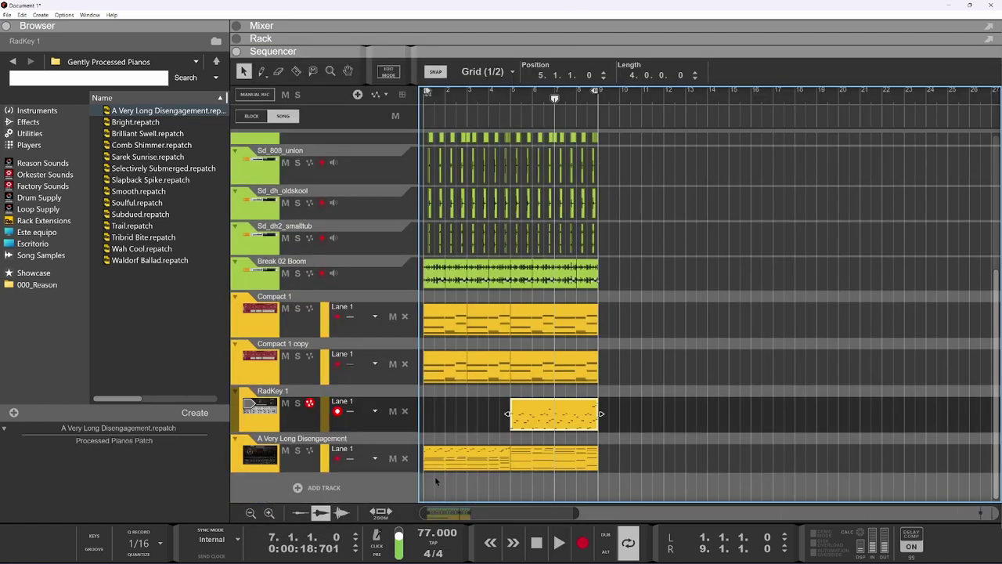
# Step: Open the first A Very Long Disengagement clip for note editing, loop its four bars and play it
pyautogui.doubleClick(437, 462)
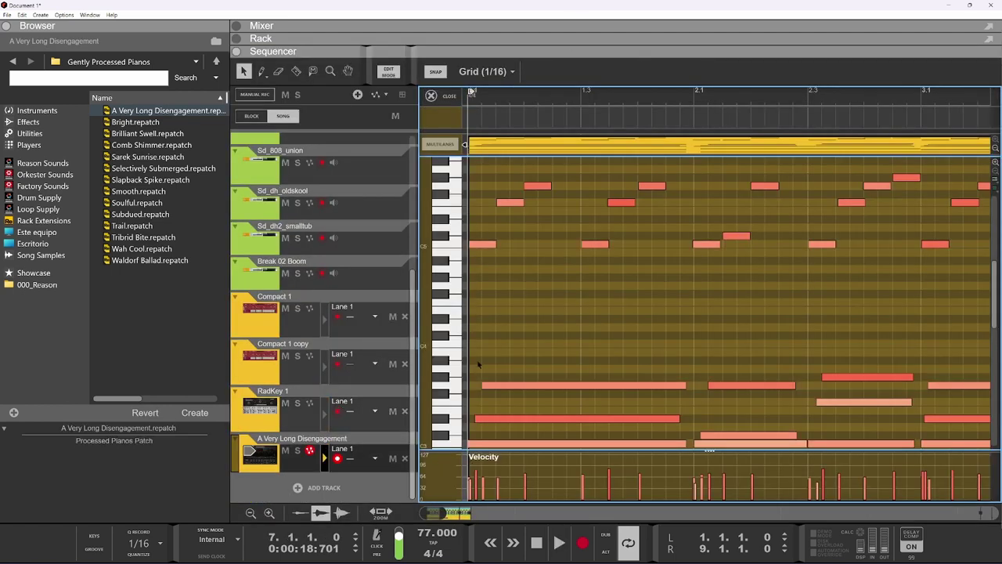
pyautogui.click(500, 145)
pyautogui.press('p')
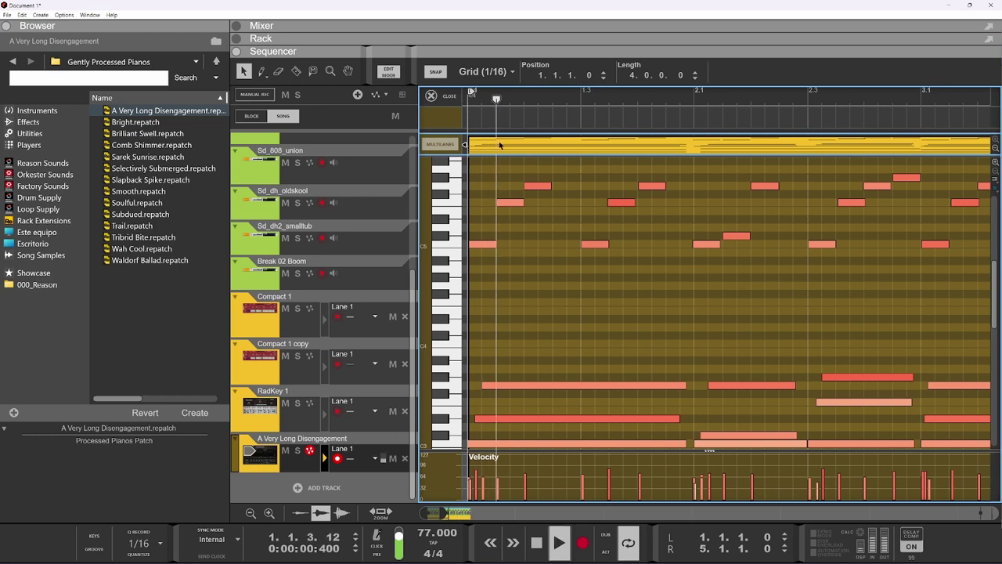
pyautogui.press('space')
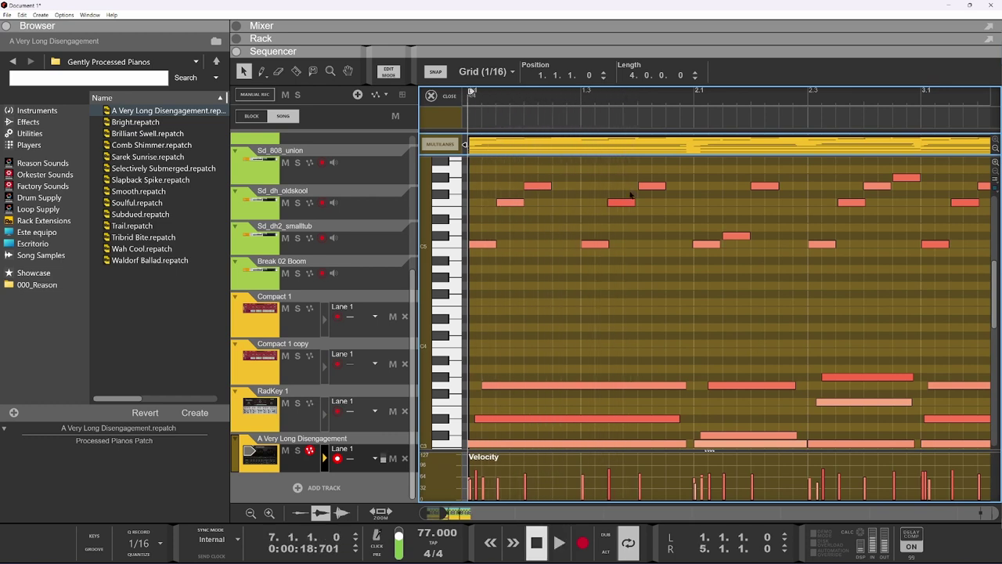
# Step: Try the F5 note on beat 3 of bar 1 at position 1.3.1.217 and play it back
pyautogui.moveTo(618, 202); pyautogui.dragTo(612, 204)
pyautogui.press('space')
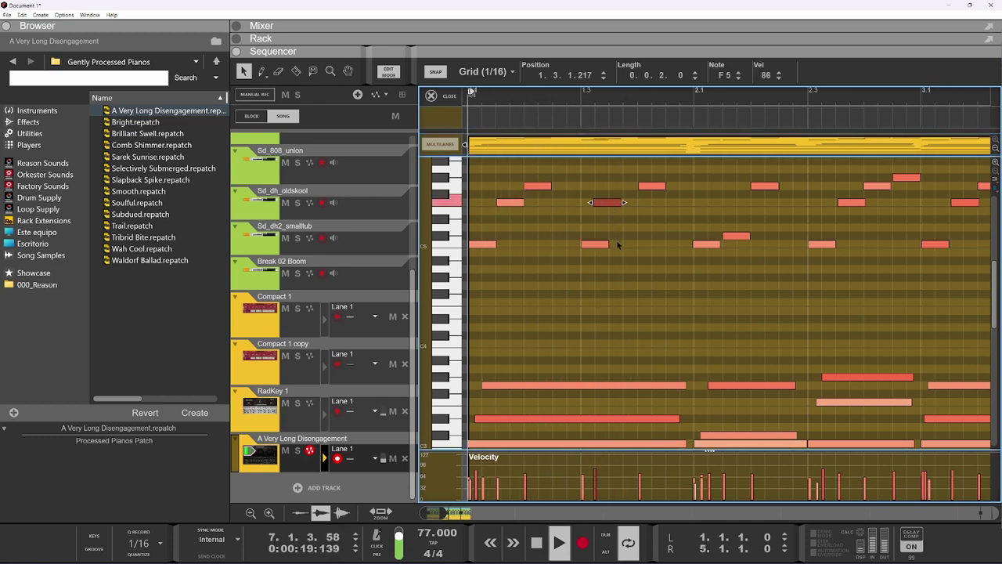
pyautogui.press('space')
pyautogui.press('space')
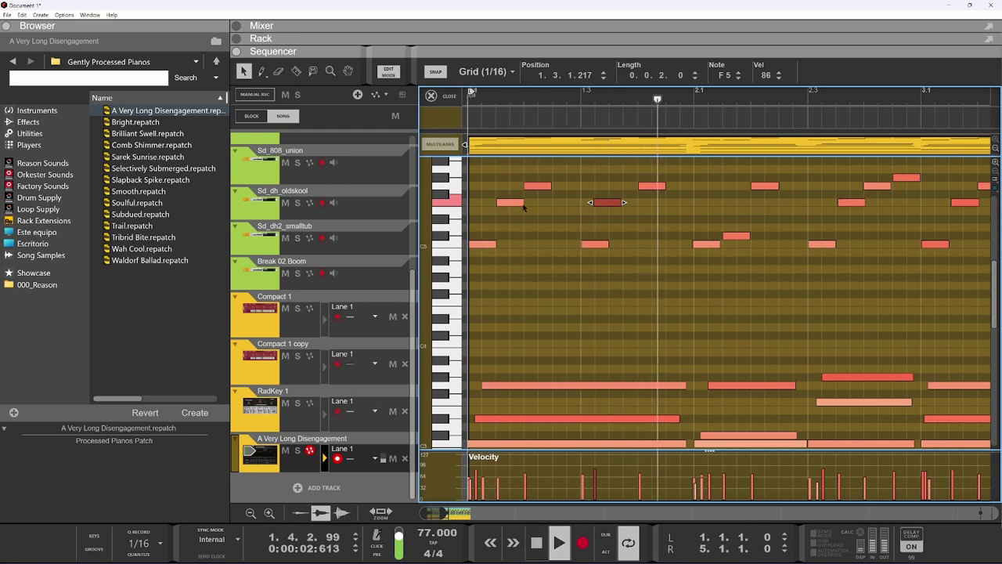
# Step: Try the G5 note near the end of bar 1 at 1.3.4.15 and 1.3.3.15, playing back each timing
pyautogui.press('space')
pyautogui.press('space')
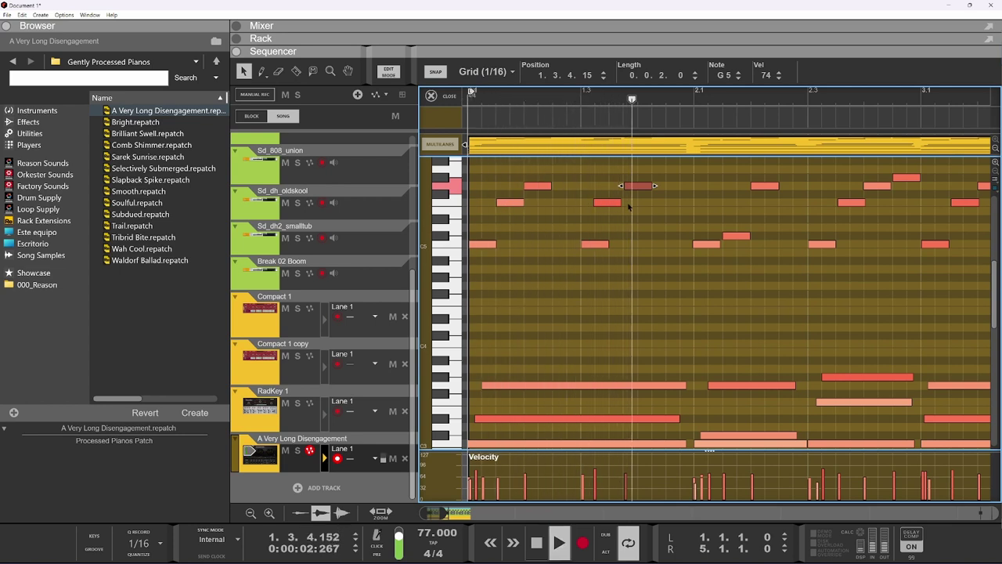
pyautogui.press('space')
pyautogui.click(625, 186)
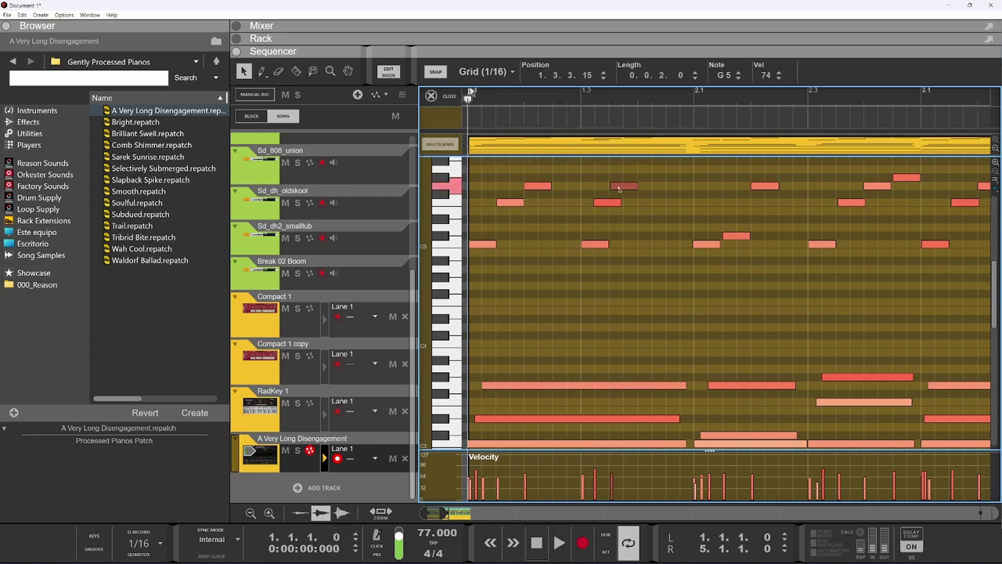
pyautogui.press('space')
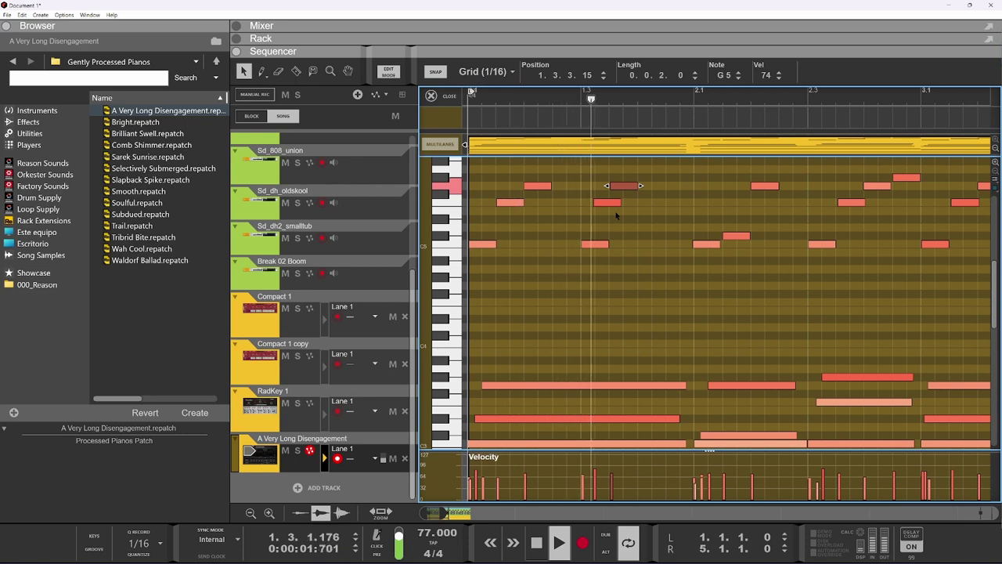
# Step: Try the G5 note at 1.4.3.15, return it to 1.4.1.15 and play back bar 1
pyautogui.press('space')
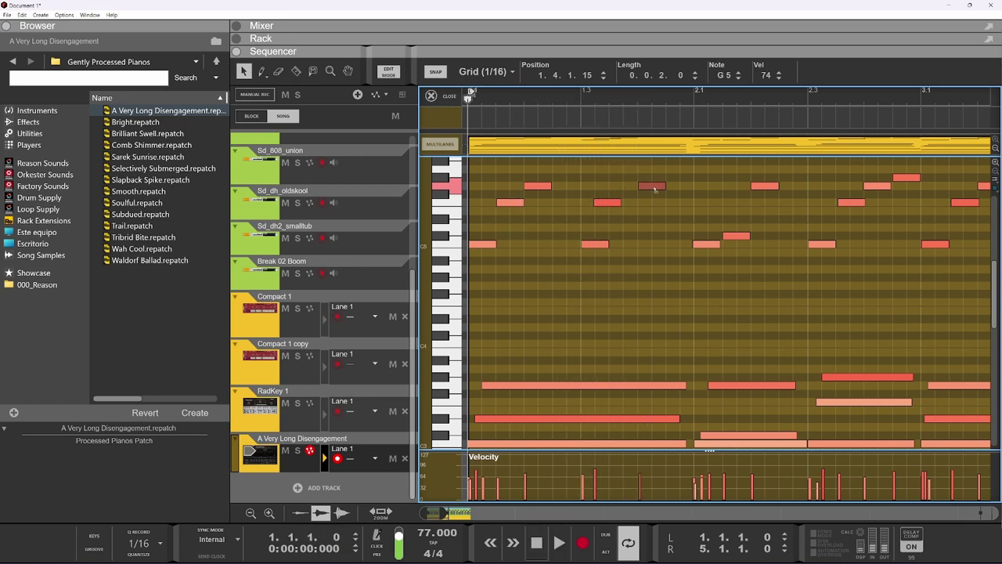
pyautogui.press('space')
pyautogui.scroll(3, 660, 265)
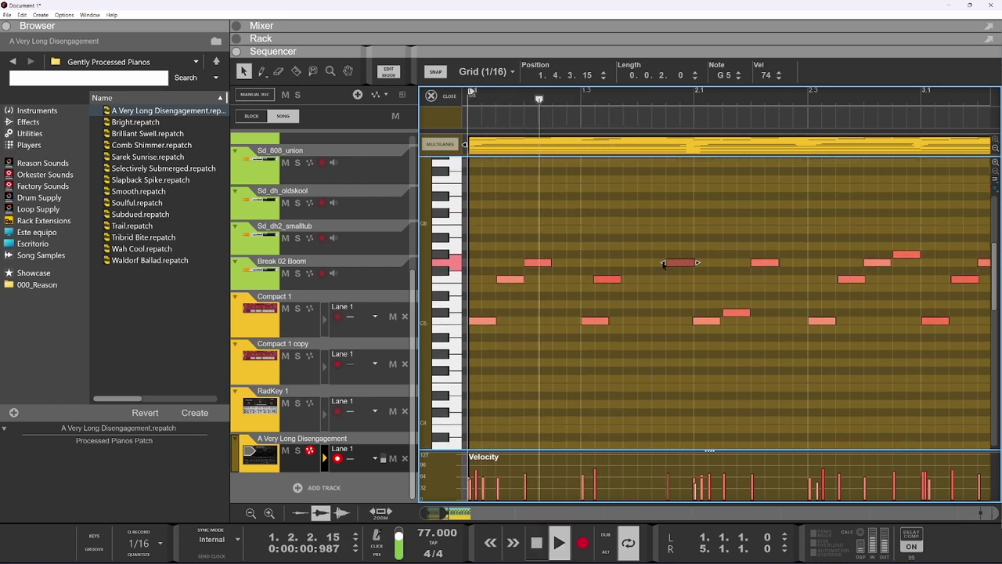
pyautogui.press('space')
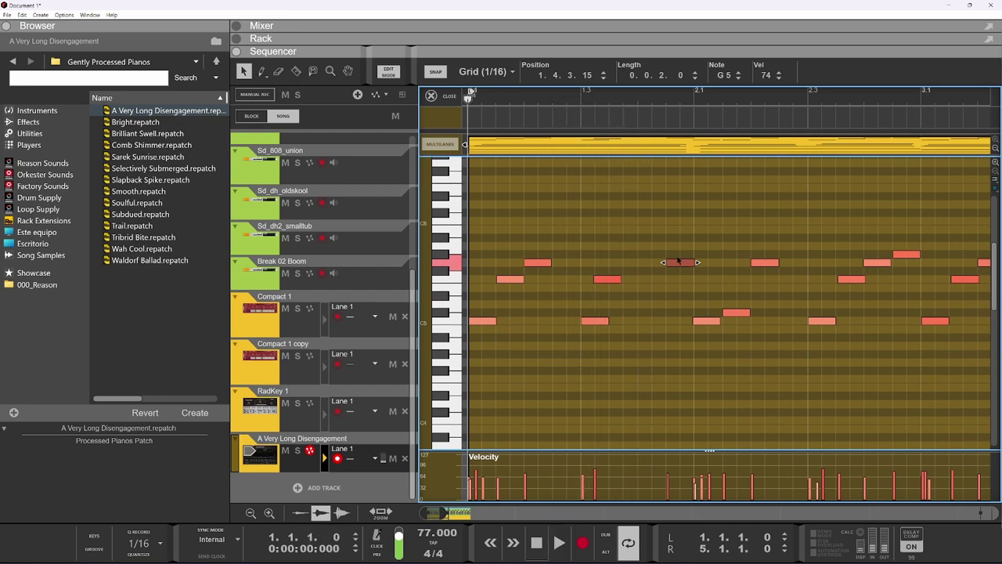
pyautogui.moveTo(661, 263); pyautogui.dragTo(648, 263)
pyautogui.press('space')
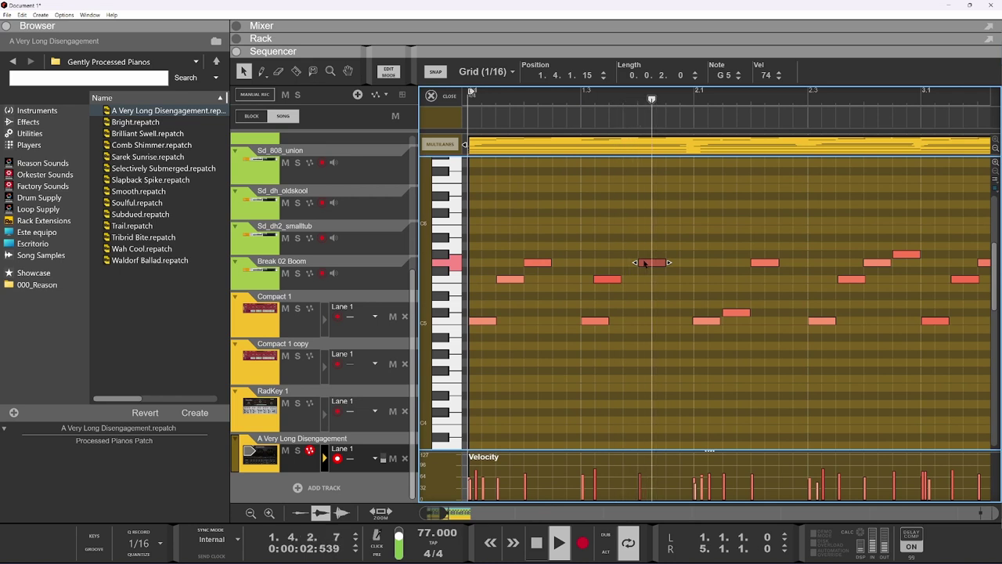
# Step: Try the F5 note at 1.3.3.217, move it back to 1.3.2.217 and play back the phrase
pyautogui.press('space')
pyautogui.moveTo(610, 281); pyautogui.dragTo(637, 281)
pyautogui.press('space')
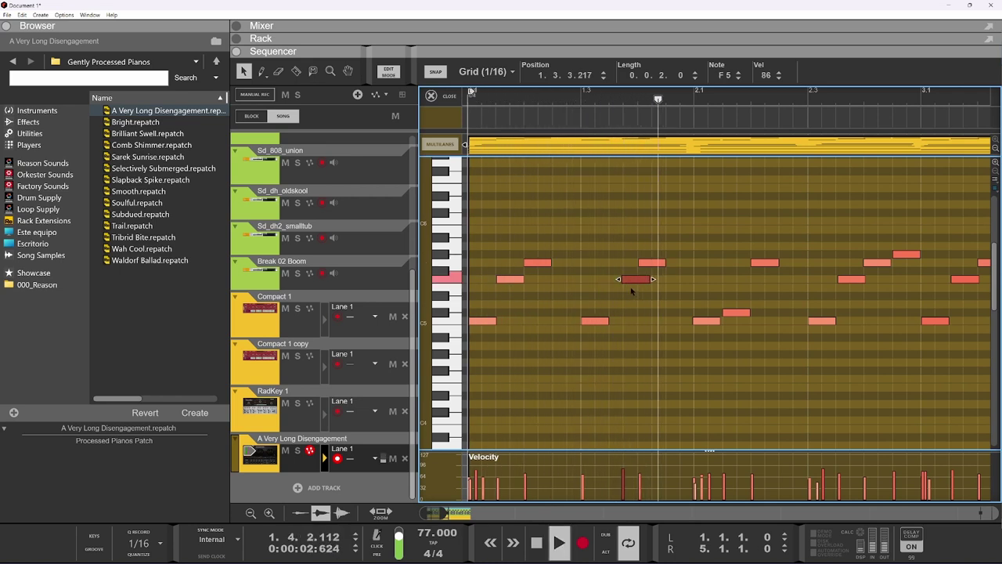
pyautogui.press('space')
pyautogui.press('space')
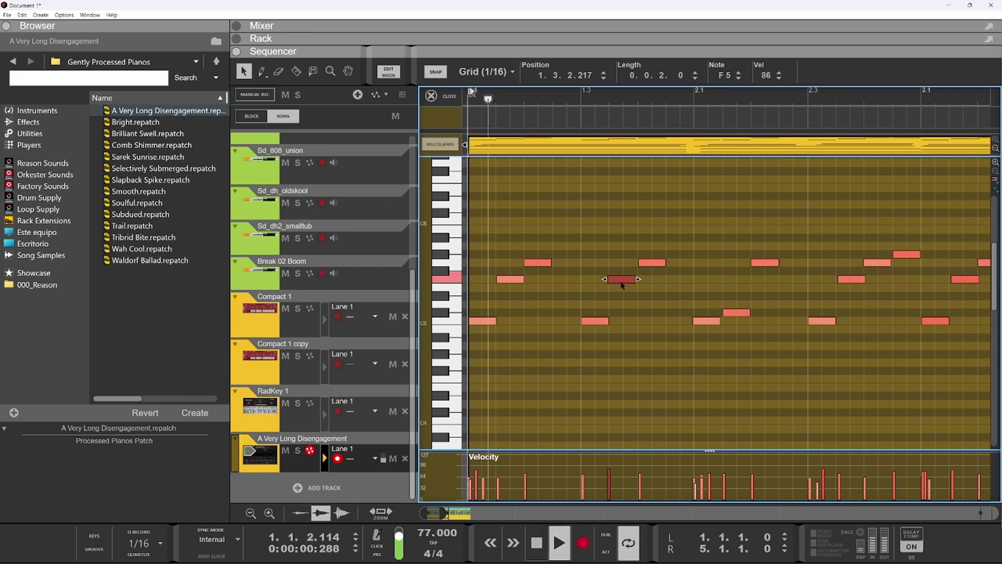
pyautogui.press('space')
pyautogui.press('space')
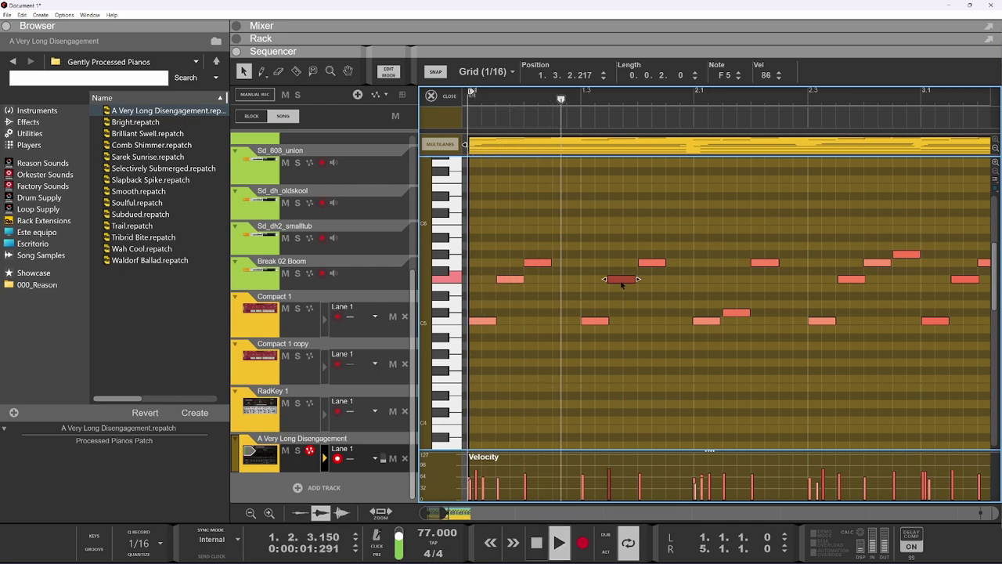
pyautogui.press('space')
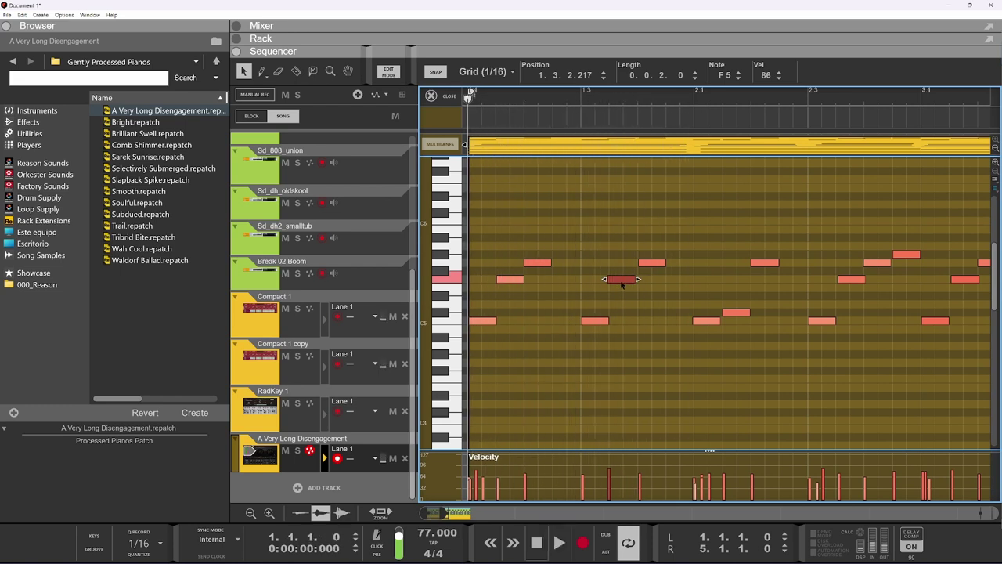
# Step: Move the first F5 note of bar 1 to 1.1.4.14 and play back the phrase
pyautogui.press('space')
pyautogui.press('space')
pyautogui.press('space')
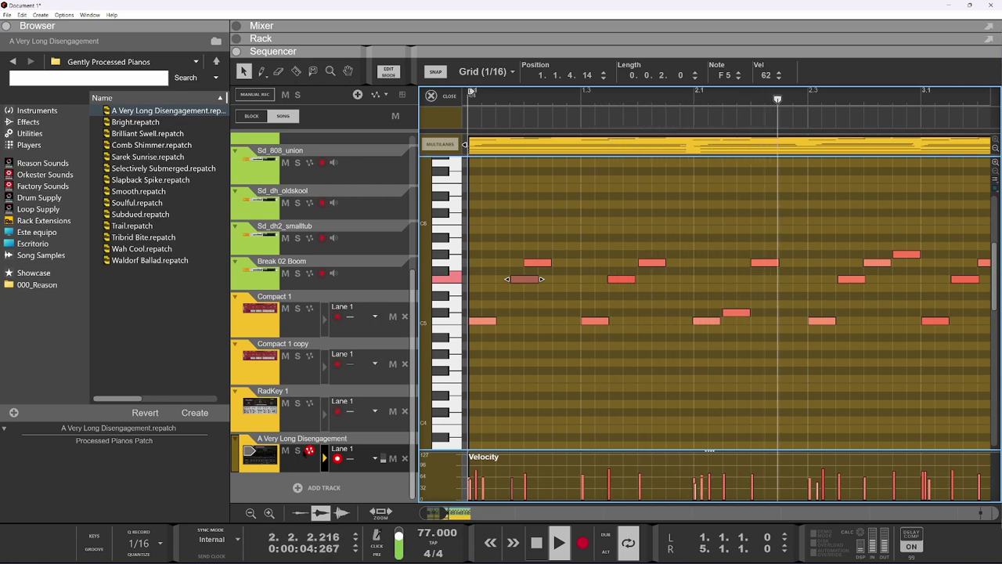
# Step: Solo the A Very Long Disengagement track and play its opening bars
pyautogui.click(298, 450)
pyautogui.press('space')
pyautogui.press('space')
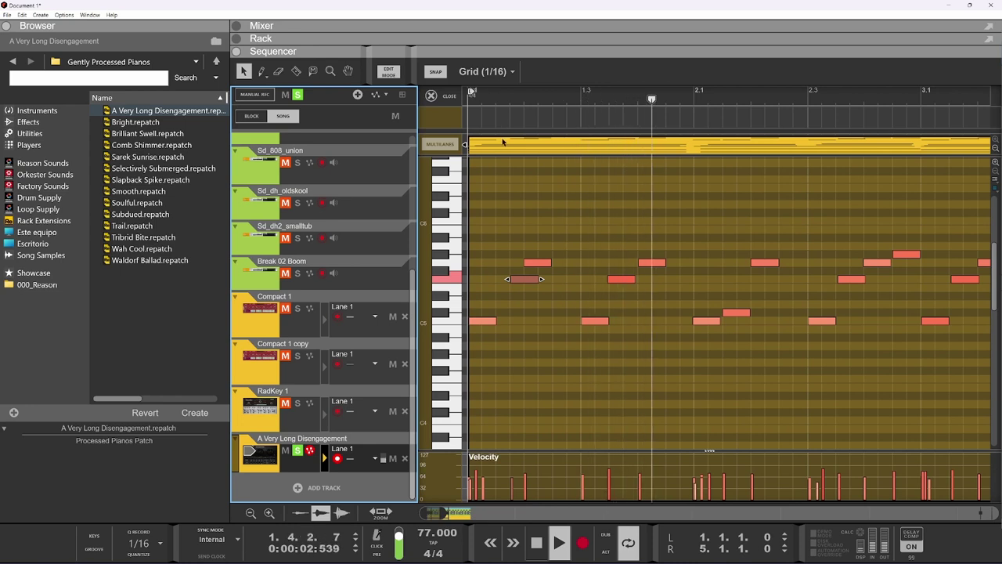
pyautogui.press('space')
pyautogui.press('space')
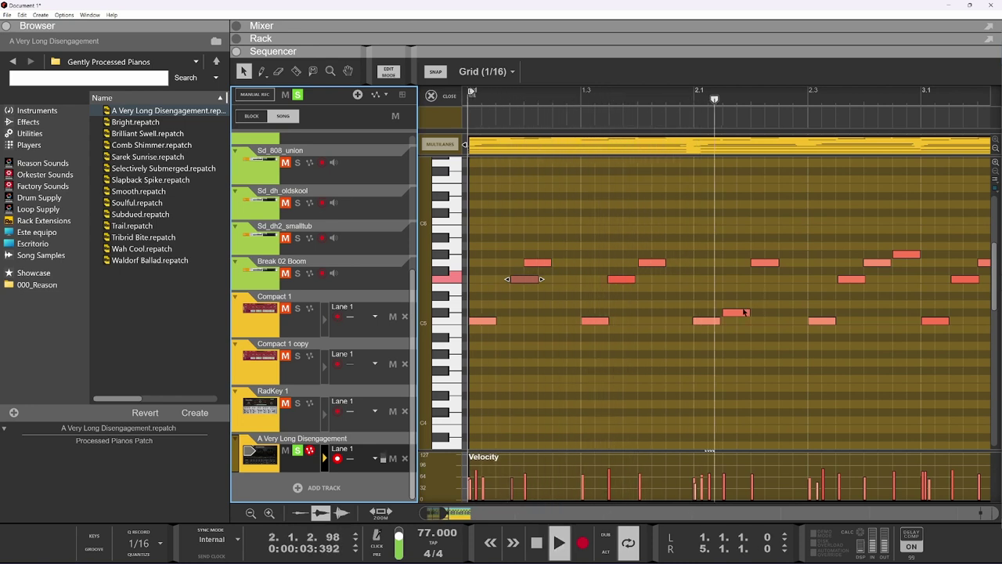
# Step: Delay three bar 2 notes by a sixteenth: C#5 to 2.1.4.1, the F5 after beat 3, and G#5 to 2.4.4.3
pyautogui.press('space')
pyautogui.moveTo(739, 313); pyautogui.dragTo(753, 315)
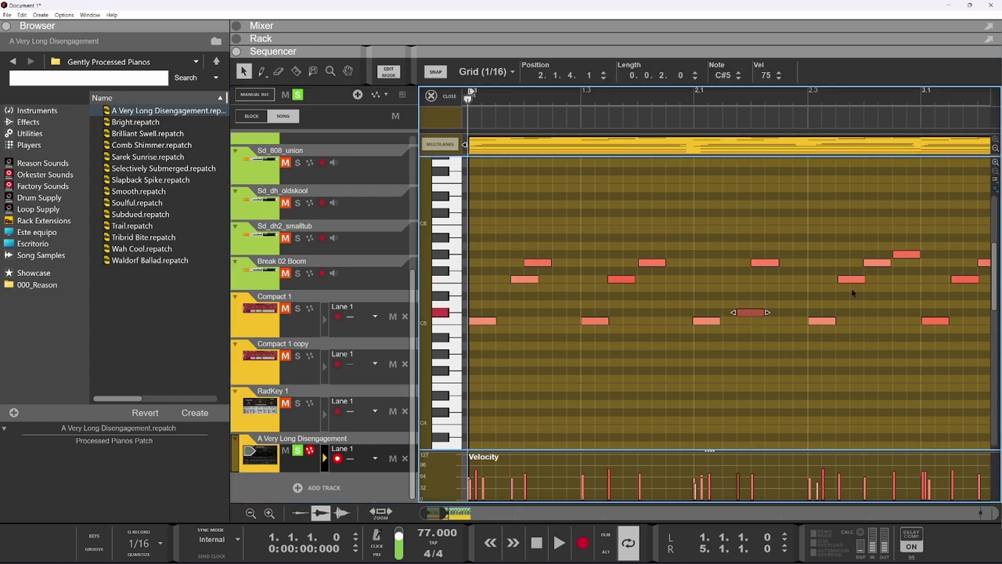
pyautogui.moveTo(851, 280); pyautogui.dragTo(914, 254)
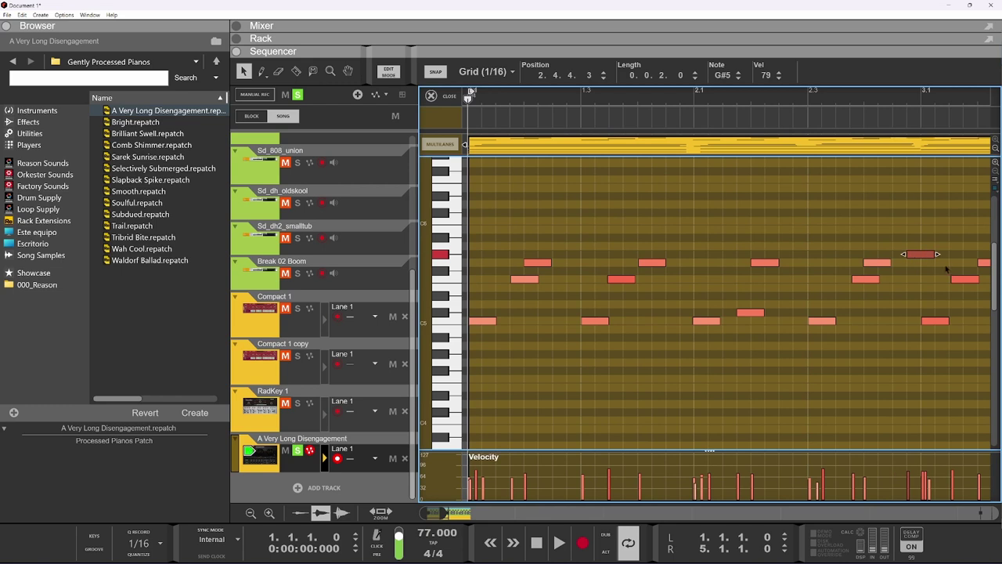
# Step: Try a length of 0.0.0.237 for the G#5 note at 2.4.4.3, play it back and undo the shortening
pyautogui.press('space')
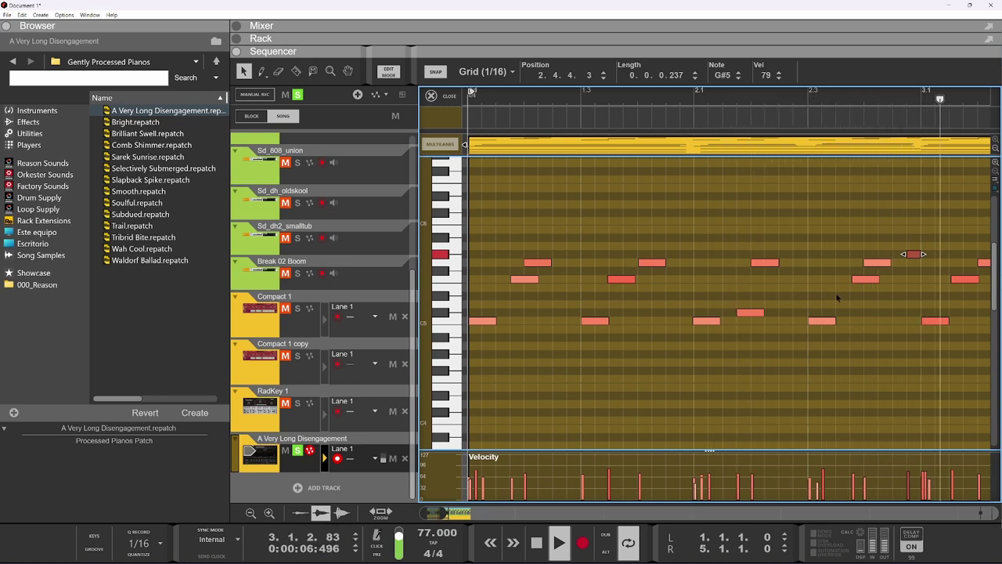
pyautogui.press('space')
pyautogui.hotkey('ctrl', 'z')
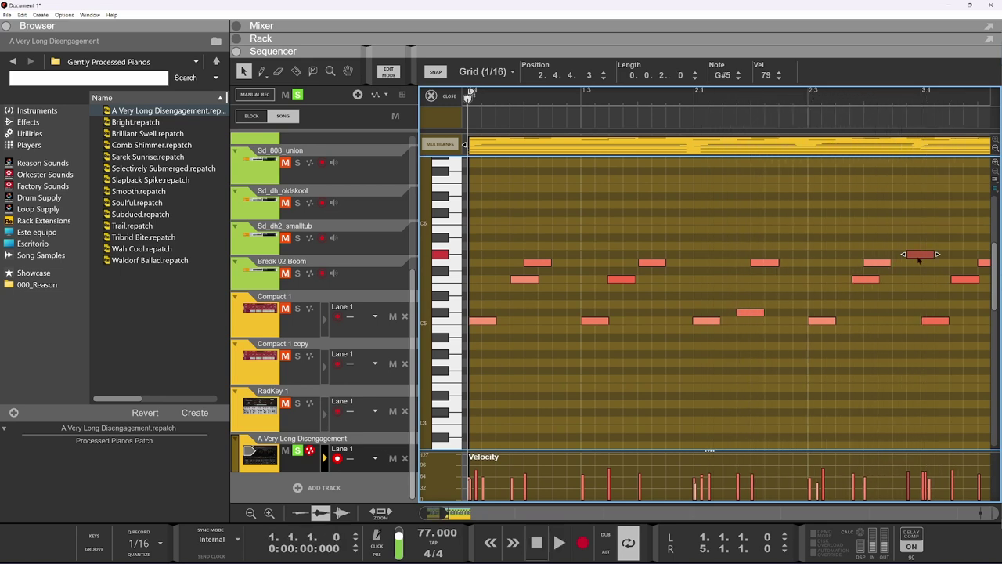
# Step: Play the start of the soloed piano clip and show its Processed Pianos device in the rack
pyautogui.press('space')
pyautogui.scroll(-3, 707, 313)
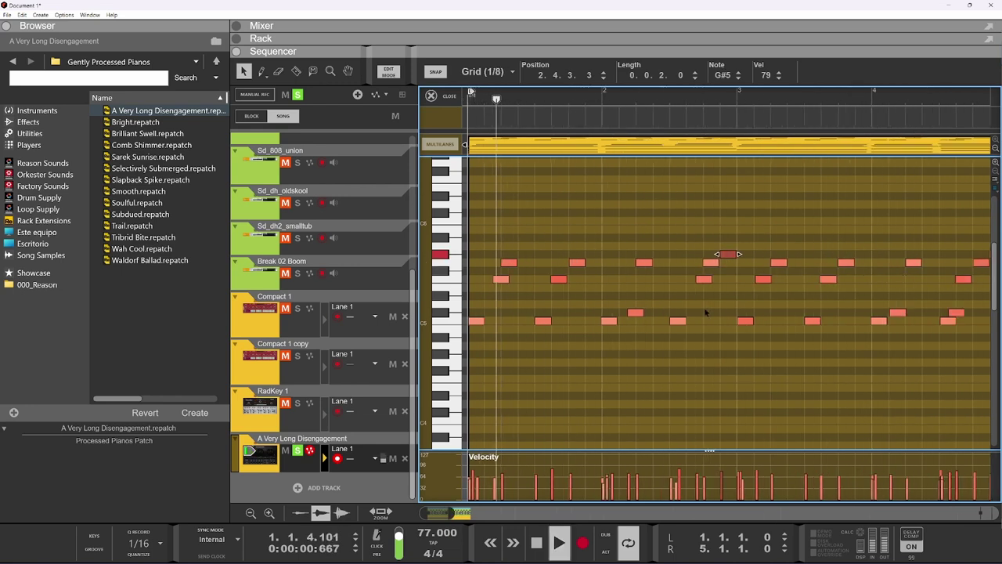
pyautogui.press('space')
pyautogui.click(559, 39)
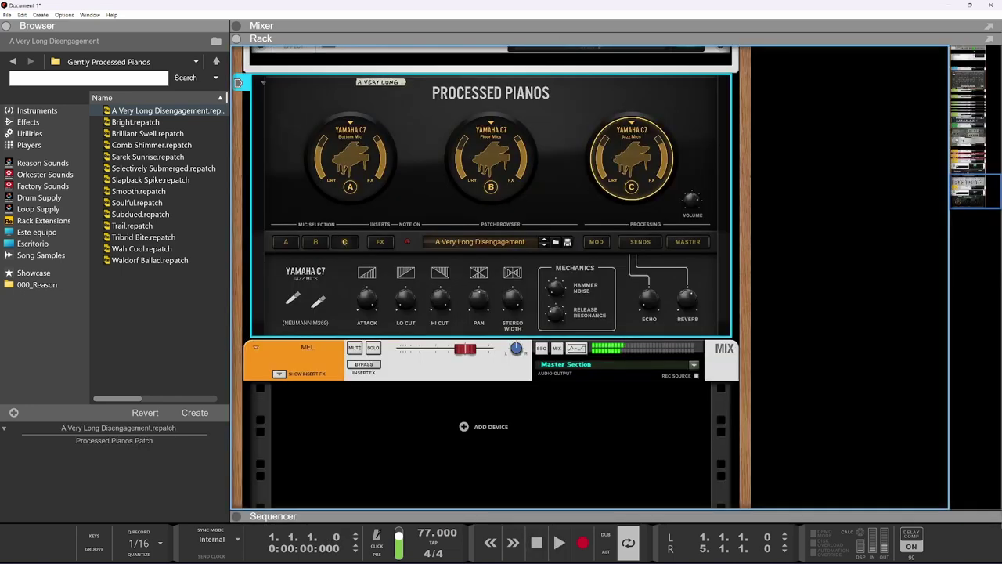
# Step: Check the HalfTime effect on the piano during playback, close its window and bring the sequencer into view
pyautogui.scroll(3, 557, 273)
pyautogui.click(564, 116)
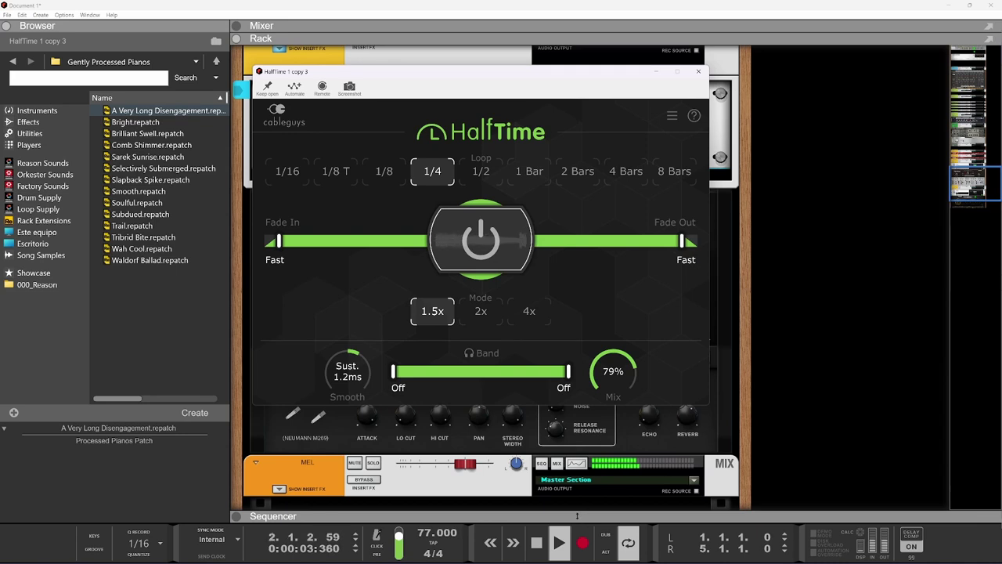
pyautogui.moveTo(577, 515); pyautogui.dragTo(675, 118)
pyautogui.click(696, 74)
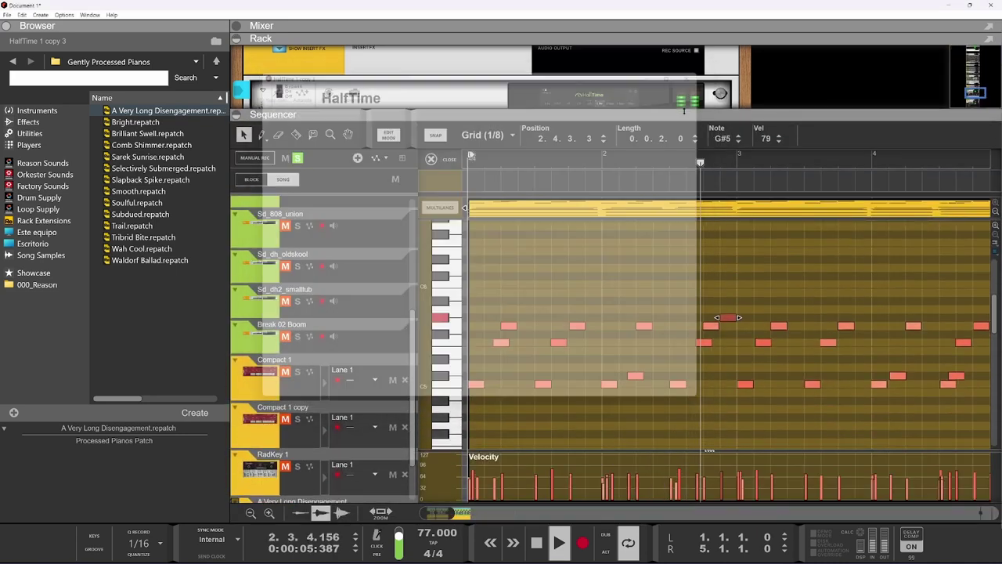
pyautogui.press('space')
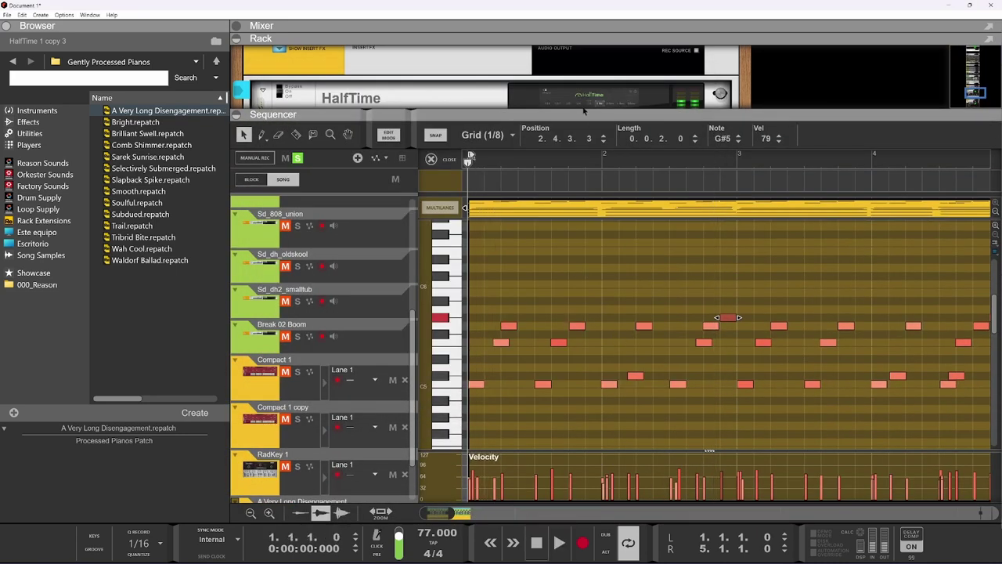
# Step: Audition the soloed piano loop and examine the melody notes of its first clip in the note editor
pyautogui.moveTo(584, 114)
pyautogui.mouseDown()
pyautogui.moveTo(584, 186)
pyautogui.moveTo(587, 114)
pyautogui.mouseUp()
pyautogui.click(283, 87)
pyautogui.press('space')
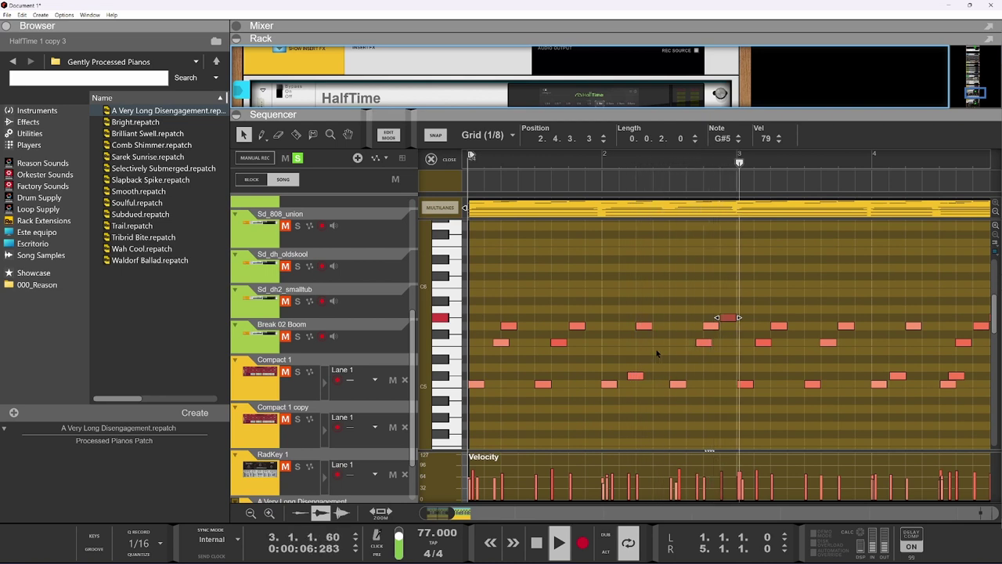
pyautogui.press('space')
pyautogui.scroll(2, 781, 362)
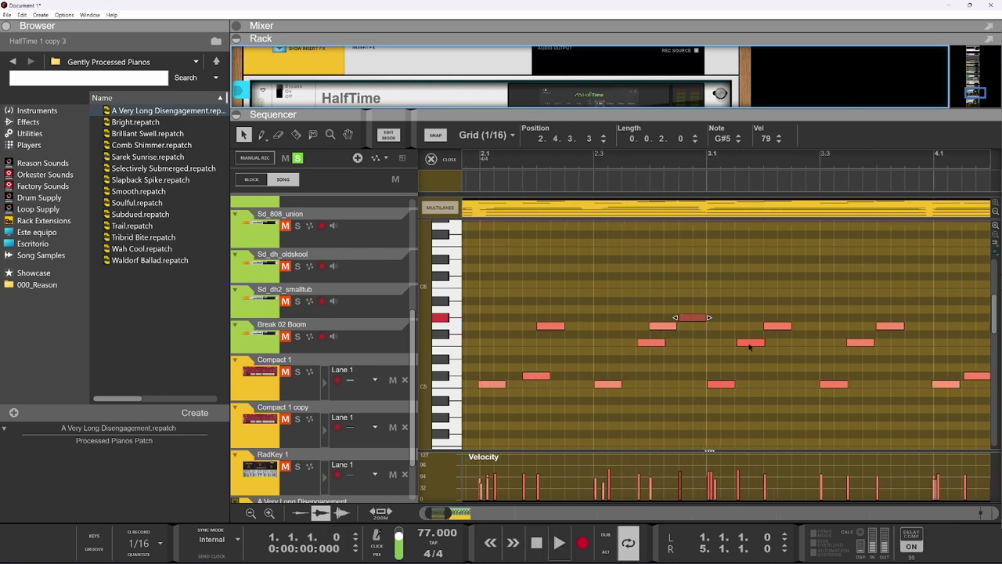
pyautogui.click(764, 345)
pyautogui.scroll(-1, 803, 360)
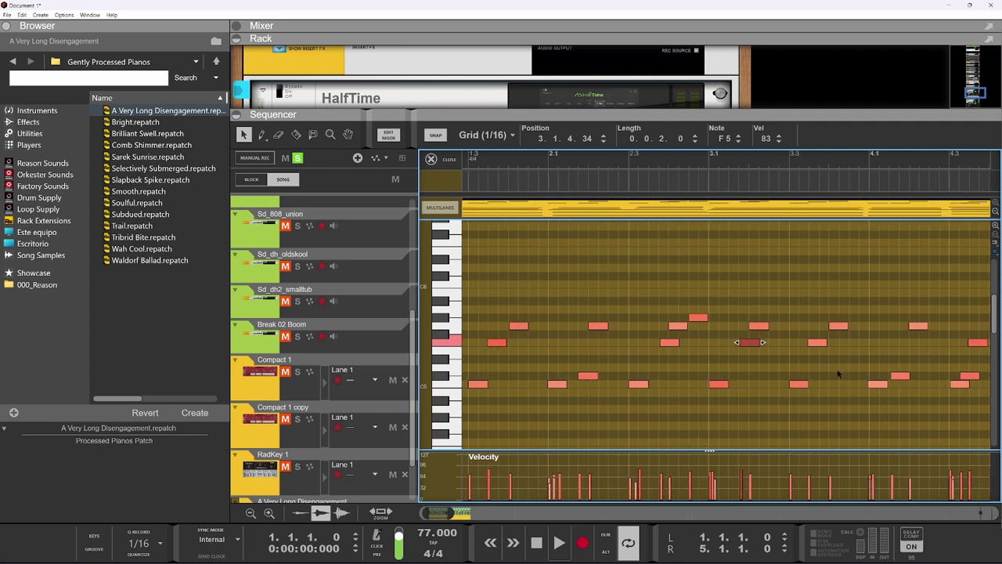
pyautogui.scroll(-1, 837, 374)
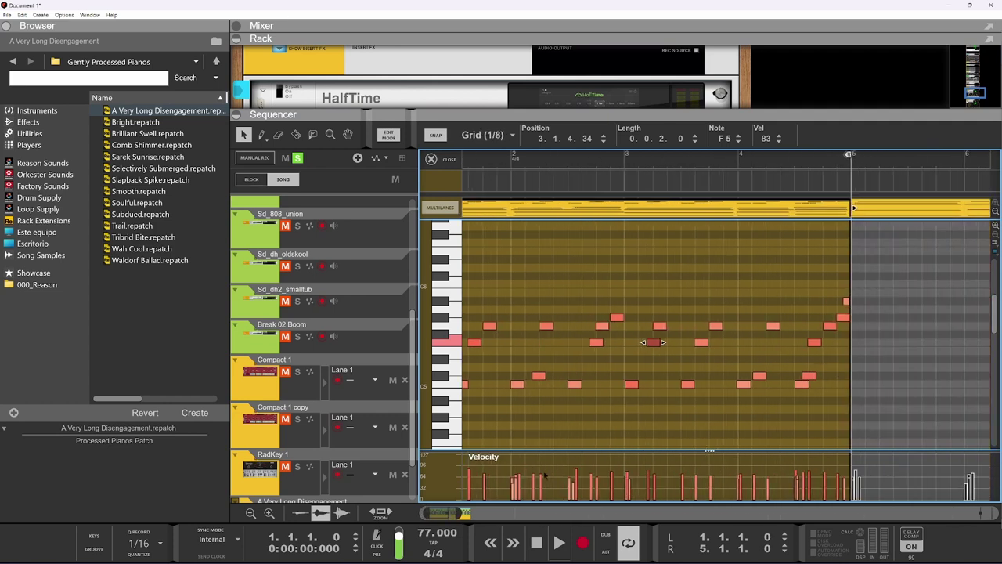
pyautogui.hscroll(-1, 615, 429)
pyautogui.press('space')
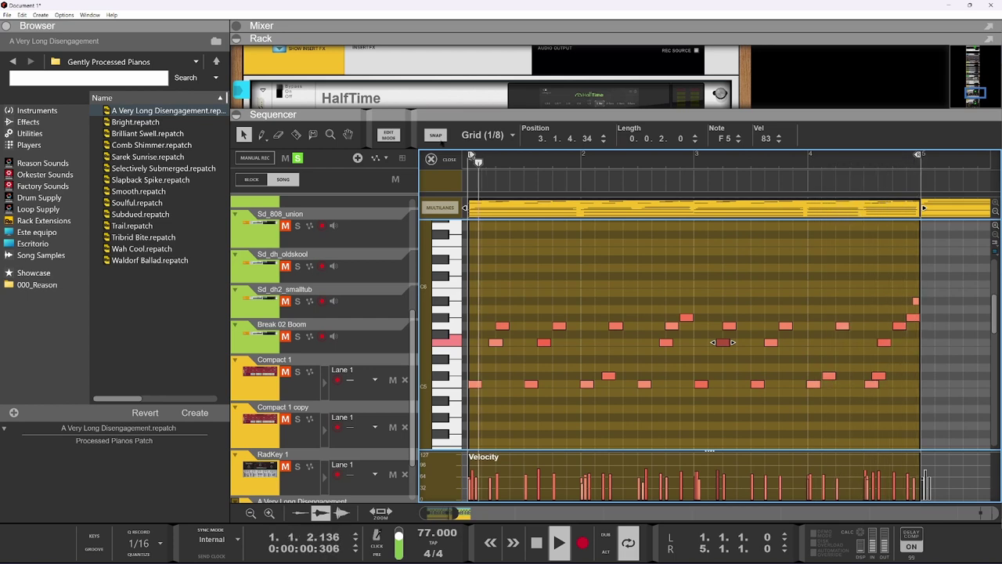
# Step: Duplicate the upper melody notes one octave lower in the first A Very Long Disengagement clip
pyautogui.click(439, 158)
pyautogui.moveTo(522, 115); pyautogui.dragTo(530, 51)
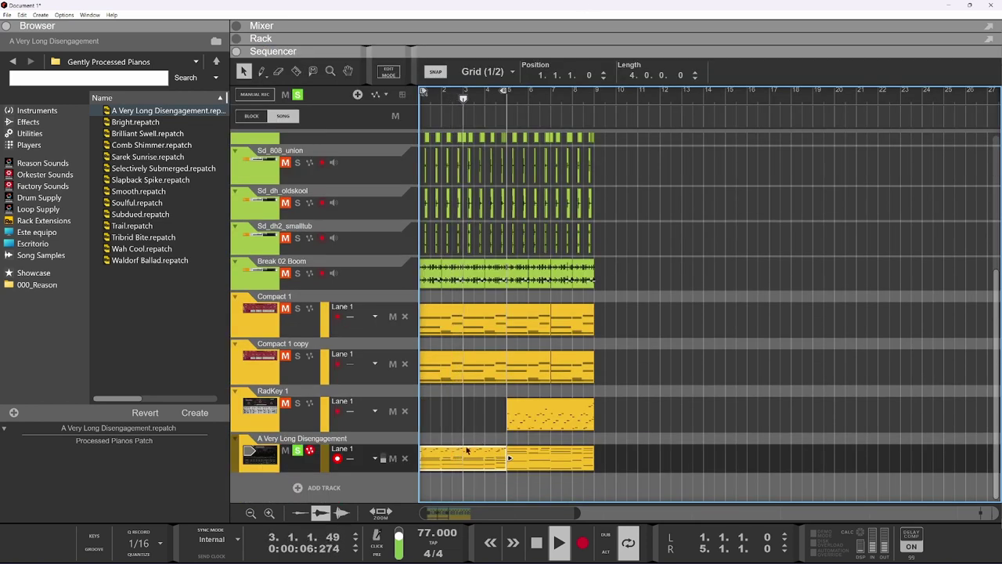
pyautogui.doubleClick(474, 451)
pyautogui.scroll(-1, 734, 291)
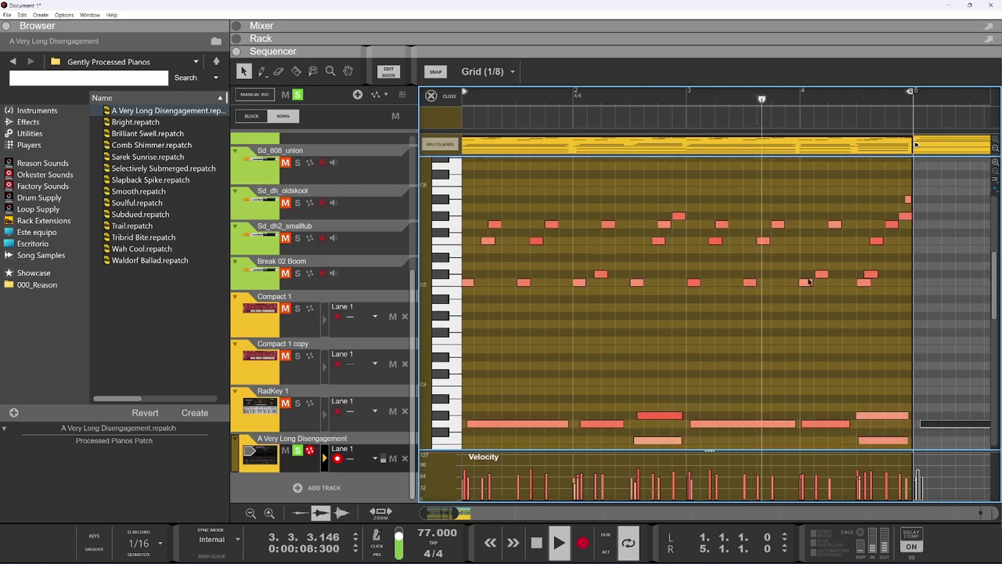
pyautogui.moveTo(932, 166); pyautogui.dragTo(317, 317)
pyautogui.hotkey('shift', 'Down')
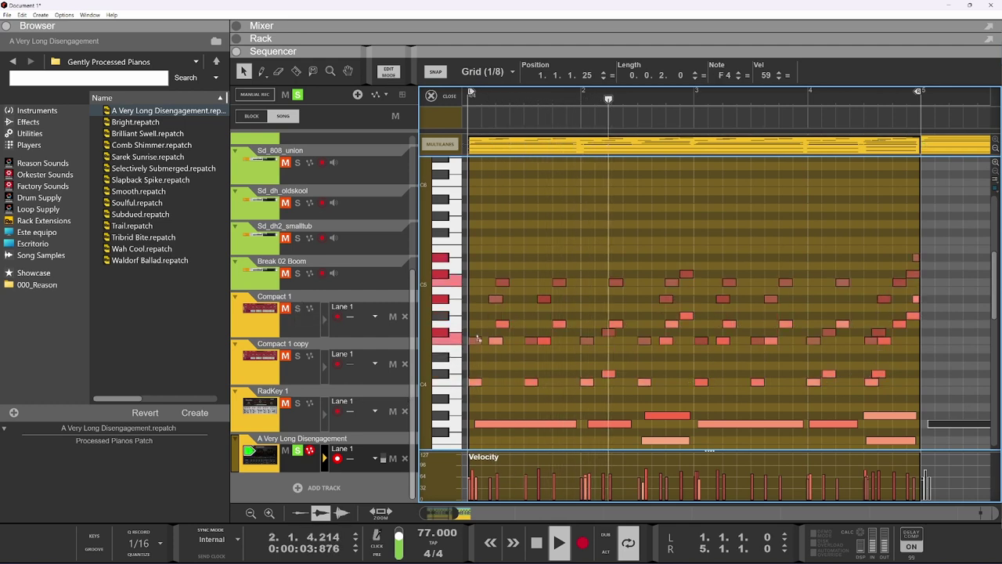
pyautogui.hotkey('shift', 'Up')
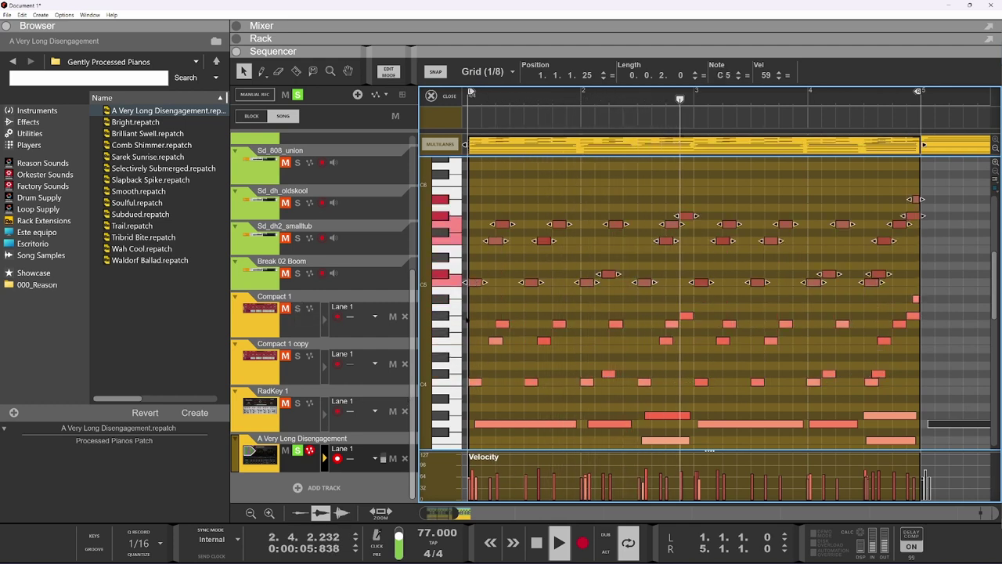
pyautogui.click(436, 97)
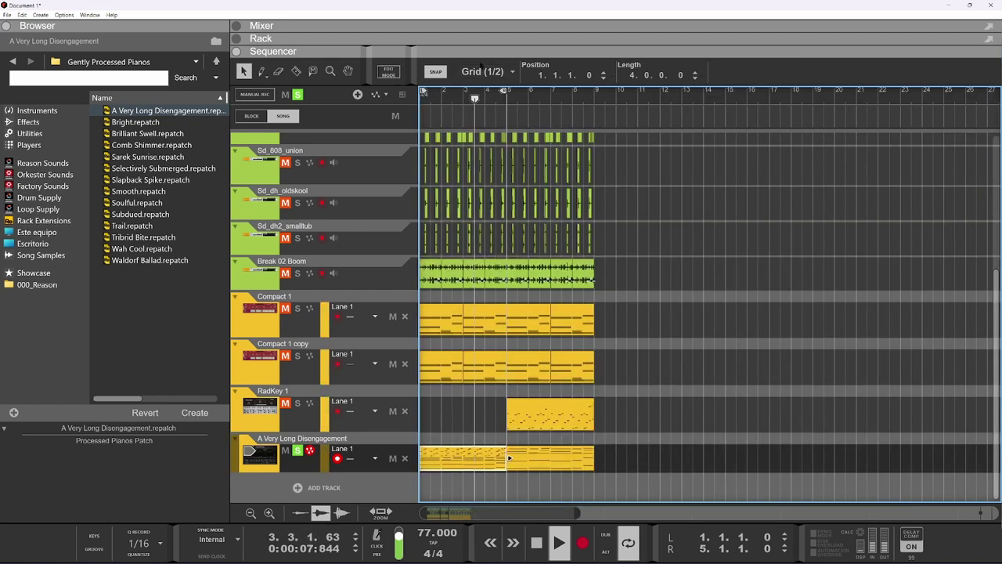
# Step: Clear all solos and play the full arrangement while looking over the tracks
pyautogui.moveTo(436, 51); pyautogui.dragTo(436, 114)
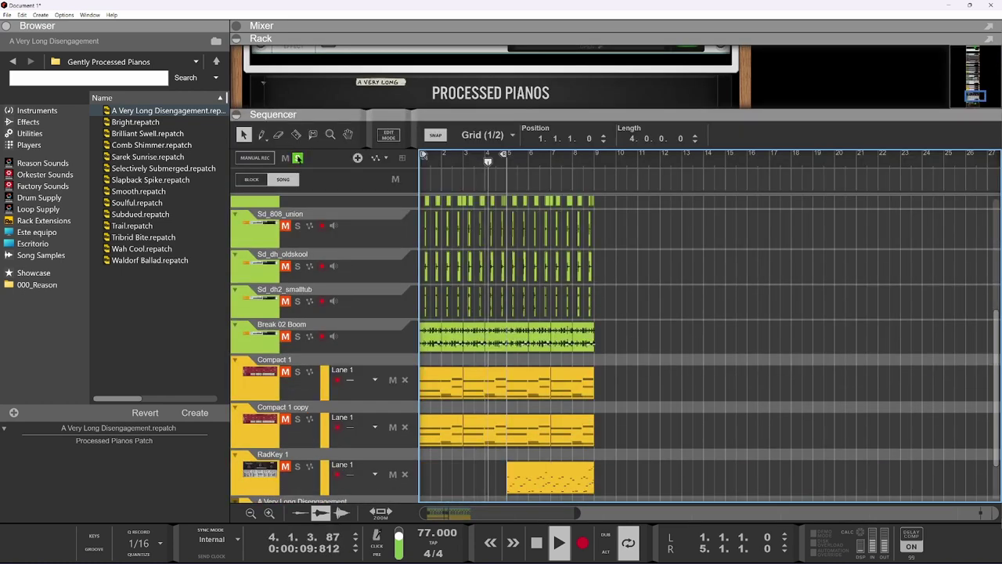
pyautogui.click(297, 157)
pyautogui.moveTo(516, 115); pyautogui.dragTo(518, 441)
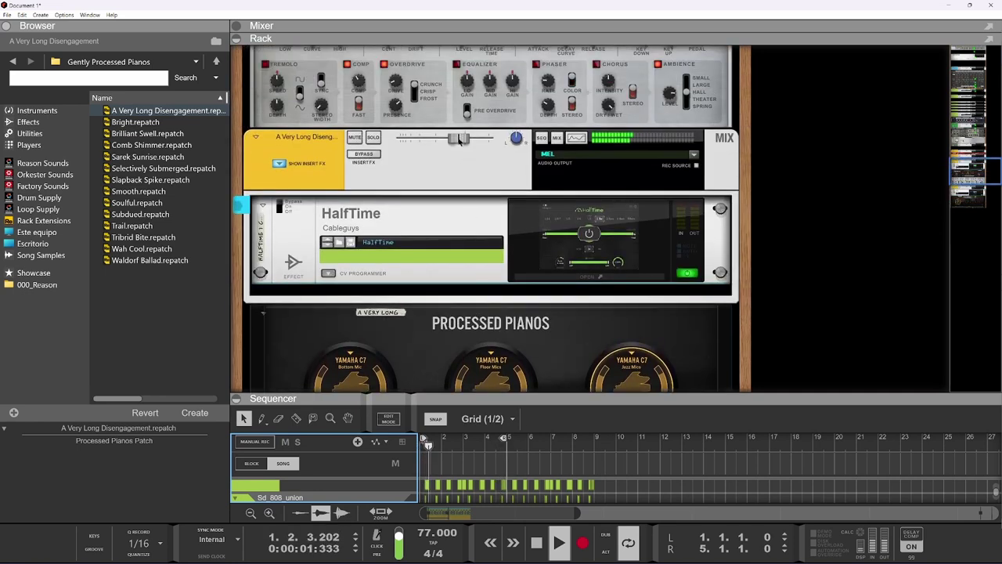
pyautogui.moveTo(460, 400); pyautogui.dragTo(460, 116)
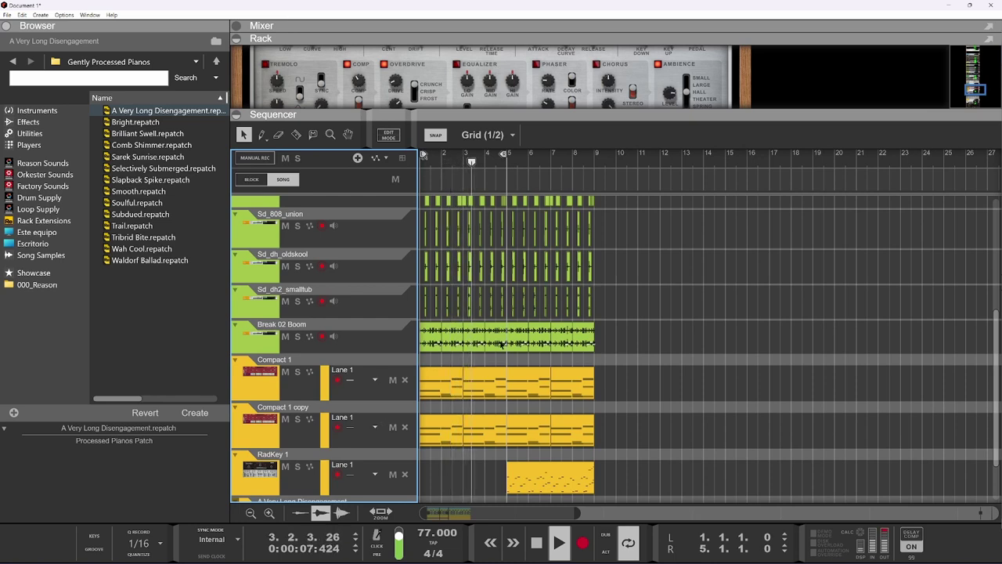
pyautogui.scroll(-1, 501, 345)
pyautogui.scroll(-1, 501, 345)
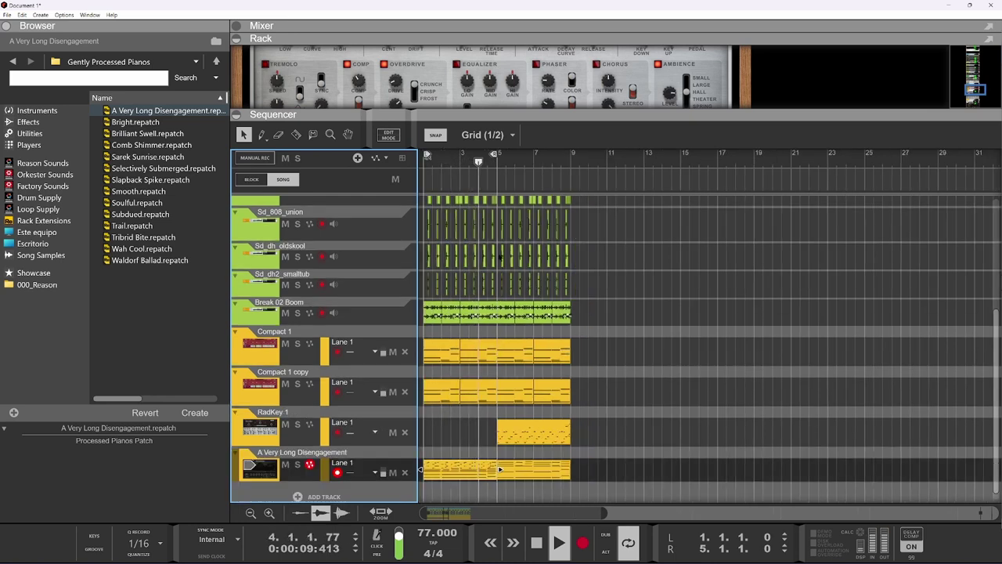
pyautogui.scroll(6, 490, 259)
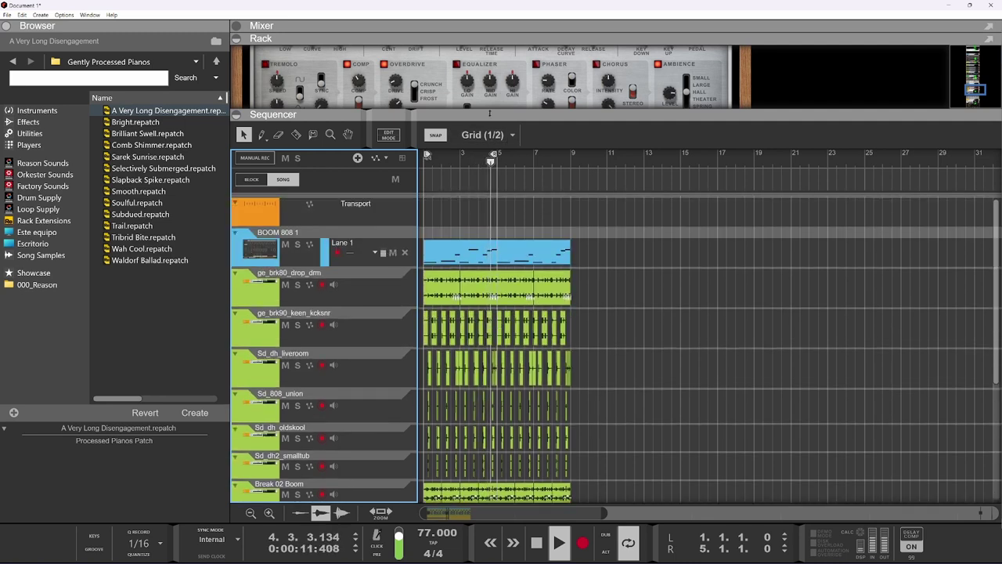
# Step: Lower the level of the ge_brk80_drop_drm track slightly in the rack
pyautogui.moveTo(490, 113); pyautogui.dragTo(489, 396)
pyautogui.scroll(7, 458, 243)
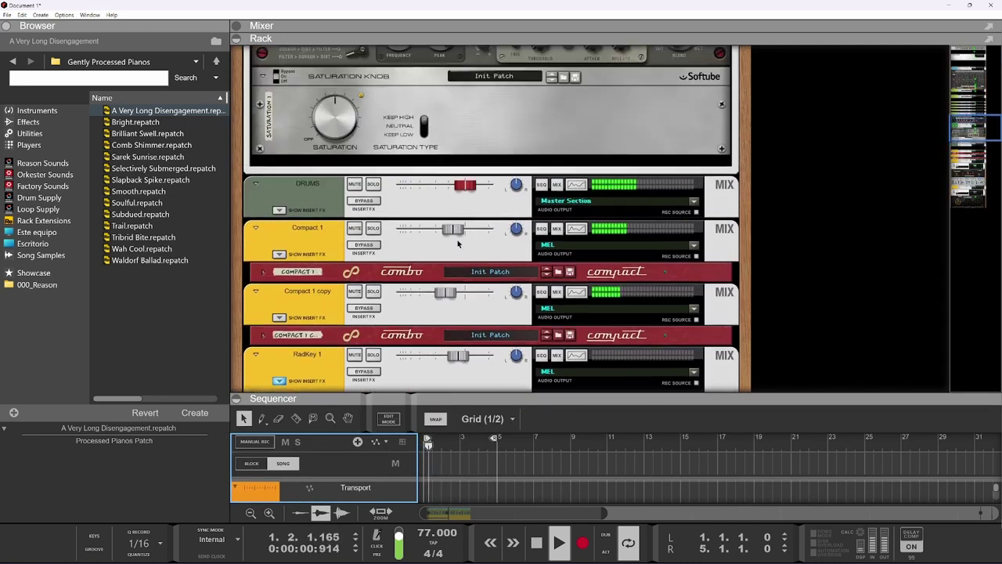
pyautogui.scroll(8, 456, 239)
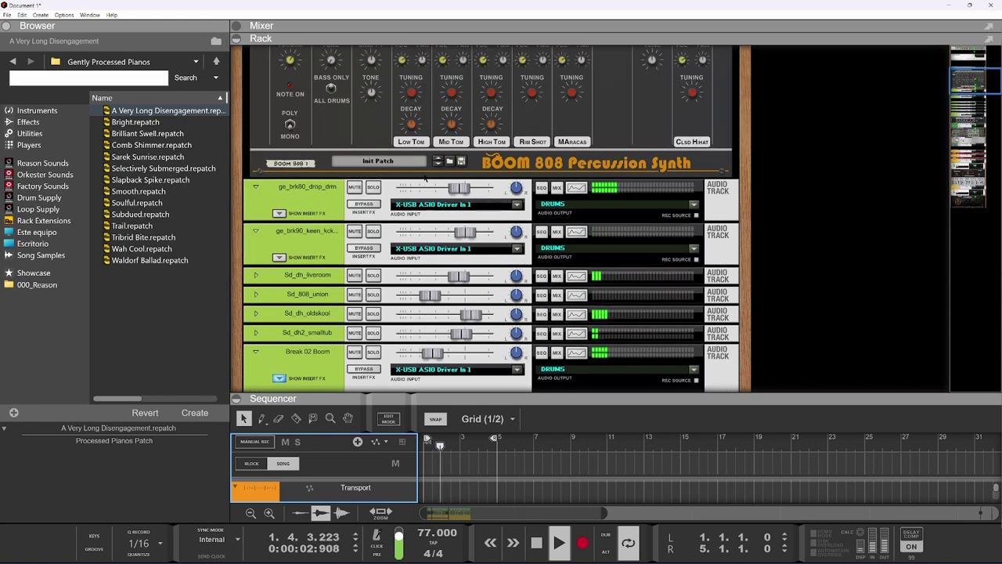
pyautogui.moveTo(459, 189); pyautogui.dragTo(444, 195)
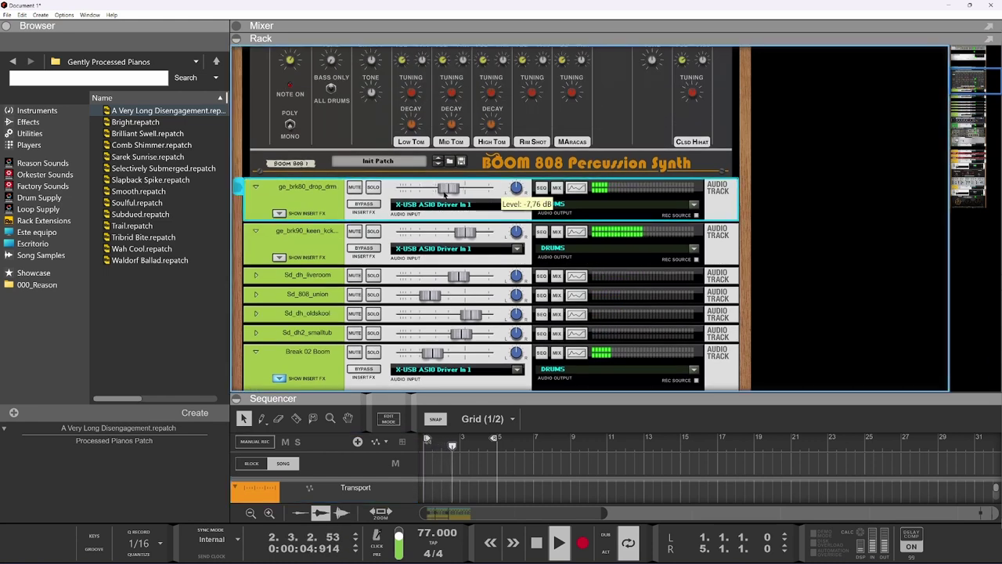
# Step: Compare the mix with Break 02 Boom muted and unmuted, and lower that track's level slightly
pyautogui.scroll(-6, 447, 235)
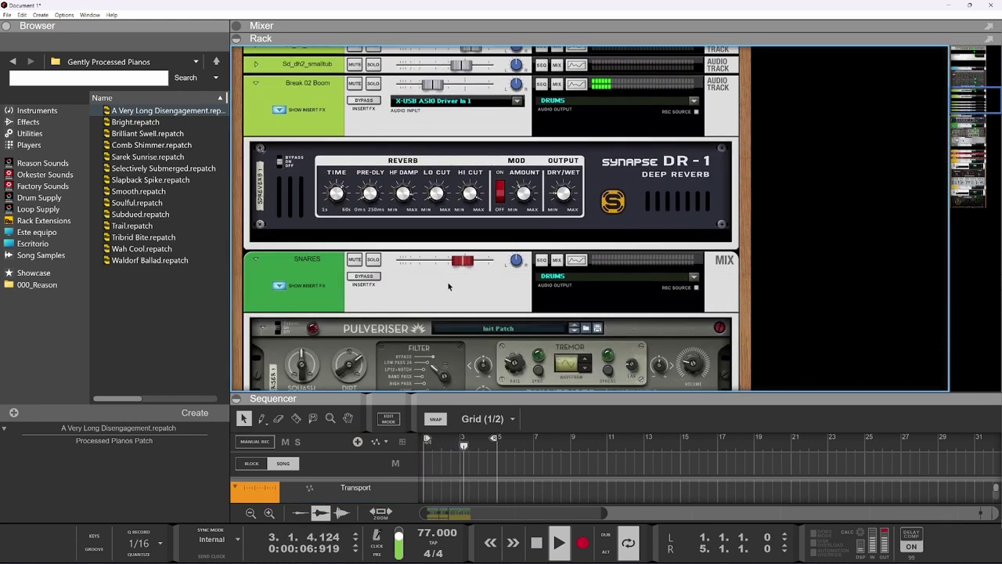
pyautogui.scroll(3, 448, 286)
pyautogui.scroll(1, 448, 286)
pyautogui.moveTo(440, 239)
pyautogui.mouseDown()
pyautogui.moveTo(462, 240)
pyautogui.moveTo(446, 242)
pyautogui.mouseUp()
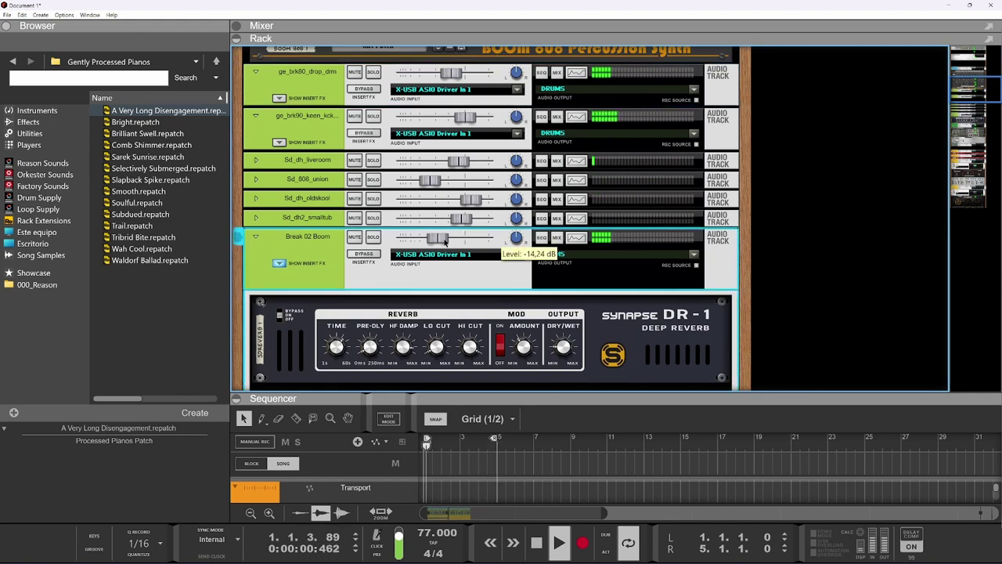
pyautogui.click(355, 237)
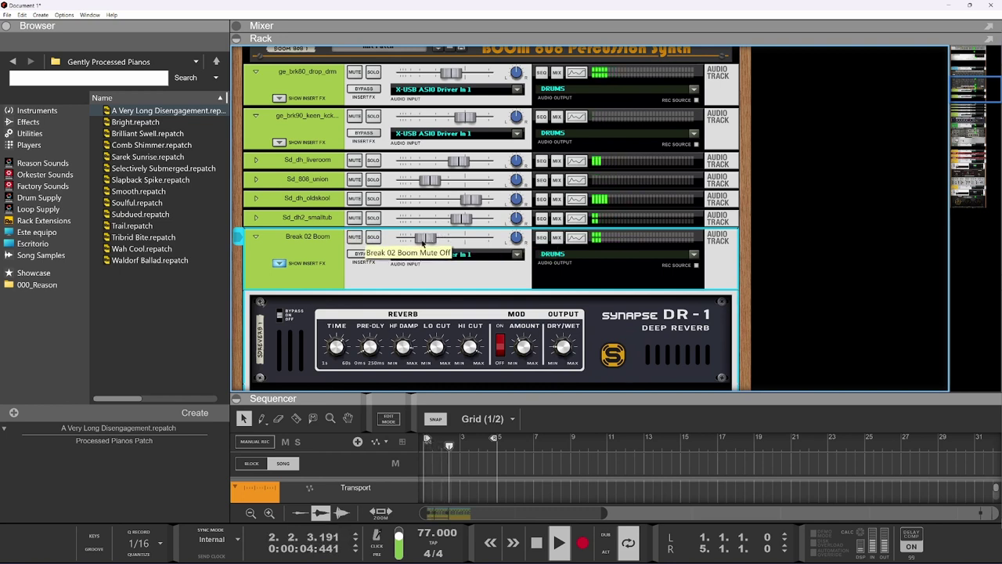
pyautogui.moveTo(423, 244); pyautogui.dragTo(427, 242)
pyautogui.scroll(-5, 467, 227)
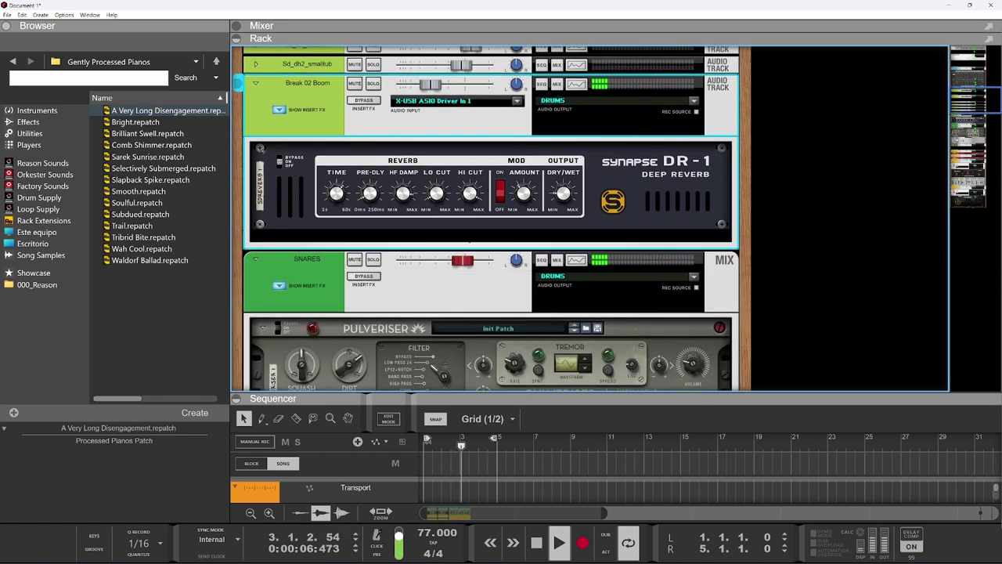
pyautogui.scroll(5, 467, 385)
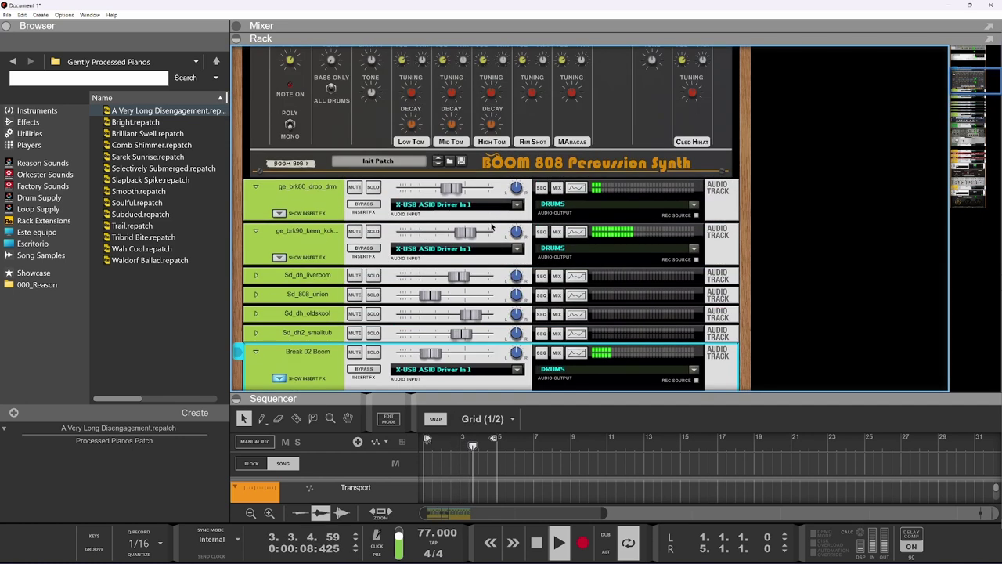
# Step: Set a high-pass filter at about 186 Hz on ge_brk80_drop_drm in the Spectrum EQ, soloing the track while adjusting it
pyautogui.click(576, 199)
pyautogui.press('F2')
pyautogui.moveTo(632, 186); pyautogui.dragTo(521, 187)
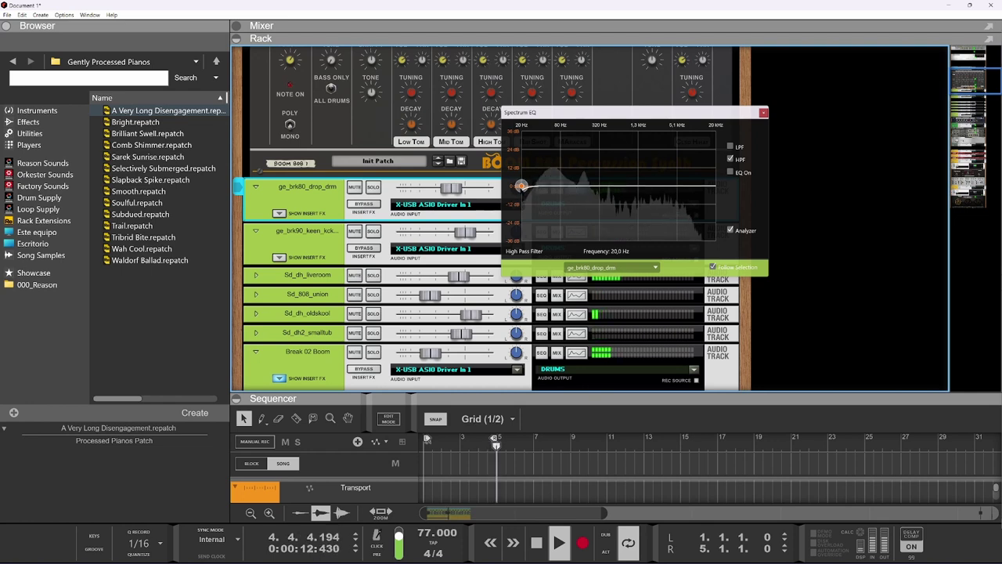
pyautogui.click(372, 187)
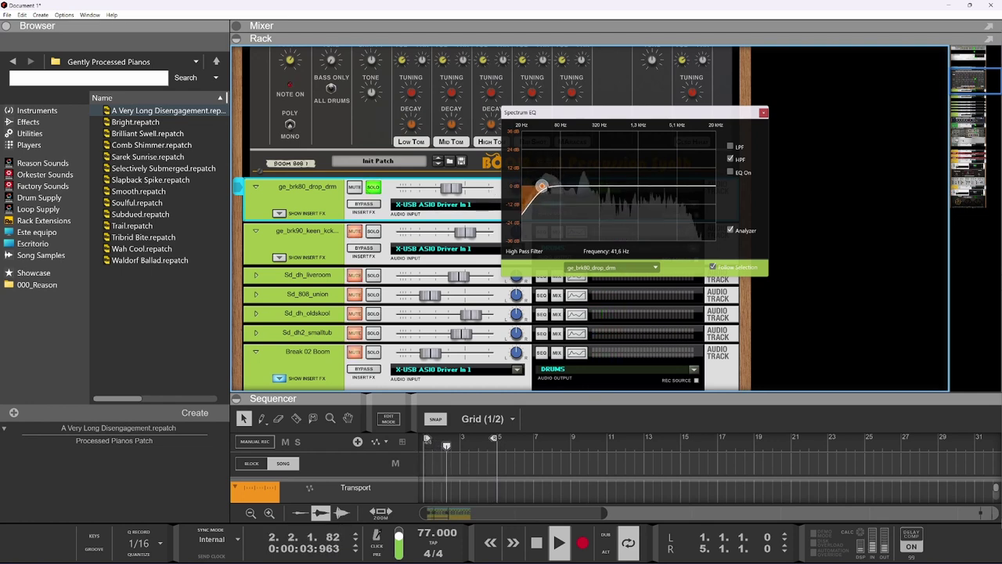
pyautogui.moveTo(540, 186); pyautogui.dragTo(575, 186)
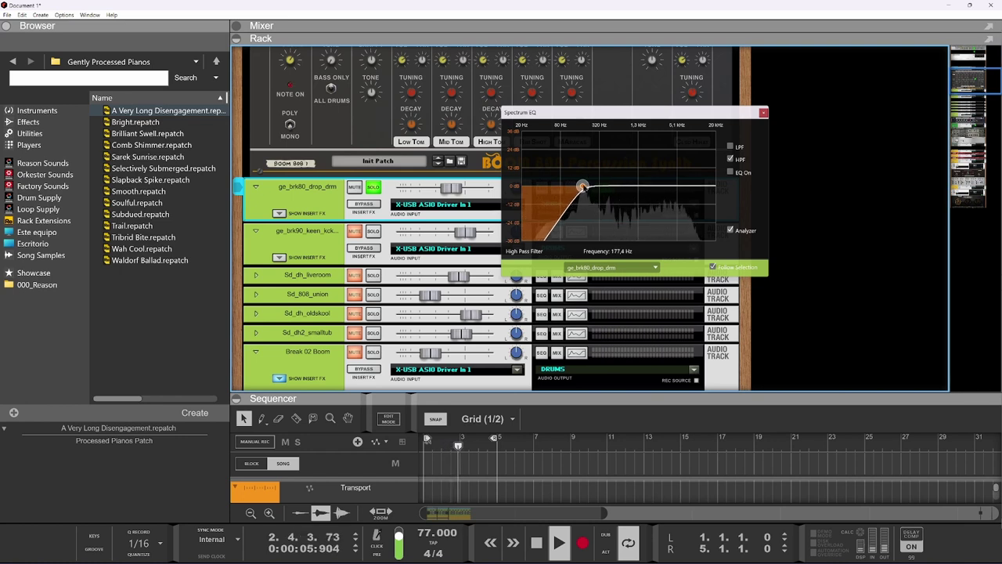
pyautogui.click(374, 187)
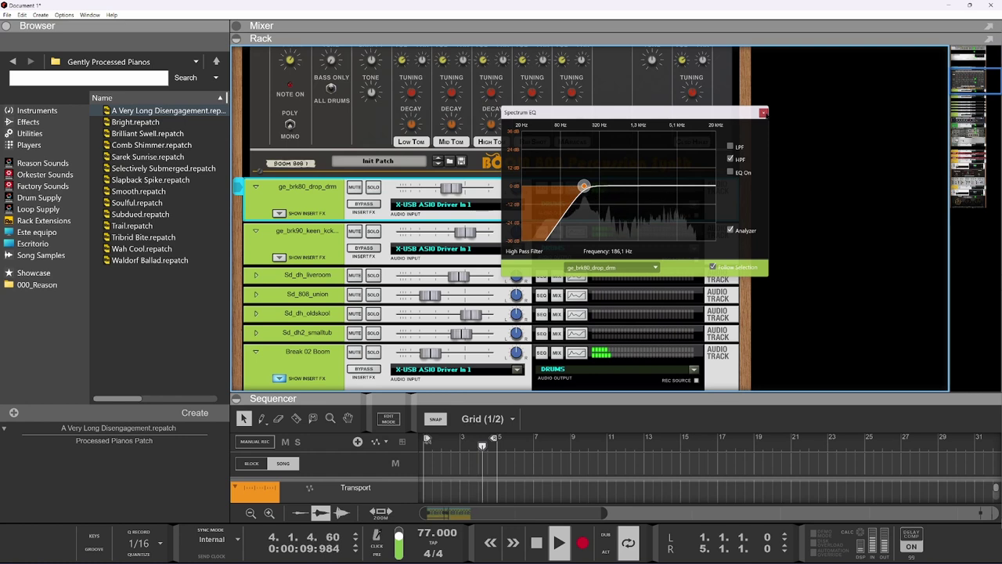
pyautogui.click(764, 113)
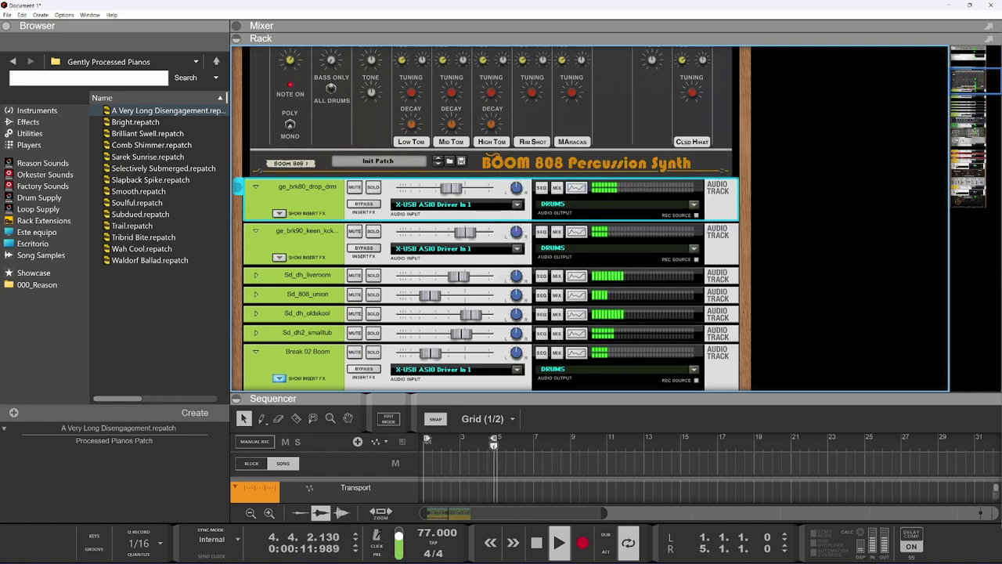
# Step: Set the mixer levels of Compact 1 to about -4.78 dB and Compact 1 copy to about -6.18 dB, briefly soloing Compact 1
pyautogui.scroll(-5, 540, 260)
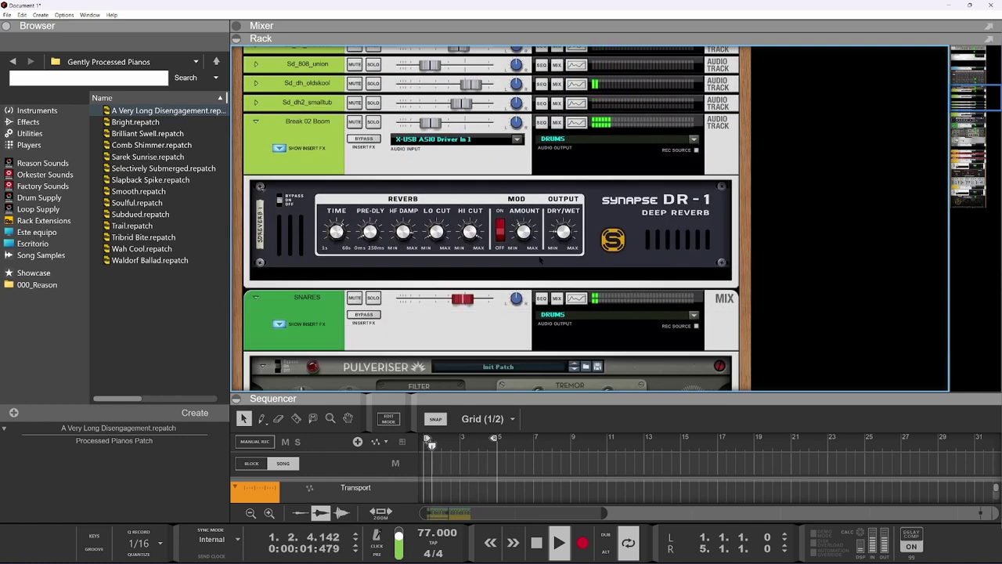
pyautogui.scroll(-3, 540, 262)
pyautogui.scroll(5, 511, 274)
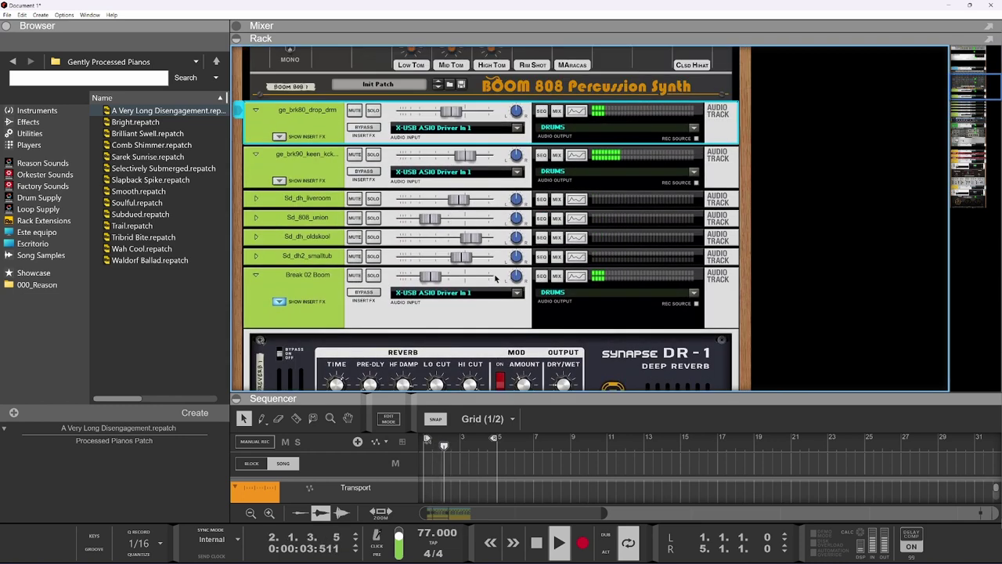
pyautogui.click(585, 26)
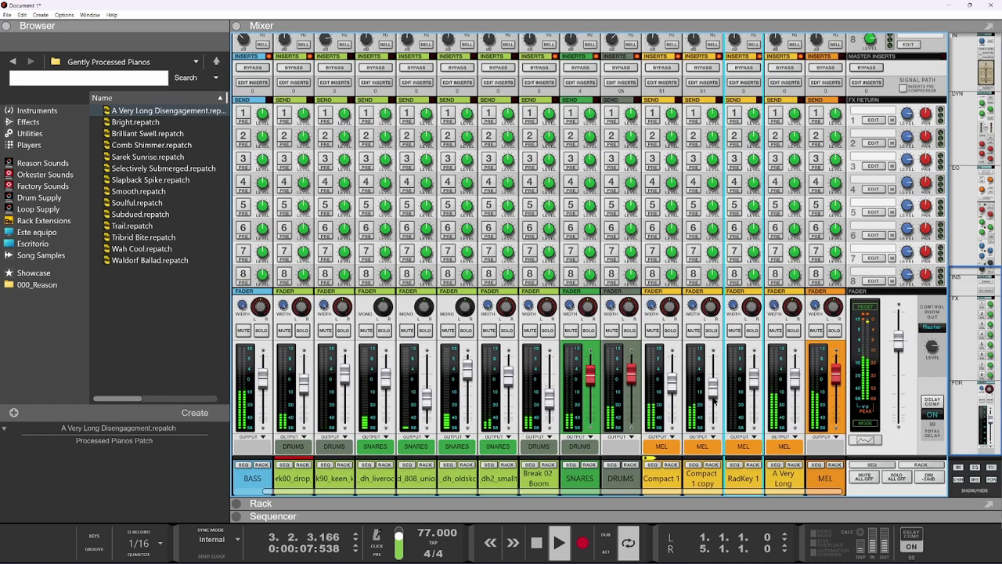
pyautogui.click(672, 383)
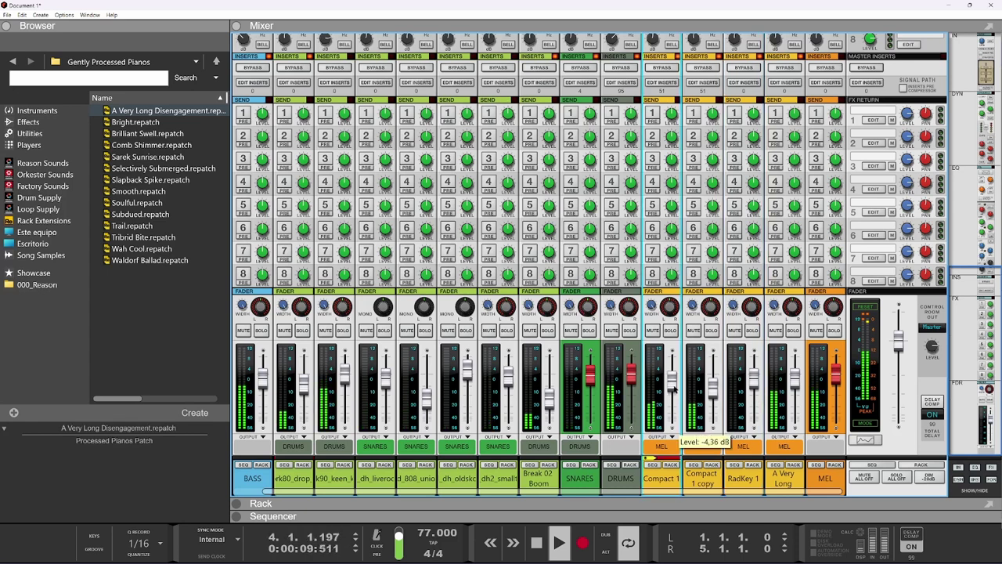
pyautogui.click(714, 386)
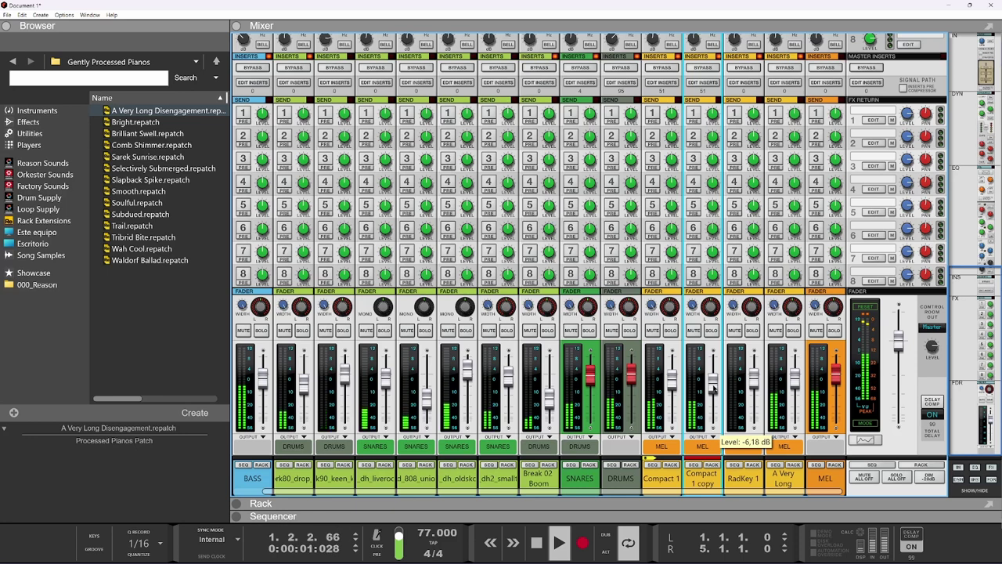
pyautogui.click(673, 384)
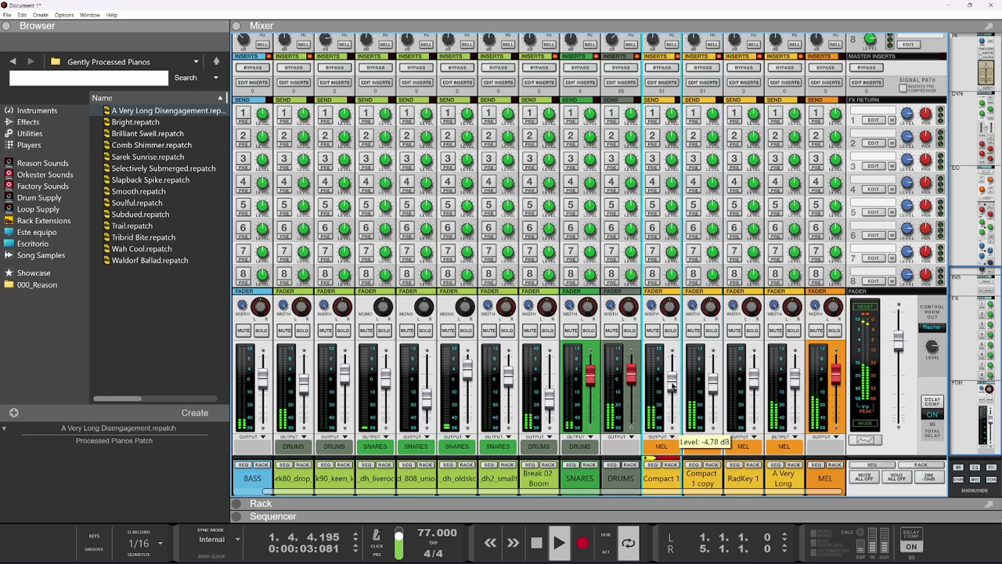
pyautogui.click(670, 330)
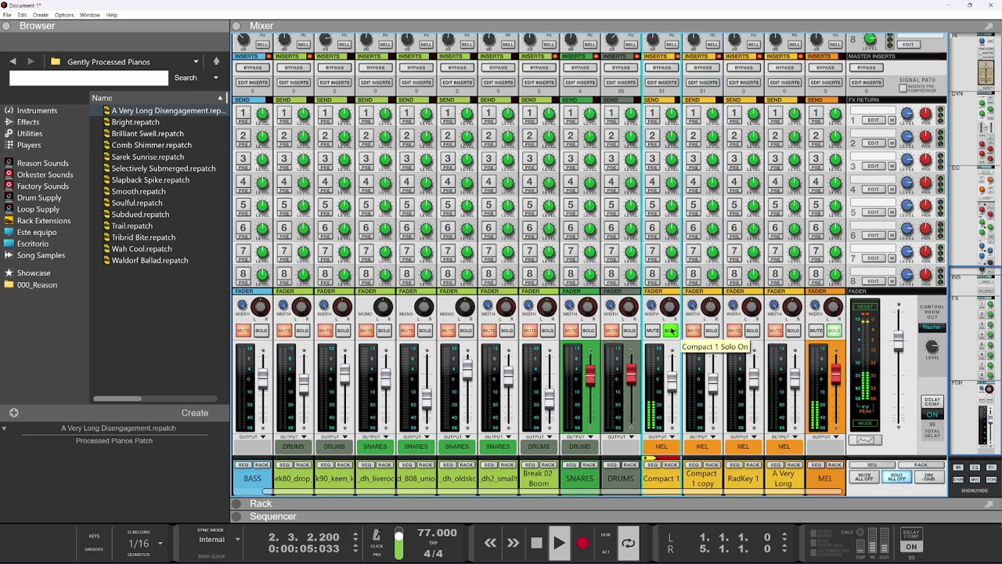
pyautogui.click(670, 331)
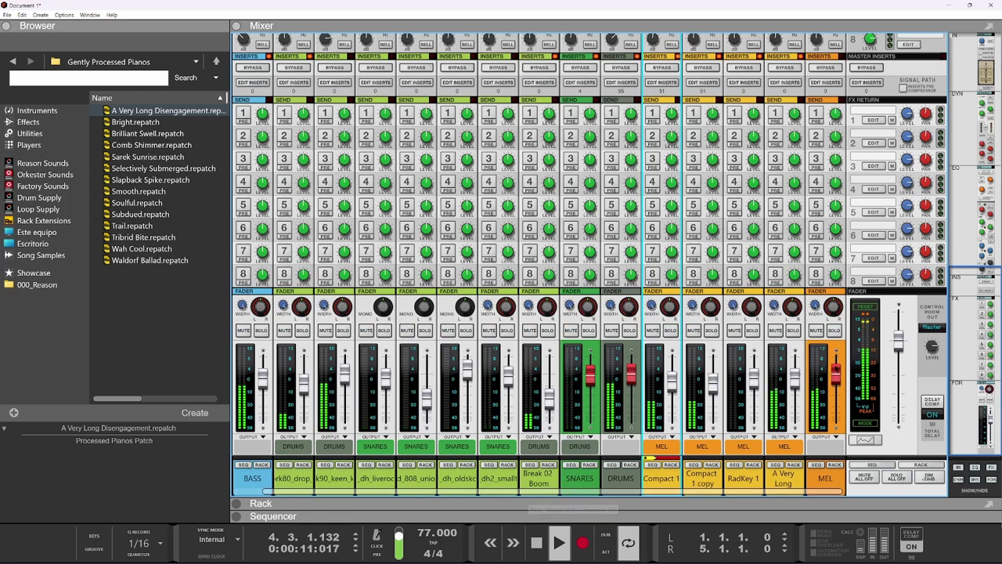
# Step: Pull the MEL bus fader all the way down and check the SNARES, BASS and DRUMS levels without the melody
pyautogui.moveTo(836, 373); pyautogui.dragTo(836, 418)
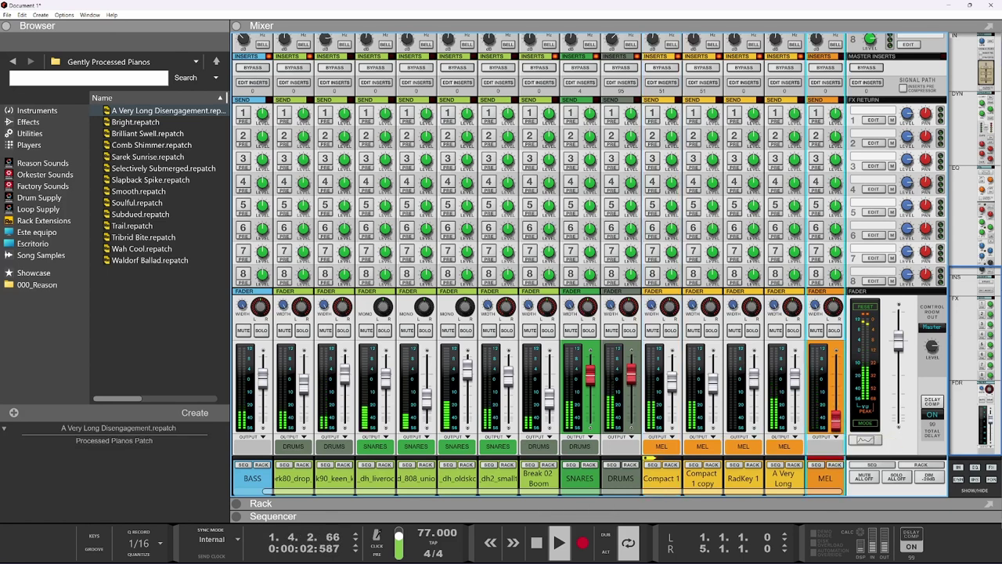
pyautogui.click(592, 380)
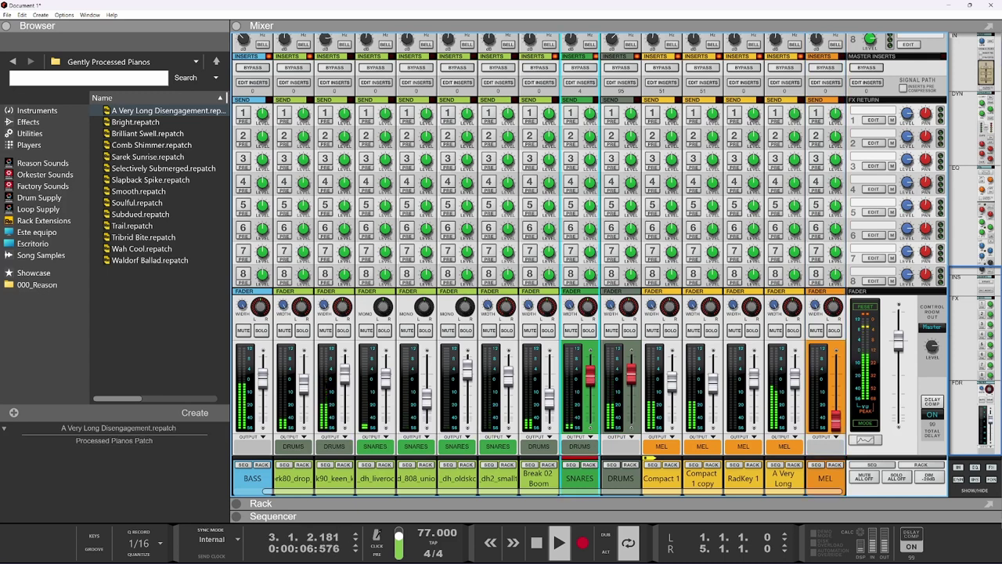
pyautogui.click(263, 379)
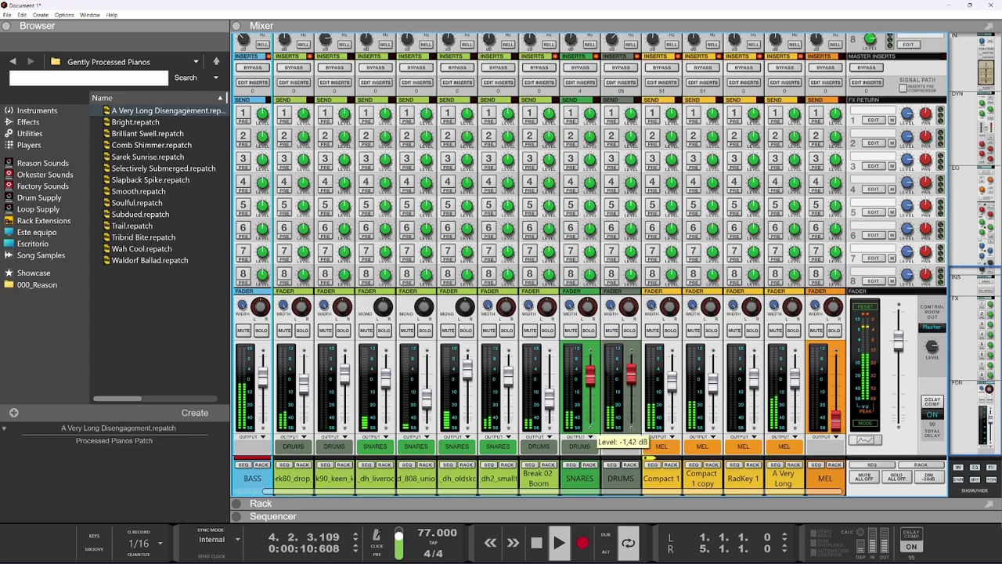
pyautogui.click(631, 376)
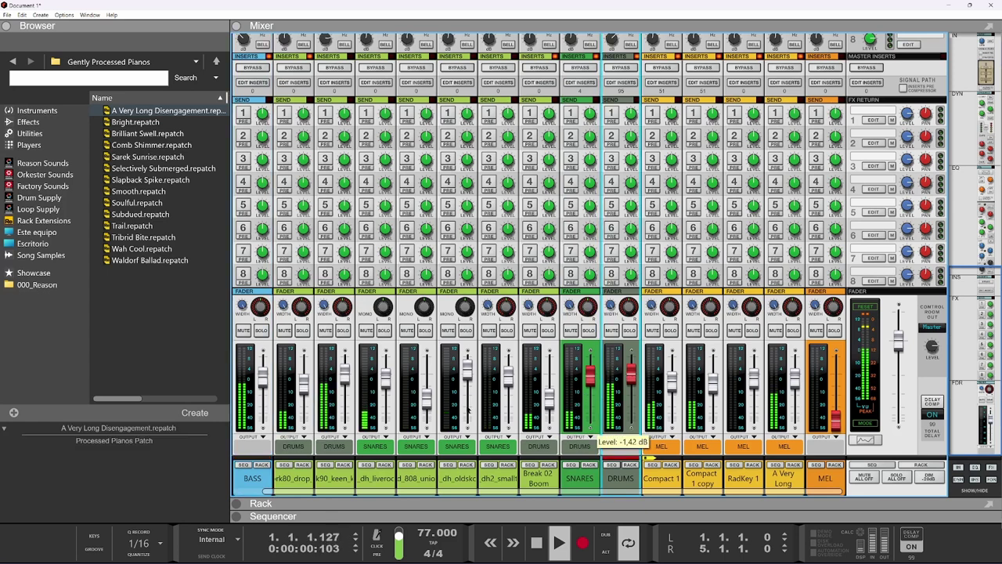
pyautogui.moveTo(466, 408)
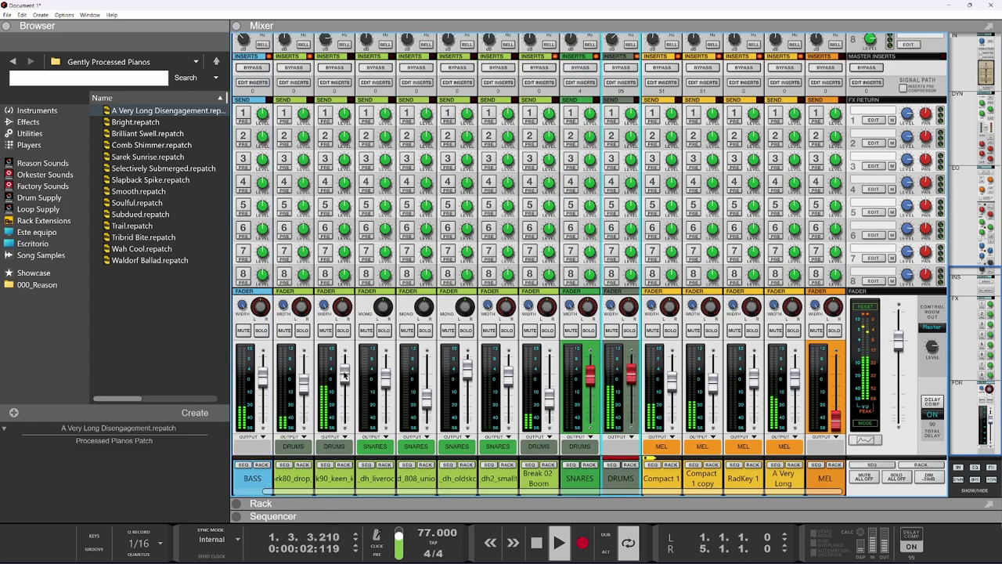
# Step: Audition ge_brk90_keen_kcksnr in solo, release it, and set the BASS channel's stereo width to 0
pyautogui.click(345, 376)
pyautogui.click(343, 331)
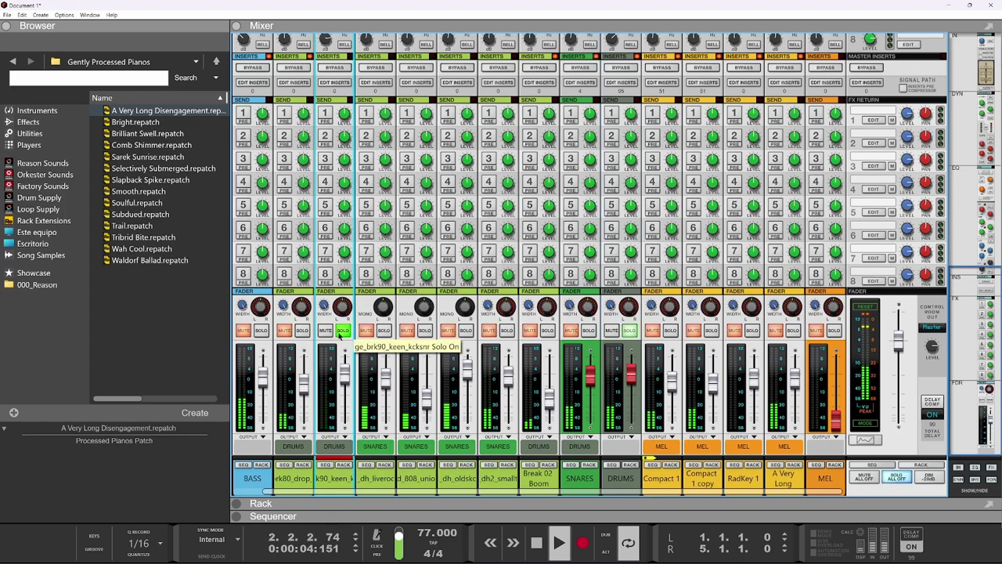
pyautogui.click(343, 330)
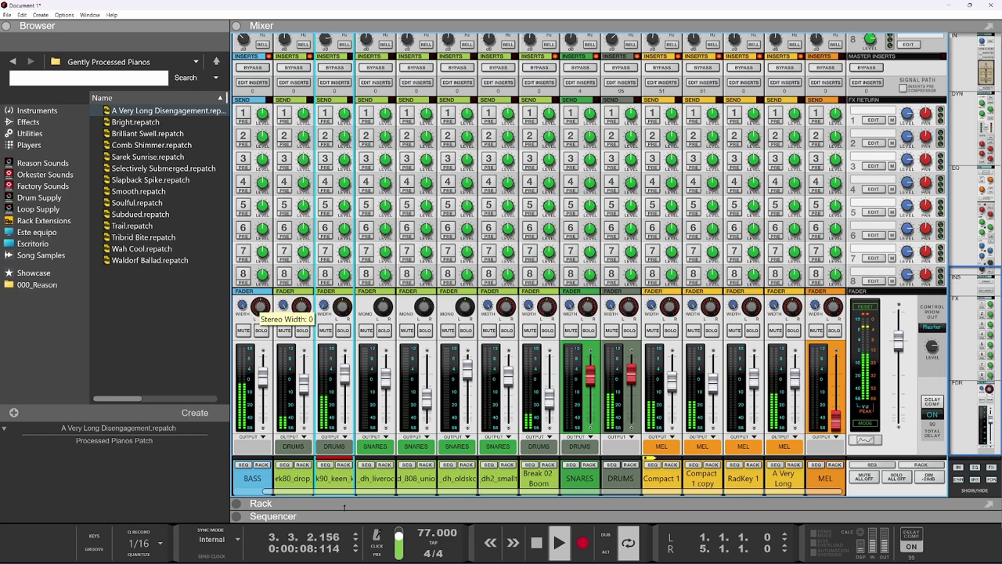
pyautogui.moveTo(241, 306); pyautogui.dragTo(242, 368)
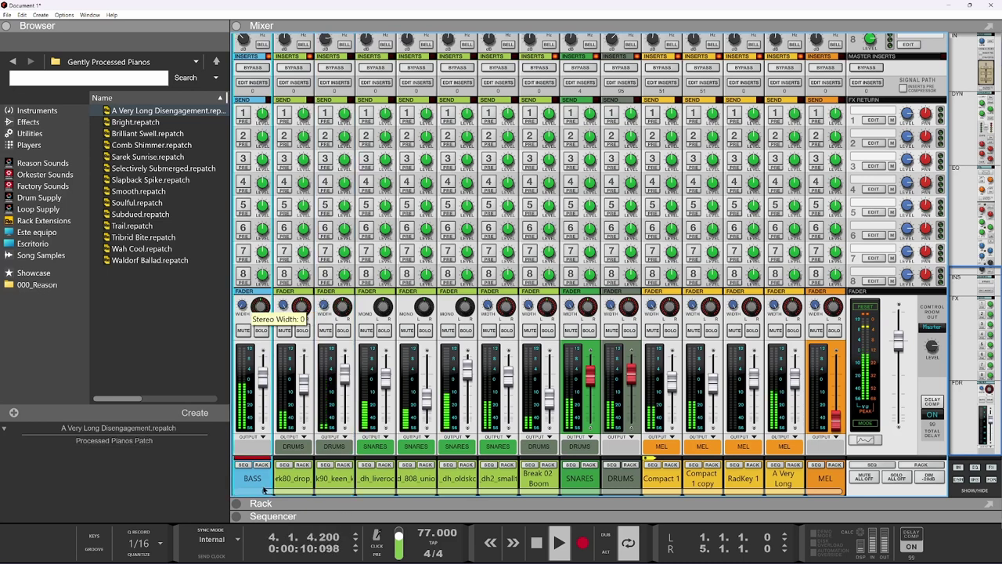
pyautogui.click(302, 307)
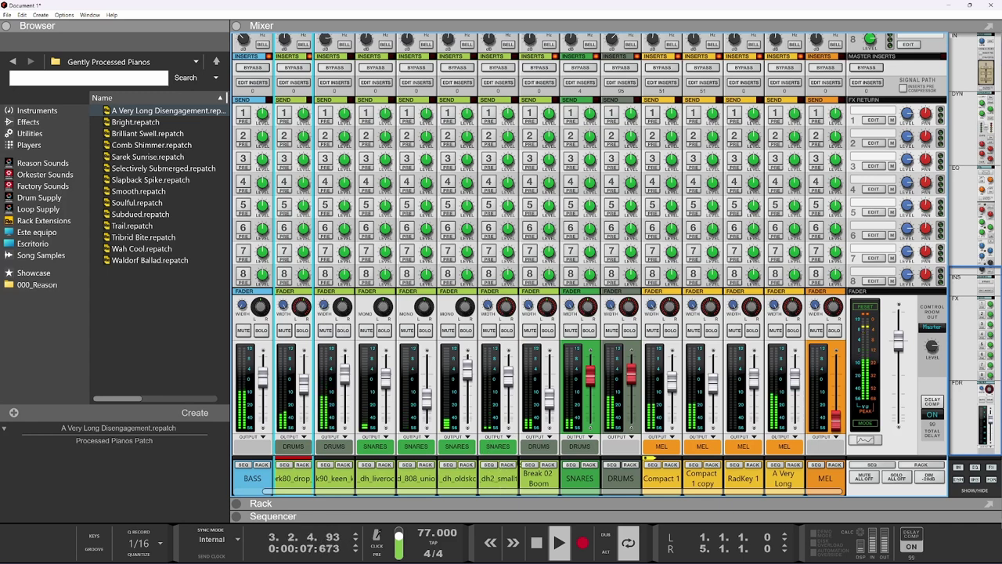
# Step: Compare Break 02 Boom and ge_brk80_drop_drm in solo, lower Break 02 Boom slightly and set ge_brk80_drop_drm to about -11.95 dB
pyautogui.click(548, 329)
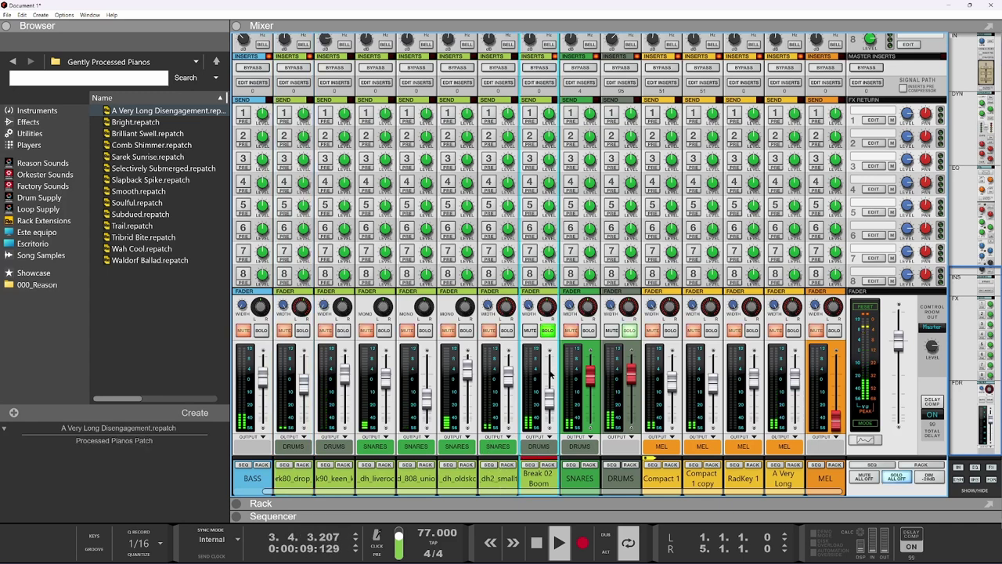
pyautogui.click(302, 330)
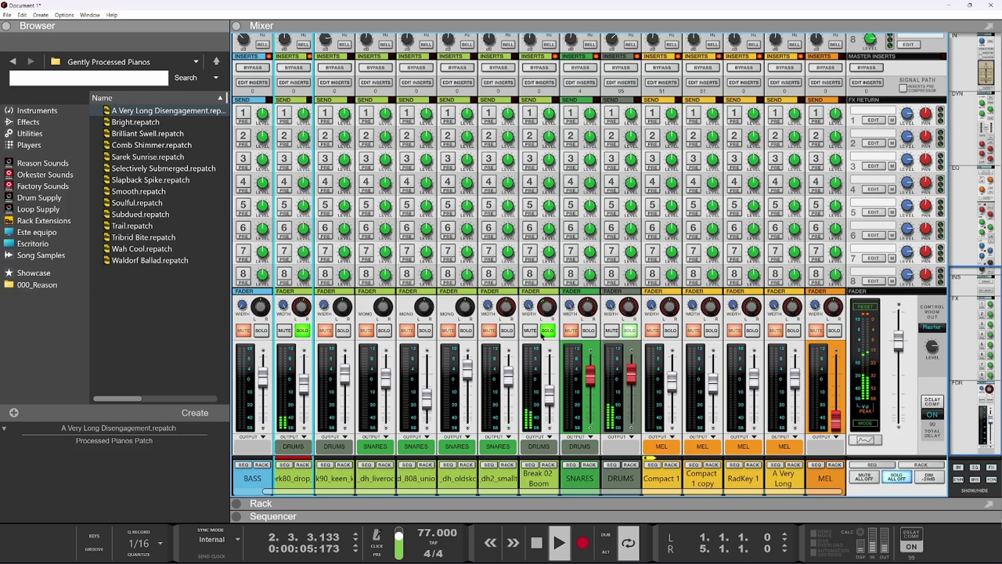
pyautogui.click(550, 332)
pyautogui.click(302, 331)
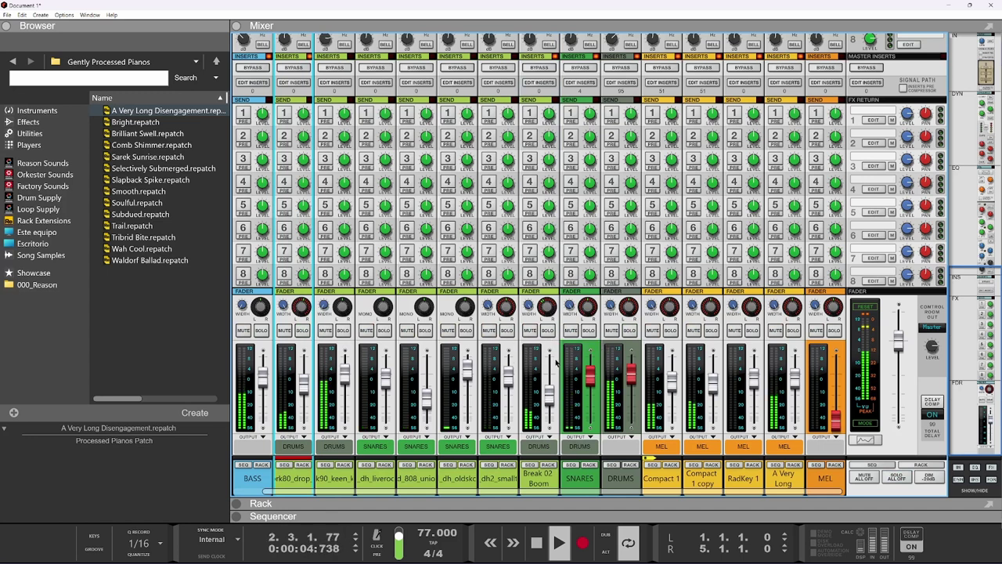
pyautogui.moveTo(549, 394); pyautogui.dragTo(548, 398)
pyautogui.click(300, 389)
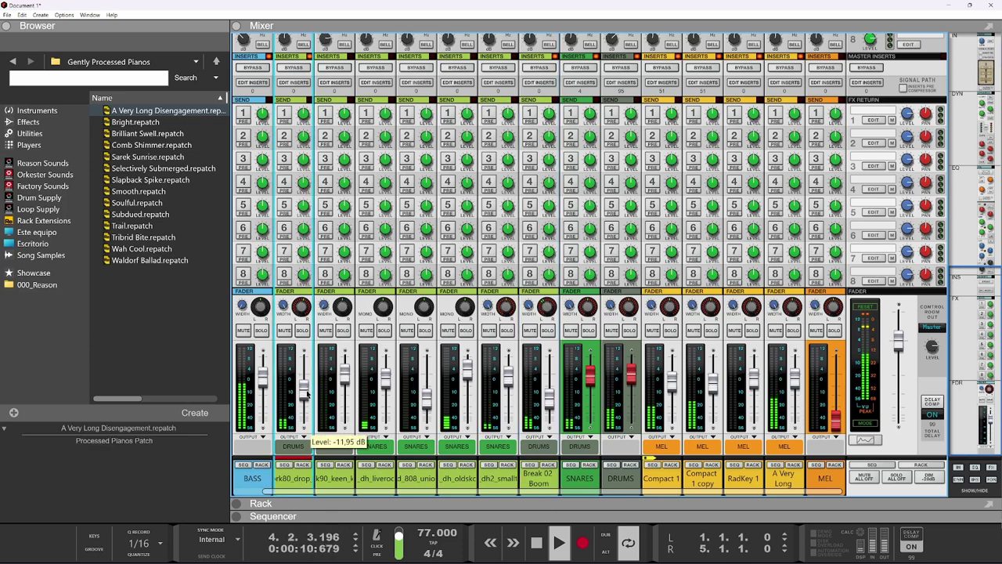
pyautogui.click(534, 390)
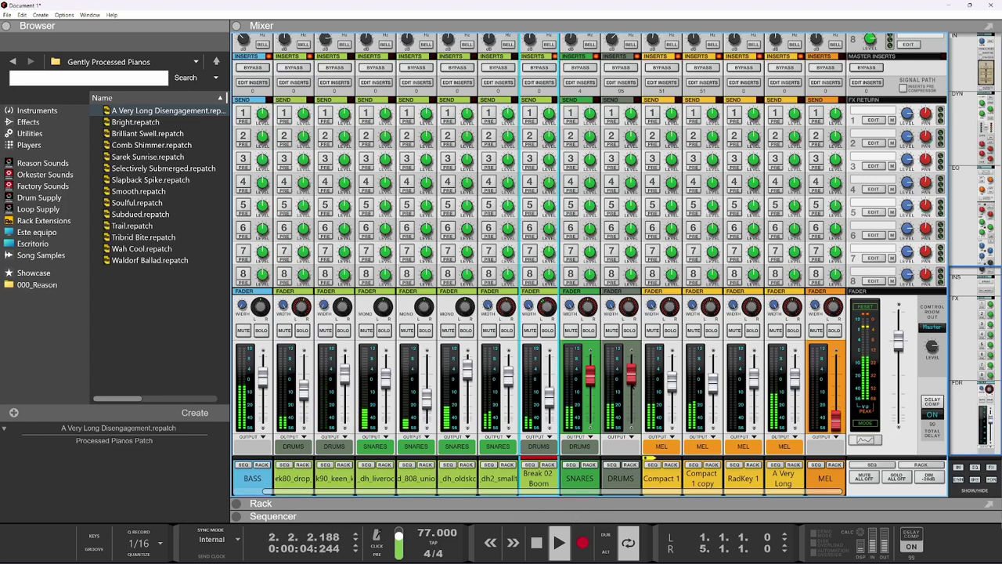
# Step: Bring the melody back in by raising the MEL bus level to about -6.14 dB
pyautogui.click(838, 421)
pyautogui.moveTo(836, 419); pyautogui.dragTo(836, 382)
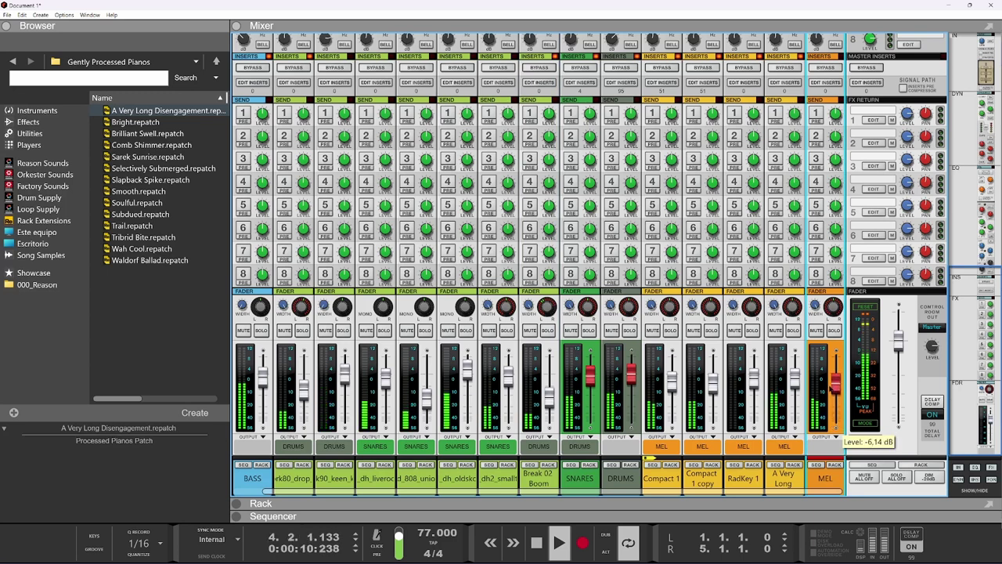
# Step: Adjust the master compressor's threshold and set its make-up gain to about 2.24 dB
pyautogui.scroll(5, 857, 358)
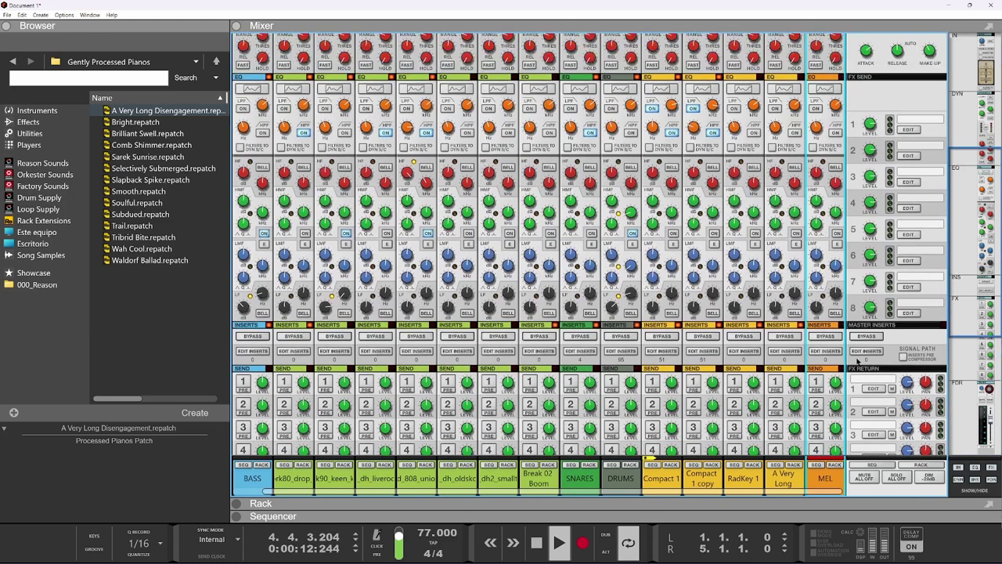
pyautogui.scroll(8, 858, 359)
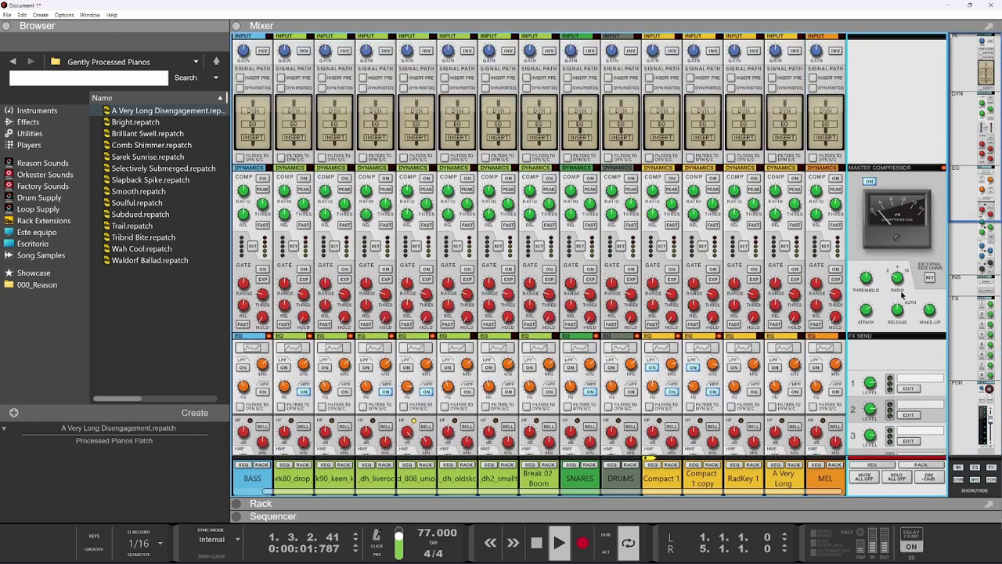
pyautogui.moveTo(927, 319)
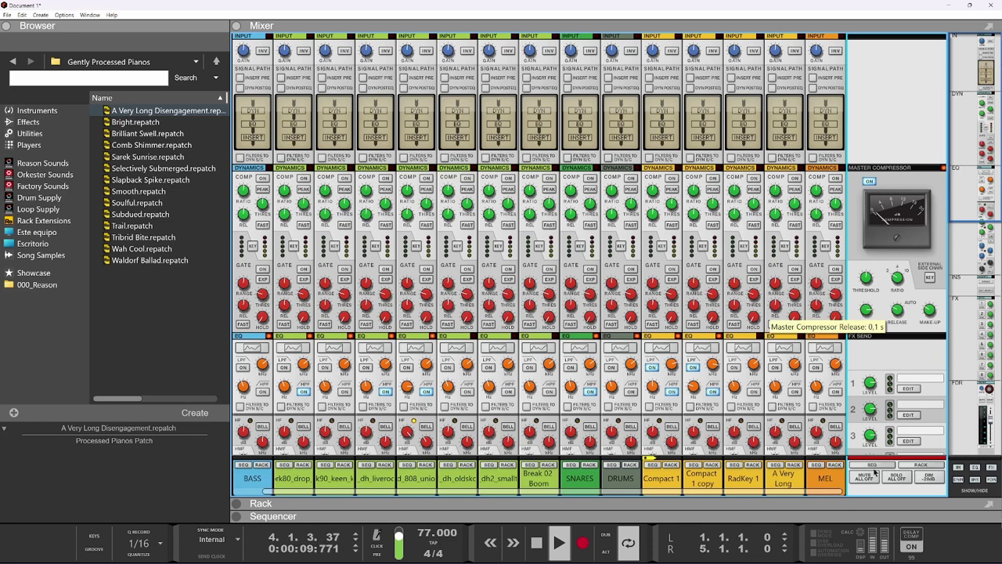
pyautogui.moveTo(869, 277)
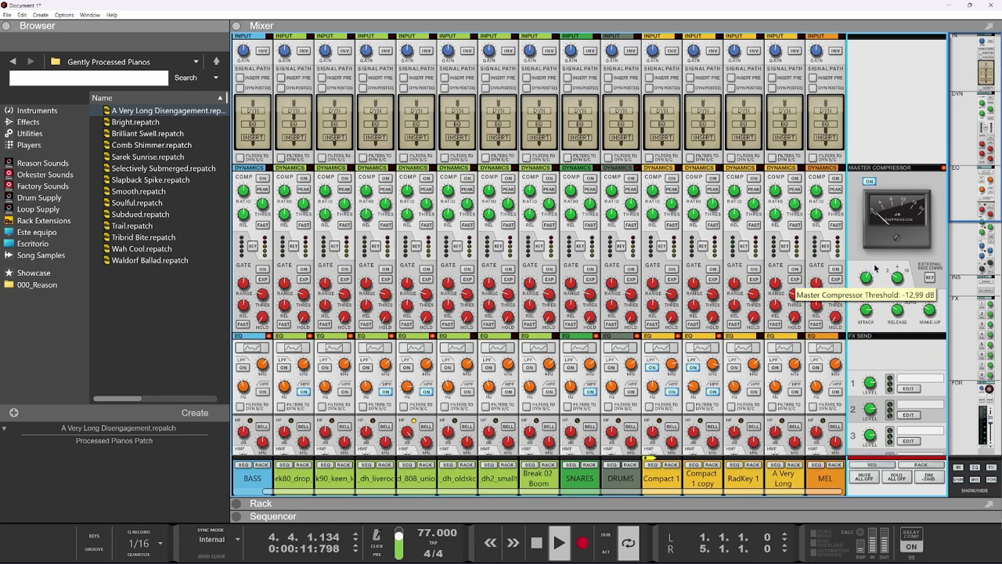
pyautogui.moveTo(874, 255); pyautogui.dragTo(875, 251)
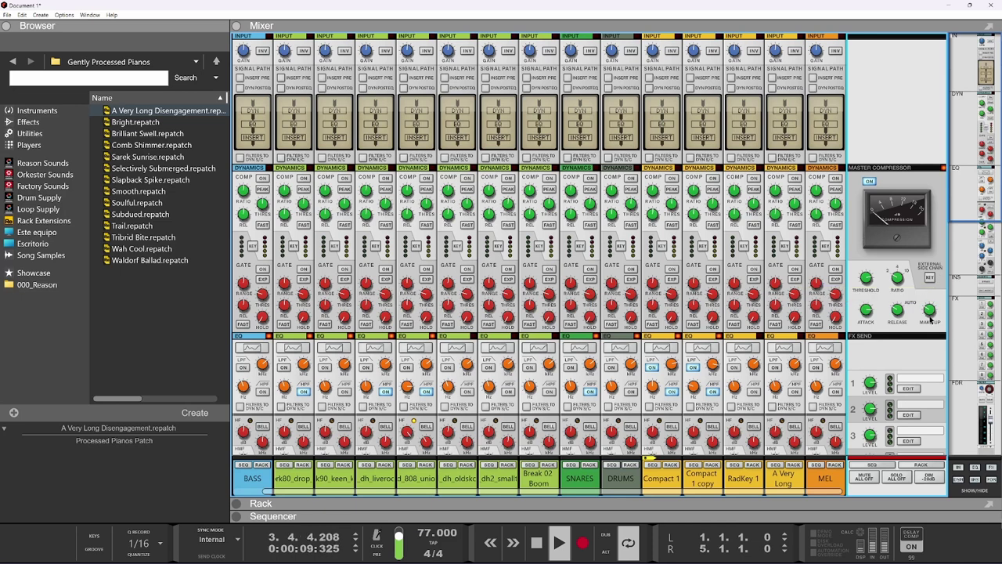
pyautogui.moveTo(929, 310); pyautogui.dragTo(925, 305)
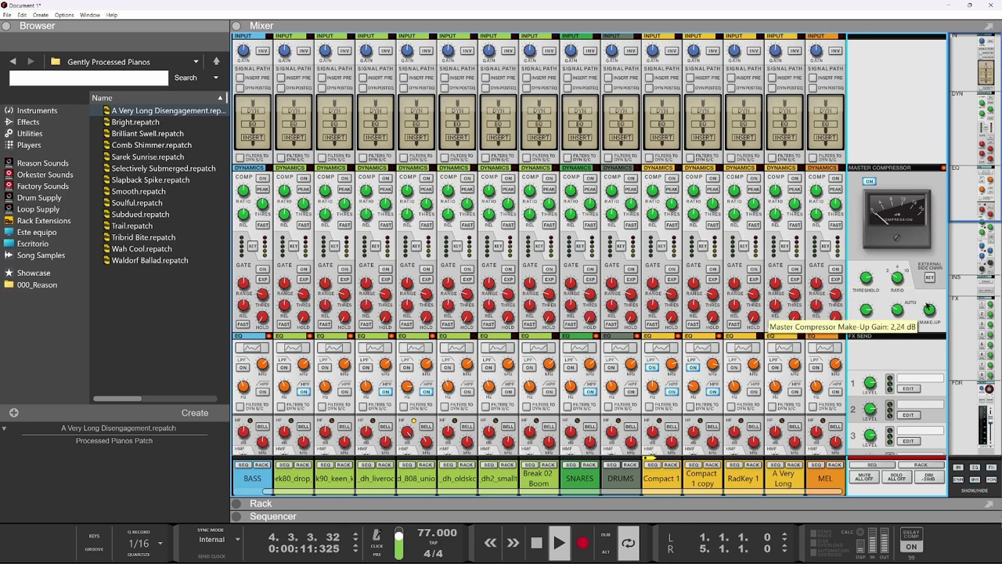
# Step: Extend the playback loop in the sequencer so that it ends at bar 9
pyautogui.press('F7')
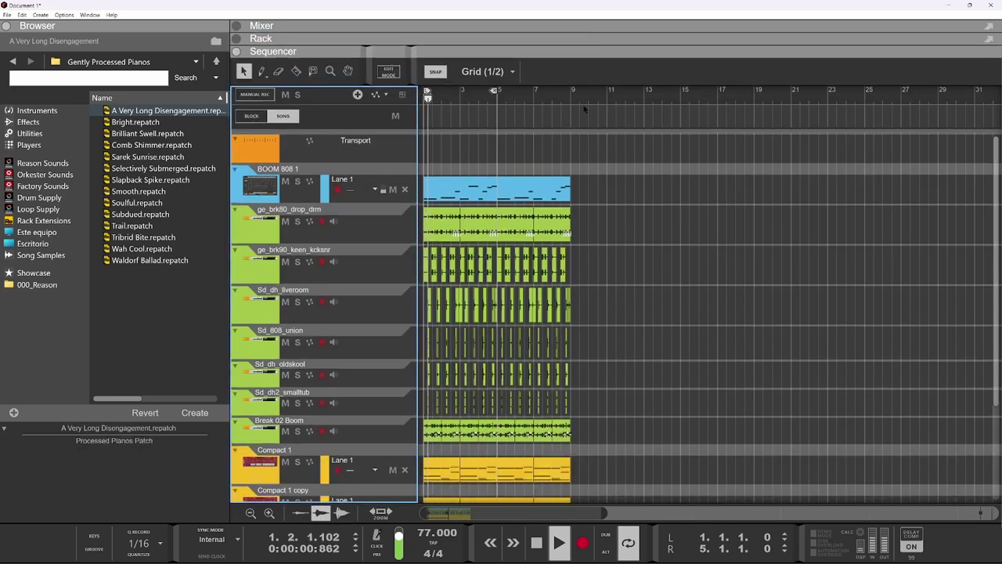
pyautogui.keyDown('alt'); pyautogui.click(569, 91); pyautogui.keyUp('alt')
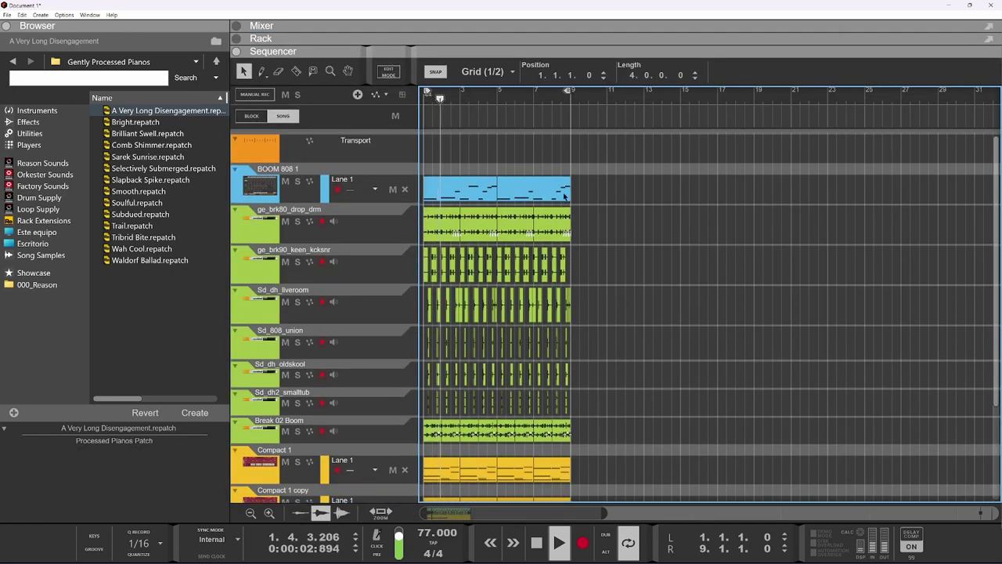
# Step: Bring up the rack and reveal the master section's insert effects area
pyautogui.press('F6')
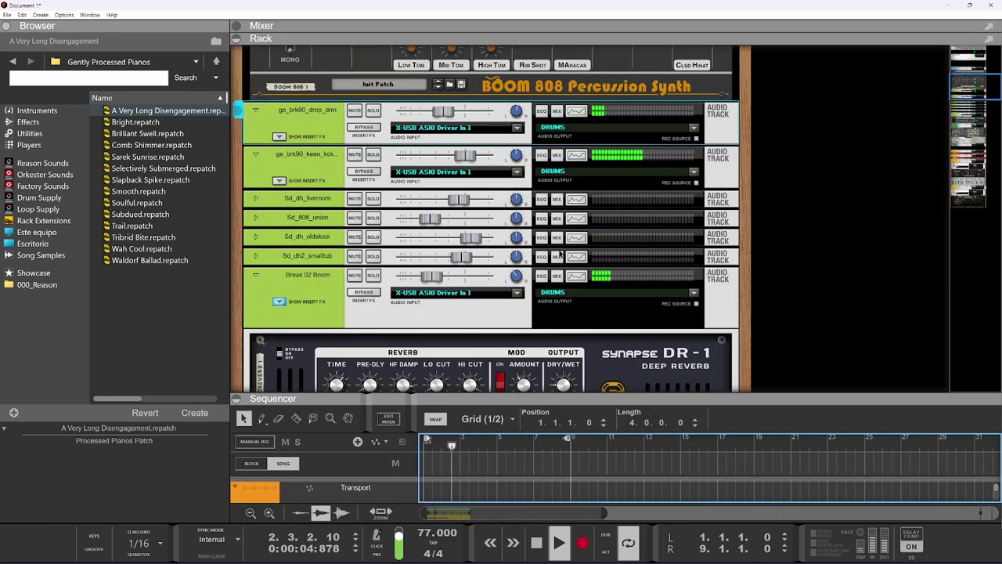
pyautogui.scroll(5, 557, 262)
pyautogui.click(279, 187)
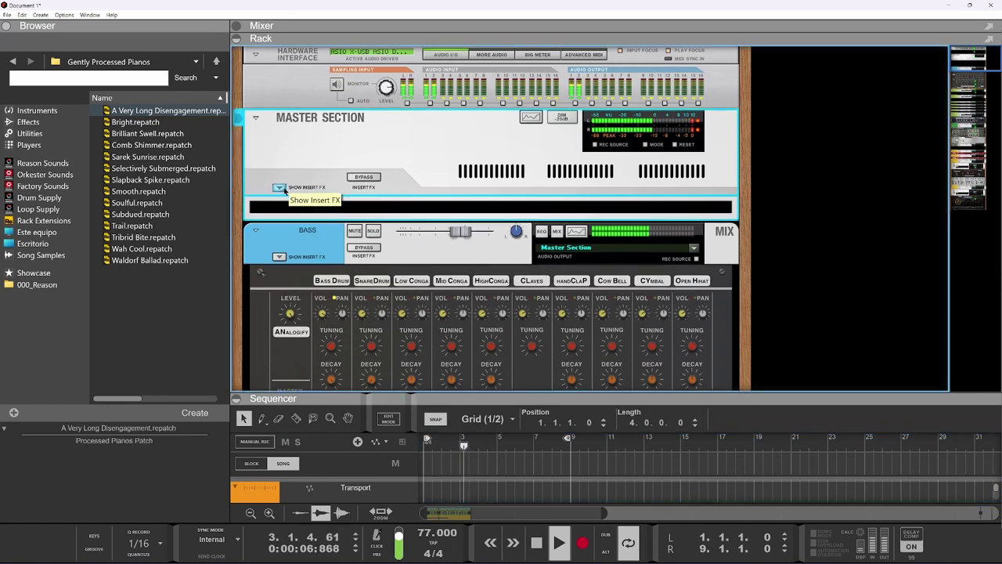
# Step: Try an MClass Compressor as a master section insert effect, and undo its creation
pyautogui.rightClick(347, 205)
pyautogui.moveTo(430, 314)
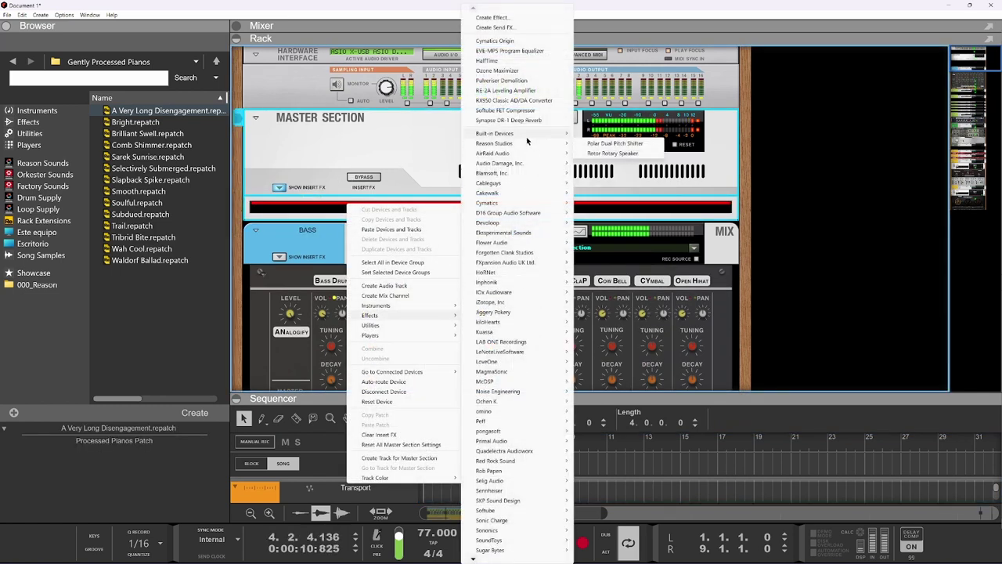
pyautogui.moveTo(526, 139)
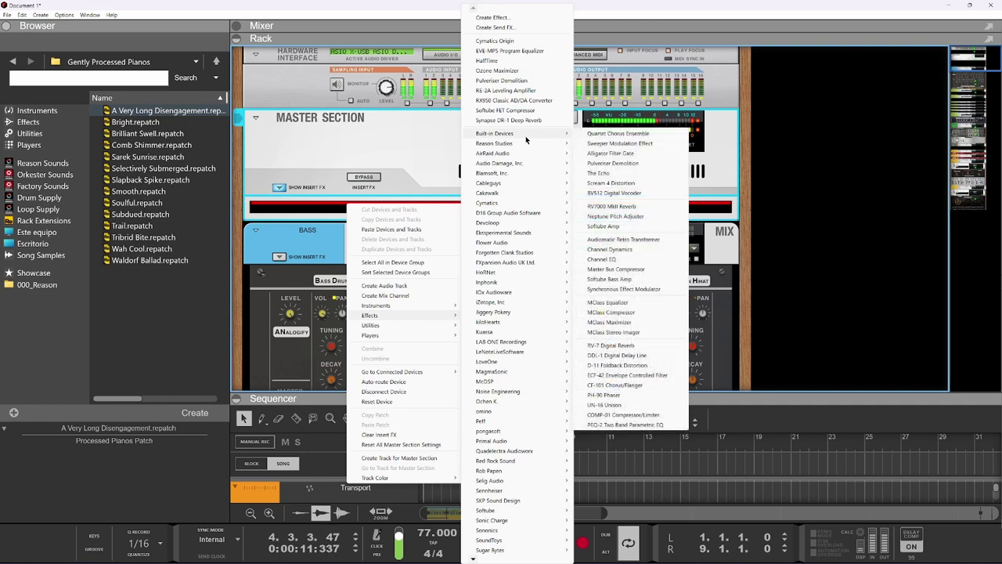
pyautogui.click(626, 312)
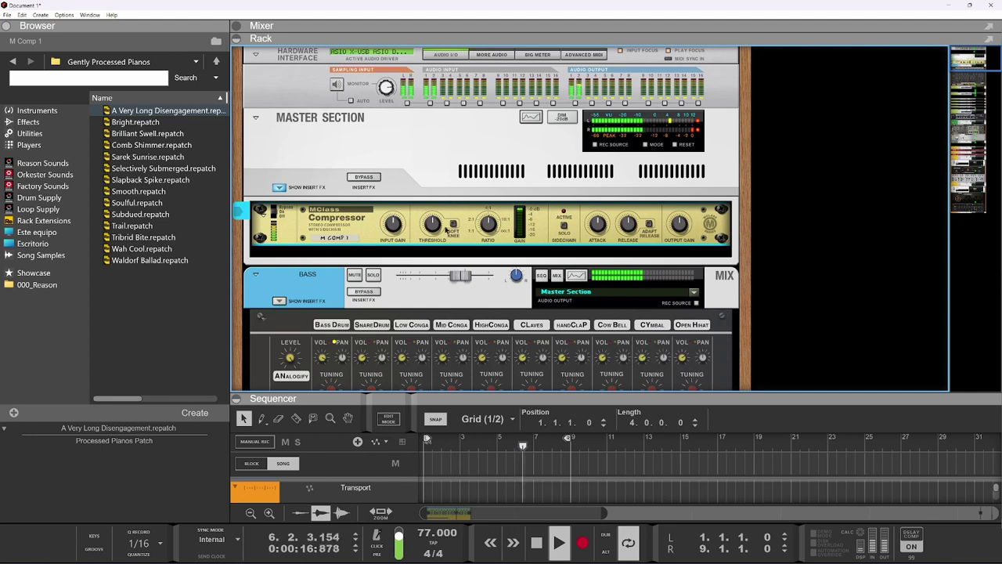
pyautogui.hotkey('ctrl', 'z')
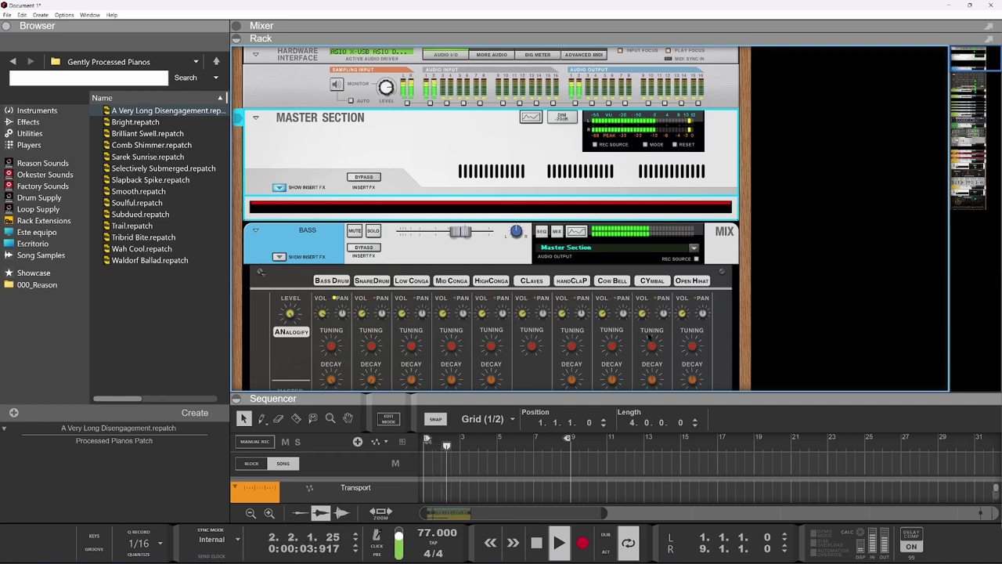
# Step: Set the DRUMS bus level to about -1.31 dB and the SNARES bus level to about -0.61 dB
pyautogui.scroll(-10, 594, 321)
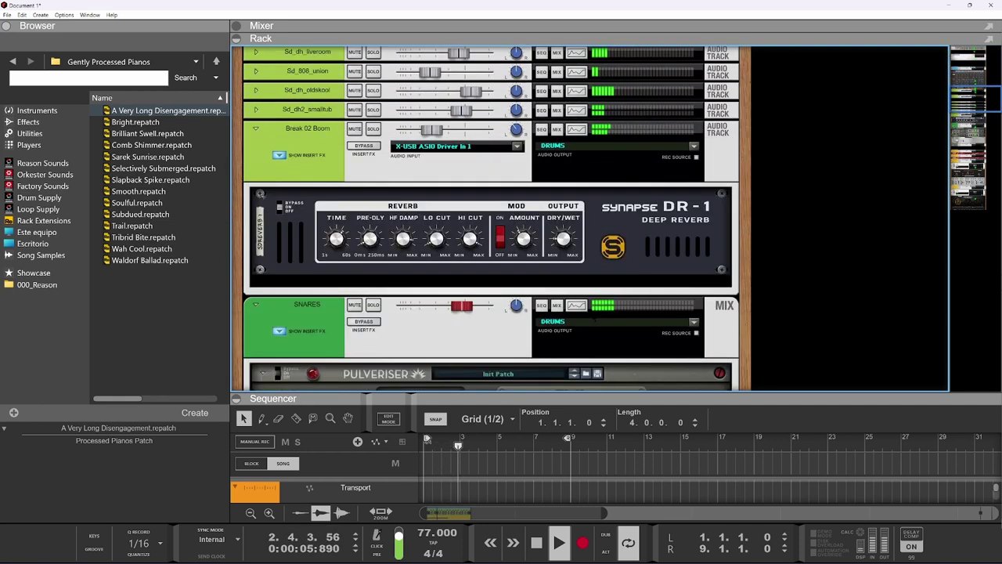
pyautogui.scroll(-5, 500, 279)
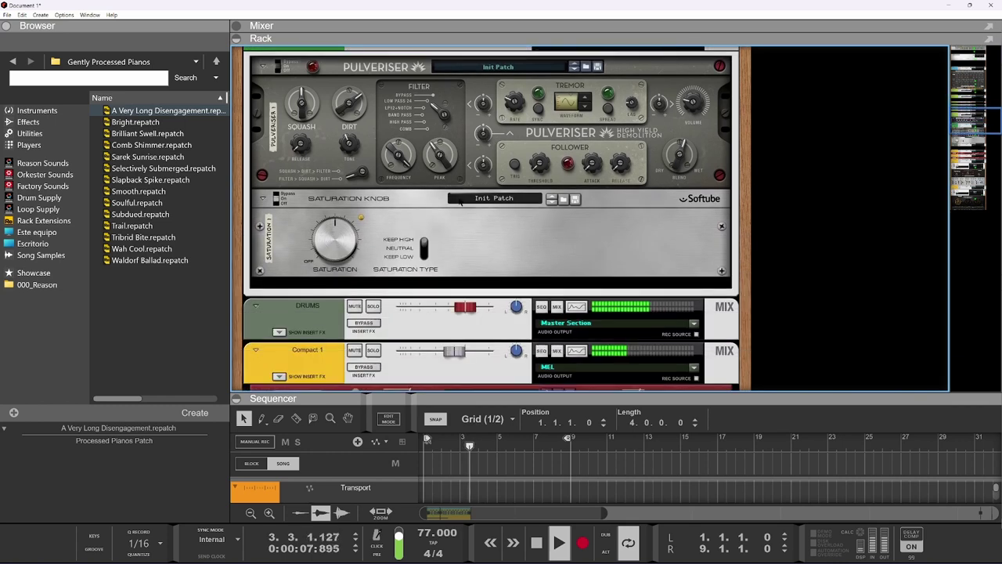
pyautogui.scroll(4, 500, 279)
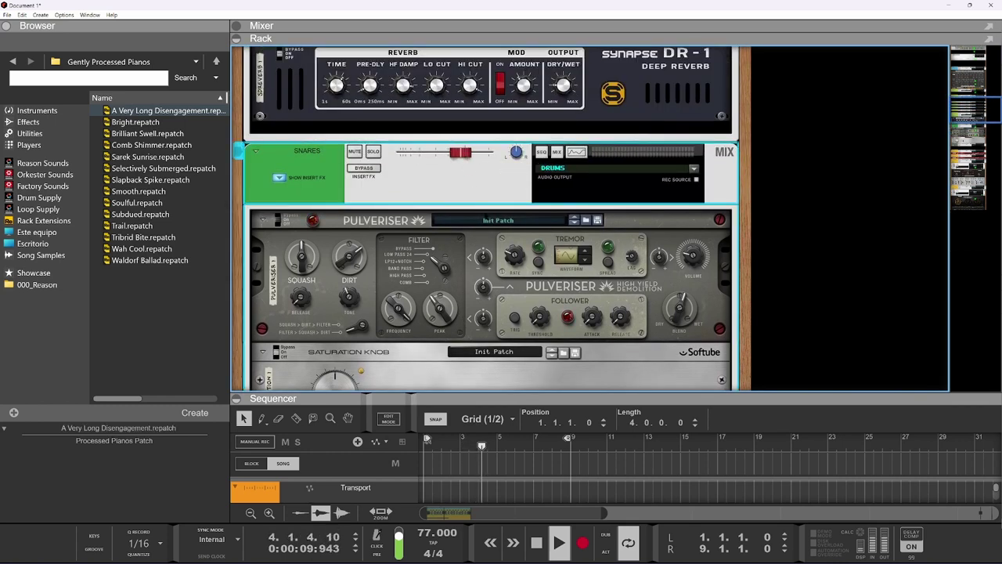
pyautogui.scroll(-5, 487, 215)
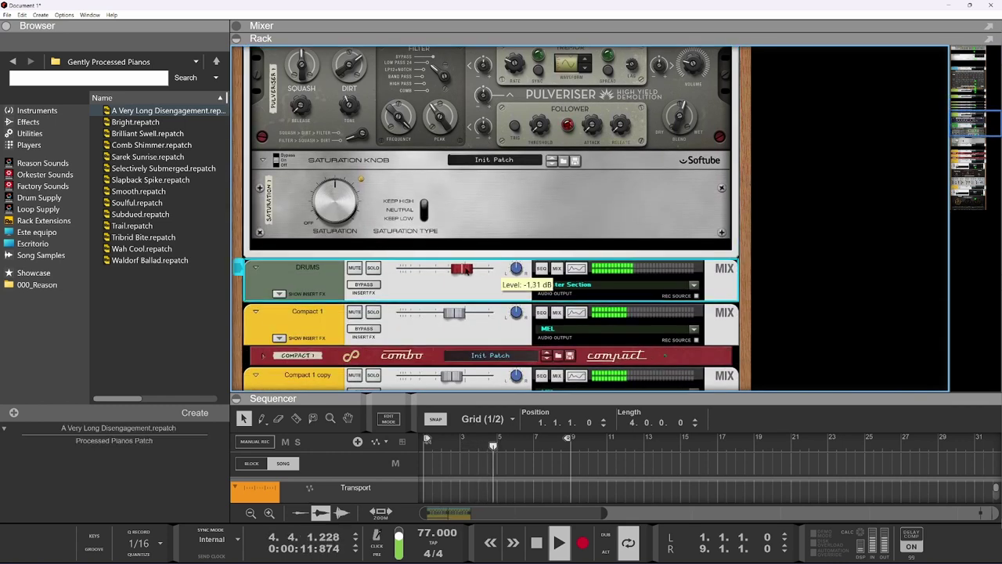
pyautogui.scroll(5, 473, 186)
pyautogui.moveTo(463, 153); pyautogui.dragTo(467, 154)
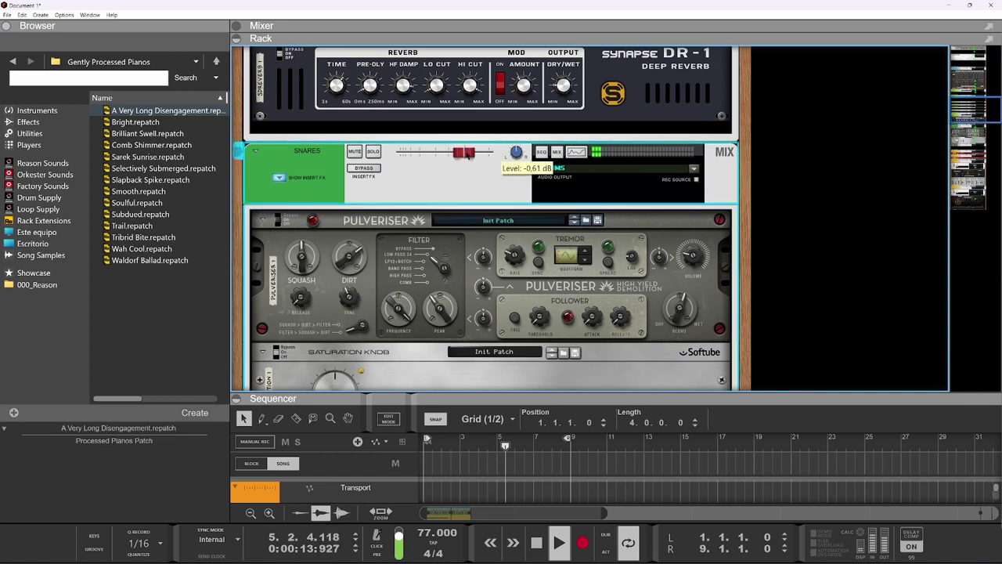
# Step: Set the Compact 1 level to about -6.05 dB and the Compact 1 copy level to about -9.28 dB
pyautogui.scroll(6, 468, 156)
pyautogui.scroll(-20, 501, 240)
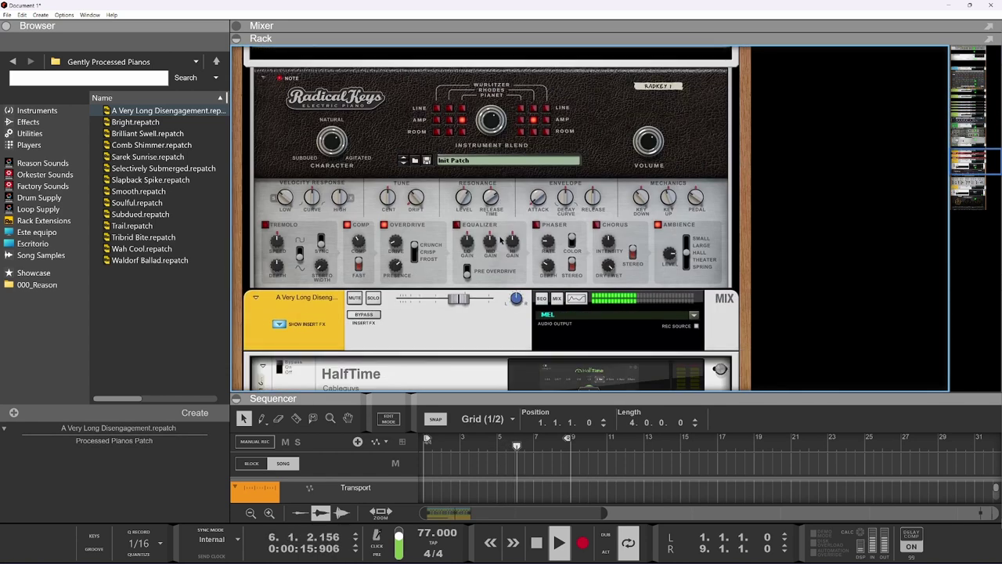
pyautogui.scroll(11, 501, 241)
pyautogui.scroll(-1, 467, 154)
pyautogui.moveTo(453, 159); pyautogui.dragTo(450, 159)
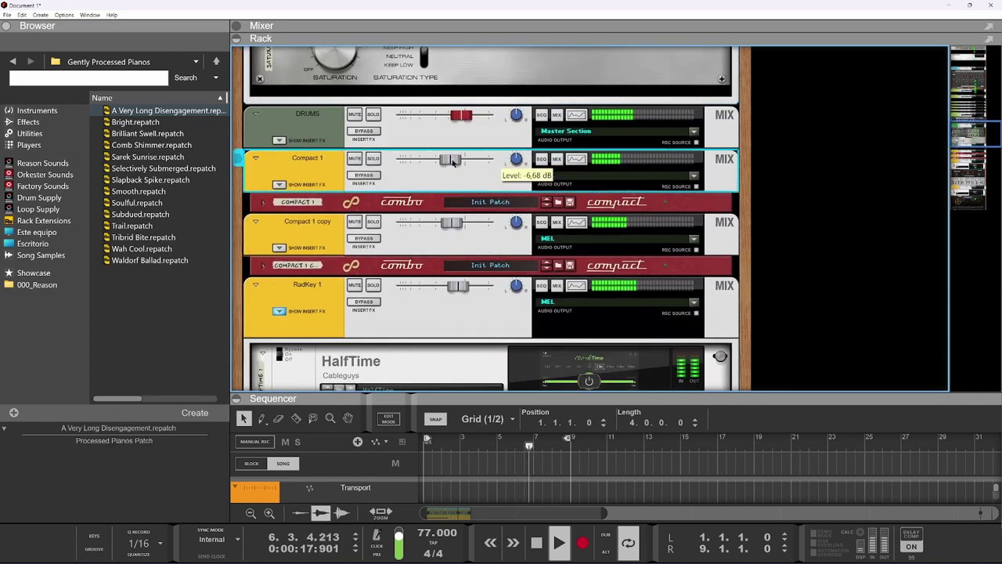
pyautogui.moveTo(461, 221); pyautogui.dragTo(452, 223)
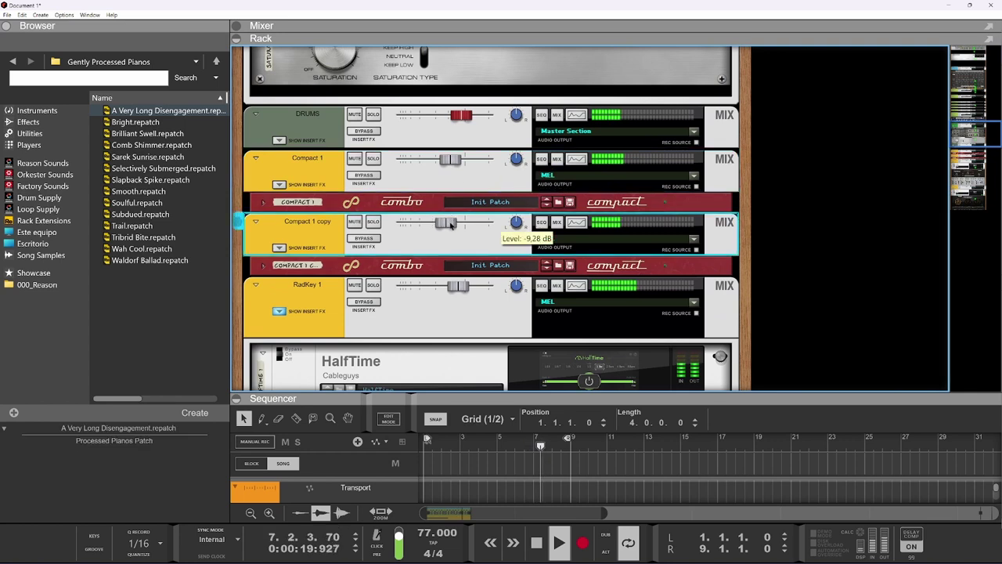
pyautogui.moveTo(450, 159); pyautogui.dragTo(454, 160)
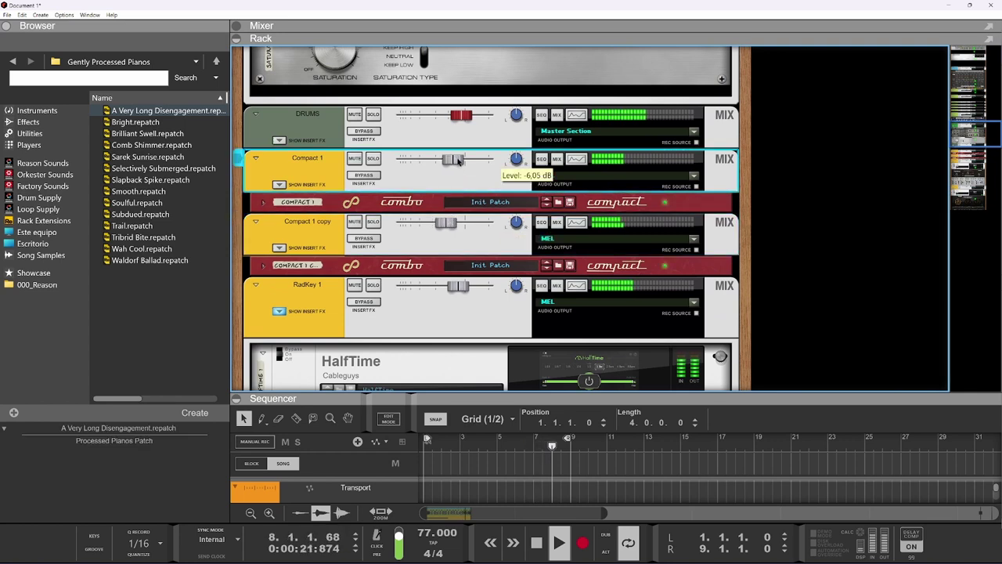
# Step: Reset the master clip indicators and add an RX950 Classic AD/DA Converter as a master section insert effect
pyautogui.scroll(15, 460, 167)
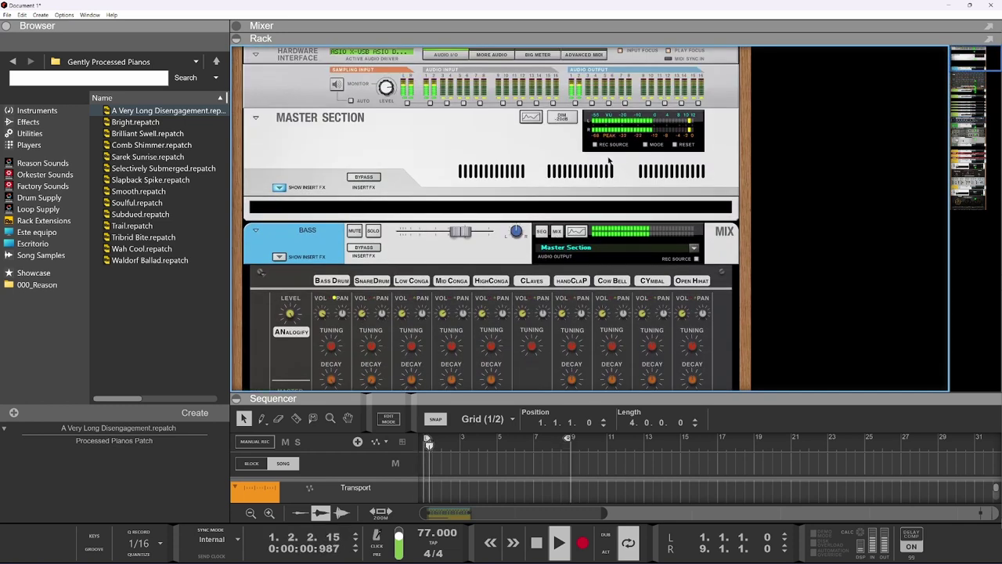
pyautogui.click(675, 144)
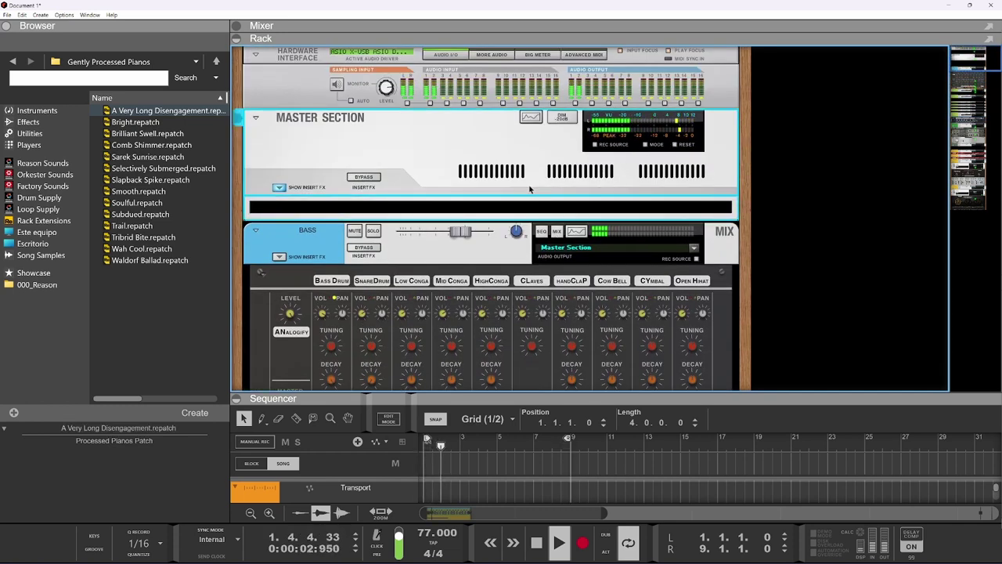
pyautogui.rightClick(389, 213)
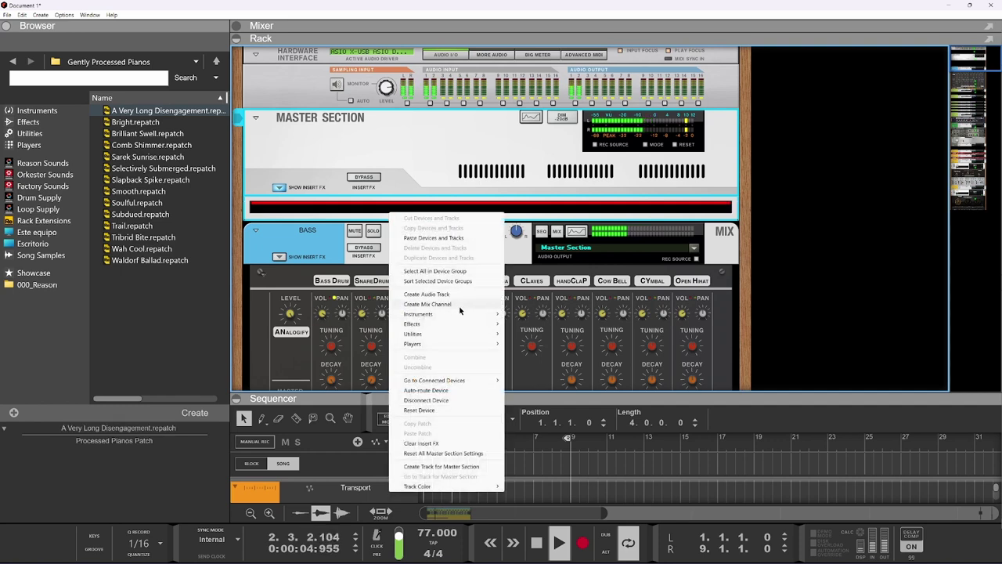
pyautogui.moveTo(470, 322)
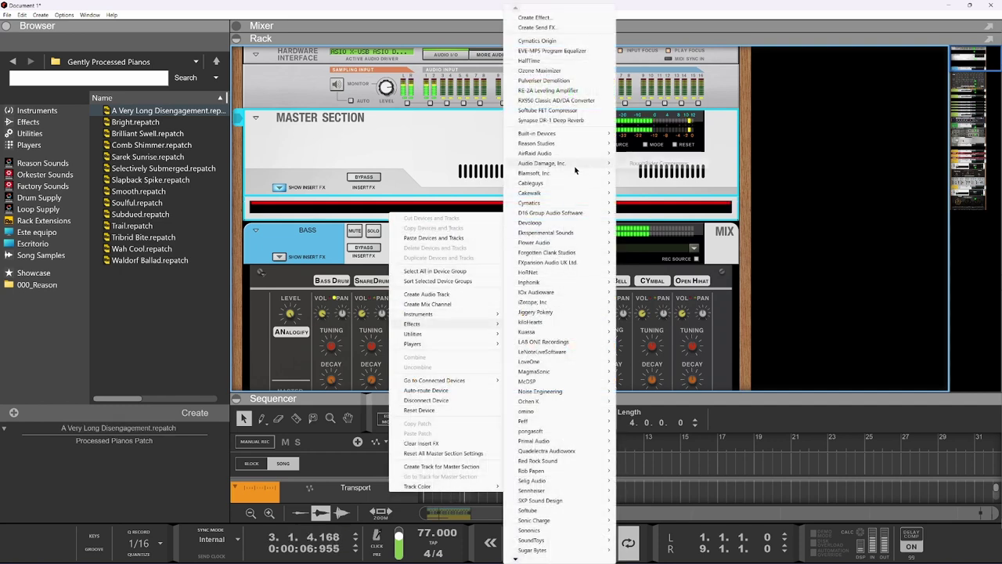
pyautogui.moveTo(567, 136)
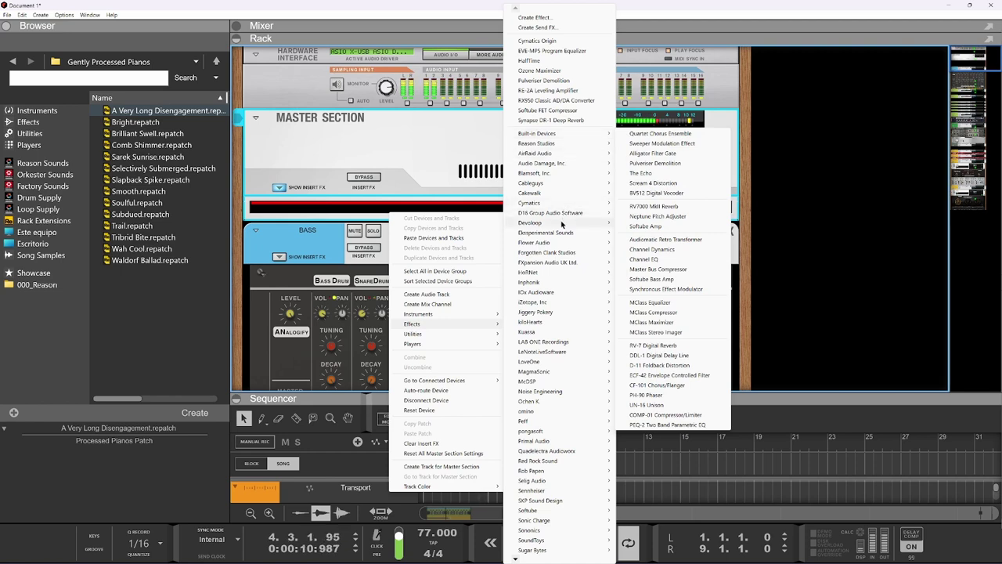
pyautogui.moveTo(545, 305)
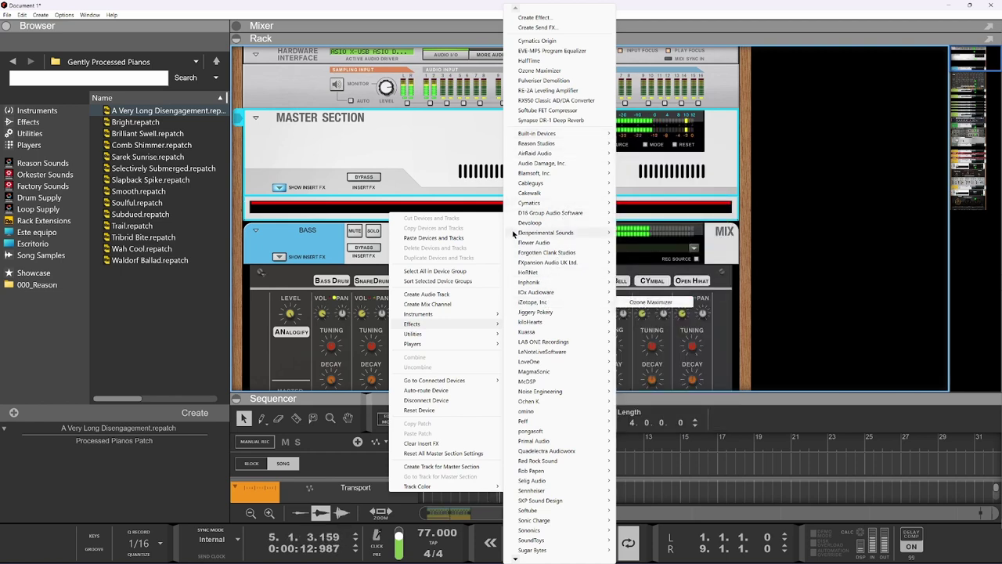
pyautogui.moveTo(552, 165)
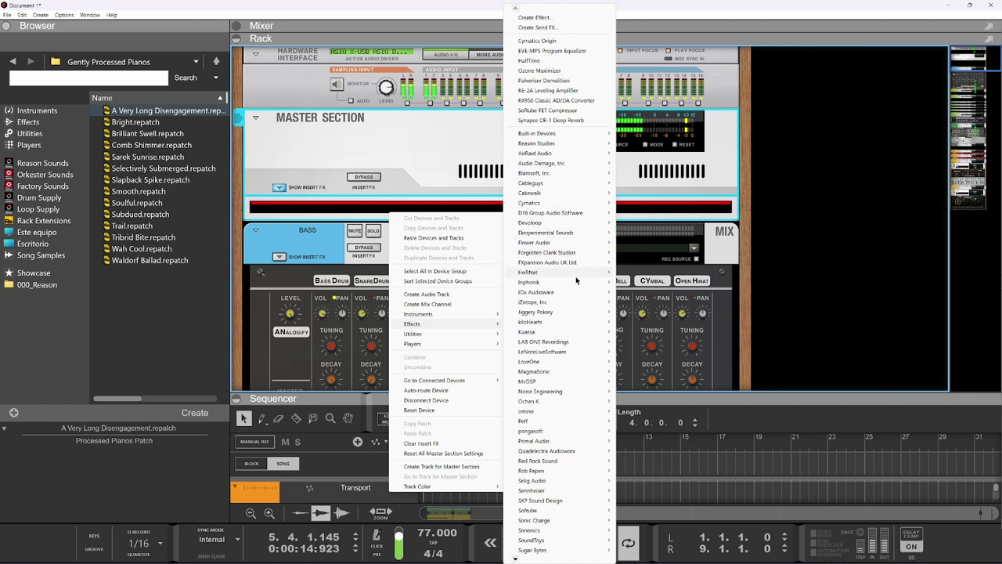
pyautogui.click(554, 102)
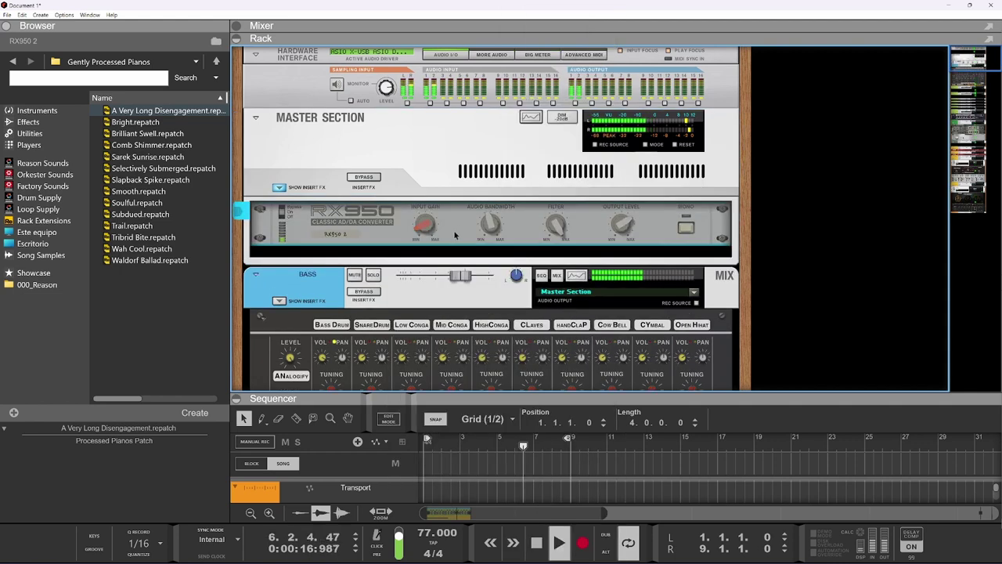
# Step: Adjust the RX950's input gain, filter and output level, resetting the master clip indicators between changes
pyautogui.moveTo(424, 213); pyautogui.dragTo(424, 215)
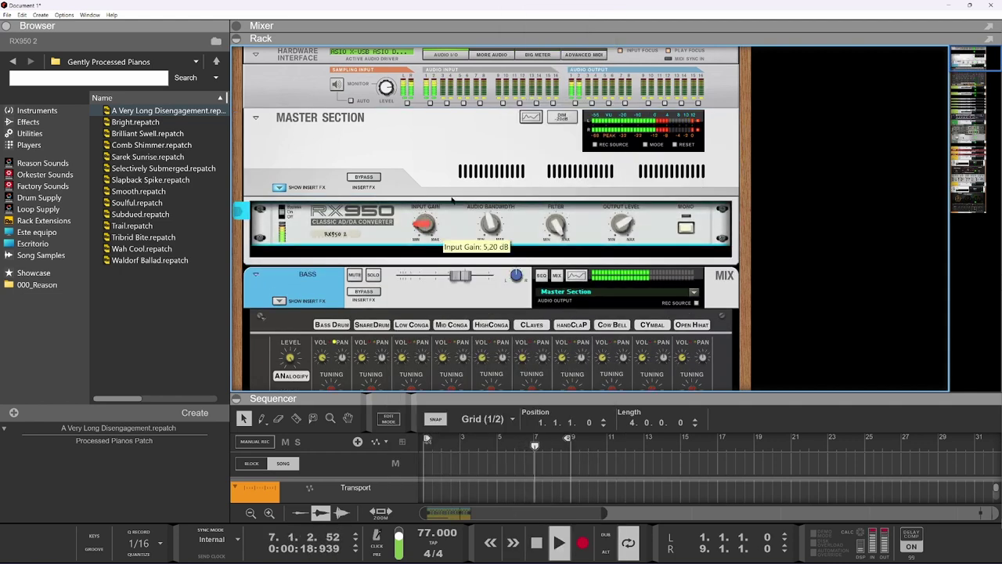
pyautogui.click(674, 144)
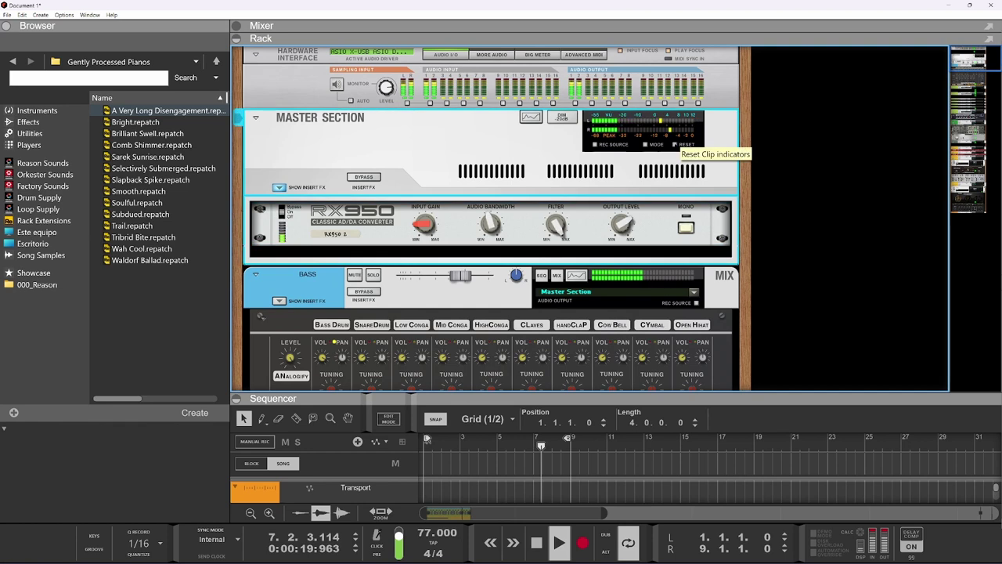
pyautogui.click(435, 225)
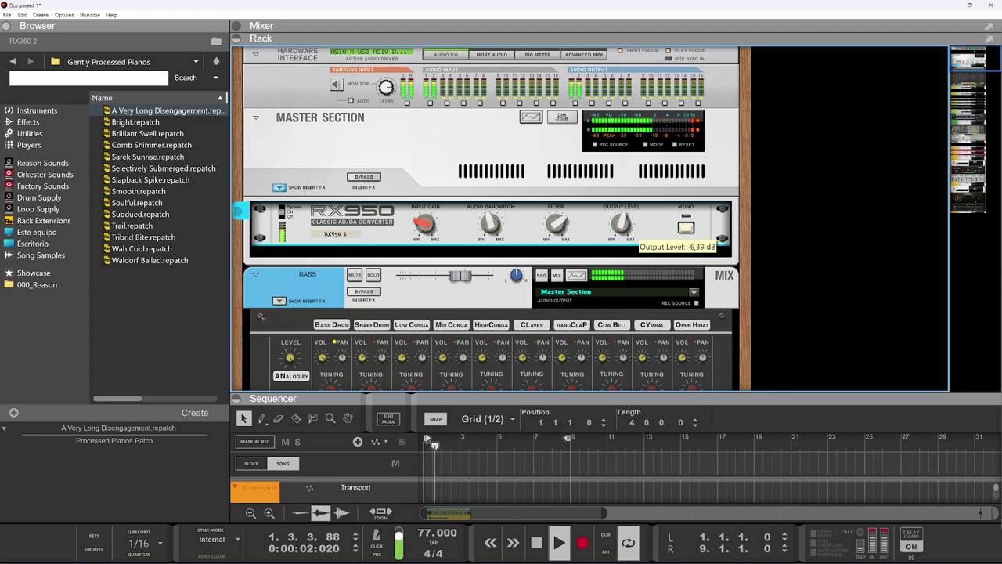
pyautogui.click(674, 144)
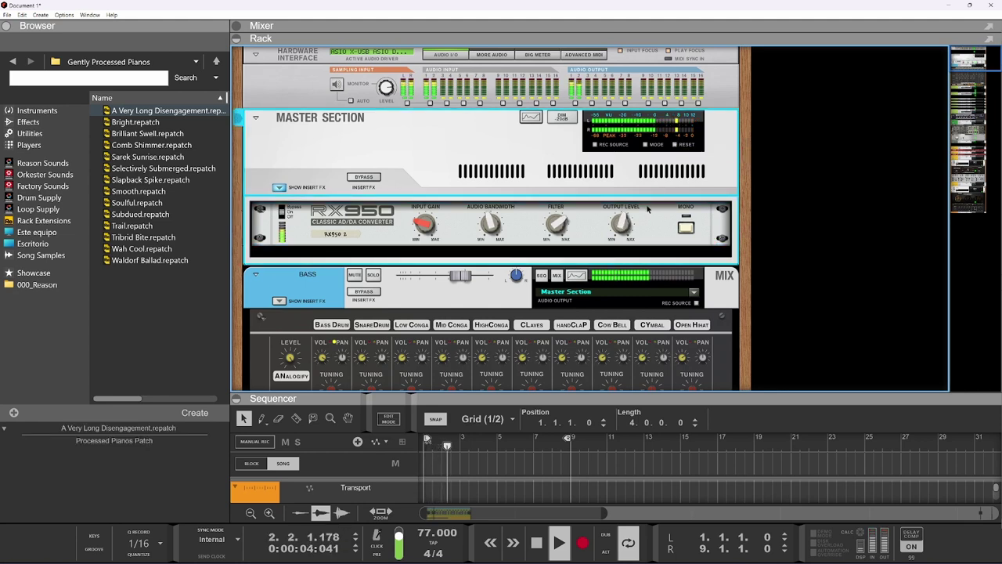
pyautogui.click(625, 225)
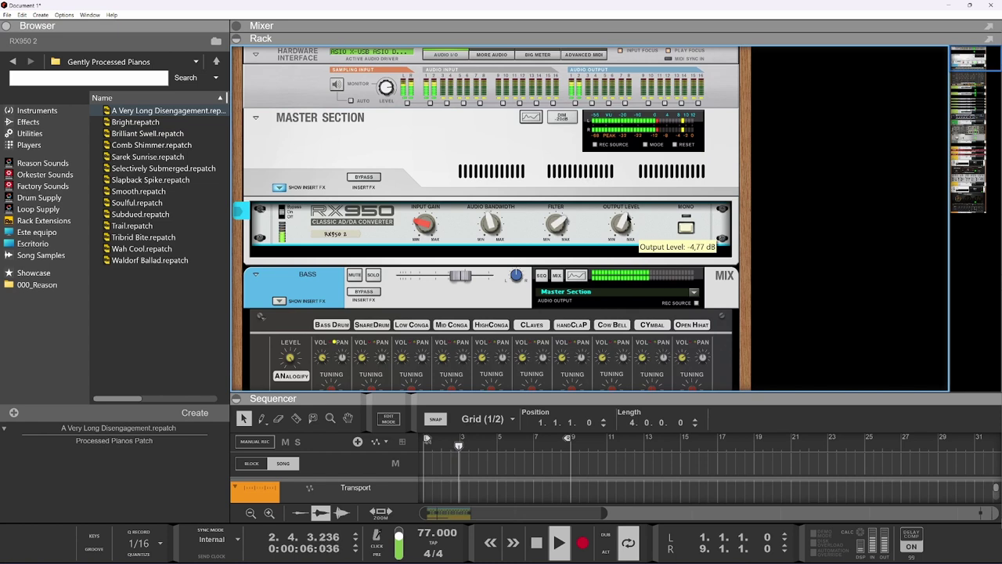
pyautogui.moveTo(626, 220); pyautogui.dragTo(627, 216)
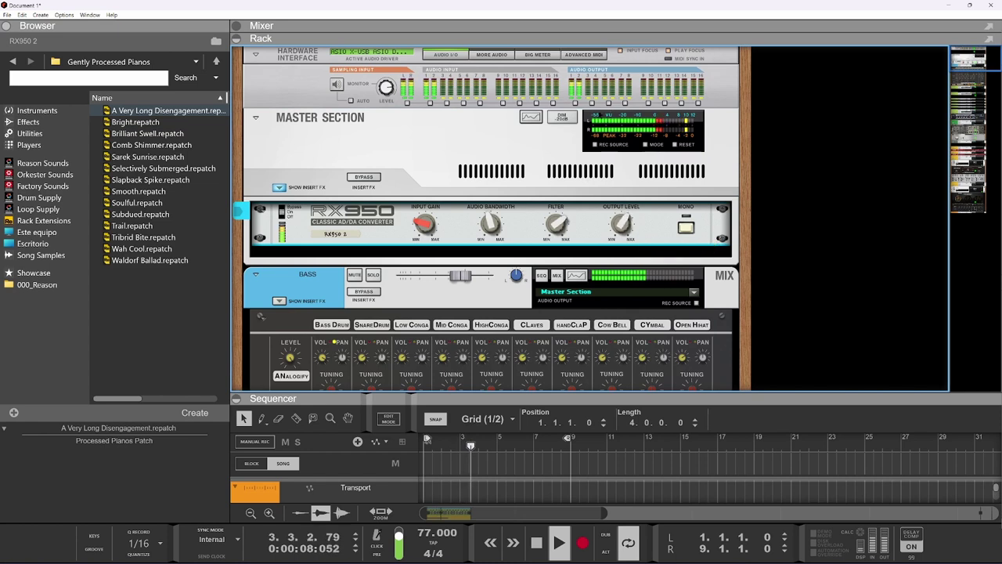
# Step: Show the hardware interface's Big Meter for audio outputs 1 and 2 and set its meter mode to Peak
pyautogui.click(575, 102)
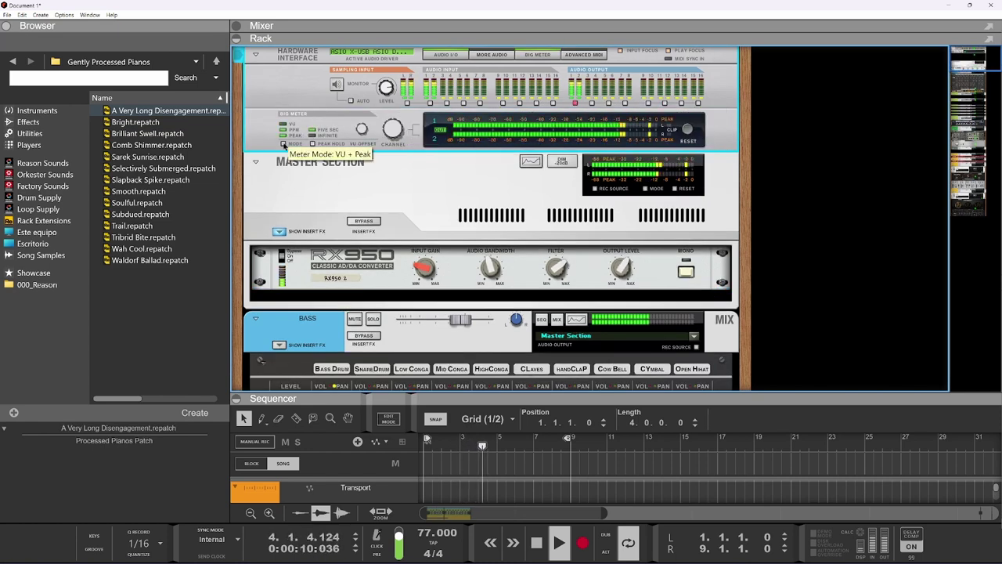
pyautogui.click(284, 144)
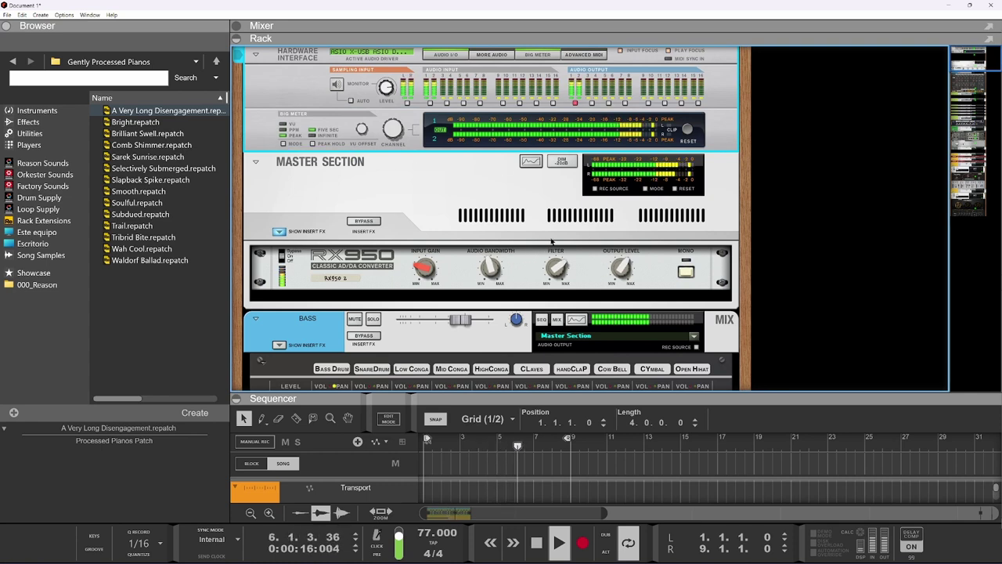
# Step: Lower the A Very Long Disengagement piano channel's level to about -6.32 dB
pyautogui.scroll(-20, 551, 241)
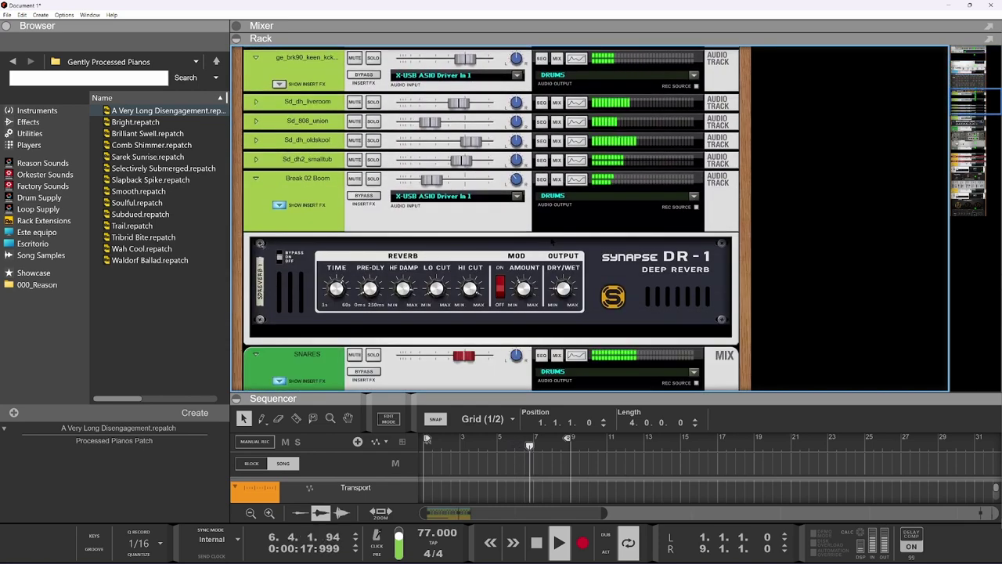
pyautogui.scroll(20, 551, 241)
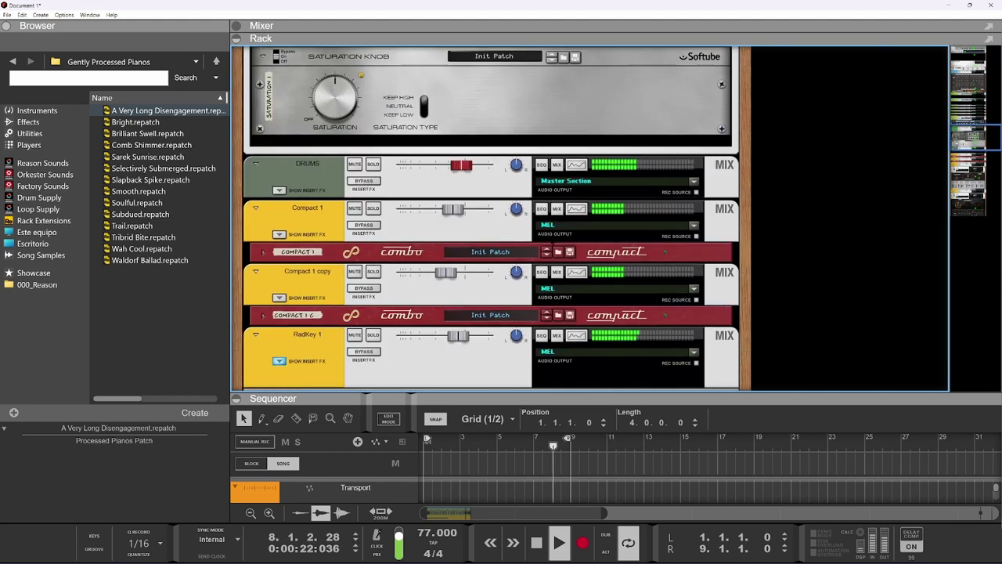
pyautogui.scroll(5, 552, 242)
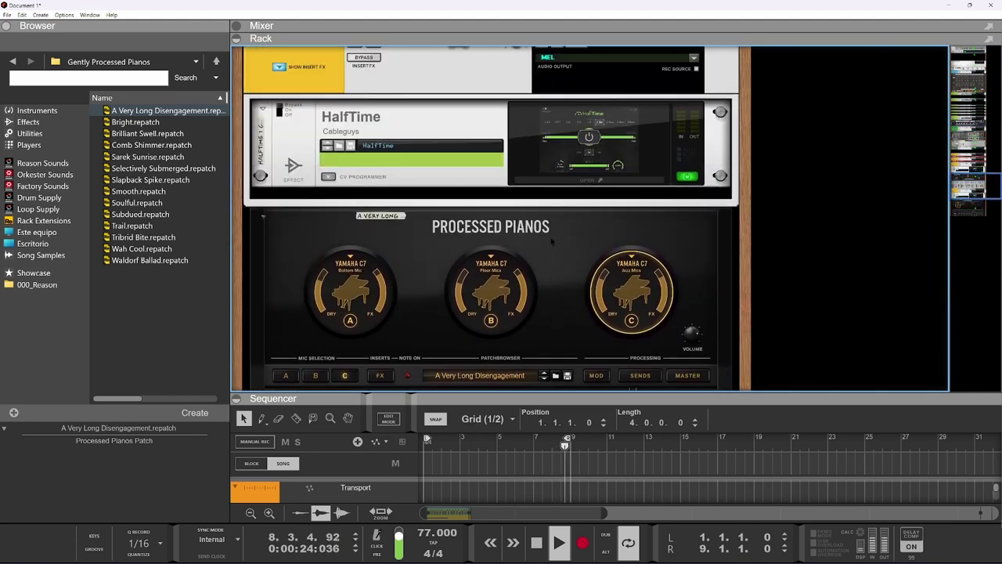
pyautogui.moveTo(460, 195); pyautogui.dragTo(461, 199)
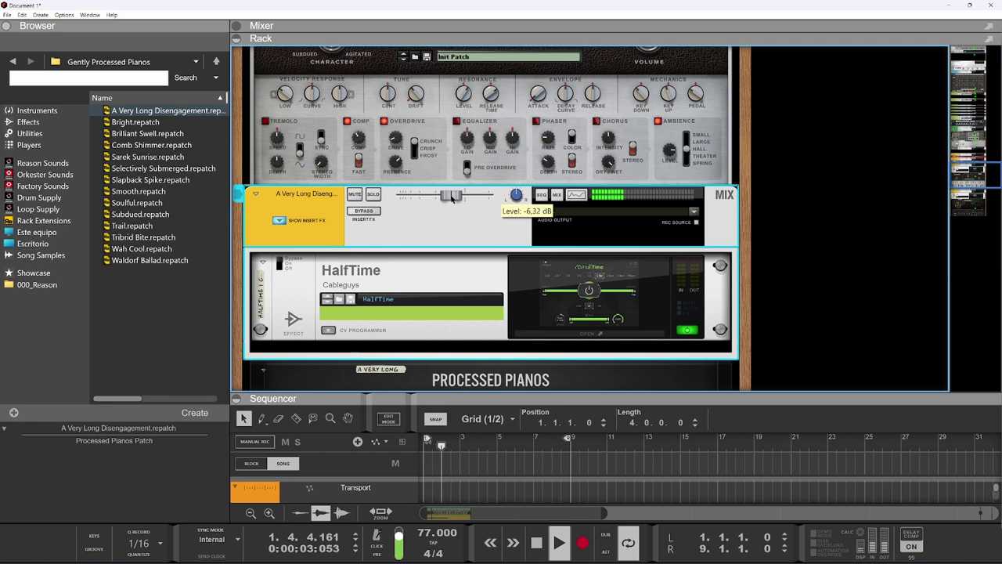
# Step: Raise the A Very Long Disengagement channel to about -5.08 dB and the Compact 1 copy channel to about -2.53 dB
pyautogui.scroll(4, 461, 199)
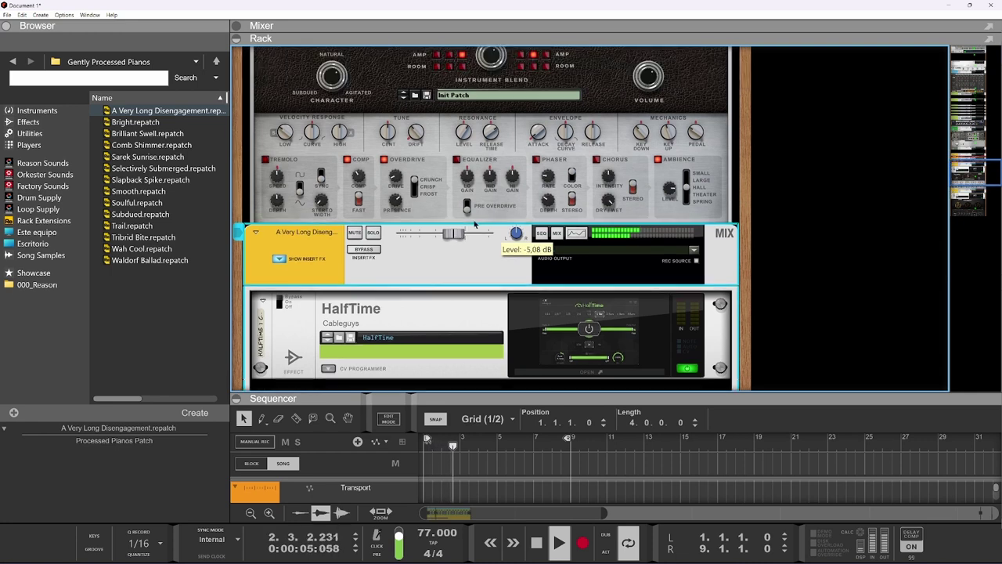
pyautogui.scroll(8, 476, 220)
pyautogui.moveTo(457, 172); pyautogui.dragTo(458, 172)
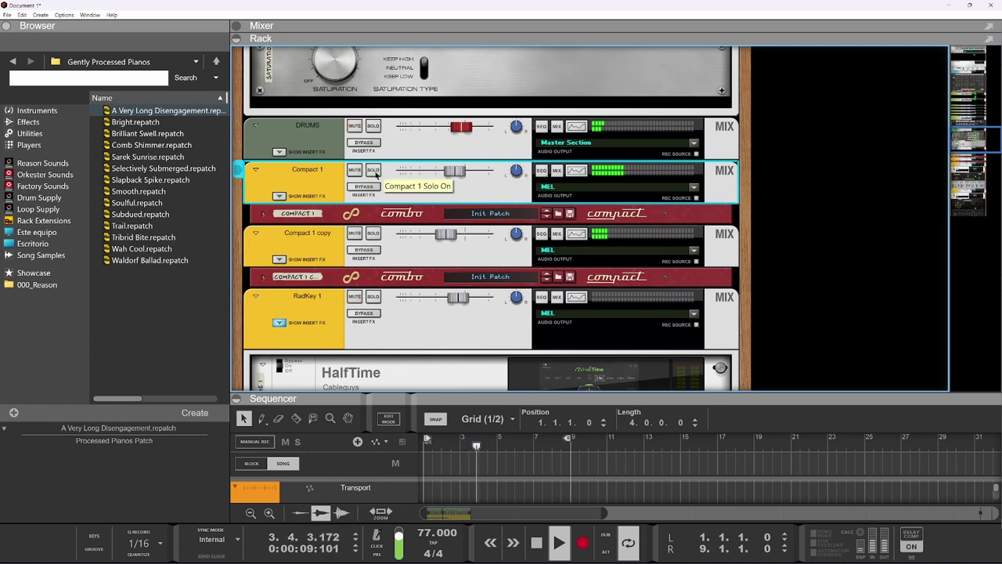
pyautogui.moveTo(446, 233); pyautogui.dragTo(460, 233)
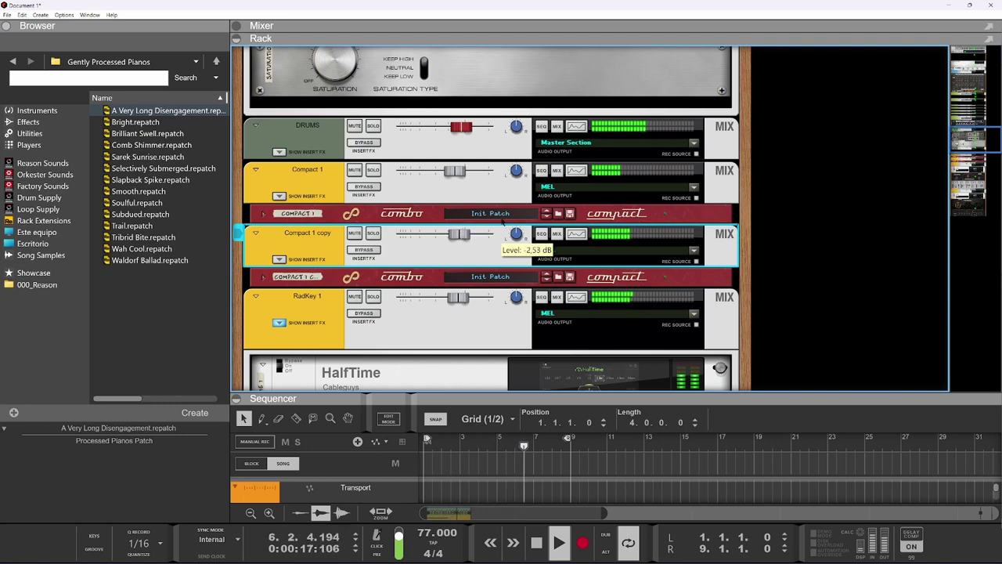
# Step: Set the master RX950's output level to about -5.84 dB and compare the sound using the master insert bypass
pyautogui.scroll(10, 529, 230)
pyautogui.scroll(10, 529, 230)
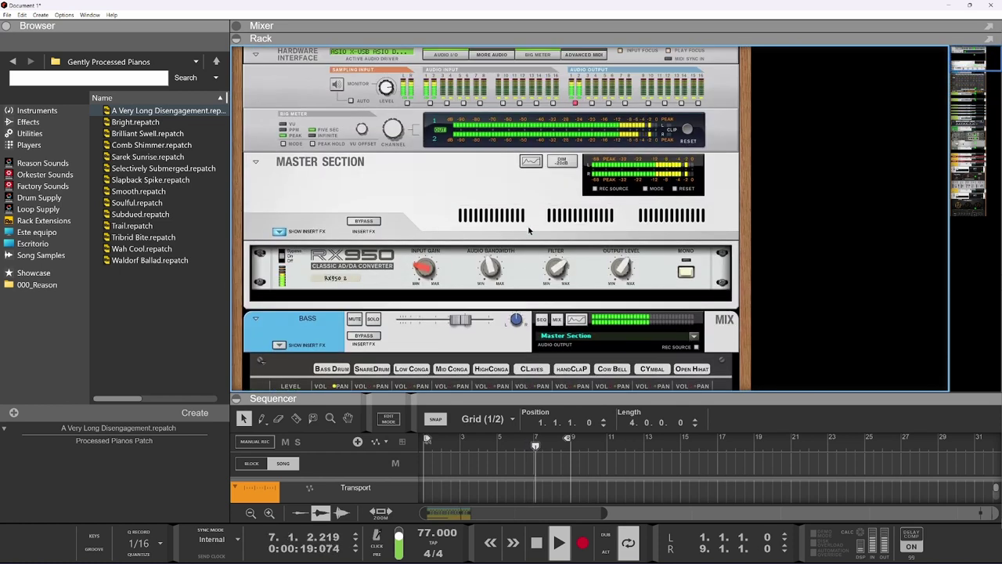
pyautogui.click(557, 274)
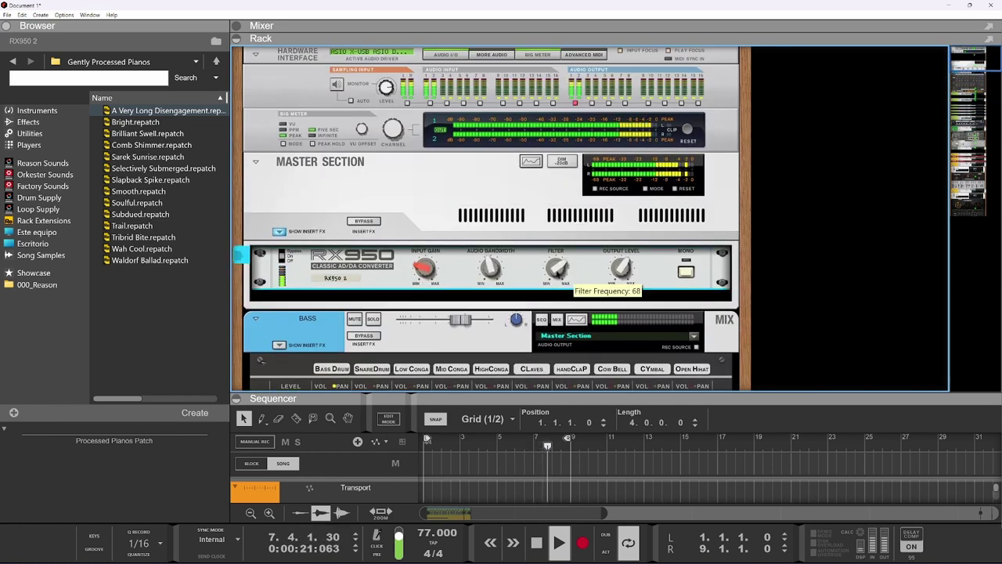
pyautogui.moveTo(434, 267)
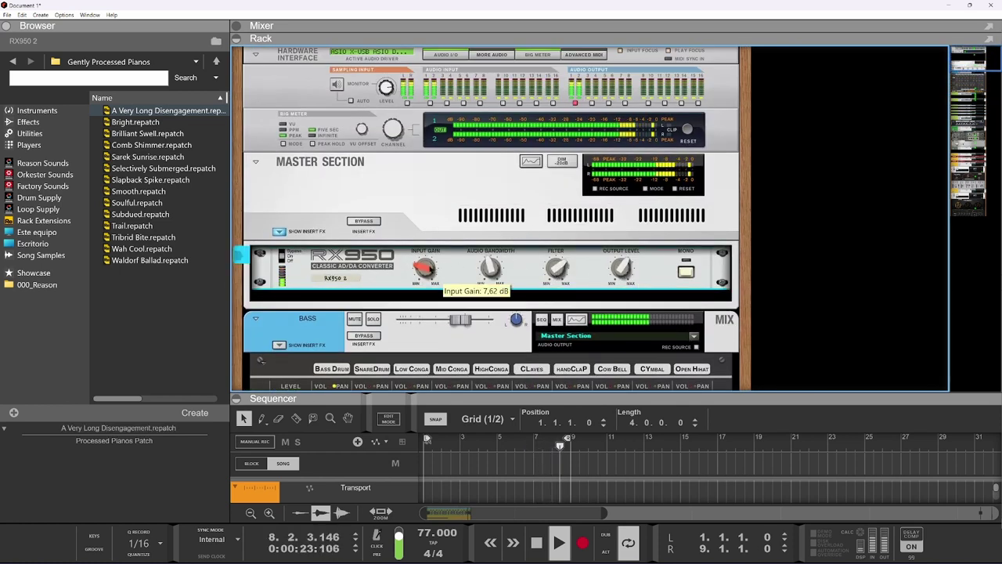
pyautogui.moveTo(626, 267); pyautogui.dragTo(616, 274)
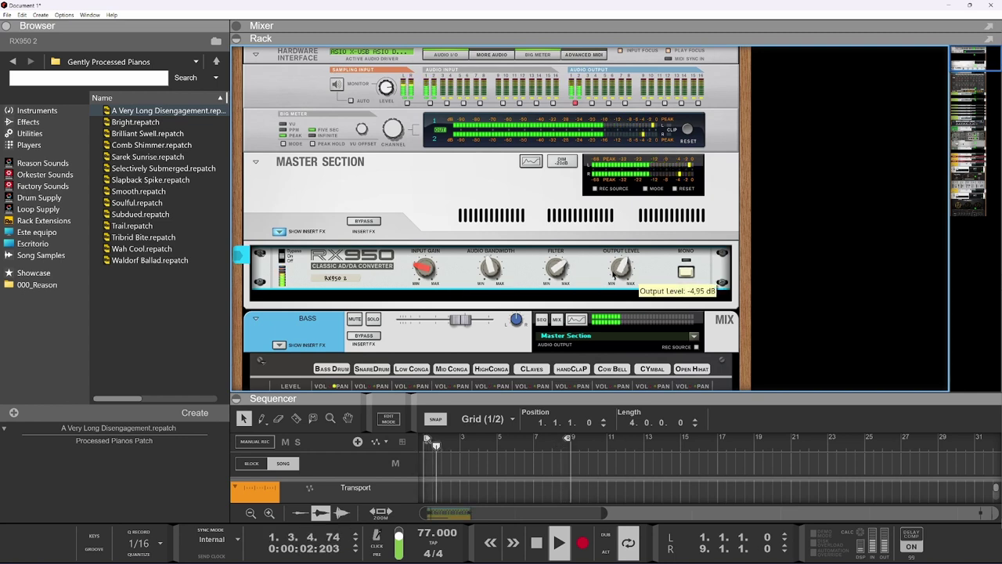
pyautogui.moveTo(615, 273); pyautogui.dragTo(609, 277)
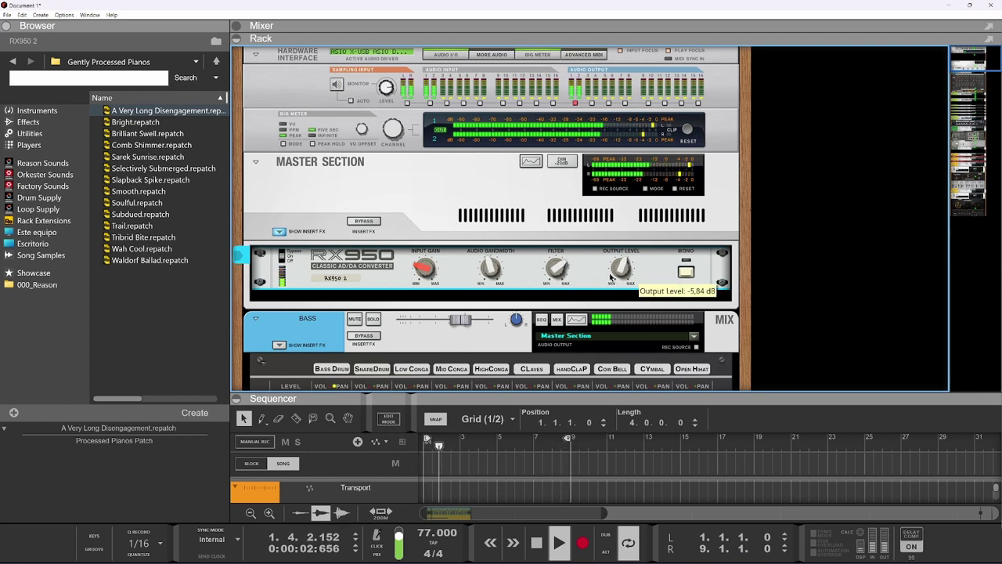
pyautogui.click(364, 221)
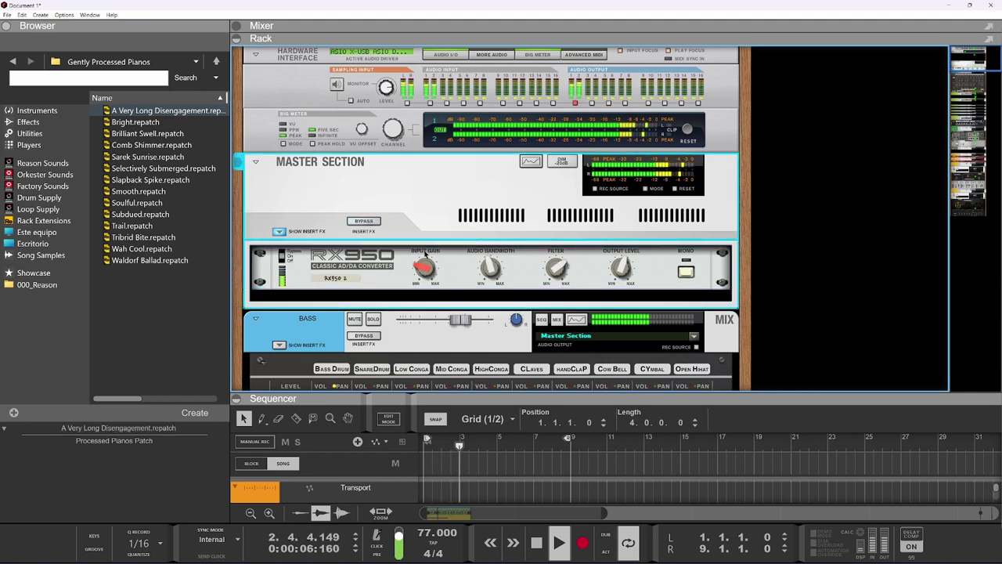
# Step: Add an iZotope Ozone Maximizer after the RX950 in the master section's insert effects
pyautogui.rightClick(385, 283)
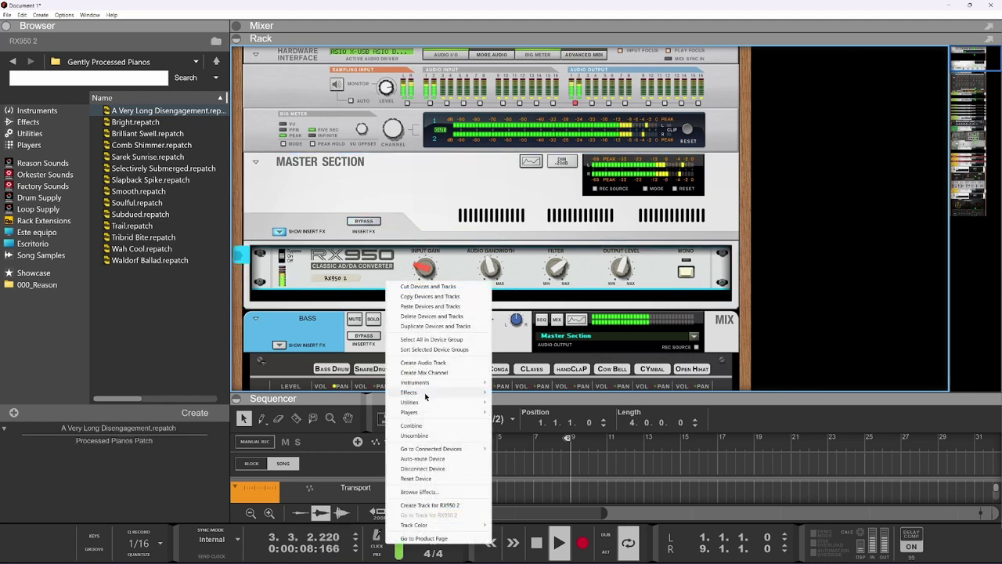
pyautogui.moveTo(439, 389)
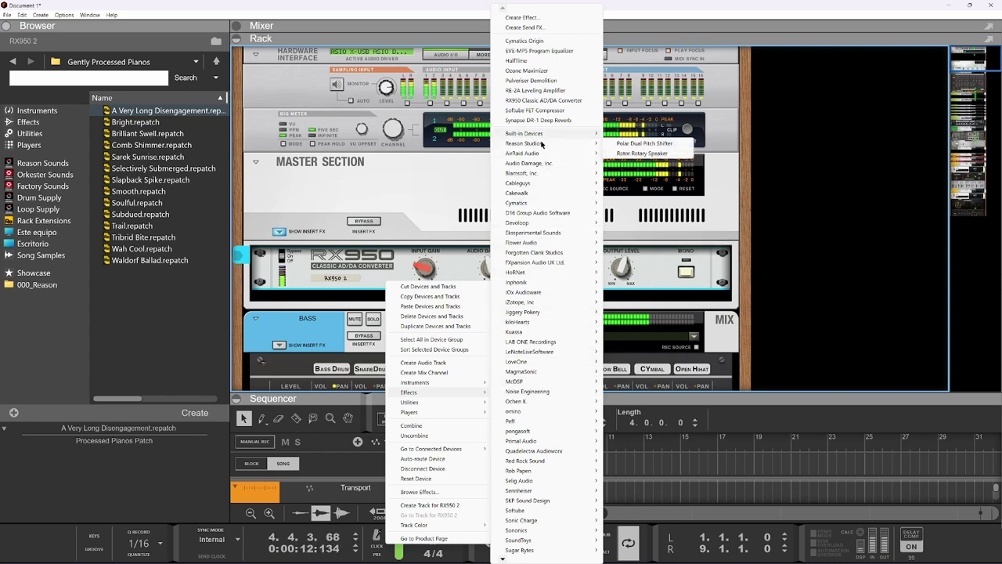
pyautogui.moveTo(532, 301)
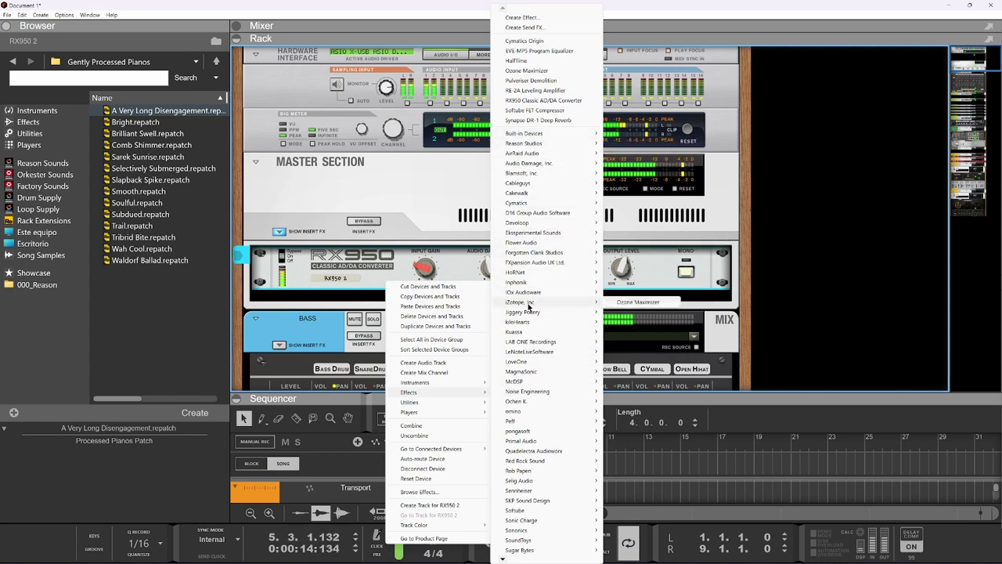
pyautogui.click(638, 301)
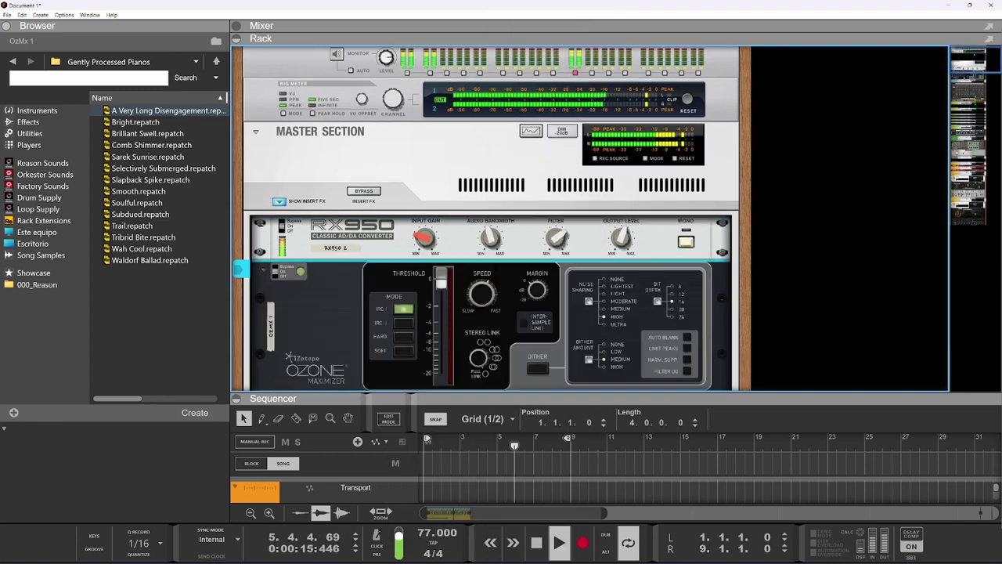
# Step: Set the Ozone Maximizer to IRC II mode and lower its threshold to about -5.5
pyautogui.click(404, 322)
pyautogui.moveTo(440, 283); pyautogui.dragTo(441, 332)
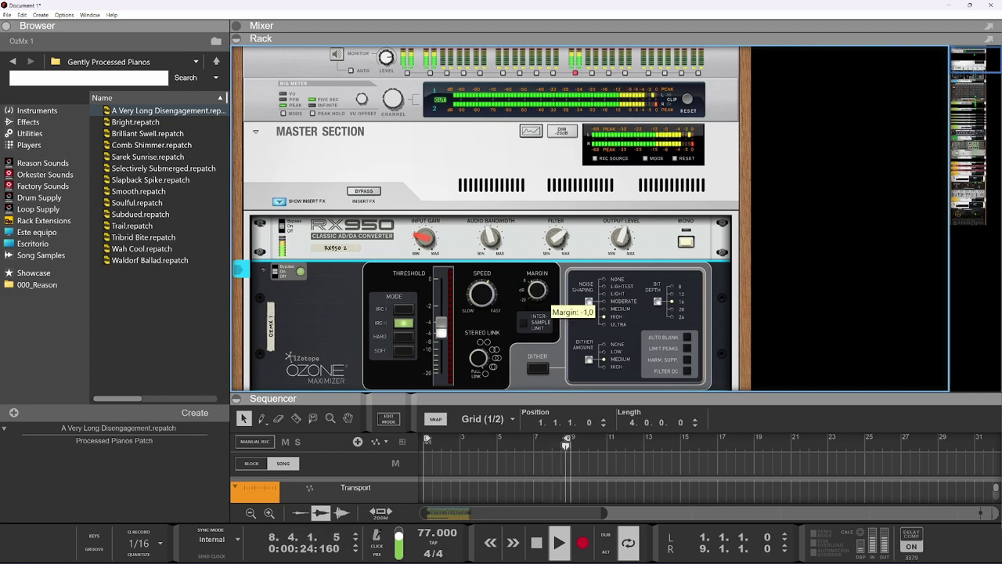
pyautogui.moveTo(440, 332)
pyautogui.mouseDown()
pyautogui.moveTo(440, 345)
pyautogui.moveTo(440, 335)
pyautogui.mouseUp()
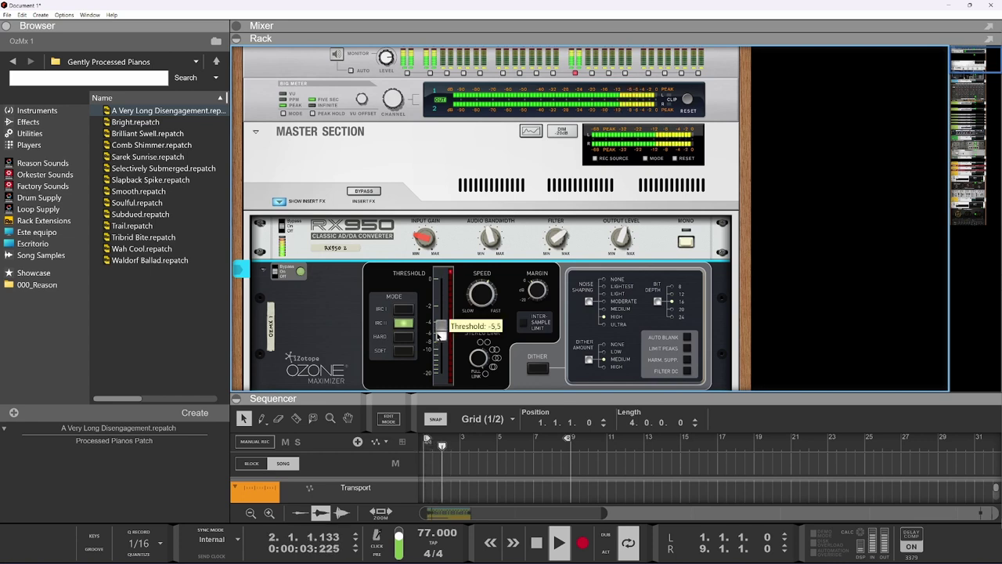
pyautogui.moveTo(491, 302)
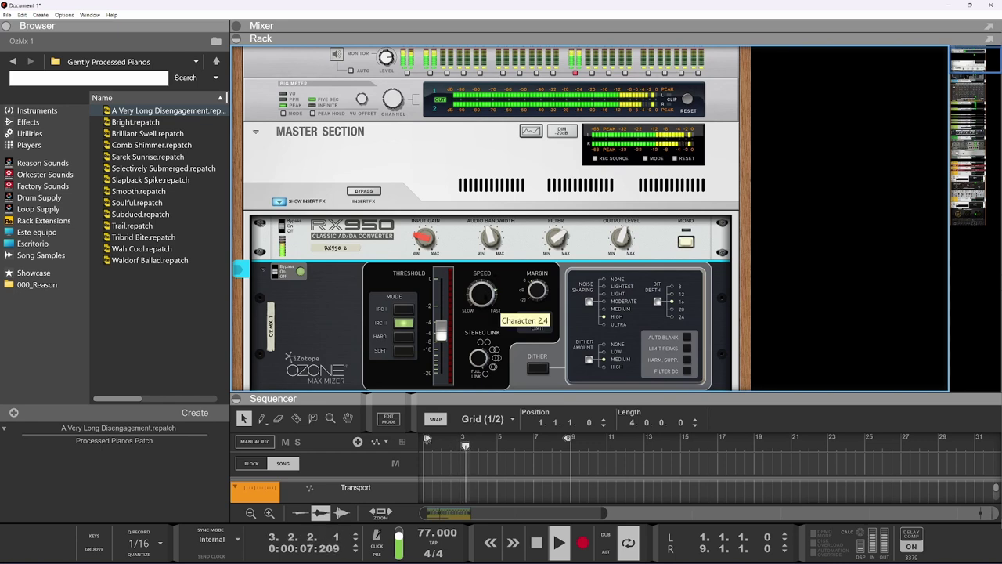
# Step: Lower the BASS channel's level to about -6.18 dB and raise the master RX950's filter frequency
pyautogui.scroll(-15, 482, 305)
pyautogui.scroll(10, 482, 305)
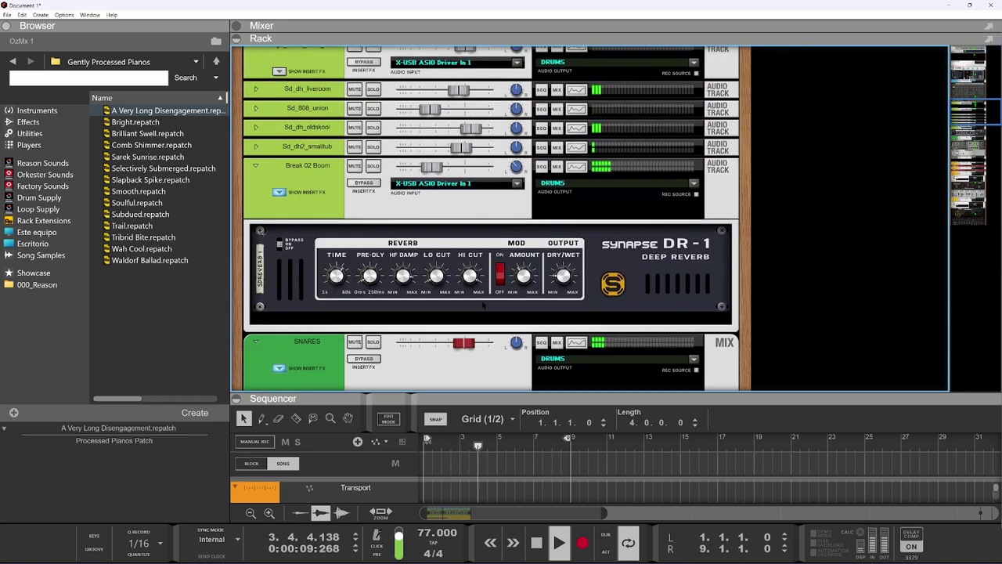
pyautogui.scroll(2, 483, 305)
pyautogui.moveTo(459, 192); pyautogui.dragTo(450, 195)
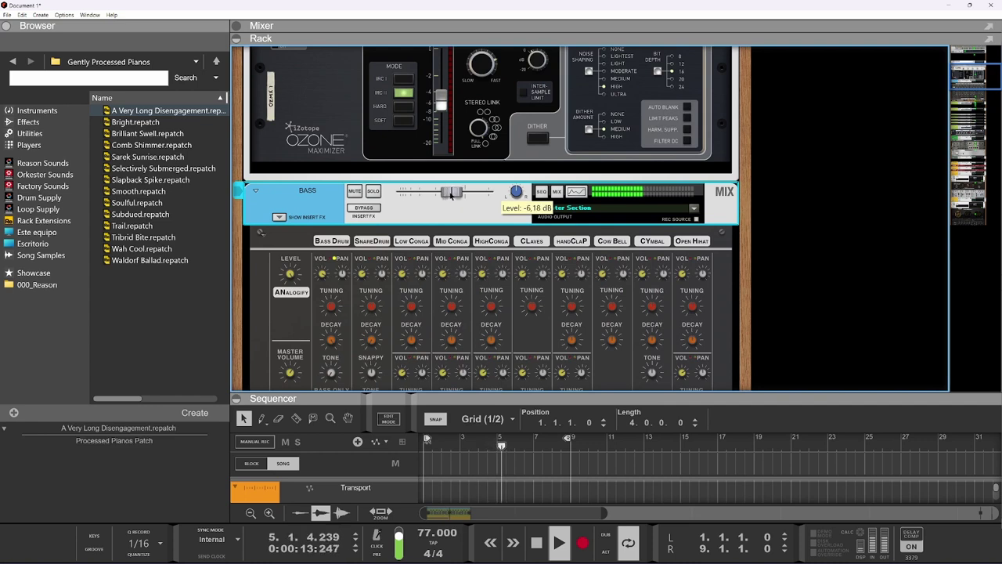
pyautogui.scroll(8, 472, 258)
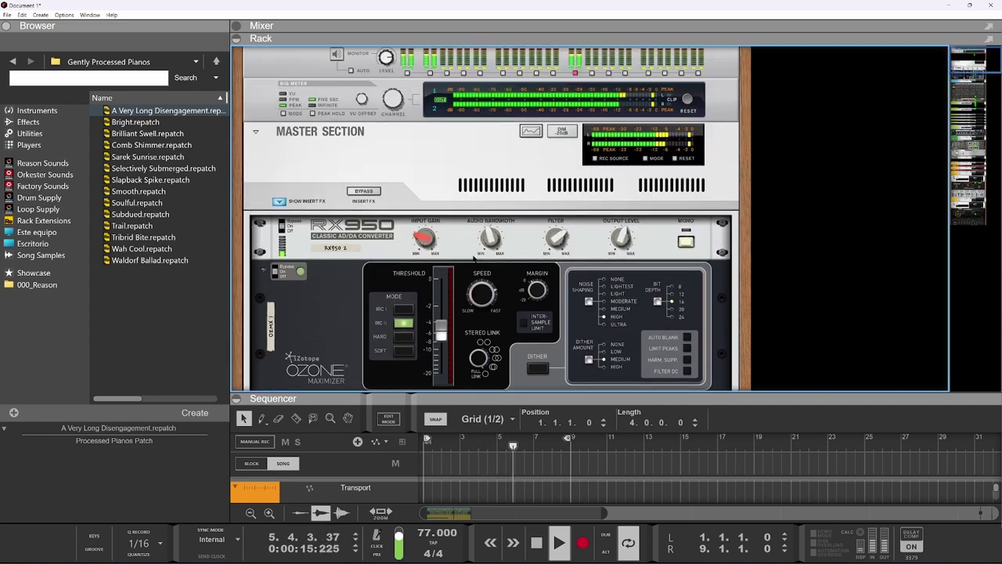
pyautogui.moveTo(562, 266); pyautogui.dragTo(554, 241)
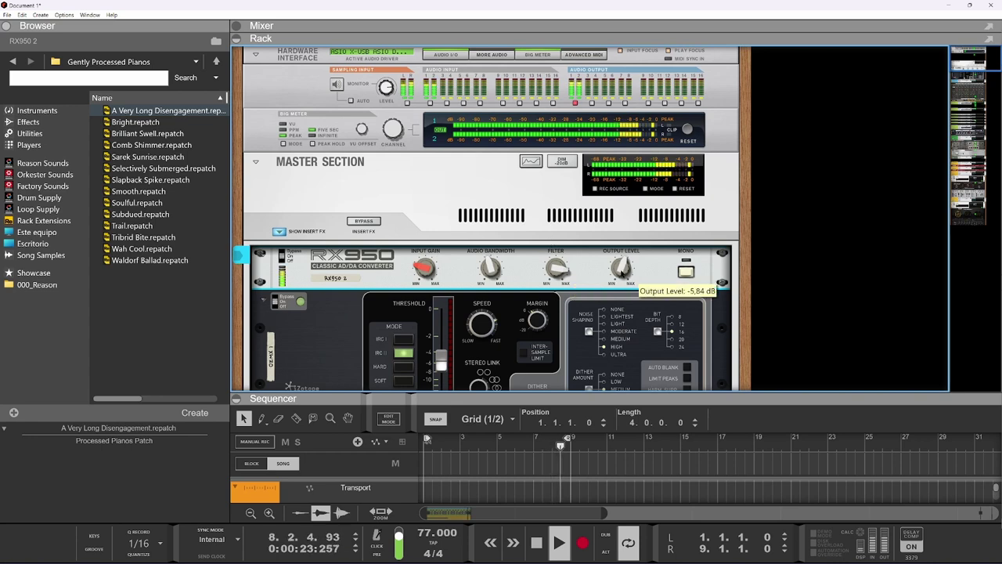
# Step: Raise the A Very Long Disengagement piano channel's level slightly
pyautogui.scroll(-5, 535, 255)
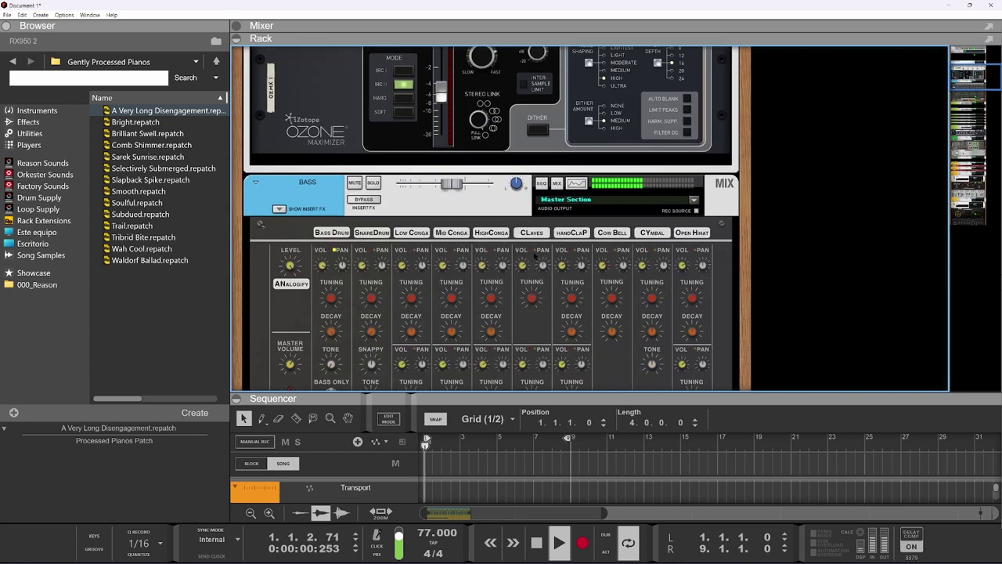
pyautogui.scroll(-5, 534, 255)
pyautogui.scroll(-5, 534, 256)
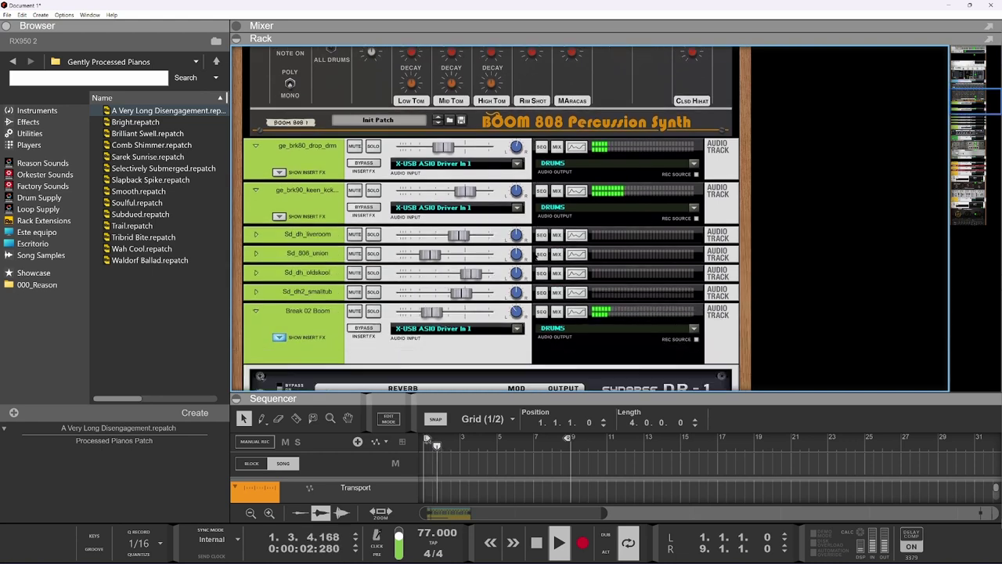
pyautogui.scroll(-10, 535, 264)
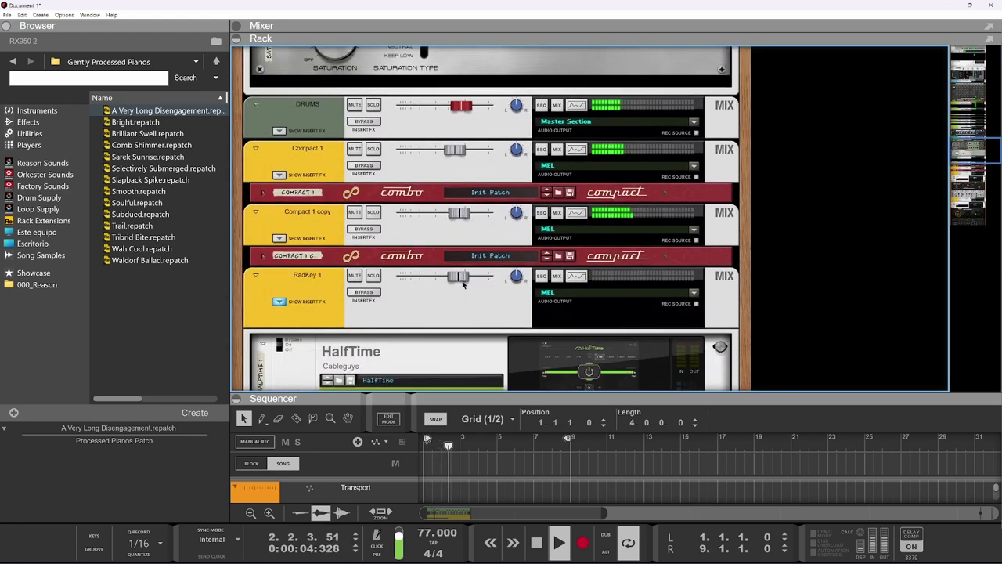
pyautogui.scroll(-7, 455, 269)
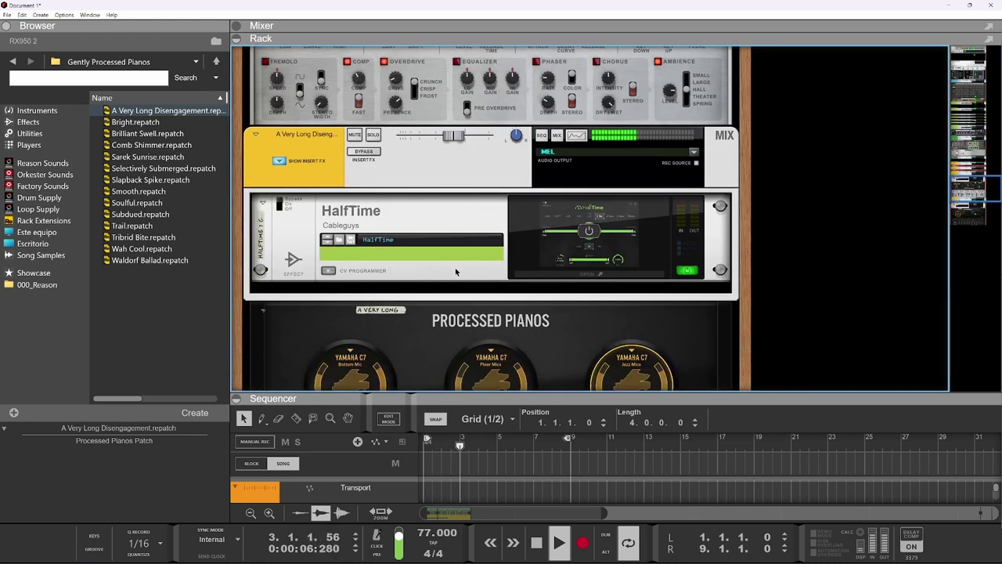
pyautogui.click(460, 138)
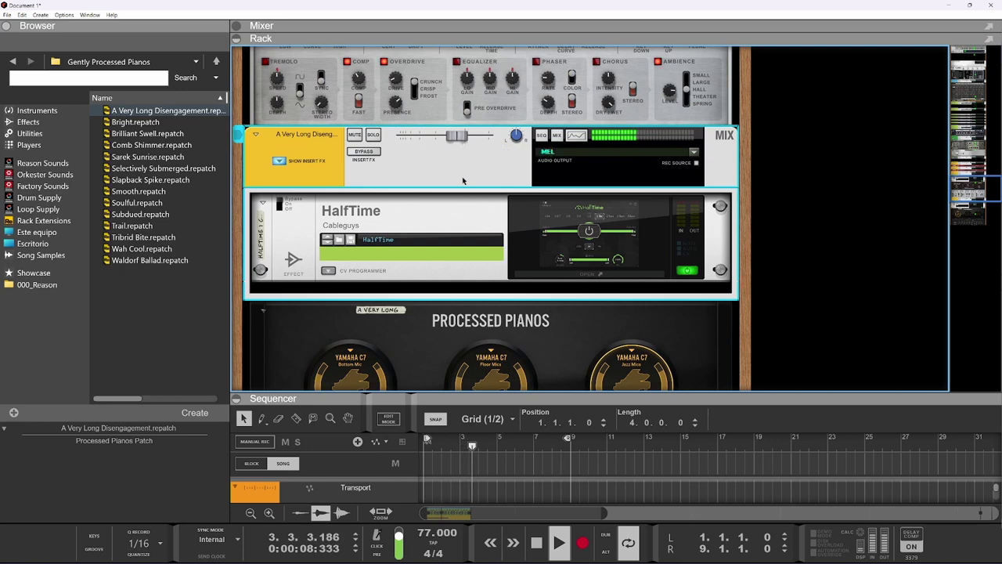
pyautogui.moveTo(460, 140)
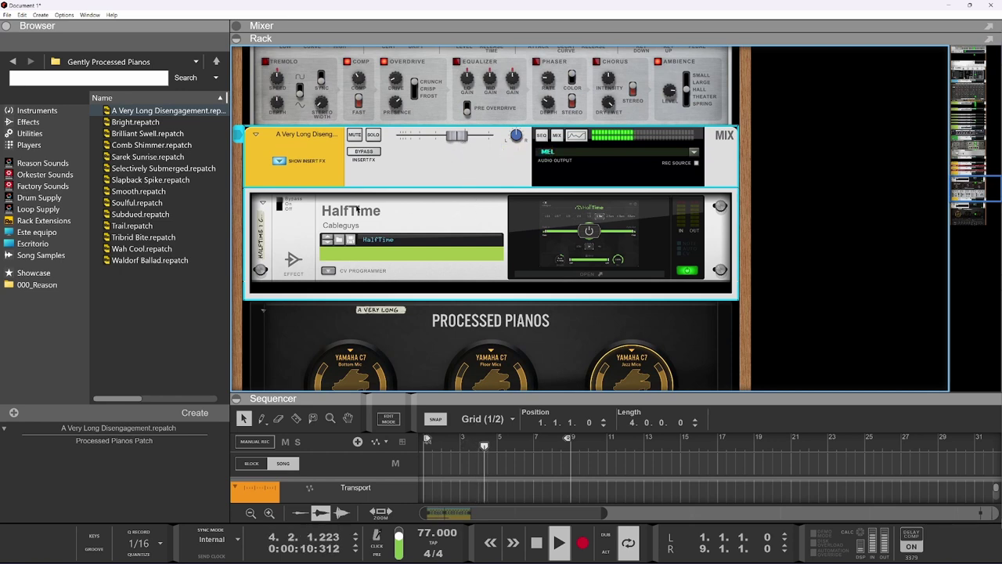
# Step: Solo the A Very Long Disengagement channel and toggle its HalfTime insert to compare the piano with and without the effect
pyautogui.click(284, 205)
pyautogui.click(282, 205)
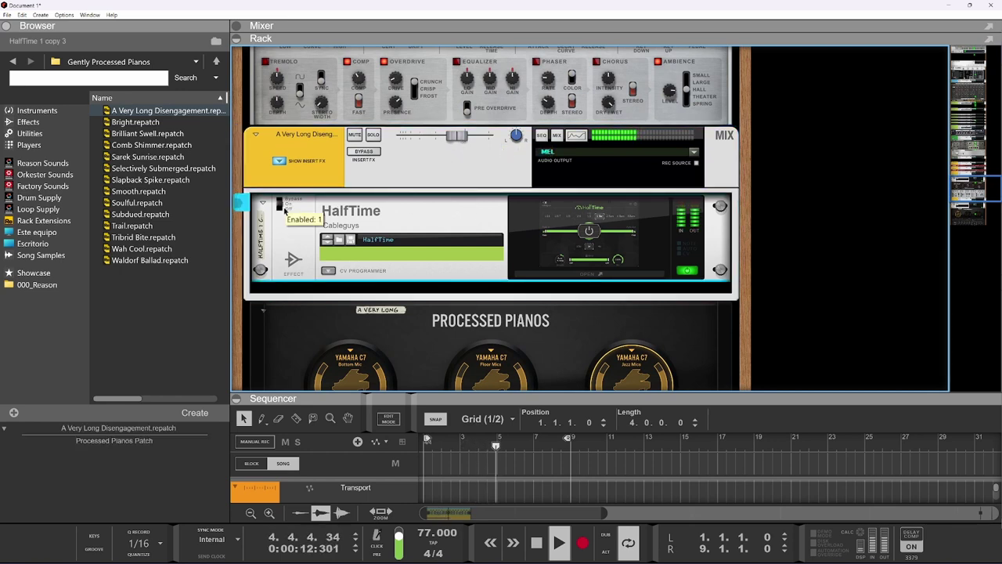
pyautogui.click(364, 149)
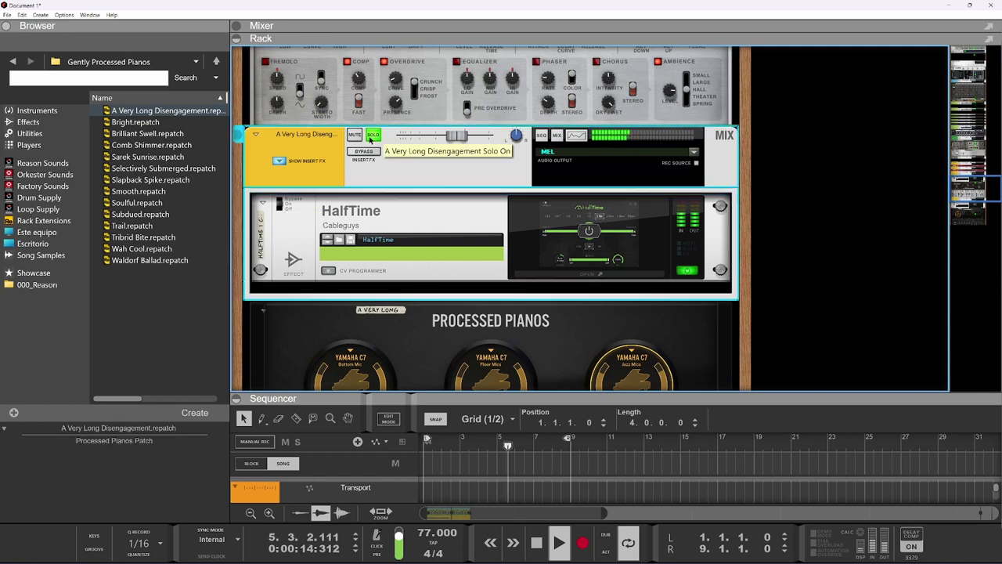
pyautogui.press('space')
pyautogui.click(373, 135)
pyautogui.press('space')
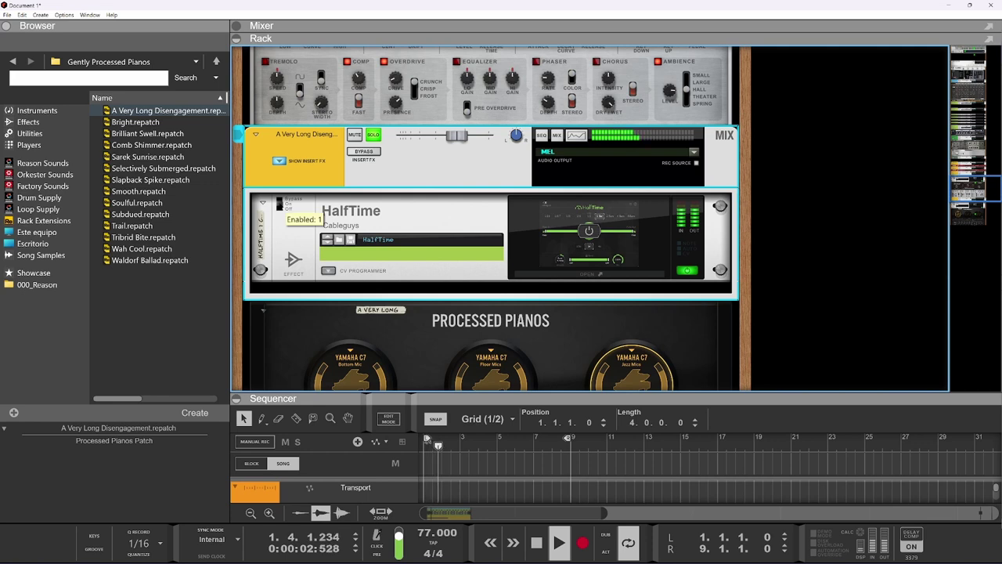
pyautogui.click(285, 203)
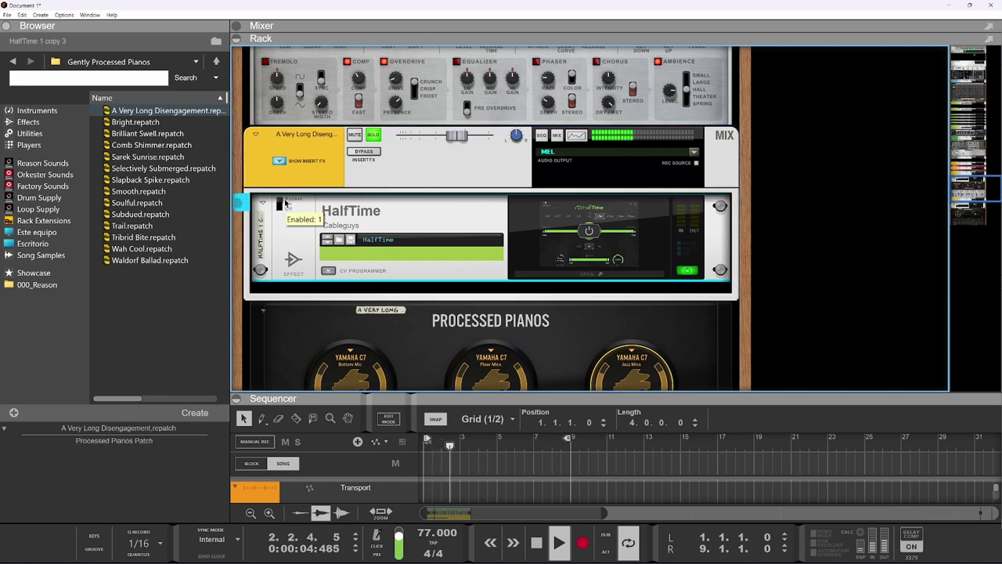
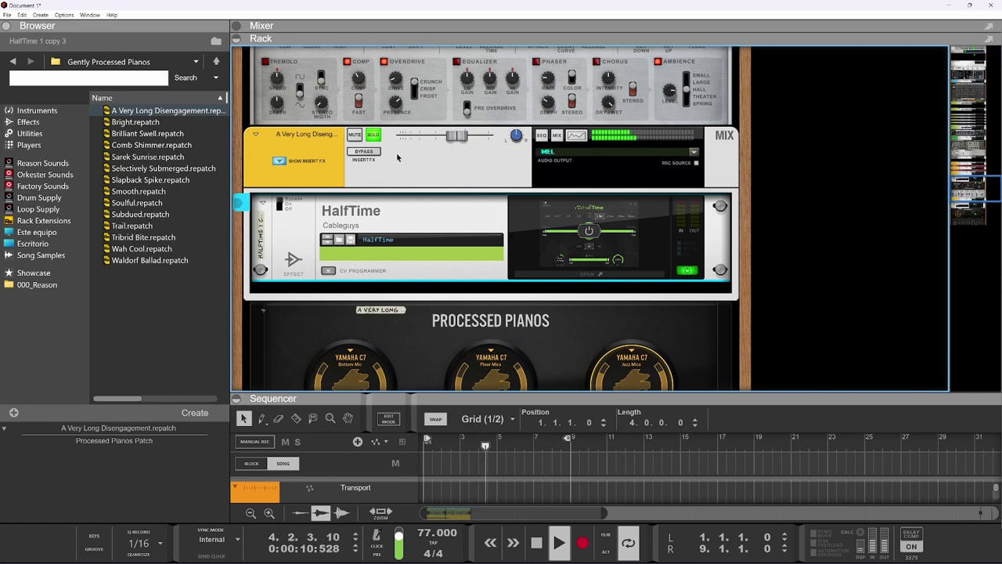
# Step: Enable the high-pass filter in the A Very Long Disengagement channel's Spectrum EQ and set its frequency to about 152.2 Hz
pyautogui.click(575, 137)
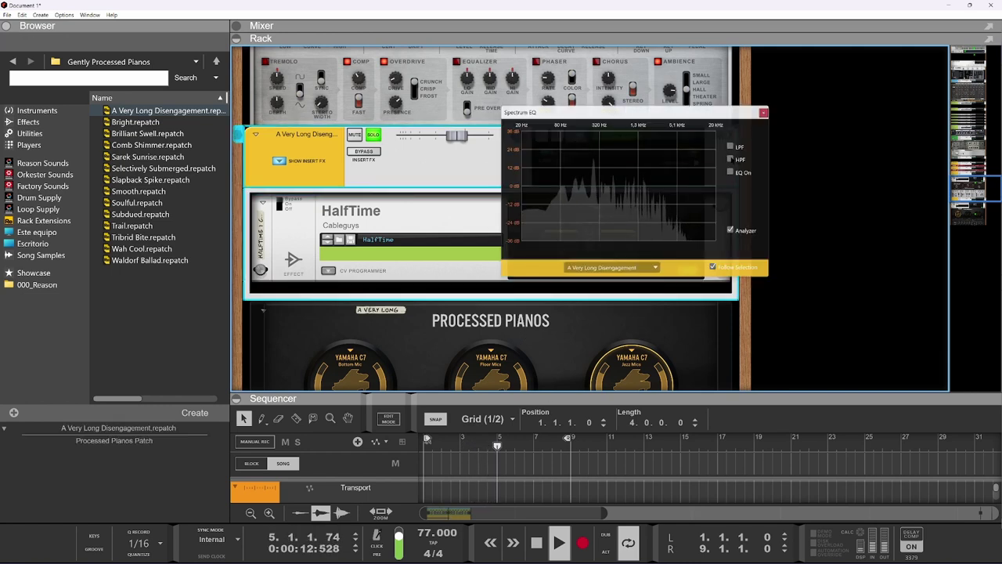
pyautogui.click(584, 187)
pyautogui.moveTo(583, 185); pyautogui.dragTo(578, 186)
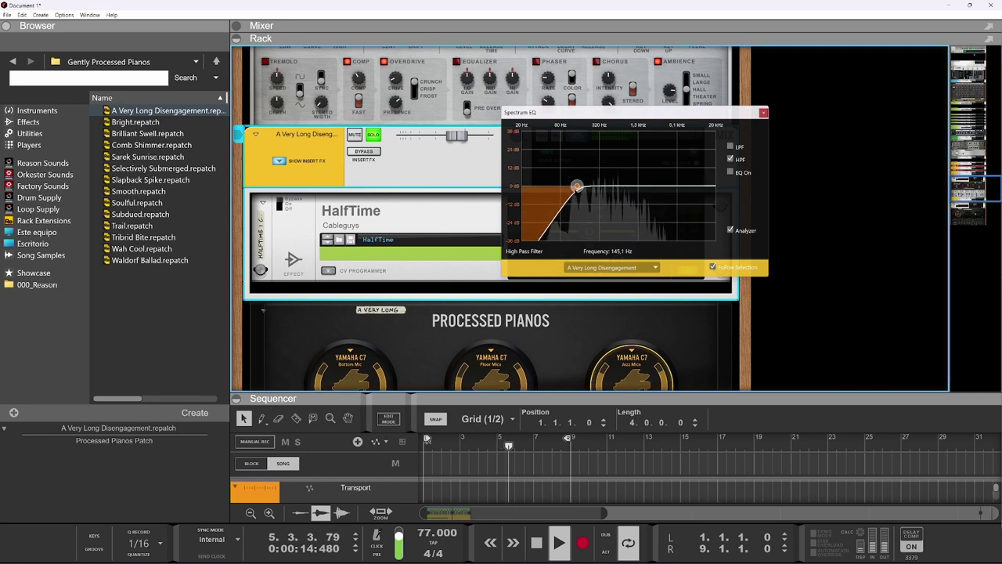
pyautogui.hotkey('shift', 'Return')
pyautogui.press('space')
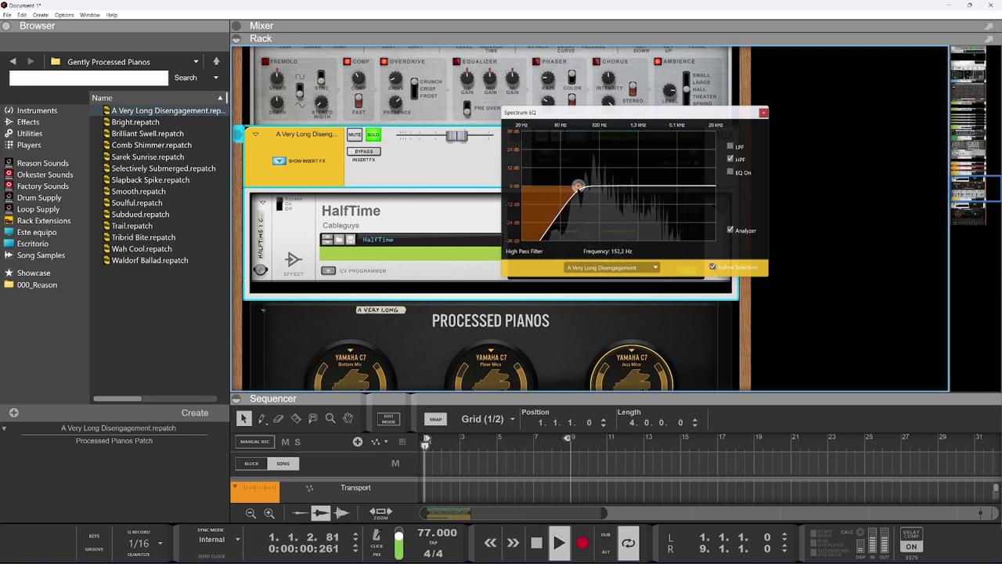
pyautogui.click(763, 113)
pyautogui.scroll(5, 595, 196)
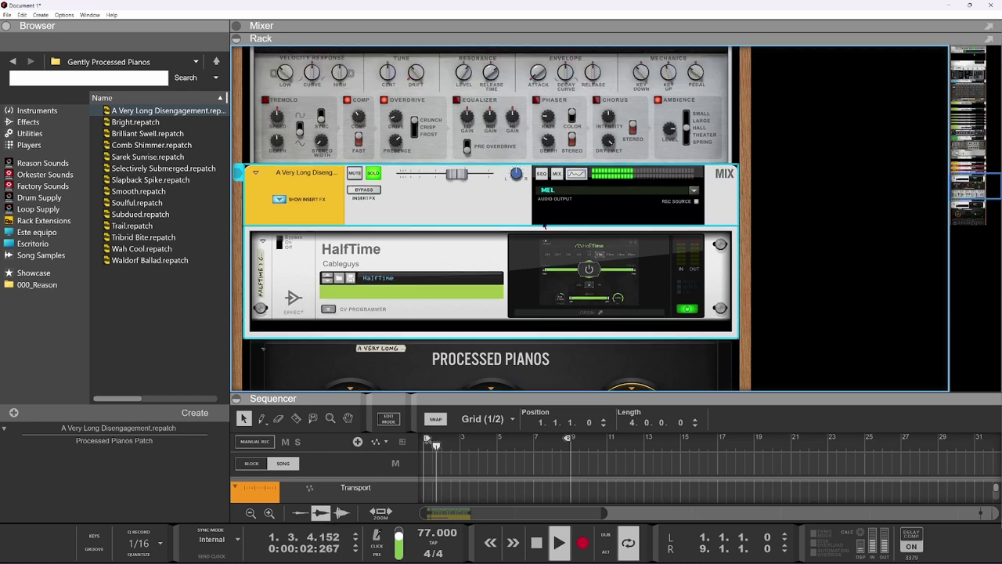
# Step: Enable the high-pass filters on the MEL and Sd_dh_oldskool mixer channels and turn off all solos
pyautogui.click(587, 25)
pyautogui.scroll(-5, 736, 246)
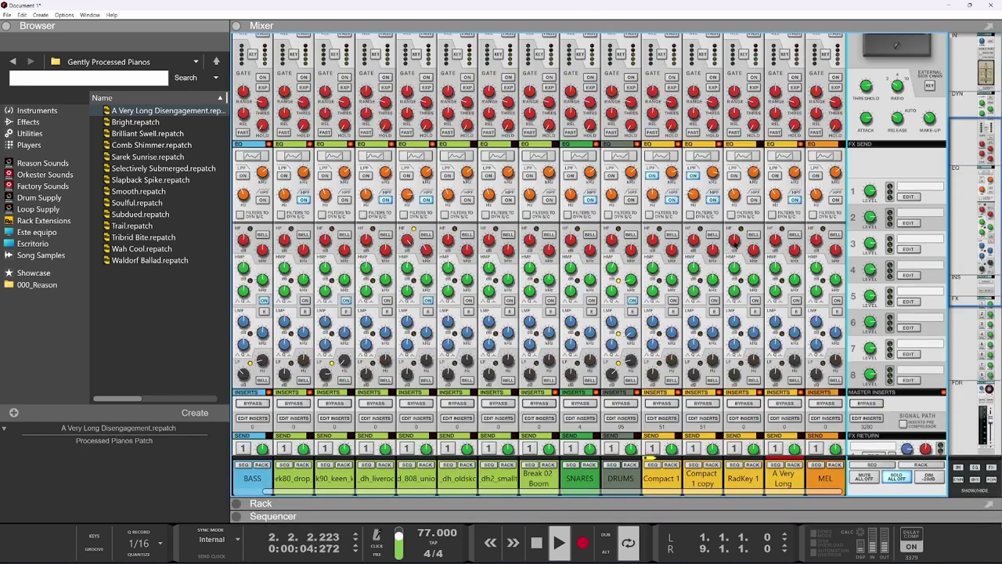
pyautogui.scroll(2, 615, 197)
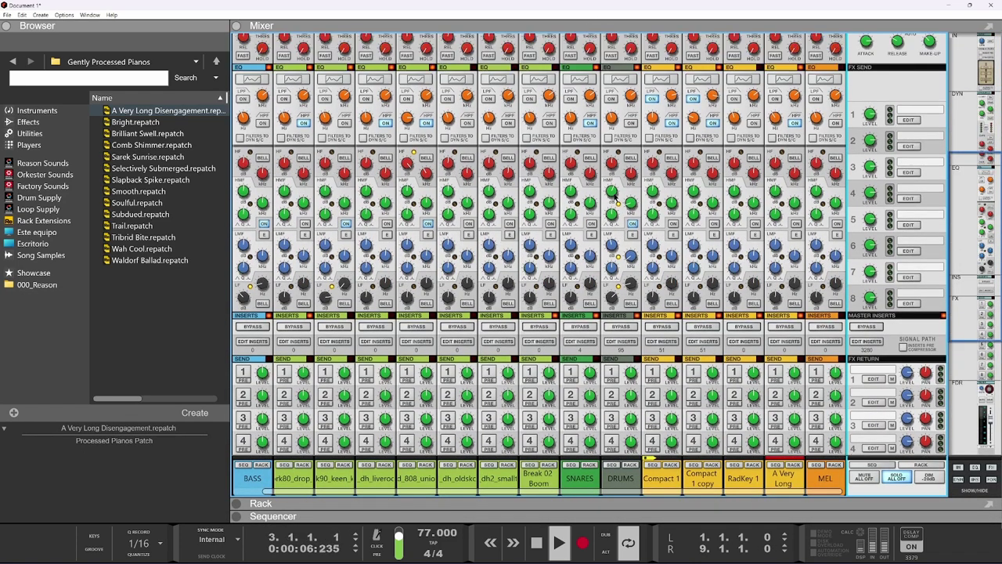
pyautogui.click(836, 121)
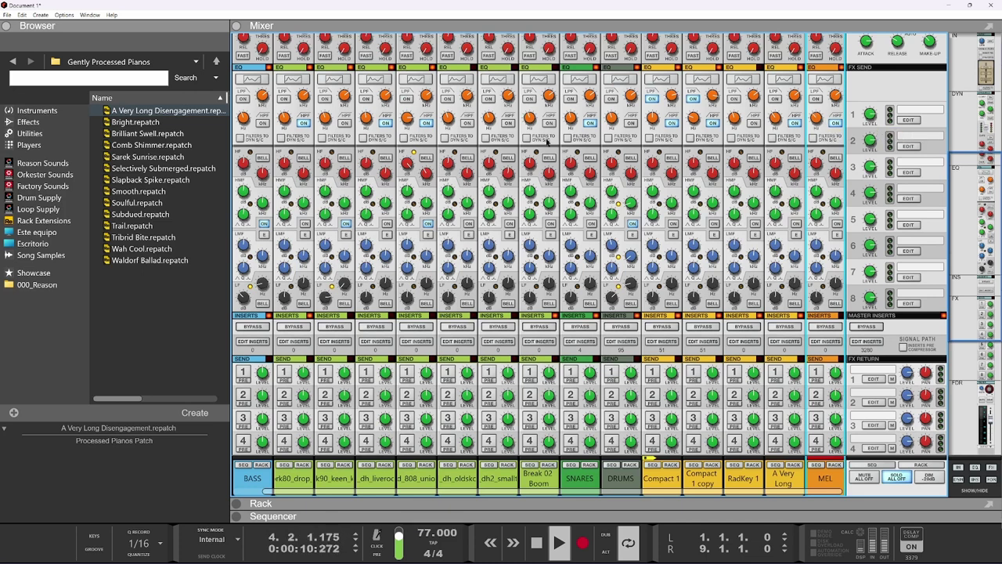
pyautogui.click(467, 123)
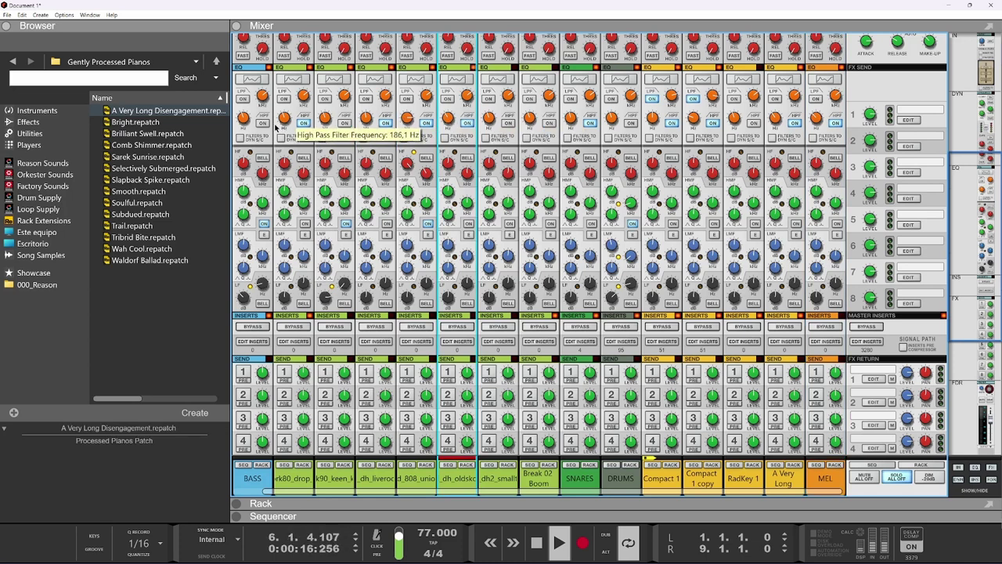
pyautogui.click(897, 478)
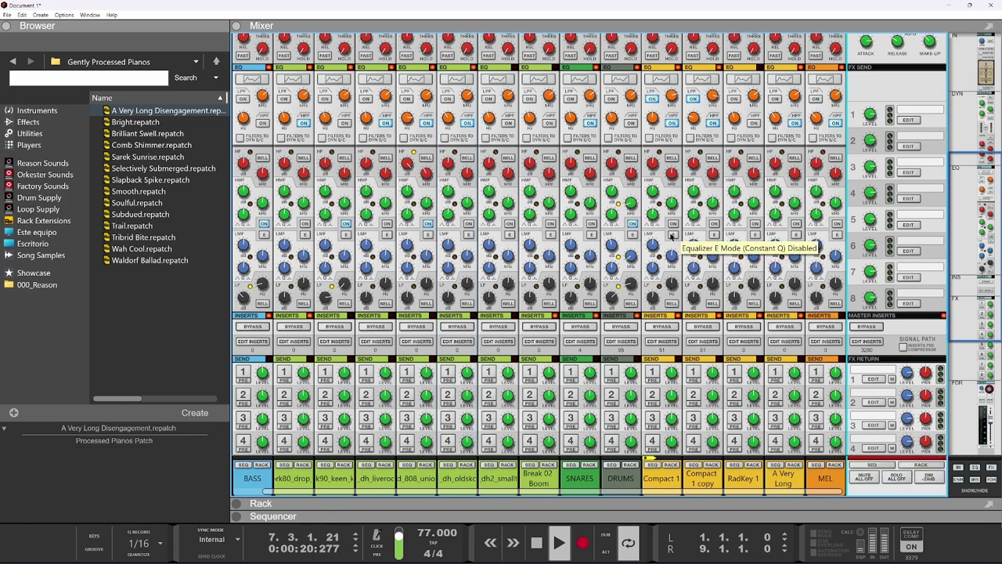
# Step: Lower the Compact 1 channel's level slightly and set the Compact 1 copy channel's level to about -4.82 dB
pyautogui.scroll(-1, 671, 235)
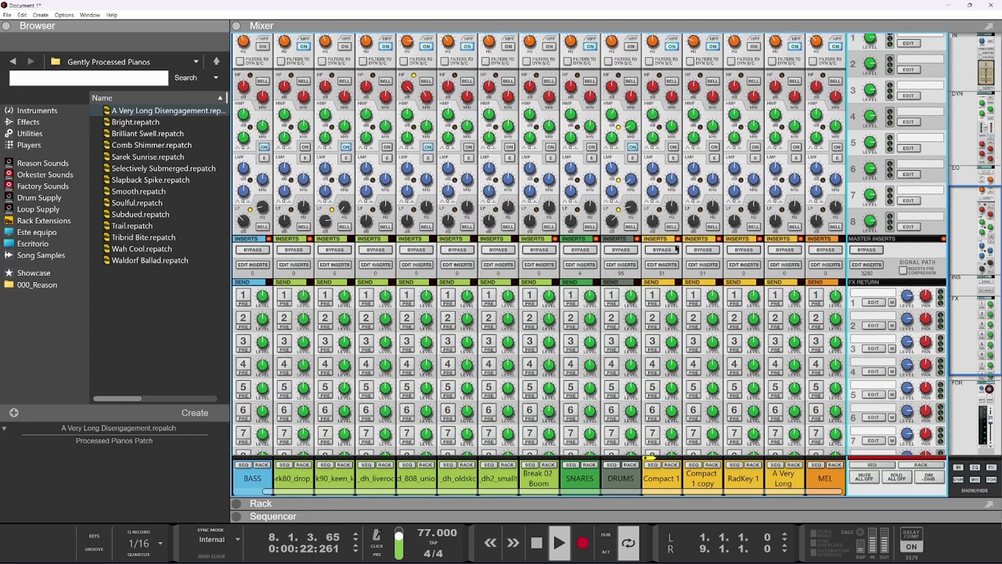
pyautogui.scroll(-1, 673, 246)
pyautogui.moveTo(443, 499); pyautogui.dragTo(443, 195)
pyautogui.scroll(2, 439, 289)
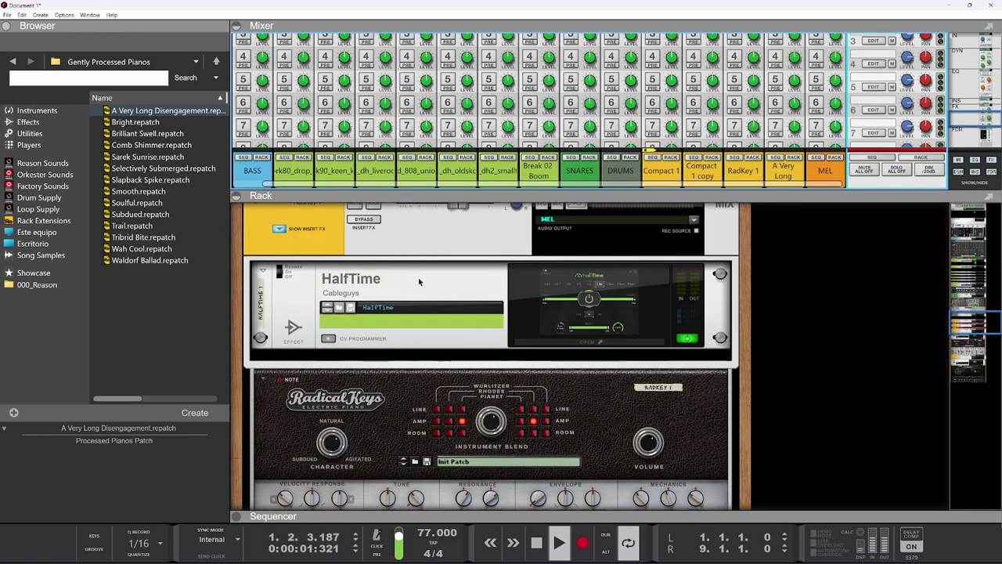
pyautogui.scroll(-15, 591, 255)
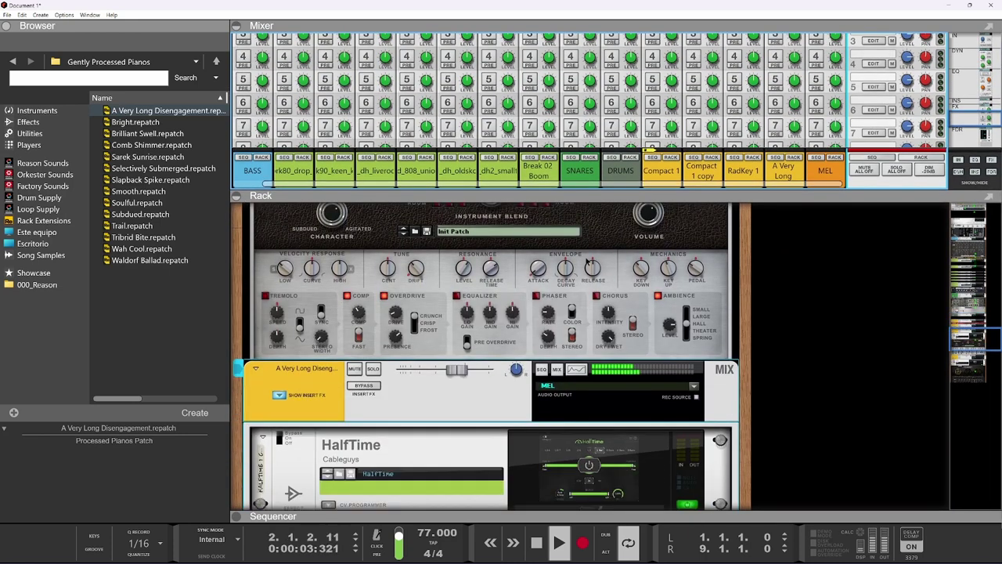
pyautogui.scroll(20, 538, 279)
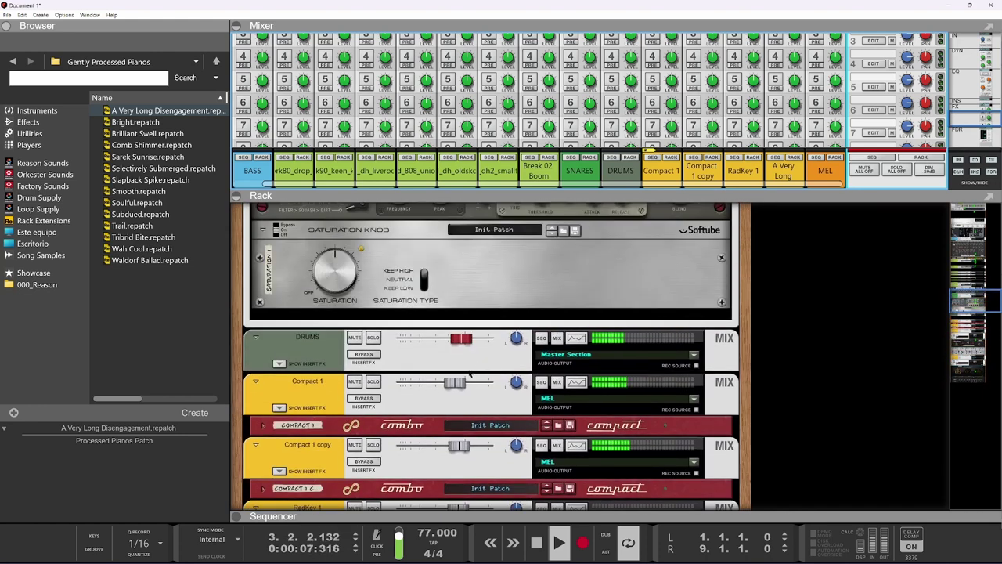
pyautogui.moveTo(460, 382); pyautogui.dragTo(457, 383)
pyautogui.moveTo(464, 446); pyautogui.dragTo(457, 446)
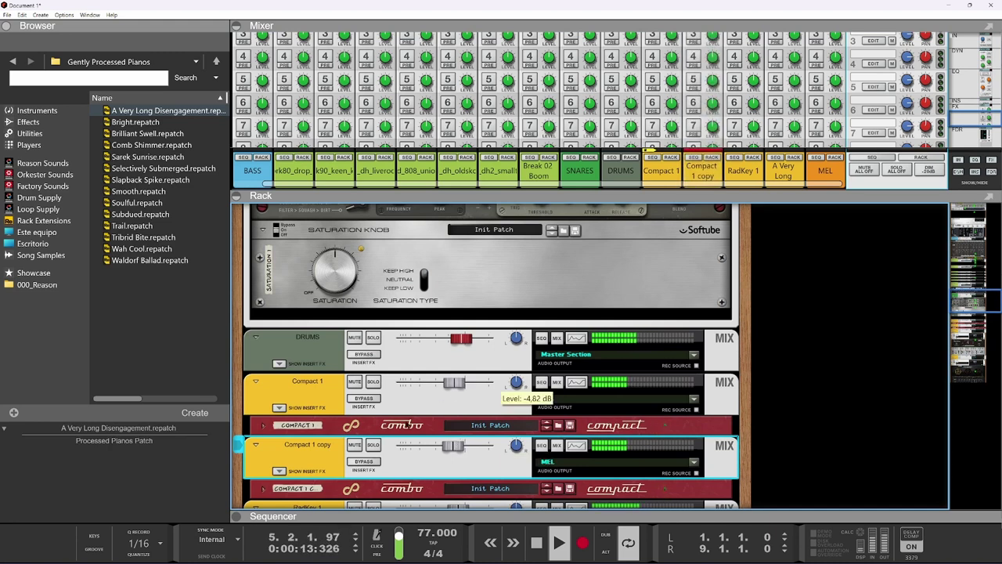
pyautogui.click(373, 446)
pyautogui.click(373, 446)
pyautogui.scroll(-5, 375, 445)
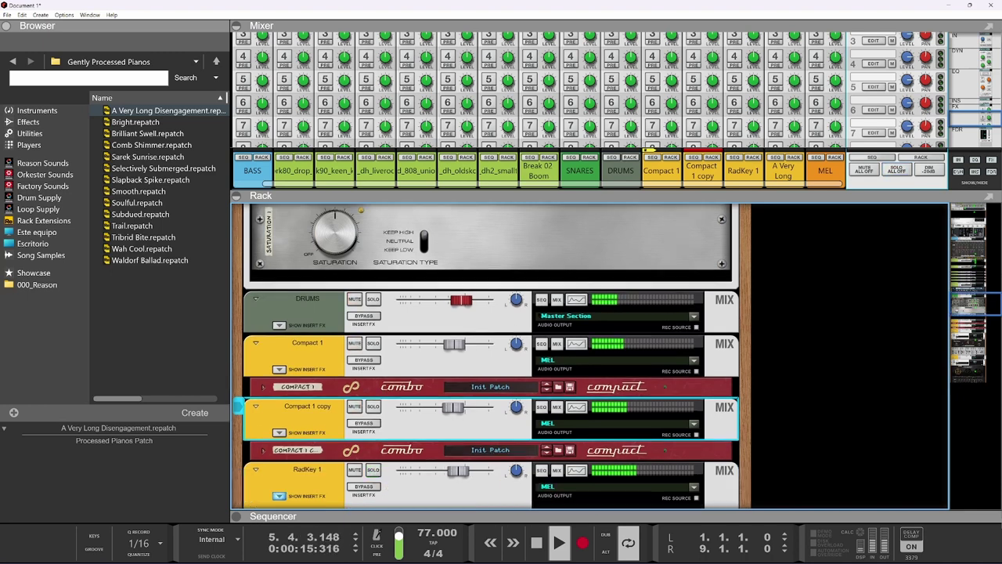
# Step: Expand the sequencer to full height and stop playback
pyautogui.moveTo(515, 510); pyautogui.dragTo(581, 38)
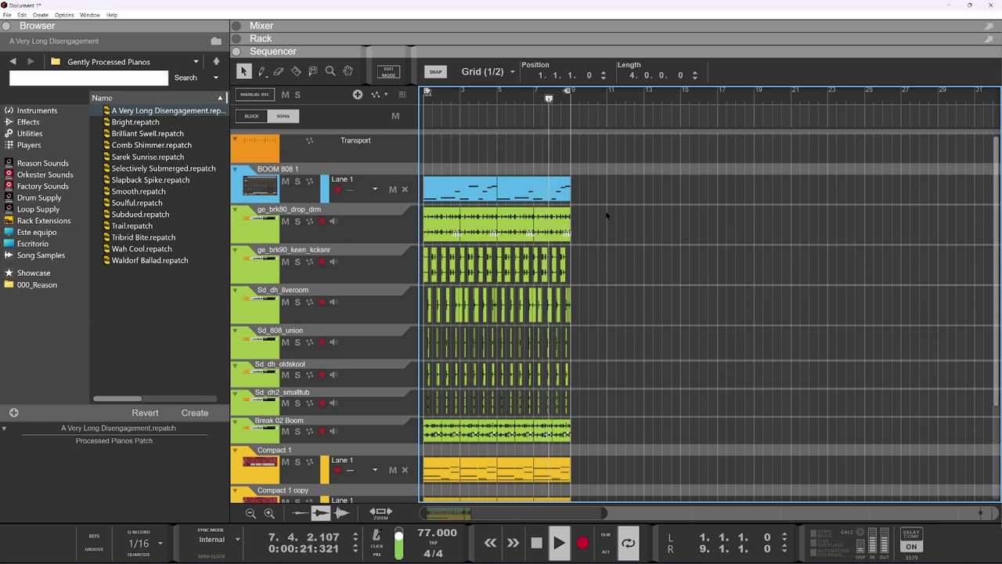
pyautogui.press('space')
pyautogui.scroll(-3, 587, 285)
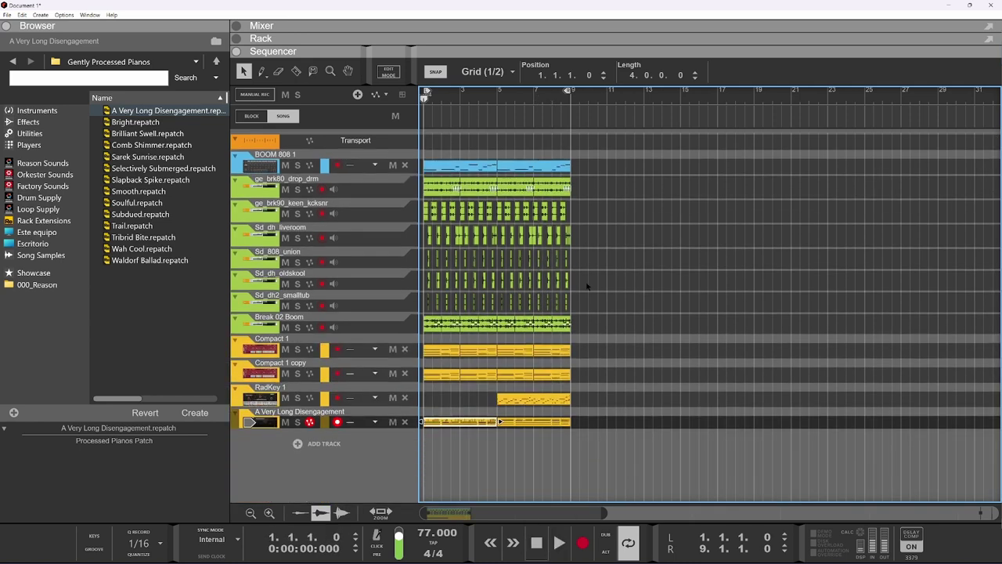
pyautogui.scroll(-1, 587, 286)
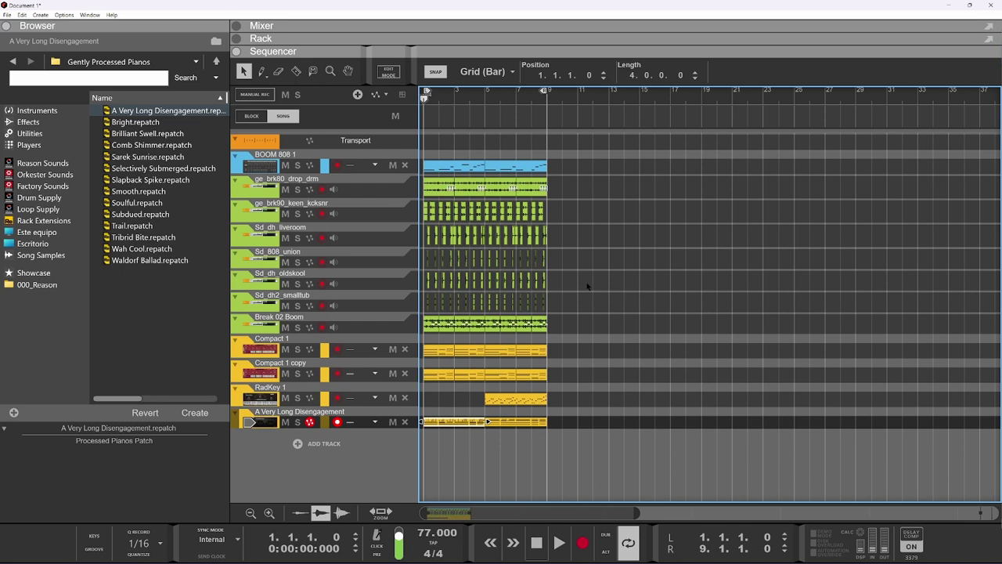
pyautogui.scroll(-1, 593, 230)
# Step: Try duplicating all clips of the eight-bar arrangement three times along the song timeline
pyautogui.moveTo(598, 133); pyautogui.dragTo(364, 489)
pyautogui.hotkey('ctrl', 'd')
pyautogui.hotkey('ctrl', 'd')
pyautogui.hotkey('ctrl', 'd')
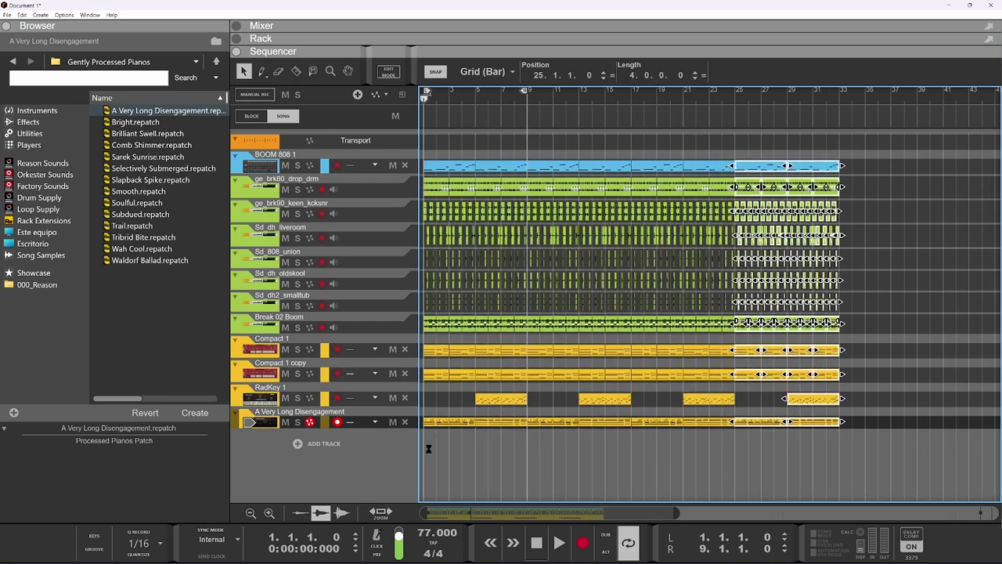
pyautogui.hotkey('ctrl', 'z')
pyautogui.hotkey('ctrl', 'z')
pyautogui.hotkey('ctrl', 'z')
# Step: Cut all clips between bars 5 and 9 on every track of the song arrangement
pyautogui.click(565, 255)
pyautogui.moveTo(575, 159); pyautogui.dragTo(478, 501)
pyautogui.scroll(4, 479, 501)
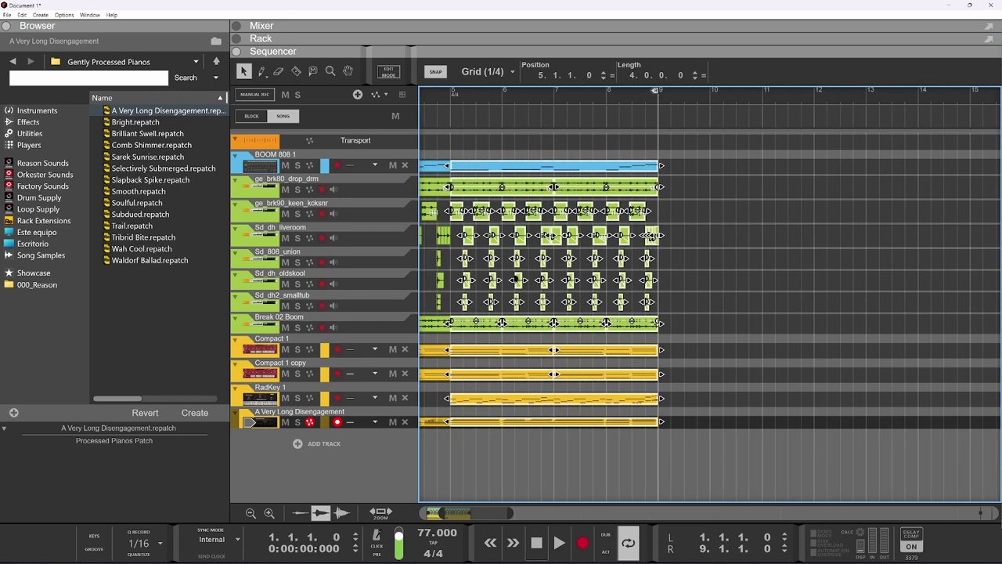
pyautogui.scroll(1, 479, 501)
pyautogui.scroll(2, 442, 246)
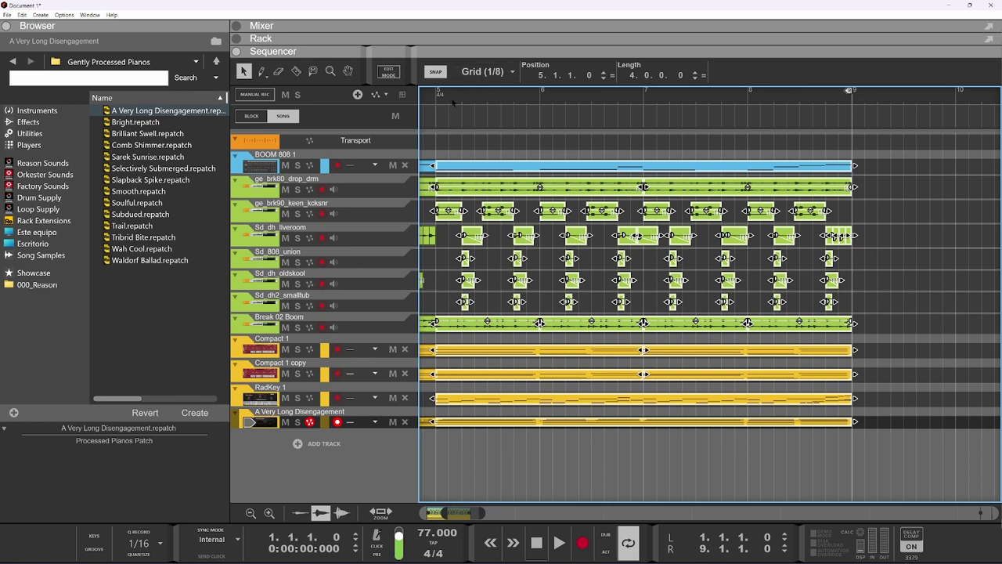
pyautogui.press('Delete')
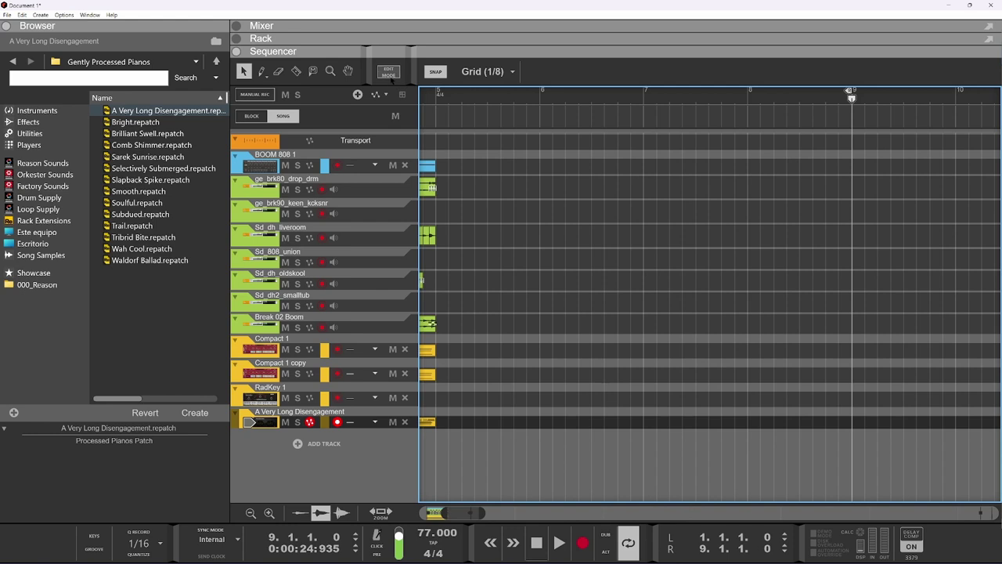
# Step: Show Block 1 and shorten it to end at bar 5, matching the right locator
pyautogui.click(251, 115)
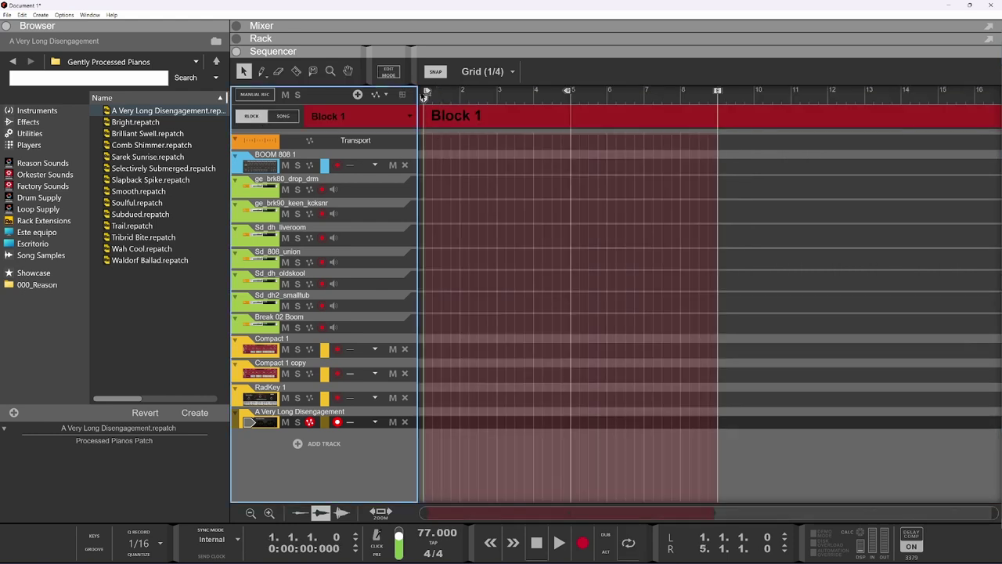
pyautogui.moveTo(567, 92)
pyautogui.mouseDown()
pyautogui.moveTo(710, 97)
pyautogui.moveTo(570, 92)
pyautogui.mouseUp()
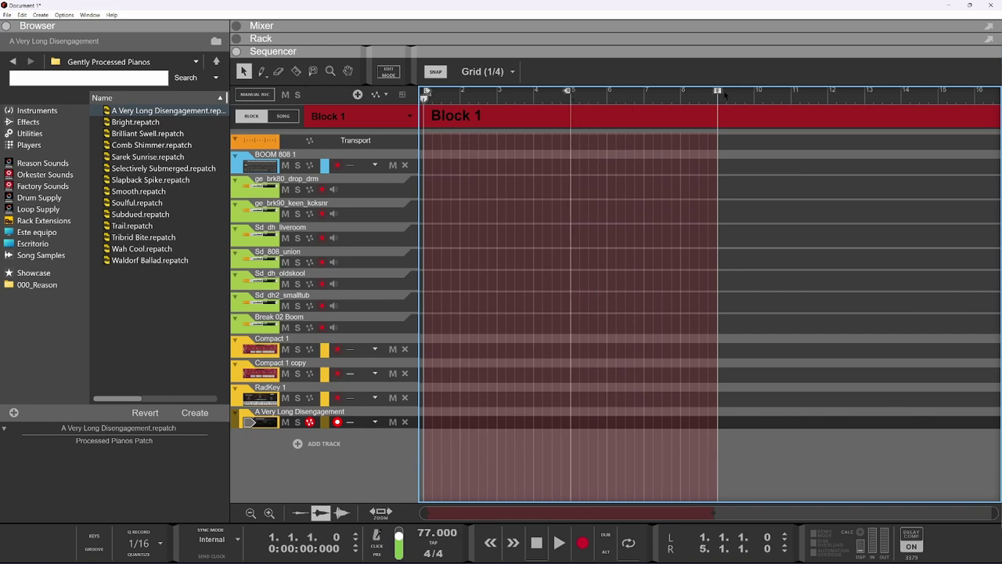
pyautogui.moveTo(725, 93)
pyautogui.mouseDown()
pyautogui.moveTo(581, 92)
pyautogui.moveTo(571, 110)
pyautogui.mouseUp()
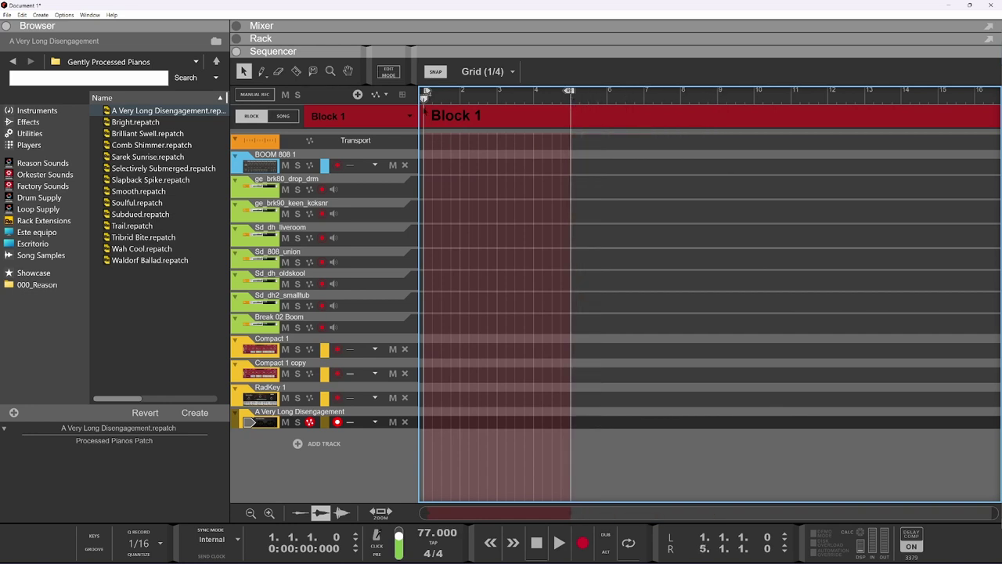
# Step: Paste the cut clips at the start of Block 1 and rename the block as CHOR
pyautogui.hotkey('ctrl', 'v')
pyautogui.doubleClick(436, 115)
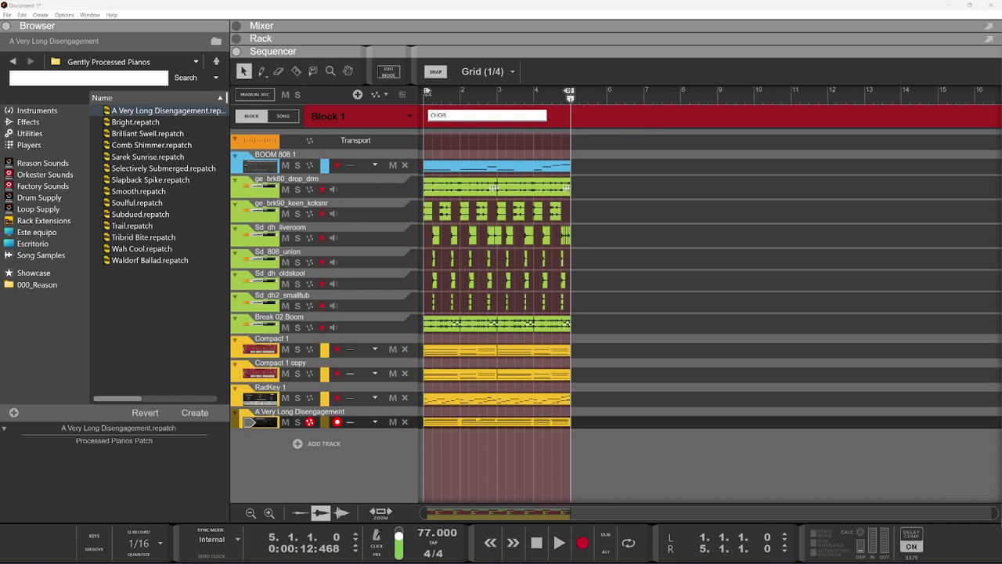
pyautogui.press('Return')
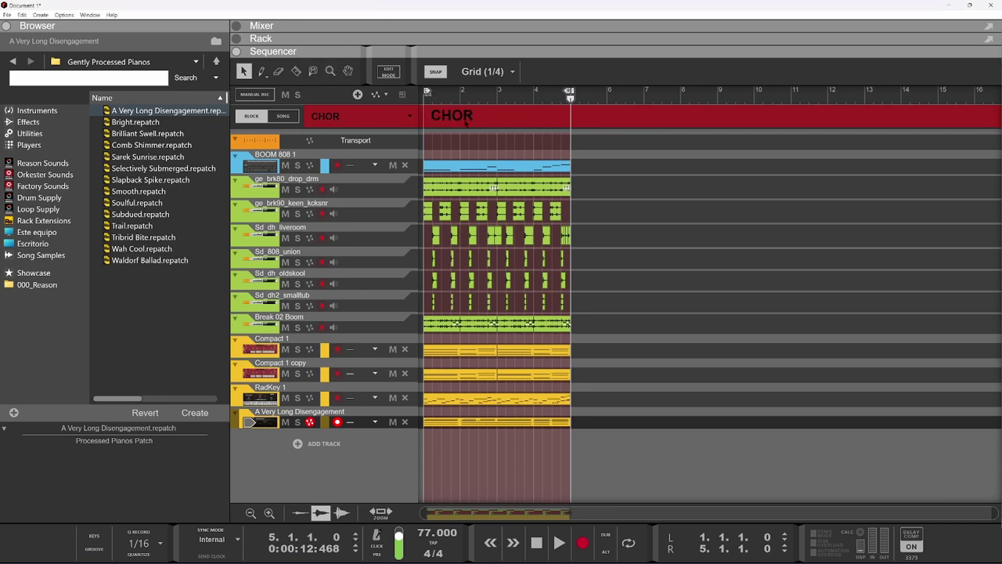
# Step: Return to the song arrangement and cut all remaining clips between bars 1 and 5
pyautogui.click(375, 39)
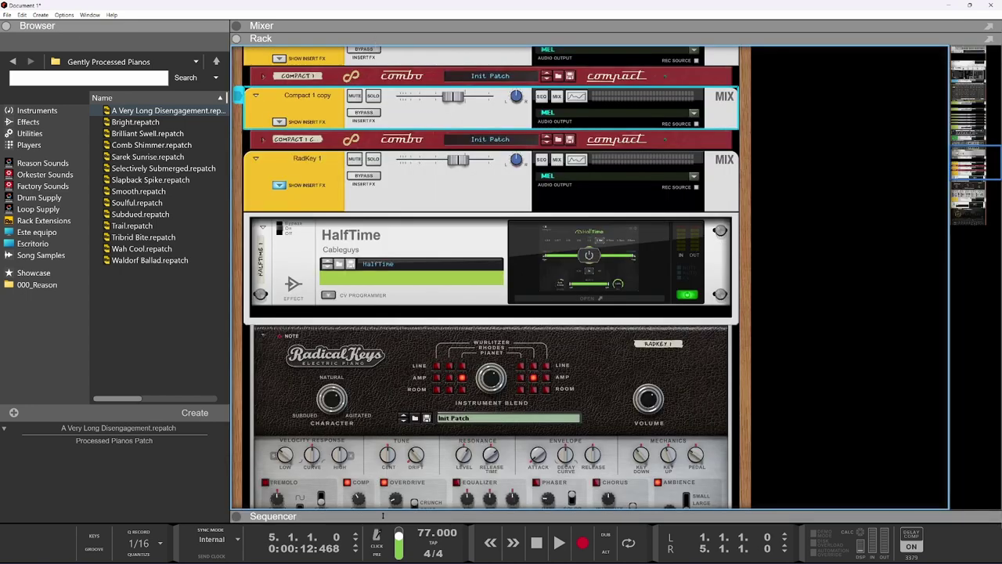
pyautogui.click(385, 516)
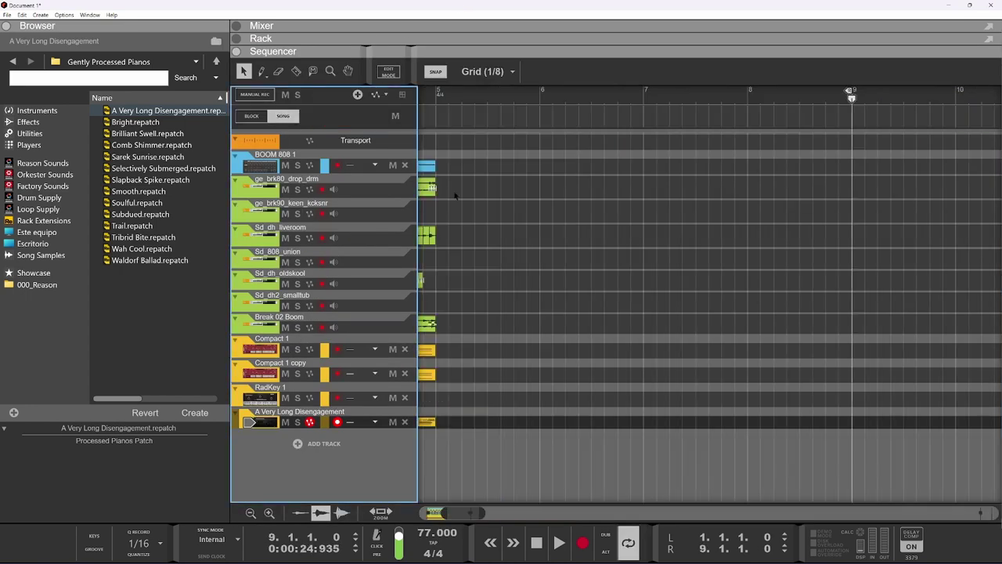
pyautogui.moveTo(462, 512); pyautogui.dragTo(436, 513)
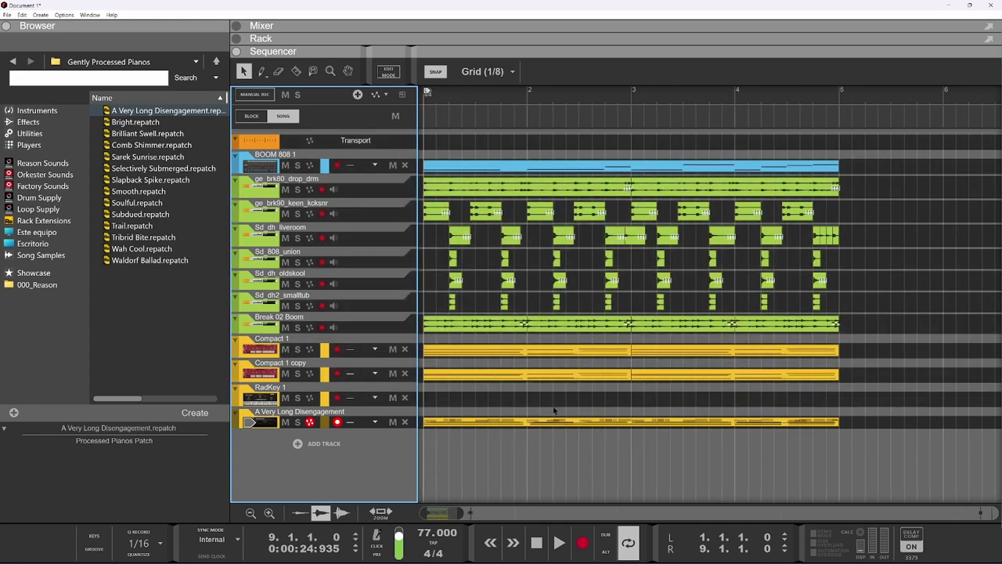
pyautogui.click(872, 166)
pyautogui.hotkey('ctrl', 'a')
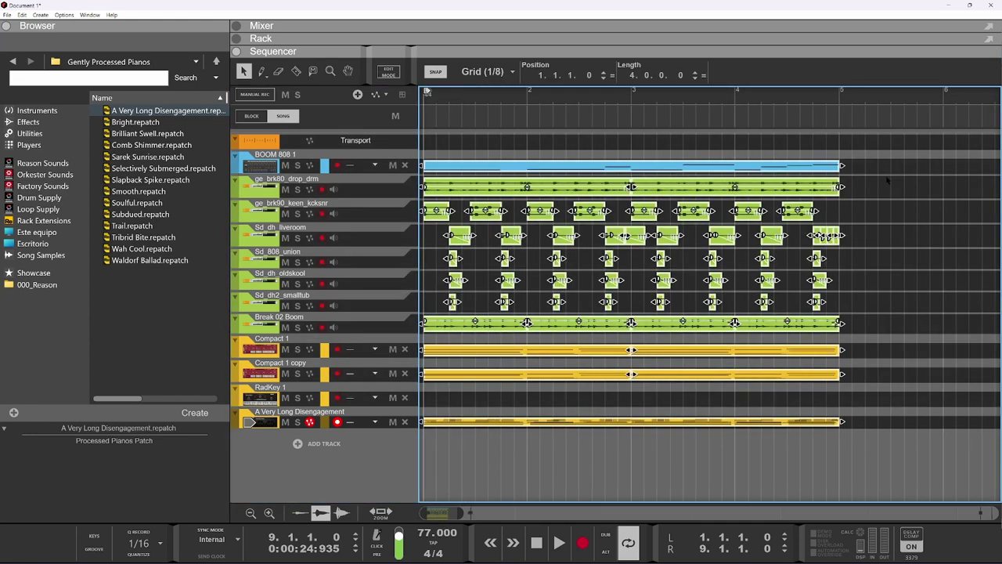
pyautogui.press('Delete')
# Step: Switch to Block 2 and rename it as VERSE
pyautogui.click(252, 116)
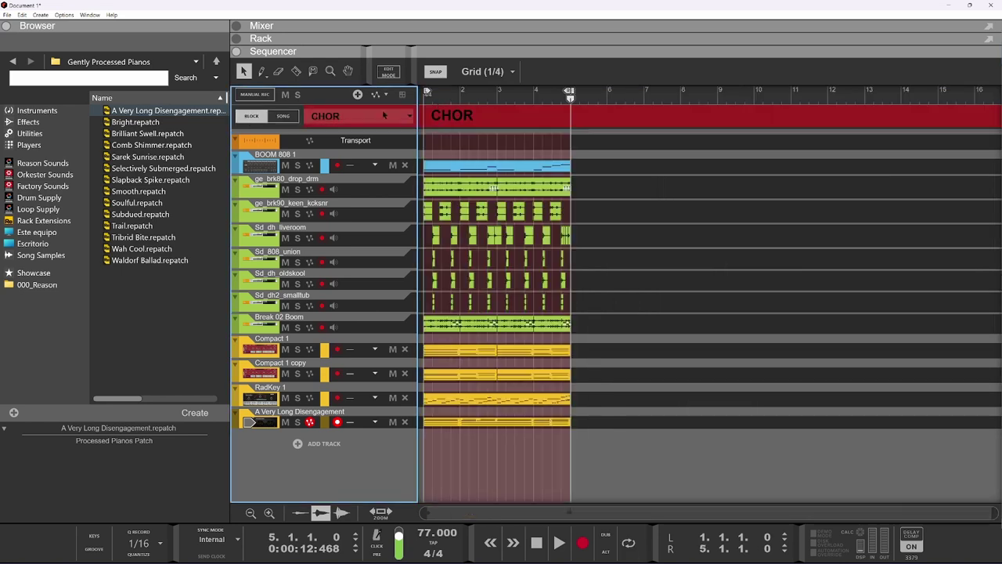
pyautogui.click(320, 116)
pyautogui.click(345, 140)
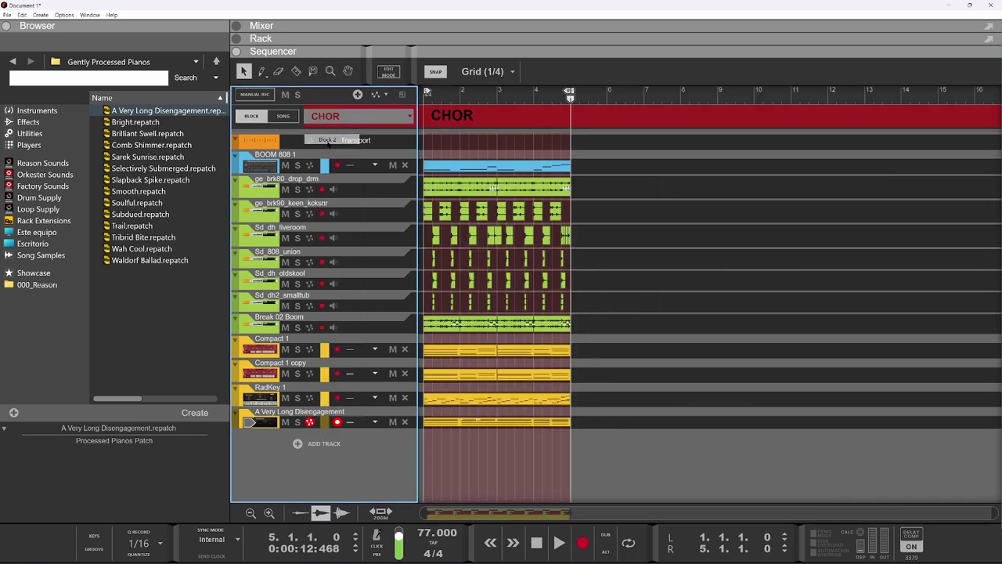
pyautogui.doubleClick(445, 118)
pyautogui.write('VERSE')
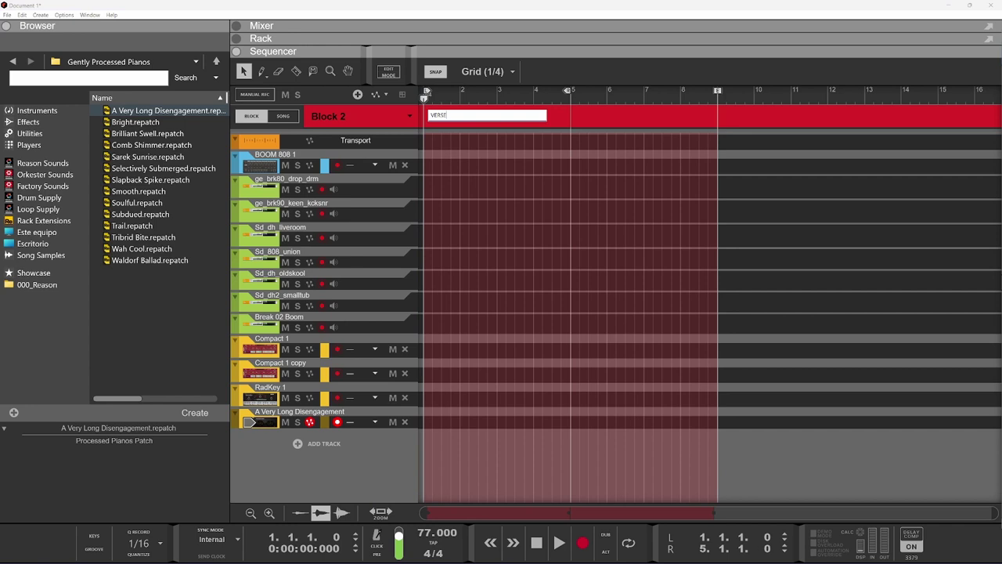
pyautogui.press('Return')
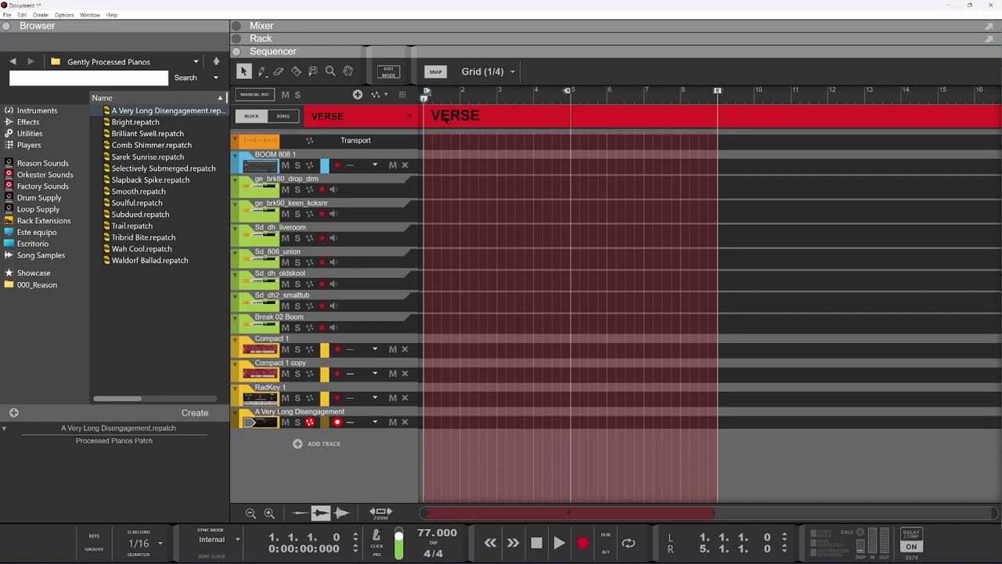
# Step: Move the VERSE block's right locator to bar 9, paste the cut clips twice to fill bars 1 to 9, and return the playhead to the start
pyautogui.moveTo(567, 91); pyautogui.dragTo(717, 91)
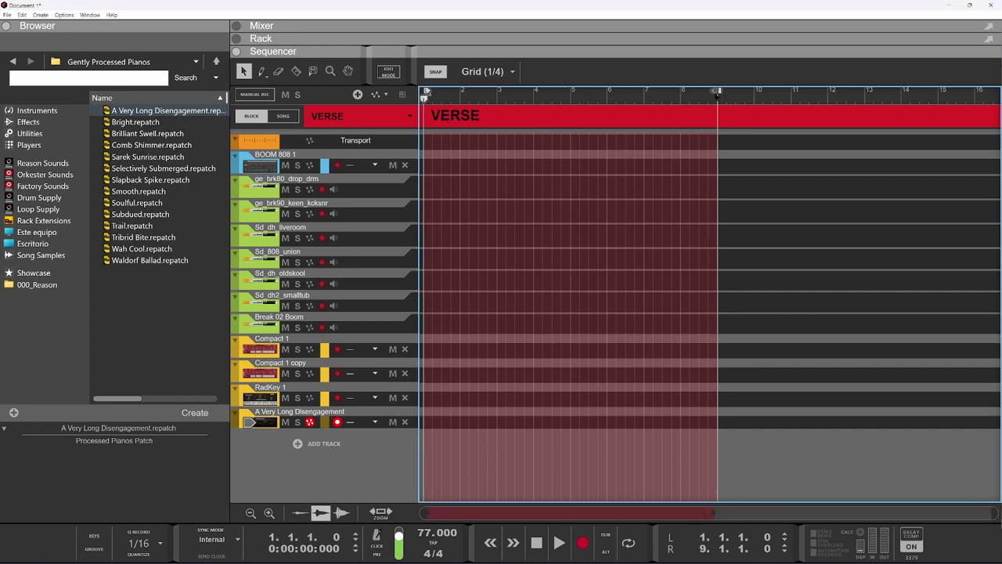
pyautogui.hotkey('ctrl', 'v')
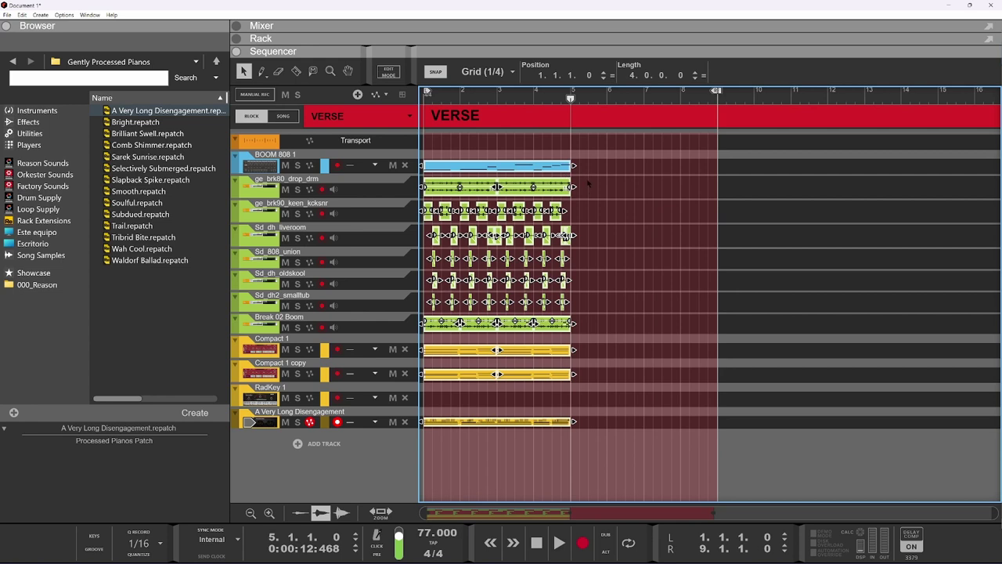
pyautogui.hotkey('ctrl', 'v')
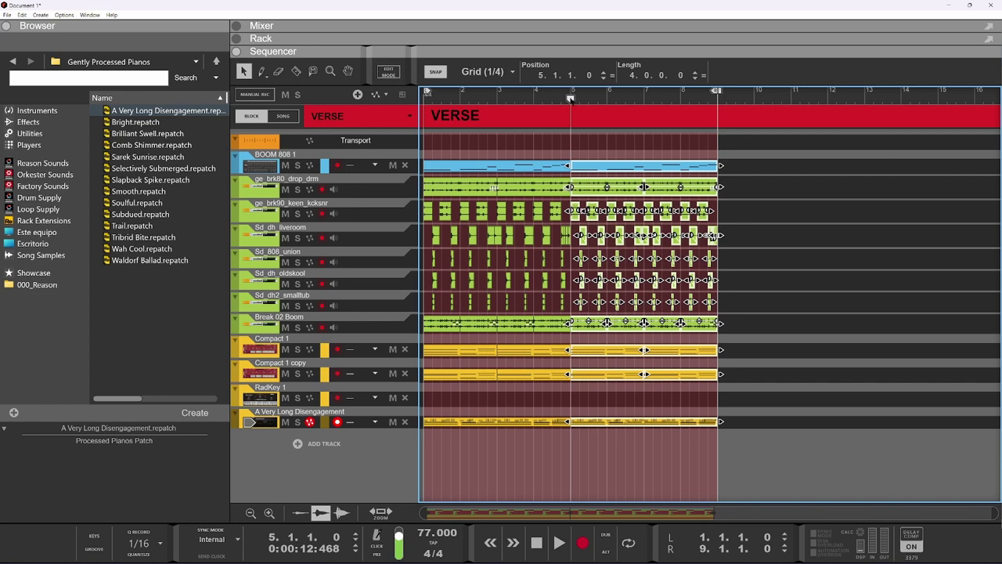
pyautogui.moveTo(570, 98)
pyautogui.mouseDown()
pyautogui.moveTo(697, 98)
pyautogui.moveTo(537, 101)
pyautogui.moveTo(424, 118)
pyautogui.mouseUp()
pyautogui.scroll(-2, 513, 294)
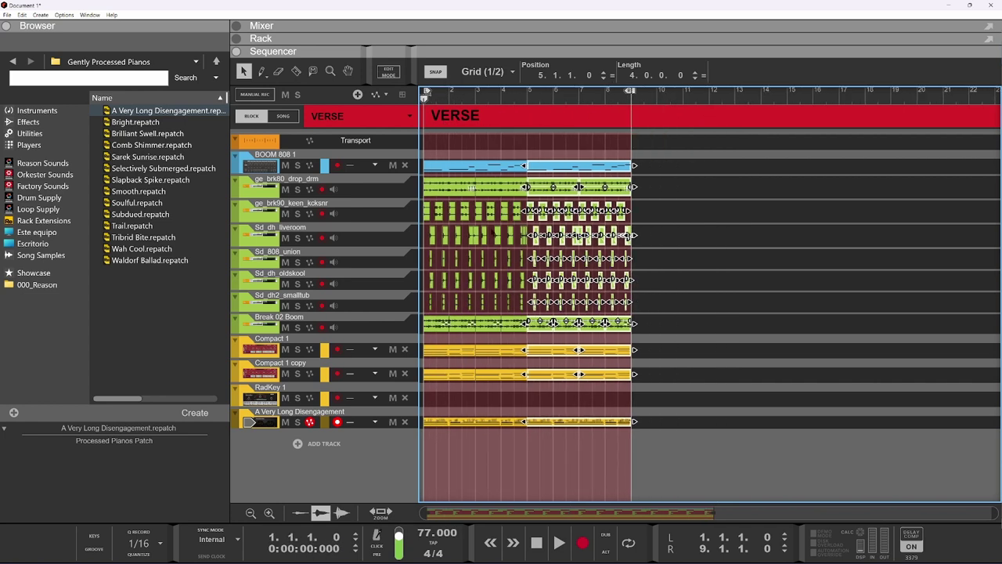
# Step: Delete the short Sd_dh_liveroom fill clips just before bar 5 in the VERSE block
pyautogui.scroll(7, 536, 285)
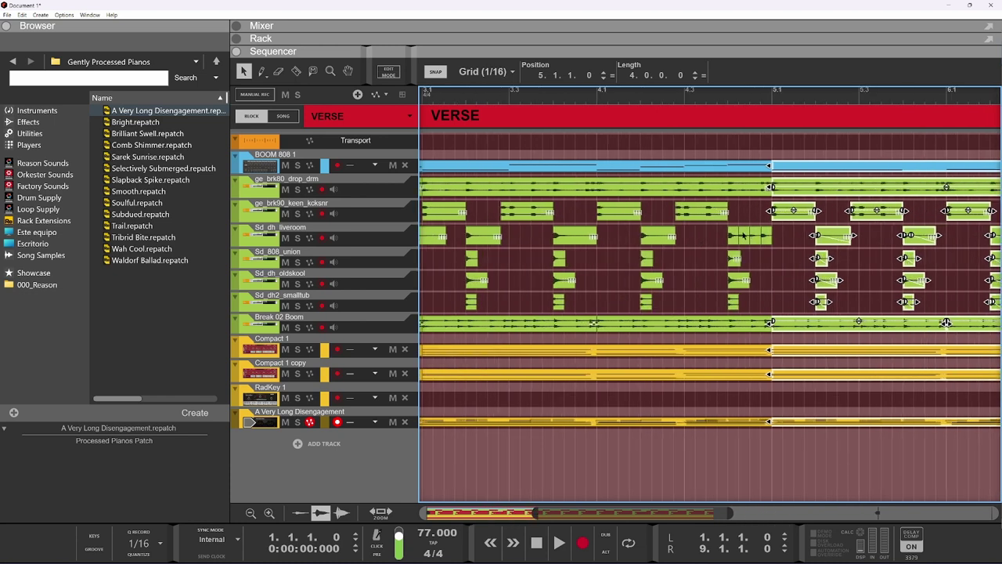
pyautogui.click(743, 234)
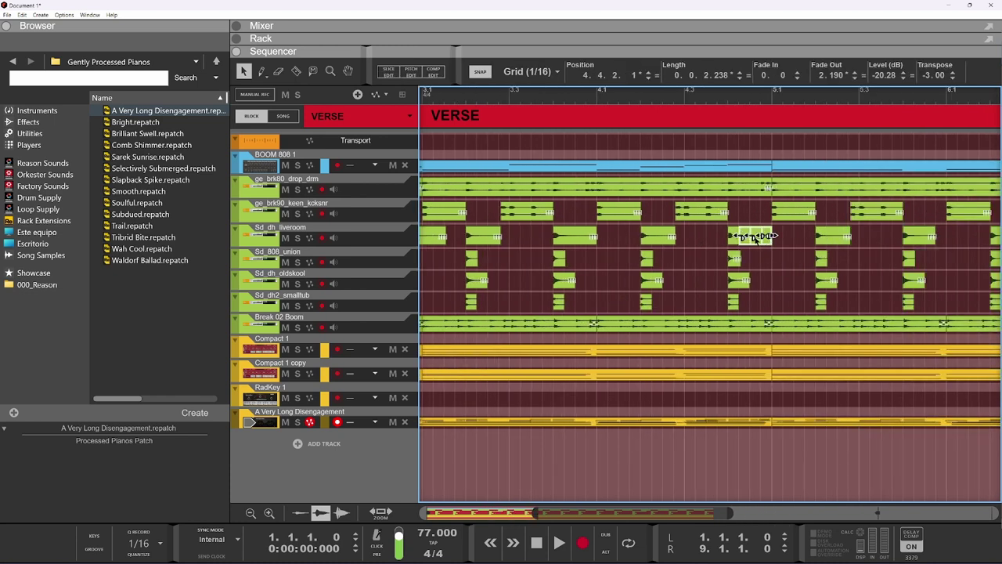
pyautogui.press('Delete')
pyautogui.scroll(-5, 752, 249)
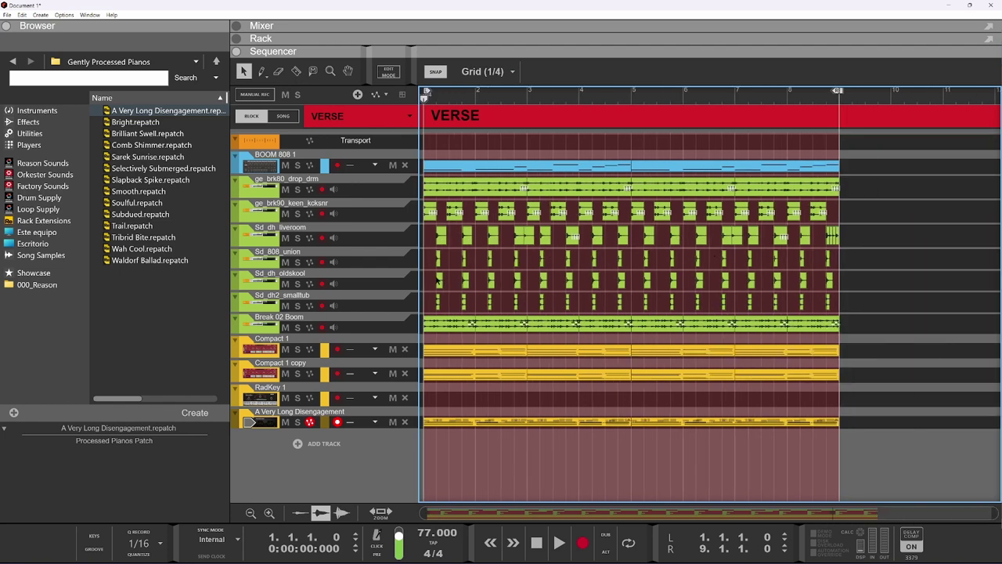
pyautogui.scroll(-2, 436, 280)
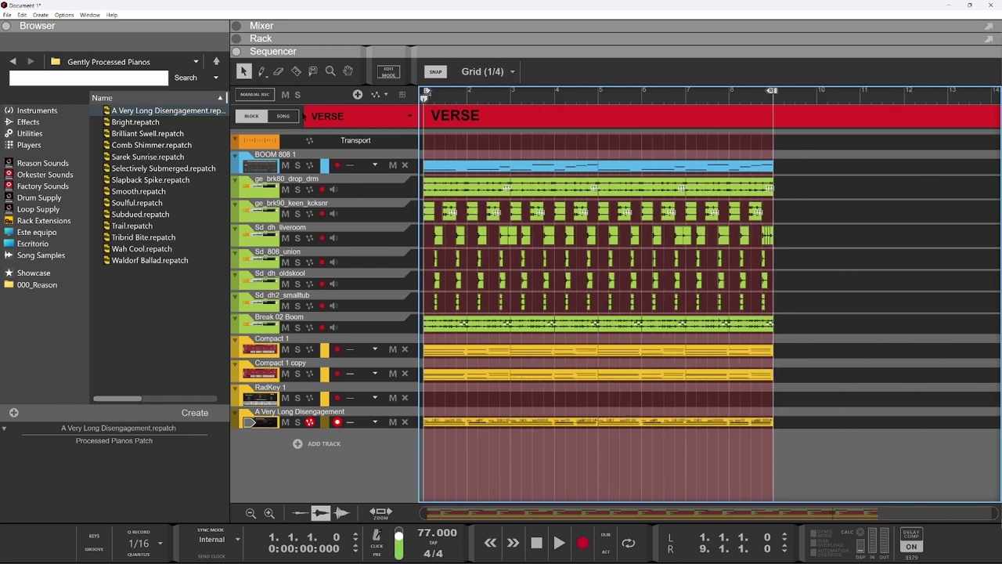
# Step: Return to the song arrangement, draw a four-bar CHOR block at bar 1, and duplicate it at bars 5 and 9
pyautogui.click(282, 116)
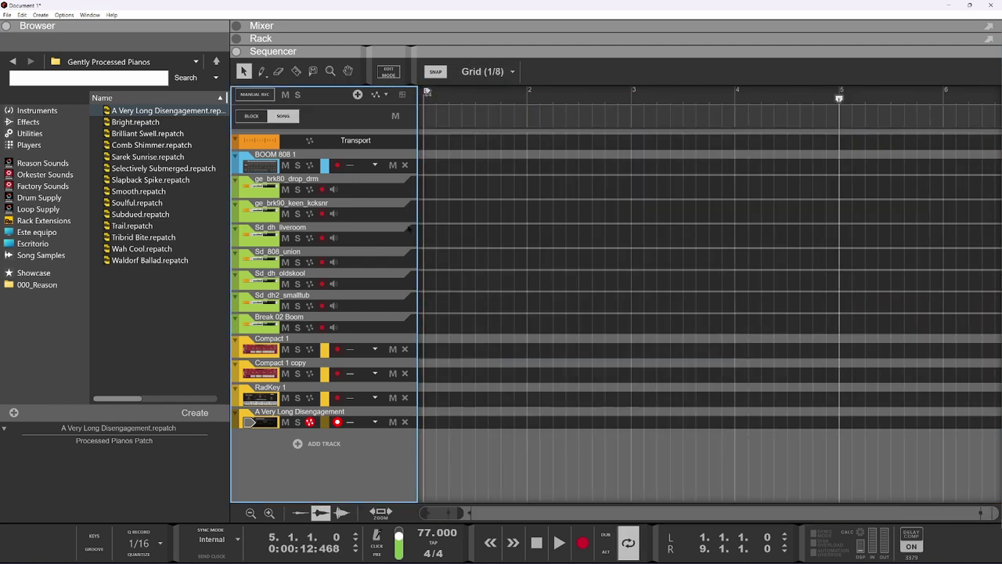
pyautogui.click(429, 135)
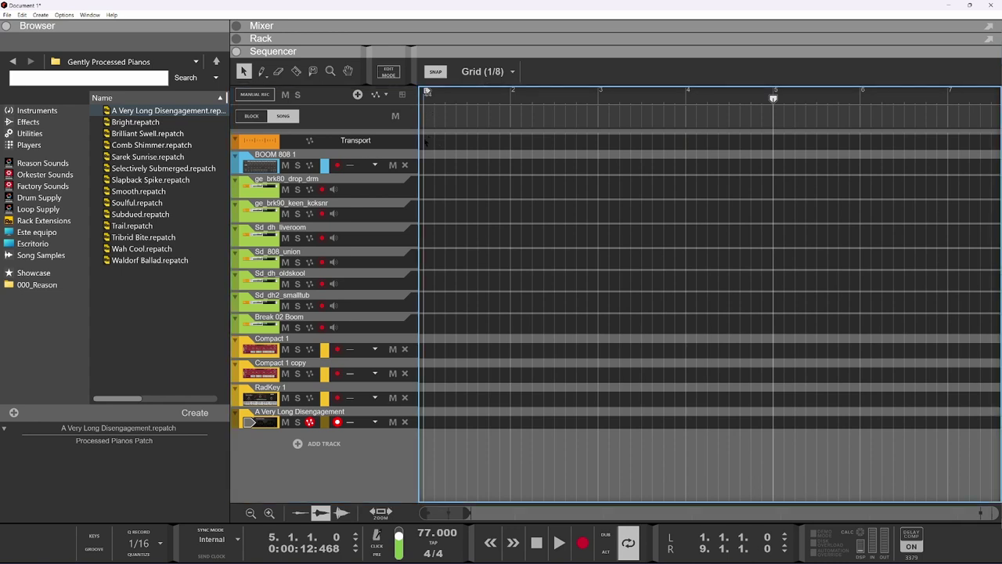
pyautogui.moveTo(429, 122); pyautogui.dragTo(507, 115)
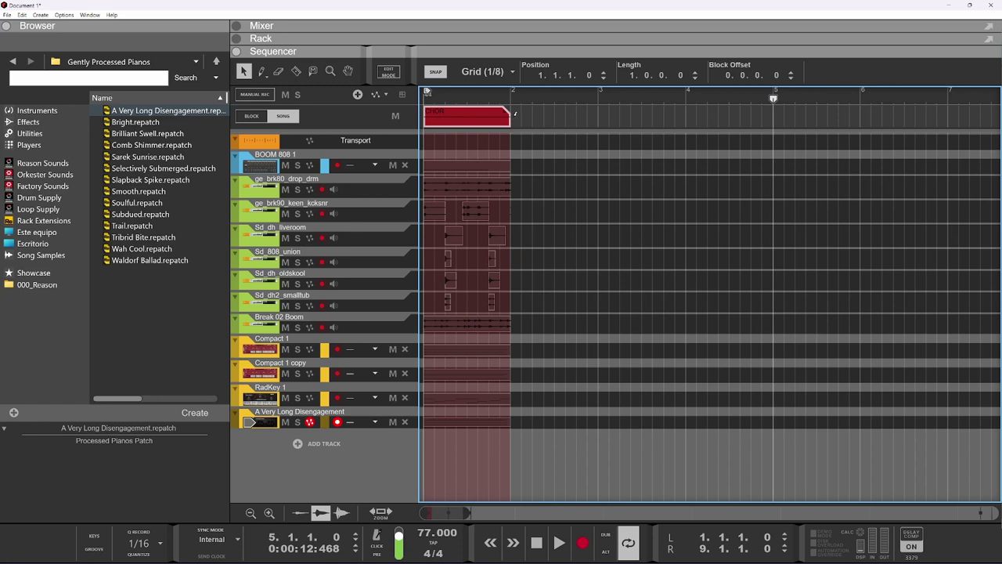
pyautogui.moveTo(512, 117); pyautogui.dragTo(775, 116)
pyautogui.scroll(-4, 674, 191)
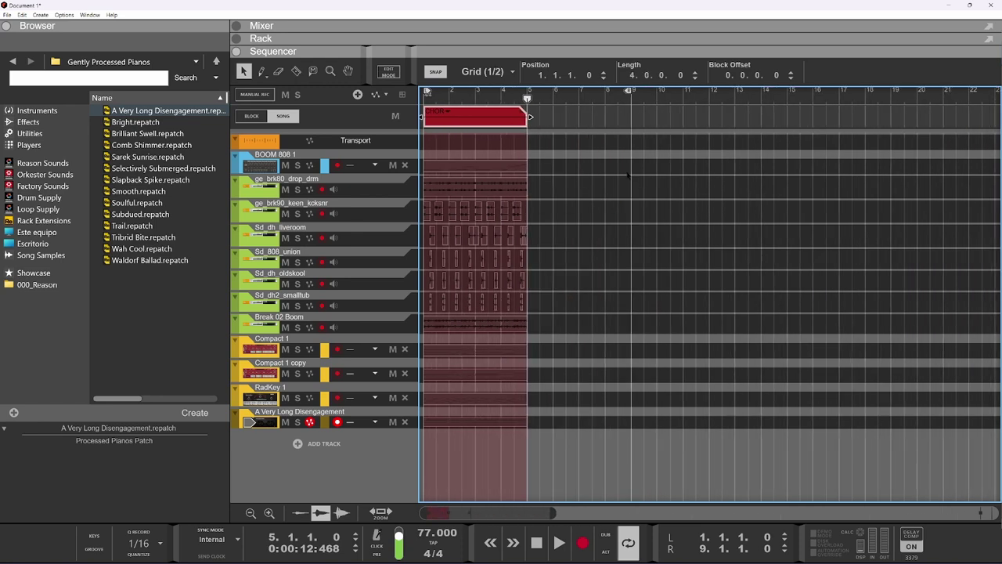
pyautogui.hotkey('ctrl', 'd')
pyautogui.scroll(-2, 583, 125)
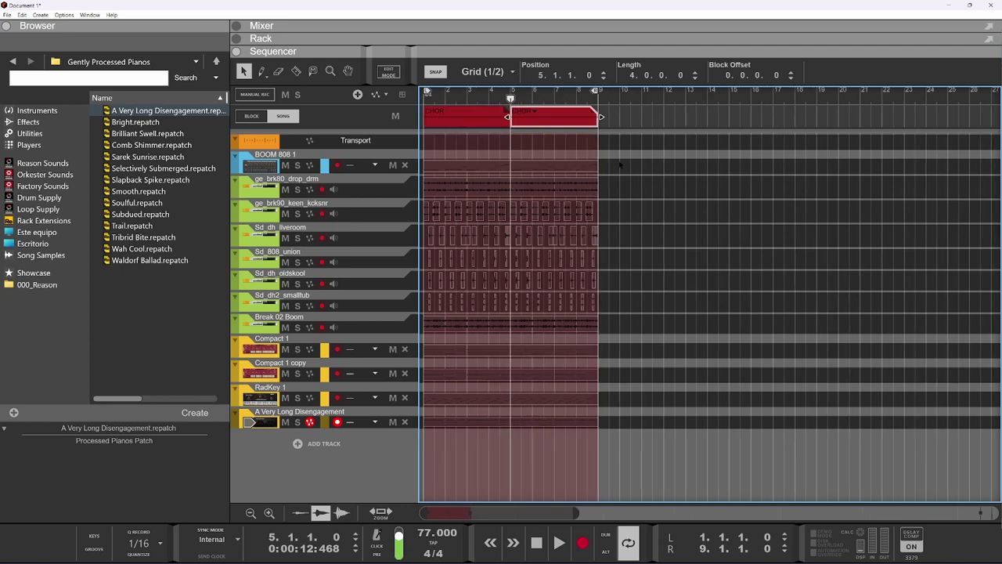
pyautogui.hotkey('ctrl', 'd')
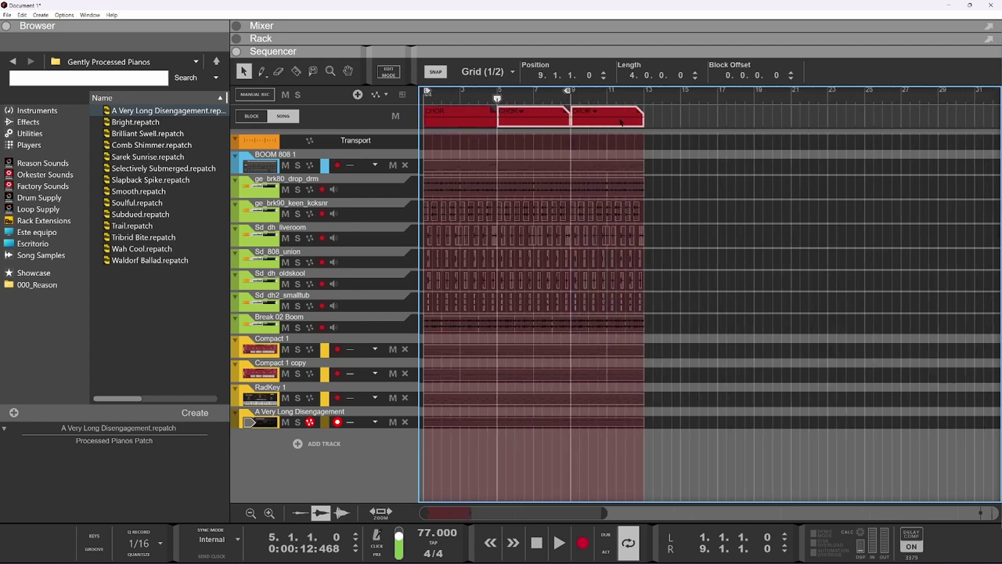
# Step: Extend the CHOR block at bar 9 to eight bars and reassign it to VERSE
pyautogui.moveTo(648, 117); pyautogui.dragTo(717, 117)
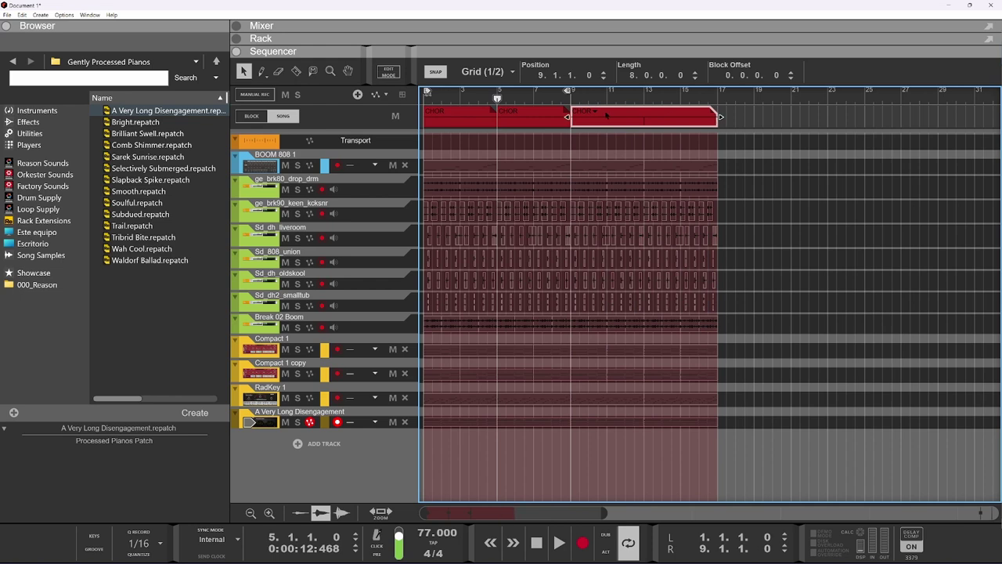
pyautogui.click(594, 112)
pyautogui.click(602, 126)
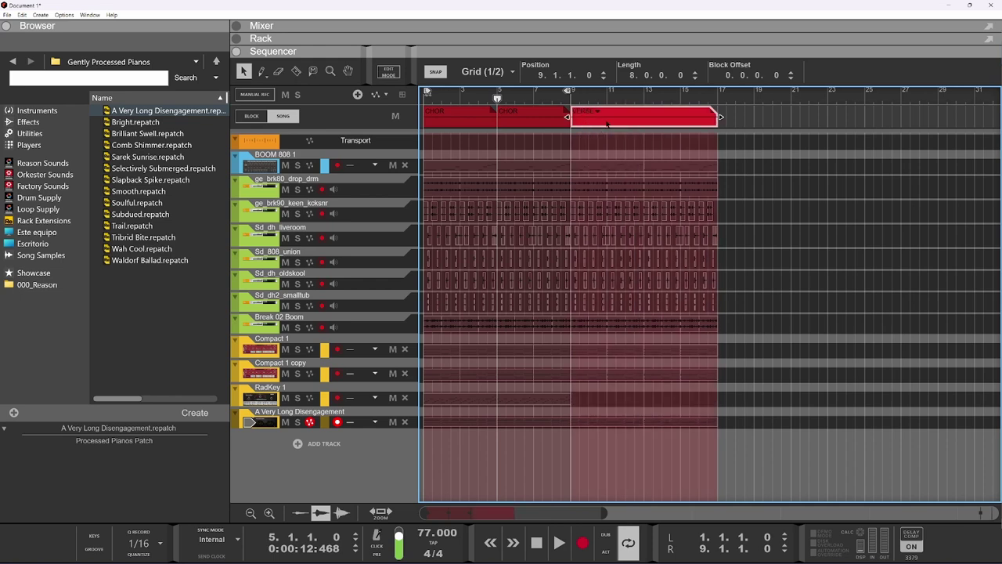
# Step: Try Bright Lime as the clip colour of the VERSE block at bar 9
pyautogui.rightClick(607, 123)
pyautogui.moveTo(660, 282)
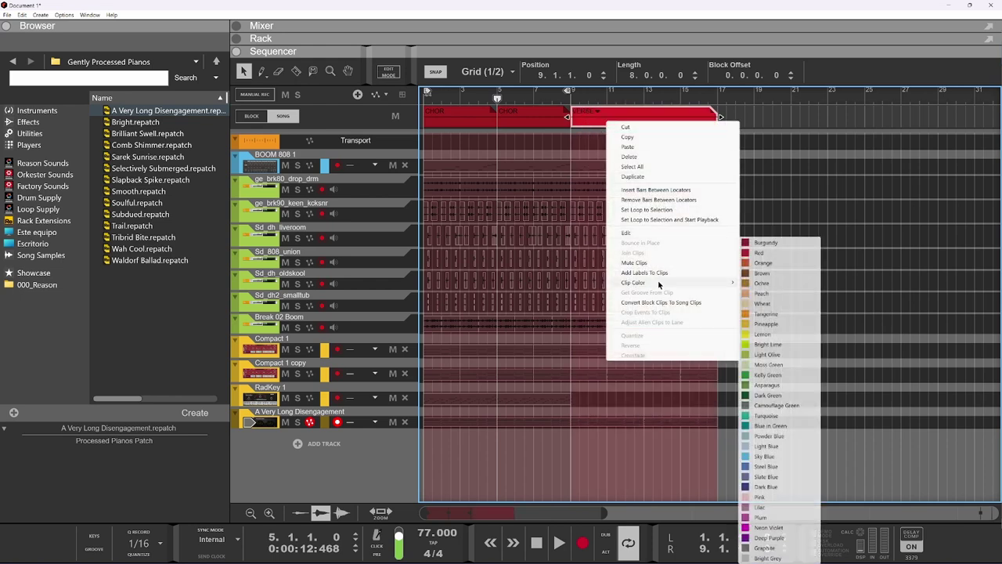
pyautogui.click(763, 344)
pyautogui.scroll(-2, 611, 240)
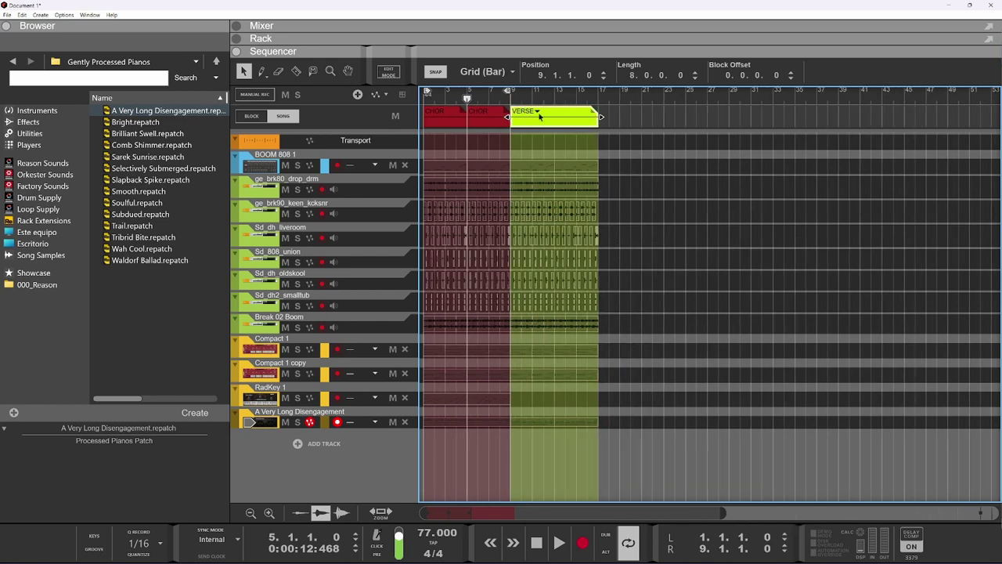
# Step: Set the VERSE block's clip colour to Turquoise, check it in the block view, and return to the song arrangement
pyautogui.rightClick(540, 116)
pyautogui.moveTo(604, 274)
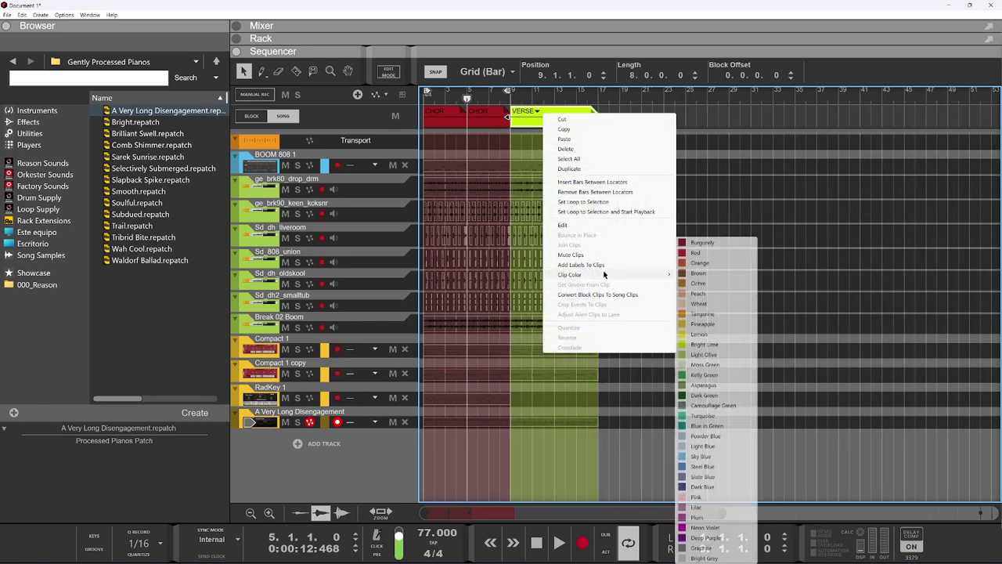
pyautogui.click(697, 416)
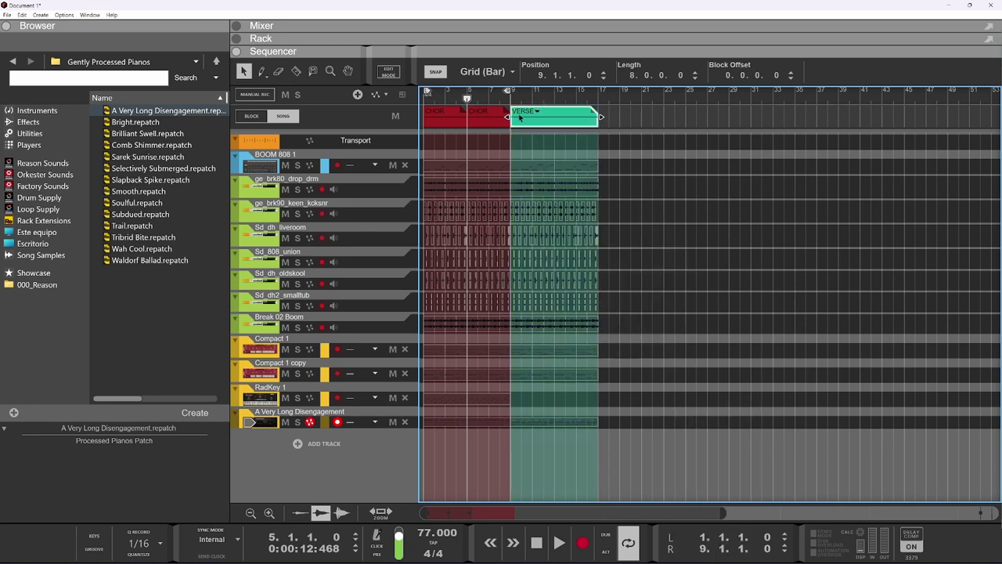
pyautogui.click(519, 114)
pyautogui.doubleClick(581, 116)
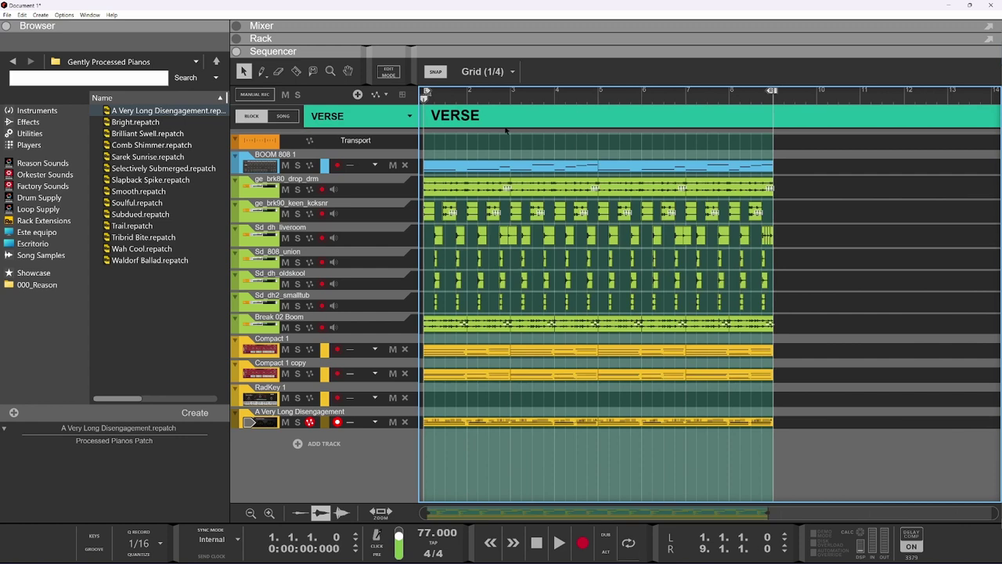
pyautogui.click(283, 116)
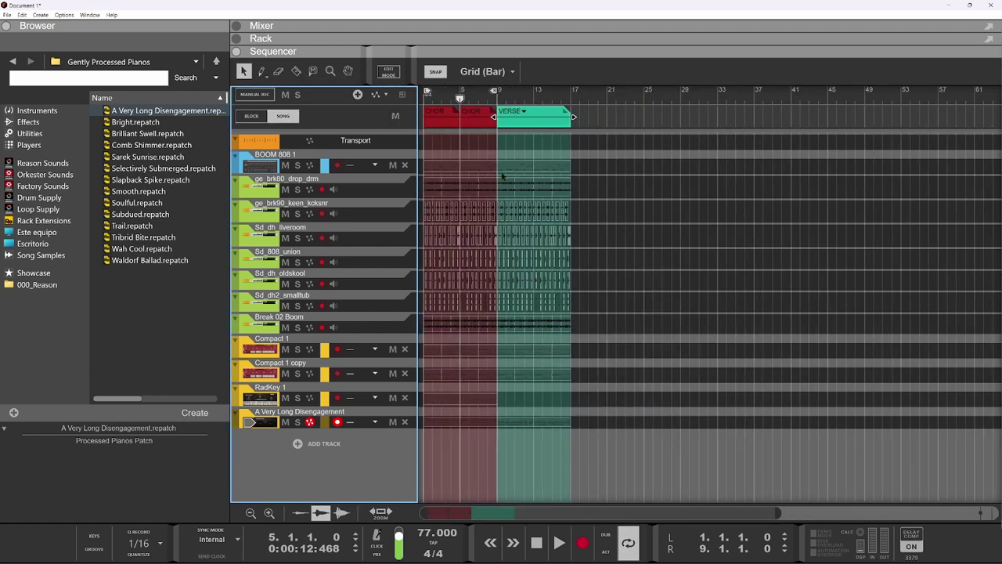
# Step: Duplicate the VERSE block at bar 17 and place an eight-bar CHOR block at bar 25
pyautogui.click(525, 119)
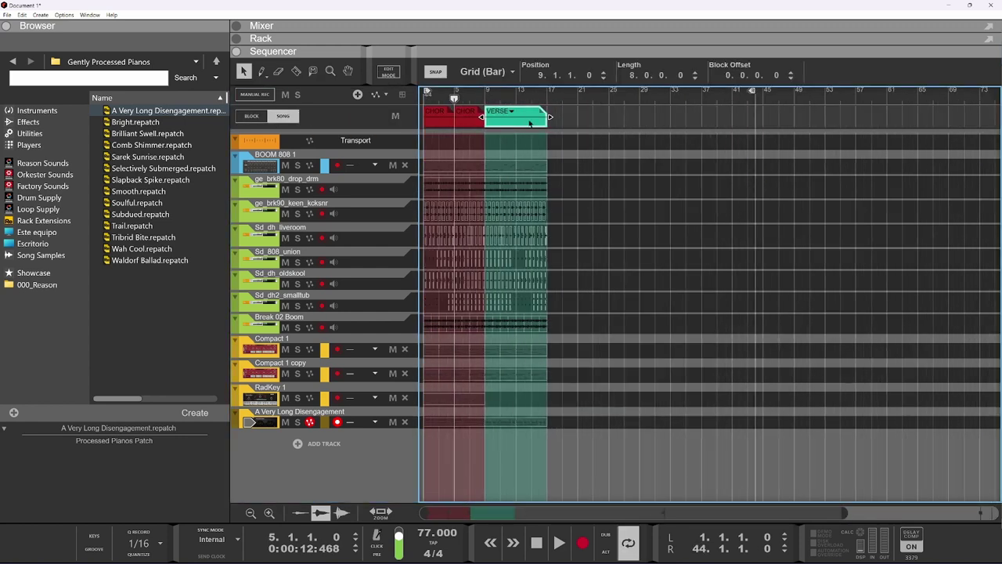
pyautogui.hotkey('ctrl', 'd')
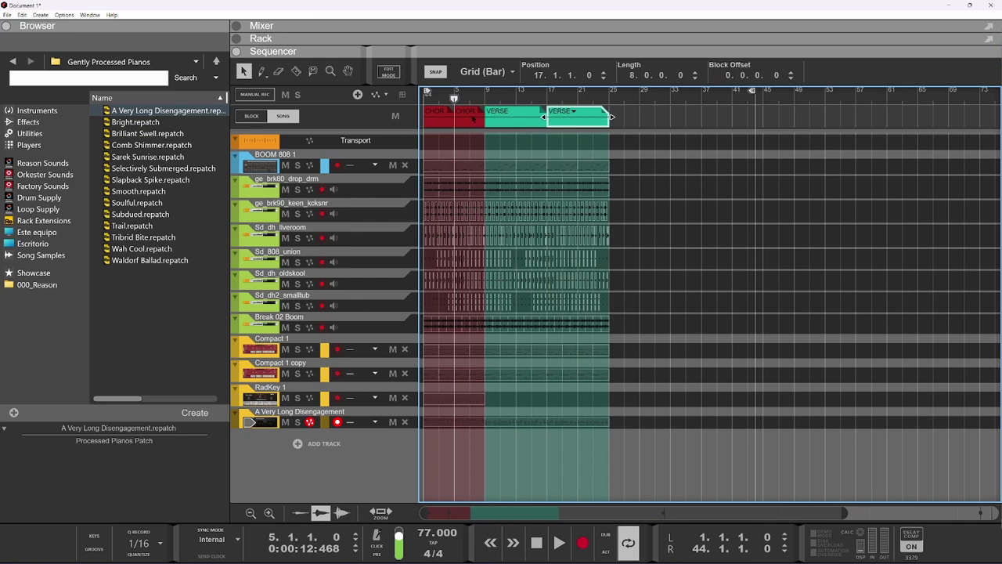
pyautogui.click(473, 118)
pyautogui.click(435, 118)
pyautogui.click(463, 123)
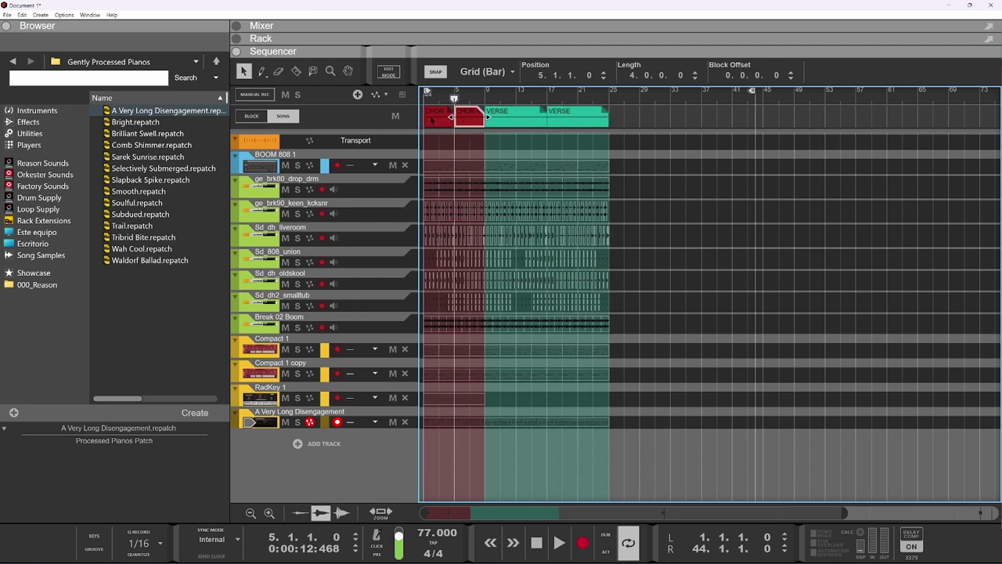
pyautogui.keyDown('ctrl'); pyautogui.moveTo(466, 123); pyautogui.dragTo(671, 117); pyautogui.keyUp('ctrl')
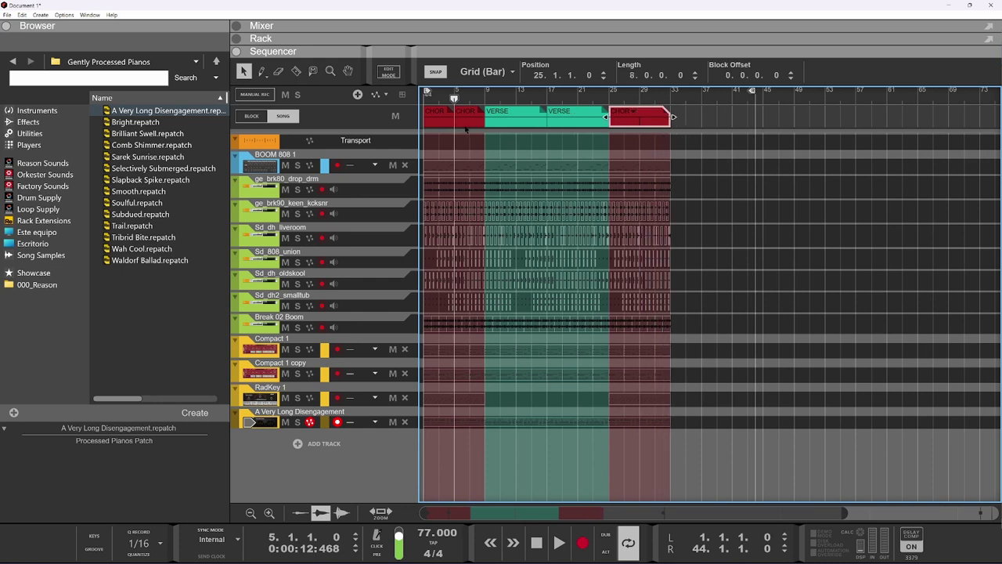
# Step: Copy an eight-bar VERSE block to bar 33 and move the song's right locator to bar 59
pyautogui.moveTo(574, 115); pyautogui.dragTo(691, 131)
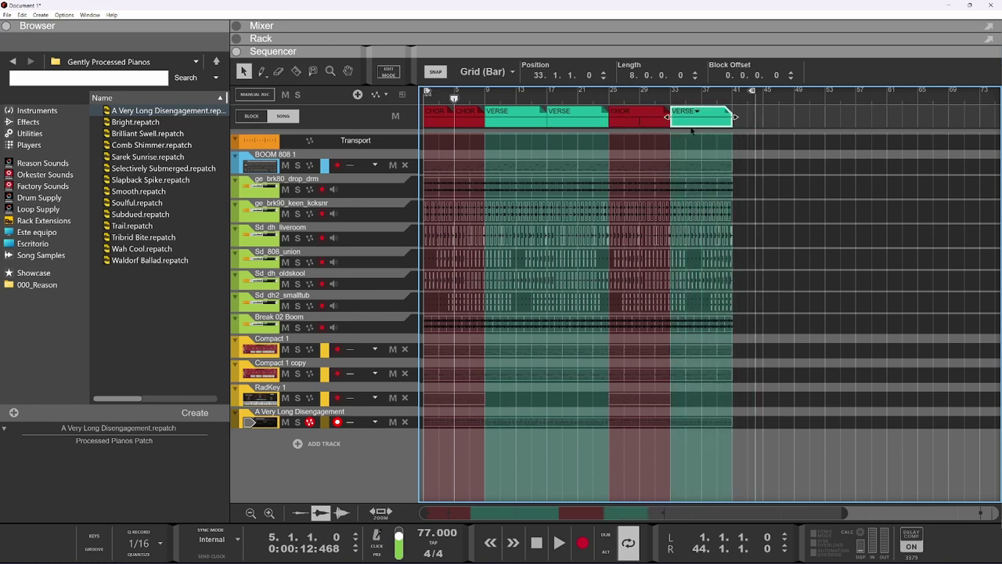
pyautogui.scroll(3, 705, 131)
pyautogui.scroll(-2, 705, 131)
pyautogui.scroll(-2, 703, 132)
pyautogui.scroll(2, 703, 132)
pyautogui.scroll(-2, 703, 131)
pyautogui.moveTo(751, 91); pyautogui.dragTo(866, 100)
# Step: Add a VERSE block at bar 41 shortened to two bars
pyautogui.click(552, 121)
pyautogui.click(683, 123)
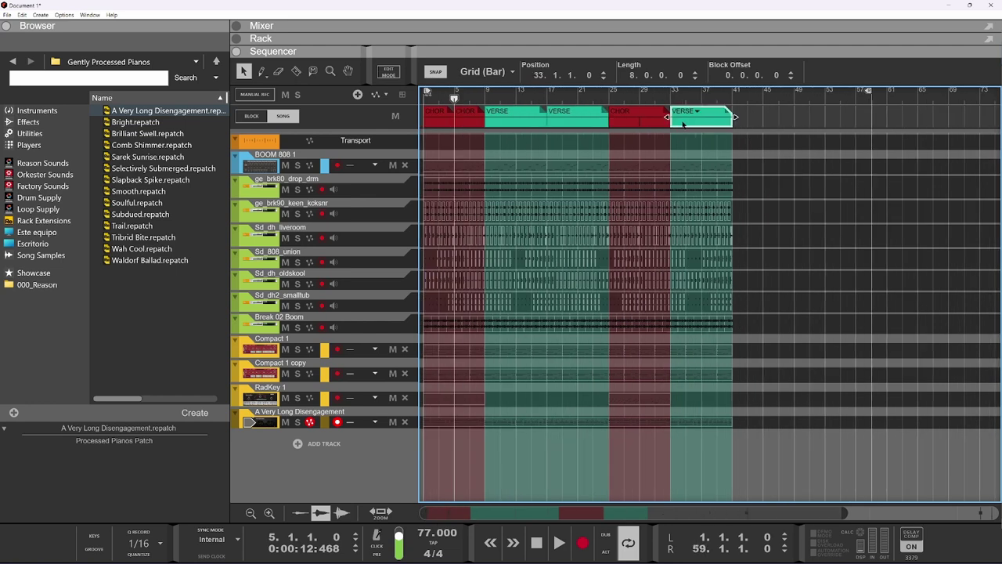
pyautogui.moveTo(734, 116); pyautogui.dragTo(657, 117)
pyautogui.scroll(2, 810, 131)
pyautogui.scroll(-2, 638, 117)
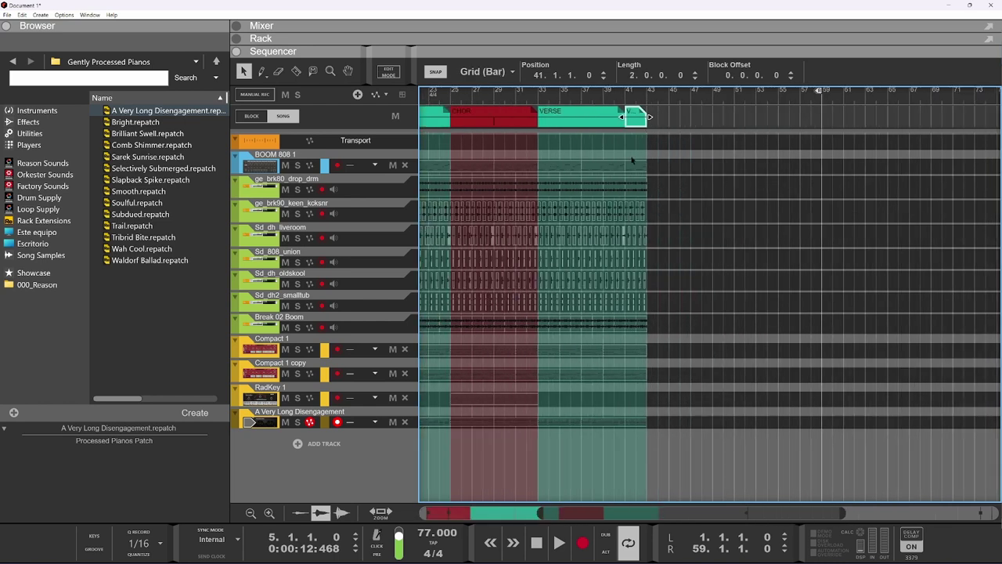
# Step: Copy the CHOR block to bar 43, extend it to 16 bars, and return the playhead to the song start
pyautogui.click(540, 115)
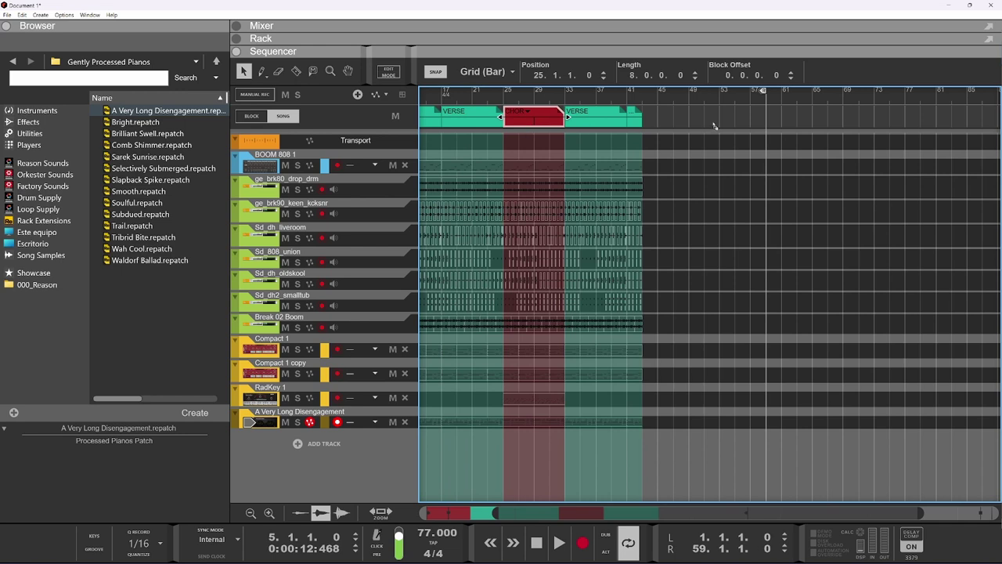
pyautogui.moveTo(713, 125); pyautogui.dragTo(764, 117)
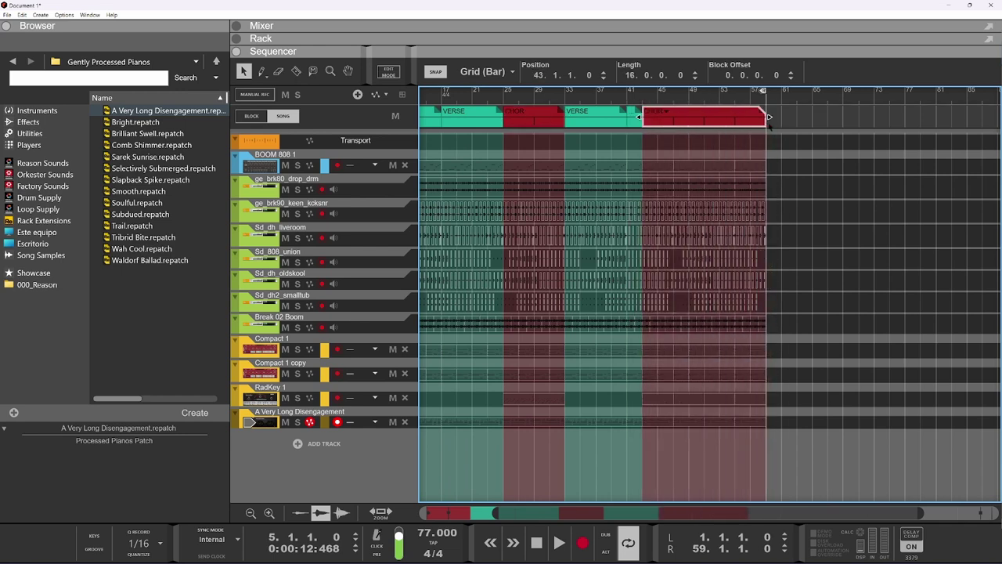
pyautogui.click(766, 95)
pyautogui.moveTo(766, 97); pyautogui.dragTo(352, 114)
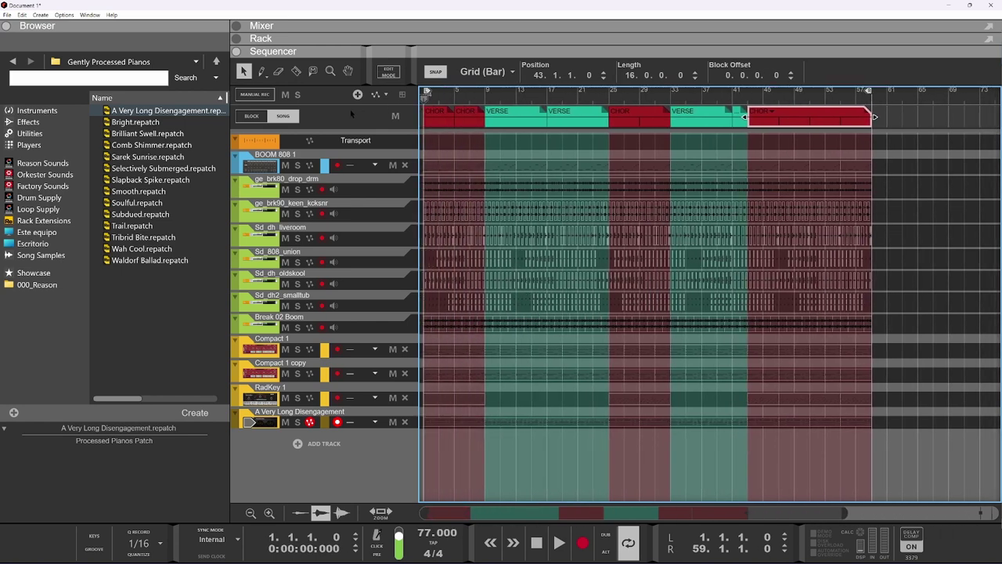
# Step: Activate the Mute tool and mute the BOOM 808 1 lane across both opening CHOR blocks in bars 1 to 9
pyautogui.scroll(3, 431, 169)
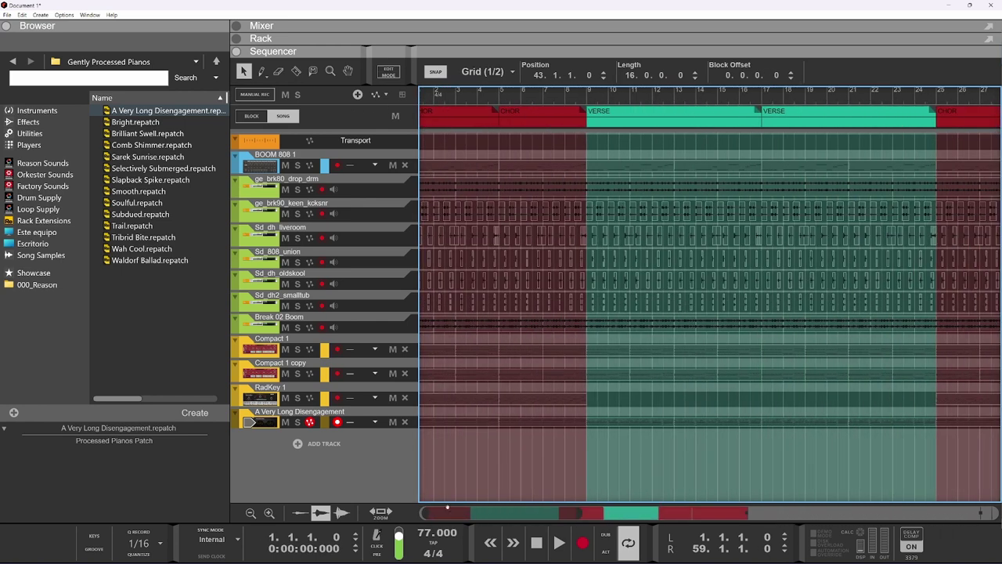
pyautogui.moveTo(447, 508); pyautogui.dragTo(431, 508)
pyautogui.scroll(3, 446, 357)
pyautogui.scroll(1, 445, 356)
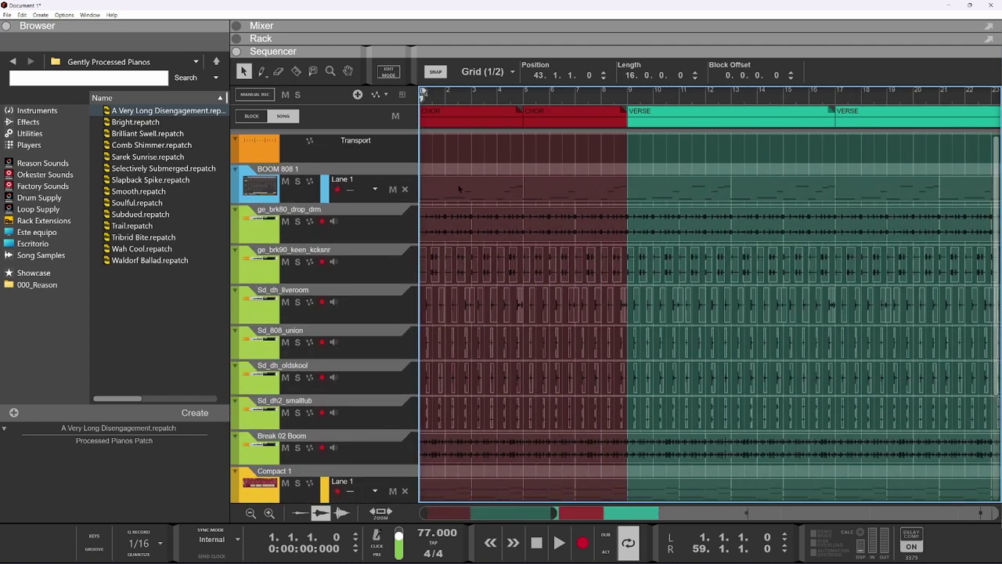
pyautogui.press('r')
pyautogui.press('e')
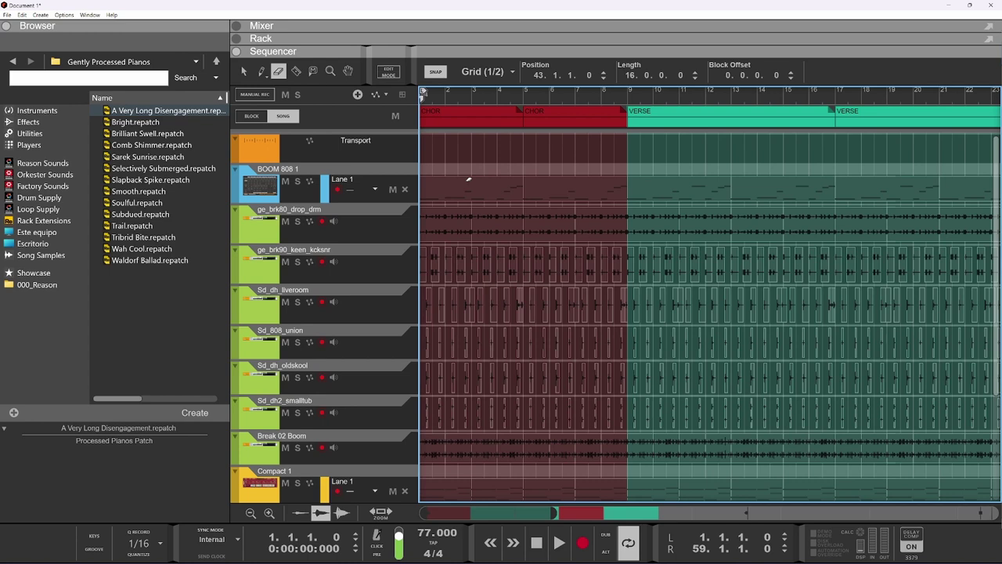
pyautogui.press('t')
pyautogui.scroll(-1, 499, 211)
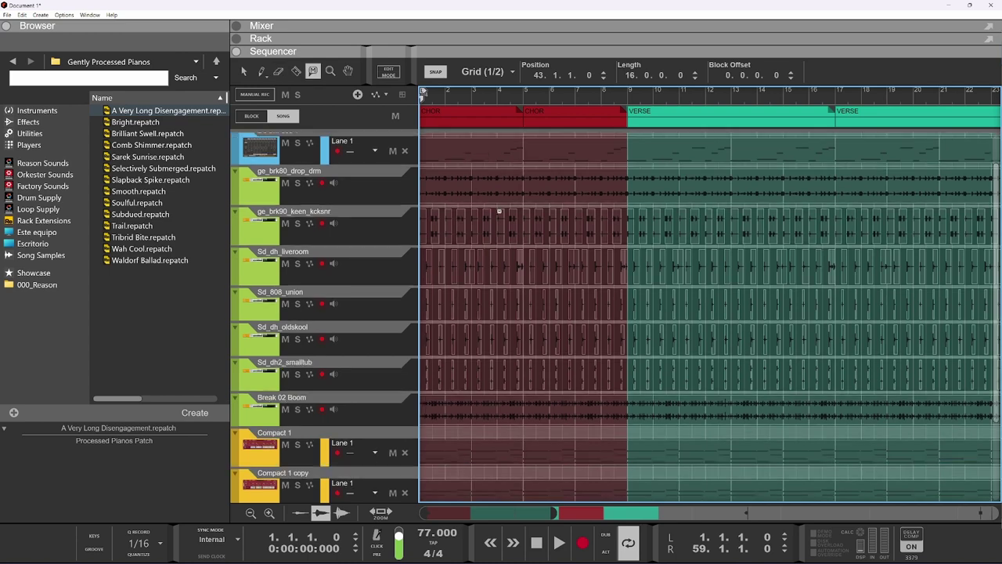
pyautogui.scroll(1, 499, 211)
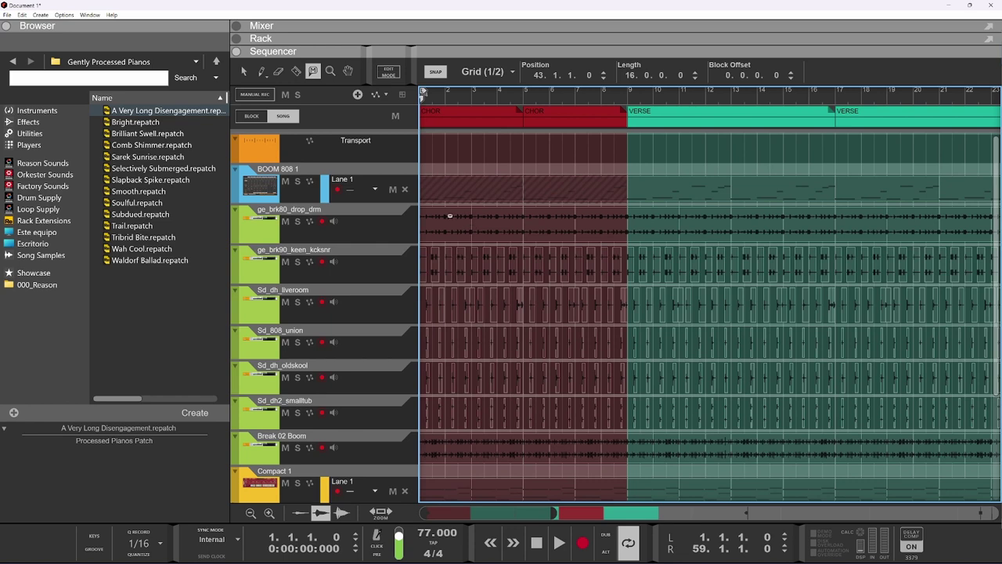
# Step: Mute the ge_brk80_drop_drm and ge_brk90_keen_kcksnr lanes across both opening CHOR blocks in bars 1 to 9
pyautogui.click(506, 219)
pyautogui.click(544, 219)
pyautogui.click(587, 219)
pyautogui.click(465, 215)
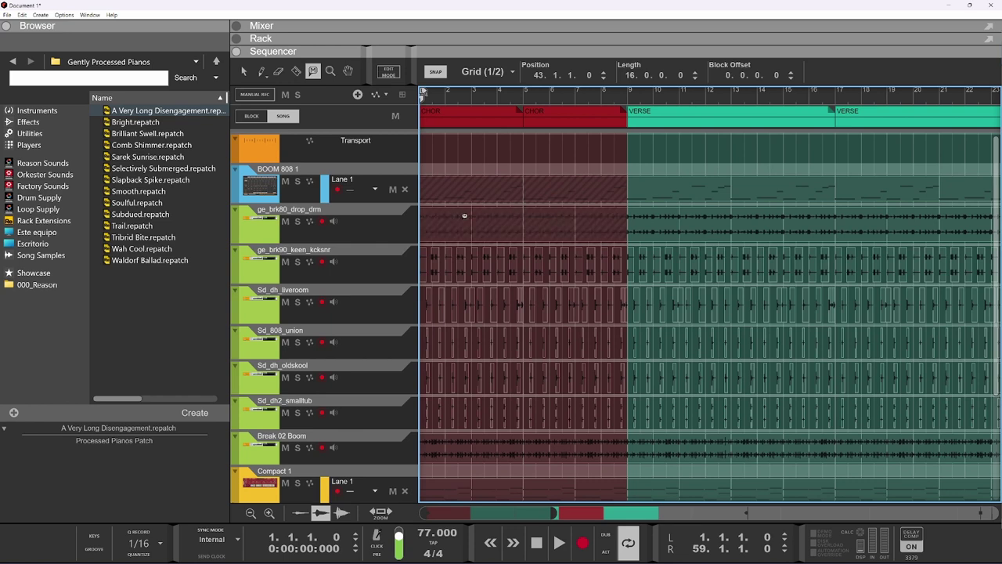
pyautogui.moveTo(458, 256); pyautogui.dragTo(443, 256)
# Step: Mute the four Sd lanes, Break 02 Boom and A Very Long Disengagement across both opening CHOR blocks, and Compact 1 in the first block
pyautogui.scroll(-1, 470, 258)
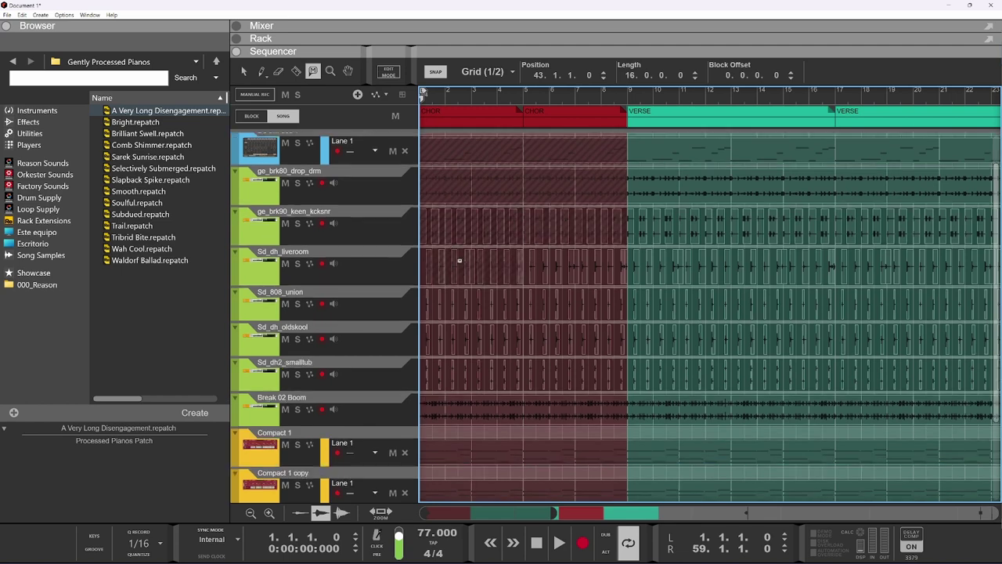
pyautogui.click(550, 258)
pyautogui.click(474, 293)
pyautogui.click(548, 293)
pyautogui.click(484, 327)
pyautogui.moveTo(534, 335); pyautogui.dragTo(473, 365)
pyautogui.moveTo(542, 373)
pyautogui.mouseDown()
pyautogui.moveTo(483, 411)
pyautogui.moveTo(544, 412)
pyautogui.mouseUp()
pyautogui.scroll(-3, 503, 324)
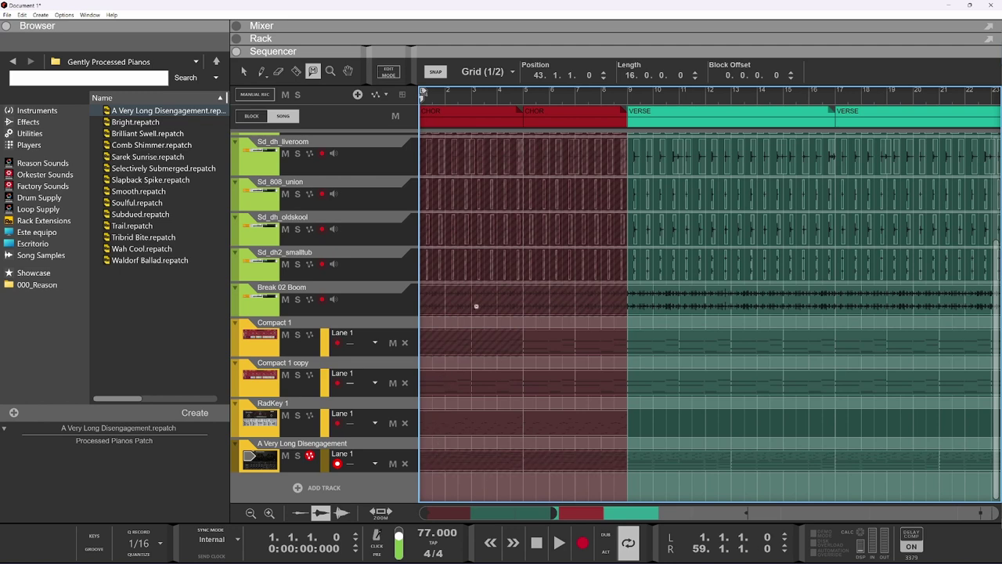
# Step: Play back the opening bars to audition the muted intro, and stop
pyautogui.press('space')
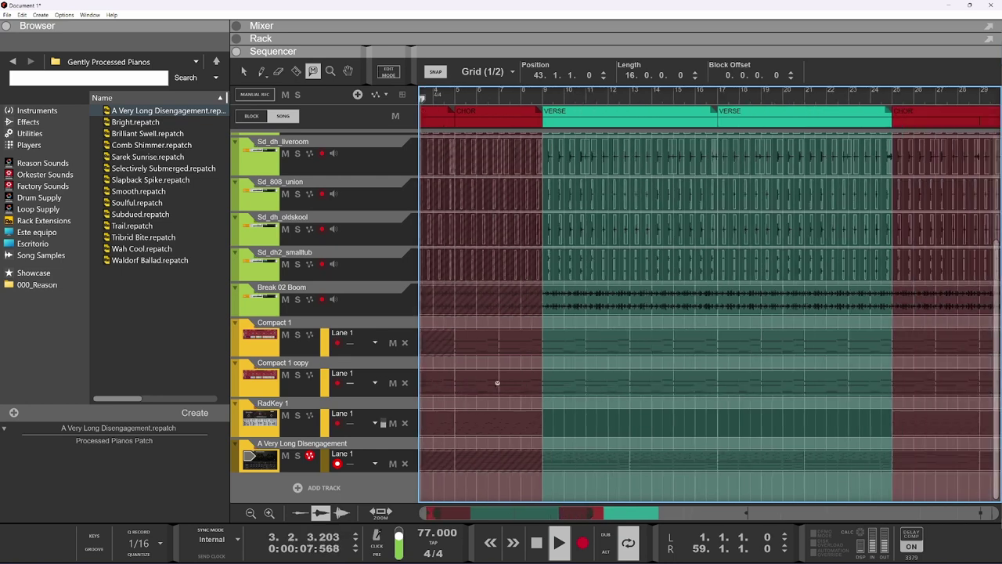
pyautogui.scroll(-1, 495, 382)
pyautogui.press('space')
pyautogui.hscroll(-1, 428, 299)
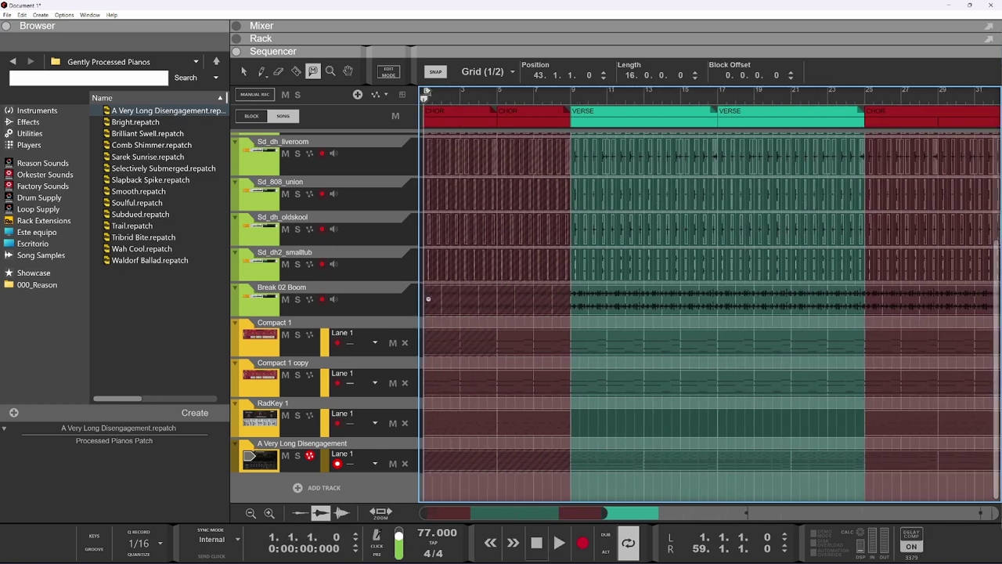
# Step: Unmute the lanes from BOOM 808 1 through Break 02 Boom in the second CHOR block, bars 5 to 9
pyautogui.scroll(3, 429, 298)
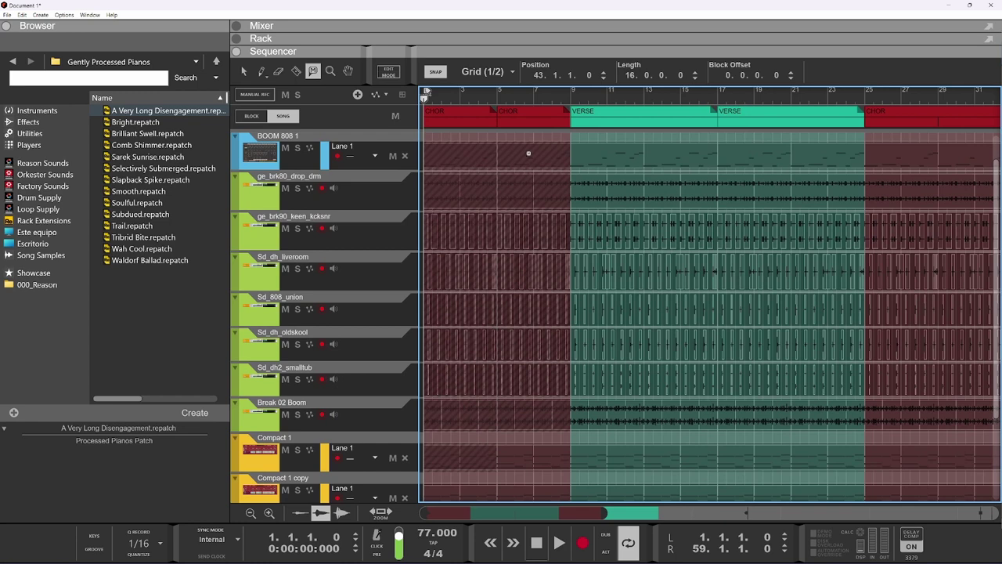
pyautogui.moveTo(528, 190); pyautogui.dragTo(533, 420)
pyautogui.scroll(-3, 528, 360)
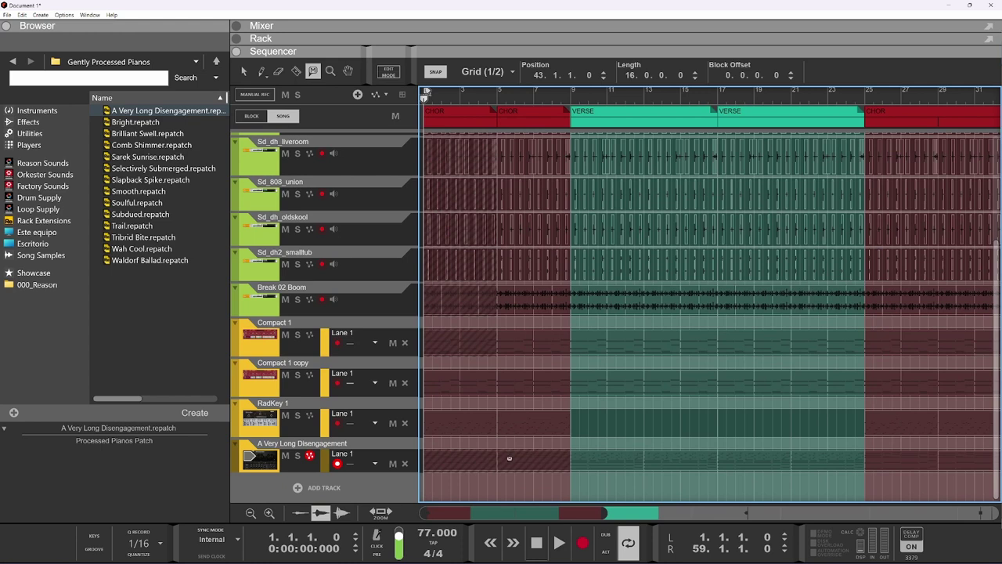
pyautogui.press('space')
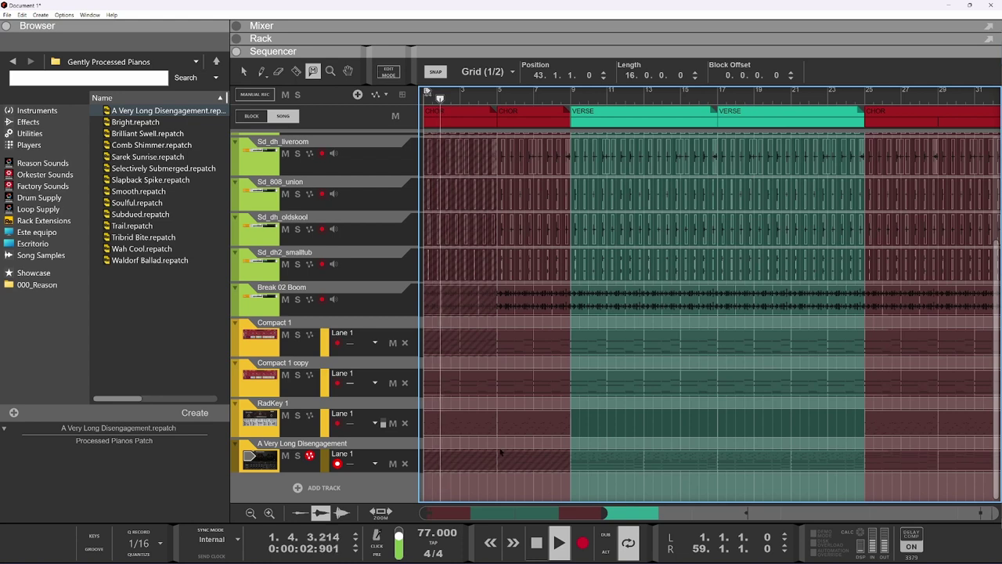
pyautogui.press('q')
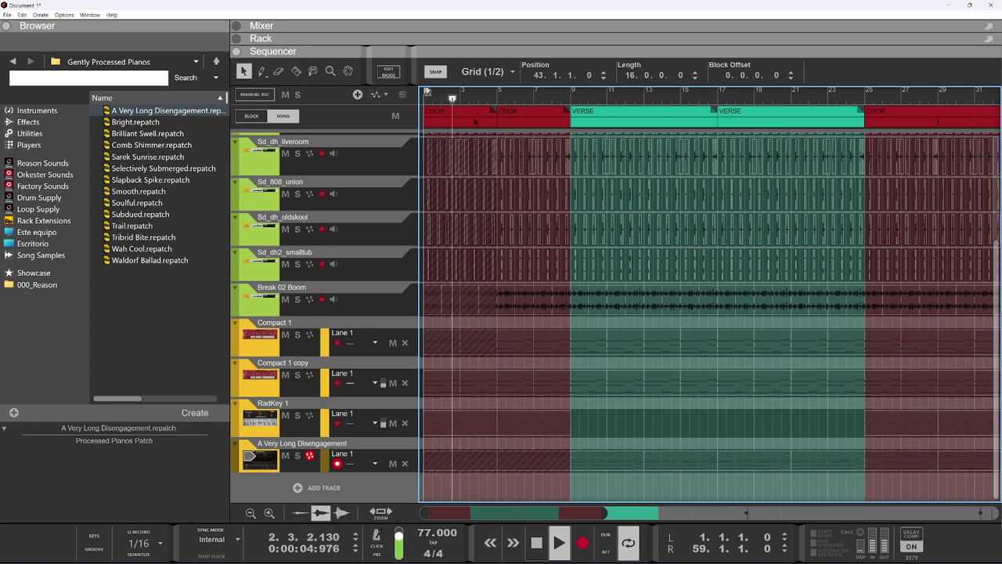
pyautogui.click(474, 121)
pyautogui.doubleClick(474, 122)
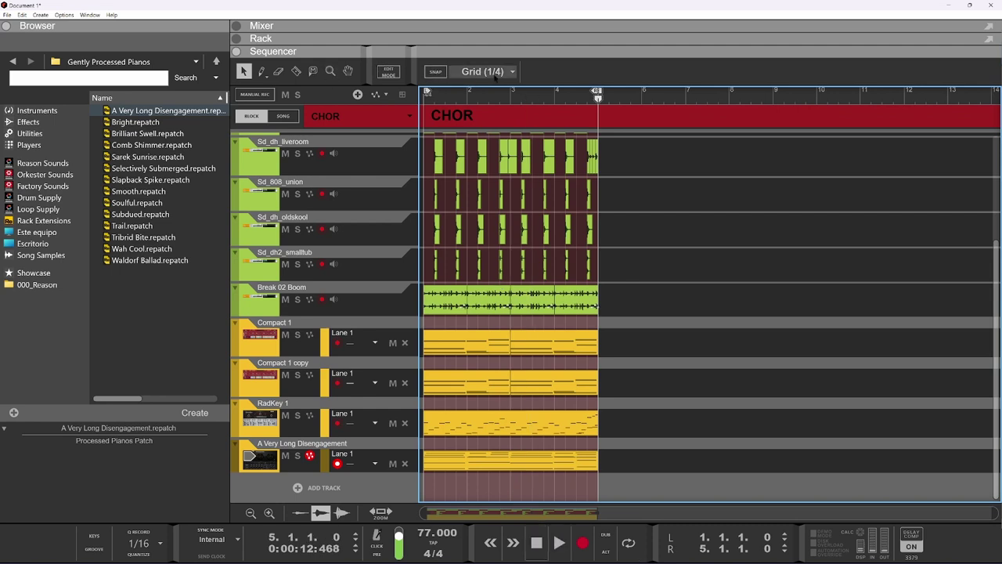
pyautogui.click(283, 116)
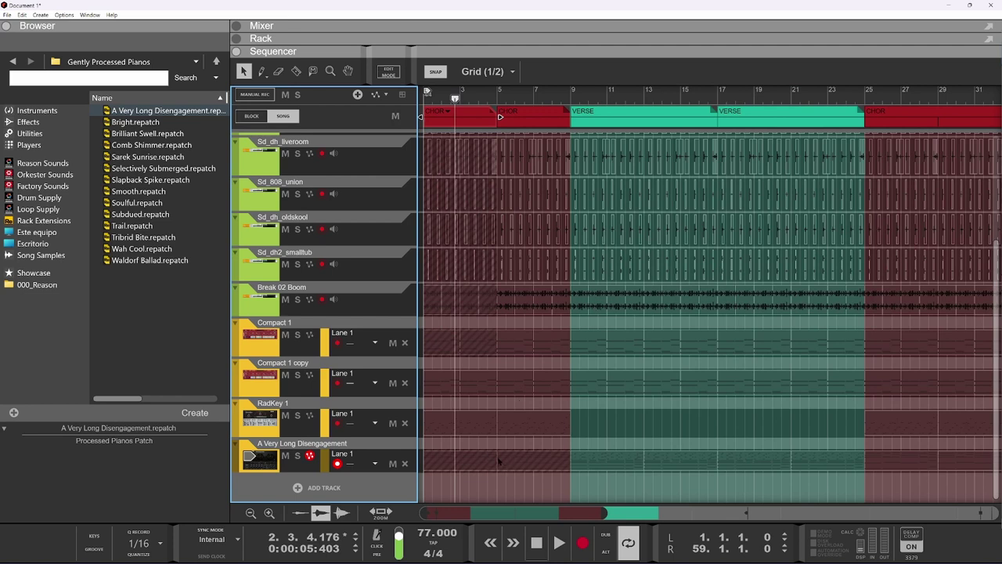
# Step: Unmute the A Very Long Disengagement lane in both opening CHOR blocks and play from the song start
pyautogui.press('r')
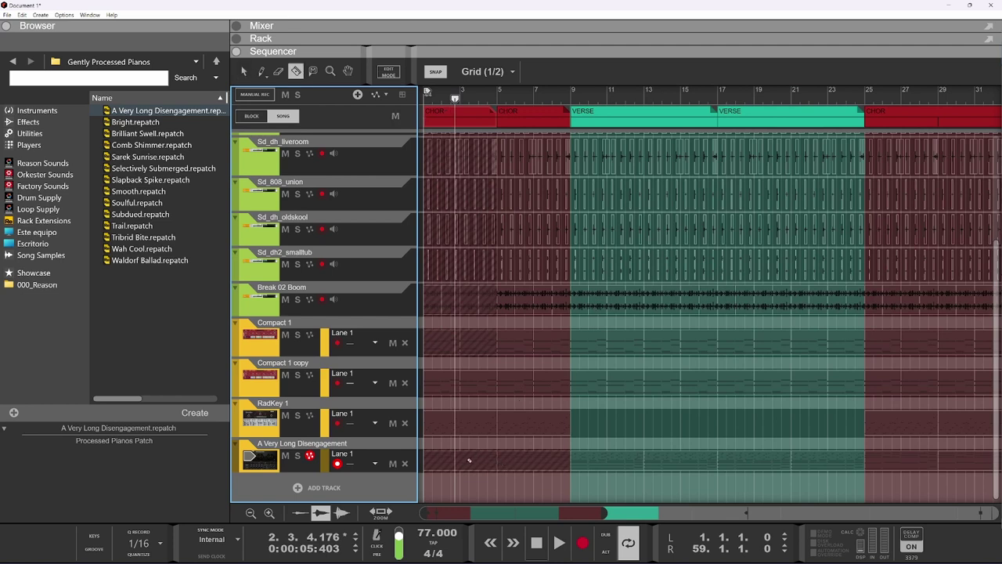
pyautogui.press('e')
pyautogui.press('w')
pyautogui.press('t')
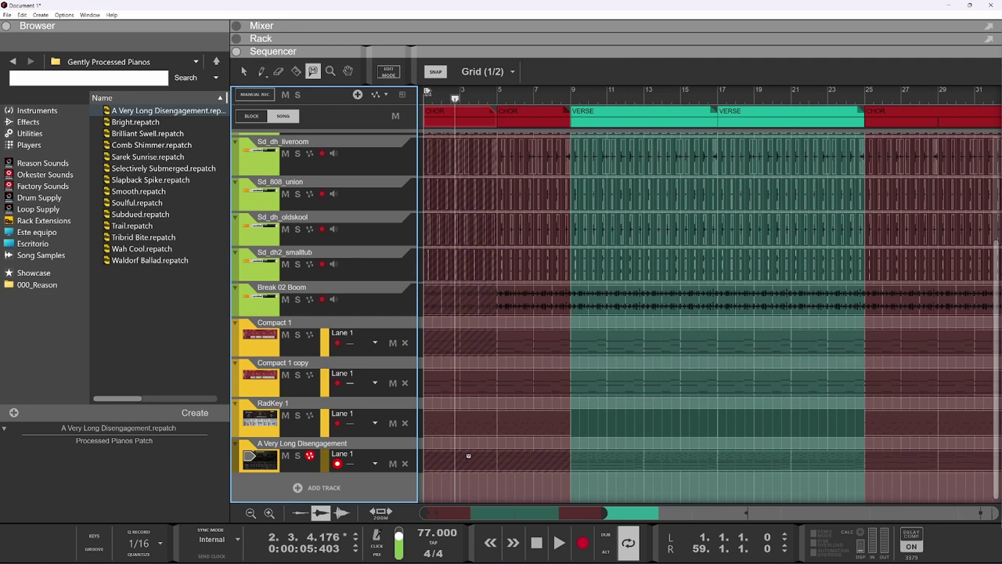
pyautogui.click(468, 456)
pyautogui.press('space')
pyautogui.press('space')
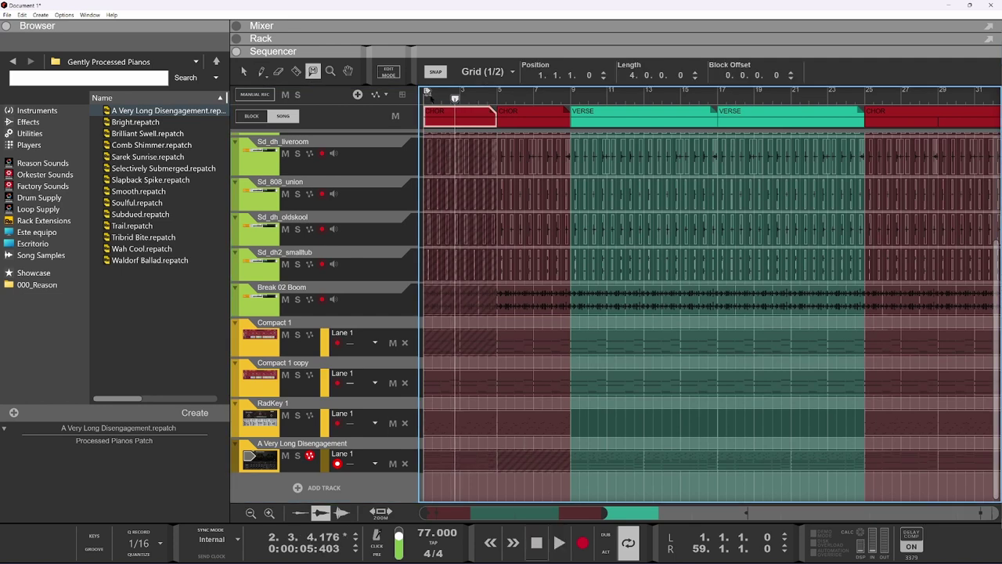
pyautogui.click(425, 99)
pyautogui.press('space')
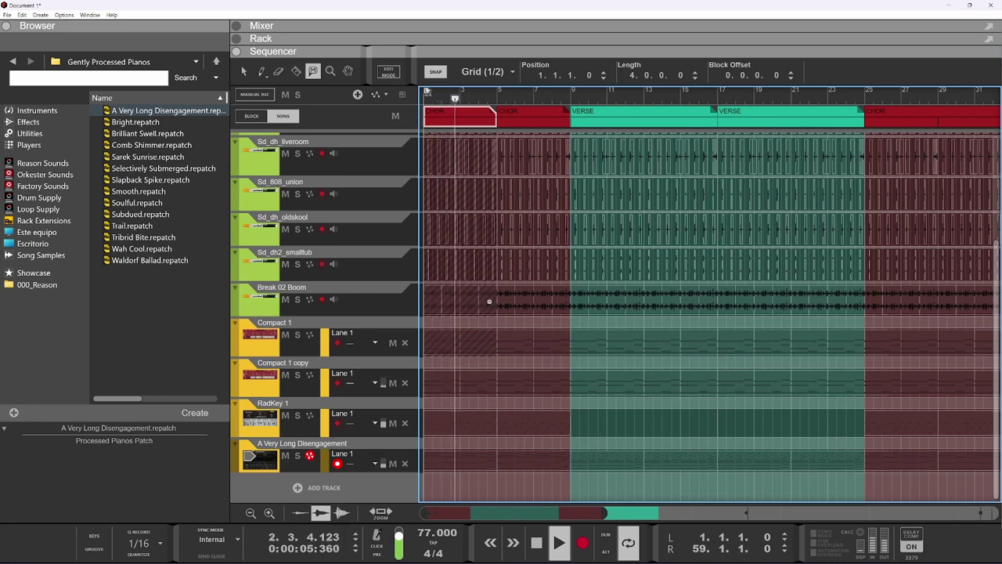
# Step: Mute the ge_brk80_drop_drm lane in the first VERSE block, bars 9 to 17
pyautogui.scroll(2, 491, 340)
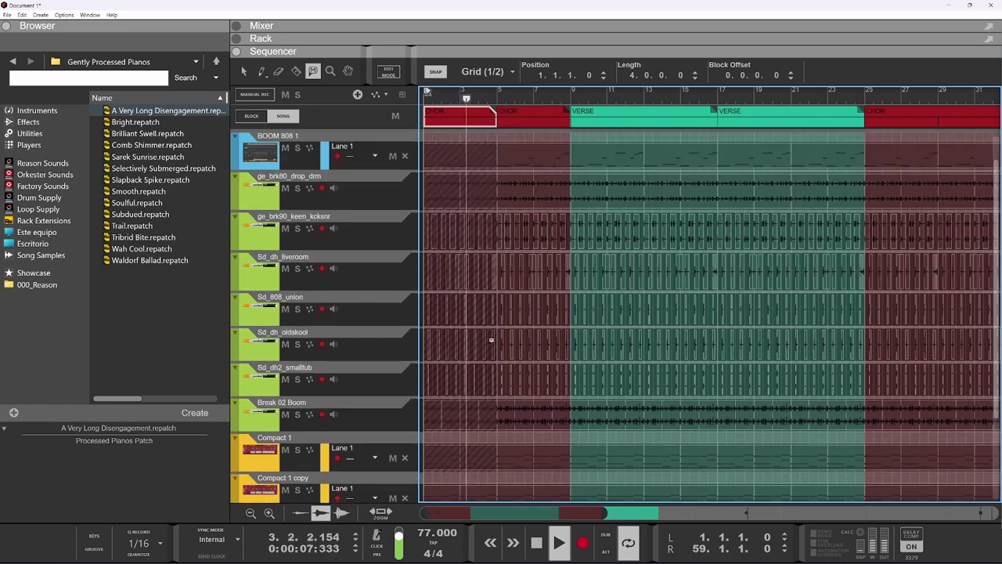
pyautogui.scroll(1, 491, 339)
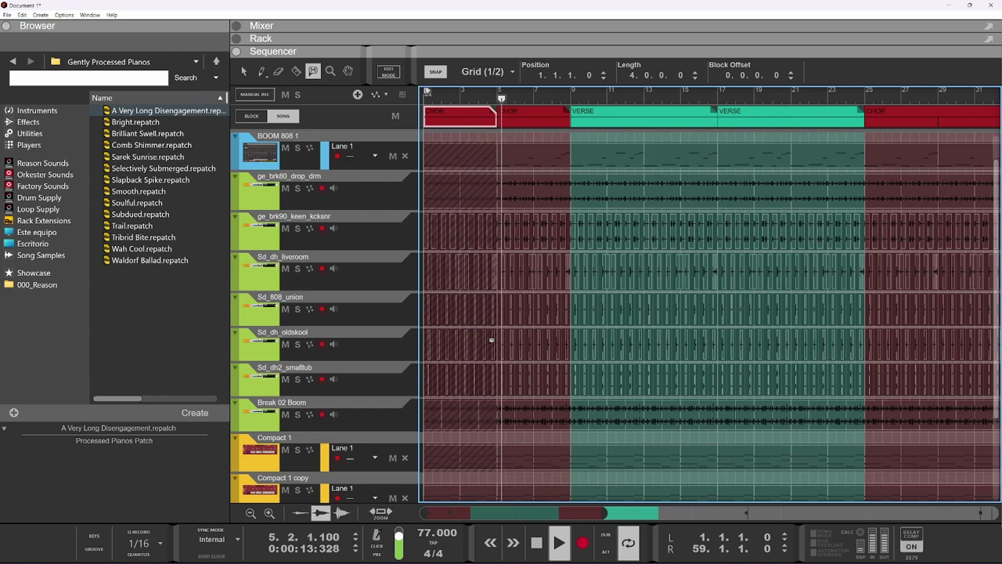
pyautogui.scroll(-2, 520, 306)
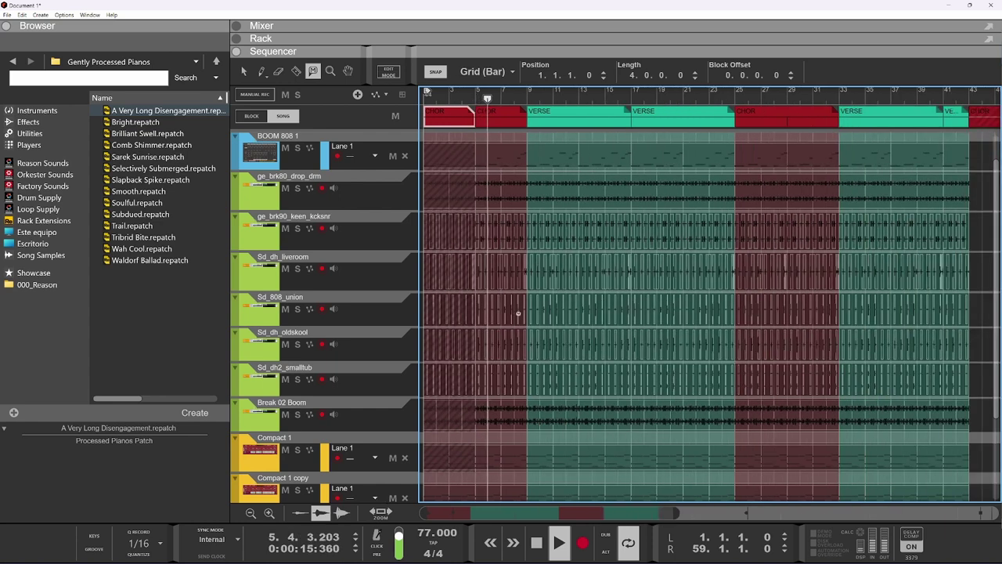
pyautogui.scroll(-3, 529, 354)
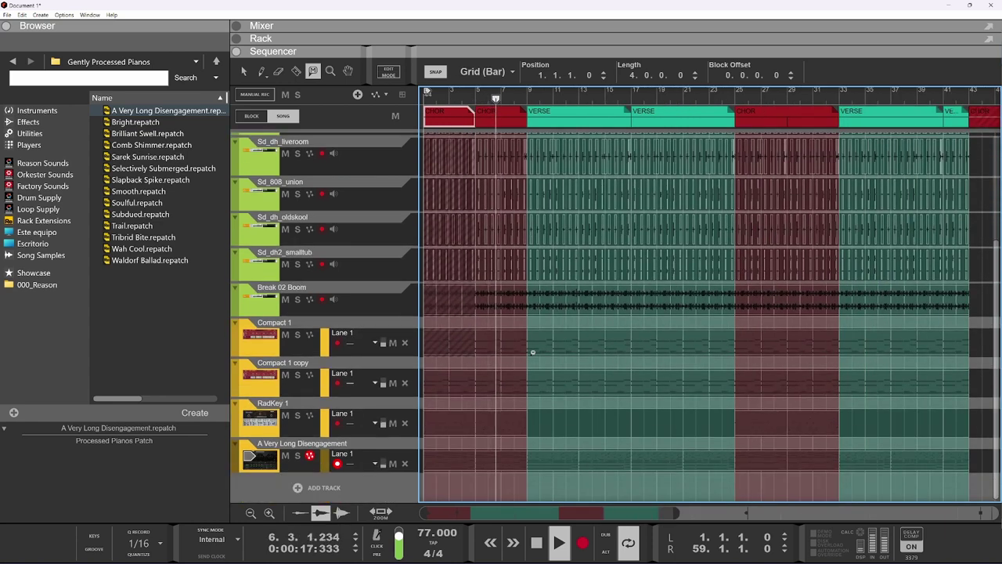
pyautogui.scroll(-2, 533, 352)
pyautogui.scroll(2, 484, 340)
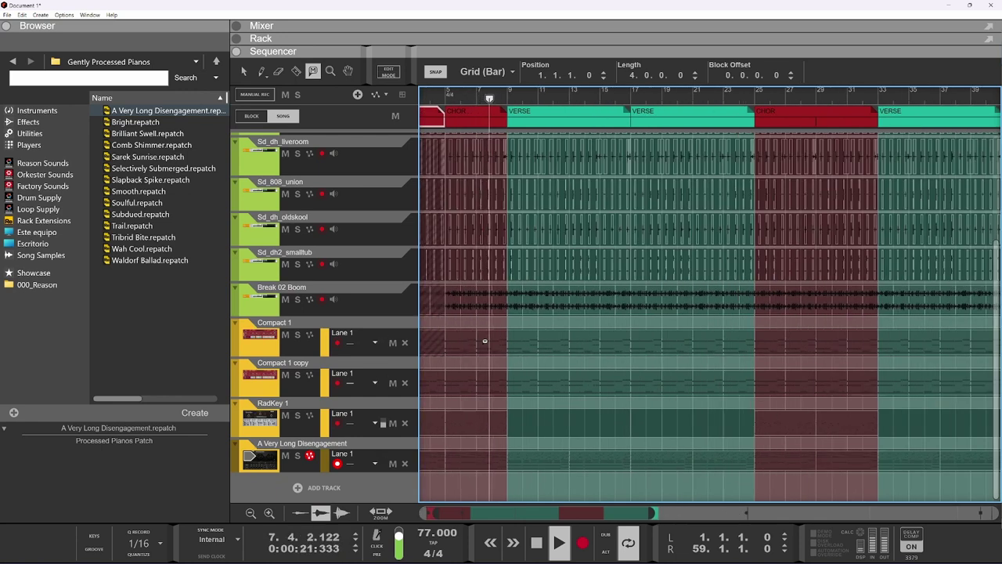
pyautogui.scroll(1, 485, 341)
pyautogui.scroll(4, 536, 257)
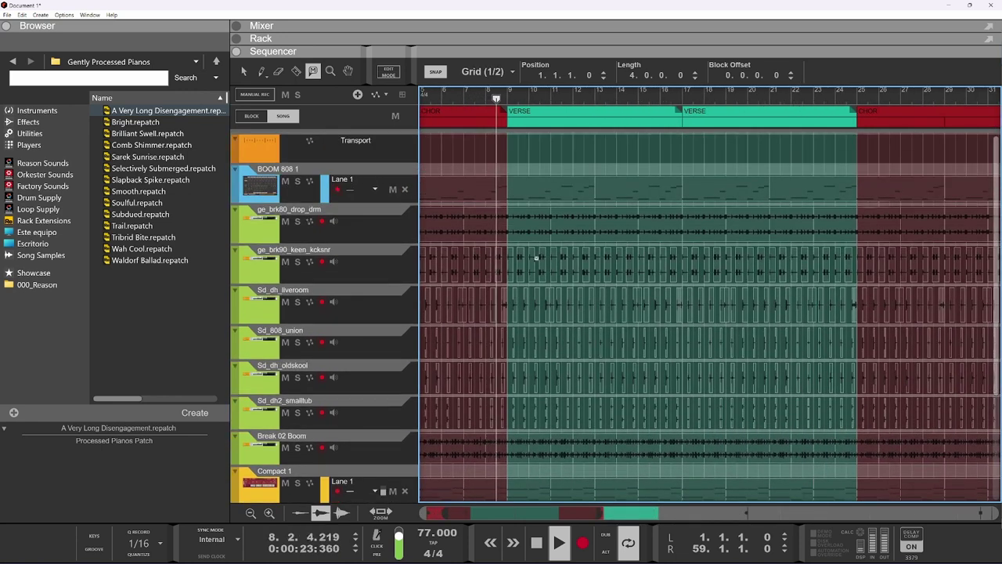
pyautogui.click(540, 229)
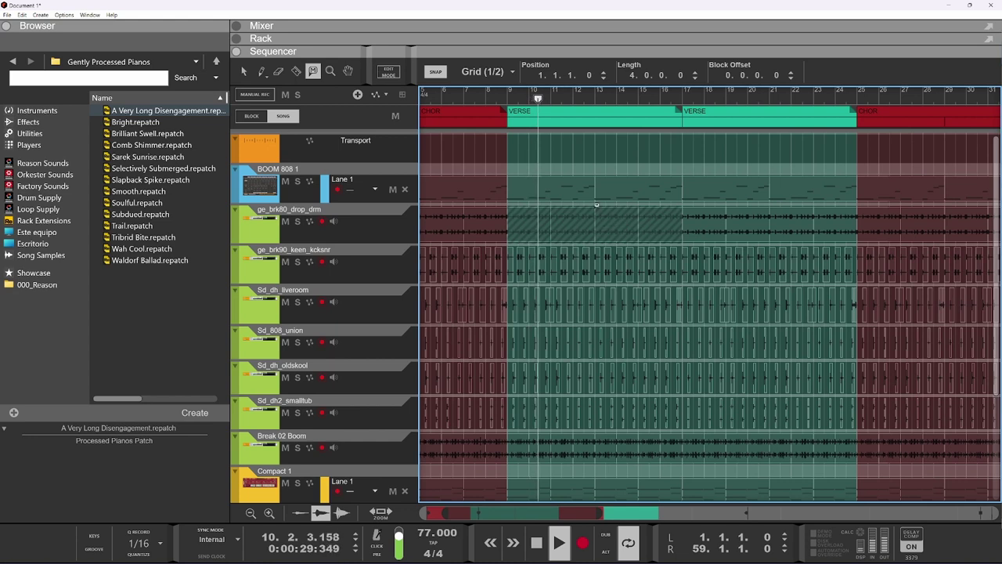
# Step: Split the two VERSE blocks between bars 9 and 25 into two-bar blocks with the Razor tool
pyautogui.press('r')
pyautogui.click(553, 115)
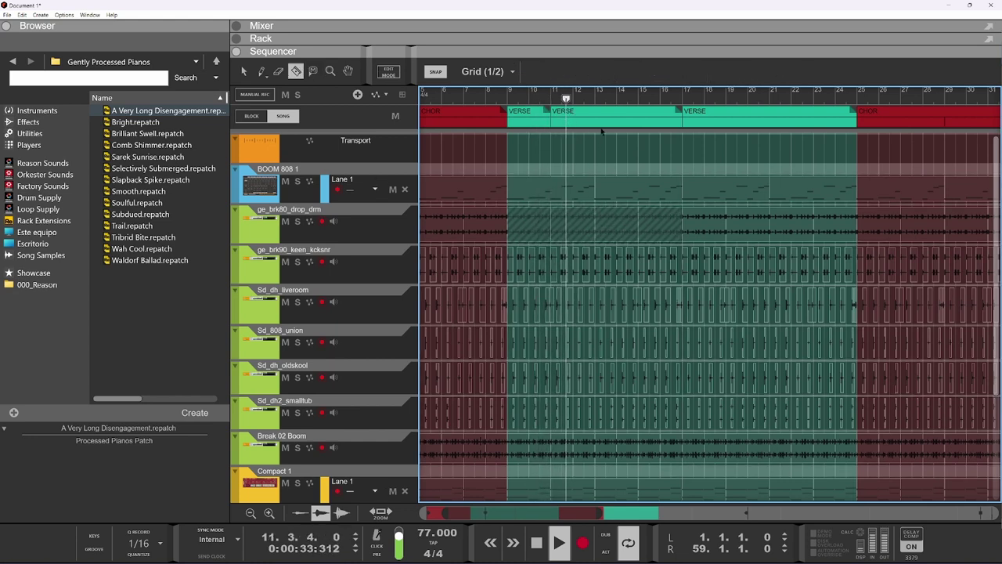
pyautogui.click(590, 116)
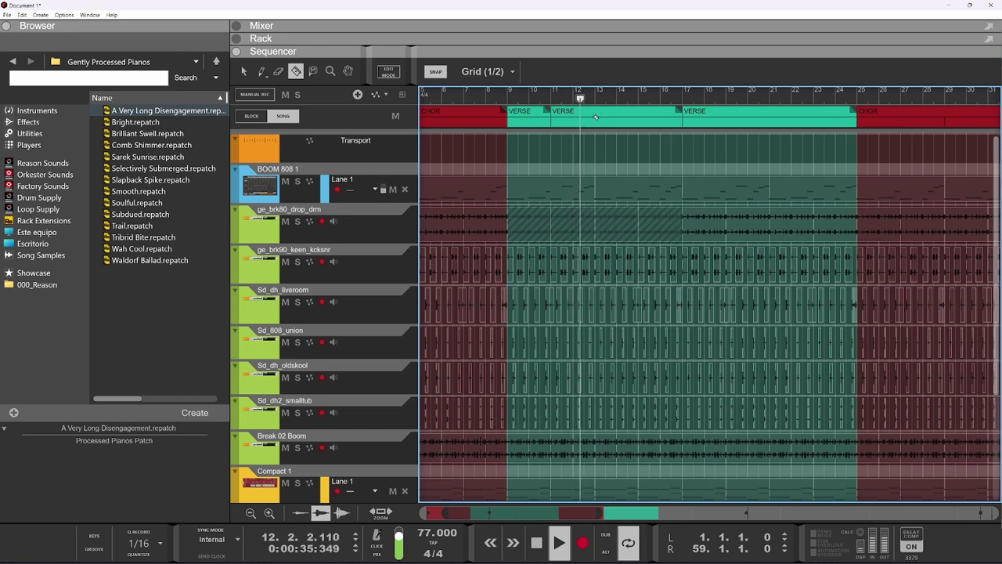
pyautogui.click(642, 116)
pyautogui.click(727, 116)
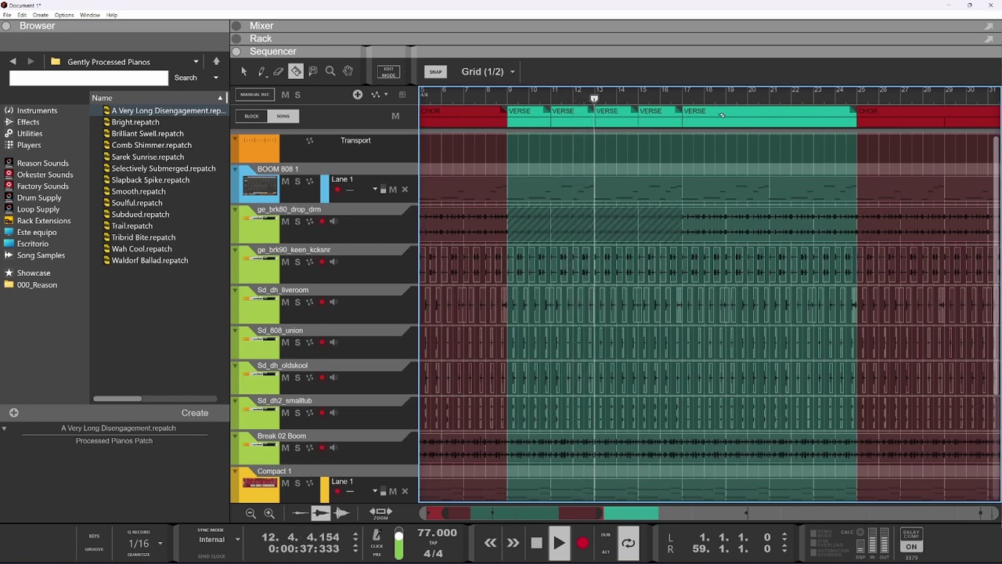
pyautogui.click(771, 116)
pyautogui.click(814, 116)
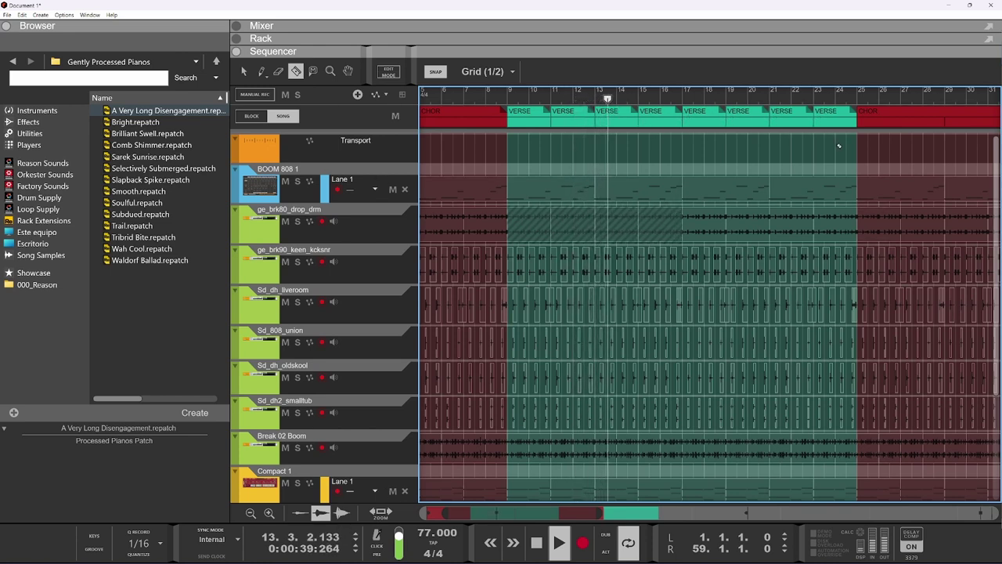
# Step: Unmute the ge_brk80_drop_drm lane in the two-bar VERSE blocks from bar 13 to bar 17
pyautogui.press('q')
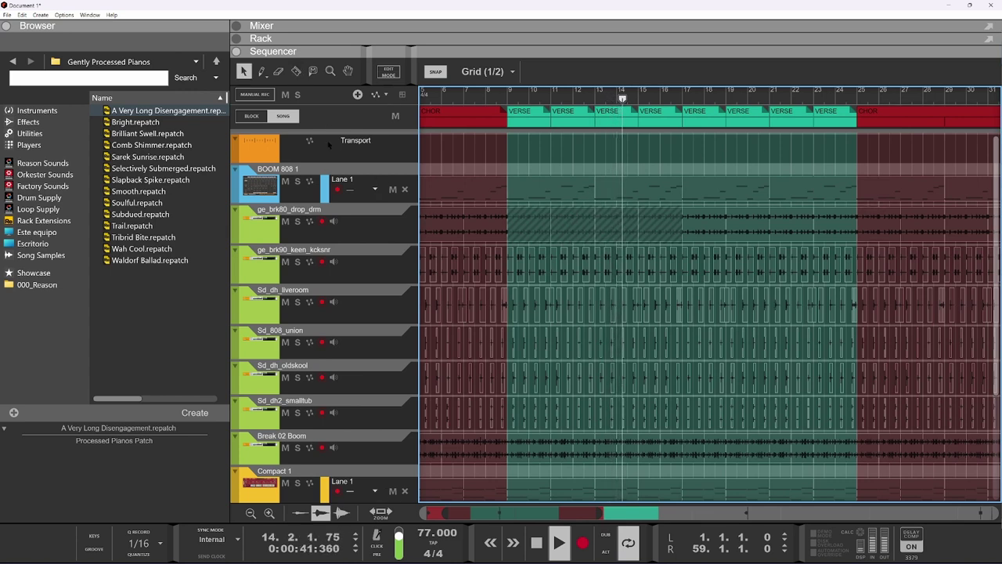
pyautogui.press('r')
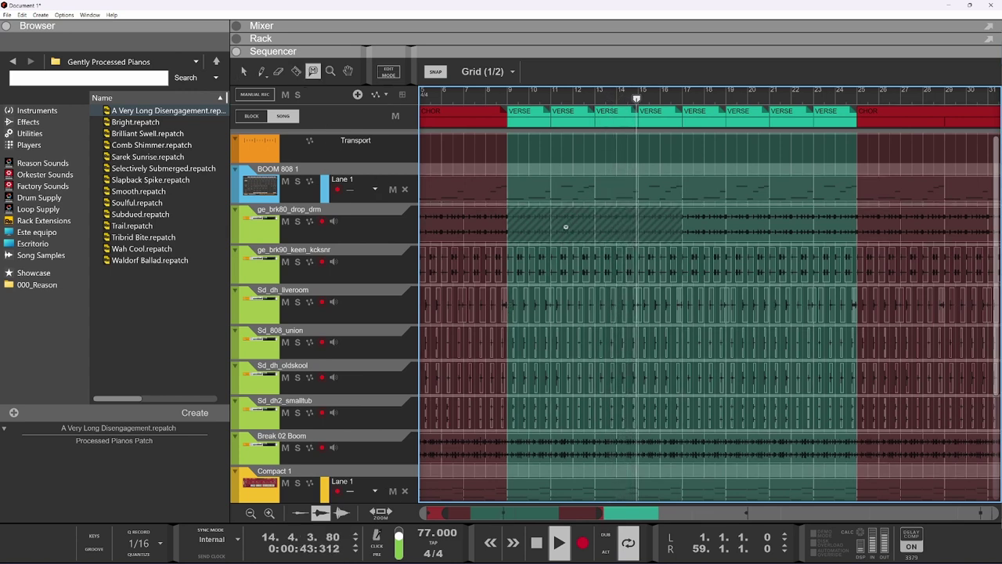
pyautogui.click(654, 230)
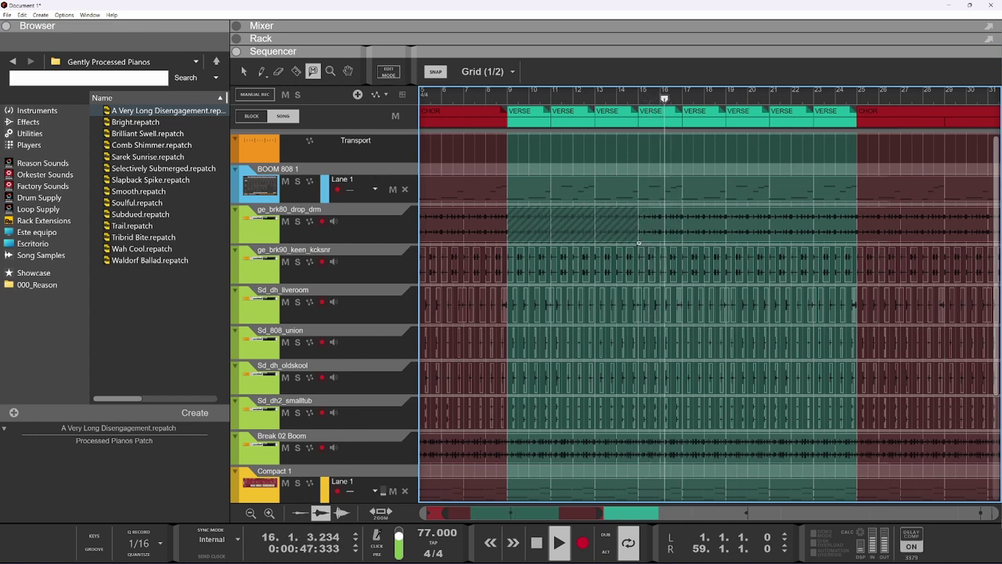
pyautogui.click(635, 223)
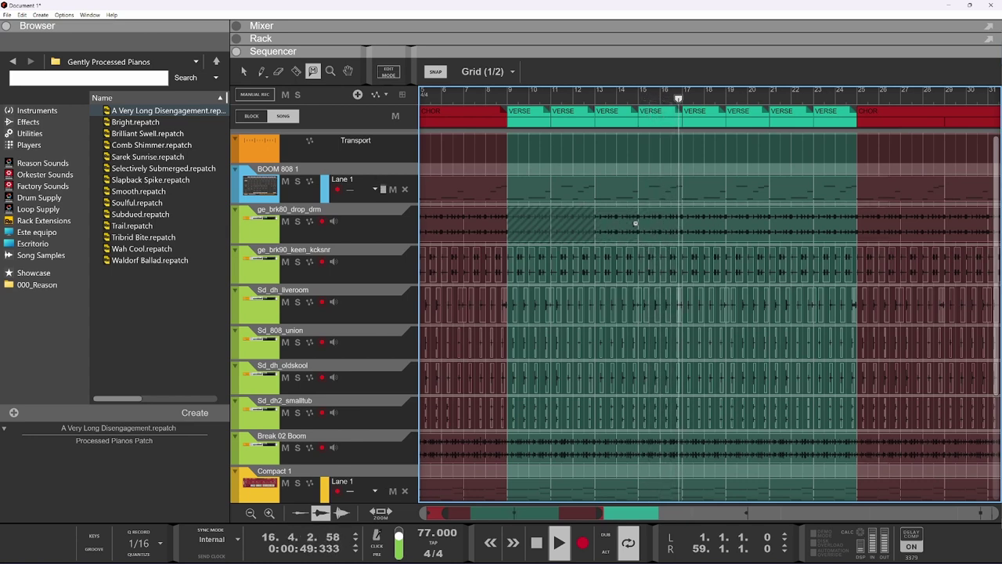
# Step: Mute the A Very Long Disengagement lane in the VERSE blocks from bar 17 to 21, and stop playback at the song start
pyautogui.scroll(-1, 612, 346)
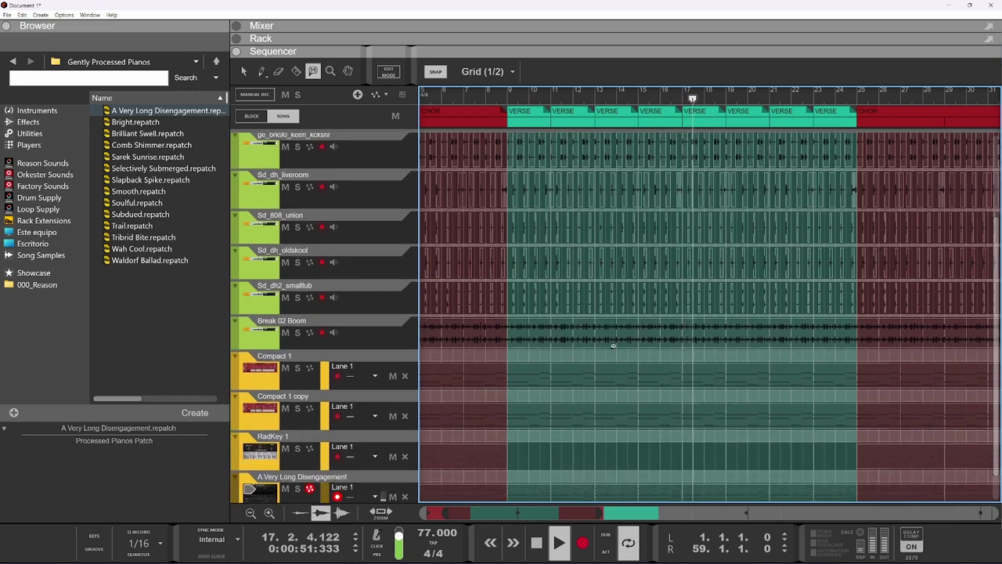
pyautogui.scroll(-1, 613, 345)
pyautogui.scroll(-2, 613, 345)
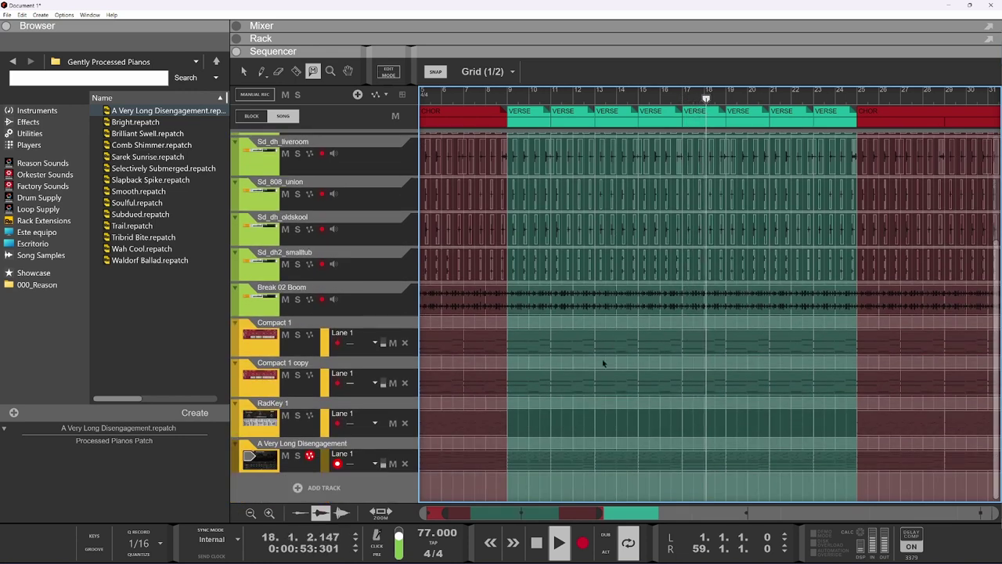
pyautogui.click(740, 459)
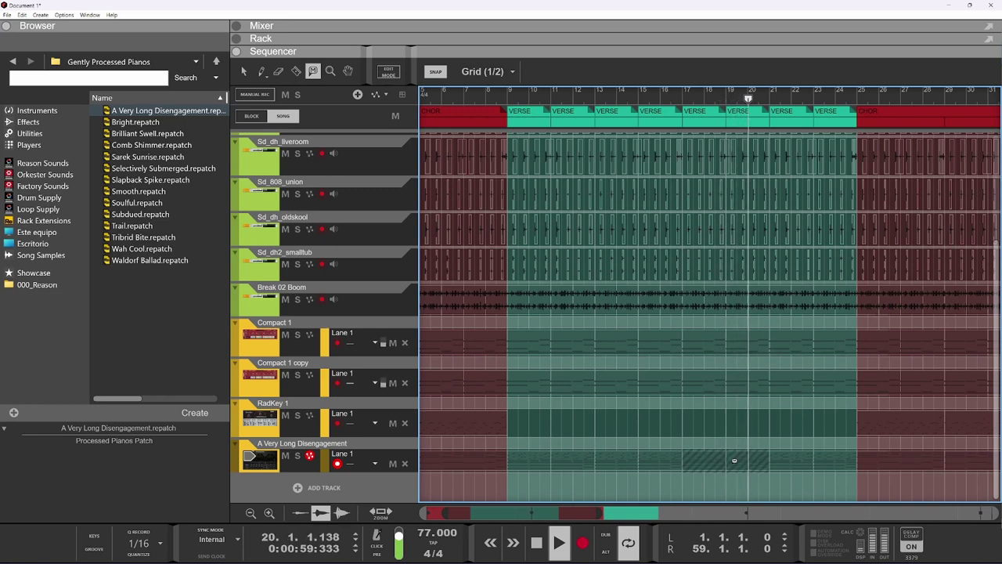
pyautogui.press('space')
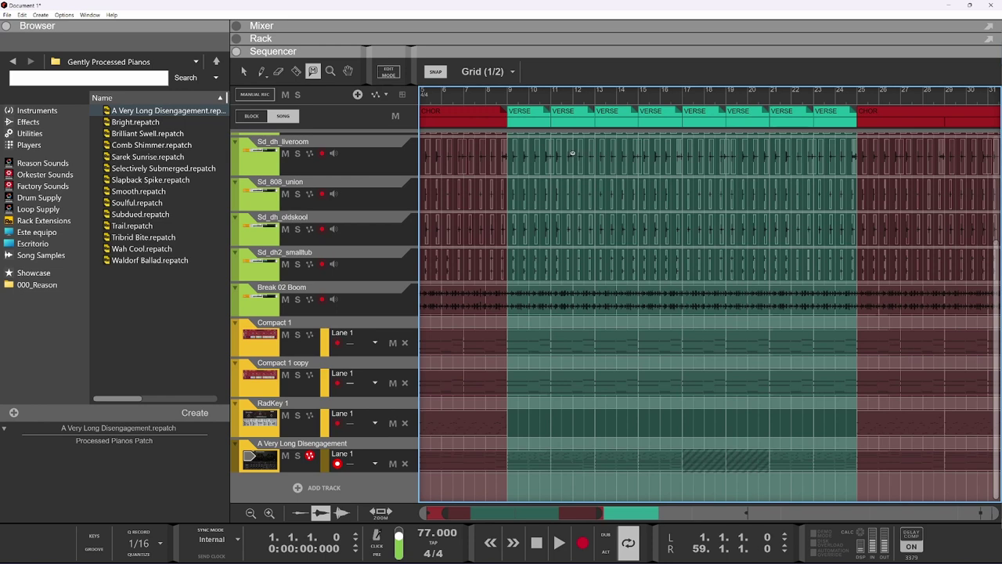
pyautogui.press('q')
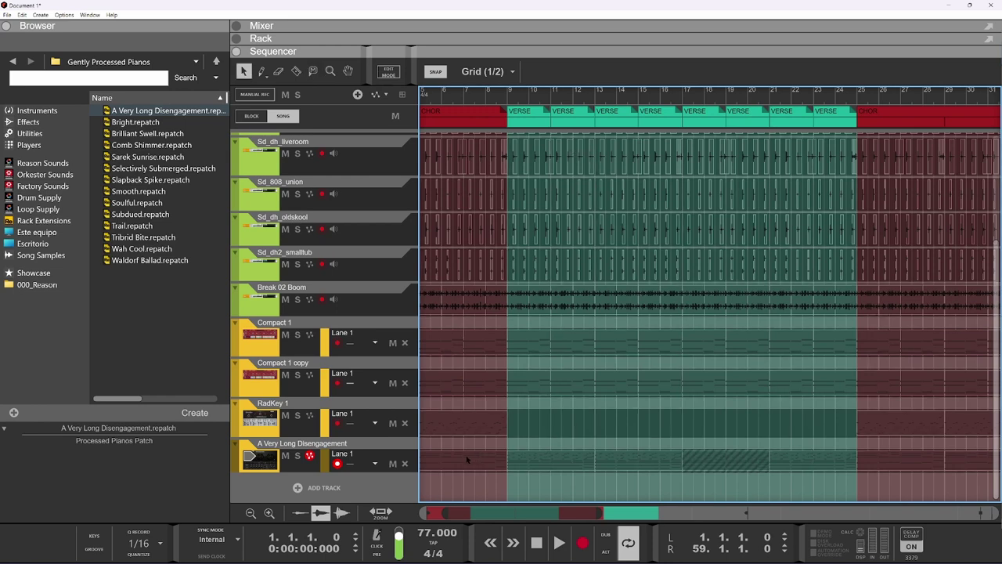
# Step: Copy the A Very Long Disengagement clip from the CHOR block into that song lane twice, covering bars 13 to 21
pyautogui.doubleClick(461, 128)
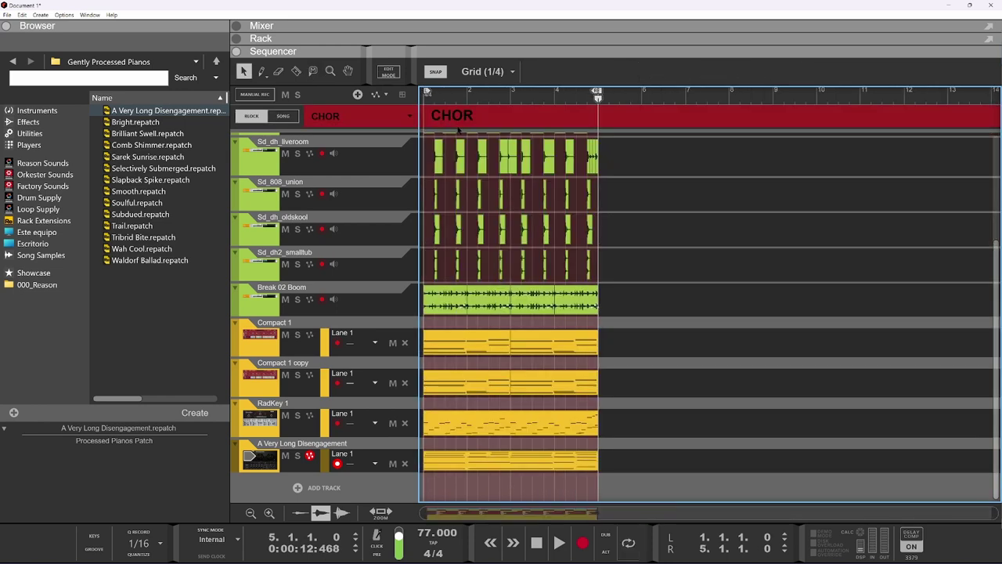
pyautogui.click(498, 457)
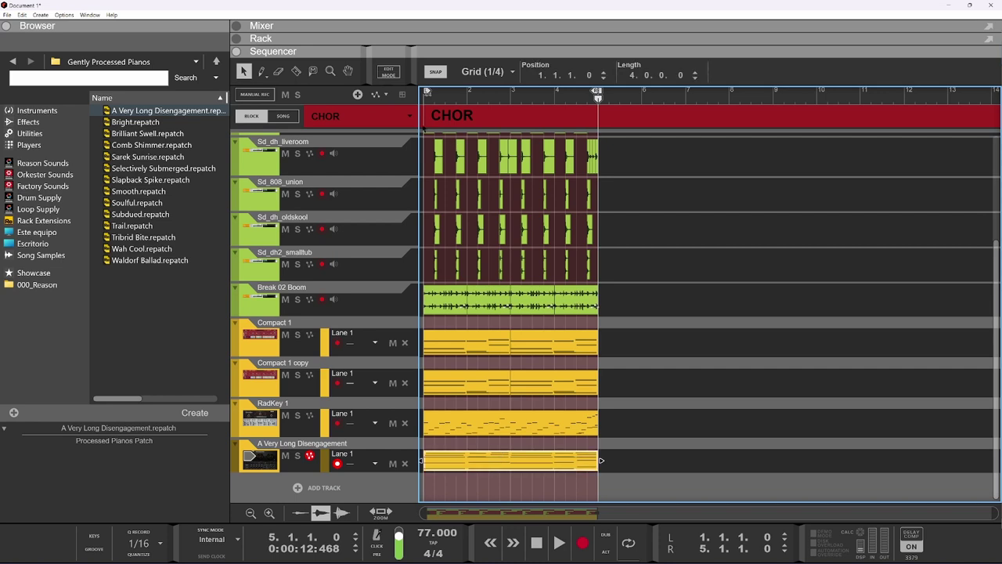
pyautogui.click(290, 115)
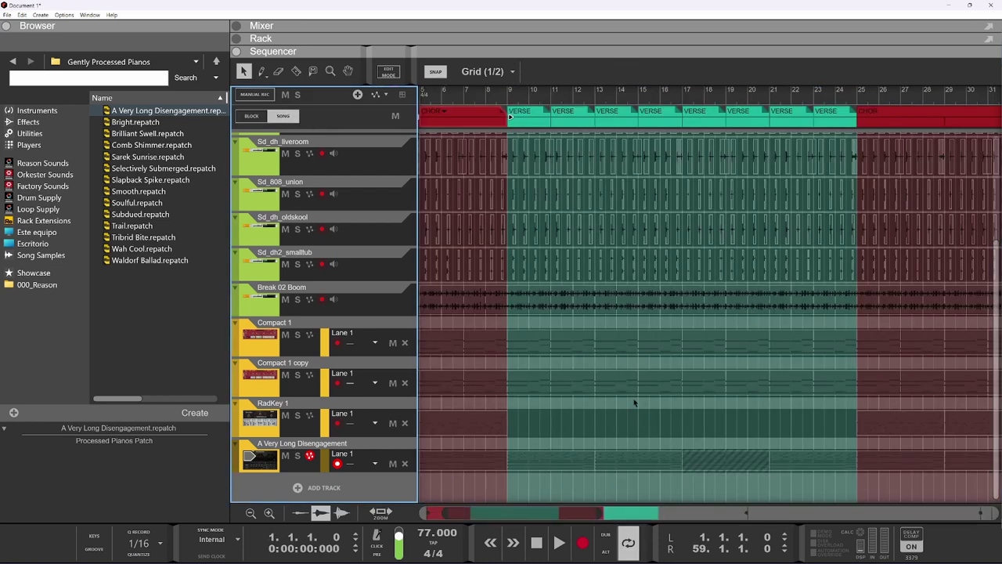
pyautogui.moveTo(468, 513); pyautogui.dragTo(444, 513)
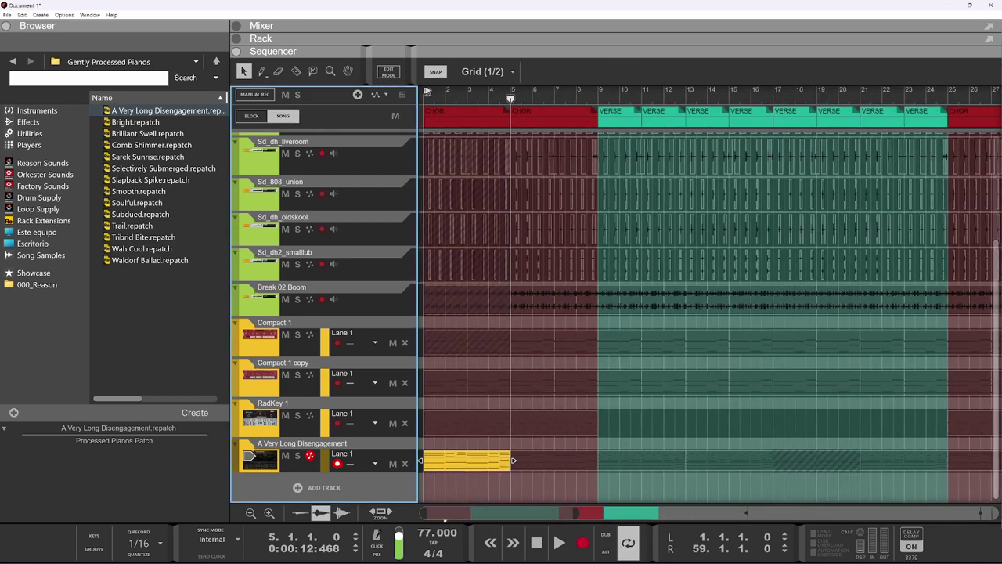
pyautogui.moveTo(465, 462); pyautogui.dragTo(731, 468)
# Step: Play the arrangement from bar 9 through the first VERSE blocks to check the piano clips over bars 13 to 19
pyautogui.press('space')
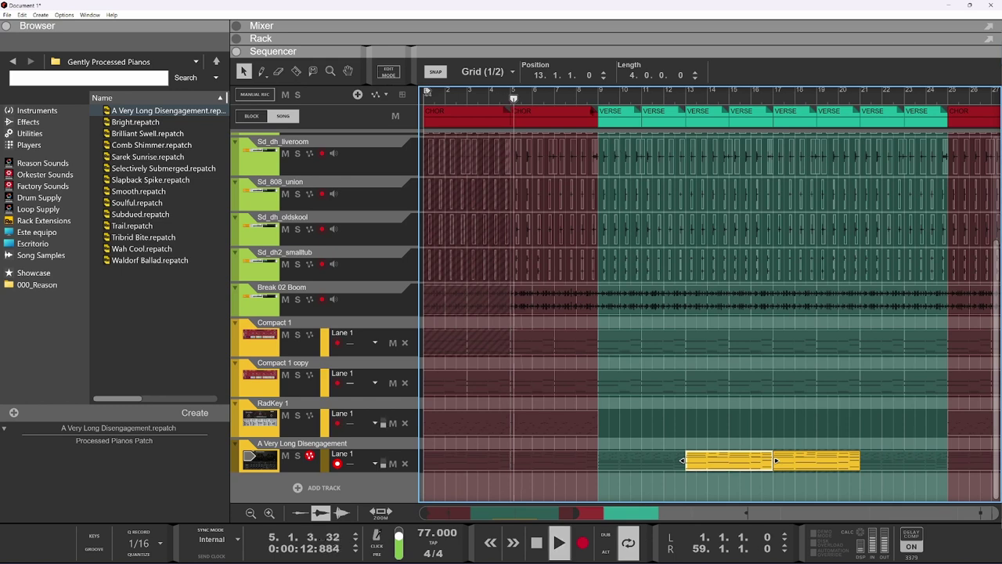
pyautogui.click(598, 94)
pyautogui.scroll(1, 739, 421)
pyautogui.scroll(-1, 741, 423)
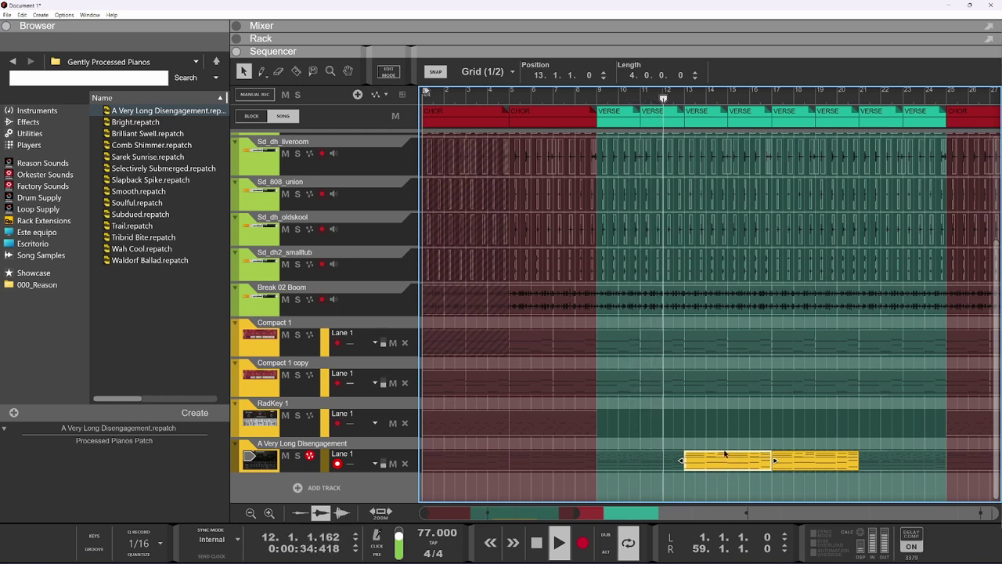
pyautogui.scroll(3, 724, 454)
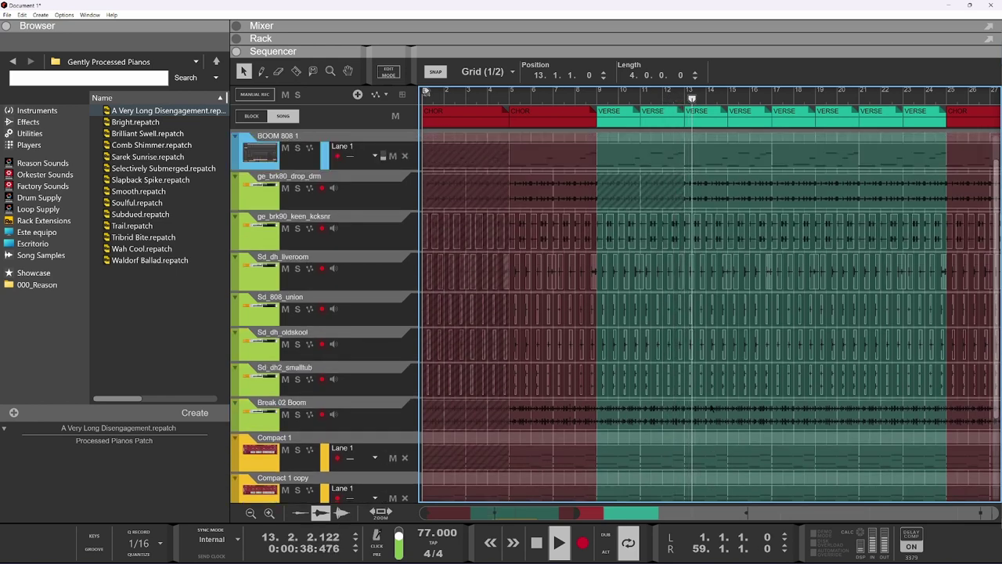
pyautogui.scroll(-2, 710, 408)
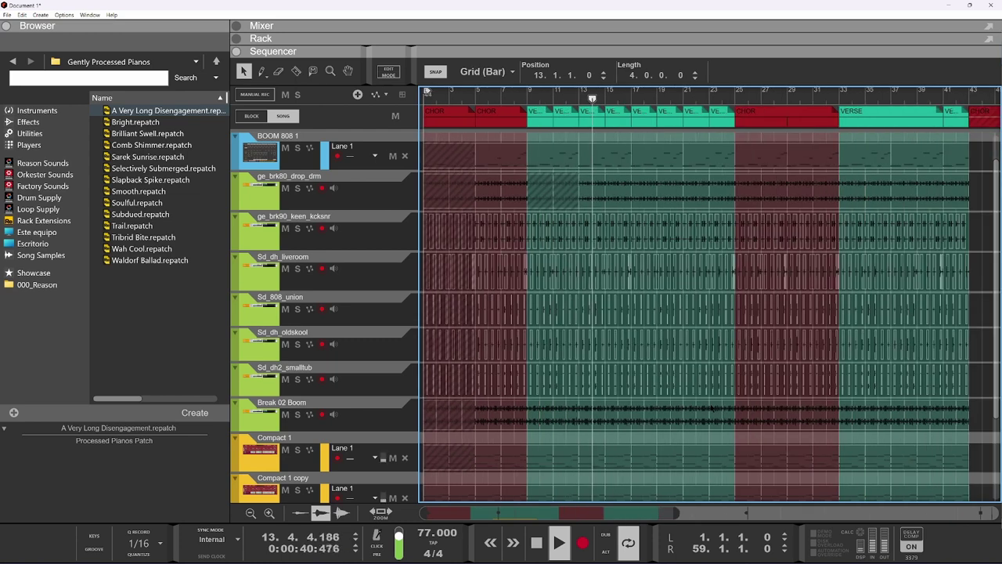
pyautogui.press('h')
pyautogui.scroll(-3, 640, 451)
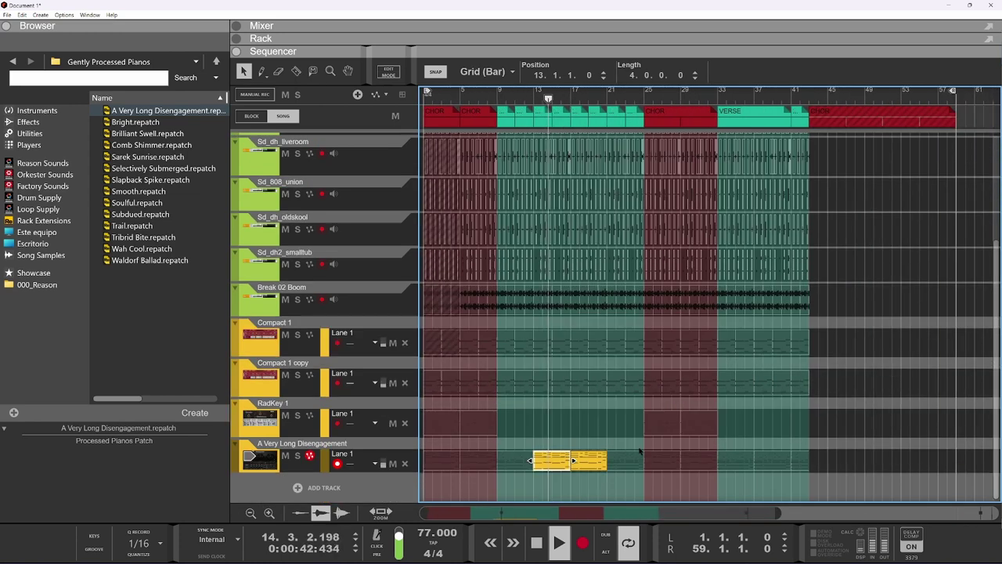
pyautogui.scroll(1, 622, 452)
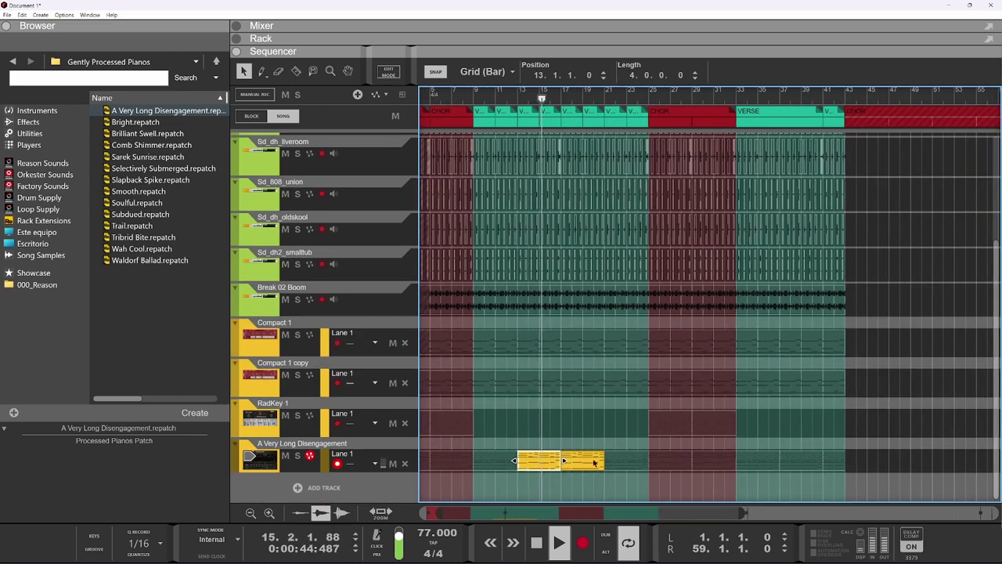
pyautogui.keyDown('ctrl'); pyautogui.scroll(1, 594, 462); pyautogui.keyUp('ctrl')
pyautogui.scroll(2, 605, 416)
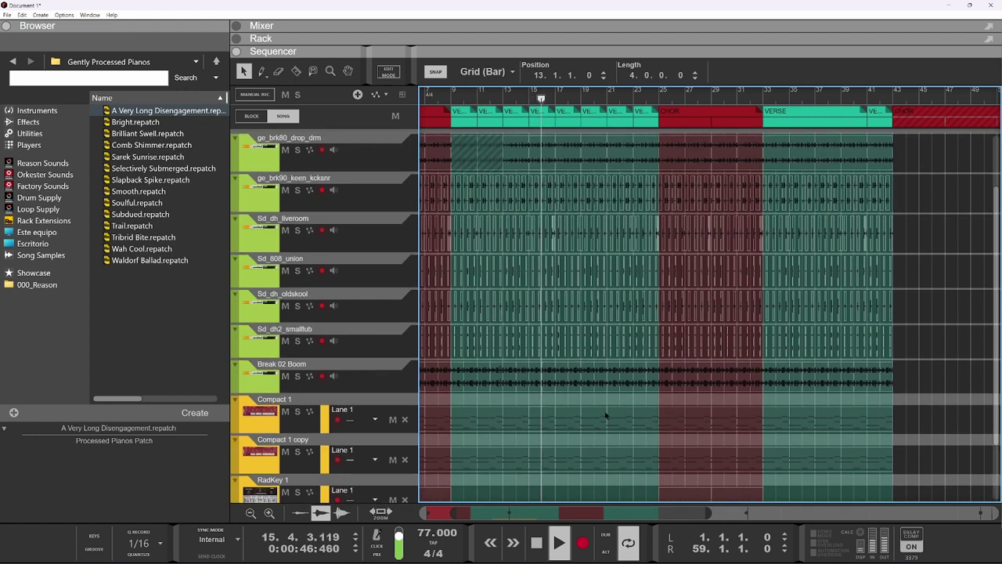
pyautogui.scroll(-2, 607, 415)
pyautogui.keyDown('ctrl'); pyautogui.scroll(1, 607, 415); pyautogui.keyUp('ctrl')
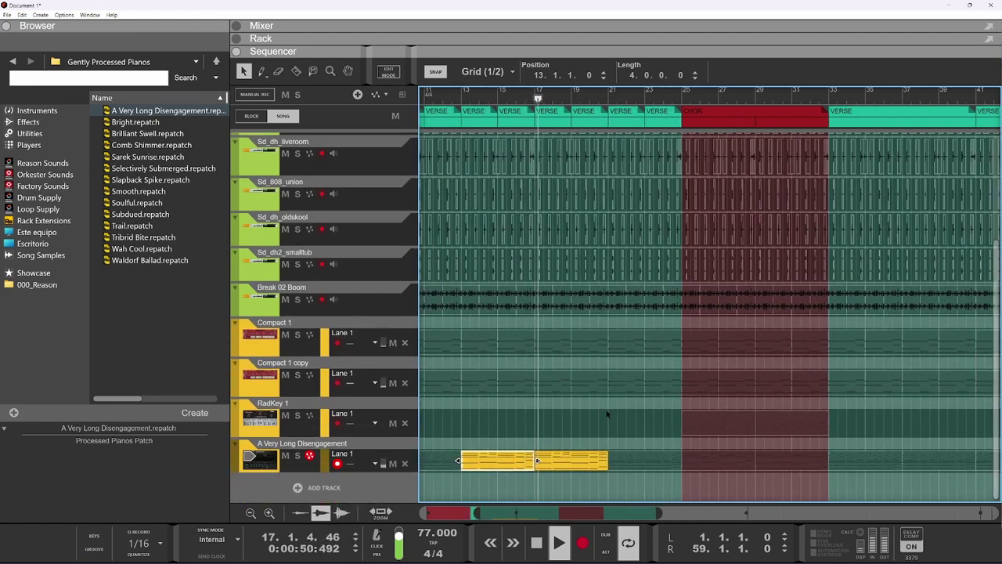
pyautogui.keyDown('ctrl'); pyautogui.scroll(-1, 606, 414); pyautogui.keyUp('ctrl')
pyautogui.keyDown('ctrl'); pyautogui.scroll(-1, 603, 416); pyautogui.keyUp('ctrl')
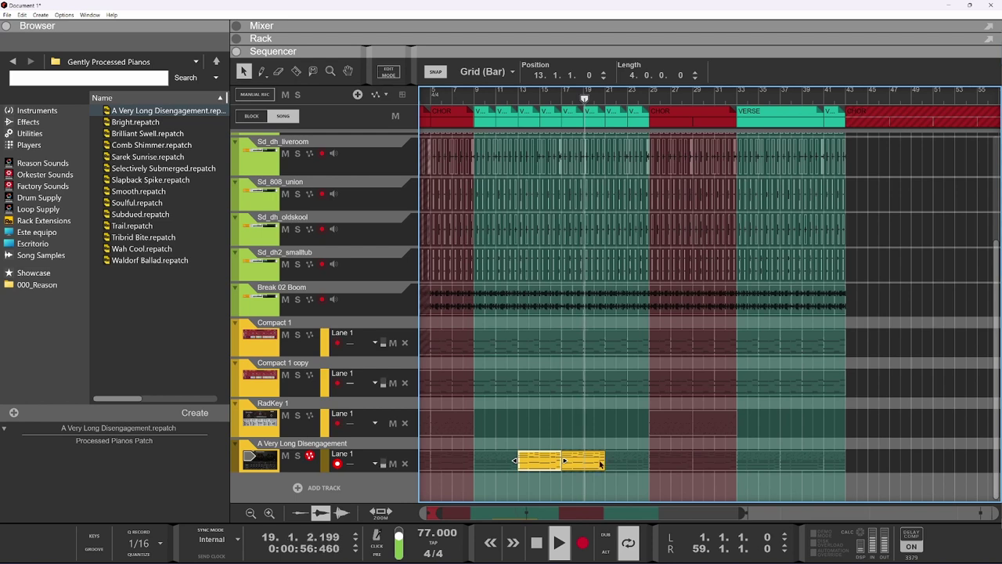
pyautogui.keyDown('ctrl'); pyautogui.scroll(2, 606, 460); pyautogui.keyUp('ctrl')
pyautogui.press('space')
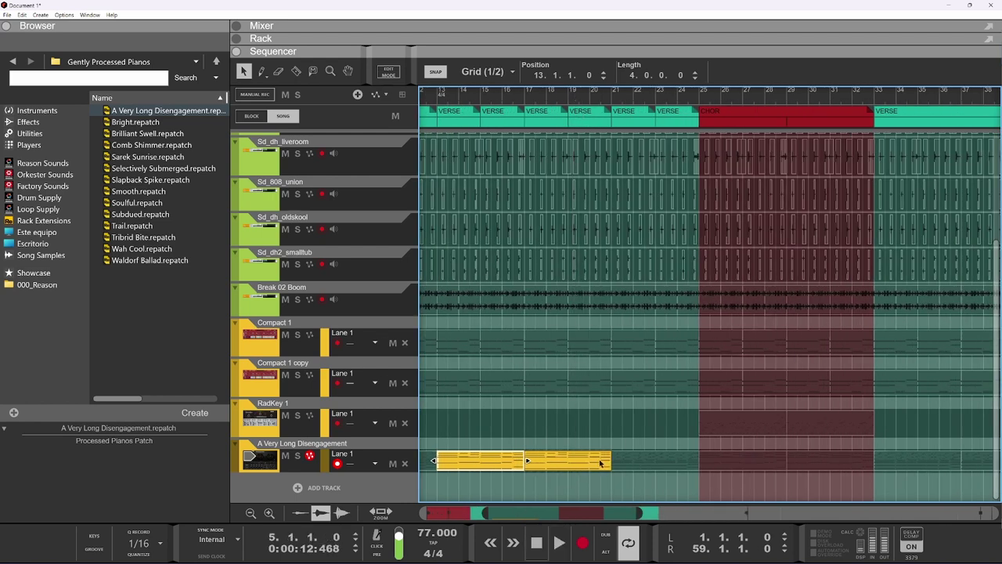
# Step: Split the VERSE block at bar 20, end the second piano clip there with its lane unmuted after it, and audition from bar 19
pyautogui.click(600, 462)
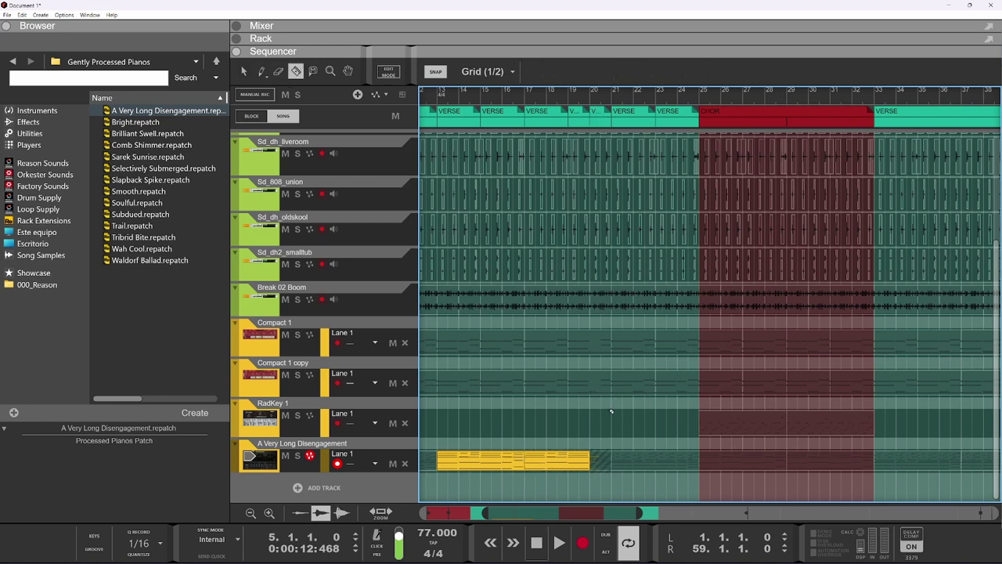
pyautogui.press('t')
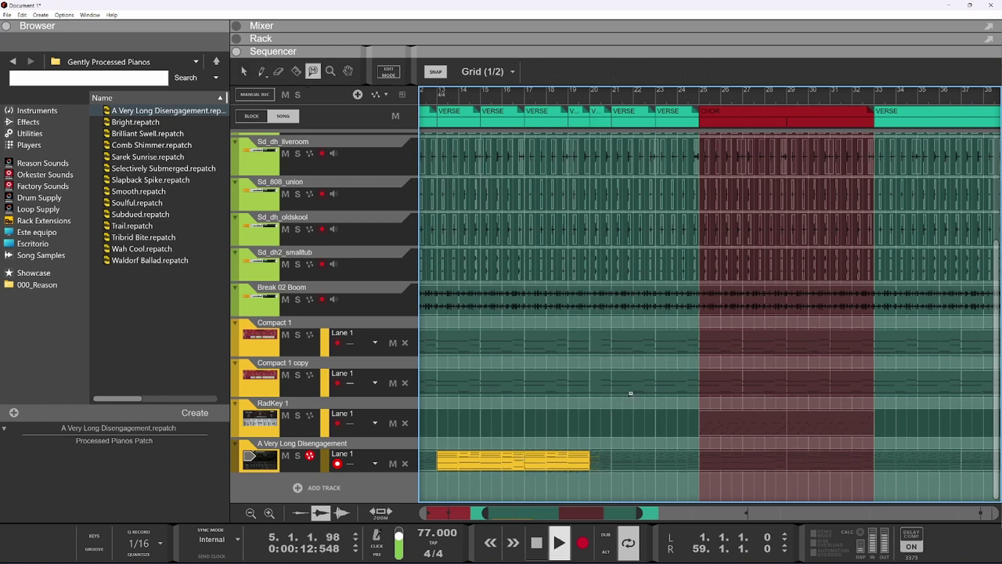
pyautogui.press('q')
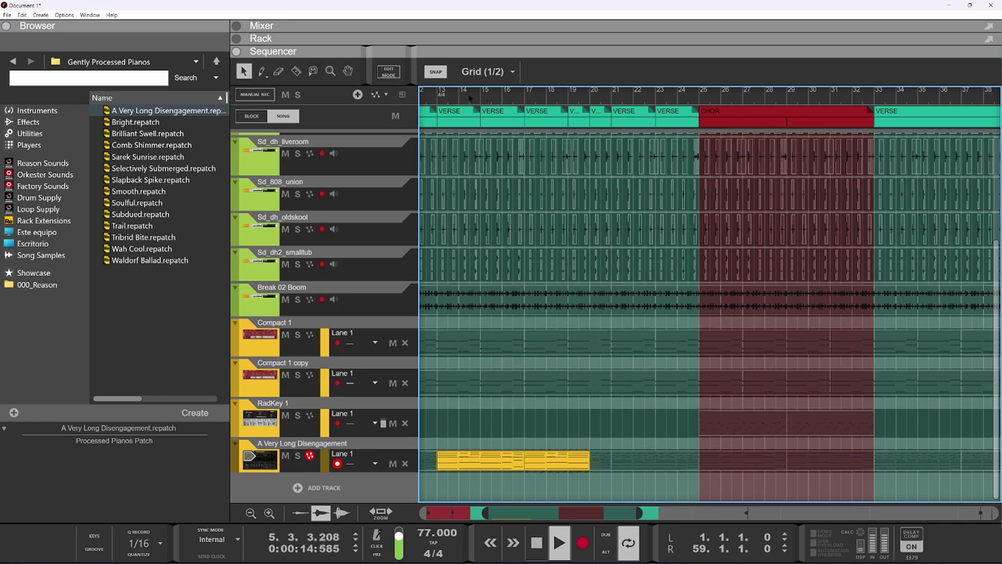
pyautogui.scroll(-2, 581, 341)
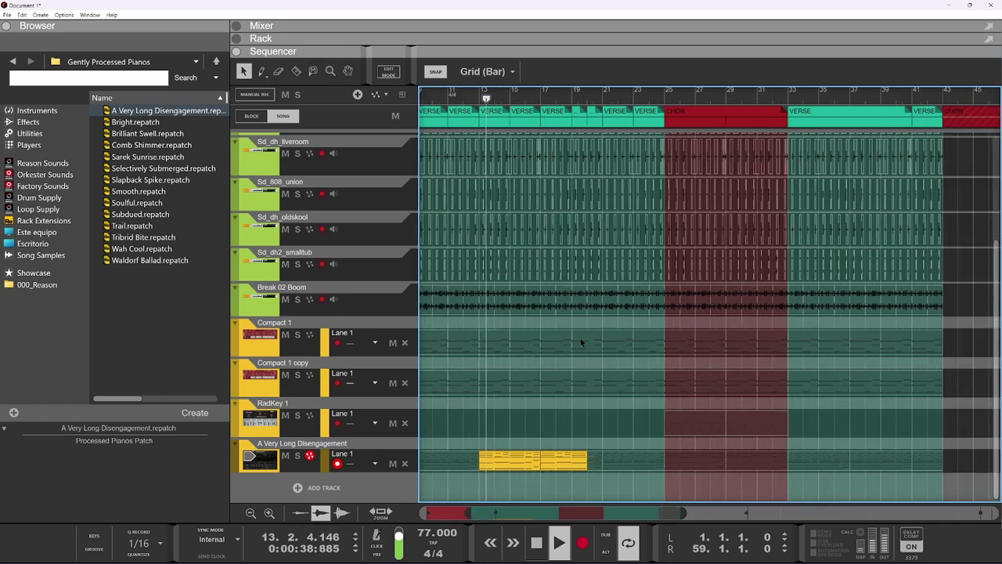
pyautogui.click(570, 97)
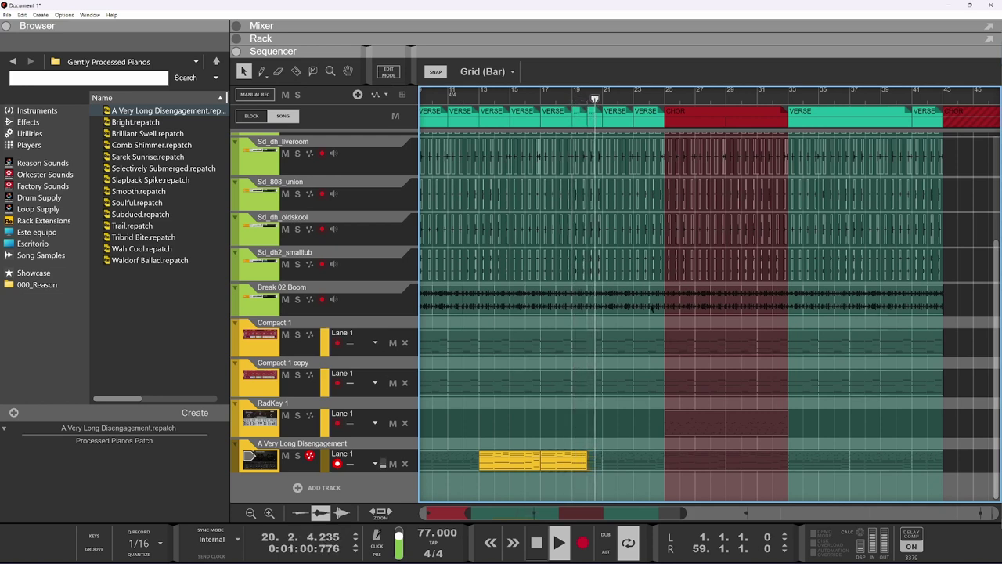
pyautogui.press('space')
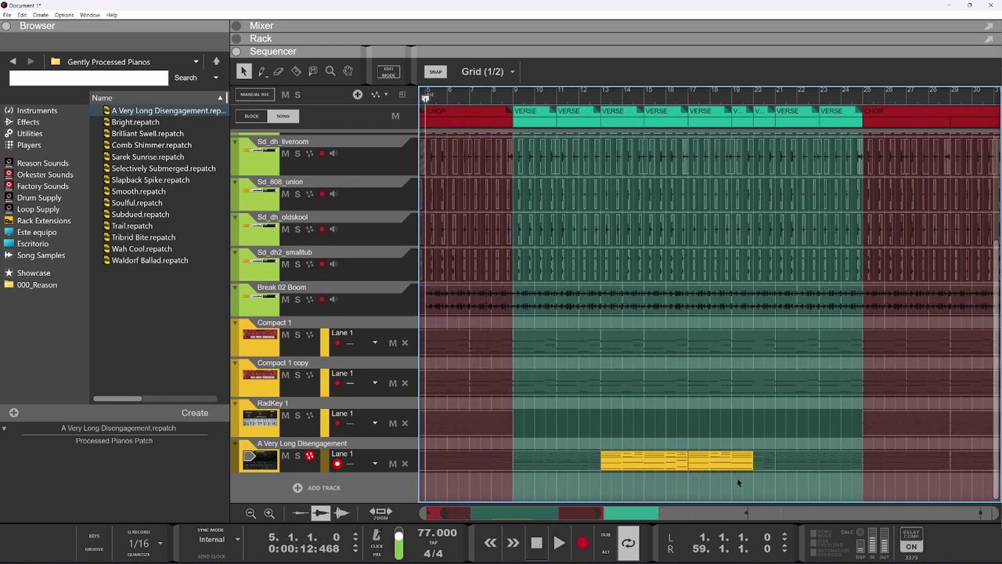
# Step: Lengthen the second A Very Long Disengagement clip to 3 bars 2 beats and audition its ending from the middle of bar 19
pyautogui.scroll(3, 754, 469)
pyautogui.click(756, 462)
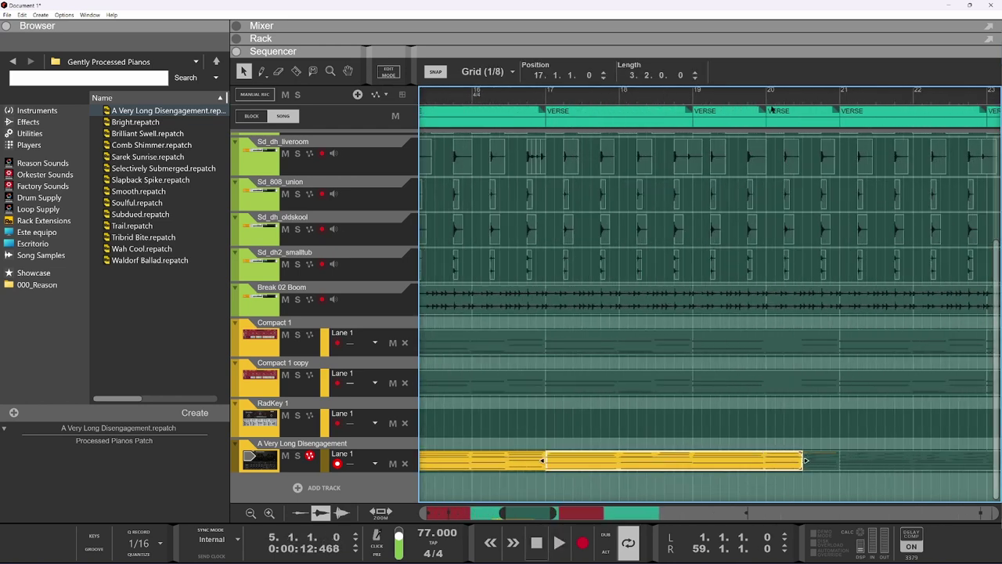
pyautogui.click(772, 111)
pyautogui.press('space')
pyautogui.press('space')
pyautogui.click(738, 100)
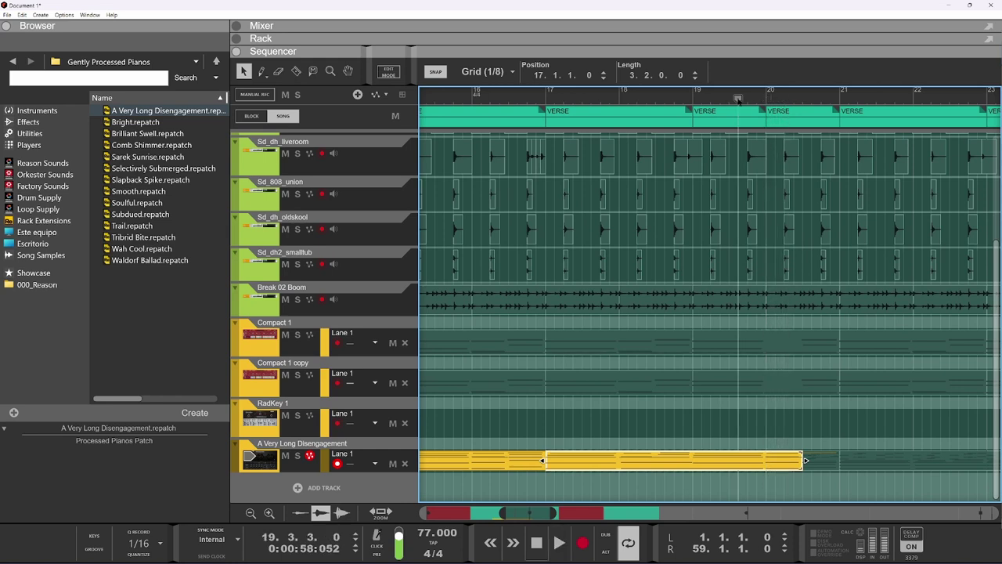
pyautogui.press('space')
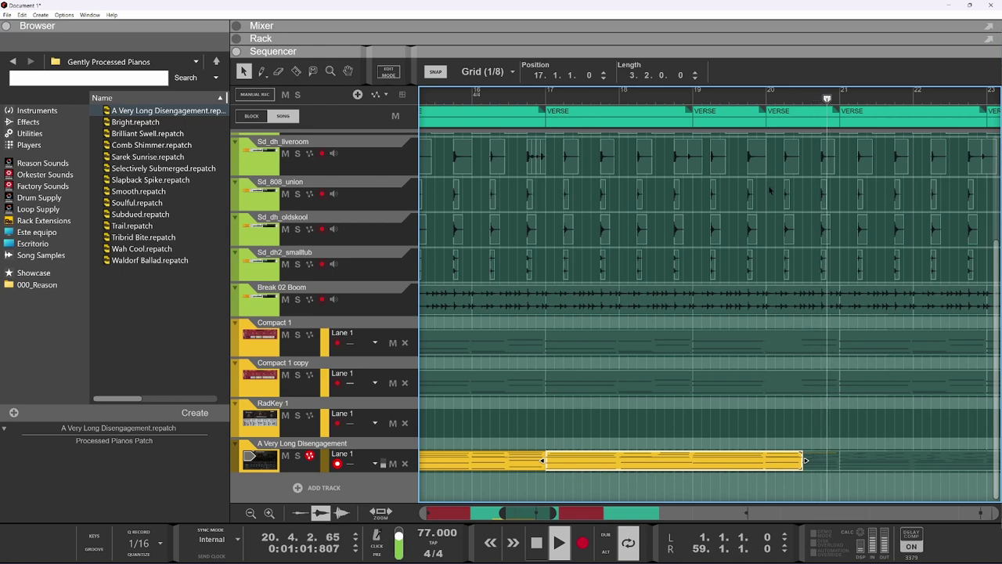
# Step: Listen to the transition from the VERSE blocks into the CHOR block at bar 25 and review the remaining arrangement
pyautogui.scroll(-5, 728, 235)
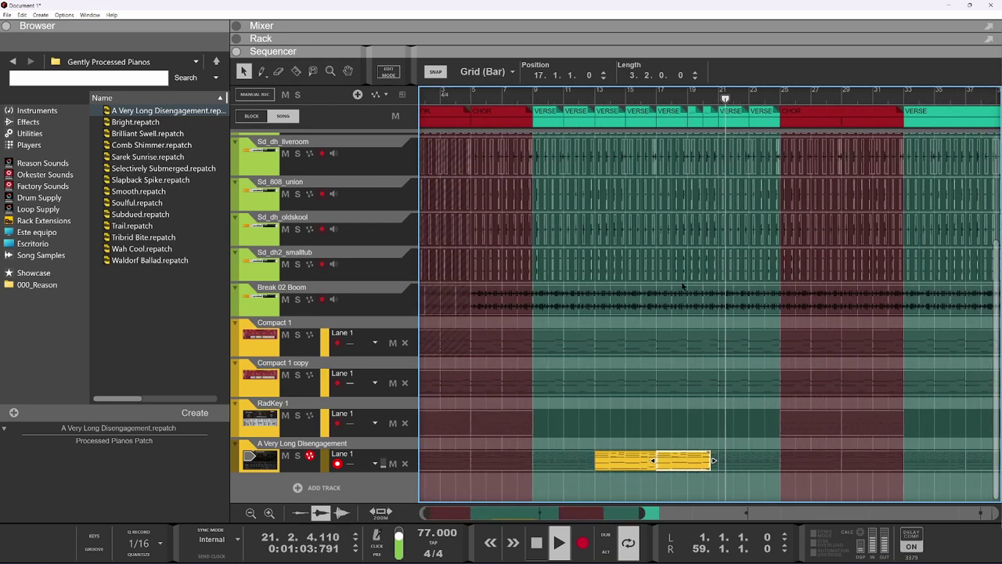
pyautogui.scroll(5, 665, 287)
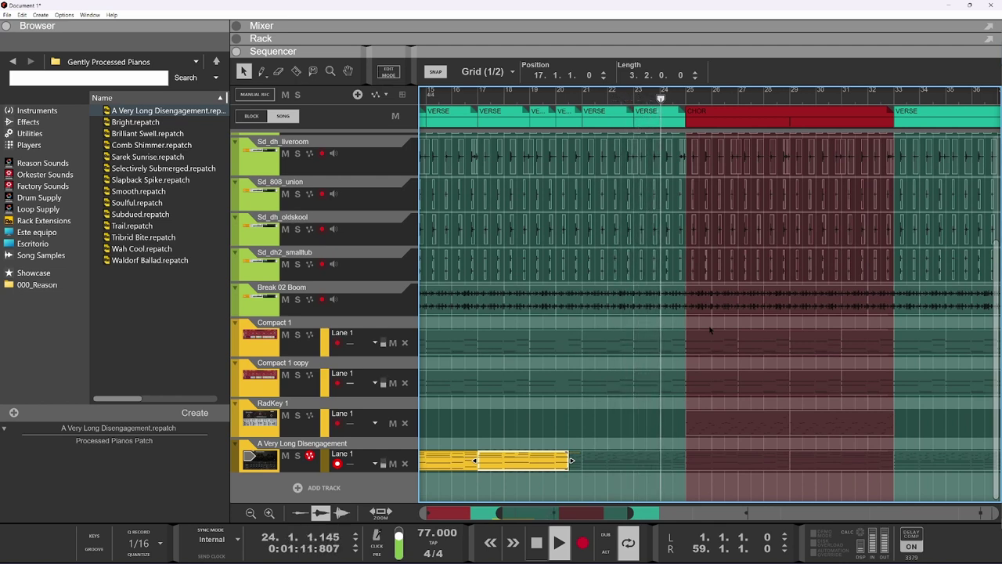
pyautogui.scroll(-1, 709, 330)
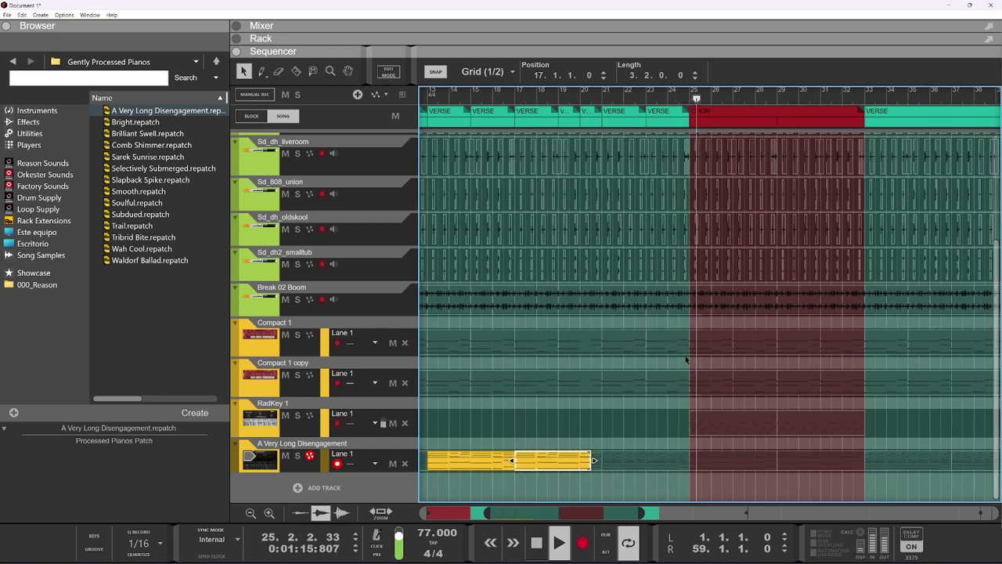
pyautogui.scroll(-2, 697, 372)
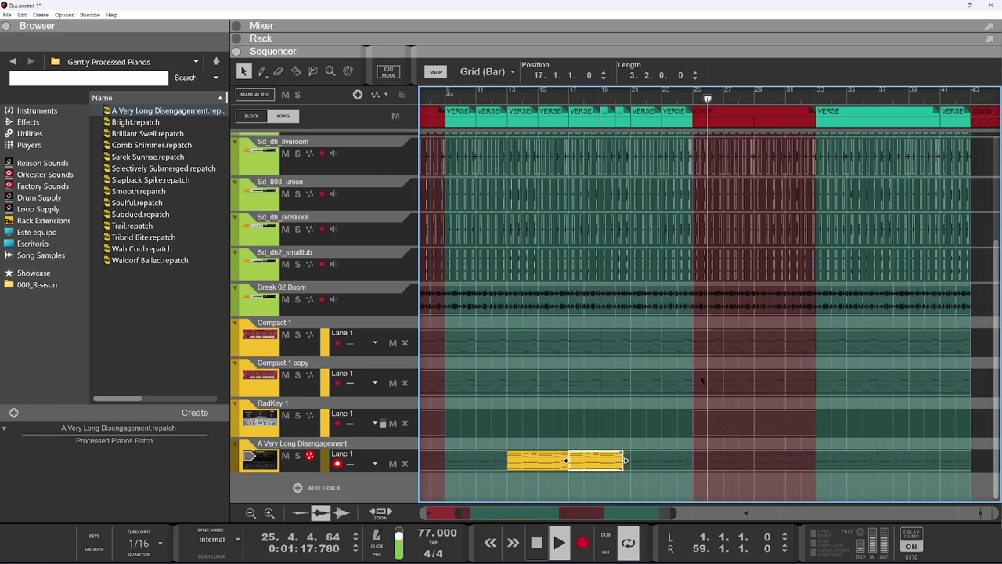
pyautogui.scroll(2, 763, 429)
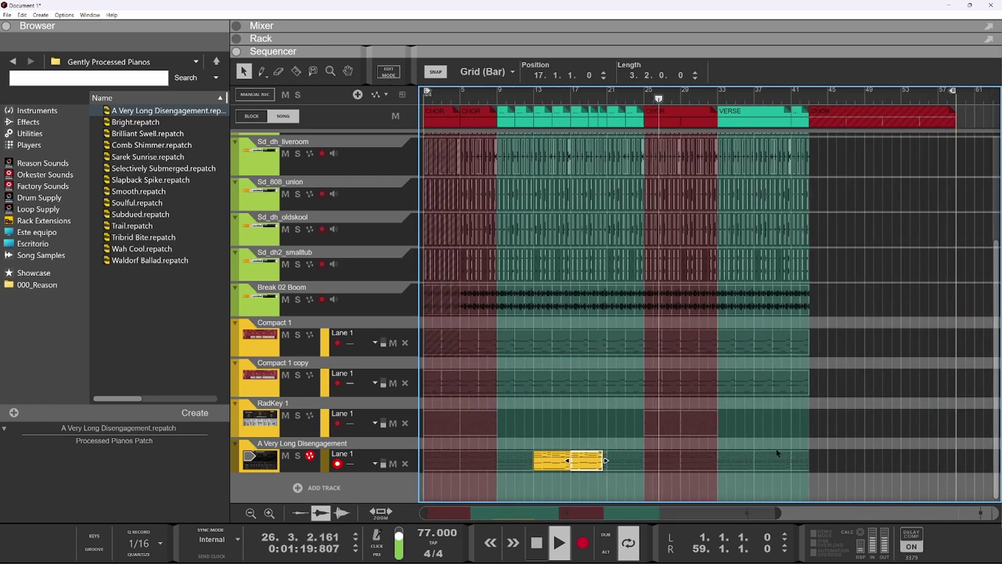
pyautogui.scroll(-1, 759, 442)
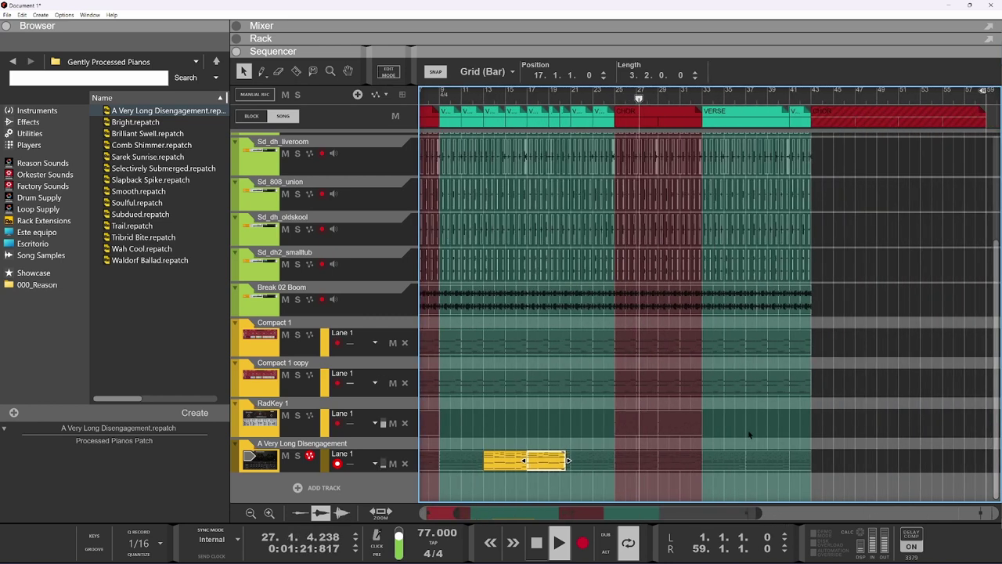
pyautogui.scroll(2, 751, 436)
pyautogui.scroll(-2, 758, 437)
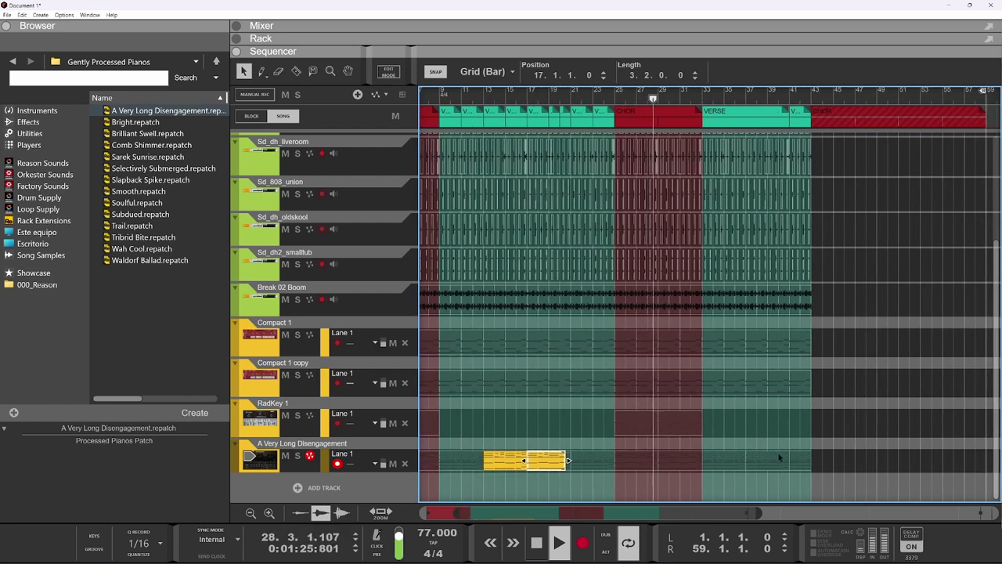
# Step: Mute the ge_brk80_drop_drm, ge_brk90_keen_kcksnr, Sd_dh_liveroom, Sd_808_union, Sd_dh_oldskool and Sd_dh2_smalltub lanes in the VERSE block from bar 41 to 43
pyautogui.scroll(3, 787, 392)
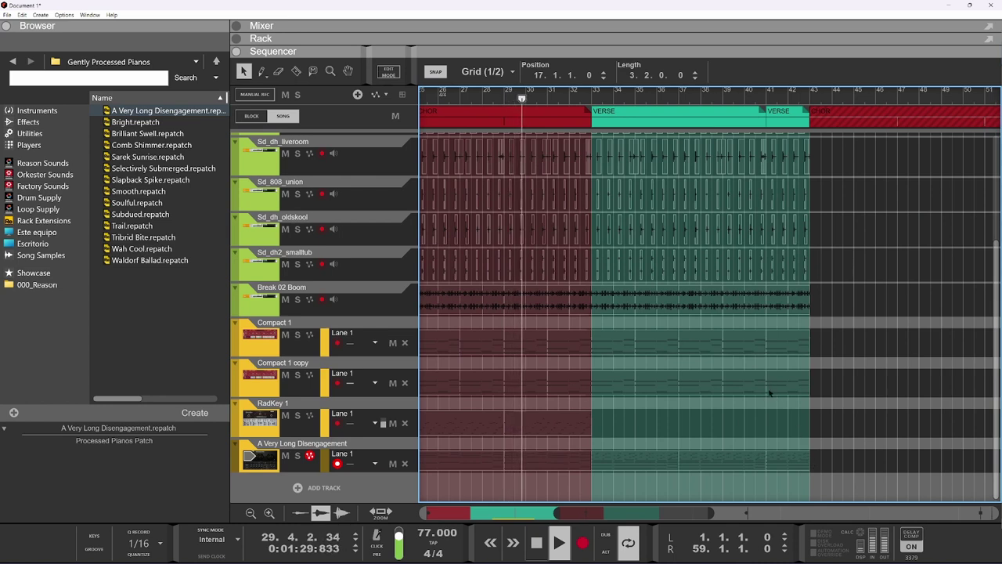
pyautogui.press('r')
pyautogui.press('t')
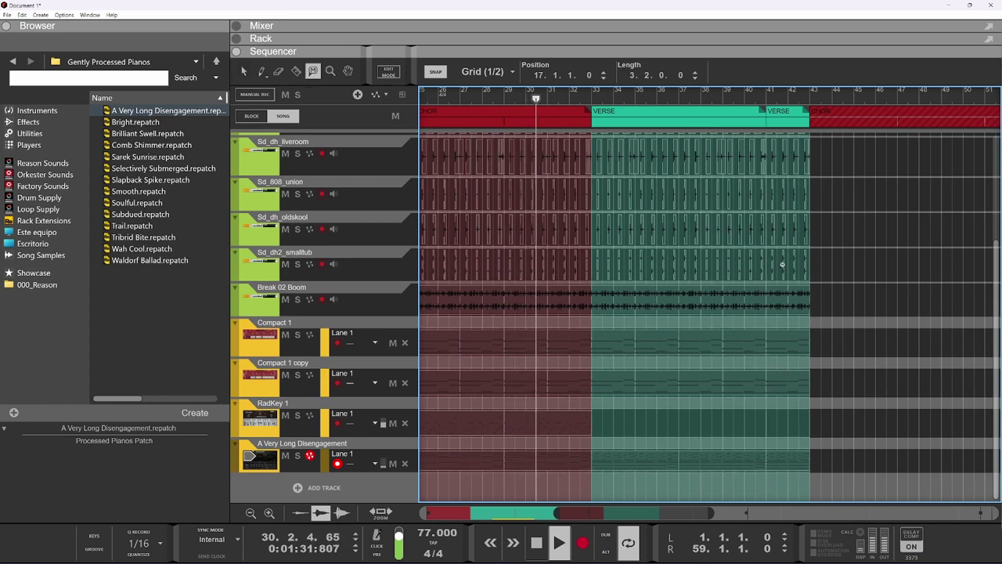
pyautogui.scroll(4, 786, 235)
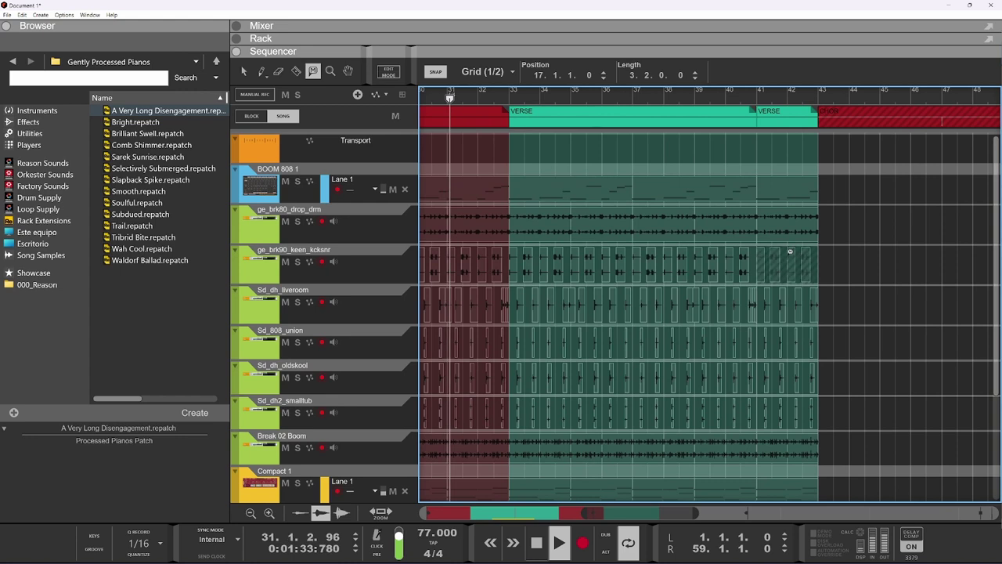
pyautogui.click(790, 232)
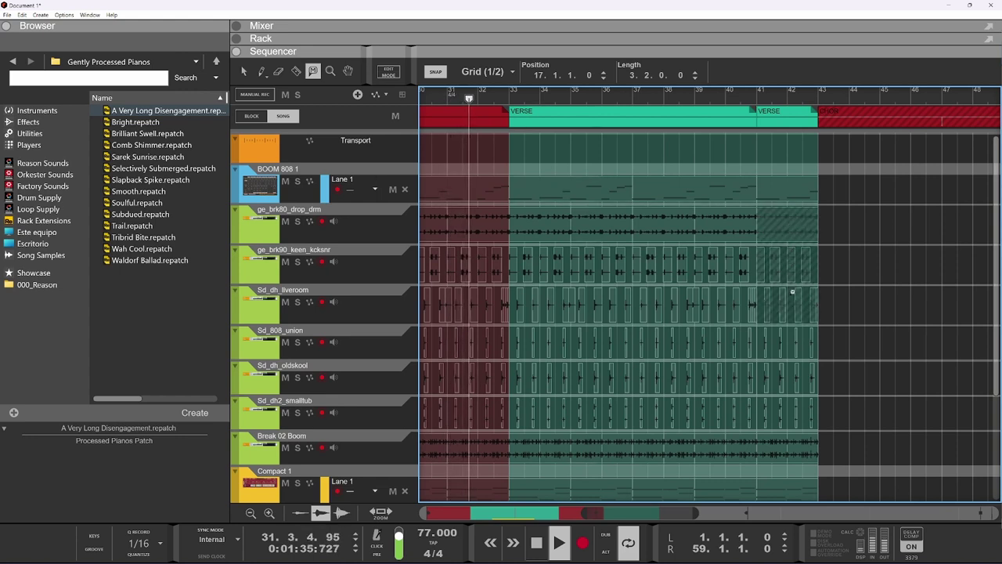
pyautogui.click(791, 378)
pyautogui.click(788, 404)
pyautogui.scroll(-3, 788, 392)
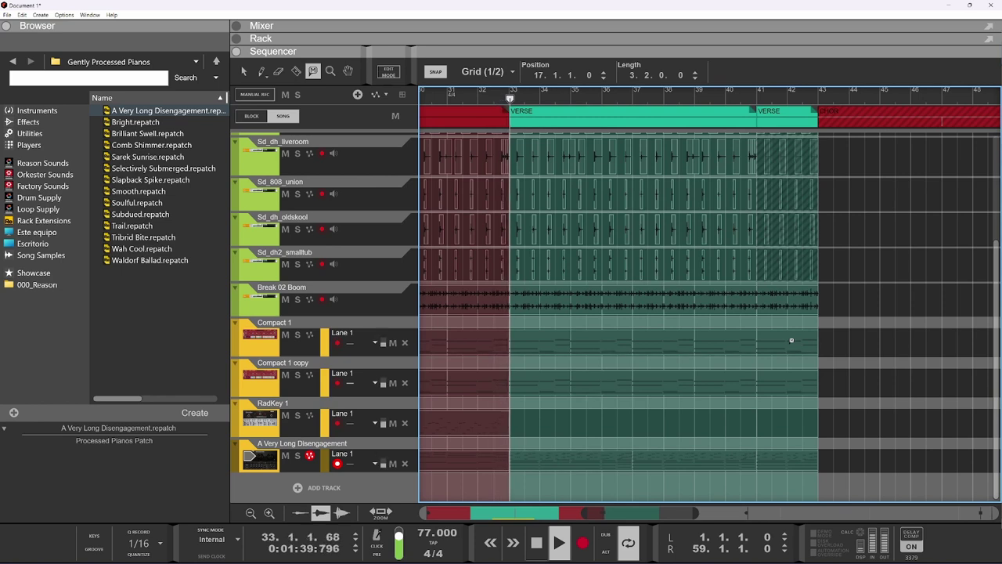
# Step: Mute the Compact 1 and Compact 1 copy lanes in the VERSE block from bar 41 to 43
pyautogui.click(791, 340)
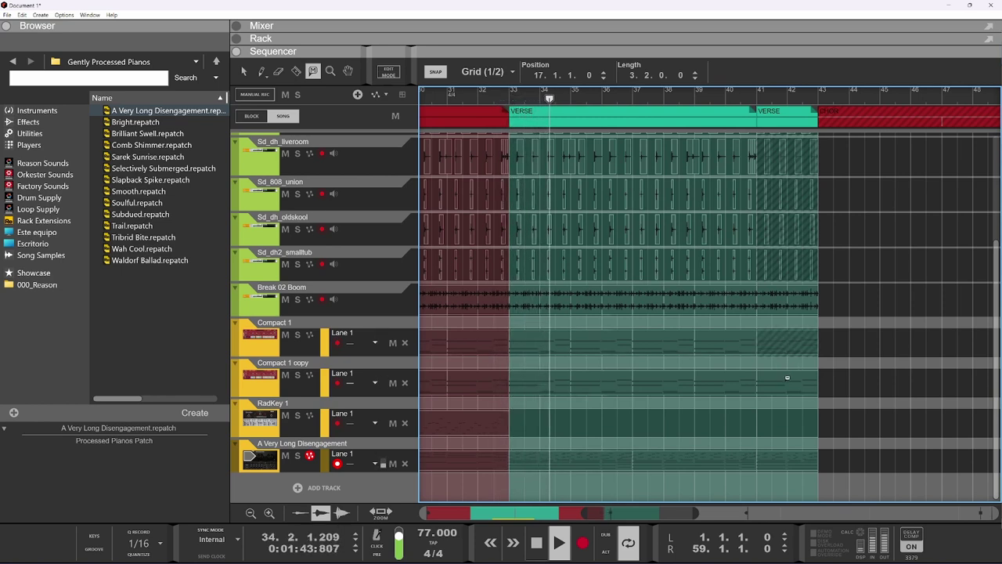
pyautogui.click(788, 377)
pyautogui.scroll(2, 794, 405)
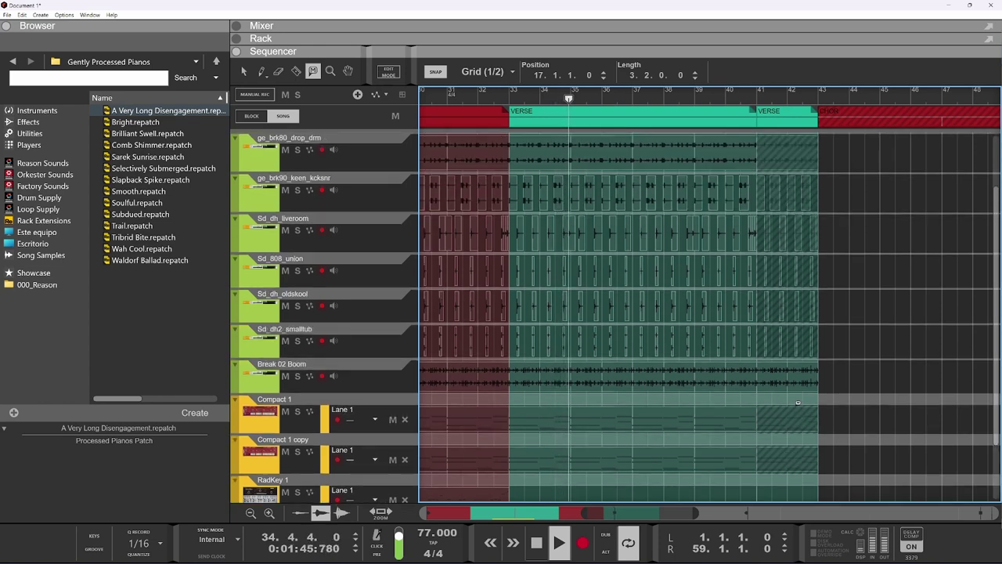
# Step: Unmute the CHOR block that runs from bar 43 to bar 59
pyautogui.scroll(-4, 798, 402)
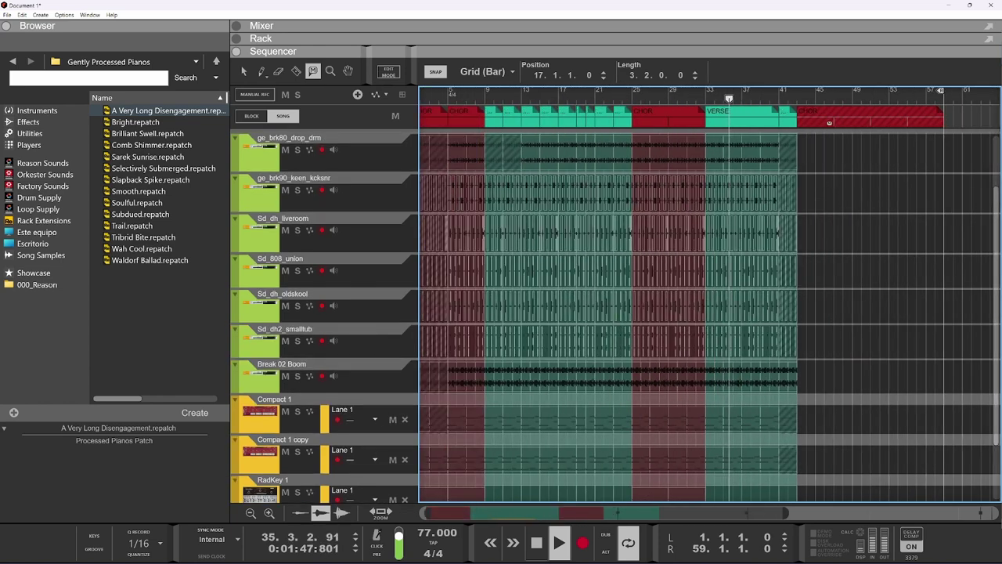
pyautogui.scroll(4, 836, 313)
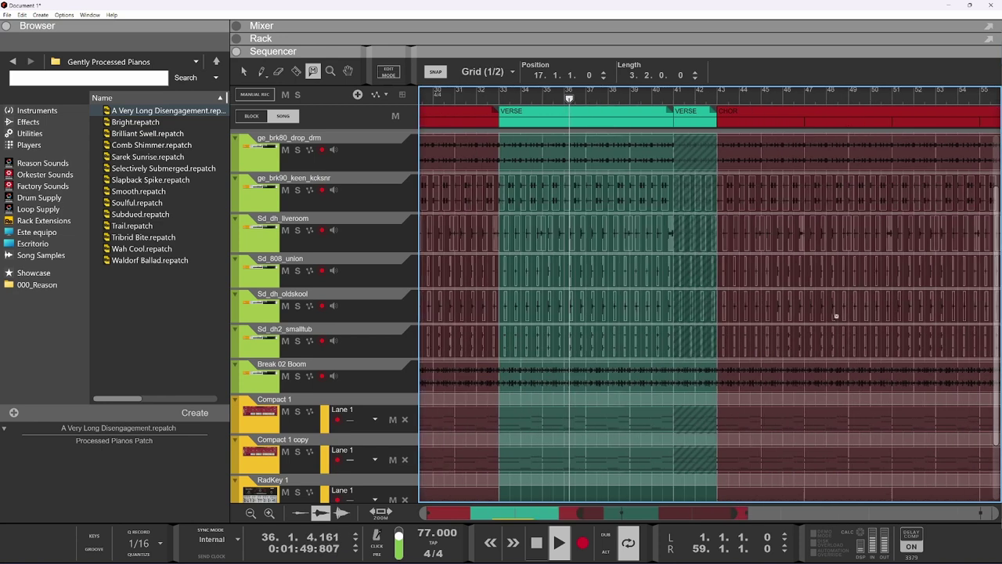
pyautogui.scroll(-2, 835, 316)
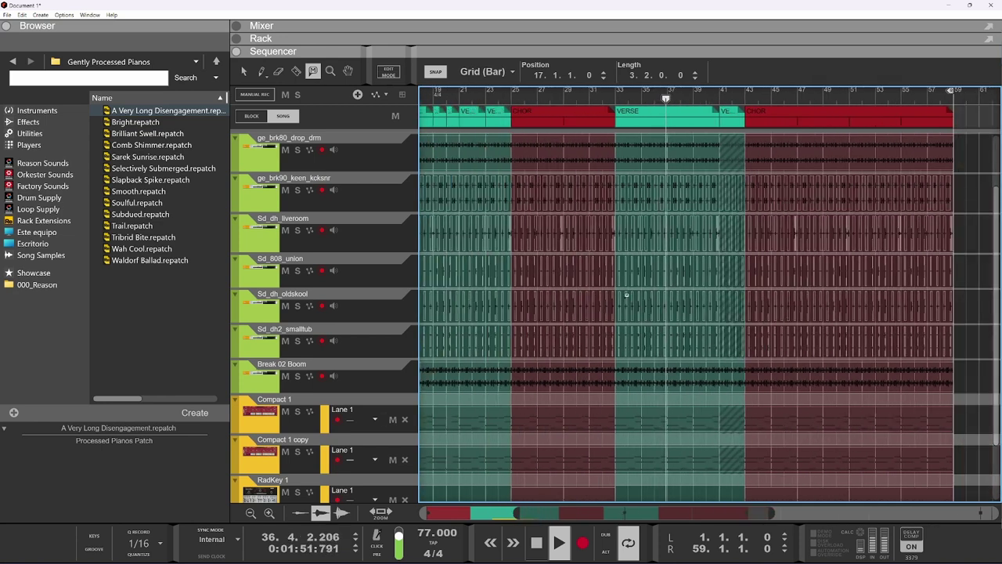
pyautogui.scroll(-2, 615, 368)
pyautogui.scroll(-1, 543, 425)
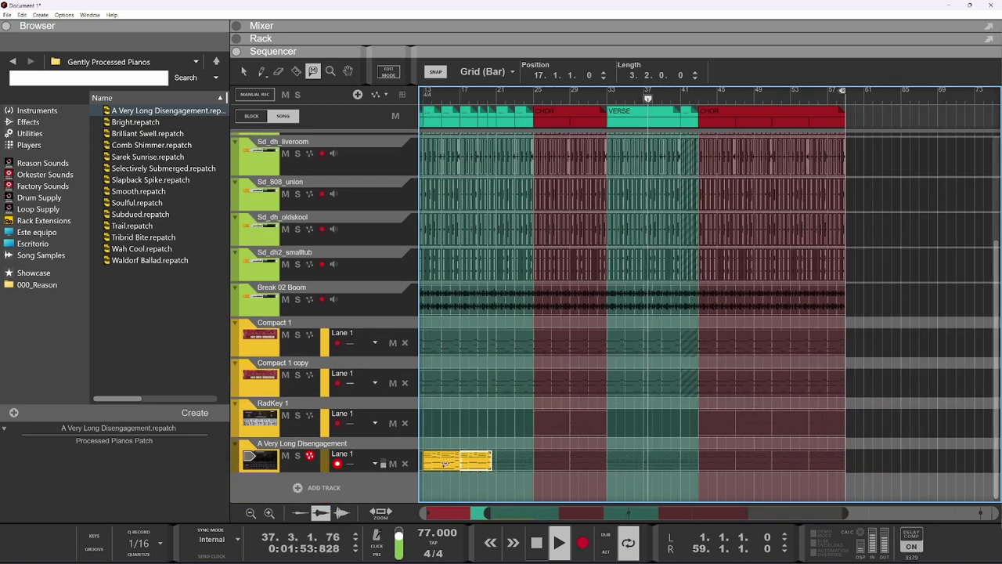
# Step: Copy the 4-bar A Very Long Disengagement clip at bar 5 inside the VERSE block and return to the song arrangement
pyautogui.press('q')
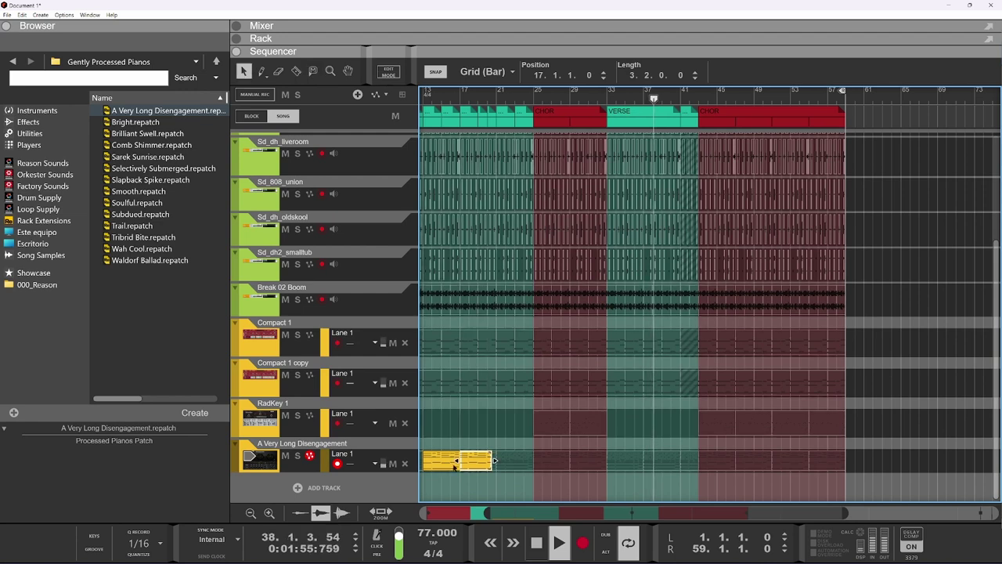
pyautogui.click(454, 461)
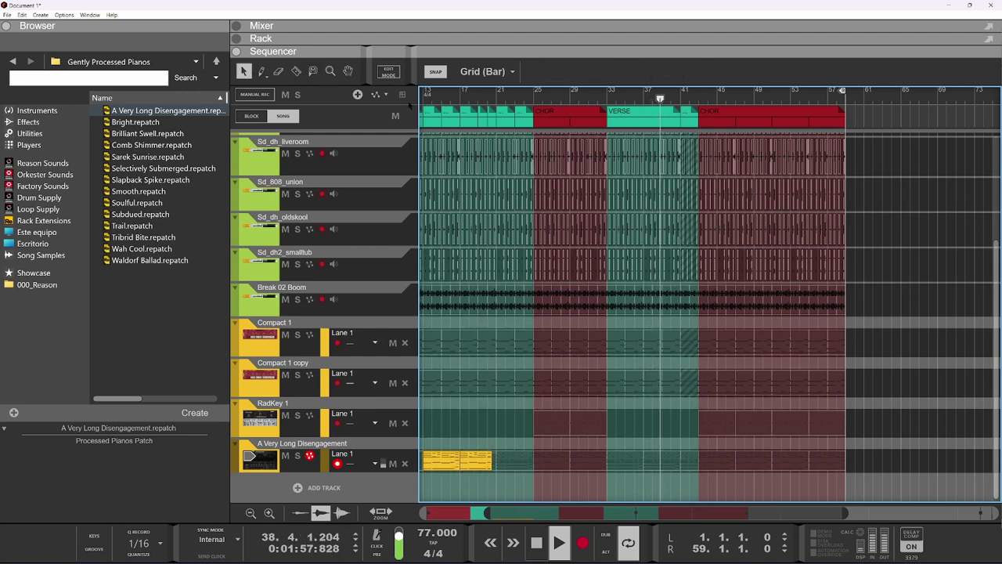
pyautogui.click(450, 116)
pyautogui.doubleClick(450, 115)
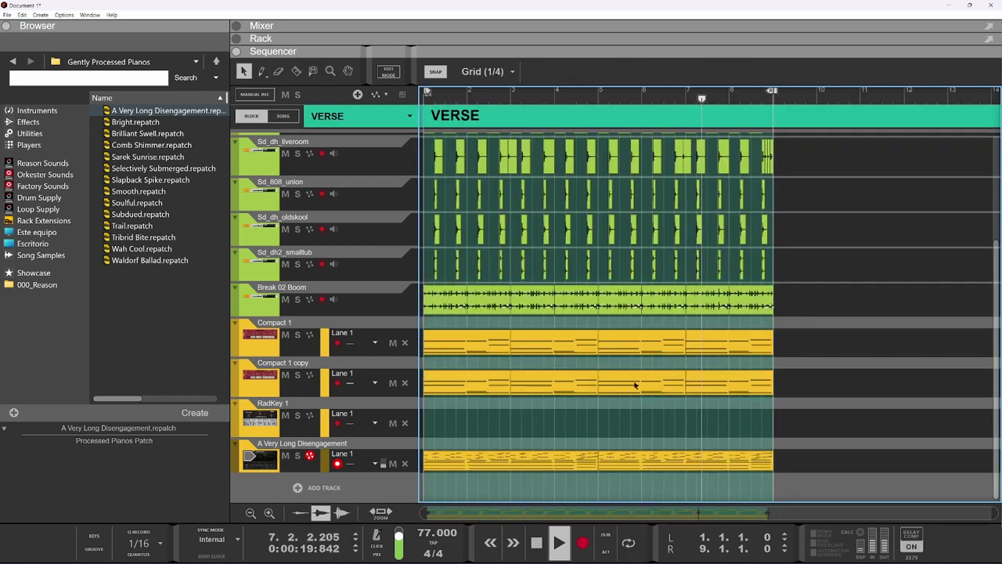
pyautogui.press('space')
pyautogui.click(671, 454)
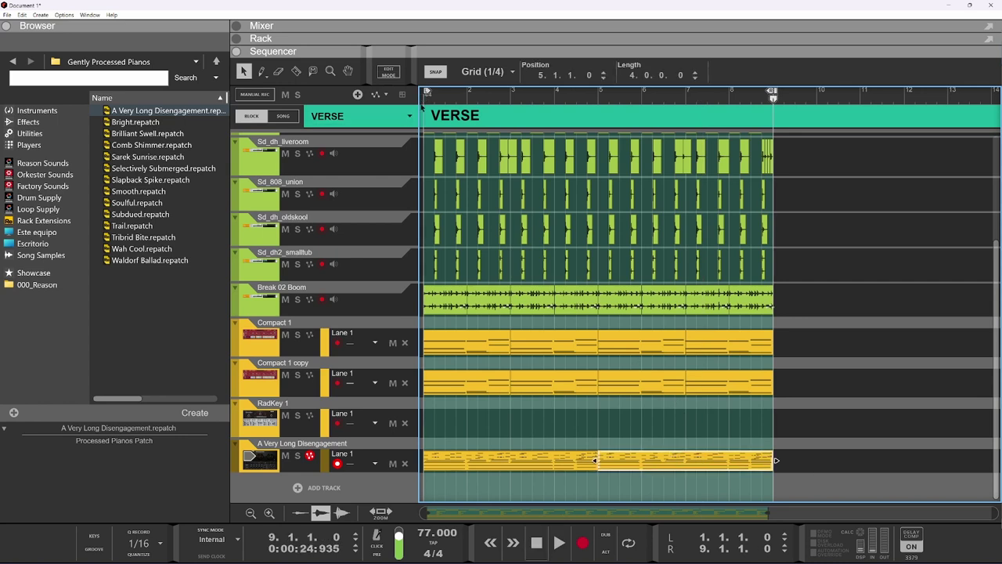
pyautogui.click(285, 115)
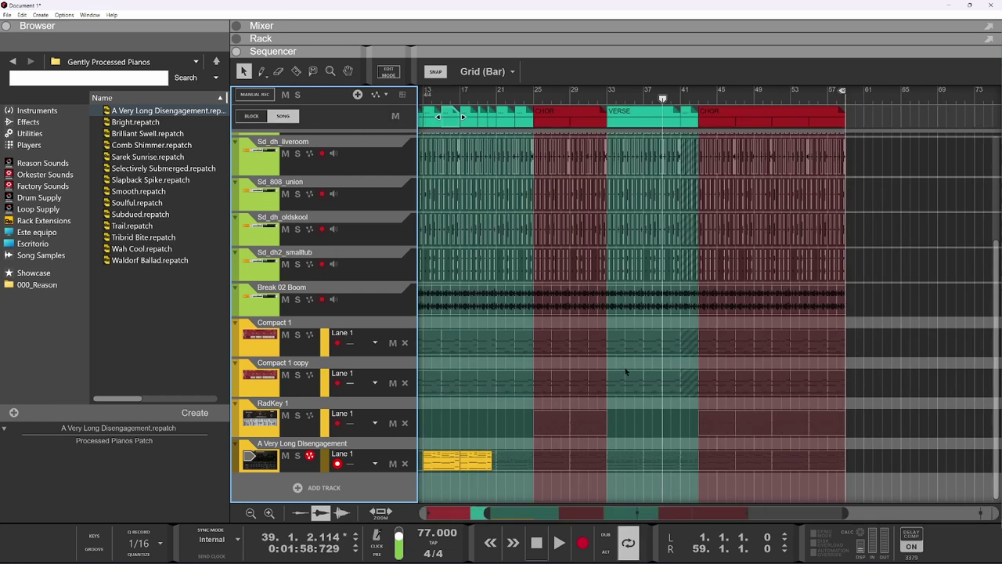
# Step: Paste the piano clip into the song's A Very Long Disengagement lane, move it to bar 43 and repeat it up to bar 59
pyautogui.hotkey('ctrl', 'v')
pyautogui.scroll(3, 673, 463)
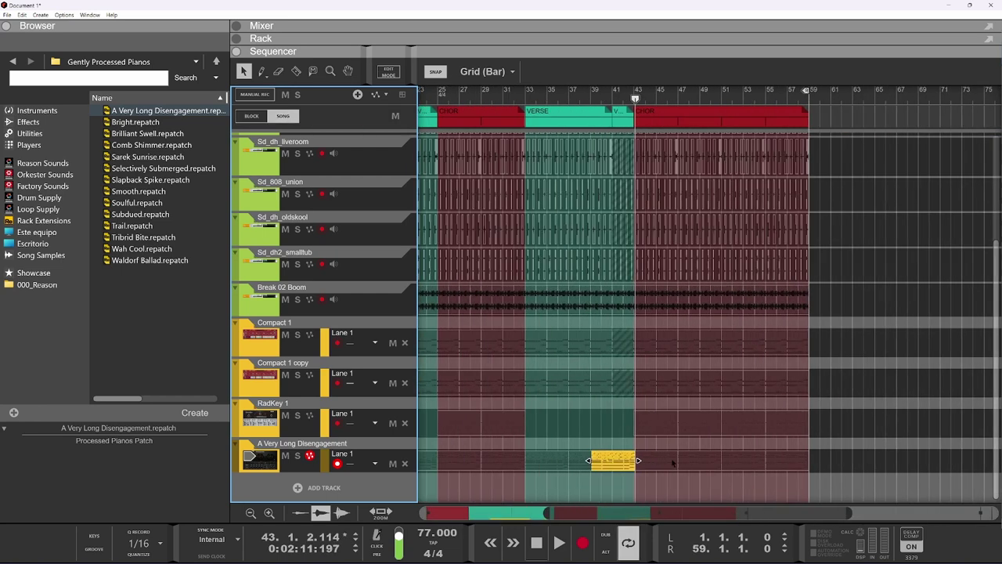
pyautogui.moveTo(611, 467); pyautogui.dragTo(662, 472)
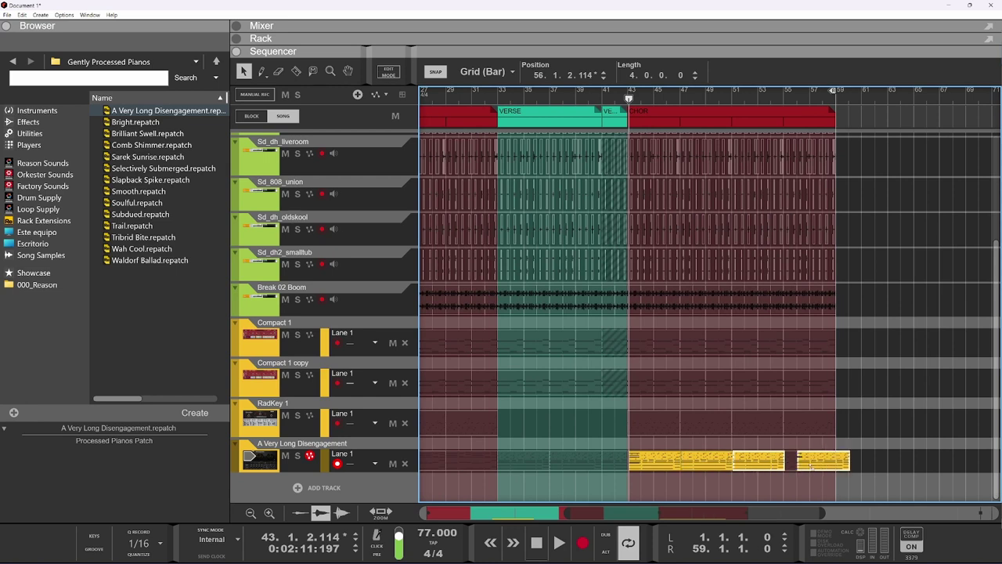
# Step: Listen to the transition from the VERSE blocks at bar 39 into the CHOR block at bar 43
pyautogui.press('space')
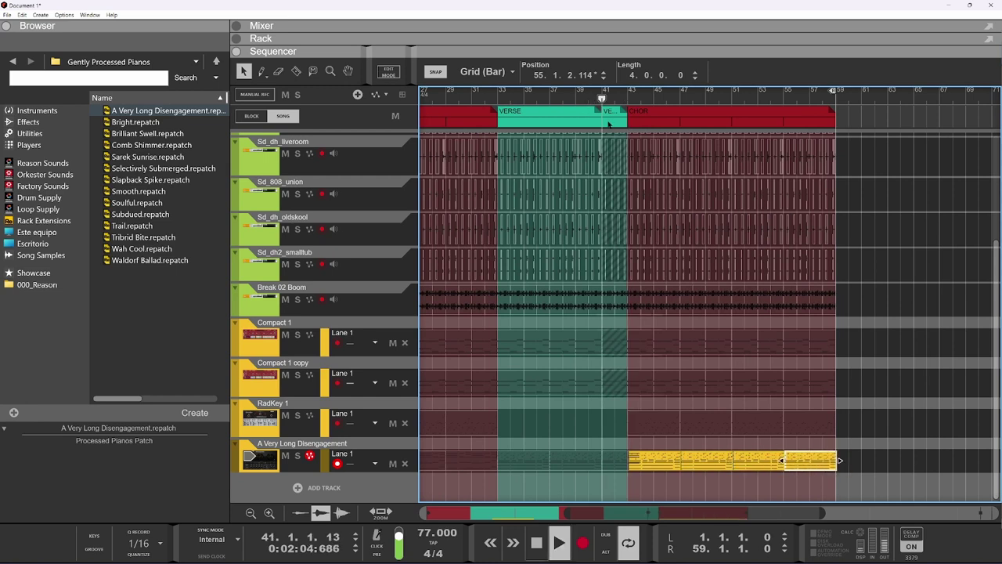
pyautogui.click(576, 97)
pyautogui.scroll(-2, 628, 235)
pyautogui.scroll(3, 638, 313)
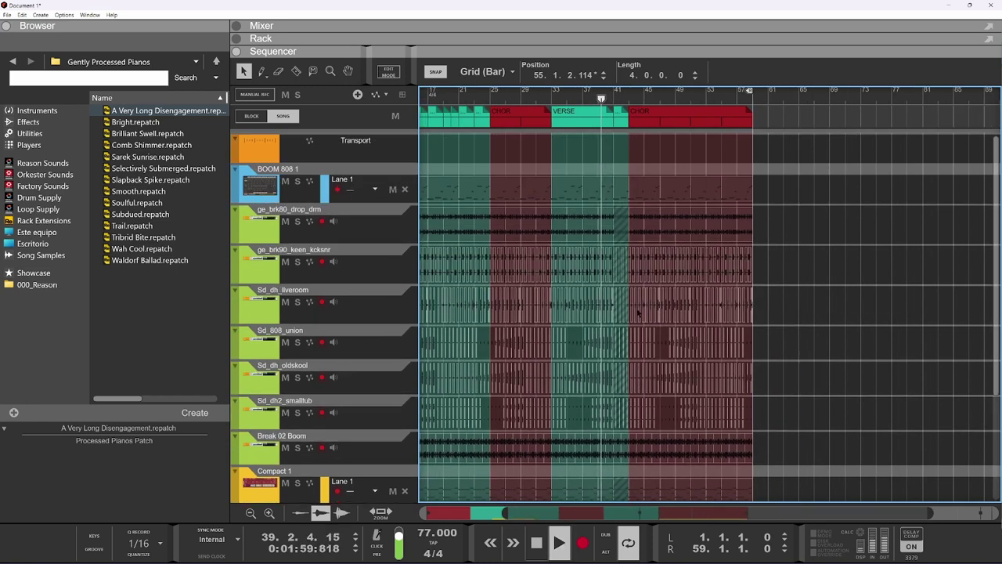
pyautogui.scroll(2, 638, 312)
pyautogui.scroll(2, 639, 290)
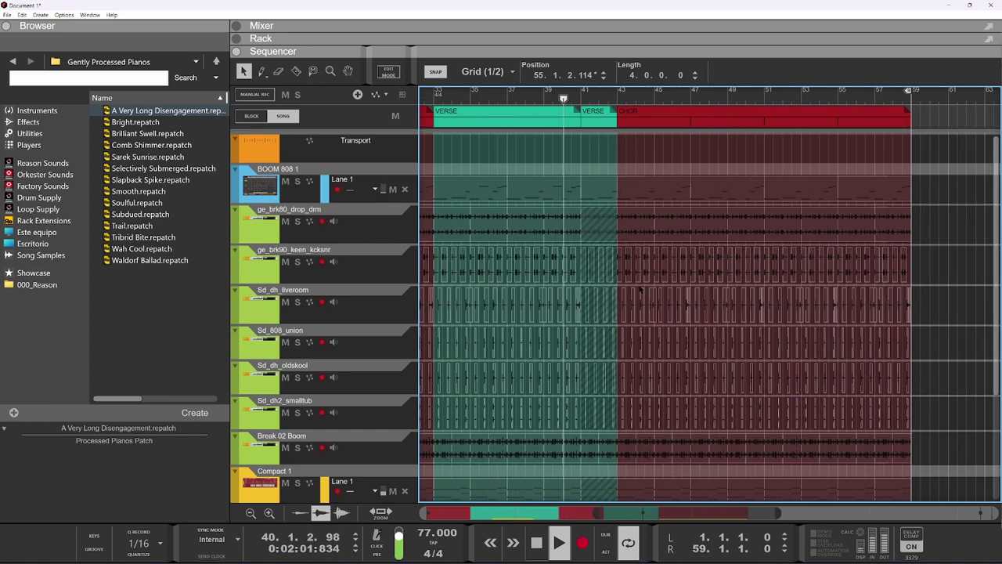
pyautogui.scroll(-3, 642, 275)
pyautogui.scroll(-2, 642, 272)
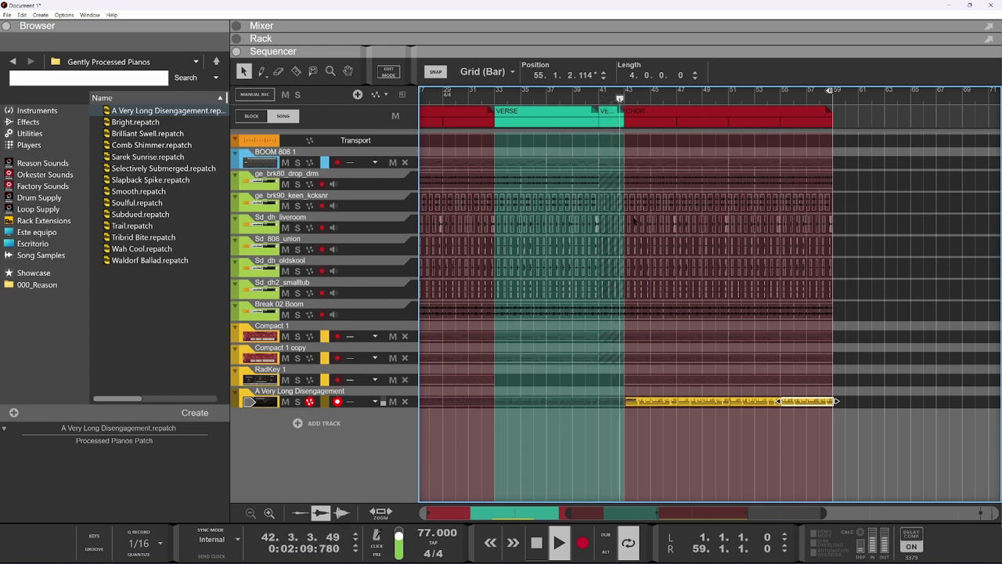
pyautogui.press('space')
# Step: Split the VERSE block at beat 4 of bar 42 and unmute ge_brk80_drop_drm, Sd_dh_liveroom, Sd_808_union, Sd_dh_oldskool and Sd_dh2_smalltub in the last part
pyautogui.scroll(3, 623, 297)
pyautogui.scroll(2, 618, 319)
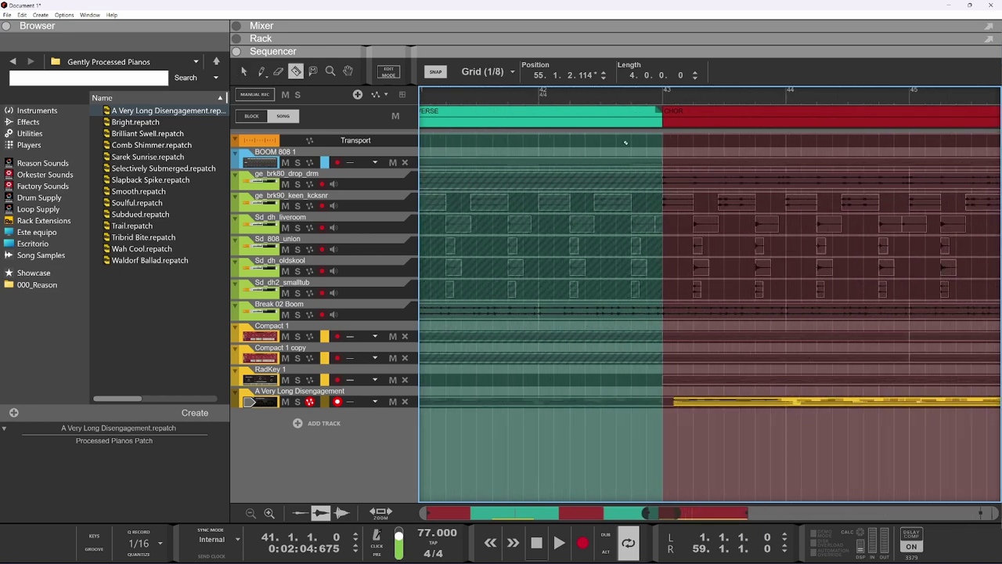
pyautogui.click(632, 118)
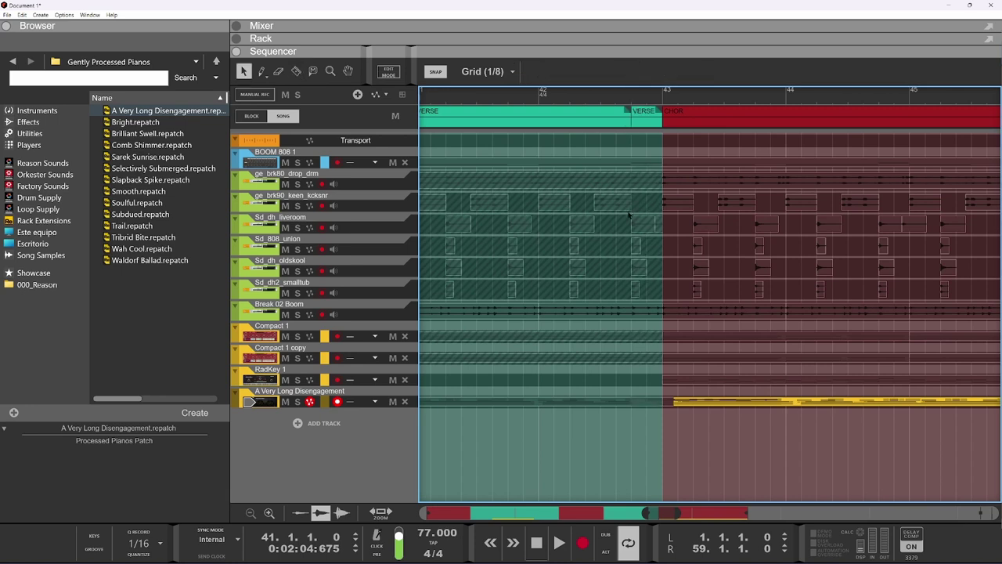
pyautogui.press('t')
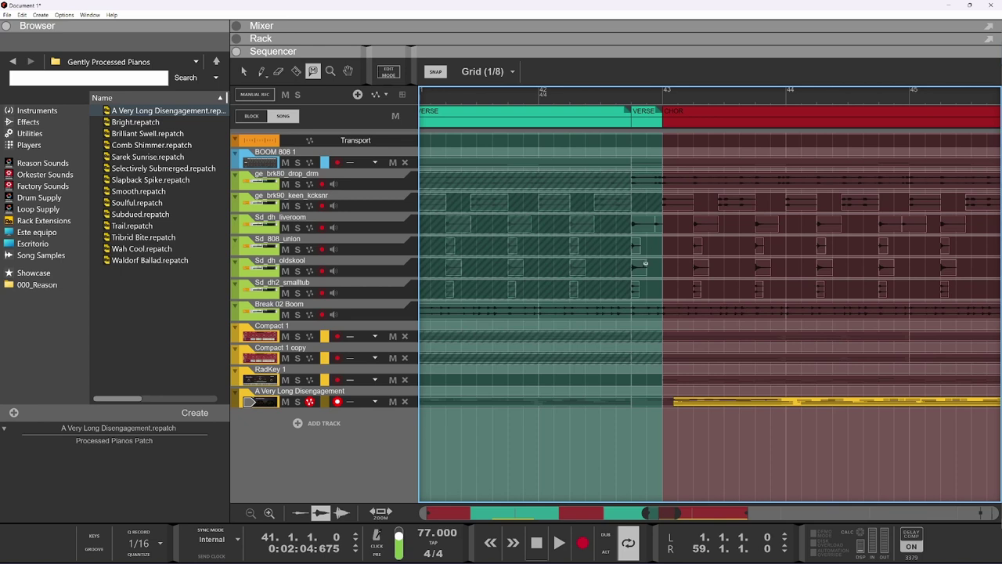
# Step: Audition the drum fill from bar 41 into the CHOR block at bar 43
pyautogui.press('space')
pyautogui.keyDown('ctrl'); pyautogui.scroll(-3, 632, 202); pyautogui.keyUp('ctrl')
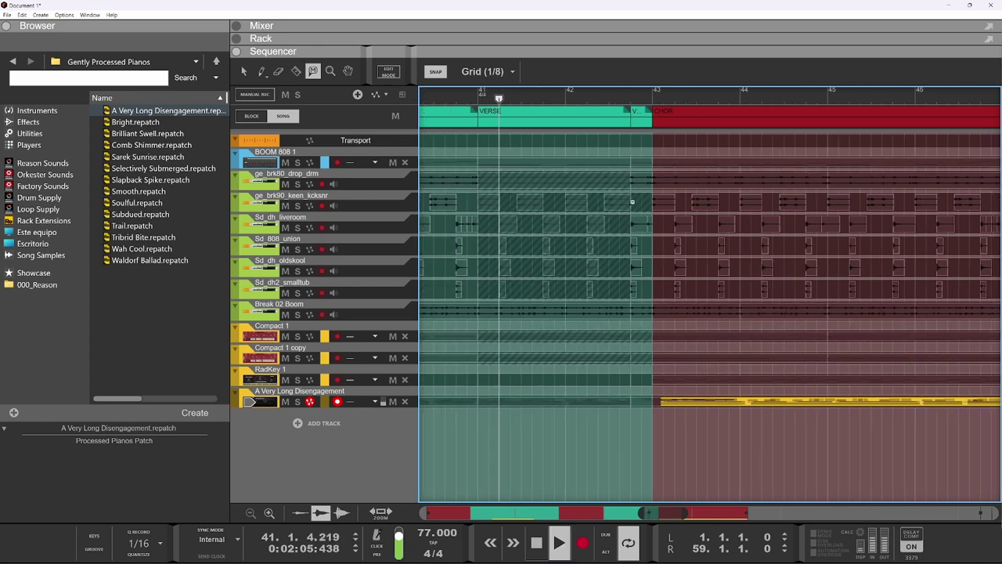
pyautogui.keyDown('ctrl'); pyautogui.scroll(-2, 633, 202); pyautogui.keyUp('ctrl')
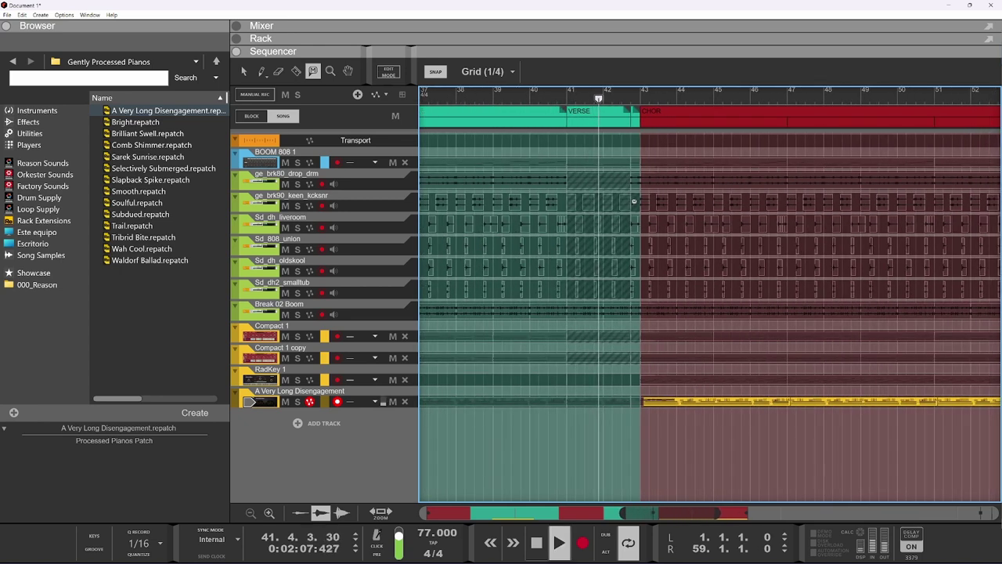
pyautogui.keyDown('ctrl'); pyautogui.scroll(-1, 641, 208); pyautogui.keyUp('ctrl')
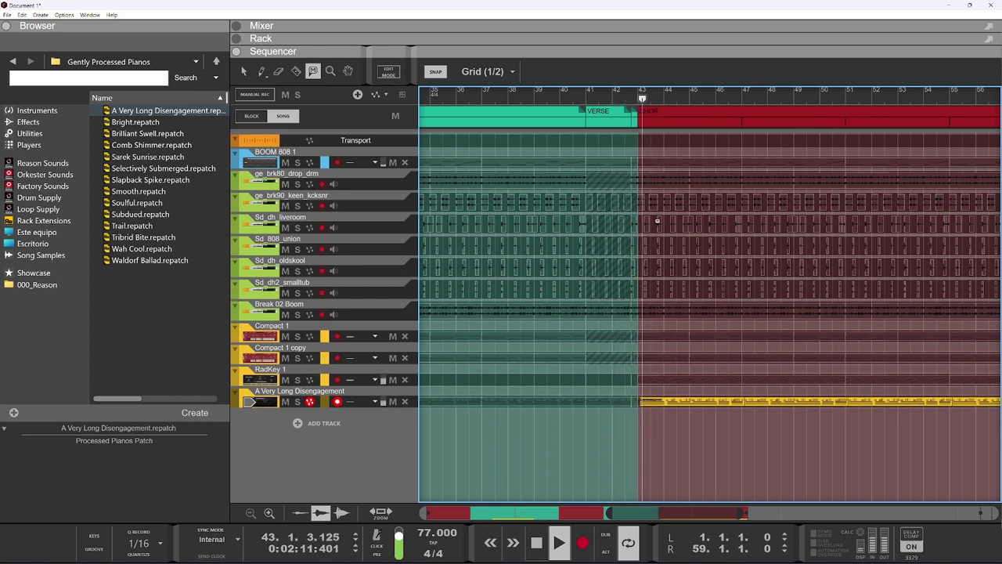
pyautogui.keyDown('ctrl'); pyautogui.scroll(-2, 671, 278); pyautogui.keyUp('ctrl')
pyautogui.keyDown('ctrl'); pyautogui.scroll(8, 671, 278); pyautogui.keyUp('ctrl')
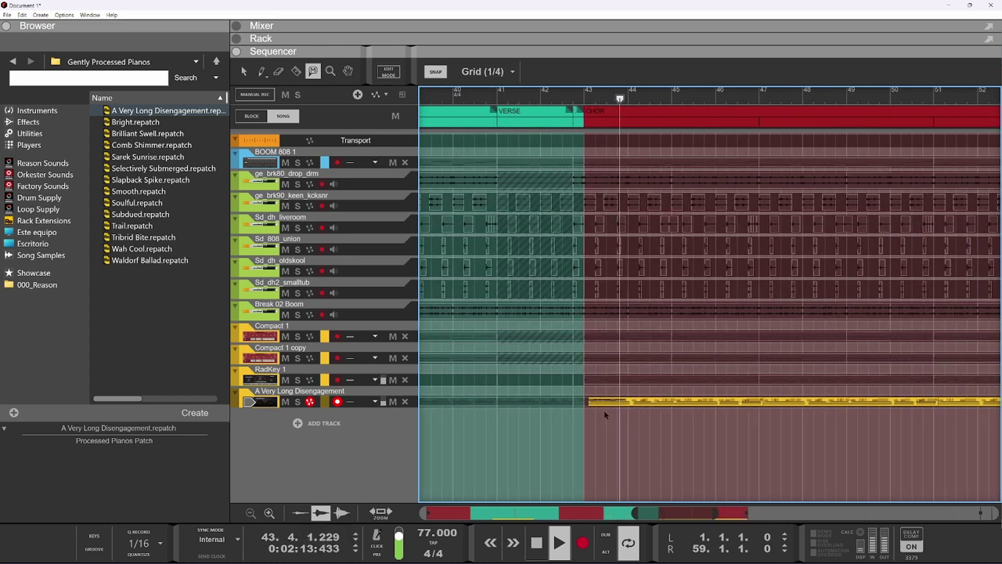
pyautogui.press('space')
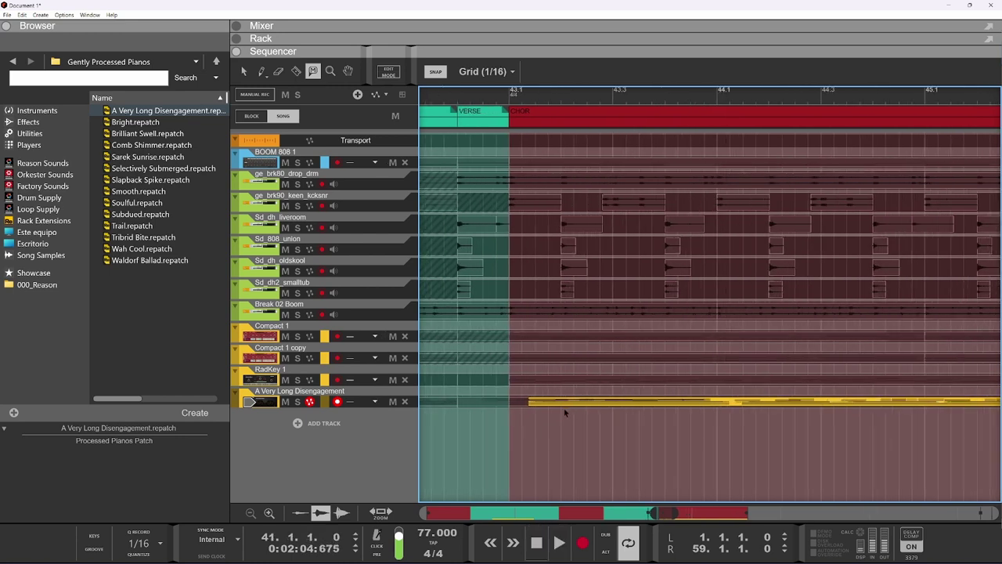
# Step: Move the first piano clip of the last CHOR block slightly earlier to position 42.4.4.234
pyautogui.press('q')
pyautogui.moveTo(567, 404); pyautogui.dragTo(549, 405)
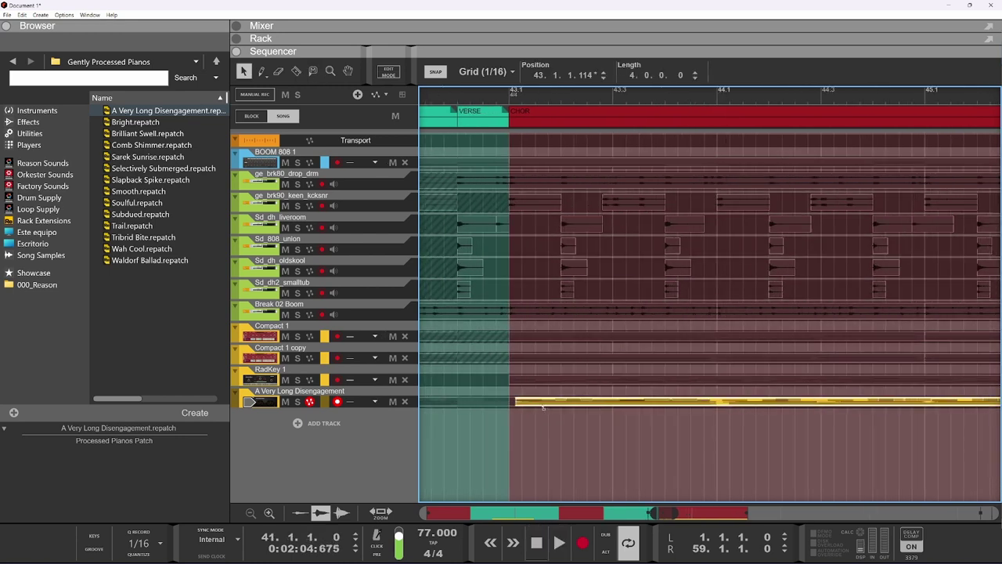
pyautogui.keyDown('ctrl'); pyautogui.scroll(4, 512, 401); pyautogui.keyUp('ctrl')
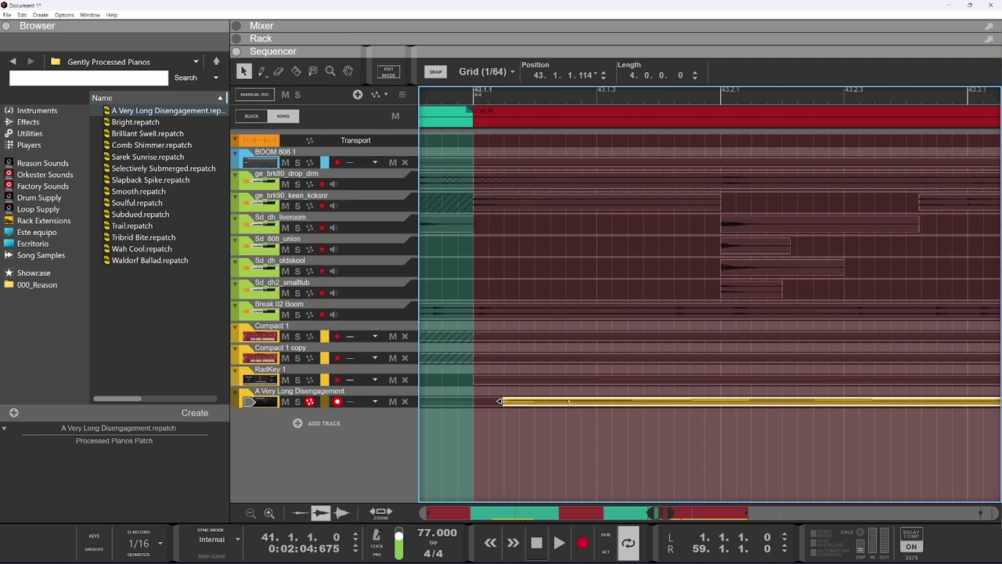
pyautogui.moveTo(499, 401); pyautogui.dragTo(471, 401)
pyautogui.keyDown('ctrl'); pyautogui.scroll(-8, 662, 370); pyautogui.keyUp('ctrl')
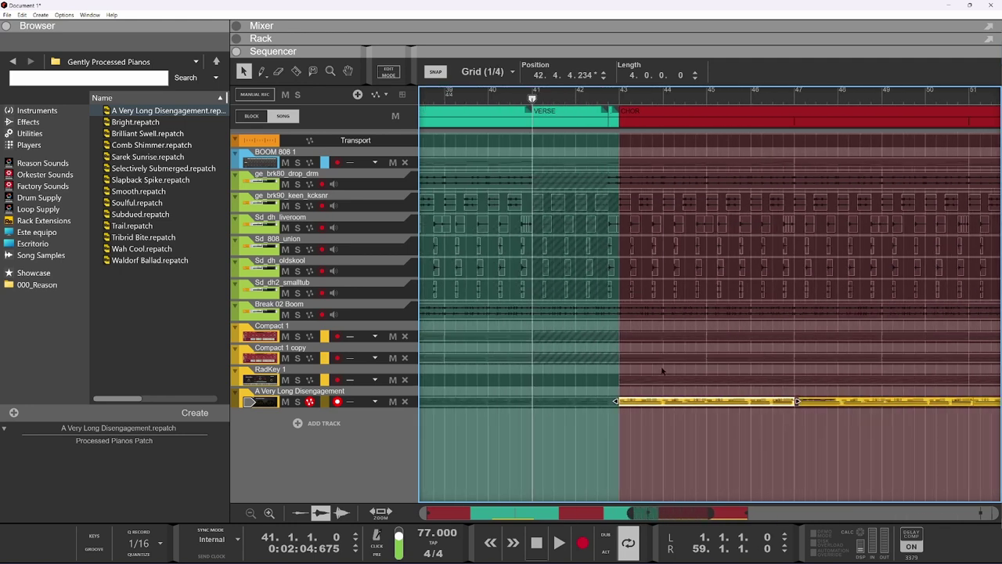
# Step: Delete the three repeated A Very Long Disengagement clips after bar 47, keeping only the repositioned first clip in the CHOR block
pyautogui.keyDown('ctrl'); pyautogui.scroll(4, 661, 370); pyautogui.keyUp('ctrl')
pyautogui.click(857, 406)
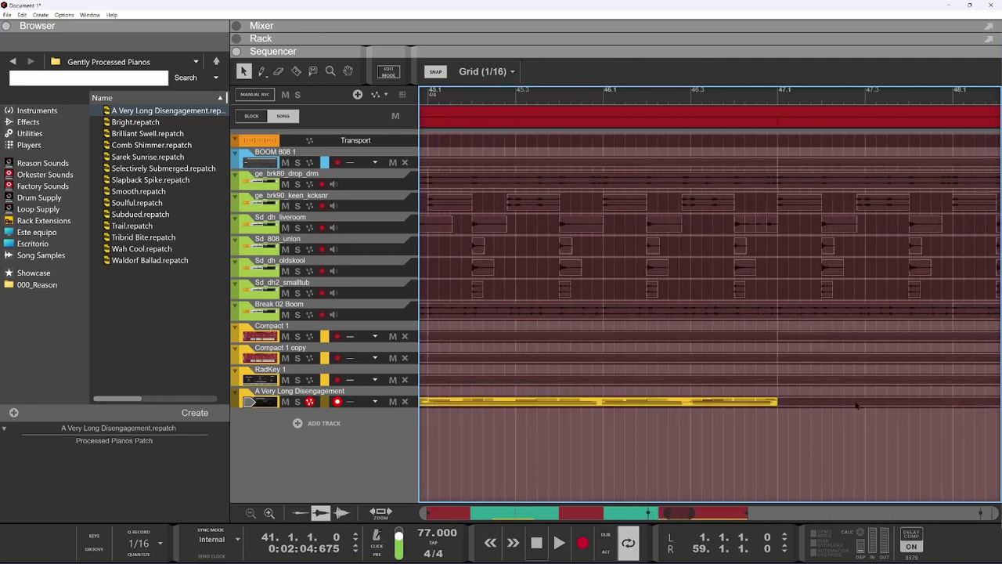
pyautogui.keyDown('ctrl'); pyautogui.scroll(-6, 767, 400); pyautogui.keyUp('ctrl')
pyautogui.click(881, 405)
pyautogui.keyDown('ctrl'); pyautogui.scroll(-3, 862, 401); pyautogui.keyUp('ctrl')
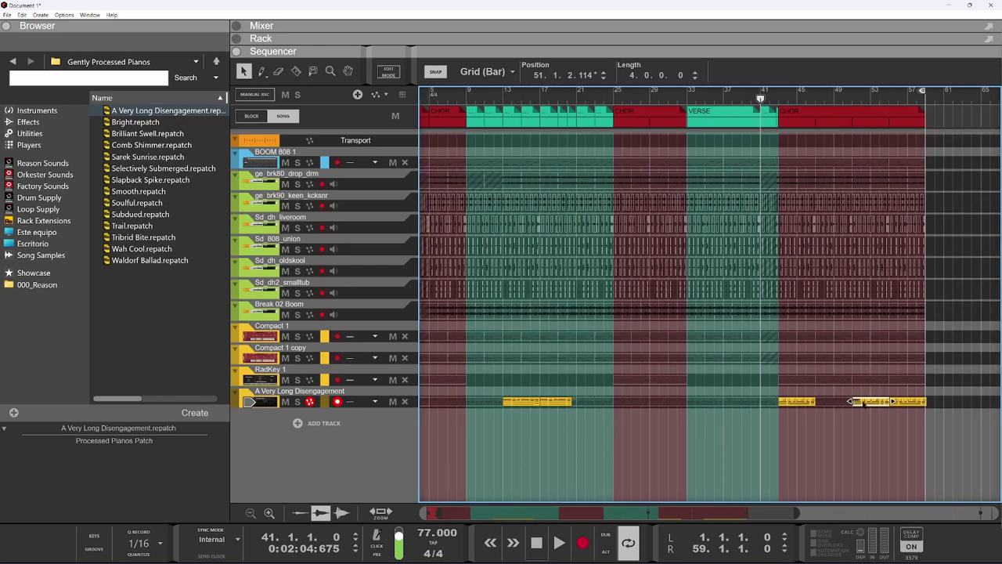
pyautogui.moveTo(878, 408); pyautogui.dragTo(878, 409)
pyautogui.press('Delete')
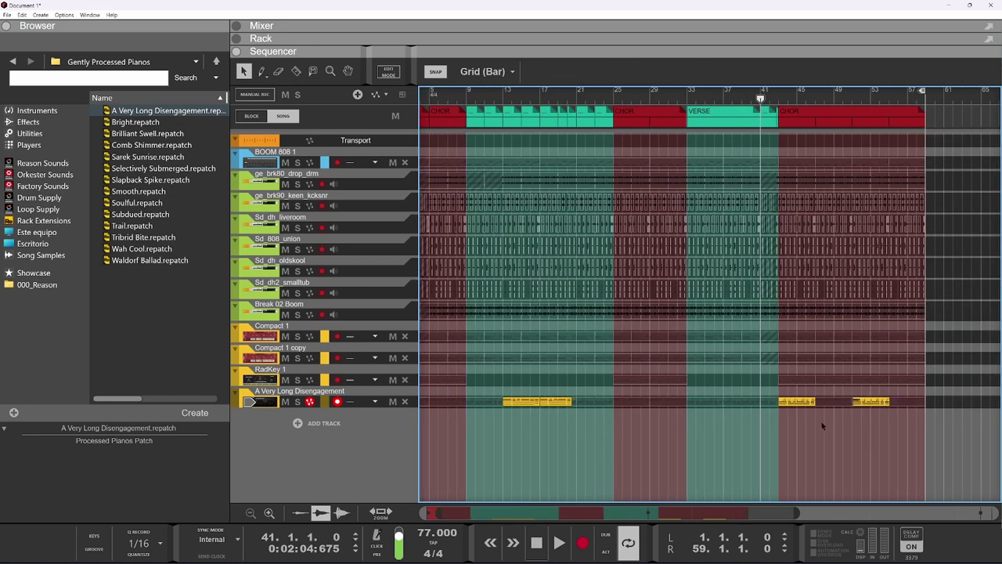
pyautogui.click(872, 402)
pyautogui.press('Delete')
pyautogui.click(809, 401)
pyautogui.hotkey('ctrl', 'd')
pyautogui.hotkey('ctrl', 'd')
pyautogui.hotkey('ctrl', 'z')
pyautogui.hotkey('ctrl', 'z')
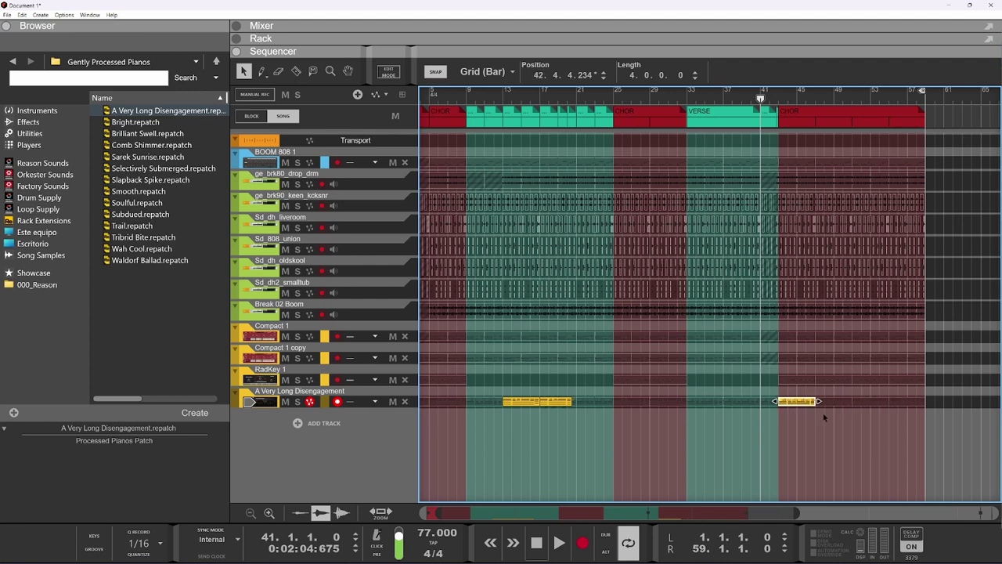
# Step: Duplicate the A Very Long Disengagement clip through the last CHOR block to bar 59, placing the second pair at 50.4.4.234
pyautogui.scroll(6, 824, 417)
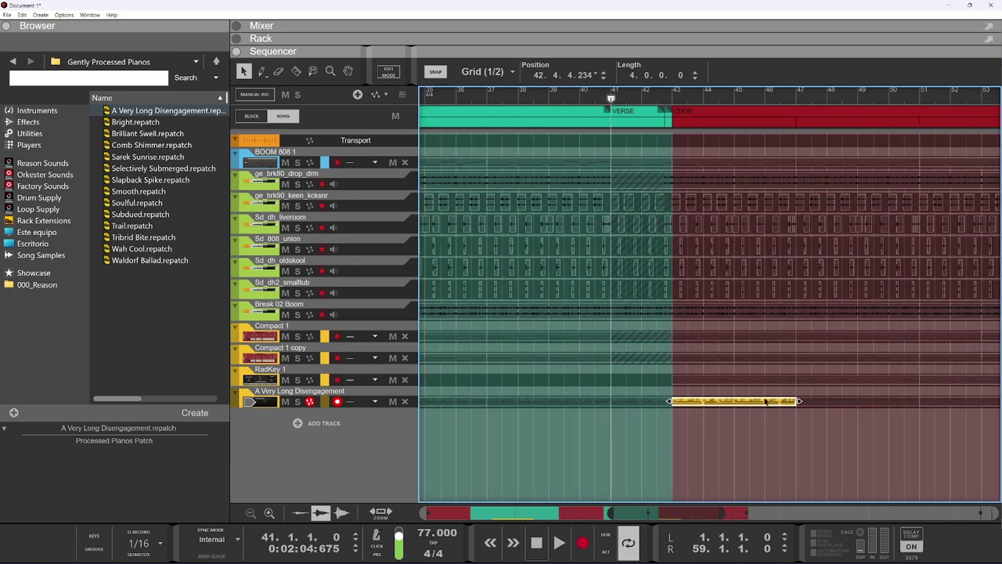
pyautogui.hotkey('ctrl', 'd')
pyautogui.scroll(-2, 815, 403)
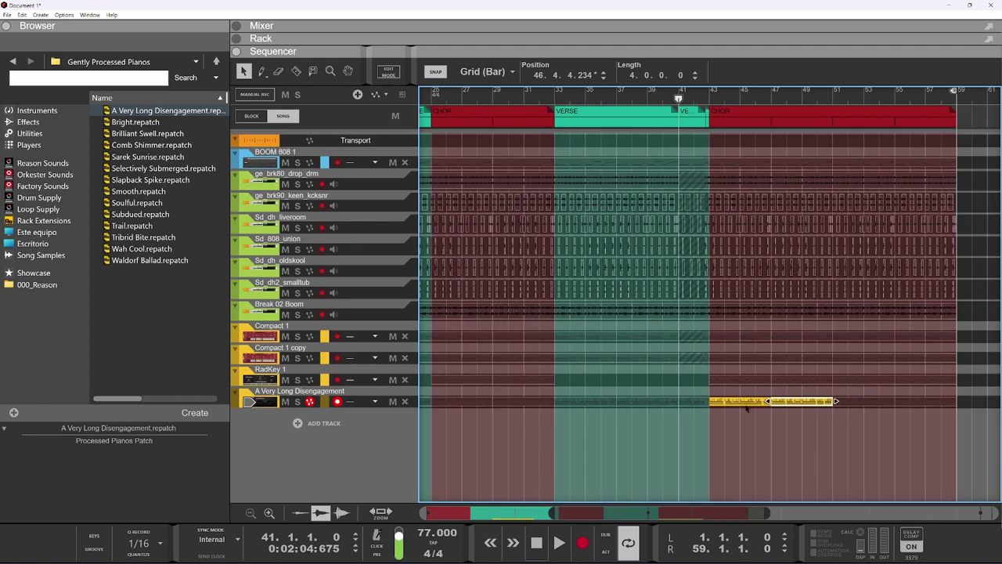
pyautogui.moveTo(905, 373); pyautogui.dragTo(742, 415)
pyautogui.hotkey('ctrl', 'd')
pyautogui.scroll(2, 876, 419)
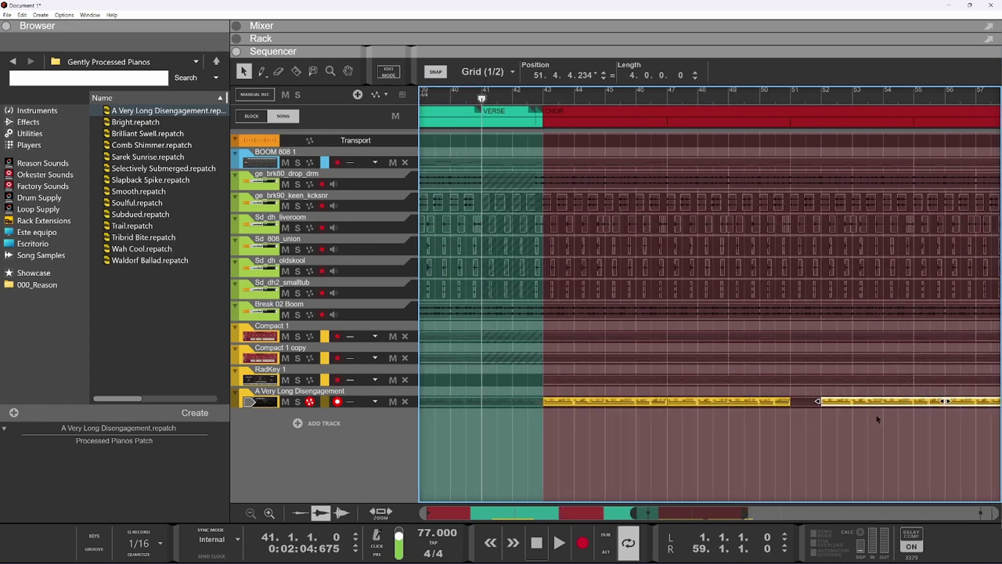
pyautogui.moveTo(858, 403); pyautogui.dragTo(828, 403)
pyautogui.scroll(-4, 730, 407)
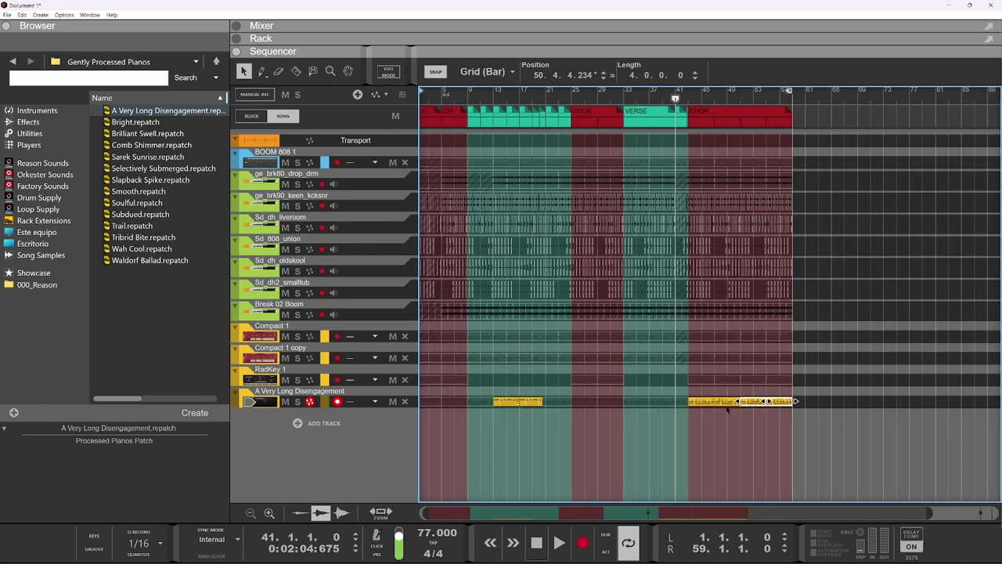
# Step: Audition the arrangement from bar 41 into the last CHOR block with the repeated piano clips
pyautogui.click(671, 99)
pyautogui.press('space')
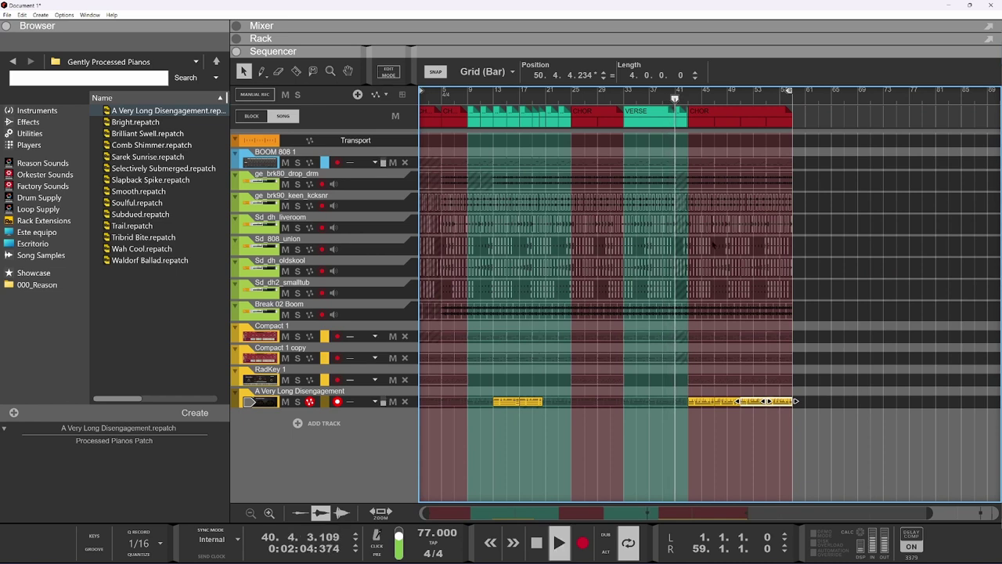
pyautogui.scroll(1, 756, 386)
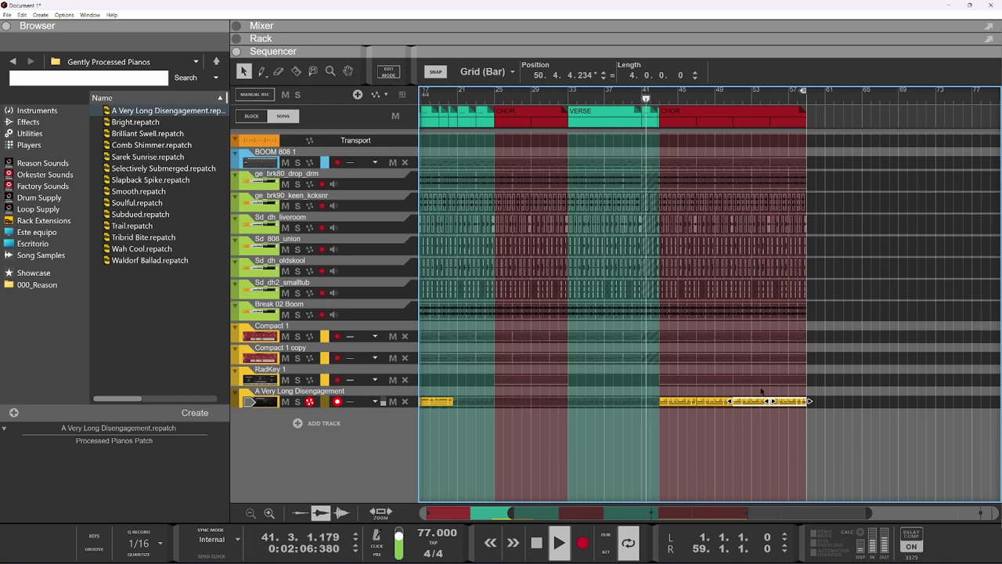
pyautogui.scroll(1, 760, 387)
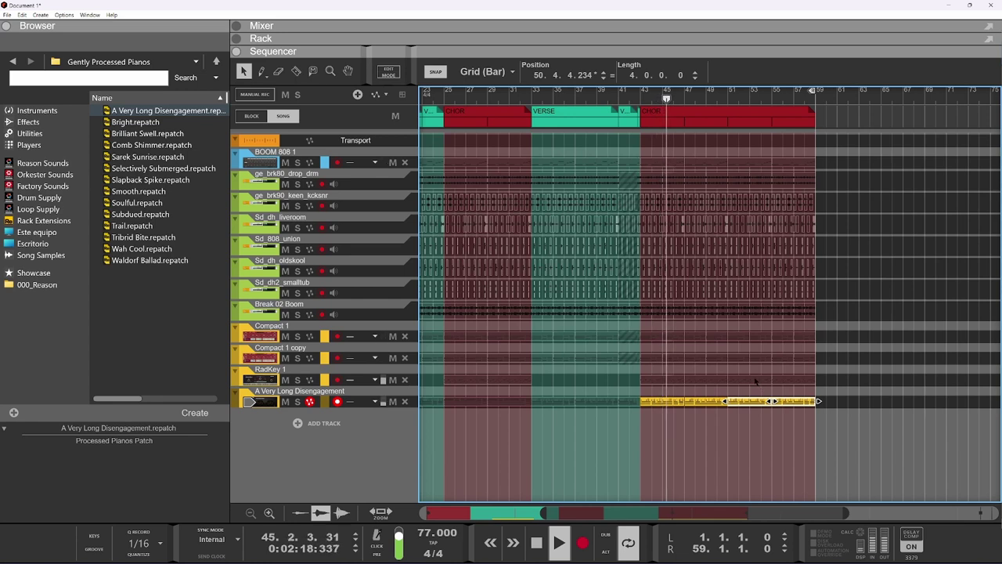
pyautogui.scroll(2, 755, 382)
pyautogui.scroll(-1, 754, 381)
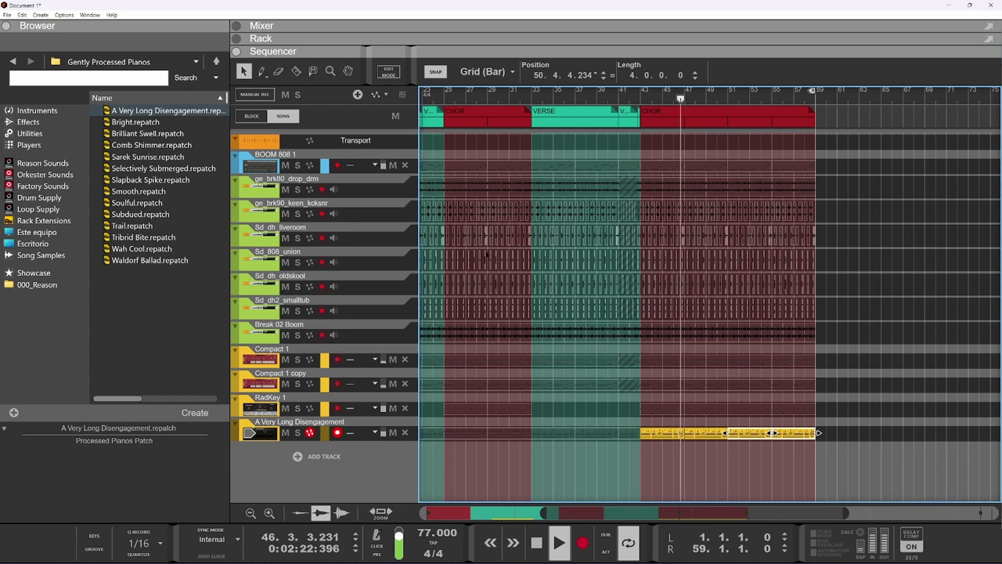
# Step: Collapse the browser and bring the whole arrangement from bar 1 into view
pyautogui.click(138, 28)
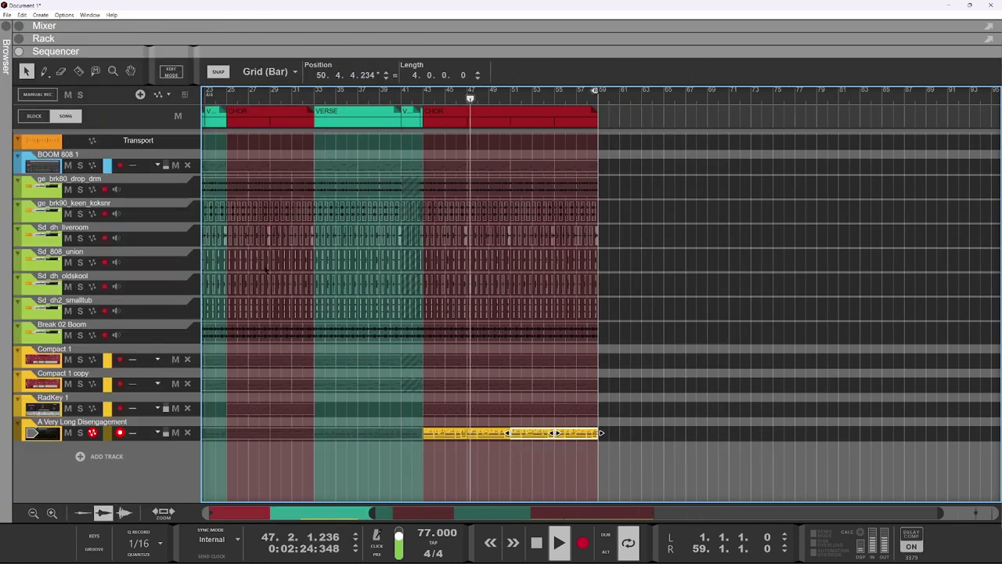
pyautogui.scroll(2, 226, 214)
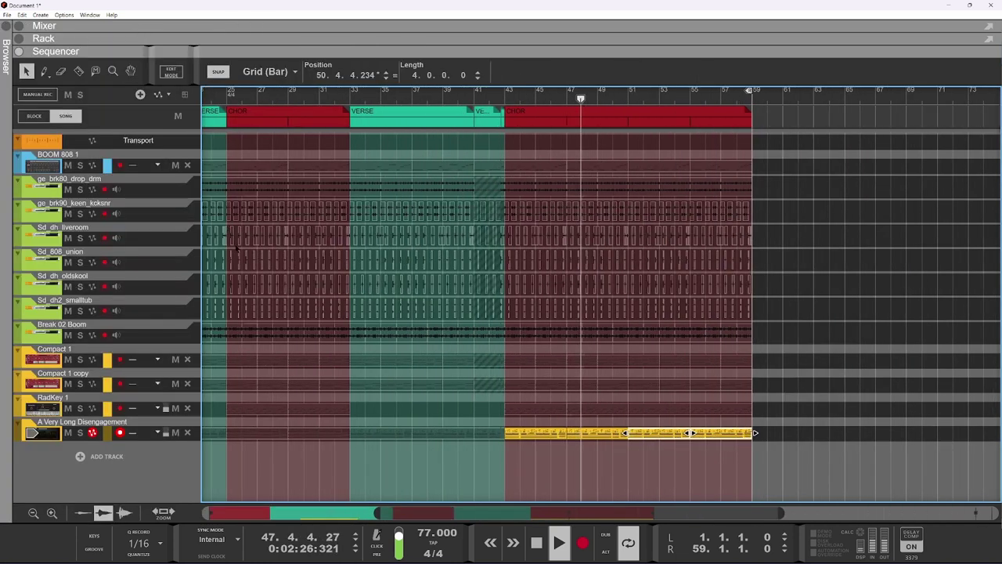
pyautogui.moveTo(409, 513); pyautogui.dragTo(312, 513)
pyautogui.scroll(-2, 410, 373)
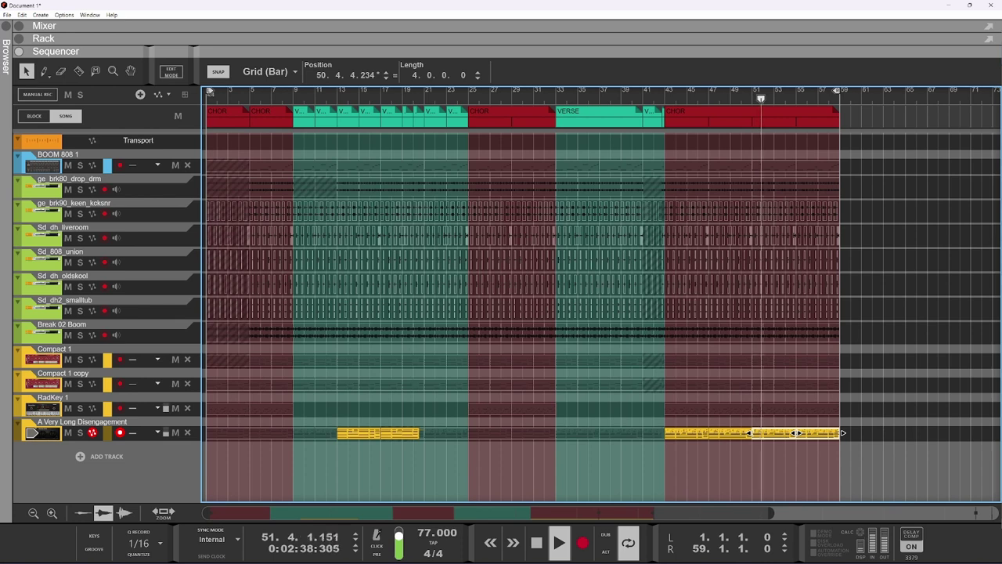
# Step: Create a Master Level automation lane in the sequencer from the mixer's master fader
pyautogui.click(676, 36)
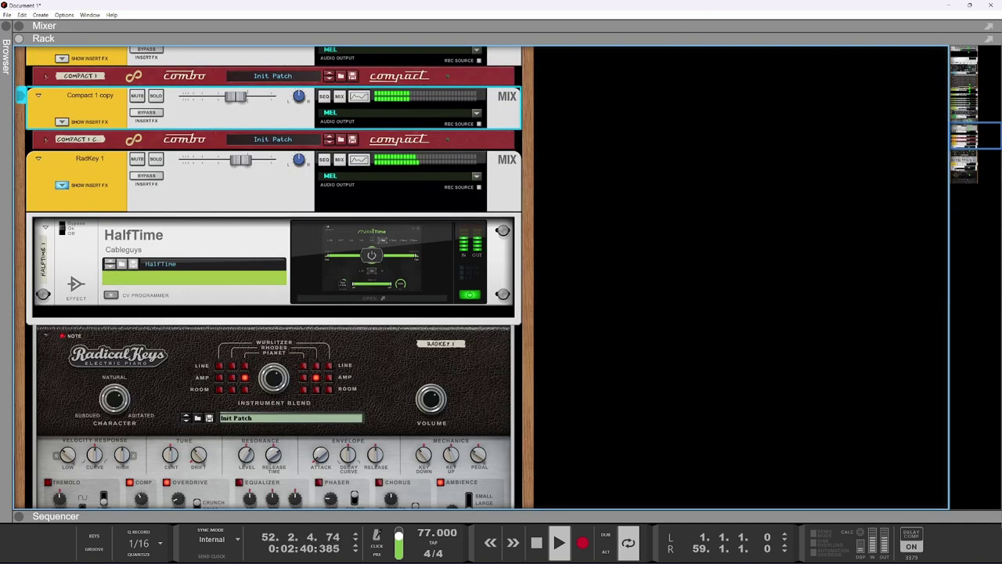
pyautogui.click(741, 29)
pyautogui.scroll(-4, 887, 364)
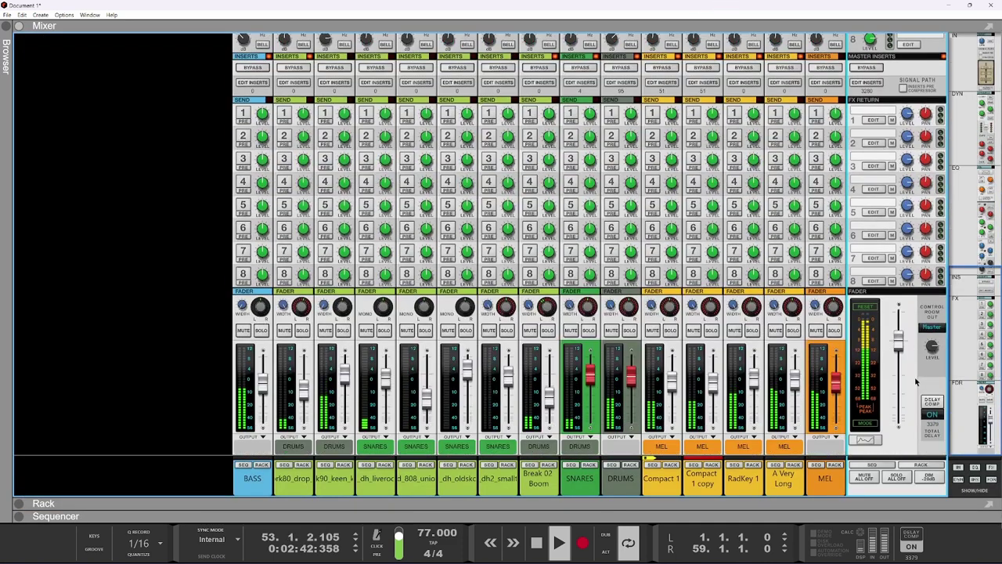
pyautogui.rightClick(911, 376)
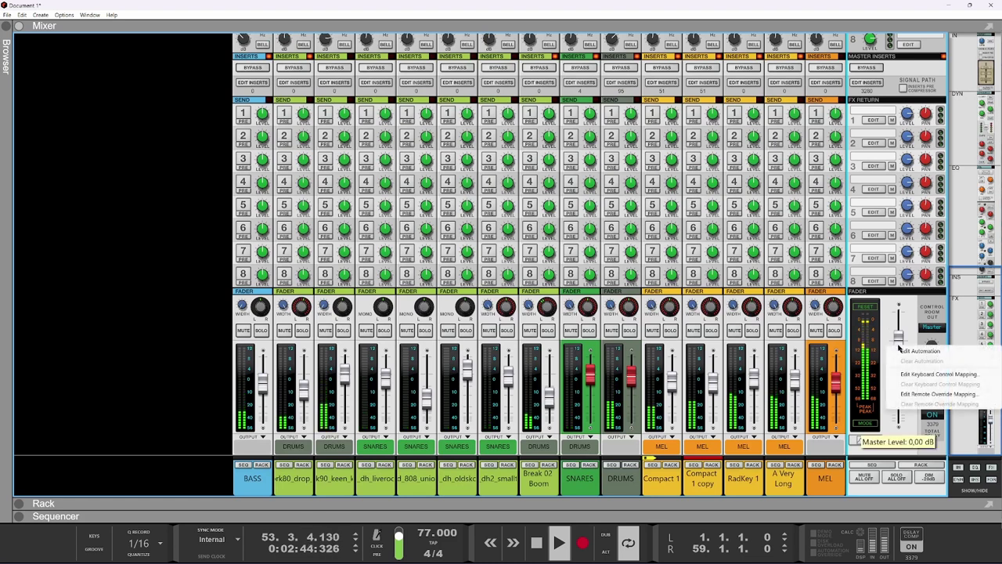
pyautogui.click(908, 350)
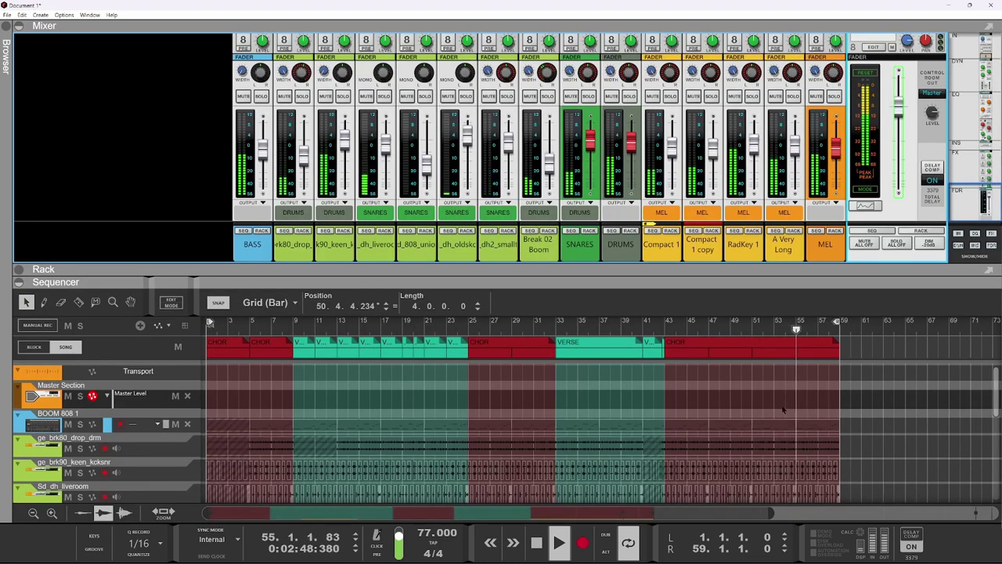
# Step: Draw a Master Level automation clip from bar 51 to bar 59 and open it for inline editing
pyautogui.moveTo(756, 389)
pyautogui.mouseDown()
pyautogui.moveTo(837, 415)
pyautogui.moveTo(839, 434)
pyautogui.mouseUp()
pyautogui.scroll(2, 836, 434)
pyautogui.doubleClick(742, 400)
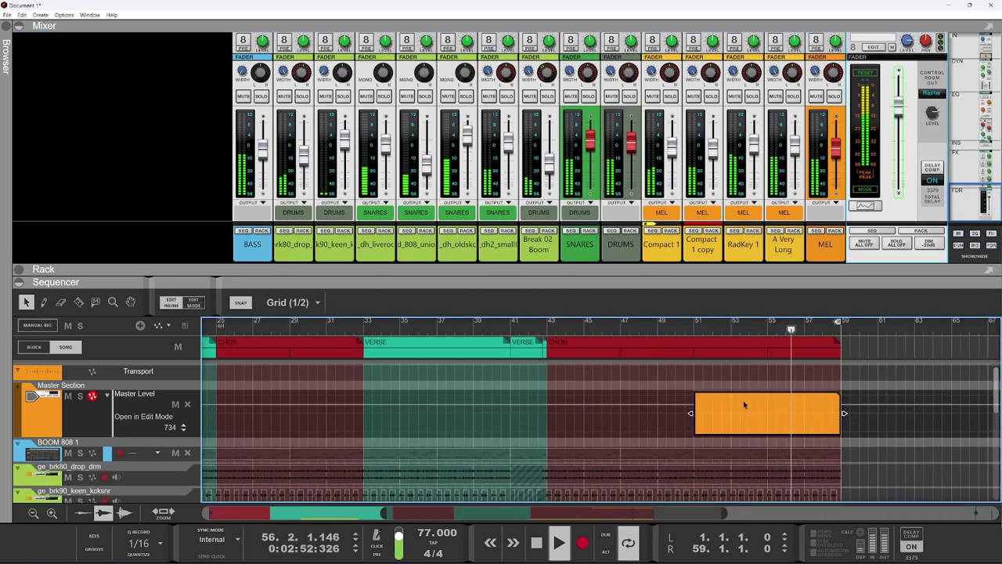
# Step: Add fade-out points to the Master Level clip: 754 at bar 51, a slightly lower one at bar 55, and 0 at bar 58
pyautogui.click(695, 404)
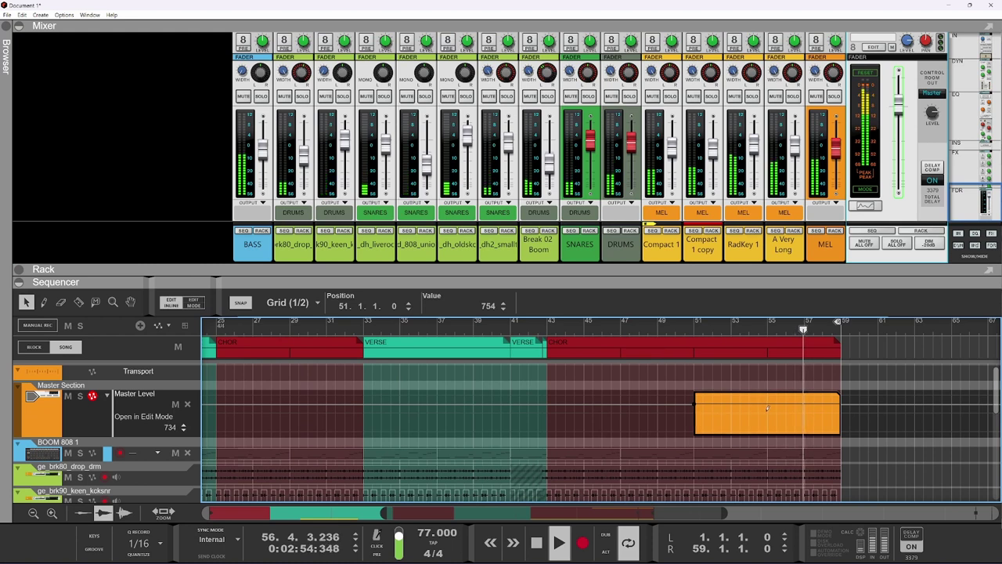
pyautogui.click(767, 410)
pyautogui.click(841, 427)
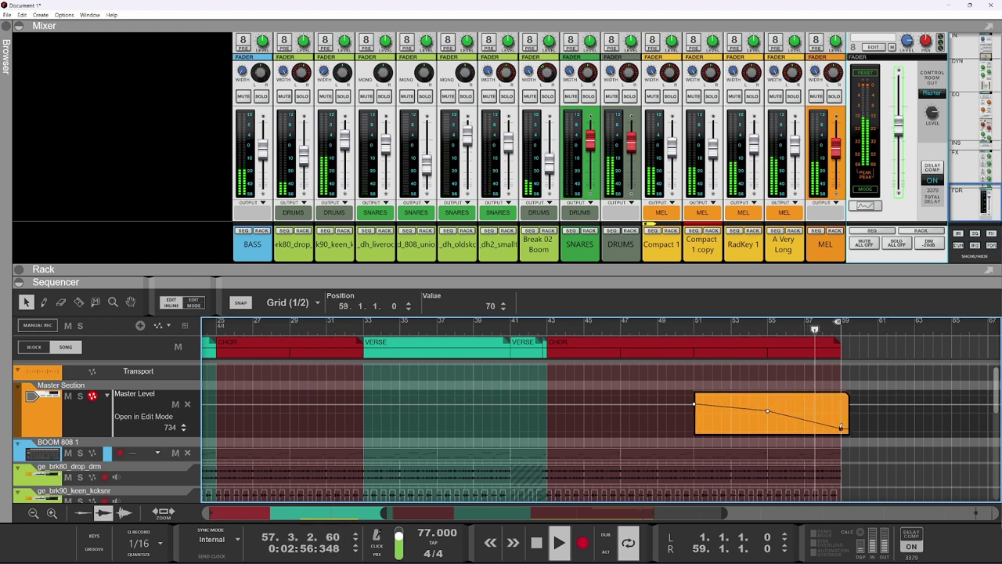
pyautogui.moveTo(841, 430); pyautogui.dragTo(822, 432)
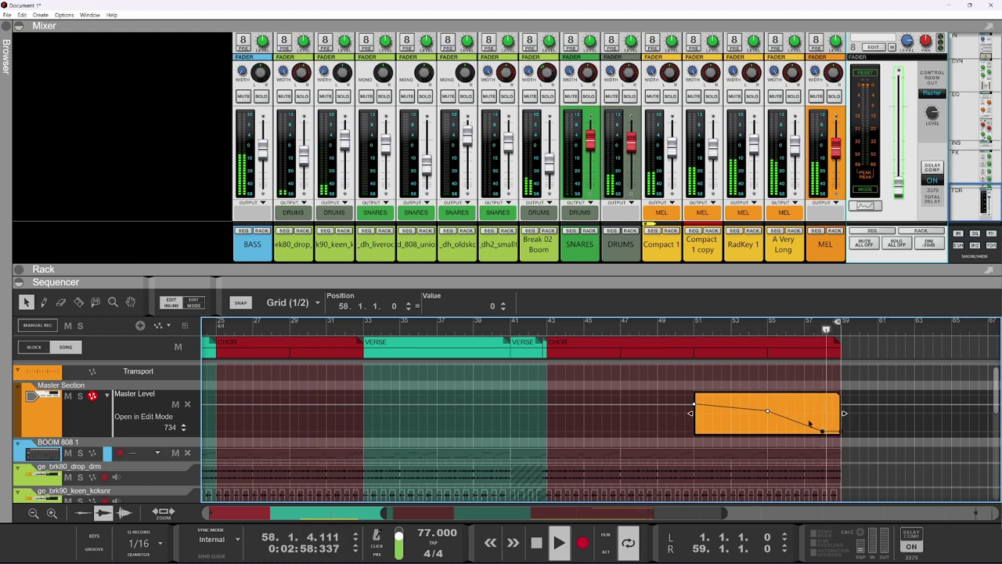
# Step: Play the fade-out from bar 51 and bend the segments between its automation points into a smooth curve
pyautogui.press('space')
pyautogui.click(702, 328)
pyautogui.press('space')
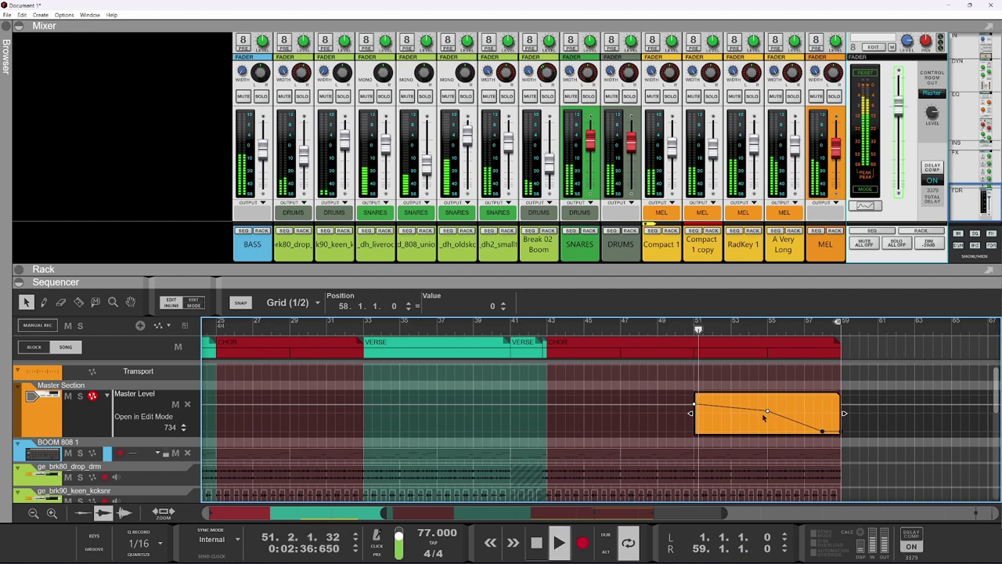
pyautogui.moveTo(738, 406); pyautogui.dragTo(743, 398)
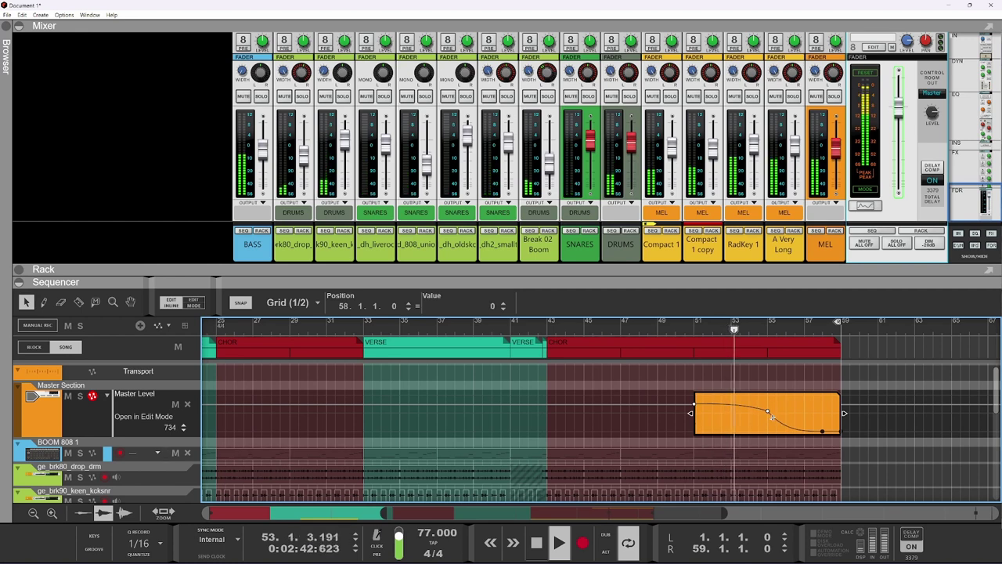
pyautogui.moveTo(756, 407); pyautogui.dragTo(756, 397)
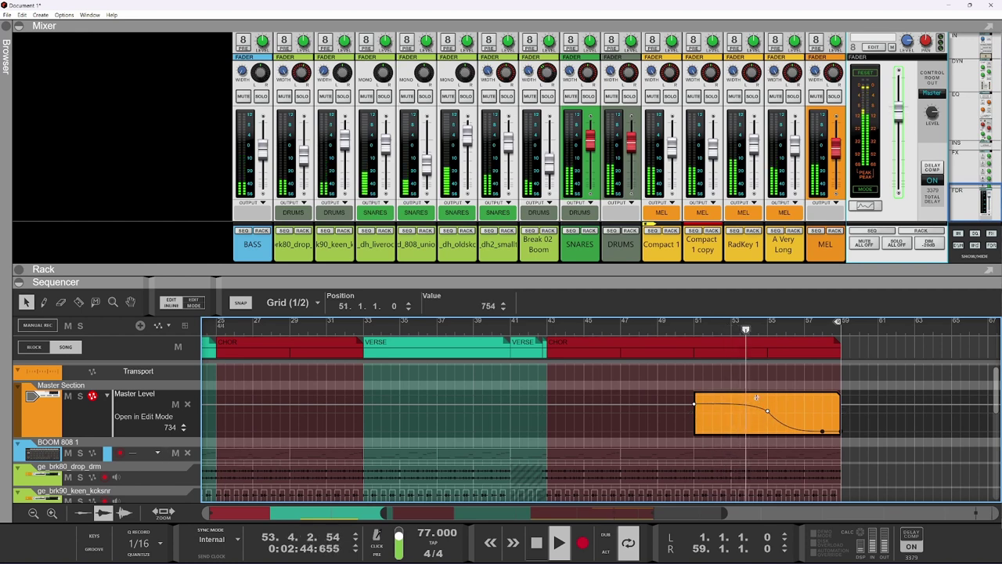
pyautogui.click(790, 424)
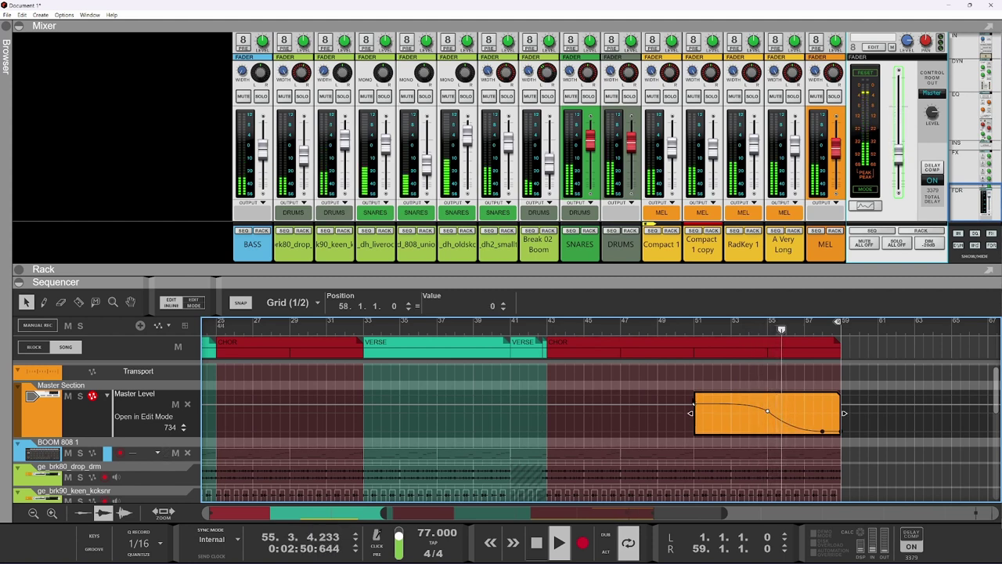
# Step: Stop playback and maximize the sequencer so that all tracks of the arrangement are shown
pyautogui.scroll(-3, 691, 402)
pyautogui.scroll(-5, 570, 433)
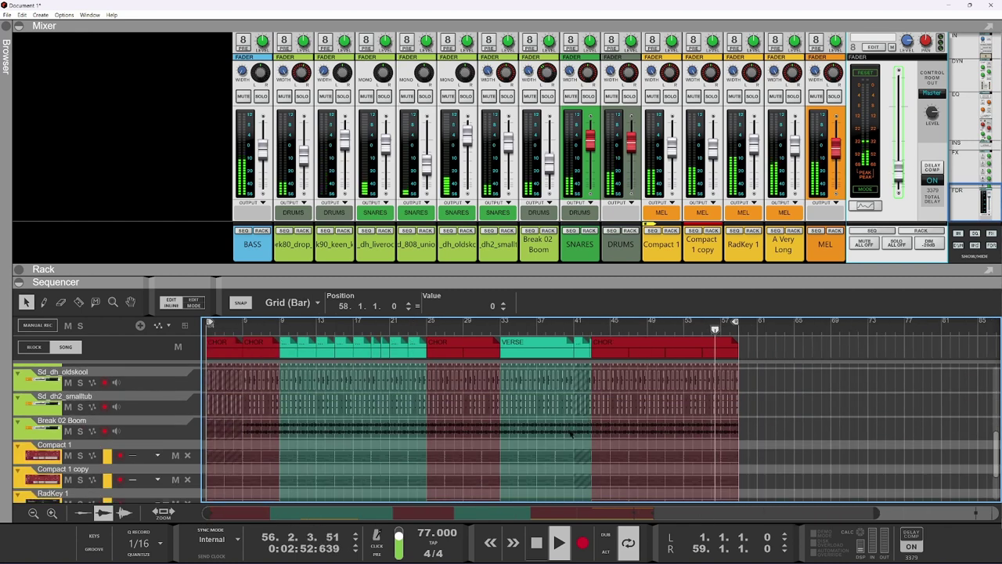
pyautogui.scroll(5, 361, 437)
pyautogui.press('space')
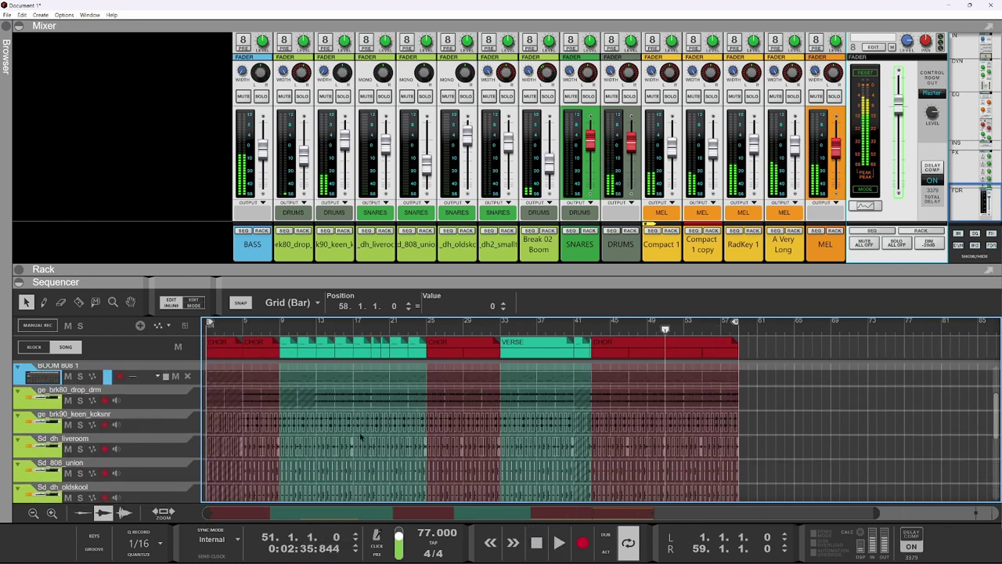
pyautogui.scroll(1, 393, 362)
pyautogui.doubleClick(405, 284)
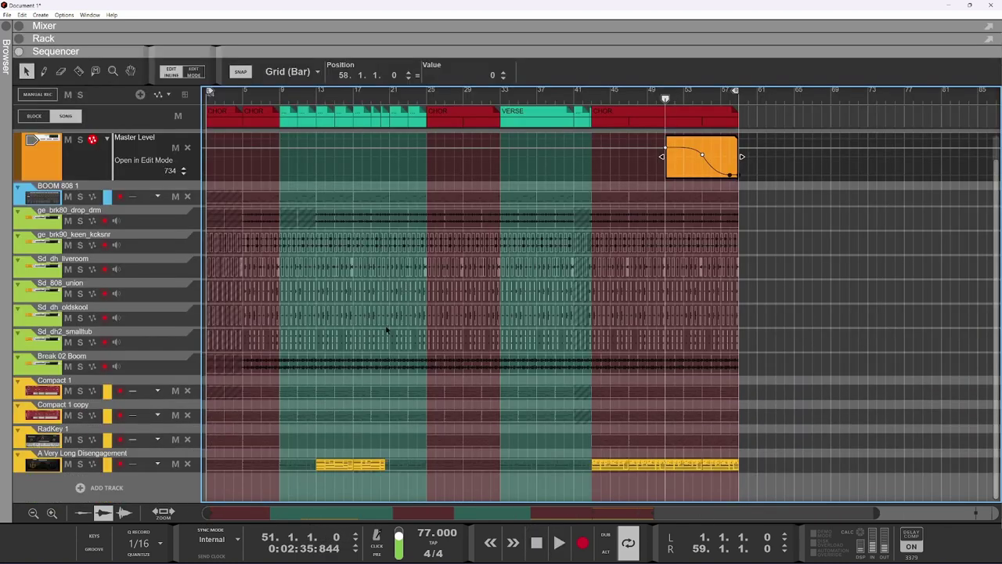
# Step: Mute the Compact 1 lane in the last VERSE parts before bar 25 and the BOOM 808 1 lane in the part at bar 19
pyautogui.scroll(6, 258, 427)
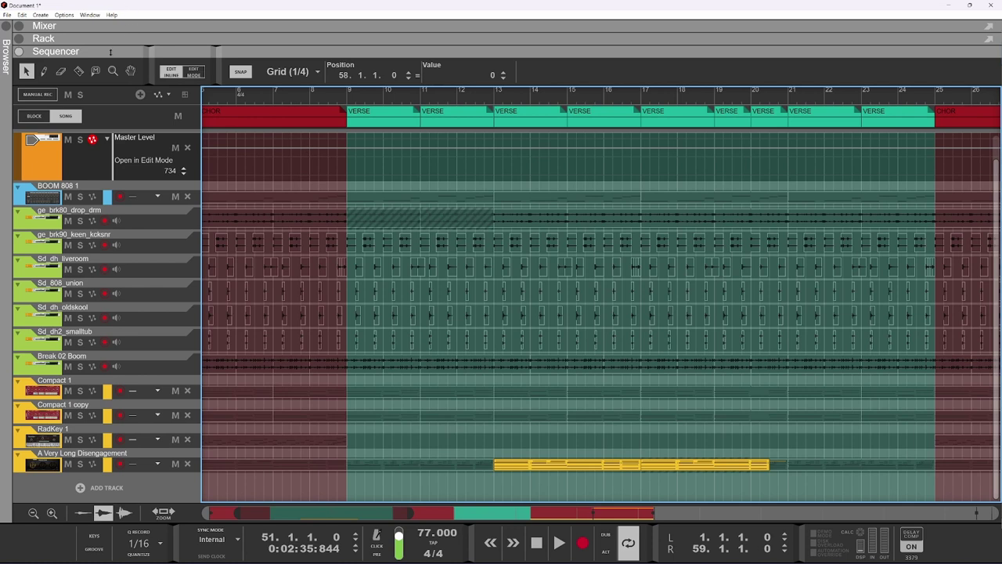
pyautogui.press('t')
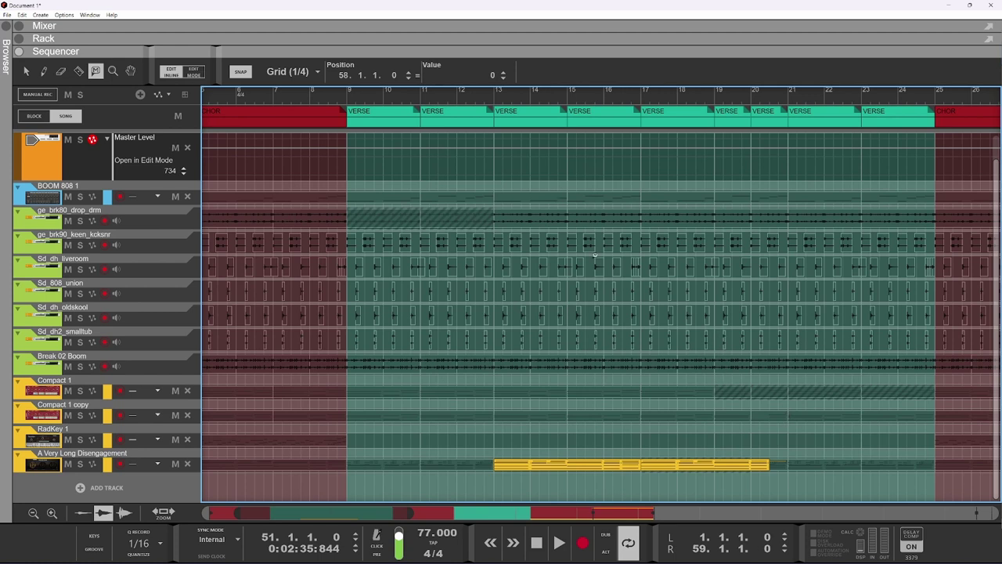
pyautogui.scroll(1, 811, 453)
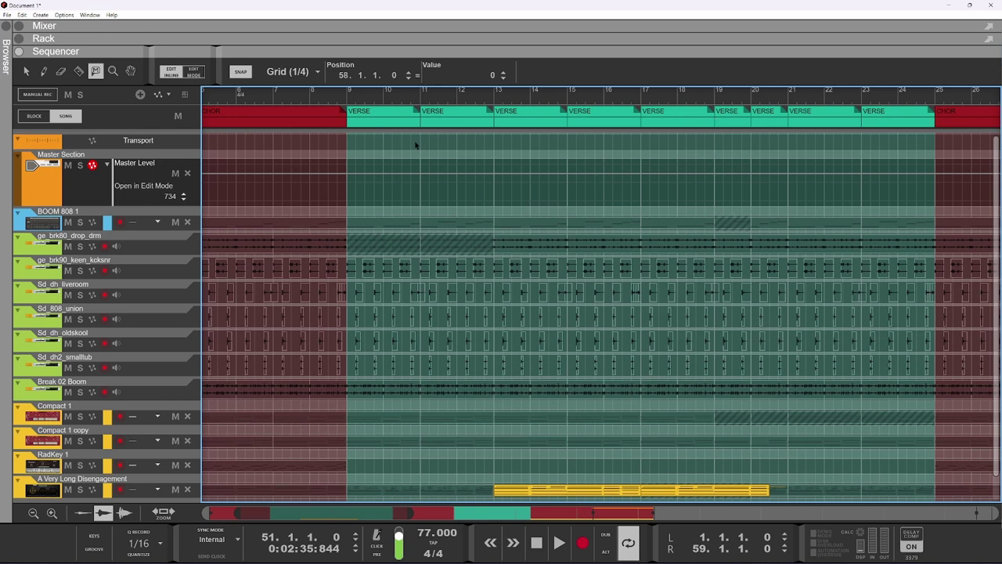
pyautogui.press('q')
# Step: Move the song end marker and right loop locator to bar 65, and return the playhead to bar 1
pyautogui.scroll(-4, 532, 333)
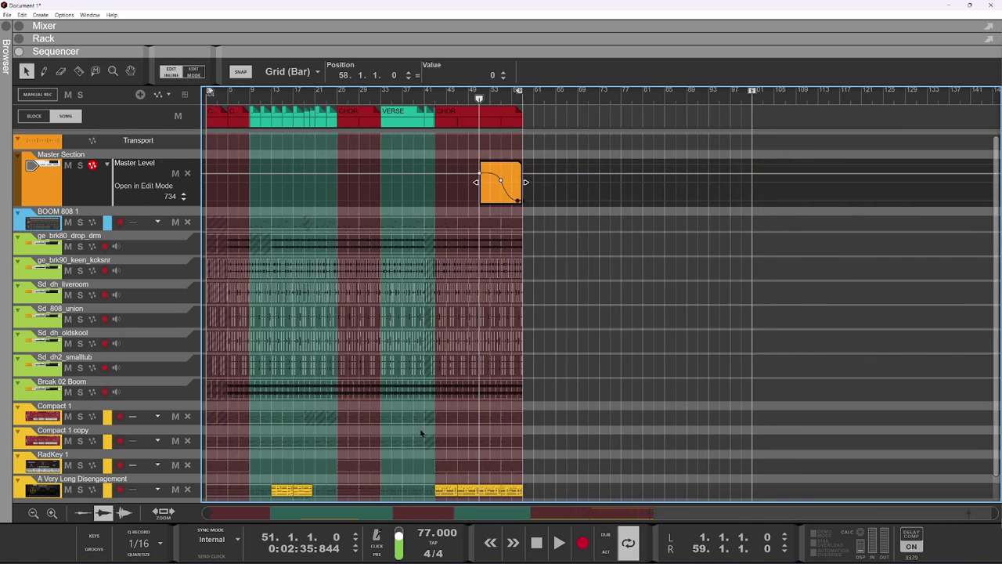
pyautogui.scroll(-1, 448, 376)
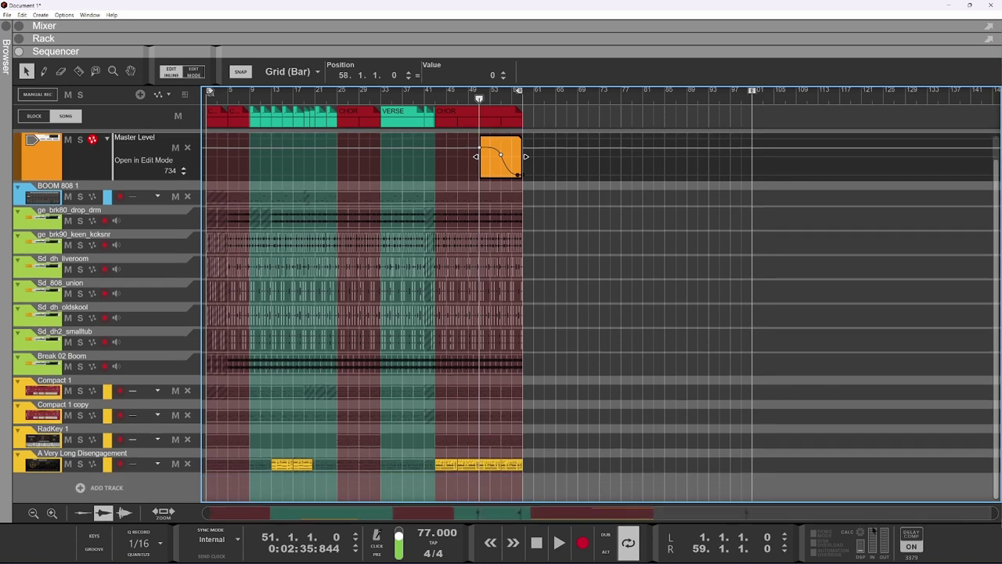
pyautogui.moveTo(517, 91); pyautogui.dragTo(584, 91)
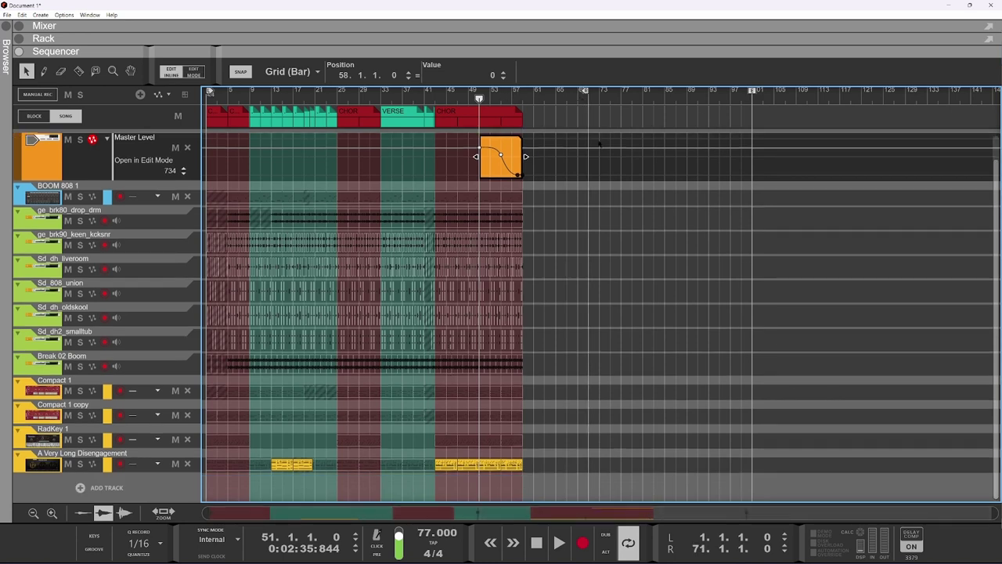
pyautogui.moveTo(750, 91)
pyautogui.mouseDown()
pyautogui.moveTo(557, 117)
pyautogui.moveTo(582, 93)
pyautogui.moveTo(557, 91)
pyautogui.mouseUp()
pyautogui.click(211, 92)
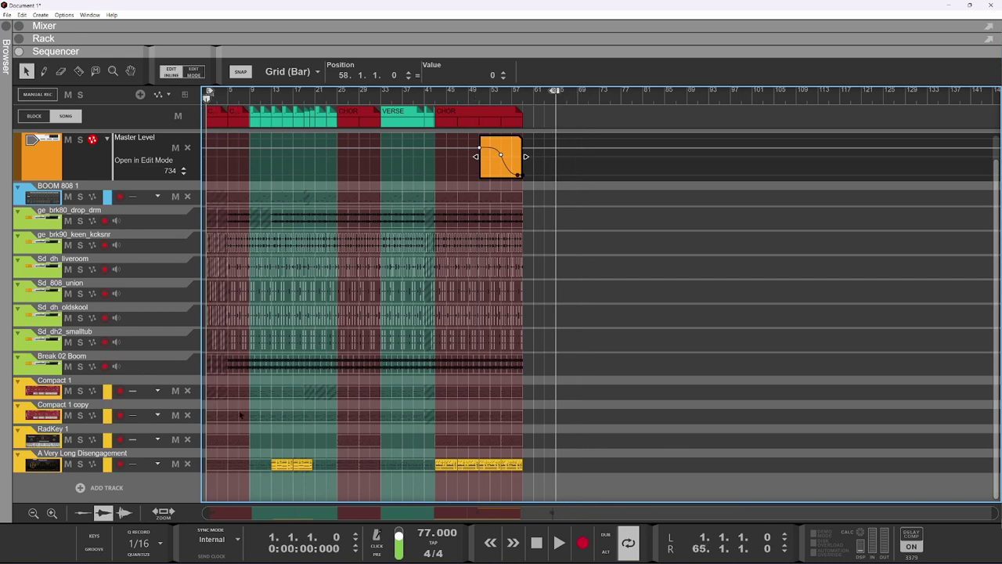
# Step: Add an audio track, choose its input source and mute the track
pyautogui.click(105, 490)
pyautogui.click(119, 493)
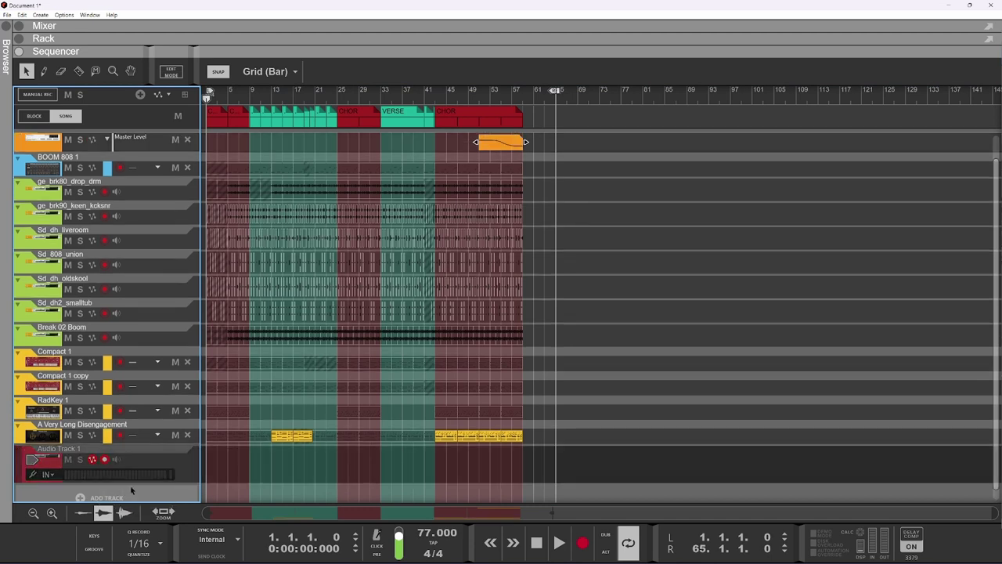
pyautogui.click(45, 473)
pyautogui.click(130, 169)
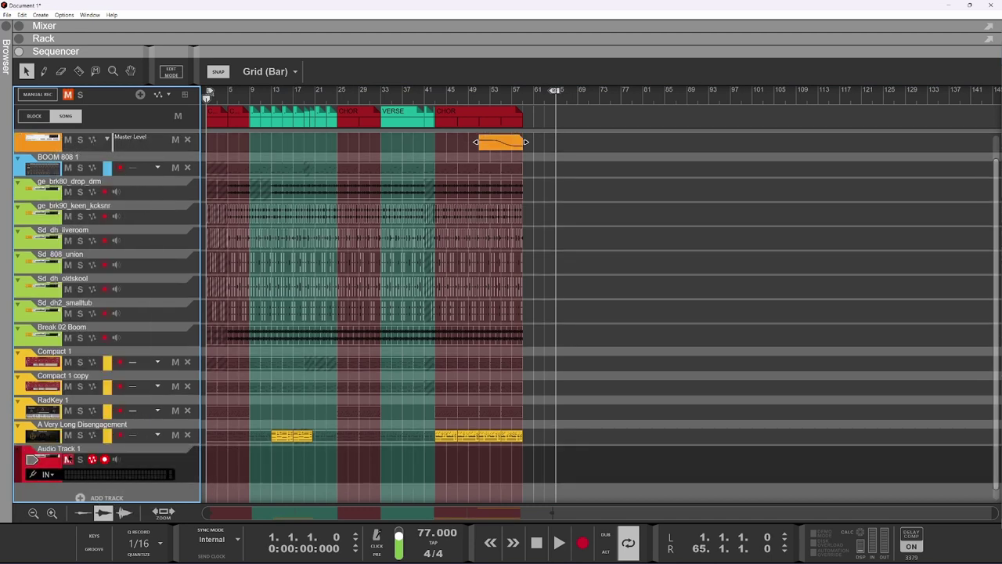
pyautogui.click(201, 105)
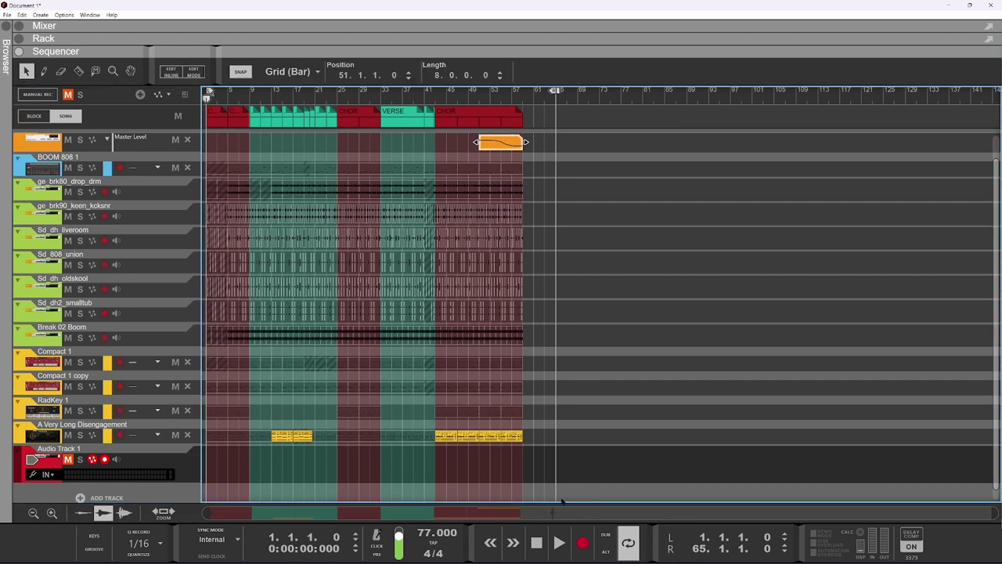
# Step: Check the input level with a short playback from bar 1, and start recording the song onto the new audio track
pyautogui.click(561, 543)
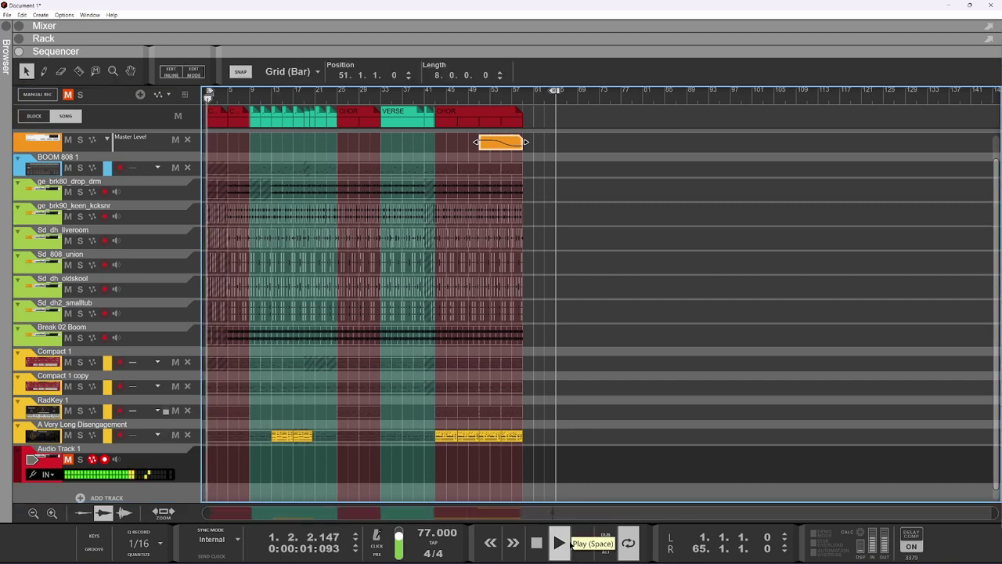
pyautogui.click(562, 544)
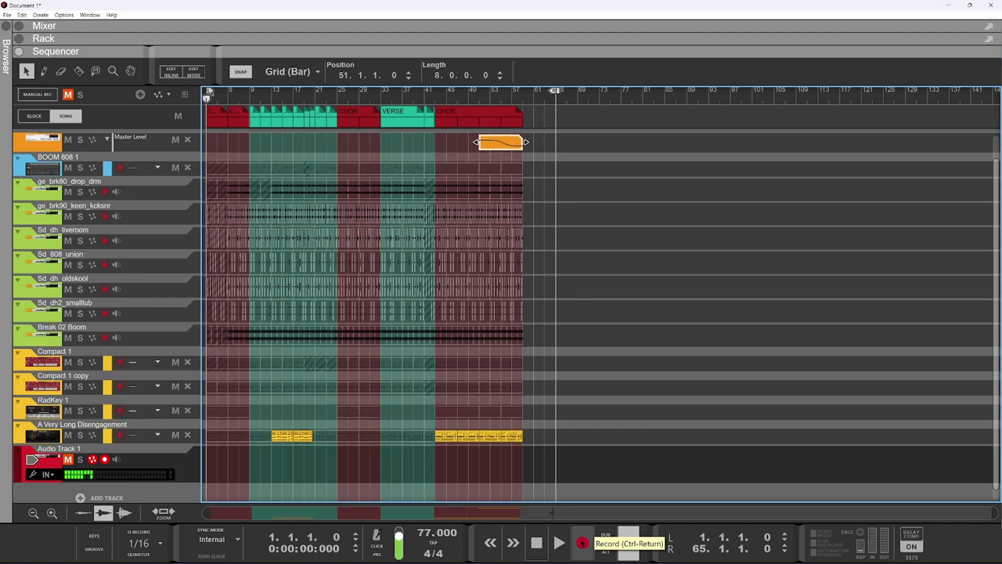
pyautogui.click(582, 542)
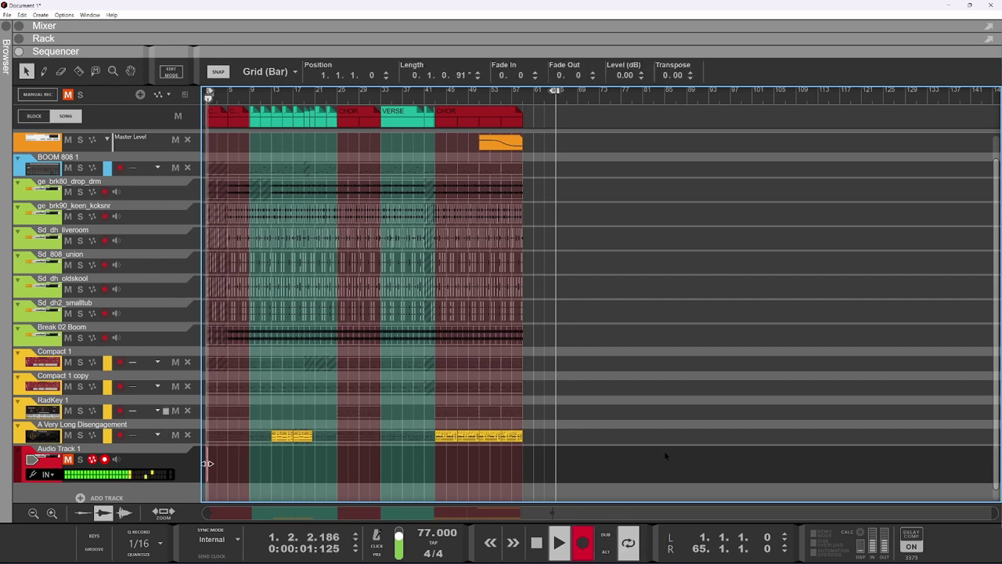